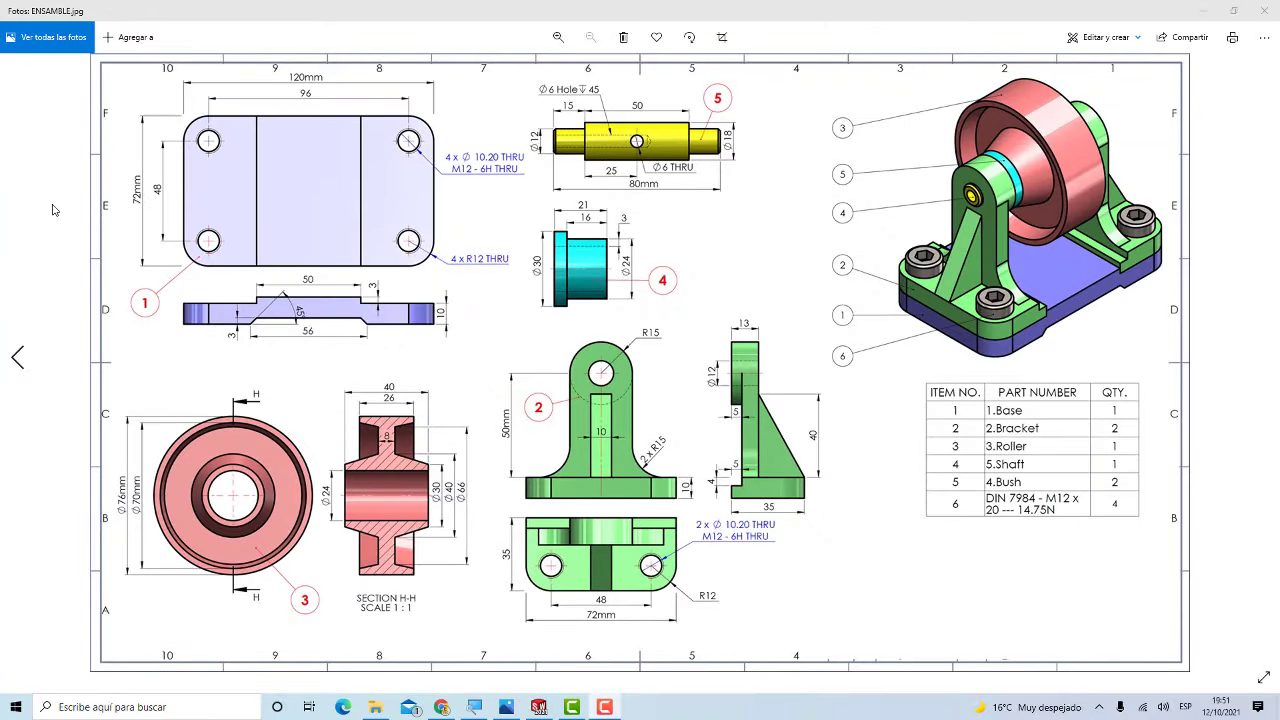
Step: Create a new blank part document, Pieza2, then bring the ENSAMBLE.jpg drawing back up in Photos
left_click(539, 707)
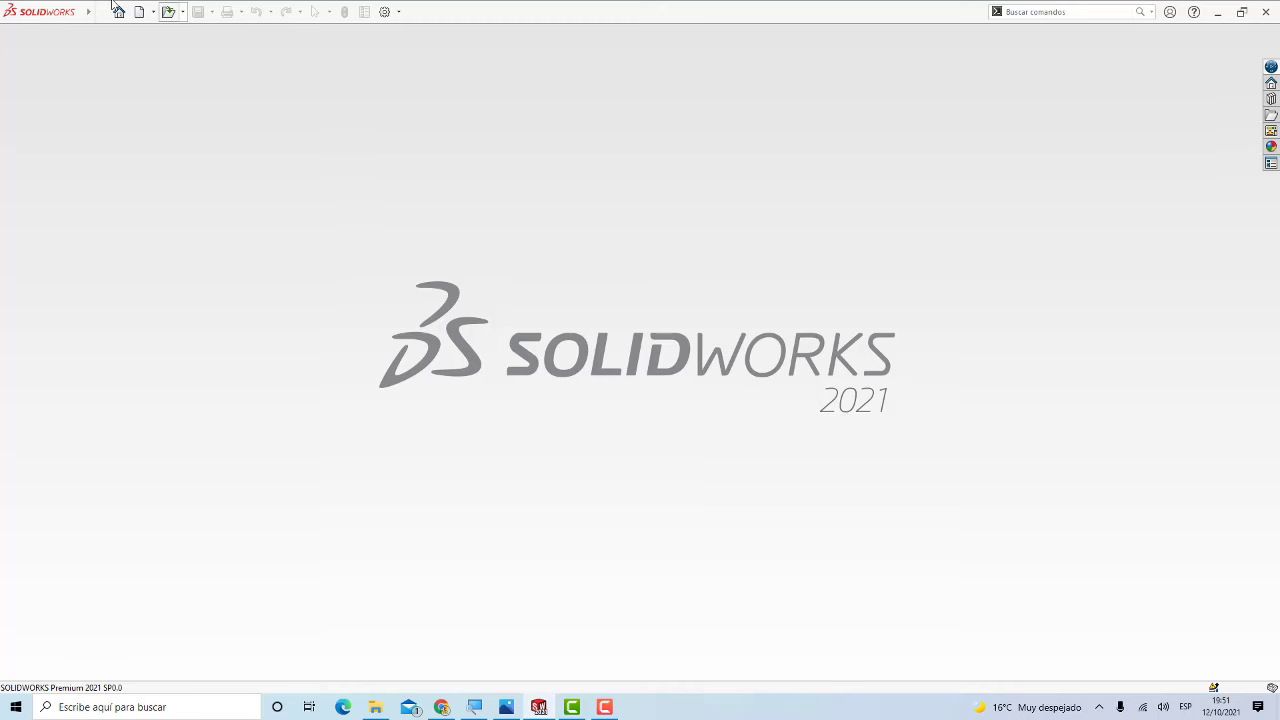
left_click(153, 12)
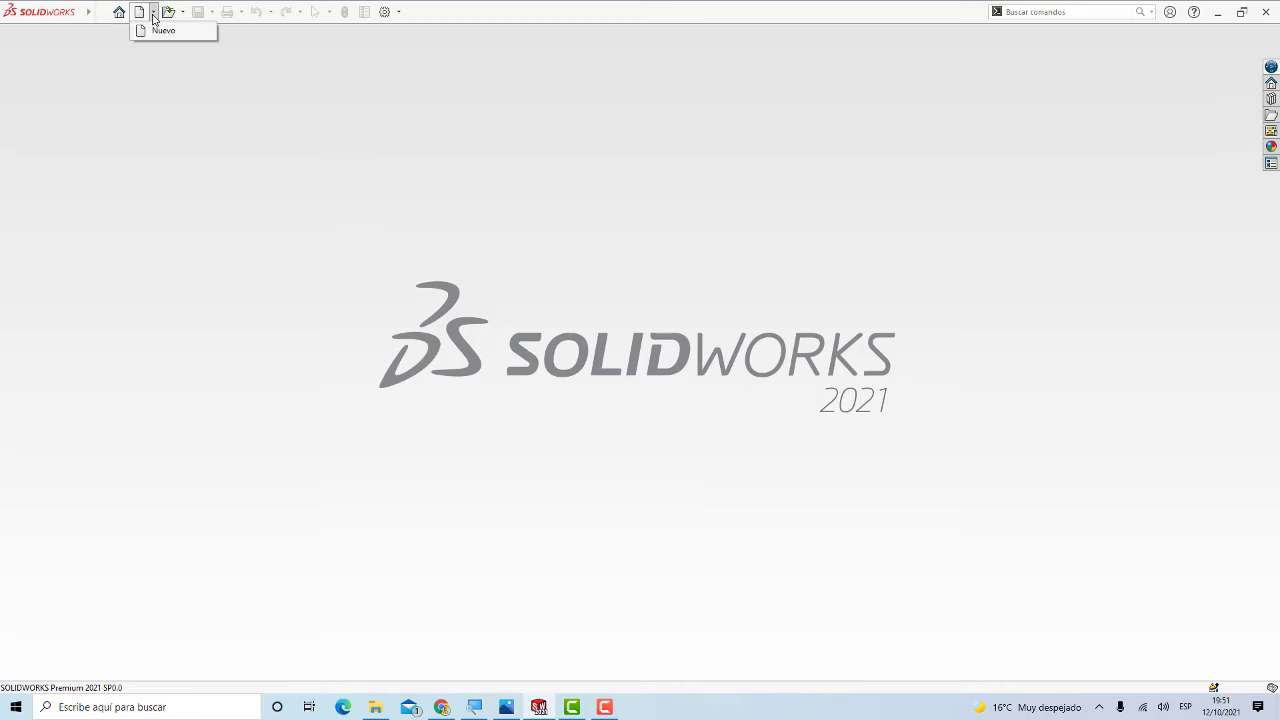
left_click(162, 30)
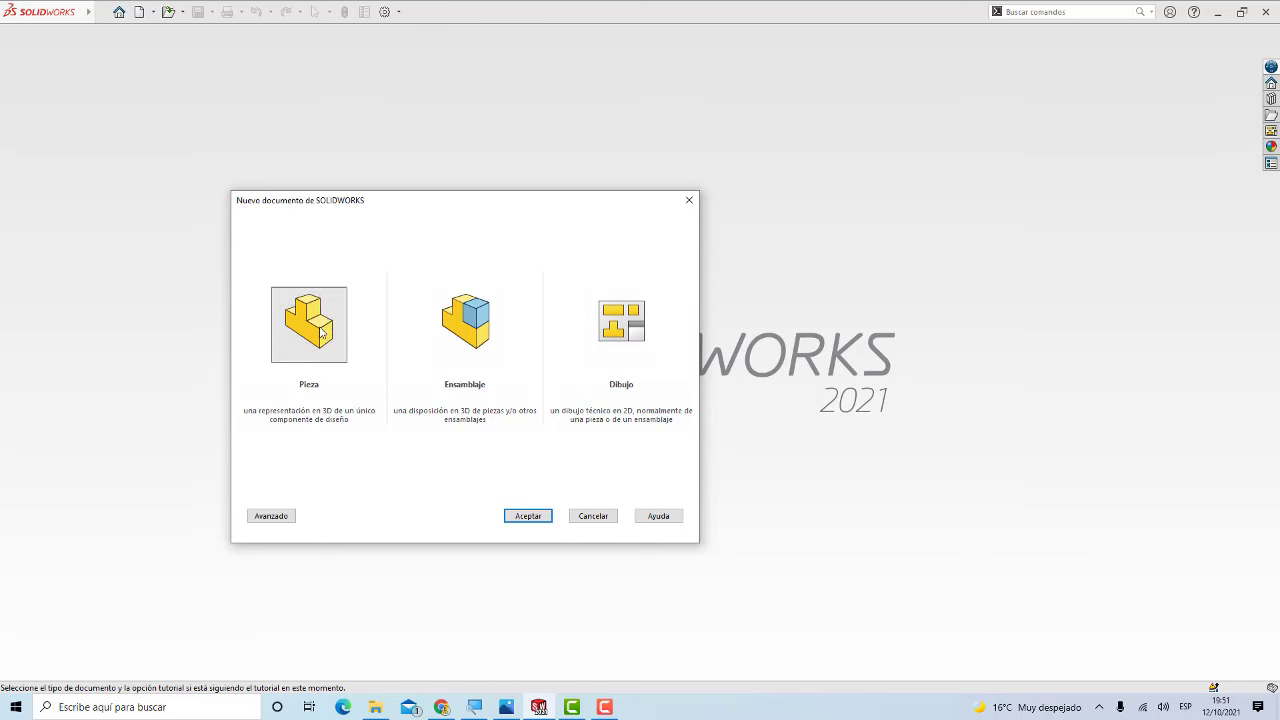
left_click(528, 515)
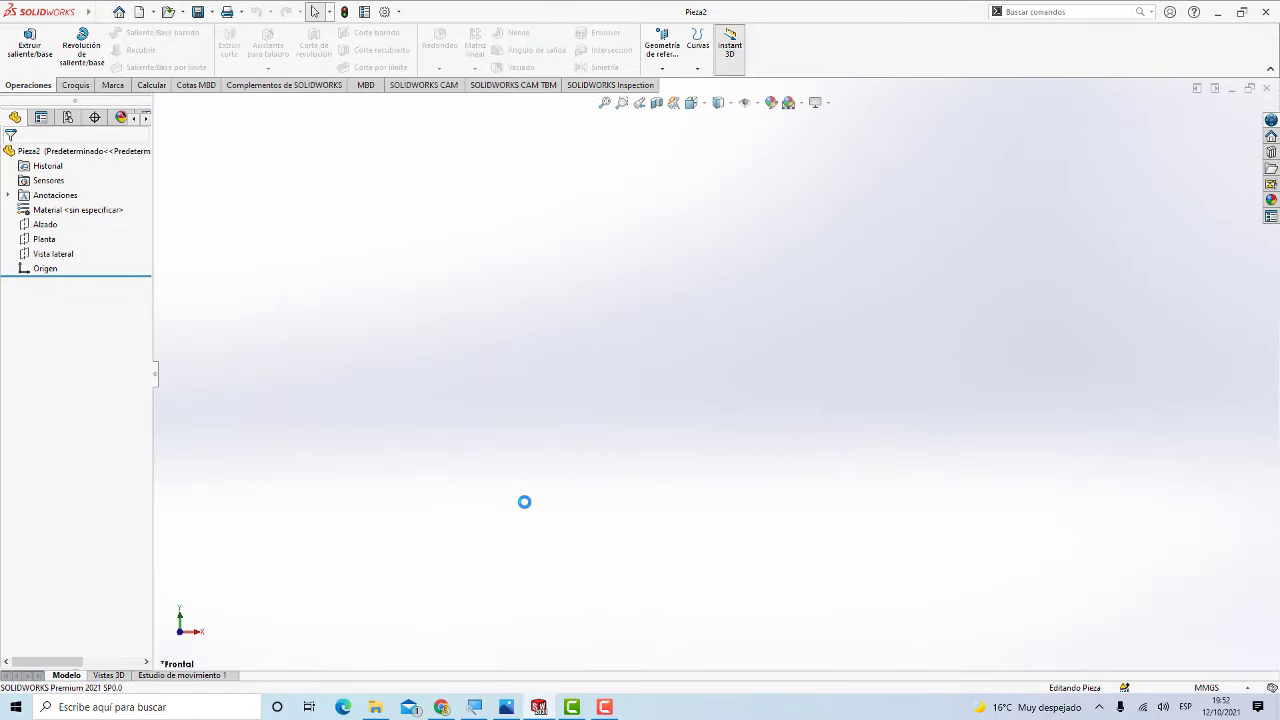
left_click(510, 706)
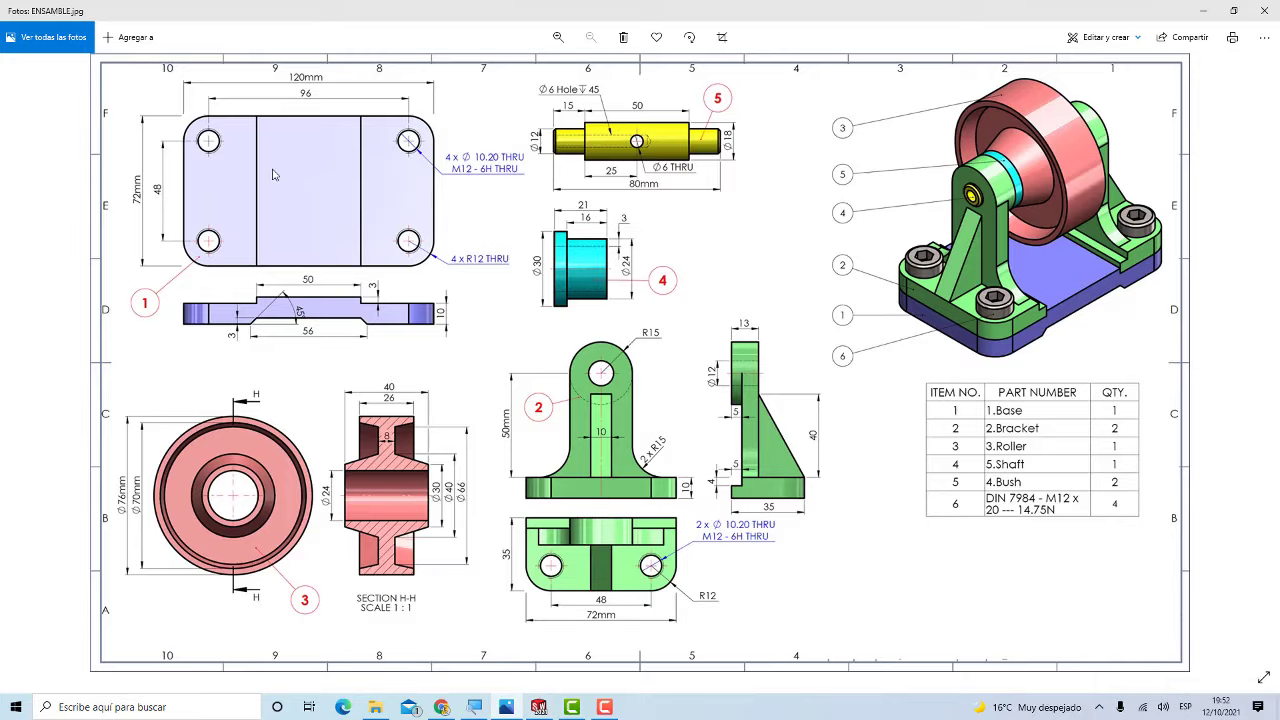
Step: Zoom ENSAMBLE.jpg to about 156% to read the 120 × 72 mm base plate details
scroll(273, 178, "up", 1)
scroll(277, 180, "up", 2)
scroll(537, 334, "up", 2)
scroll(538, 378, "up", 1)
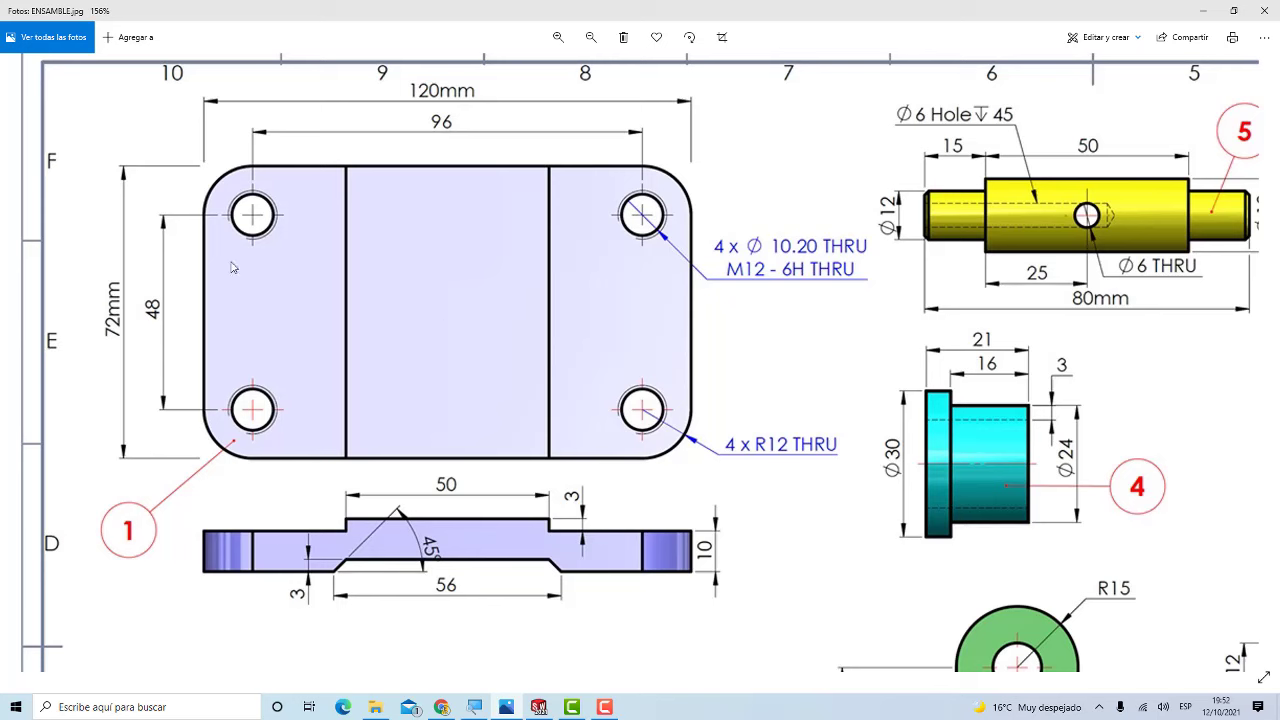
Step: Start a new sketch, Croquis1, on the Planta plane of Pieza2
left_click(539, 707)
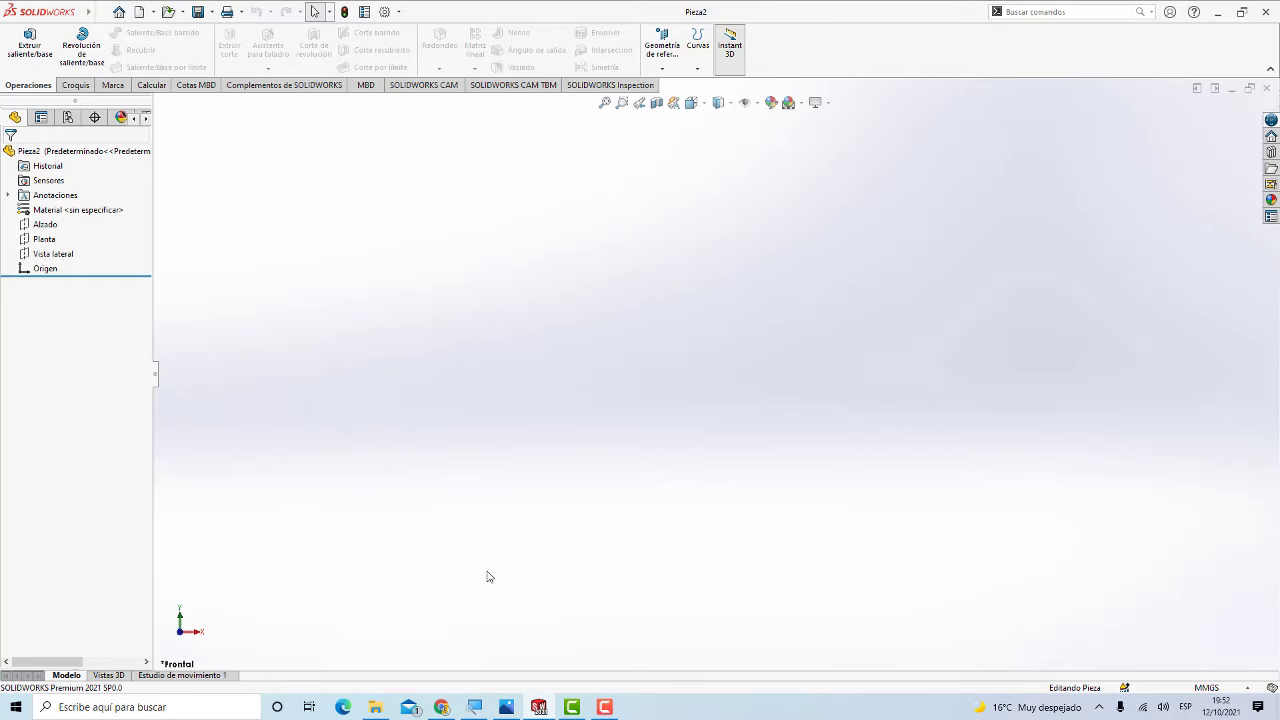
left_click(80, 85)
left_click(20, 42)
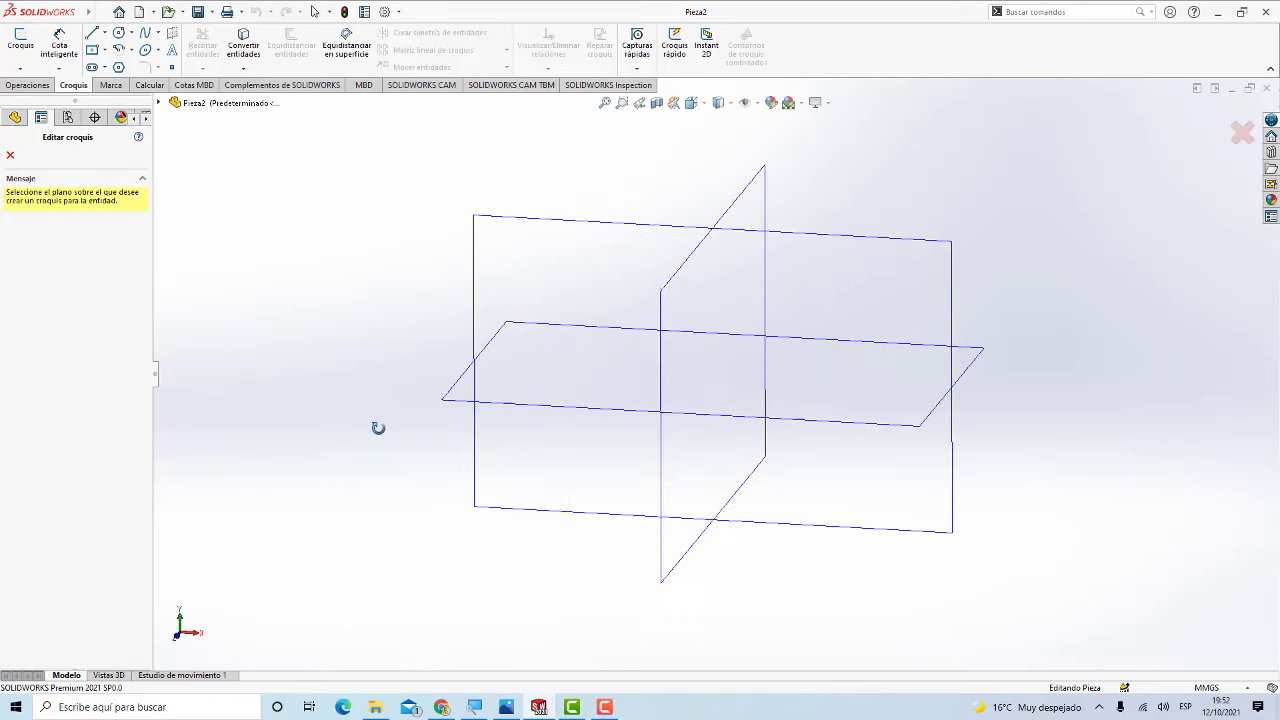
left_click(450, 410)
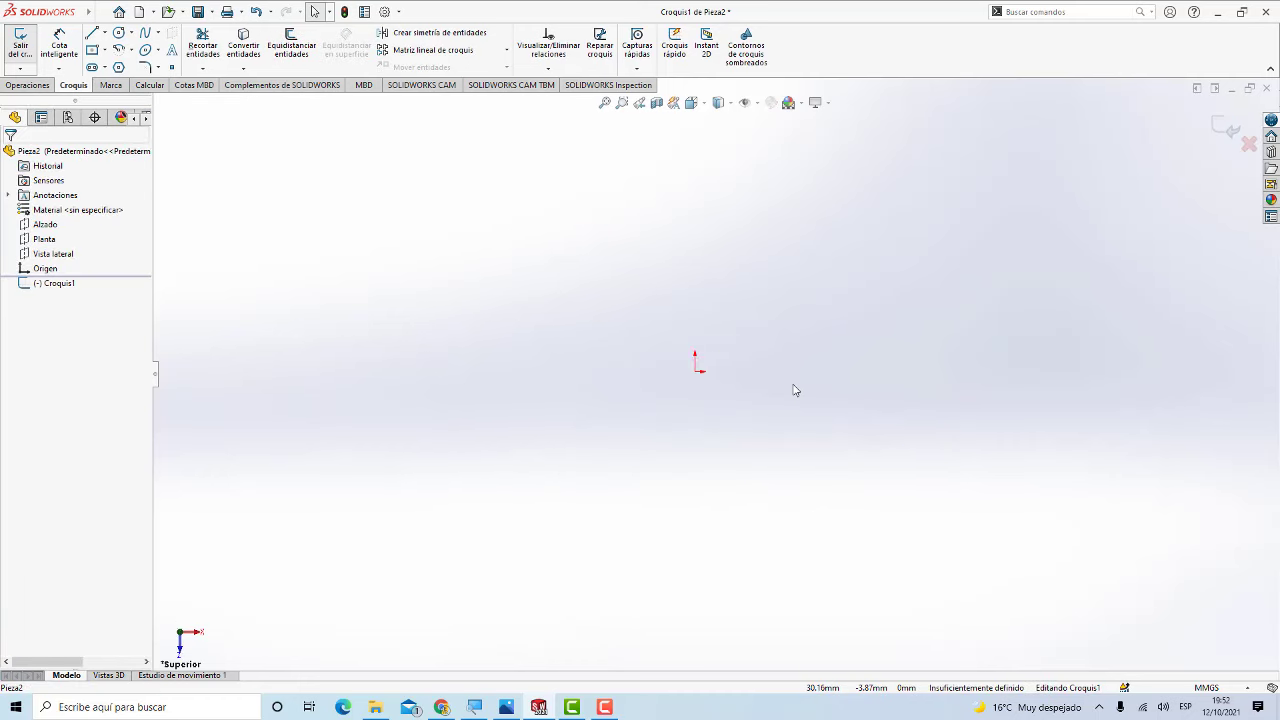
scroll(794, 391, "up", 2)
scroll(706, 346, "up", 2)
scroll(723, 417, "down", 1)
scroll(697, 417, "down", 2)
Step: Check the reference drawing and confirm the part uses MMGS units
left_click(506, 710)
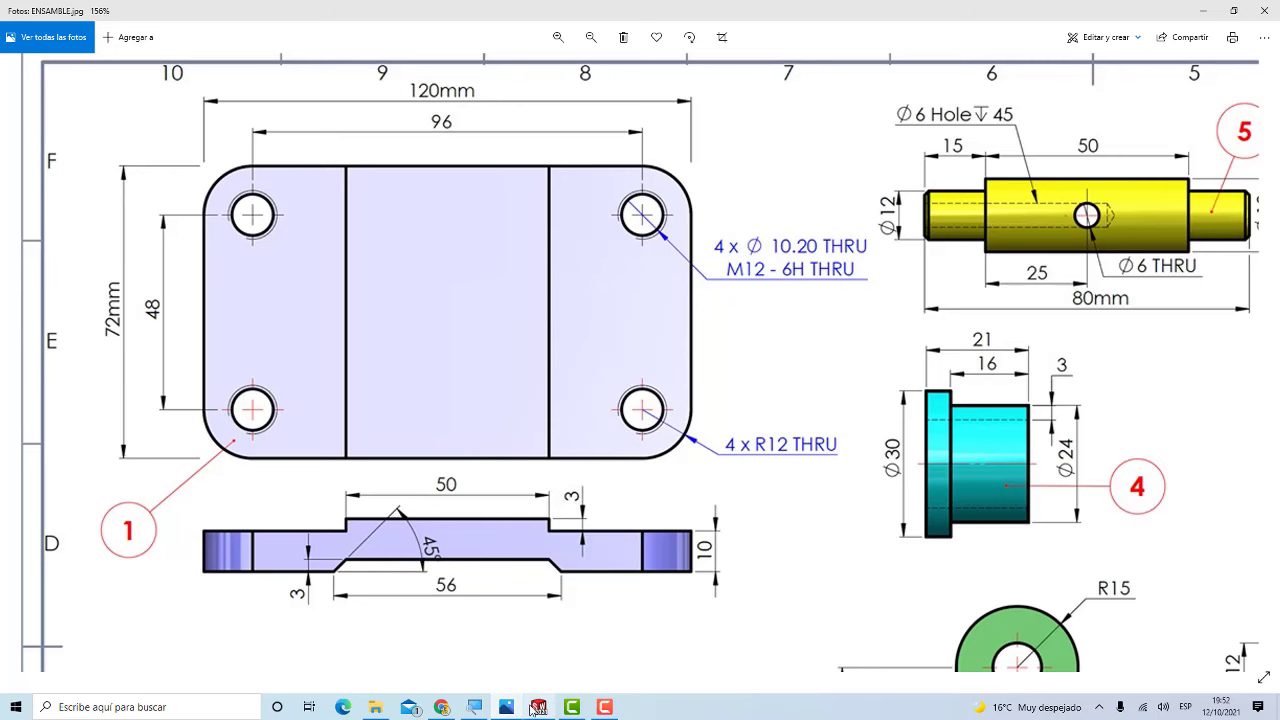
left_click(537, 708)
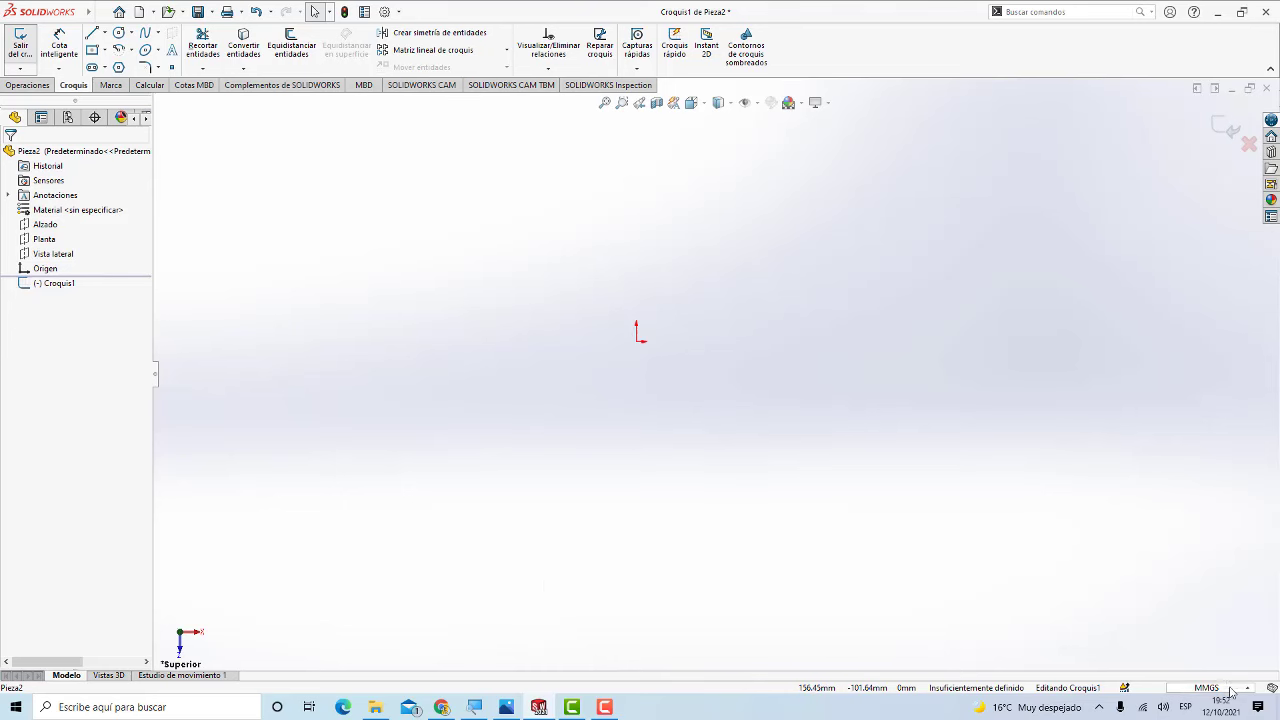
left_click(1230, 690)
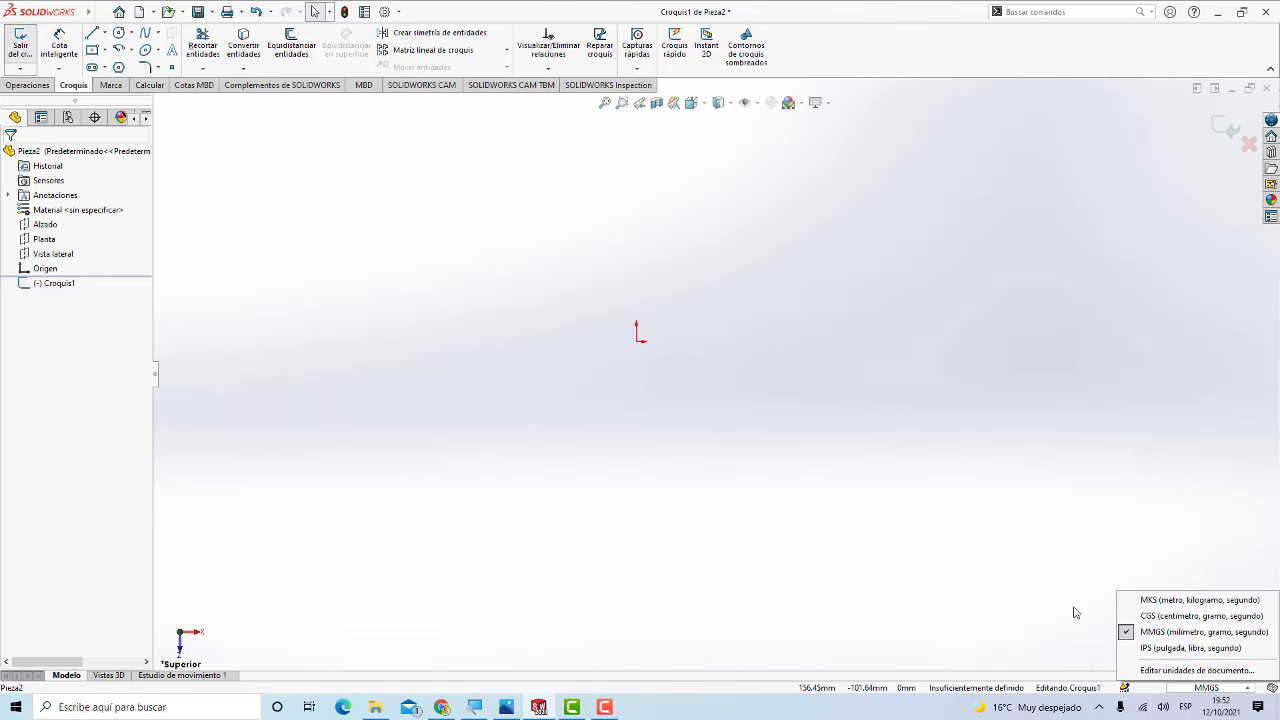
left_click(806, 510)
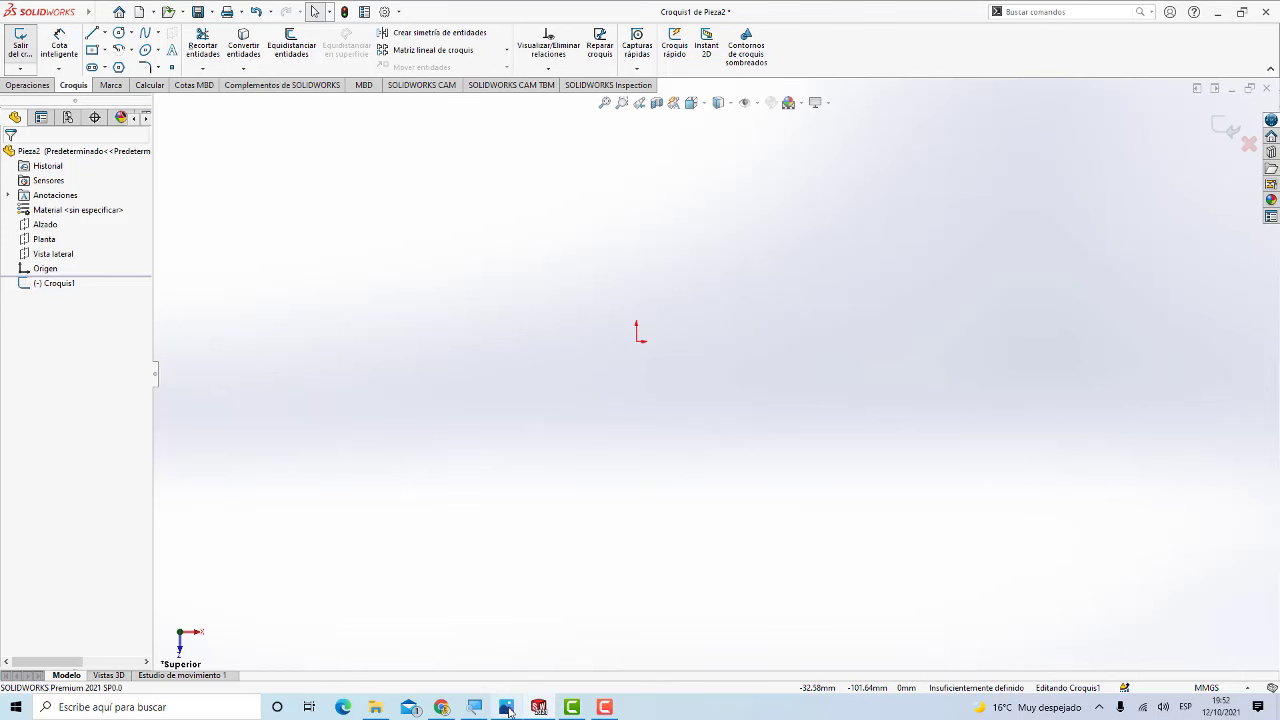
left_click(507, 707)
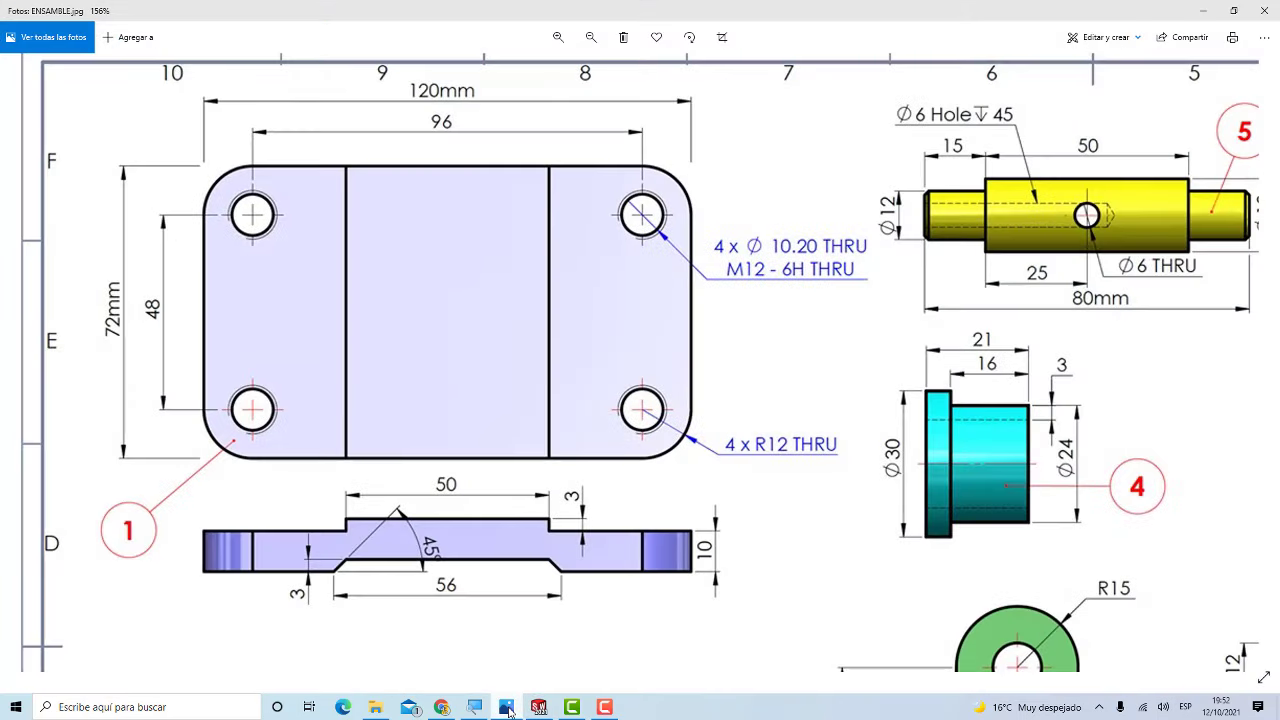
left_click(507, 707)
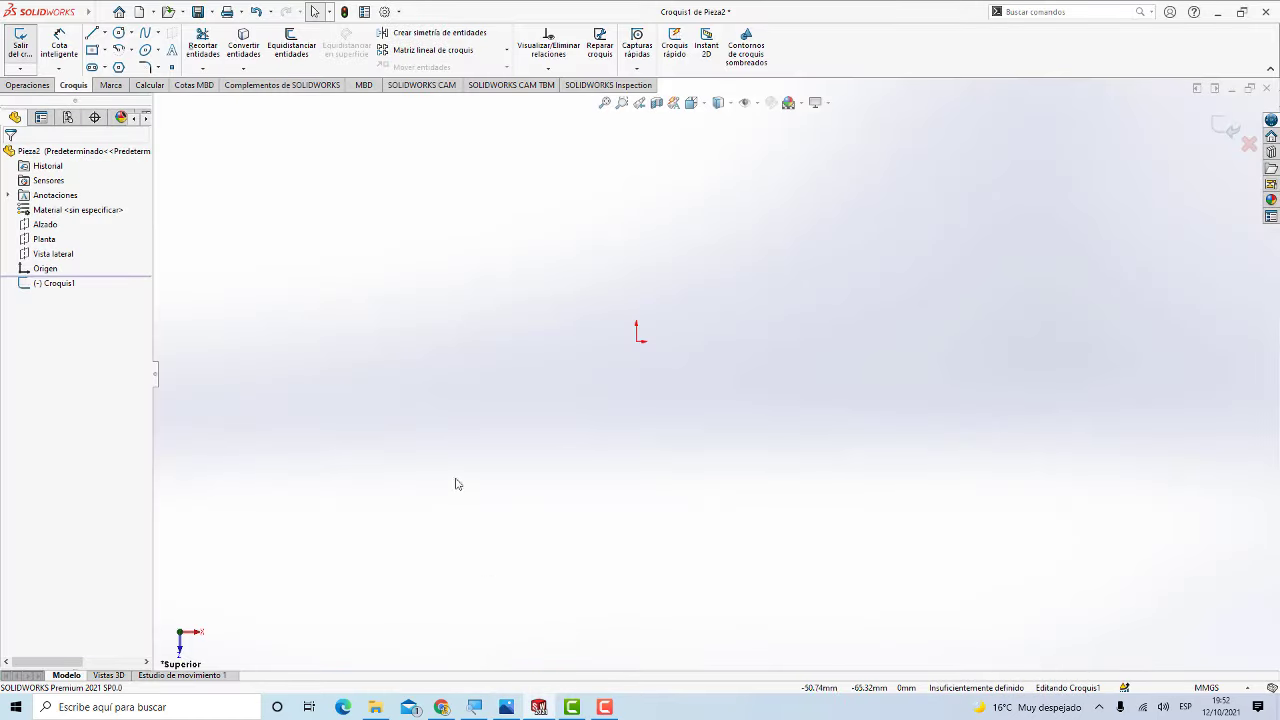
Step: Draw a centre rectangle anchored on the sketch origin
left_click(131, 50)
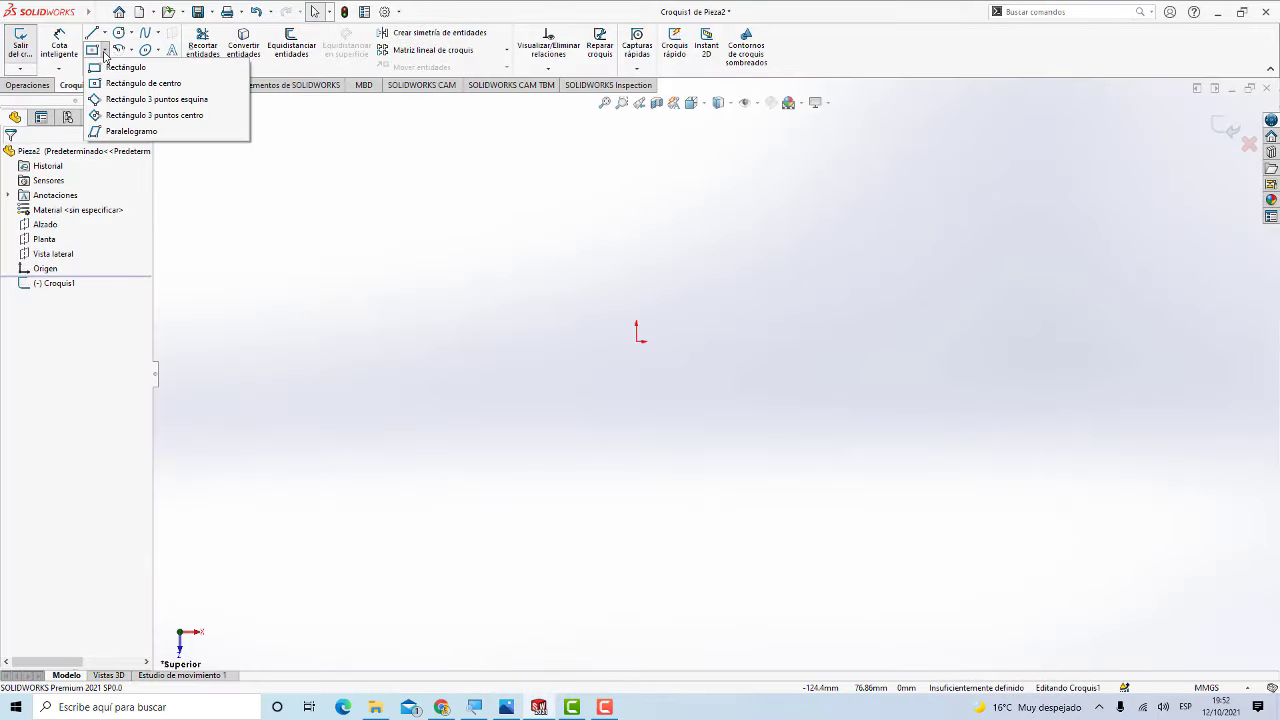
left_click(125, 84)
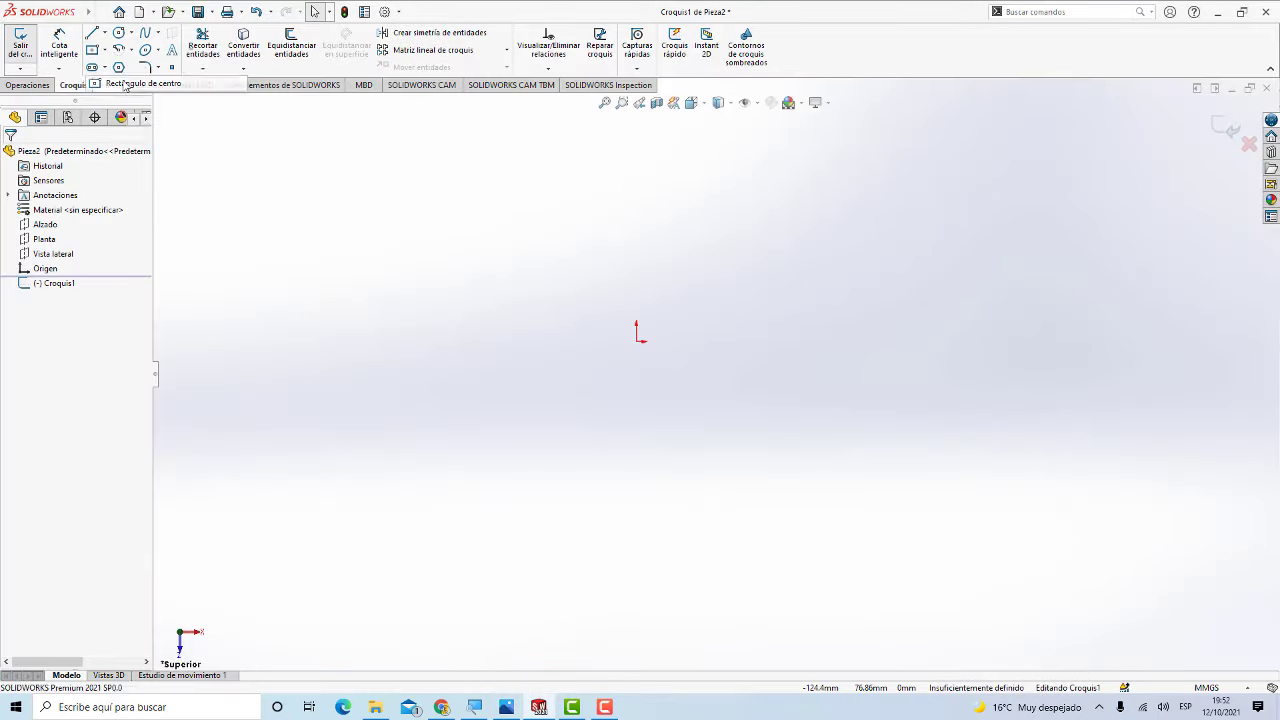
left_click(640, 339)
left_click(843, 461)
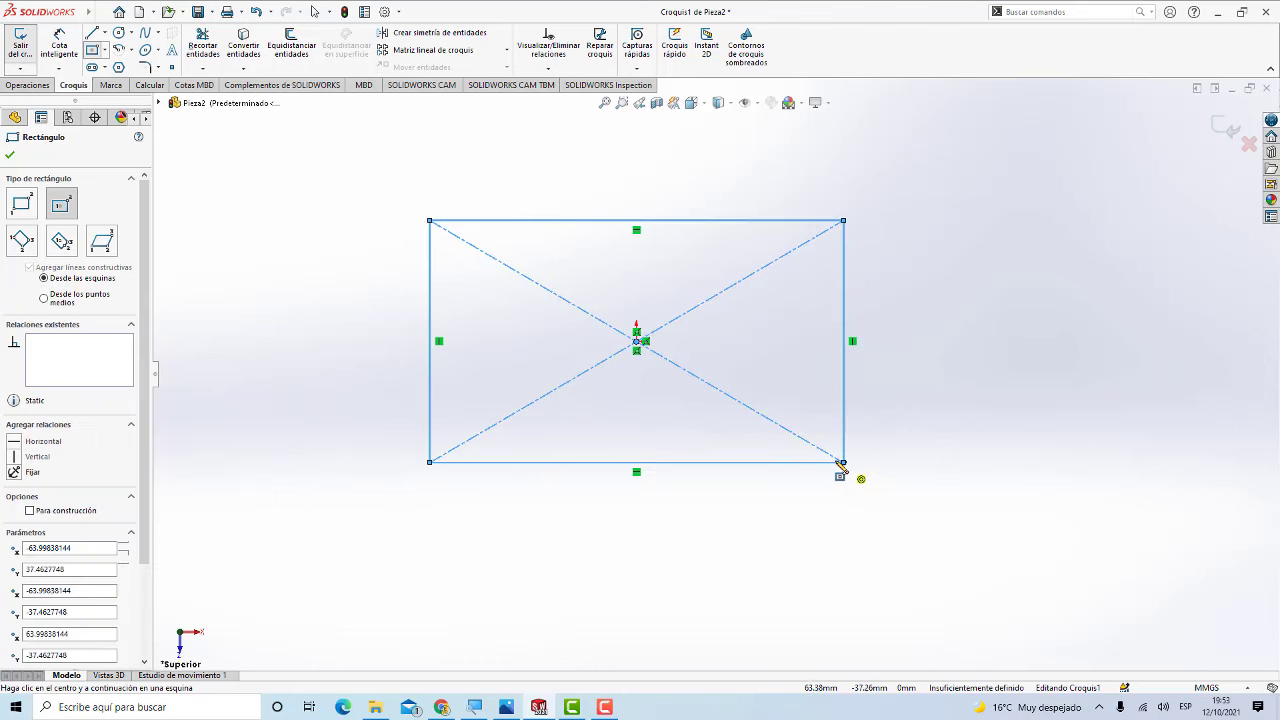
Step: Dimension the rectangle 120 mm wide and 72 mm tall, then recheck the reference drawing
left_click(59, 45)
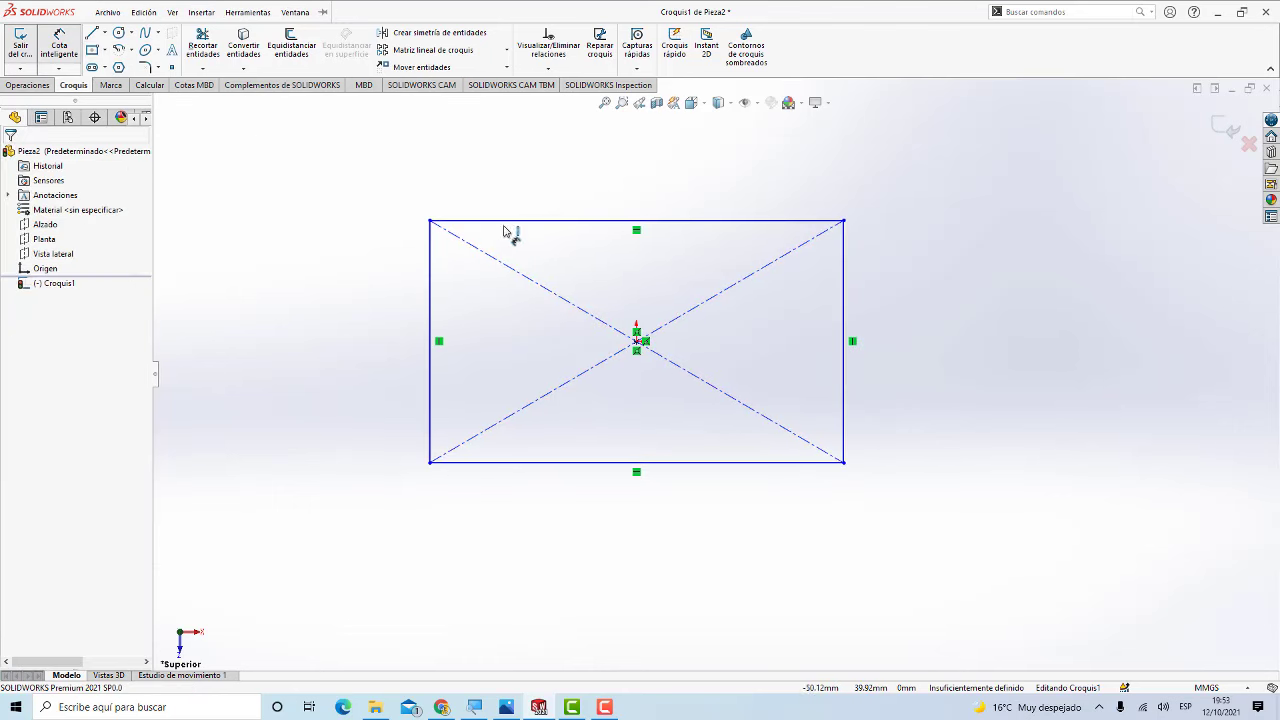
left_click(575, 220)
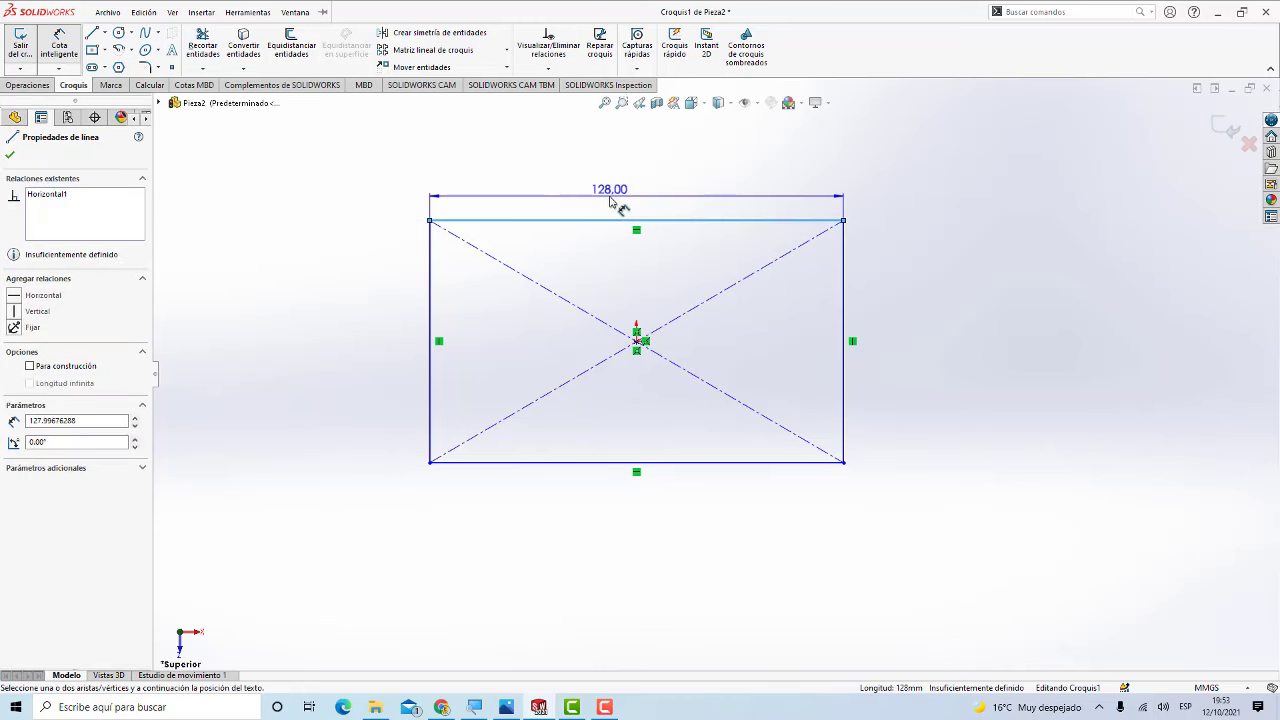
left_click(610, 200)
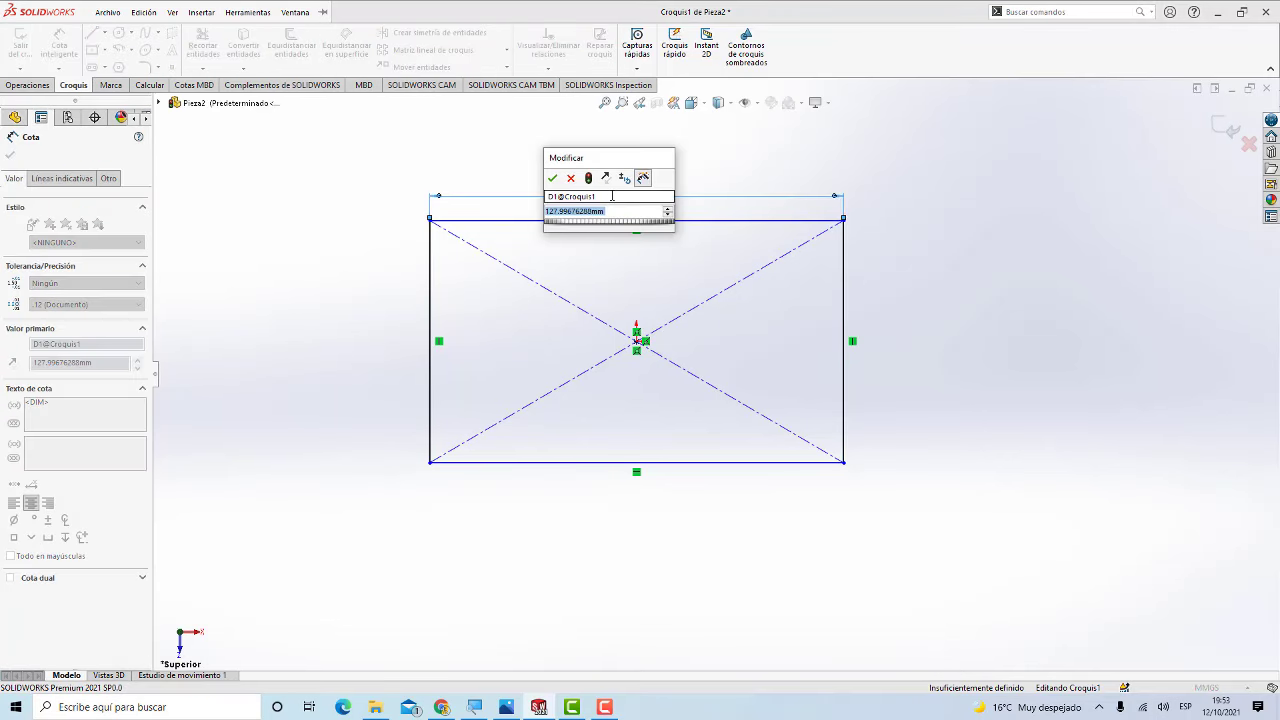
type("120")
key("Return")
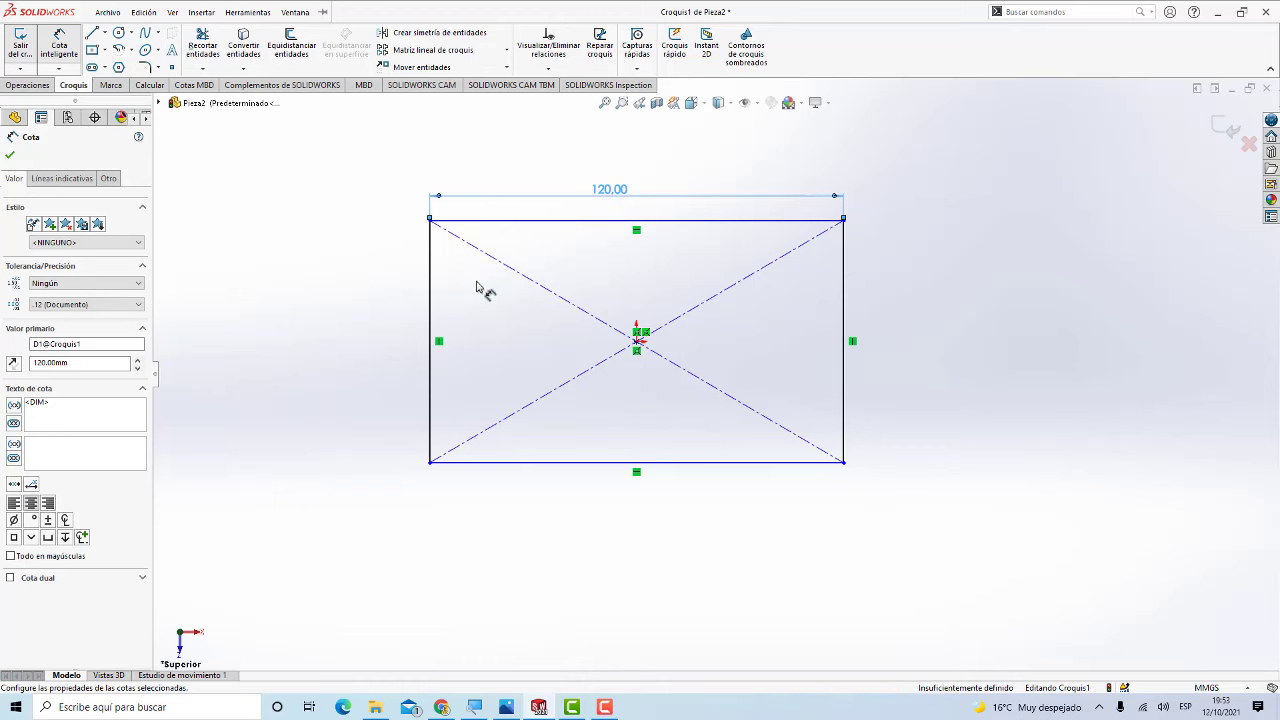
left_click(430, 330)
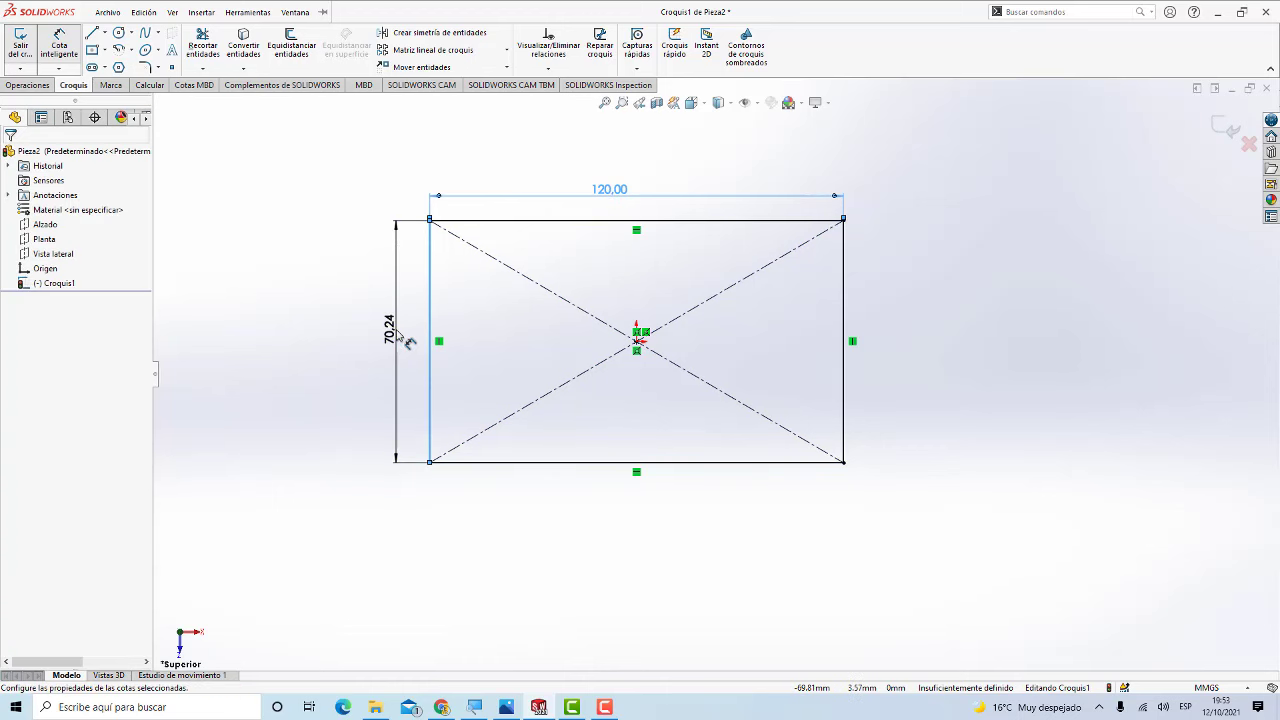
left_click(405, 340)
type("72")
key("Return")
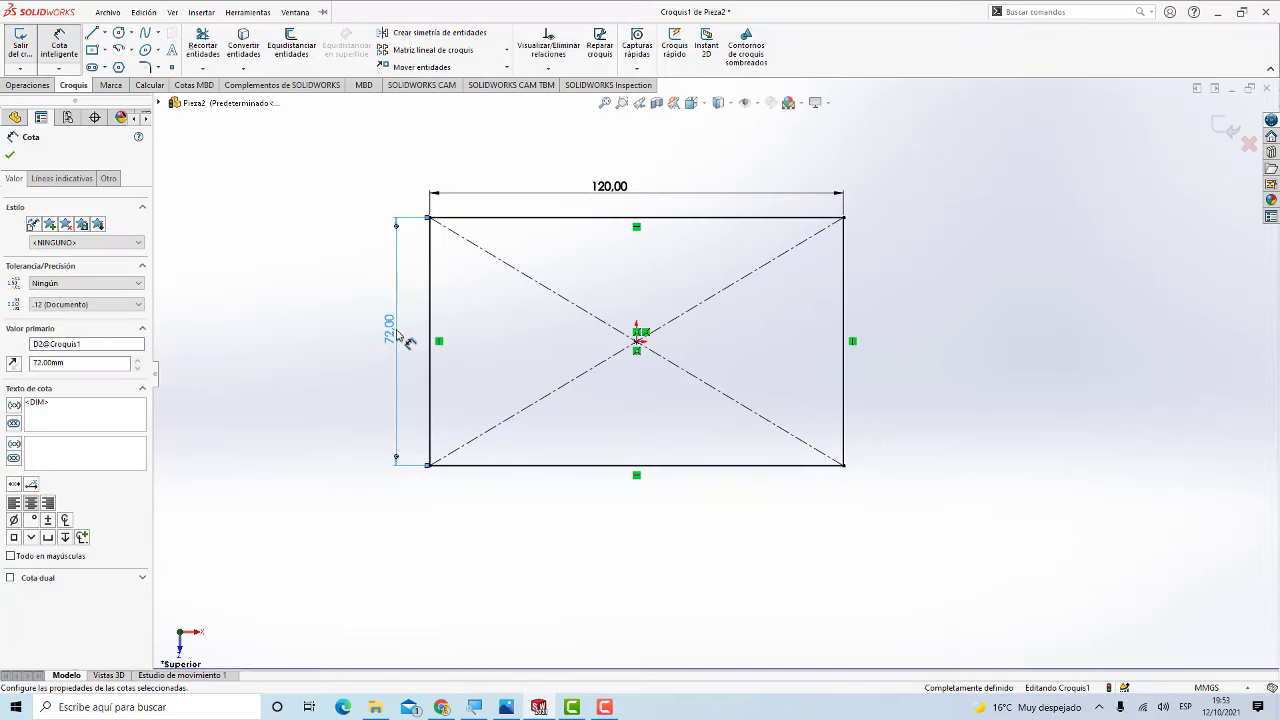
left_click(512, 710)
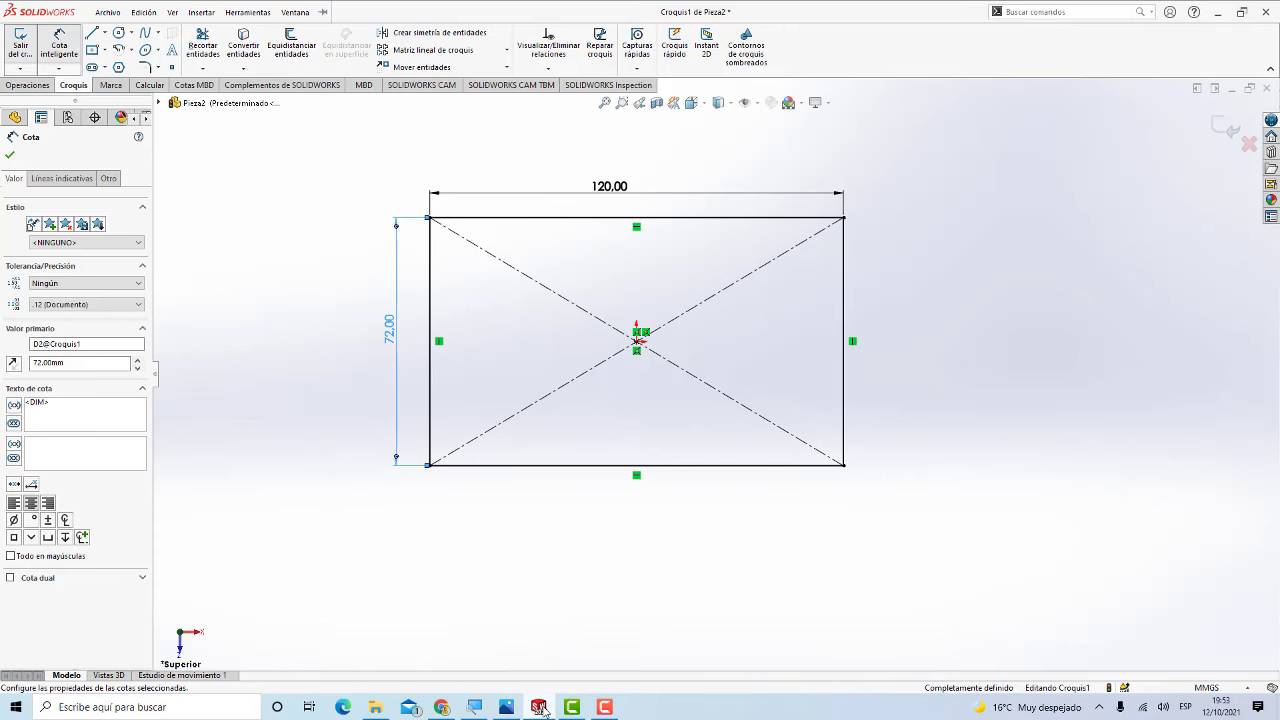
left_click(540, 707)
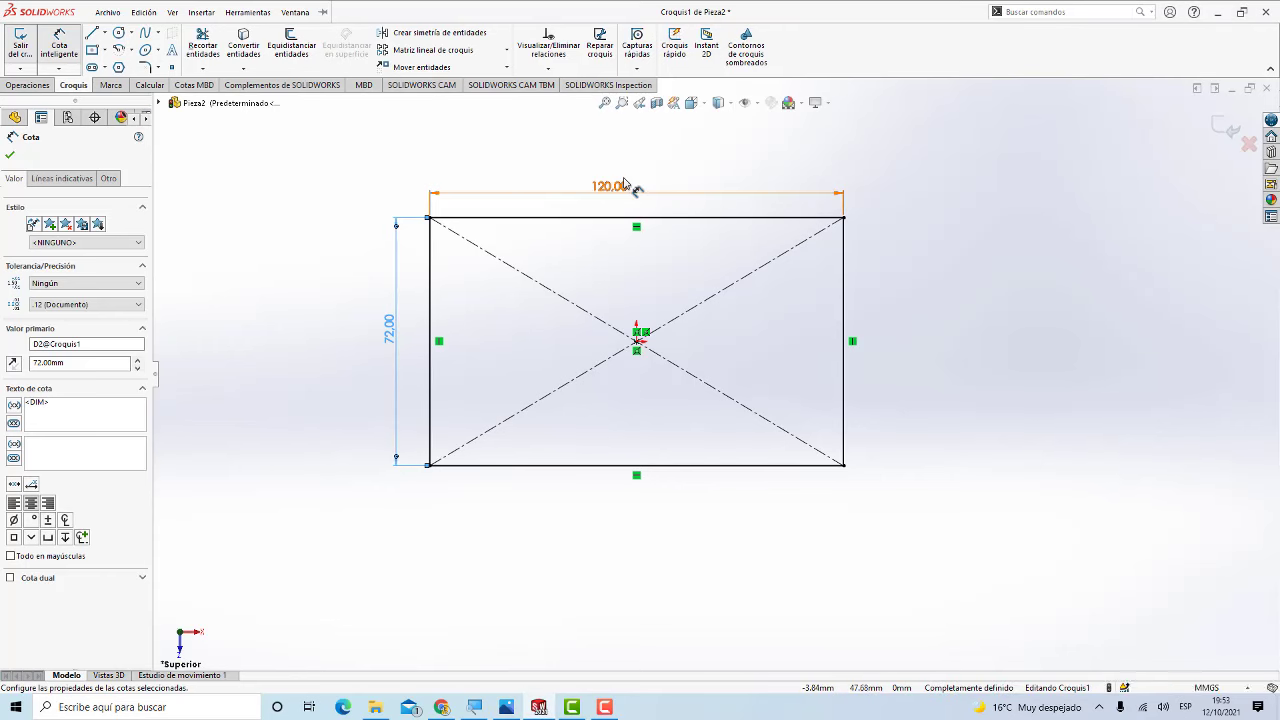
Step: Extrude Croquis1 10 mm into a solid plate
left_click(45, 88)
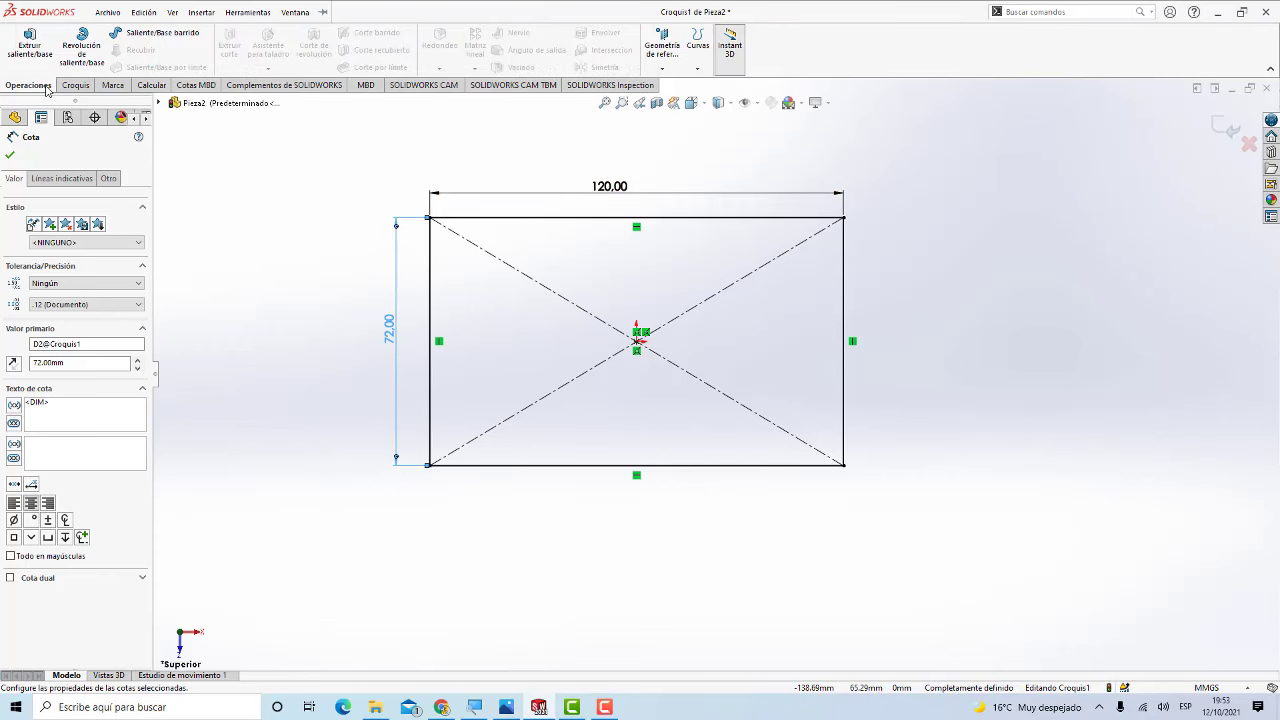
left_click(30, 45)
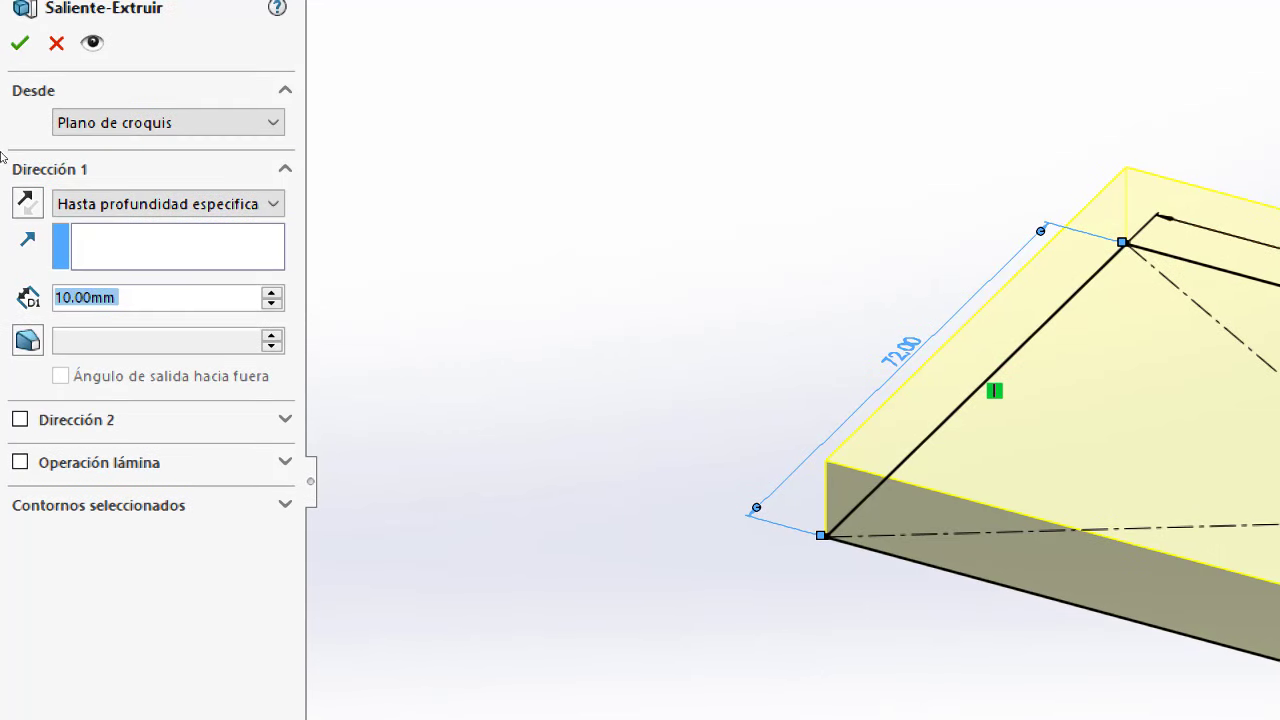
key("Return")
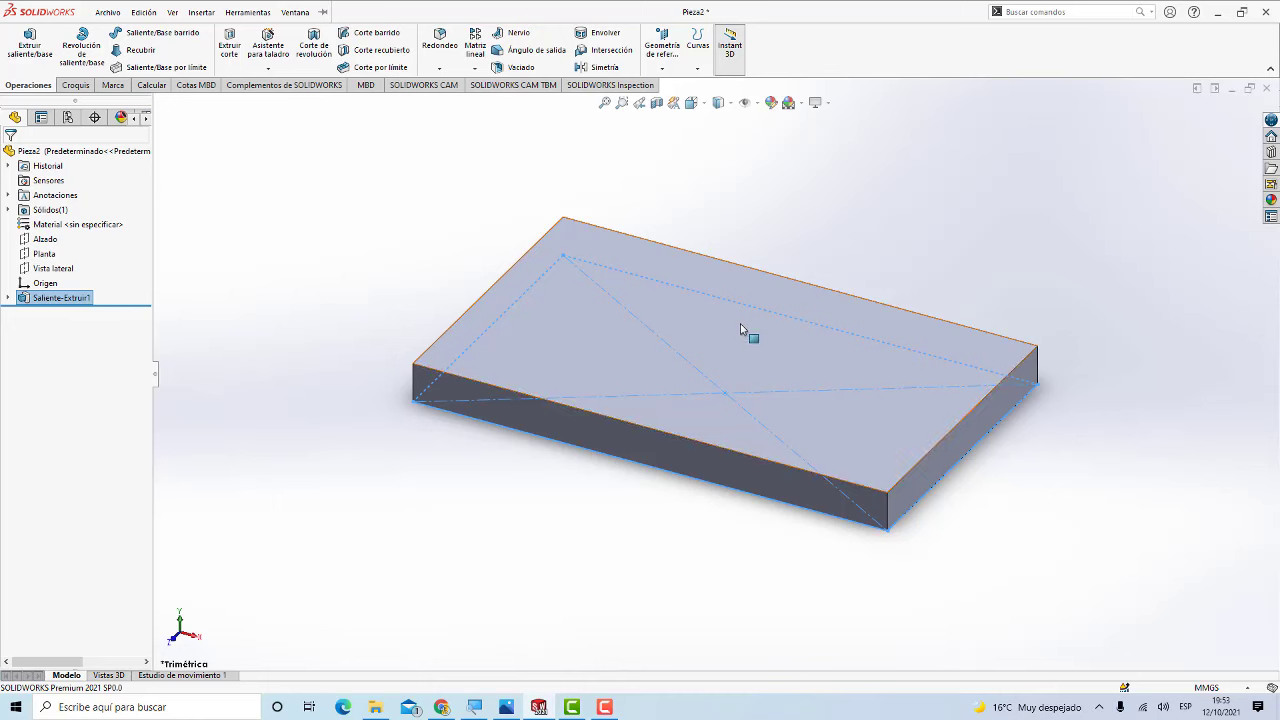
scroll(740, 323, "up", 2)
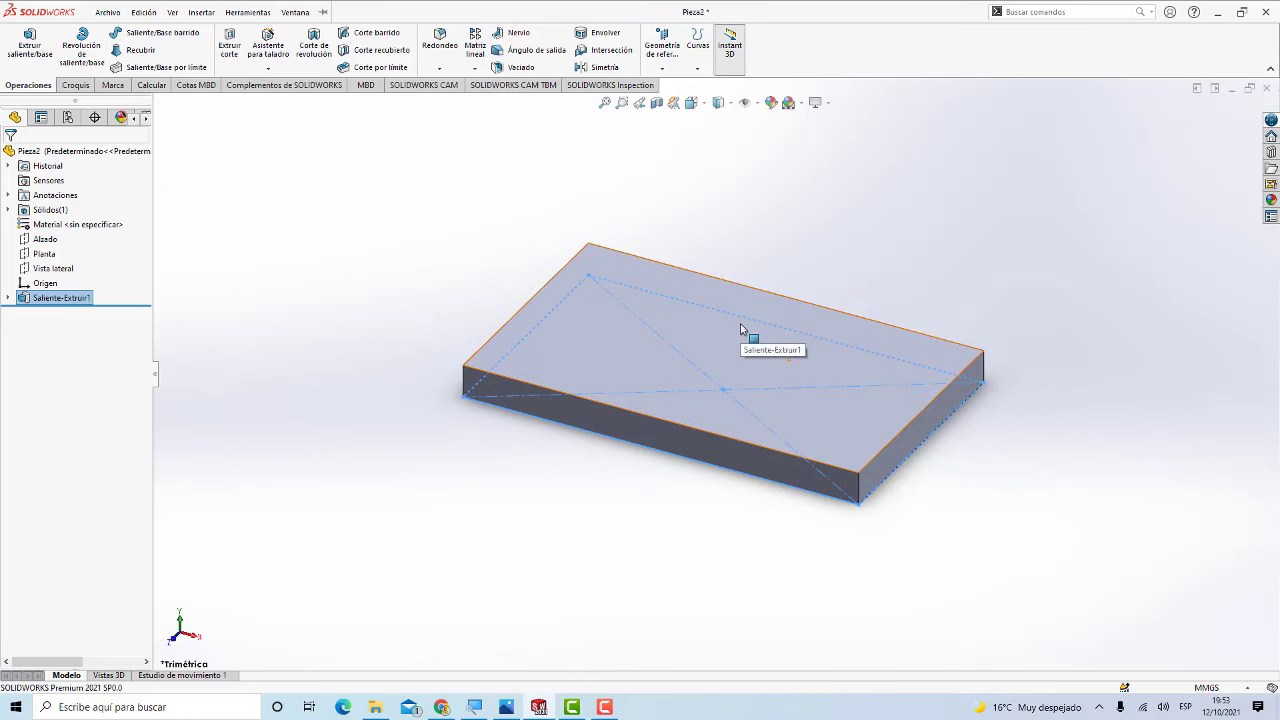
Step: Switch the scene to the plain white Blanco simple background and recheck the drawing
left_click(801, 103)
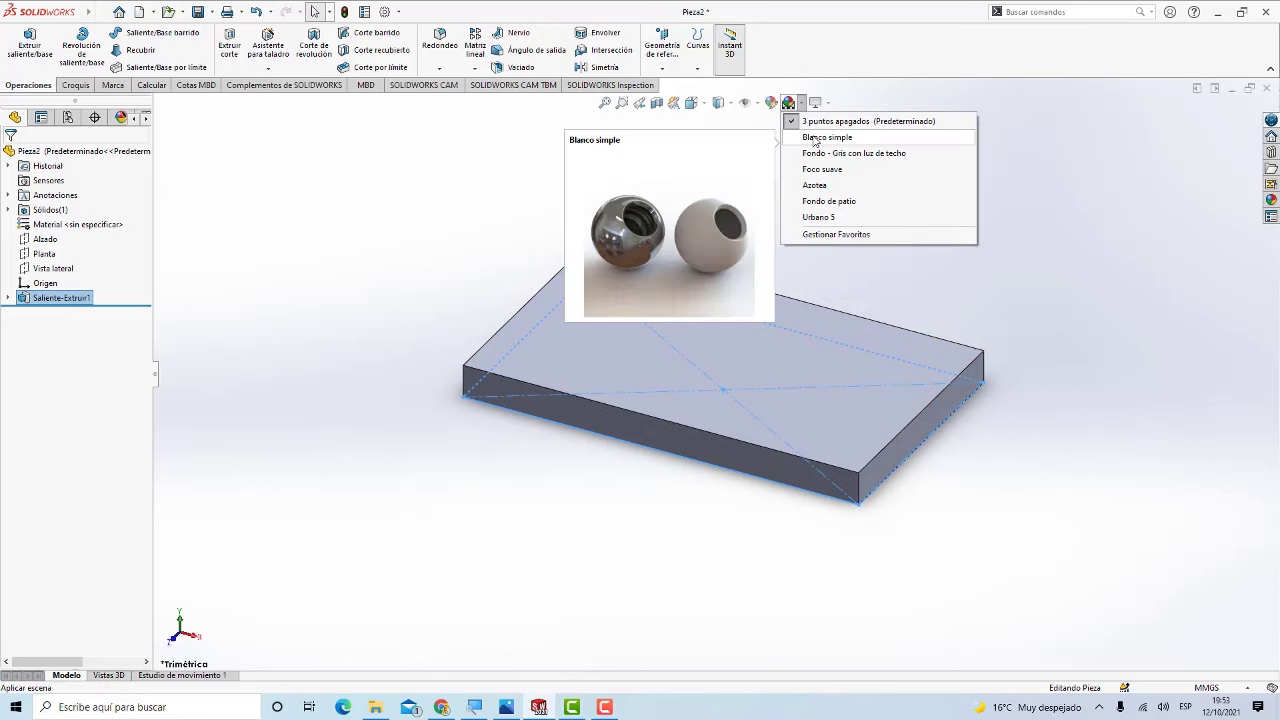
left_click(812, 137)
scroll(763, 373, "up", 1)
scroll(763, 373, "down", 2)
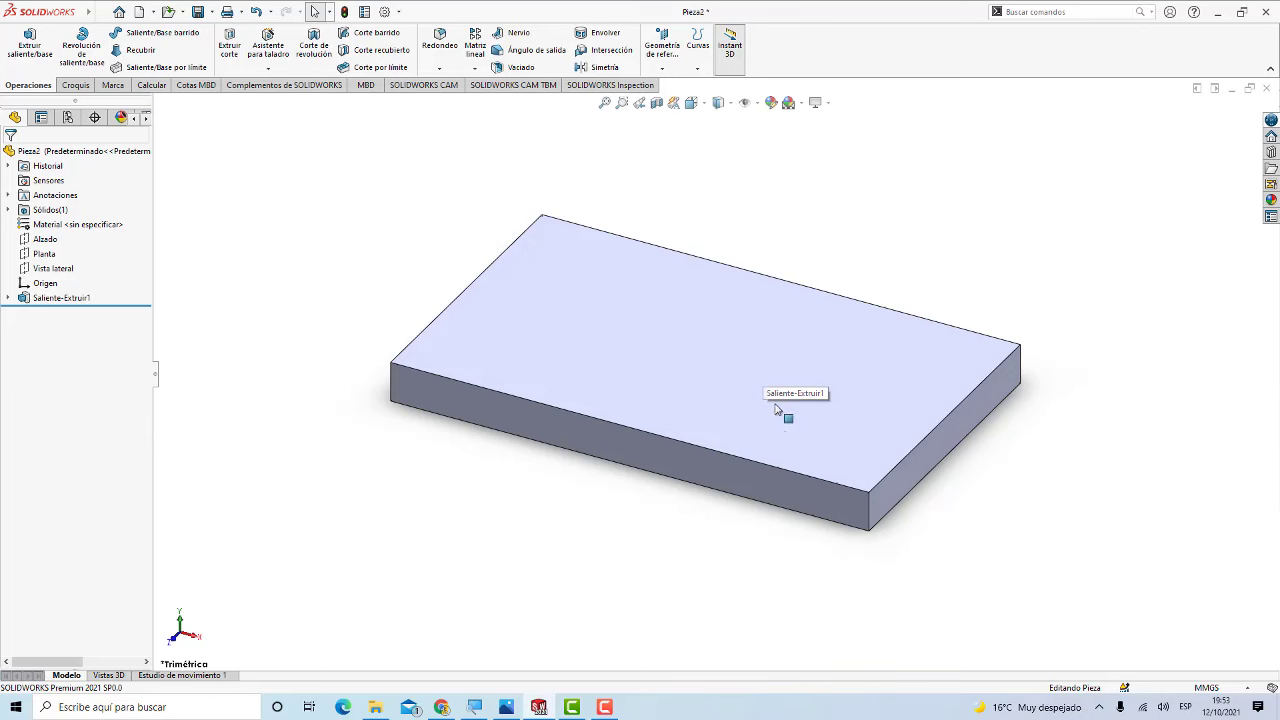
left_click(509, 705)
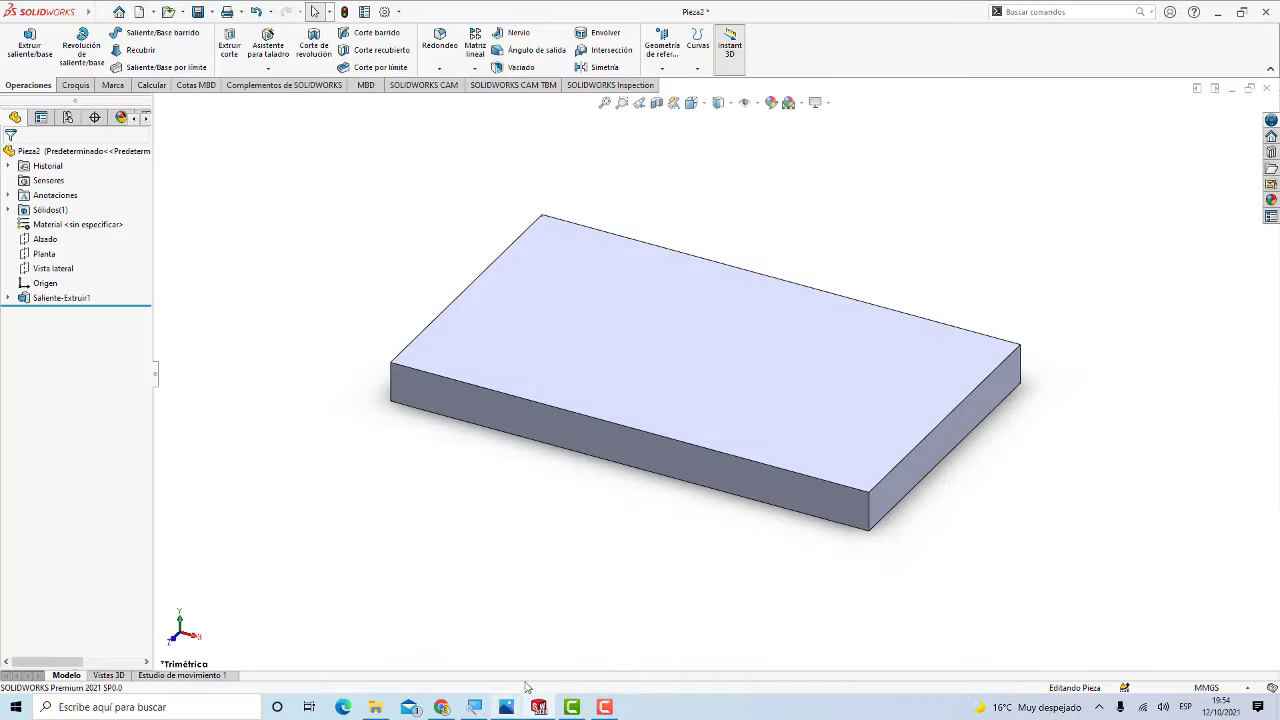
left_click(512, 707)
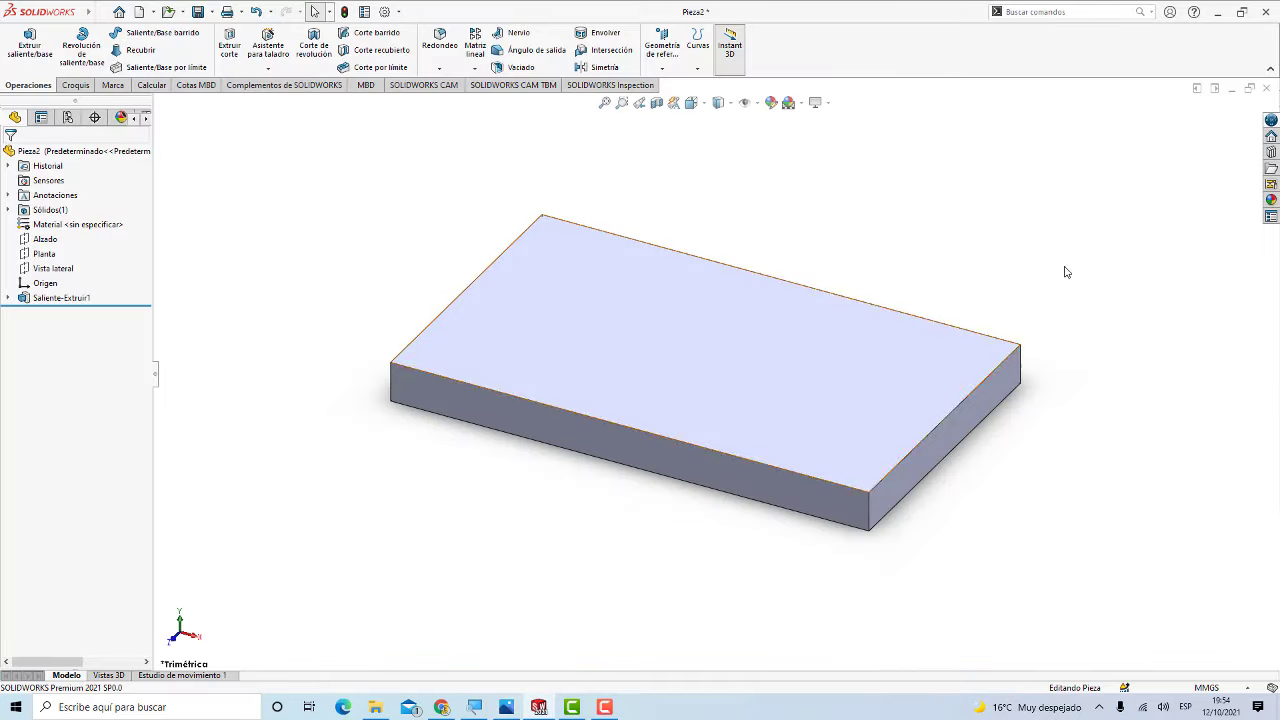
Step: Begin a fillet on the front vertical edge, then cancel it
left_click(439, 68)
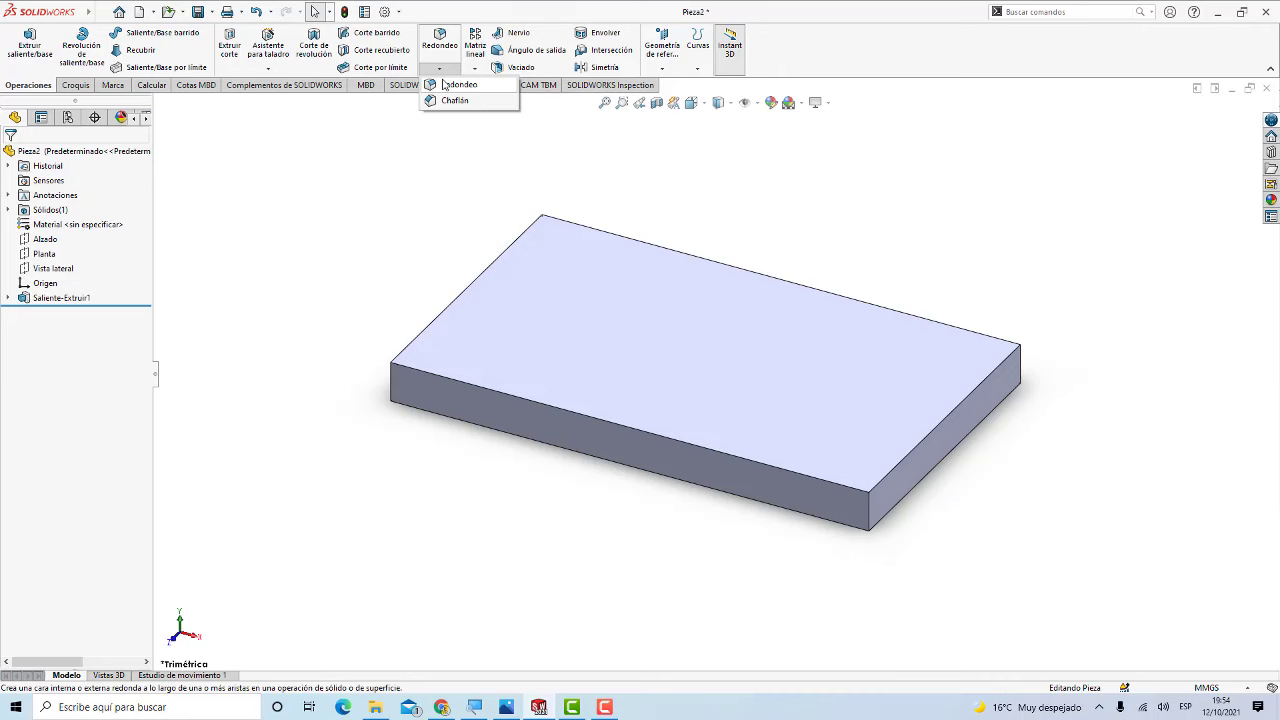
left_click(447, 84)
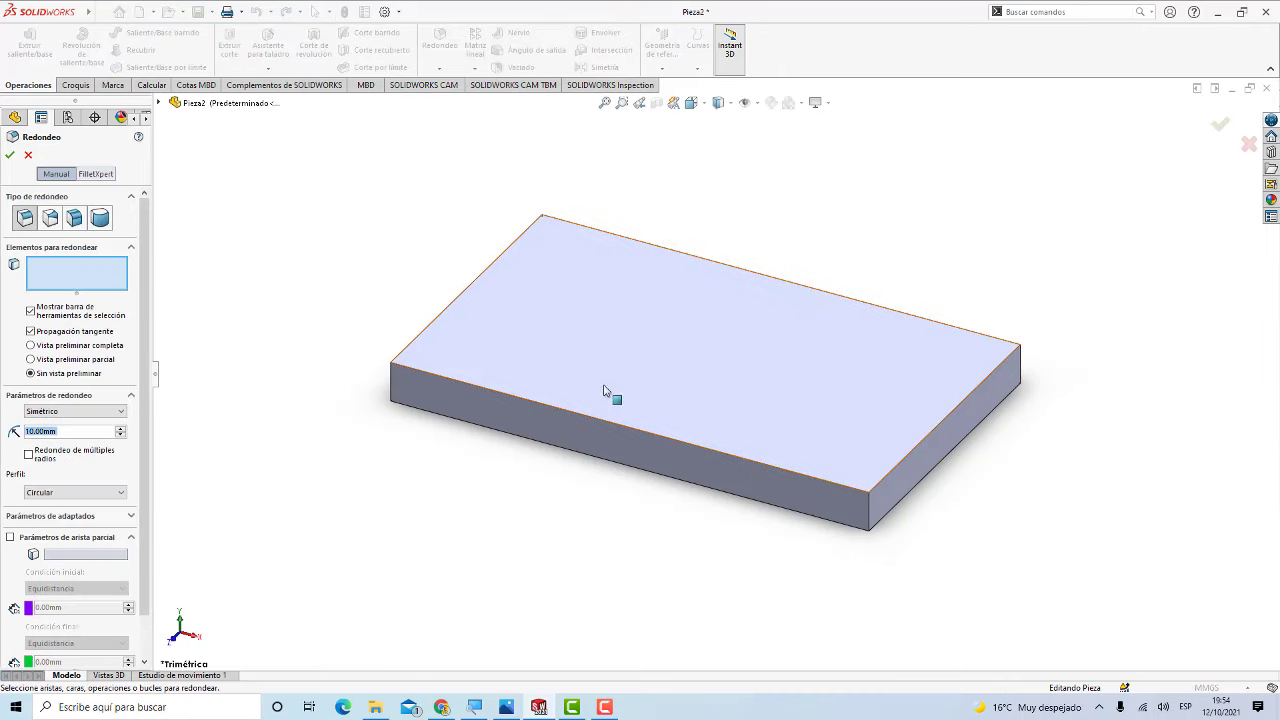
left_click(869, 510)
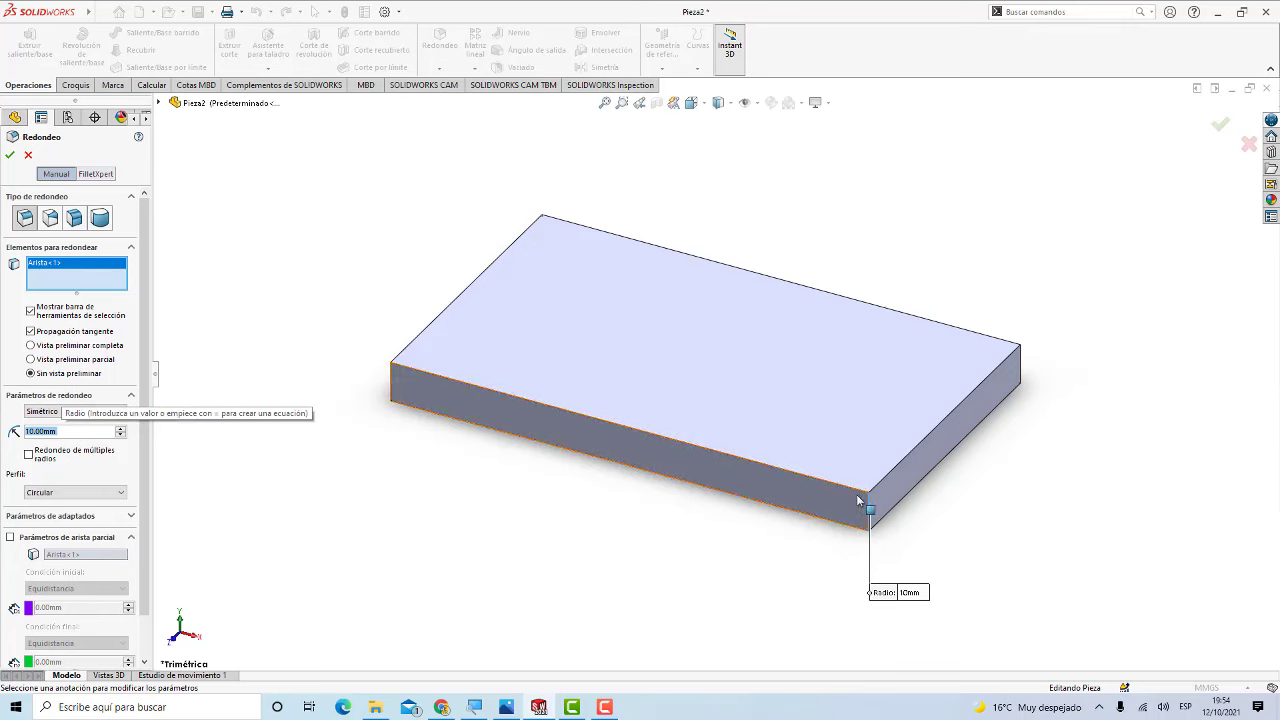
left_click(28, 155)
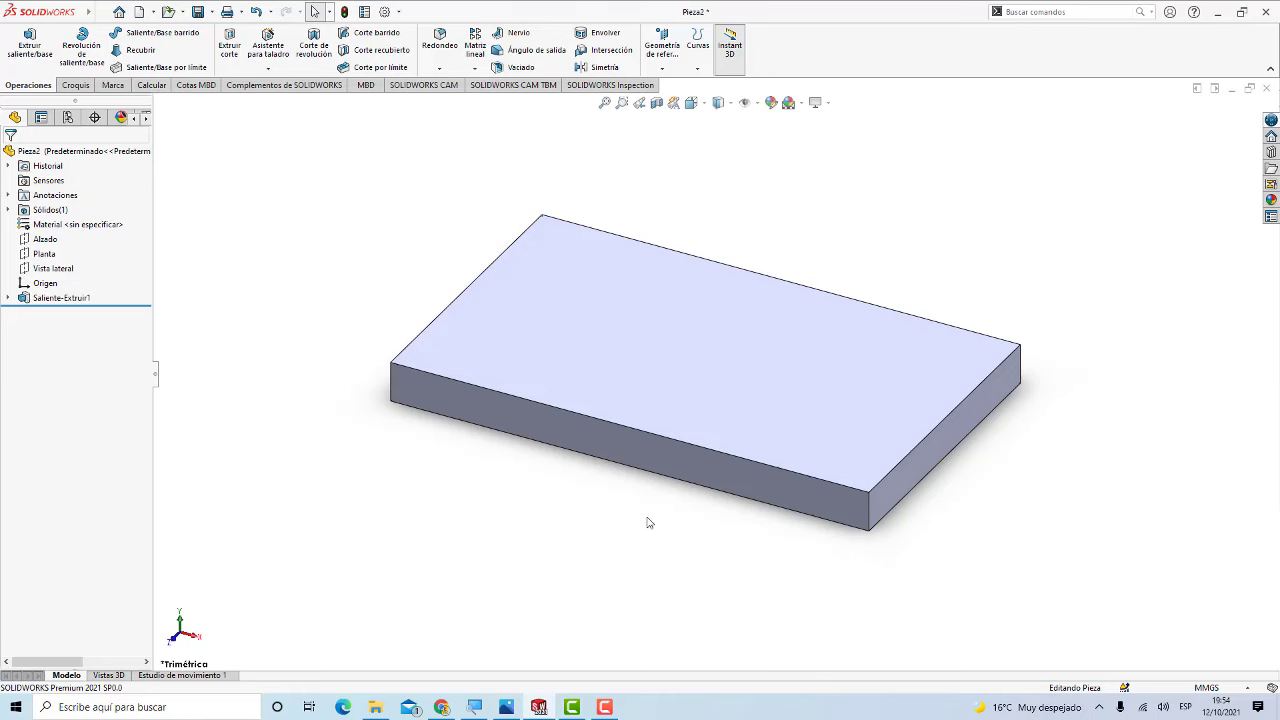
Step: Fillet the four vertical corner edges with a 12 mm radius
left_click(440, 69)
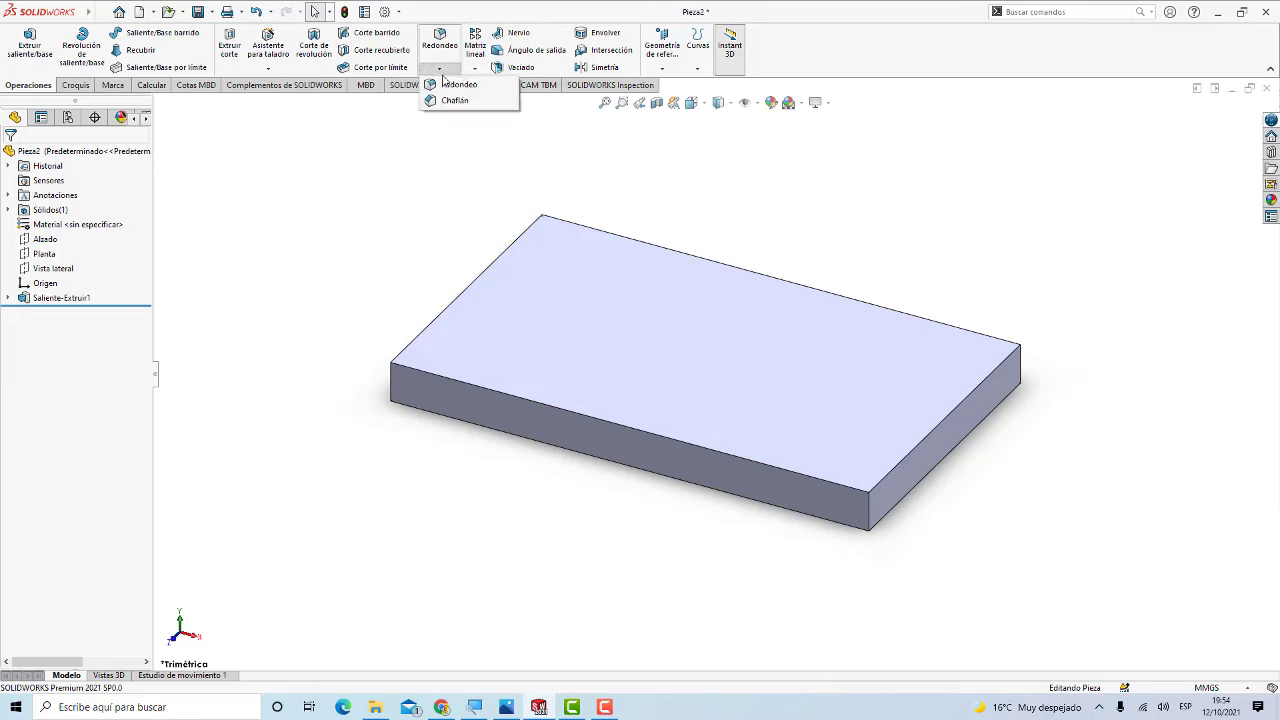
left_click(450, 89)
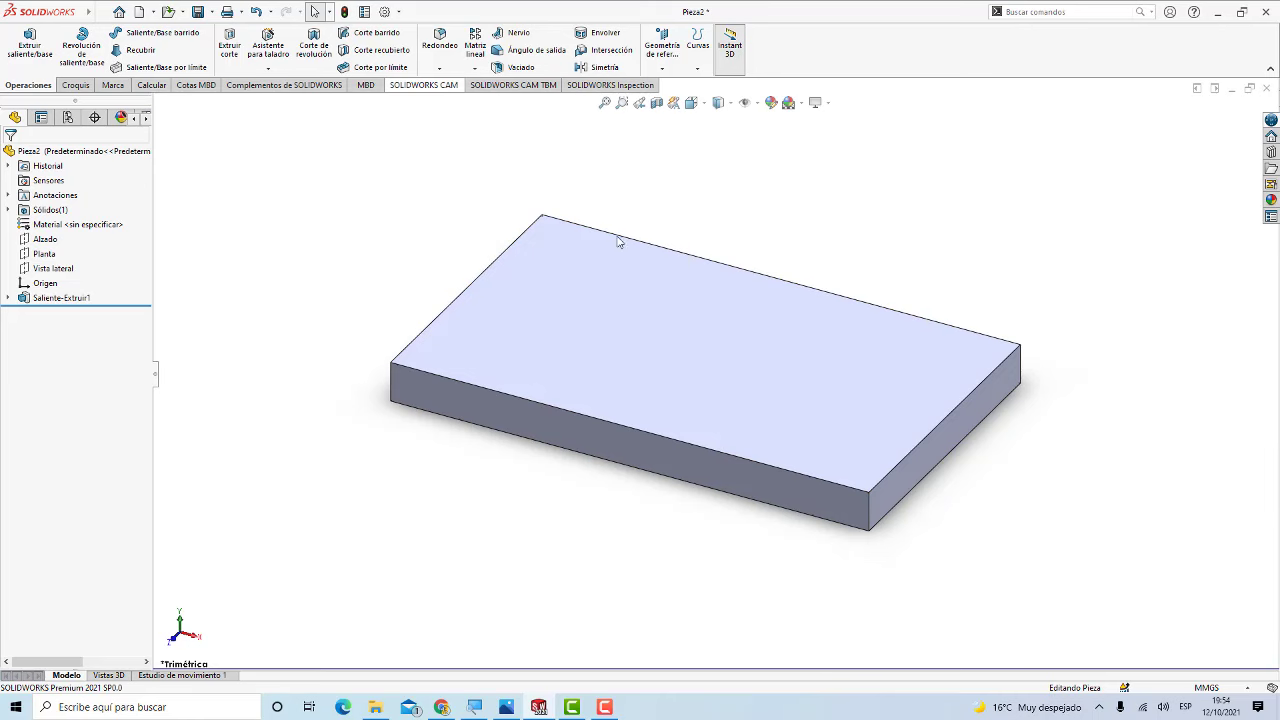
left_click(869, 512)
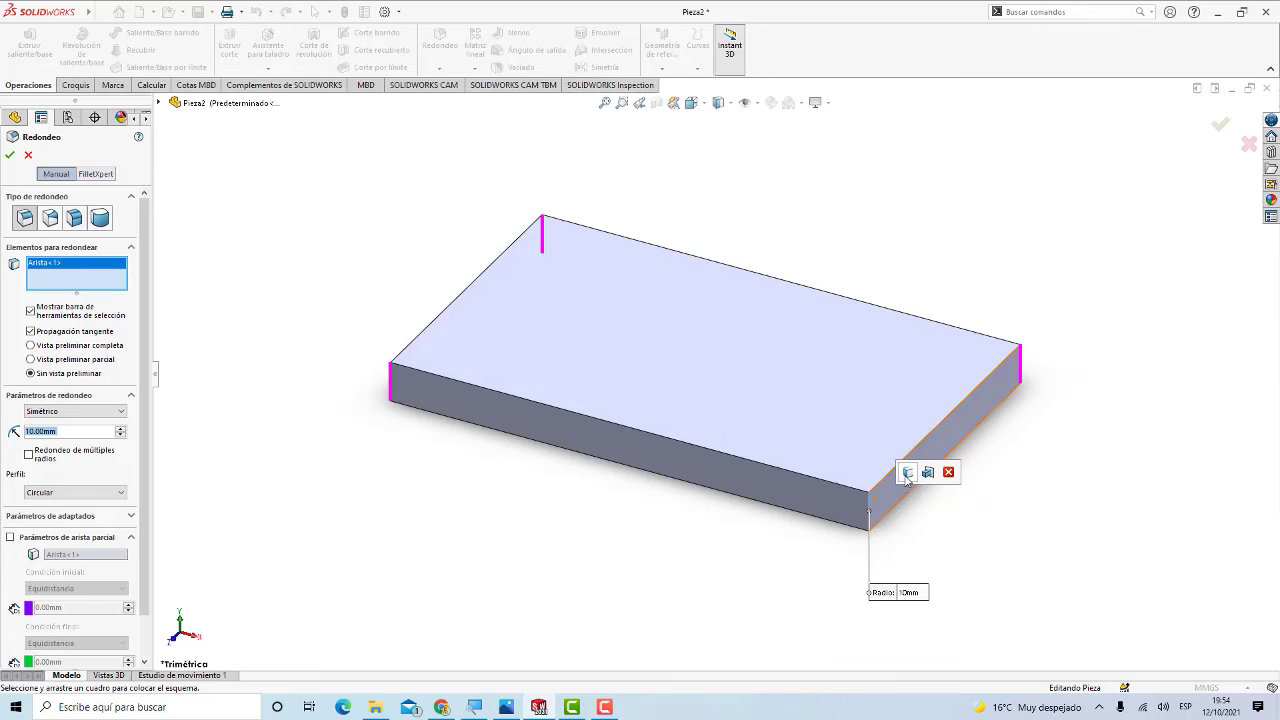
left_click(907, 474)
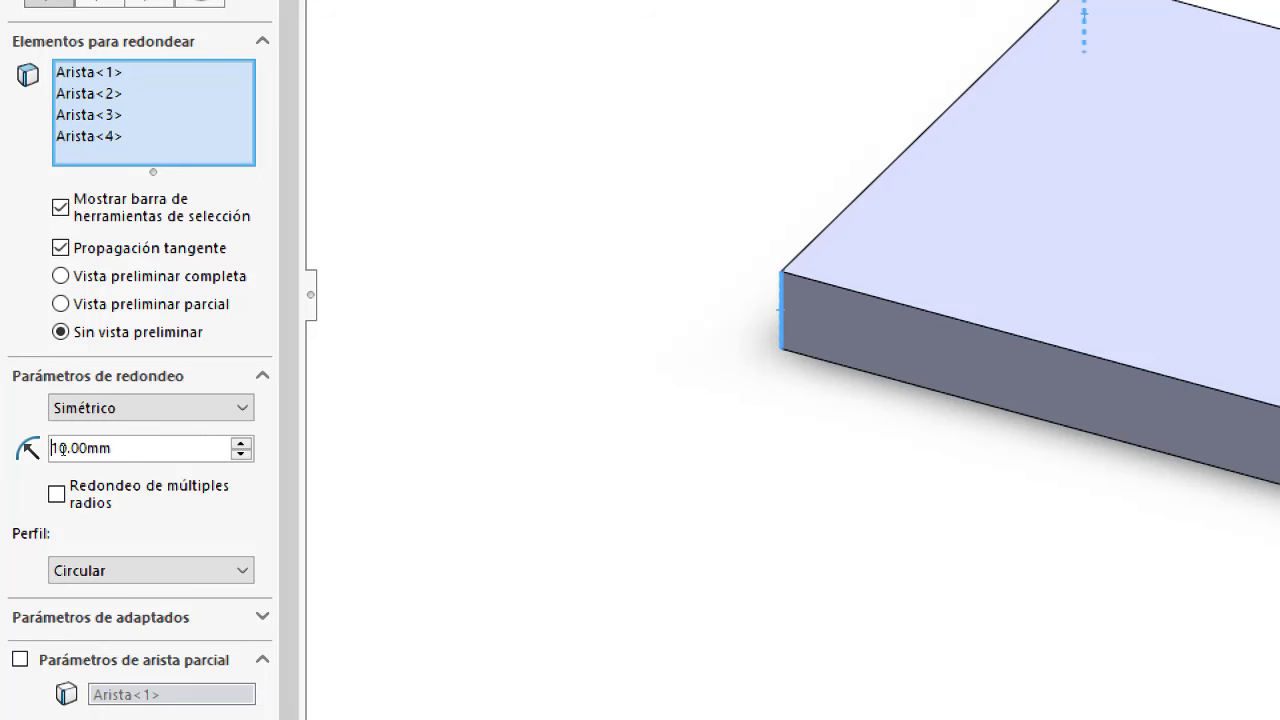
double_click(62, 448)
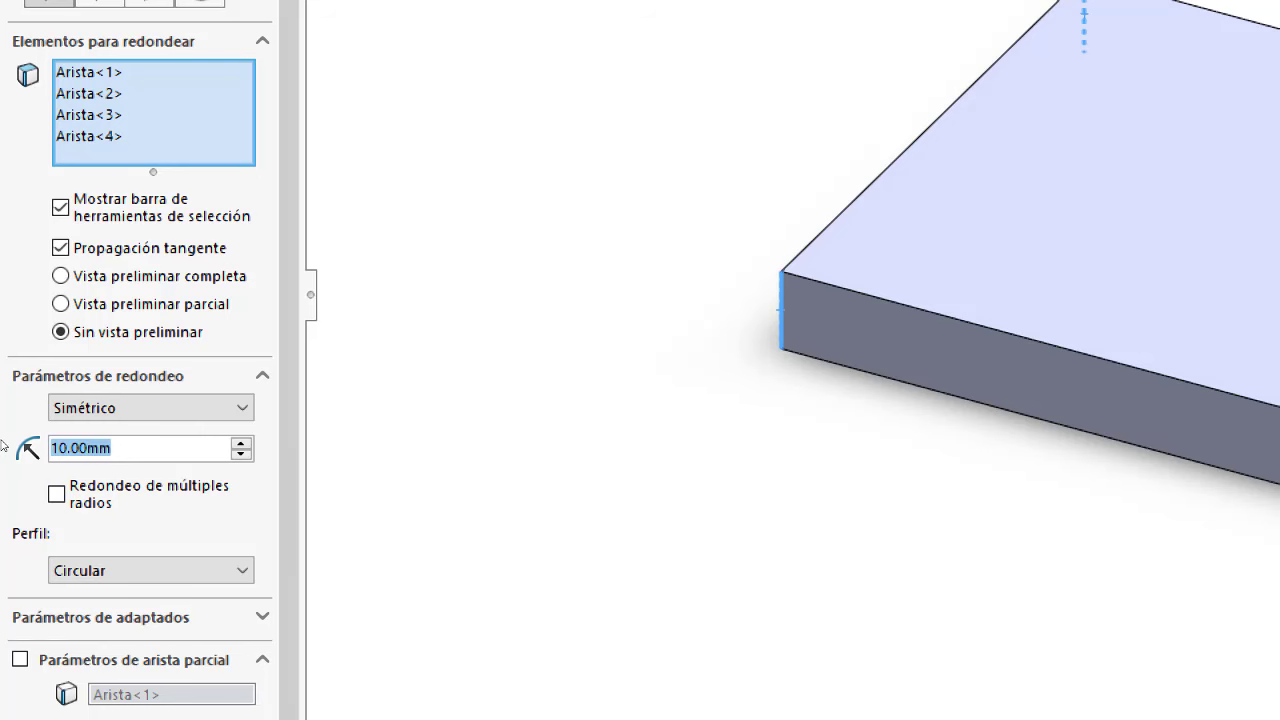
type("12")
key("Return")
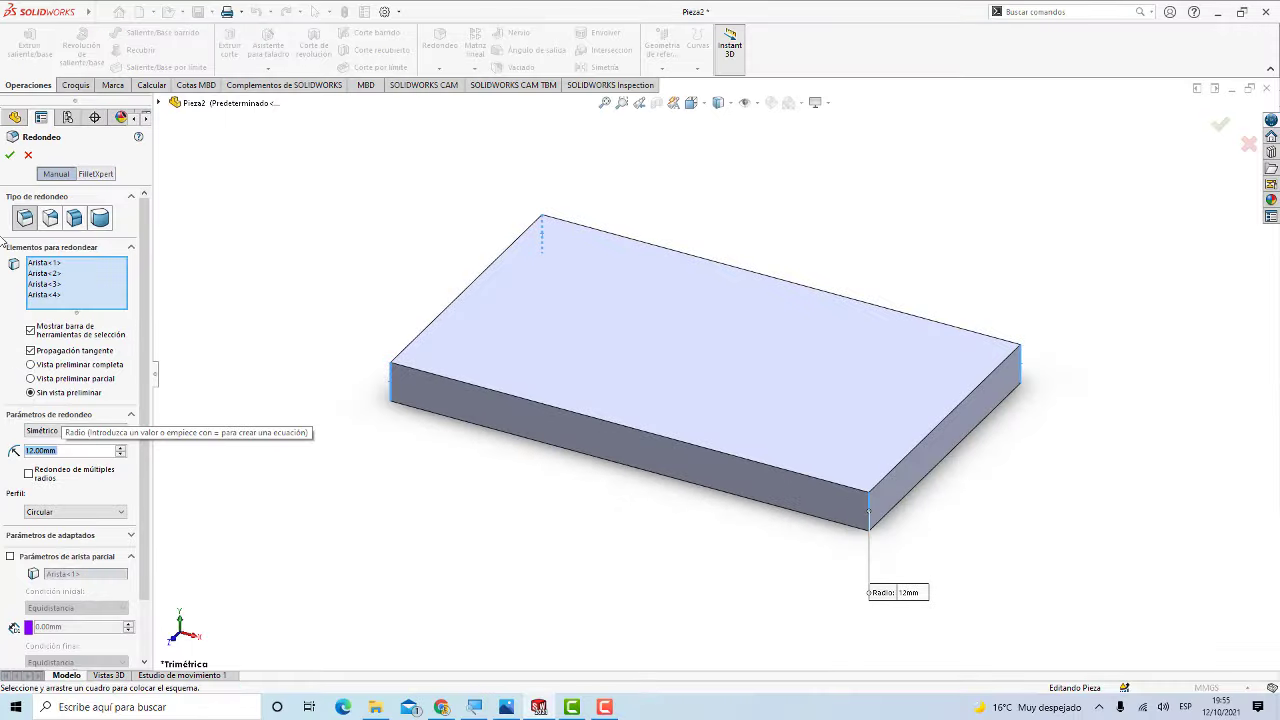
left_click(11, 155)
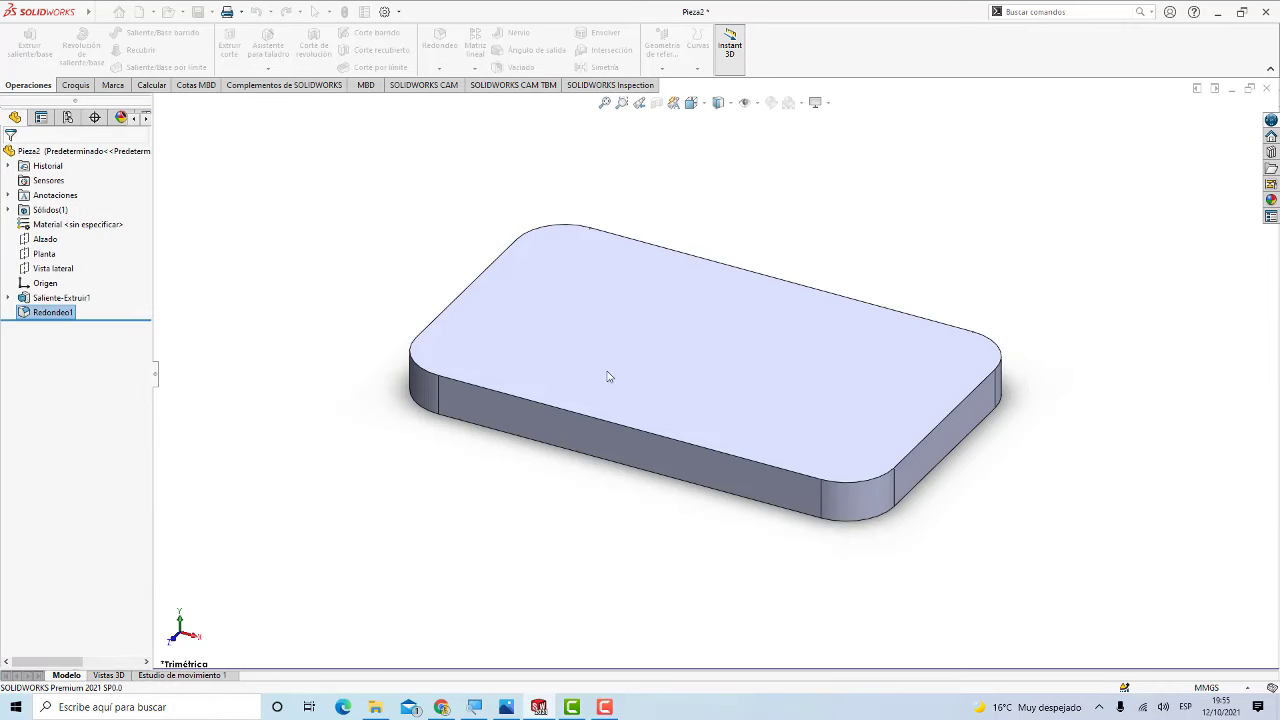
scroll(857, 367, "down", 2)
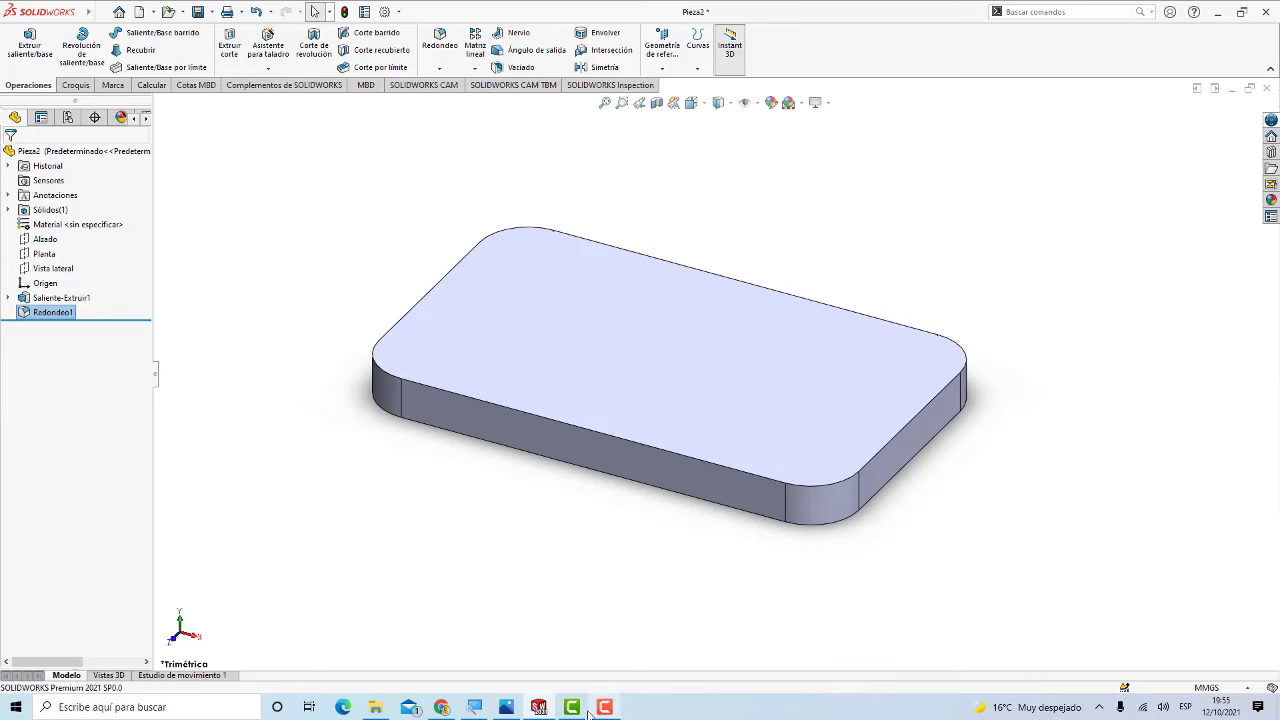
Step: Review the ENSAMBLE.jpg drawing in Photos, then return to the filleted plate
left_click(506, 707)
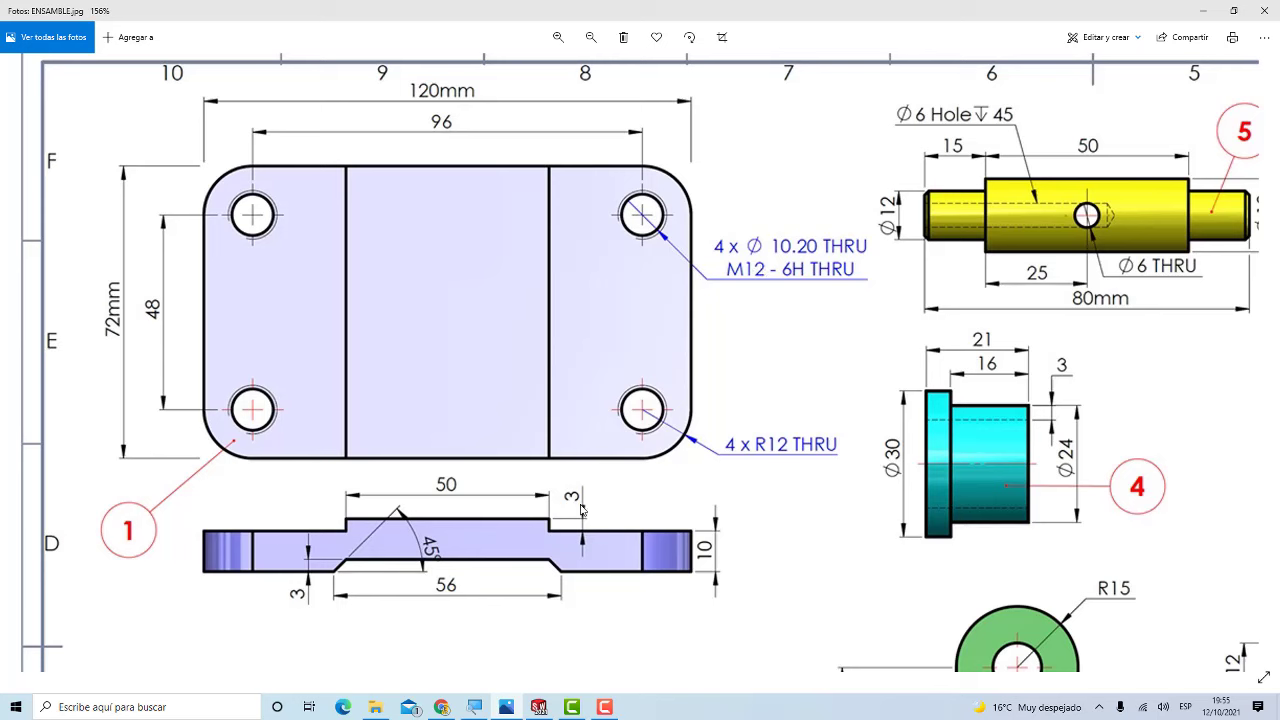
left_click(538, 705)
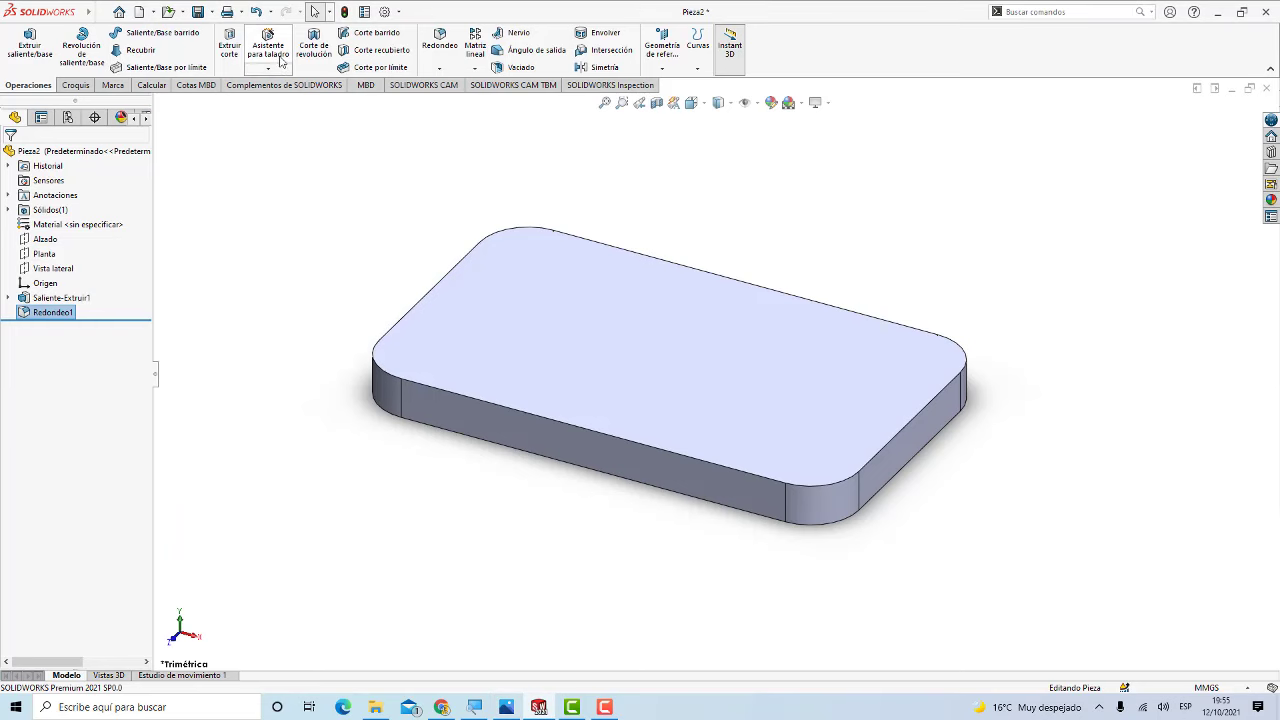
Step: Set up a Hole Wizard straight tapped hole: DIN, M12, through all with full-length thread
left_click(281, 60)
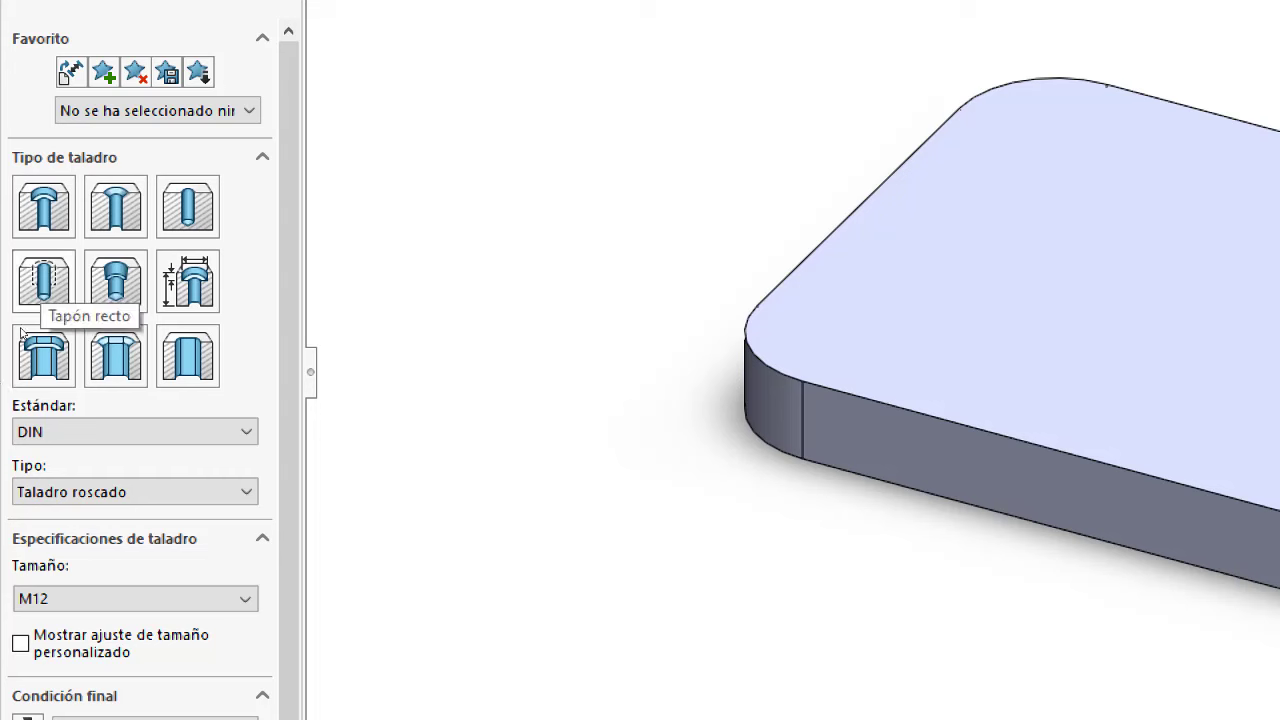
left_click(42, 282)
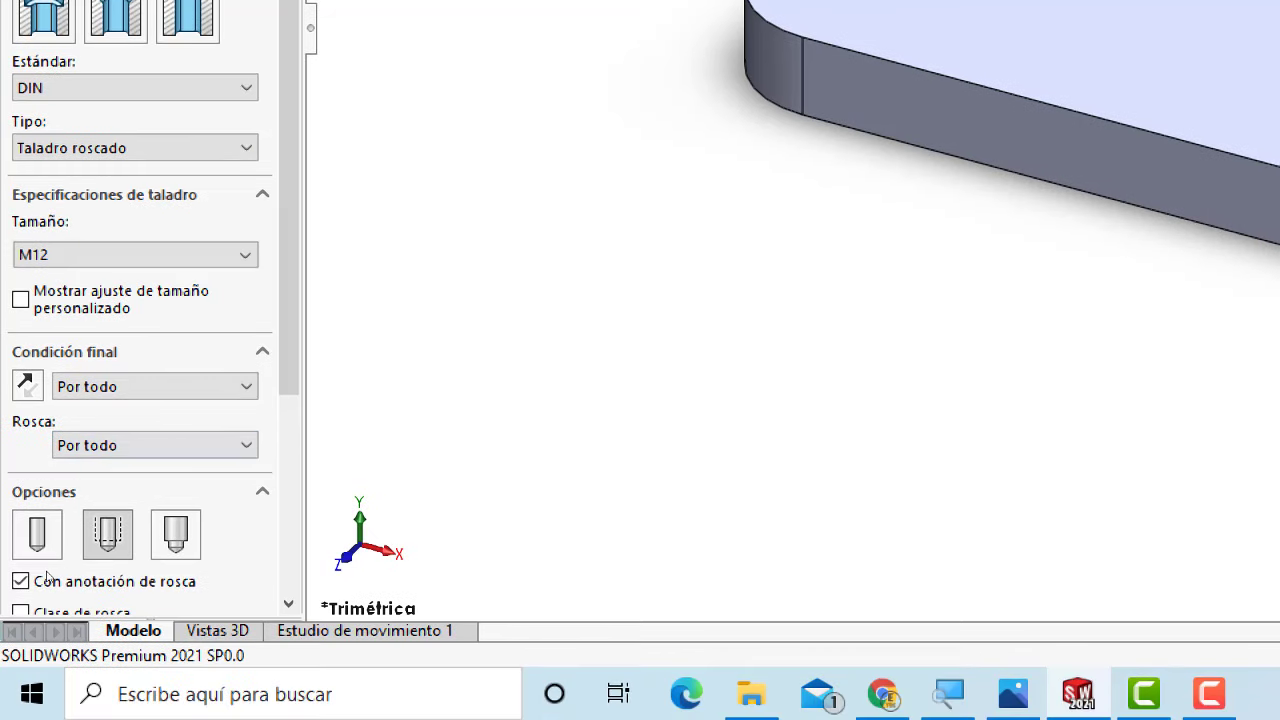
scroll(46, 572, "down", 5)
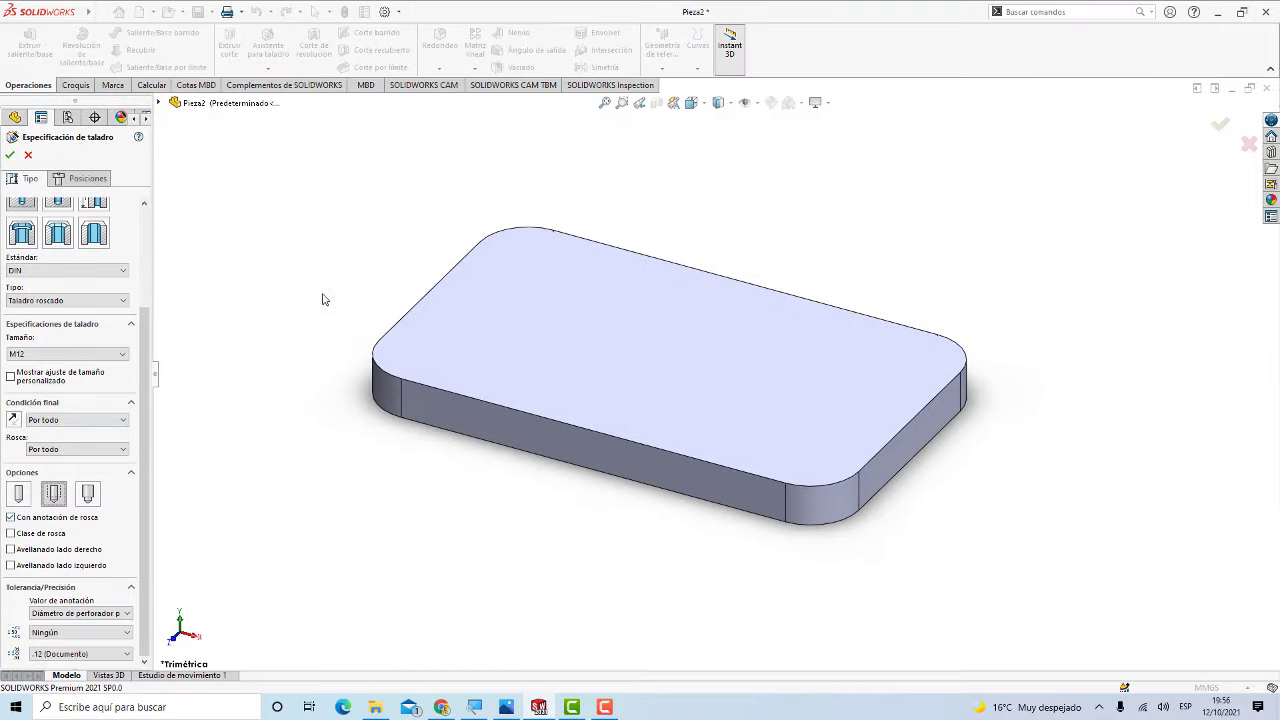
Step: Place four hole points on the top face at the centres of the four corner arcs
left_click(70, 181)
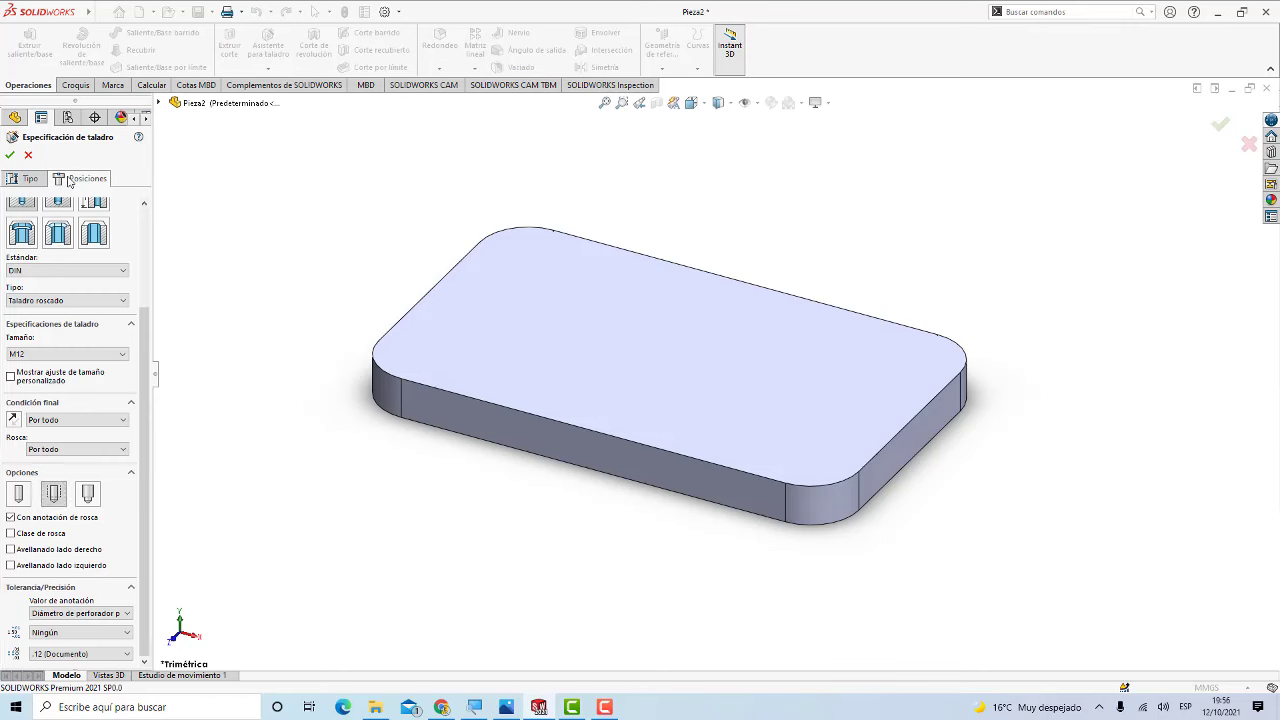
left_click(690, 381)
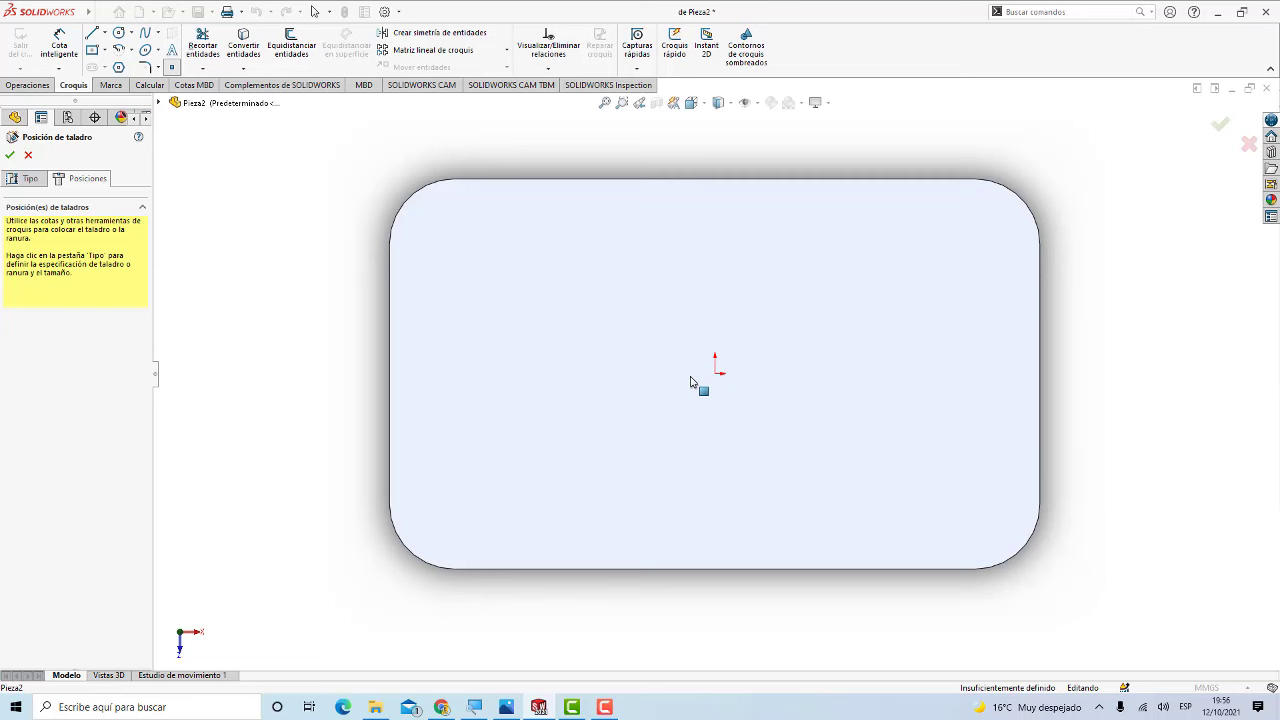
left_click(1020, 199)
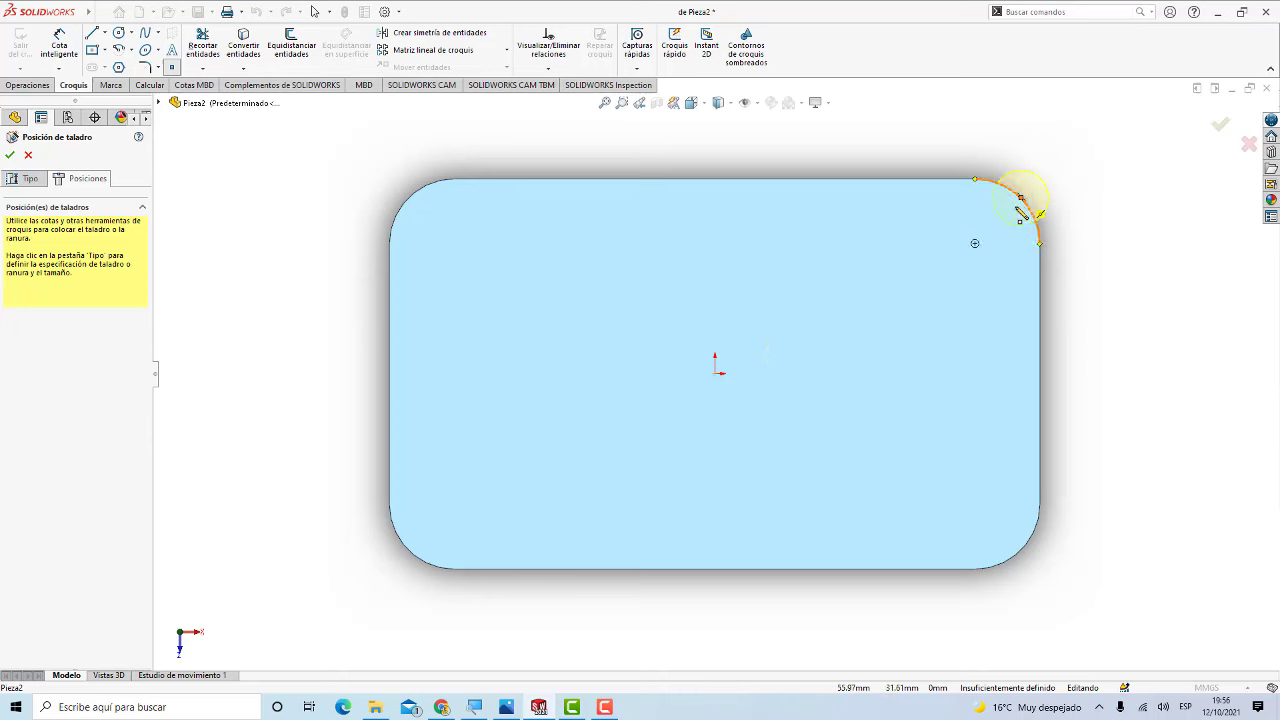
left_click(975, 244)
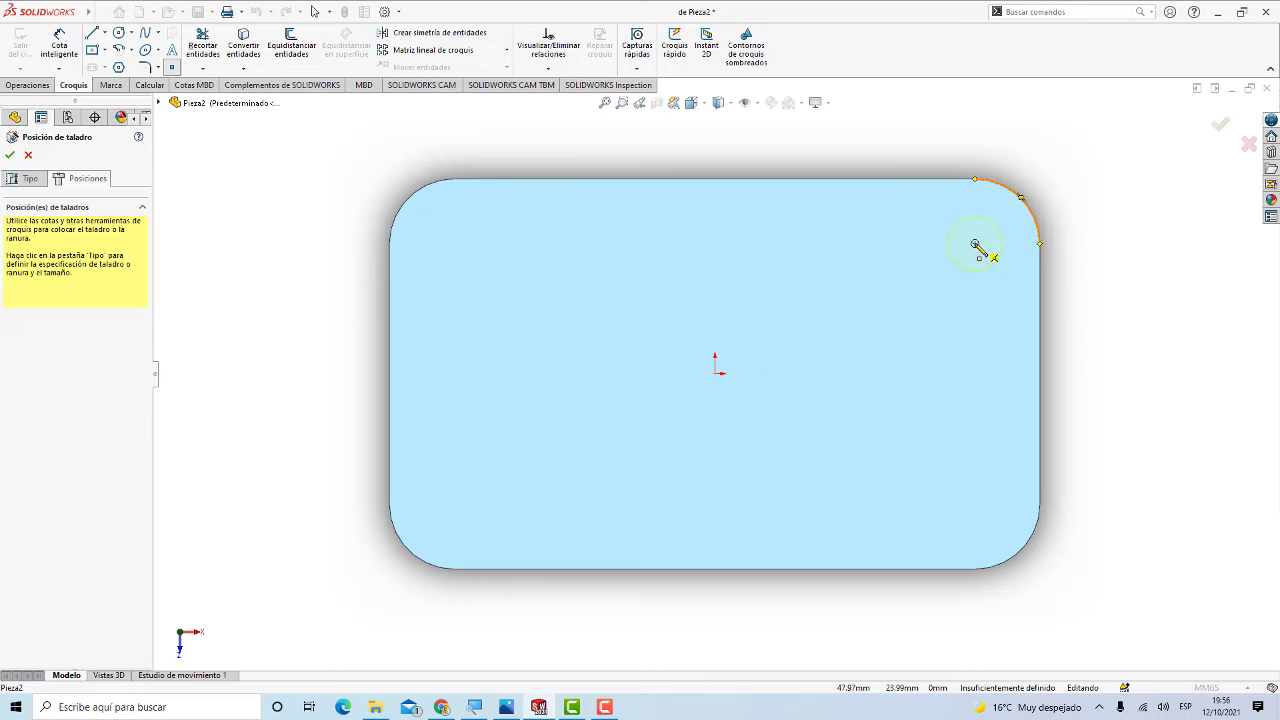
left_click(1022, 545)
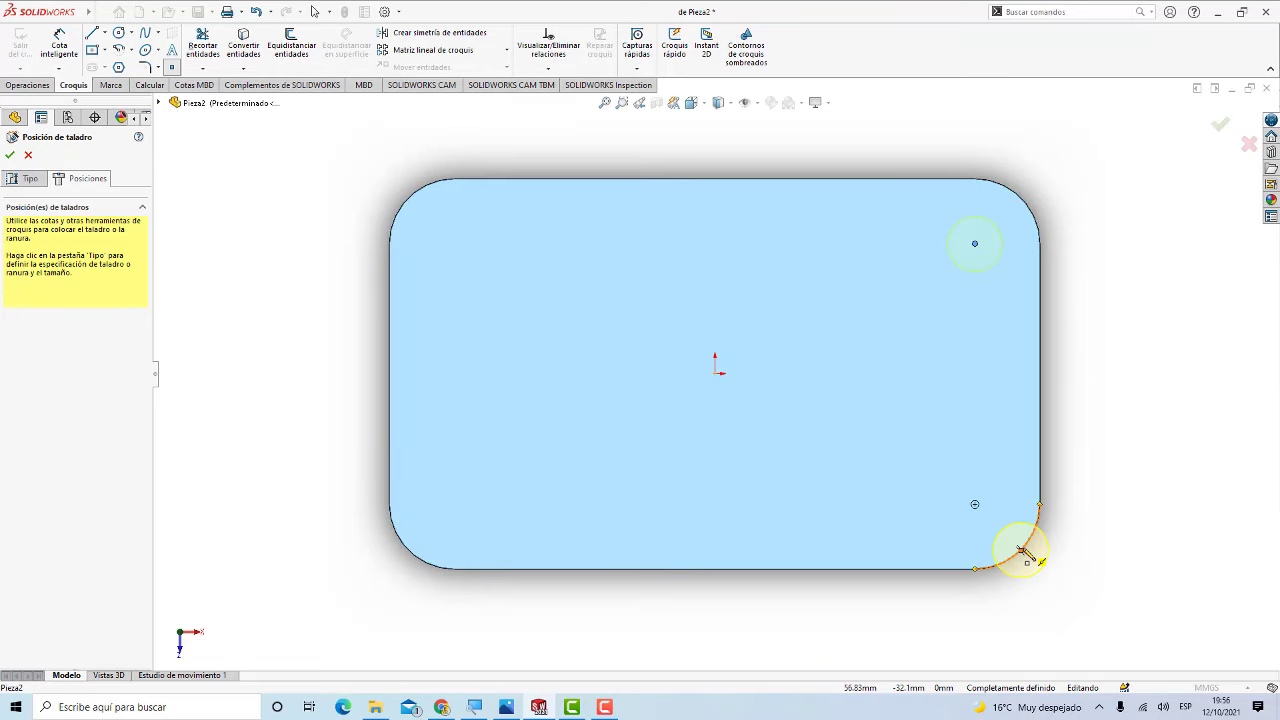
left_click(975, 504)
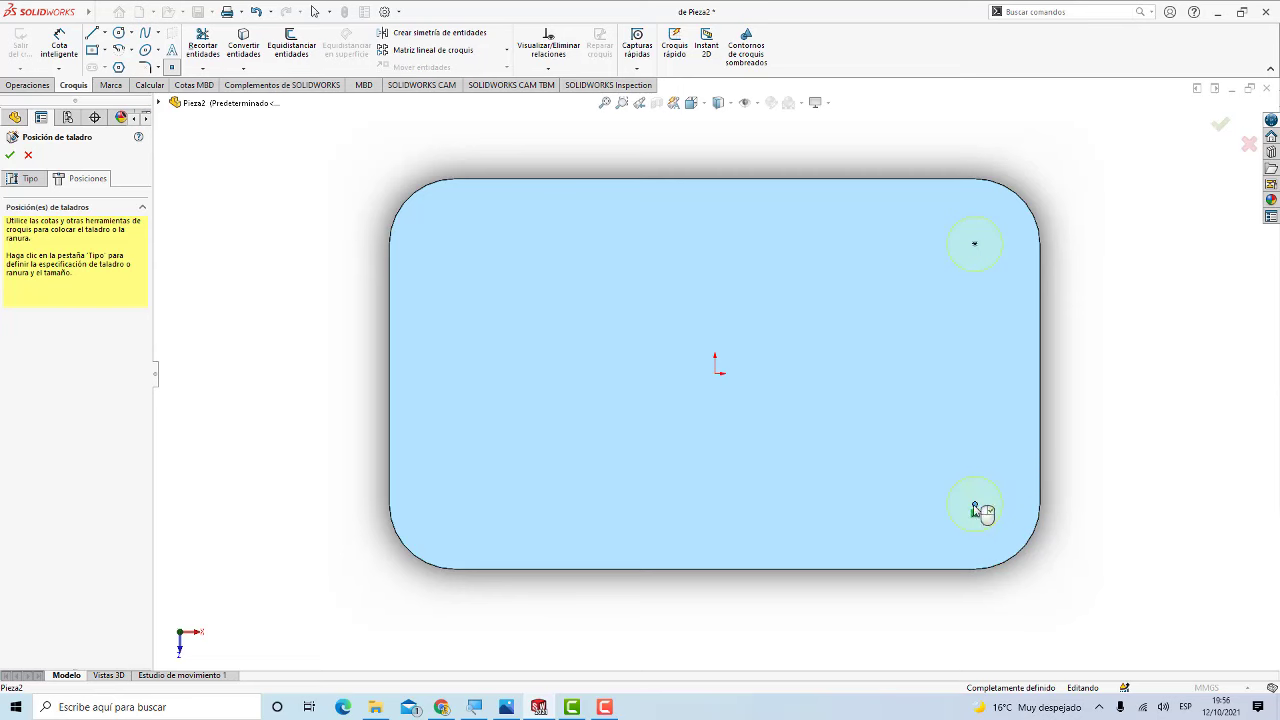
left_click(408, 550)
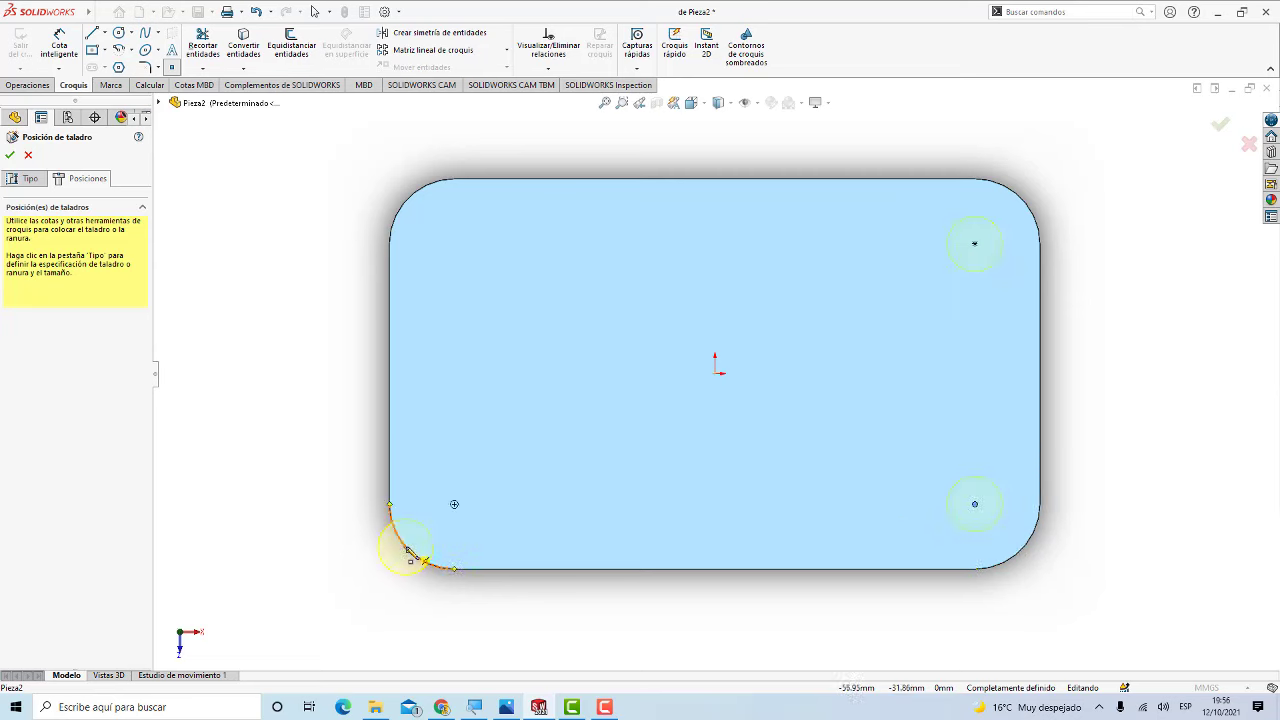
left_click(454, 504)
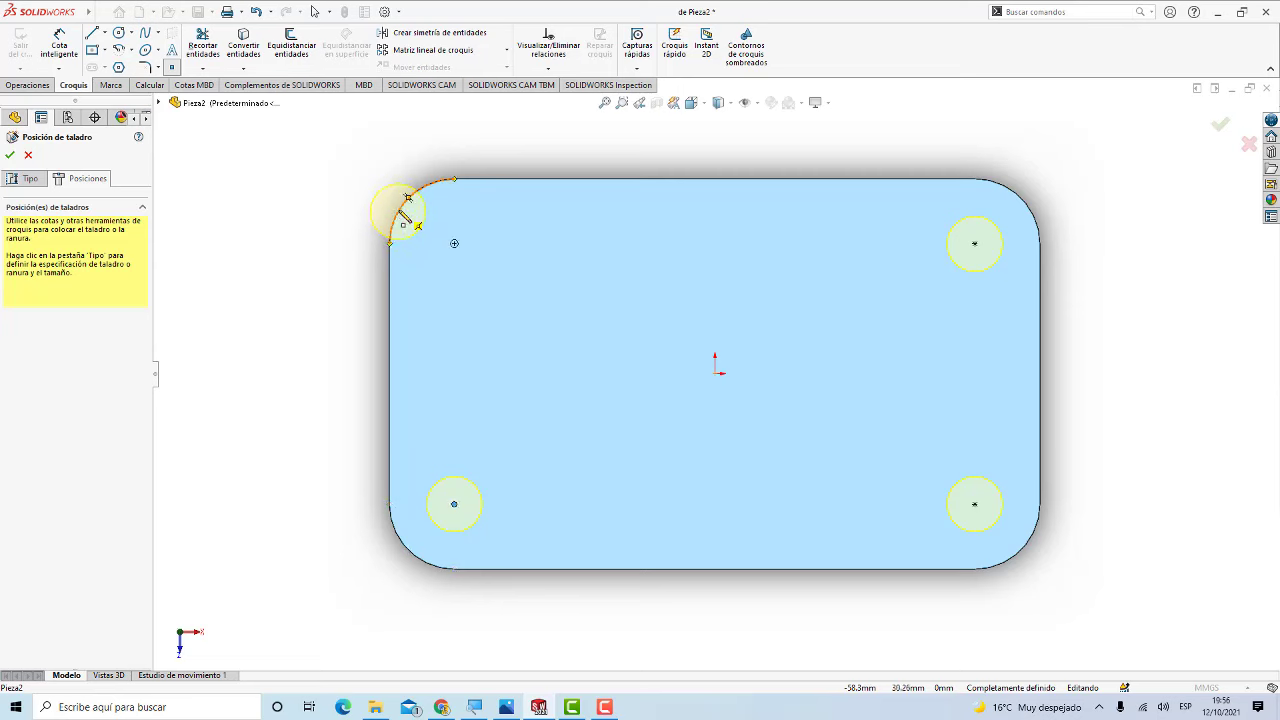
left_click(399, 220)
left_click(454, 246)
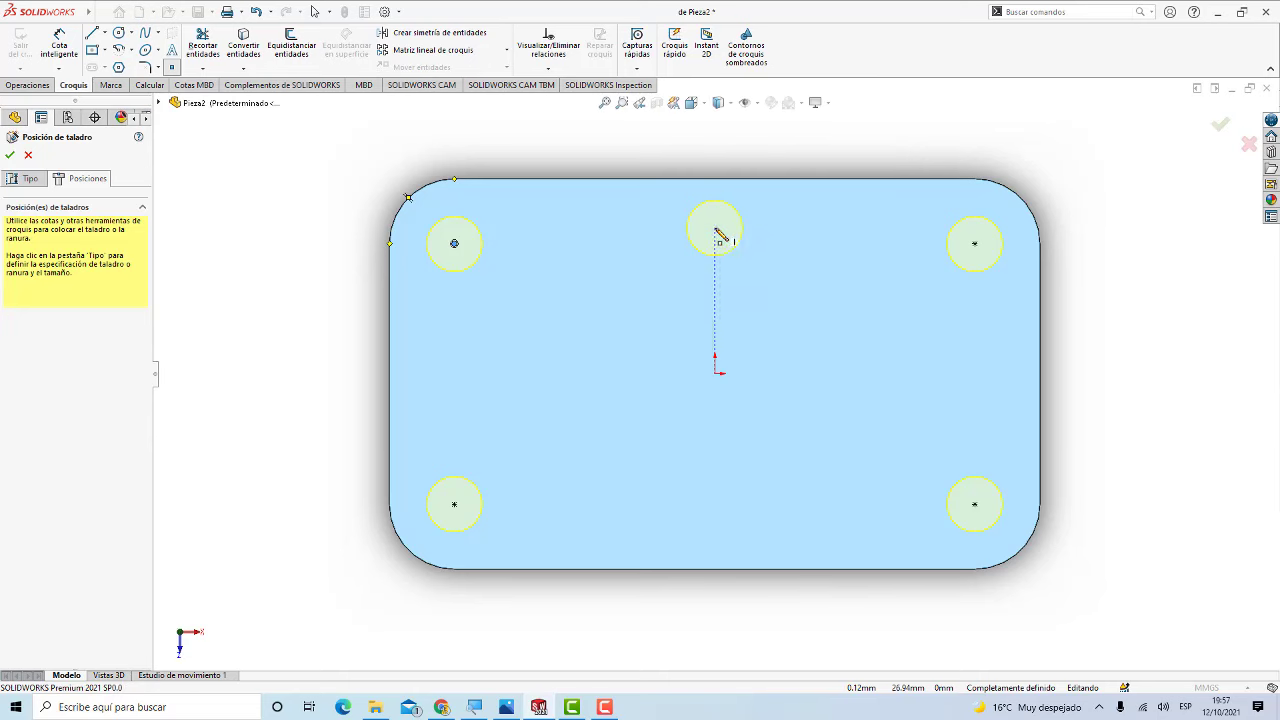
Step: Switch to isometric view and accept, cutting the four M12 tapped holes
left_click(704, 104)
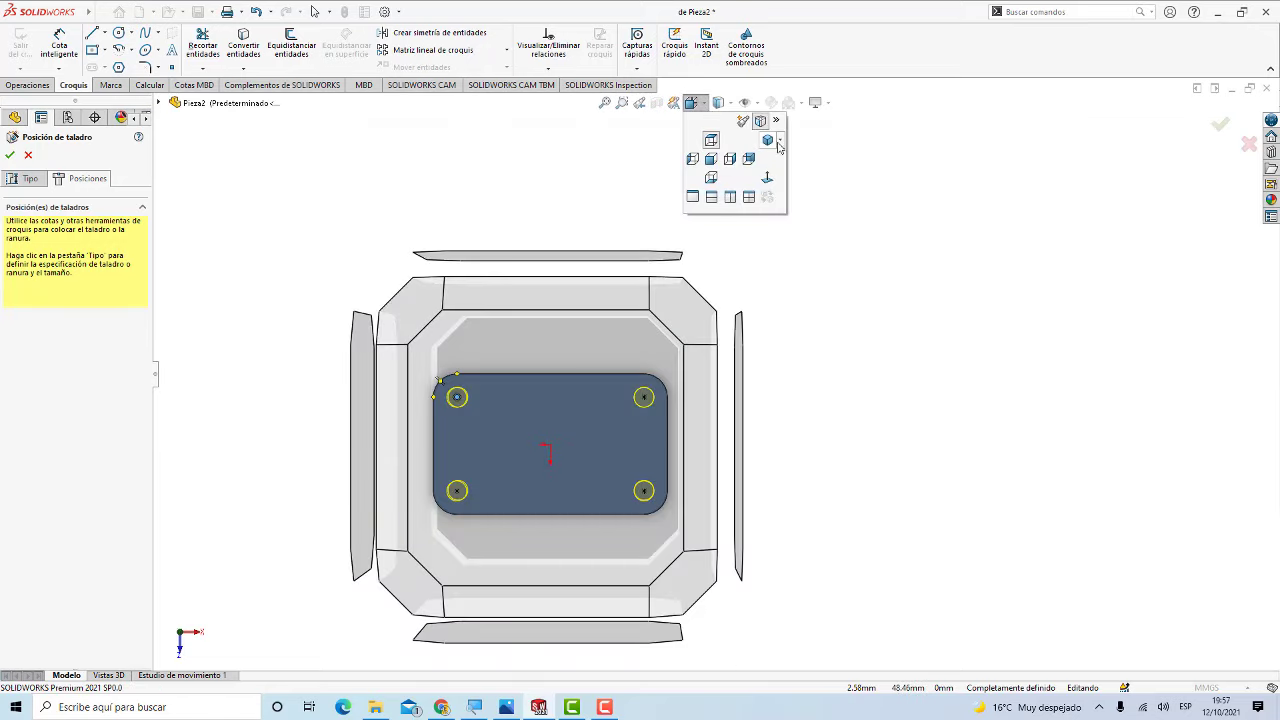
left_click(779, 142)
left_click(786, 161)
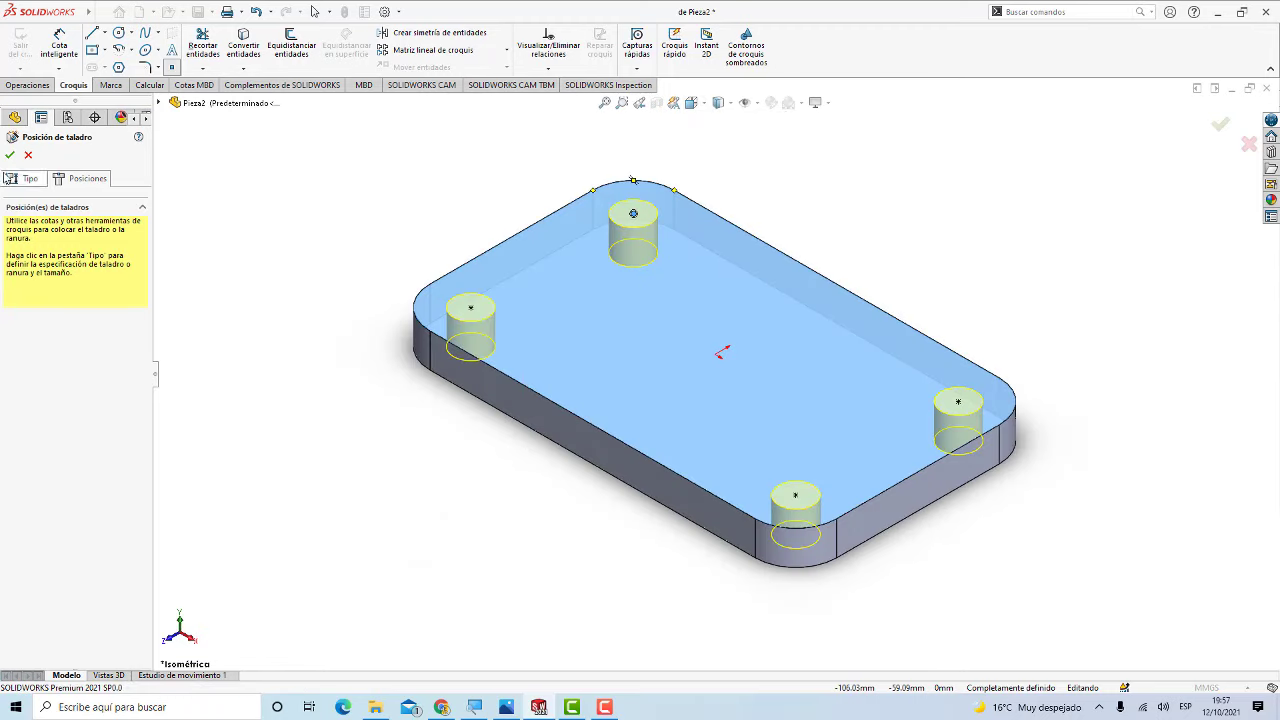
left_click(10, 156)
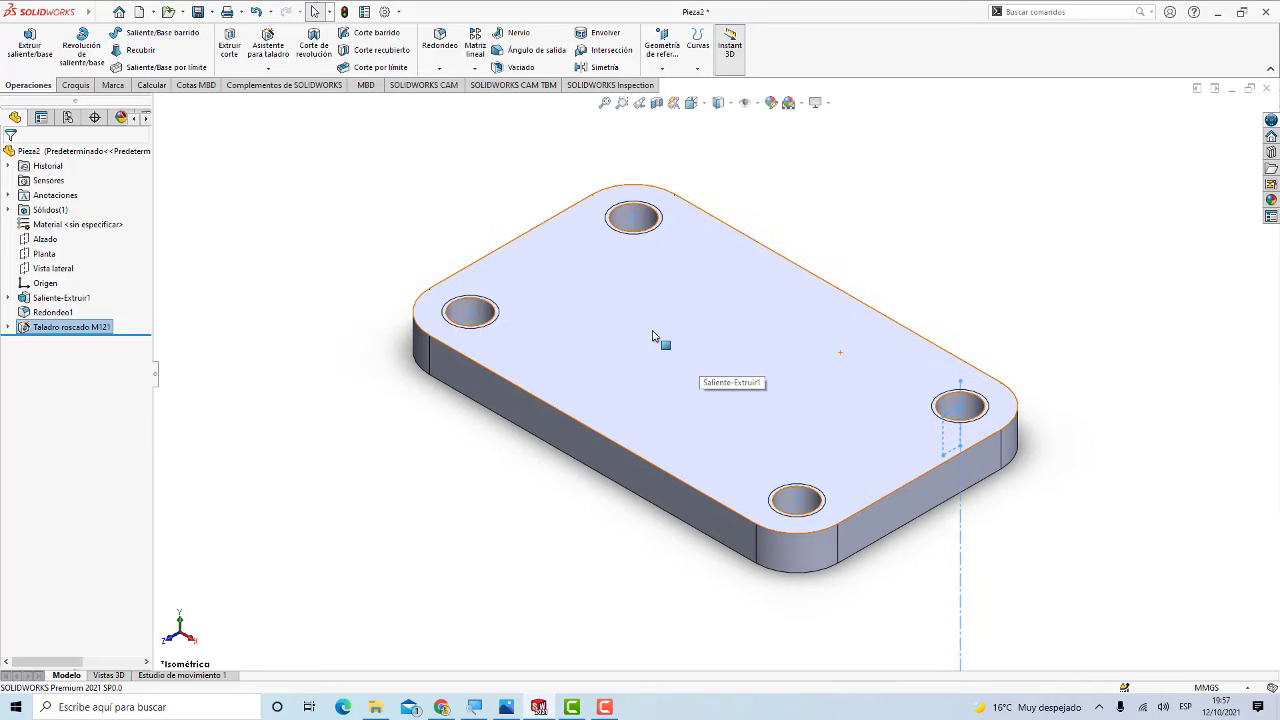
left_click(507, 707)
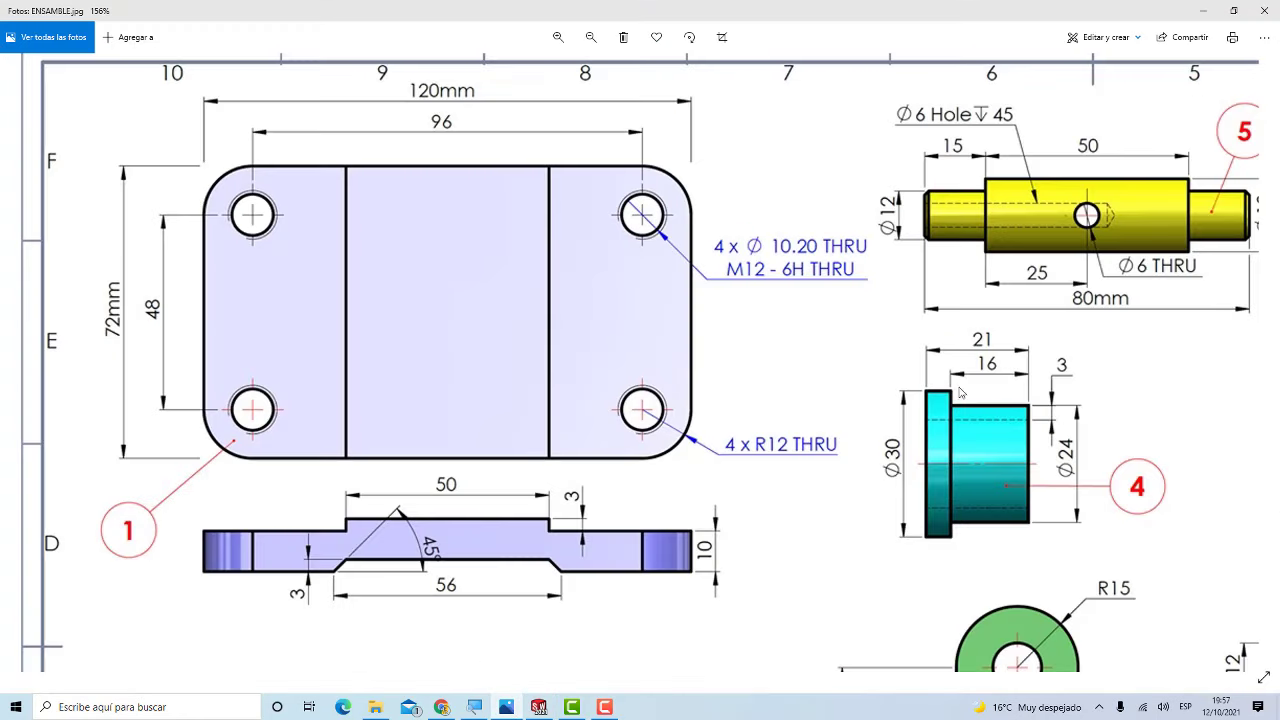
scroll(767, 399, "down", 3)
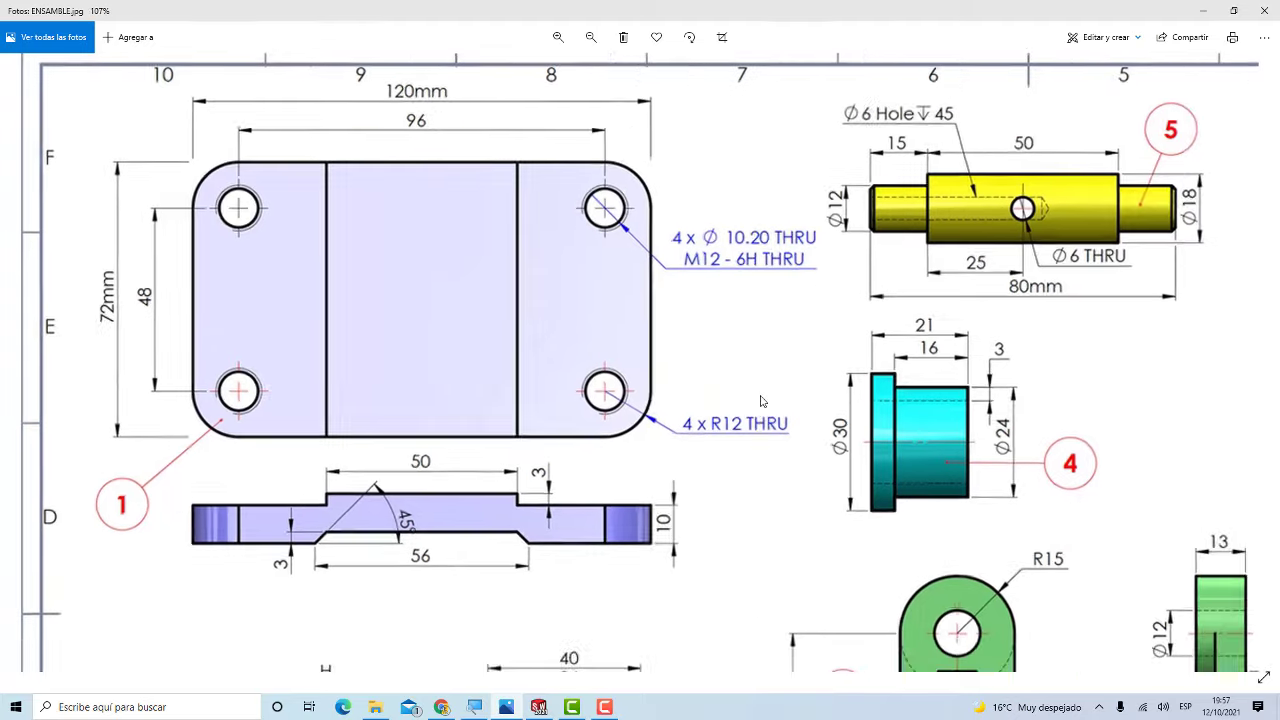
scroll(489, 310, "up", 3)
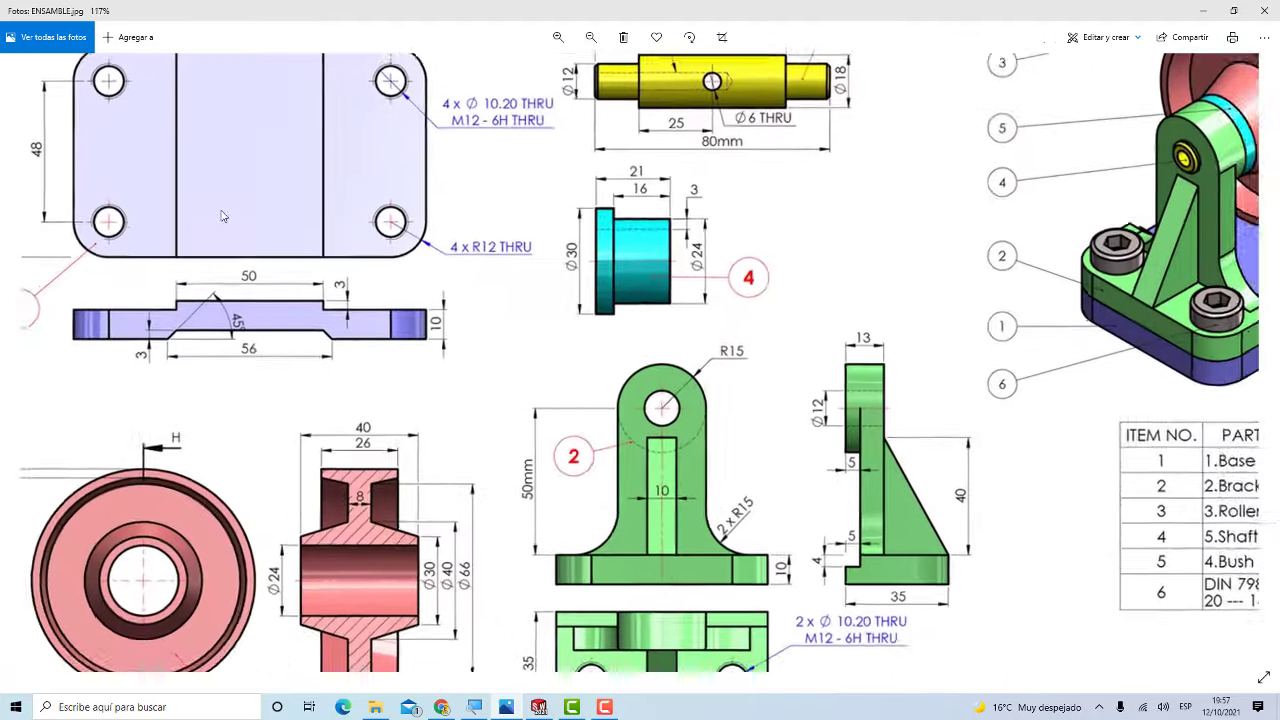
mouse_move(230, 101)
left_mouse_down()
mouse_move(305, 358)
mouse_move(400, 422)
left_mouse_up()
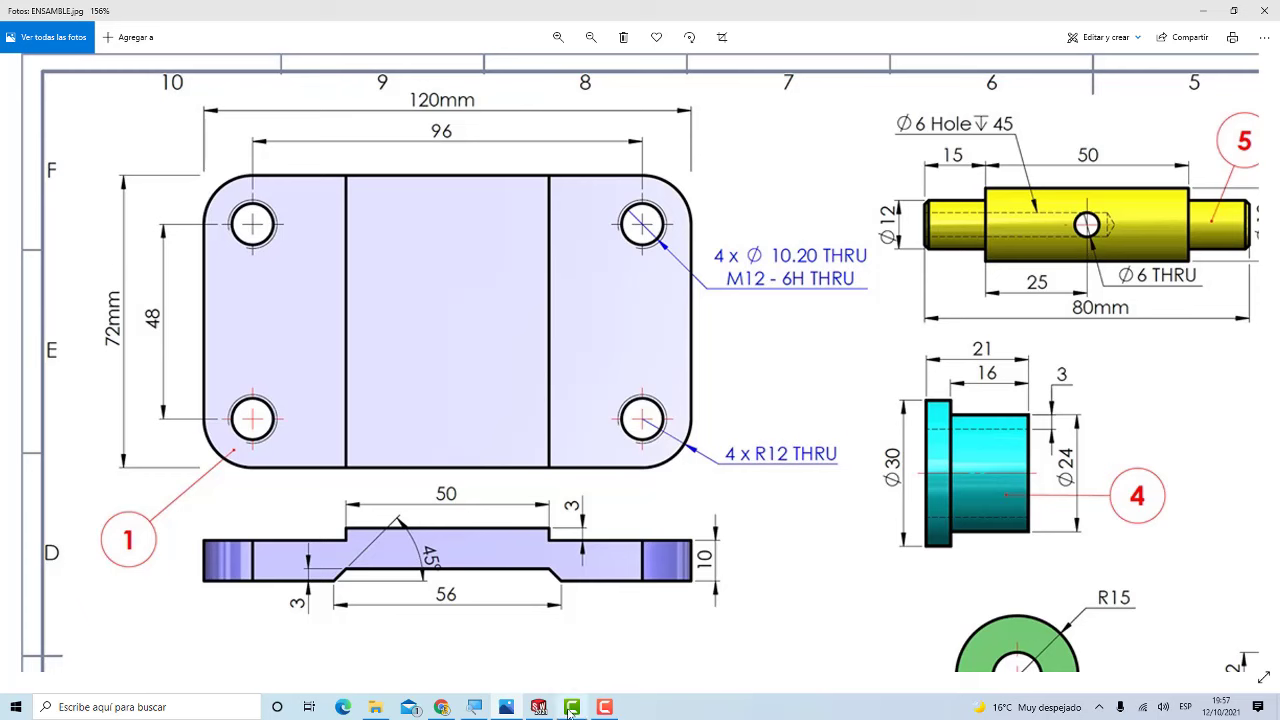
left_click(537, 707)
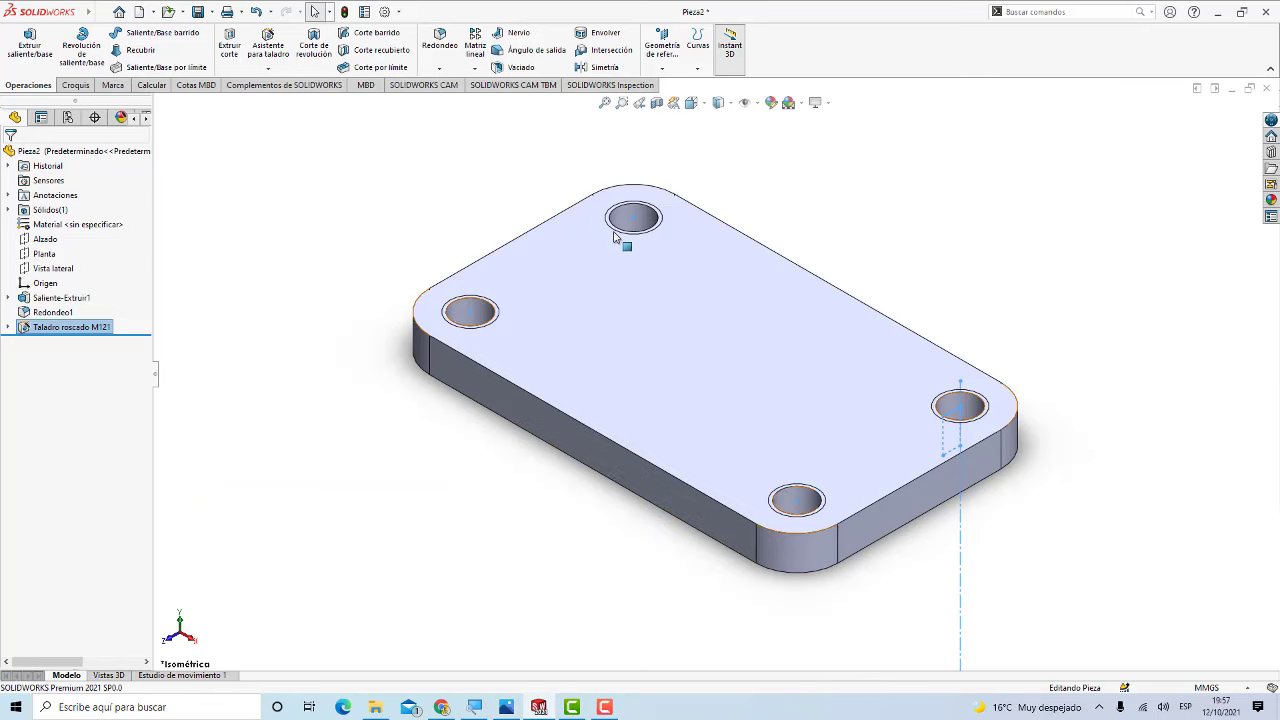
Step: Enable Roscas cosméticas sombreadas in the document's Documentación properties
left_click(385, 12)
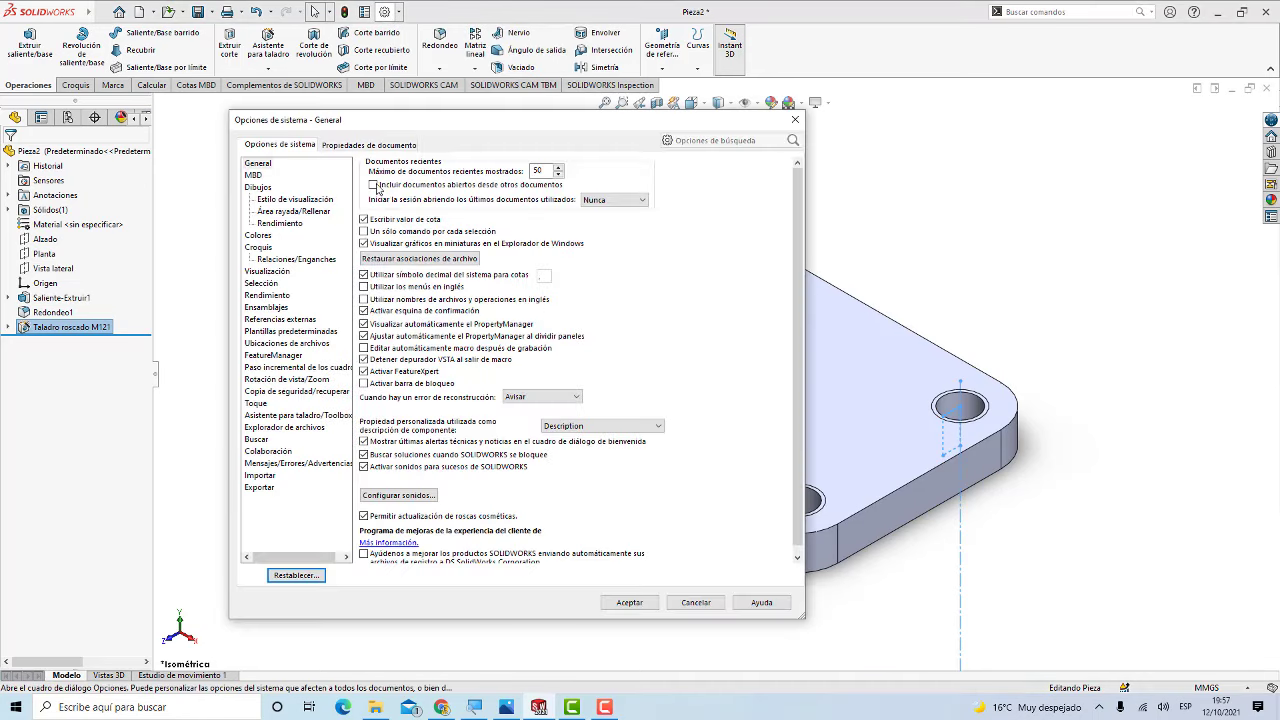
left_click(384, 146)
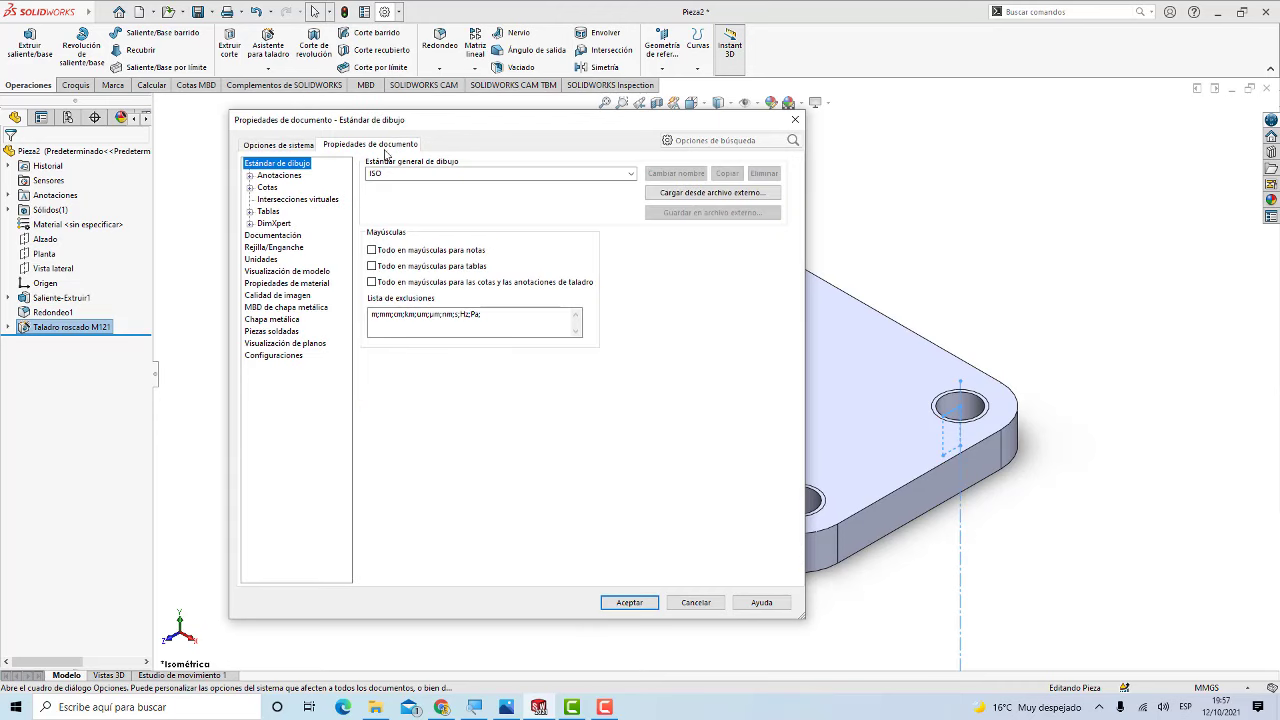
left_click(291, 236)
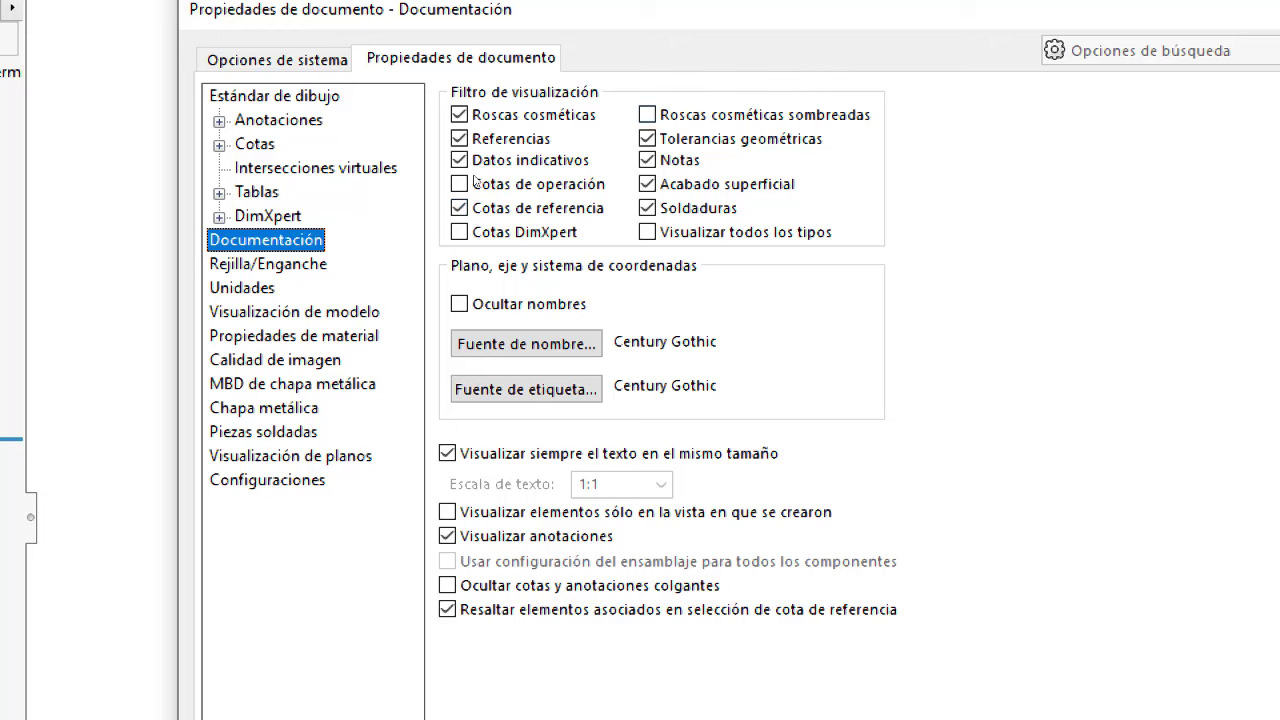
key("space")
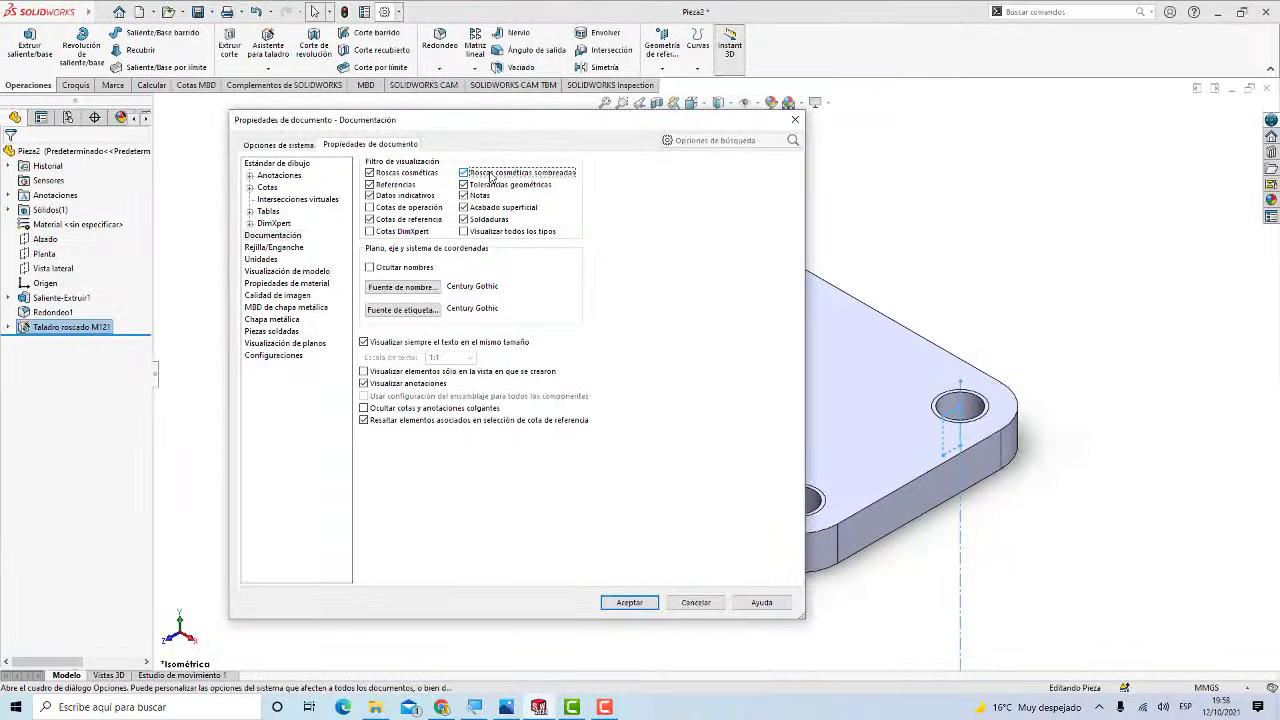
left_click(655, 603)
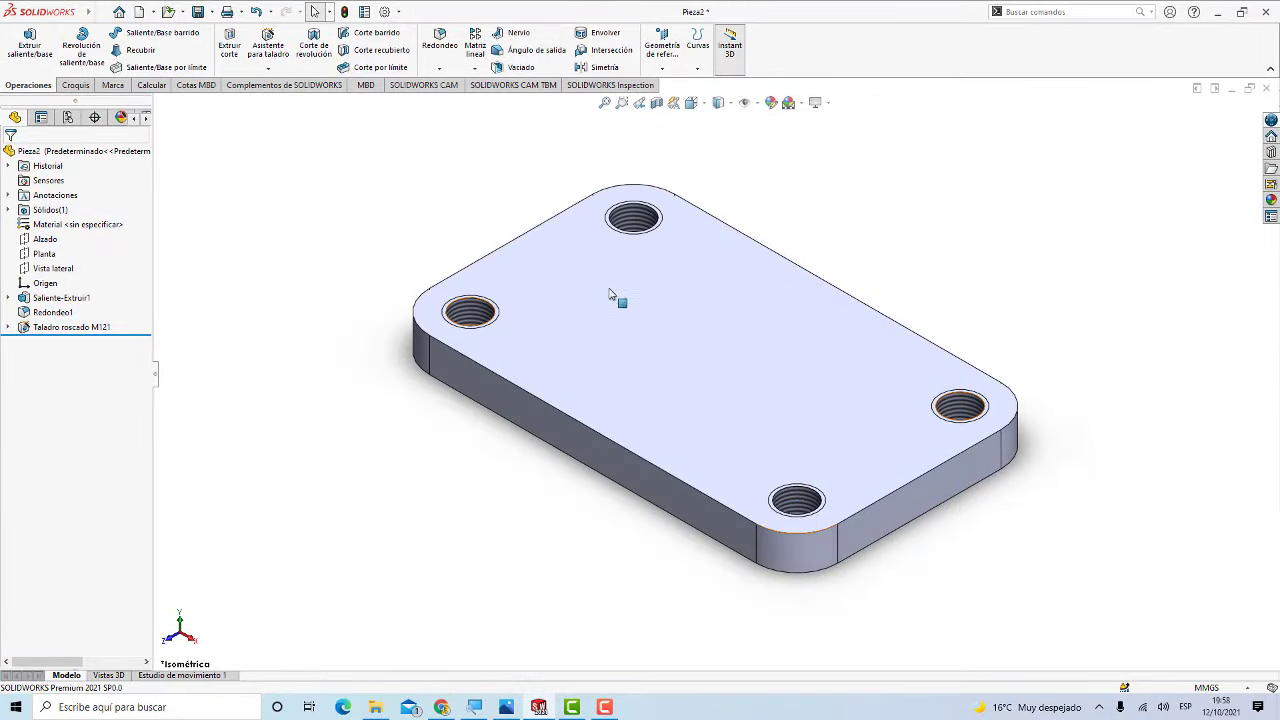
key("f")
scroll(650, 296, "down", 1)
scroll(680, 318, "down", 2)
scroll(678, 322, "down", 3)
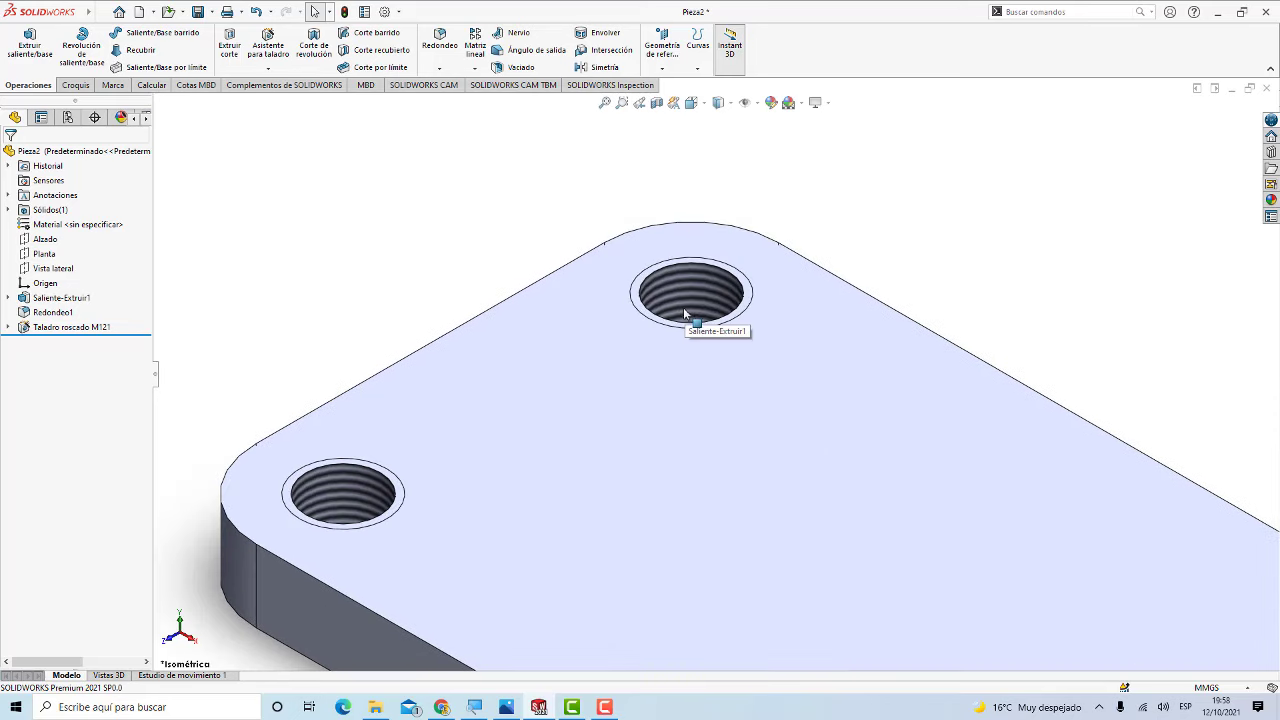
scroll(679, 355, "up", 3)
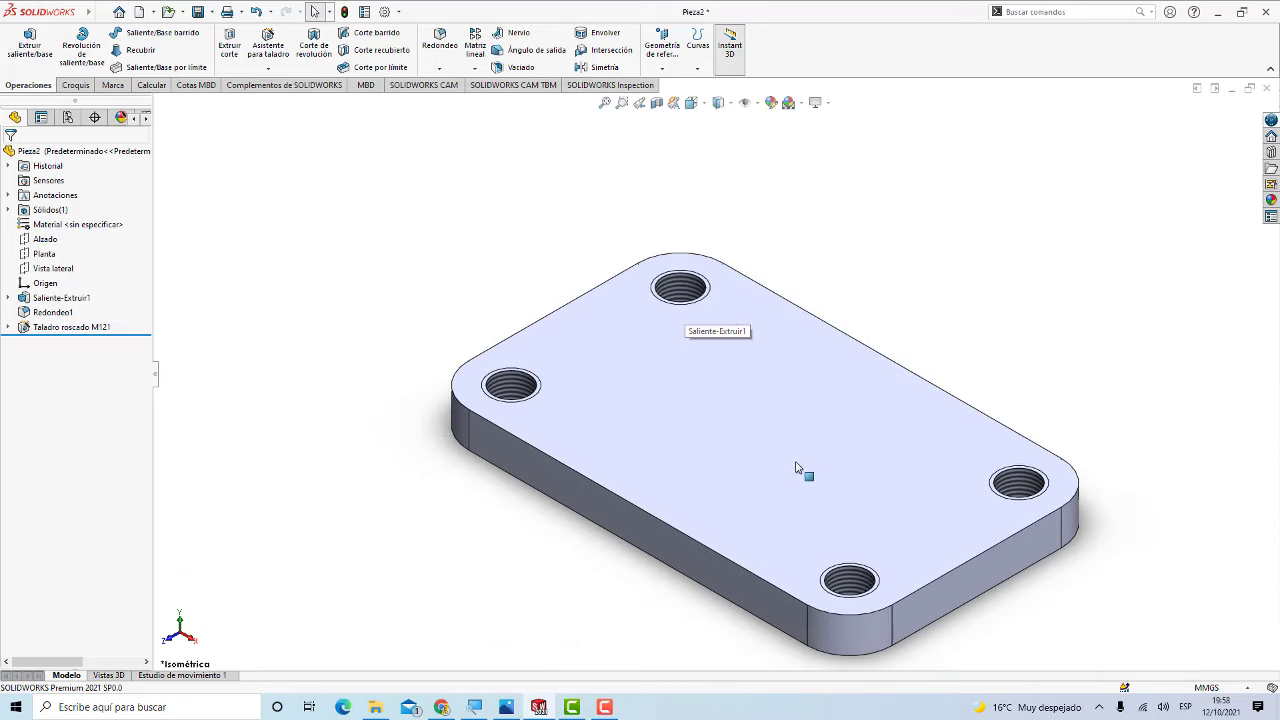
scroll(795, 468, "up", 1)
scroll(795, 468, "down", 1)
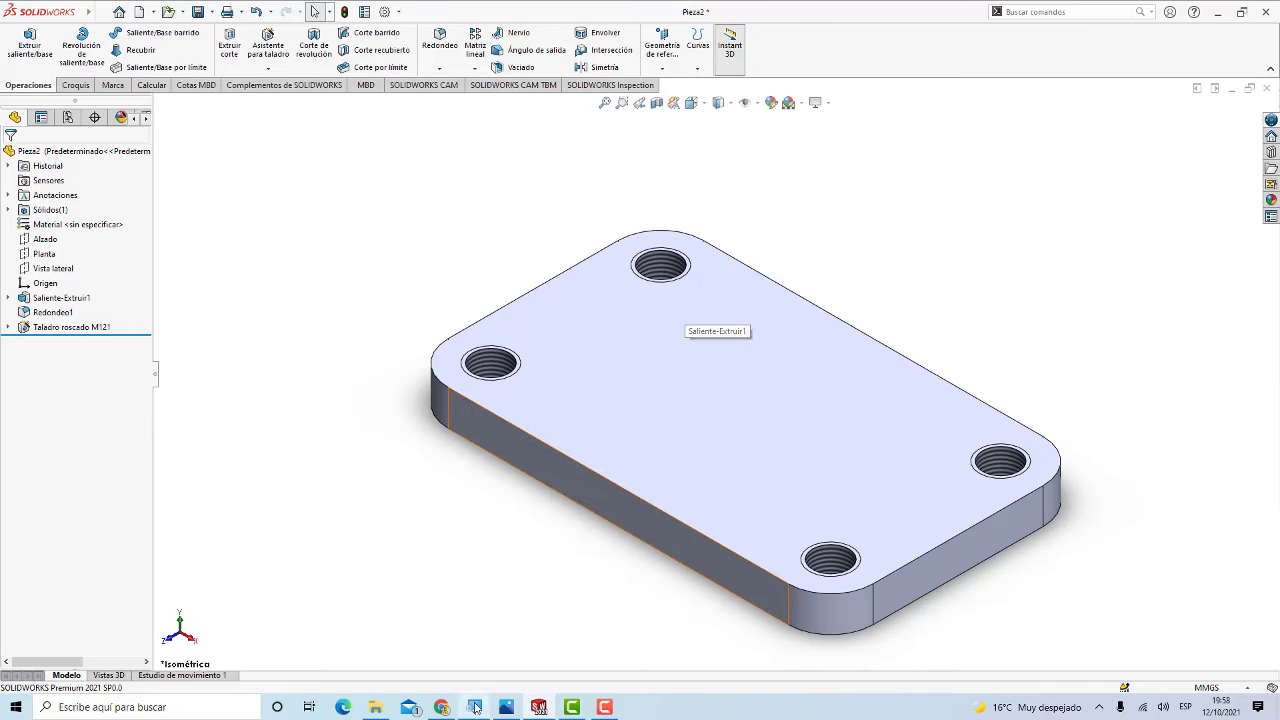
left_click(518, 709)
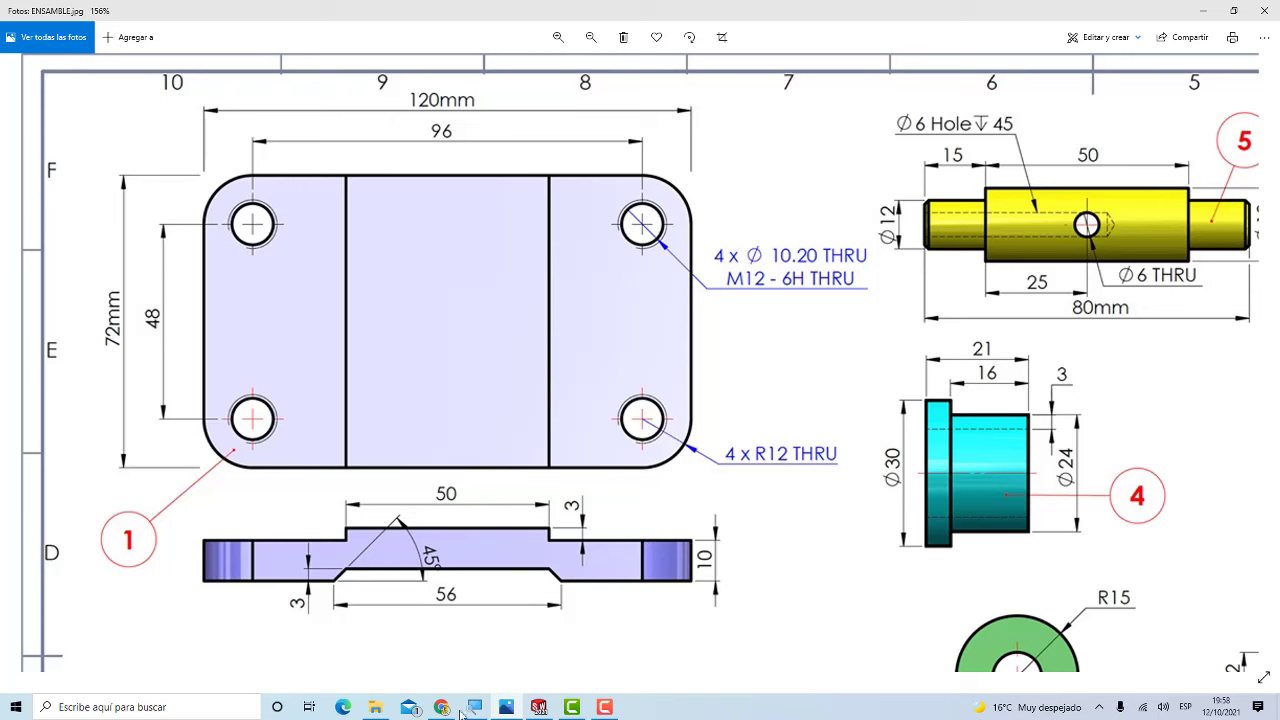
left_click(538, 707)
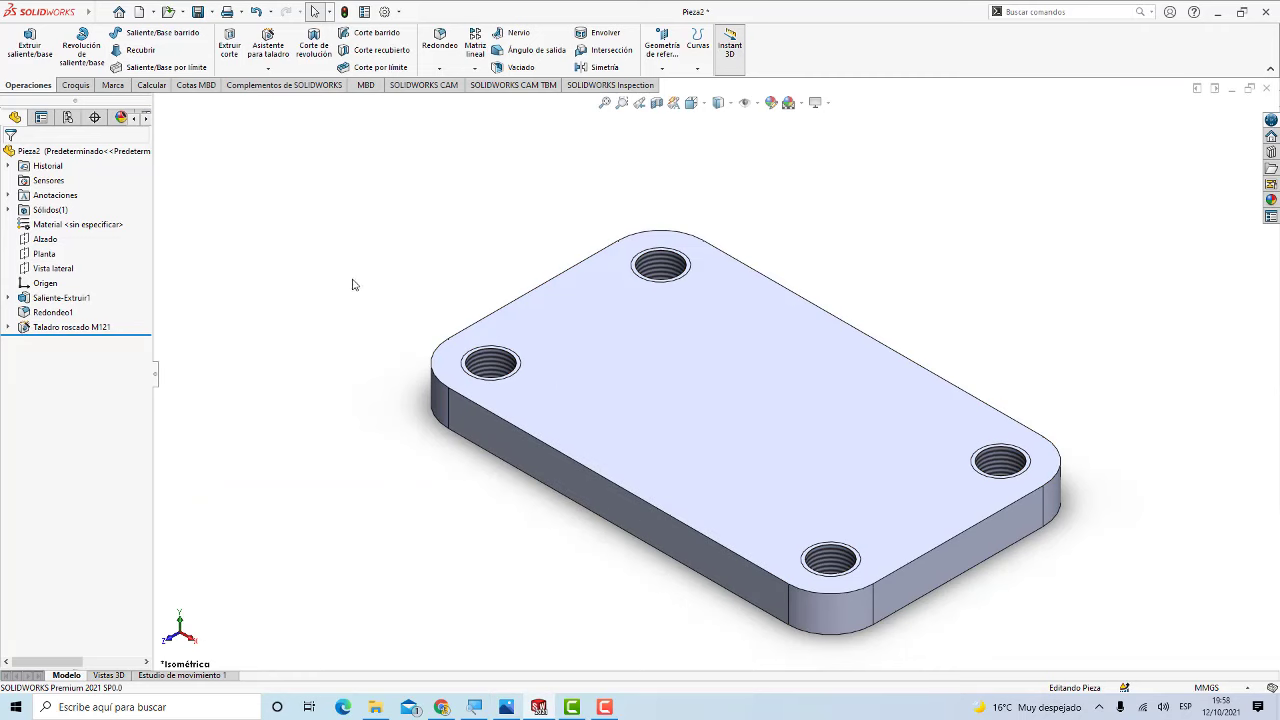
Step: Sketch a centre rectangle on the plate's top face, centred on the origin
left_click(684, 434)
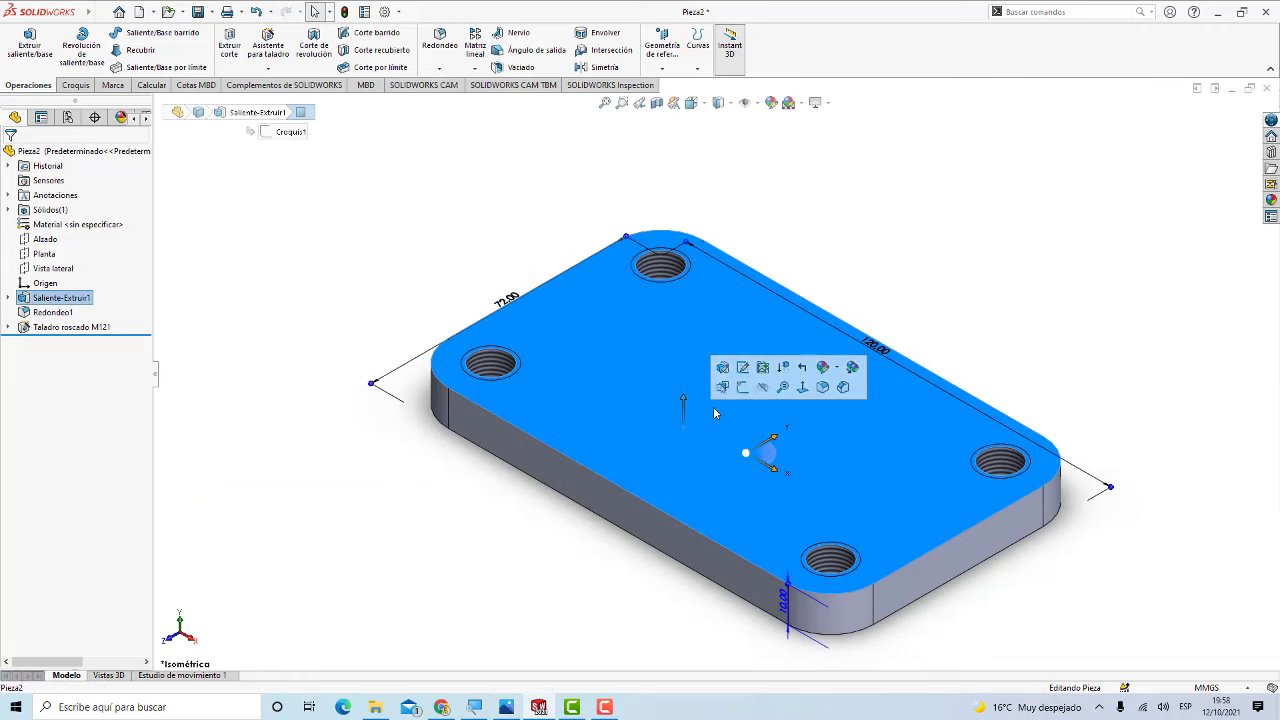
left_click(741, 388)
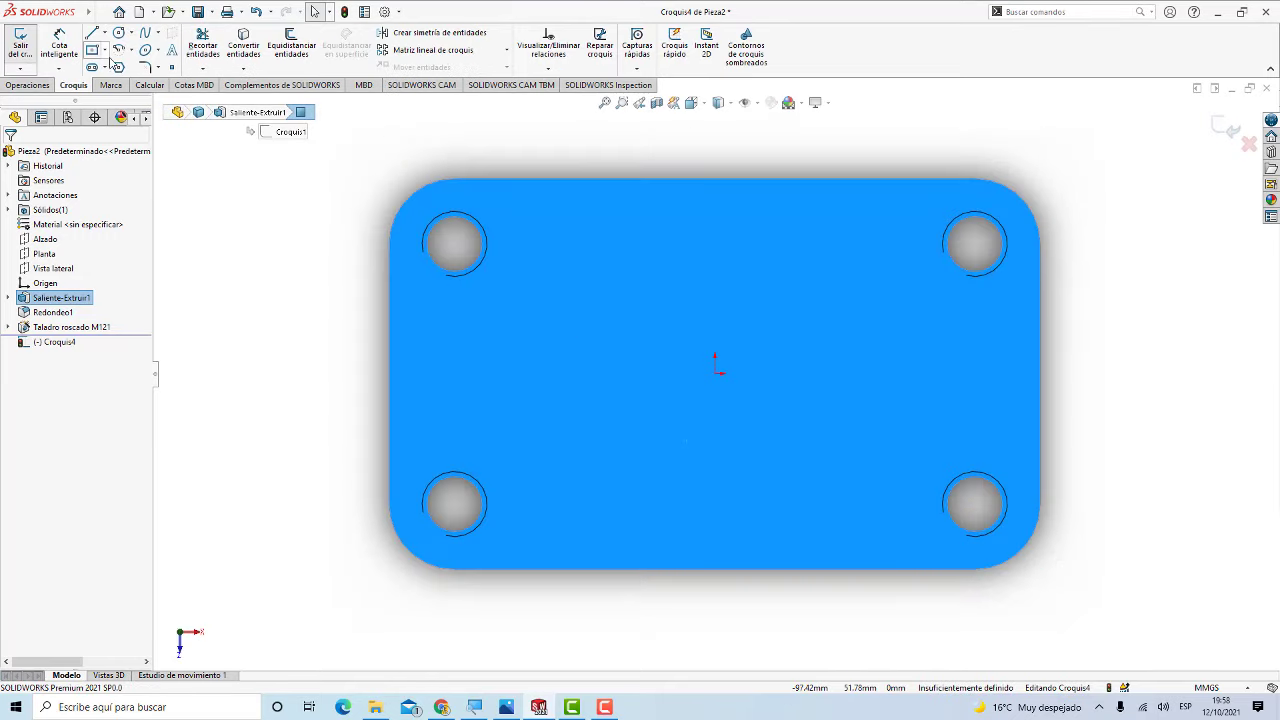
left_click(104, 50)
left_click(130, 83)
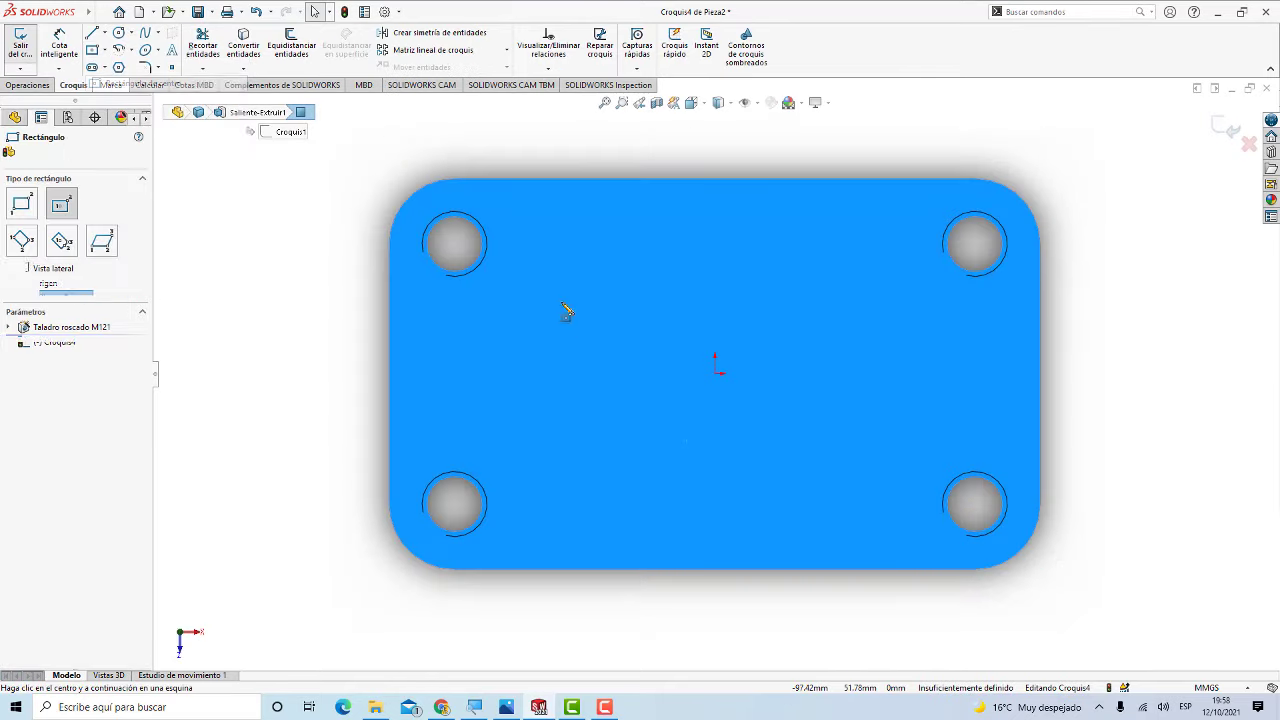
left_click(714, 373)
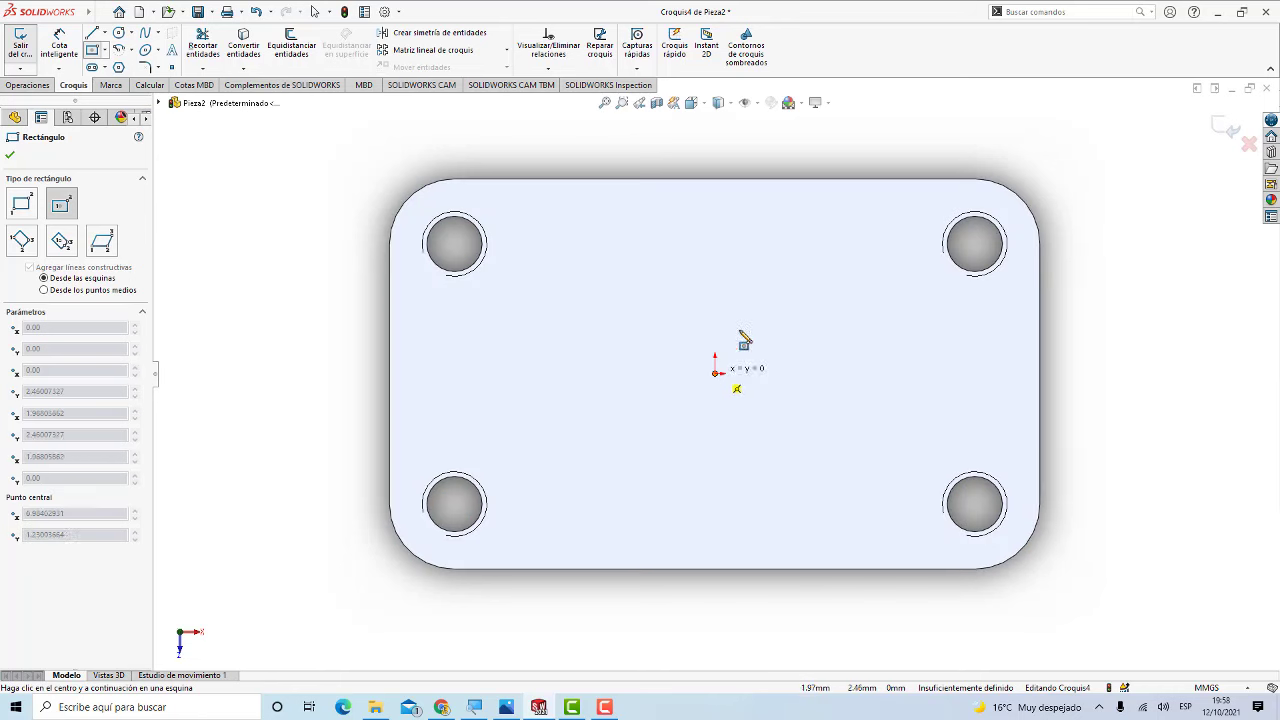
left_click(748, 215)
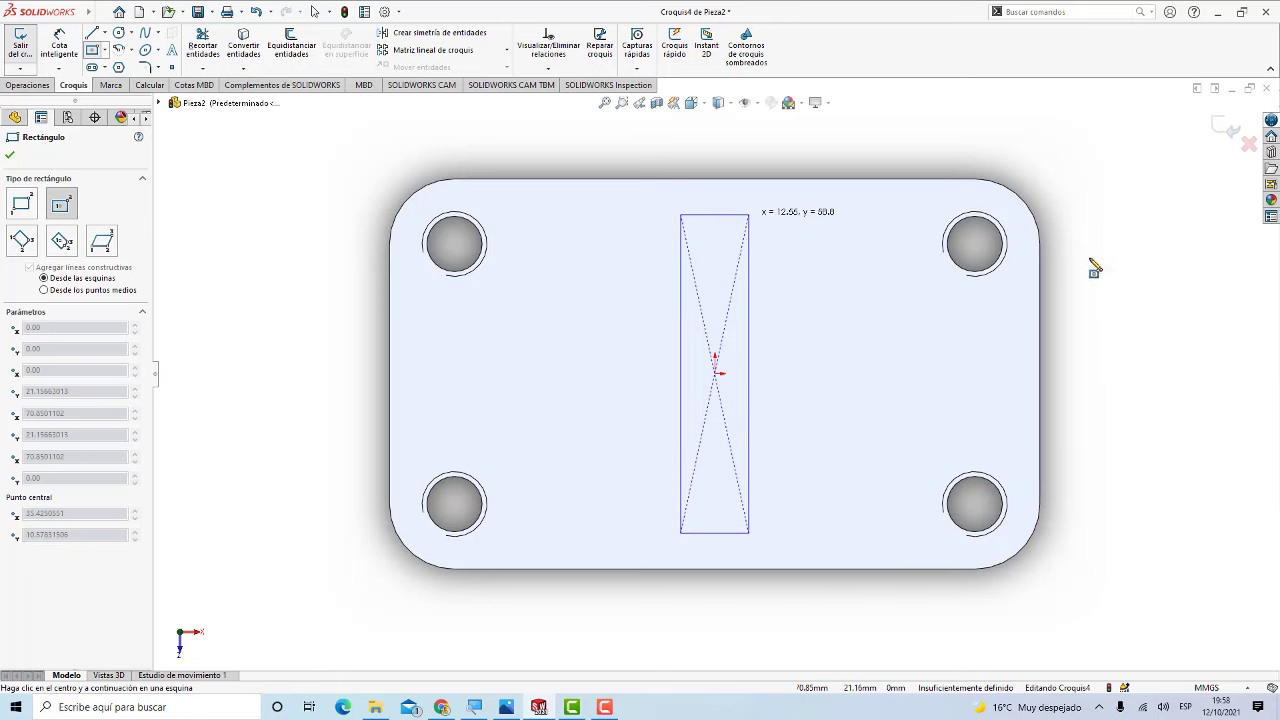
left_click(816, 181)
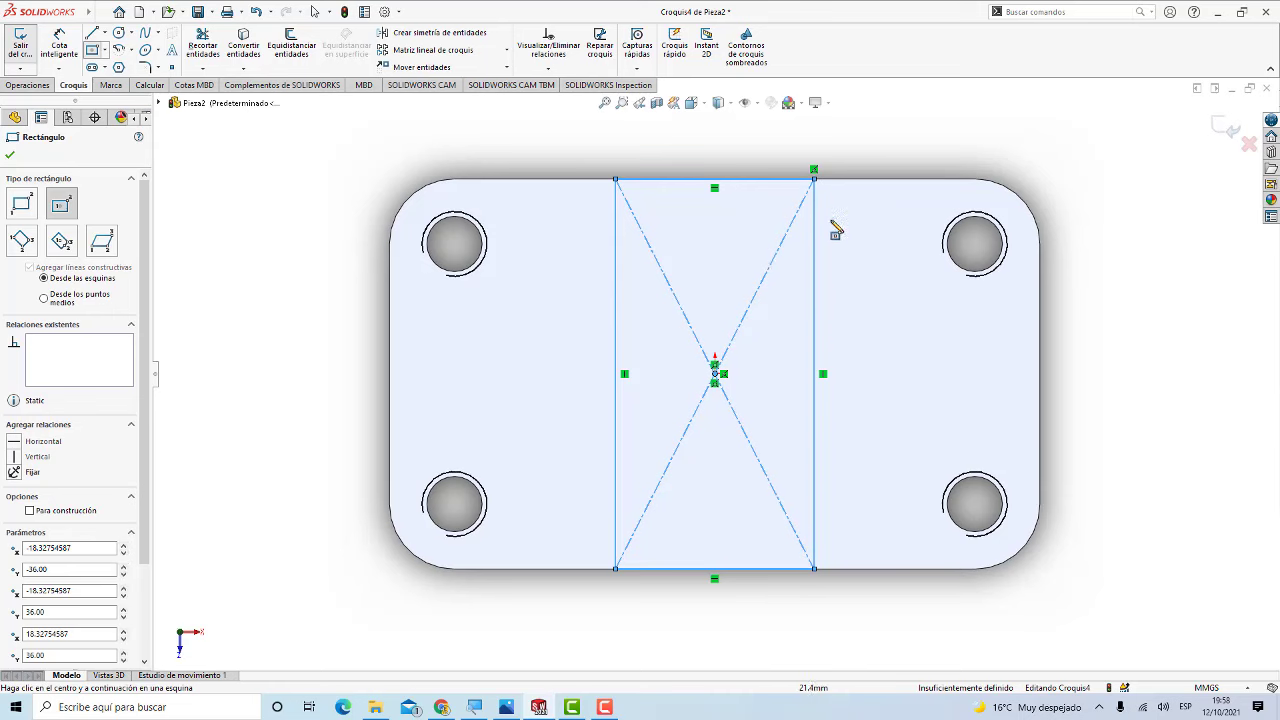
Step: Dimension the rectangle's width as 50 mm
left_click(60, 45)
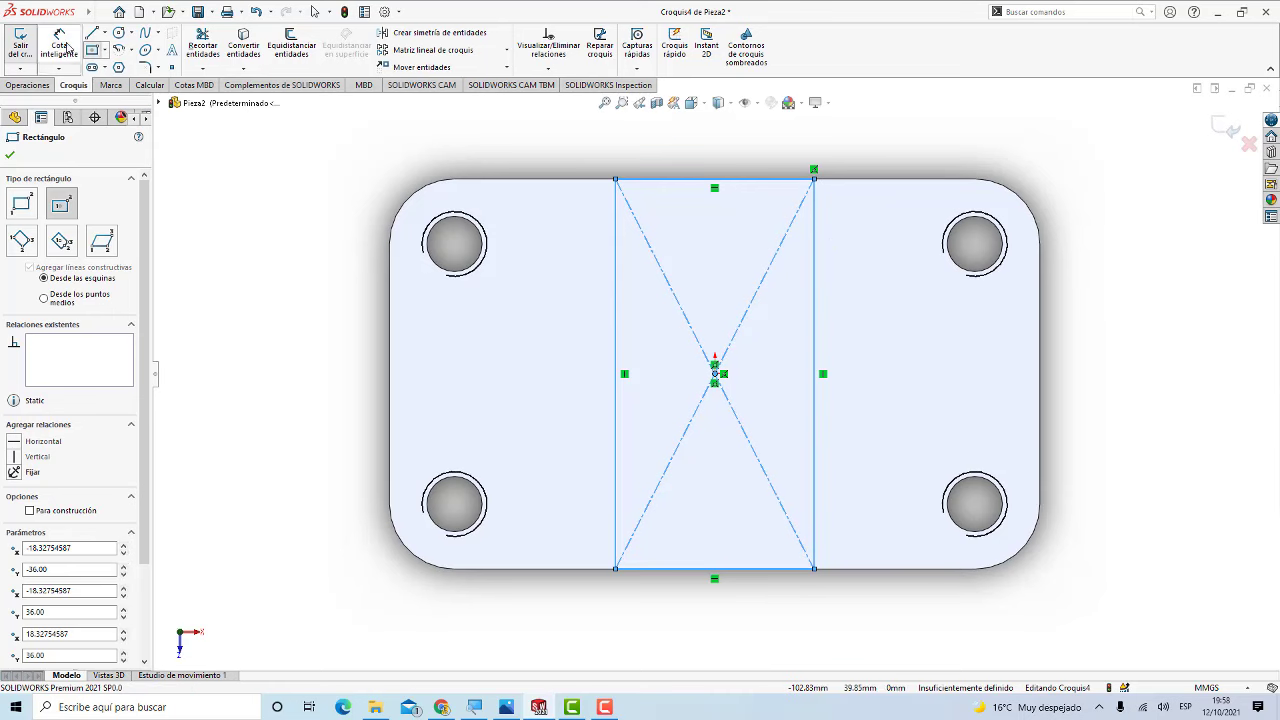
left_click(672, 181)
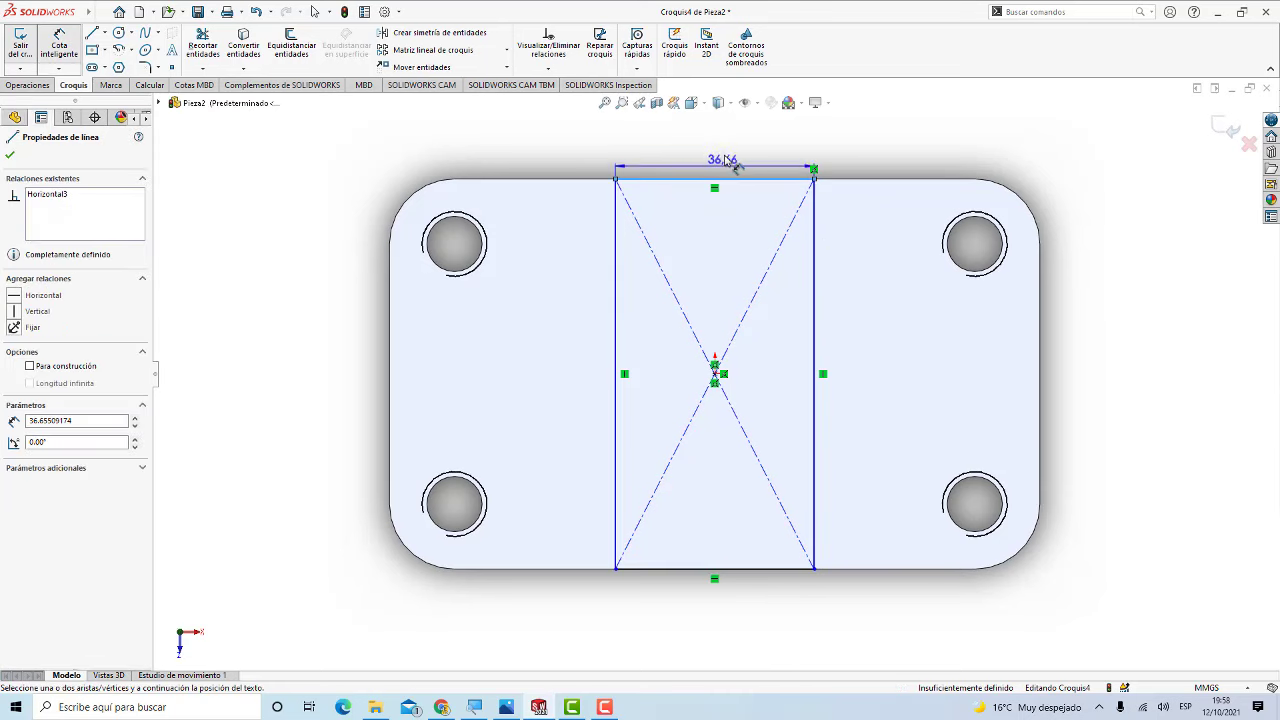
left_click(724, 153)
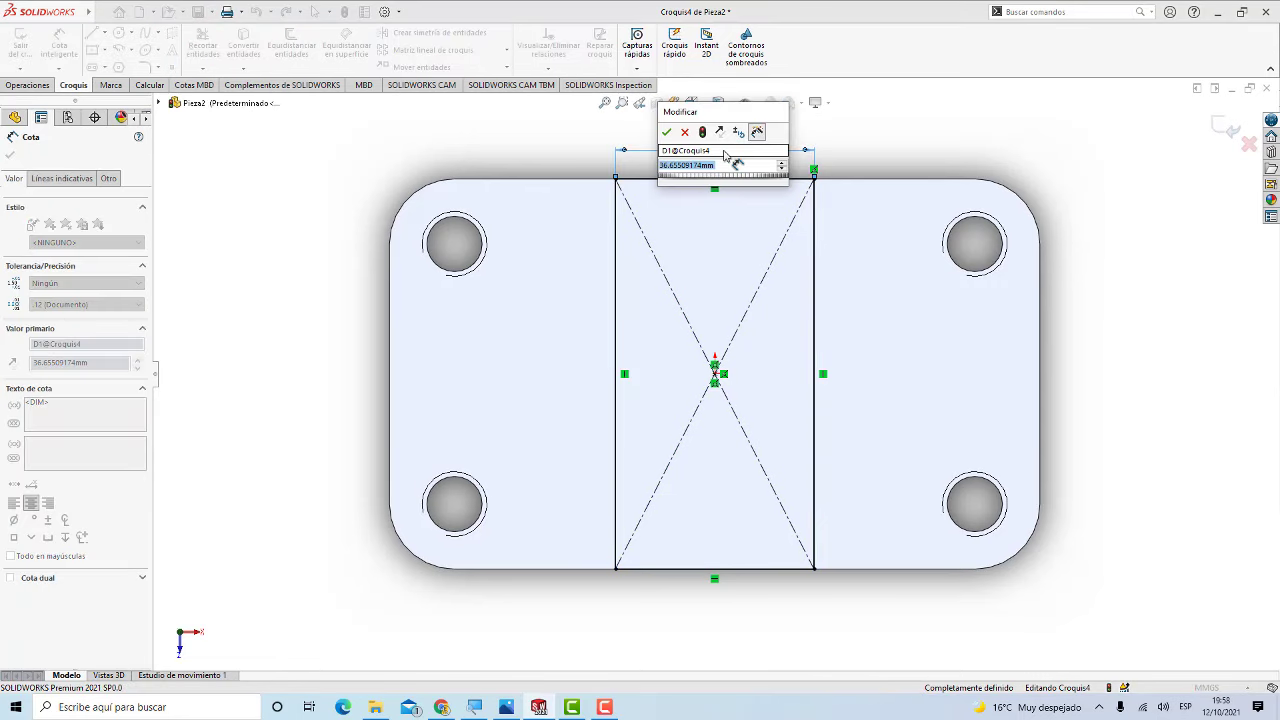
type("50")
key("Return")
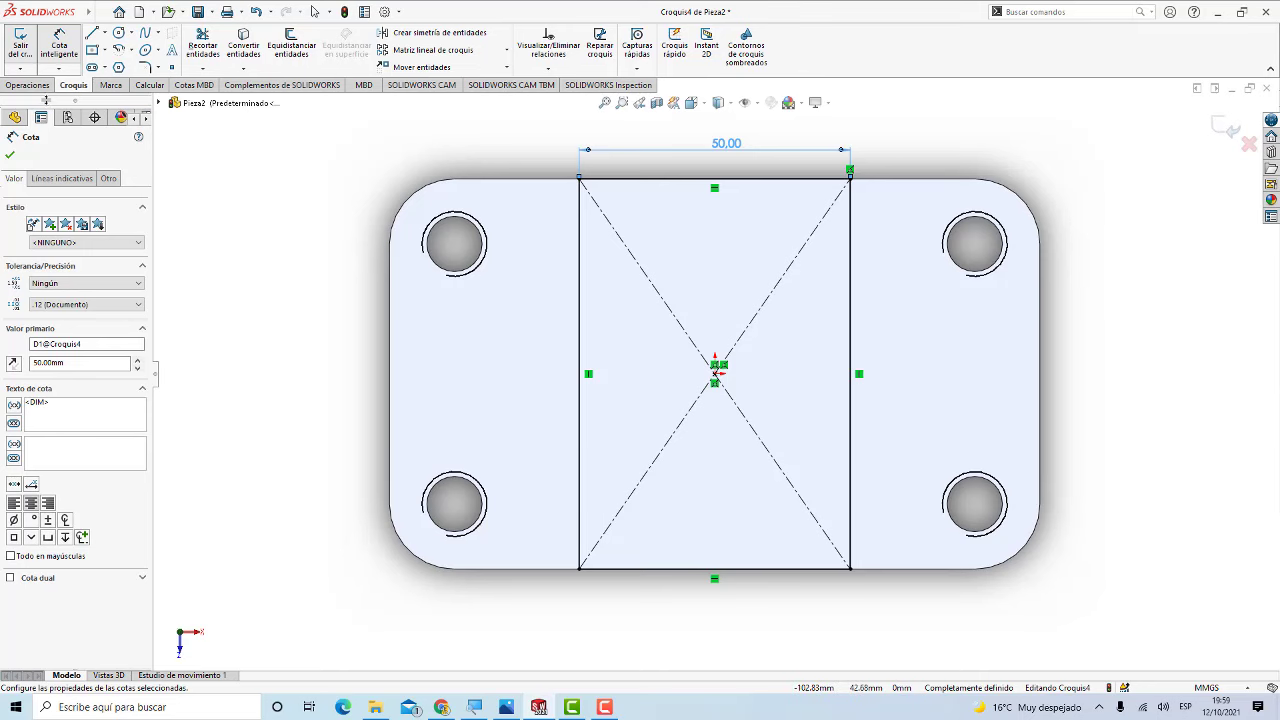
Step: Check the sketch against the ENSAMBLE.jpg drawing and start an extruded boss from it
left_click(40, 87)
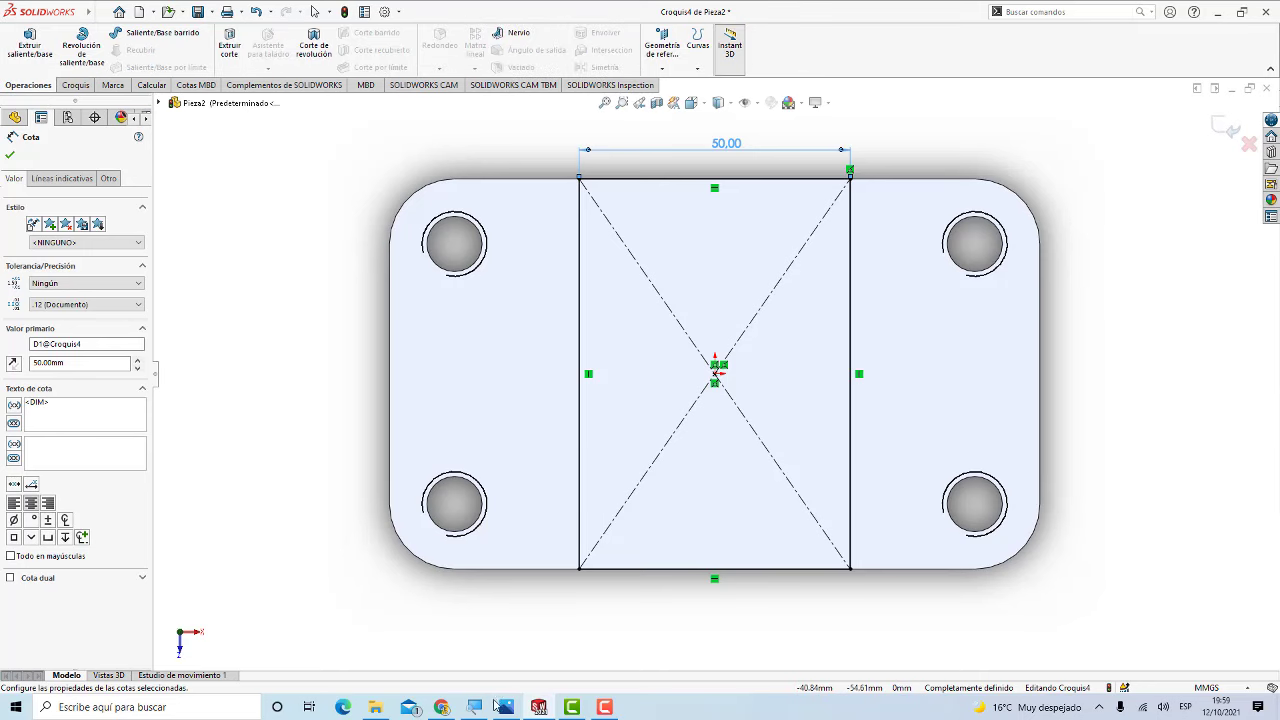
left_click(505, 707)
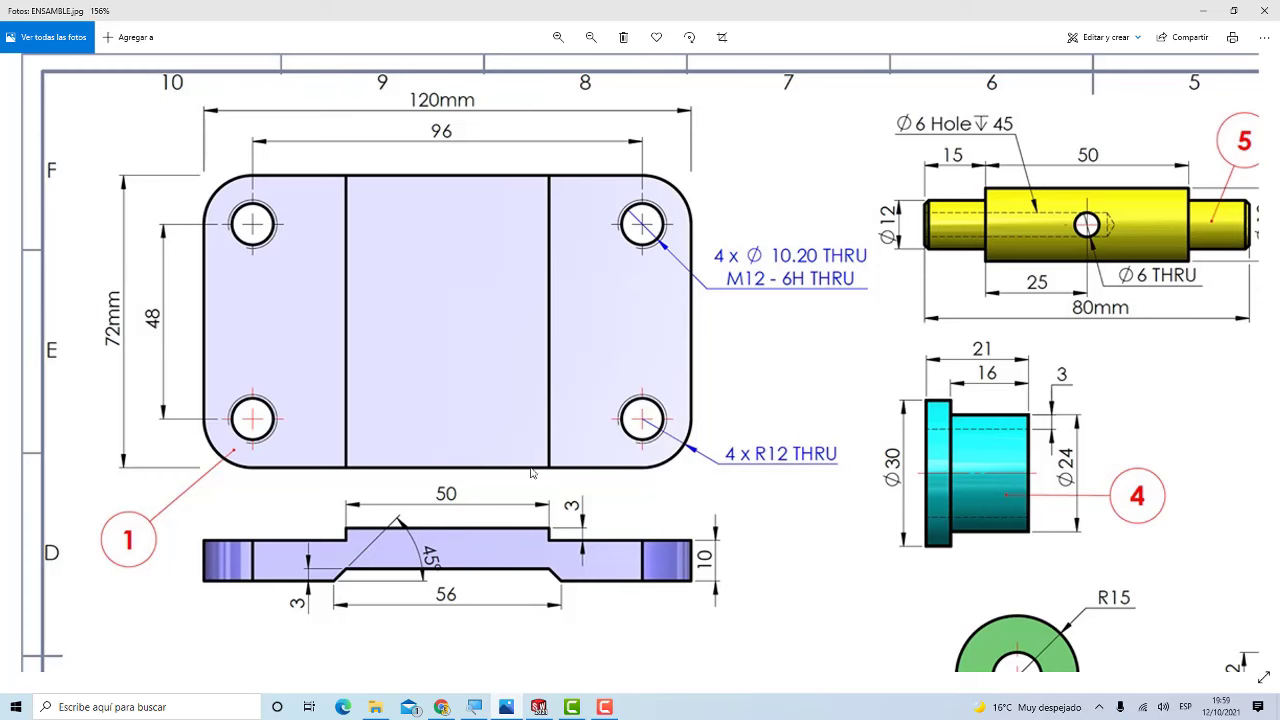
left_click(507, 707)
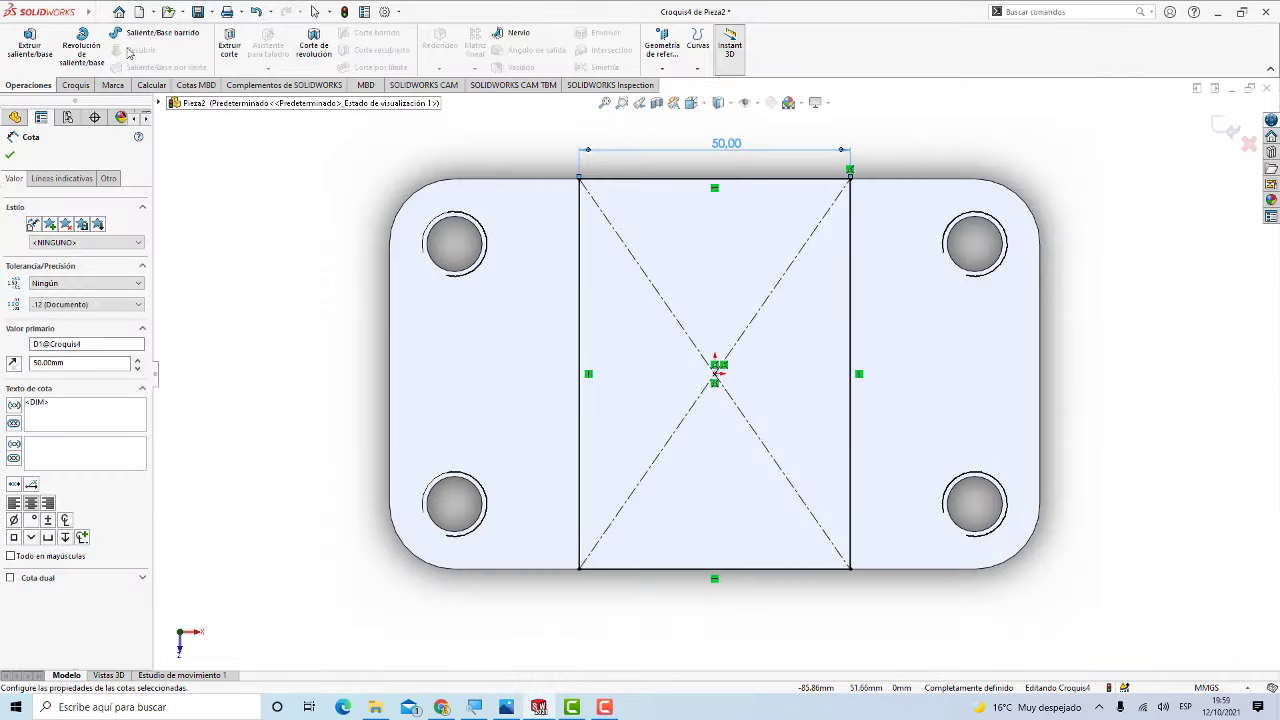
left_click(42, 50)
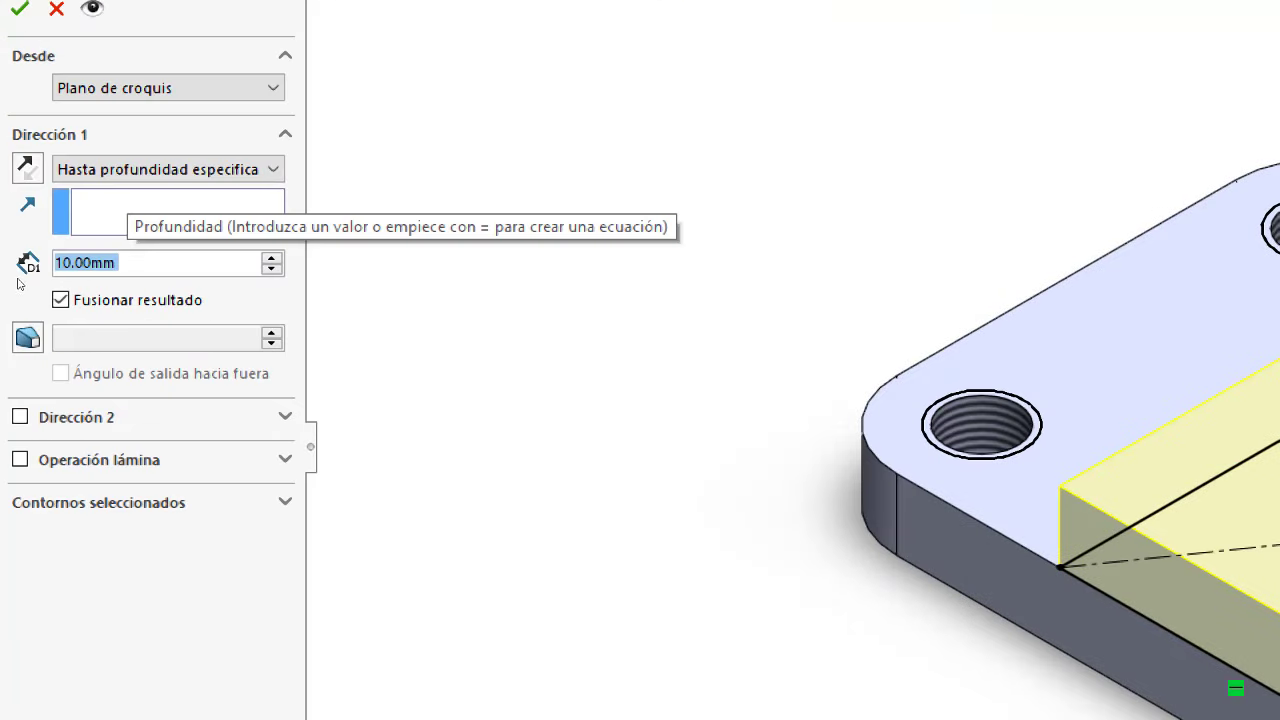
Step: Extrude the 50 mm rectangle 3 mm into a raised pad, then bring up ENSAMBLE.jpg
type("3")
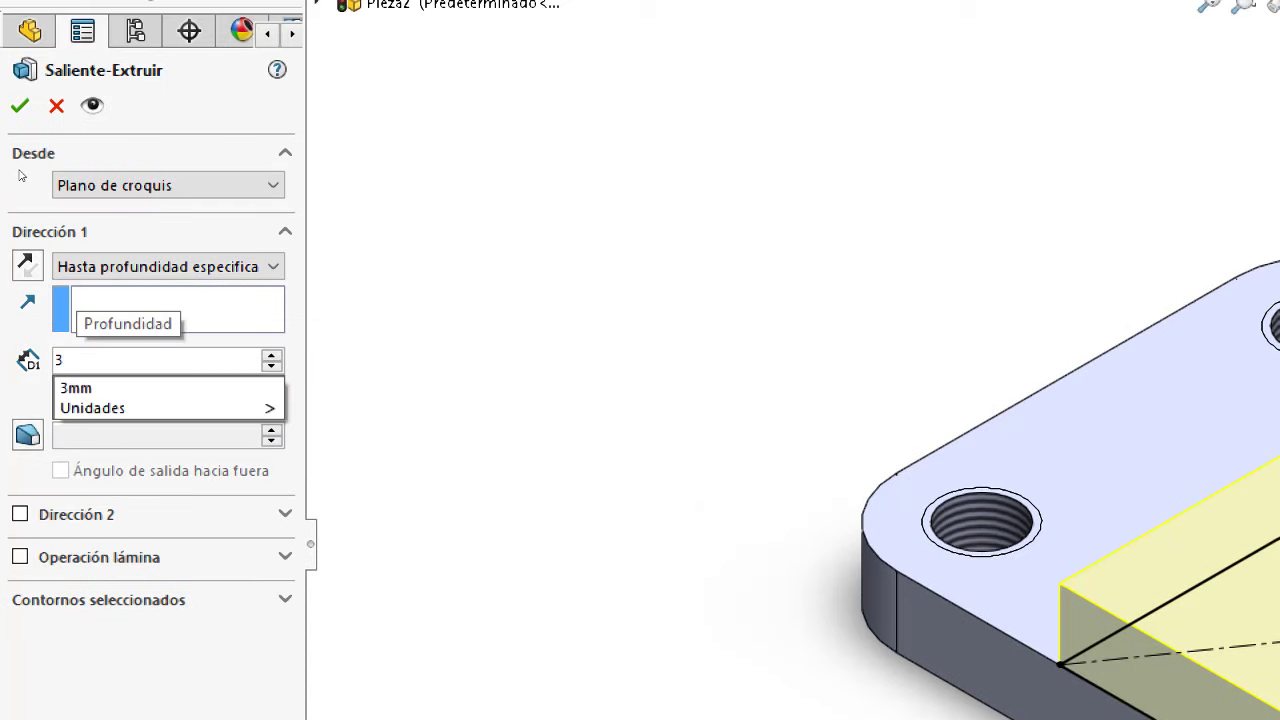
key("Return")
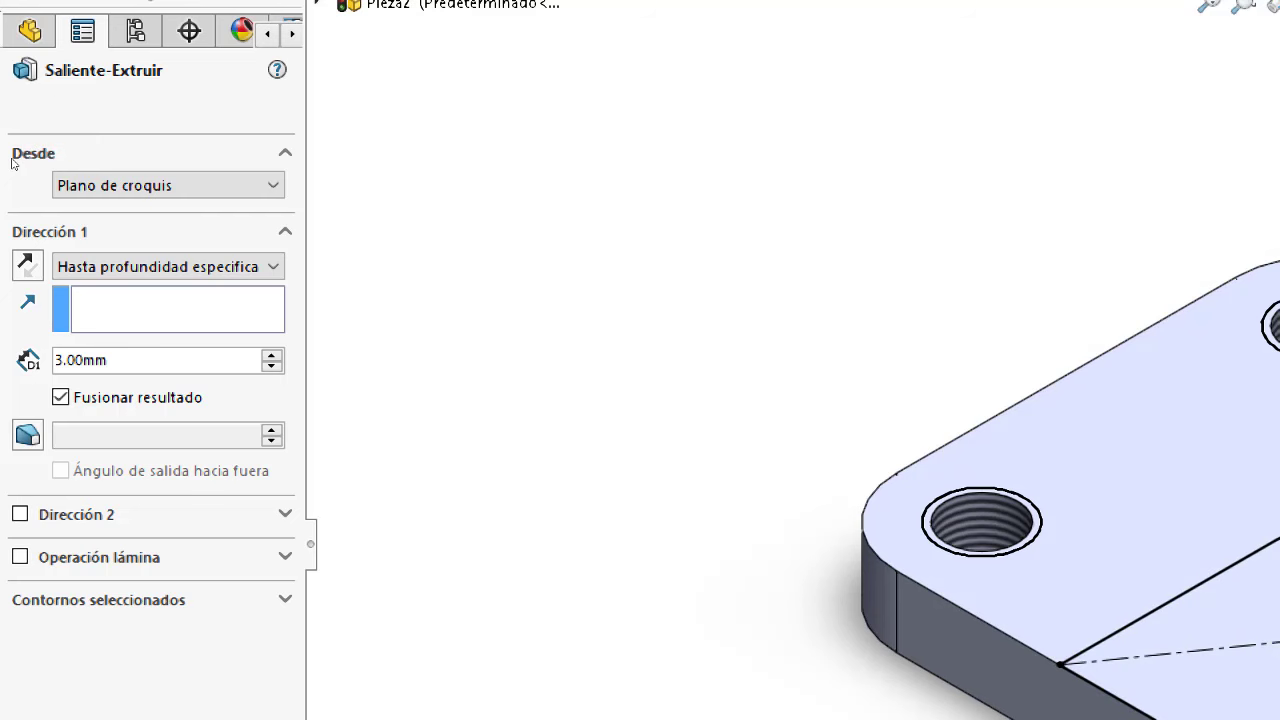
key("Return")
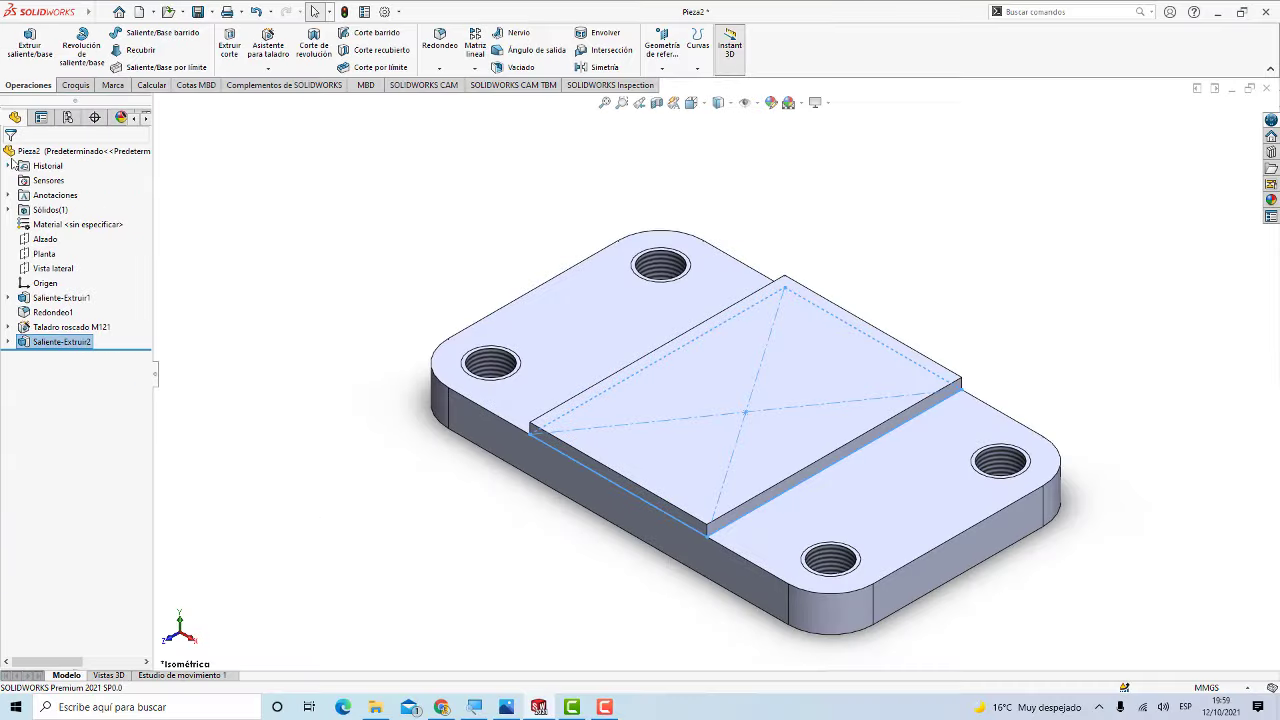
left_click(547, 557)
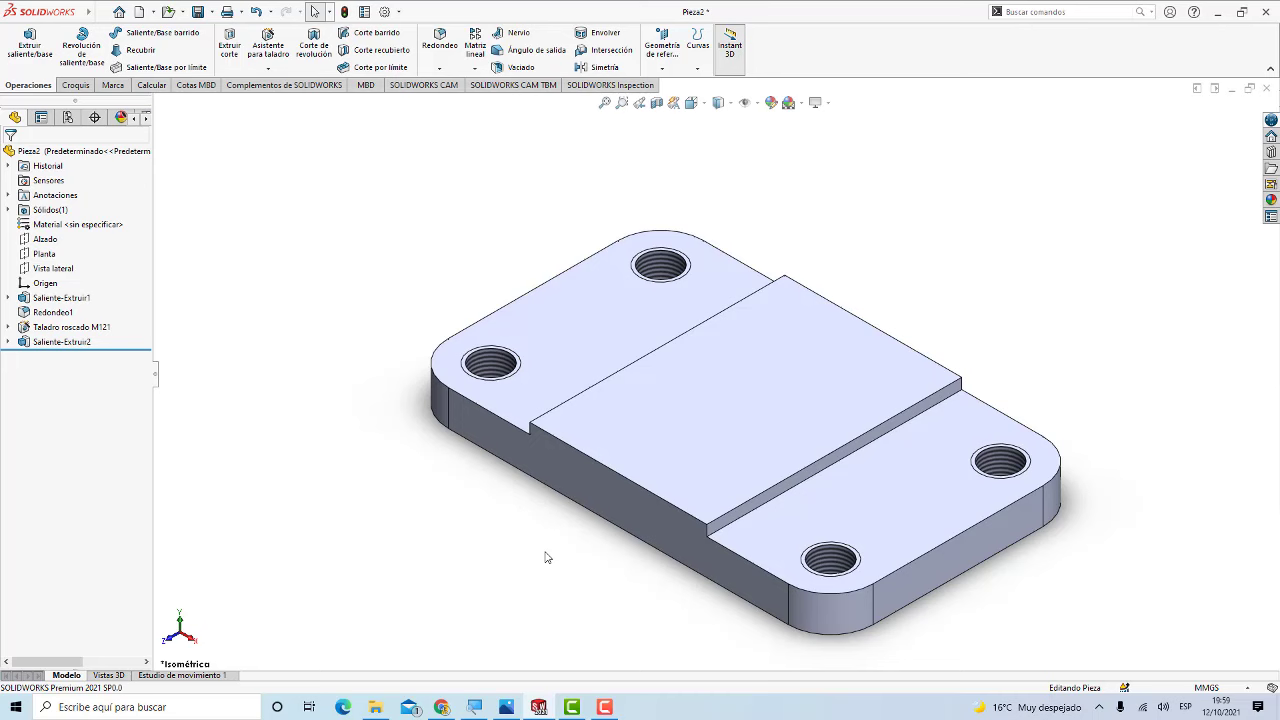
key("ctrl+Up")
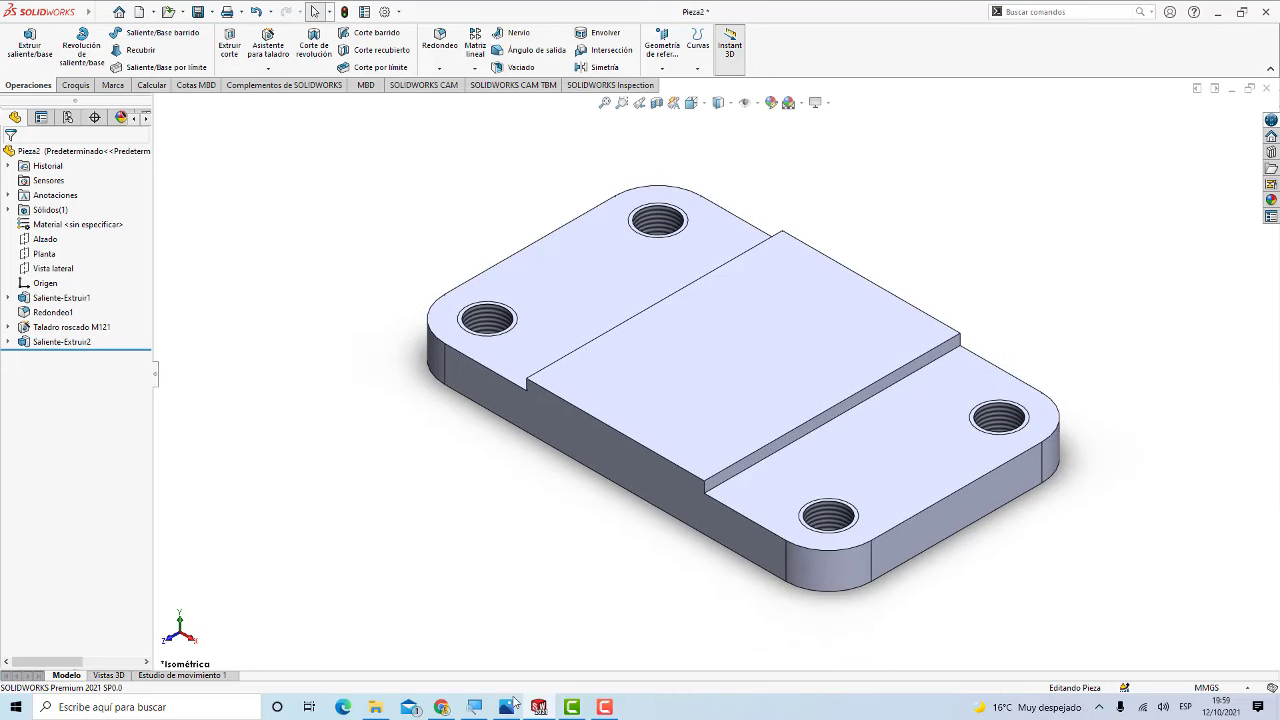
left_click(510, 706)
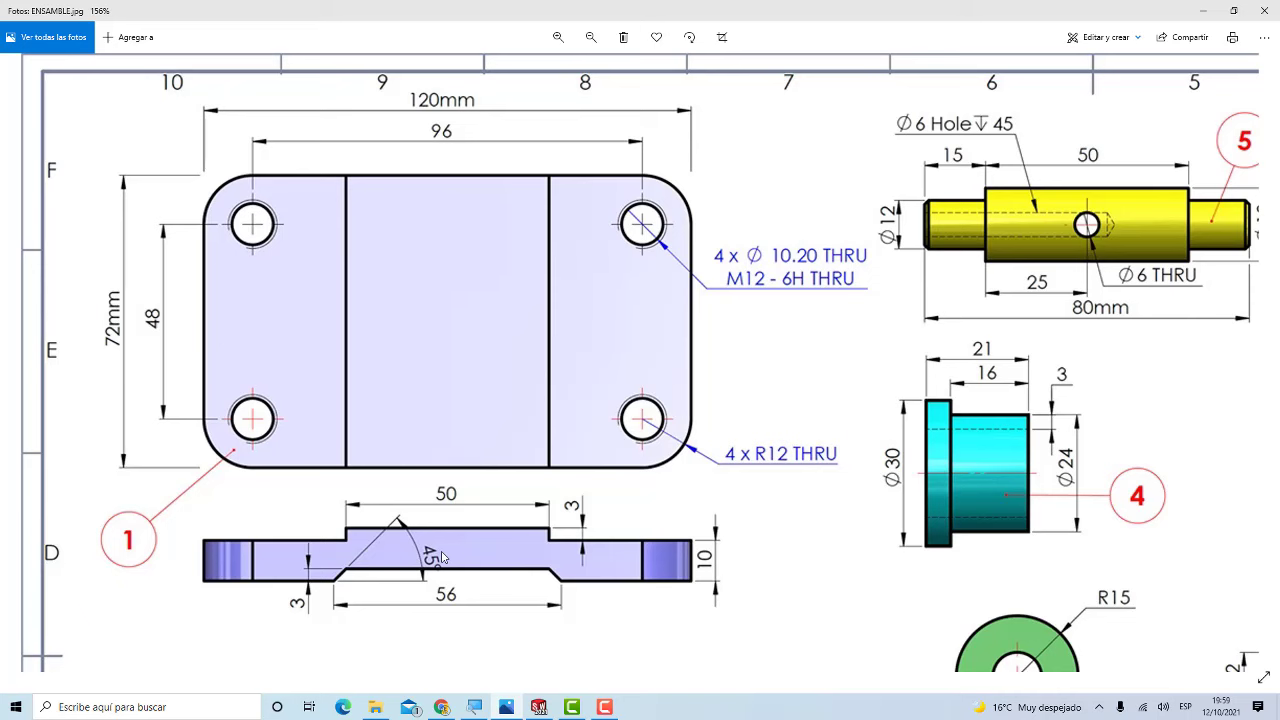
Step: Zoom out on ENSAMBLE.jpg to check its 3 mm and 45° details, then return to the part
scroll(528, 488, "down", 1)
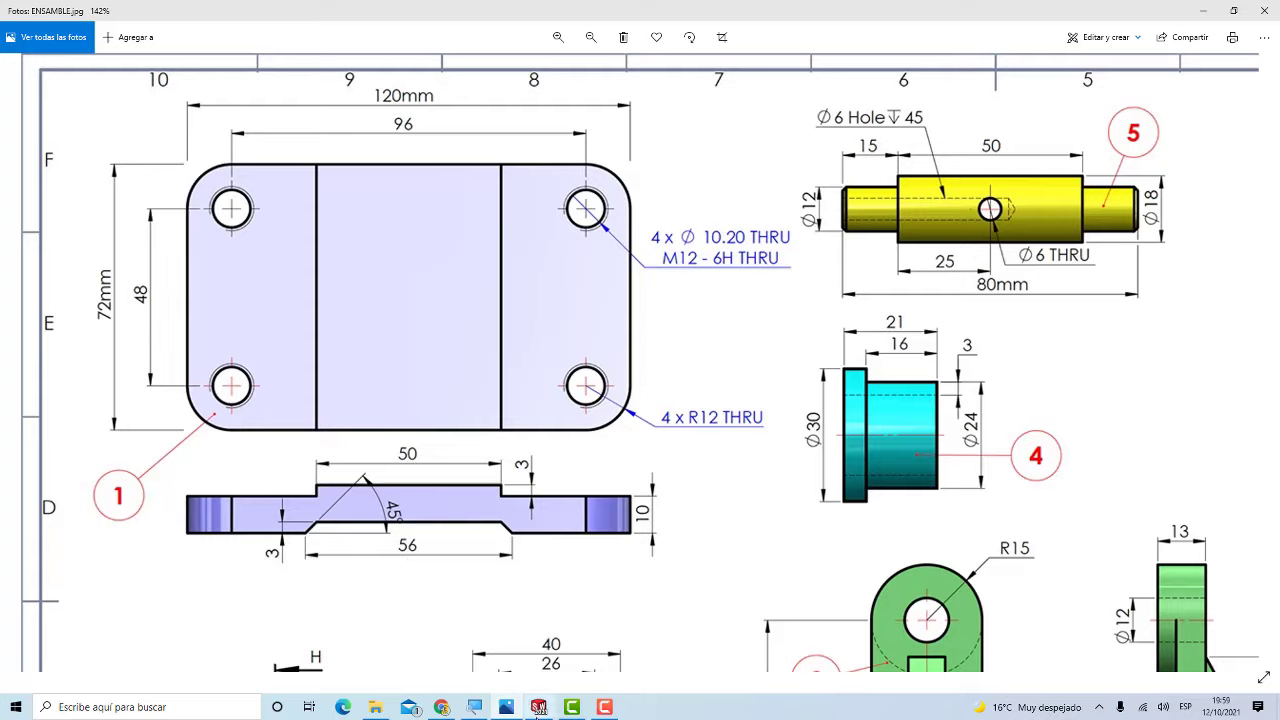
left_click(538, 707)
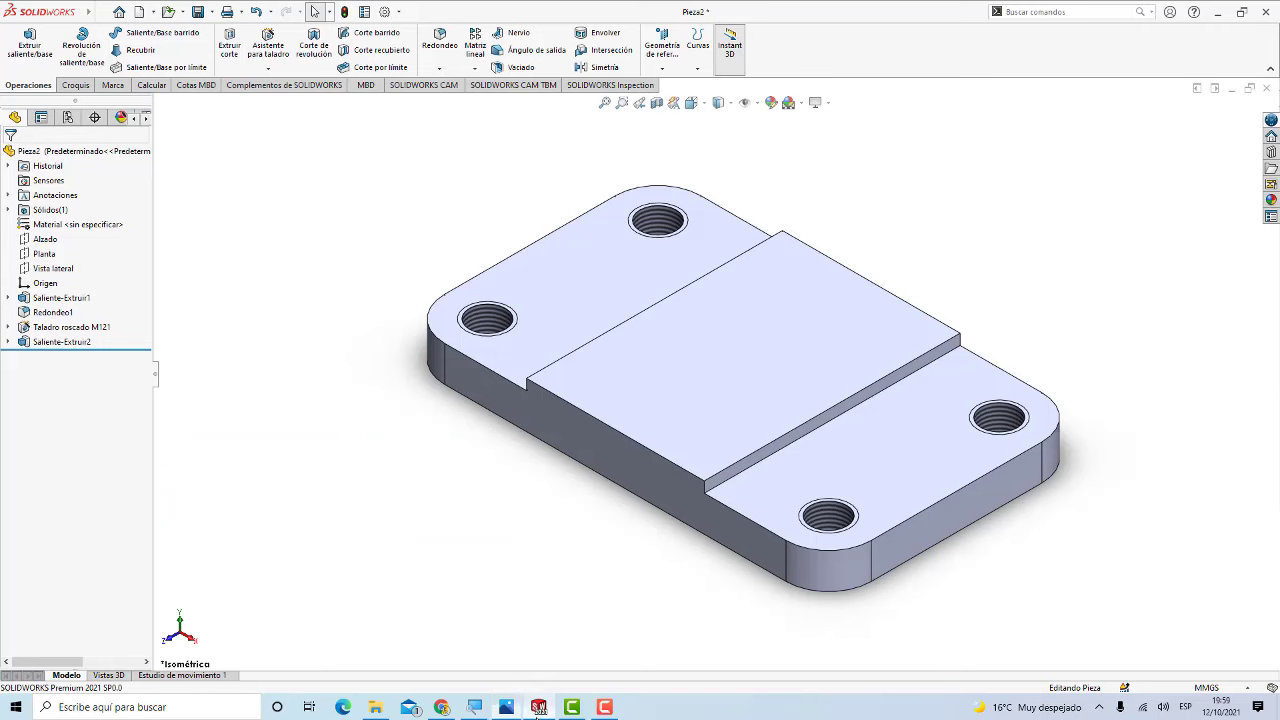
Step: Start a new sketch on the plate's long front face
left_click(610, 453)
left_click(660, 418)
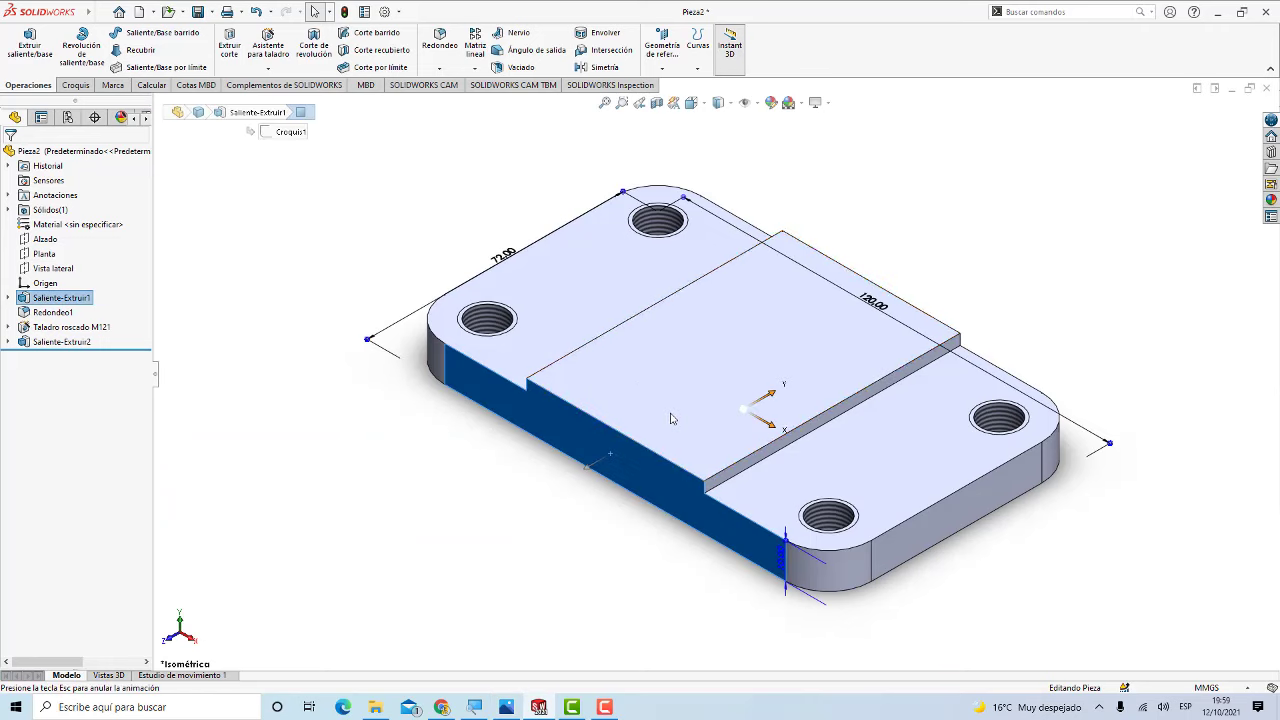
scroll(750, 395, "down", 1)
scroll(760, 365, "down", 1)
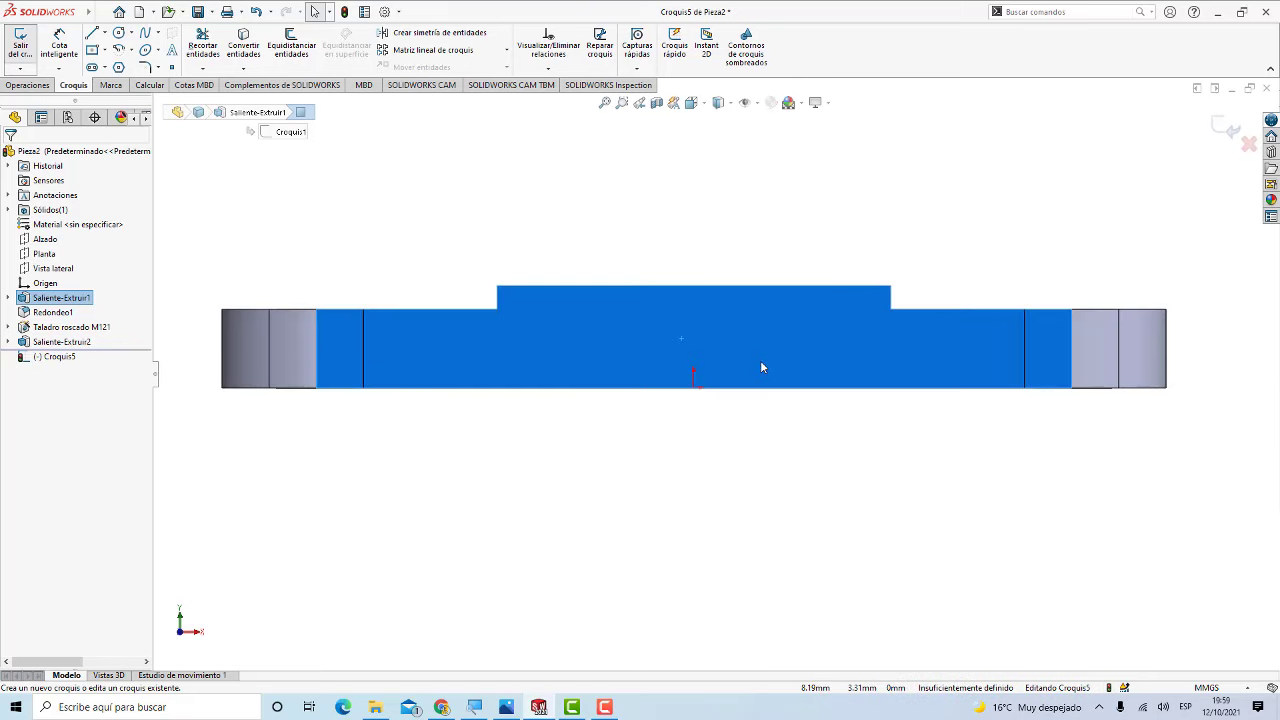
Step: Draw a closed trapezoid notch outline with slanted sides along the bottom edge
left_click(93, 34)
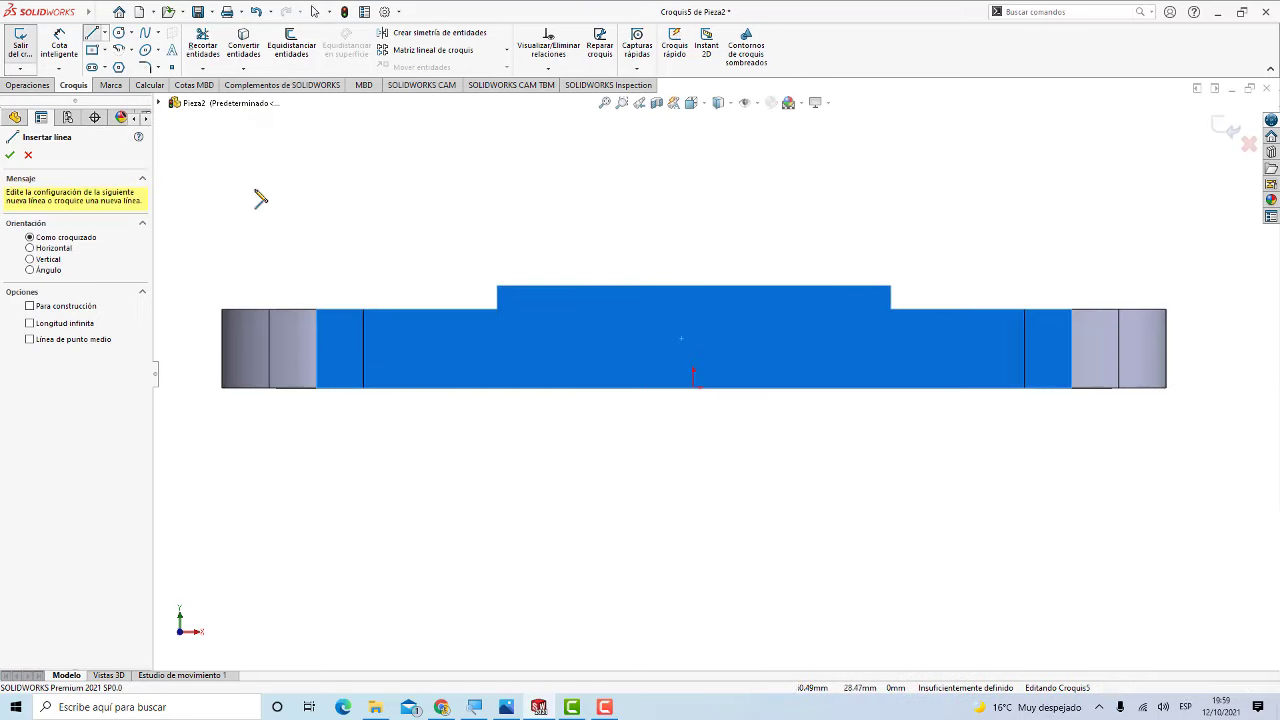
left_click(498, 387)
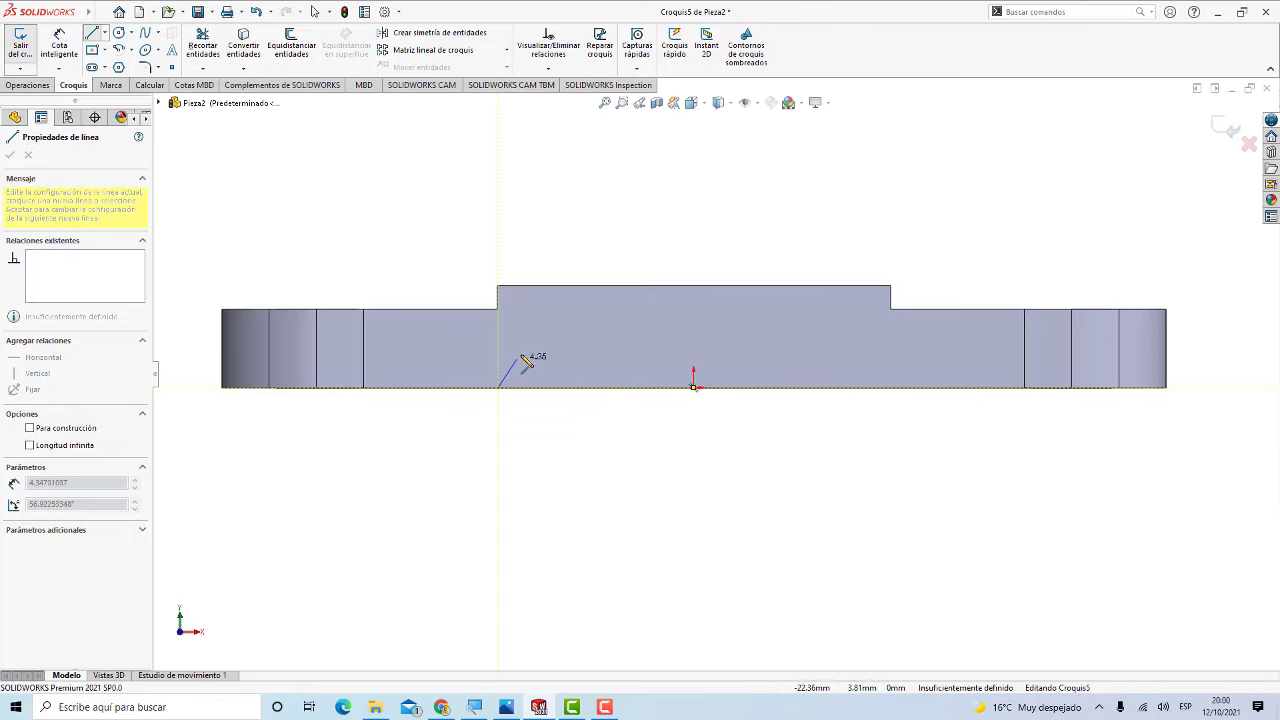
left_click(527, 358)
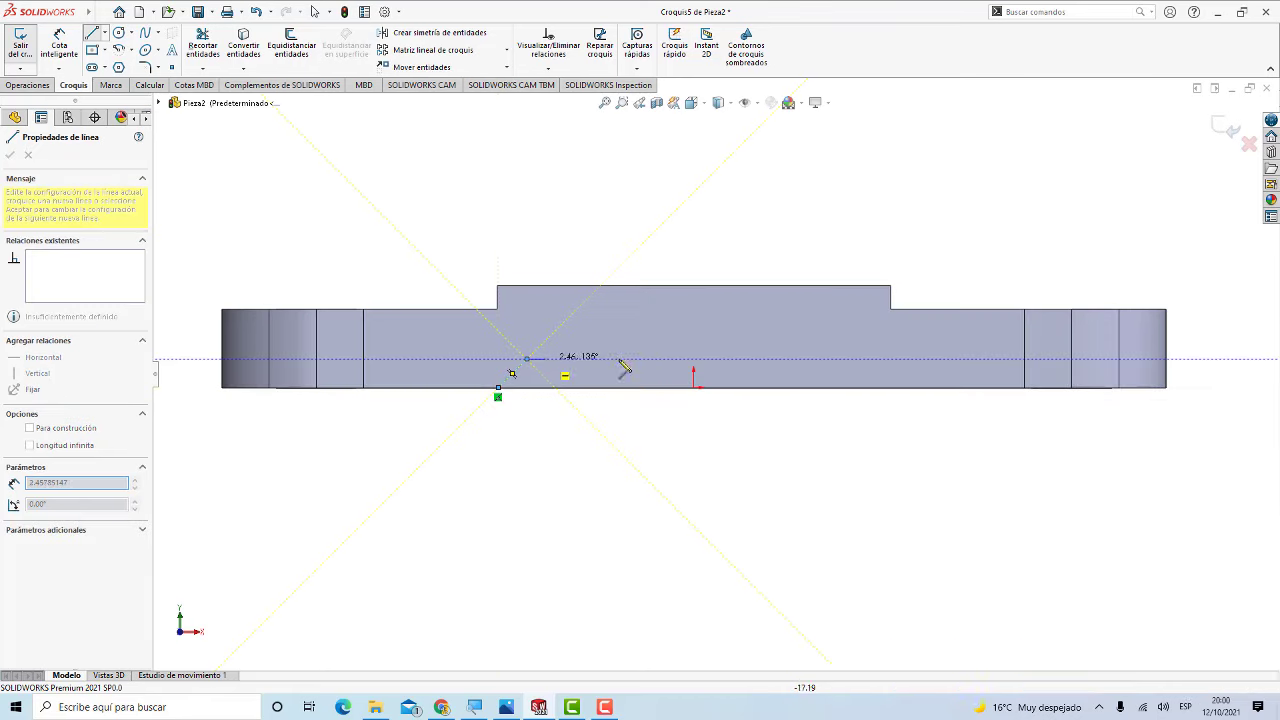
left_click(815, 358)
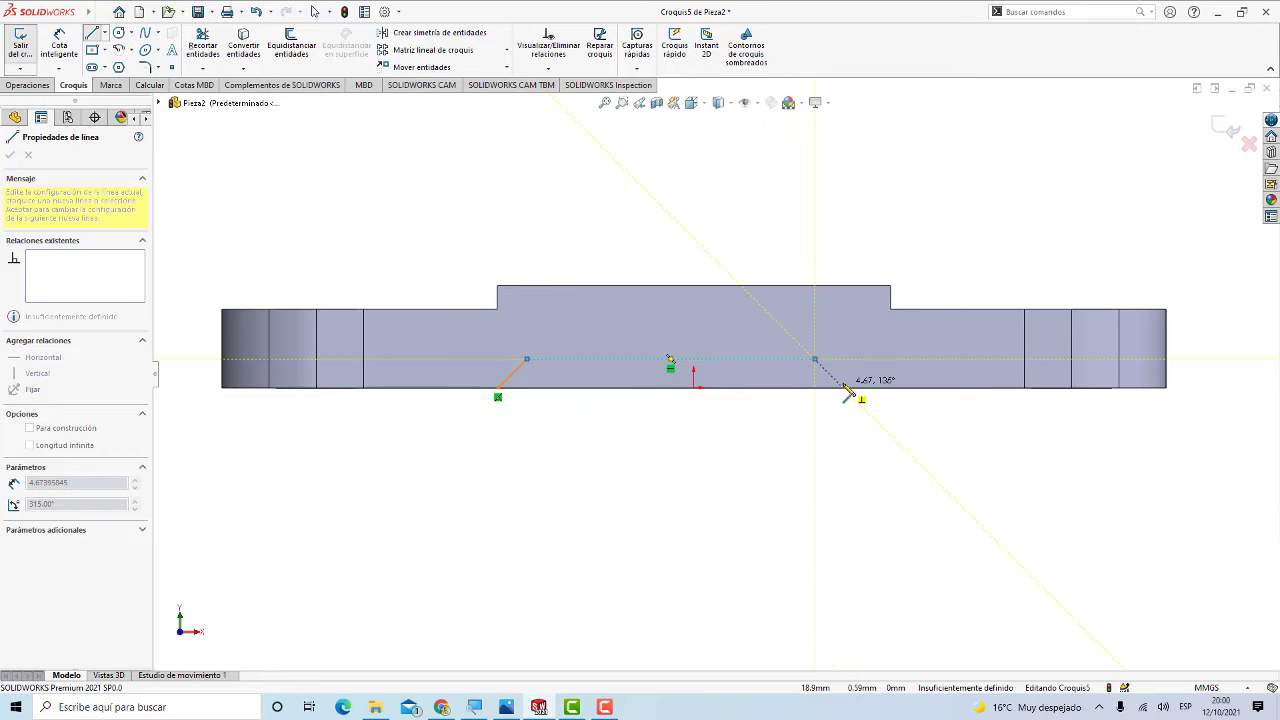
left_click(843, 387)
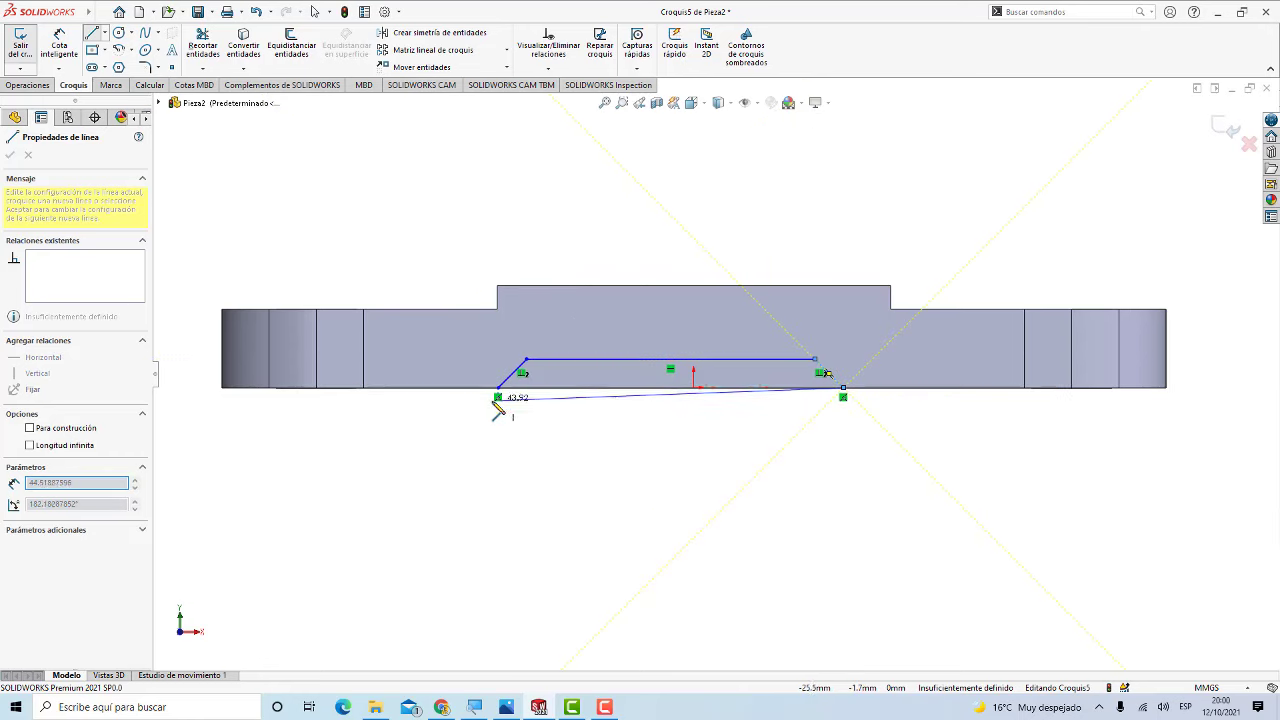
left_click(498, 387)
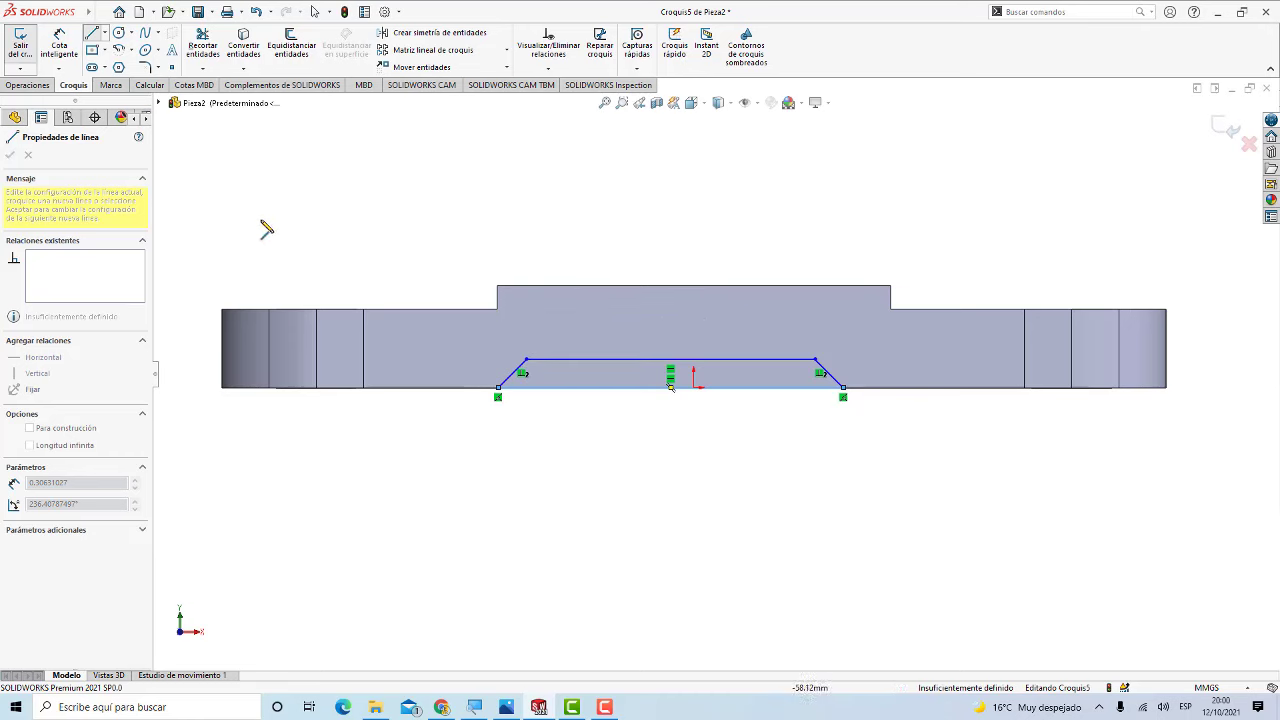
key("Escape")
scroll(615, 388, "down", 1)
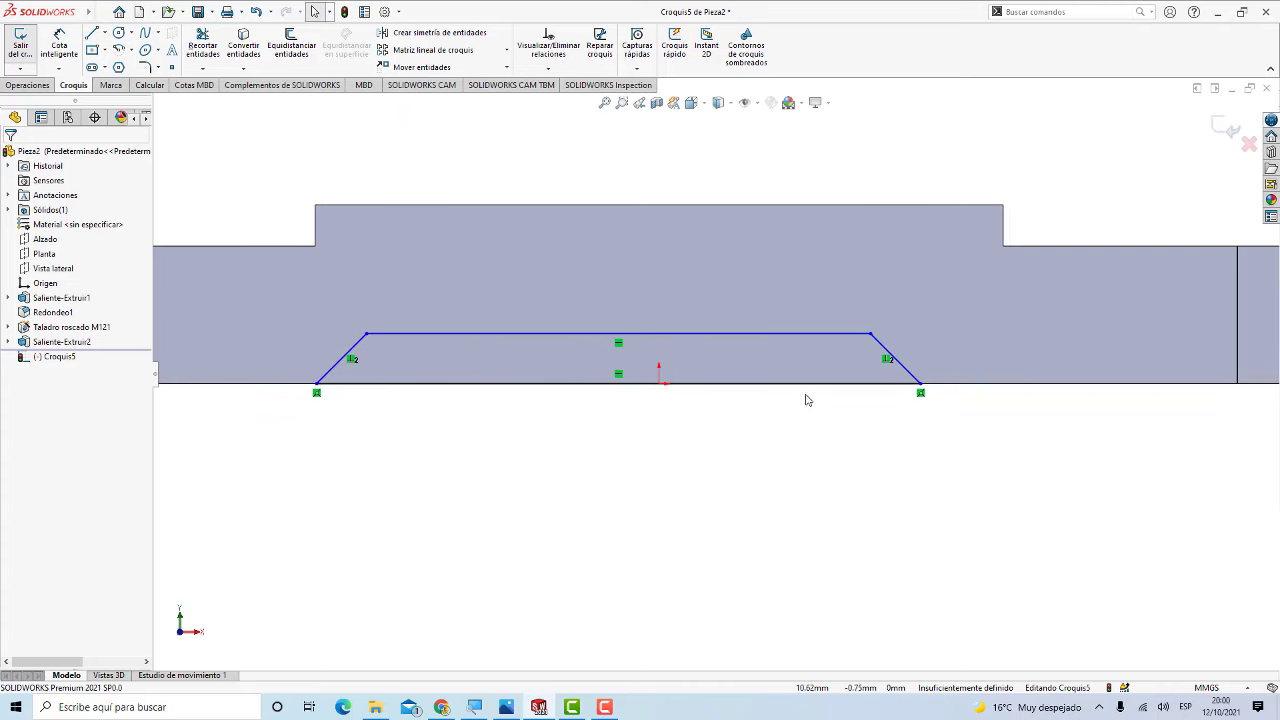
Step: Draw a short vertical construction line up from the bottom edge's centre
scroll(806, 397, "down", 1)
scroll(806, 409, "up", 1)
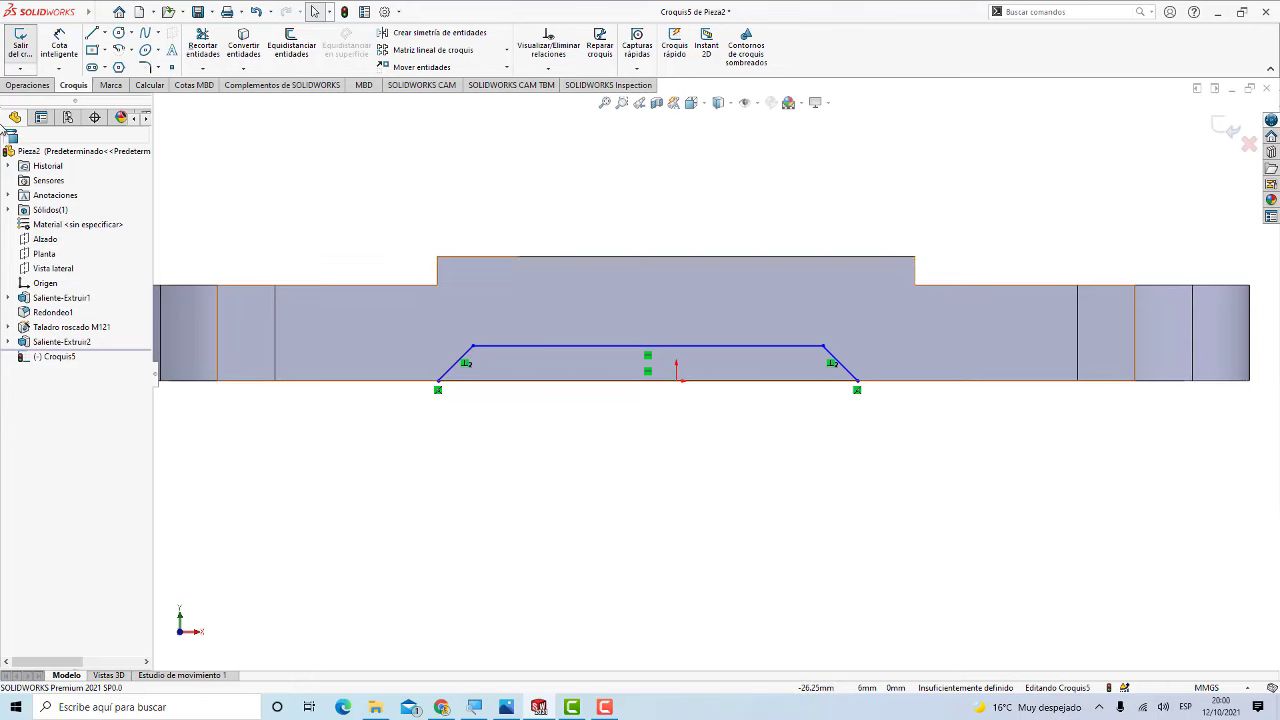
left_click(93, 33)
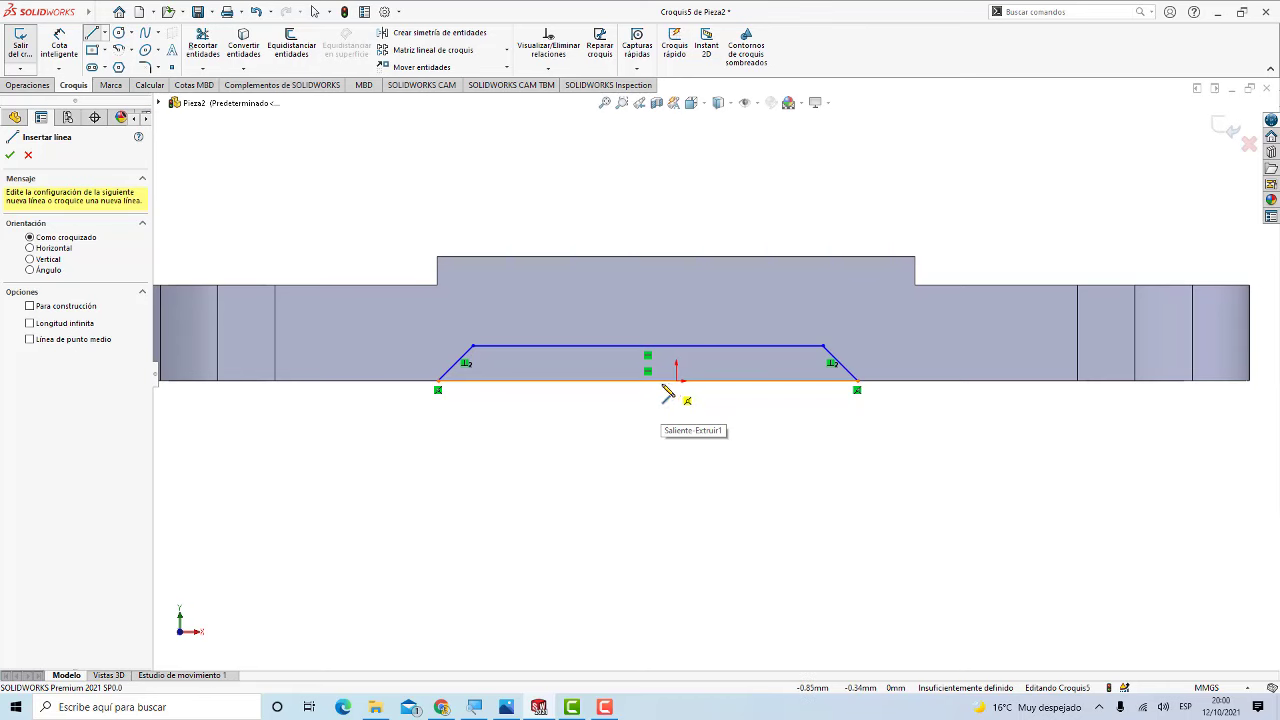
left_click(678, 380)
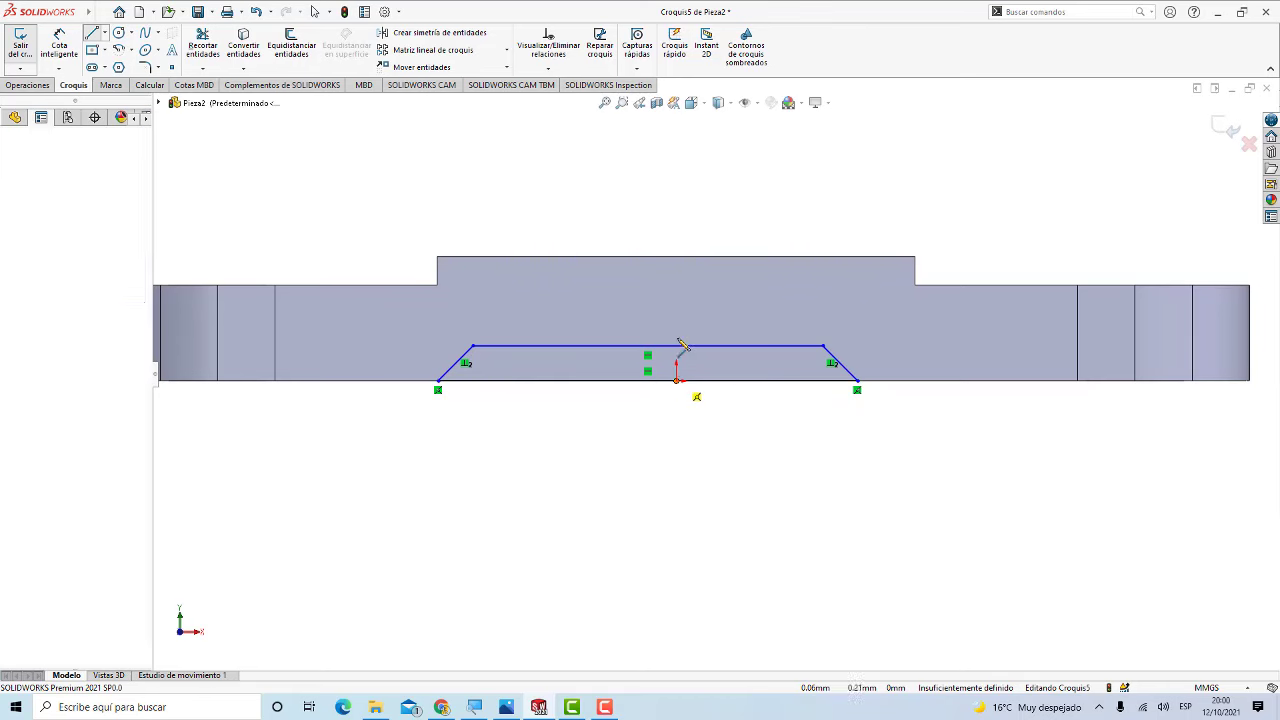
scroll(680, 365, "down", 3)
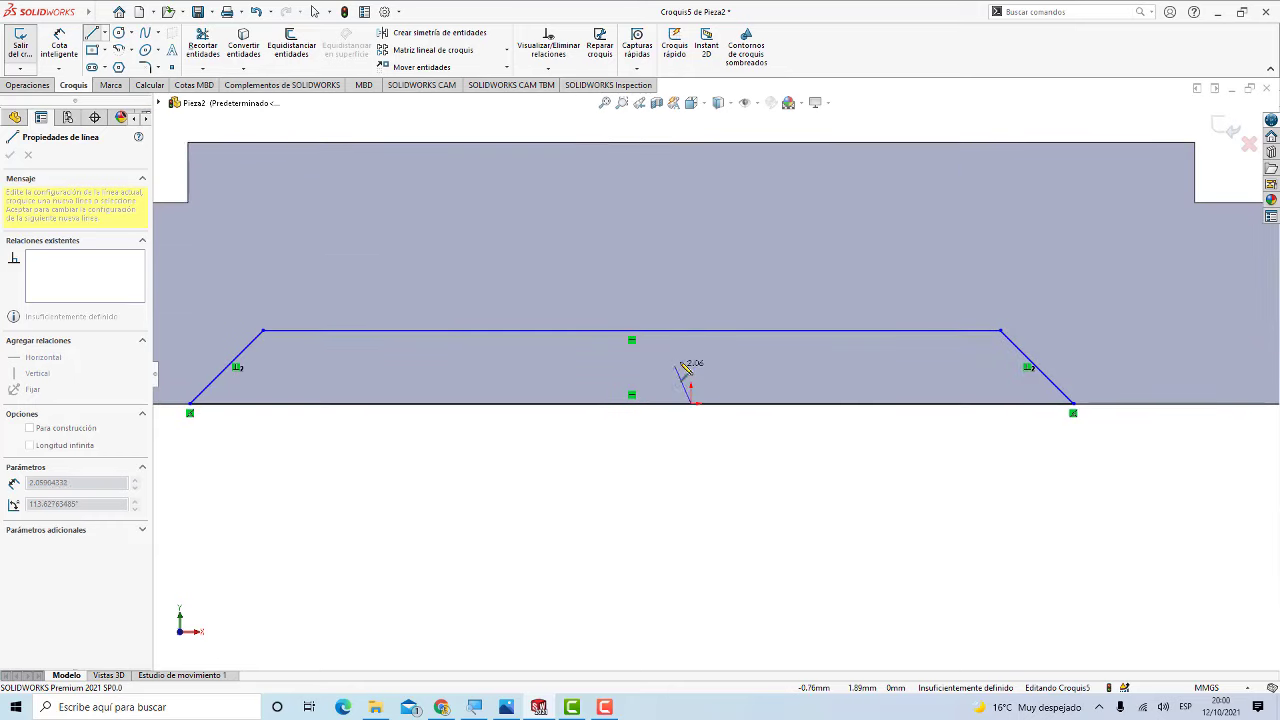
left_click(691, 352)
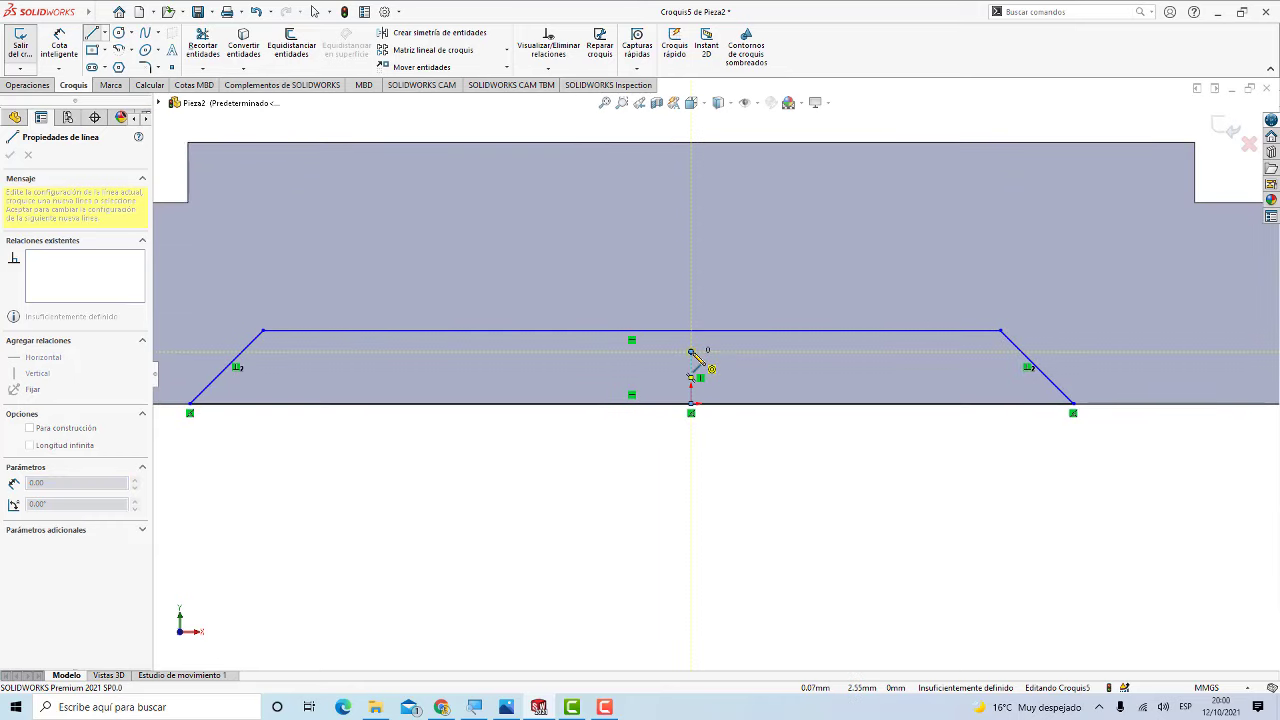
key("Escape")
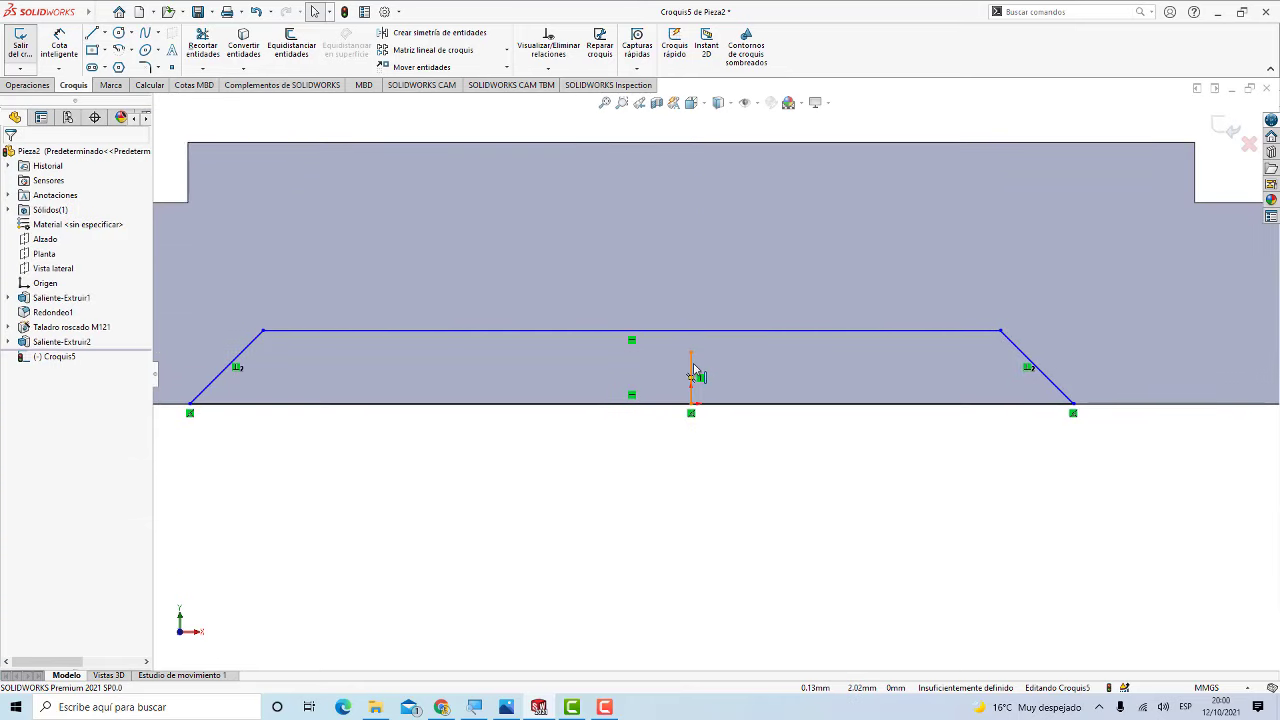
right_click(694, 370)
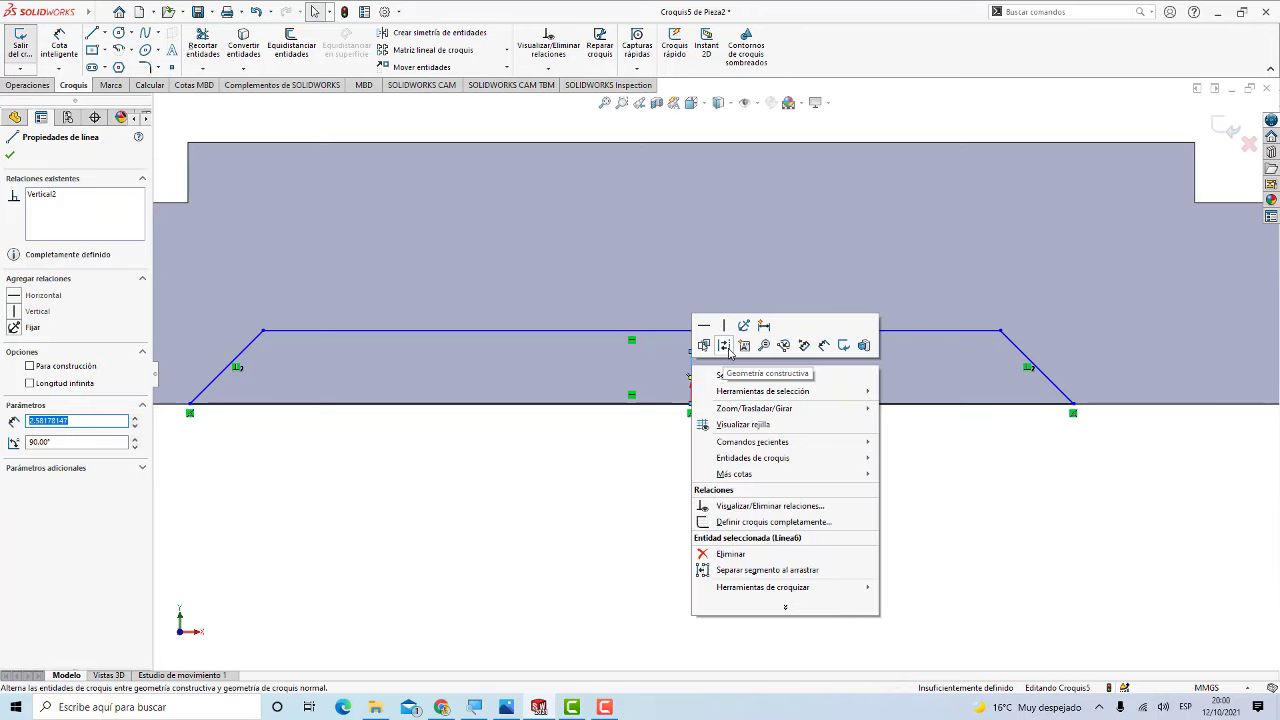
left_click(730, 350)
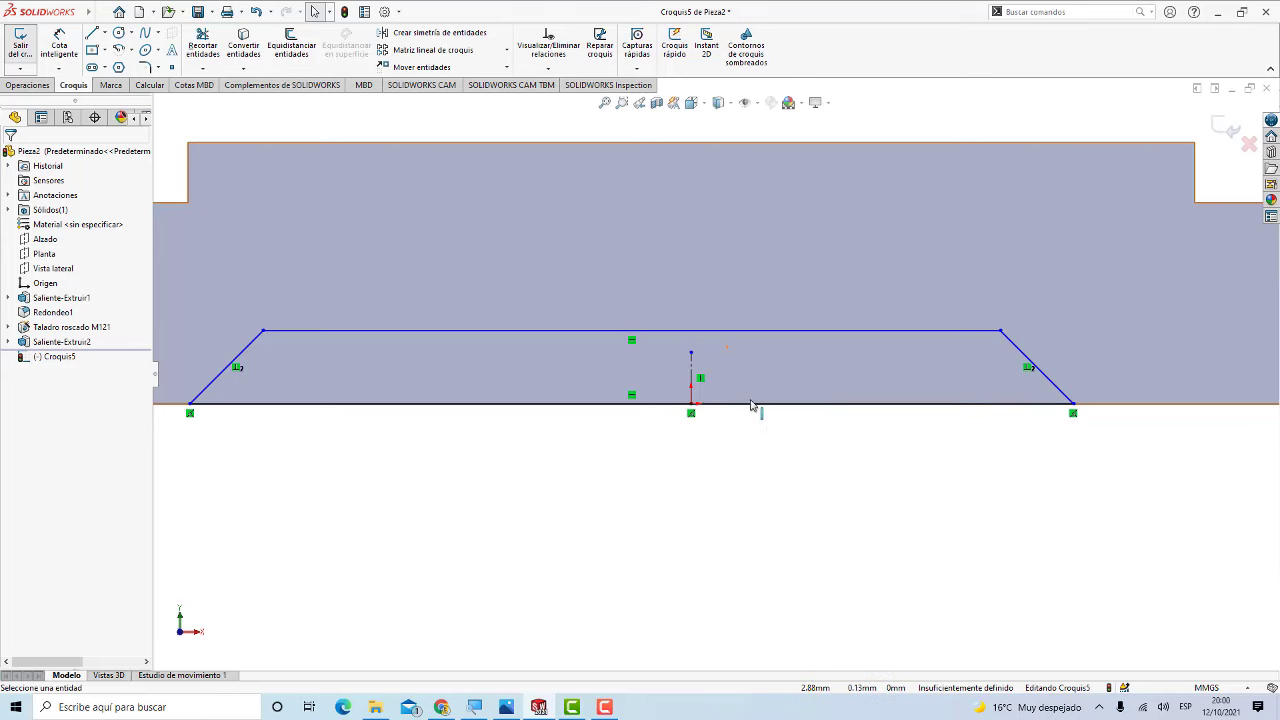
scroll(729, 434, "up", 1)
scroll(728, 439, "down", 1)
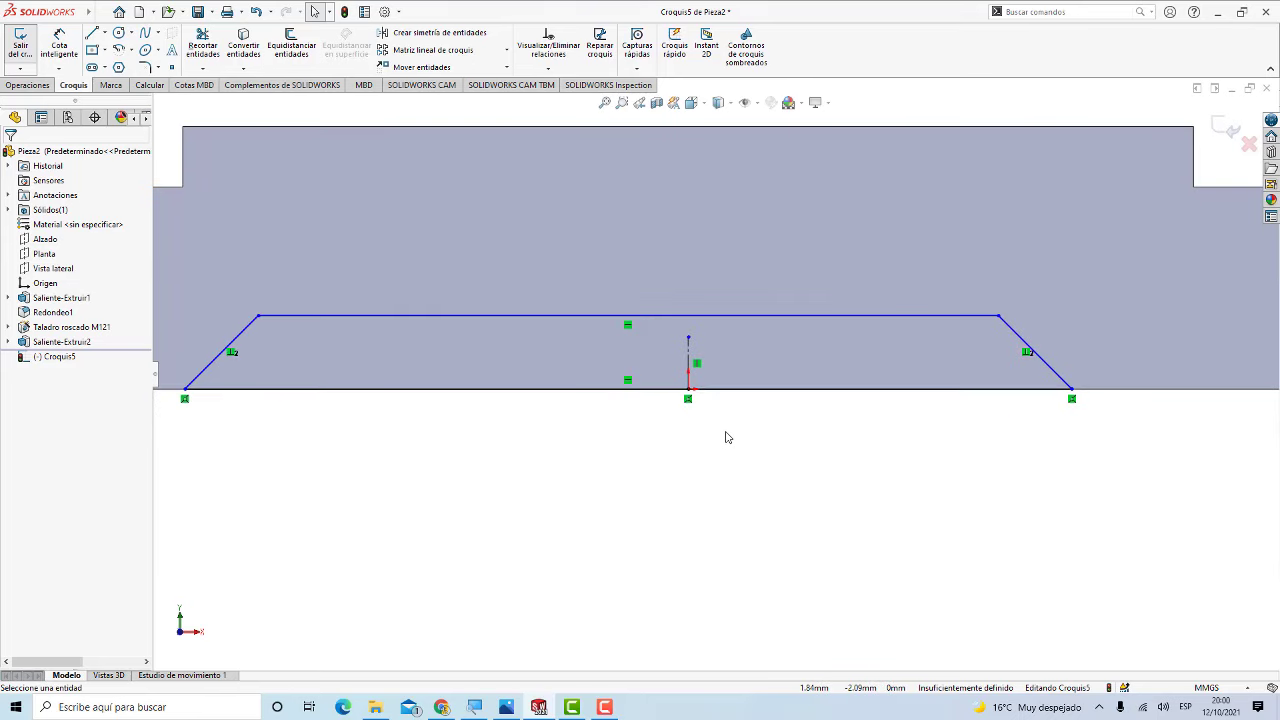
scroll(714, 402, "down", 2)
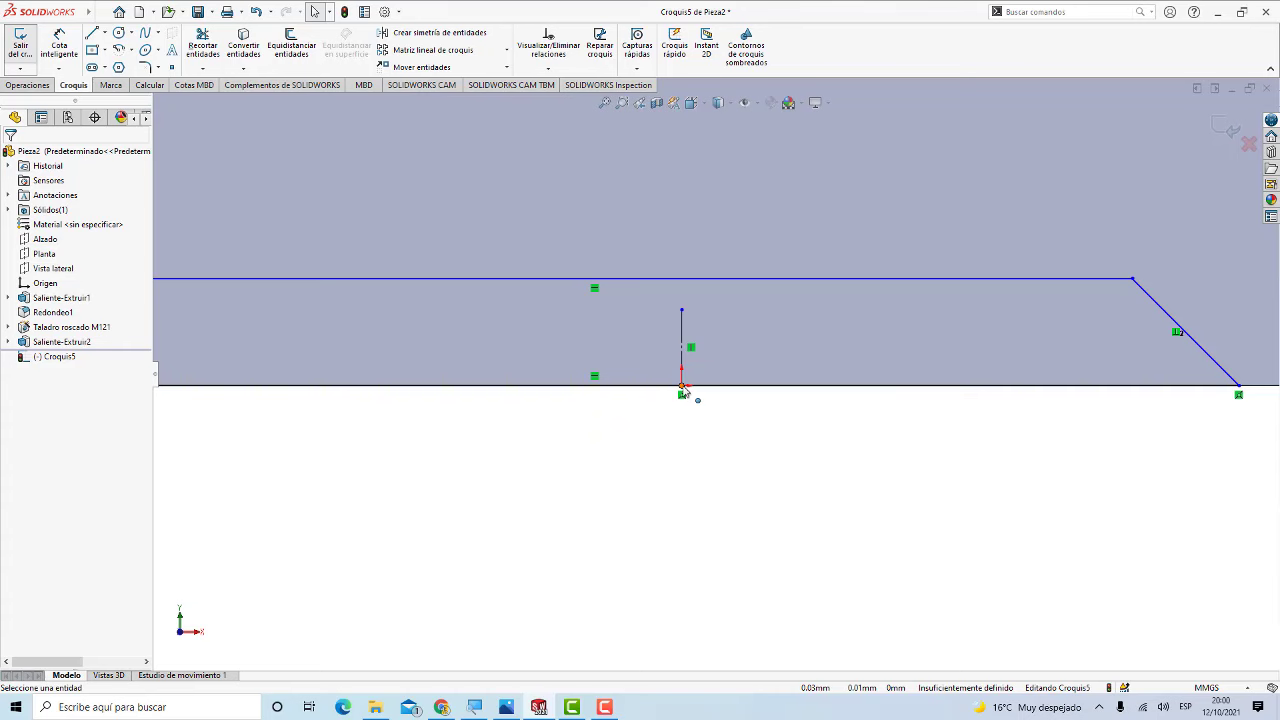
Step: Make the construction line's bottom point coincident with the notch's bottom-line point, then view ENSAMBLE.jpg
left_click(683, 388)
scroll(683, 390, "down", 1)
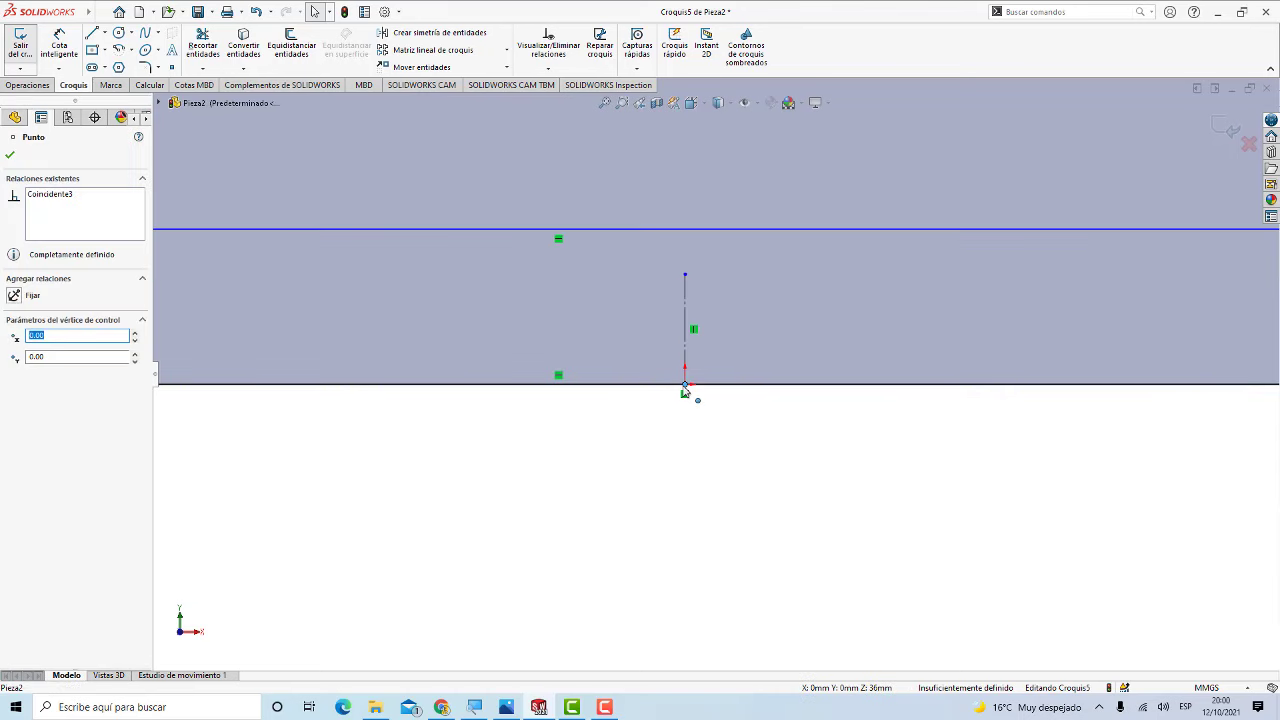
scroll(688, 393, "up", 2)
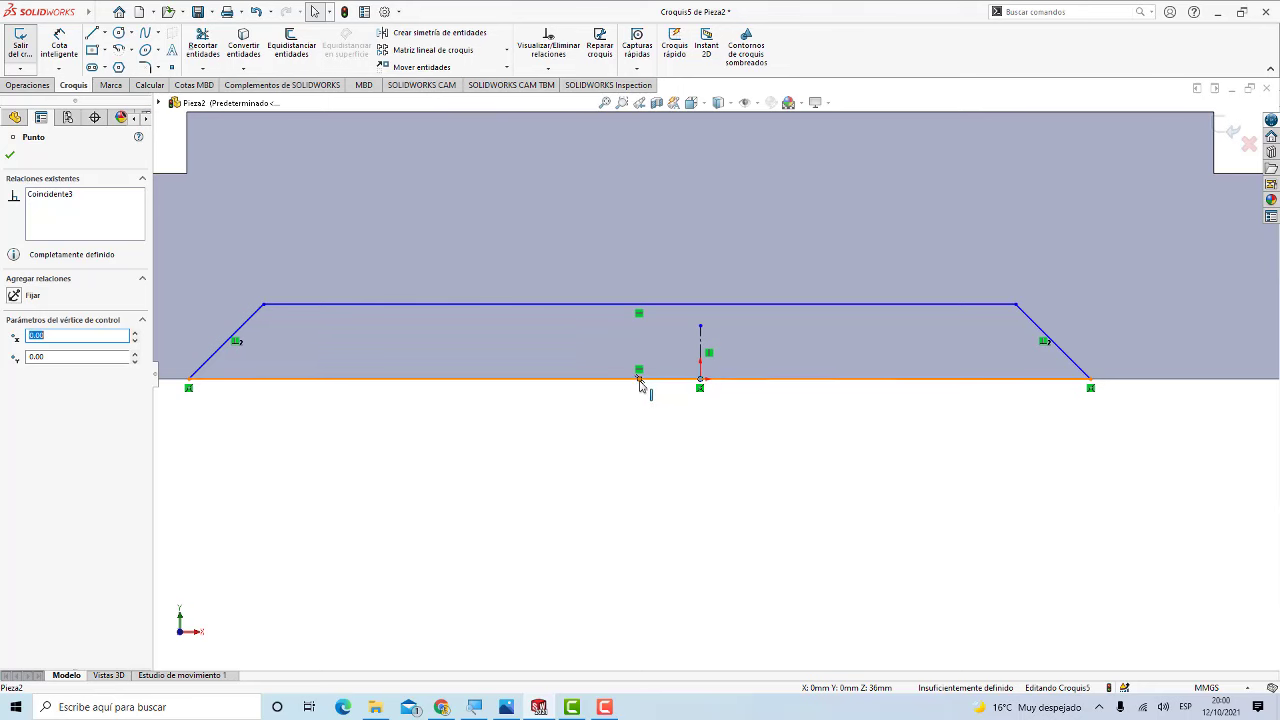
left_click(651, 391)
left_click(687, 385, "ctrl")
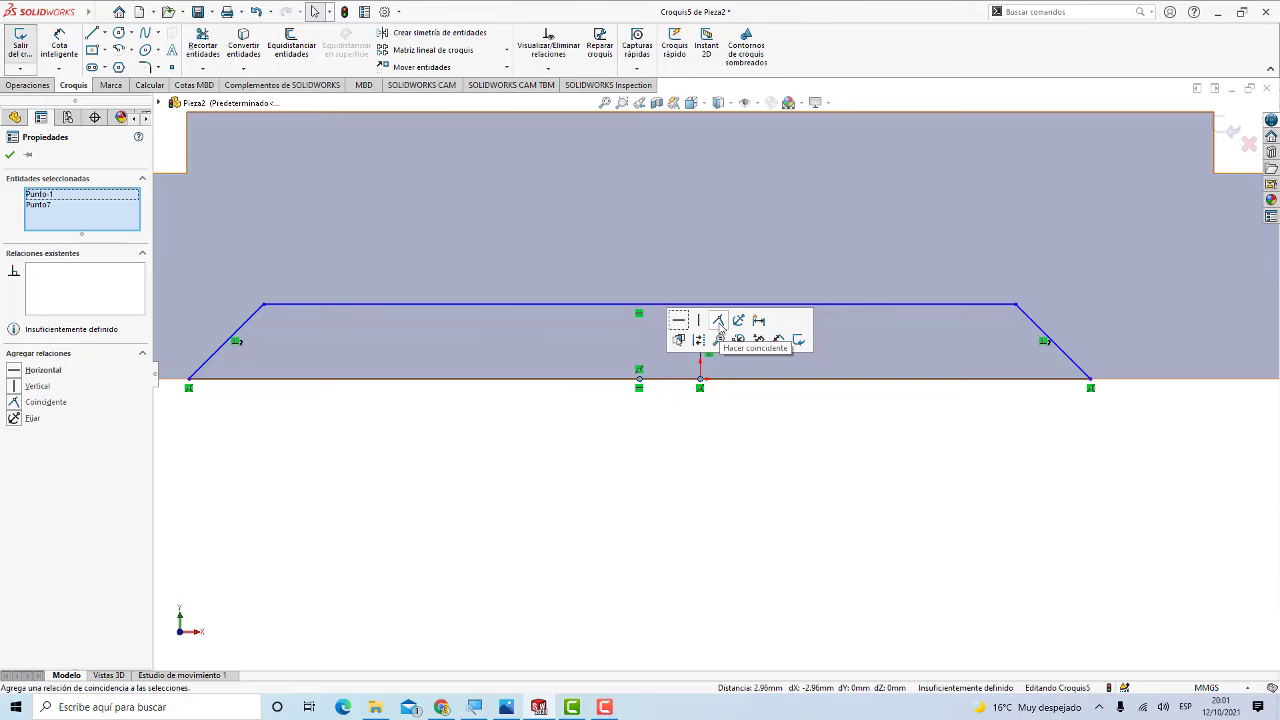
left_click(718, 322)
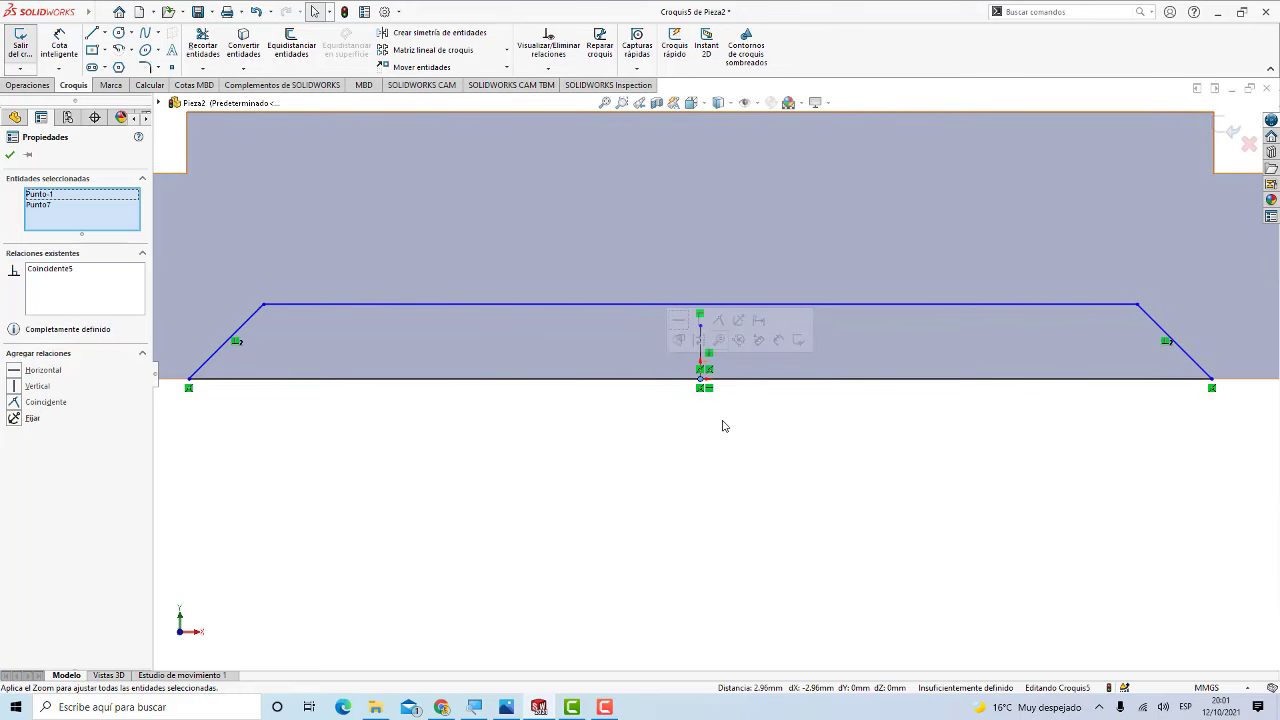
scroll(724, 426, "down", 1)
scroll(724, 426, "up", 2)
scroll(724, 426, "up", 1)
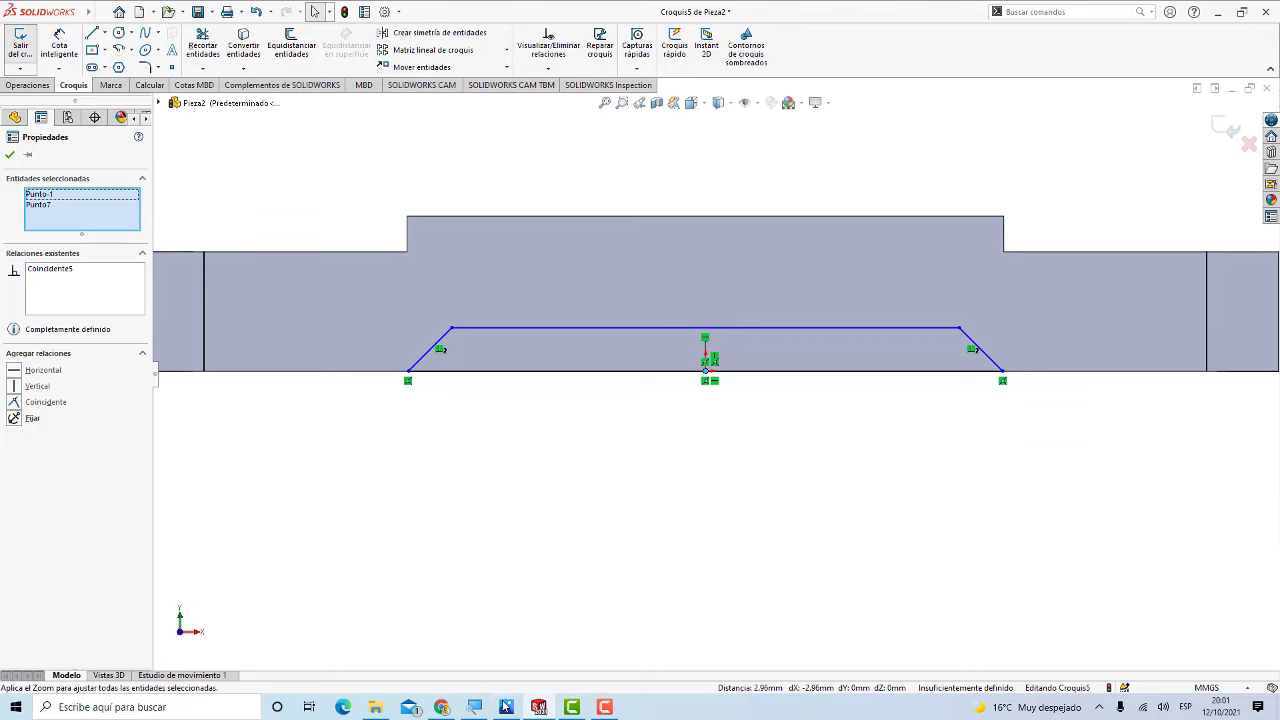
left_click(505, 707)
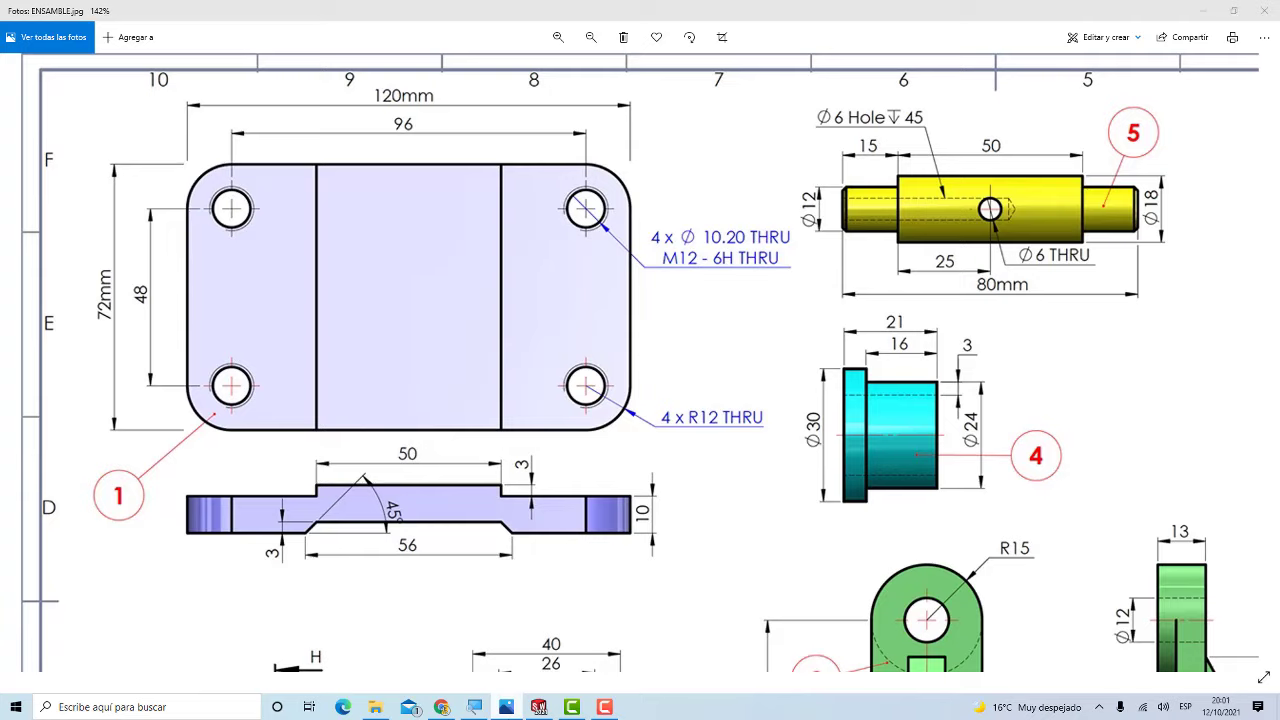
Step: Dimension the notch's bottom line as 56 mm
left_click(538, 707)
left_click(650, 396)
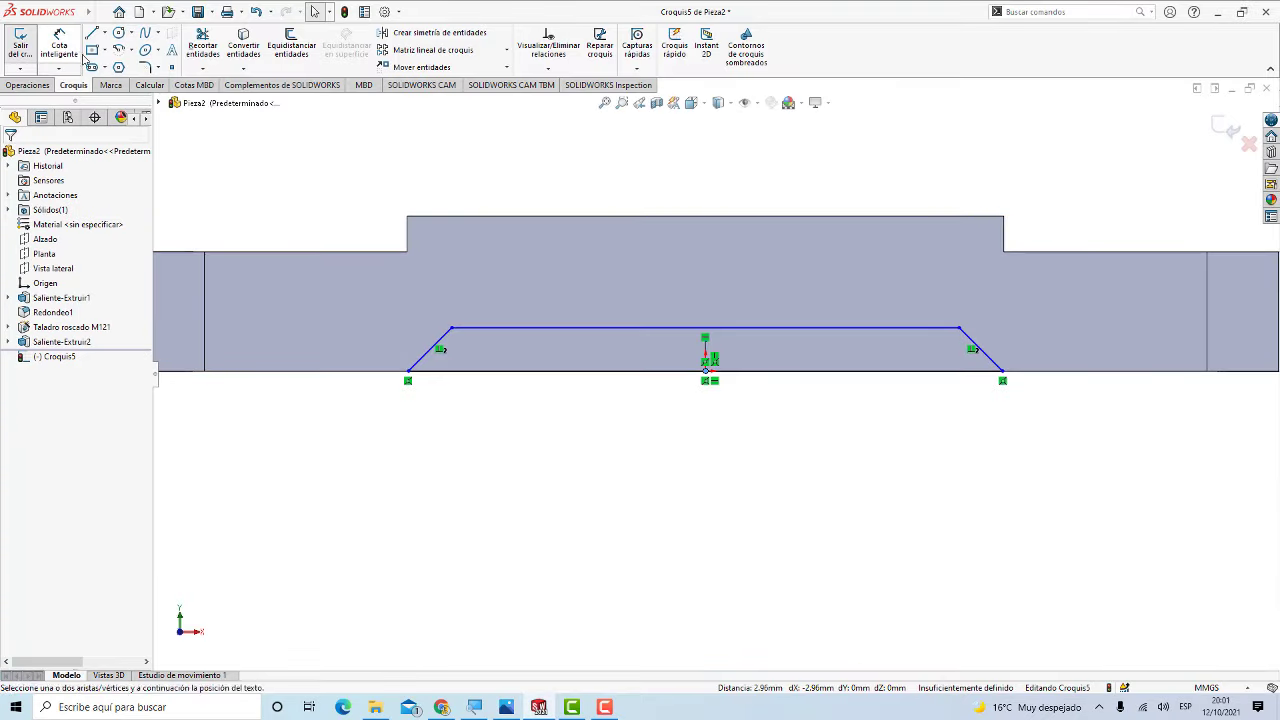
left_click(662, 373)
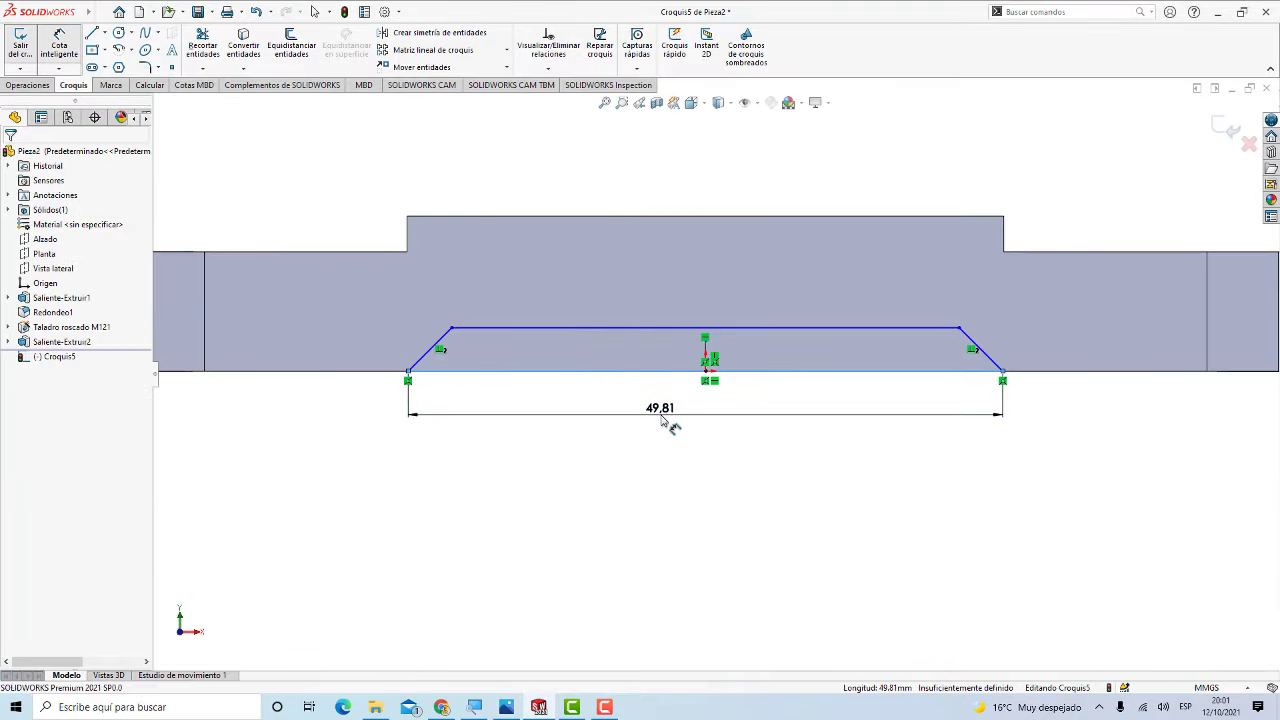
left_click(661, 419)
type("56")
key("Return")
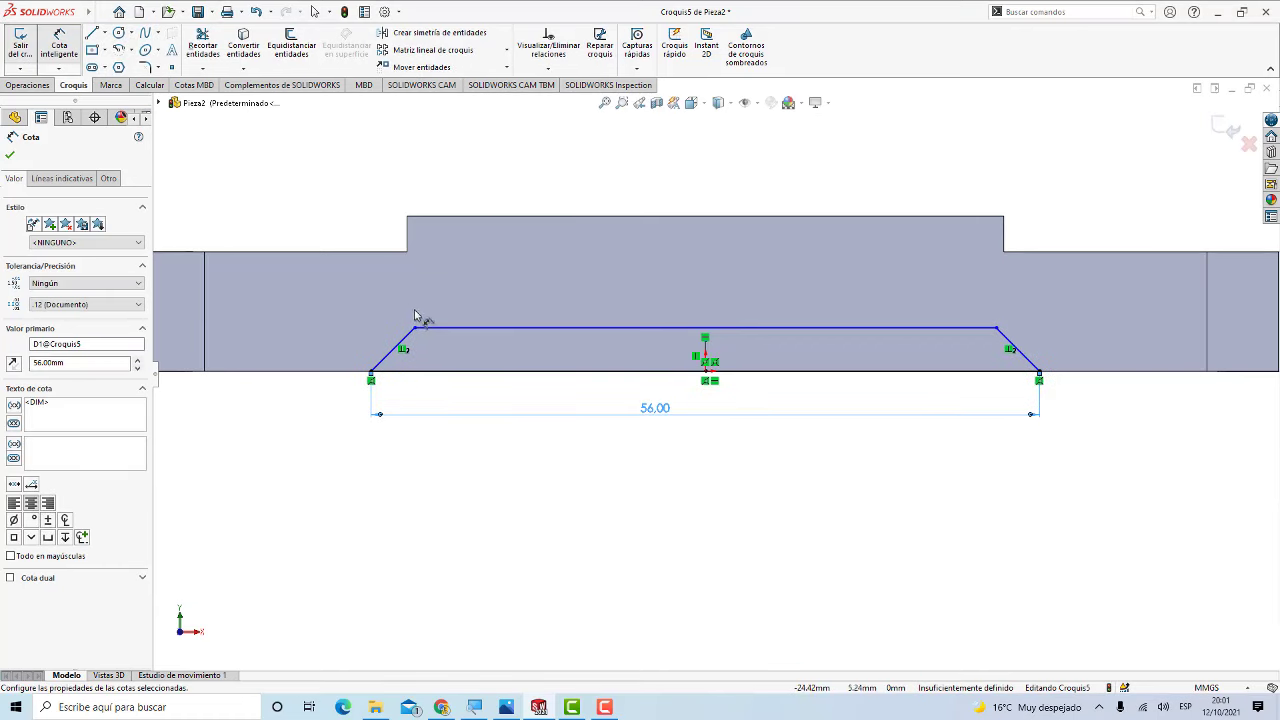
Step: Set the left sloped side at 45° to the bottom line, checking the drawing
left_click(401, 349)
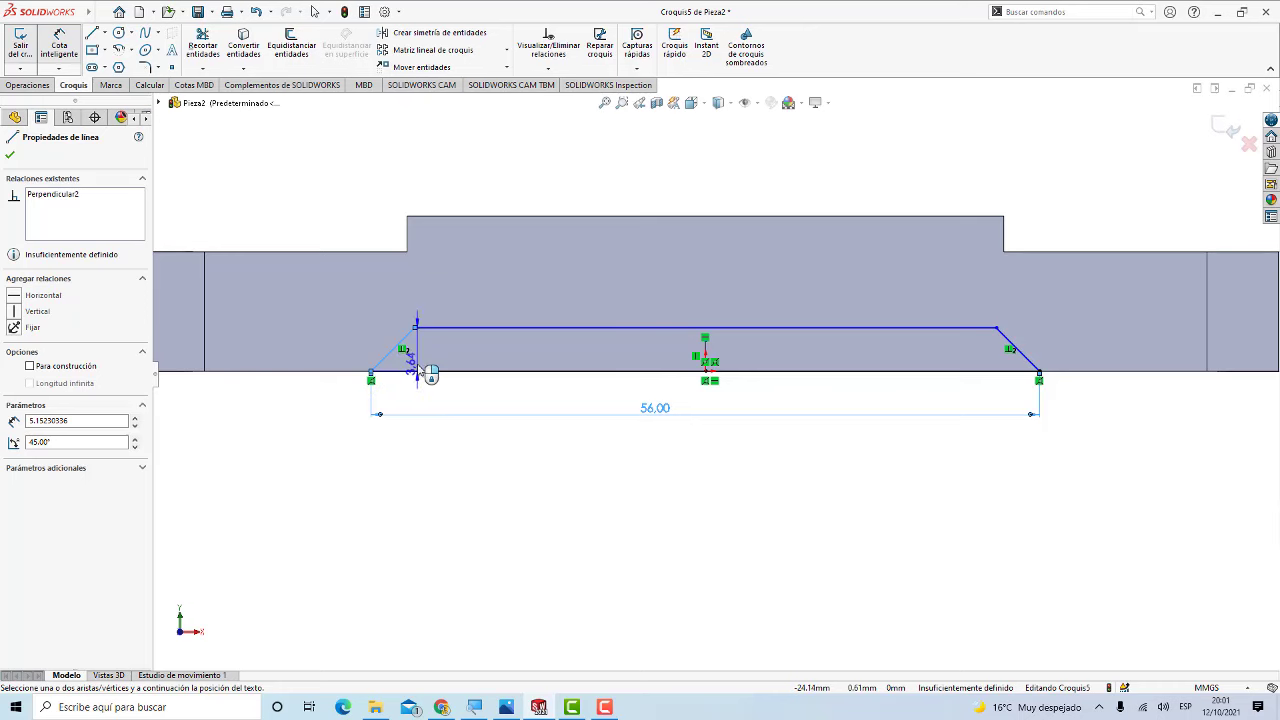
left_click(414, 371)
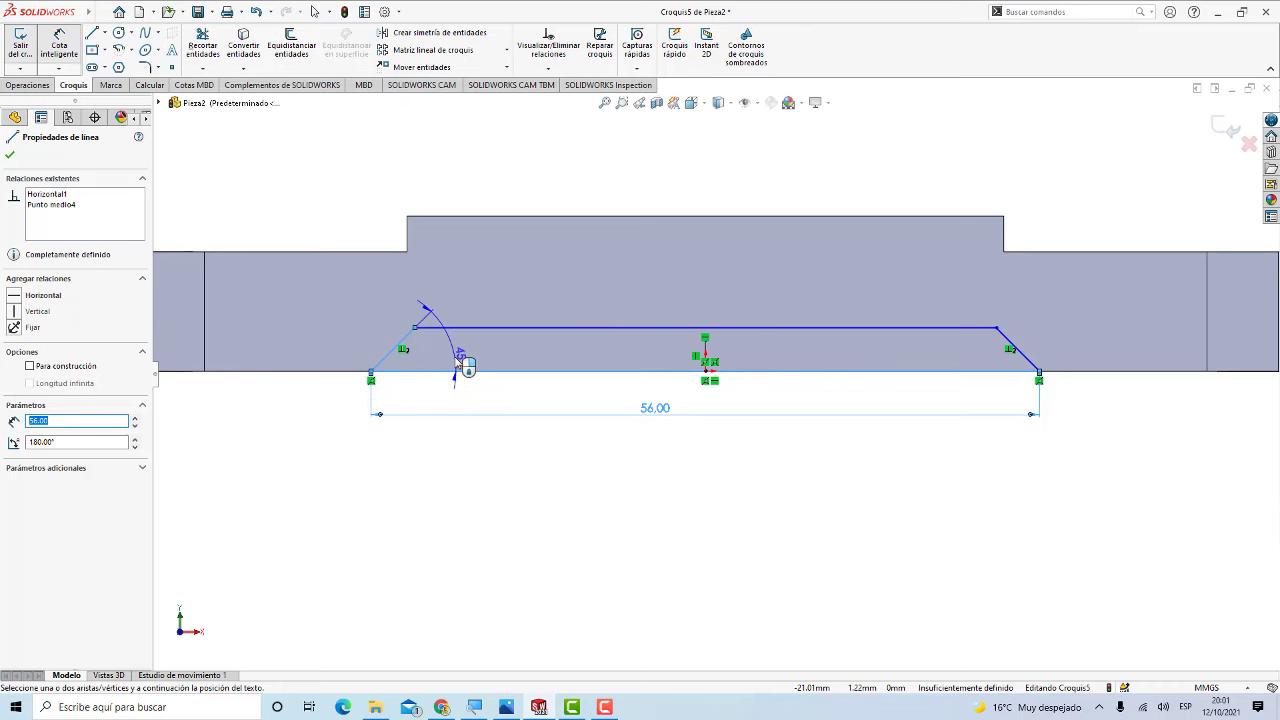
left_click(457, 363)
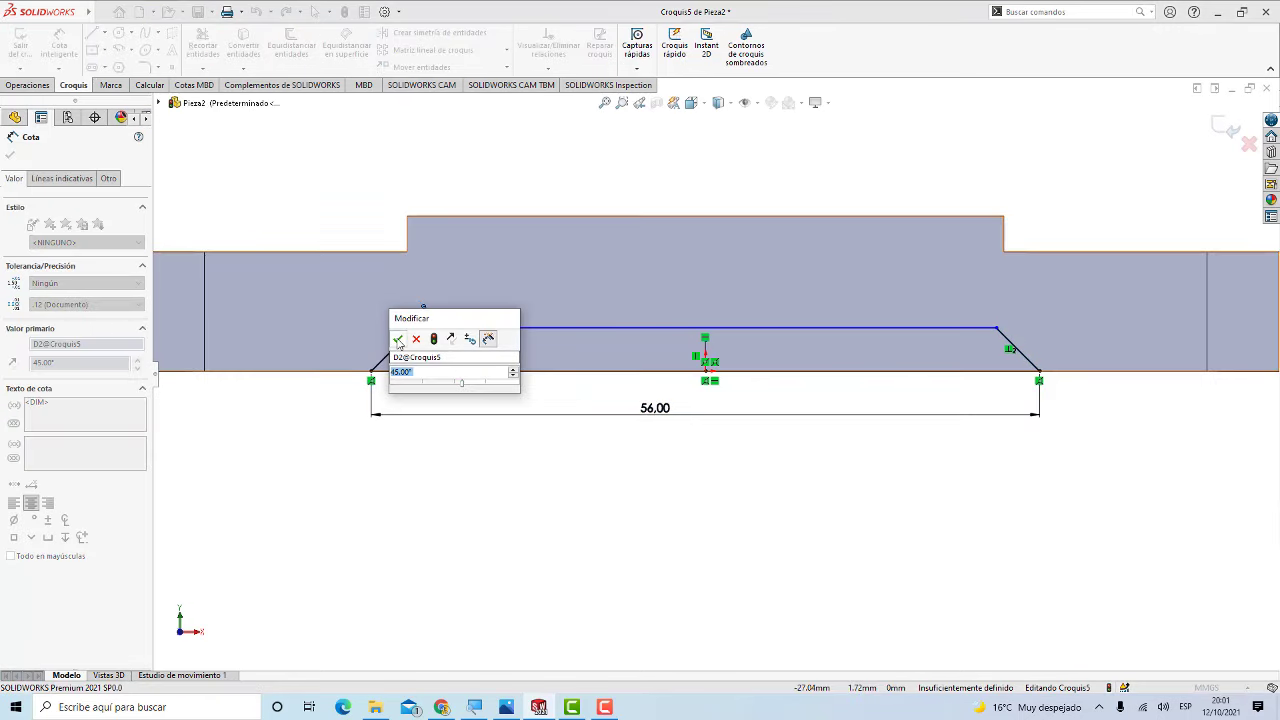
key("Return")
left_click(506, 707)
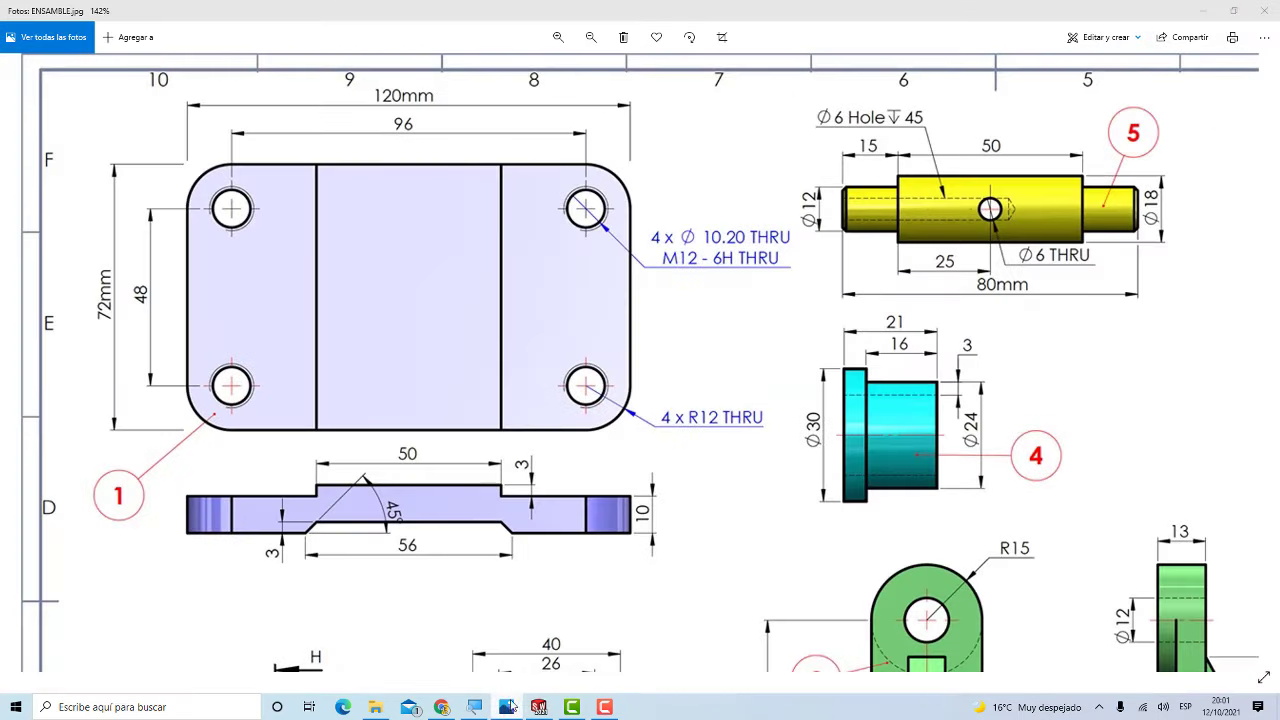
left_click(508, 707)
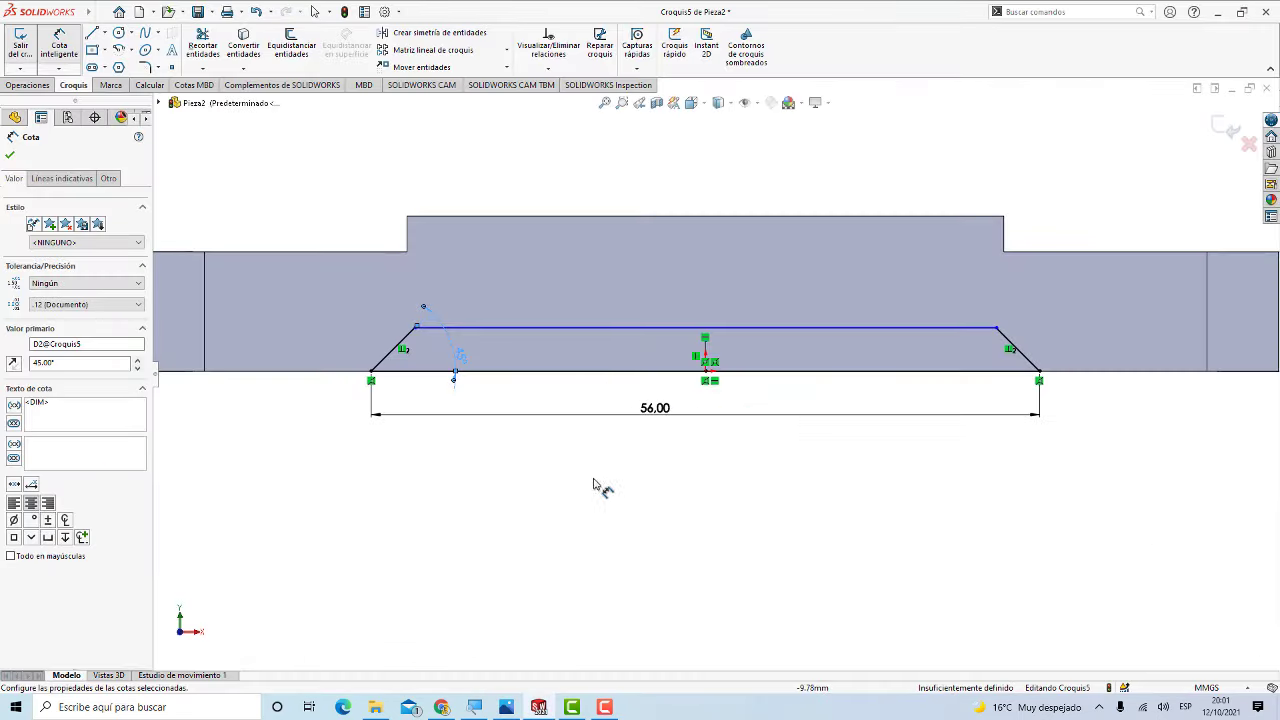
Step: Dimension the notch depth between top and bottom lines as 3 mm
left_click(594, 328)
left_click(588, 371)
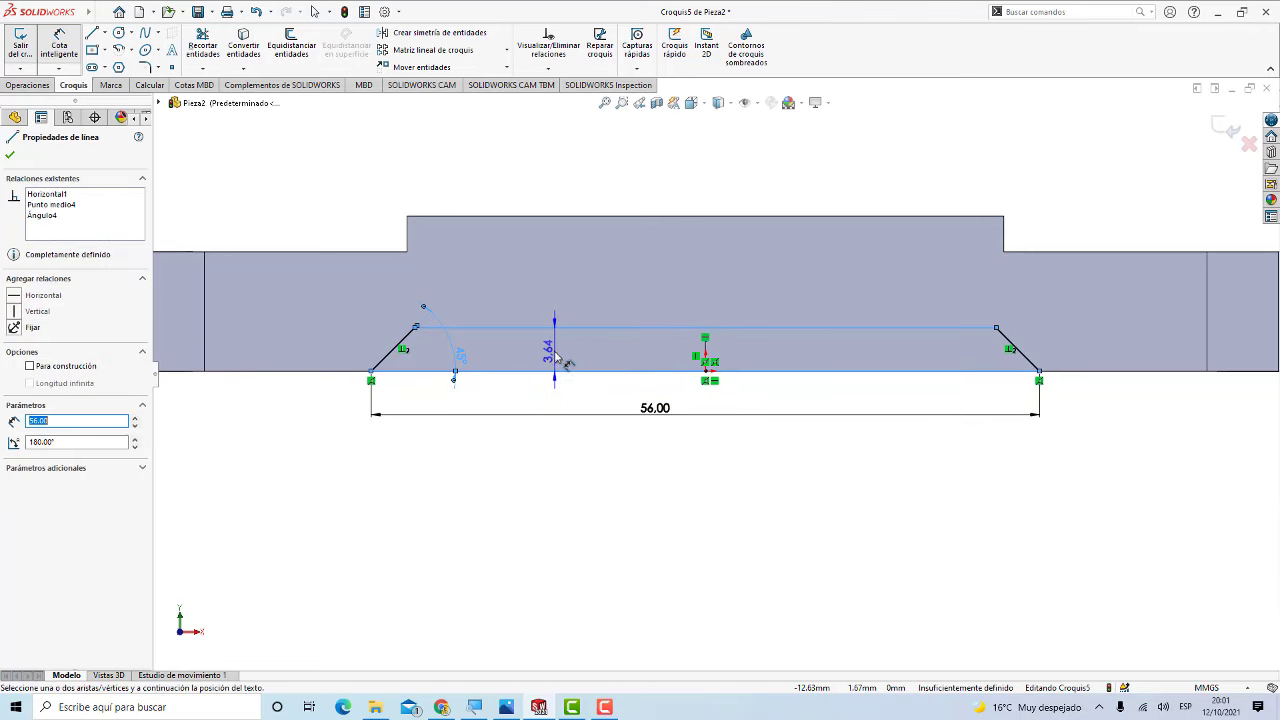
left_click(560, 360)
type("3")
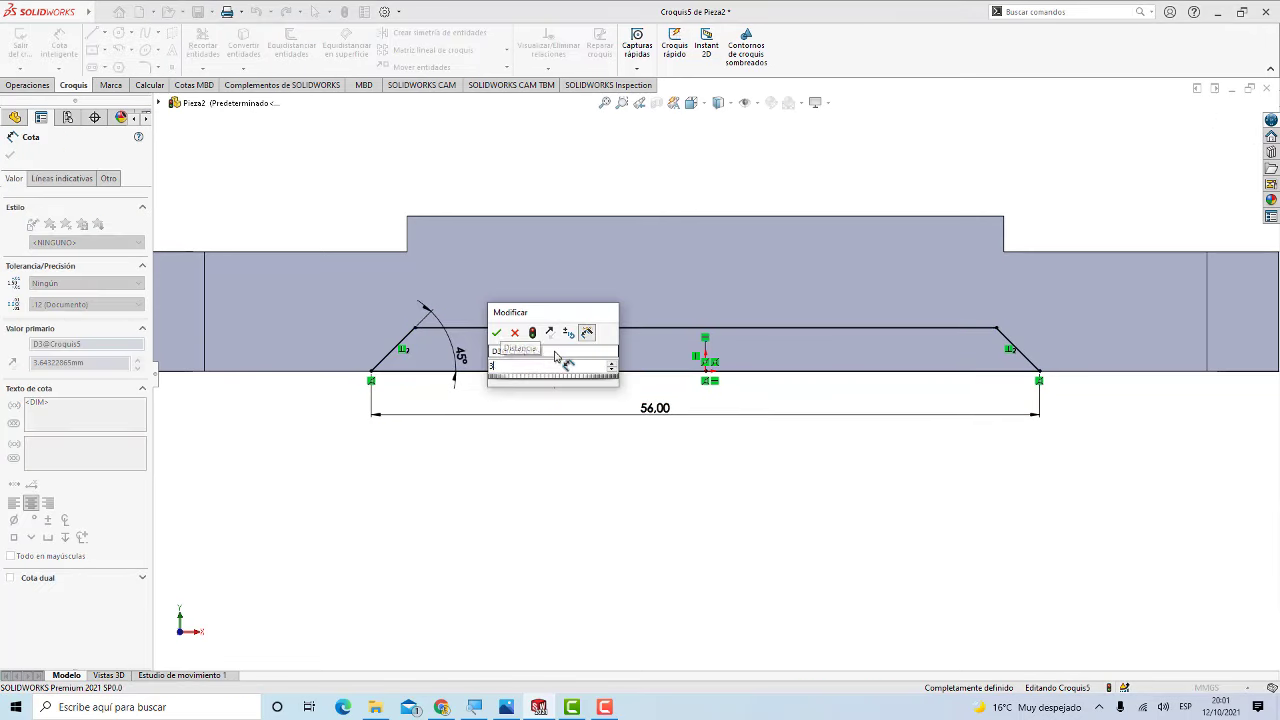
key("Return")
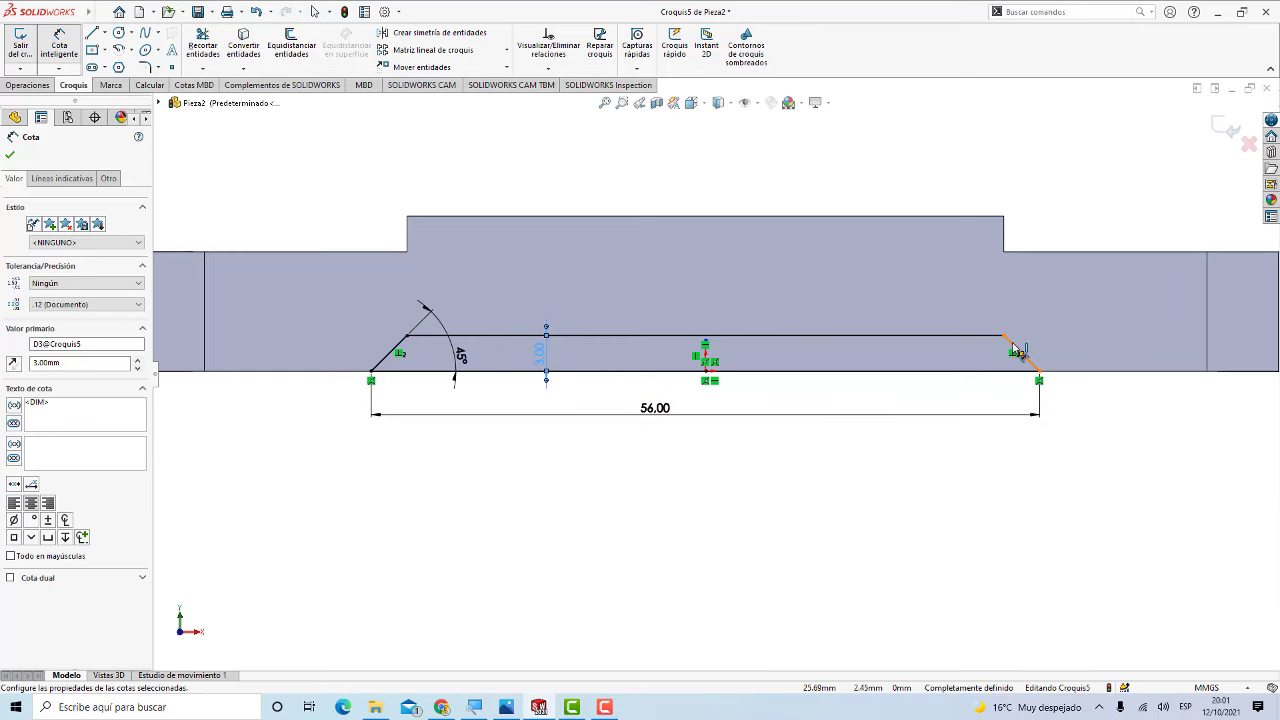
Step: Abandon the unneeded right-side angle dimension and zoom out on the sketch
left_click(1015, 350)
left_click(982, 371)
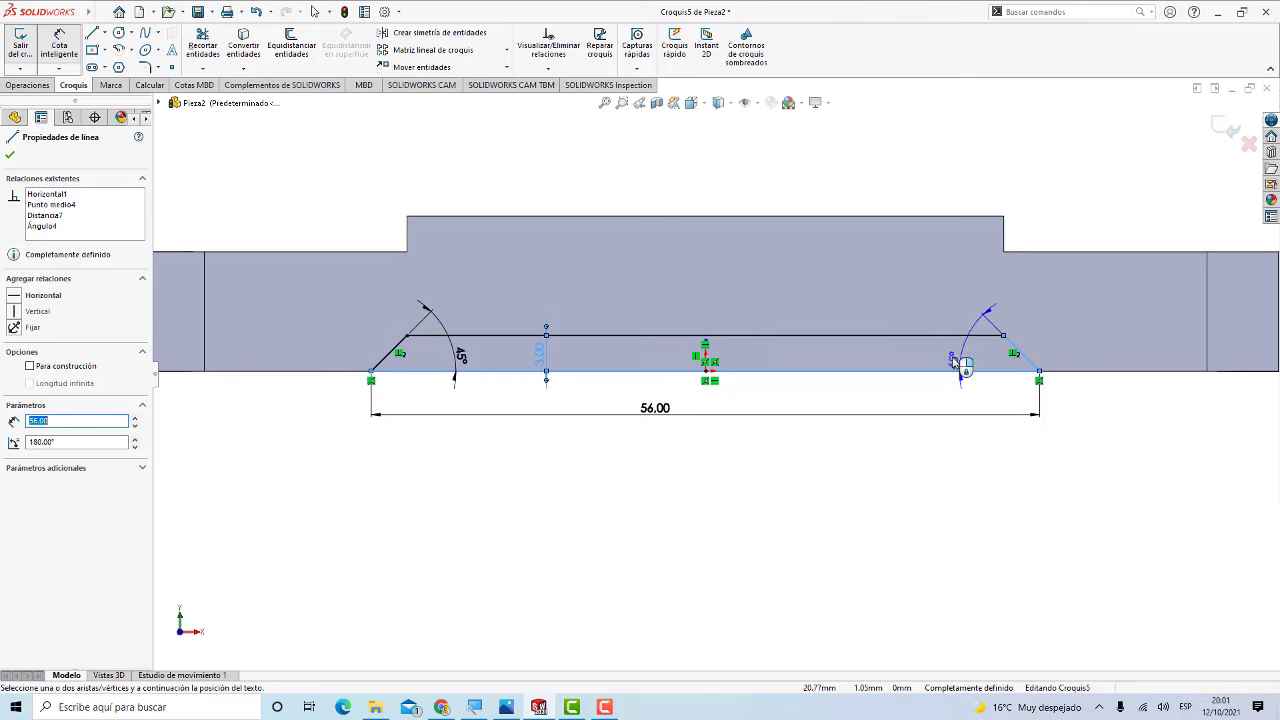
key("Escape")
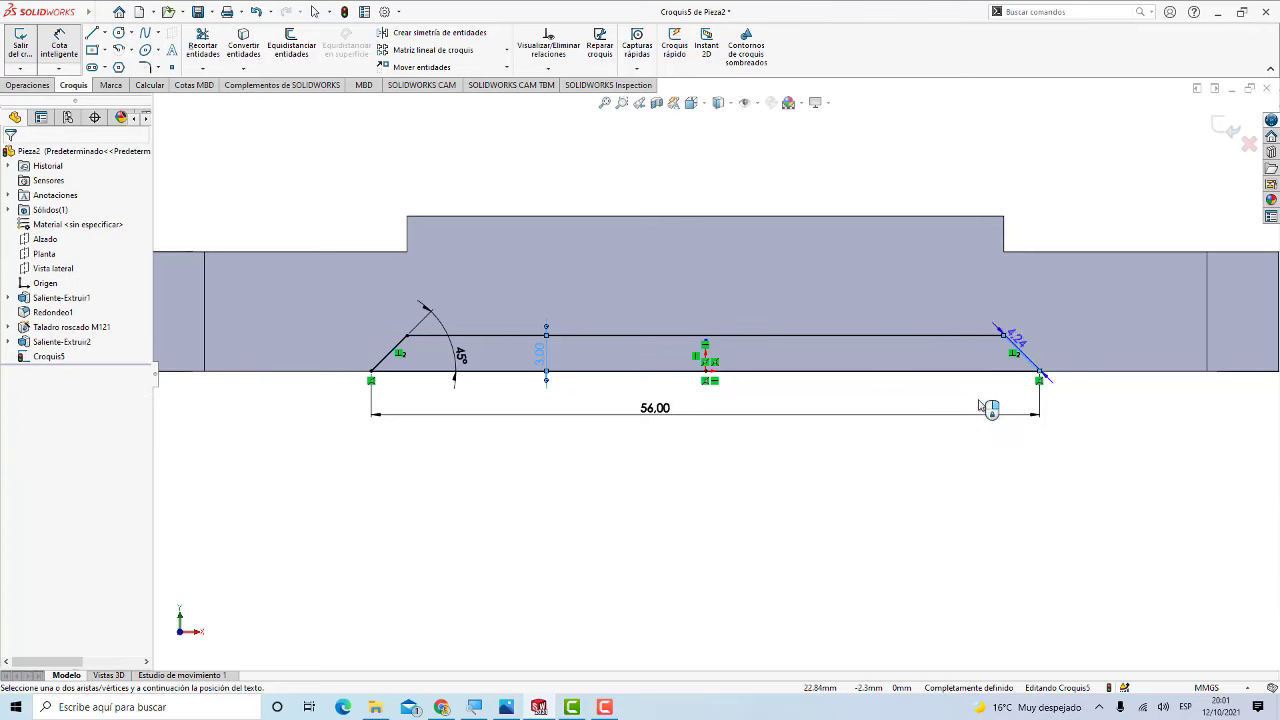
key("Escape")
key("z")
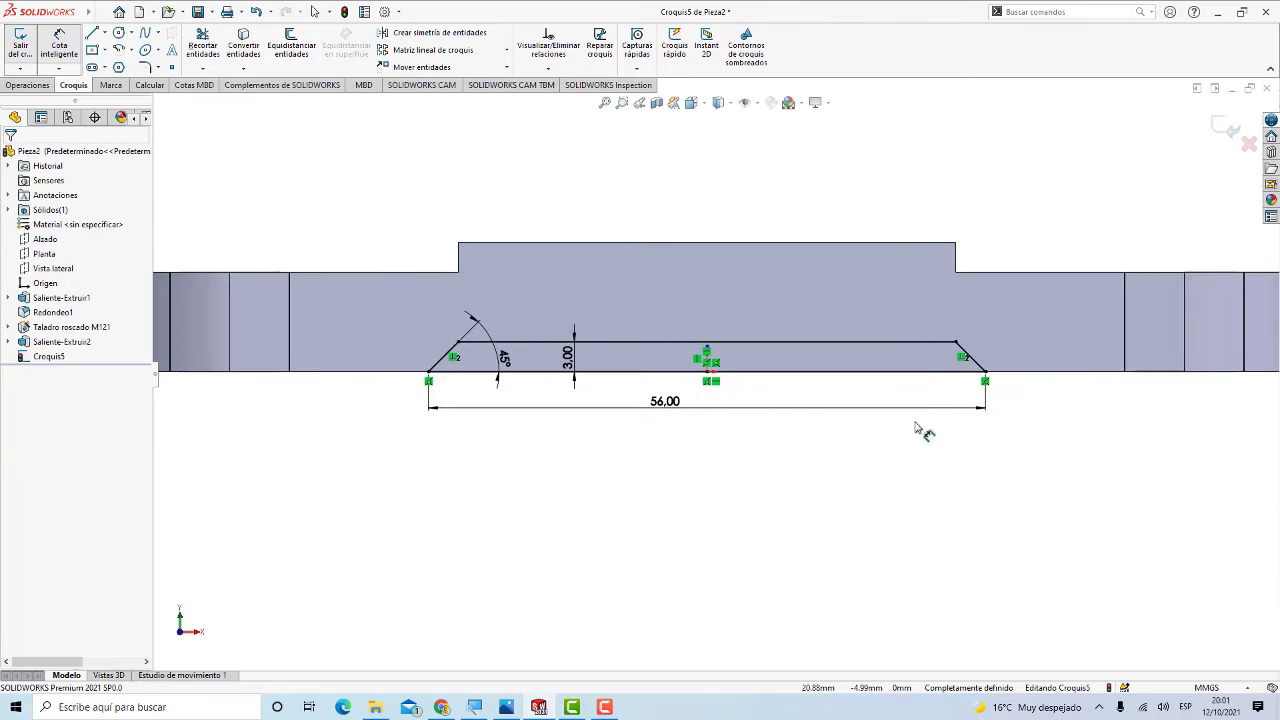
scroll(920, 430, "up", 1)
scroll(918, 430, "down", 2)
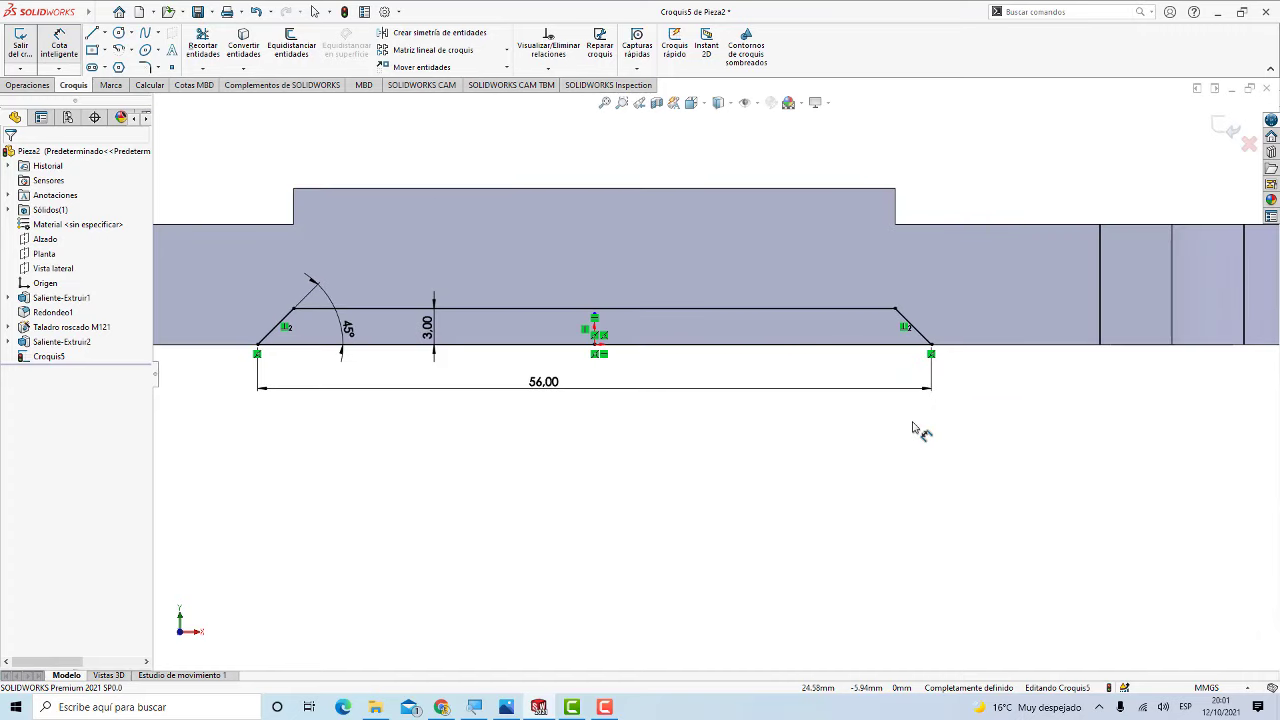
key("z")
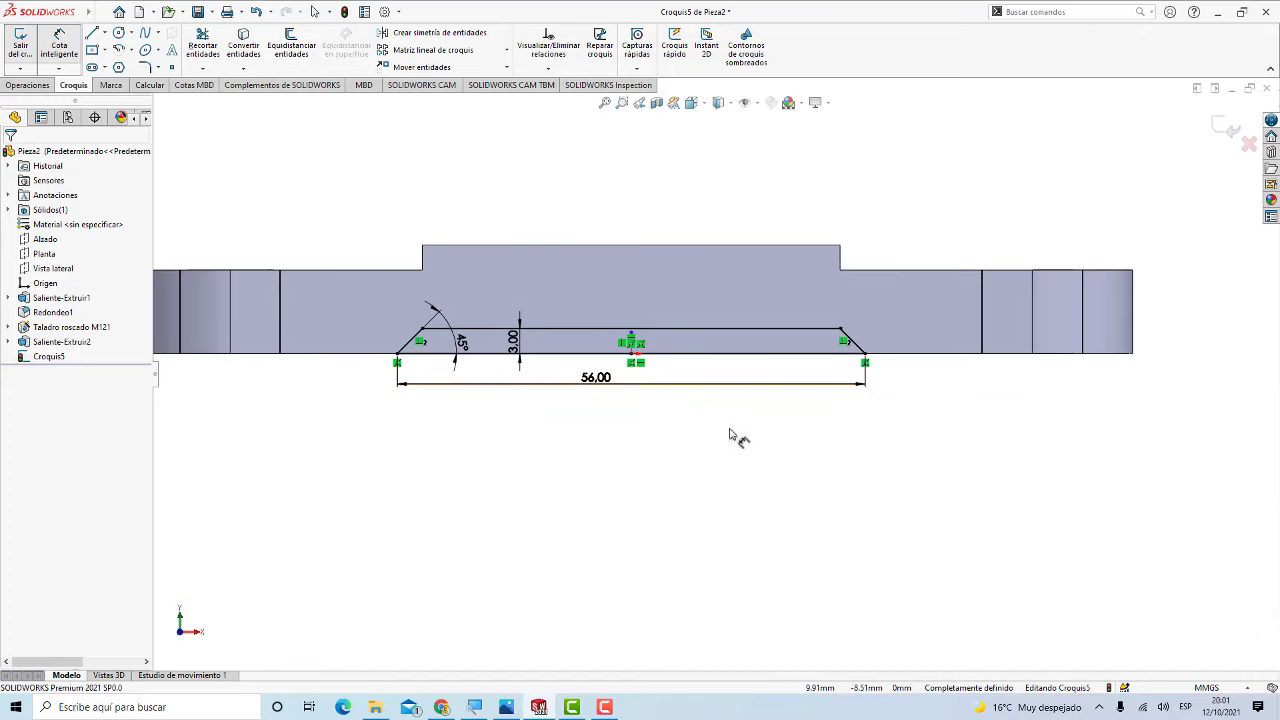
left_click(40, 86)
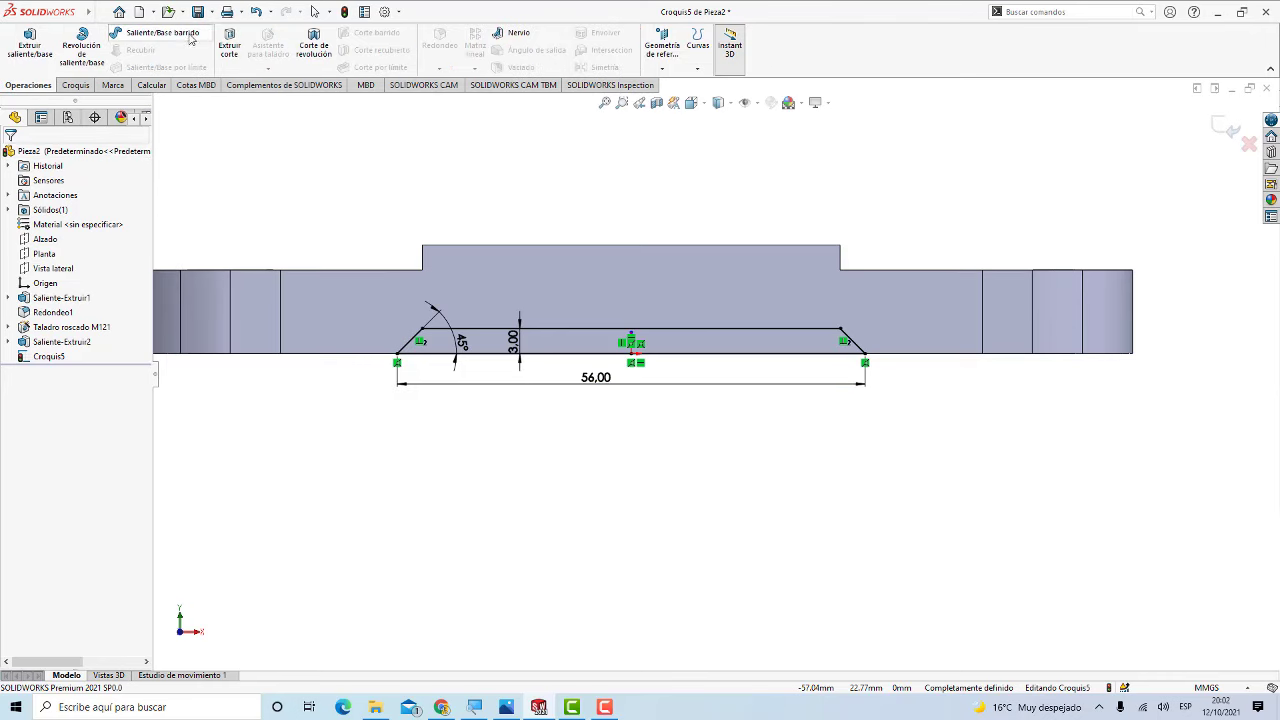
Step: Cut-extrude the notch sketch with the Por todo end condition and accept the cut
left_click(226, 47)
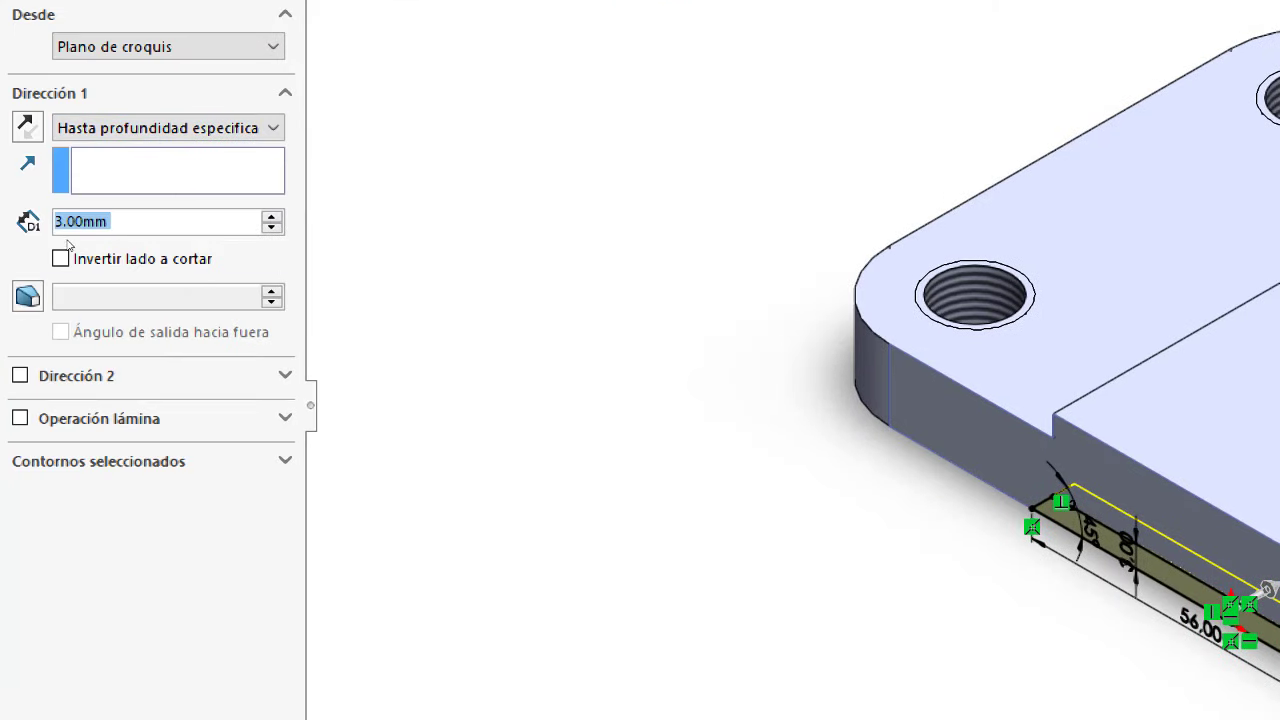
key("shift+Tab")
key("alt+Down")
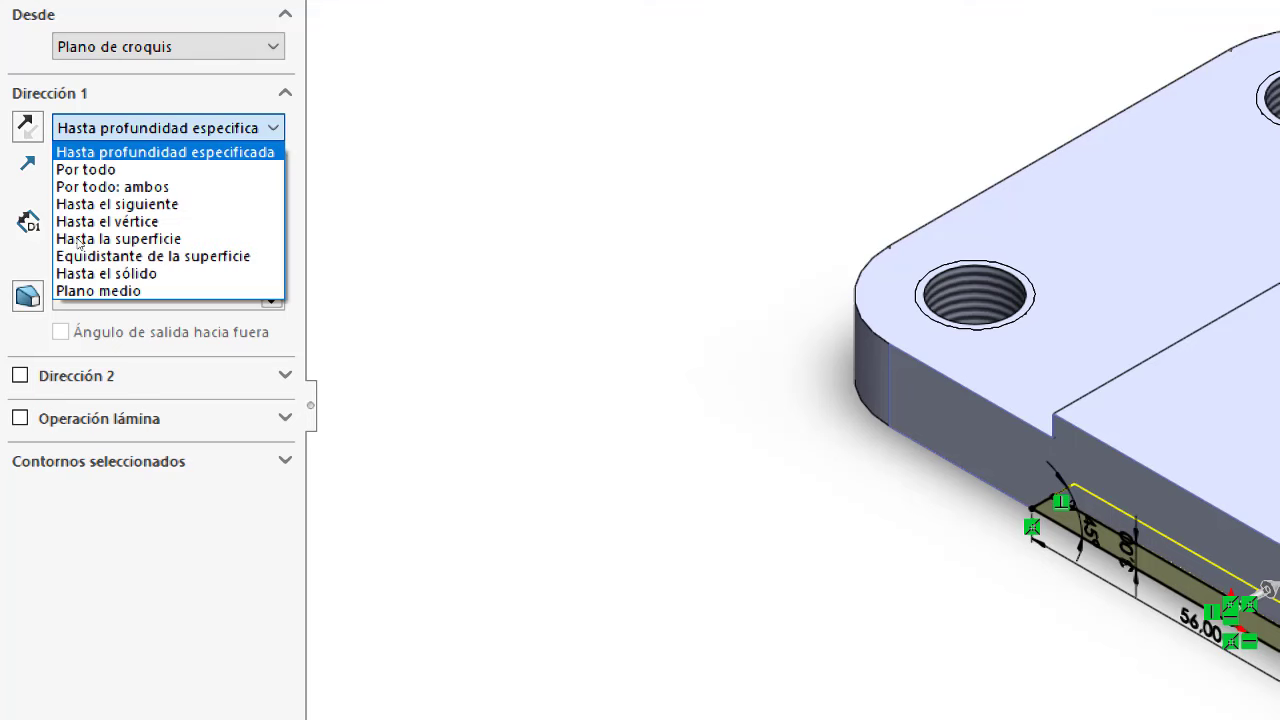
key("Down")
key("Return")
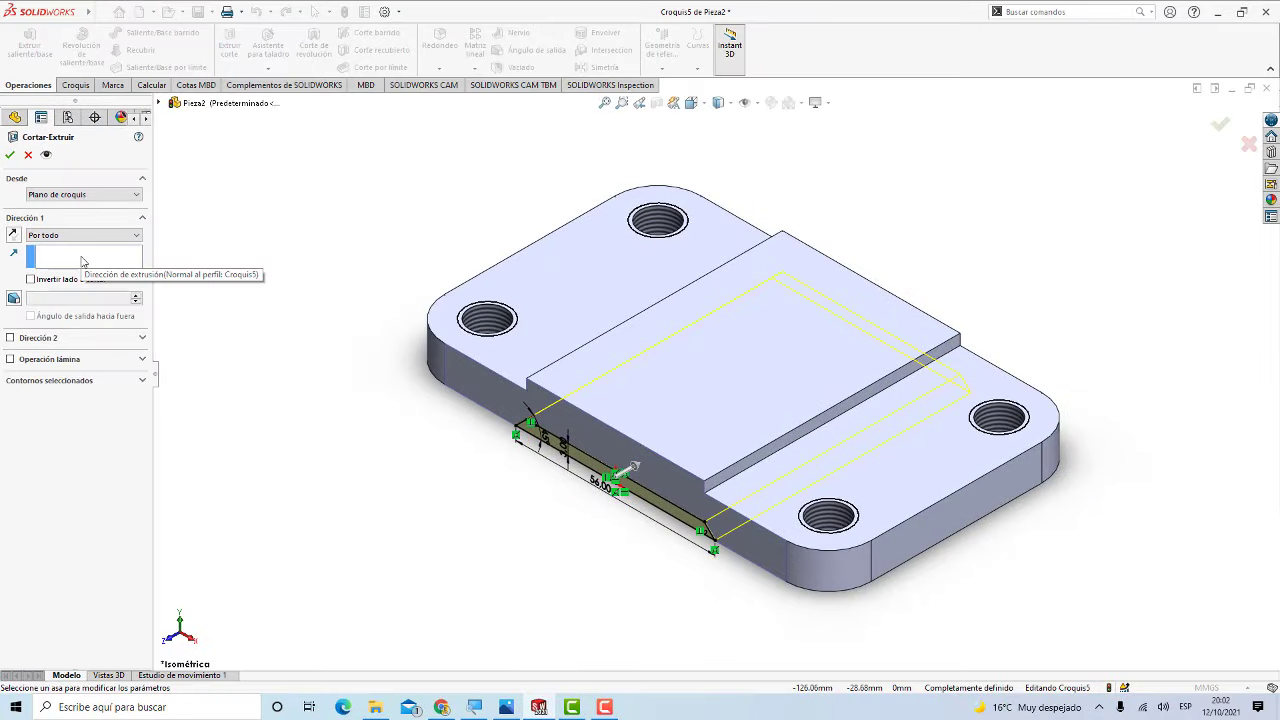
left_click(10, 155)
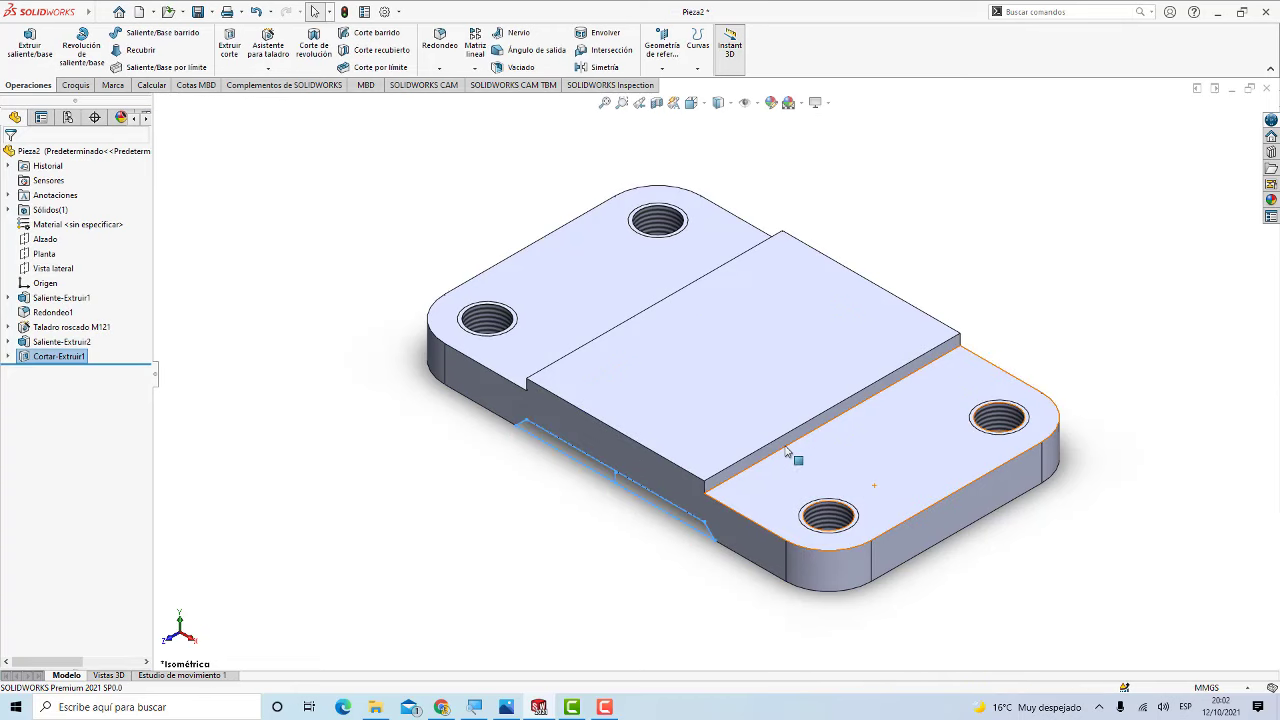
Step: Orbit the part to inspect the notch cut from below
left_click(540, 558)
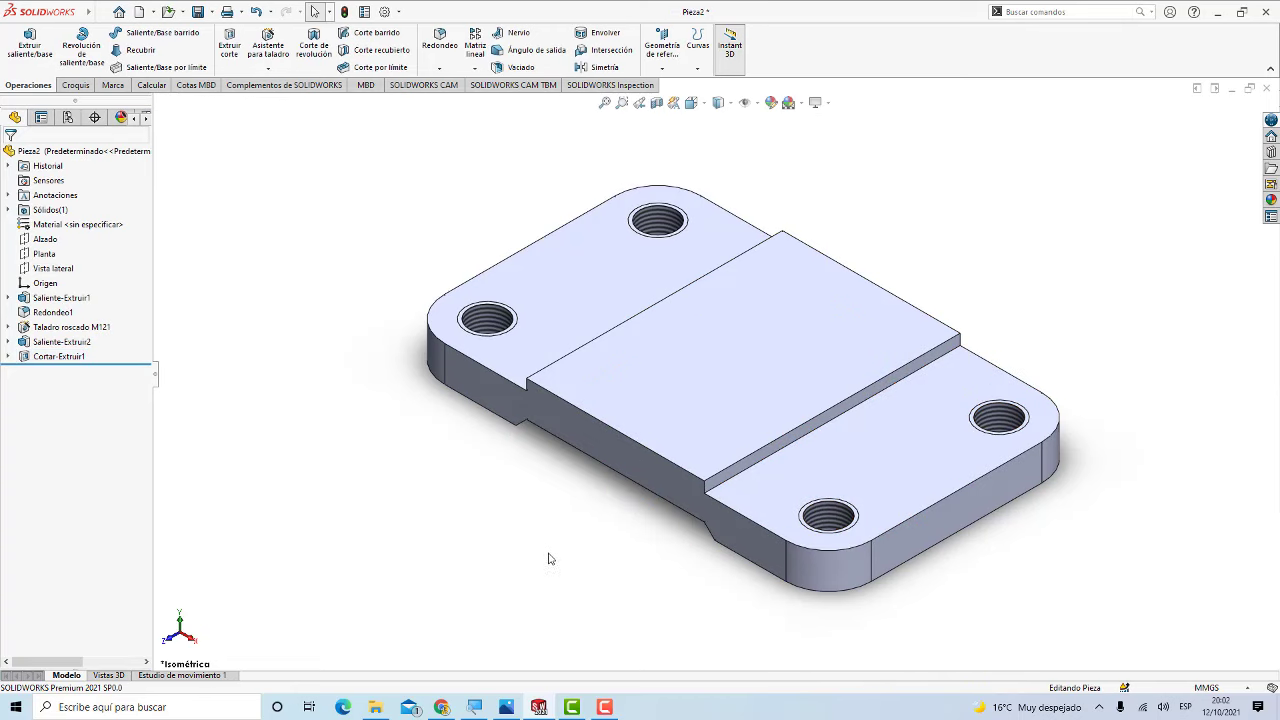
scroll(575, 556, "up", 2)
scroll(575, 557, "down", 4)
mouse_move(723, 562)
middle_mouse_down()
mouse_move(746, 359)
mouse_move(730, 492)
mouse_move(746, 531)
mouse_move(774, 503)
middle_mouse_up()
scroll(777, 501, "down", 3)
scroll(776, 501, "up", 1)
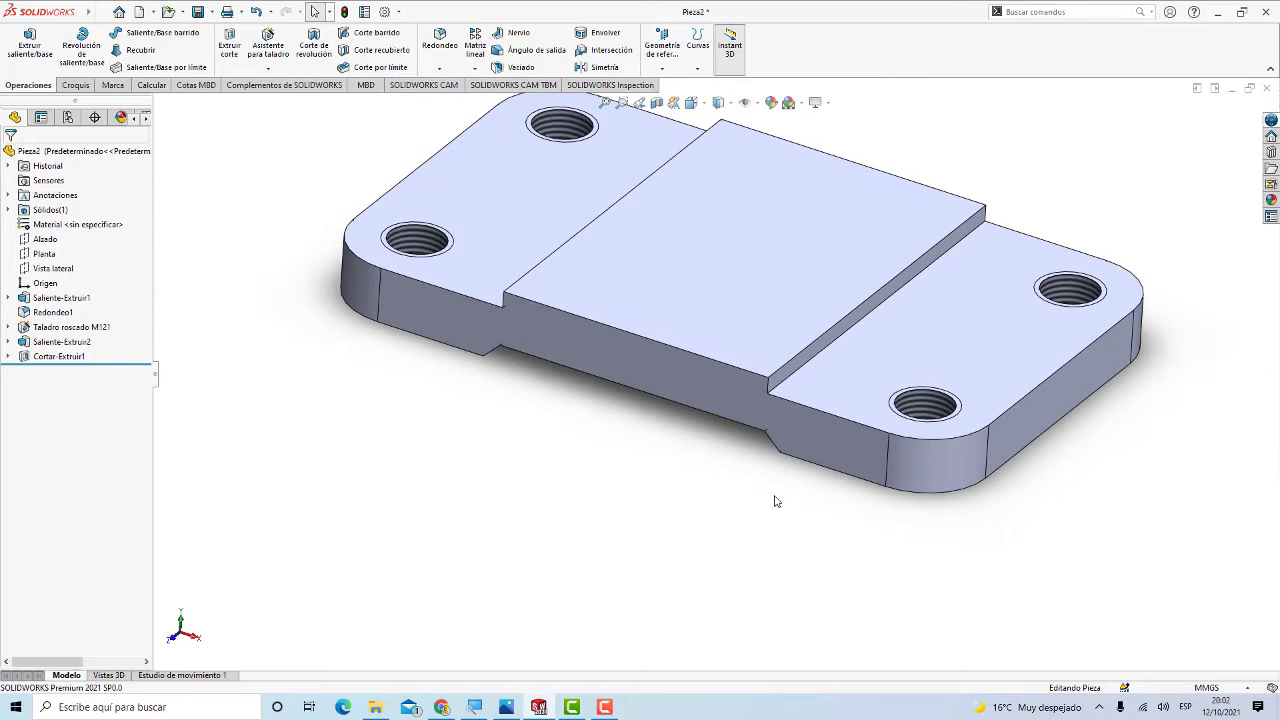
scroll(776, 501, "up", 1)
scroll(783, 437, "up", 1)
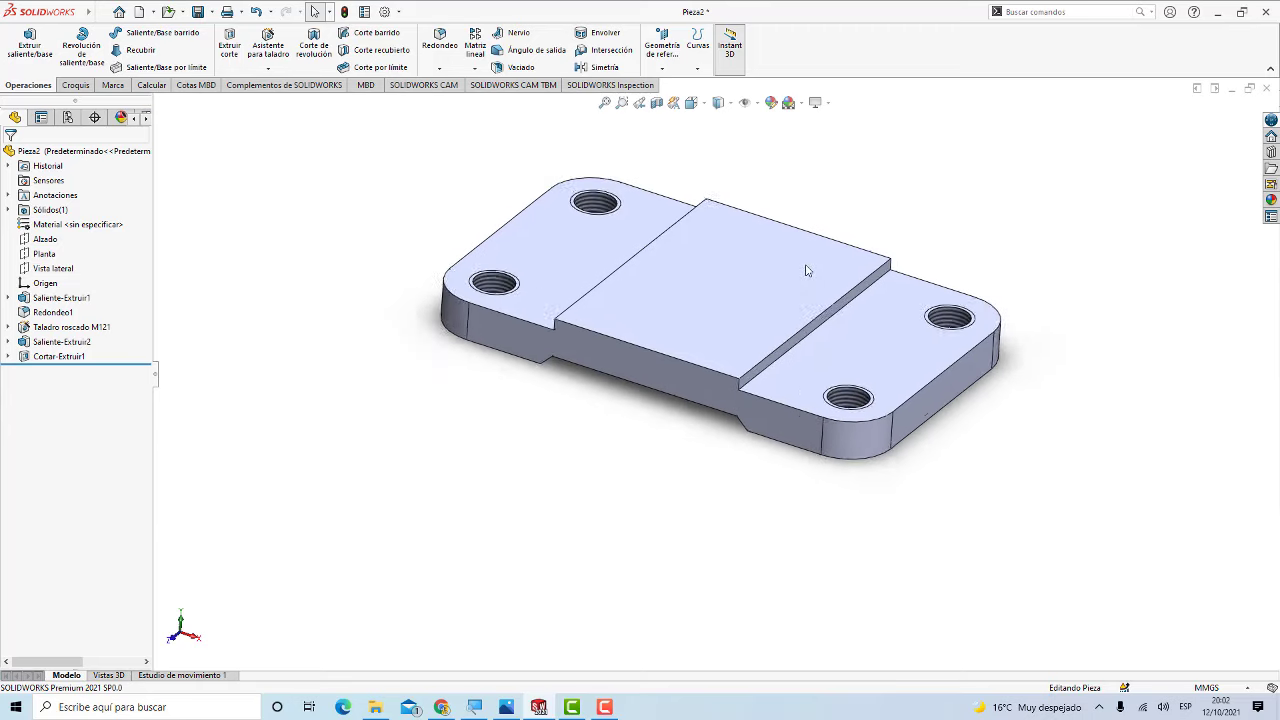
scroll(809, 271, "up", 1)
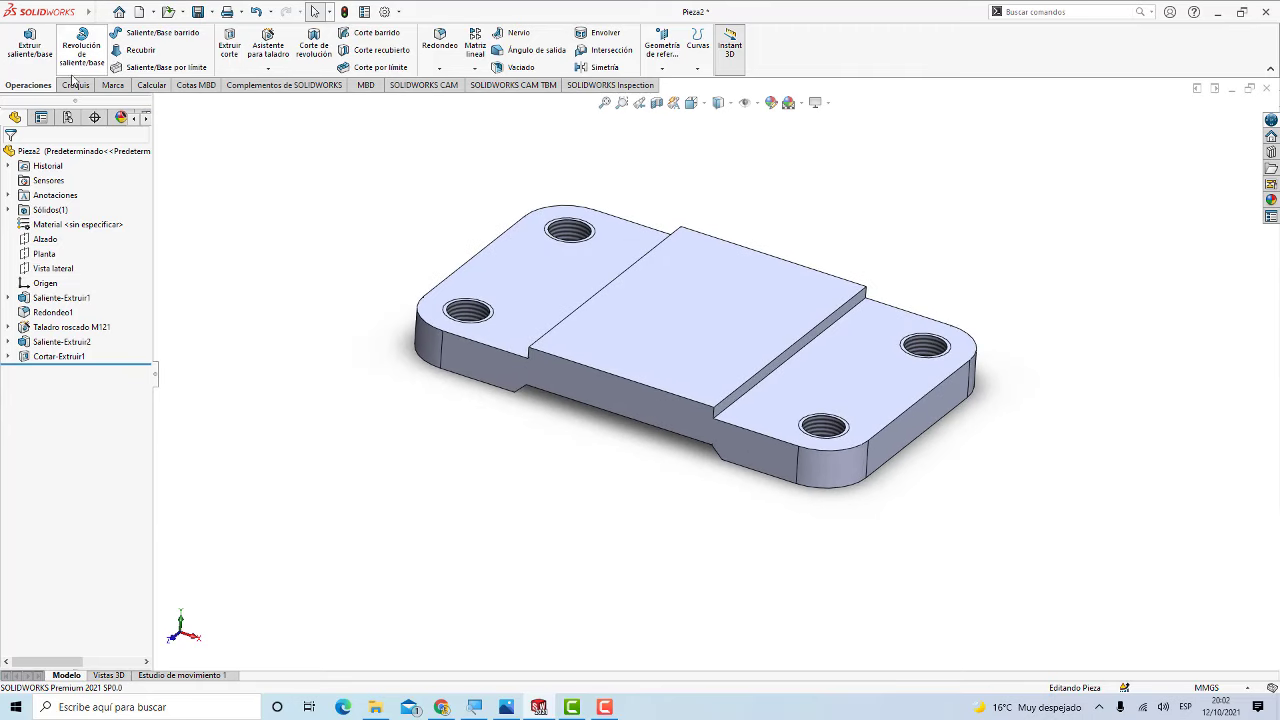
Step: Save the part as Base in the desktop's Soporte de Rodillo de cinta folder
left_click(104, 14)
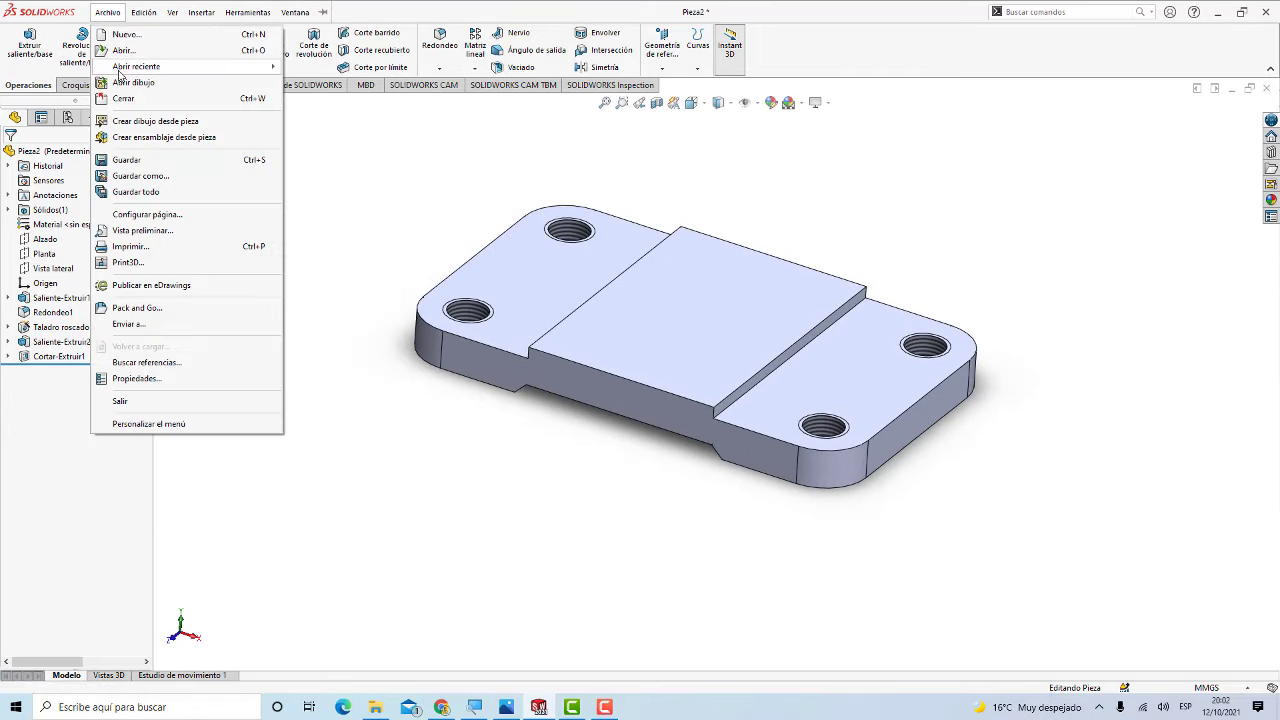
left_click(138, 175)
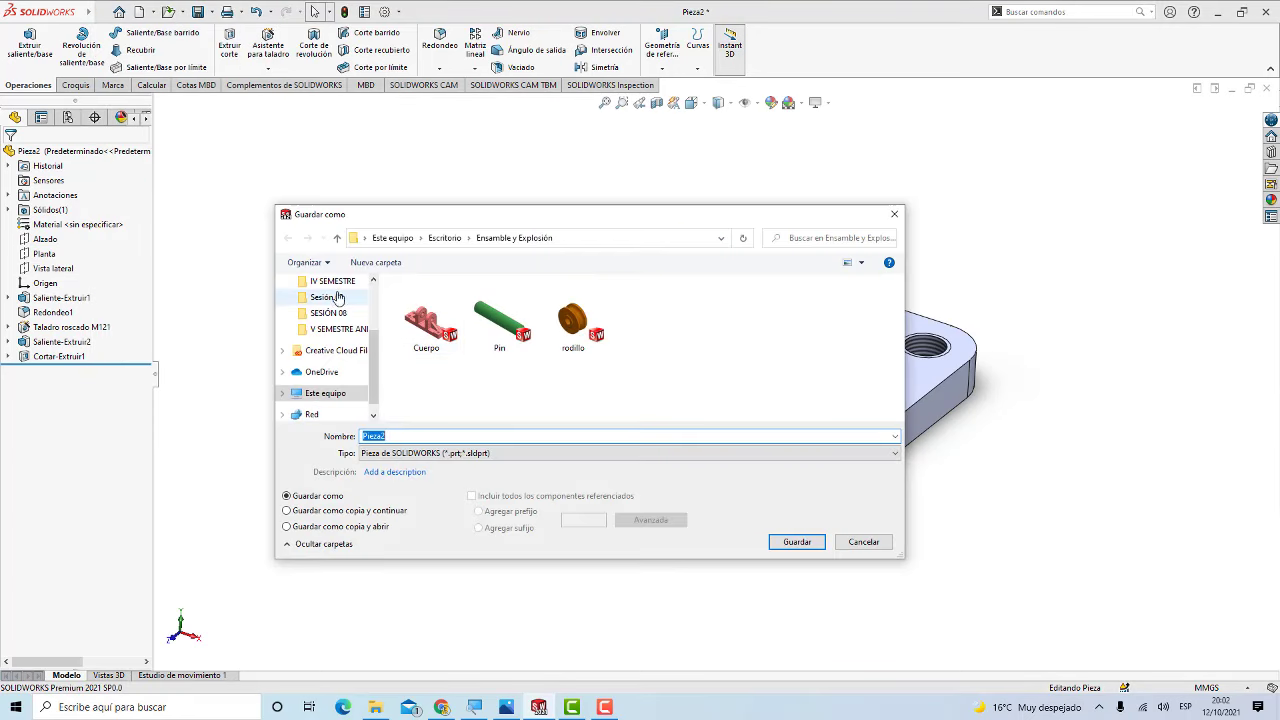
scroll(340, 316, "up", 1)
scroll(340, 316, "up", 1)
left_click(336, 307)
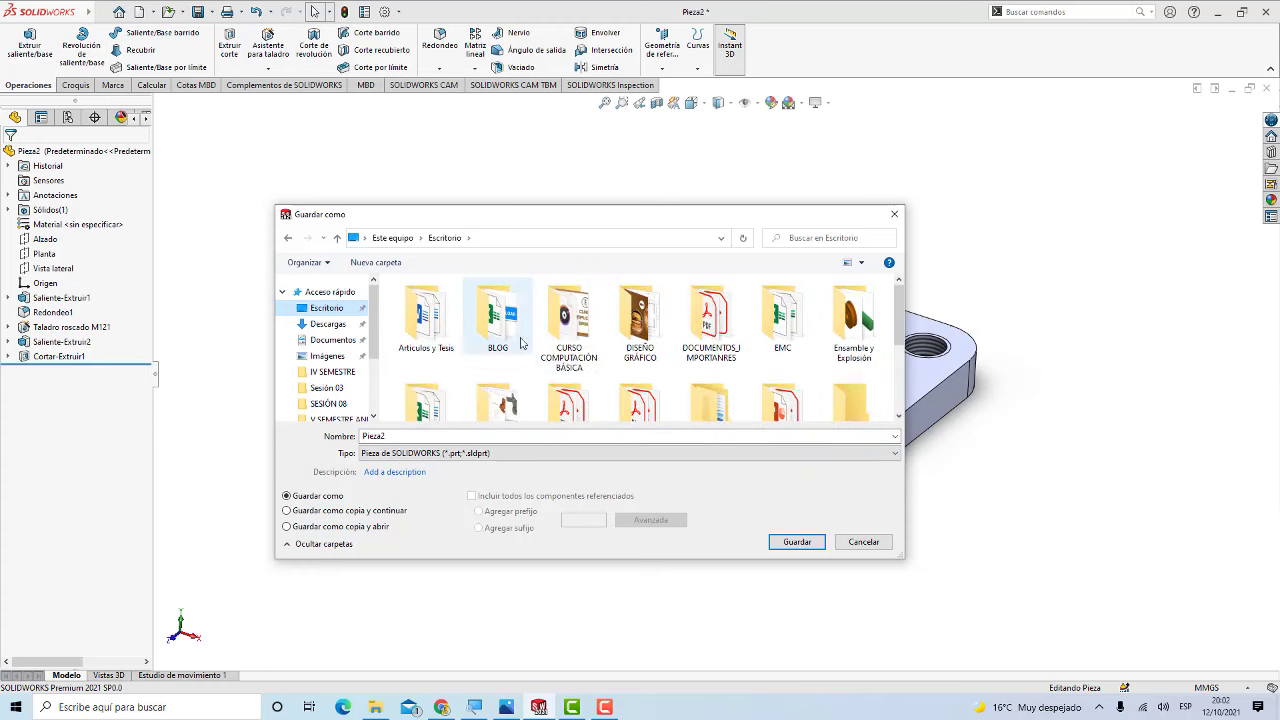
scroll(593, 355, "down", 1)
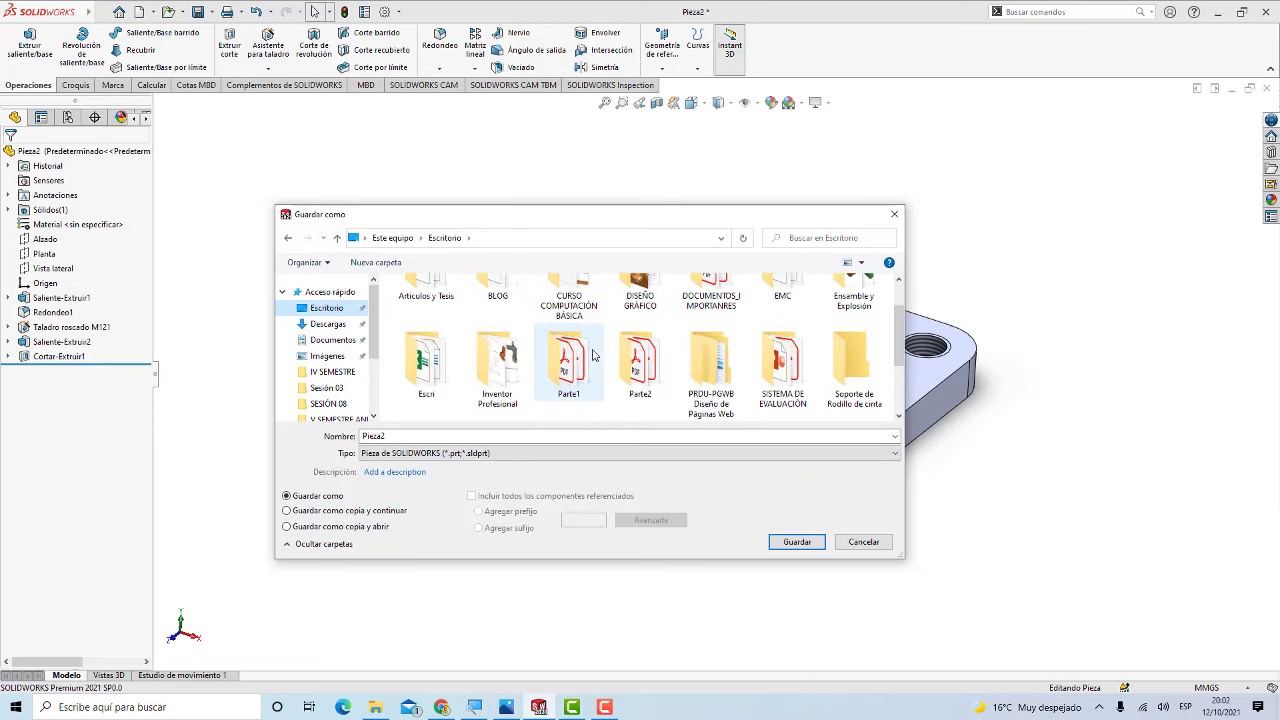
double_click(866, 378)
double_click(412, 434)
type("Base")
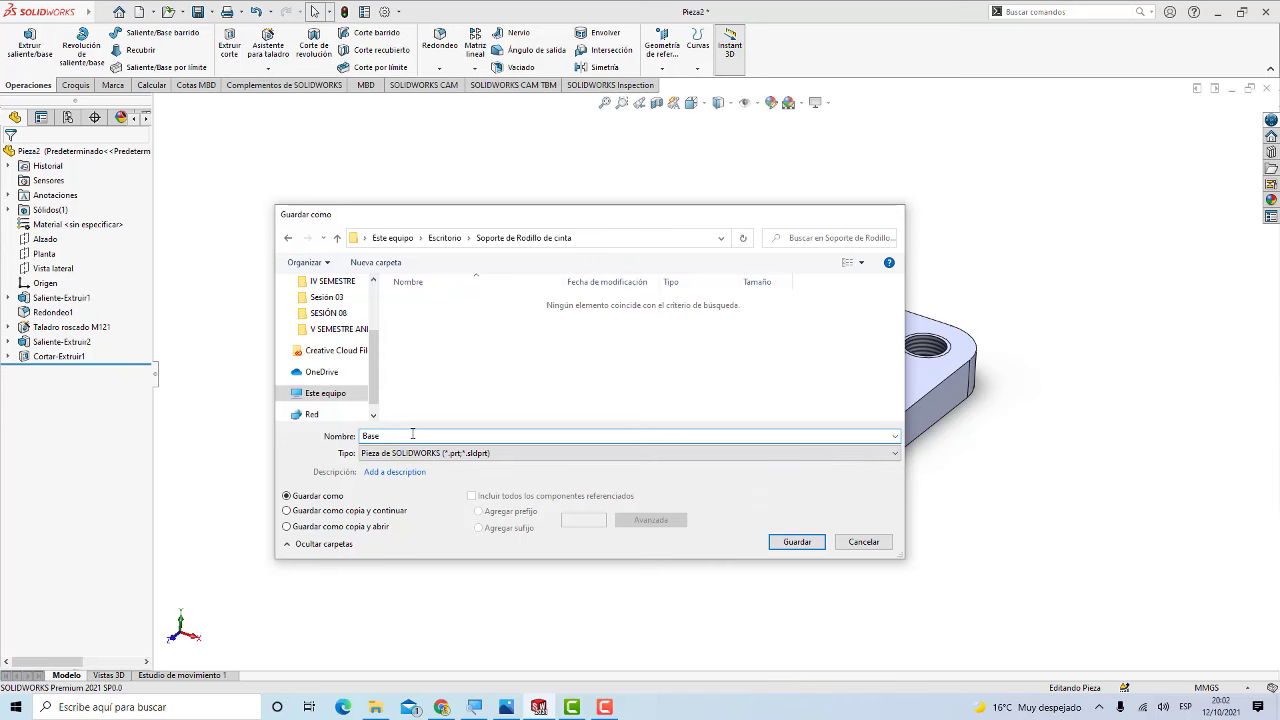
key("Return")
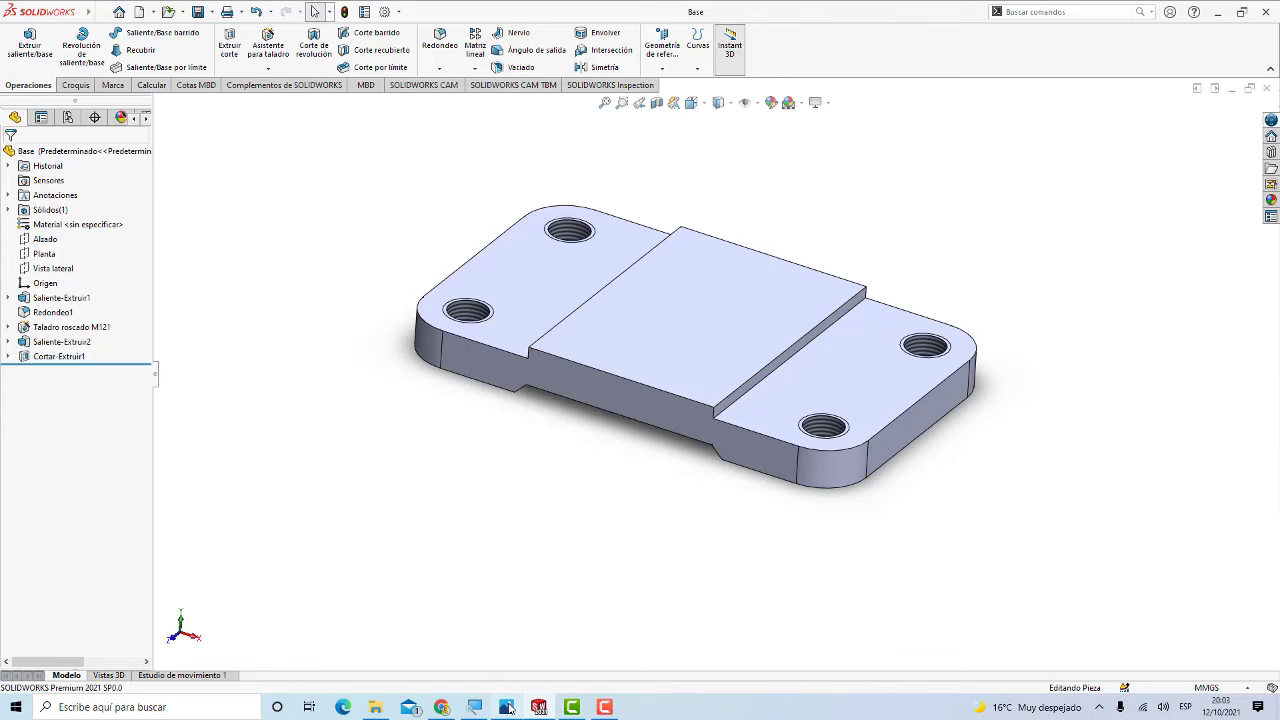
left_click(507, 707)
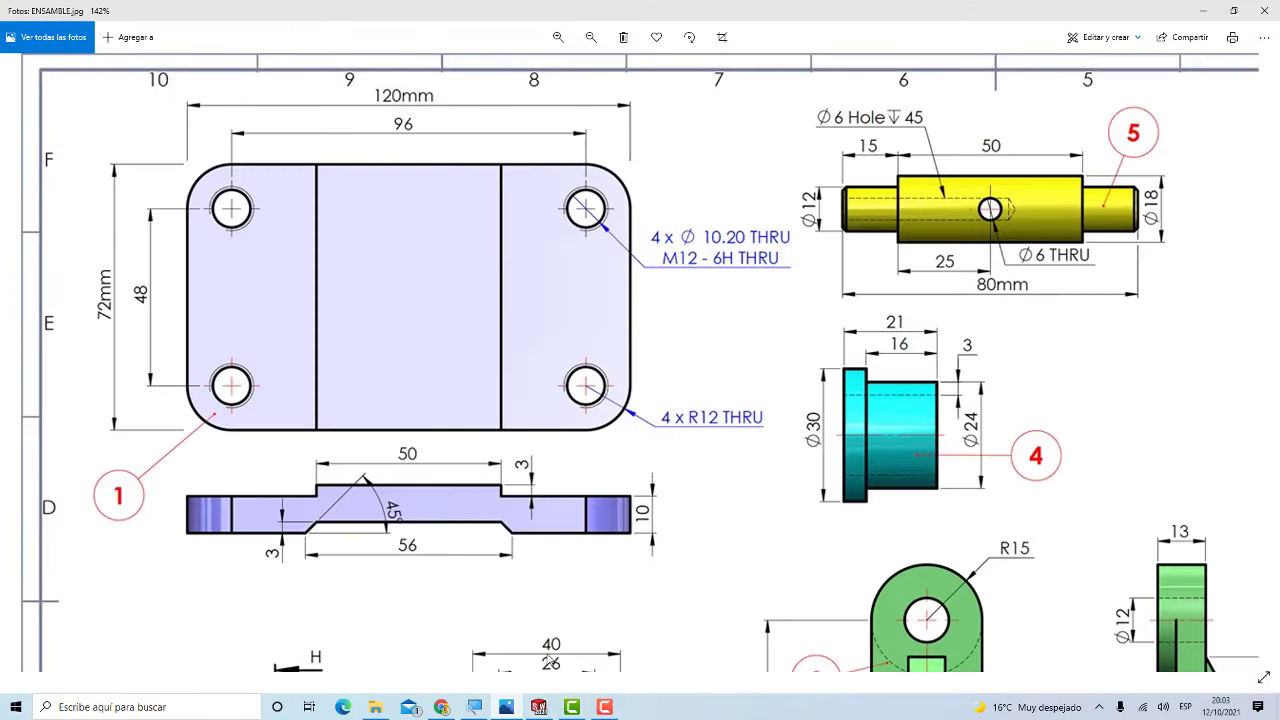
Step: Give the Base part a purple (173,55,255) appearance
left_click(539, 707)
left_click(745, 352)
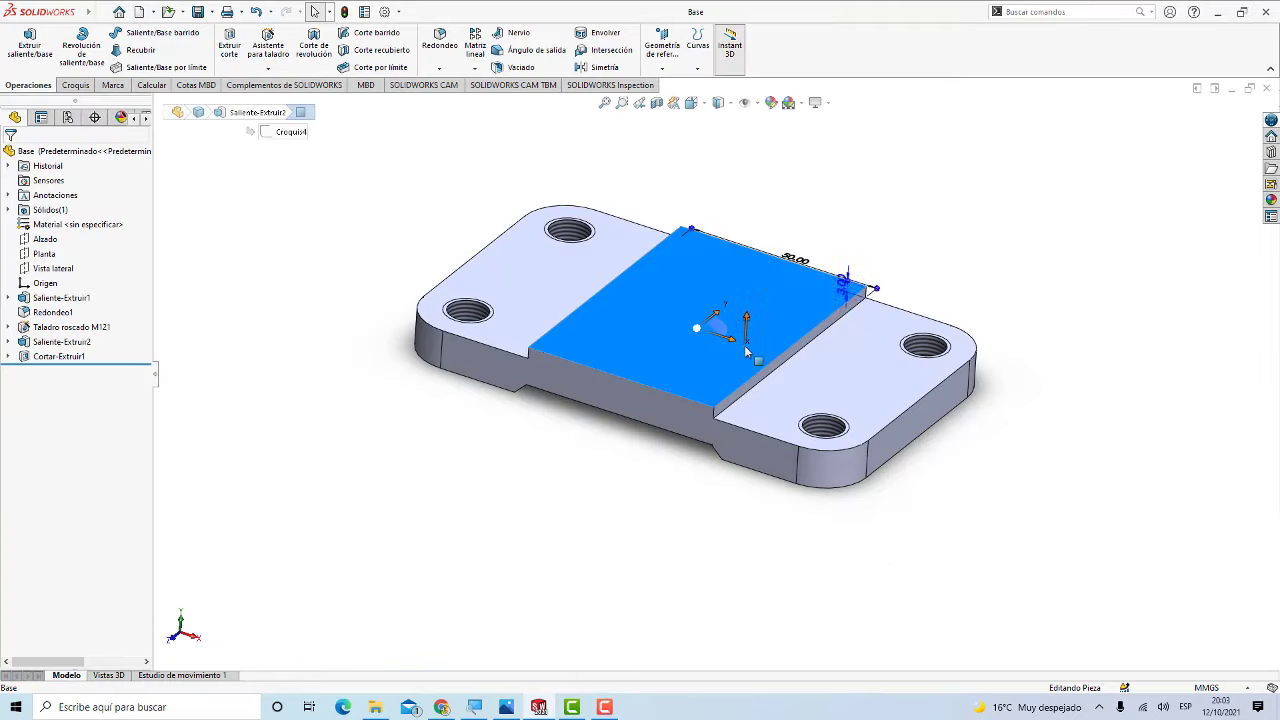
left_click(1145, 329)
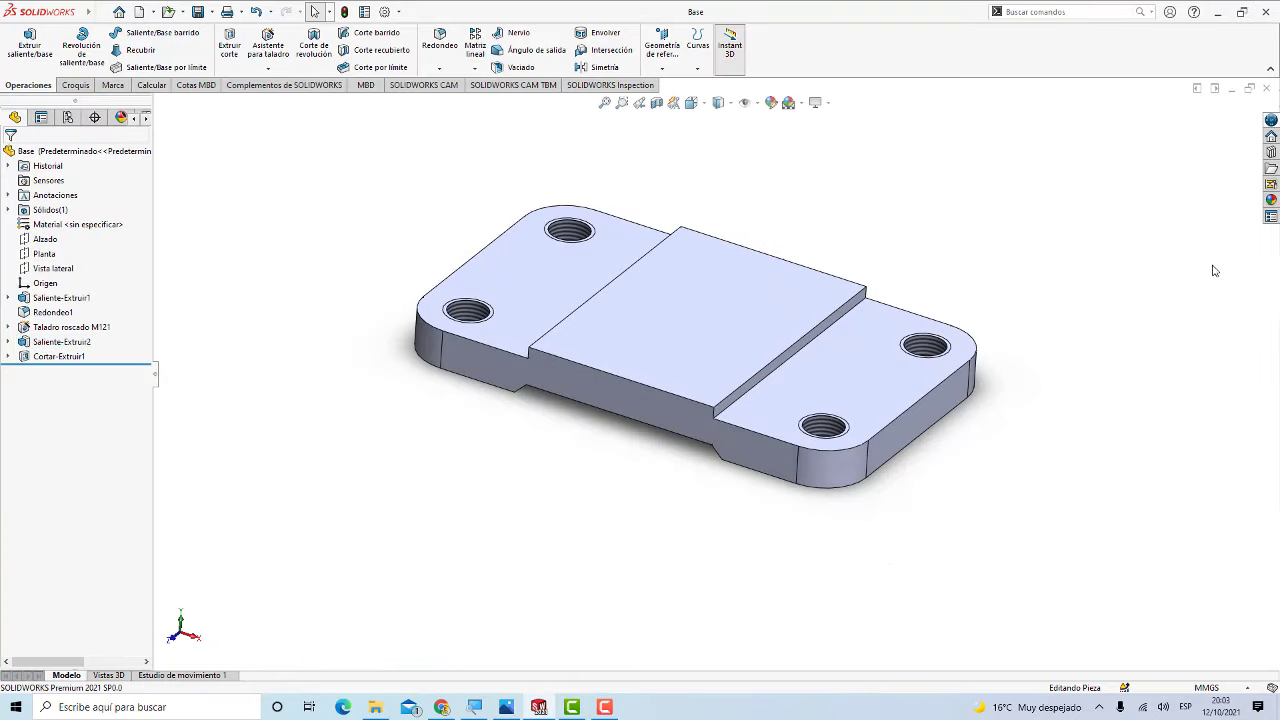
left_click(1271, 200)
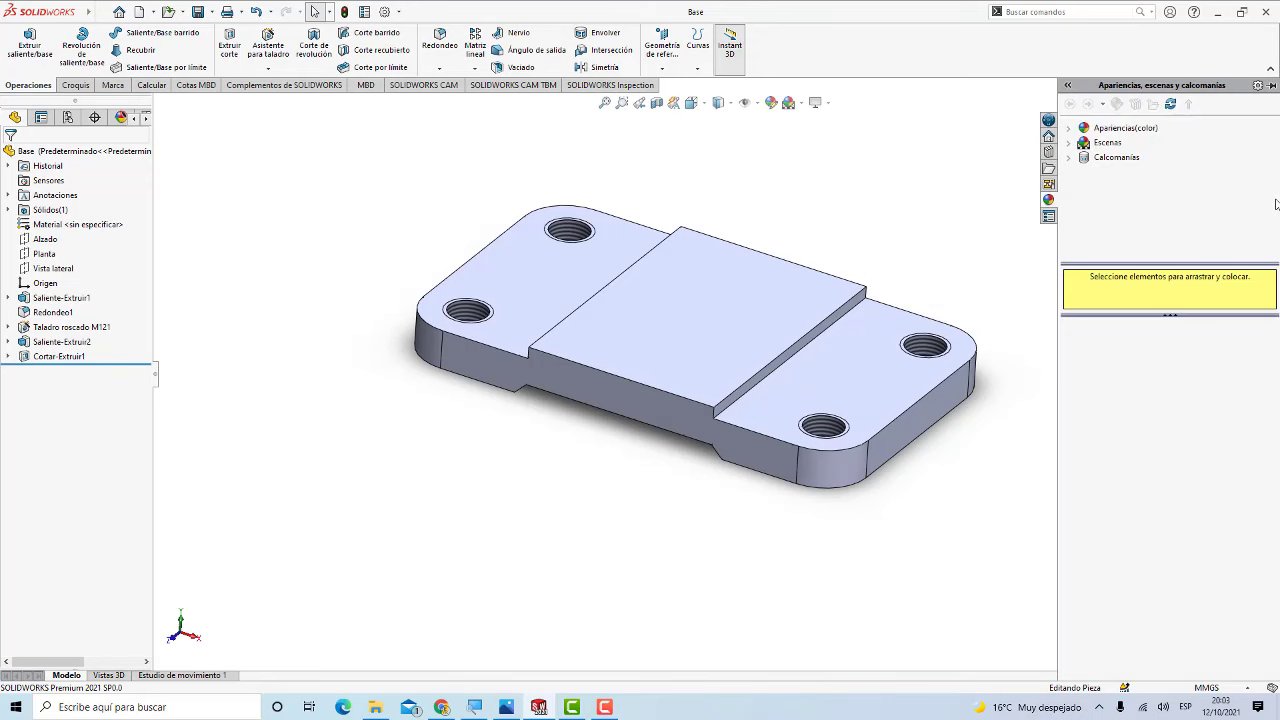
left_click(1070, 129)
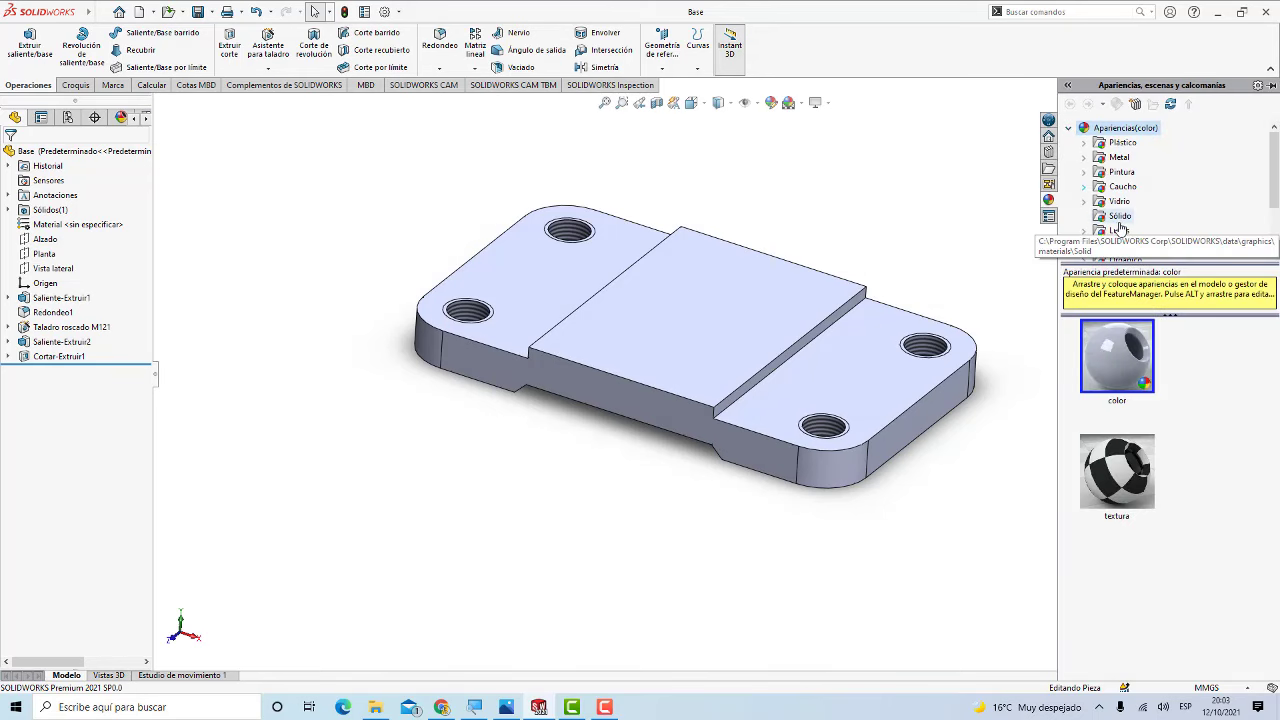
left_click(1124, 217)
scroll(1136, 476, "down", 5)
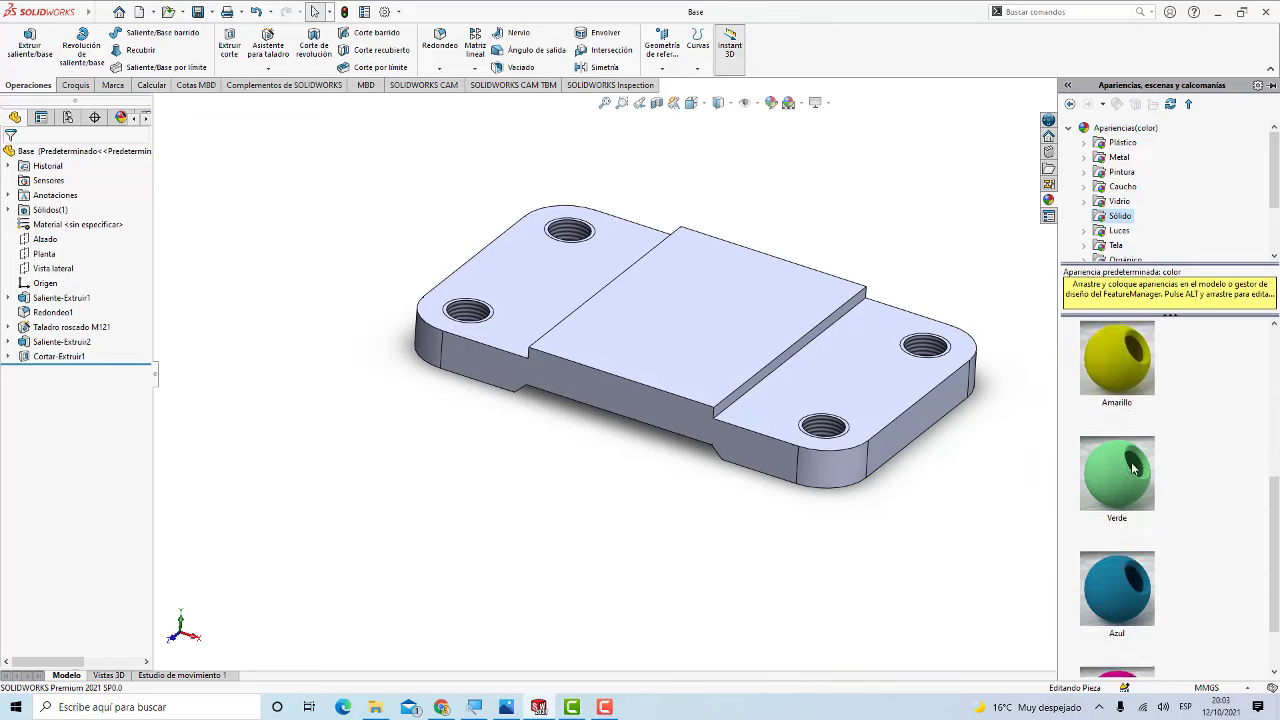
scroll(1136, 478, "up", 1)
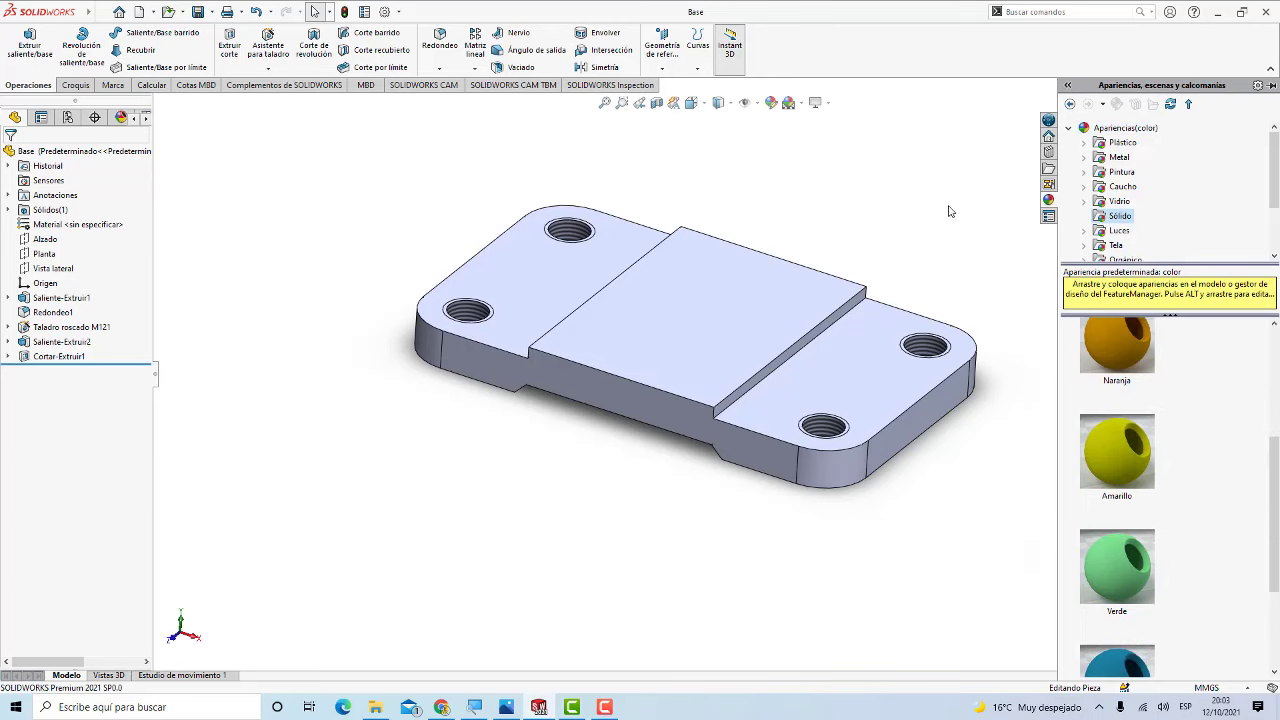
left_click(773, 106)
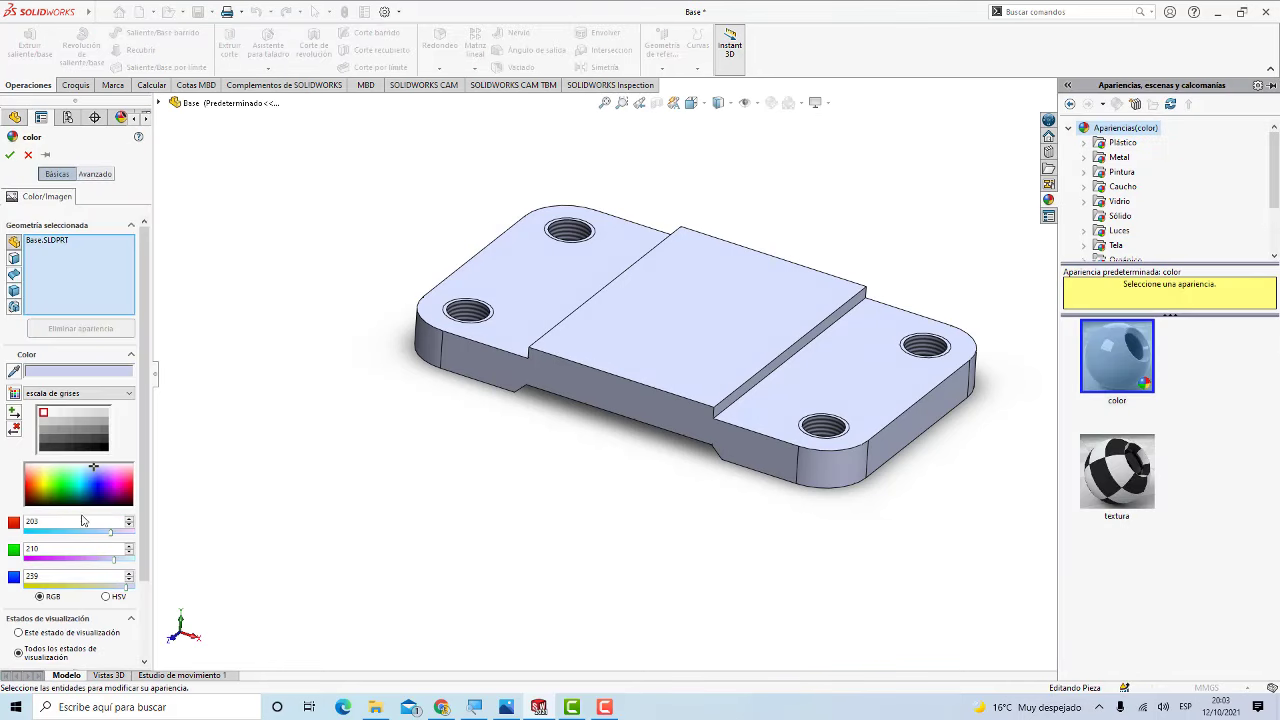
left_click(110, 484)
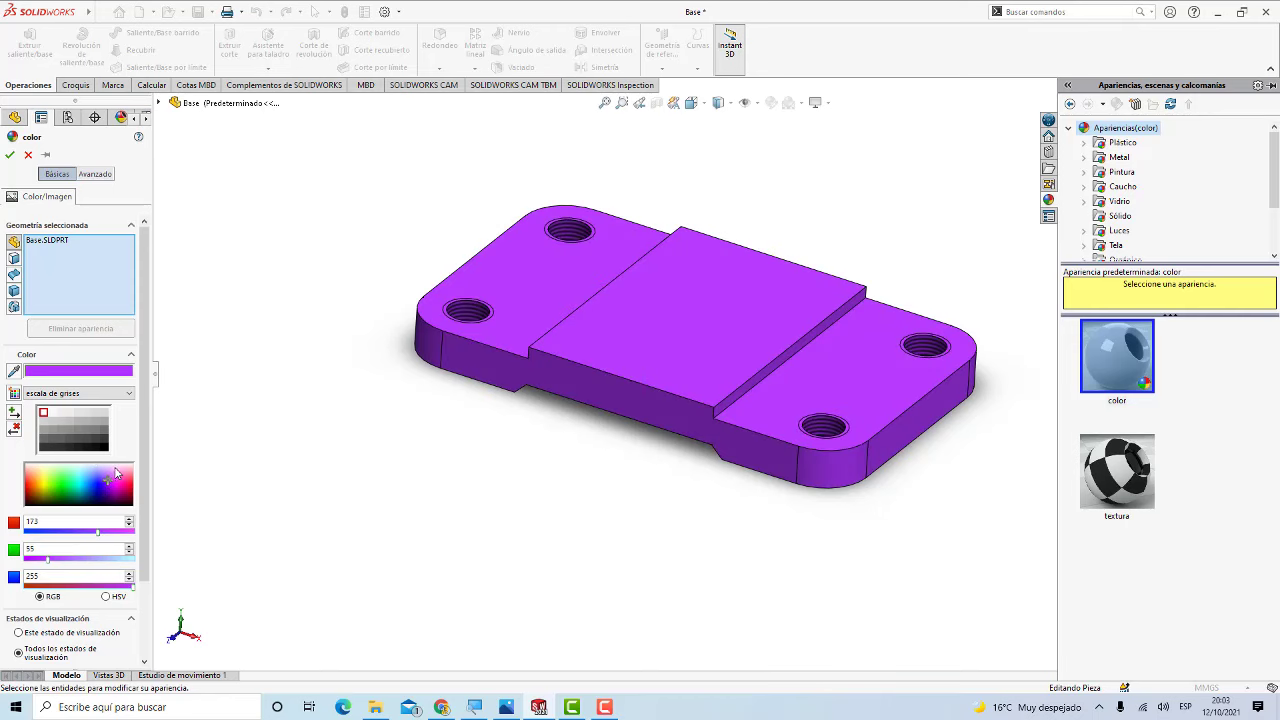
left_click(11, 157)
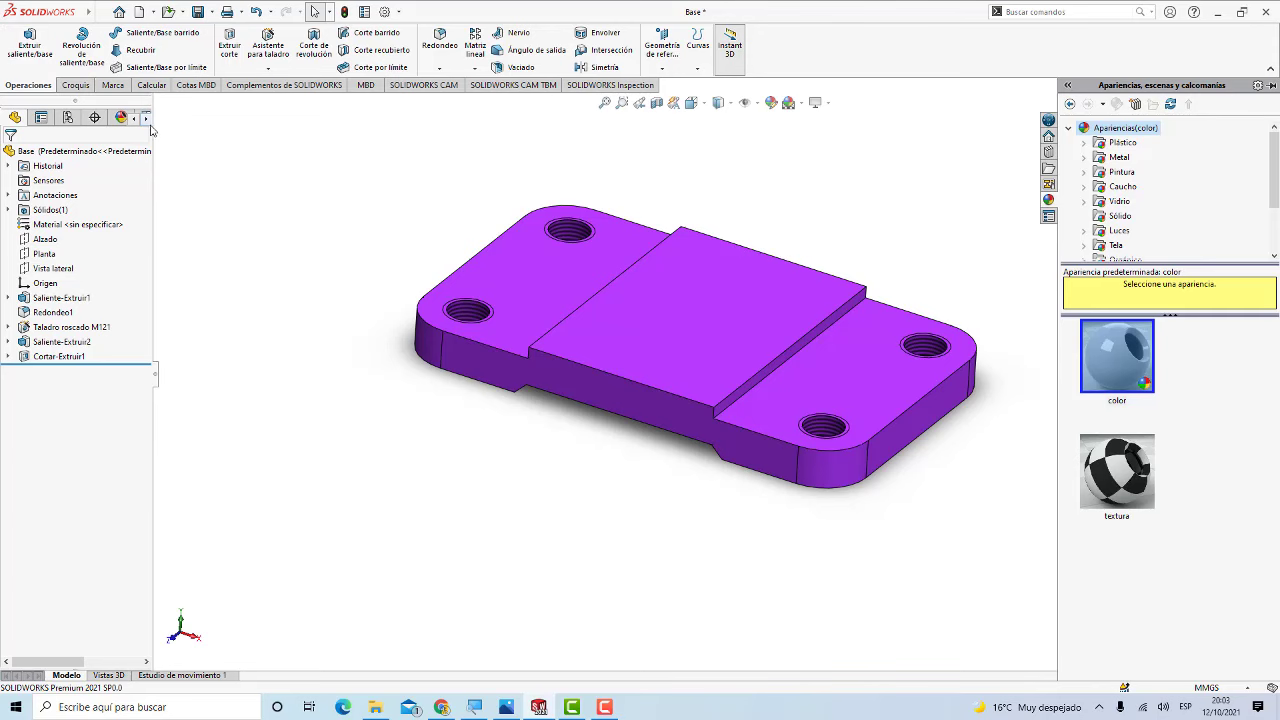
Step: Close the part with Guardar todo, saving all changes
mouse_move(38, 12)
left_click(102, 13)
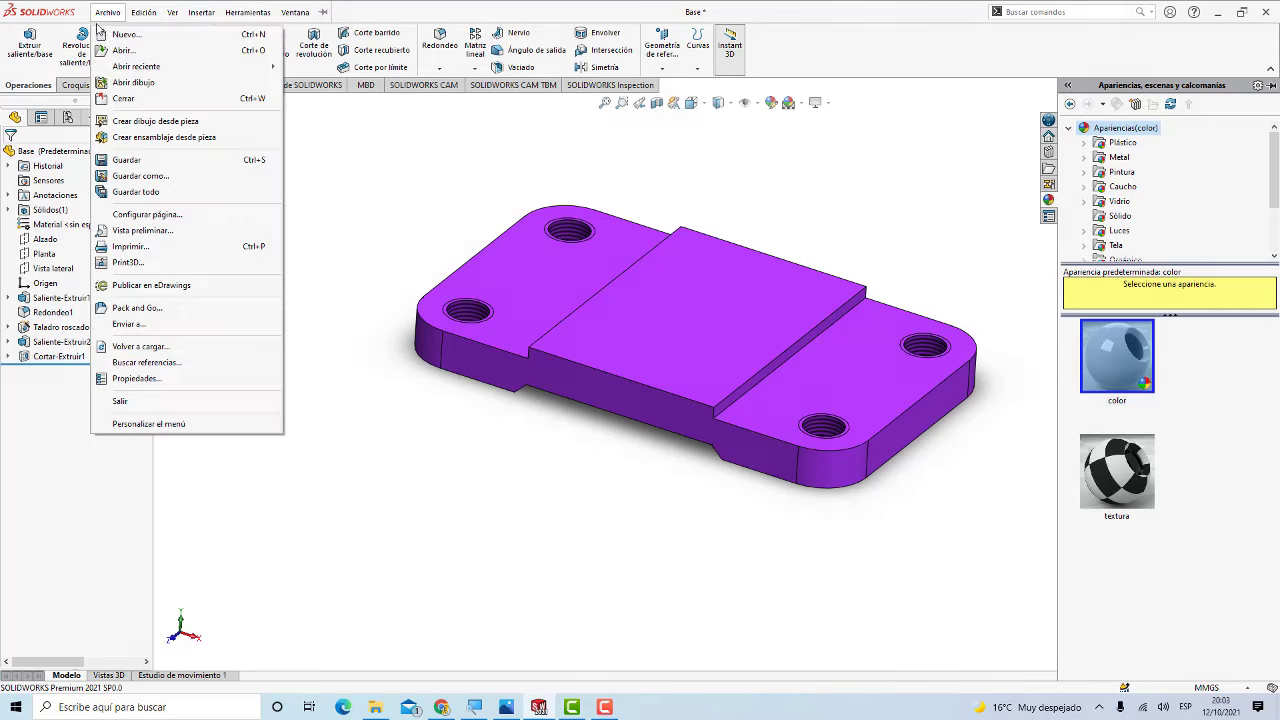
left_click(121, 99)
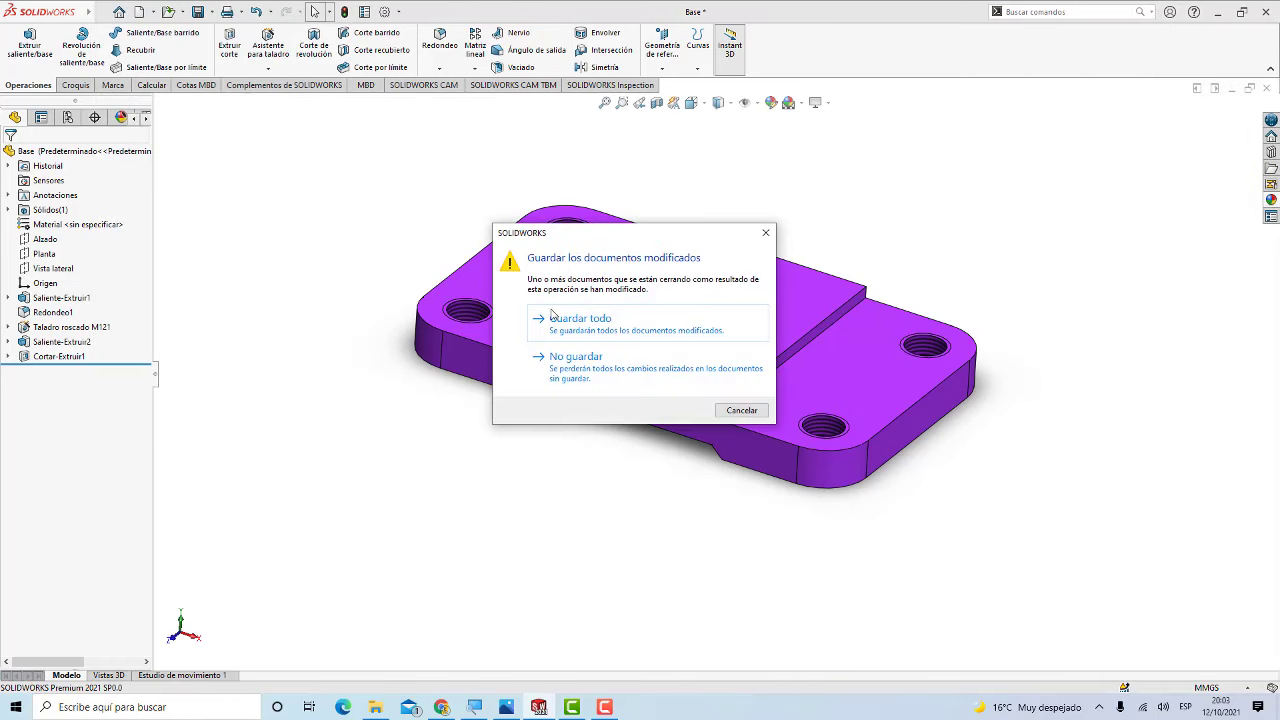
left_click(552, 317)
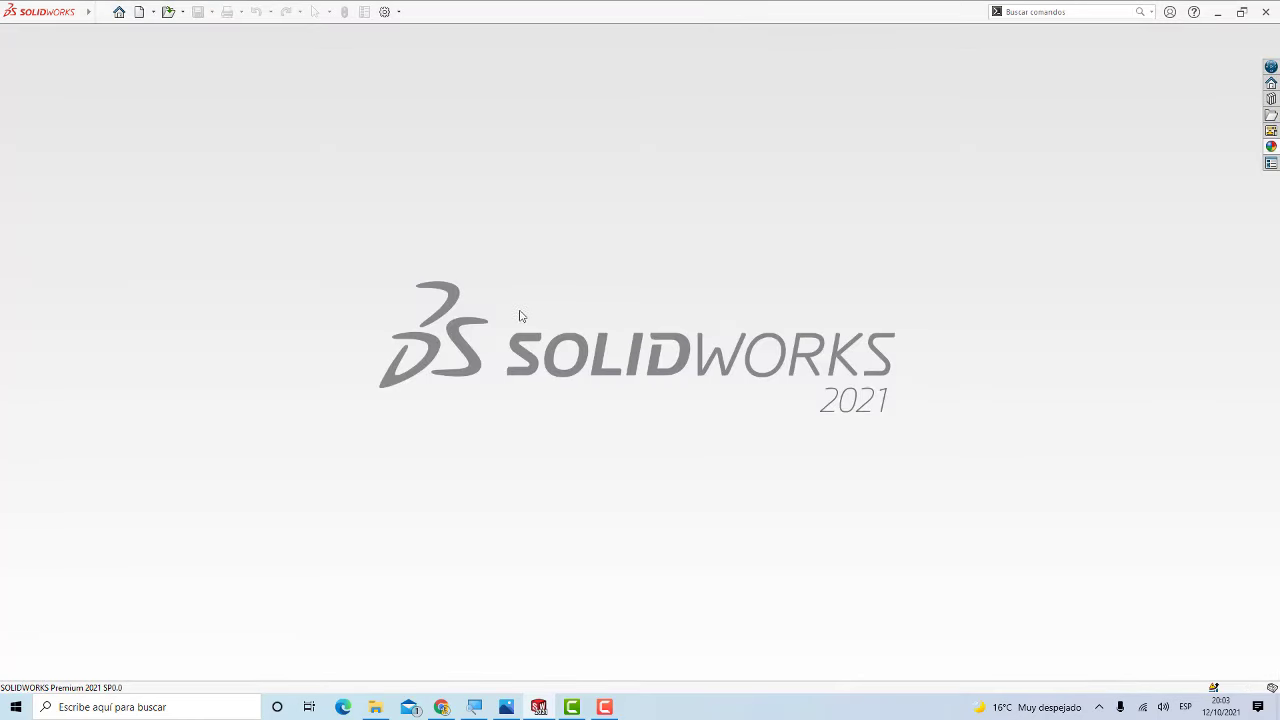
left_click(506, 707)
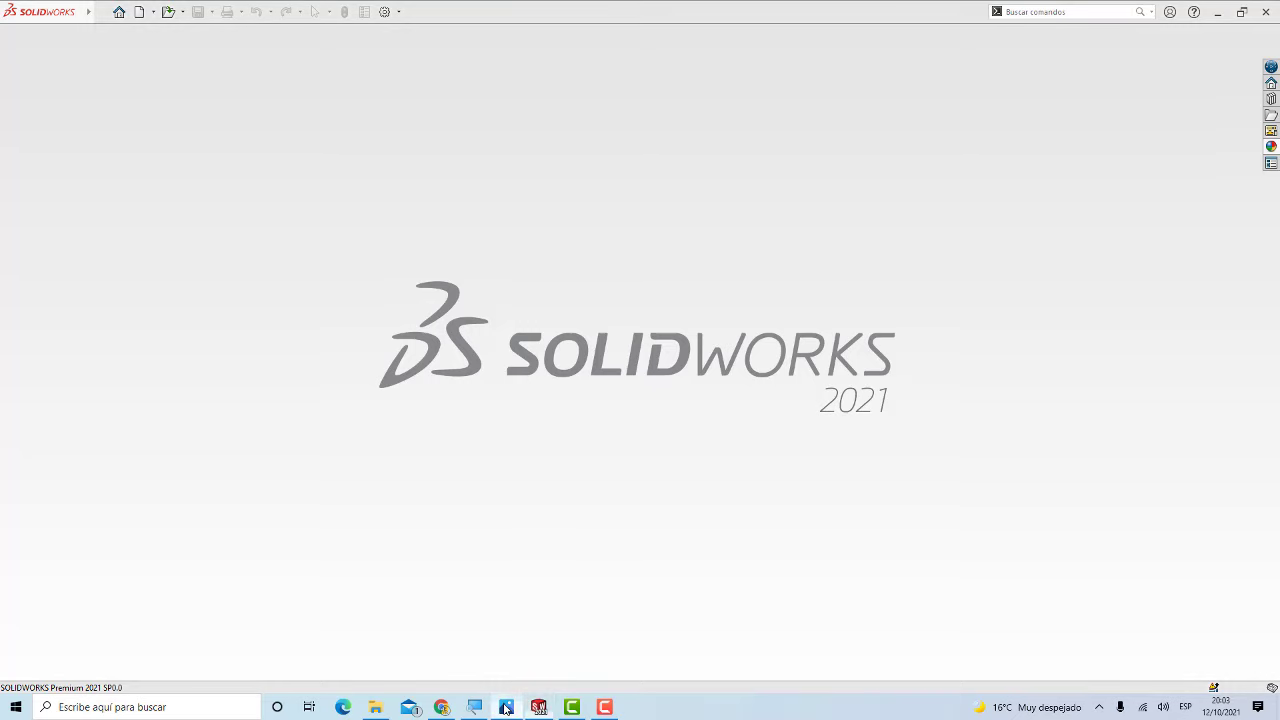
Step: Zoom and pan ENSAMBLE.jpg to item 2's 72 × 50 mm bracket dimensions, then return to SOLIDWORKS
scroll(545, 435, "down", 5)
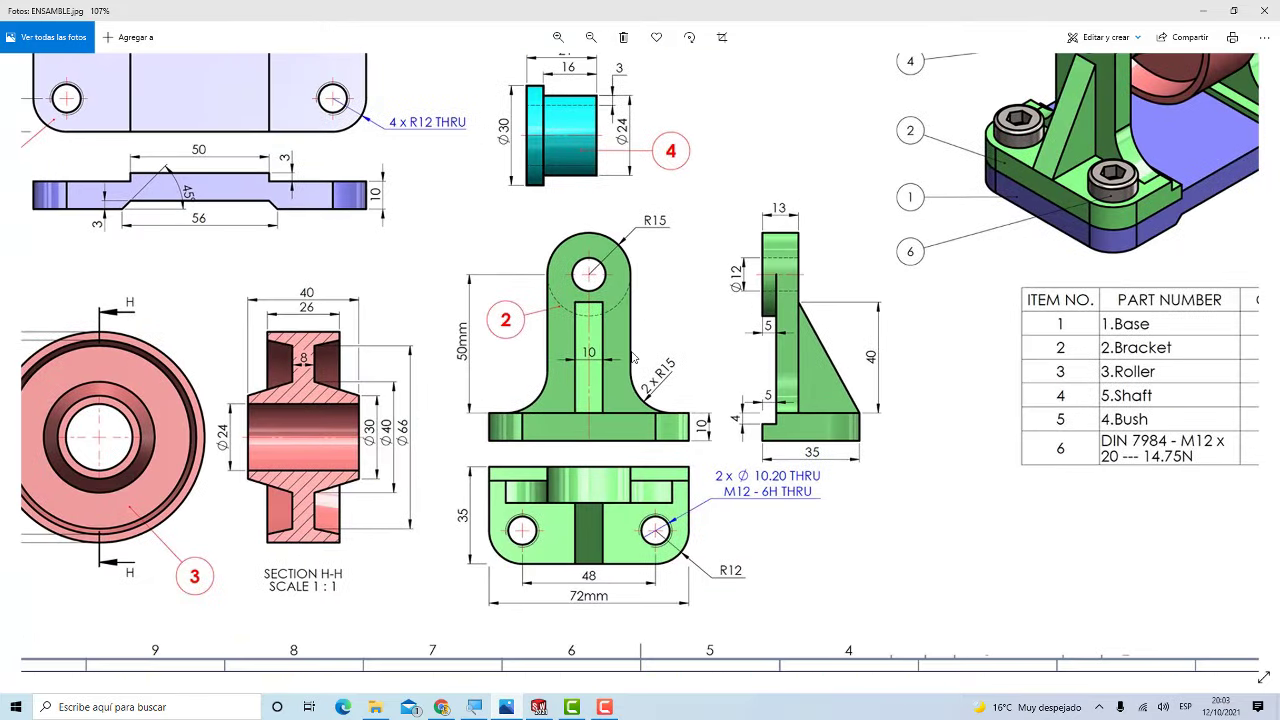
scroll(621, 428, "up", 5)
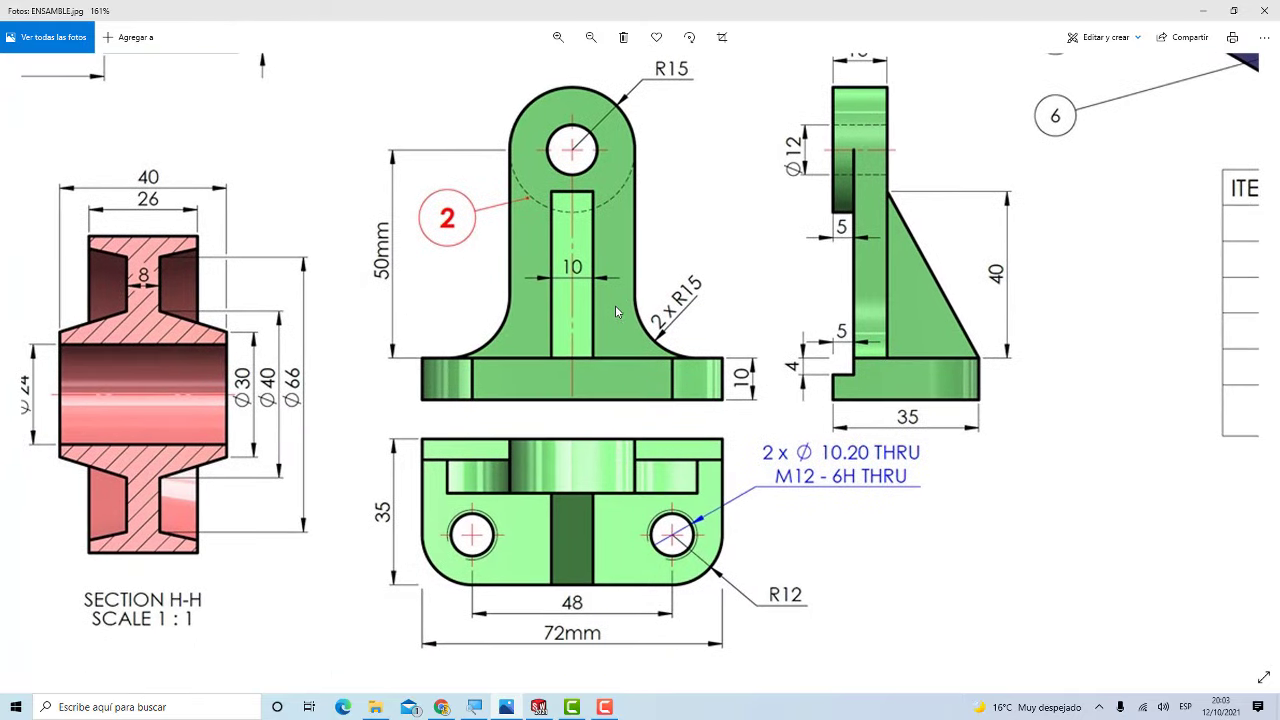
mouse_move(616, 311)
left_mouse_down()
mouse_move(603, 301)
mouse_move(588, 325)
left_mouse_up()
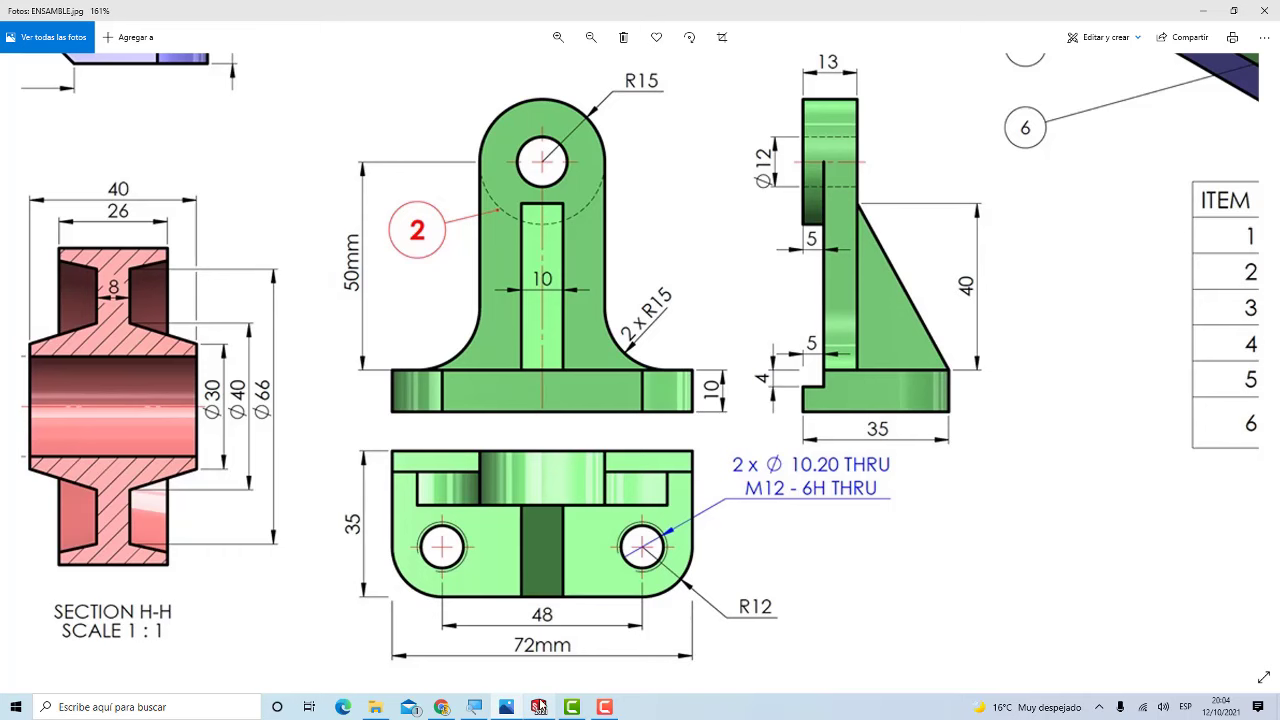
left_click(538, 707)
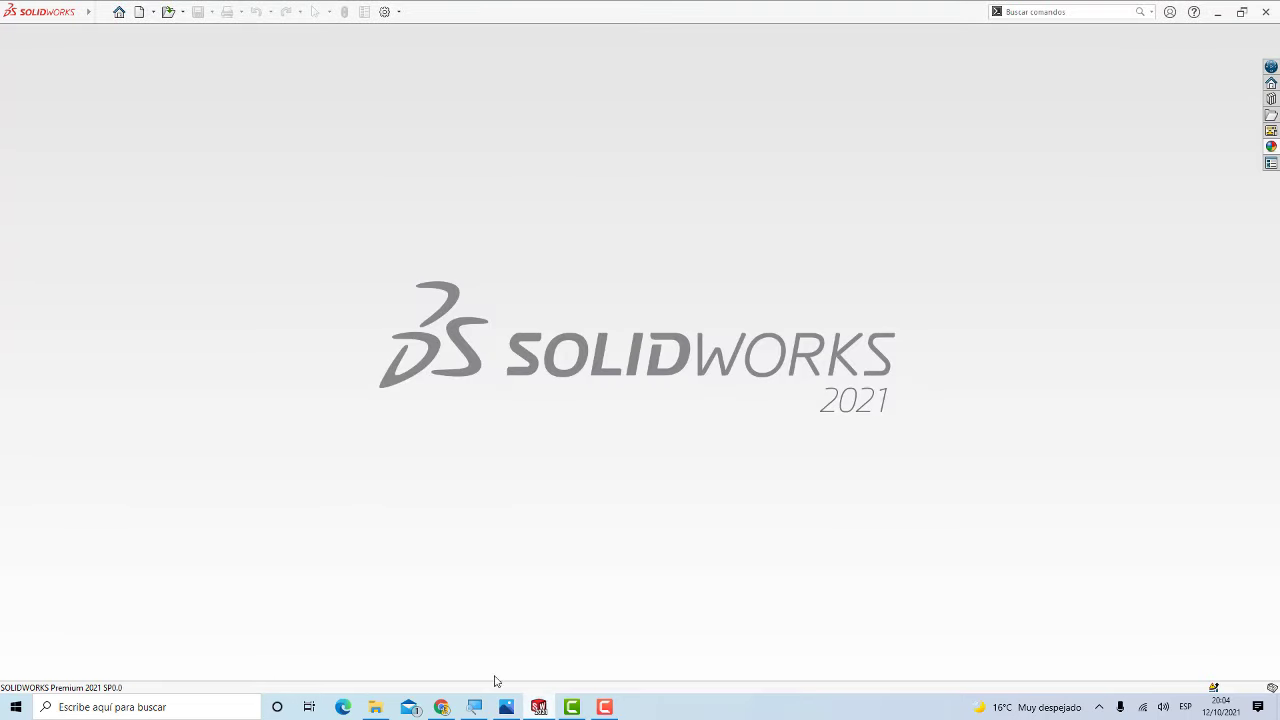
Step: Create a new blank part document, Pieza3, after reviewing ENSAMBLE.jpg in Photos
left_click(140, 12)
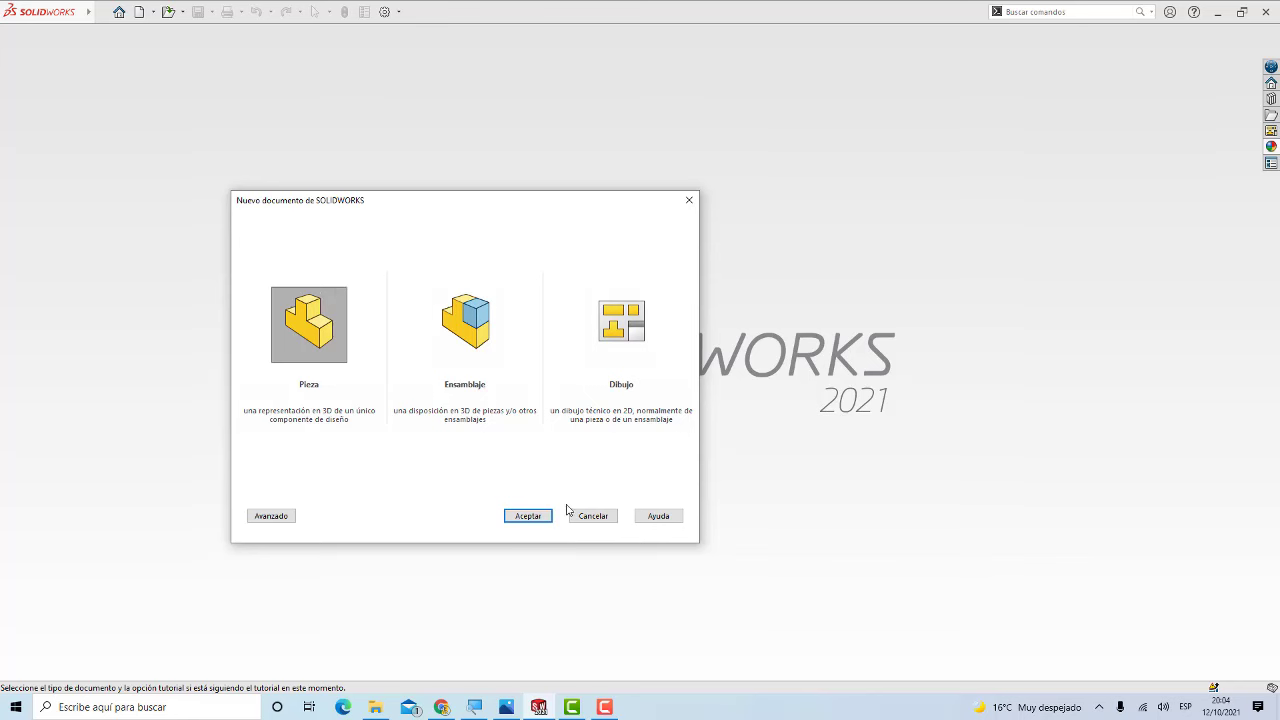
left_click(541, 516)
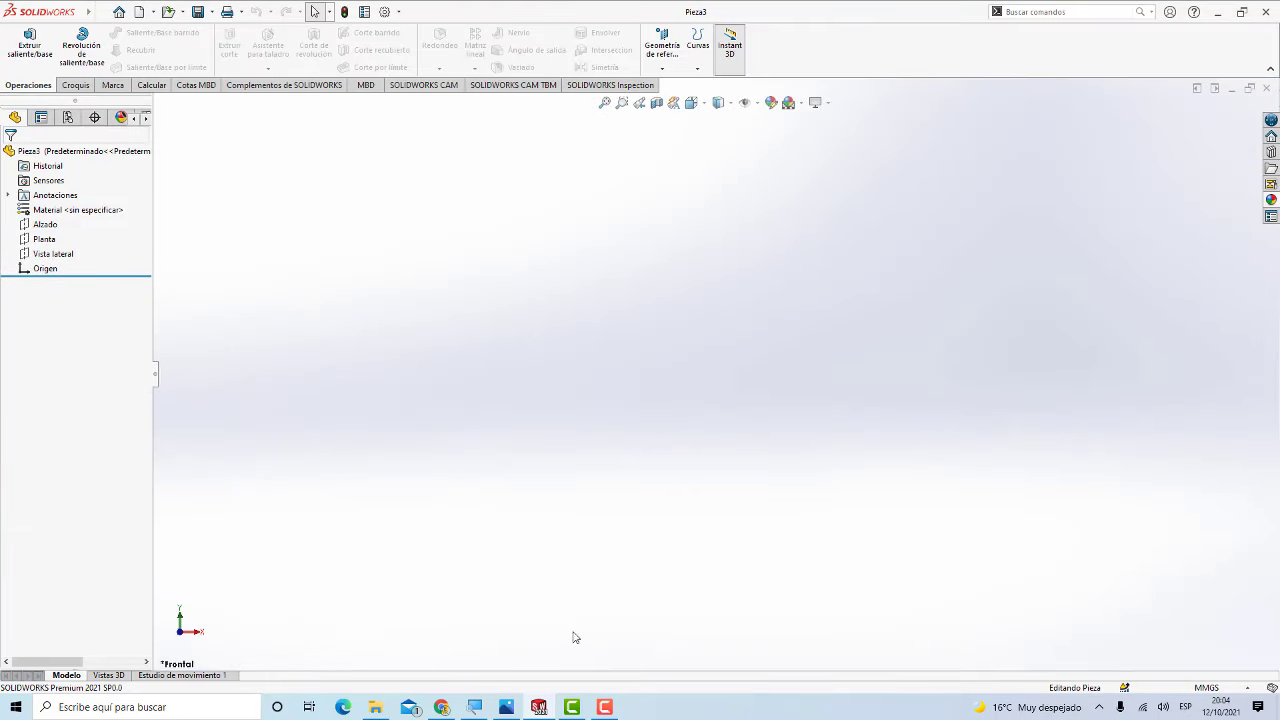
left_click(507, 707)
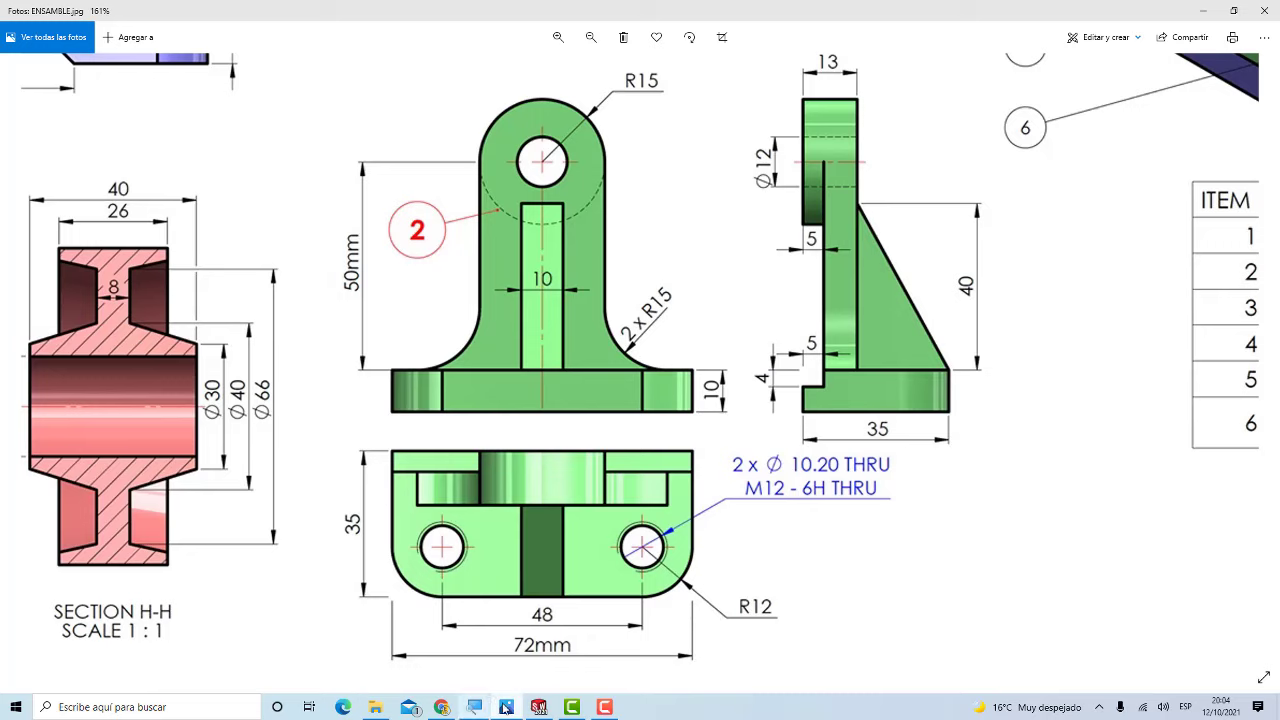
left_click(539, 707)
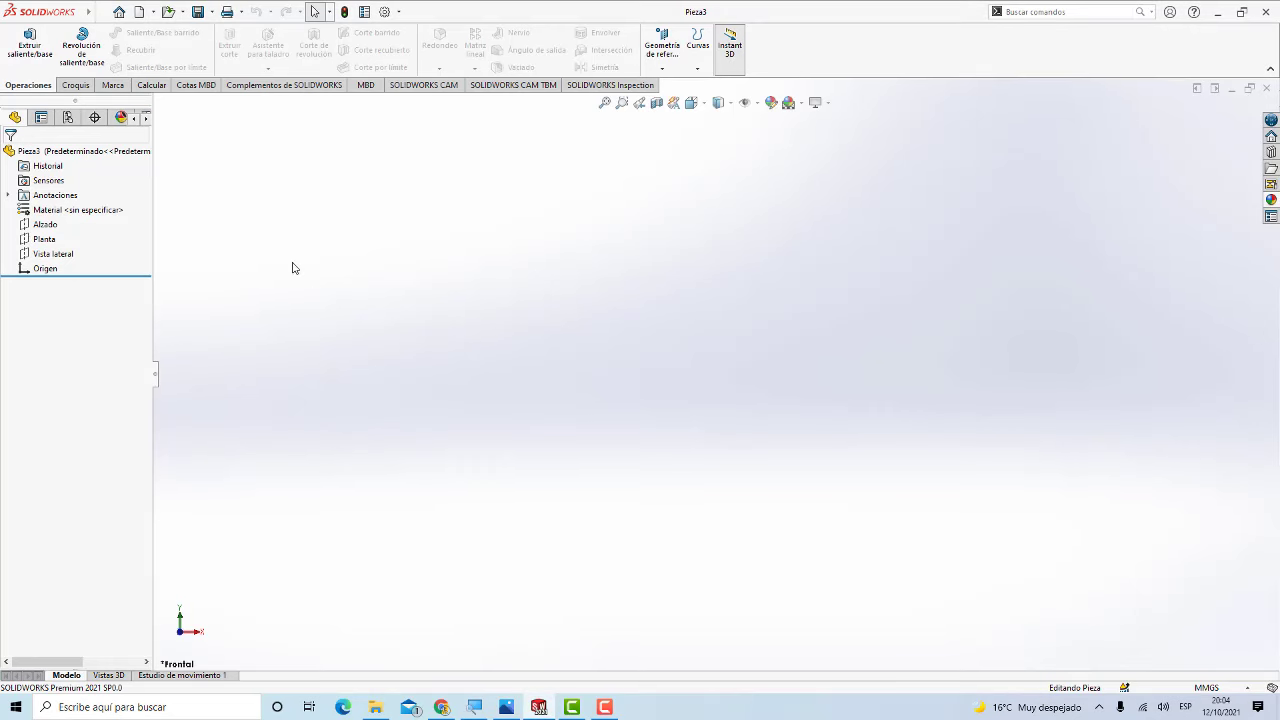
Step: Open sketch Croquis1 on the Planta plane, glancing at ENSAMBLE.jpg in Photos
left_click(76, 85)
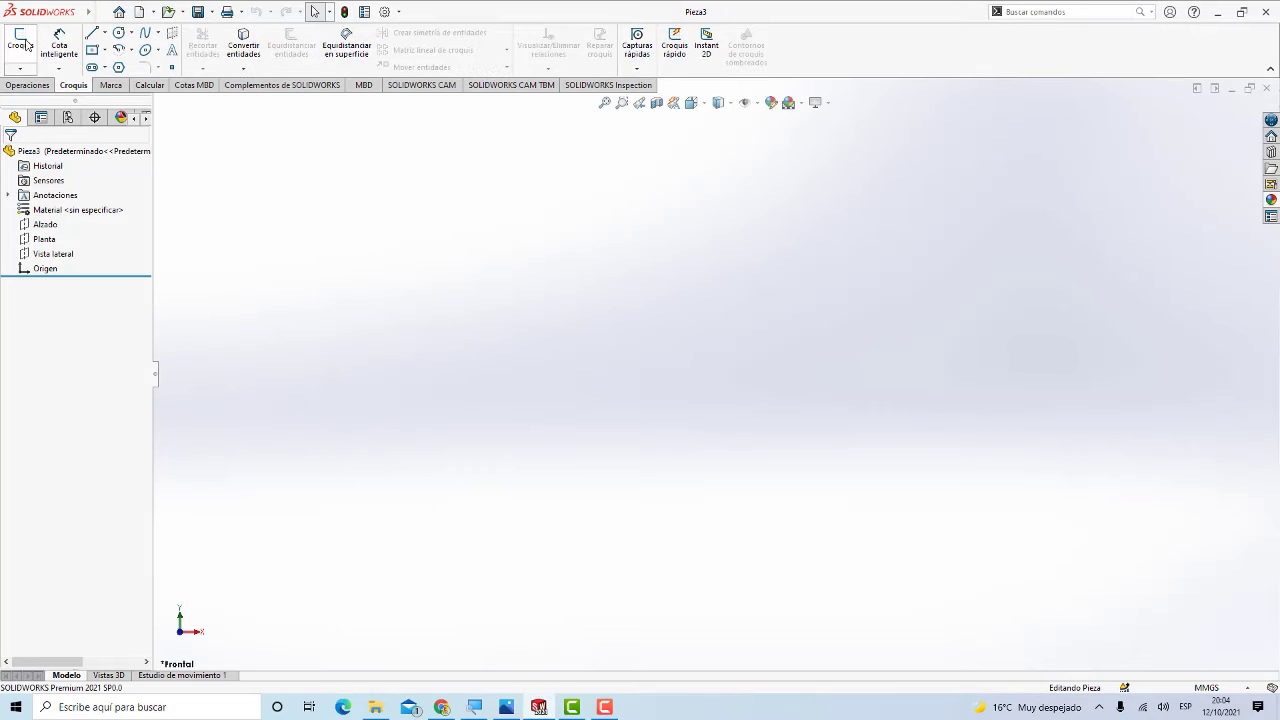
left_click(20, 42)
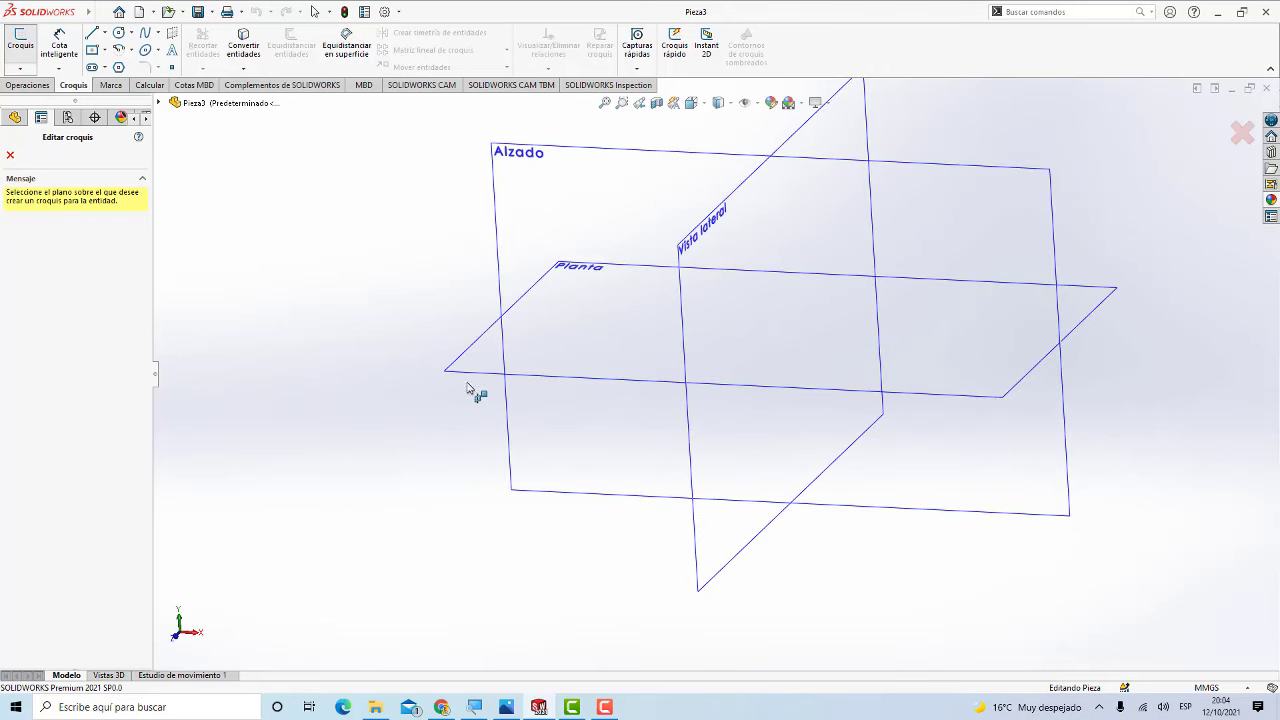
left_click(484, 374)
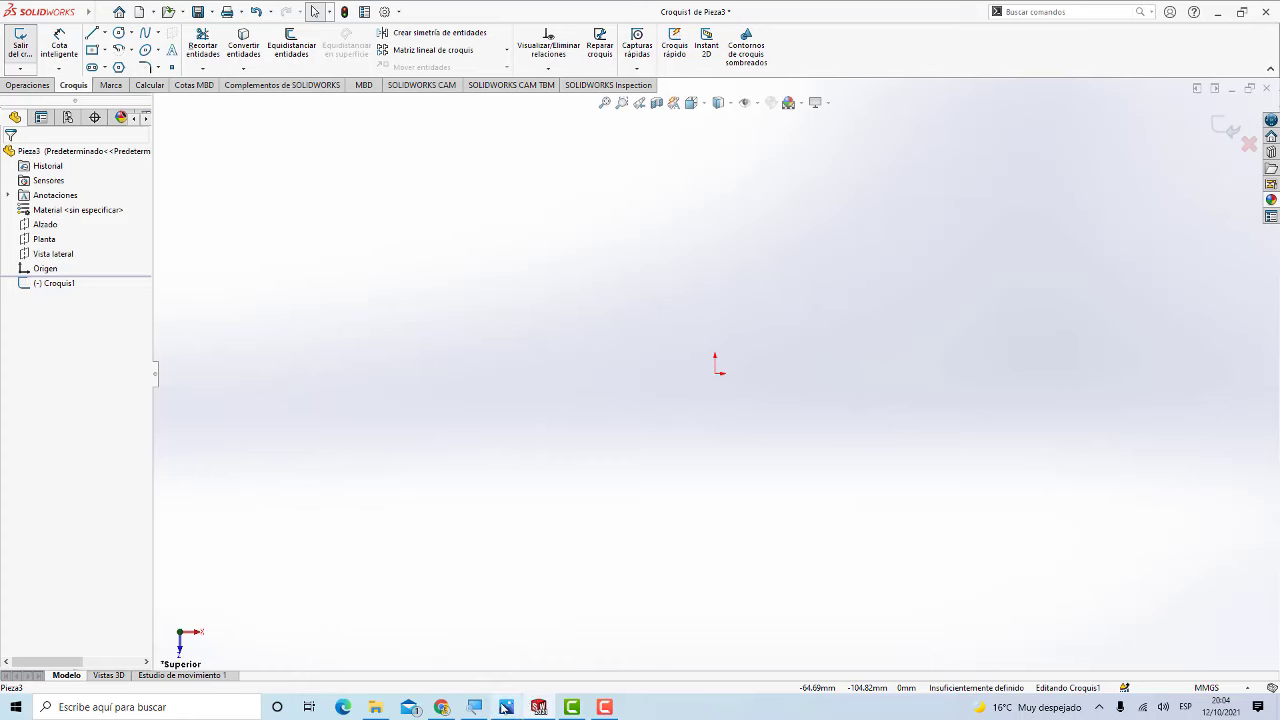
left_click(506, 707)
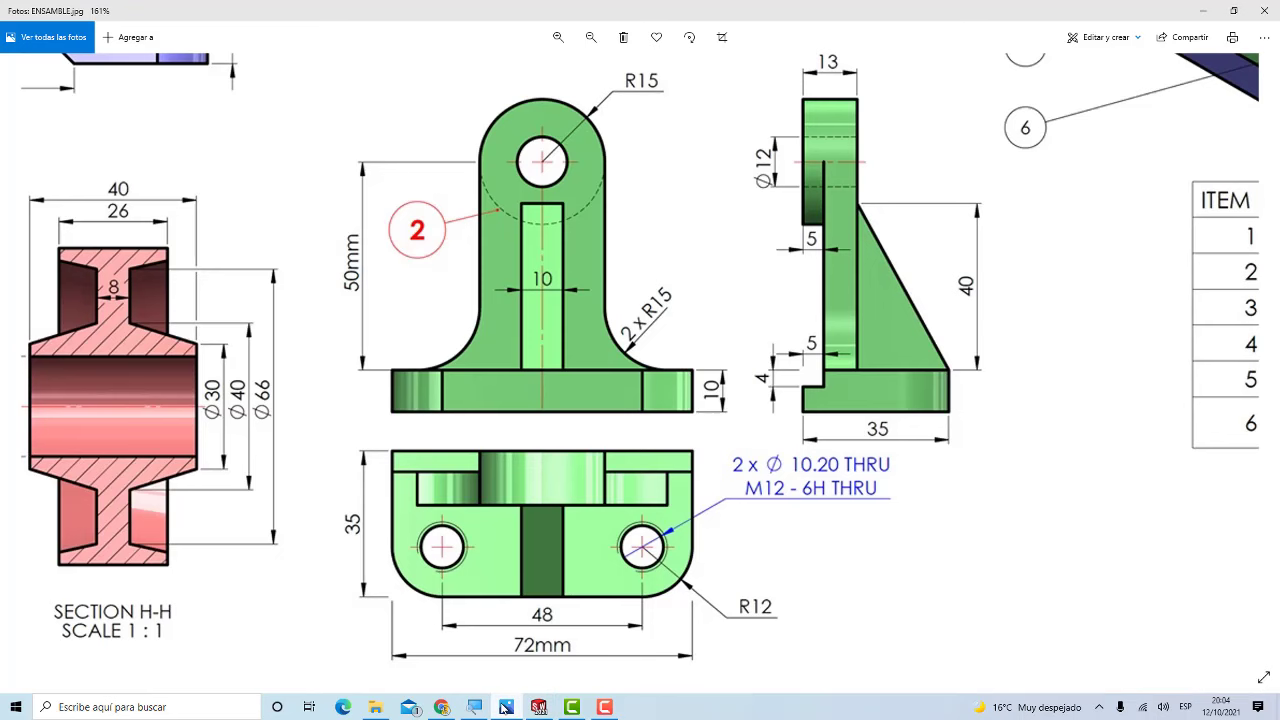
left_click(506, 707)
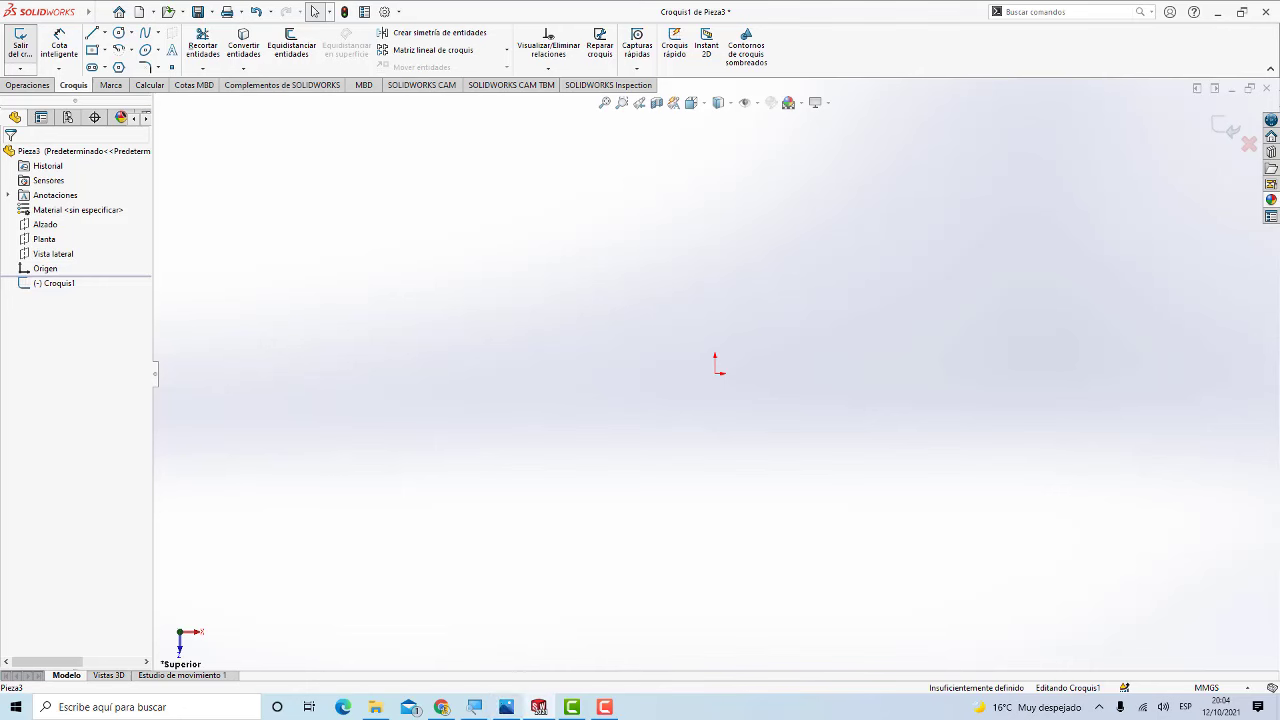
Step: Draw a centre rectangle anchored at the origin
left_click(104, 50)
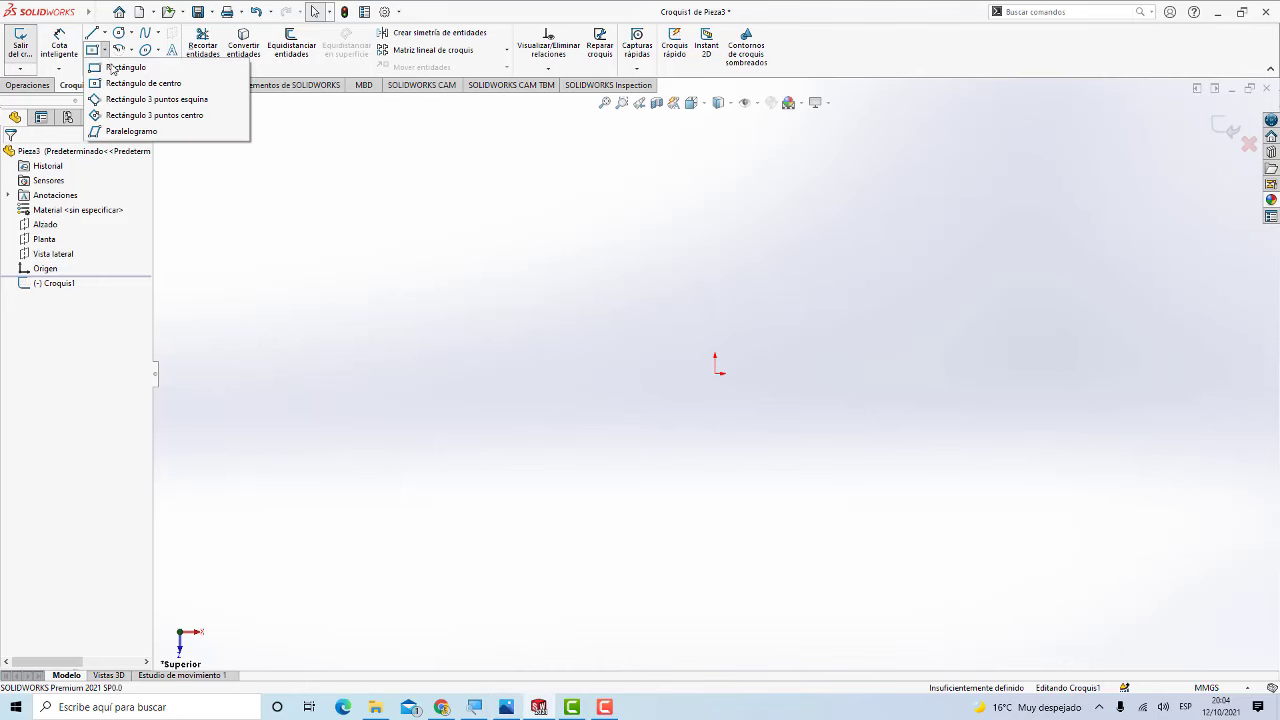
left_click(117, 85)
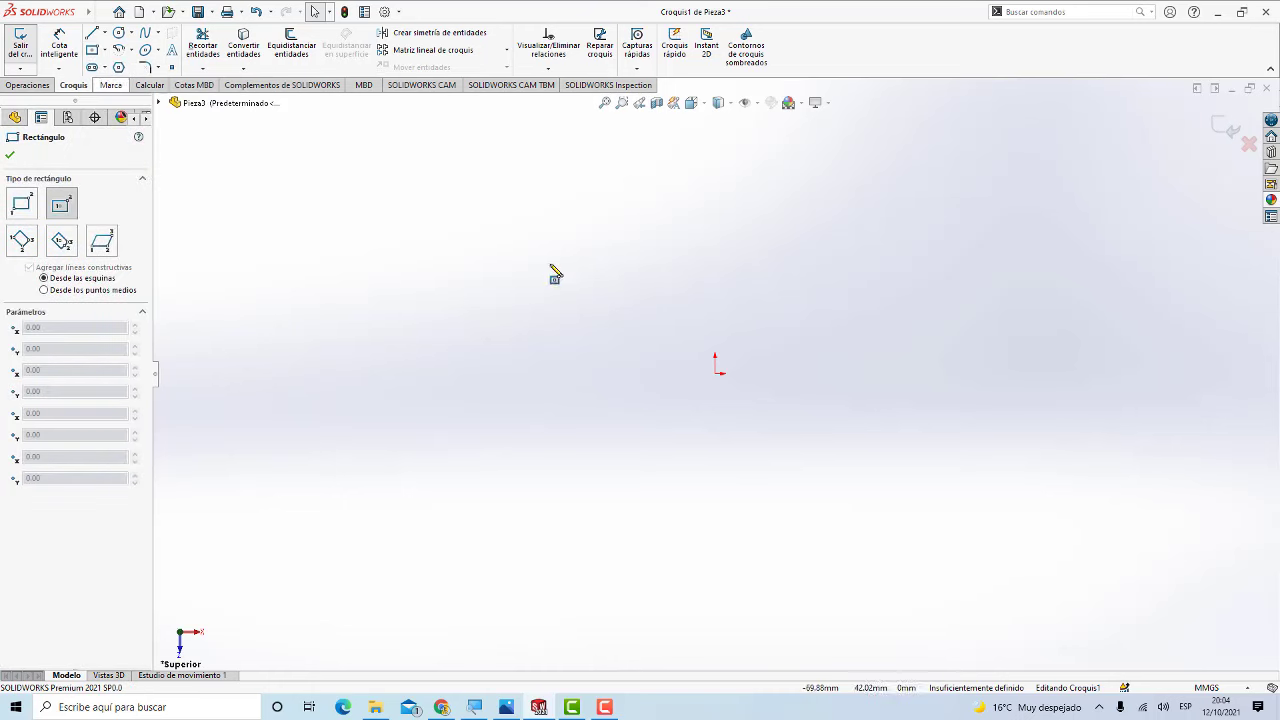
left_click(715, 375)
left_click(847, 459)
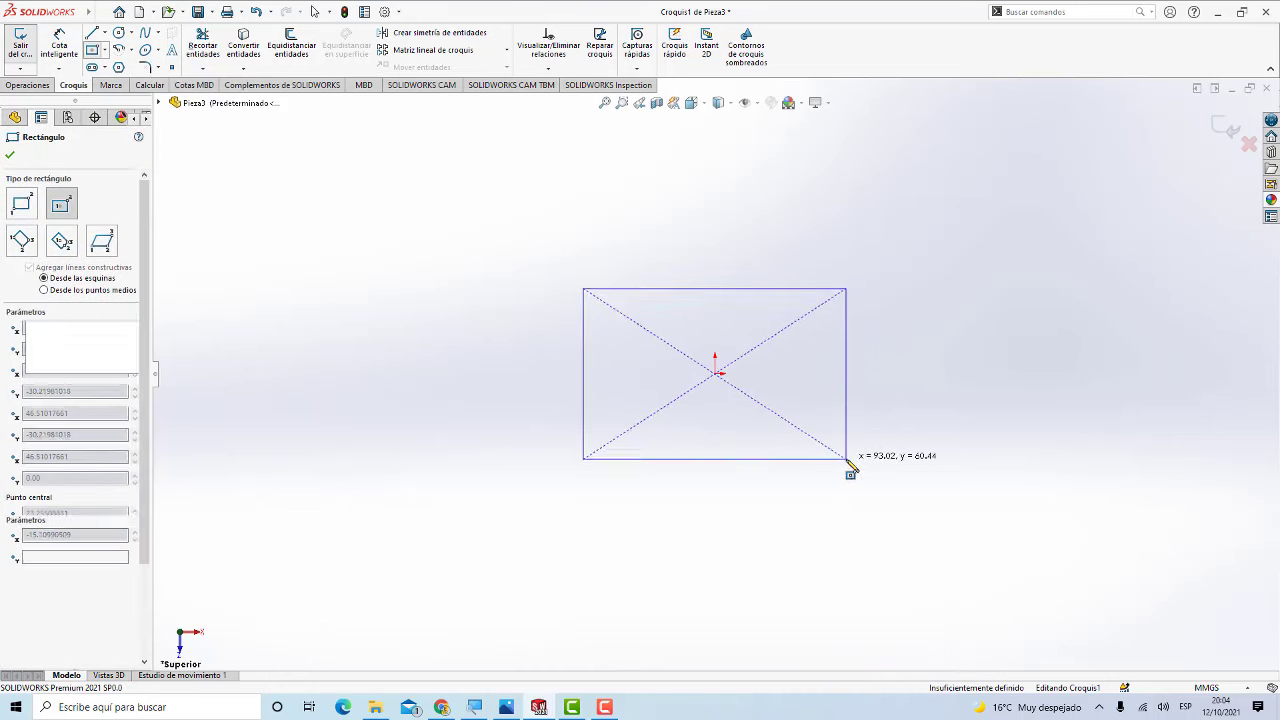
Step: Dimension the rectangle's right edge to a 35 mm height
left_click(59, 45)
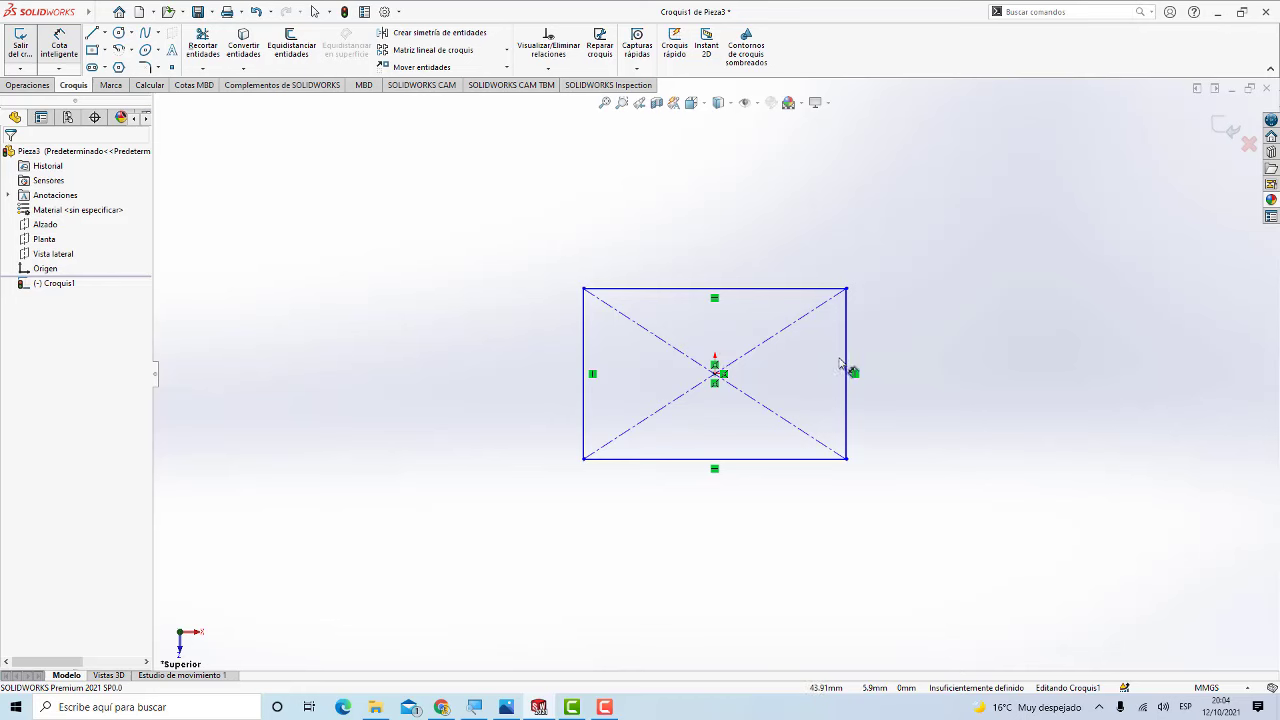
left_click(847, 368)
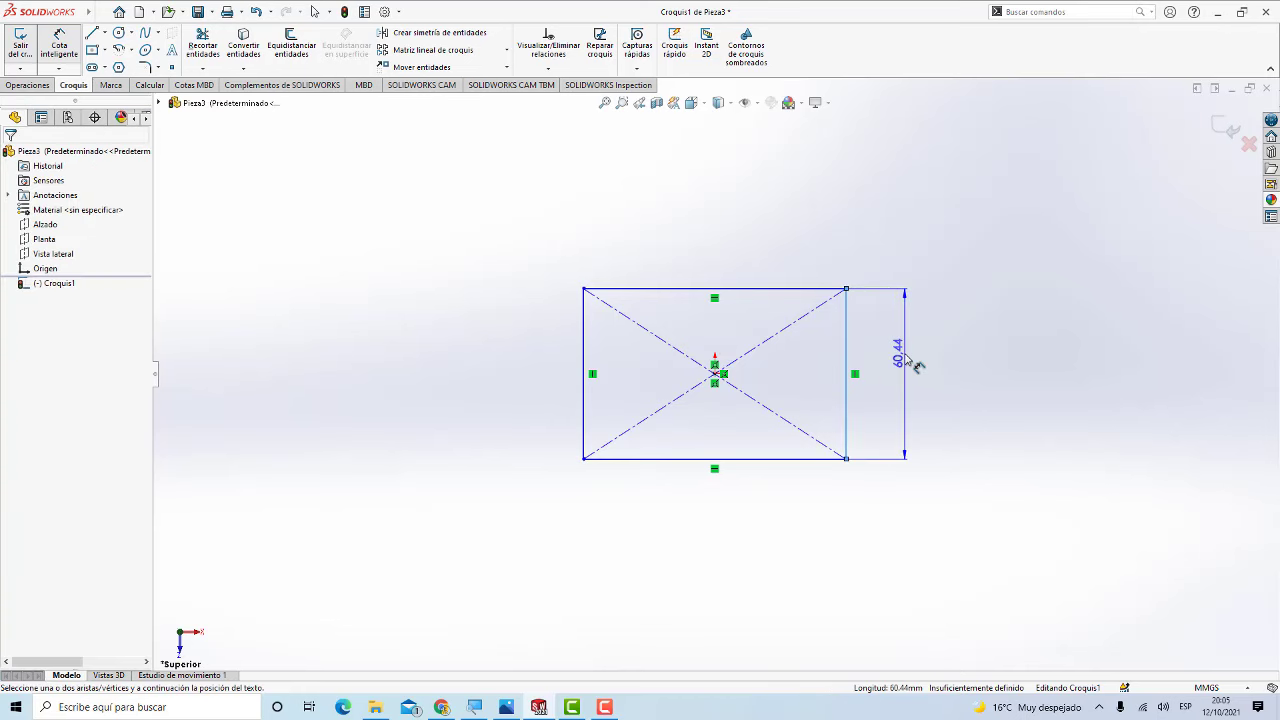
left_click(905, 370)
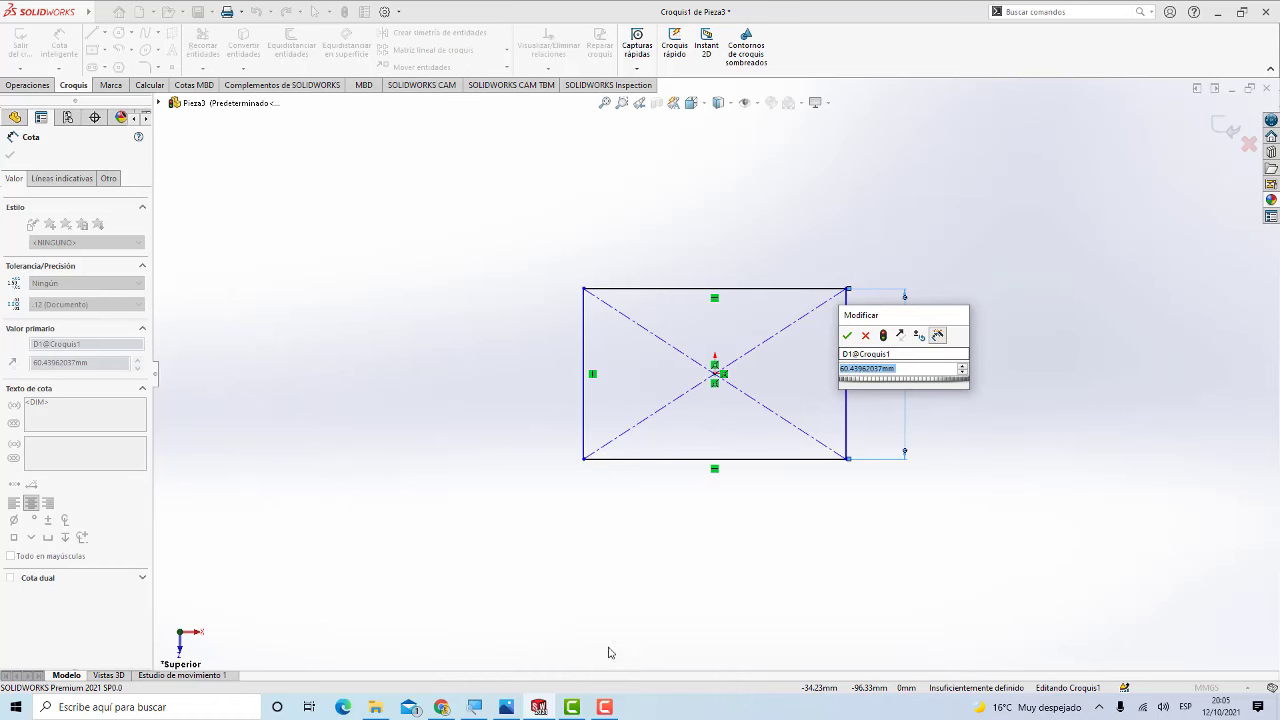
left_click(521, 711)
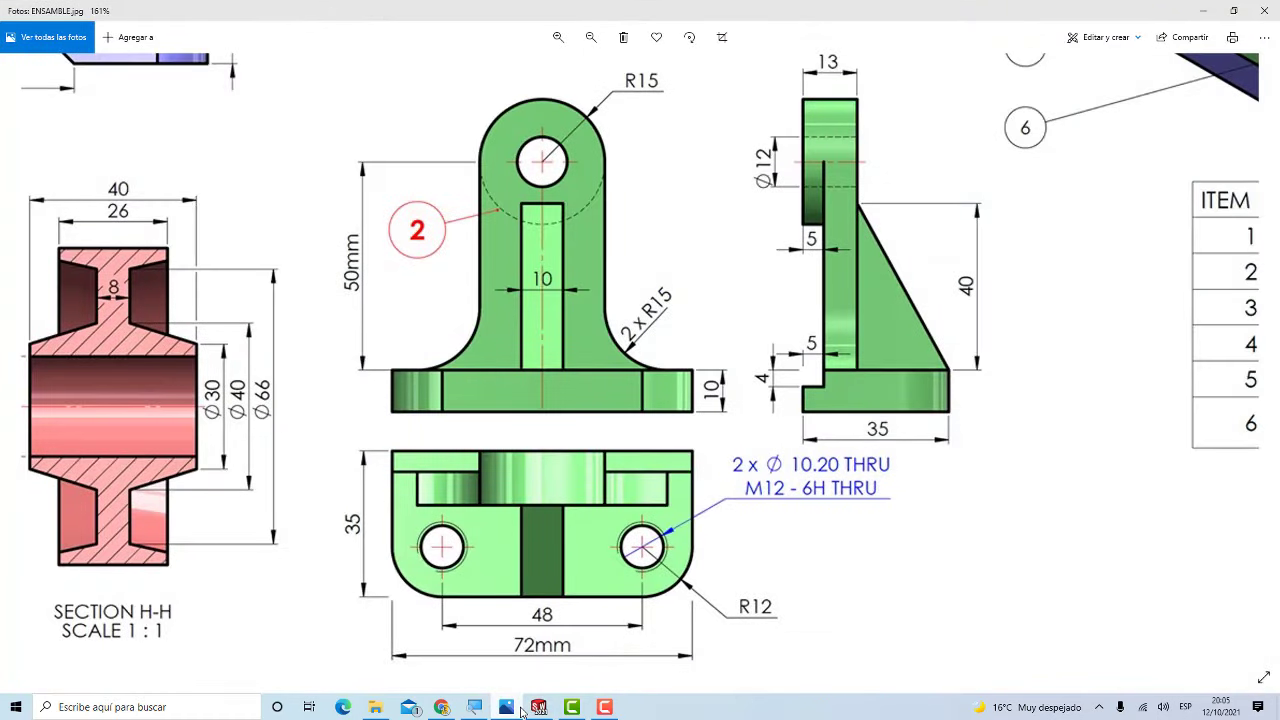
left_click(521, 711)
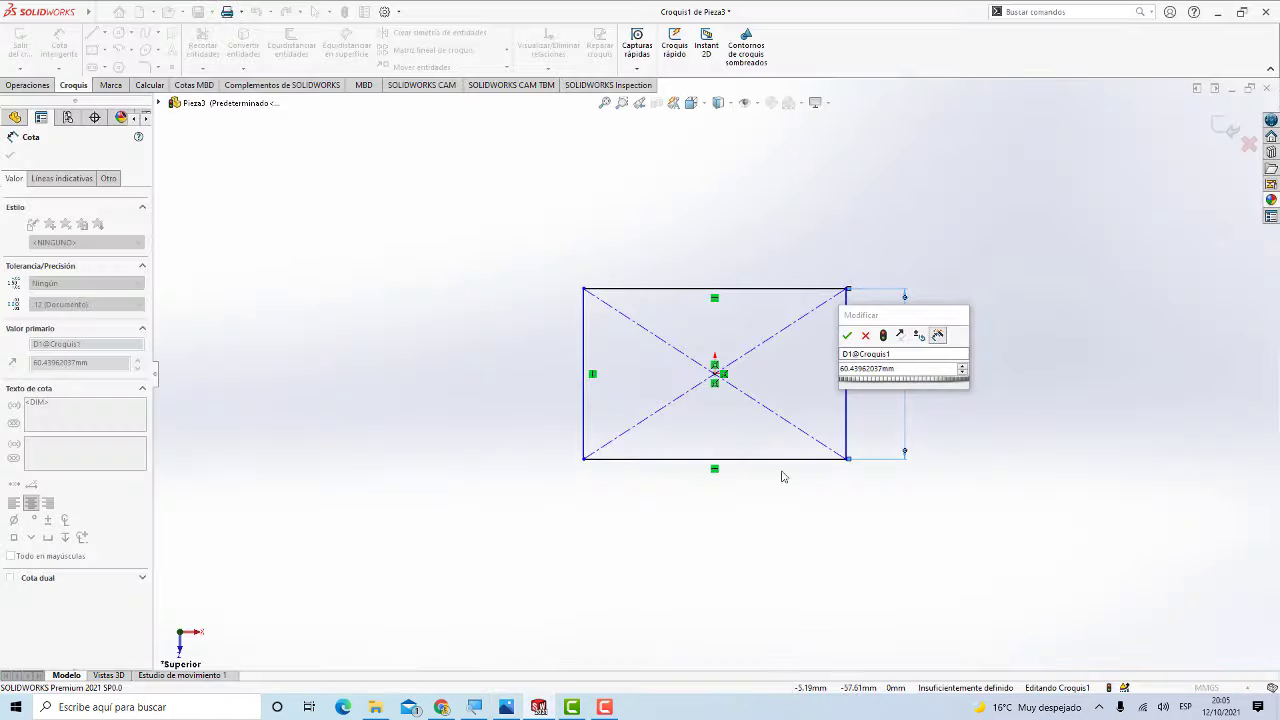
left_click(902, 371)
type("35")
key("Return")
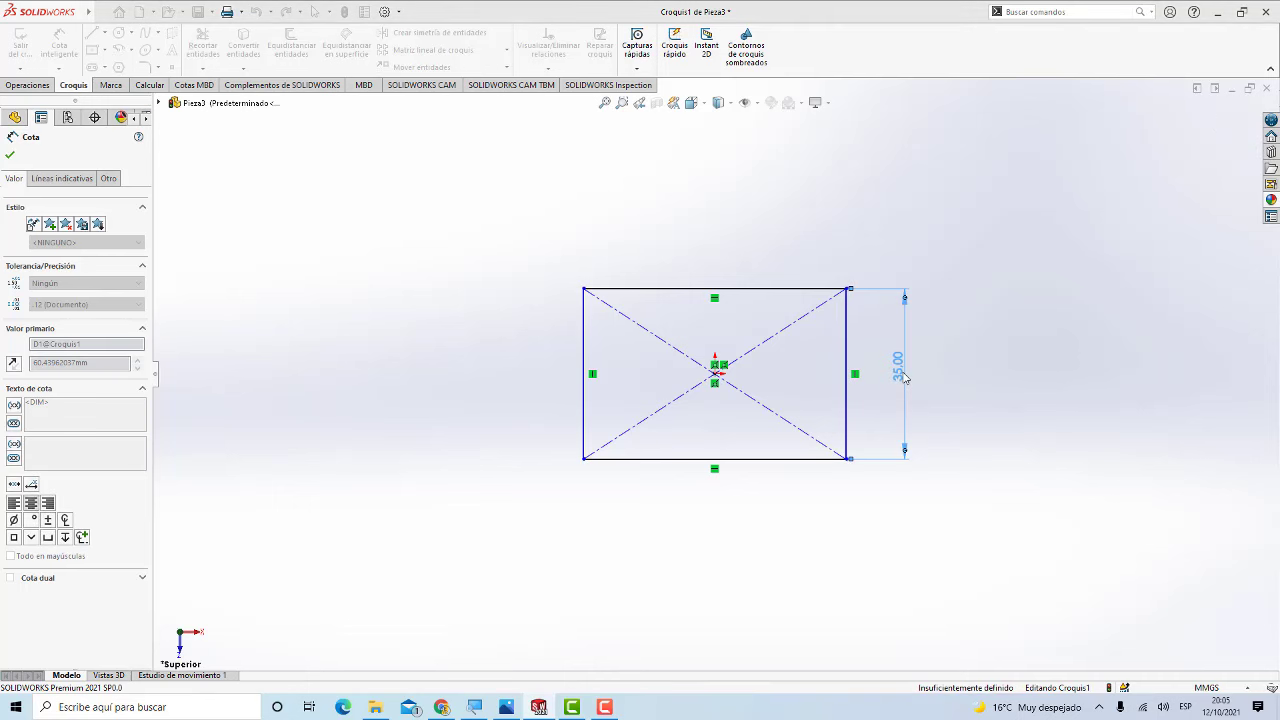
Step: Dimension the bottom edge to a 48 mm width, fully defining the rectangle
left_click(766, 462)
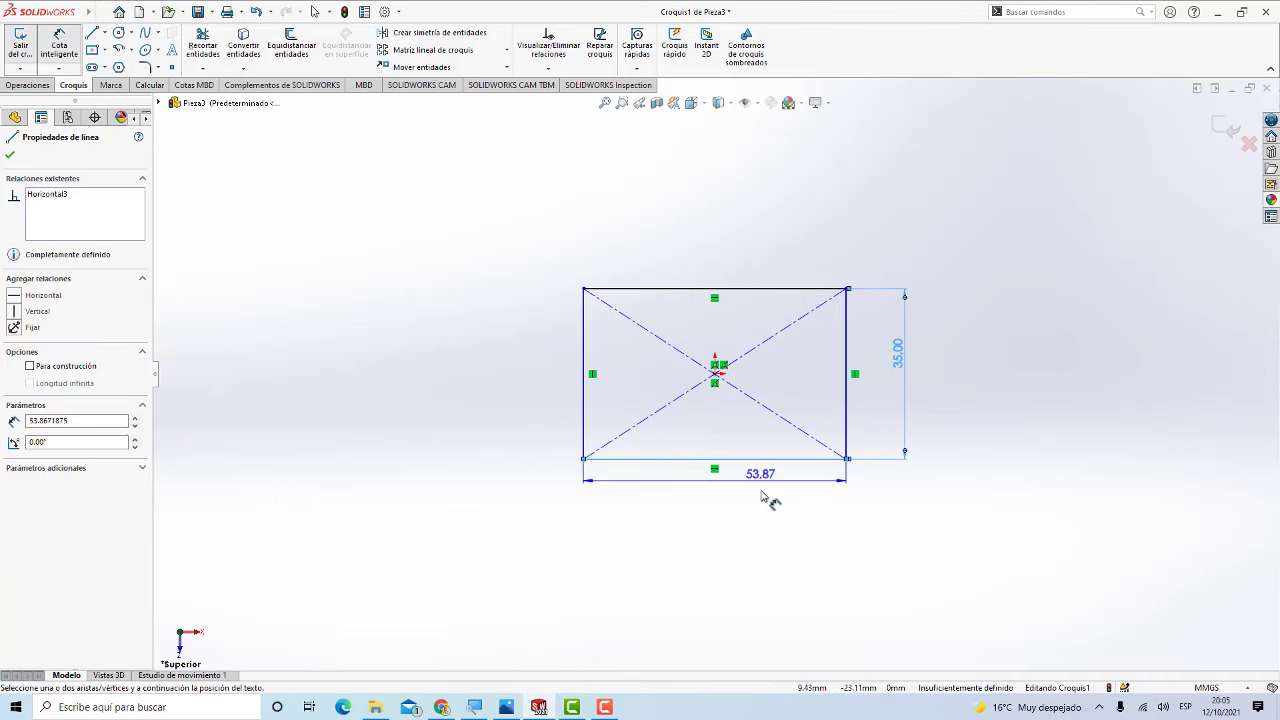
left_click(762, 496)
type("48")
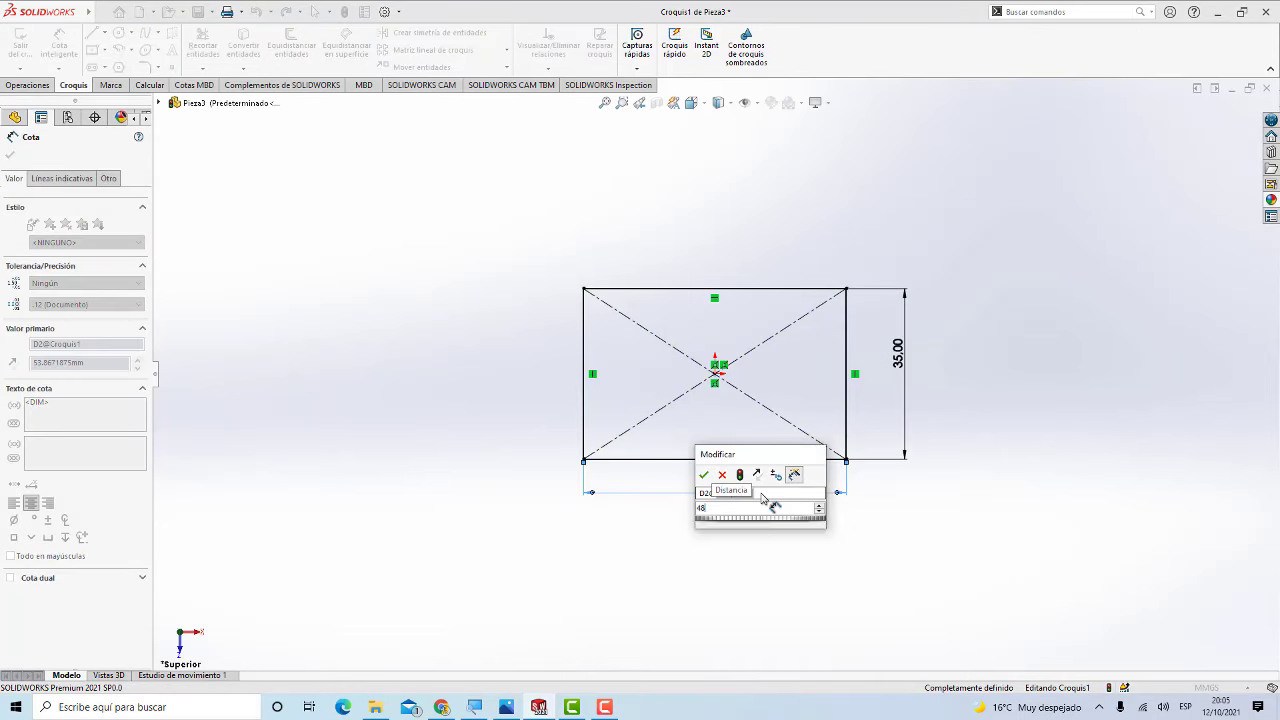
key("Return")
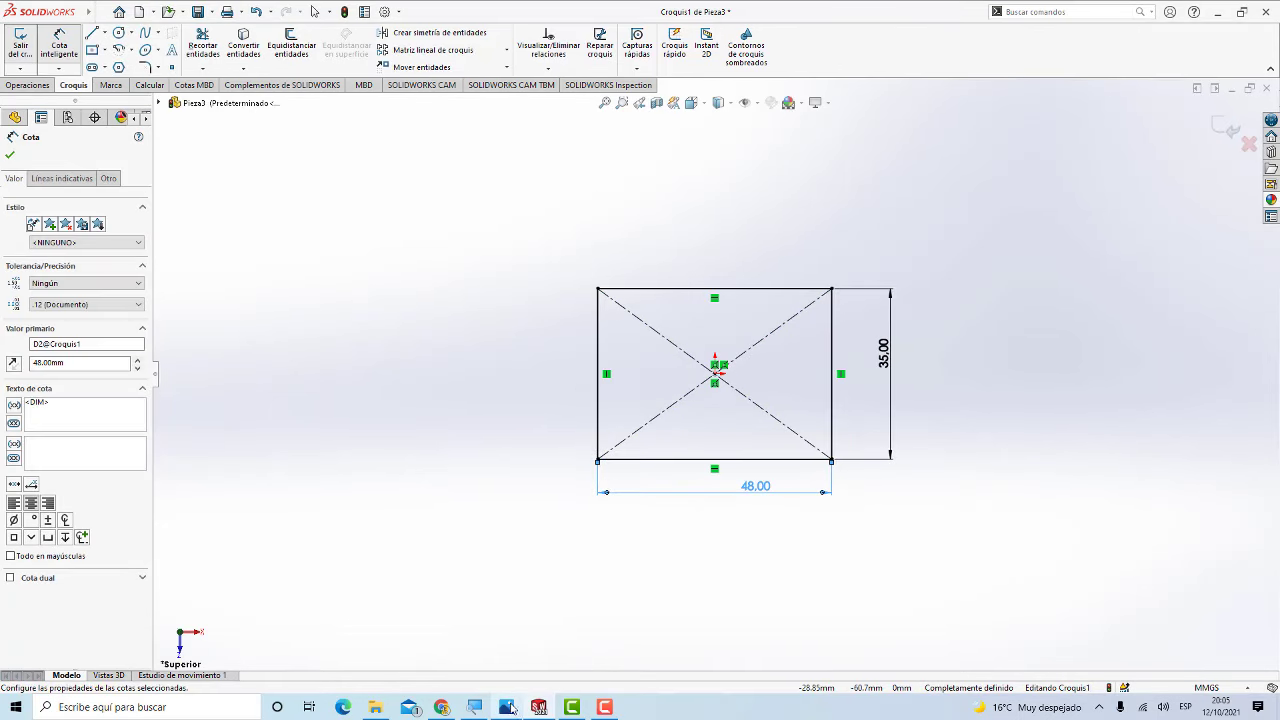
left_click(506, 707)
Step: Review the ENSAMBLE.jpg bracket views in Photos and return to the SOLIDWORKS sketch
left_click(506, 707)
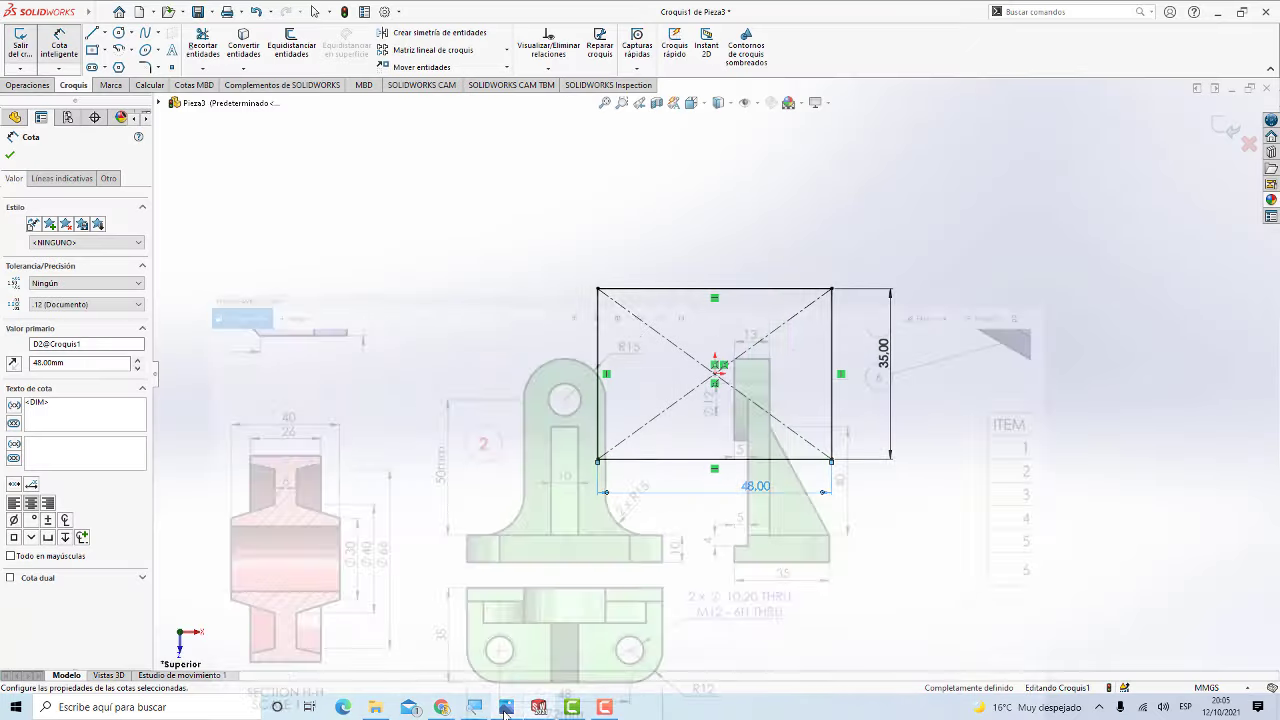
left_click(506, 707)
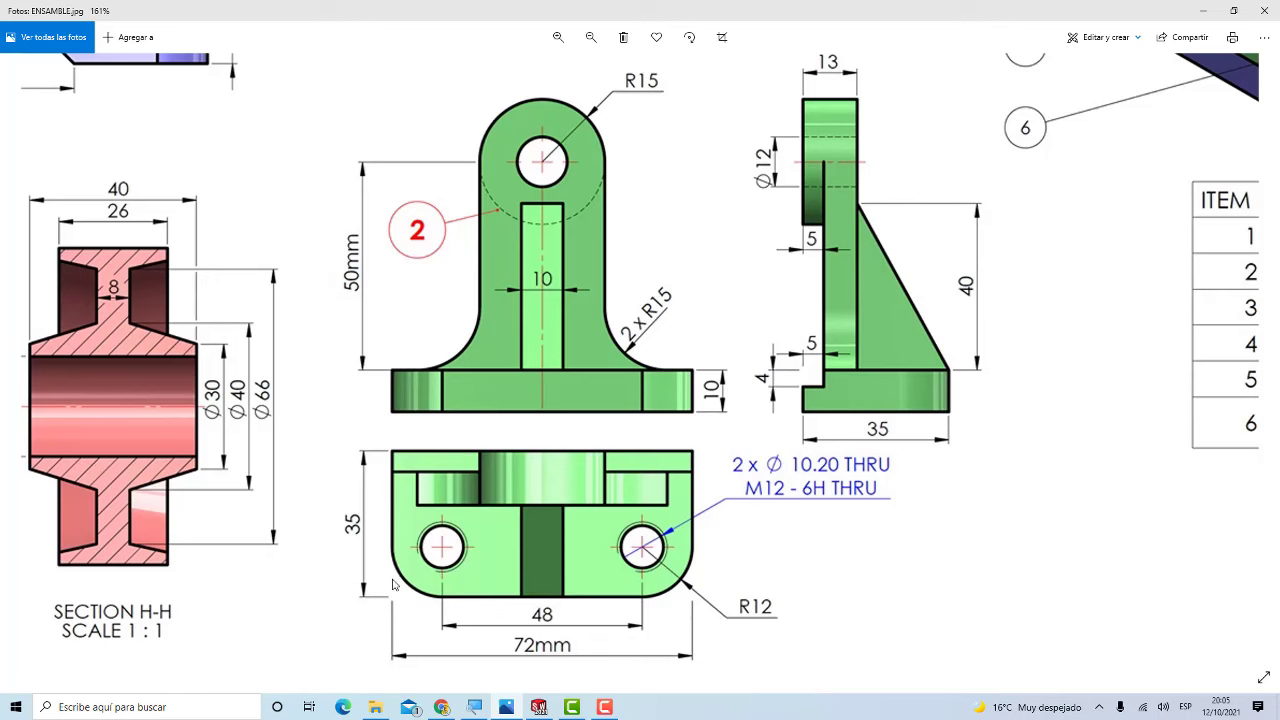
left_click(539, 707)
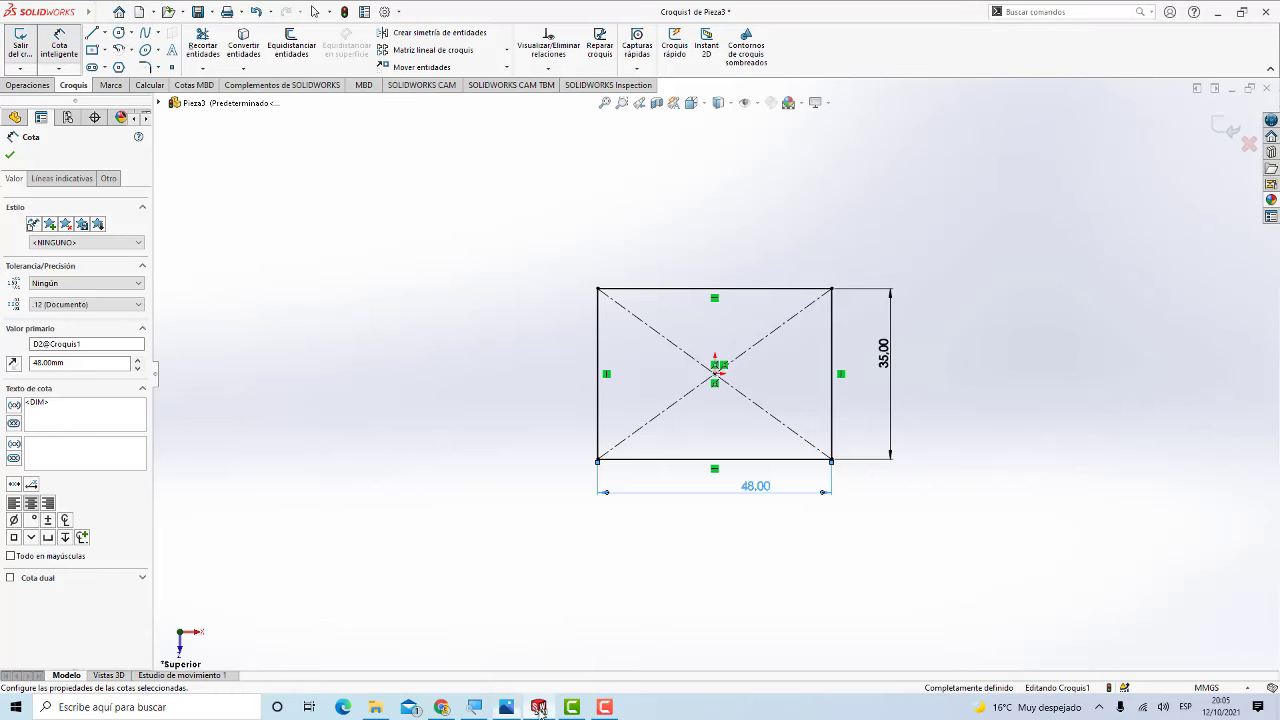
Step: Extrude Croquis1 10 mm into a solid block (Saliente-Extruir1)
left_click(22, 86)
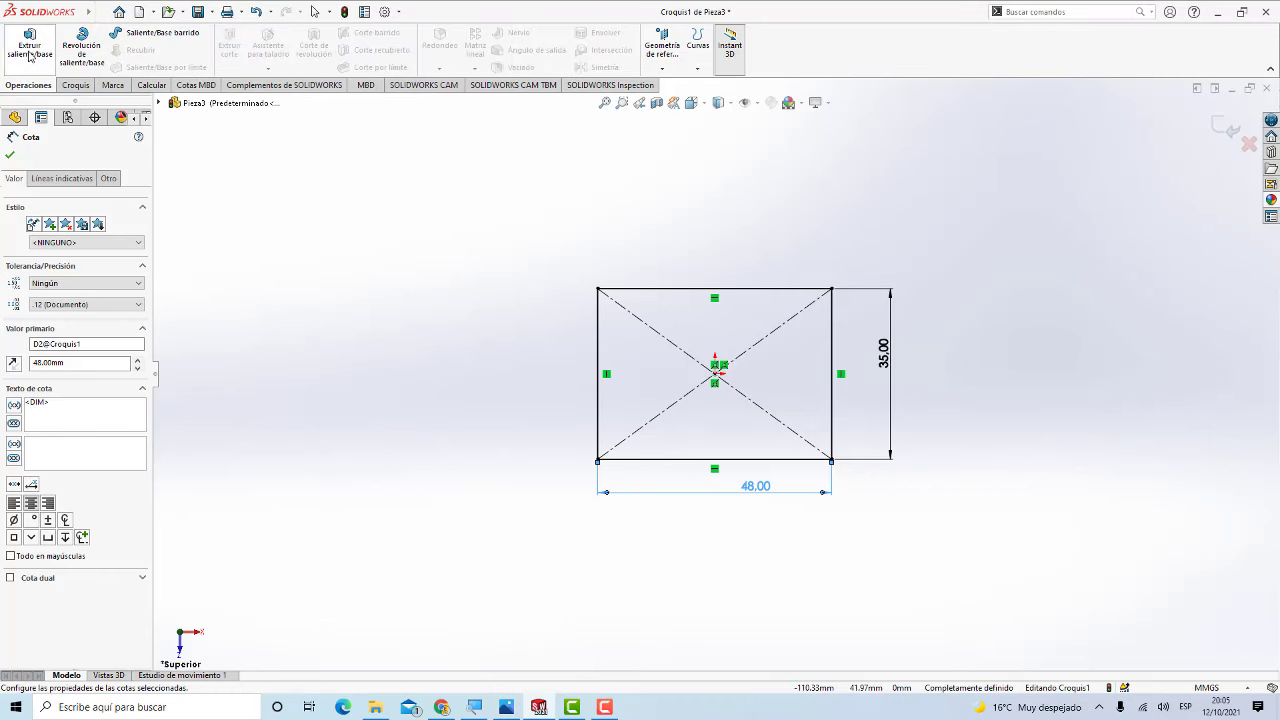
left_click(30, 55)
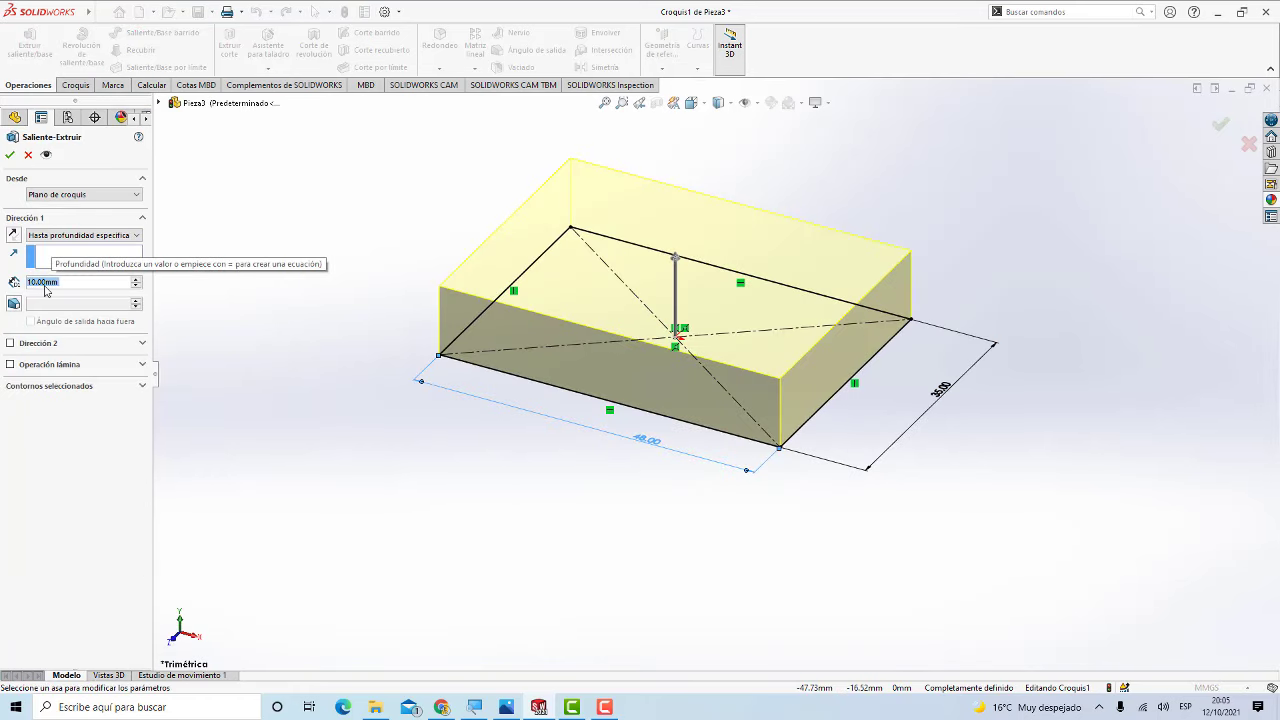
left_click(9, 154)
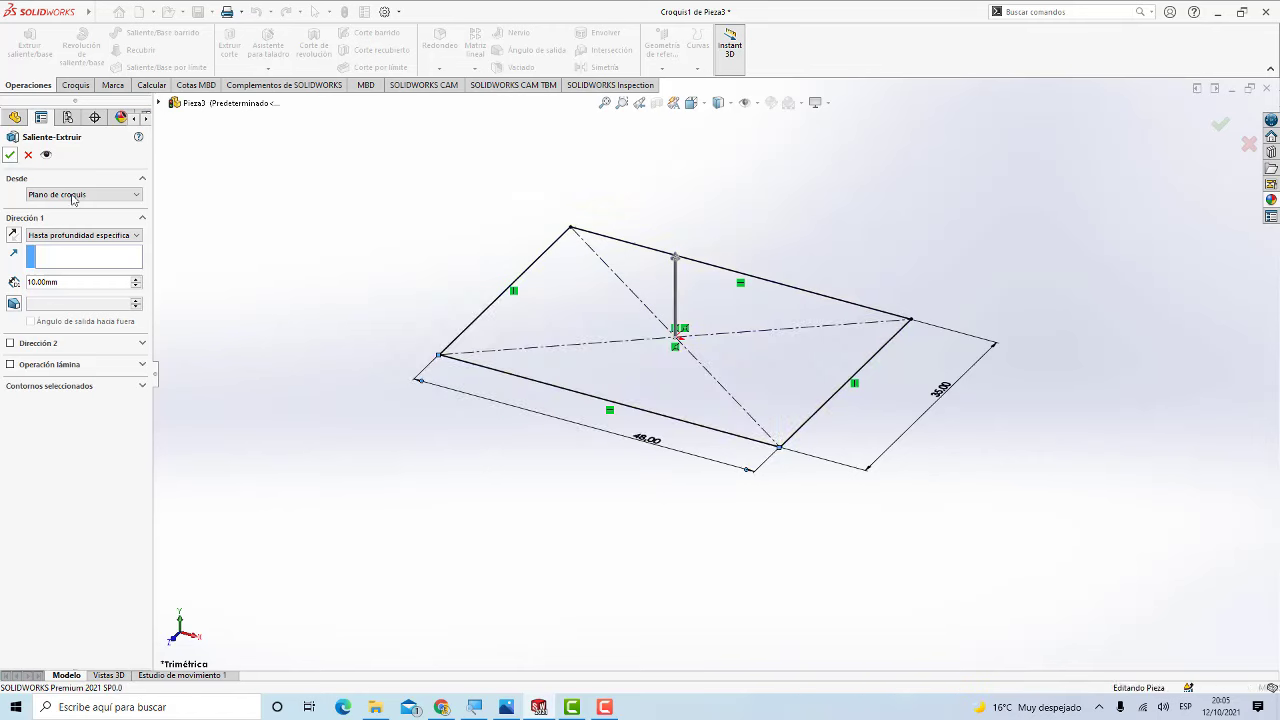
Step: Apply a plain white background scene to the model
scroll(650, 245, "down", 1)
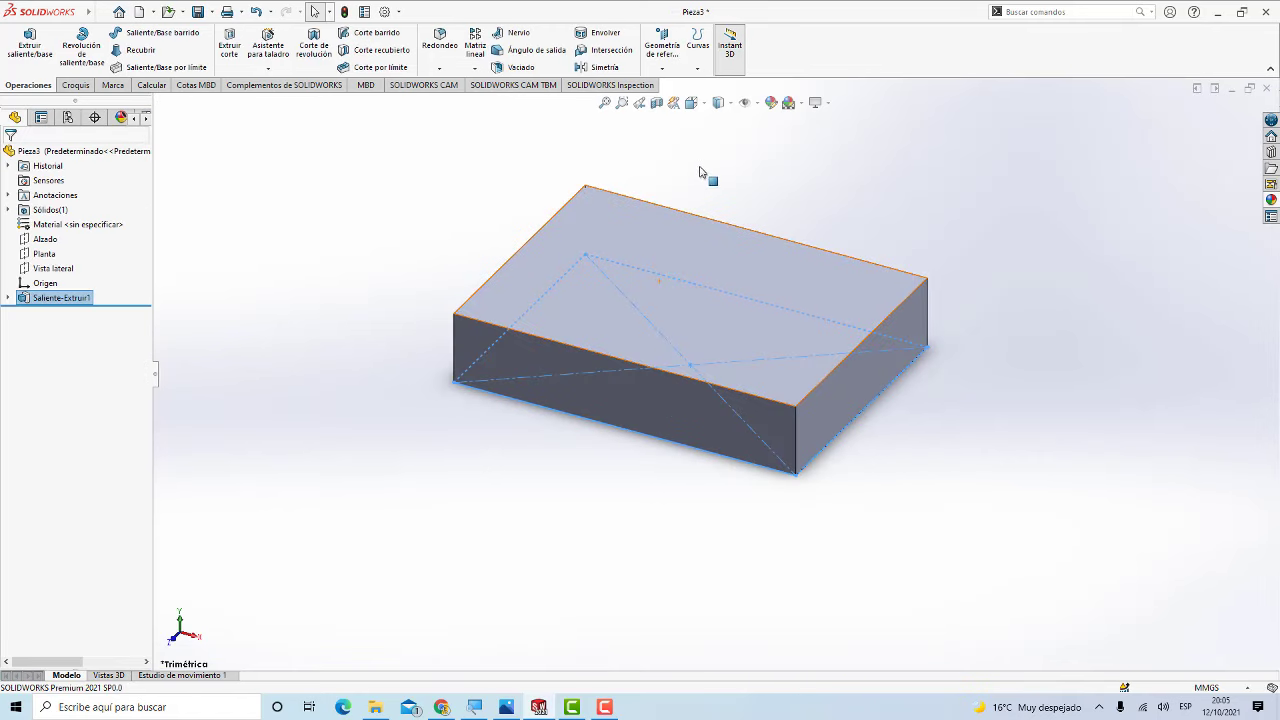
left_click(802, 103)
left_click(810, 134)
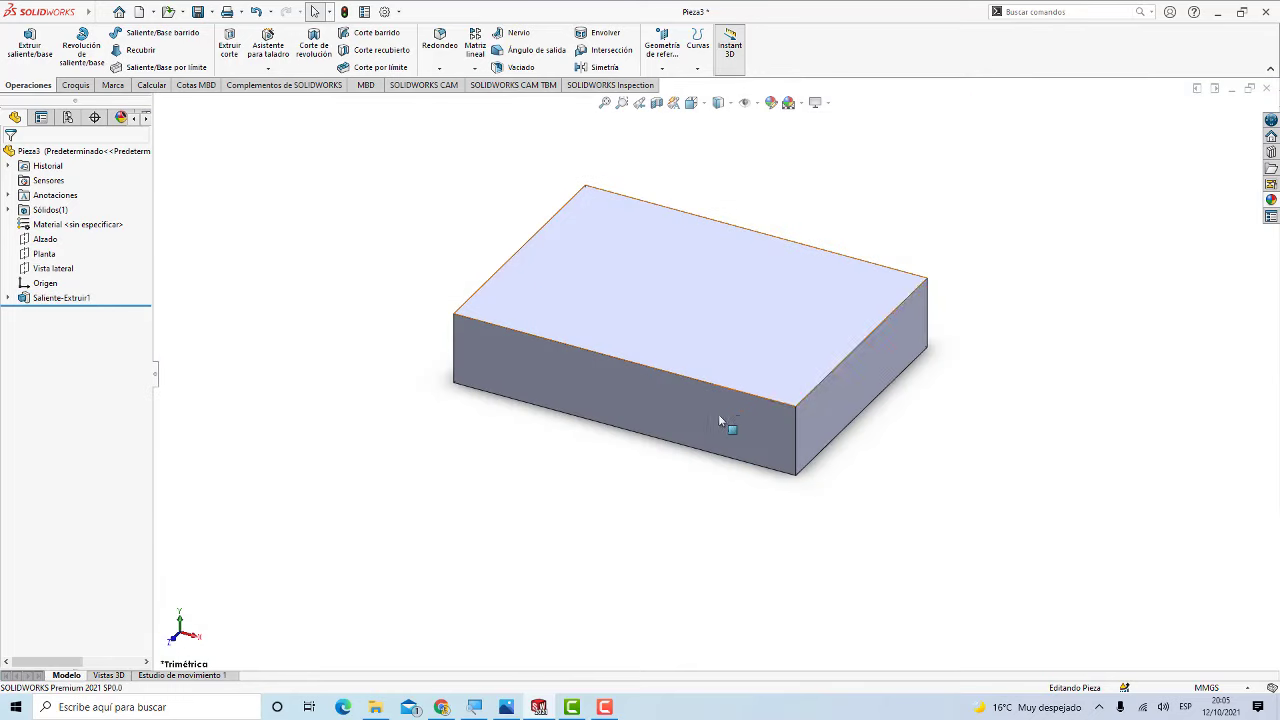
scroll(630, 380, "down", 1)
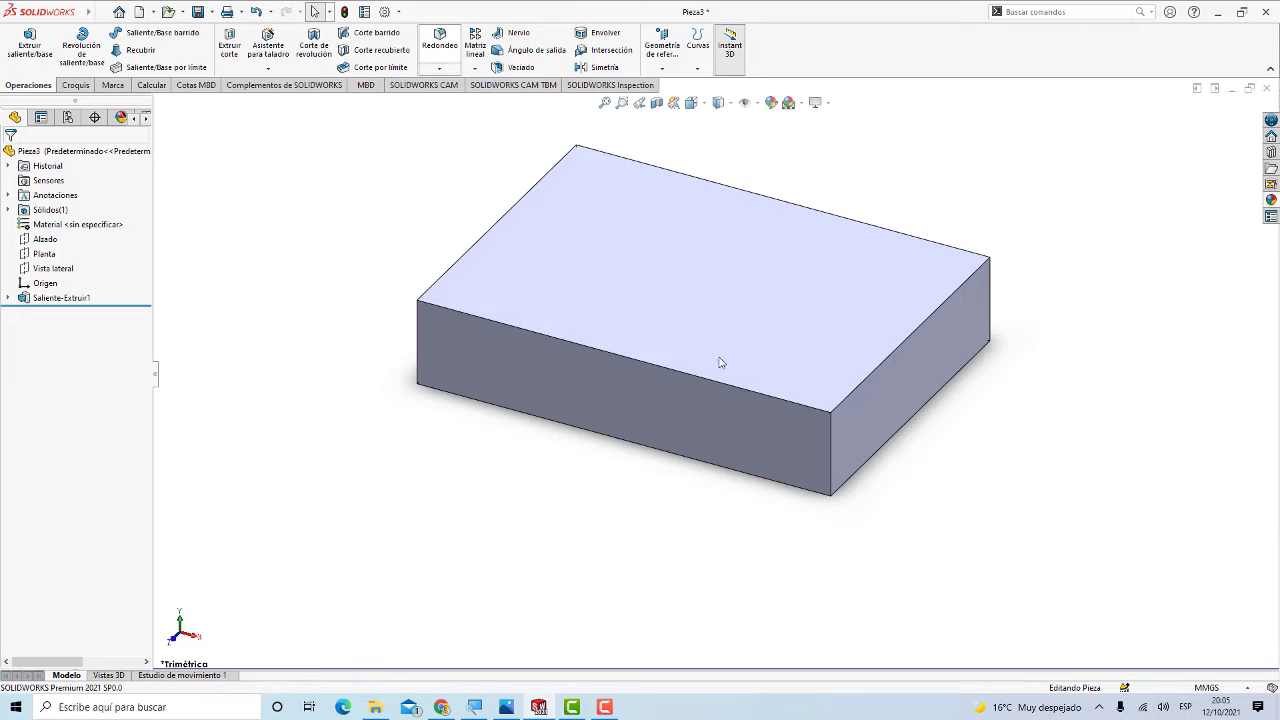
Step: Fillet the front-right and left vertical edges with a 12 mm radius (Redondeo1)
left_click(830, 450)
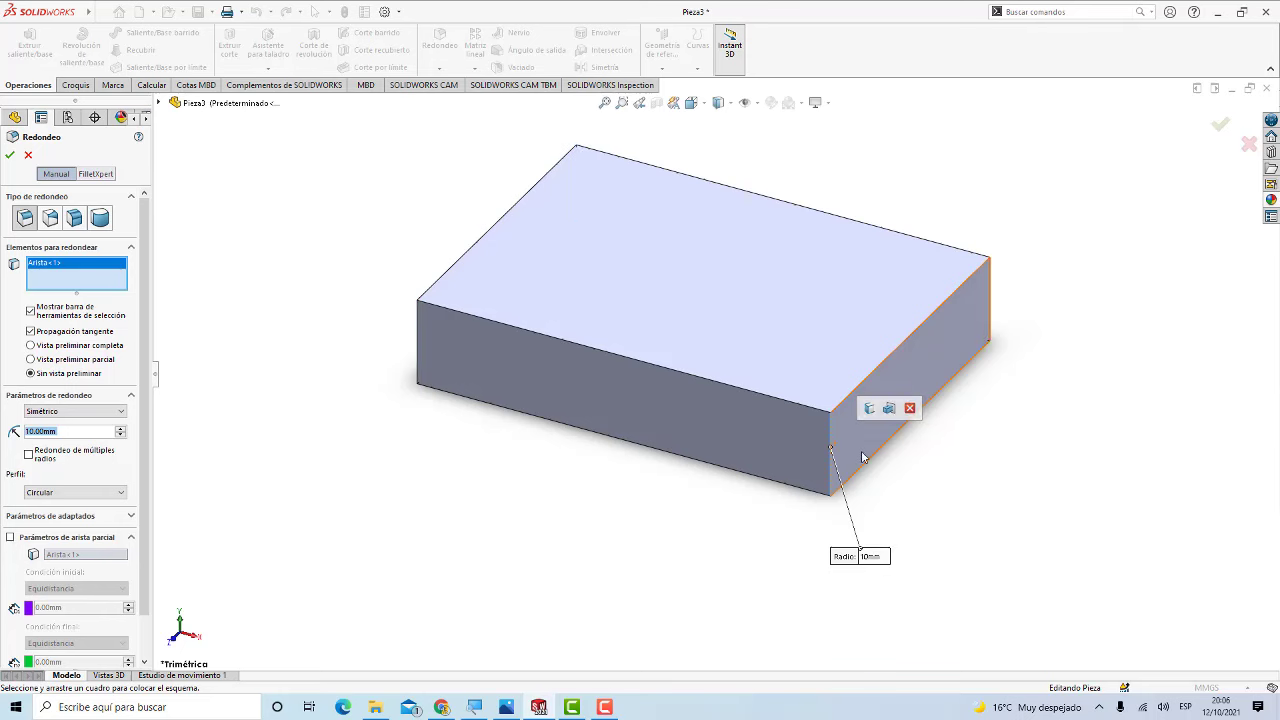
left_click(417, 357)
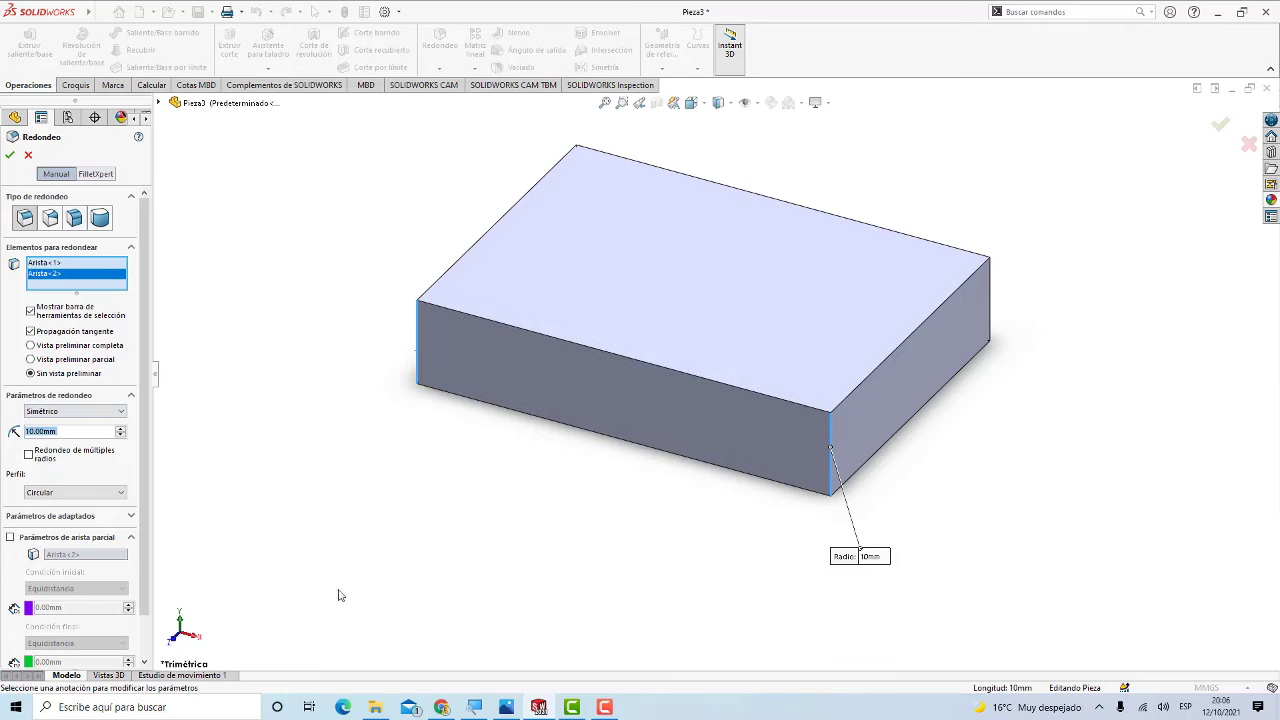
left_click(506, 707)
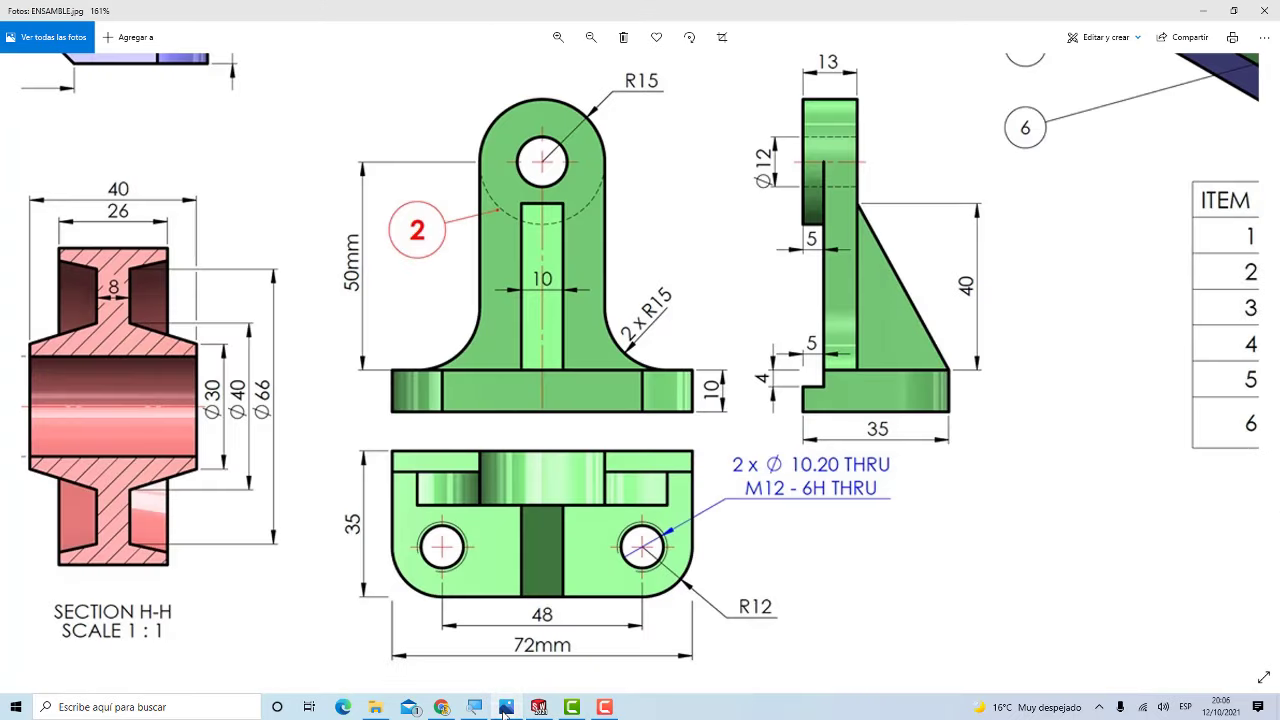
left_click(538, 707)
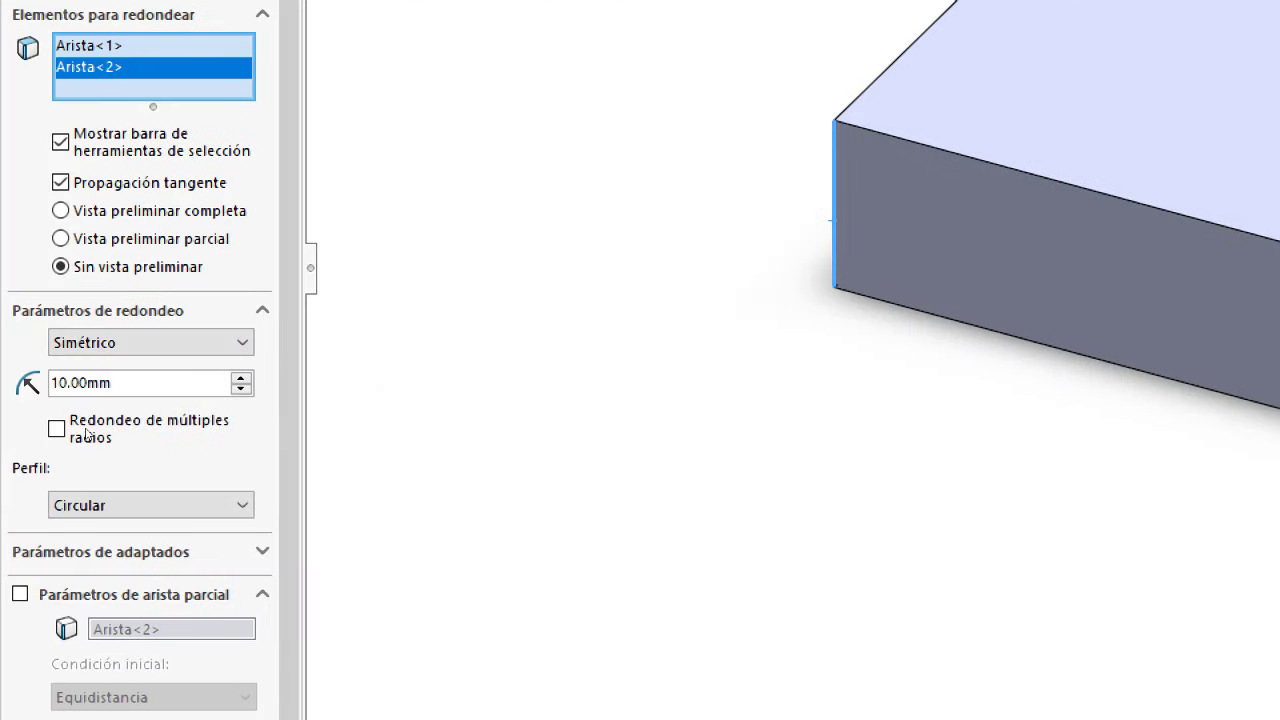
key("ctrl+a")
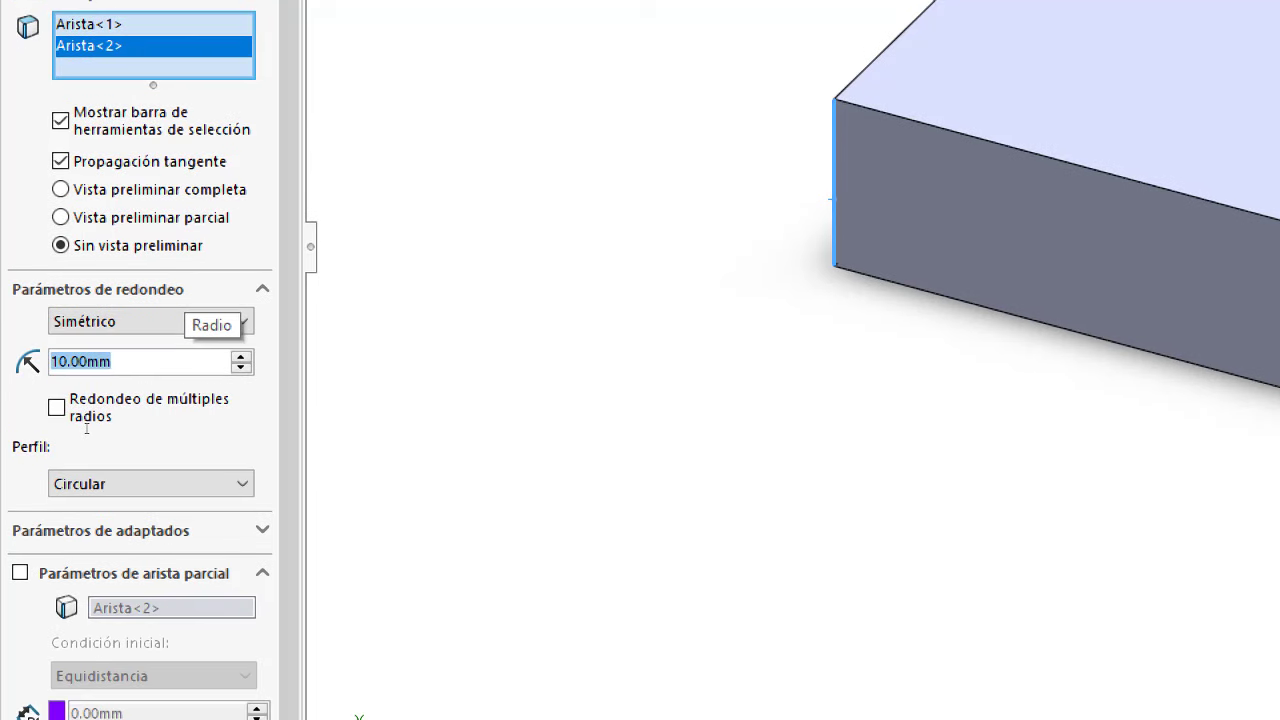
type("12")
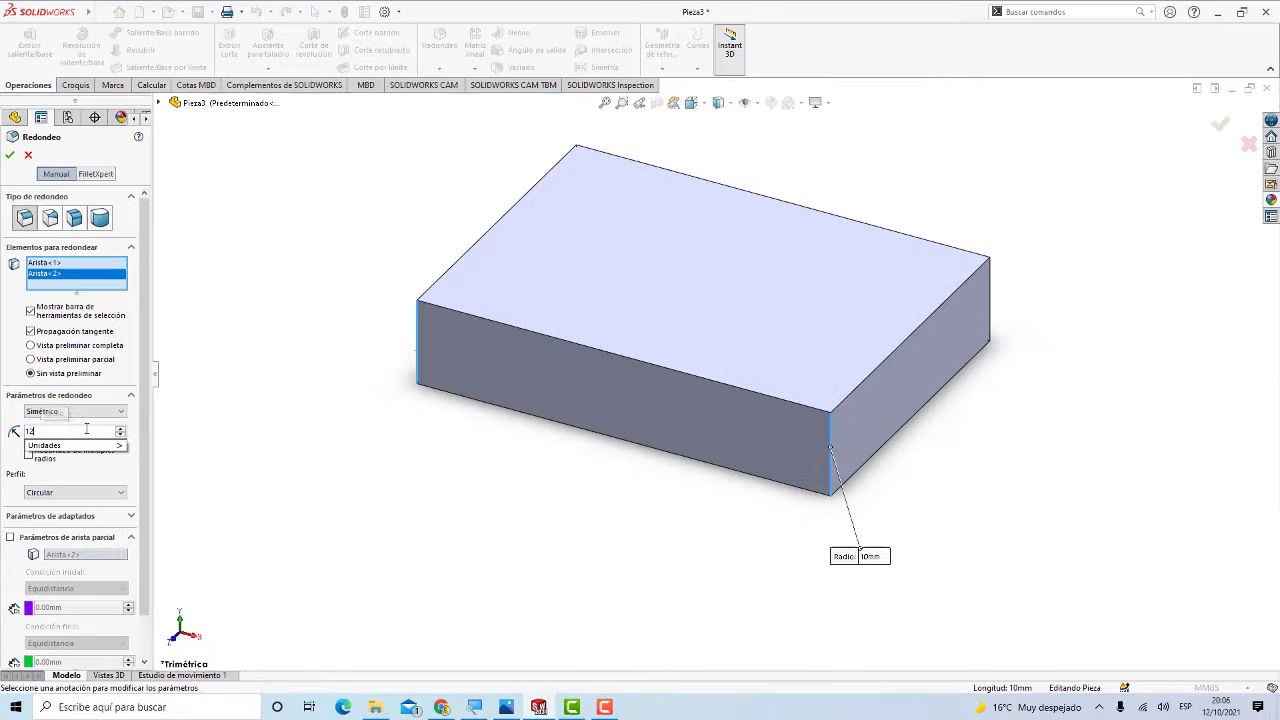
key("Return")
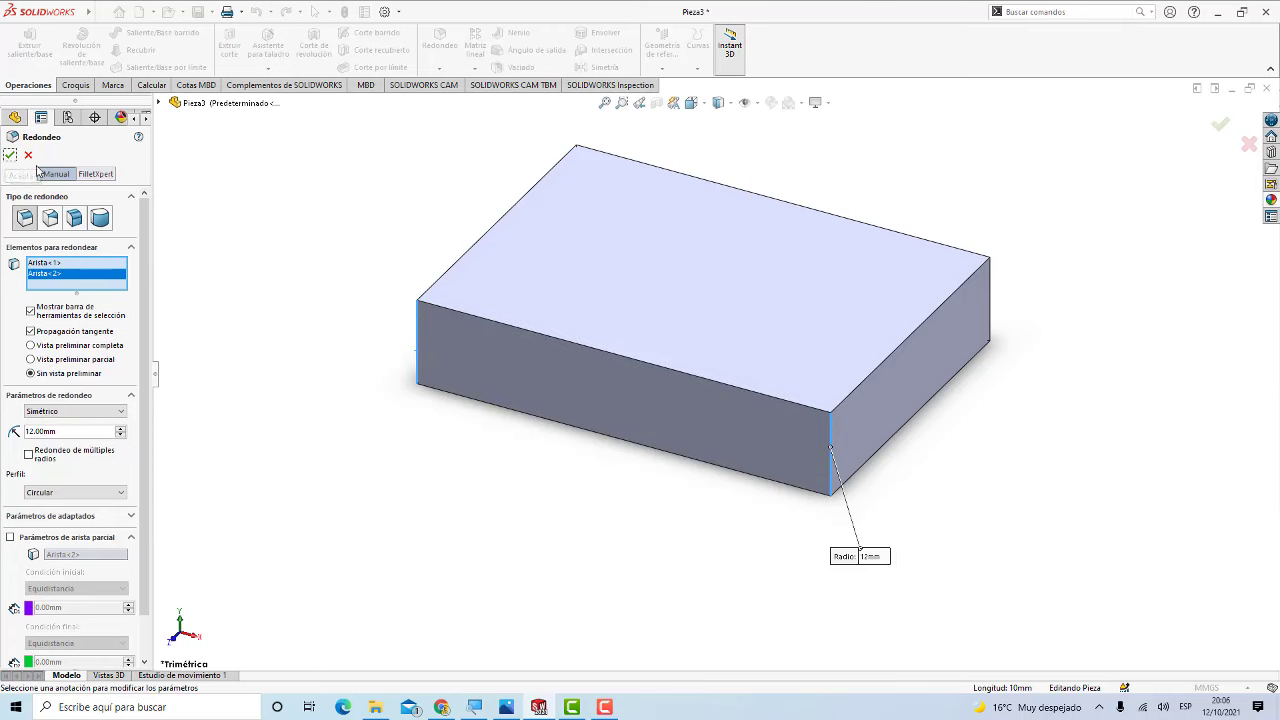
left_click(10, 156)
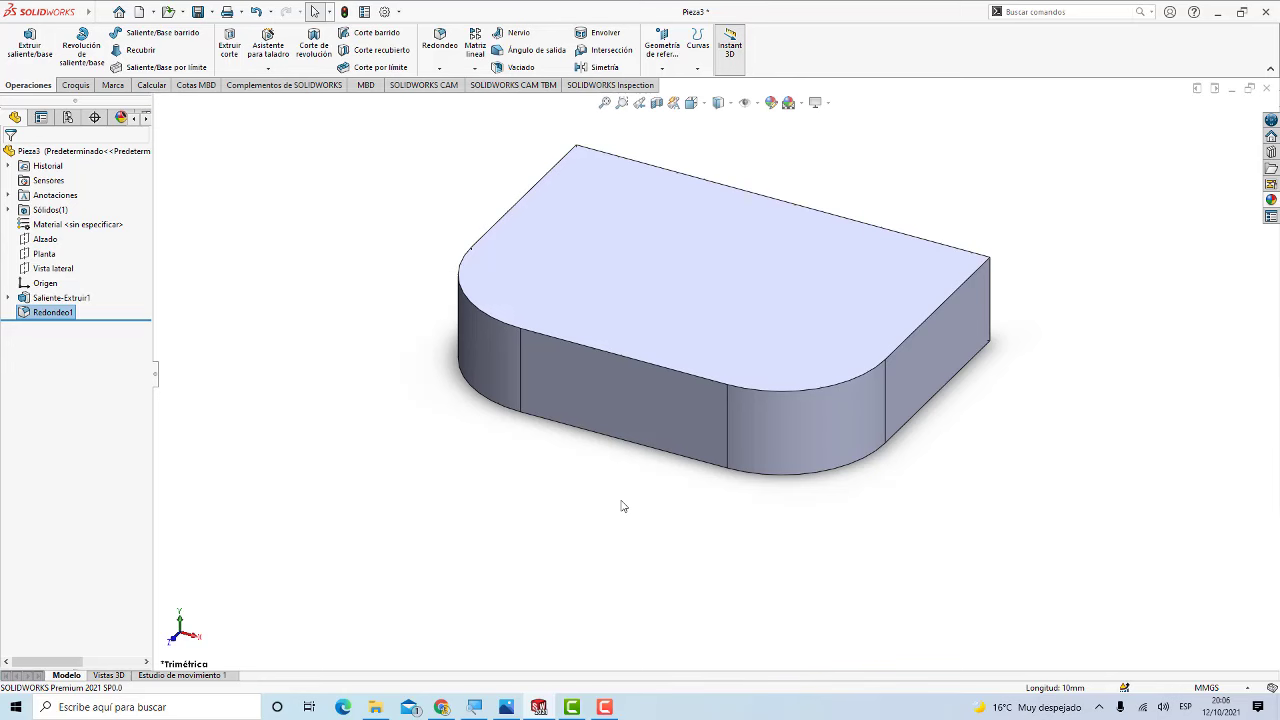
Step: Open sketch Croquis2 on the block's flat side face after checking the reference drawing
key("alt+Tab")
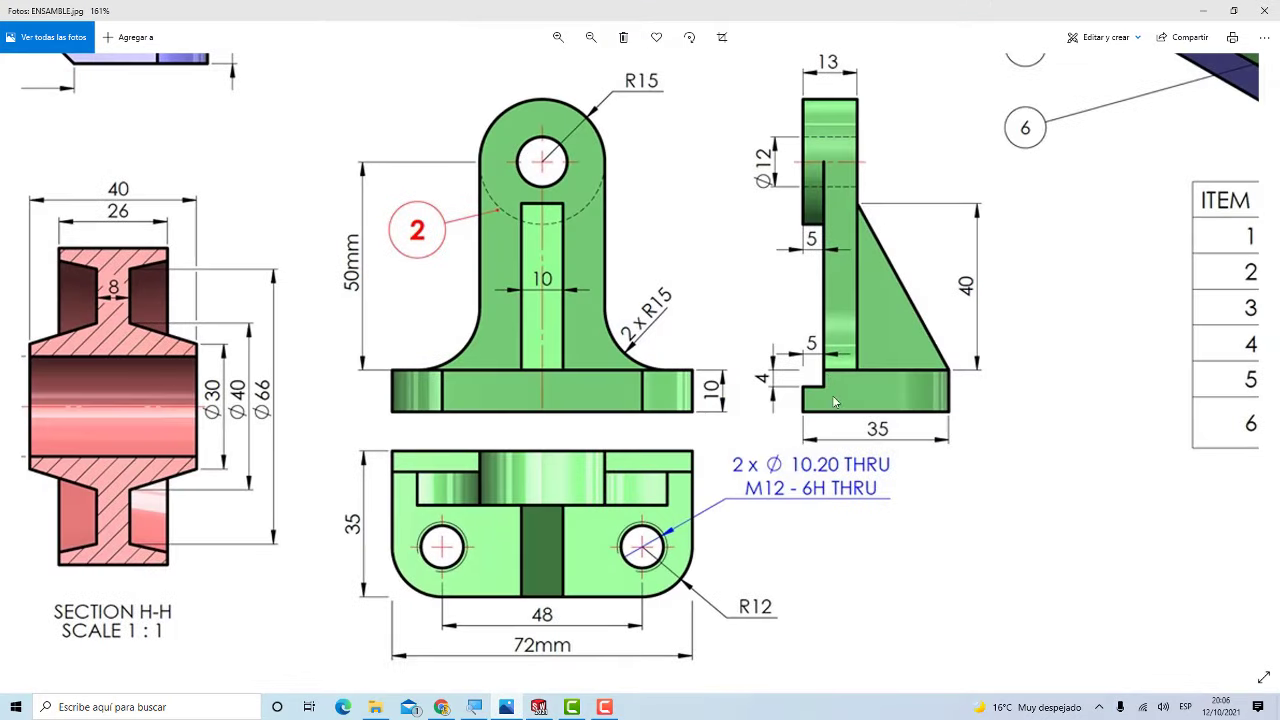
left_click(540, 708)
middle_click_drag(858, 492, 857, 423)
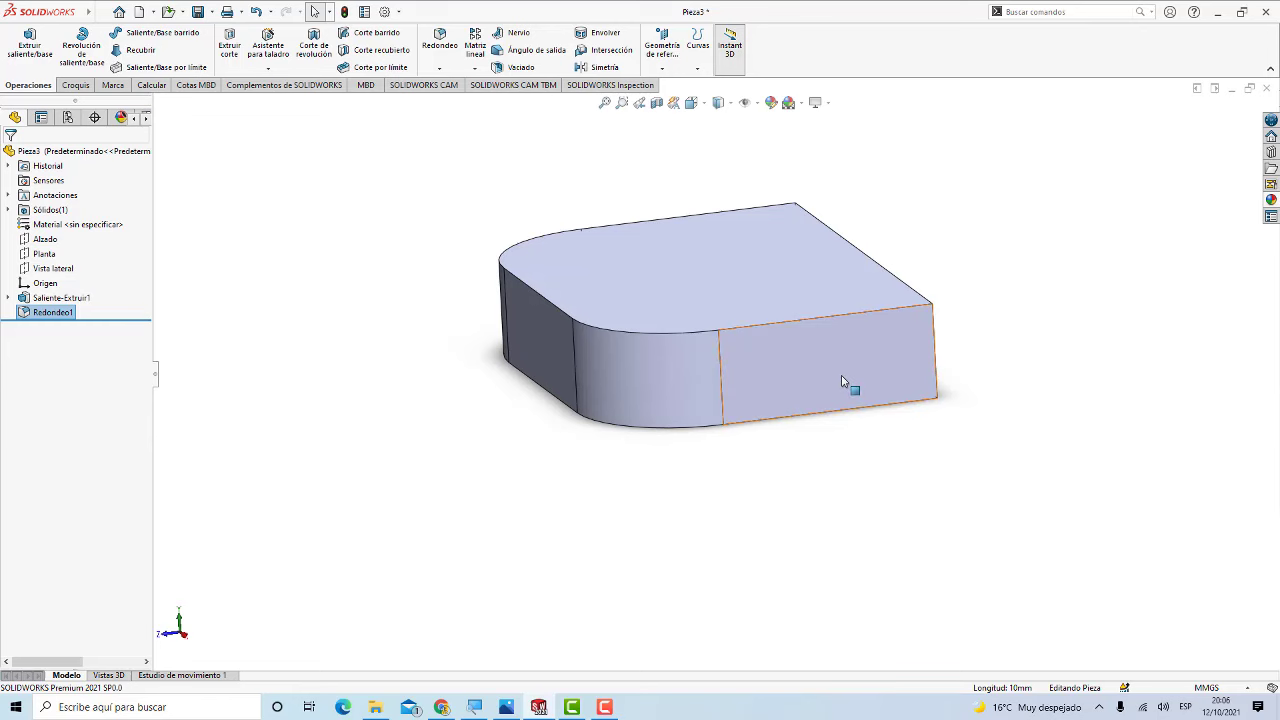
left_click(841, 375)
left_click(900, 336)
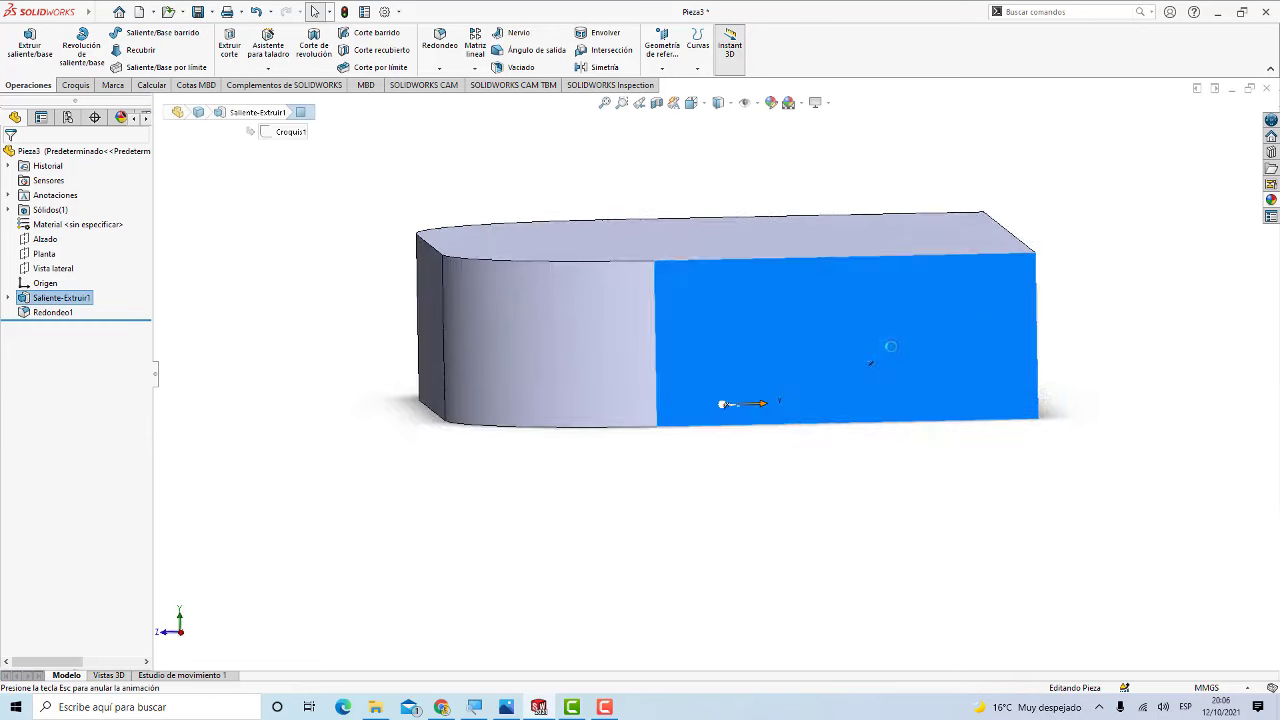
scroll(877, 462, "down", 2)
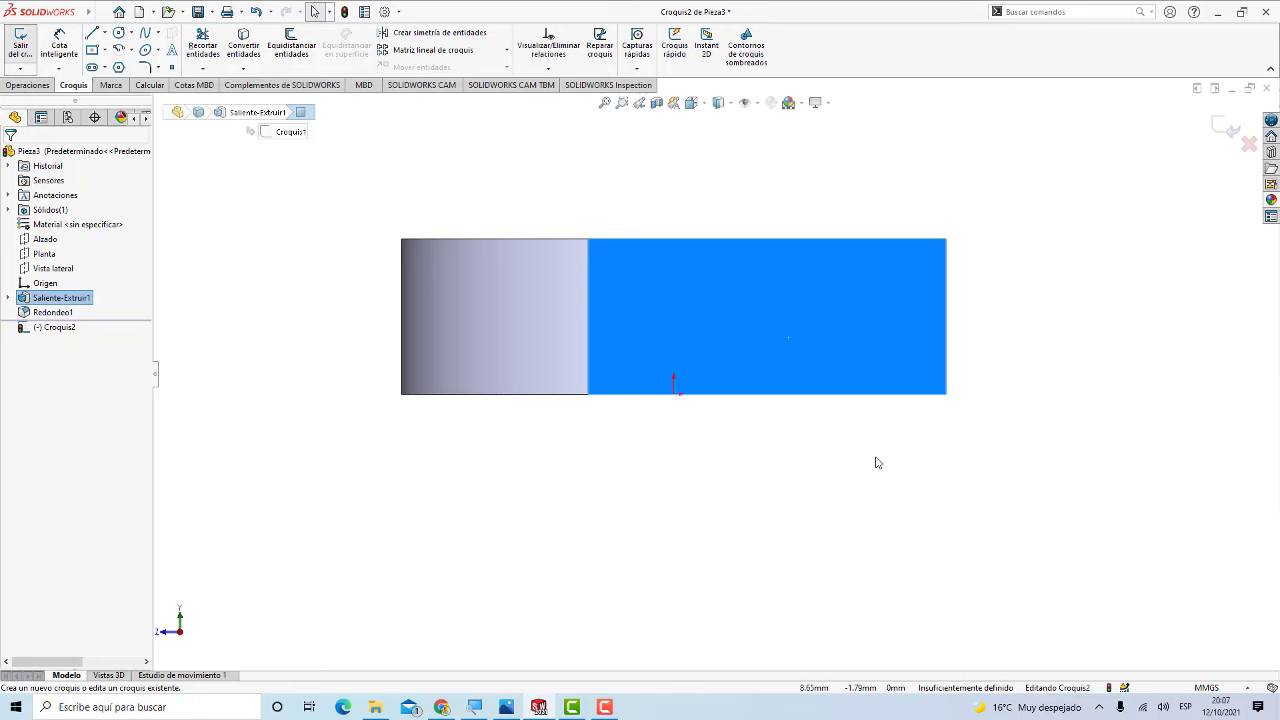
Step: Draw a small corner rectangle at the side face's top-right corner
left_click(105, 50)
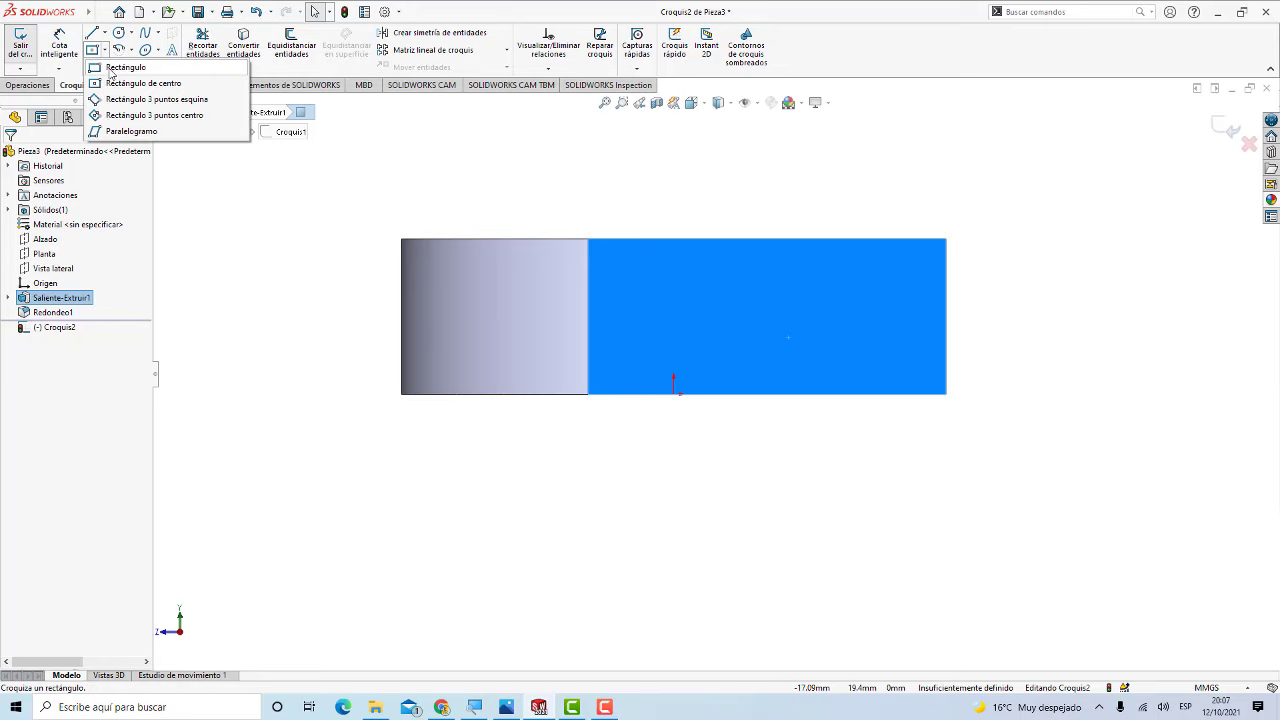
left_click(112, 69)
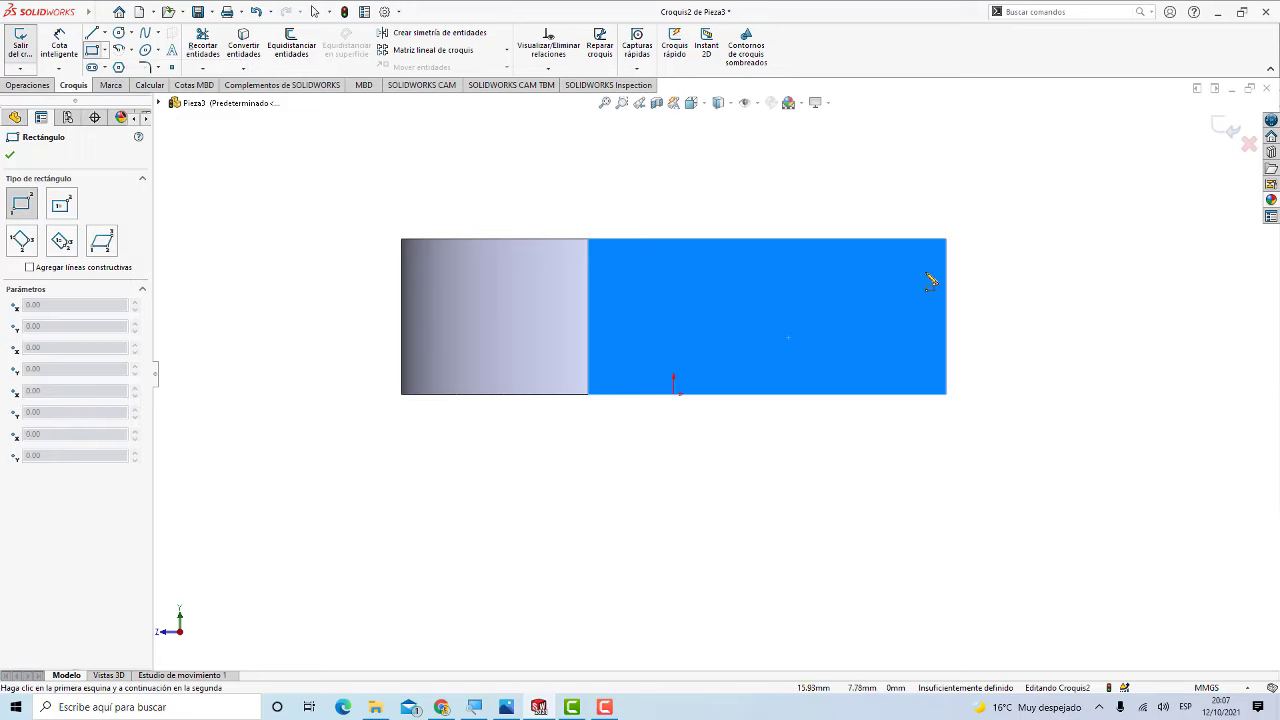
left_click(945, 240)
left_click(887, 294)
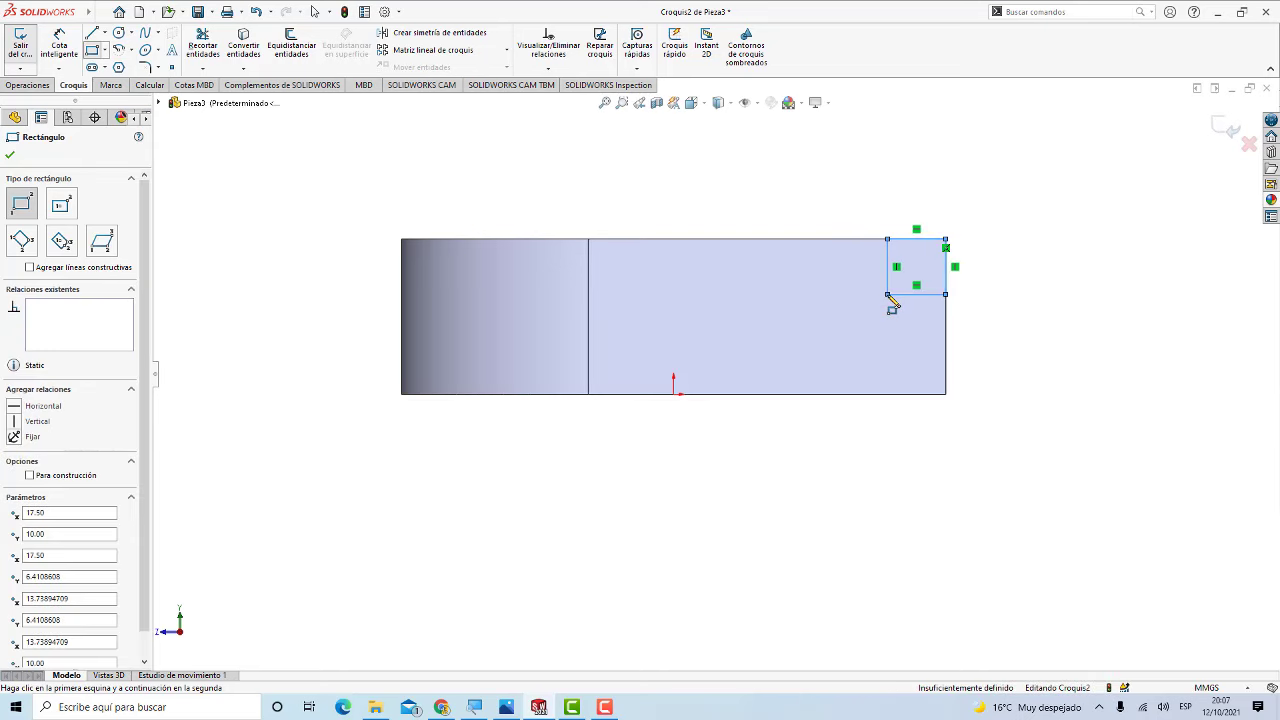
scroll(1000, 272, "down", 1)
scroll(829, 326, "down", 2)
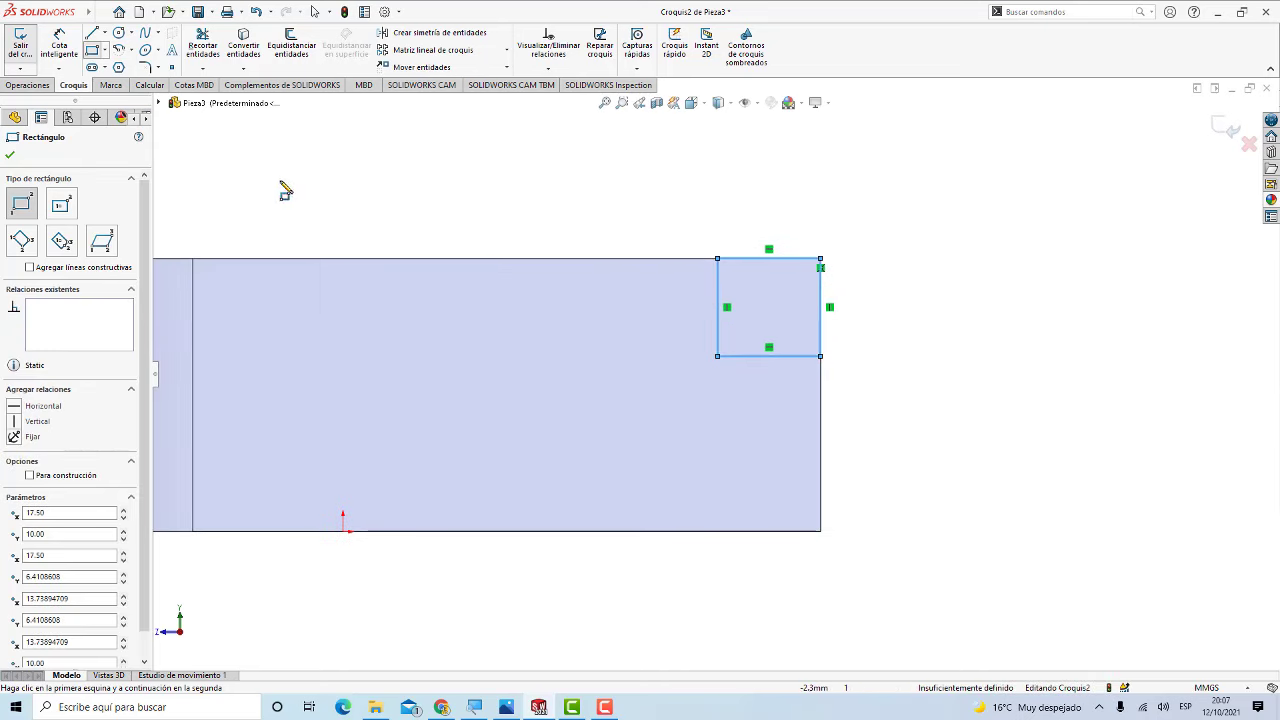
left_click(502, 707)
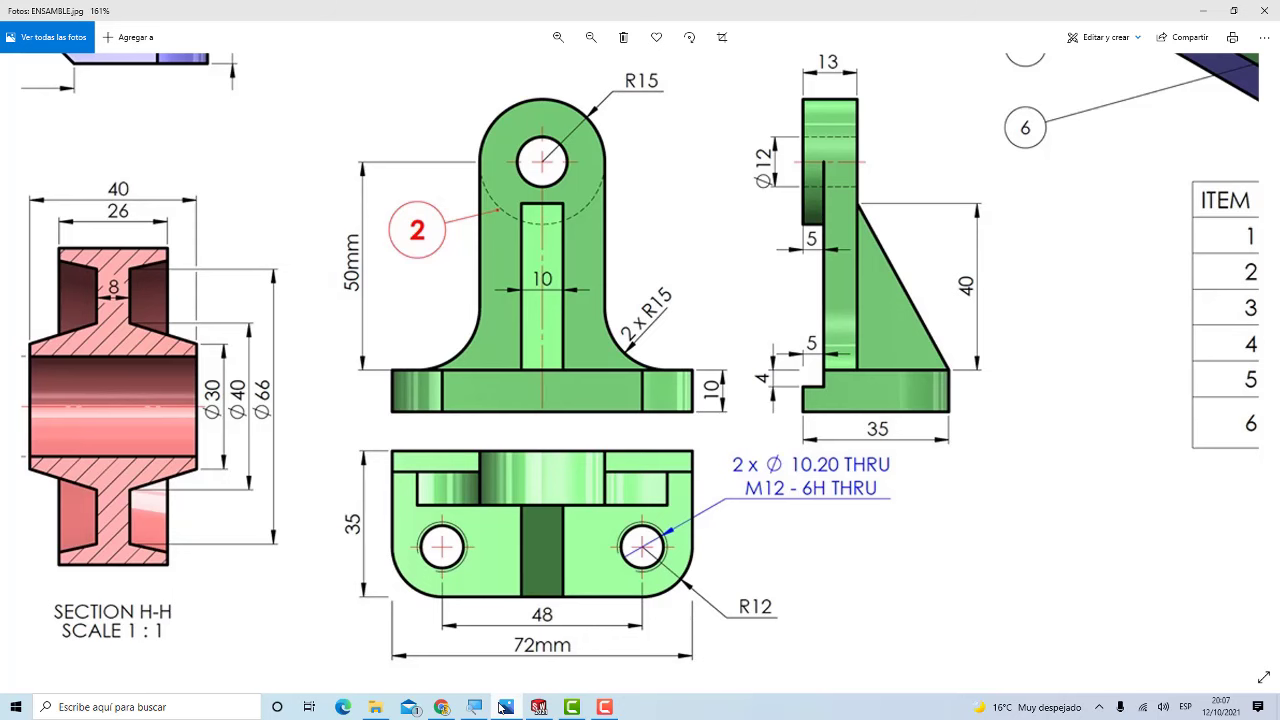
left_click(502, 707)
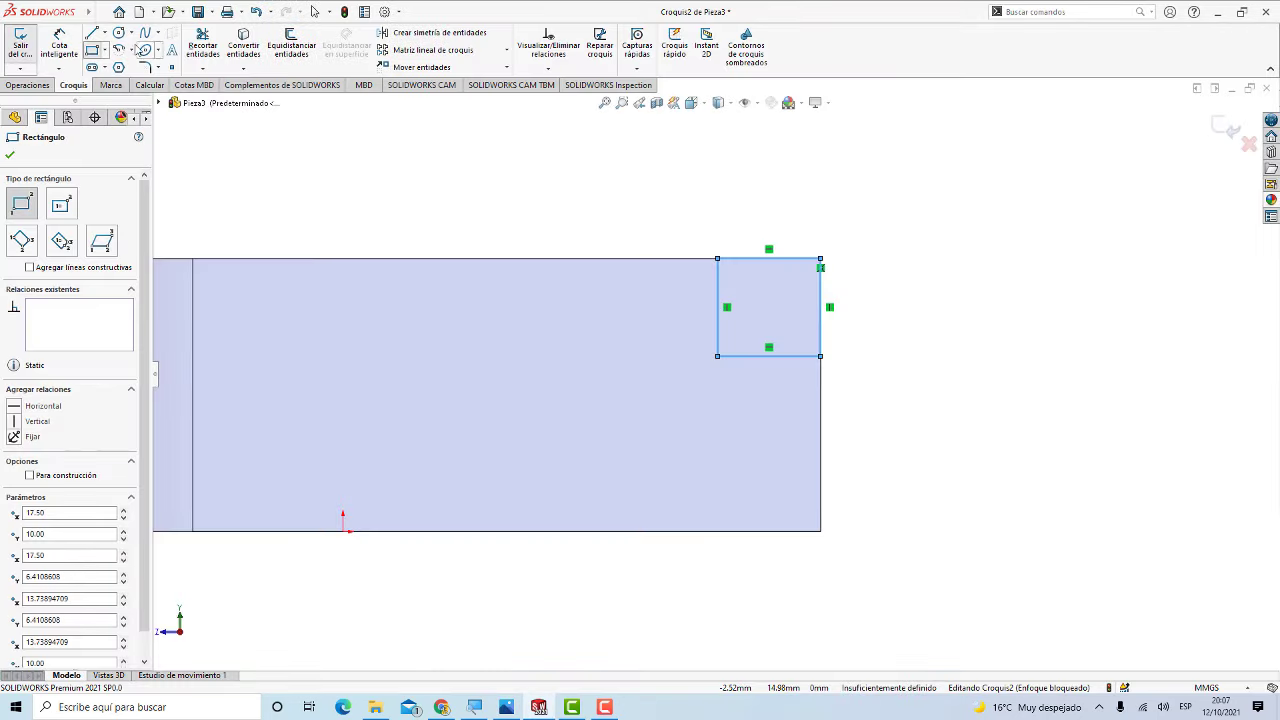
Step: Dimension the rectangle 5 mm wide and 4 mm tall, fully defining it
left_click(60, 46)
left_click(752, 259)
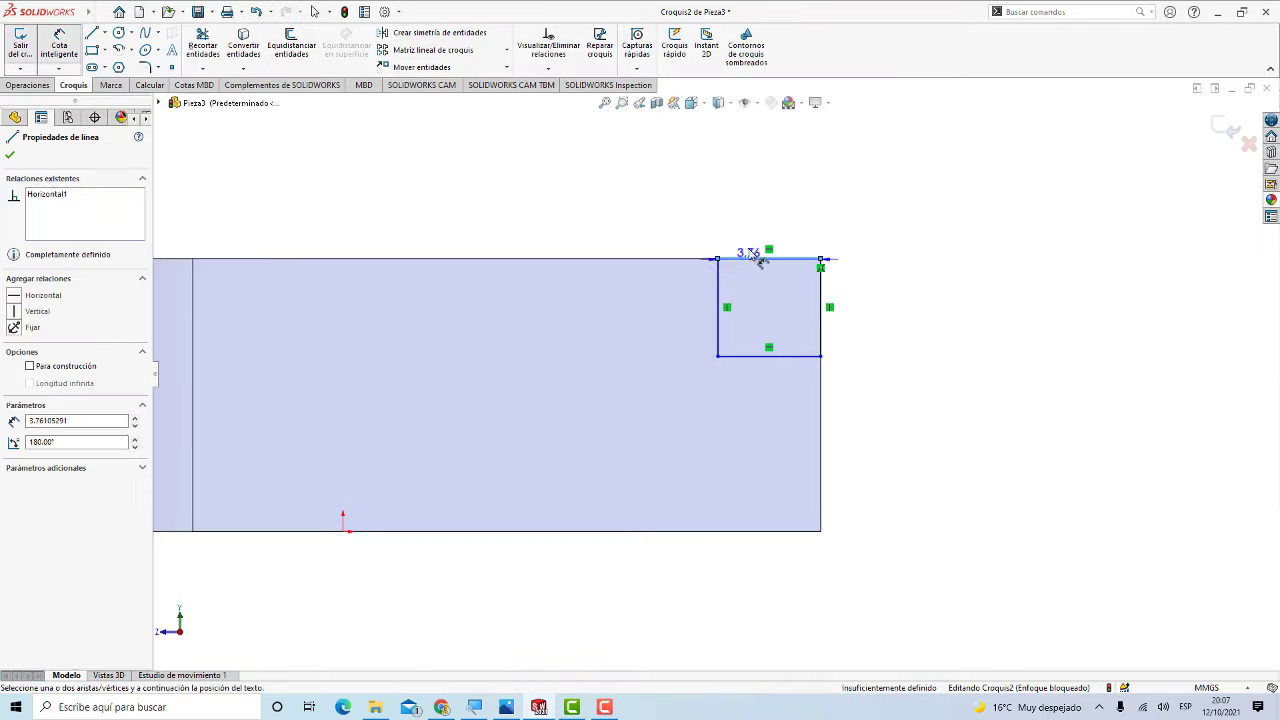
left_click(752, 232)
type("5")
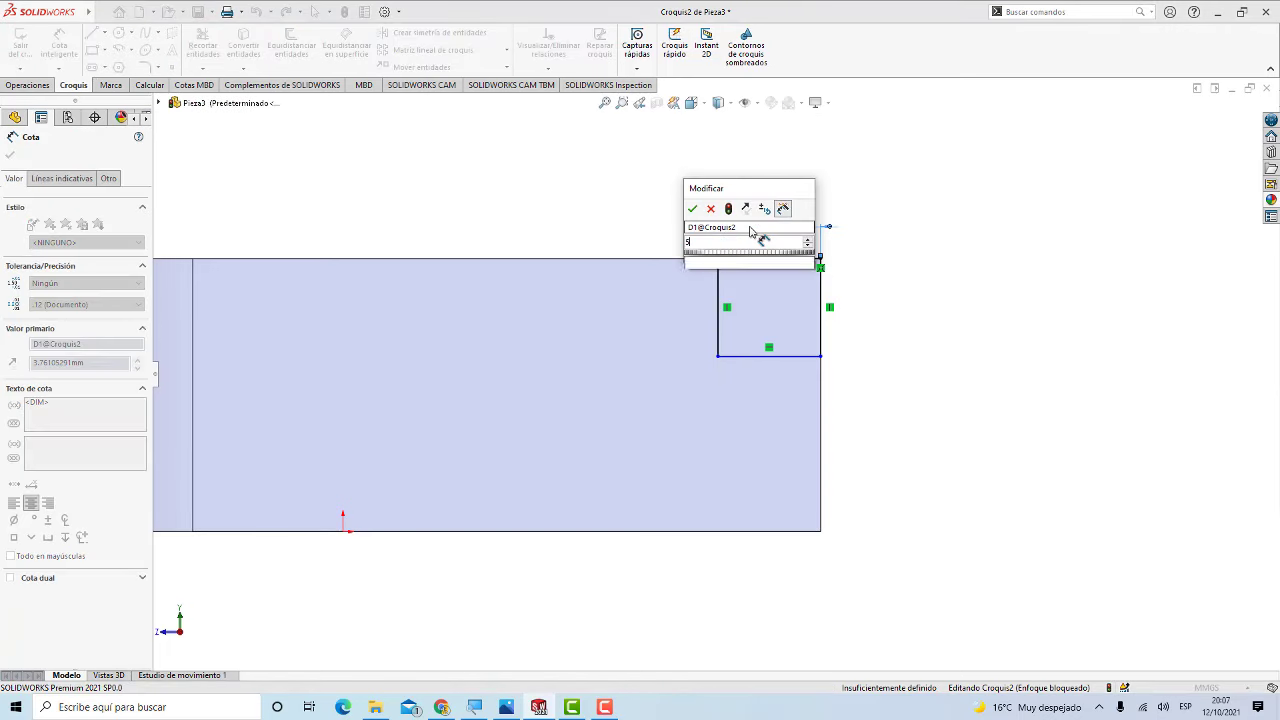
key("Return")
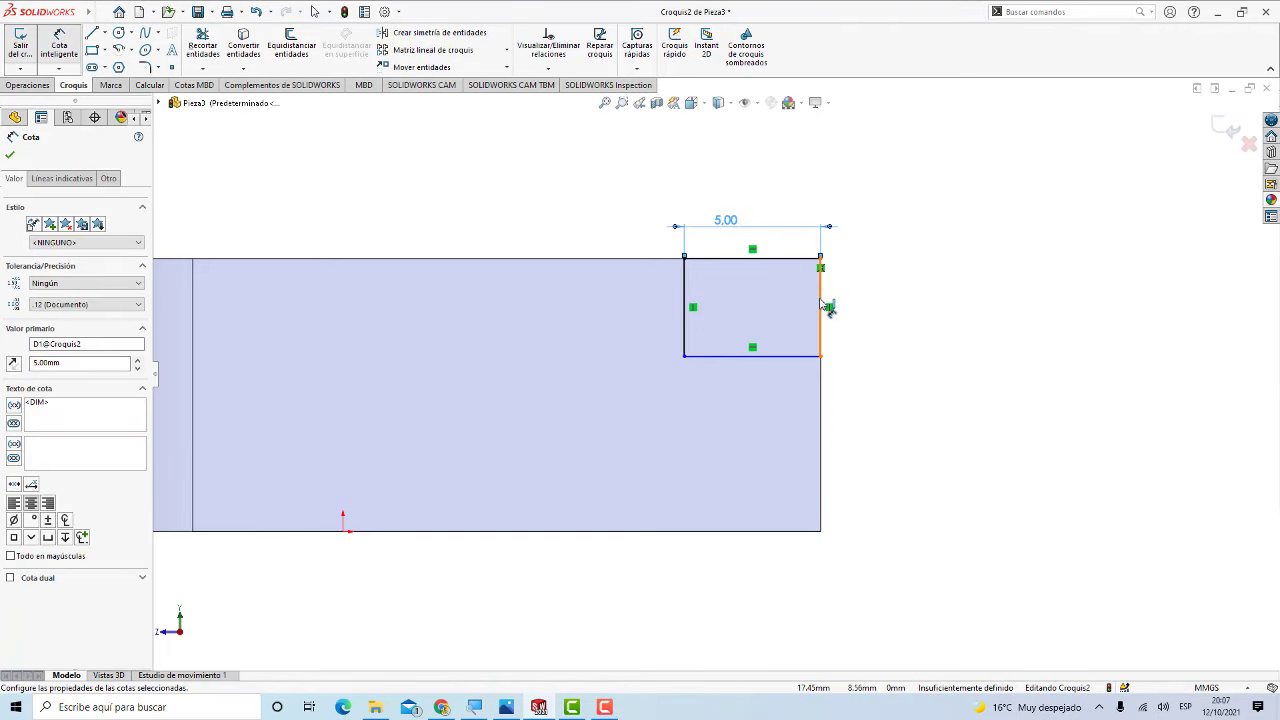
left_click(824, 302)
left_click(869, 305)
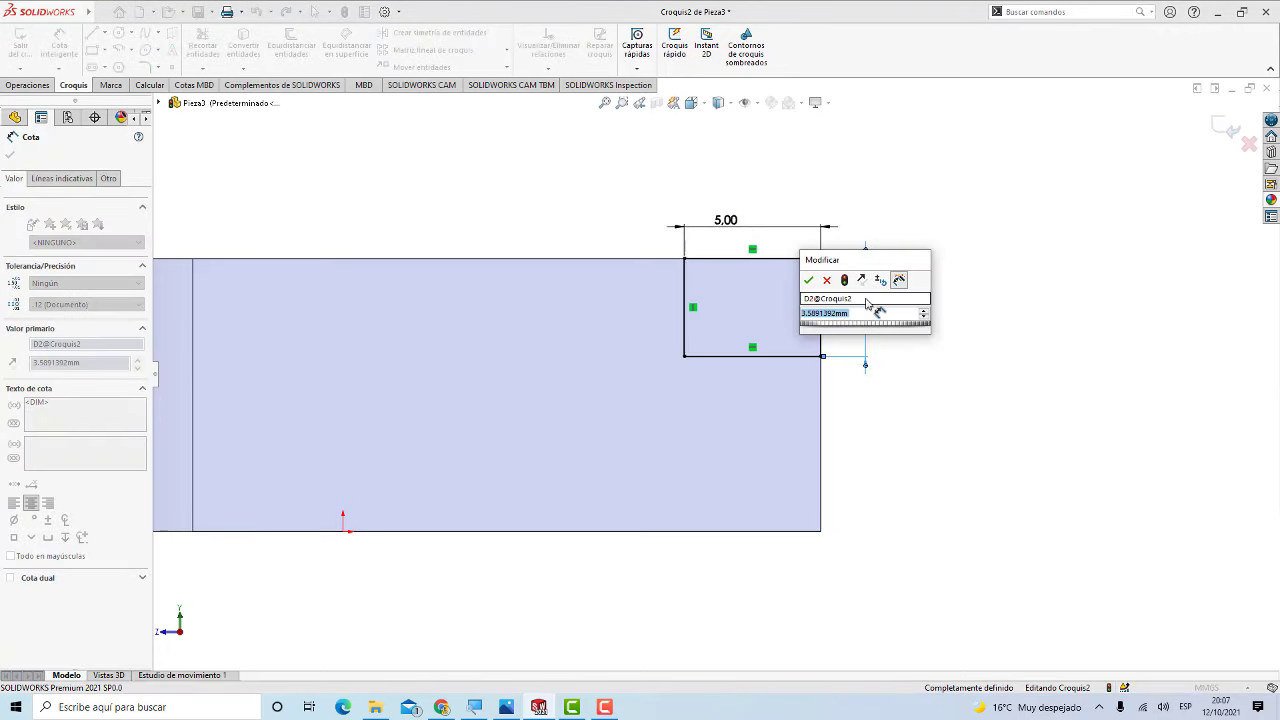
type("4")
key("Return")
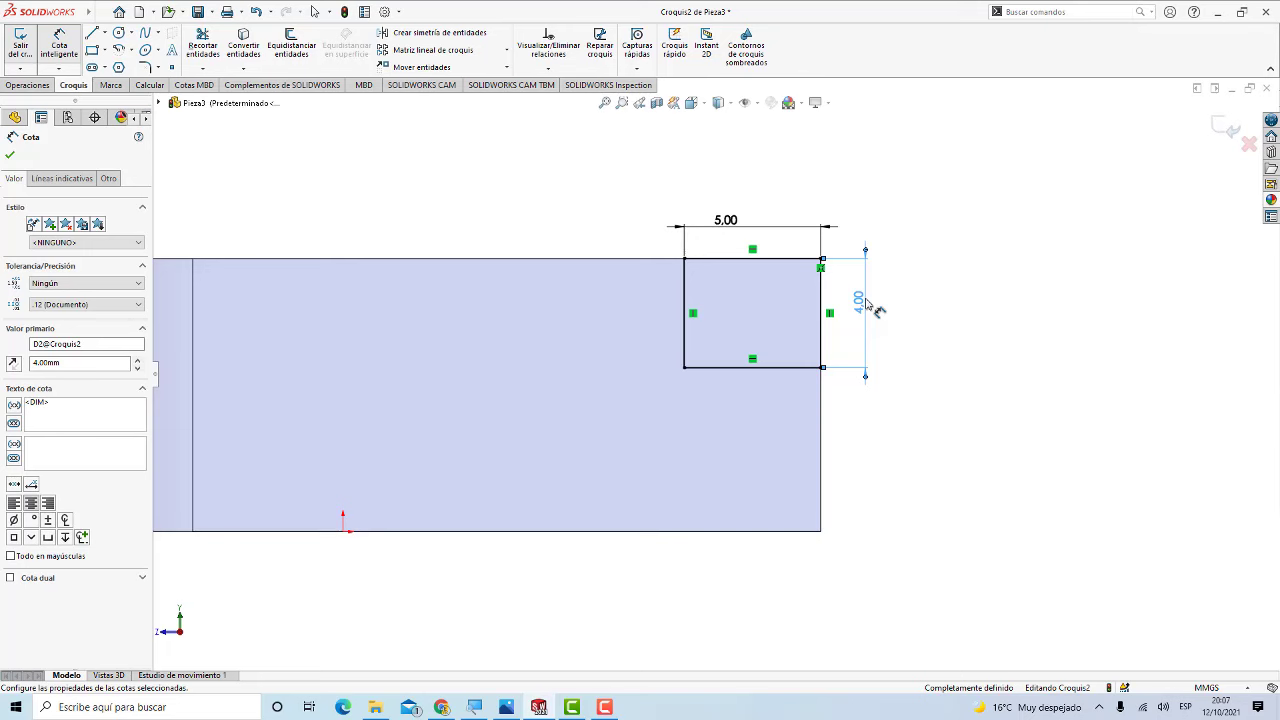
key("z")
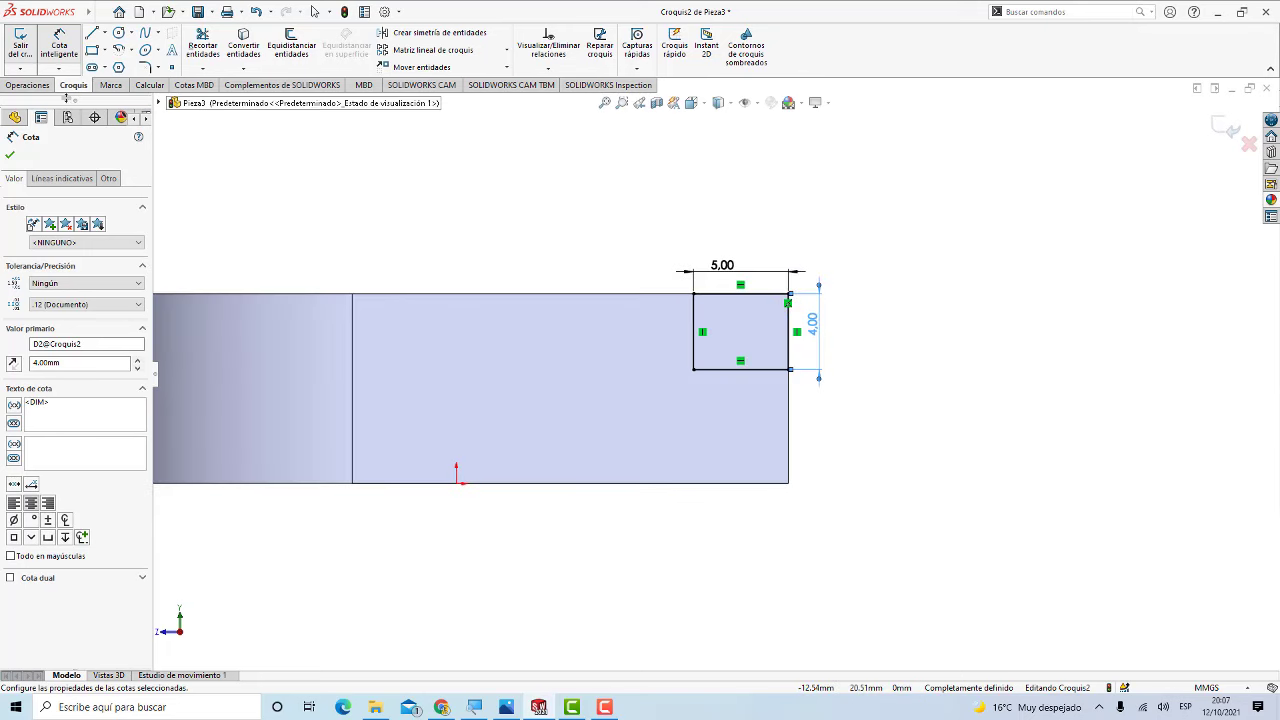
left_click(28, 85)
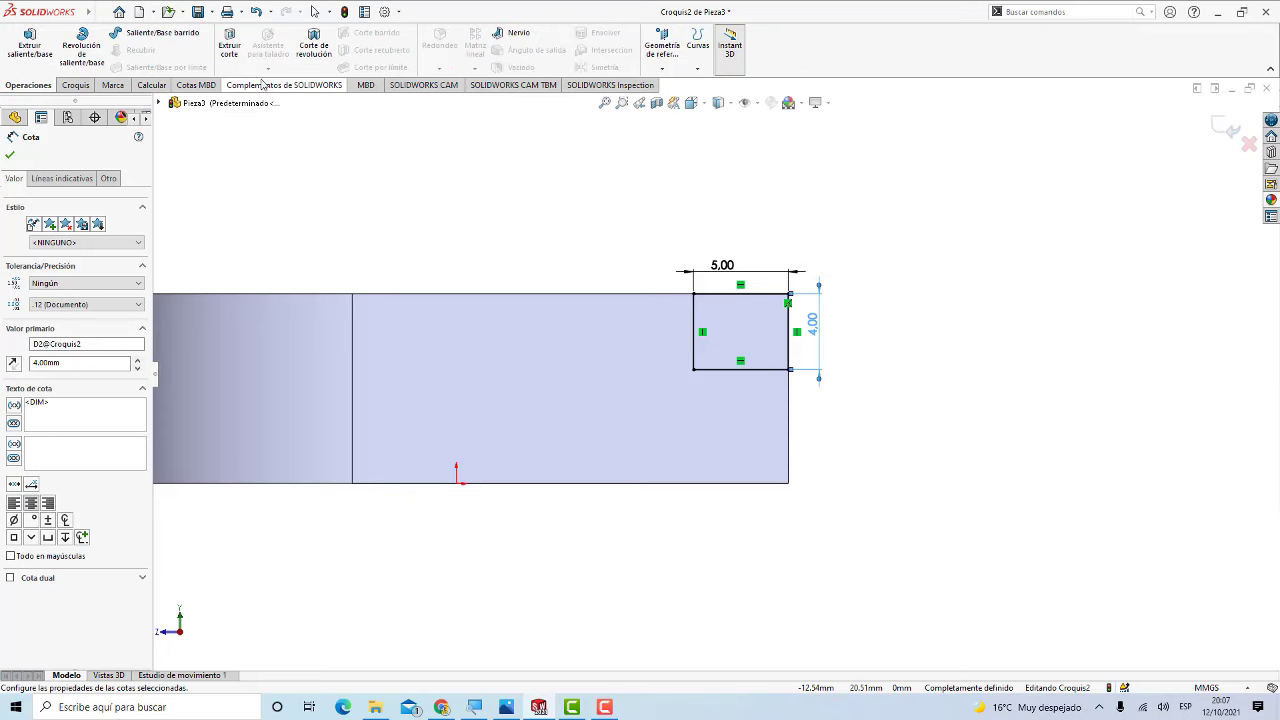
Step: Cut the rectangle Por todo (through all) as Cortar-Extruir1, then orbit to inspect the notch
left_click(230, 64)
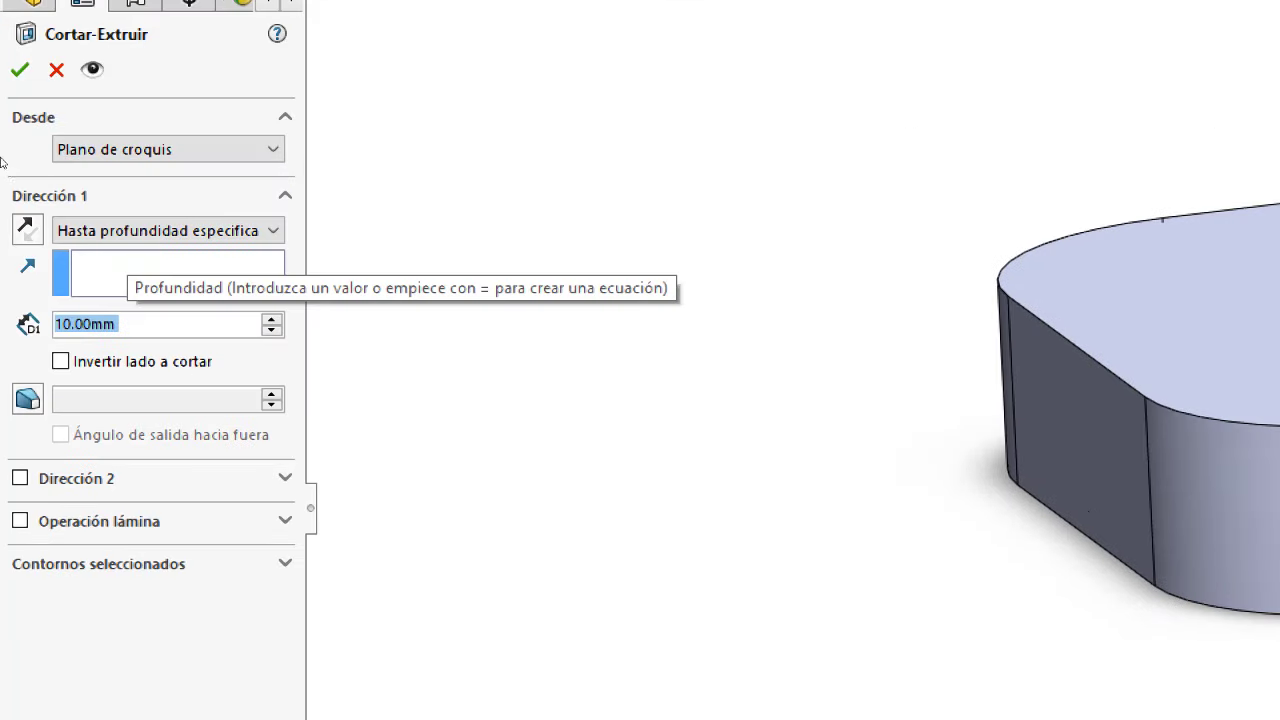
left_click(91, 234)
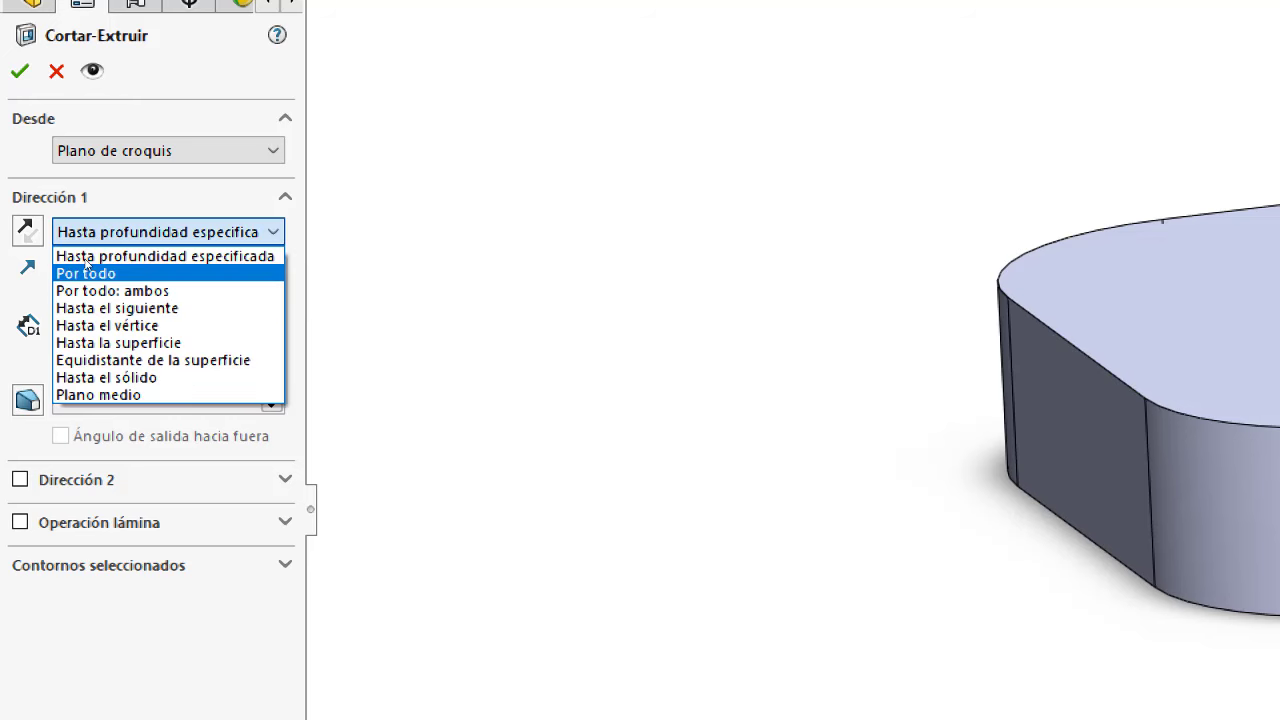
left_click(87, 272)
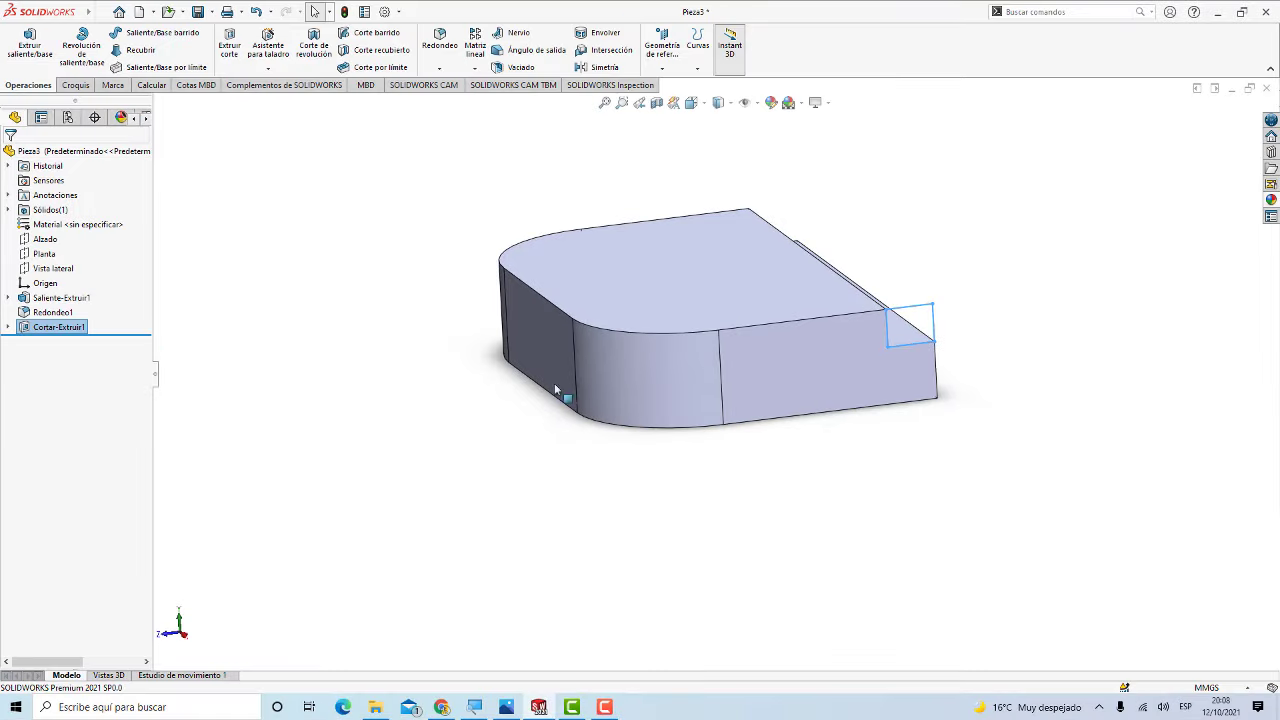
left_click(624, 488)
mouse_move(840, 445)
middle_mouse_down()
mouse_move(751, 449)
mouse_move(751, 483)
mouse_move(790, 457)
mouse_move(774, 449)
middle_mouse_up()
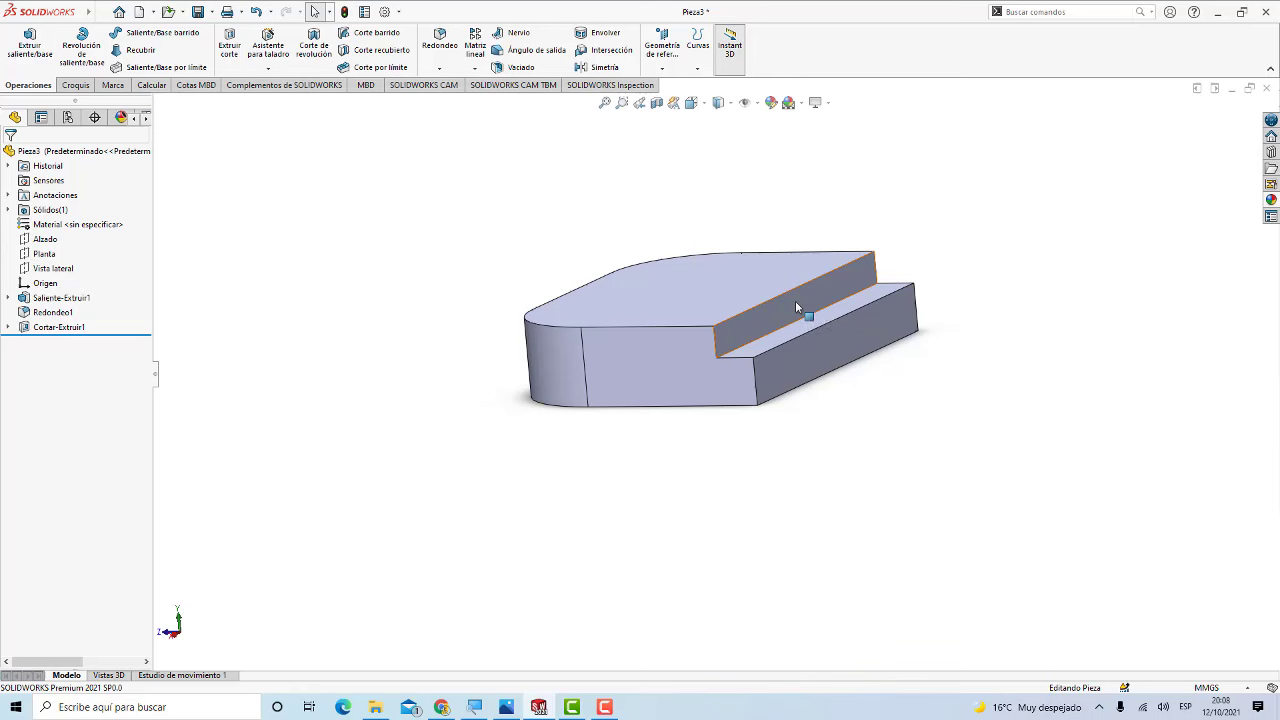
Step: Open sketch Croquis3 on a face of the notched part, then view ENSAMBLE.jpg
left_click(796, 304)
left_click(852, 262)
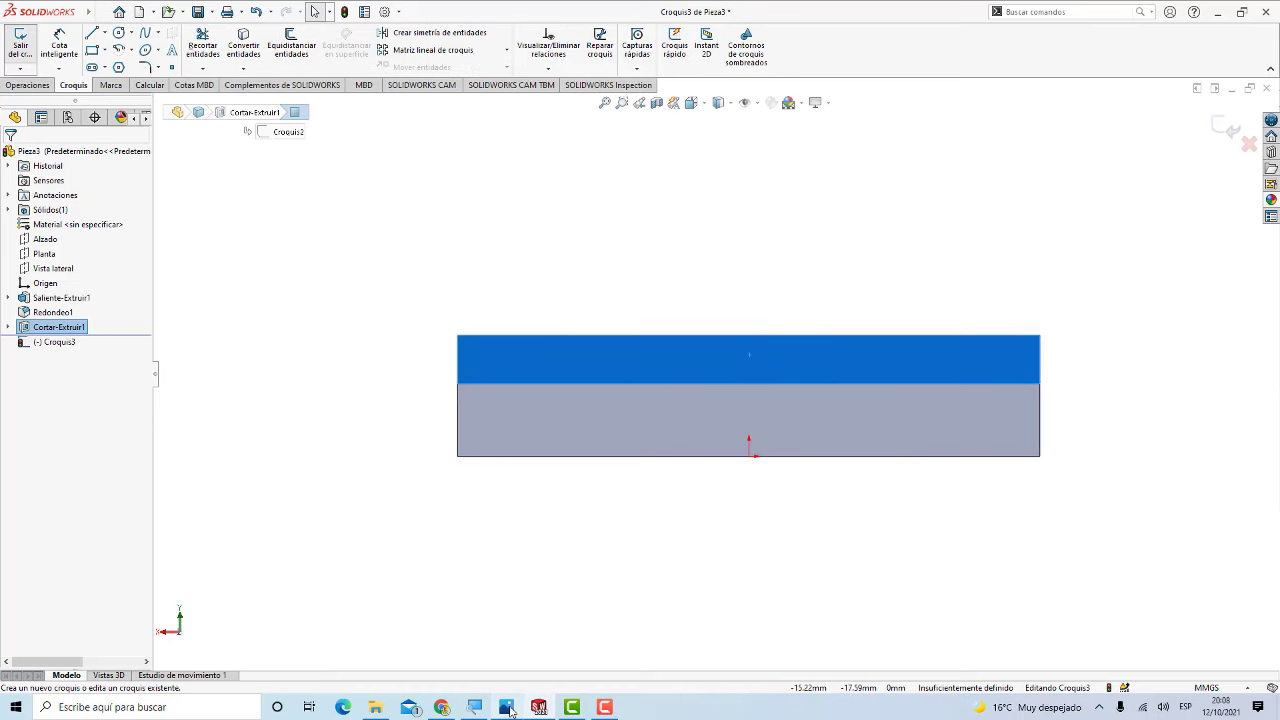
left_click(508, 708)
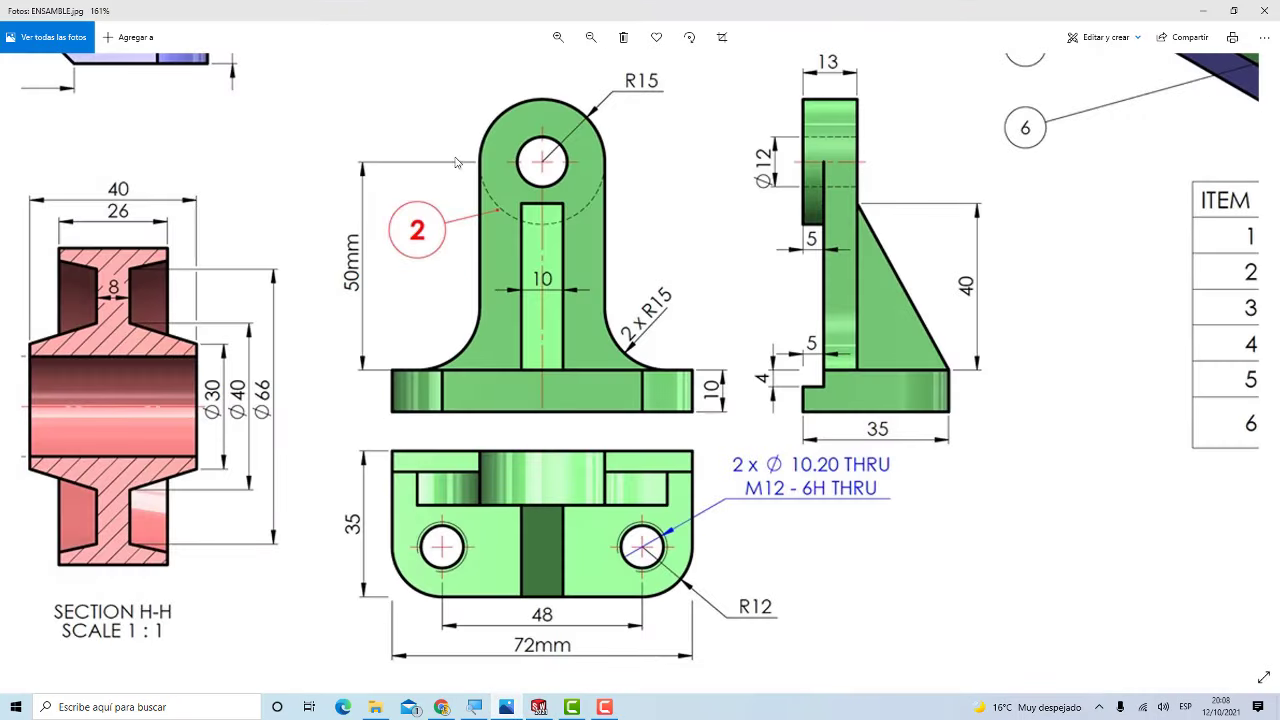
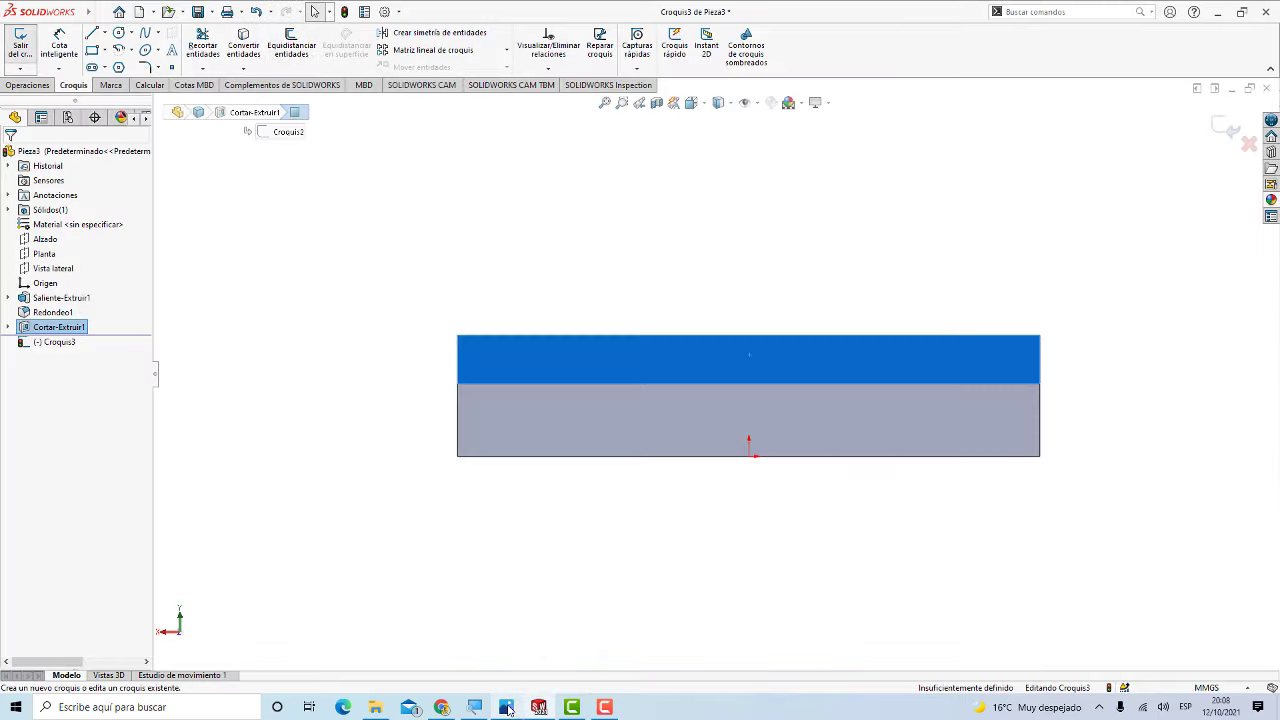
Step: Draw a closed rectangle standing upright on the base's top edge, then bring up the ENSAMBLE reference drawing
left_click(508, 706)
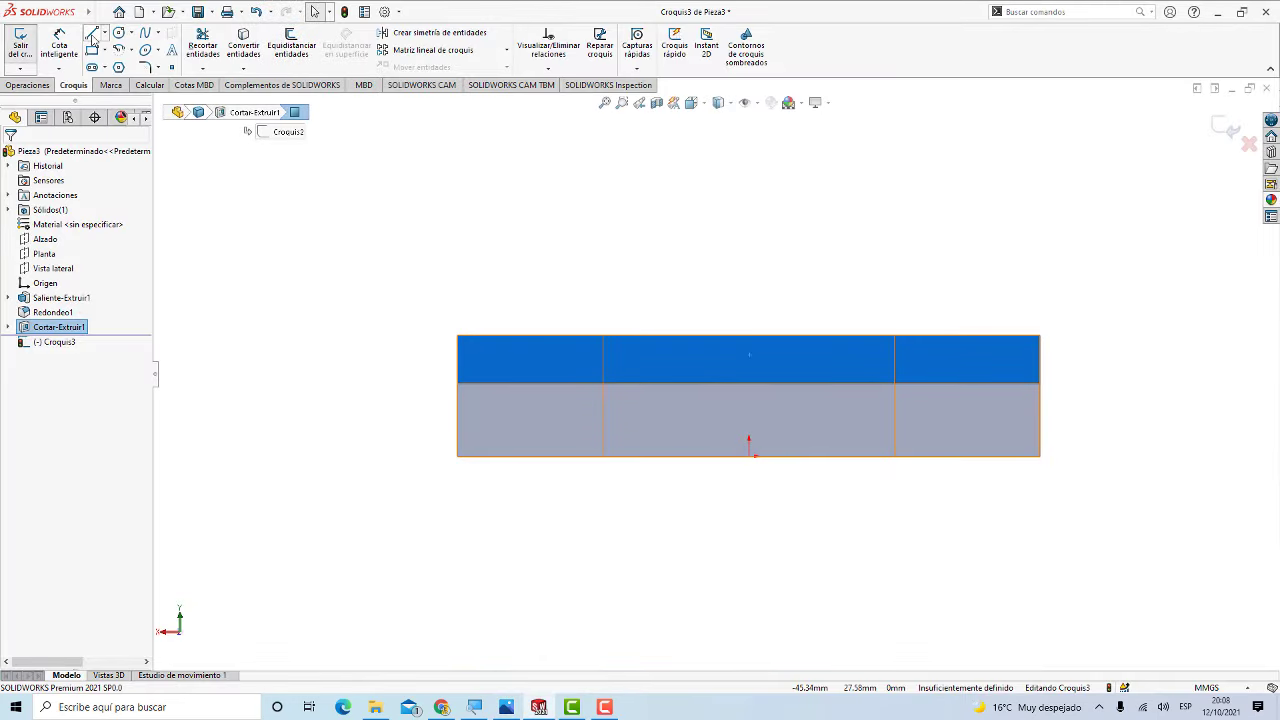
left_click(91, 33)
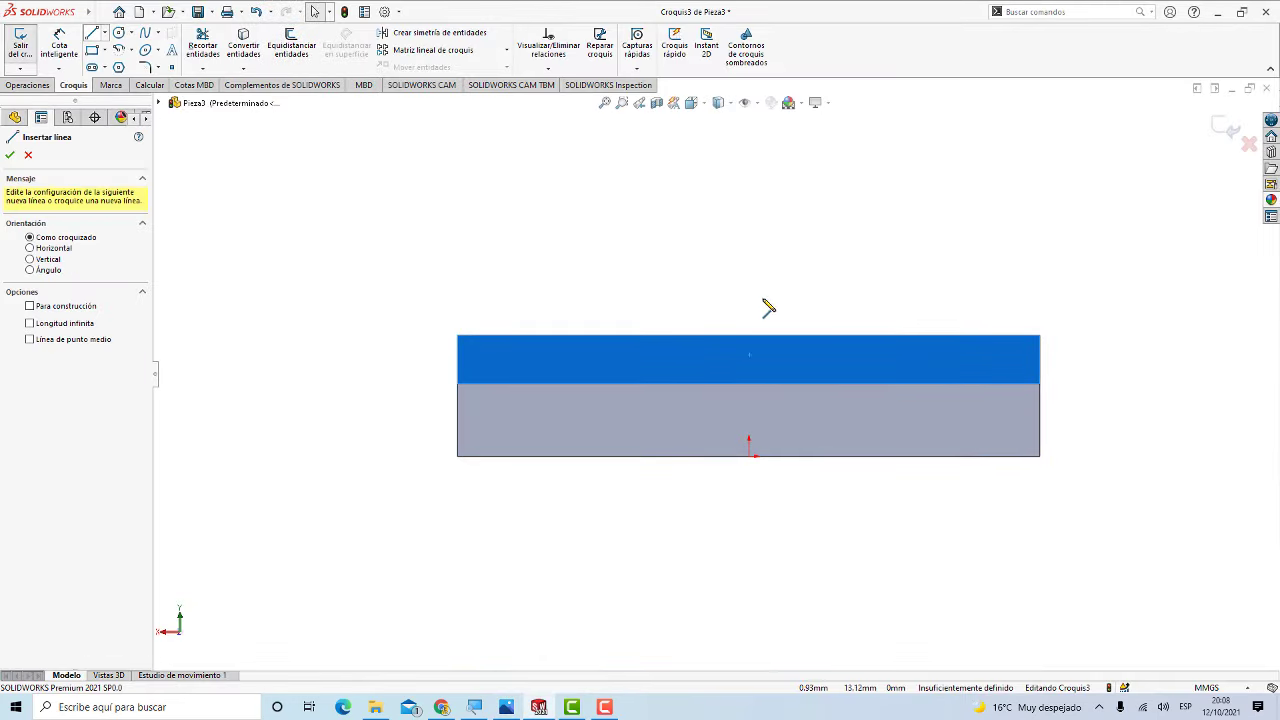
left_click(849, 337)
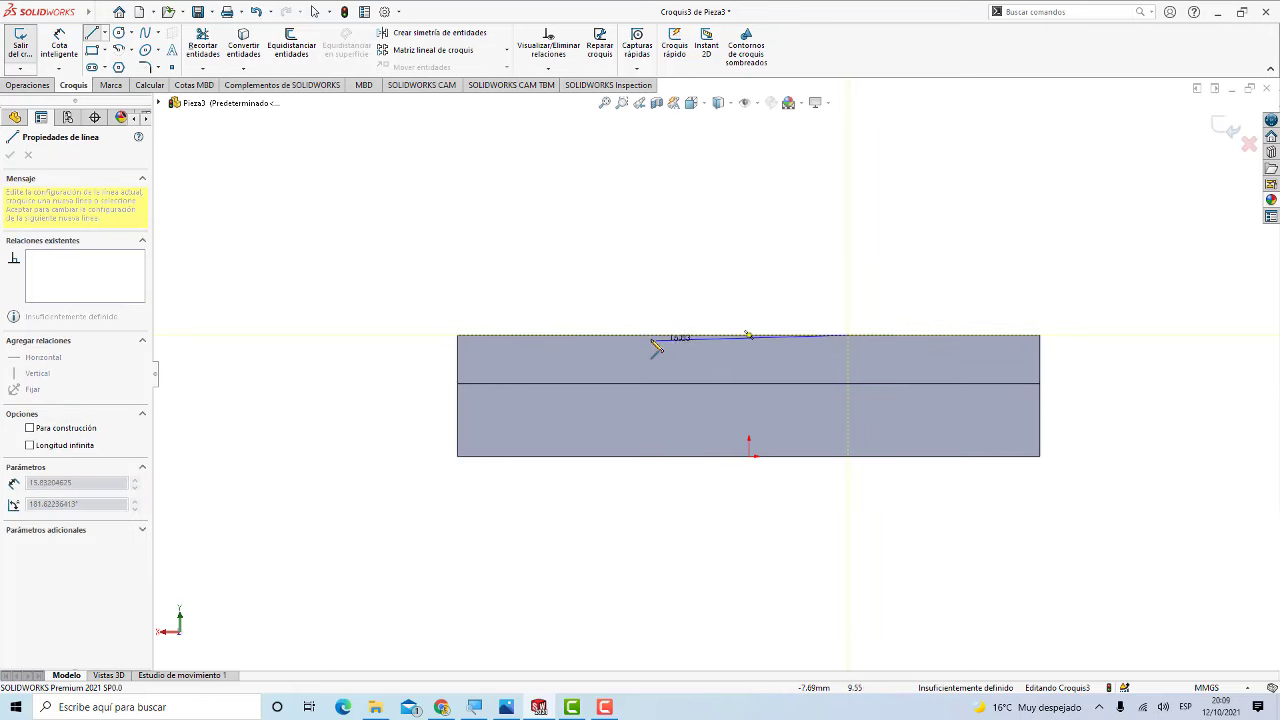
left_click(657, 336)
scroll(657, 336, "down", 2)
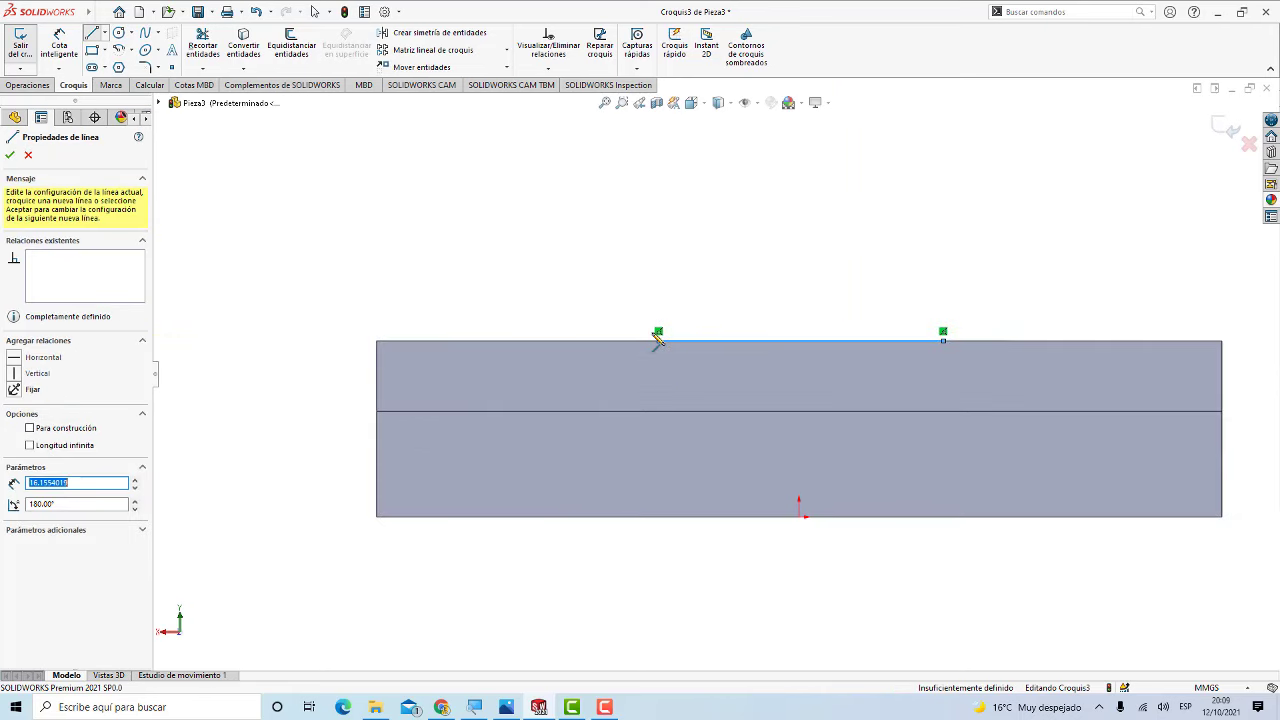
scroll(660, 338, "up", 4)
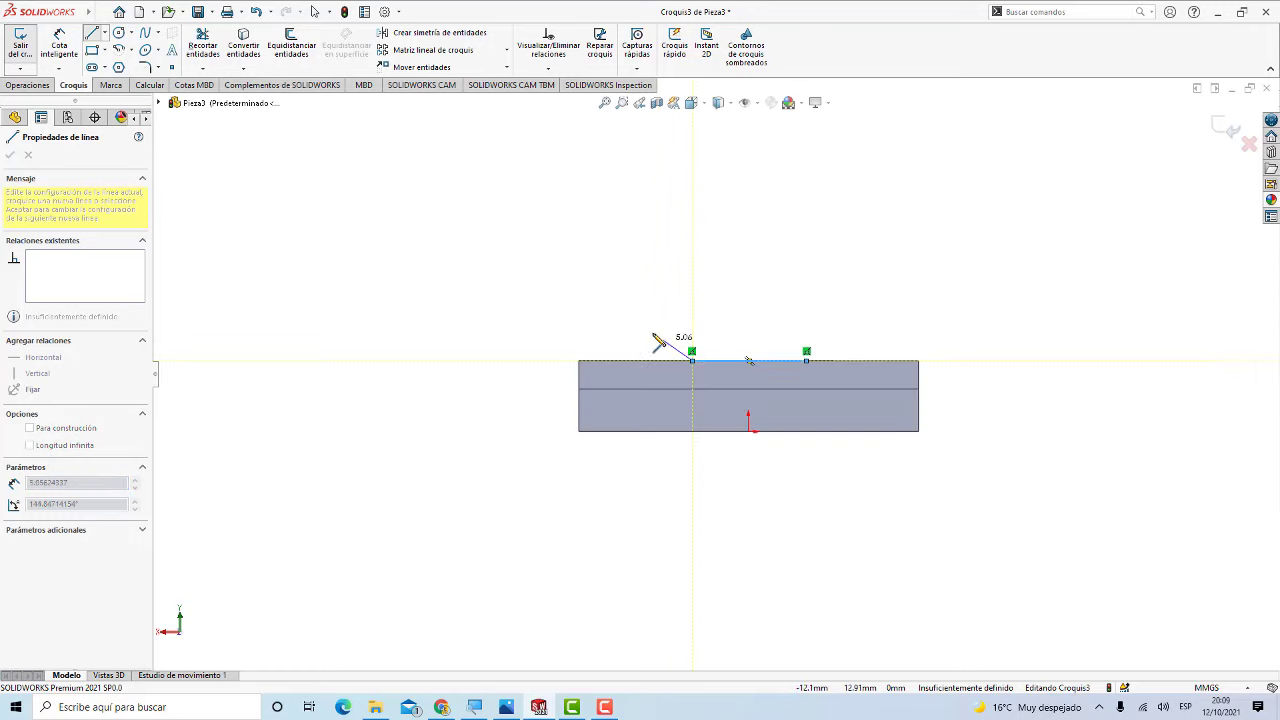
left_click(692, 176)
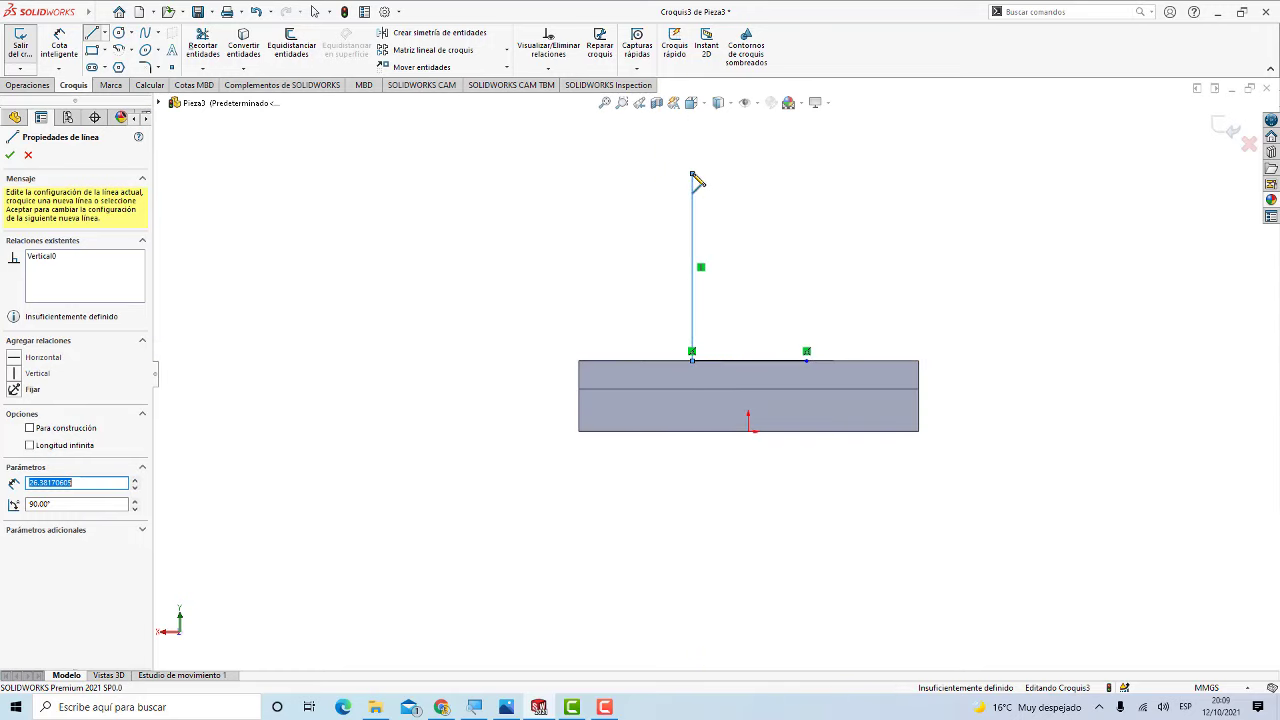
left_click(807, 174)
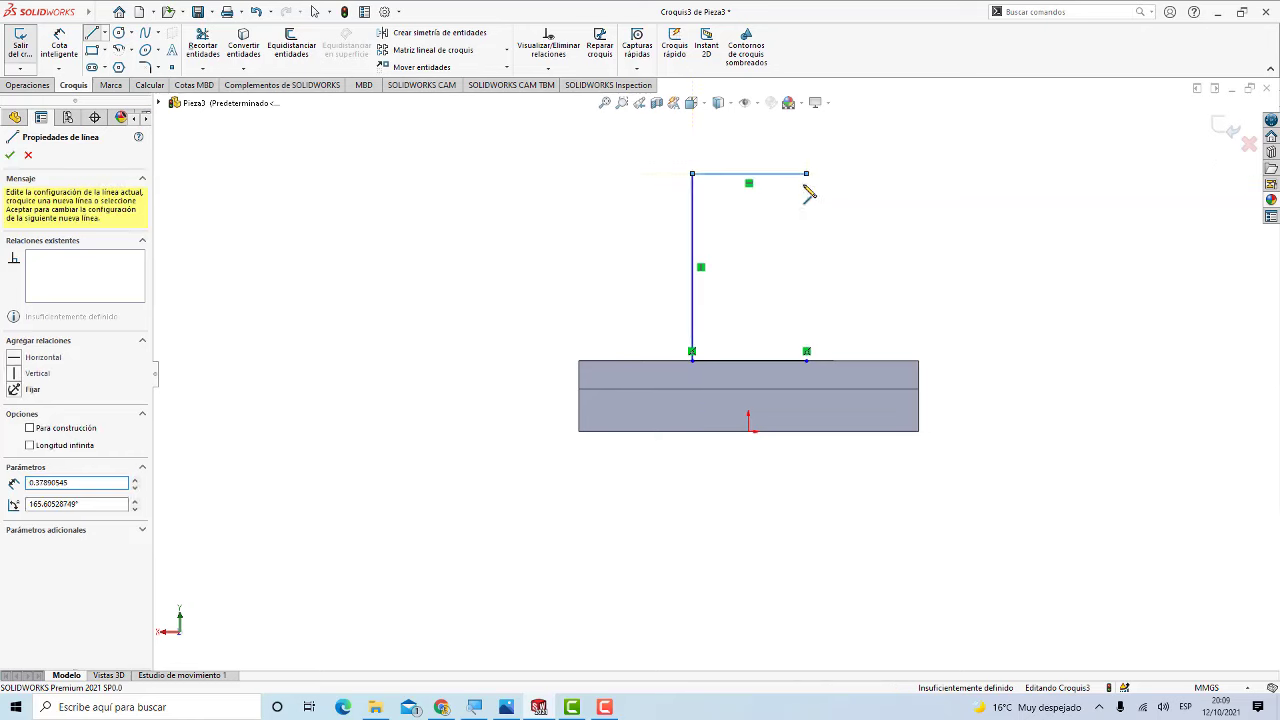
left_click(808, 358)
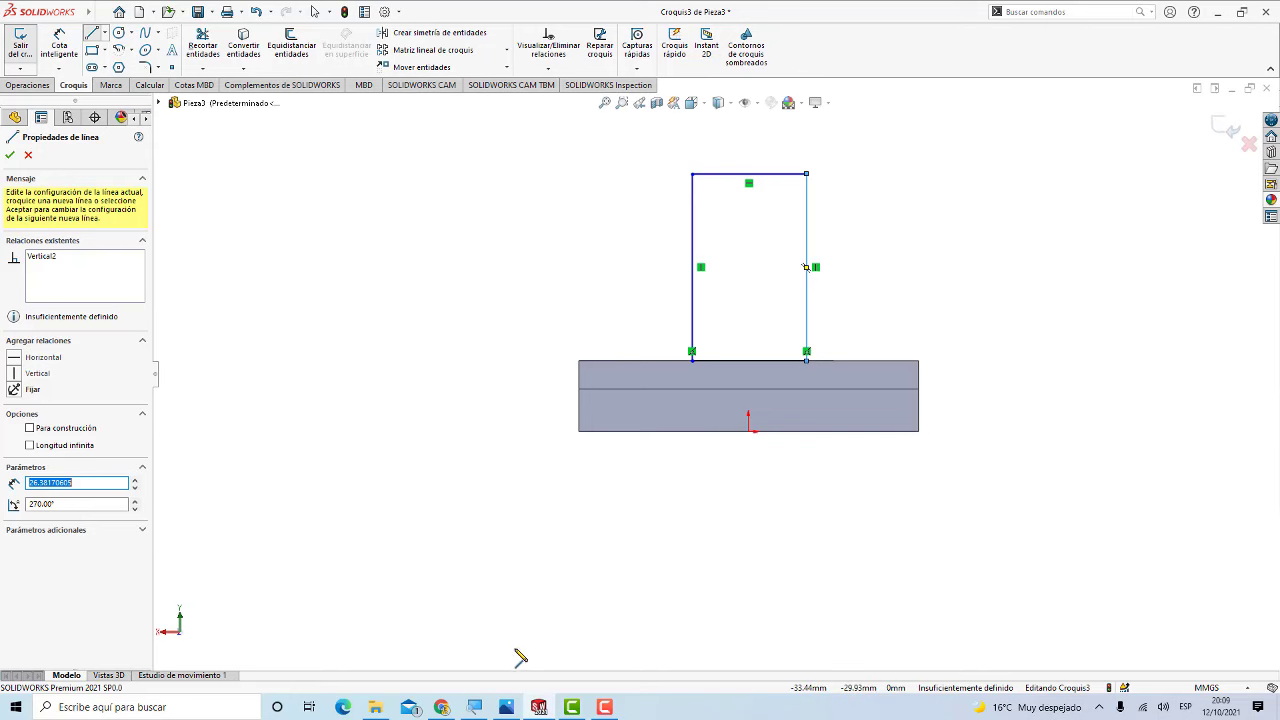
left_click(506, 707)
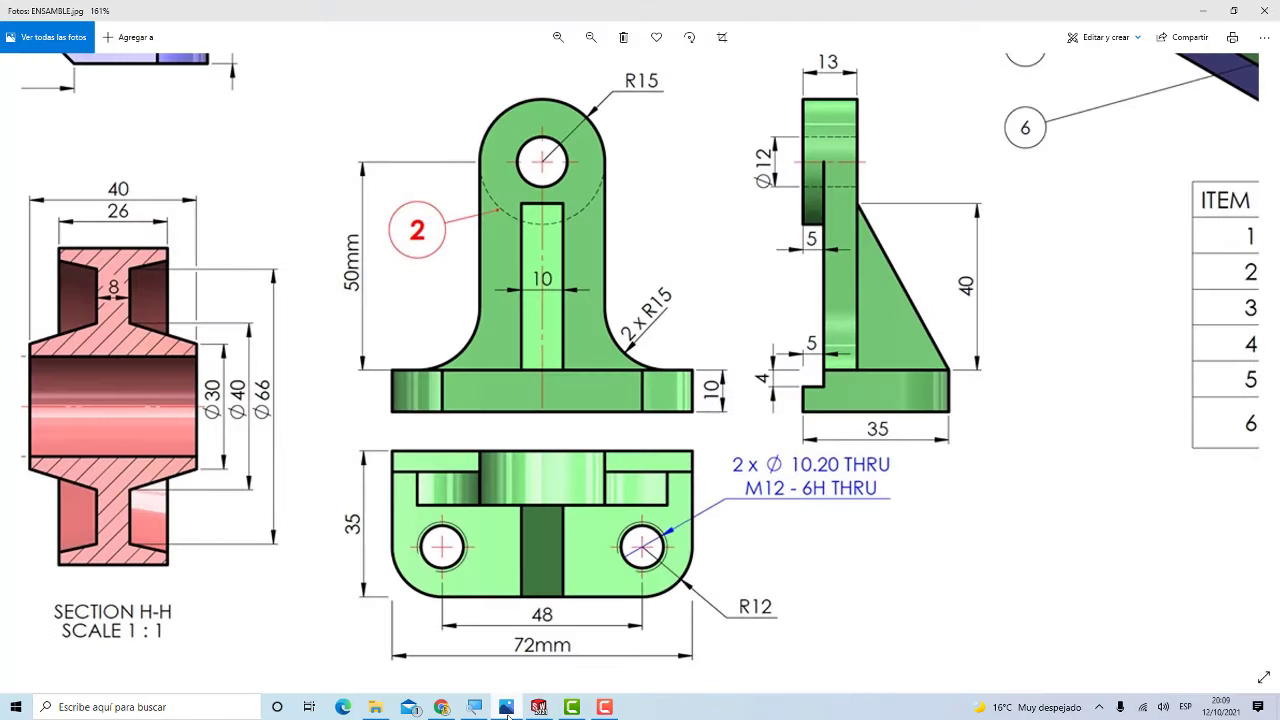
Step: Draw a centre-point circle on the rectangle's top-line midpoint, reaching the outline's corner
left_click(507, 710)
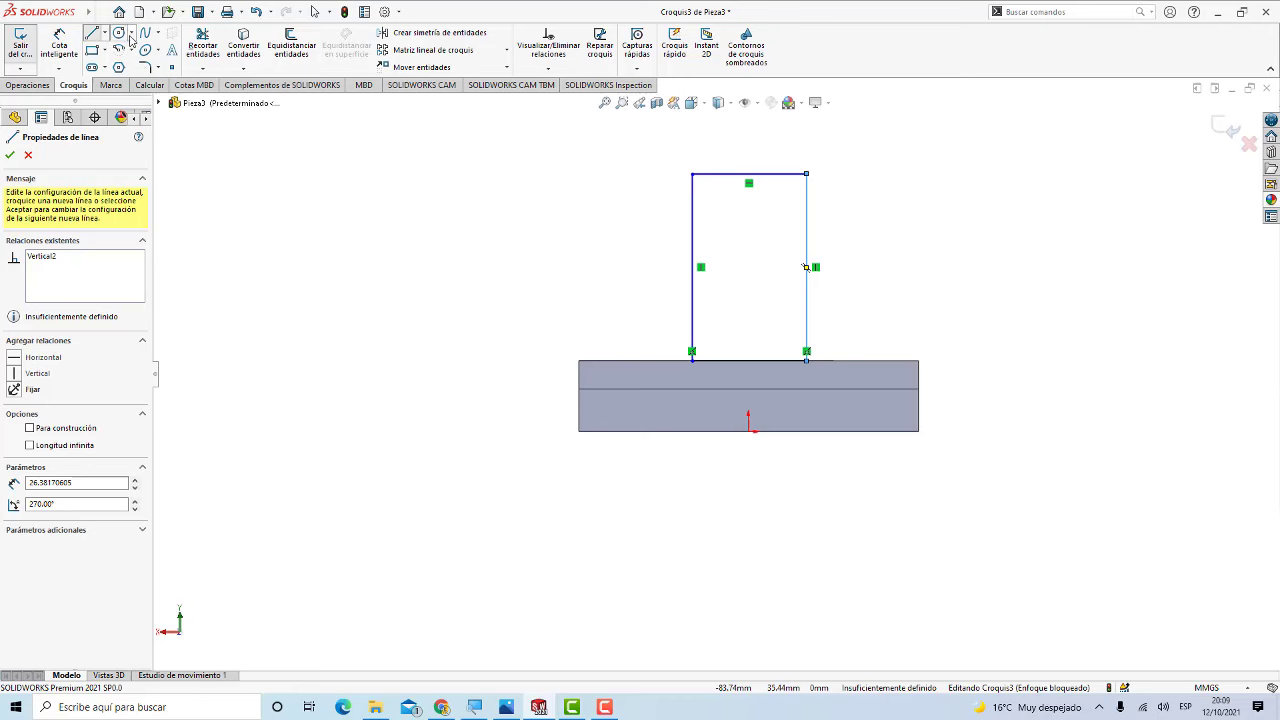
left_click(131, 33)
left_click(140, 51)
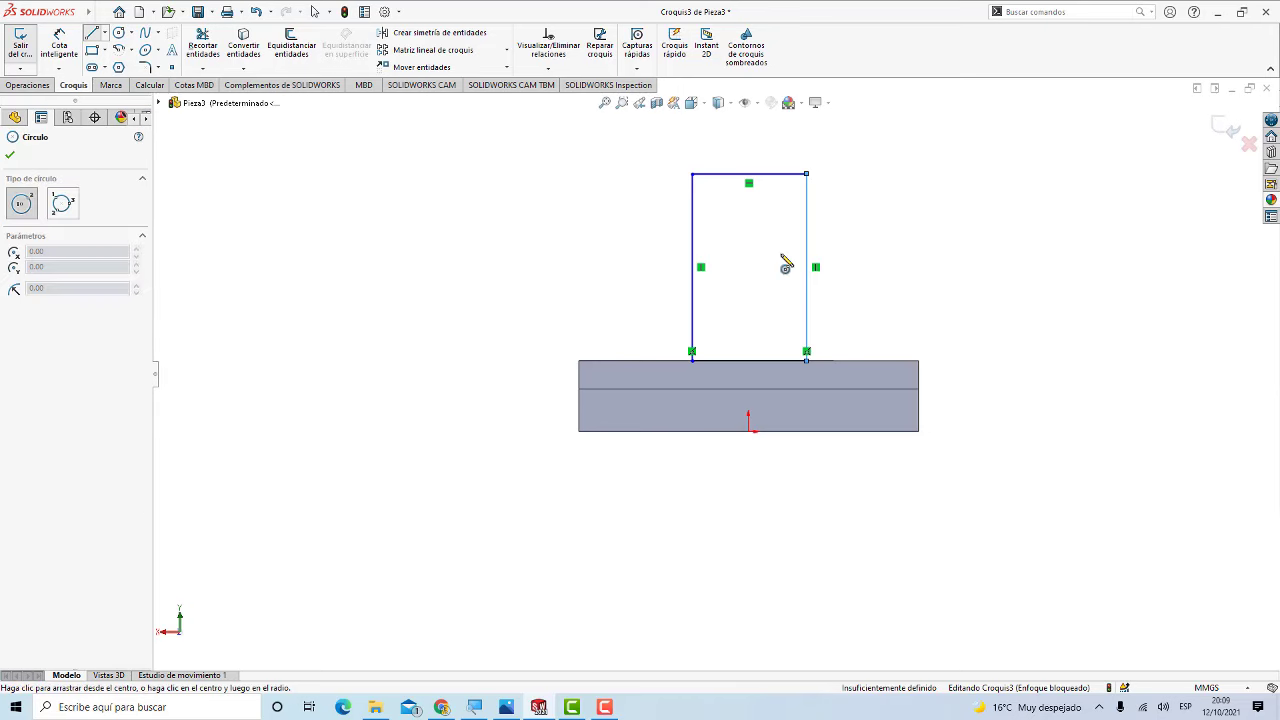
left_click(749, 174)
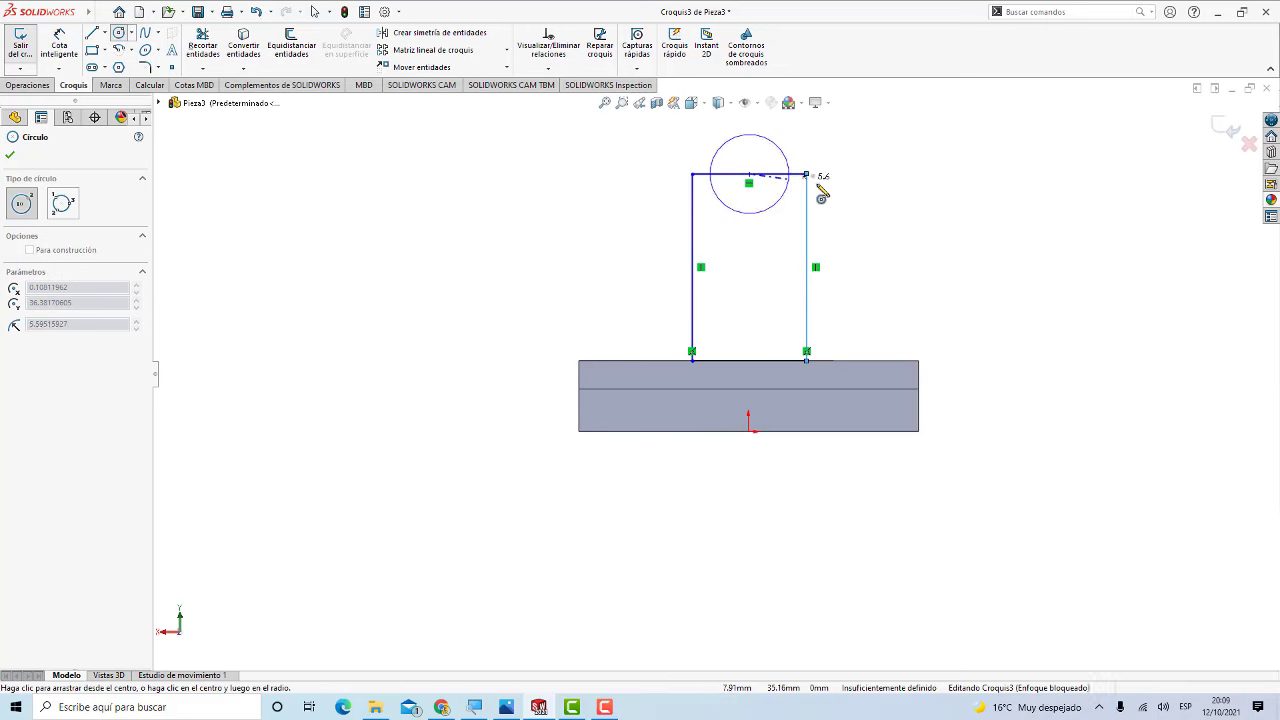
left_click(807, 177)
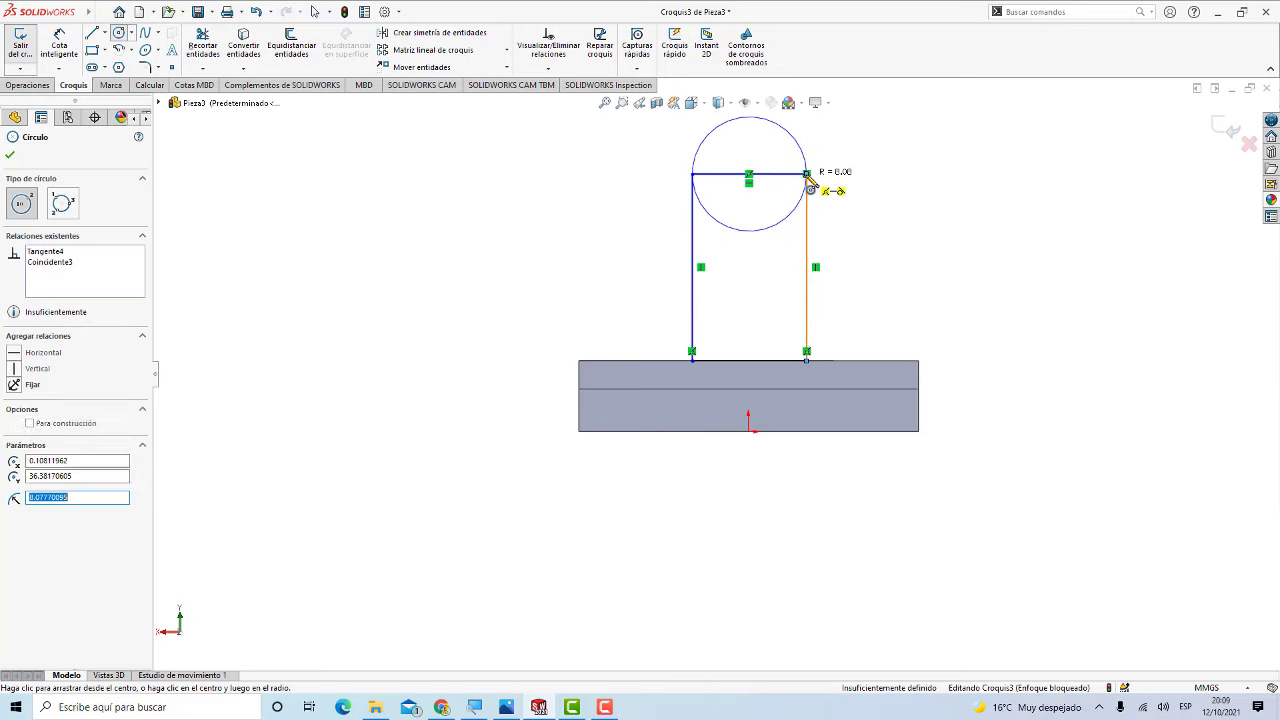
scroll(874, 245, "up", 1)
scroll(872, 245, "down", 2)
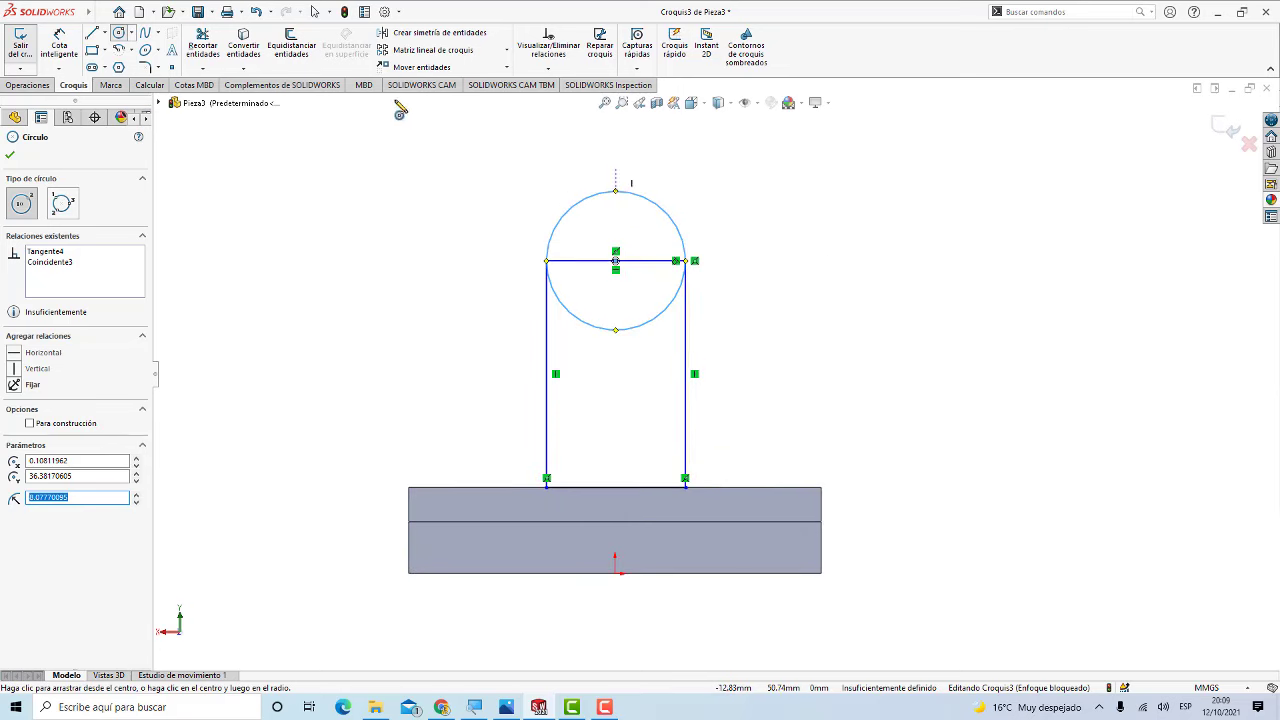
Step: Dimension the circle's diameter to 30 mm and bring the reference drawing forward
left_click(59, 45)
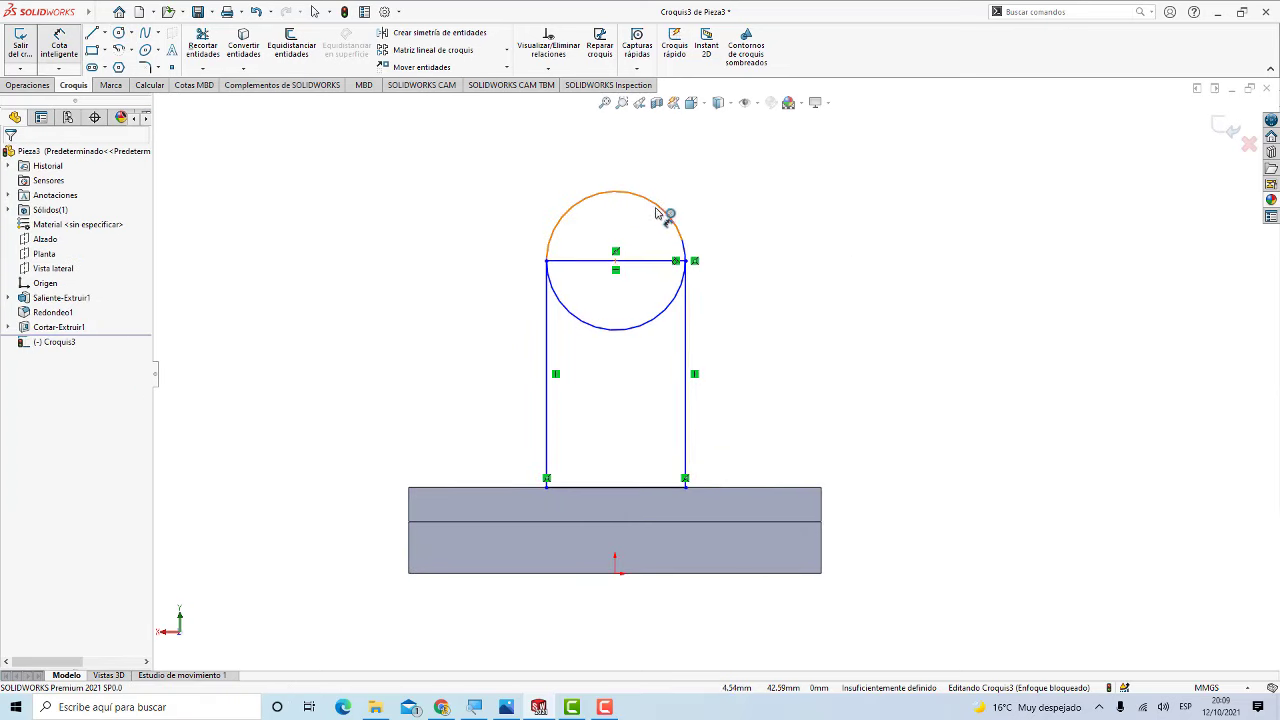
left_click(664, 210)
left_click(706, 184)
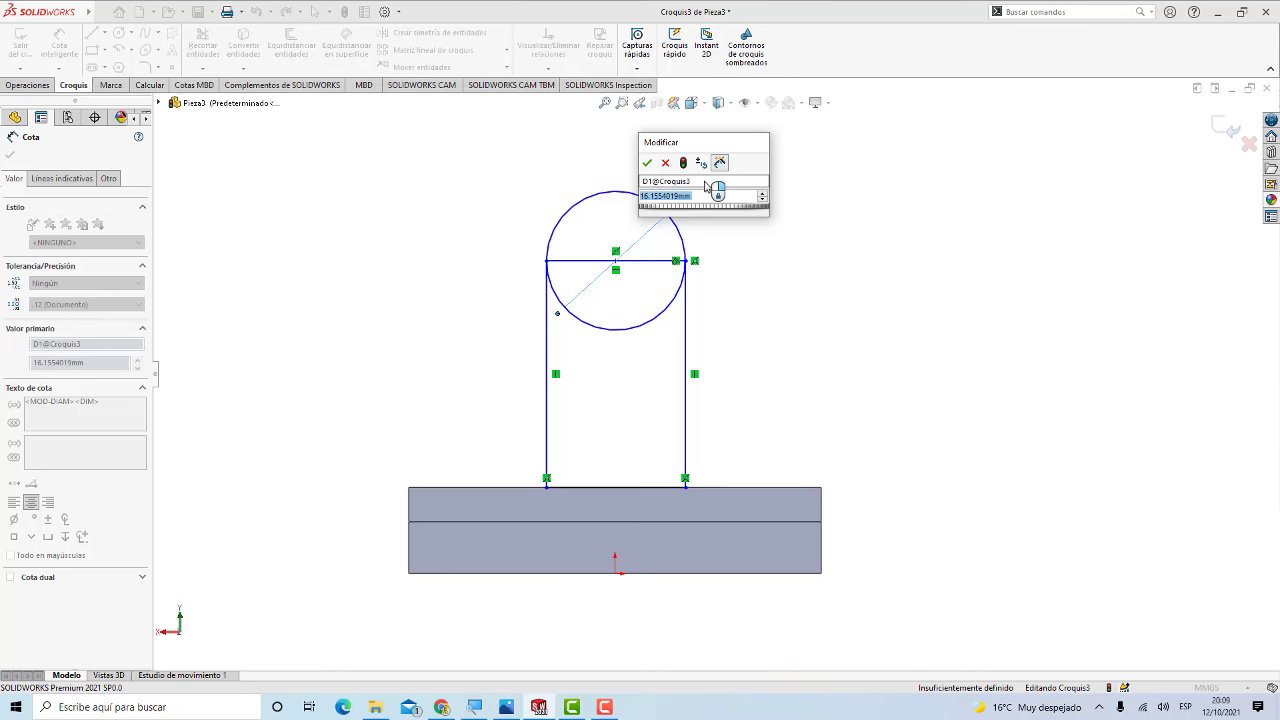
type("30")
key("Return")
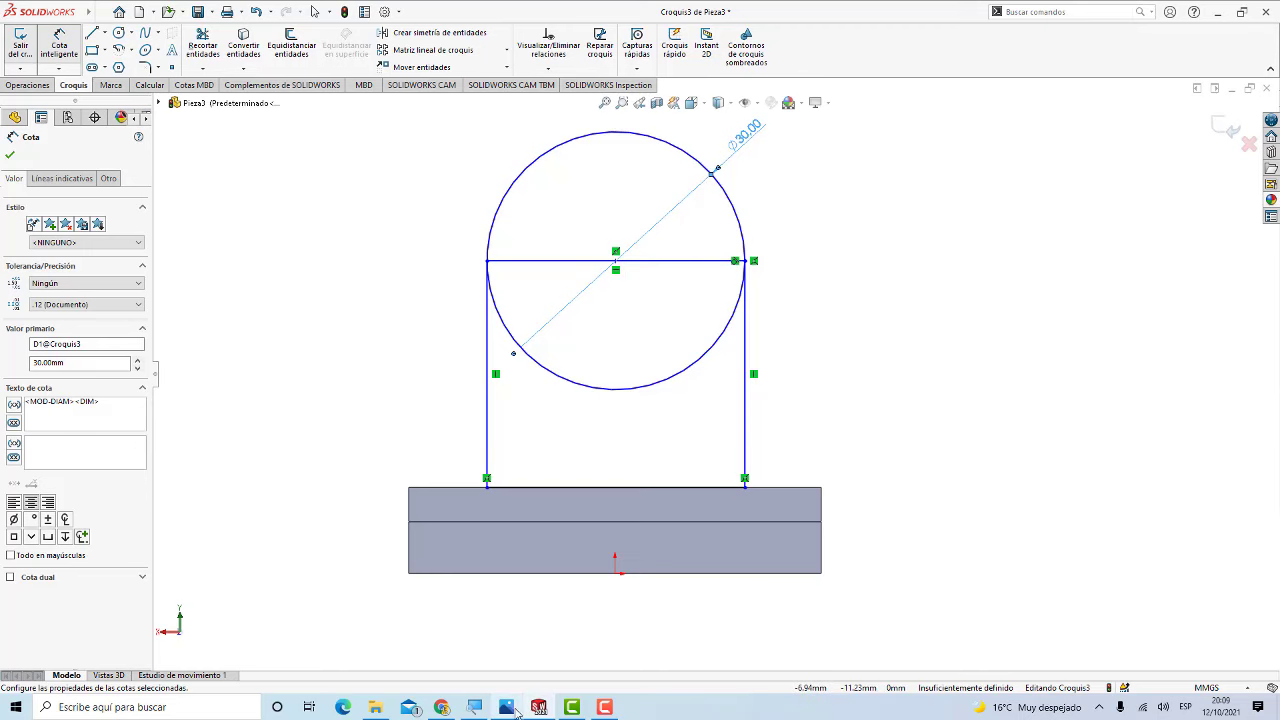
left_click(514, 711)
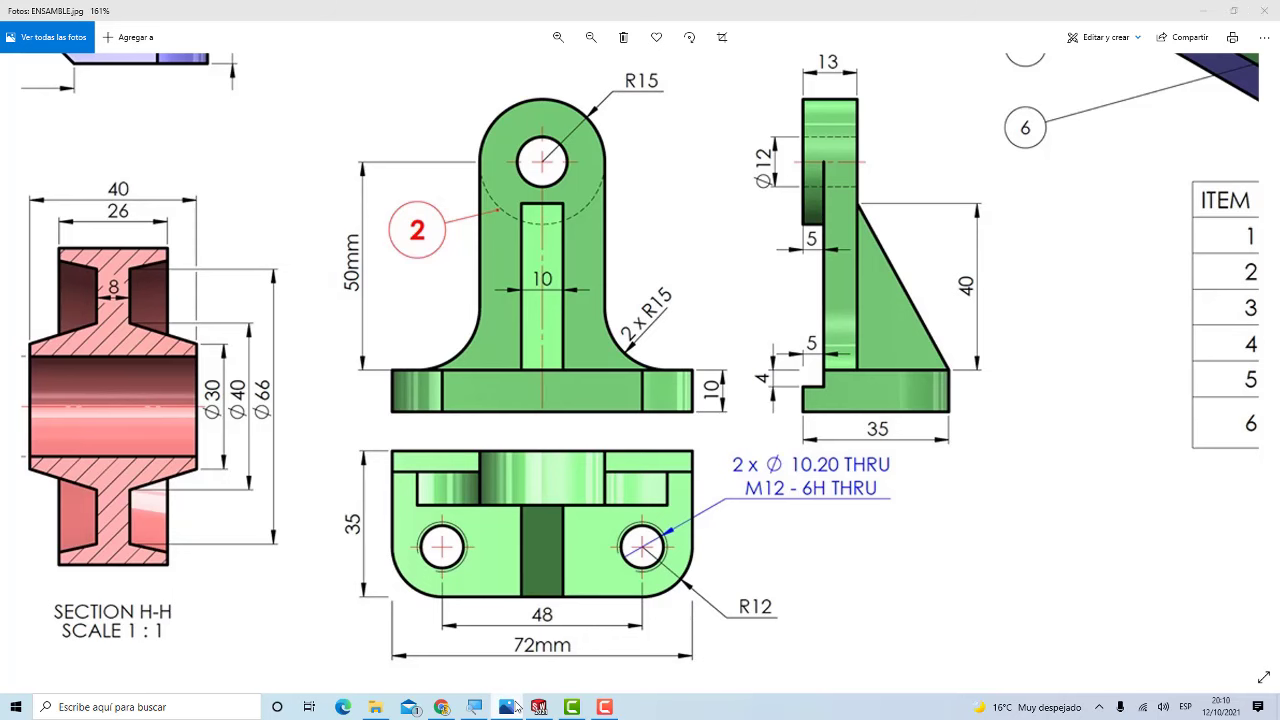
Step: Compare against the reference drawing, then draw an inner circle centred on the line's midpoint
left_click(516, 706)
left_click(516, 706)
left_click(516, 706)
left_click(516, 706)
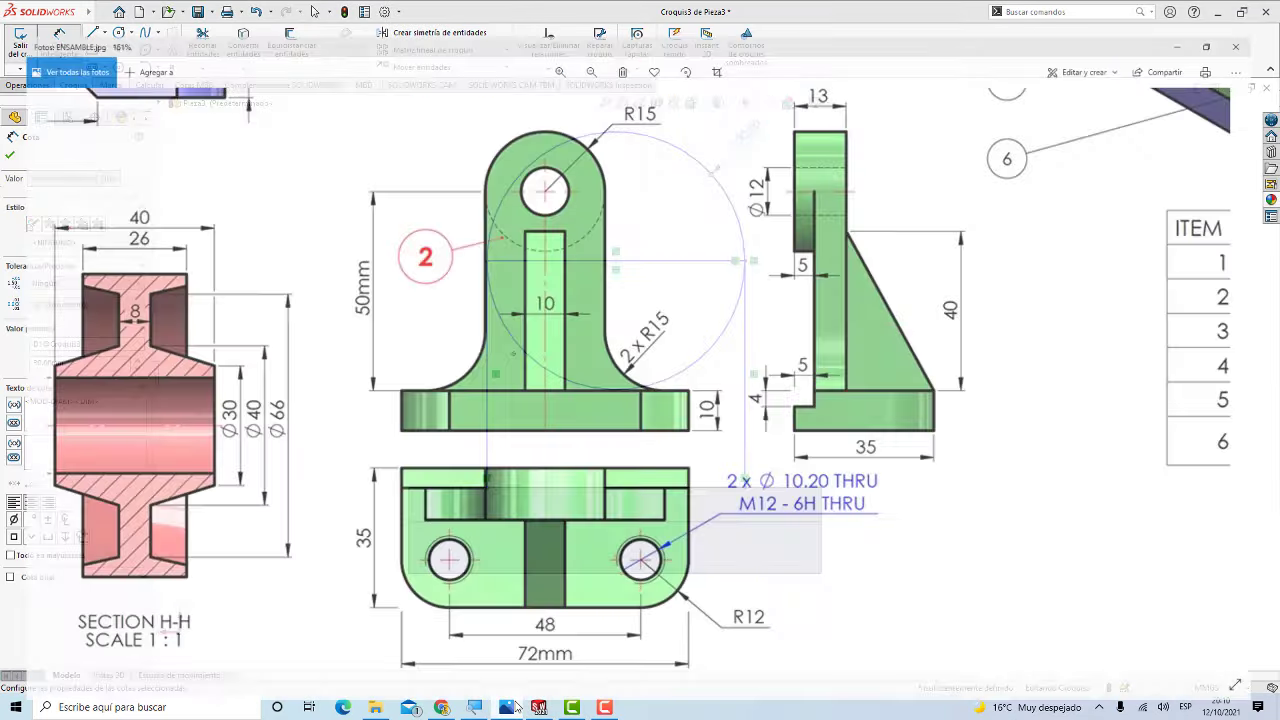
left_click(516, 706)
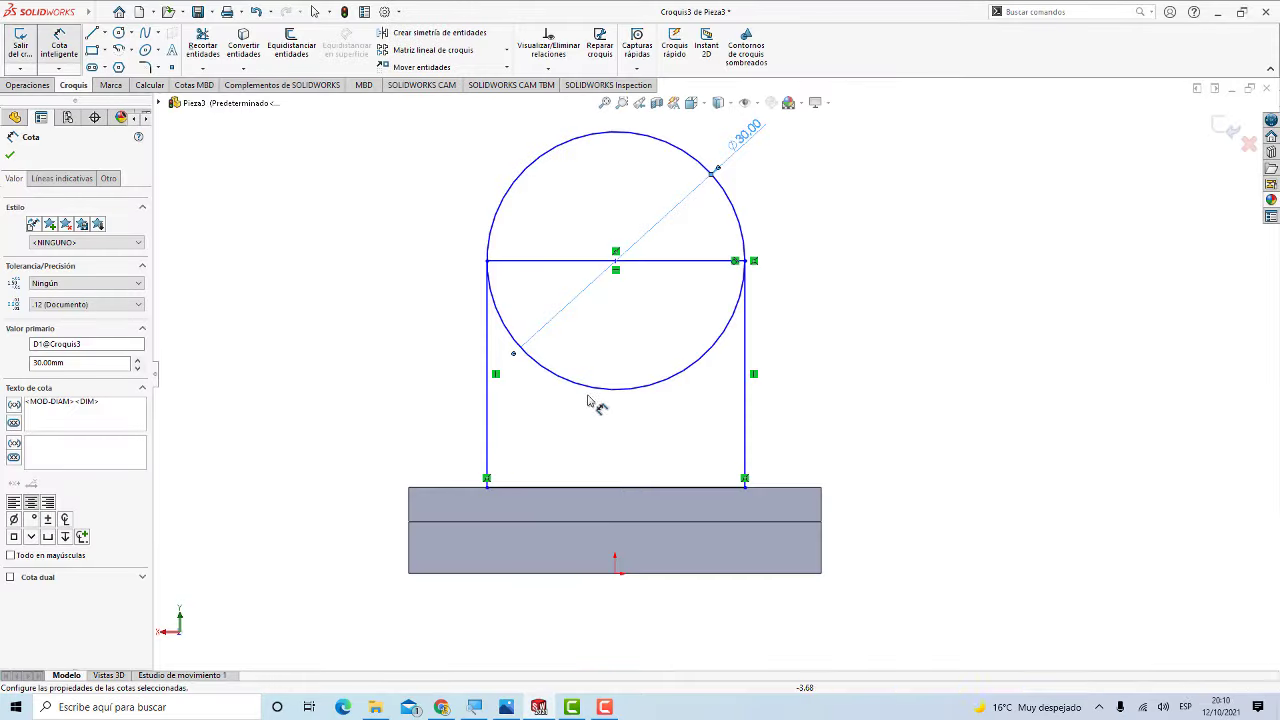
left_click(616, 264)
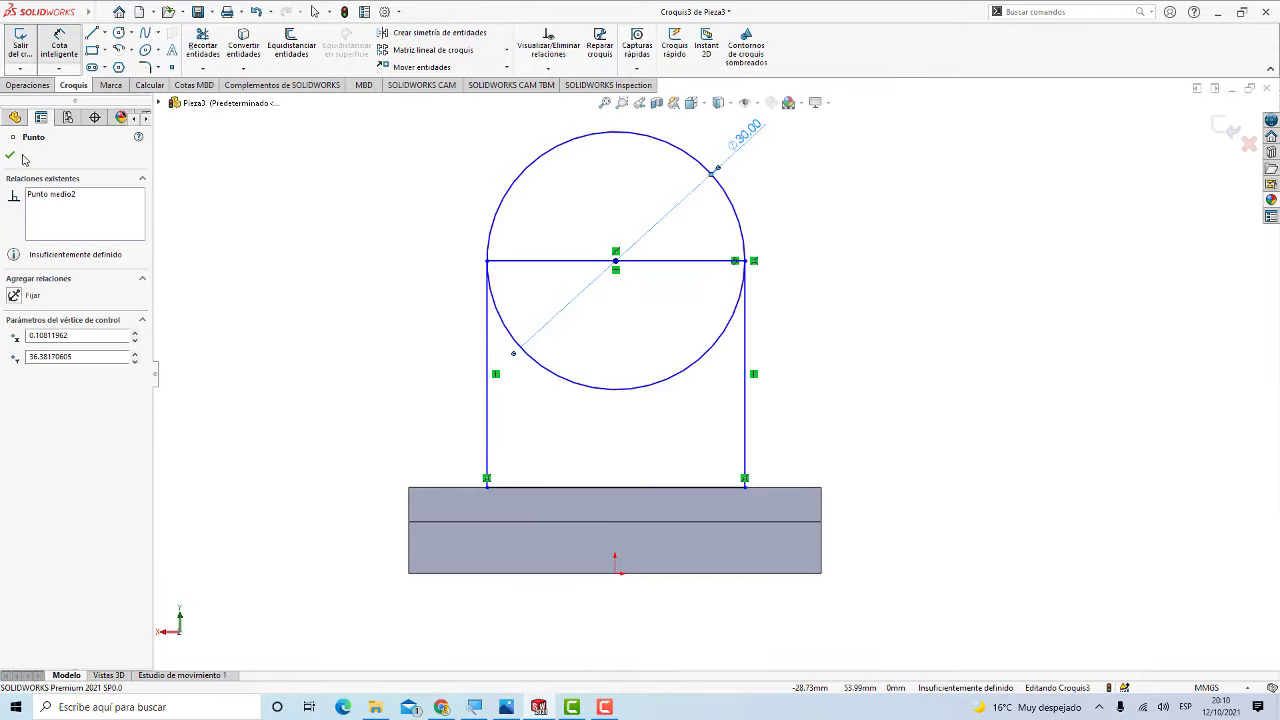
key("Escape")
left_click(118, 32)
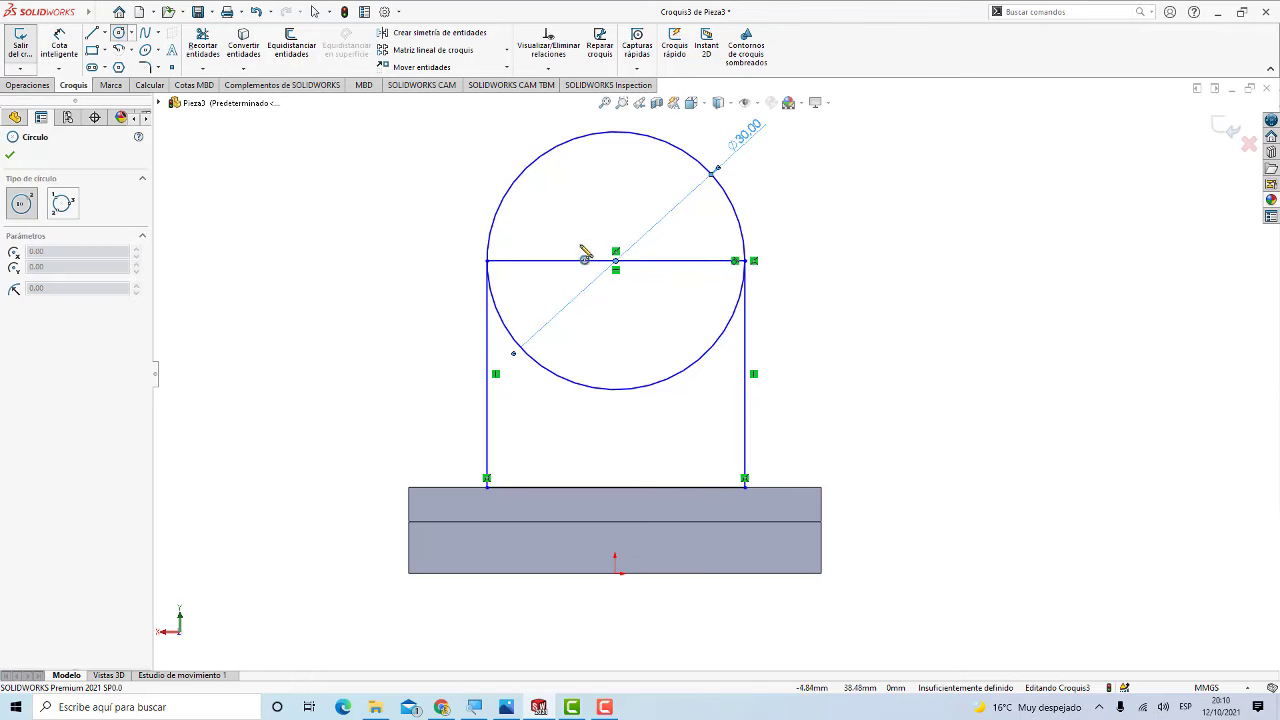
left_click(616, 262)
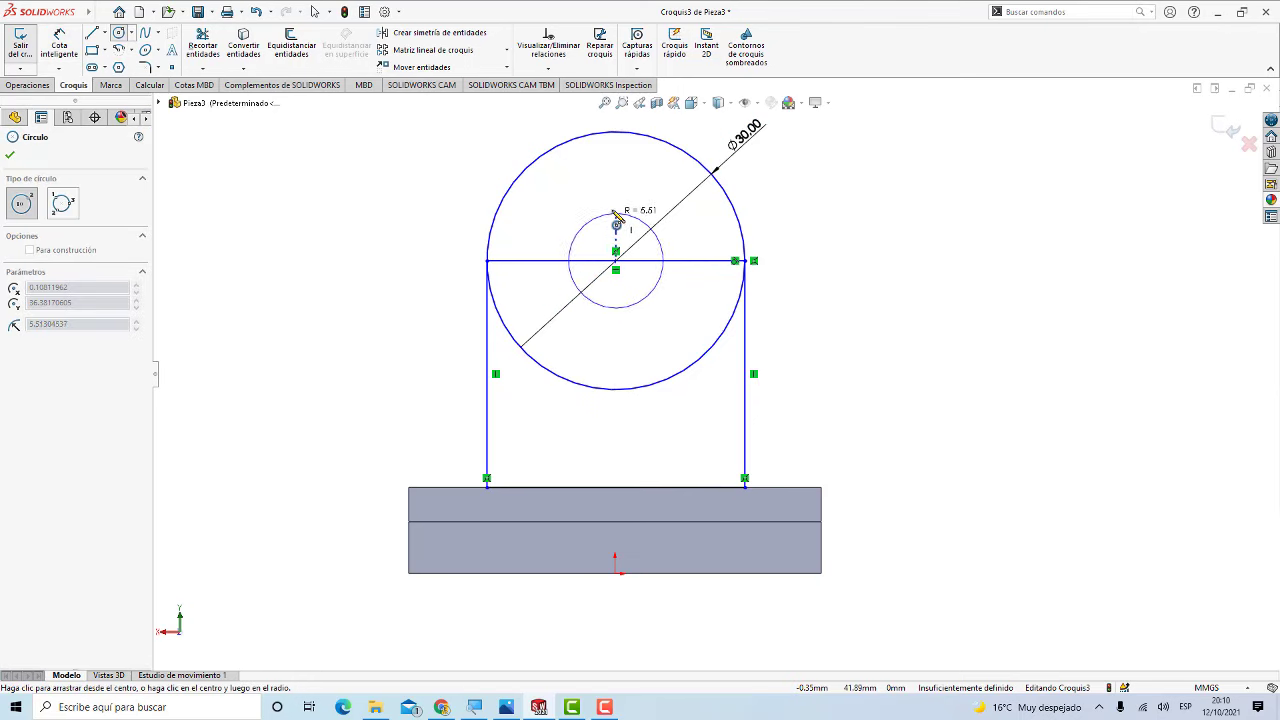
left_click(615, 201)
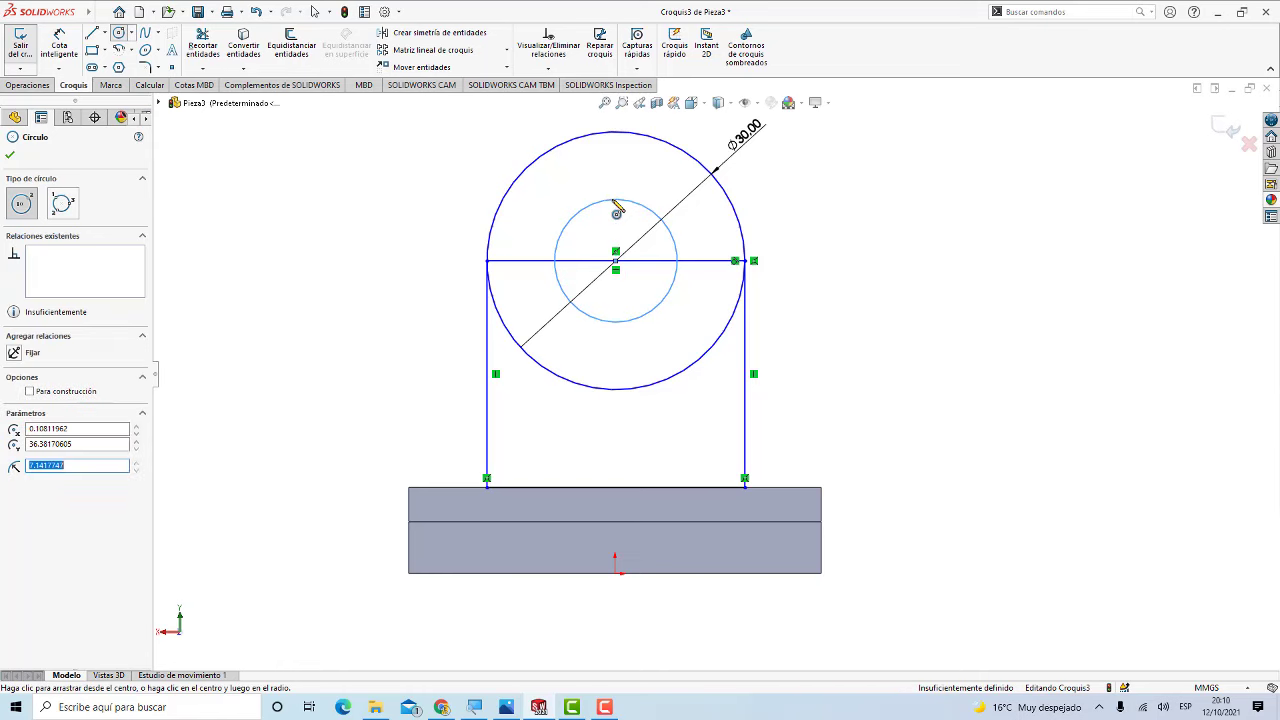
Step: Dimension the inner circle's diameter to 12 mm and check it against the reference
left_click(59, 45)
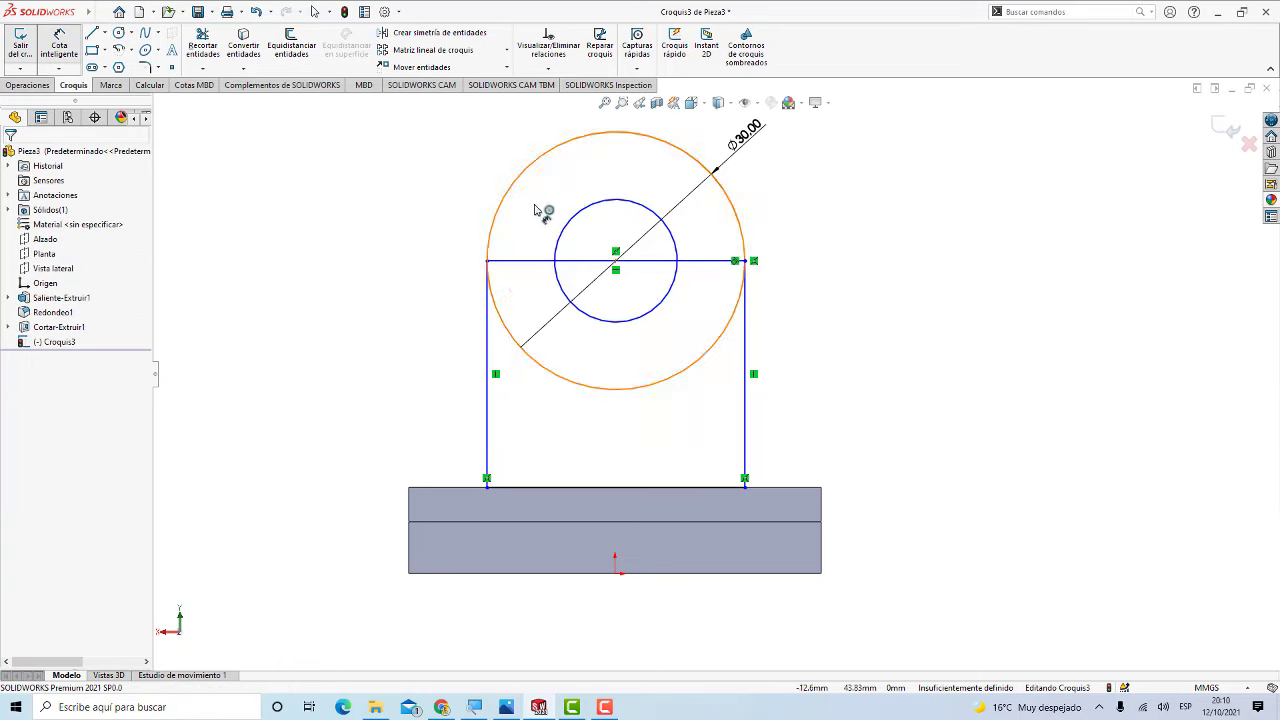
left_click(613, 204)
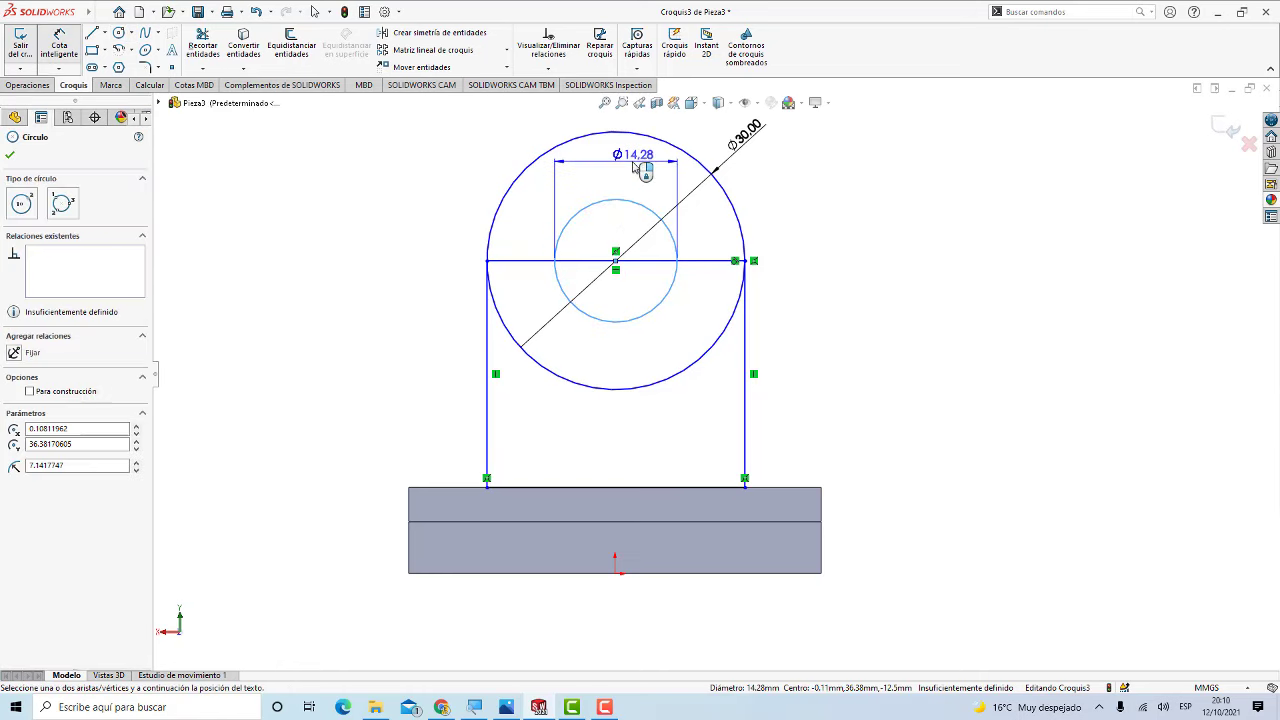
left_click(626, 168)
type("12")
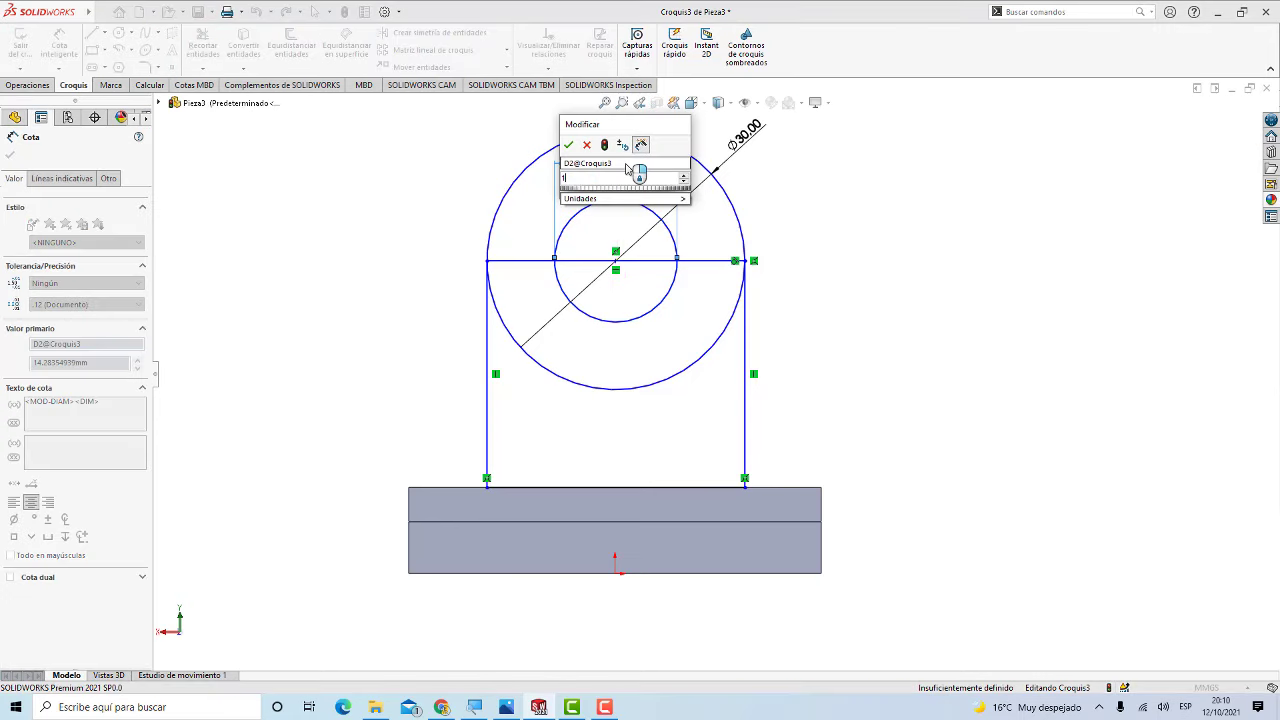
key("Return")
scroll(730, 318, "up", 1)
scroll(730, 318, "up", 1)
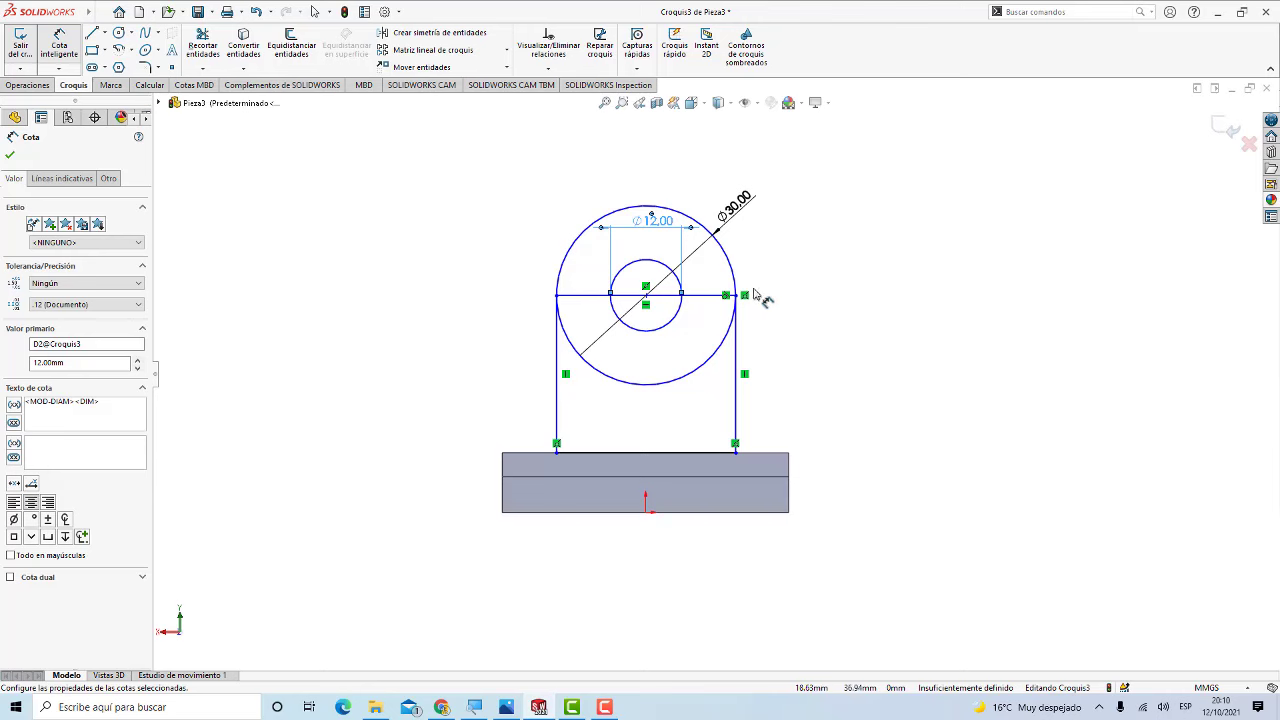
left_click(507, 707)
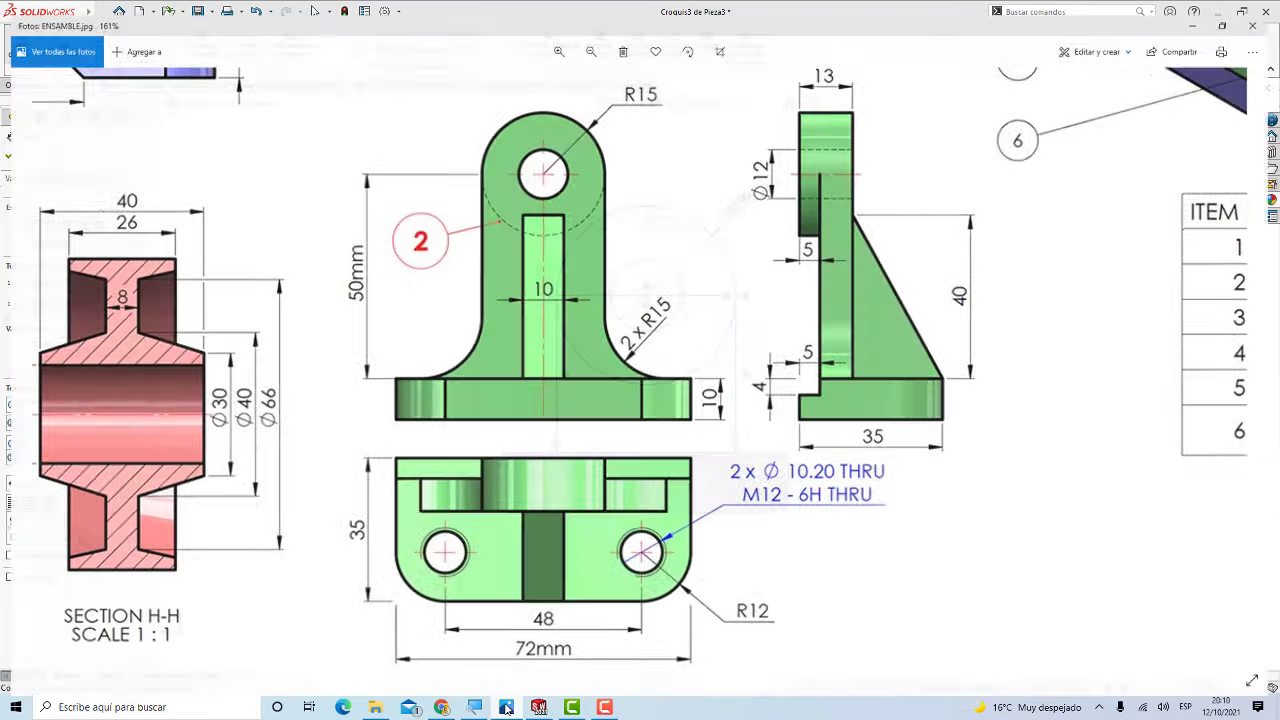
left_click(507, 707)
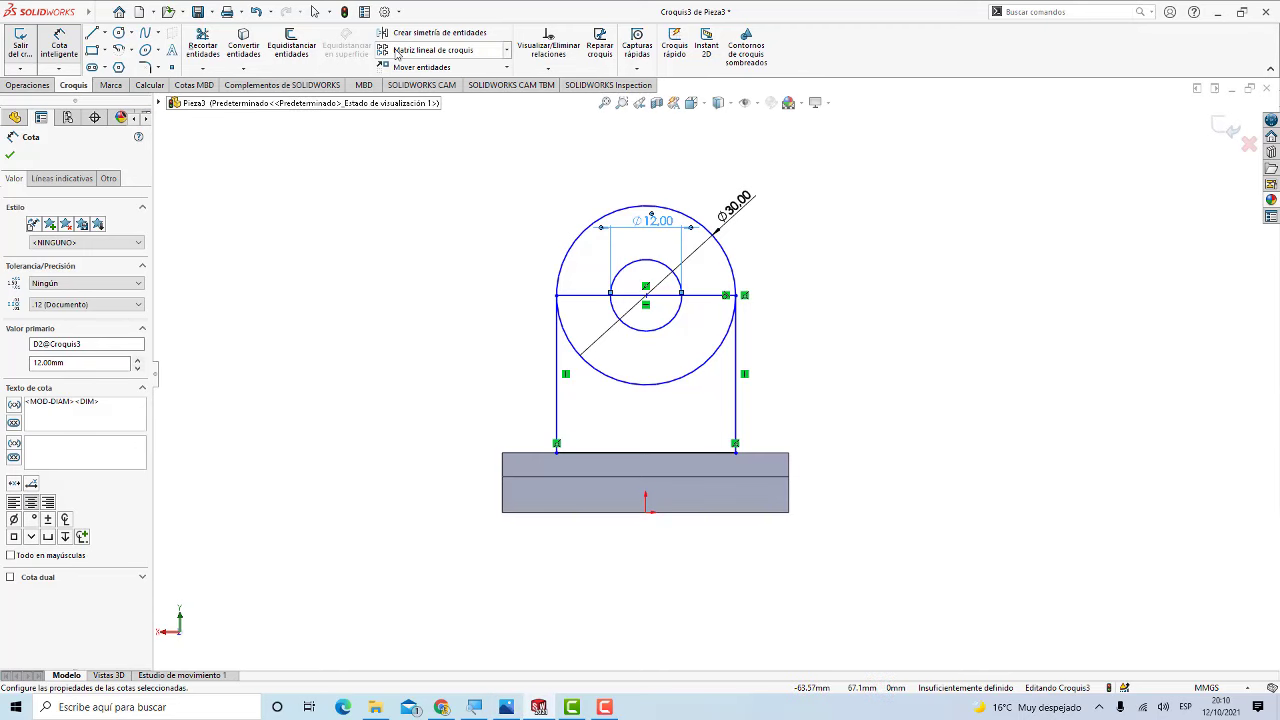
Step: Trim away the Ø30 circle's lower arc and the line segments crossing the small hole
left_click(203, 45)
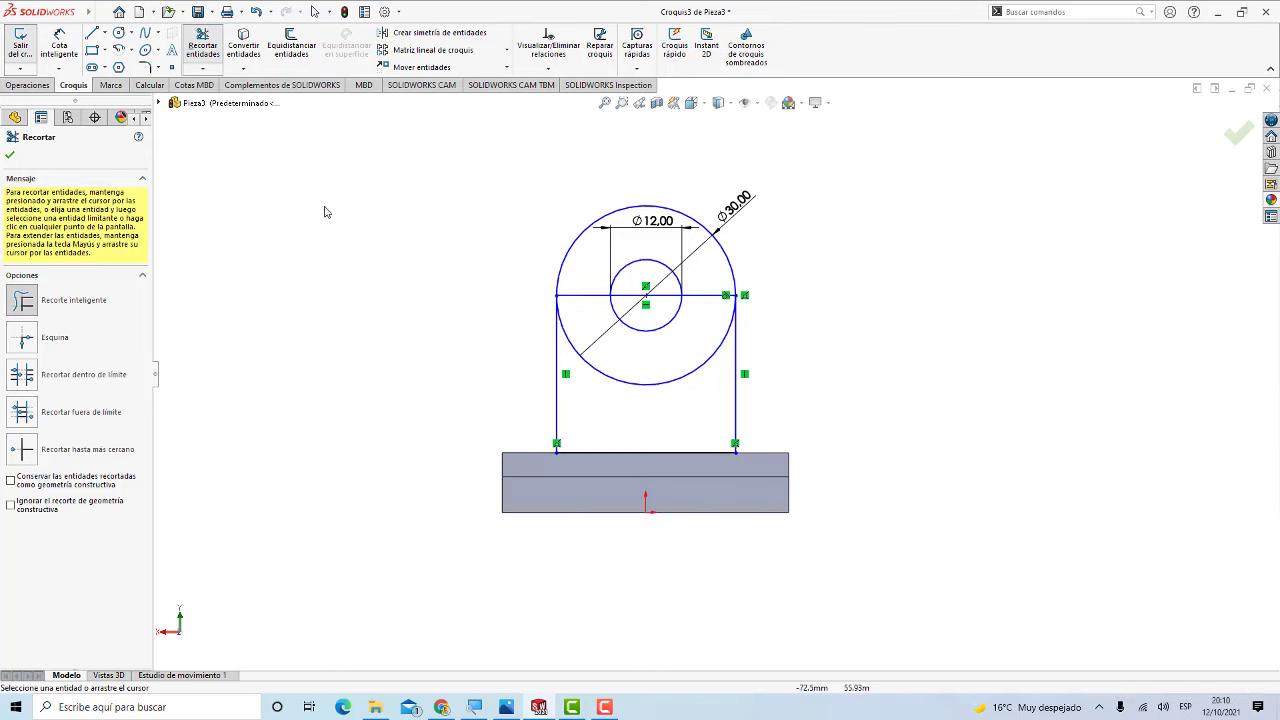
mouse_move(580, 284)
left_mouse_down()
mouse_move(571, 347)
mouse_move(670, 357)
left_mouse_up()
left_click(668, 384)
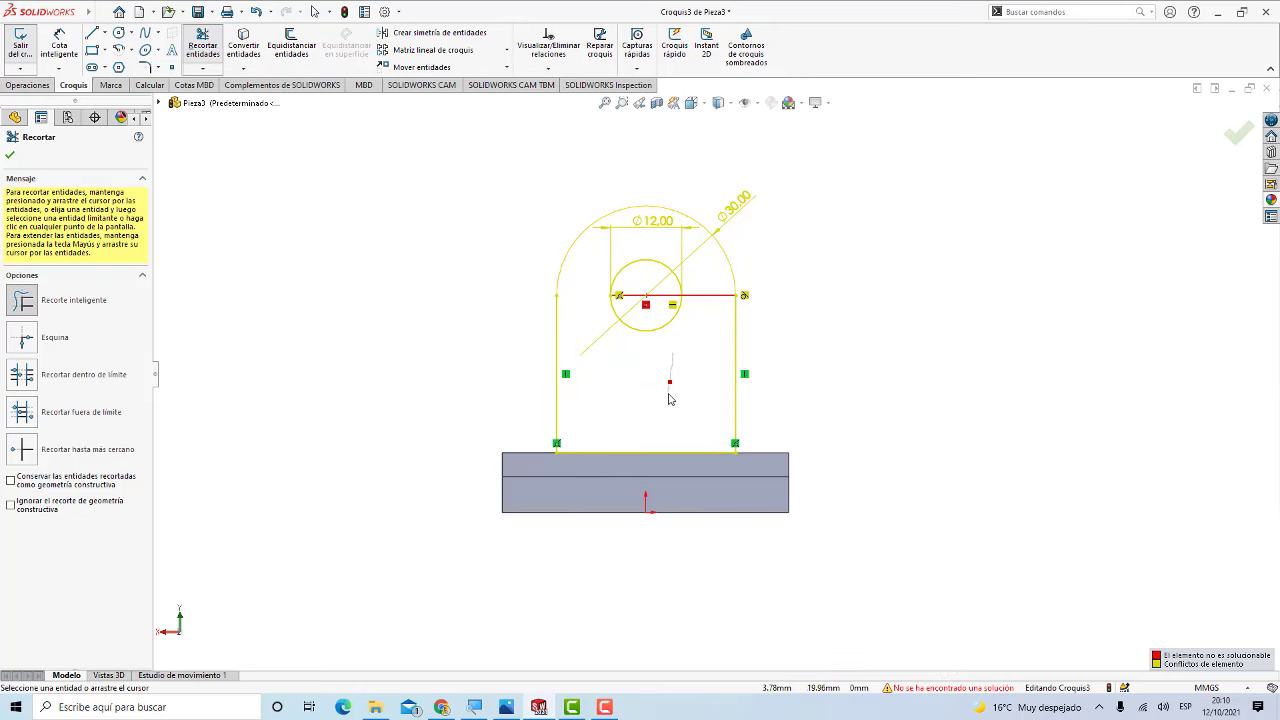
left_click(703, 296)
left_click(700, 295)
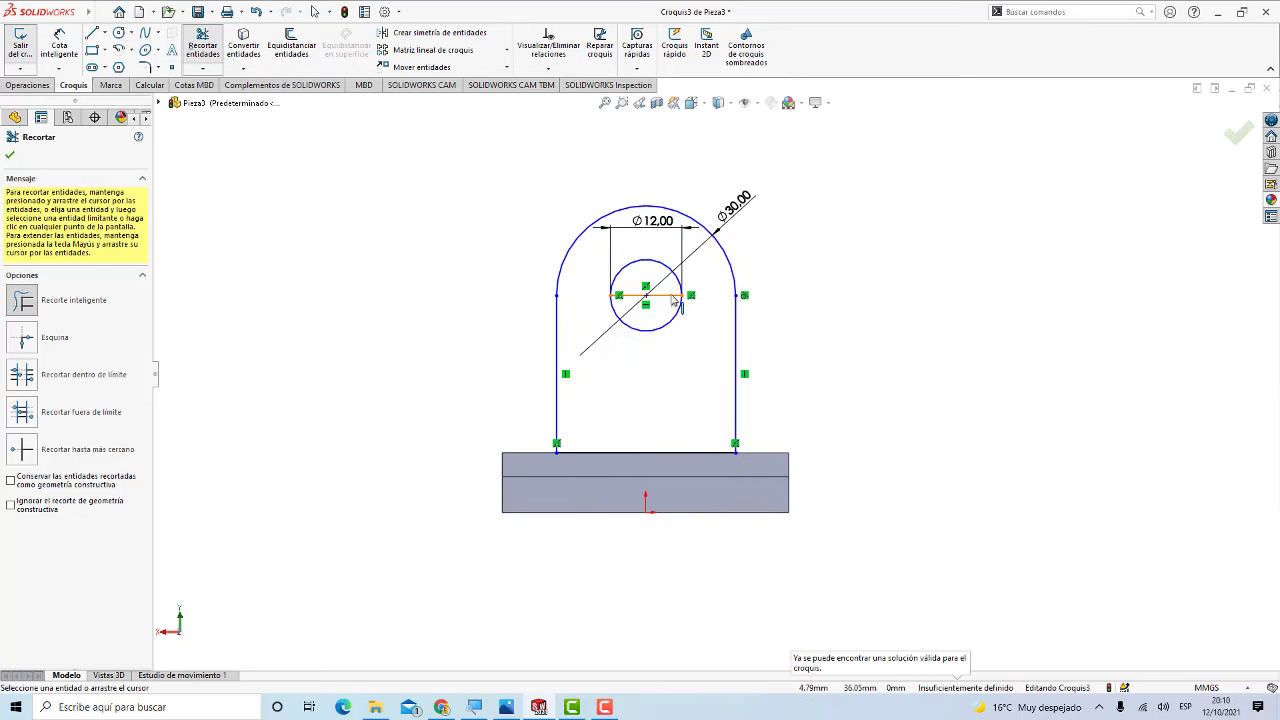
left_click(666, 294)
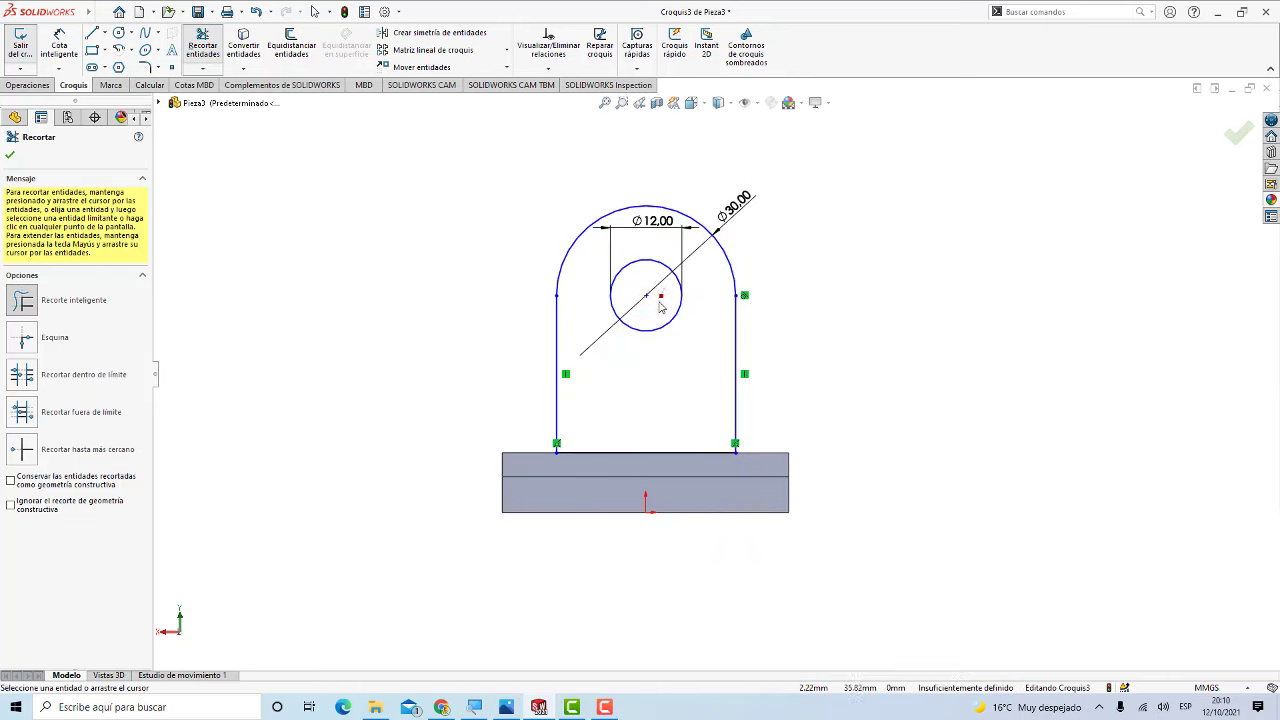
left_click(10, 155)
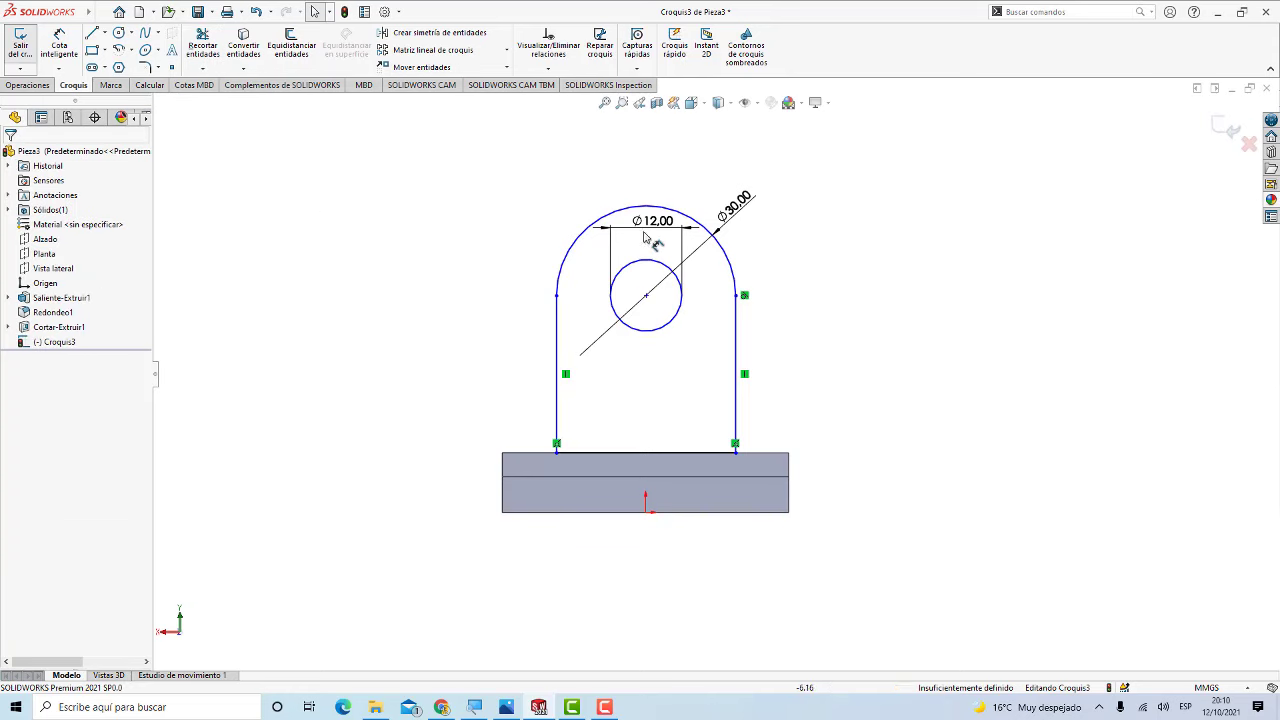
Step: Replace the Ø30 dimension with an R15 radius on the top arc, then view the reference drawing
left_click(727, 203)
key("Delete")
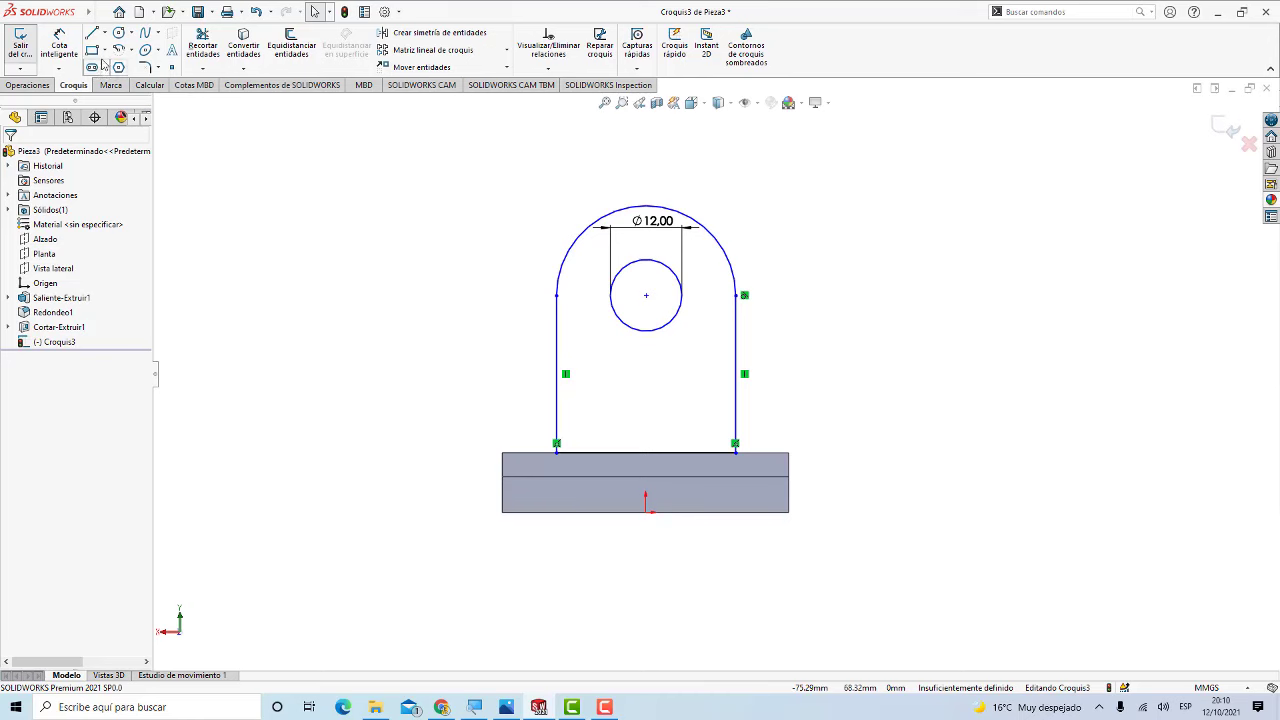
left_click(60, 45)
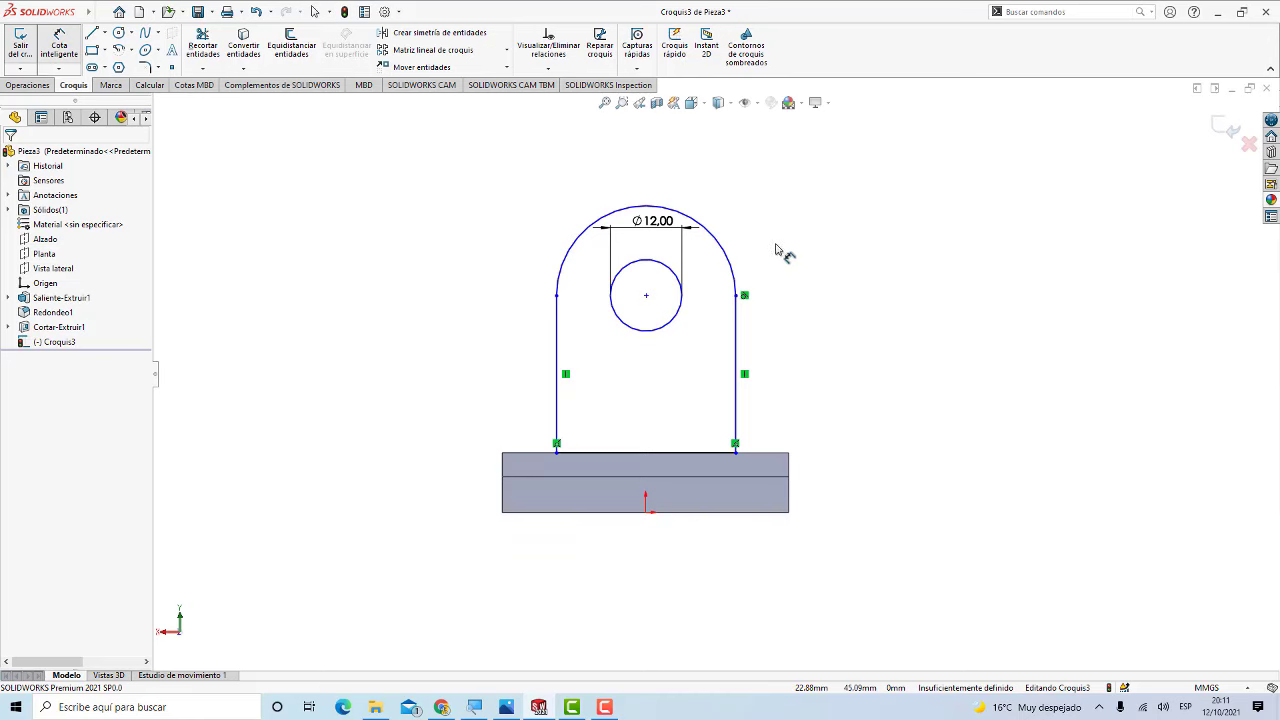
left_click(714, 235)
left_click(729, 216)
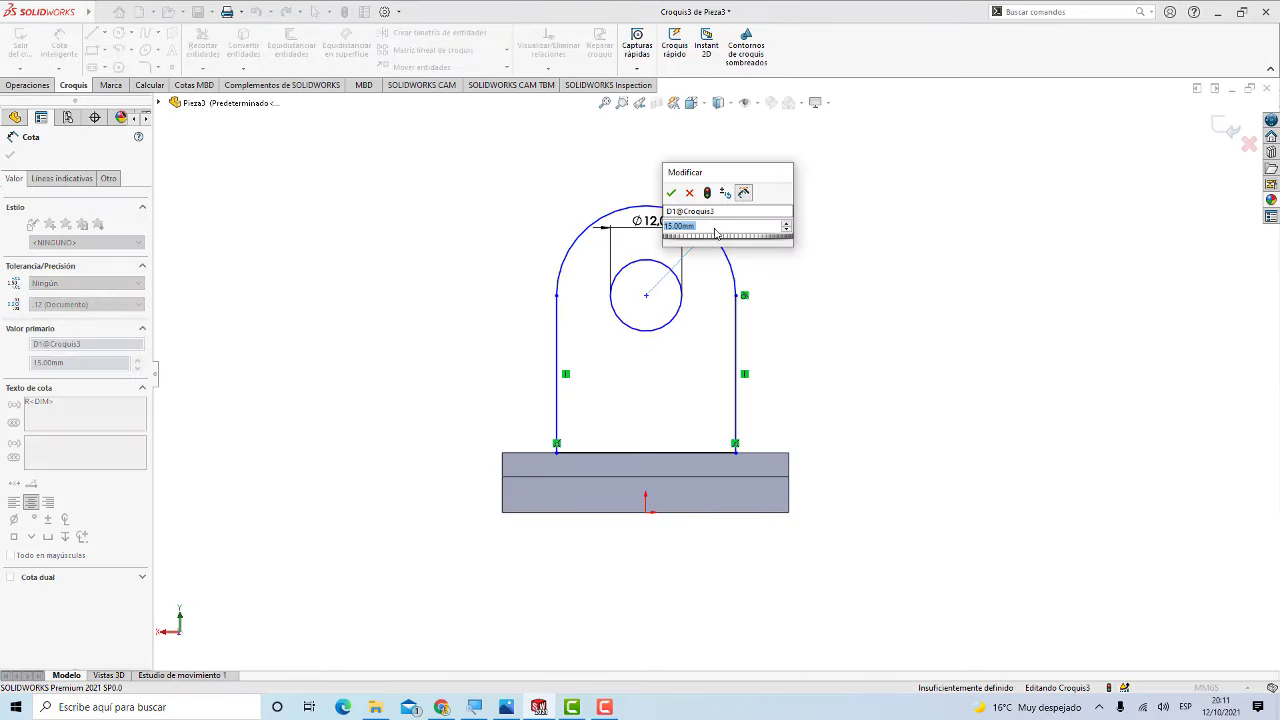
left_click(674, 192)
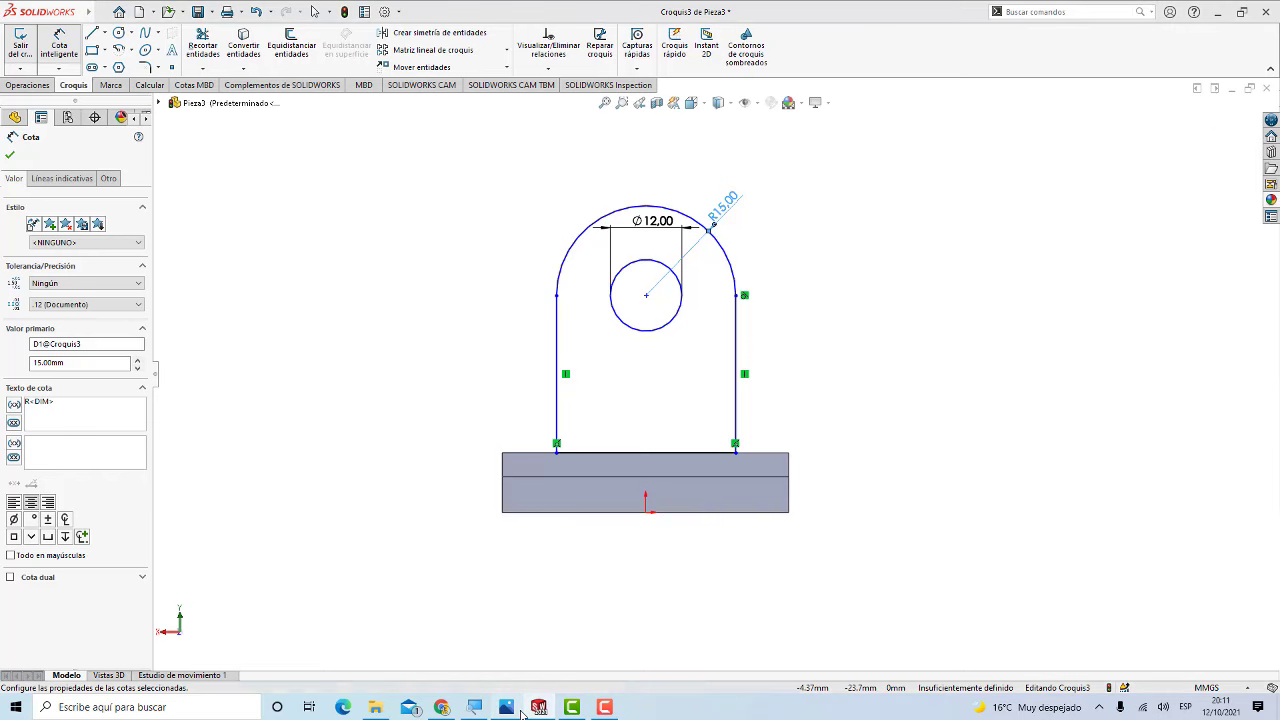
left_click(521, 713)
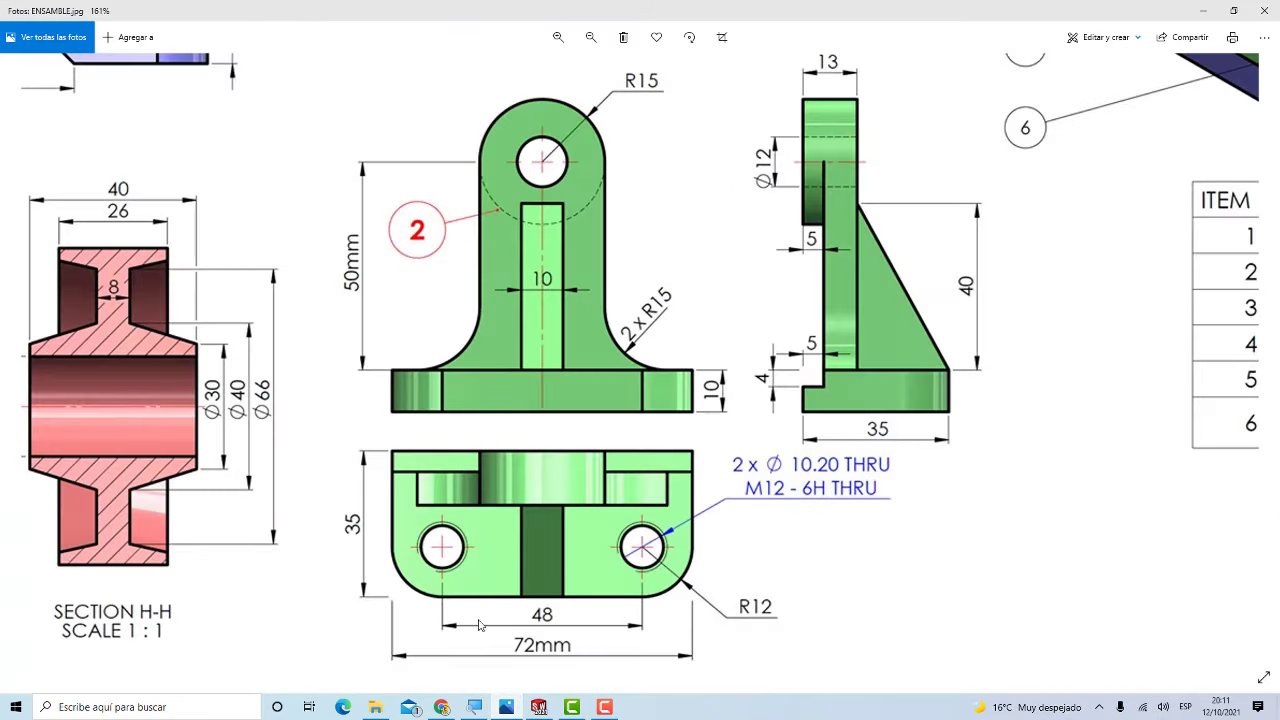
Step: Dimension the hole centre 50 mm vertically above the base line
left_click(507, 709)
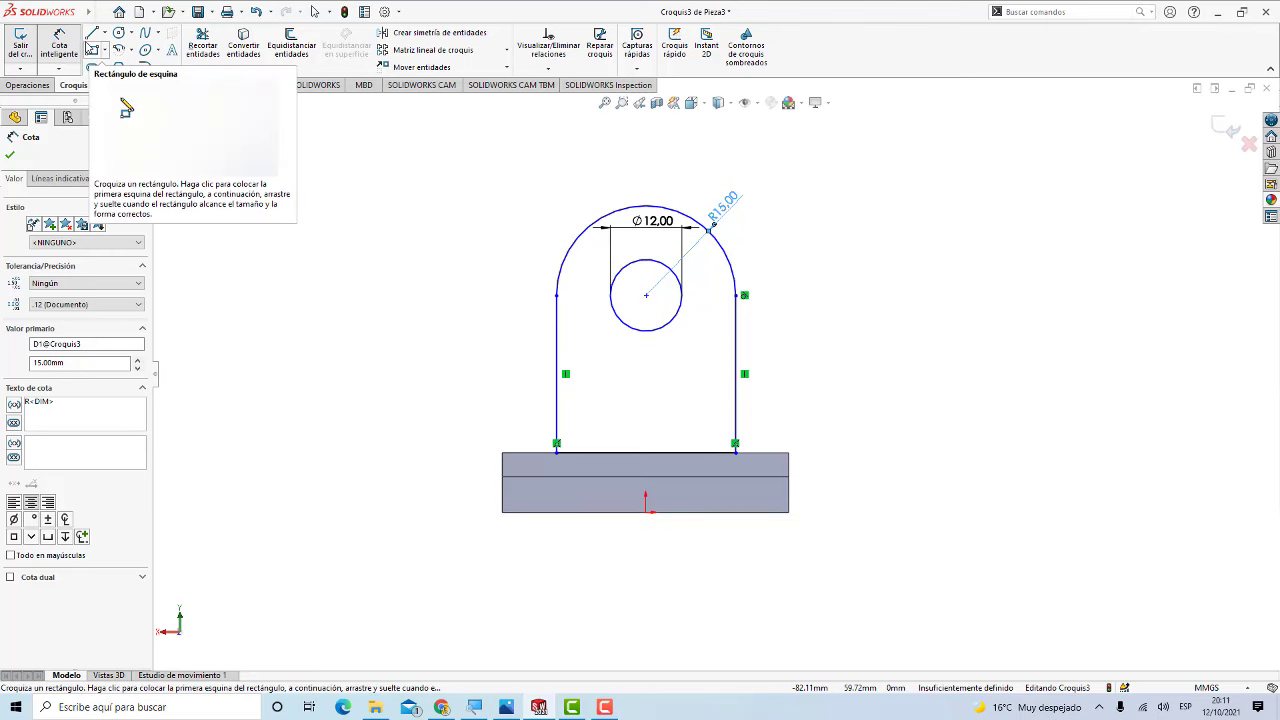
left_click(646, 294)
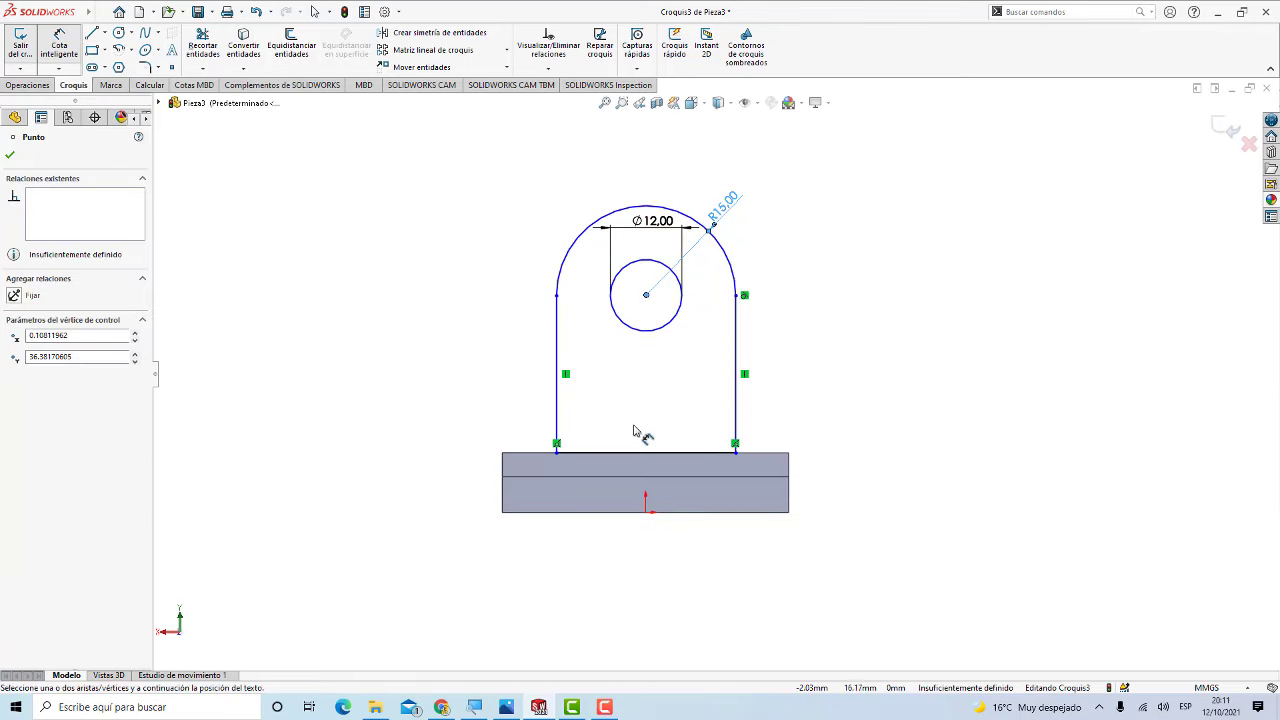
left_click(645, 453)
left_click(476, 388)
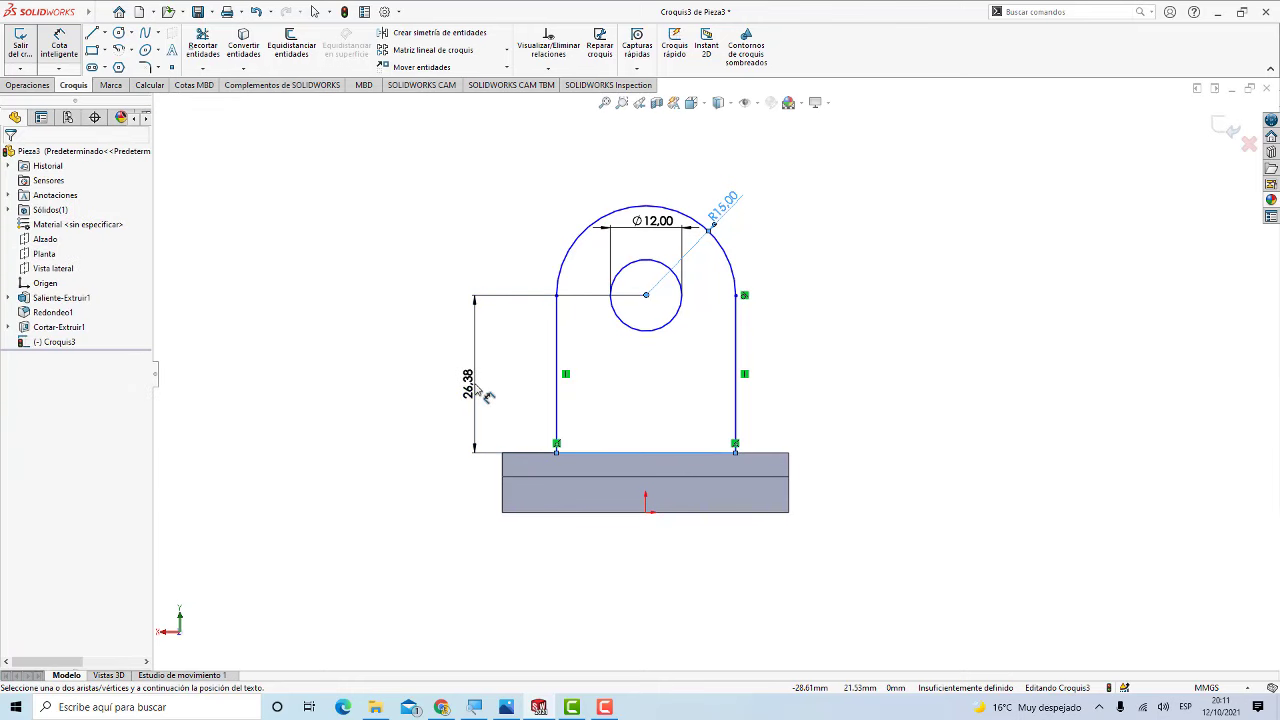
type("50")
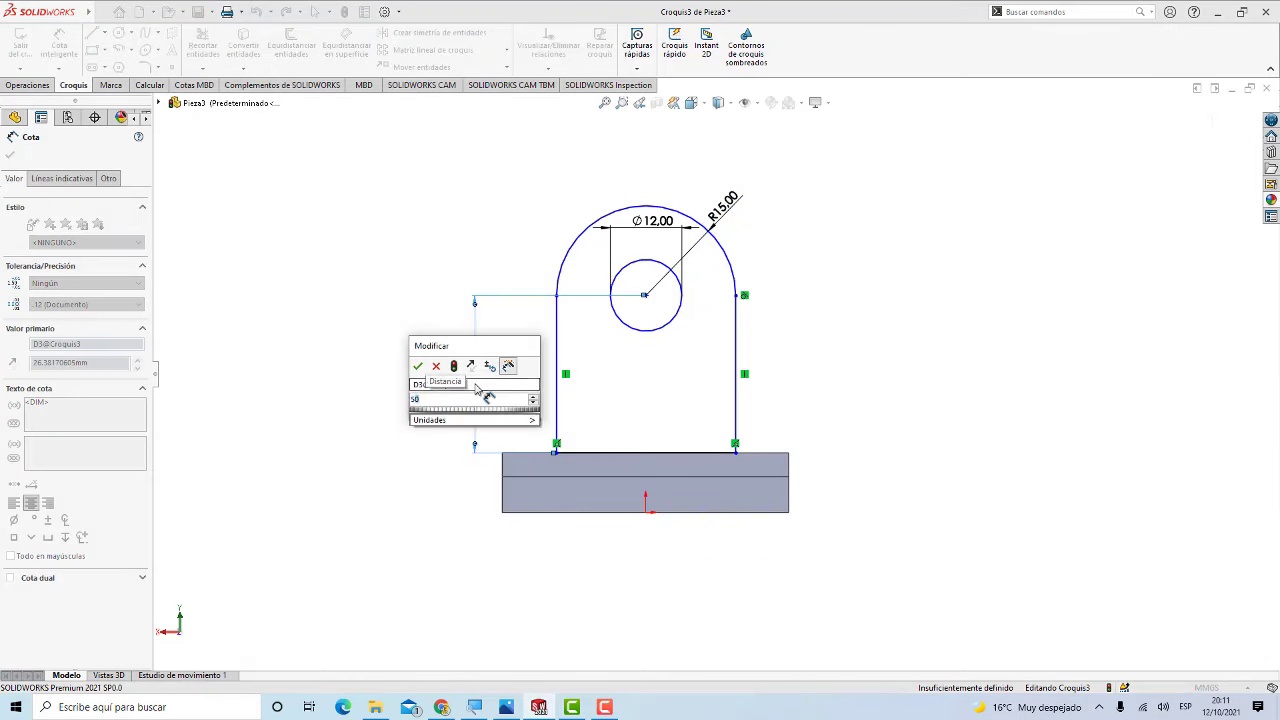
key("Return")
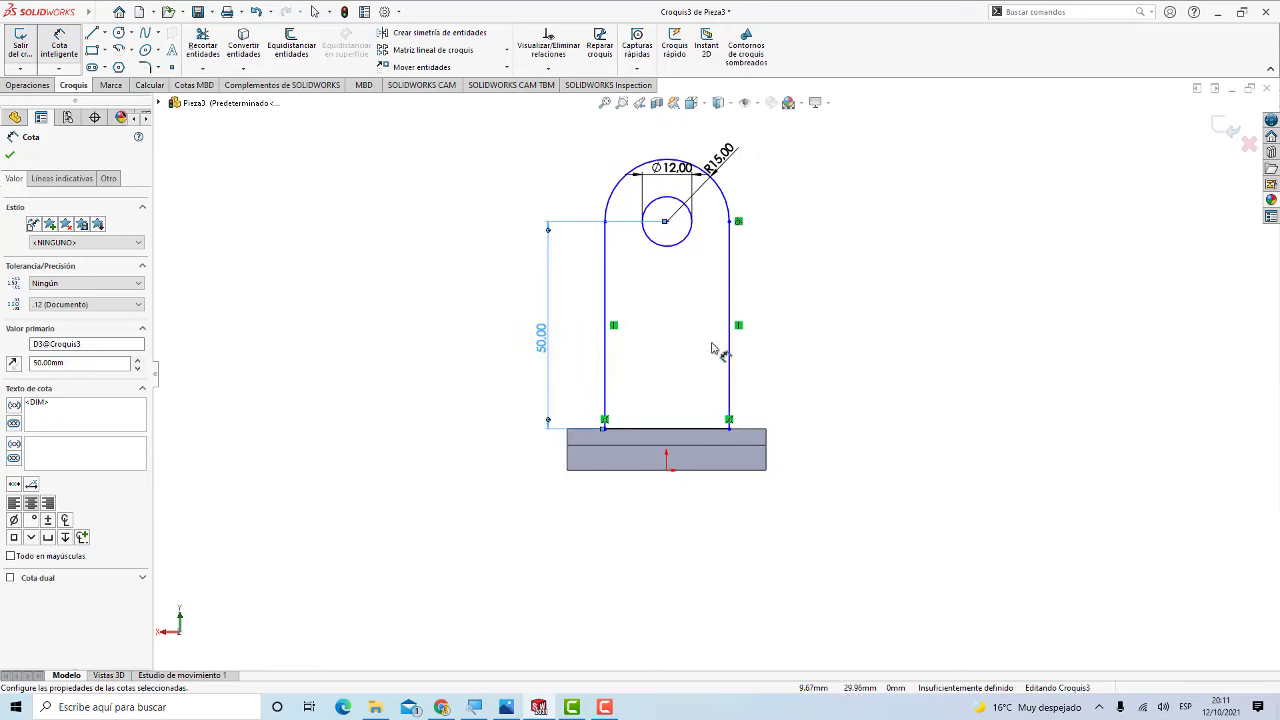
scroll(711, 349, "down", 3)
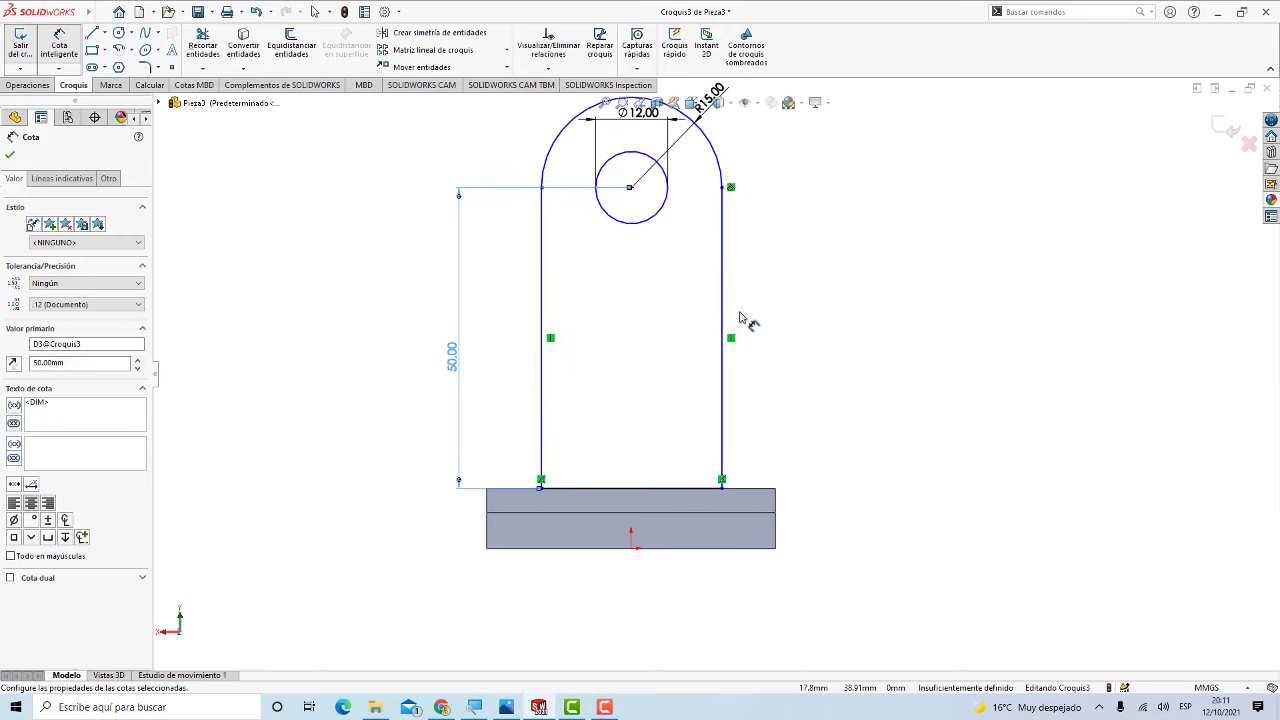
scroll(740, 317, "up", 2)
scroll(784, 254, "down", 1)
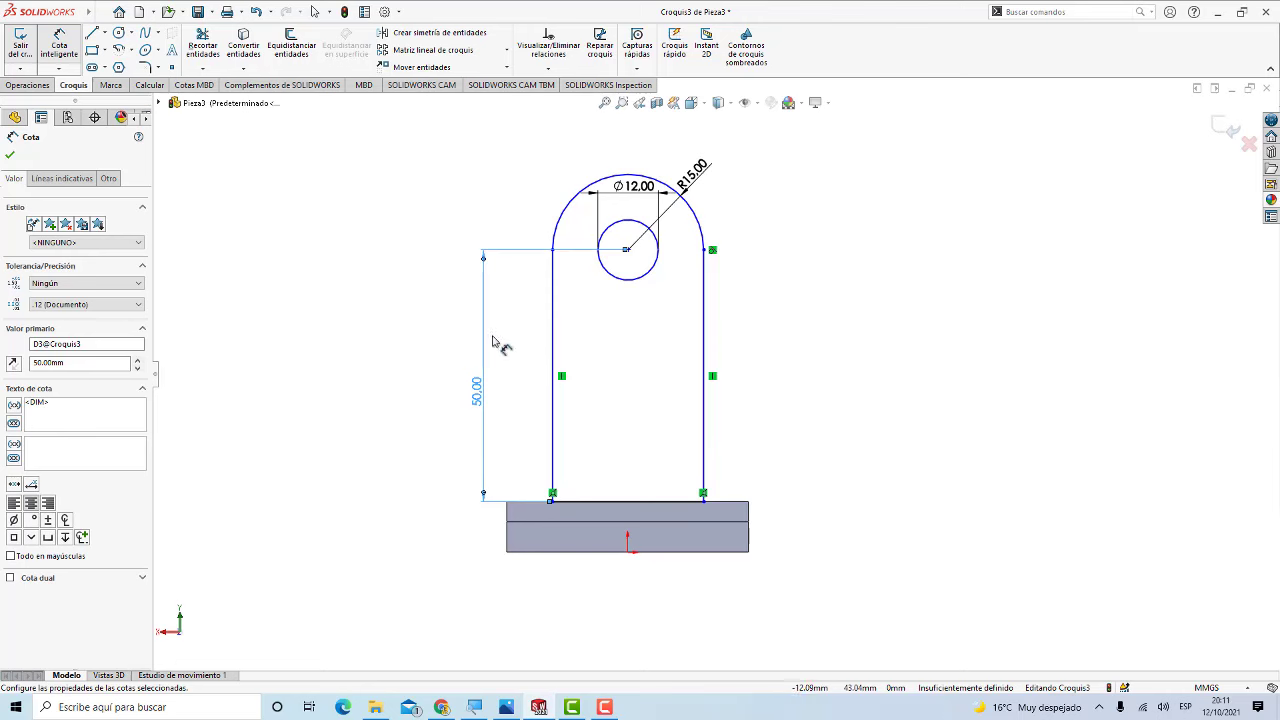
left_click(11, 156)
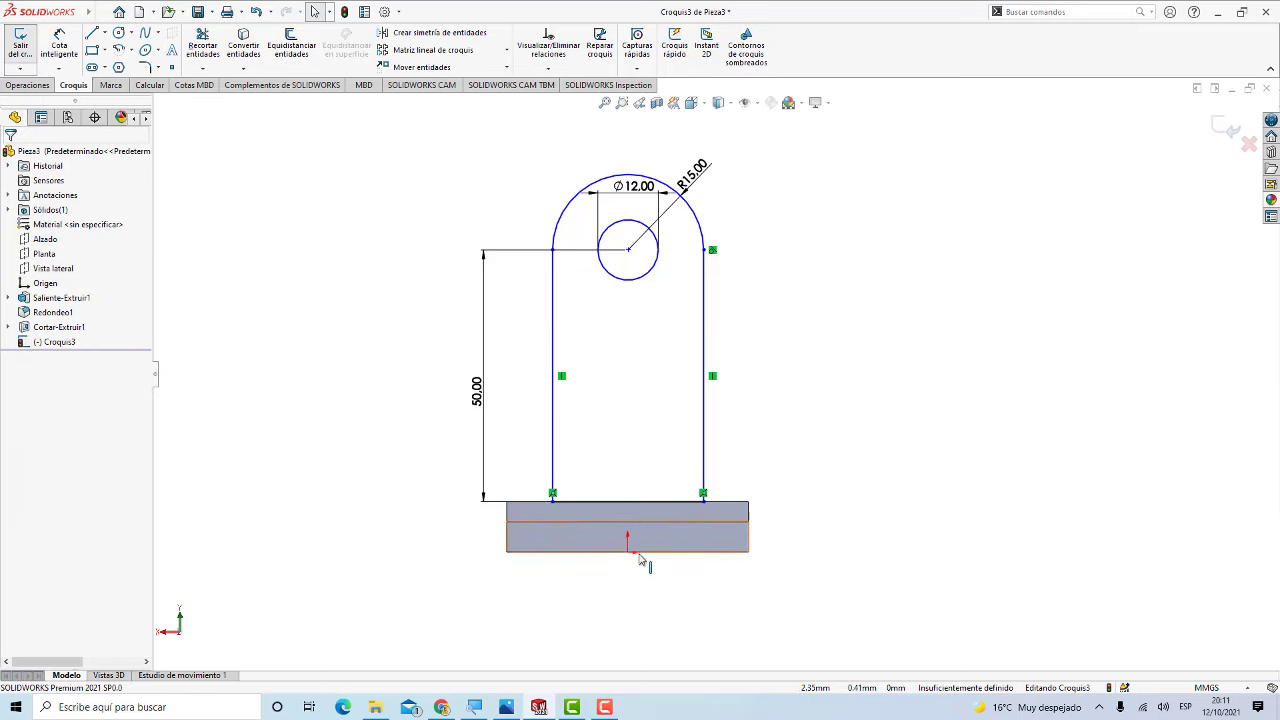
Step: Add a Vertical relation between origin and hole centre, and make the left line tangent to the arc
left_click(628, 553)
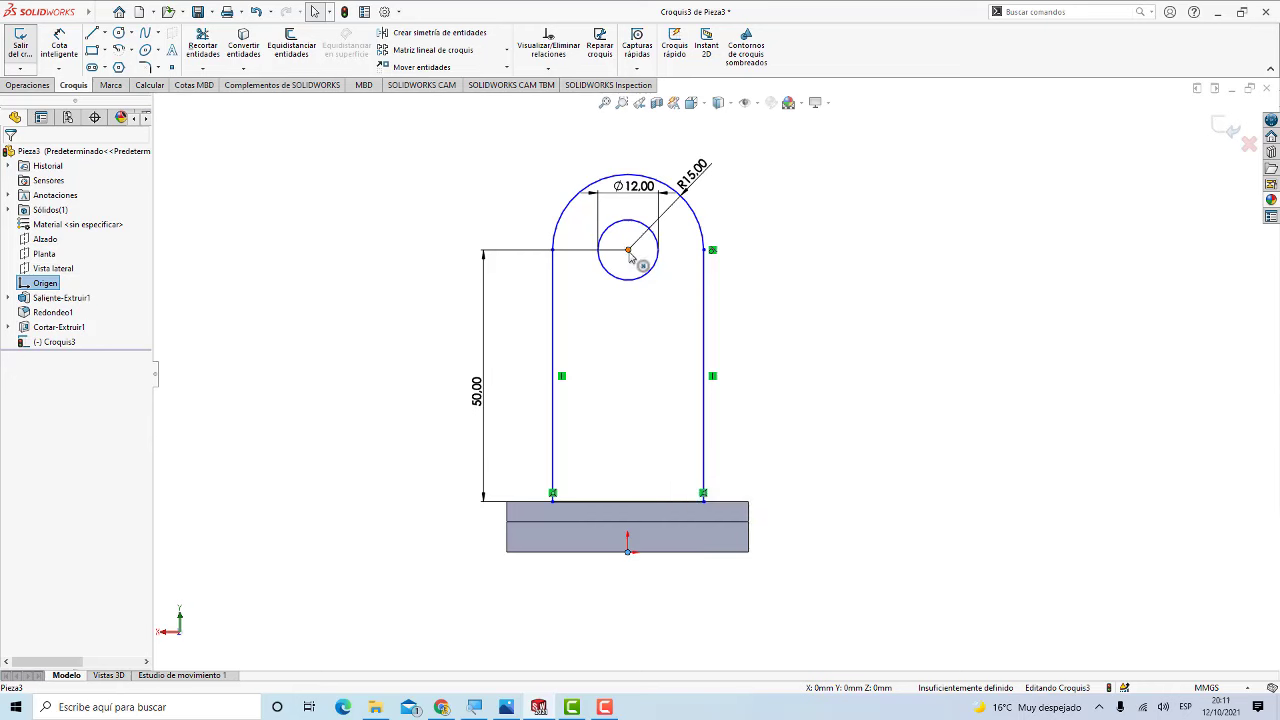
left_click(629, 255, "ctrl")
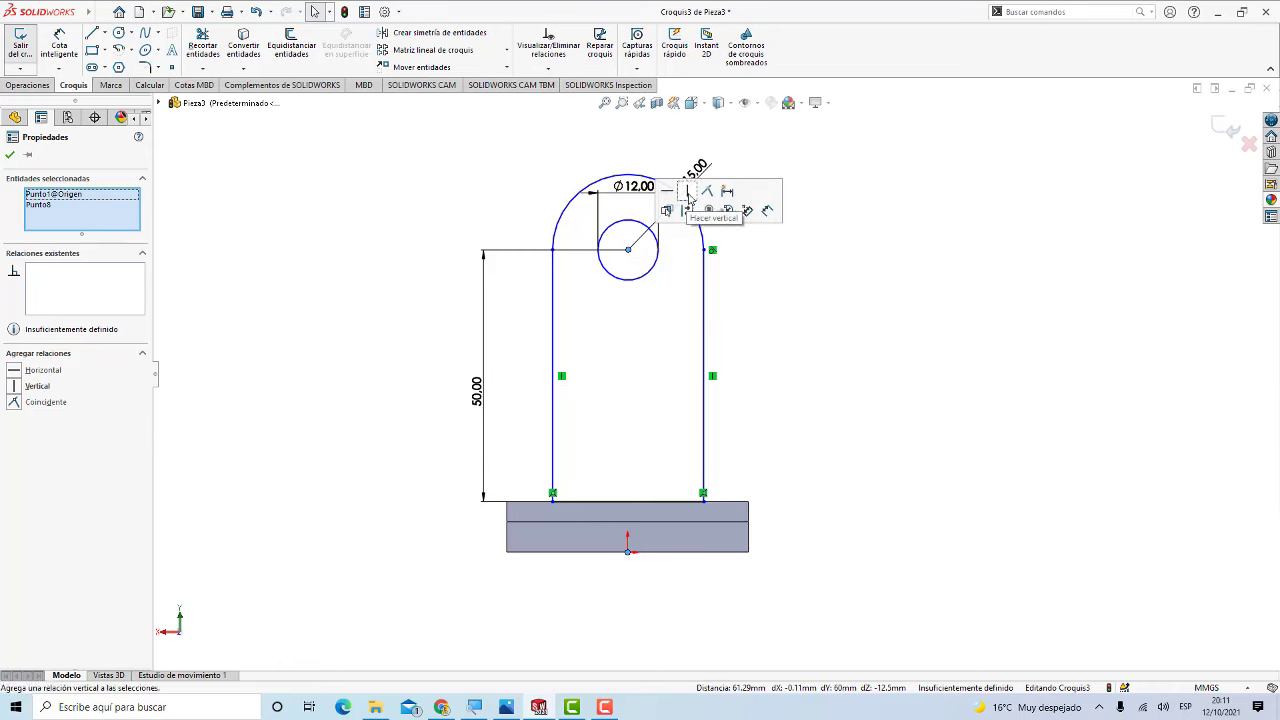
left_click(688, 195)
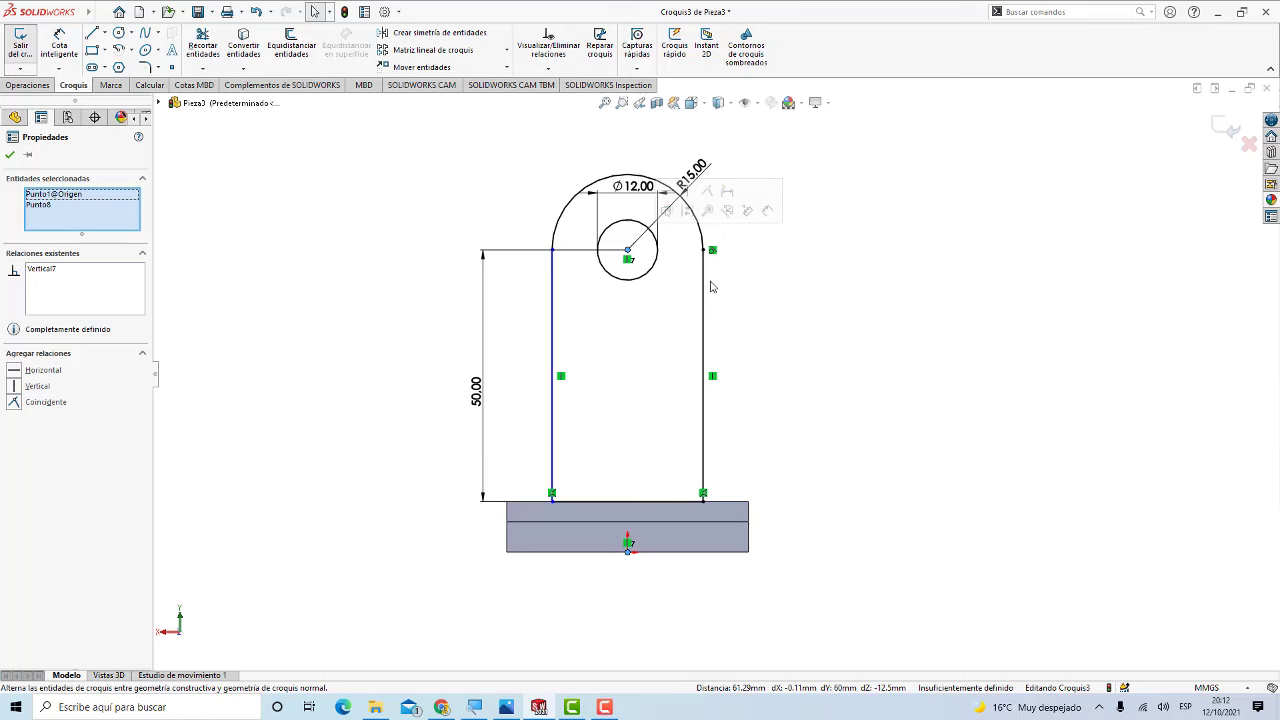
left_click(553, 250)
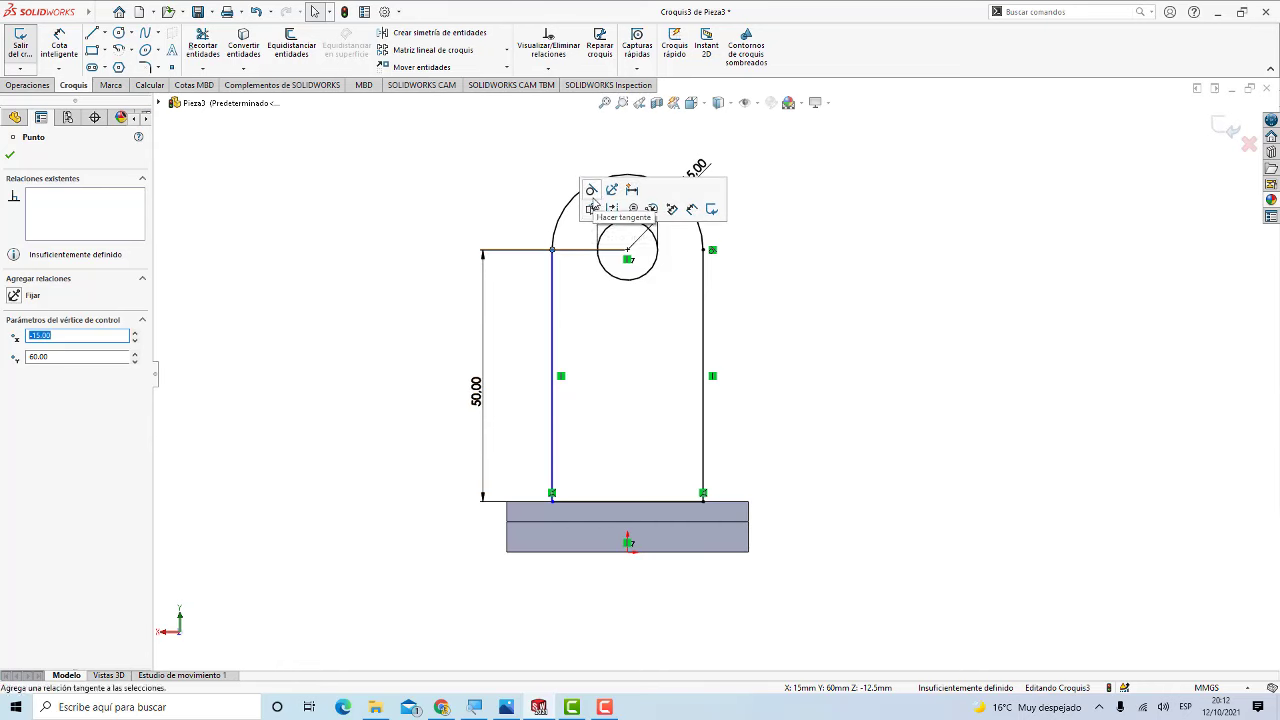
left_click(592, 197)
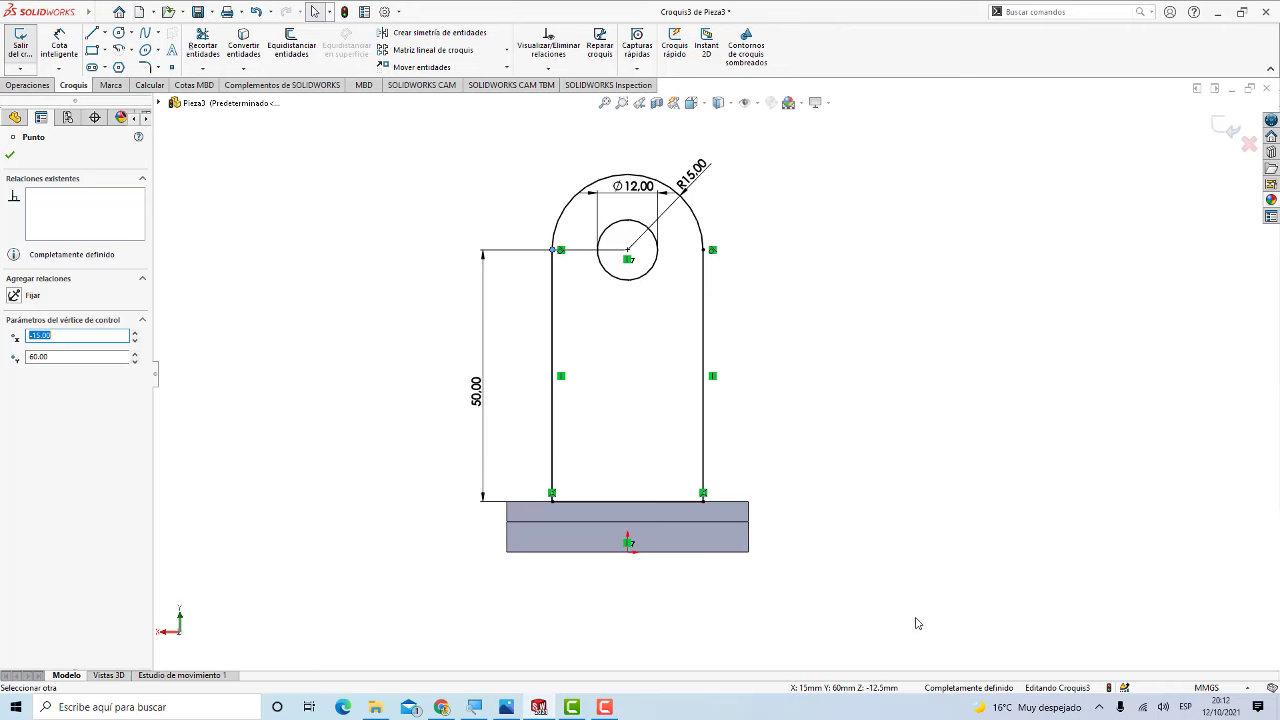
left_click(526, 700)
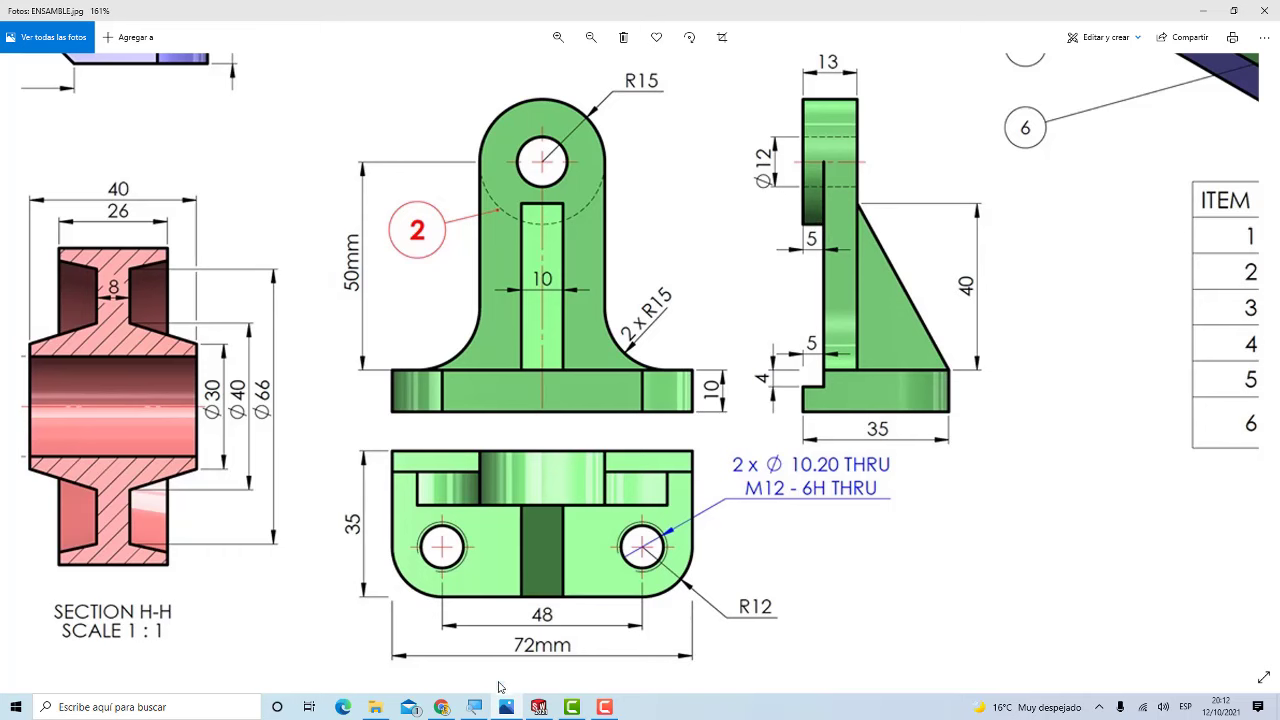
left_click(538, 707)
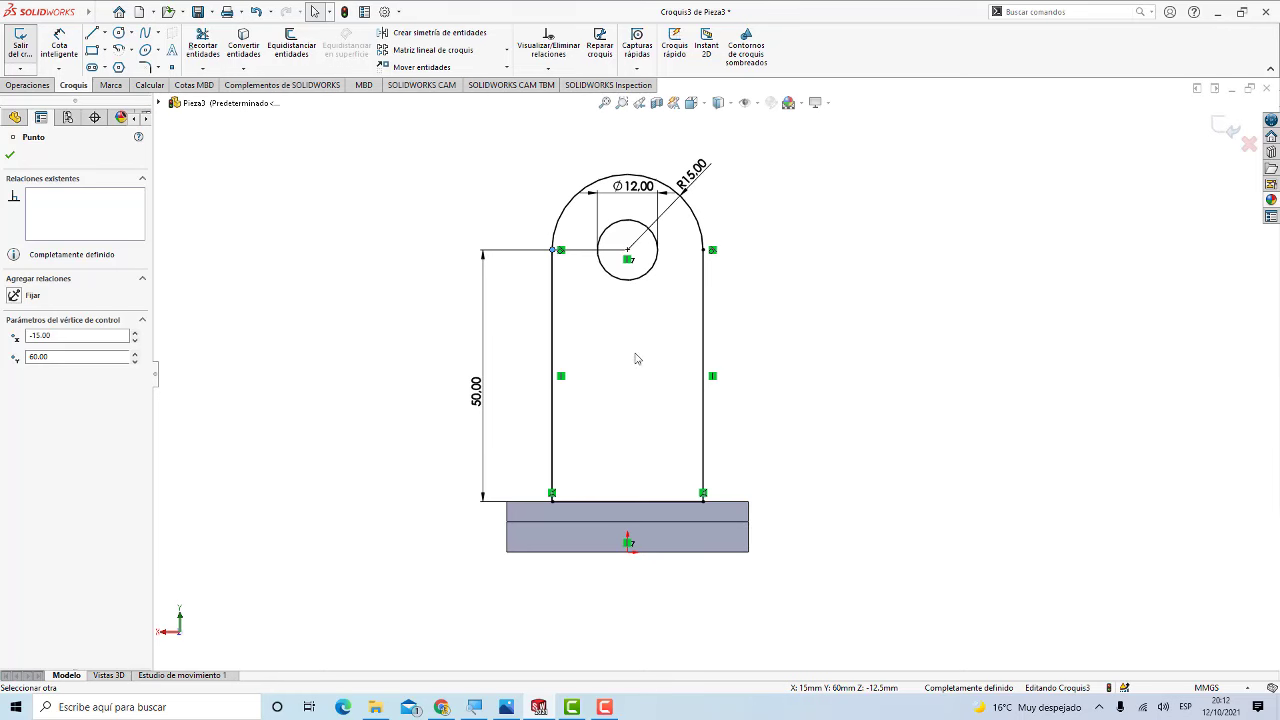
left_click(28, 85)
Step: Extrude the plate profile as an 8 mm boss in the flipped direction
left_click(30, 45)
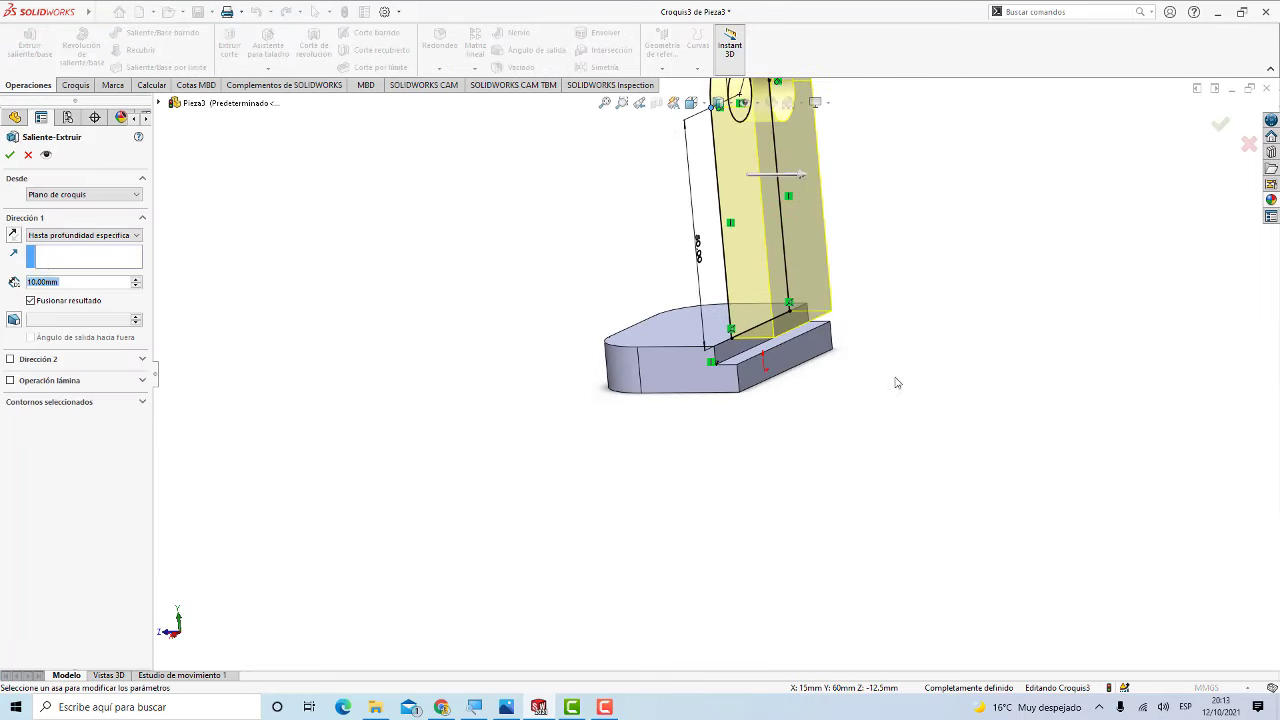
mouse_move(848, 458)
middle_mouse_down()
mouse_move(863, 331)
mouse_move(771, 277)
mouse_move(777, 320)
mouse_move(757, 329)
mouse_move(766, 319)
middle_mouse_up()
scroll(700, 270, "down", 2)
scroll(700, 270, "down", 2)
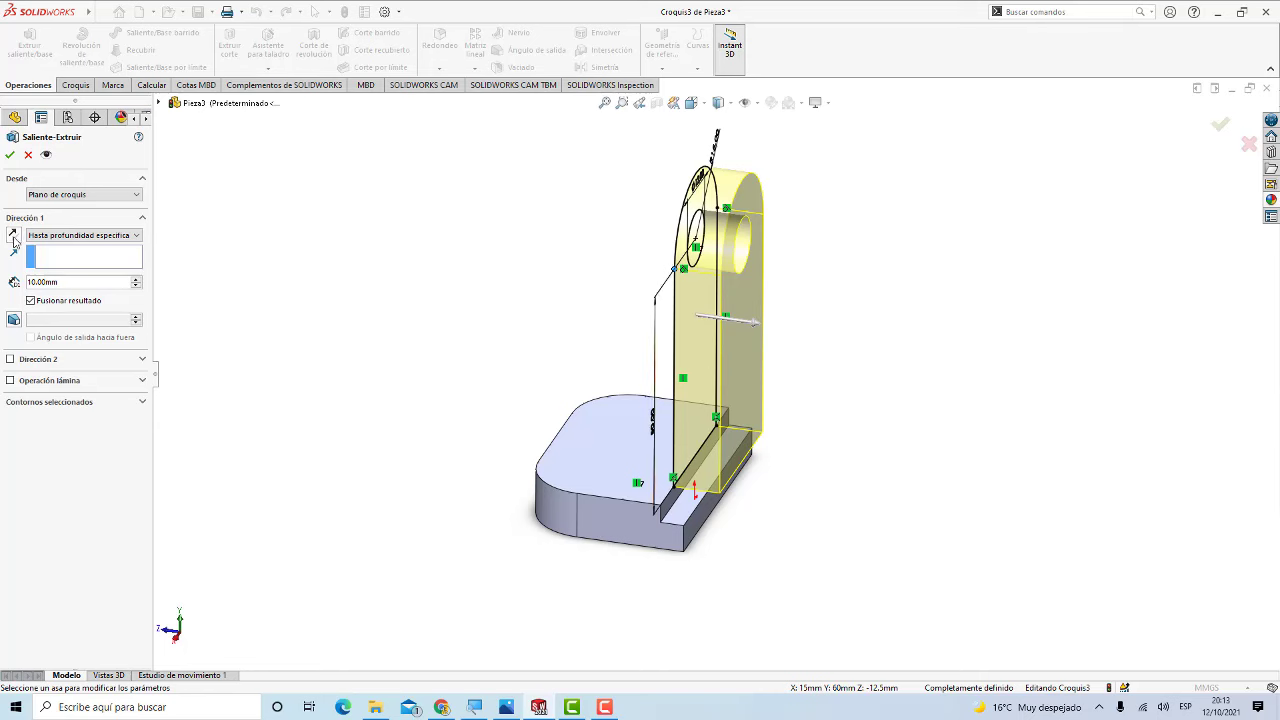
left_click(13, 236)
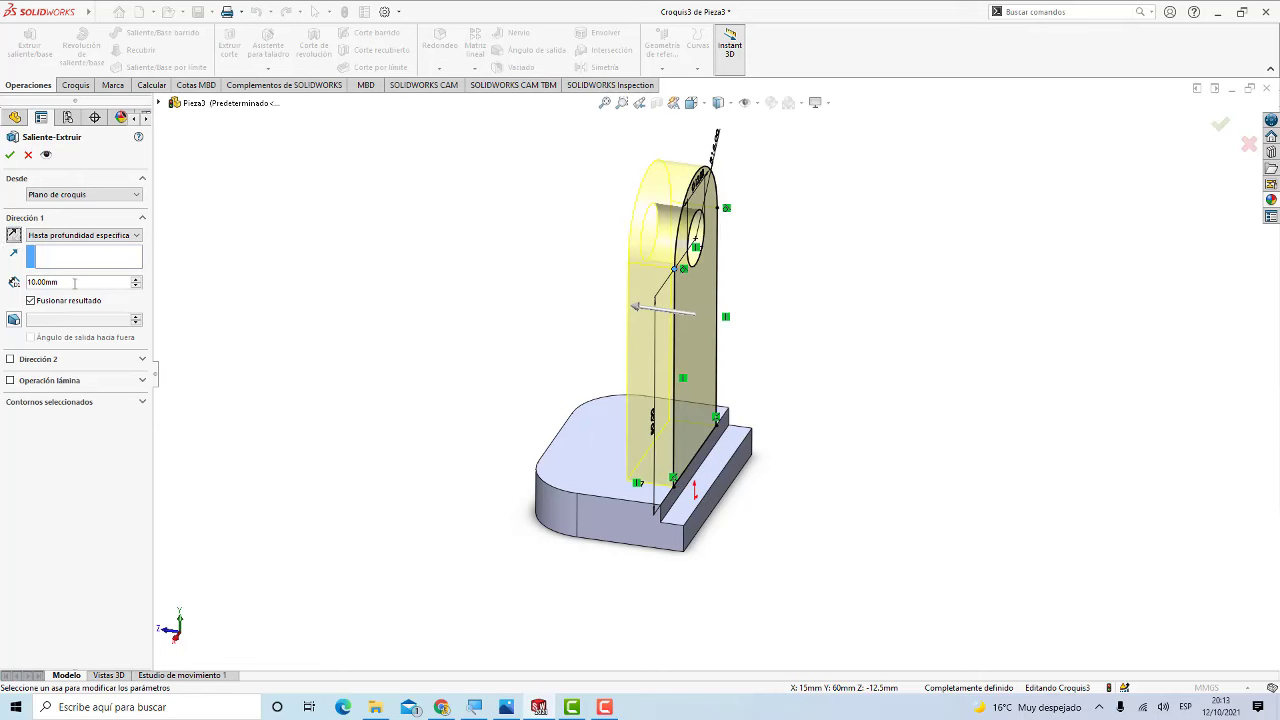
double_click(74, 283)
type("8")
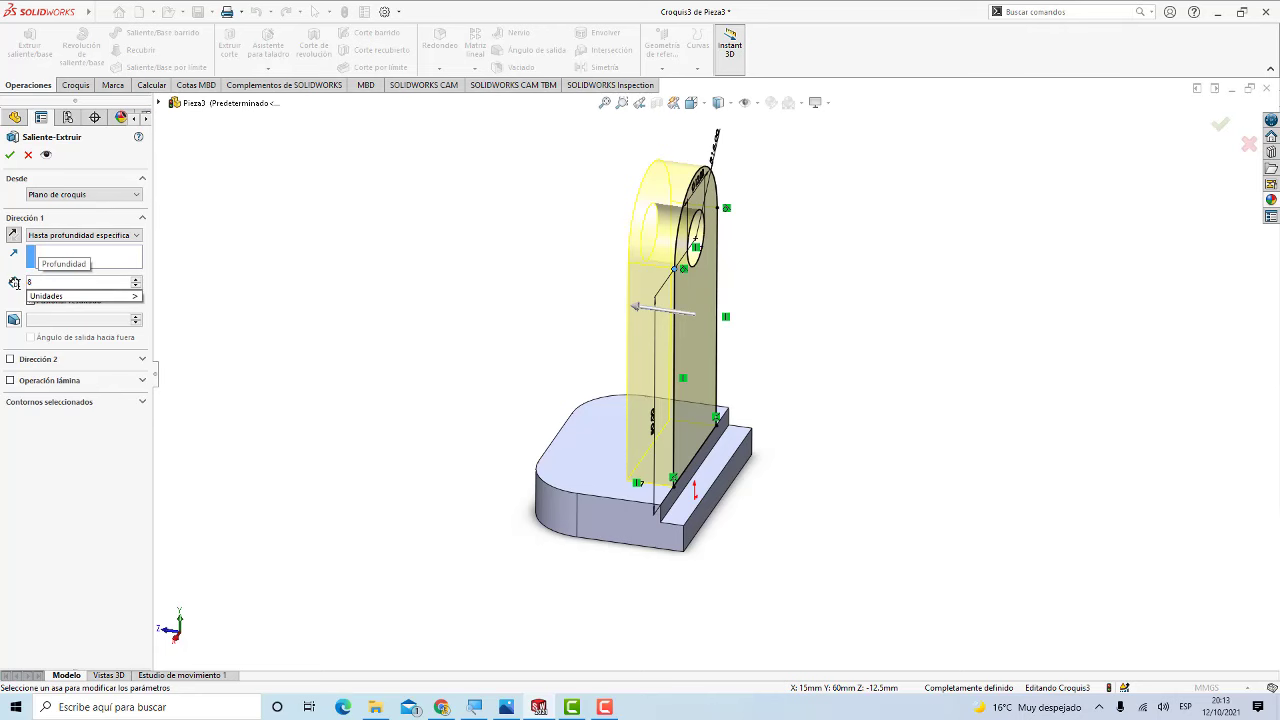
key("Return")
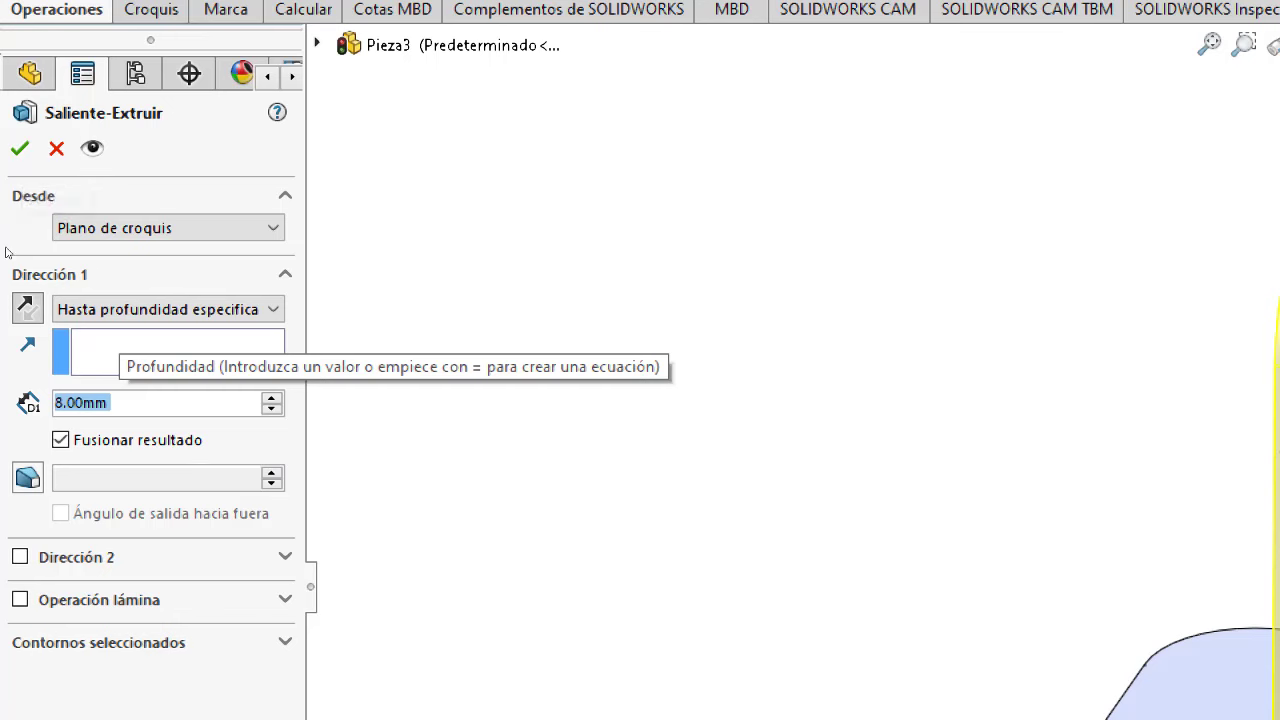
left_click(16, 152)
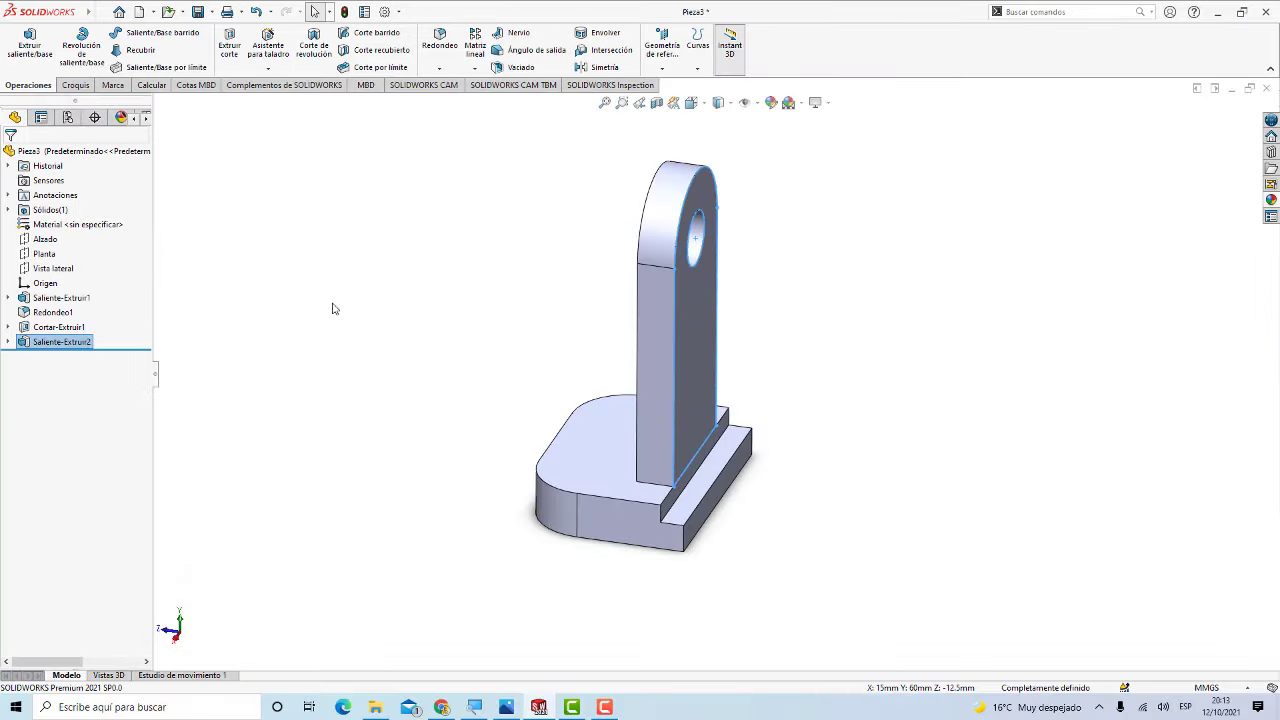
mouse_move(415, 459)
middle_mouse_down()
mouse_move(432, 425)
mouse_move(826, 577)
mouse_move(837, 489)
mouse_move(906, 563)
mouse_move(912, 597)
middle_mouse_up()
middle_click_drag(811, 469, 777, 457)
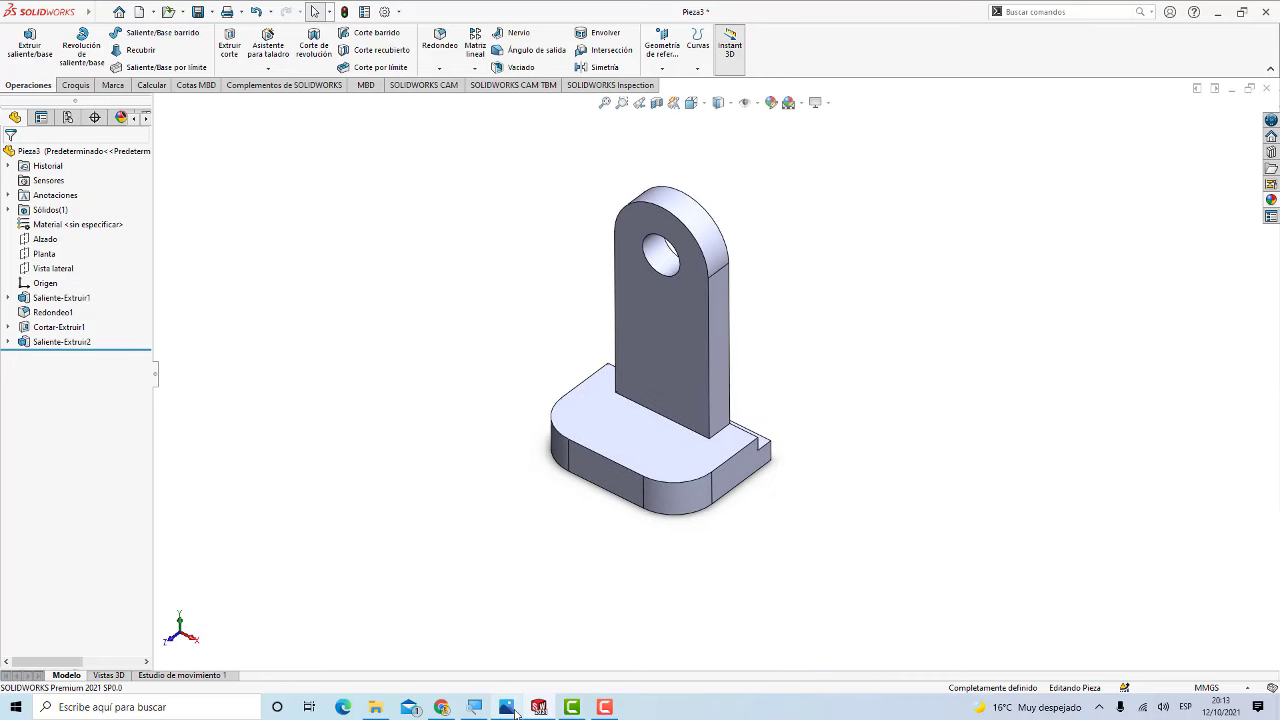
left_click(507, 707)
left_click(513, 708)
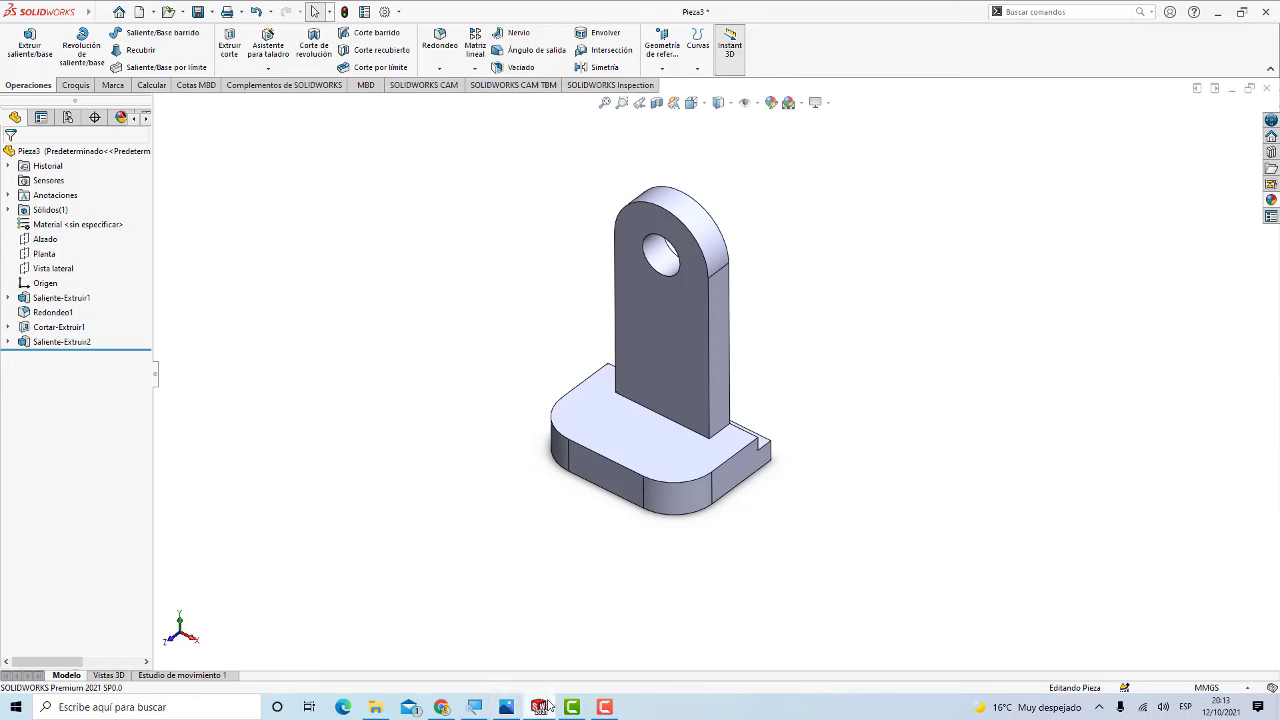
left_click(506, 707)
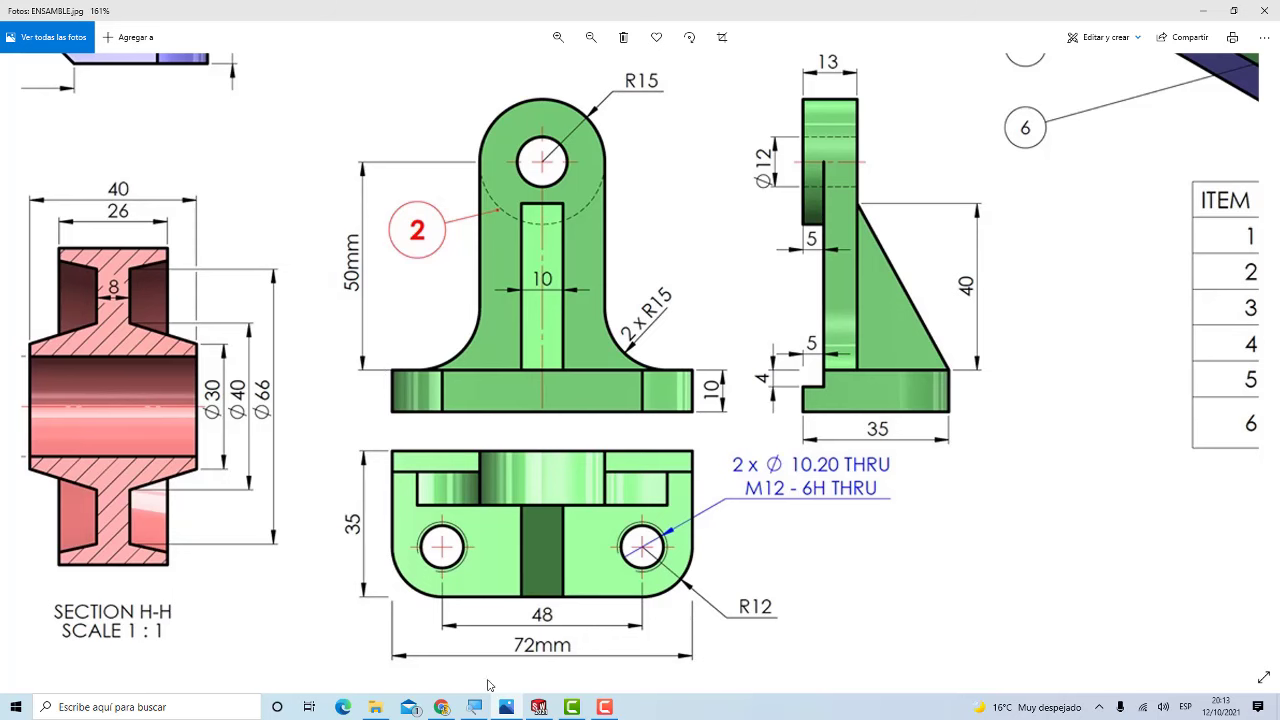
left_click(538, 707)
scroll(740, 452, "down", 5)
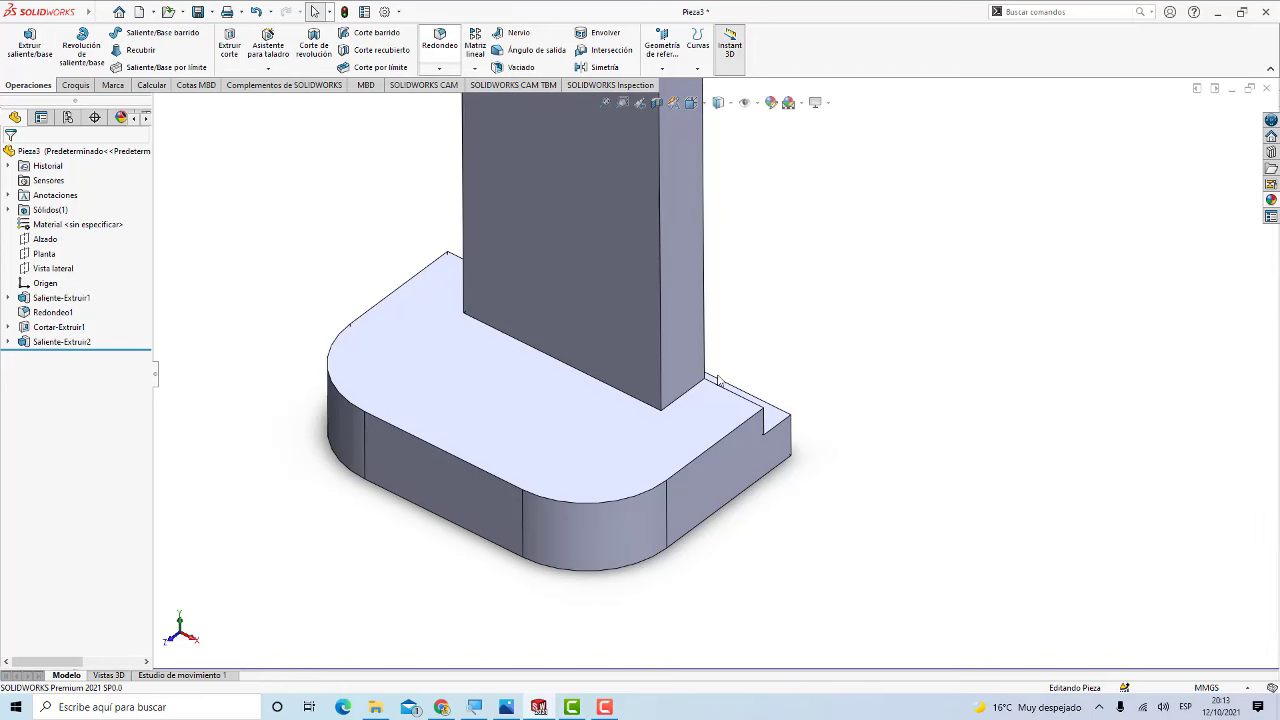
Step: Fillet both upright-to-base junction edges with a 15 mm radius
left_click(440, 40)
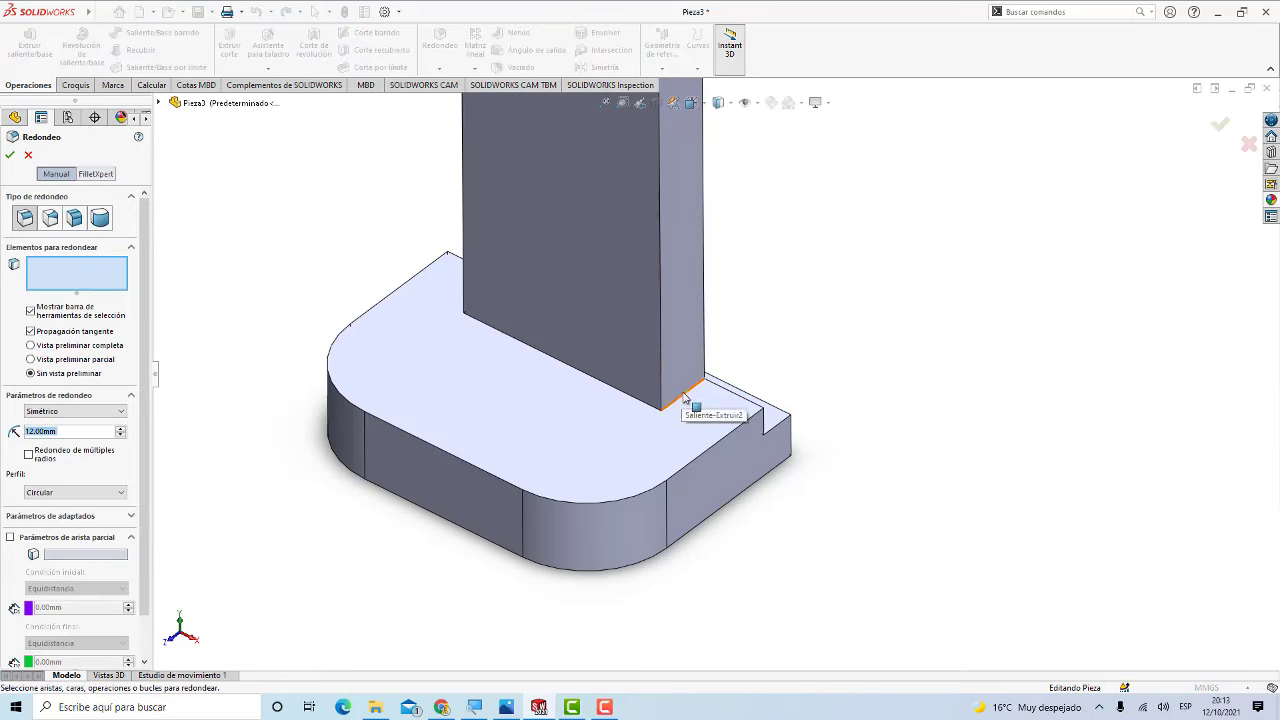
left_click(683, 394)
middle_click_drag(637, 548, 800, 563)
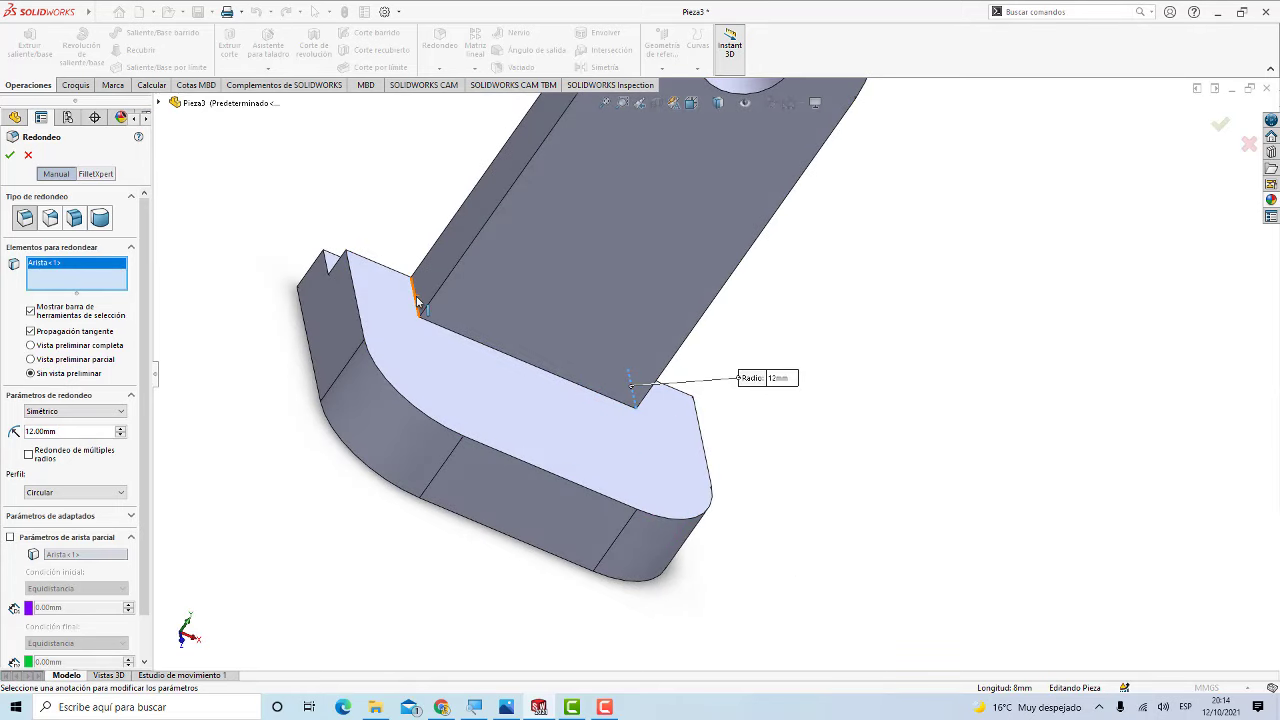
left_click(419, 302)
middle_click_drag(529, 585, 457, 537)
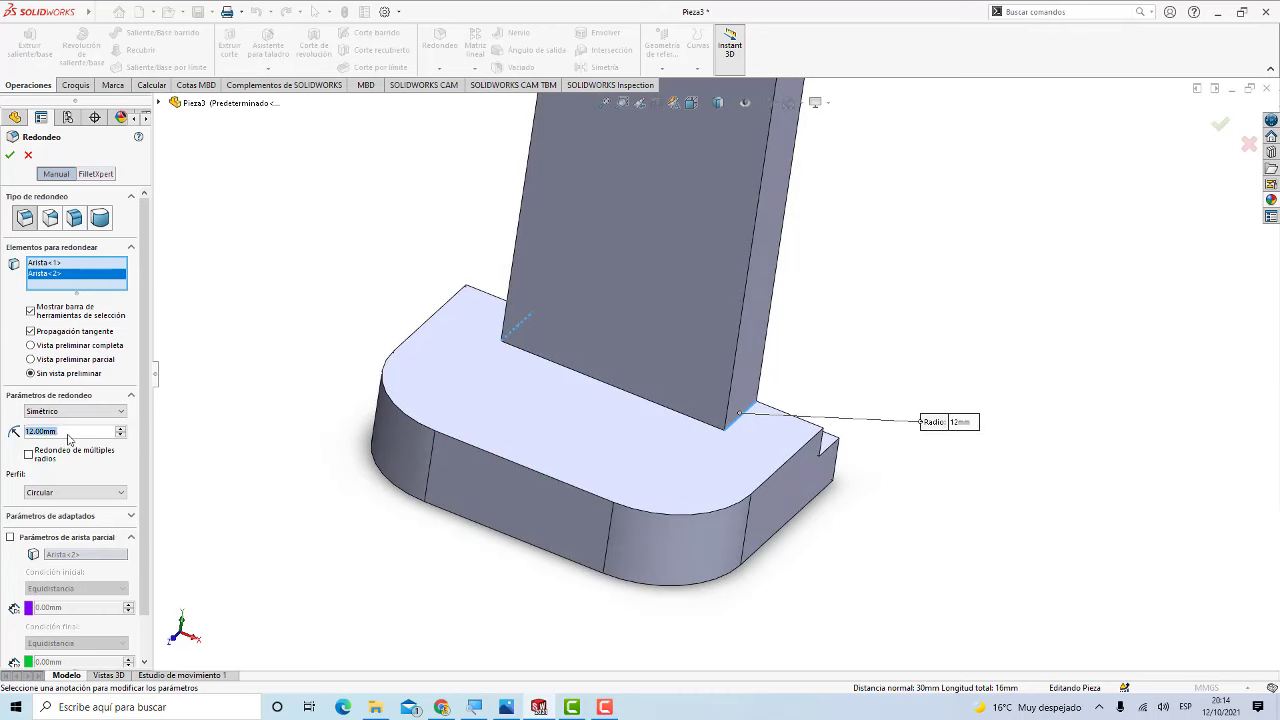
left_click_drag(66, 431, 14, 432)
type("15")
key("Return")
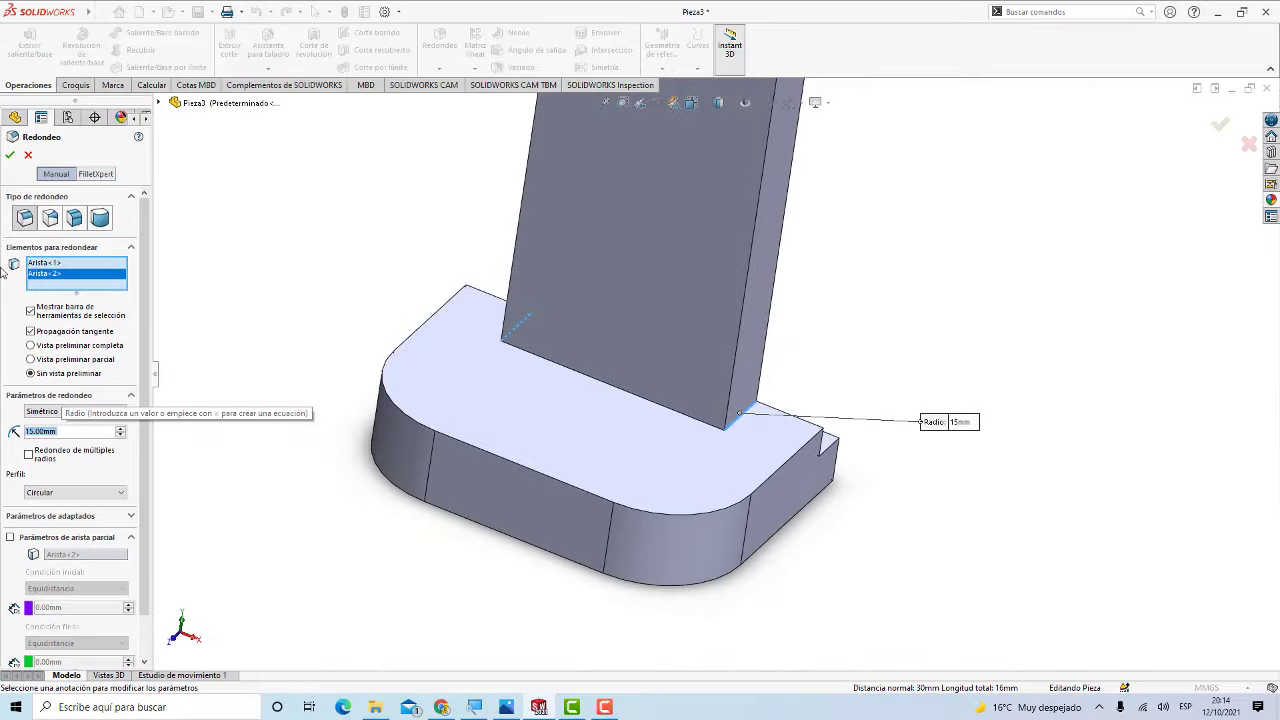
left_click(8, 153)
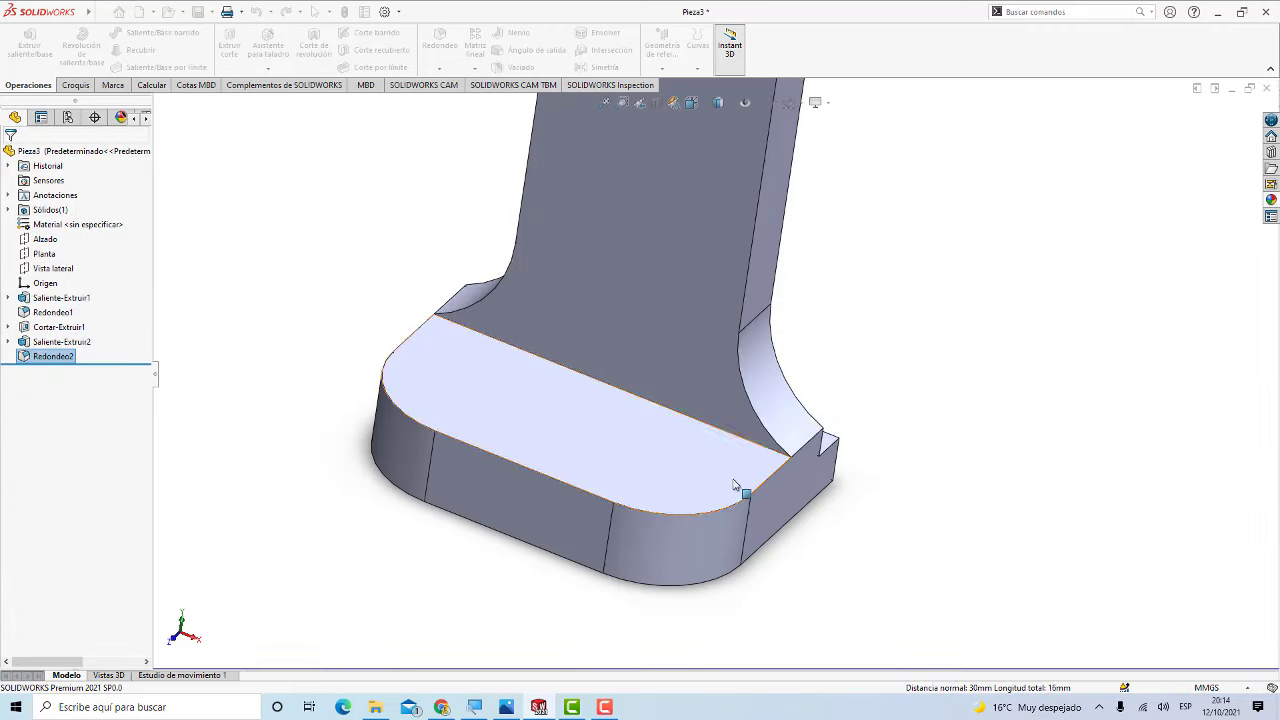
left_click(919, 601)
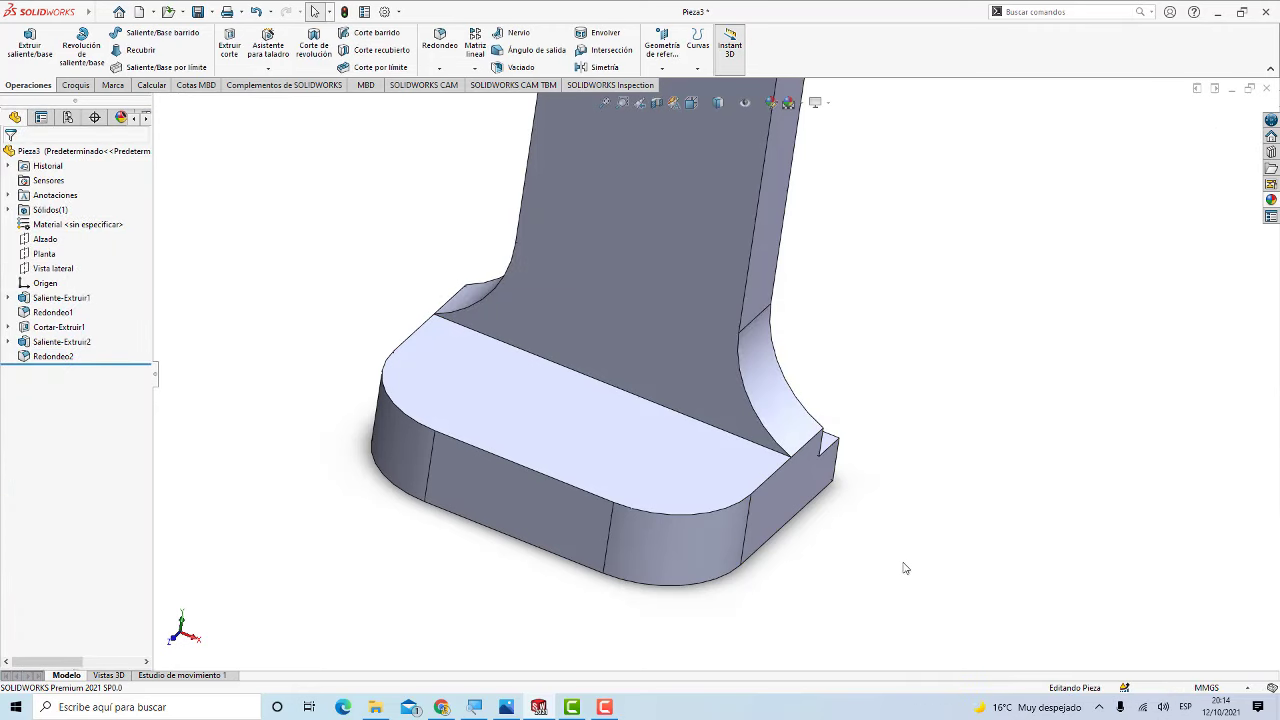
middle_click_drag(906, 567, 877, 546)
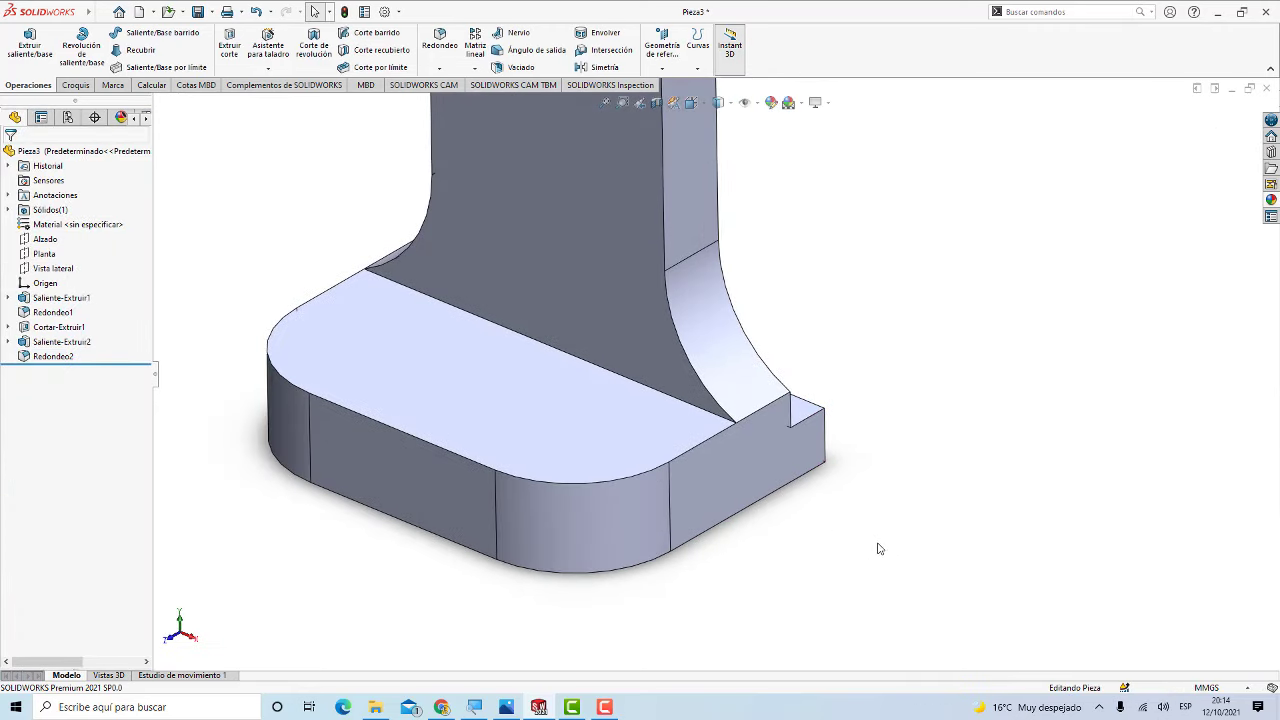
scroll(878, 546, "up", 2)
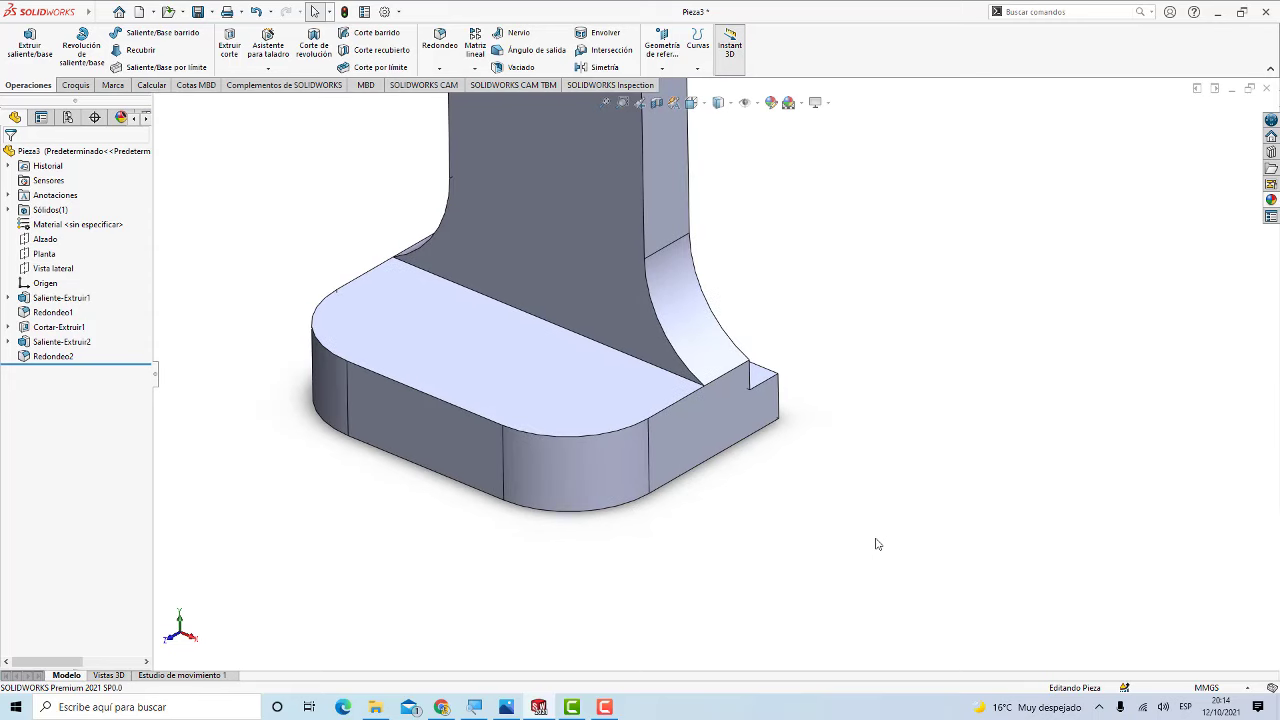
scroll(878, 544, "up", 3)
mouse_move(877, 543)
middle_mouse_down()
mouse_move(766, 251)
mouse_move(741, 335)
middle_mouse_up()
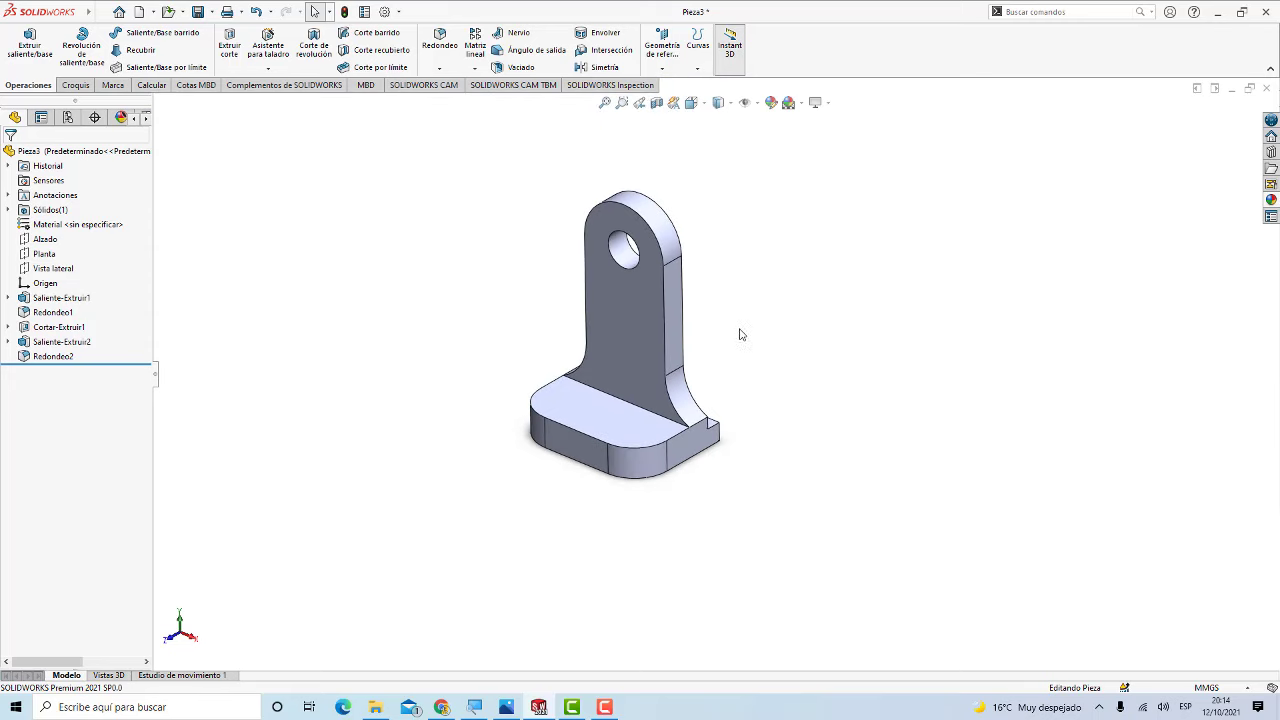
scroll(628, 409, "down", 1)
scroll(617, 437, "down", 1)
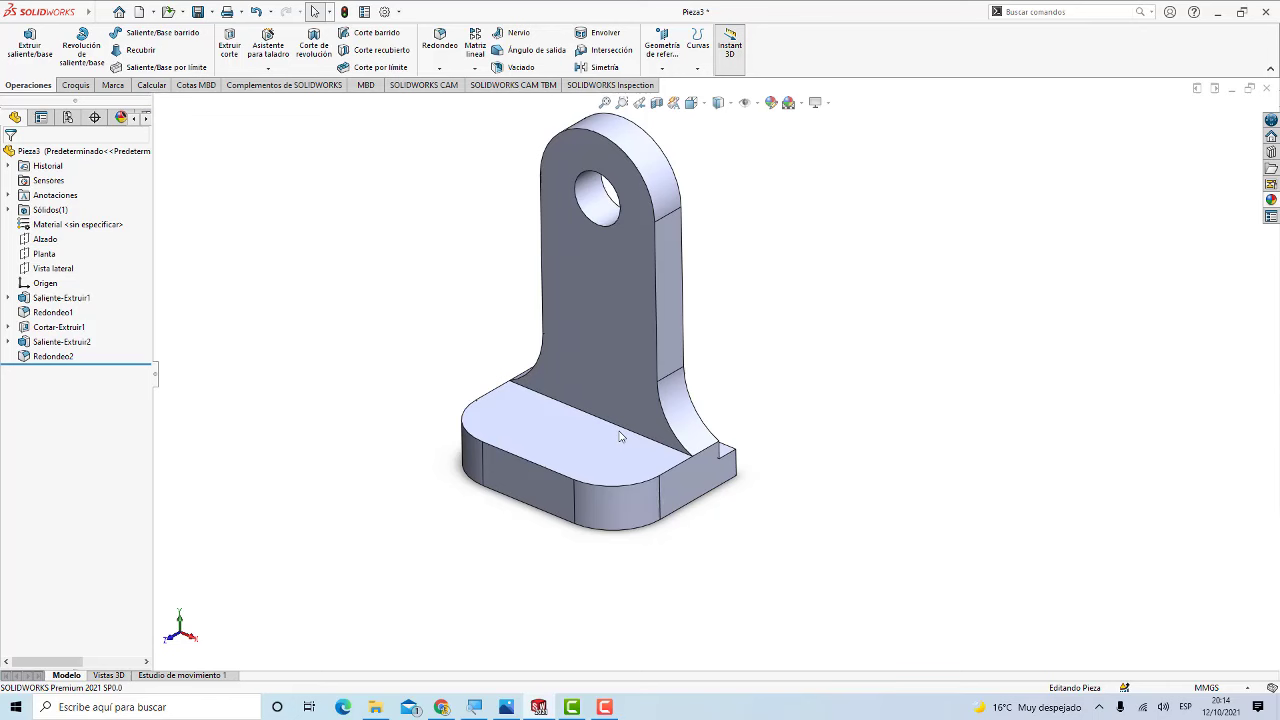
scroll(634, 455, "up", 1)
scroll(634, 434, "down", 1)
scroll(631, 390, "down", 1)
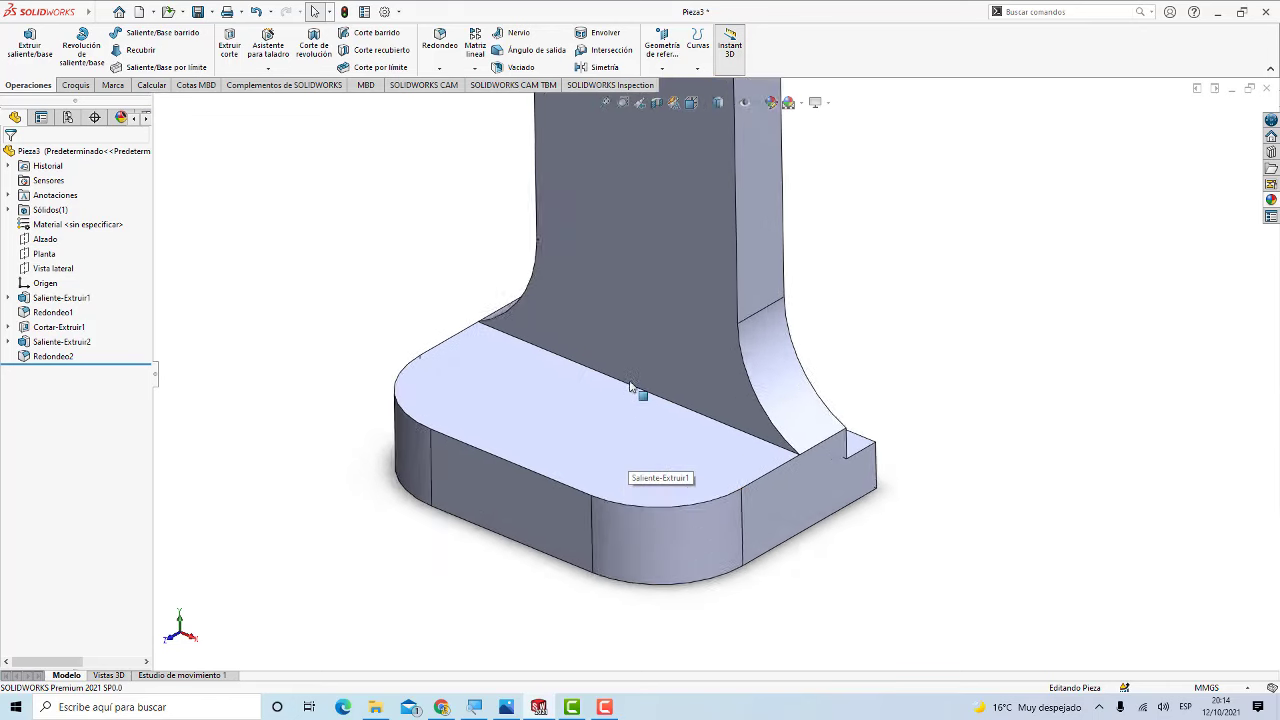
scroll(631, 387, "up", 4)
scroll(656, 360, "down", 3)
scroll(756, 373, "down", 2)
scroll(818, 383, "down", 2)
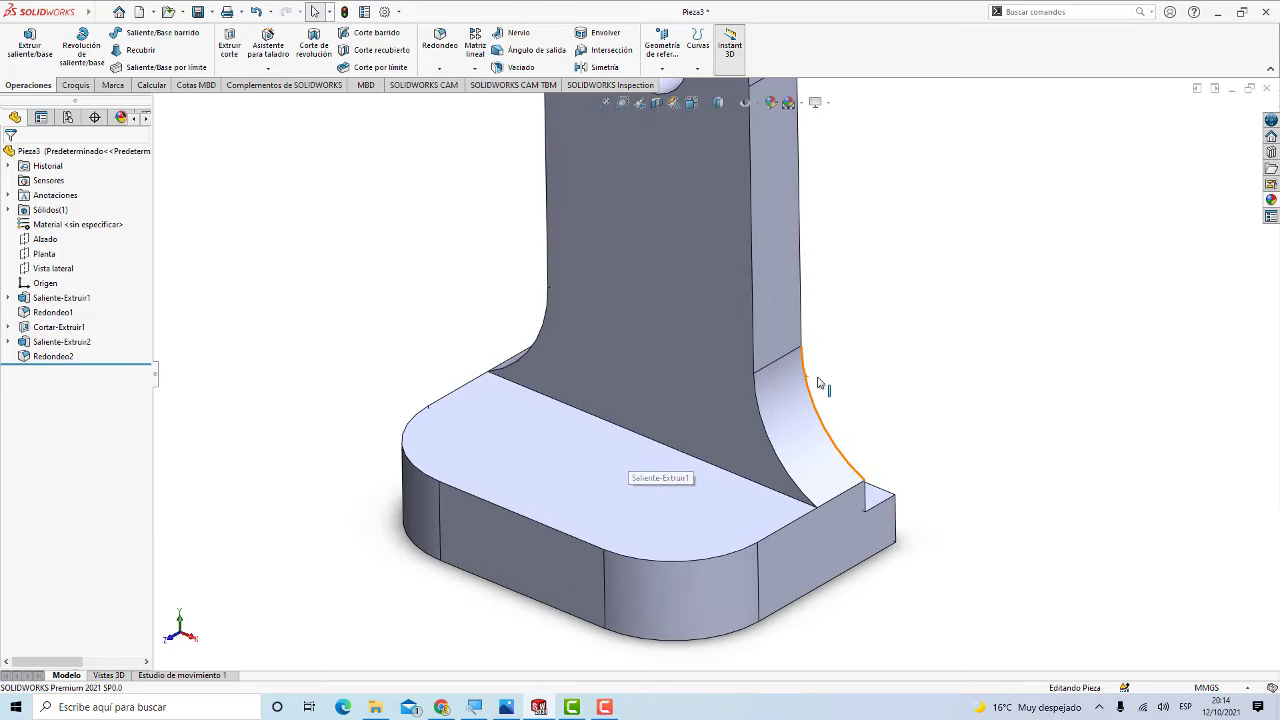
scroll(818, 390, "up", 1)
scroll(703, 424, "up", 1)
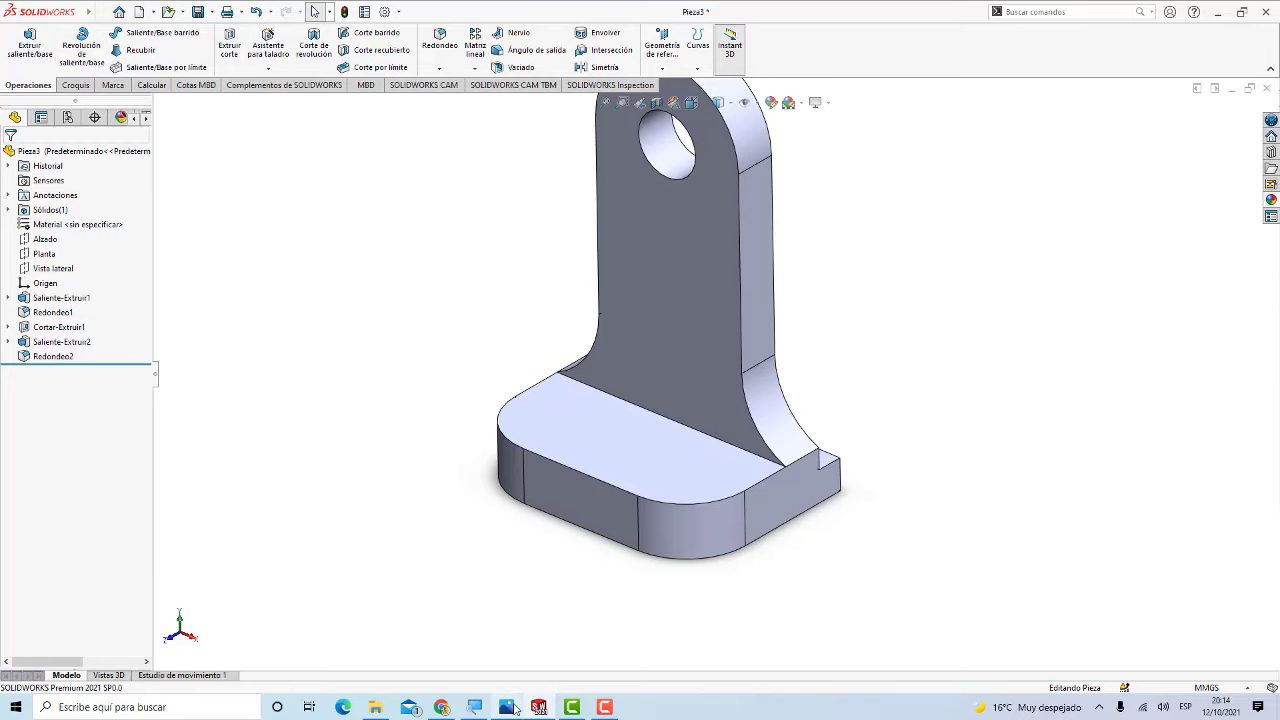
left_click(507, 707)
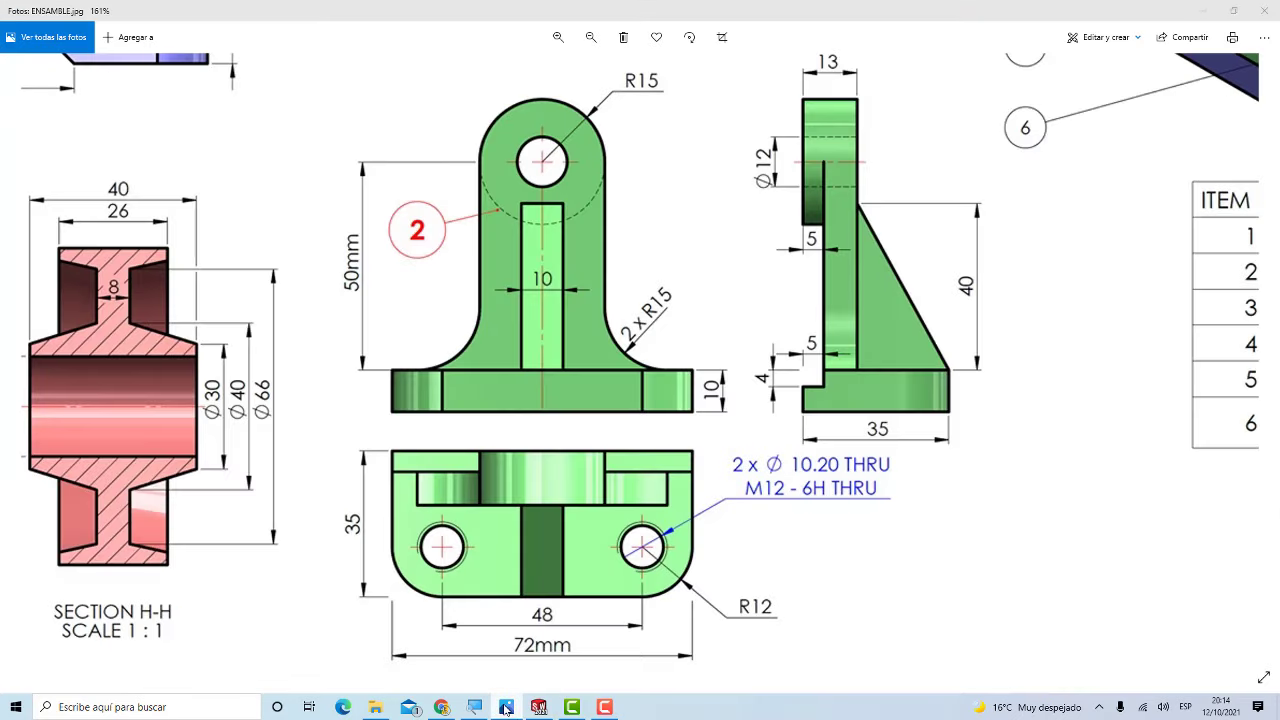
left_click(507, 707)
left_click(507, 707)
left_click(507, 707)
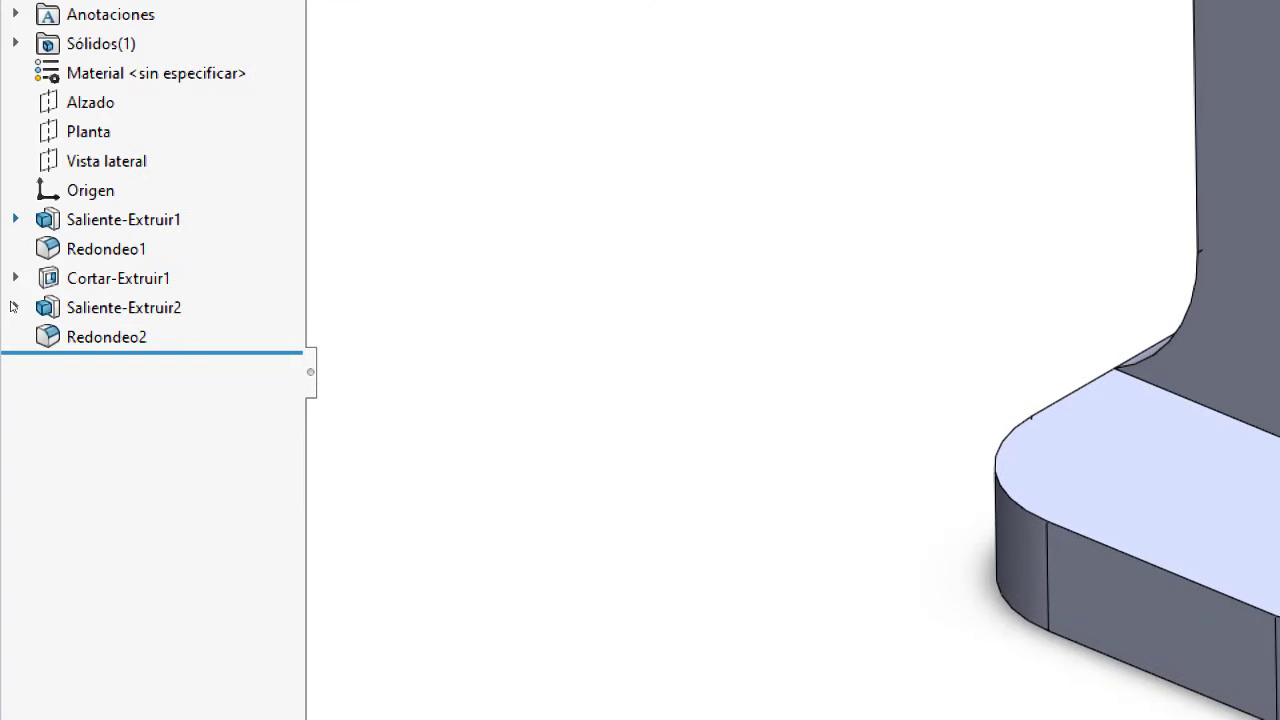
Step: Open the base sketch Croquis1 for editing and check the reference drawing
left_click(15, 219)
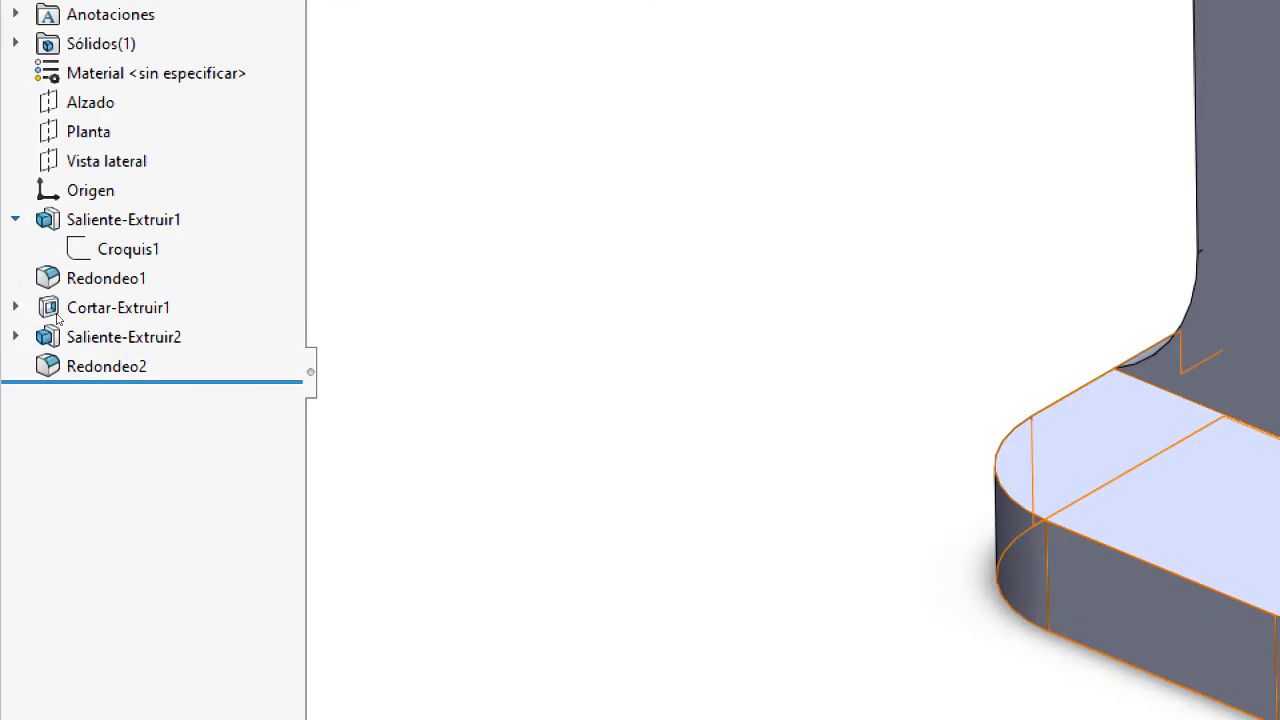
left_click(128, 249)
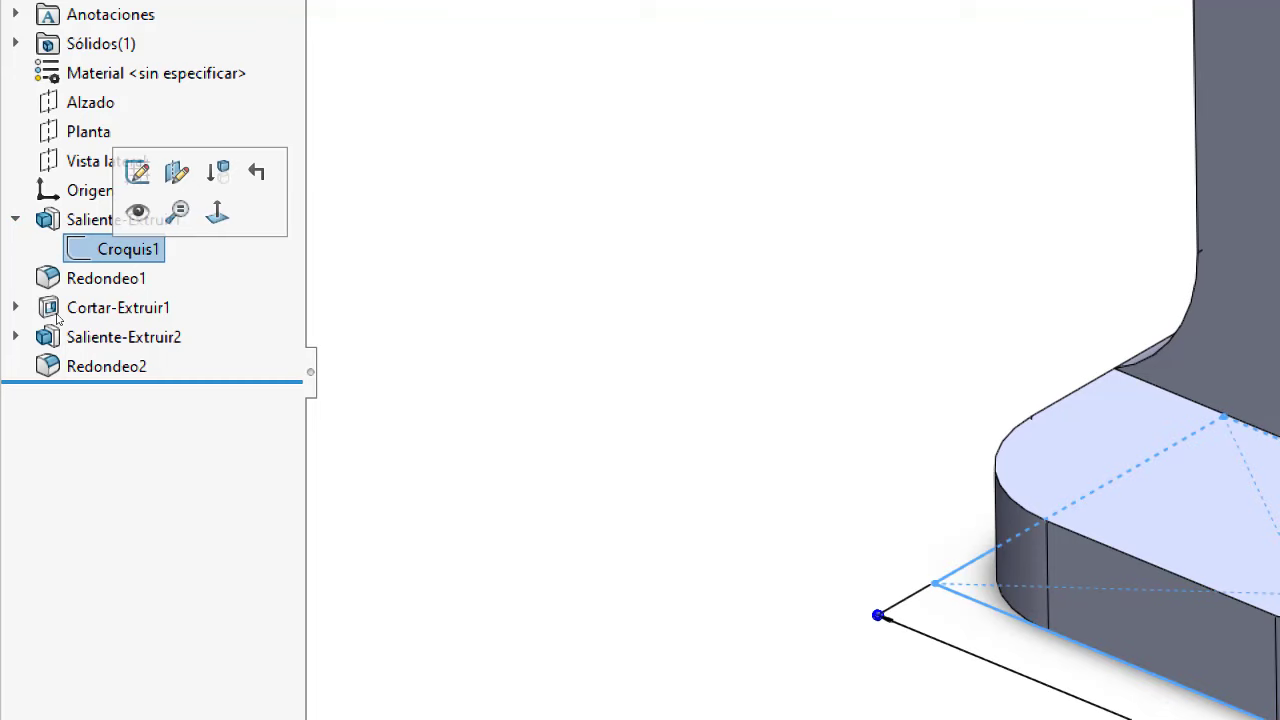
key("shift+F10")
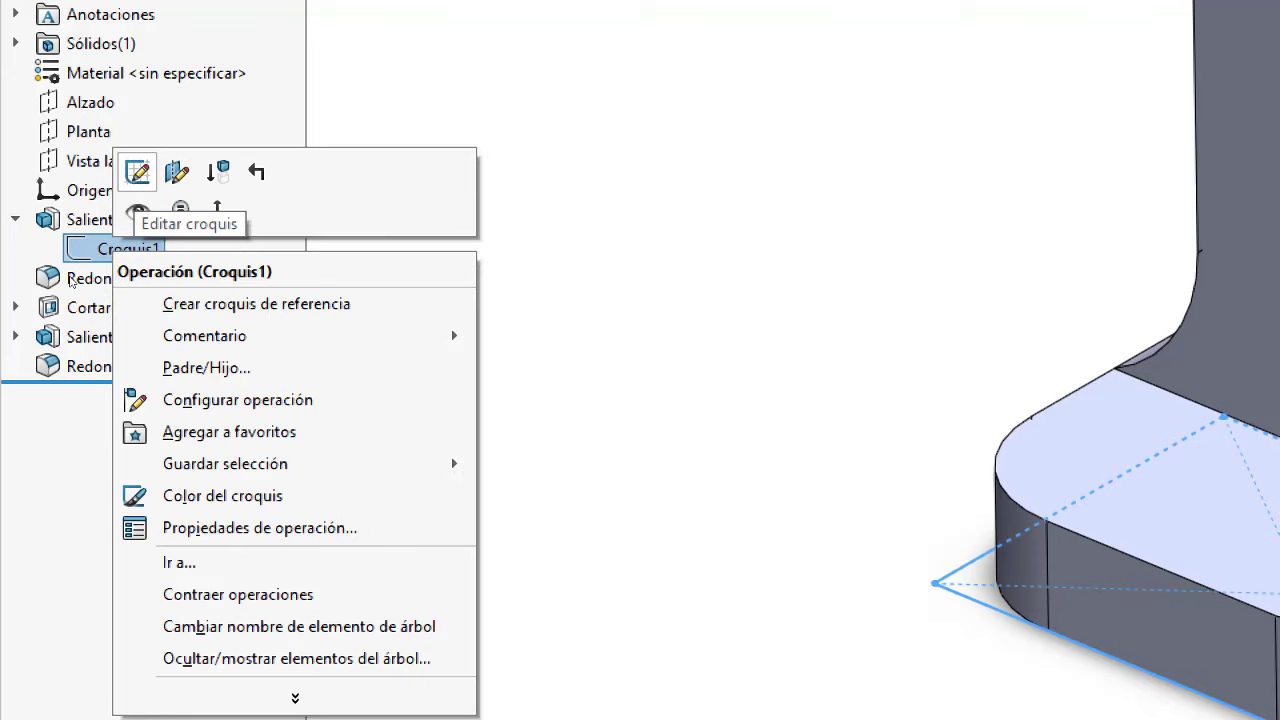
key("Return")
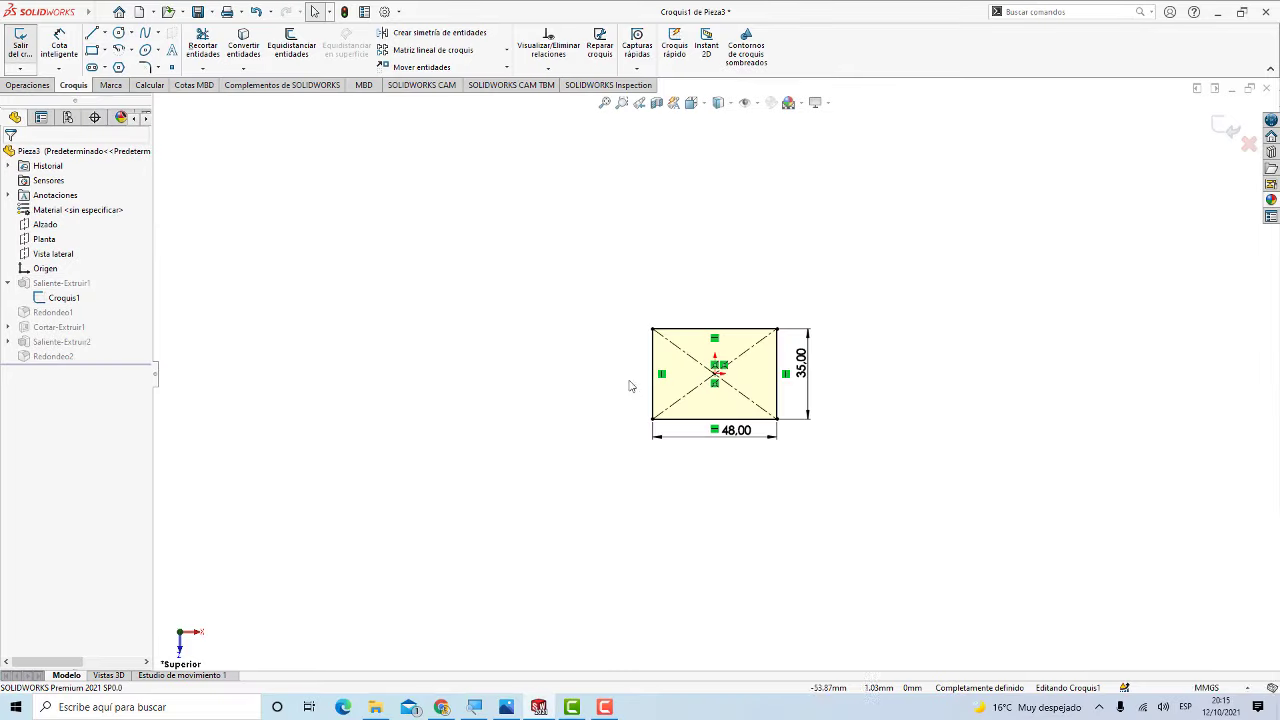
scroll(758, 413, "down", 2)
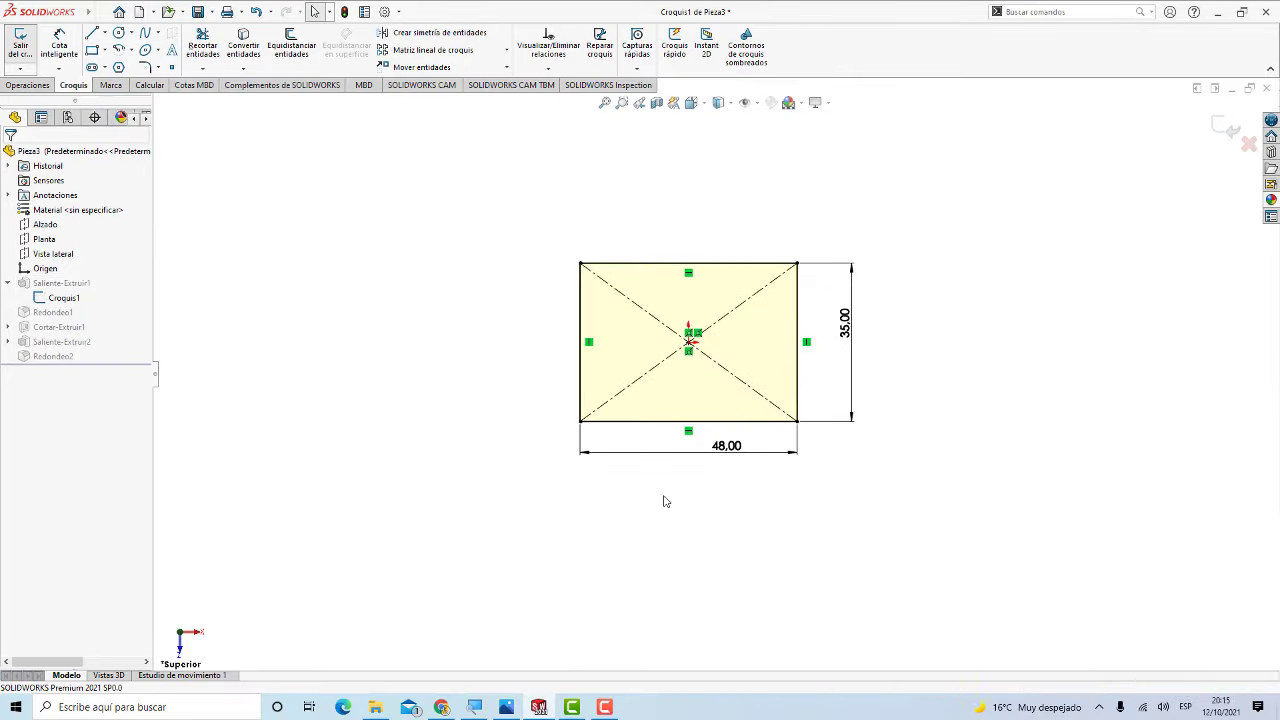
left_click(507, 707)
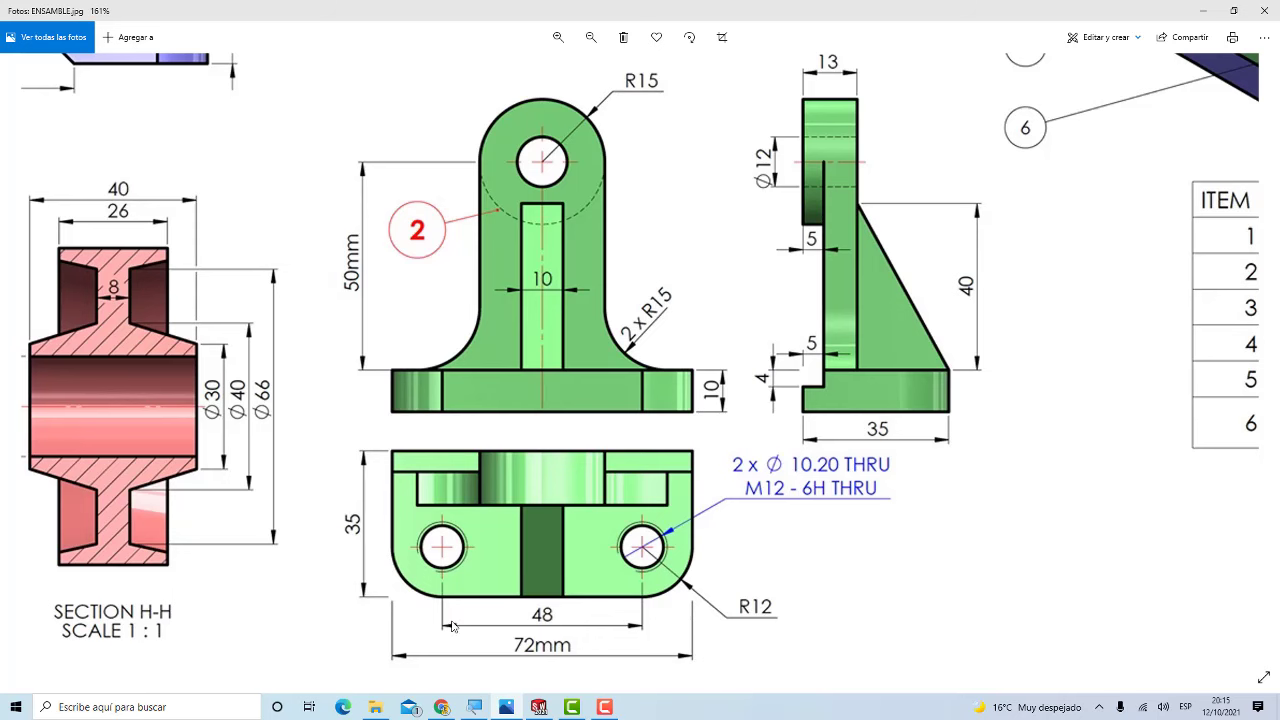
left_click(508, 708)
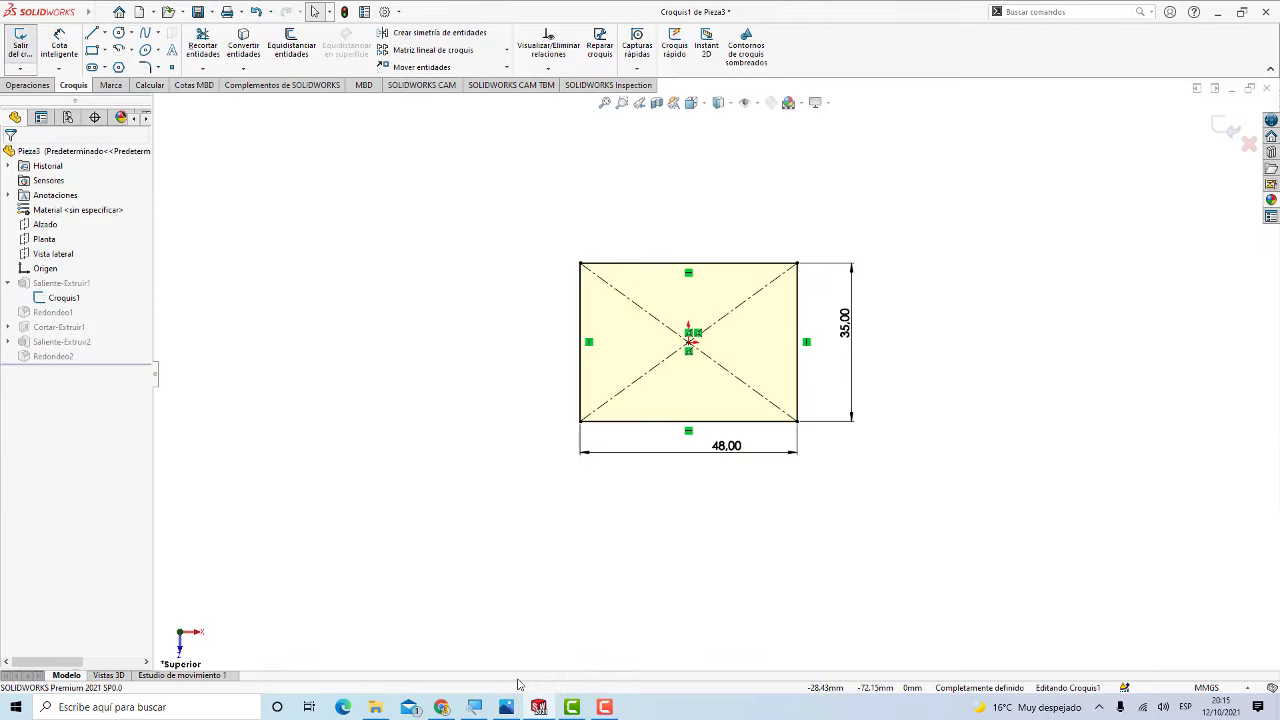
Step: Change the rectangle's width dimension from 48 to 72 mm
left_click(728, 450)
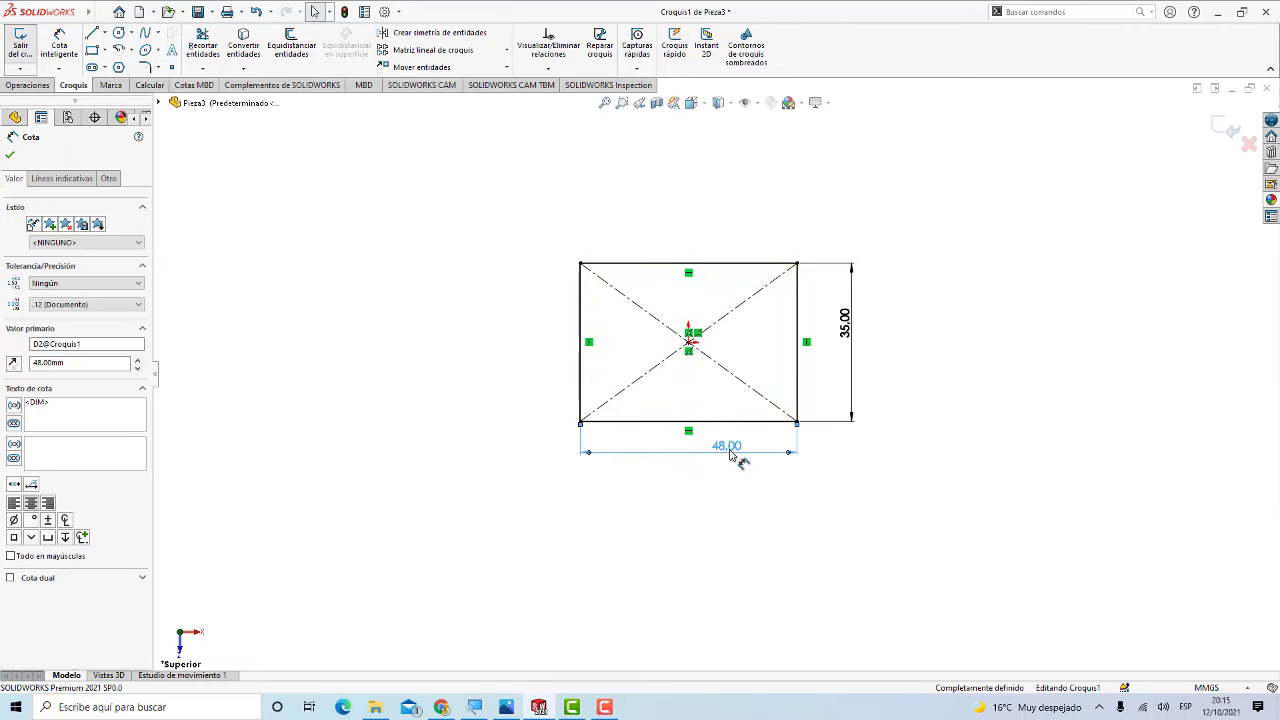
double_click(729, 450)
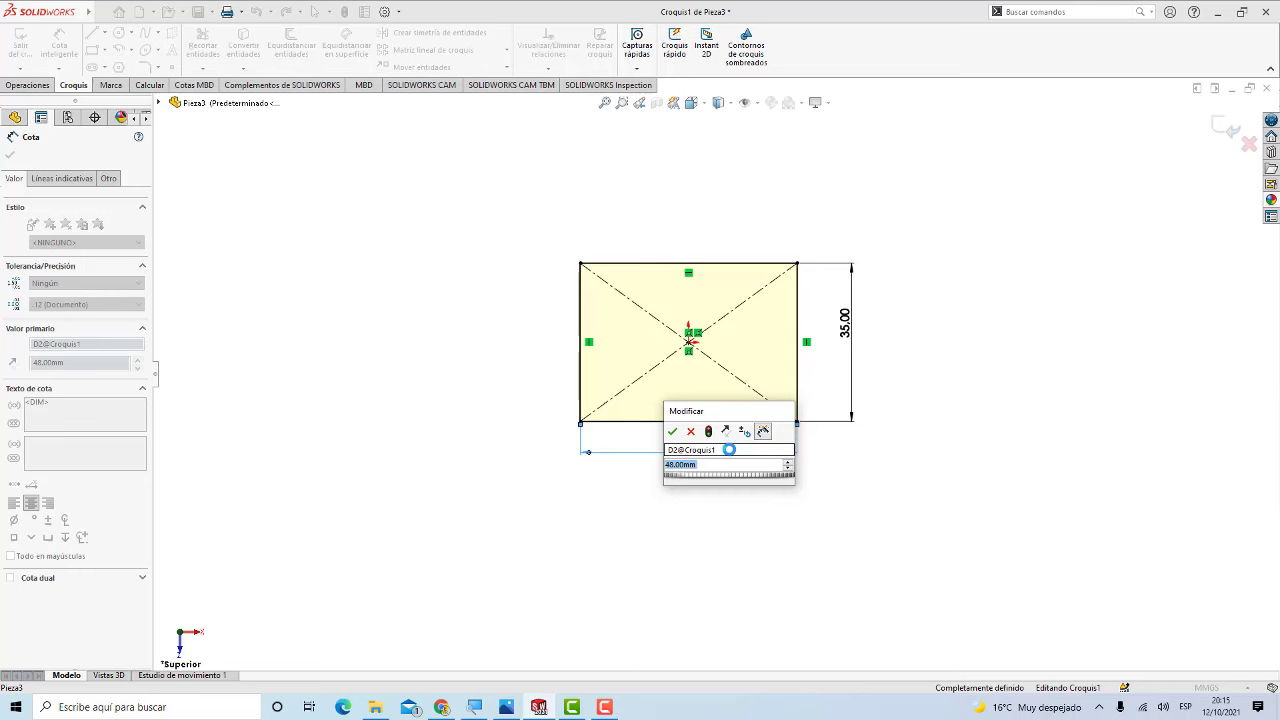
type("72")
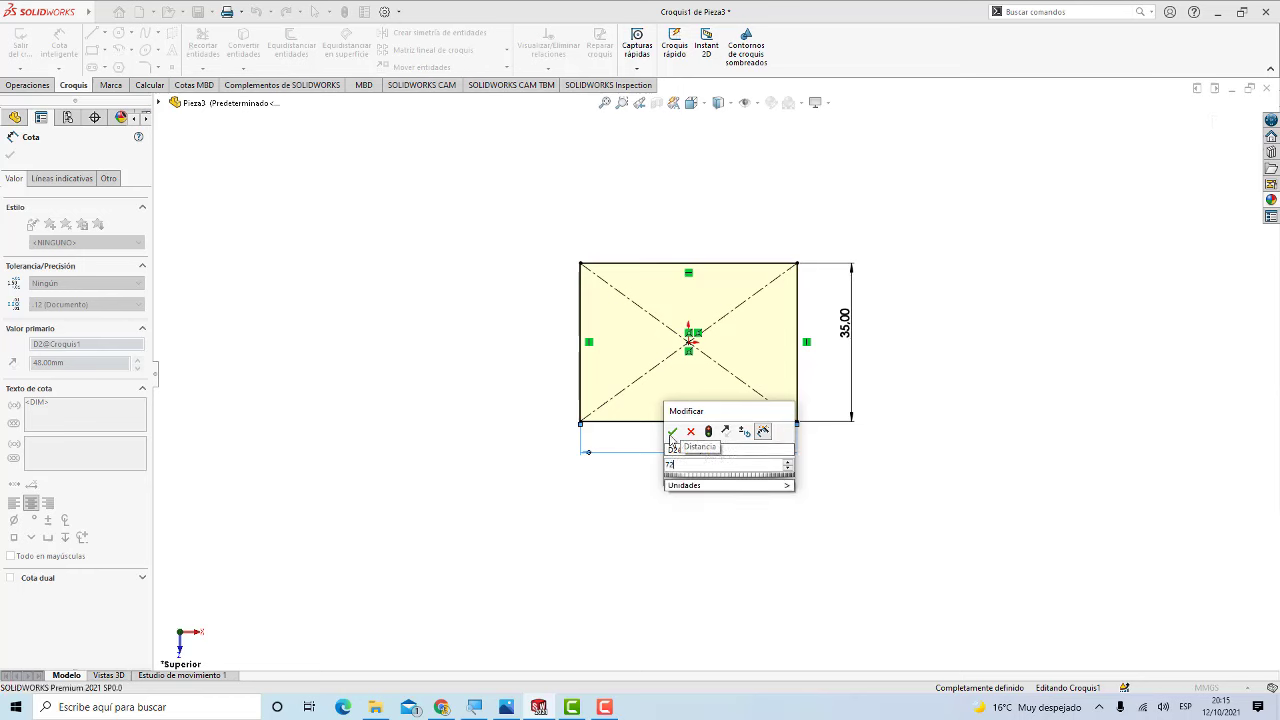
left_click(672, 432)
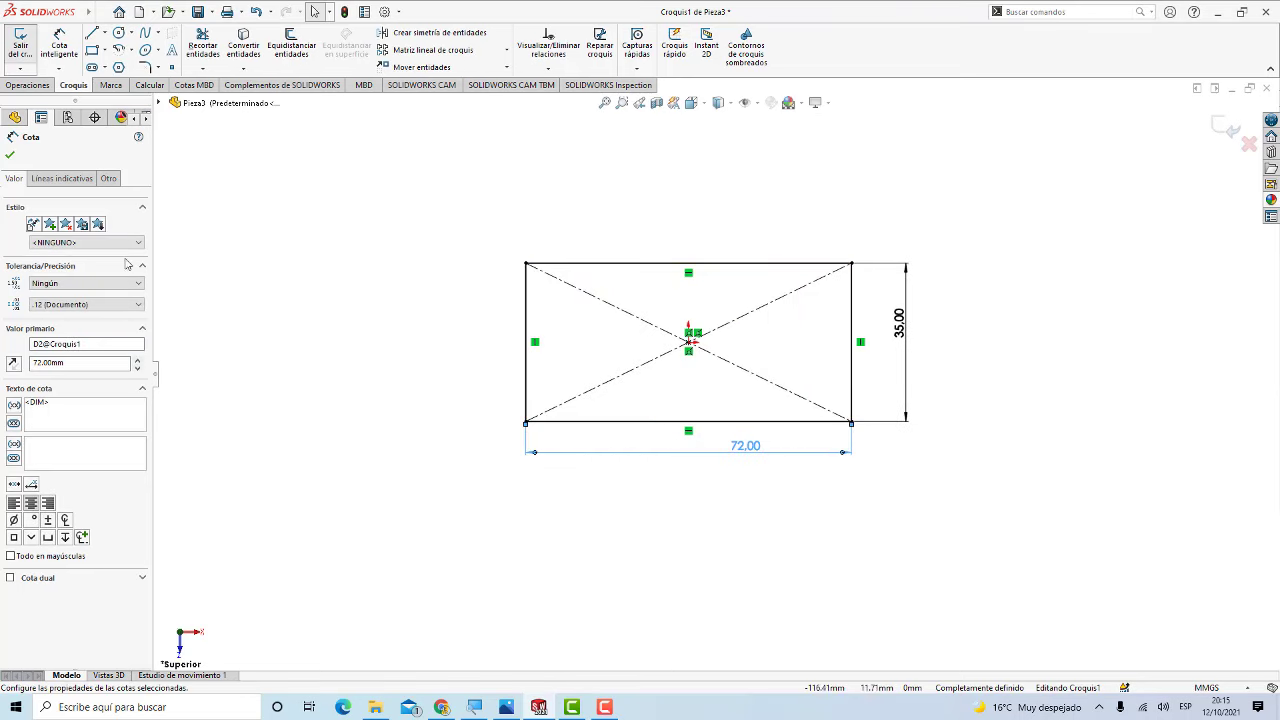
left_click(10, 155)
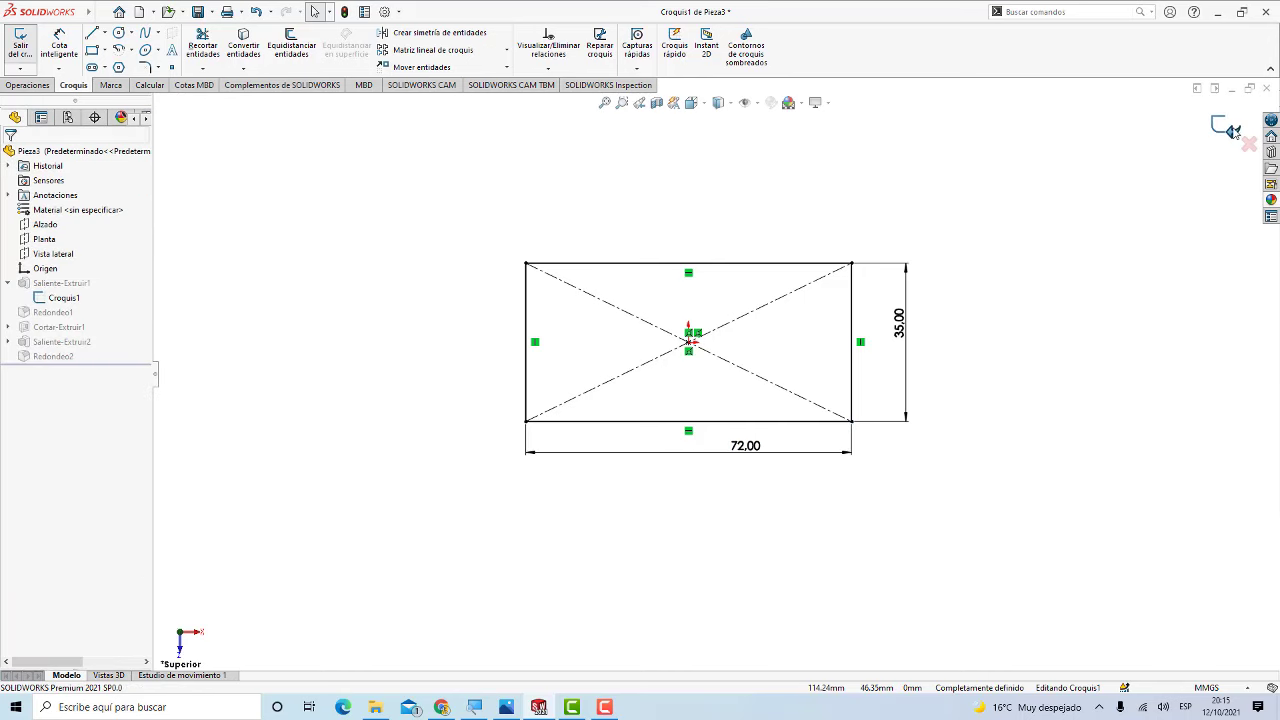
Step: Exit Croquis1 to rebuild the part, then browse the display style and view orientation options
left_click(1230, 129)
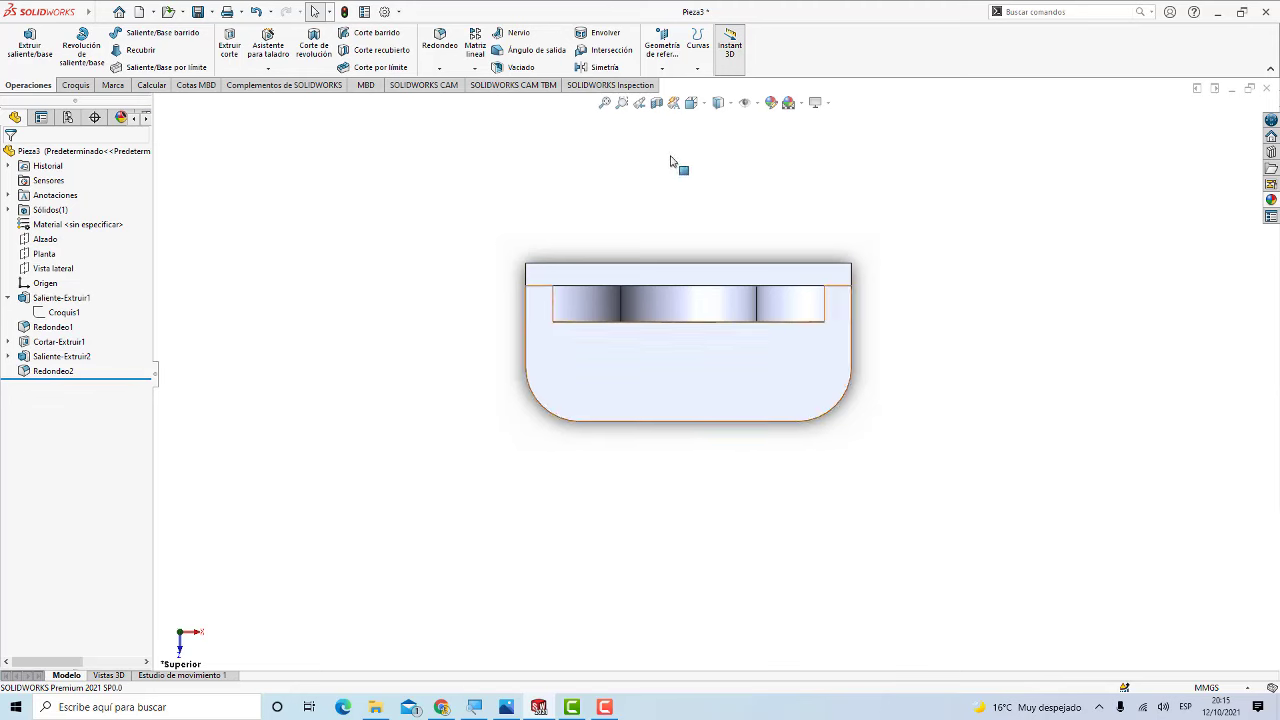
left_click(733, 104)
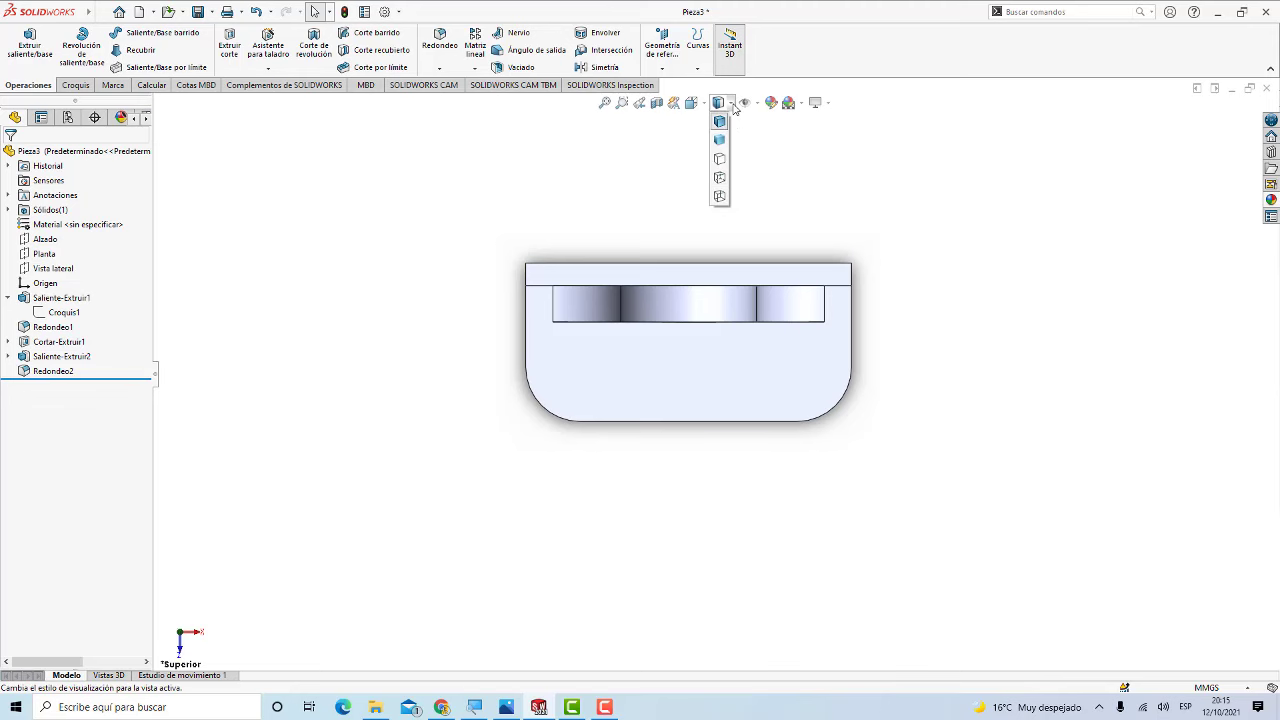
left_click(757, 102)
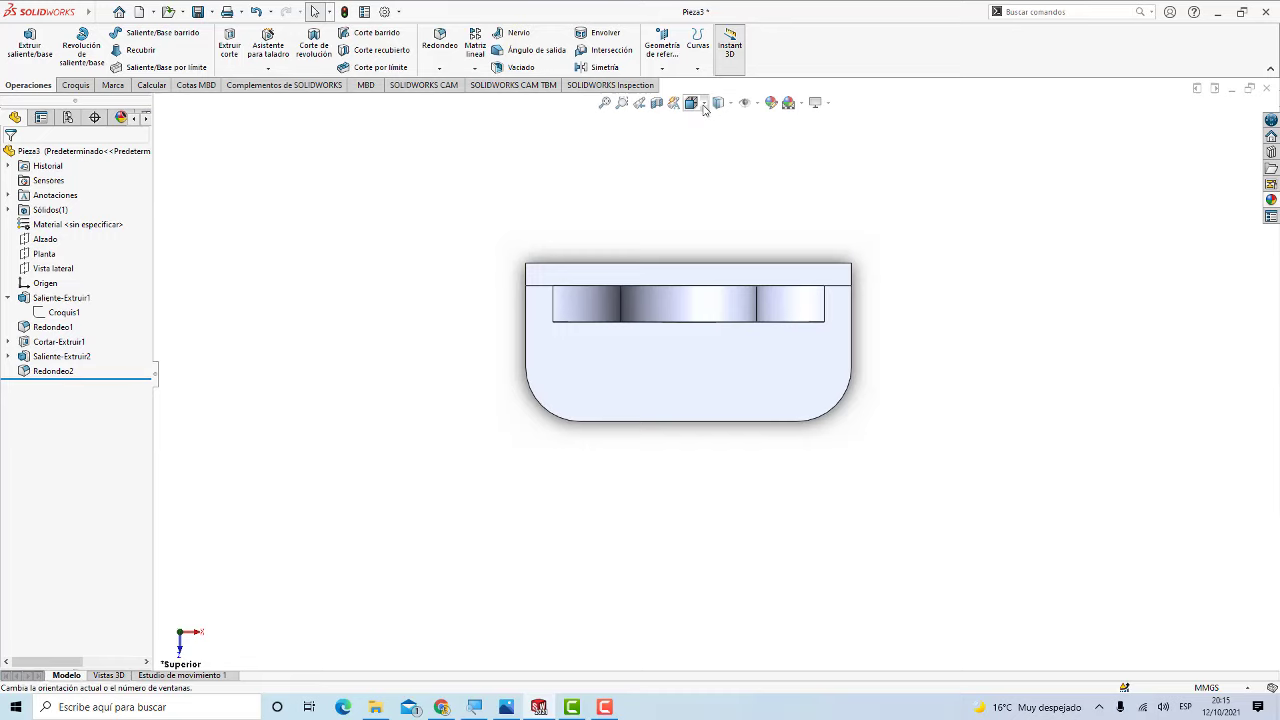
left_click(691, 103)
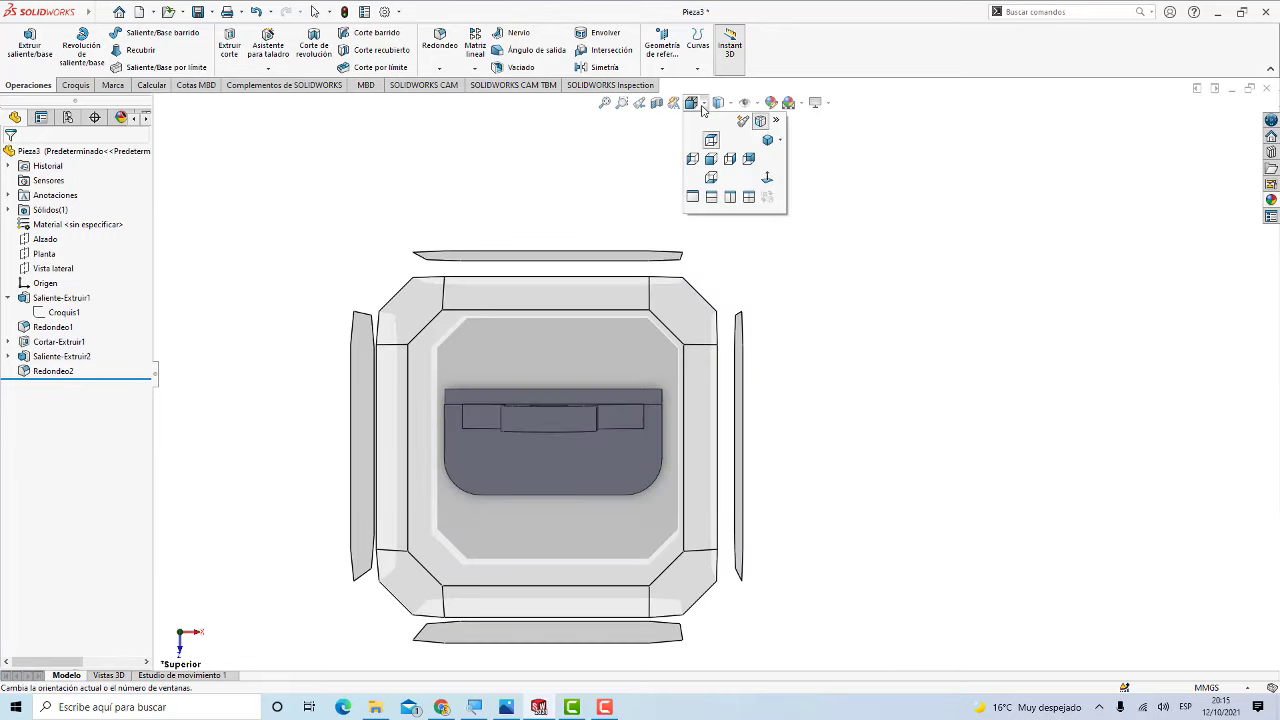
Step: Show the bracket in isometric view, zoom to inspect it, then bring up ENSAMBLE.jpg in Photos
left_click(779, 142)
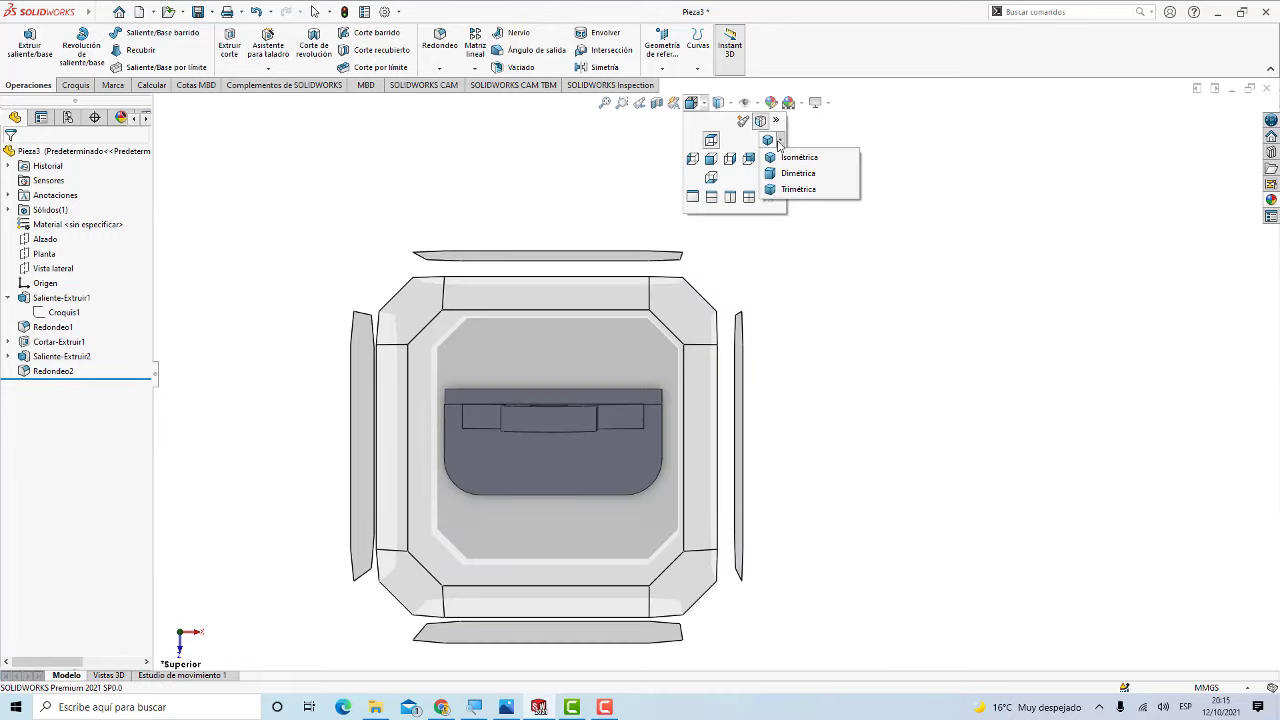
left_click(790, 158)
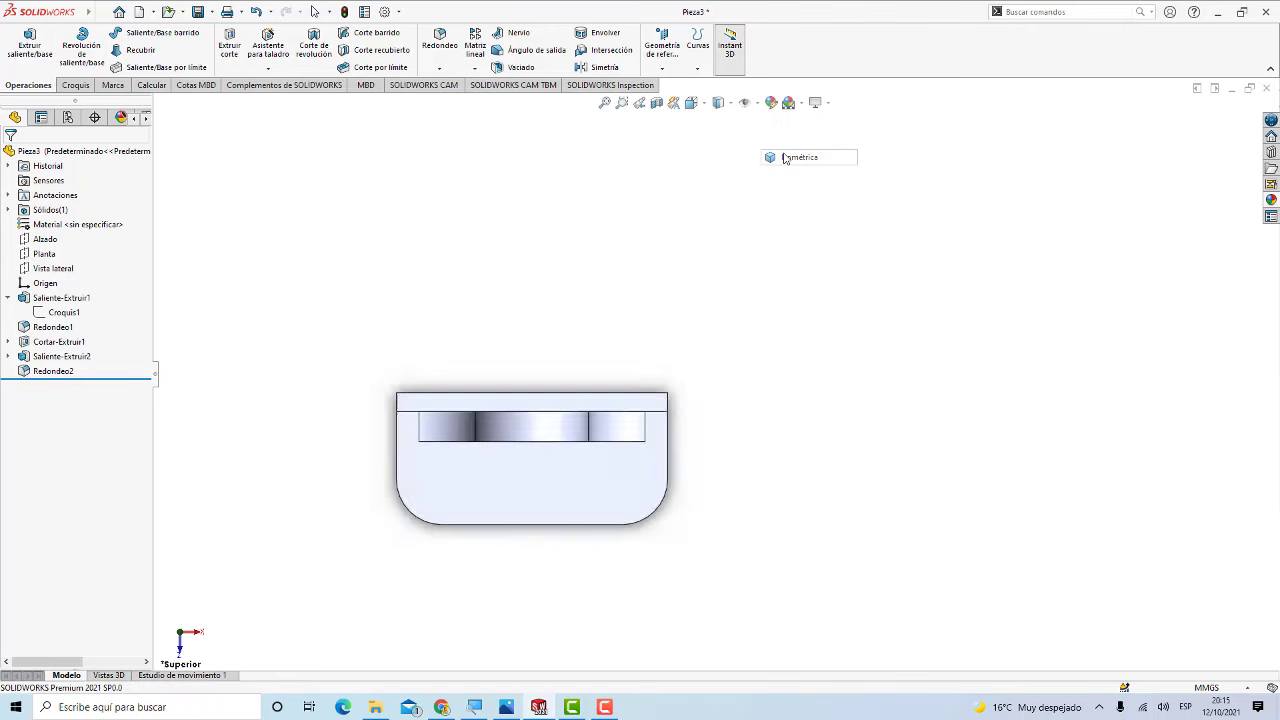
scroll(870, 448, "down", 1)
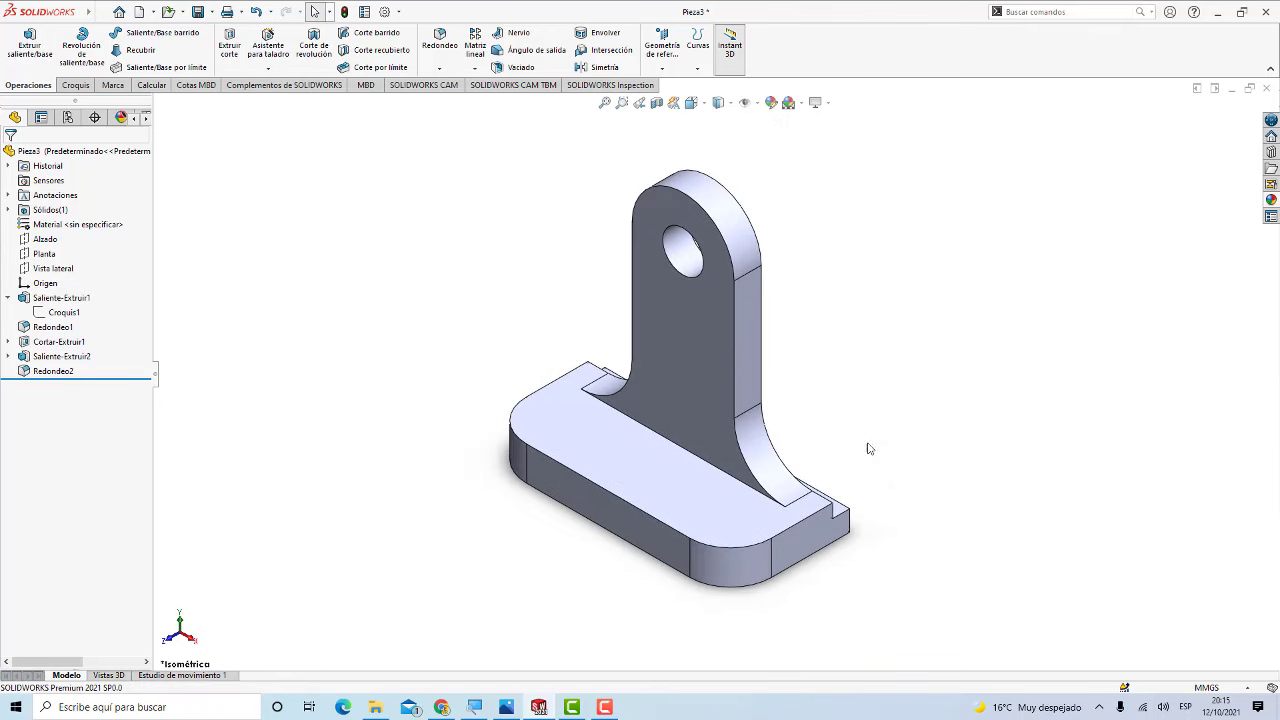
scroll(834, 384, "down", 2)
scroll(828, 383, "up", 1)
scroll(782, 422, "up", 1)
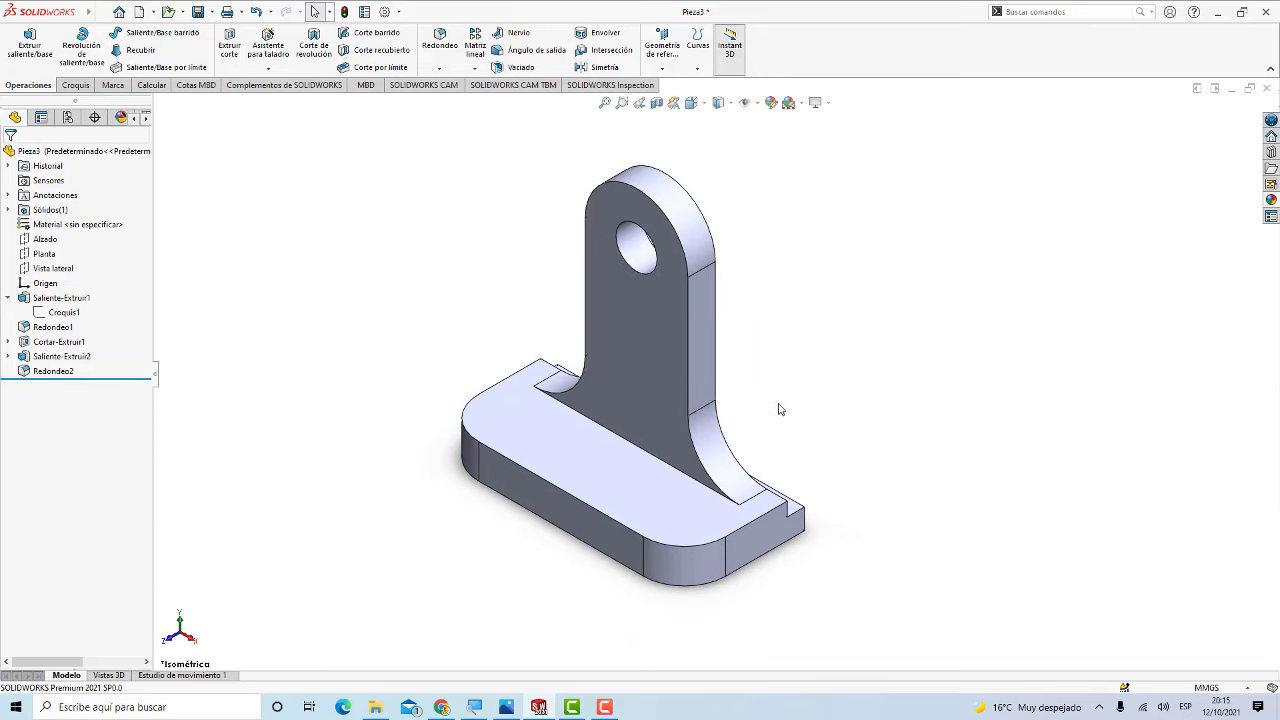
scroll(775, 385, "down", 1)
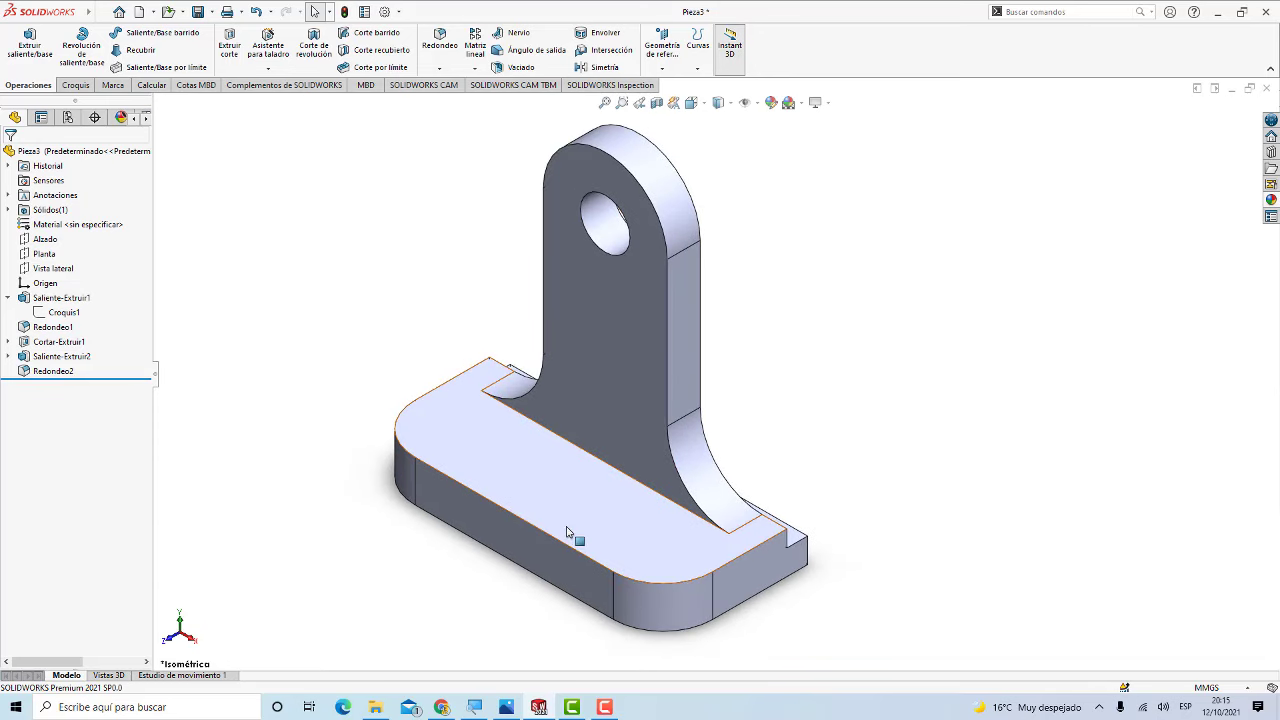
left_click(512, 707)
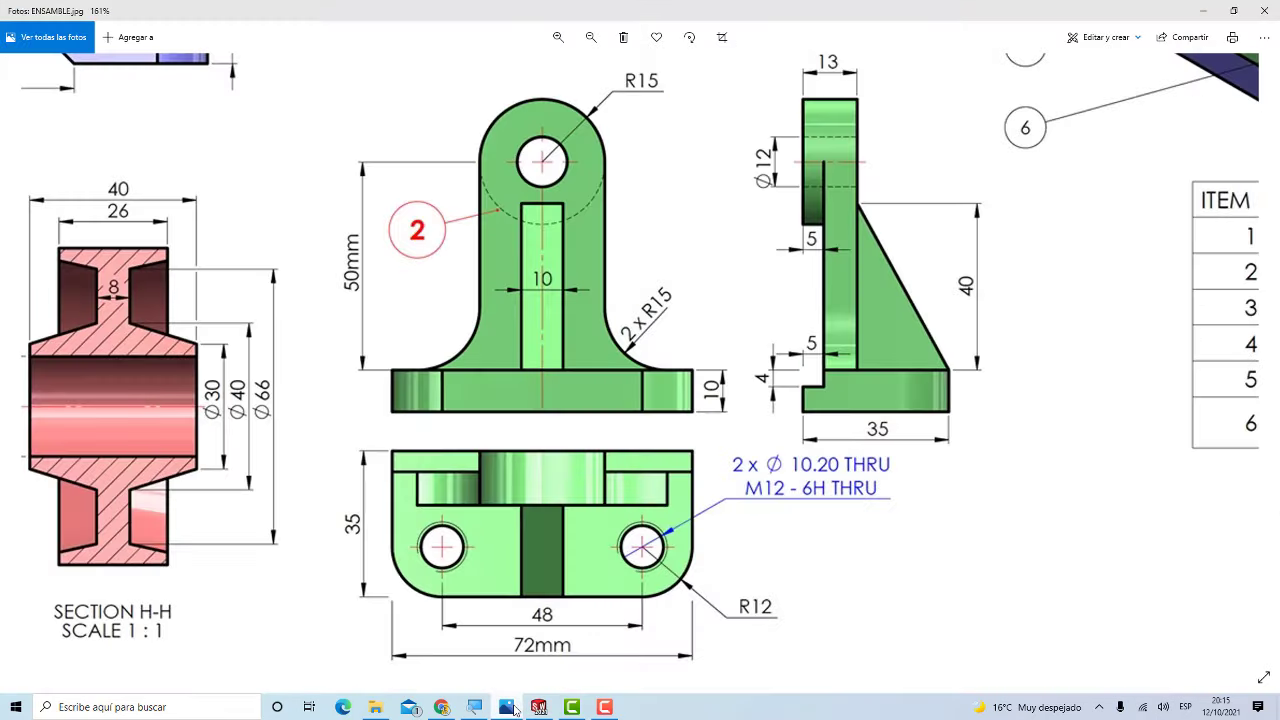
Step: Leave the ENSAMBLE.jpg drawing and return to the SOLIDWORKS bracket
left_click(538, 707)
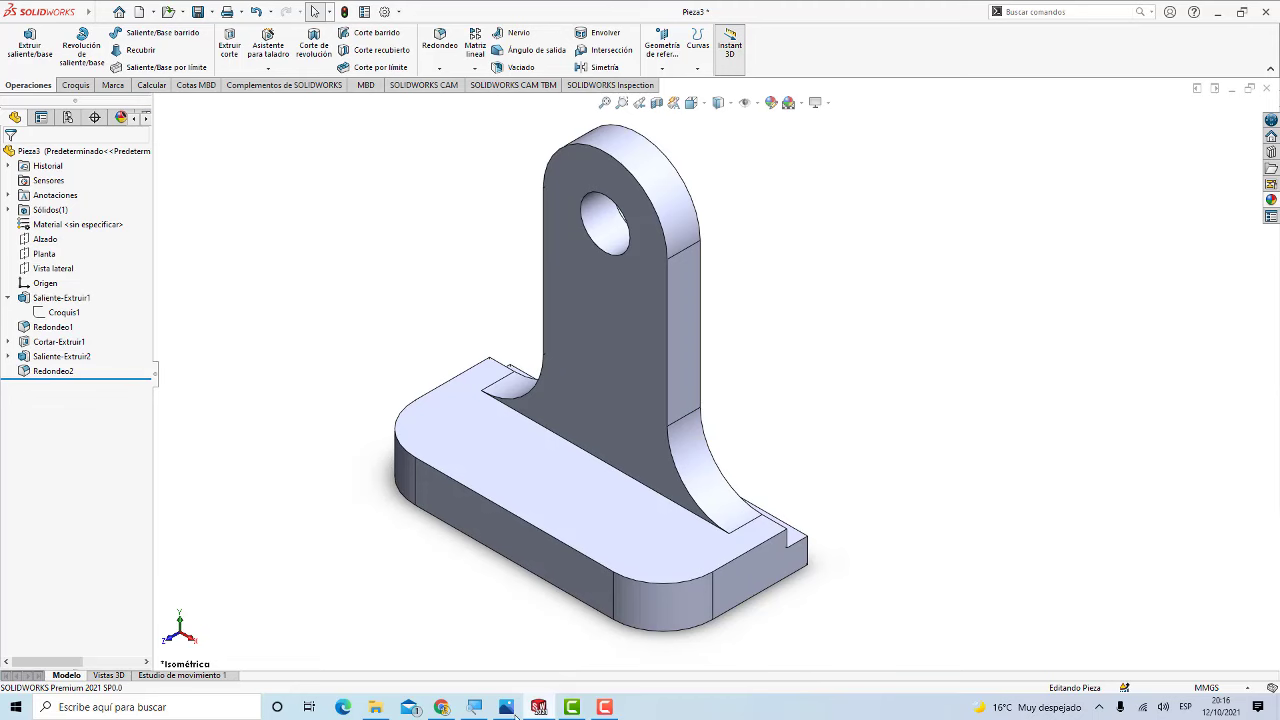
Step: Recheck ENSAMBLE.jpg in Photos, then return to SOLIDWORKS and launch Hole Wizard
left_click(507, 707)
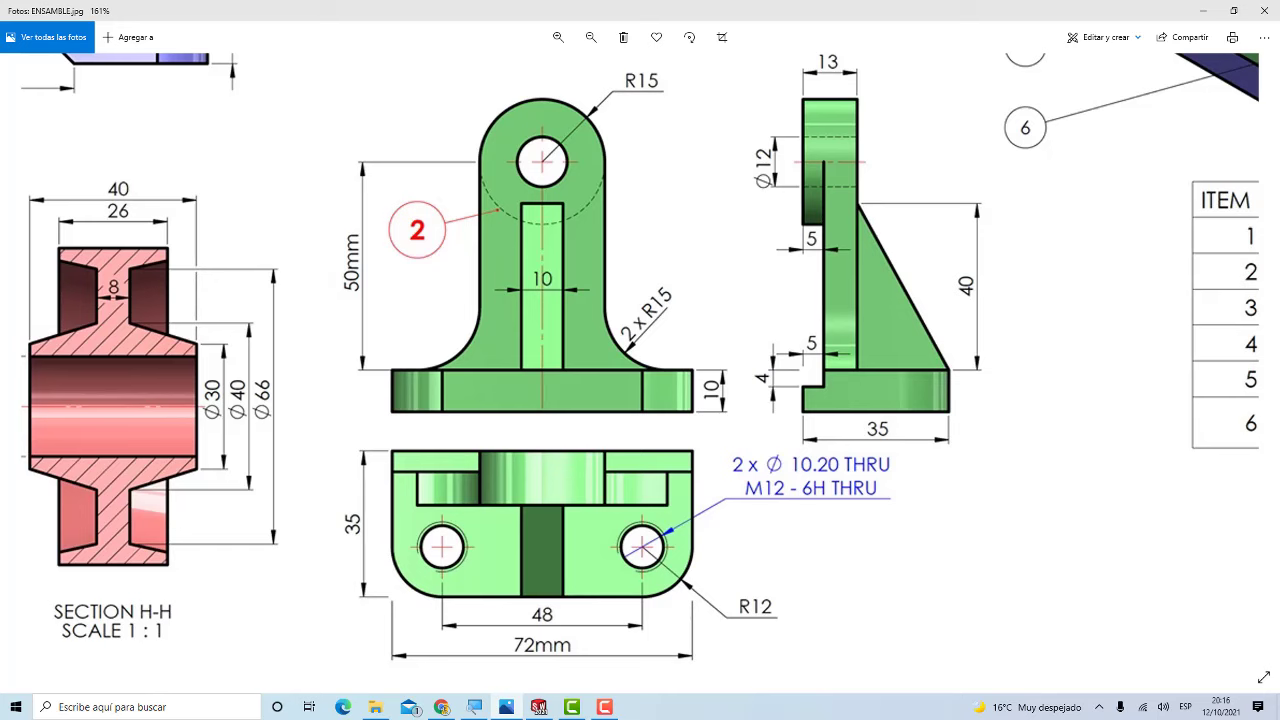
left_click(540, 707)
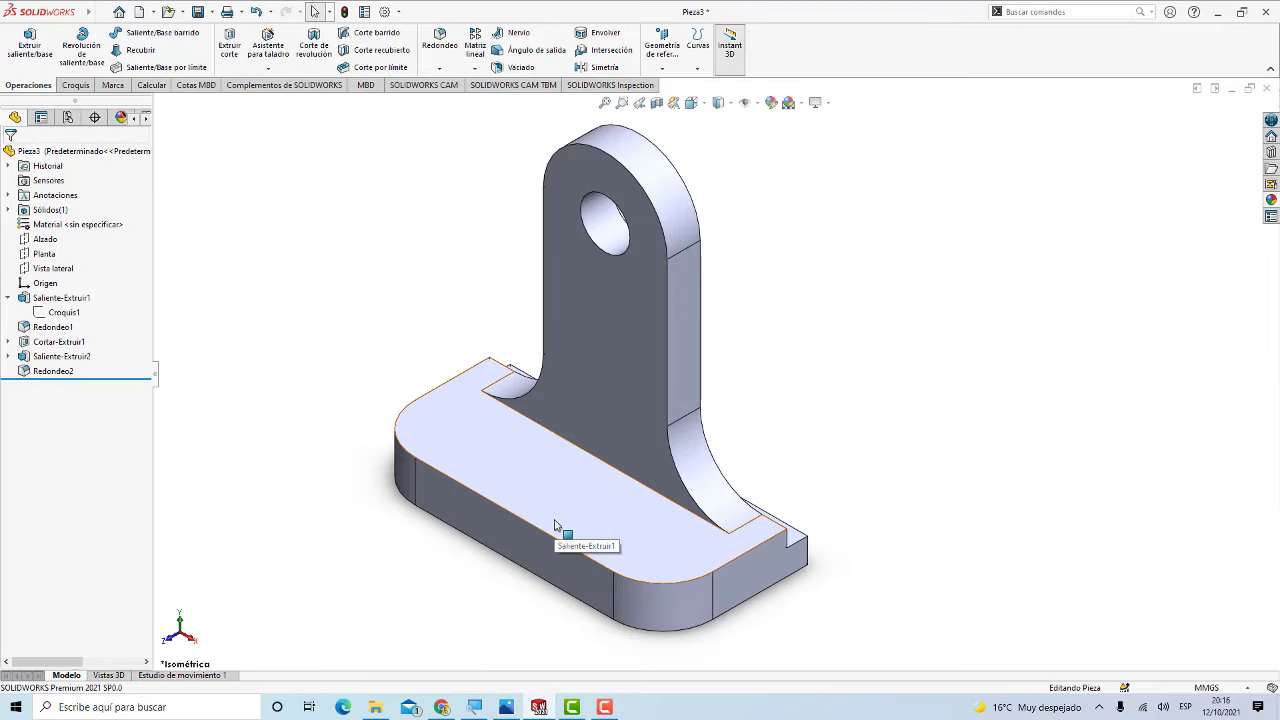
left_click(274, 56)
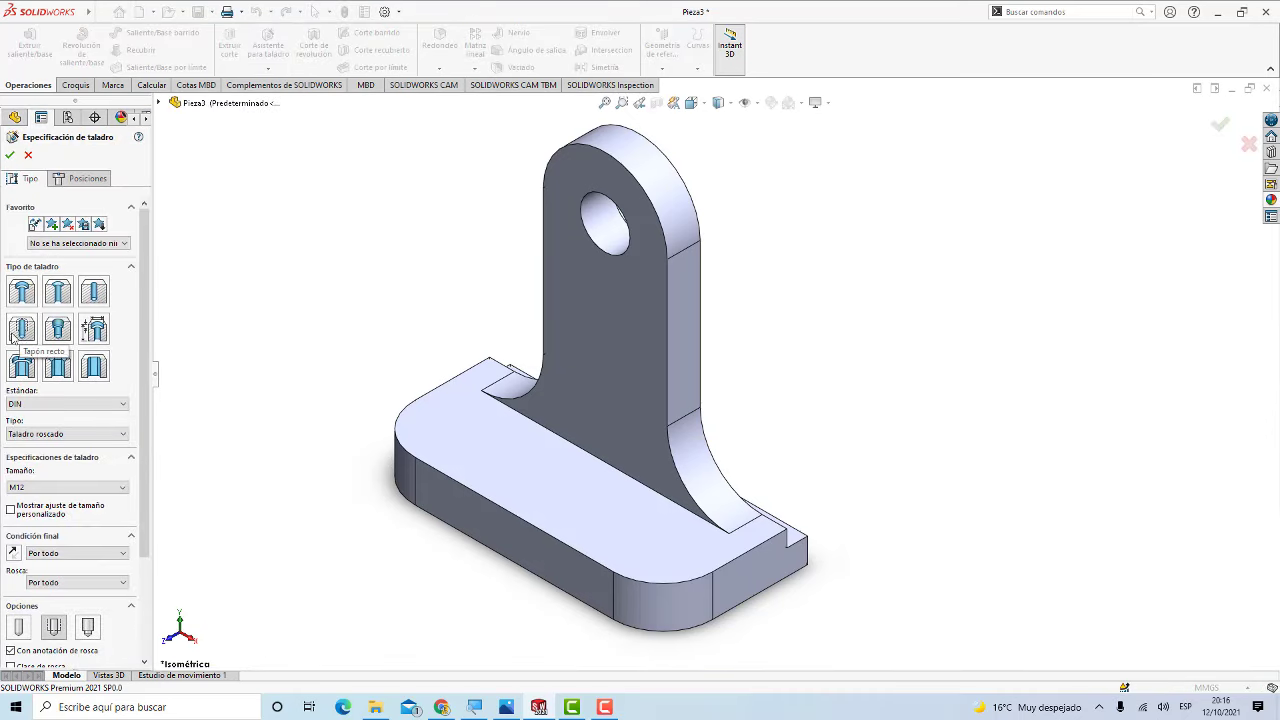
Step: Set the hole specification to a DIN tapped hole, M12, Through All
scroll(53, 360, "down", 3)
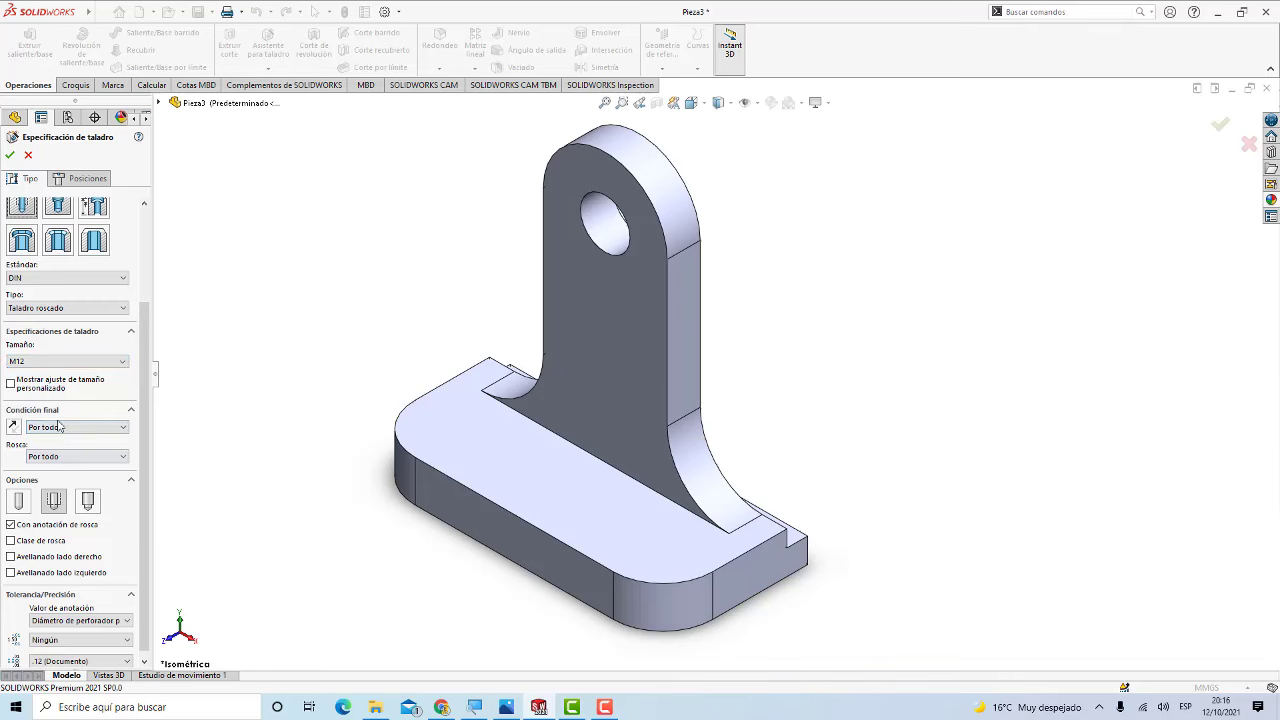
scroll(75, 416, "up", 2)
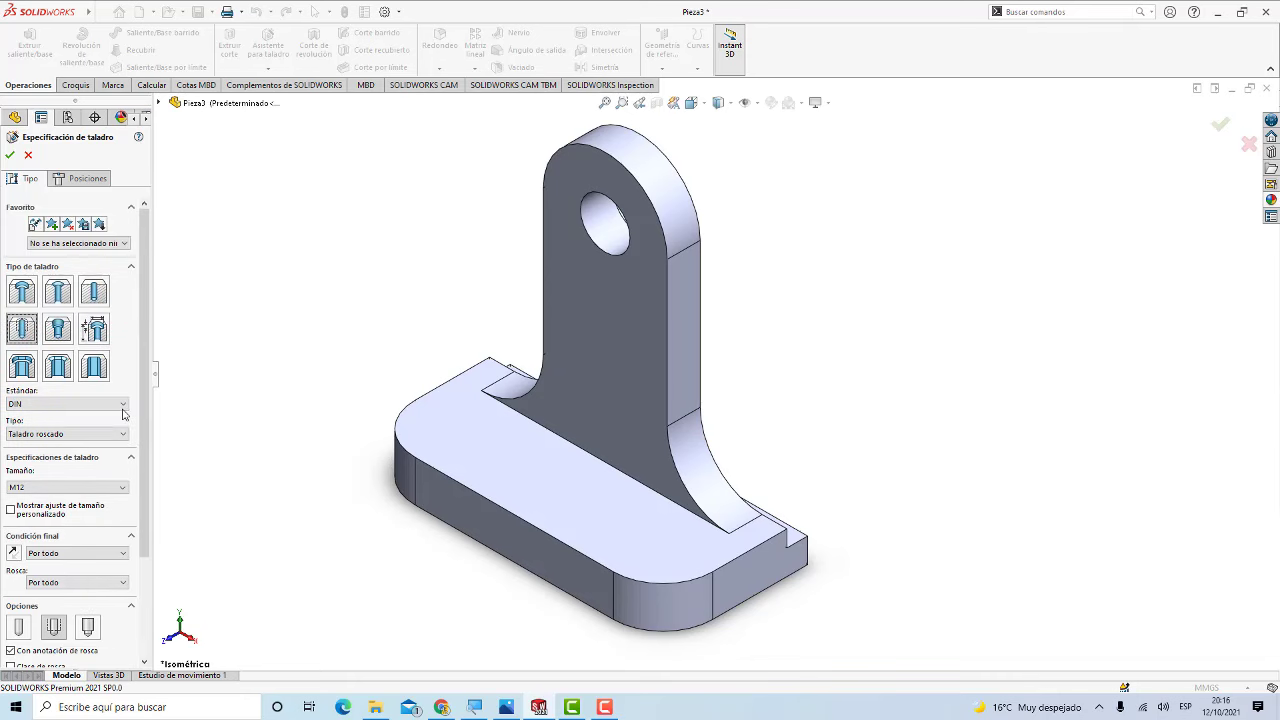
scroll(68, 520, "down", 2)
scroll(67, 526, "up", 3)
Step: On the base's top face, place the first hole at the lower-left corner arc's centre
left_click(80, 180)
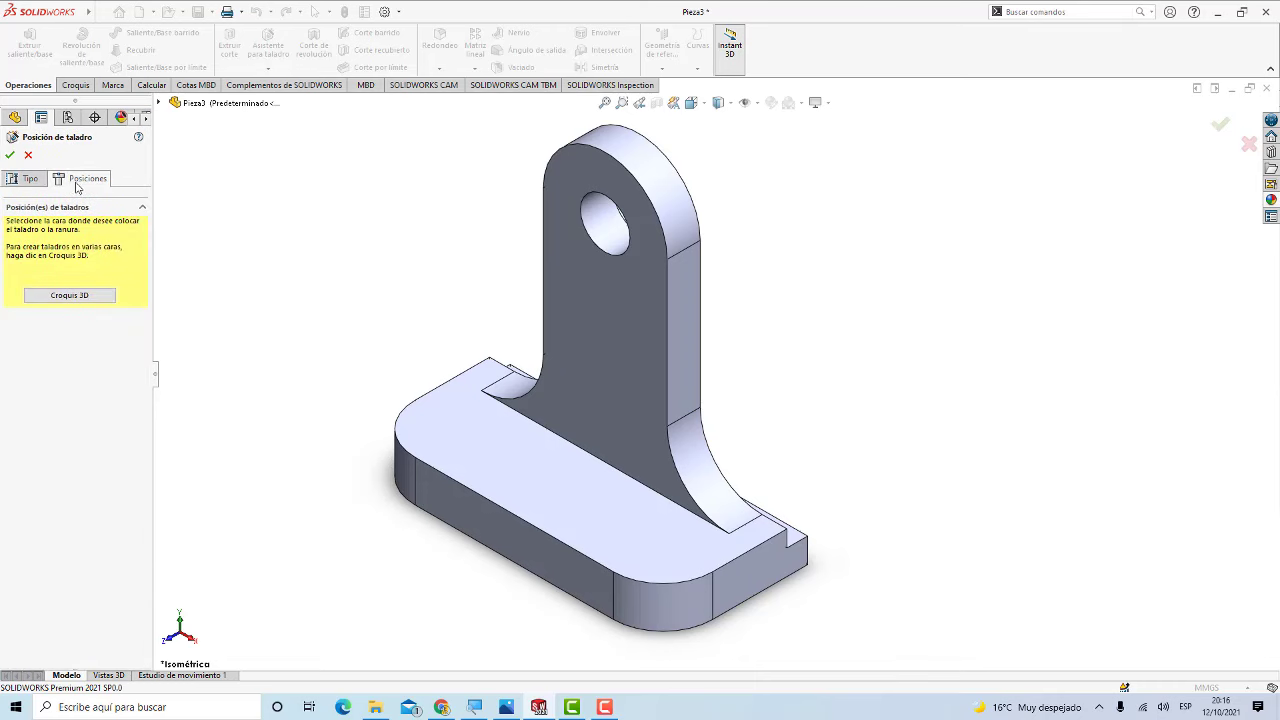
left_click(463, 416)
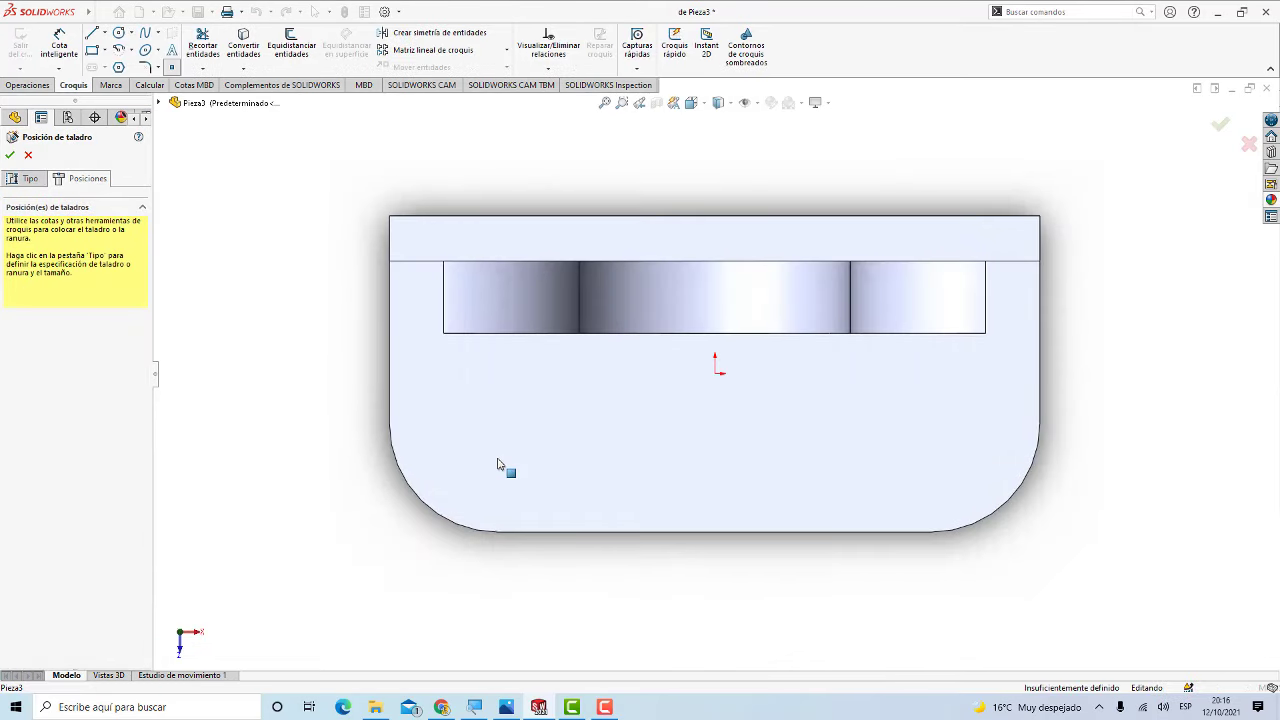
left_click(553, 444)
left_click(447, 507)
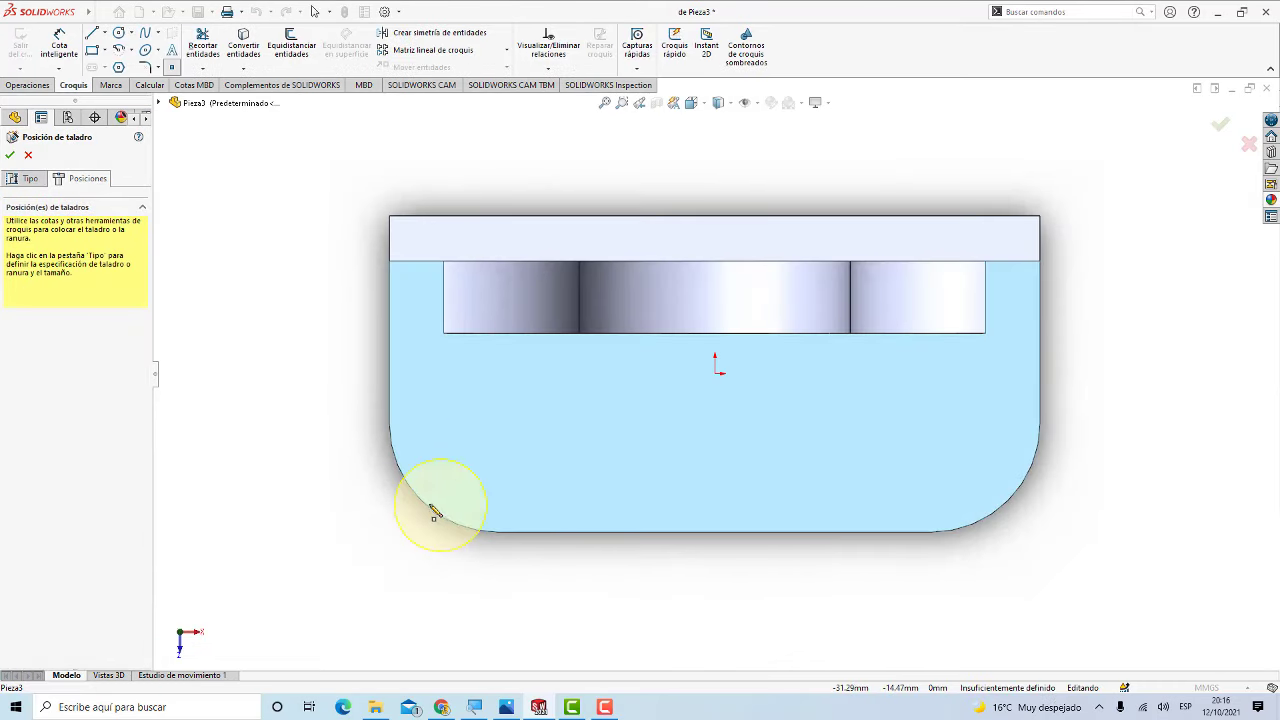
left_click(432, 512)
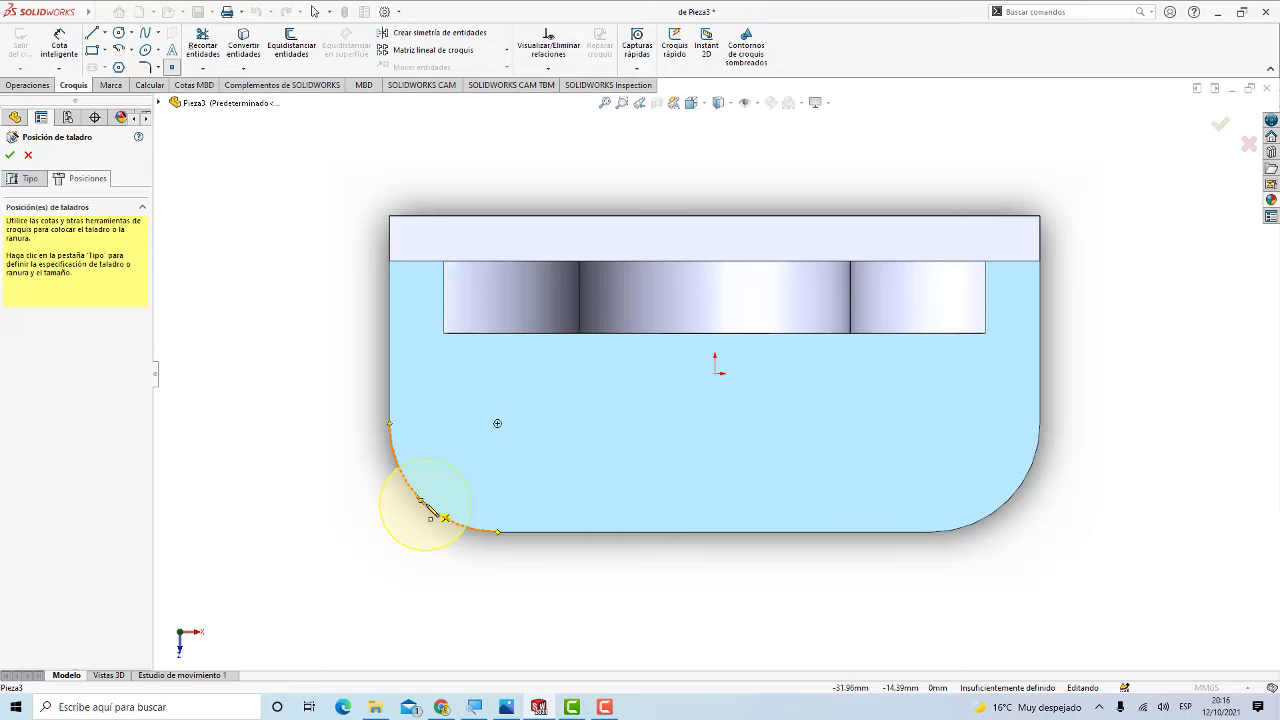
left_click(498, 425)
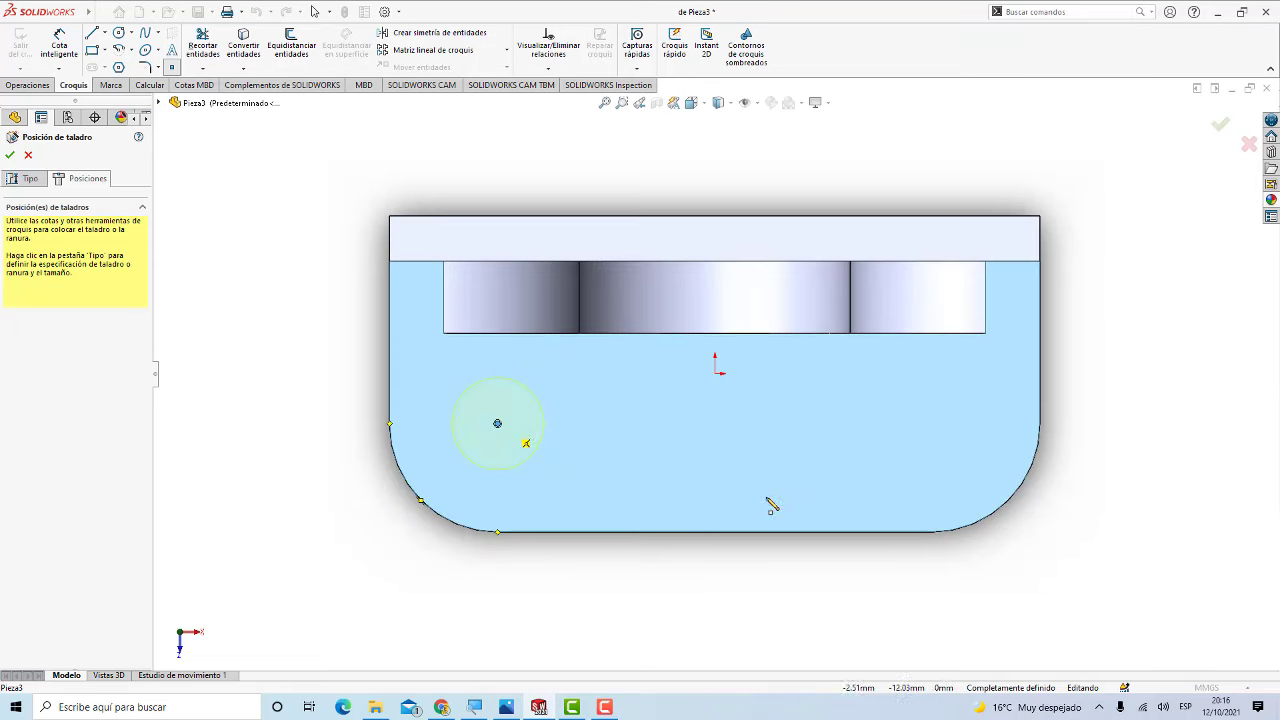
Step: Place the second hole at the lower-right arc's centre and create Taladro roscado M121
left_click(1006, 512)
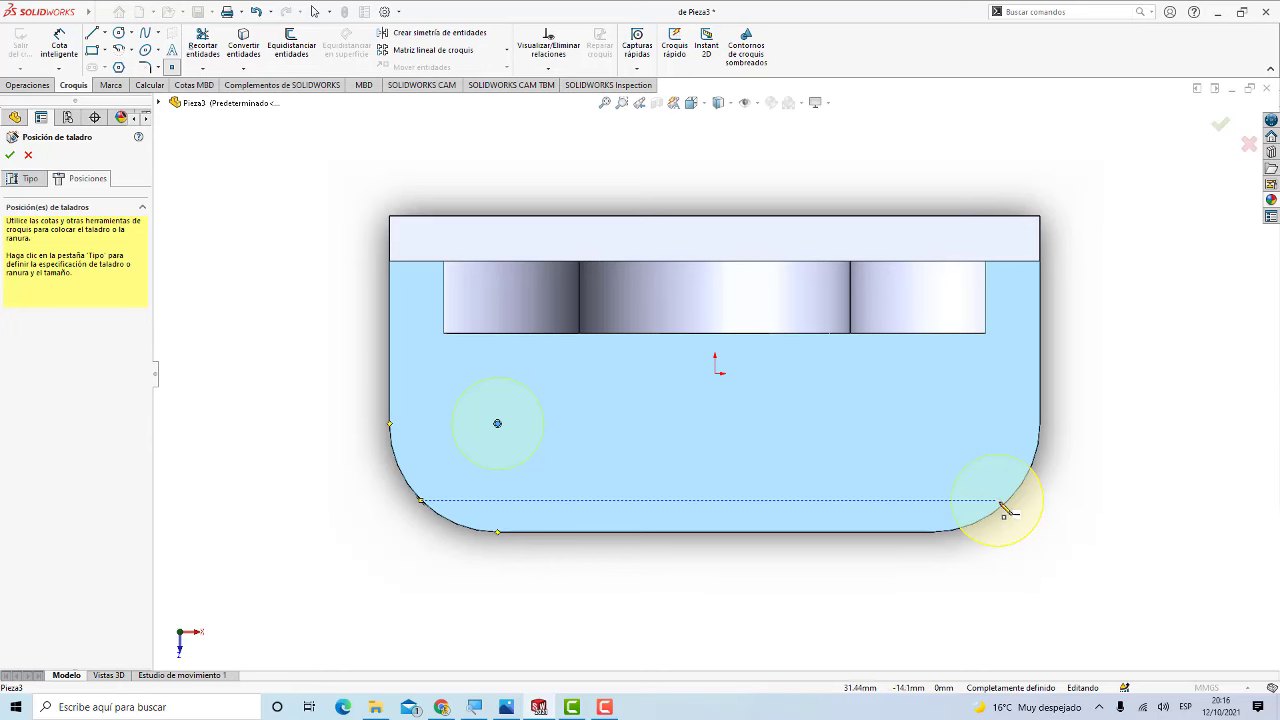
left_click(1005, 511)
left_click(1010, 502)
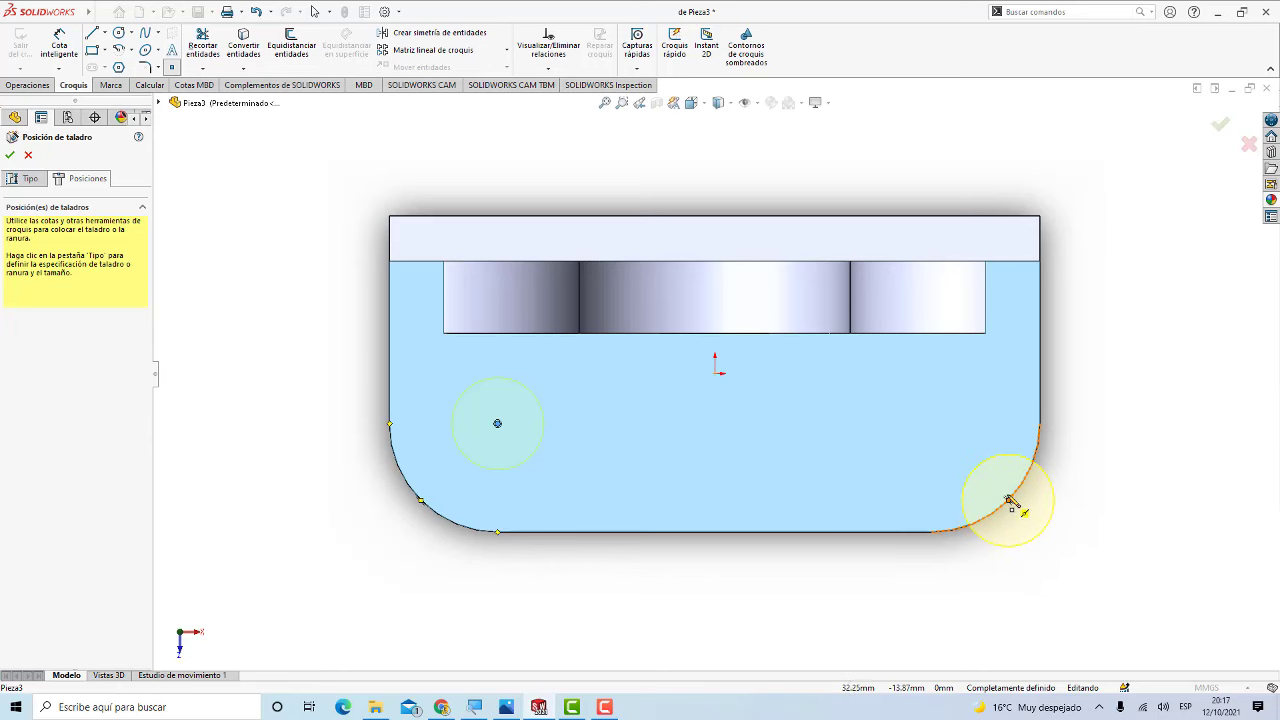
left_click(973, 455)
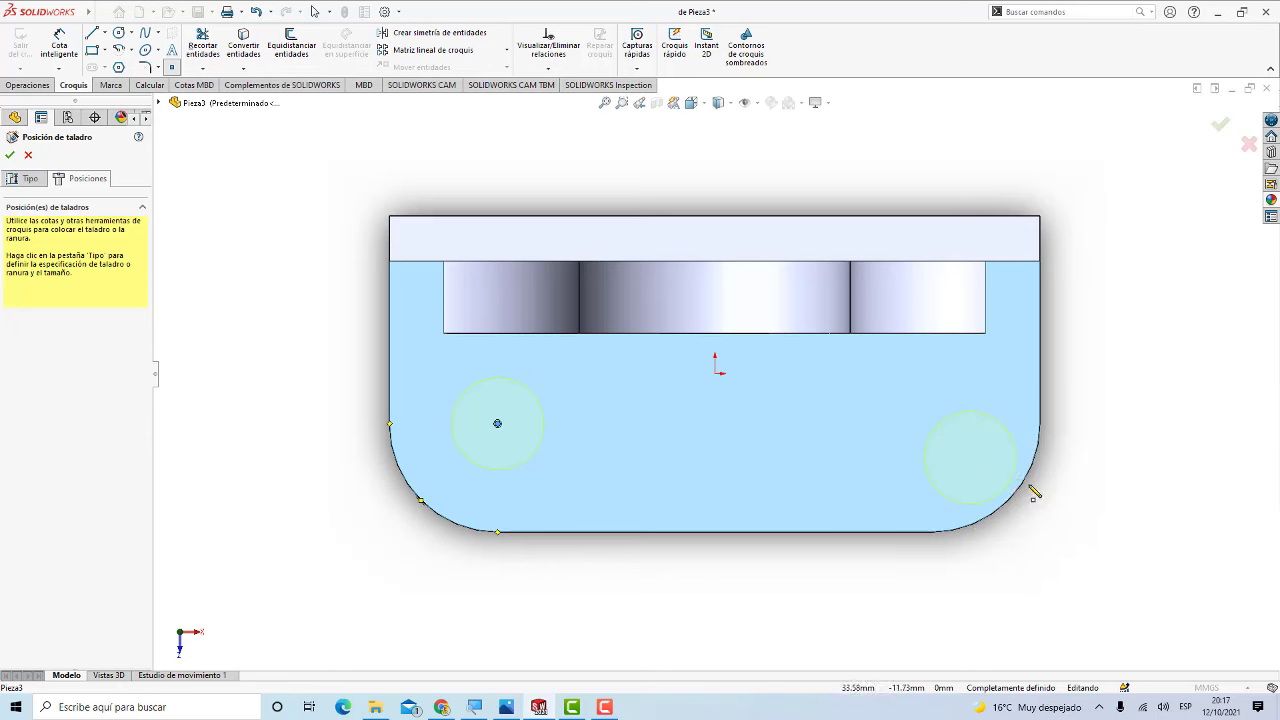
left_click(931, 424)
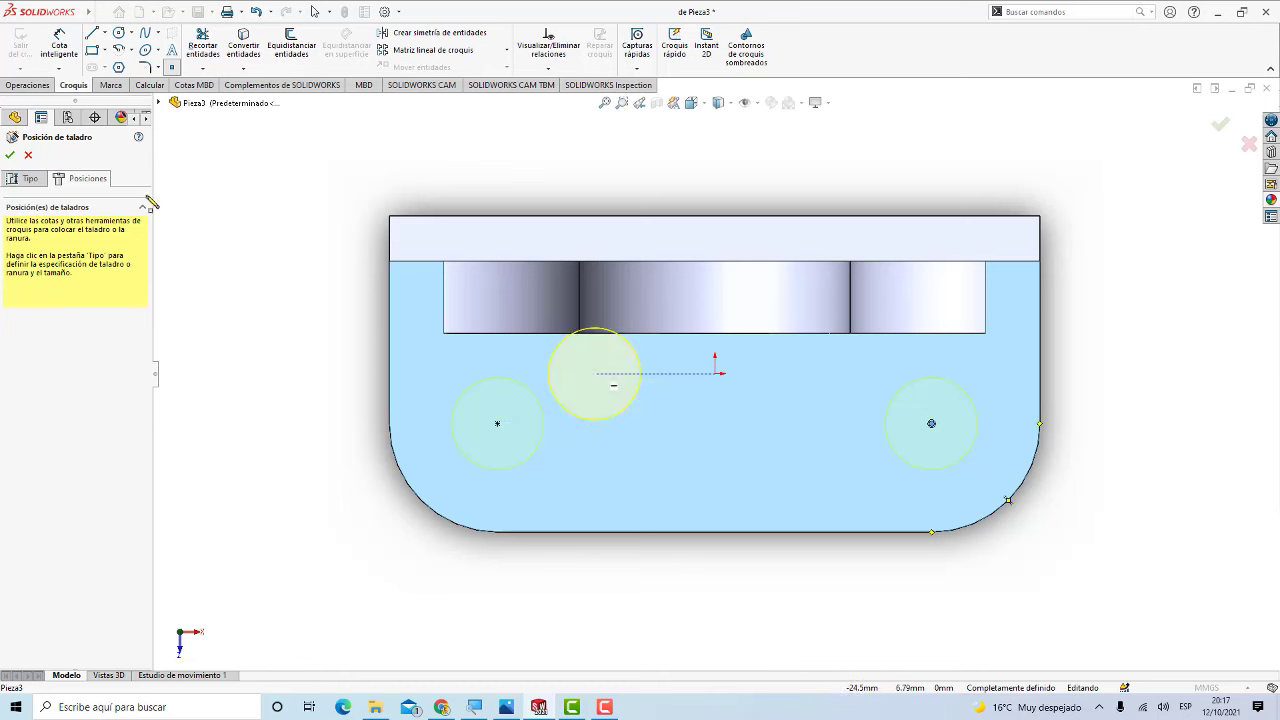
left_click(10, 156)
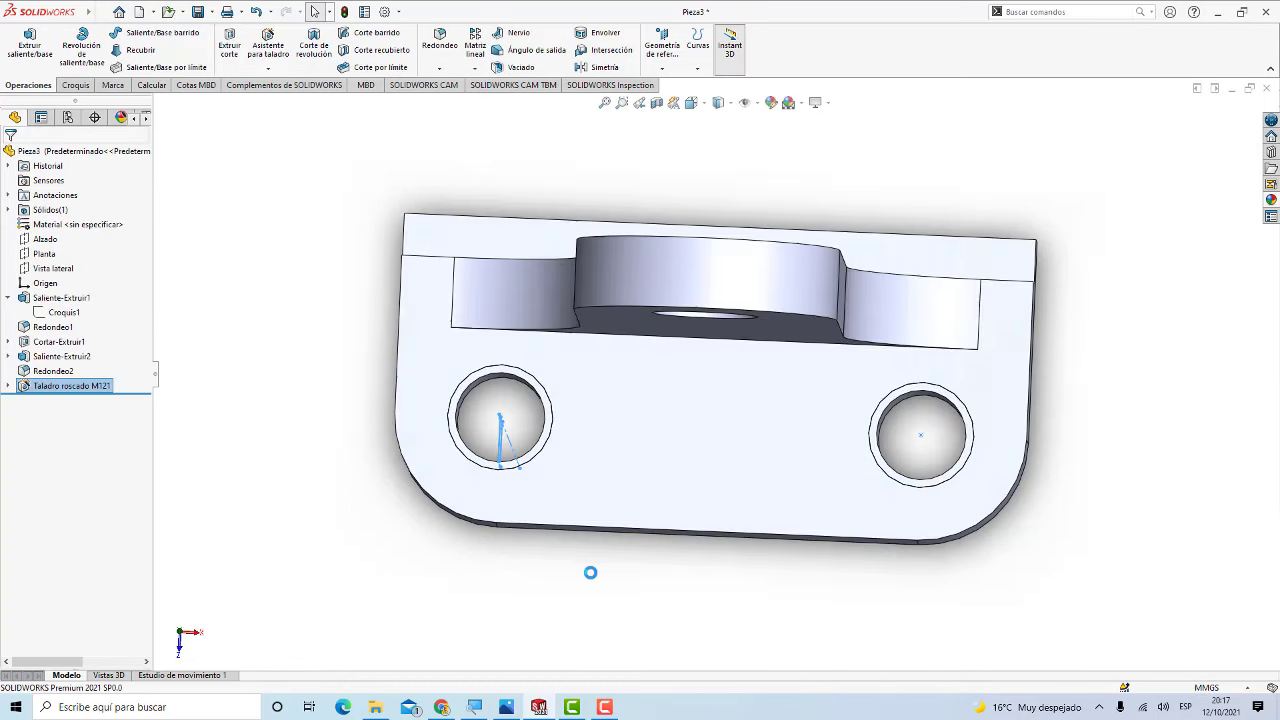
Step: Clear the threaded hole selection and zoom around to inspect the two M12 holes
scroll(837, 467, "down", 2)
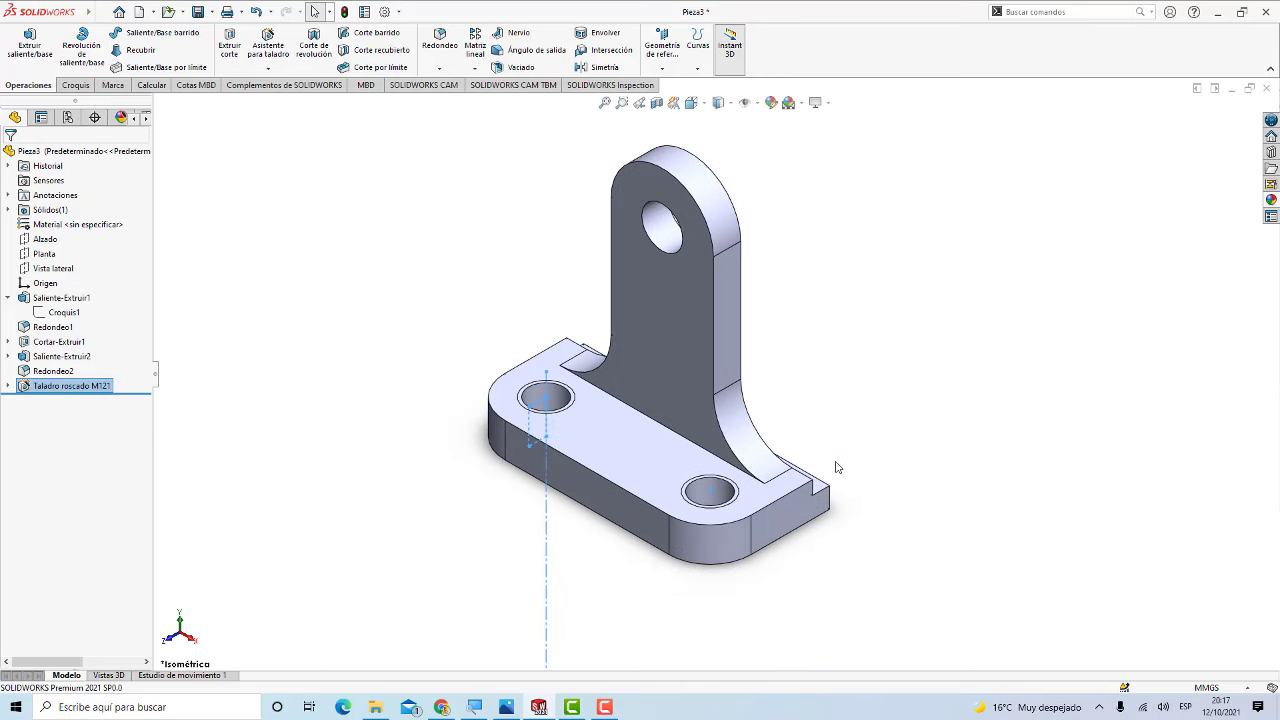
left_click(857, 420)
scroll(847, 417, "down", 1)
scroll(793, 409, "down", 1)
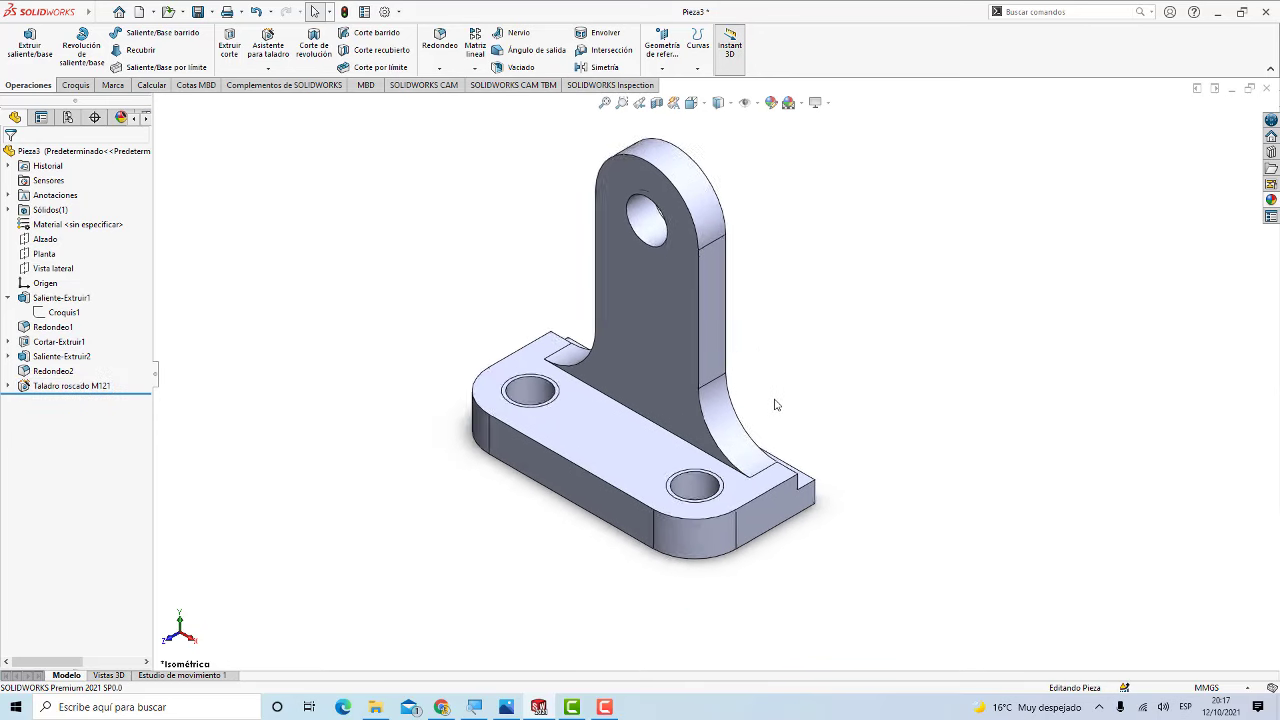
scroll(778, 405, "down", 1)
scroll(467, 414, "up", 1)
scroll(620, 407, "up", 1)
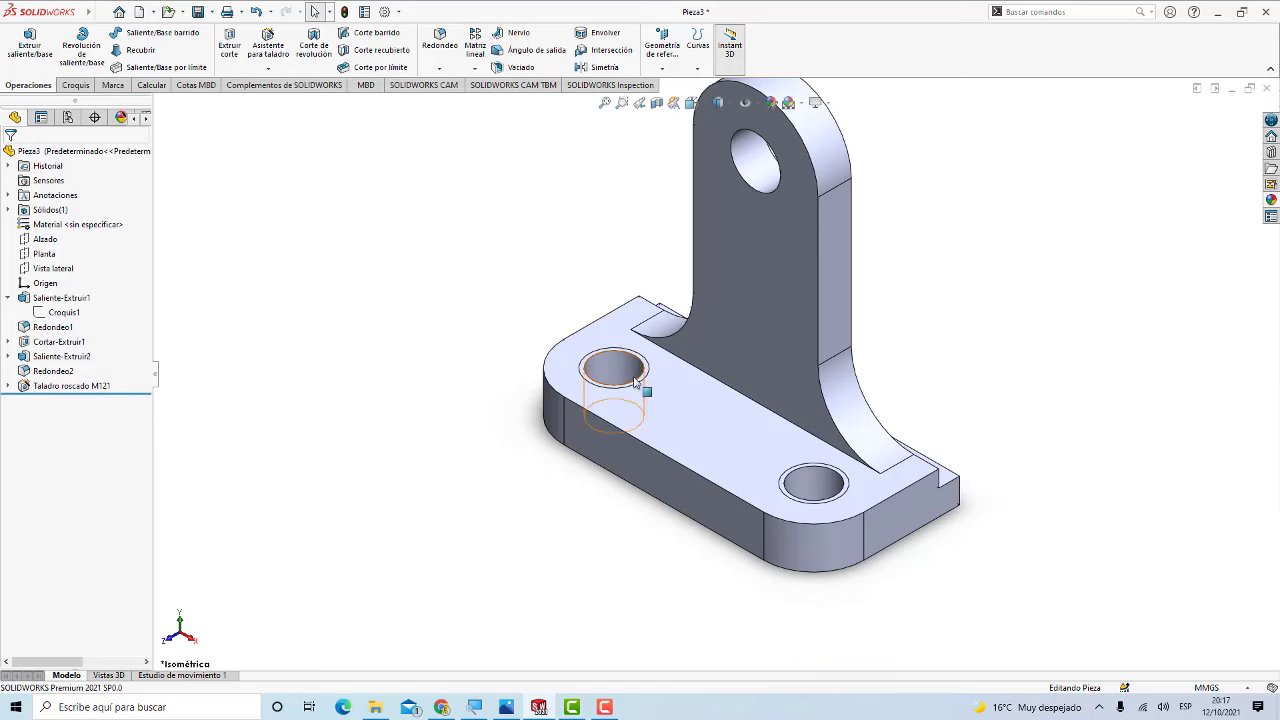
scroll(676, 383, "up", 1)
scroll(676, 383, "down", 2)
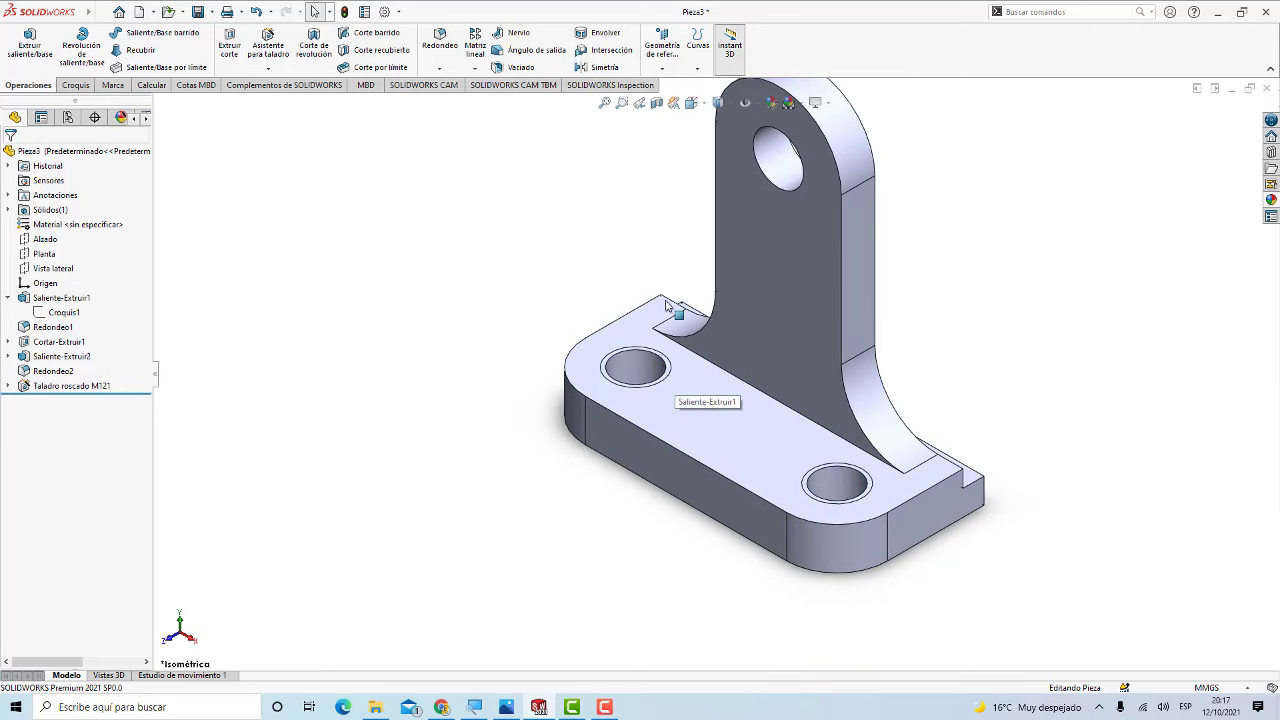
Step: Enable Roscas cosméticas sombreadas under Propiedades de documento > Documentación, then fit the part
left_click(386, 12)
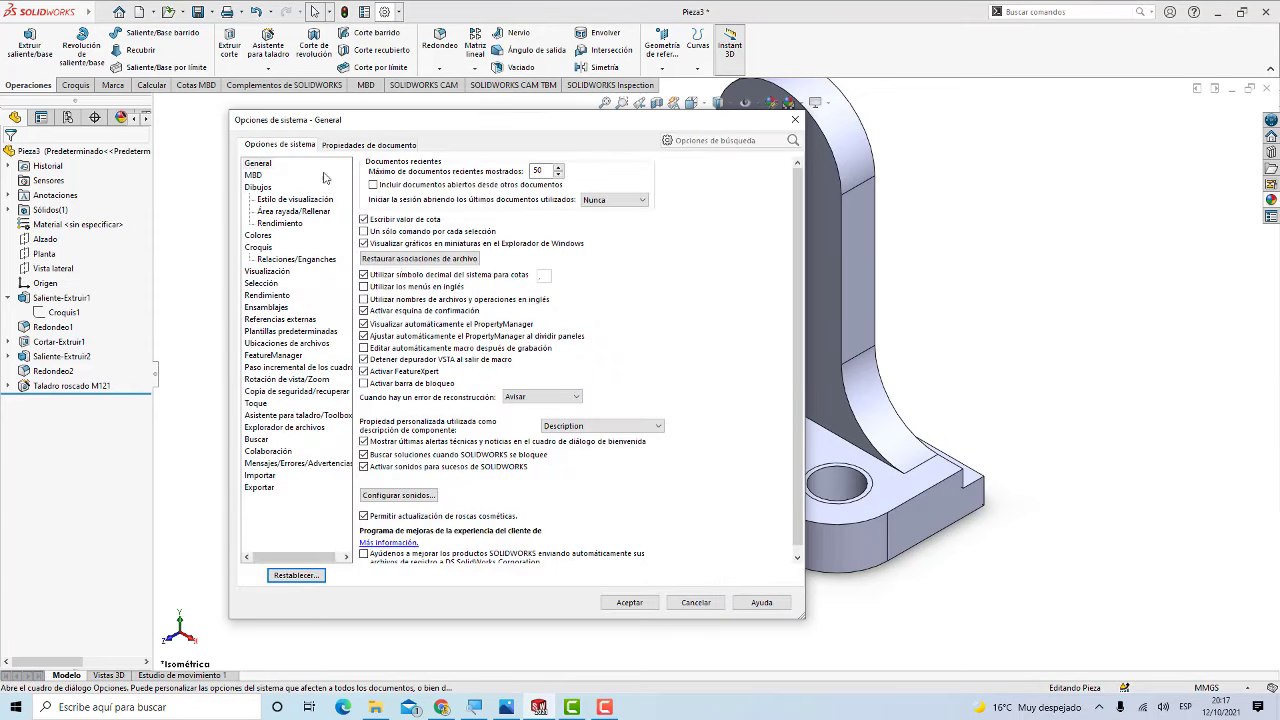
left_click(360, 146)
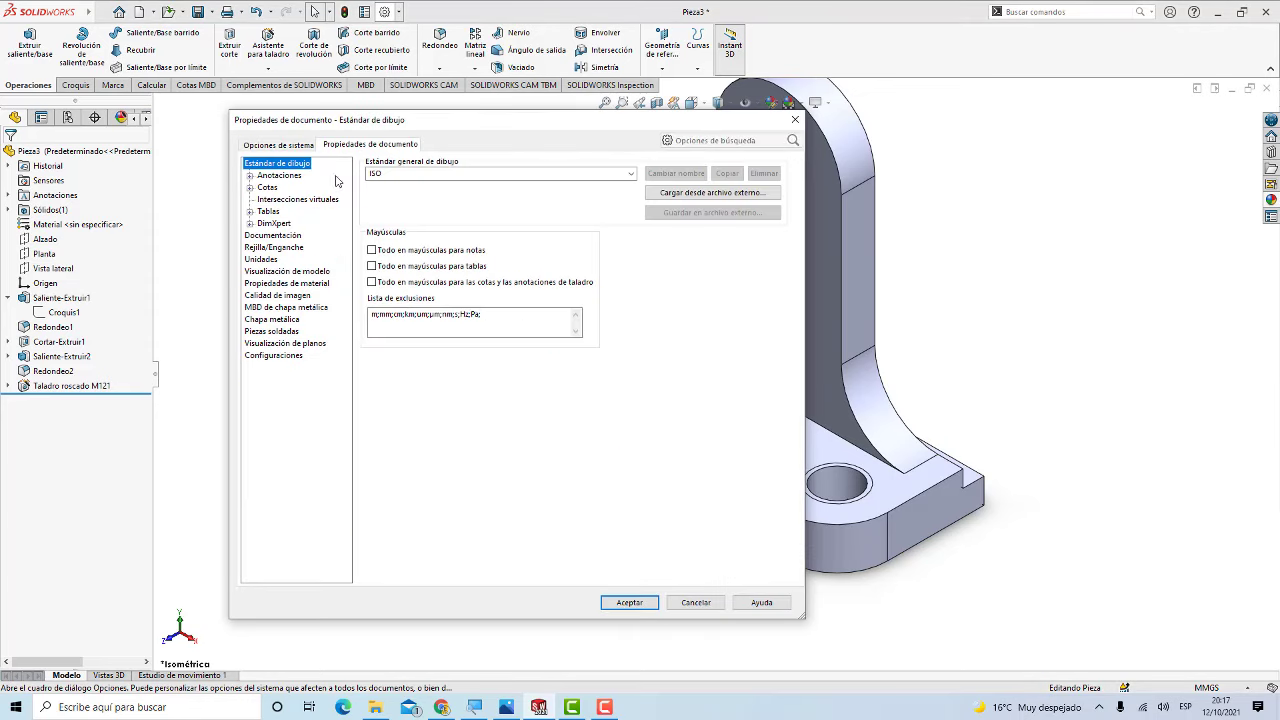
left_click(285, 236)
left_click(497, 174)
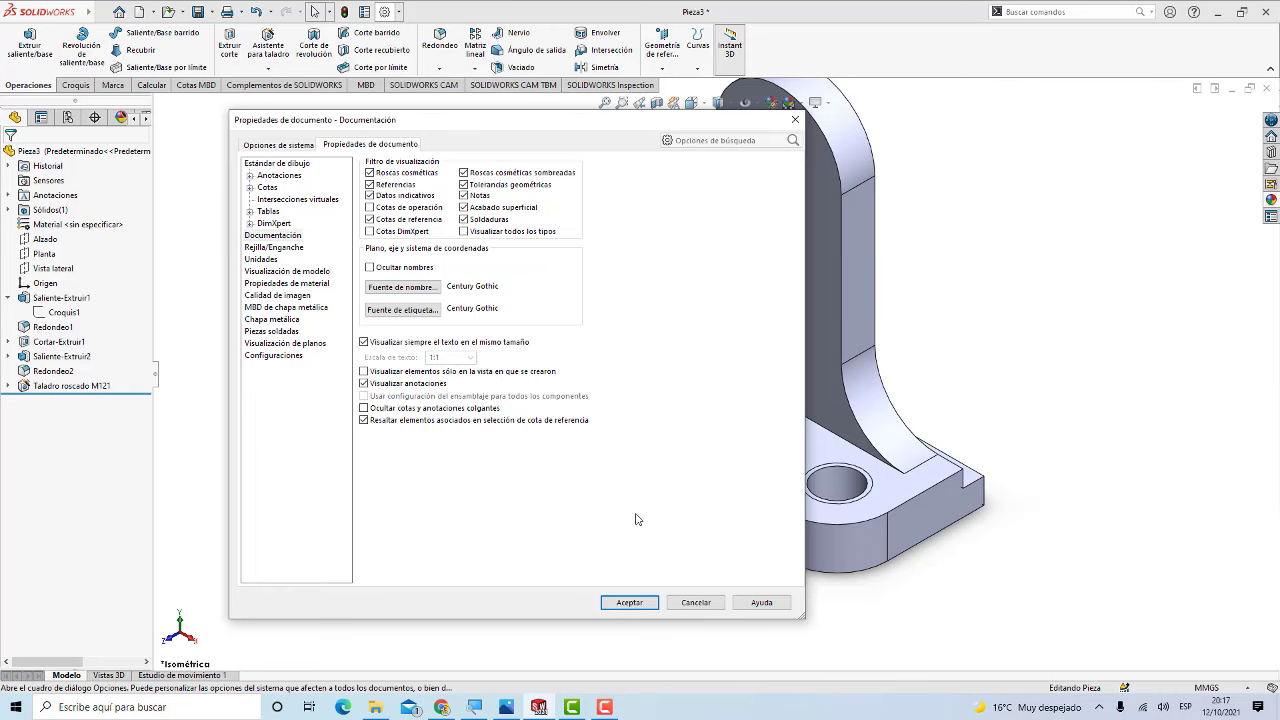
left_click(636, 603)
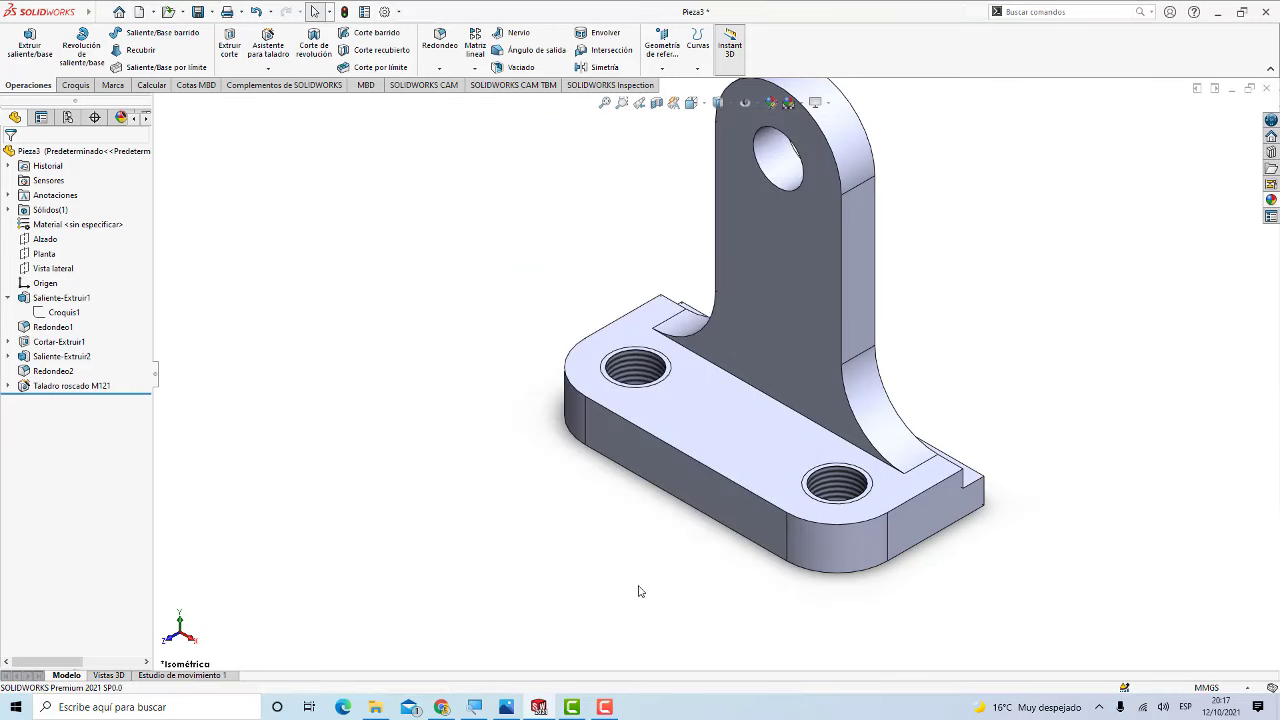
key("f")
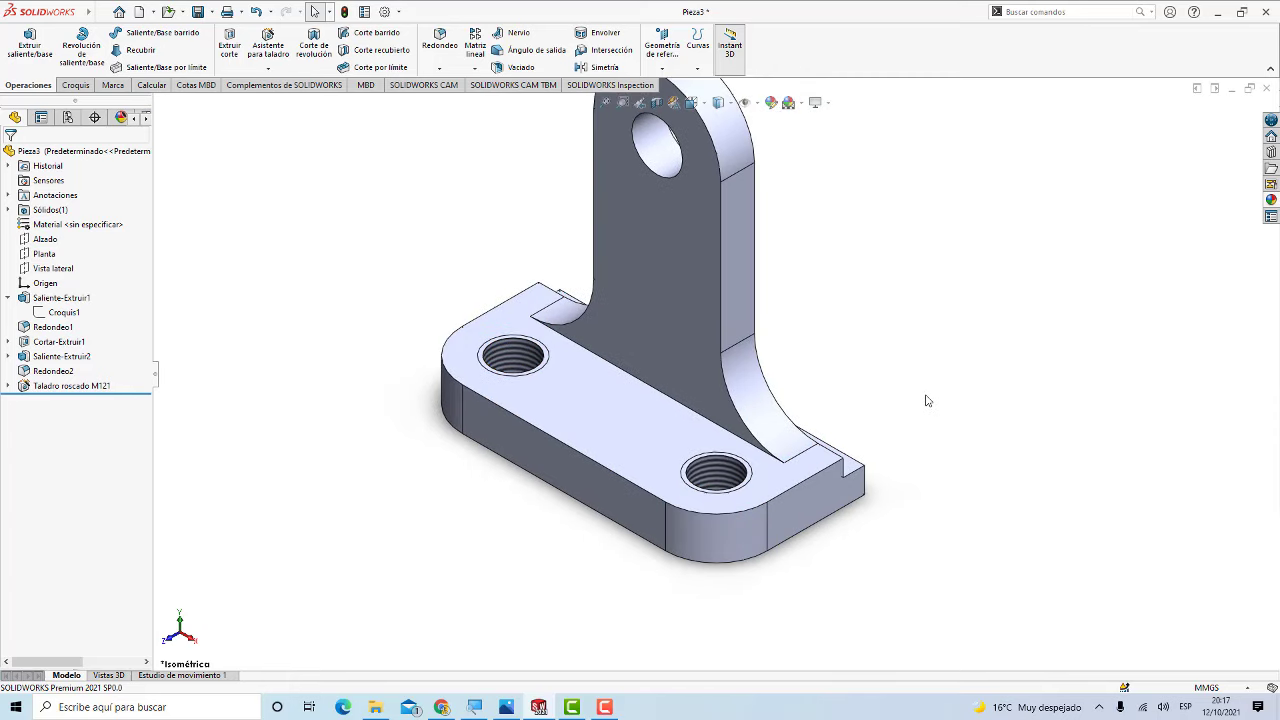
Step: Zoom over the threaded bracket, then bring ENSAMBLE.jpg with part 2's dimensioned views forward in Photos
scroll(720, 436, "down", 1)
scroll(700, 300, "up", 2)
scroll(673, 346, "down", 3)
scroll(673, 346, "up", 1)
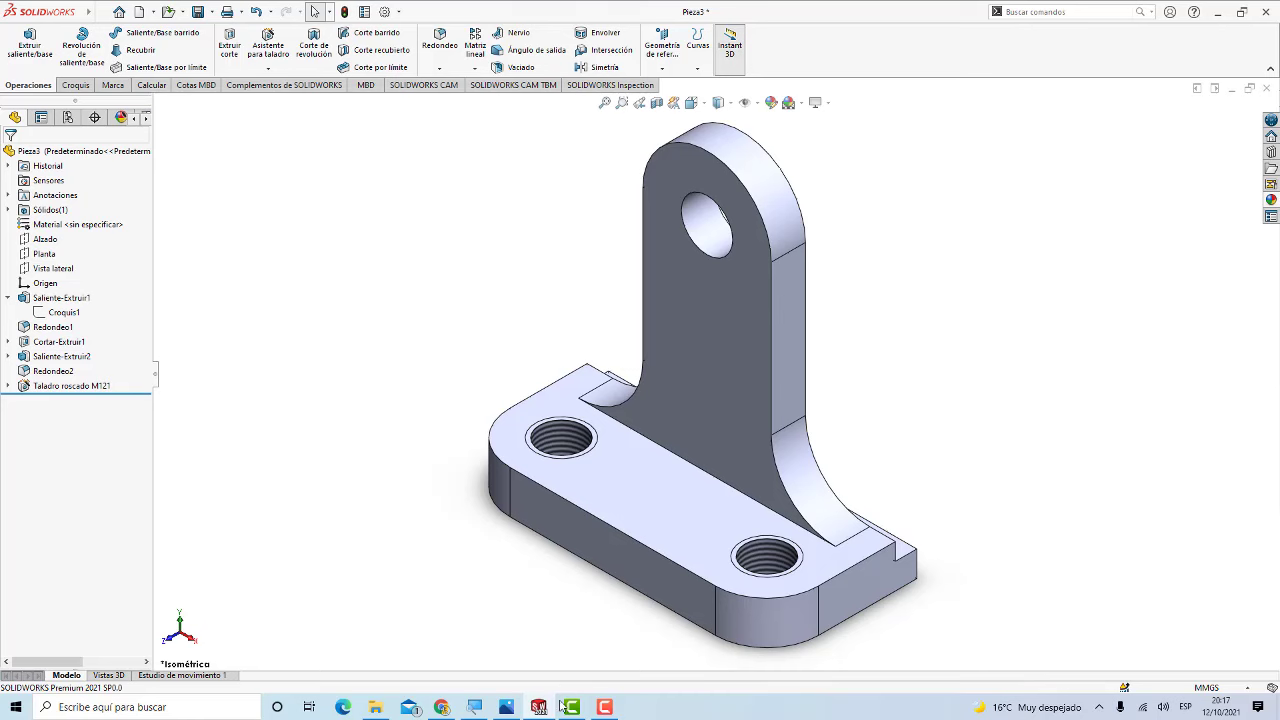
left_click(514, 709)
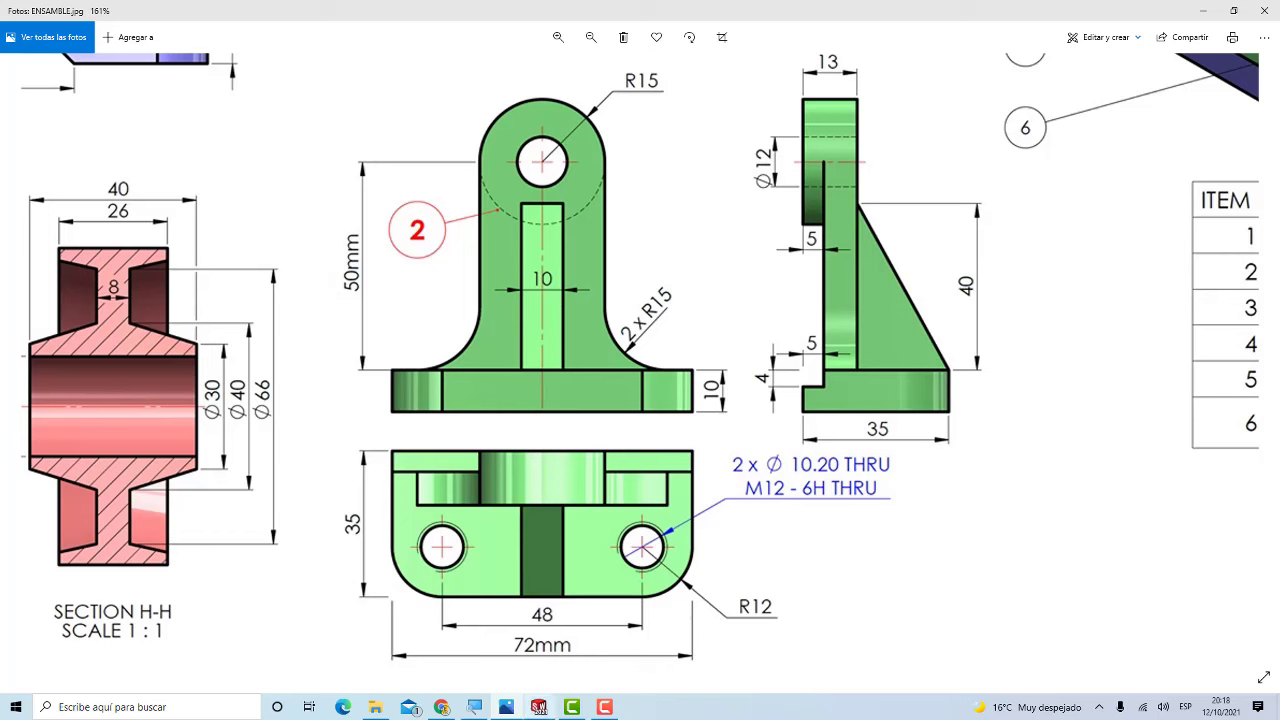
left_click(538, 707)
Step: Minimize Photos, orbit the bracket slightly, and select the upright's flat face for a sketch
left_click(1200, 9)
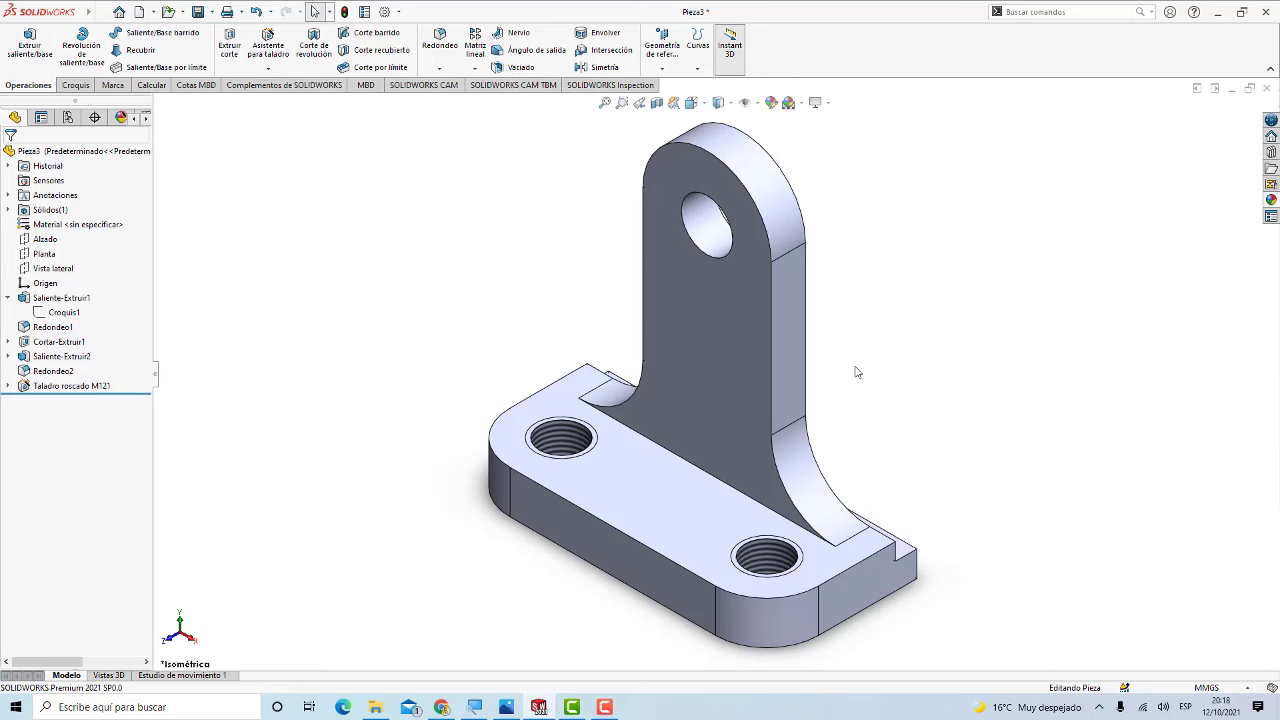
mouse_move(858, 368)
middle_mouse_down()
mouse_move(728, 318)
mouse_move(728, 338)
middle_mouse_up()
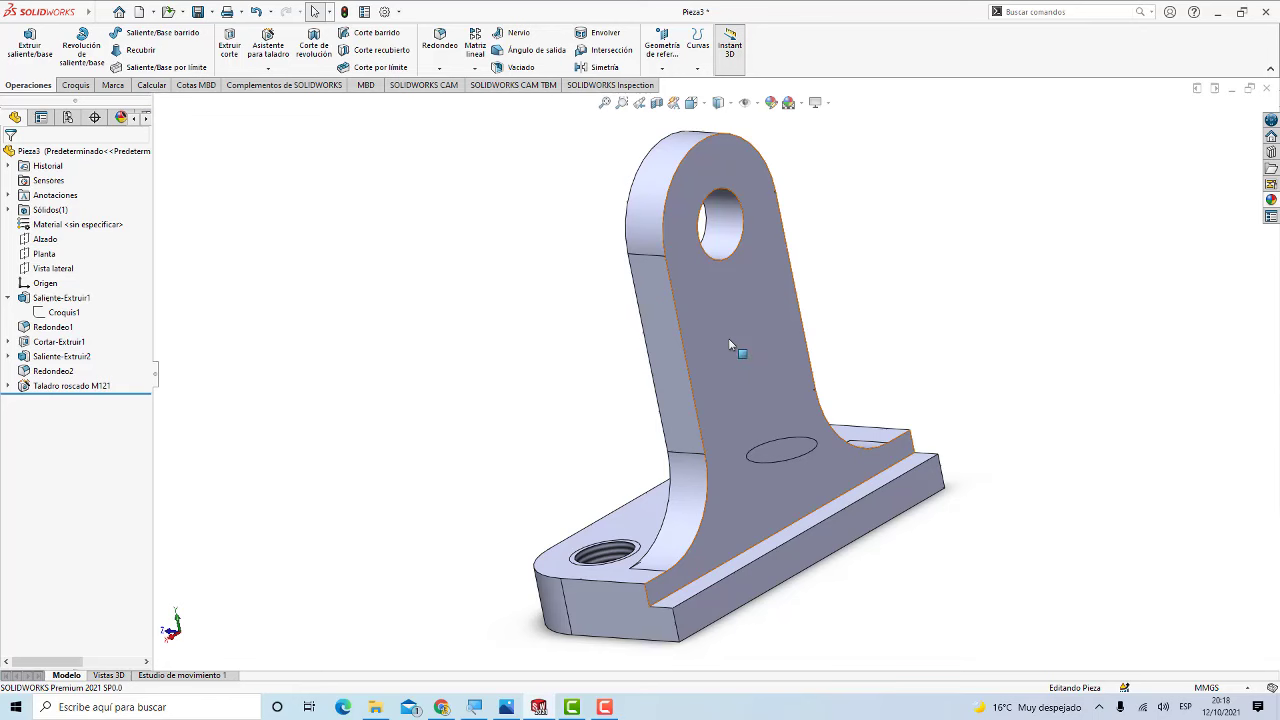
left_click(755, 188)
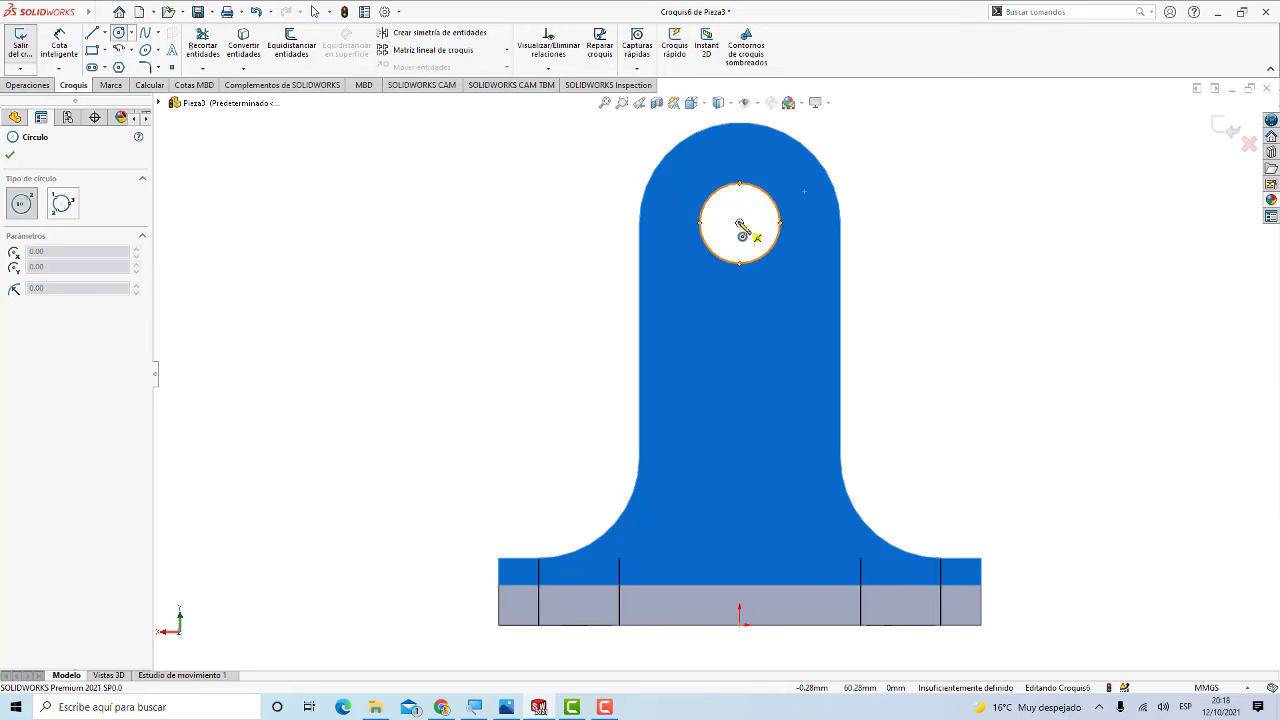
Step: Draw a circle at the upright's hole centre, dimension it Ø30 mm, and preview a boss extrusion
left_click(739, 222)
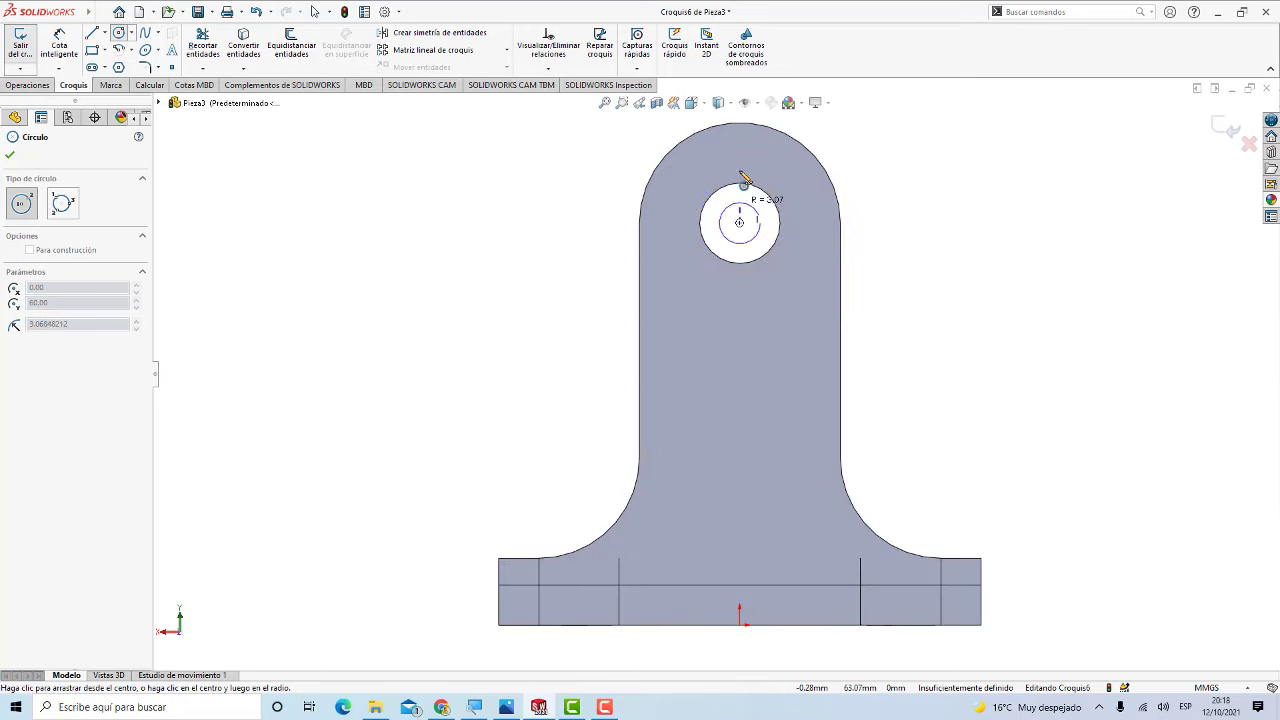
left_click(748, 123)
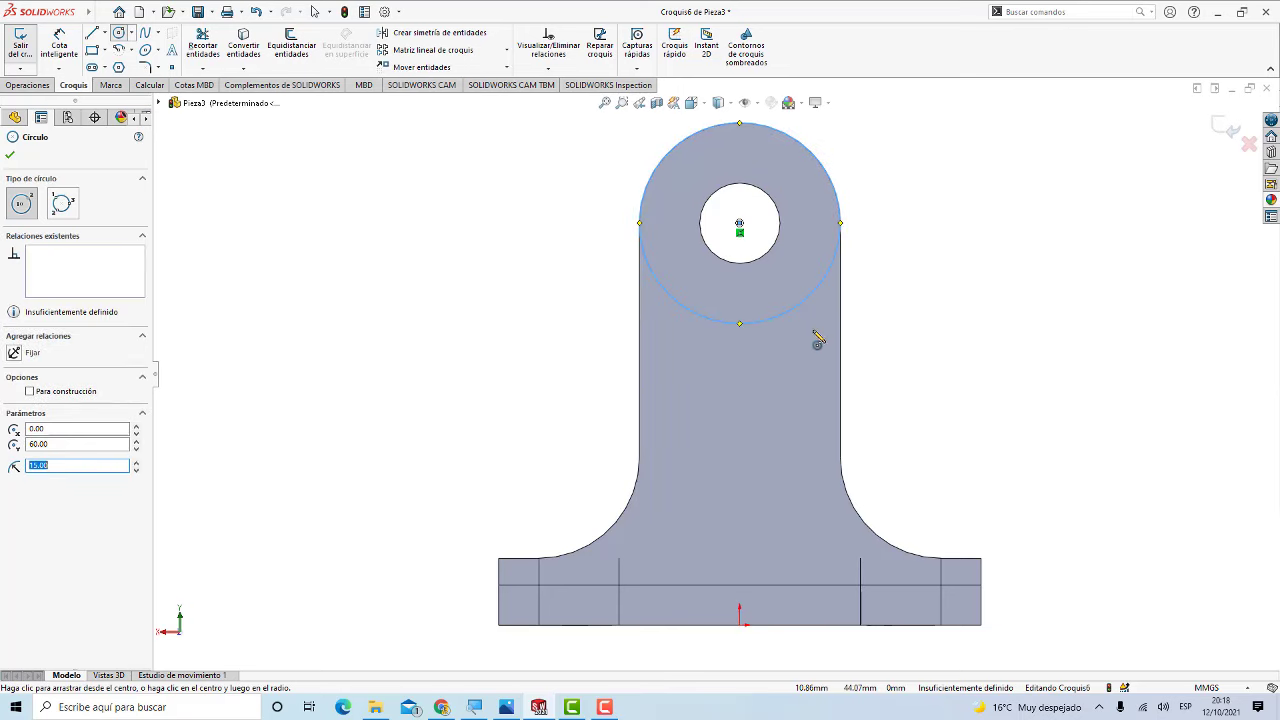
left_click(59, 45)
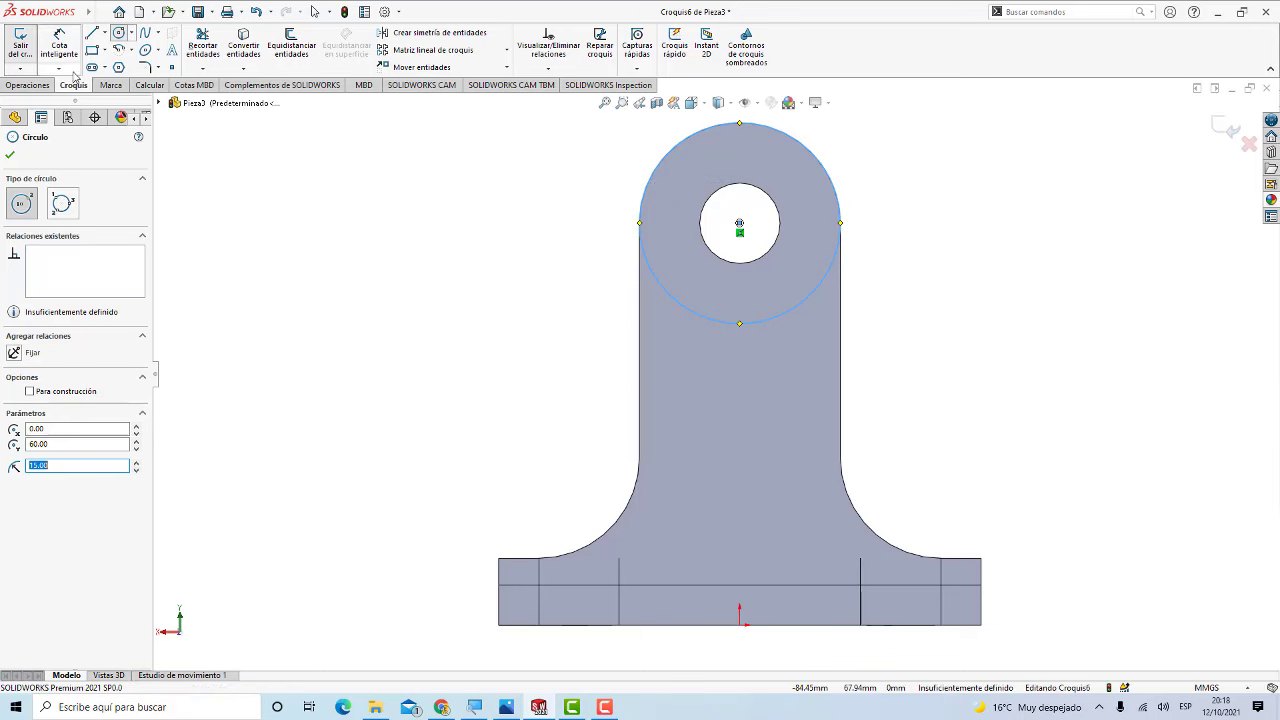
left_click(686, 306)
left_click(610, 315)
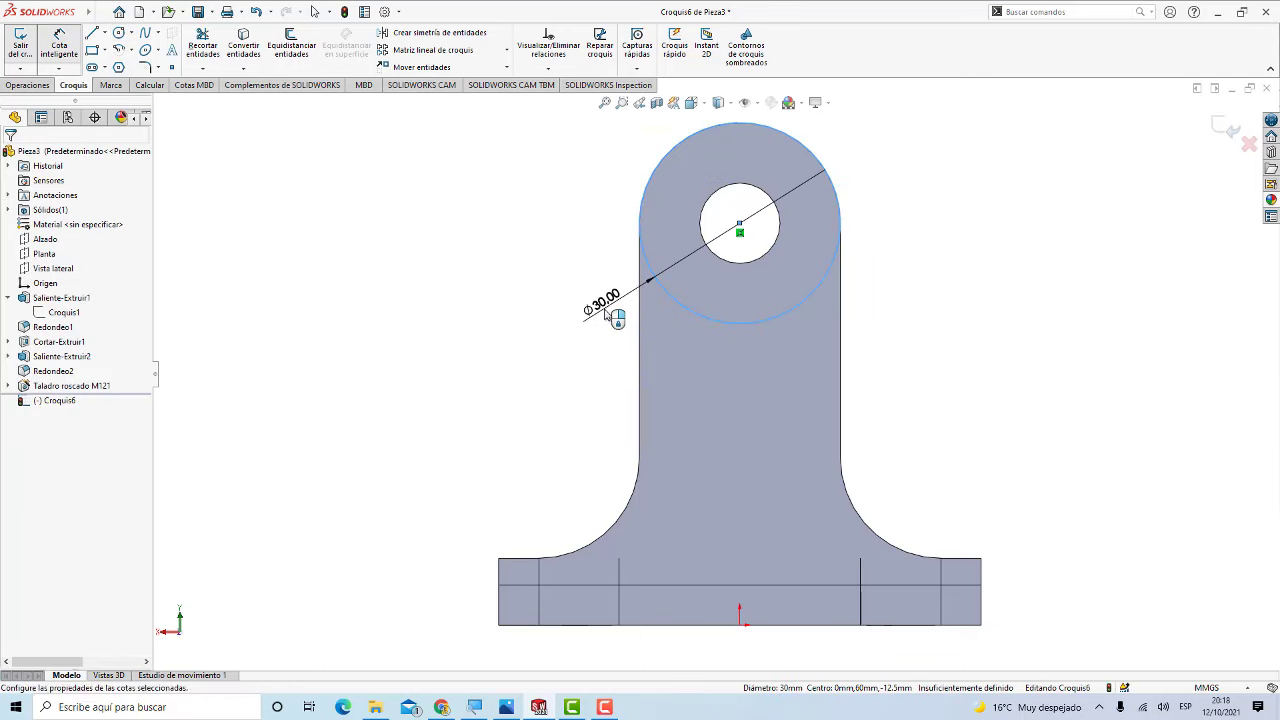
left_click(551, 290)
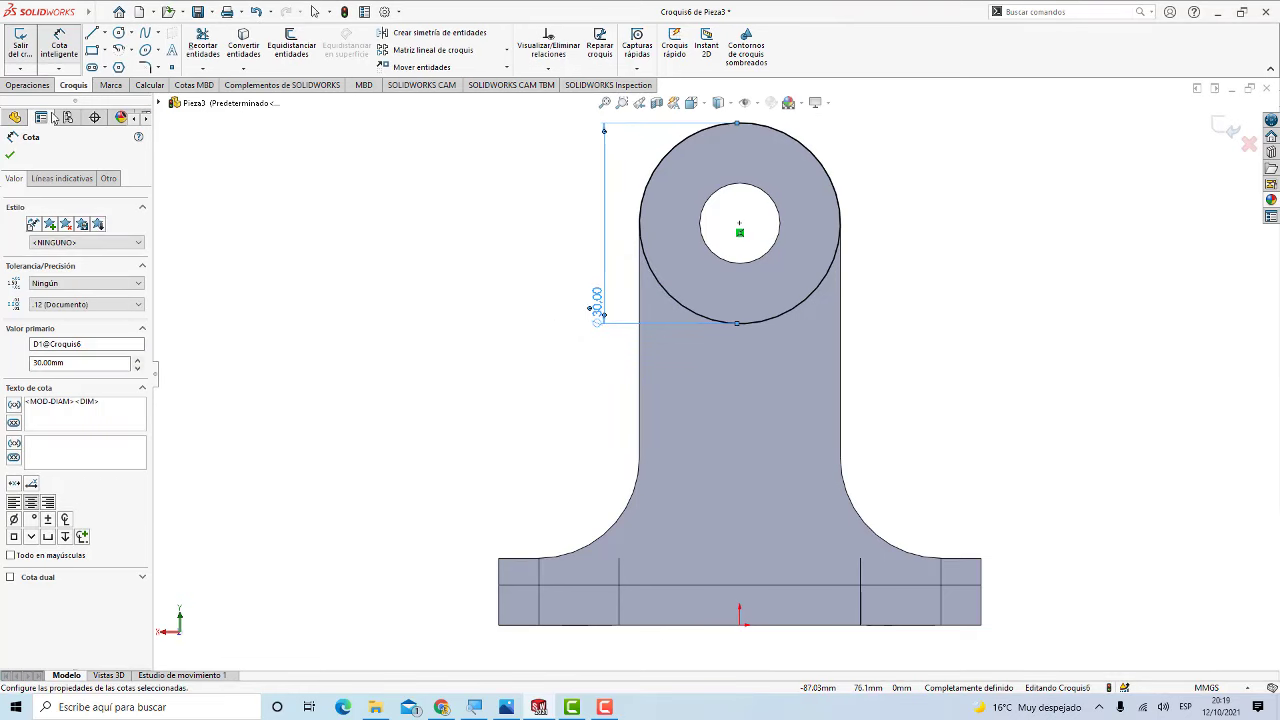
left_click(27, 84)
left_click(30, 45)
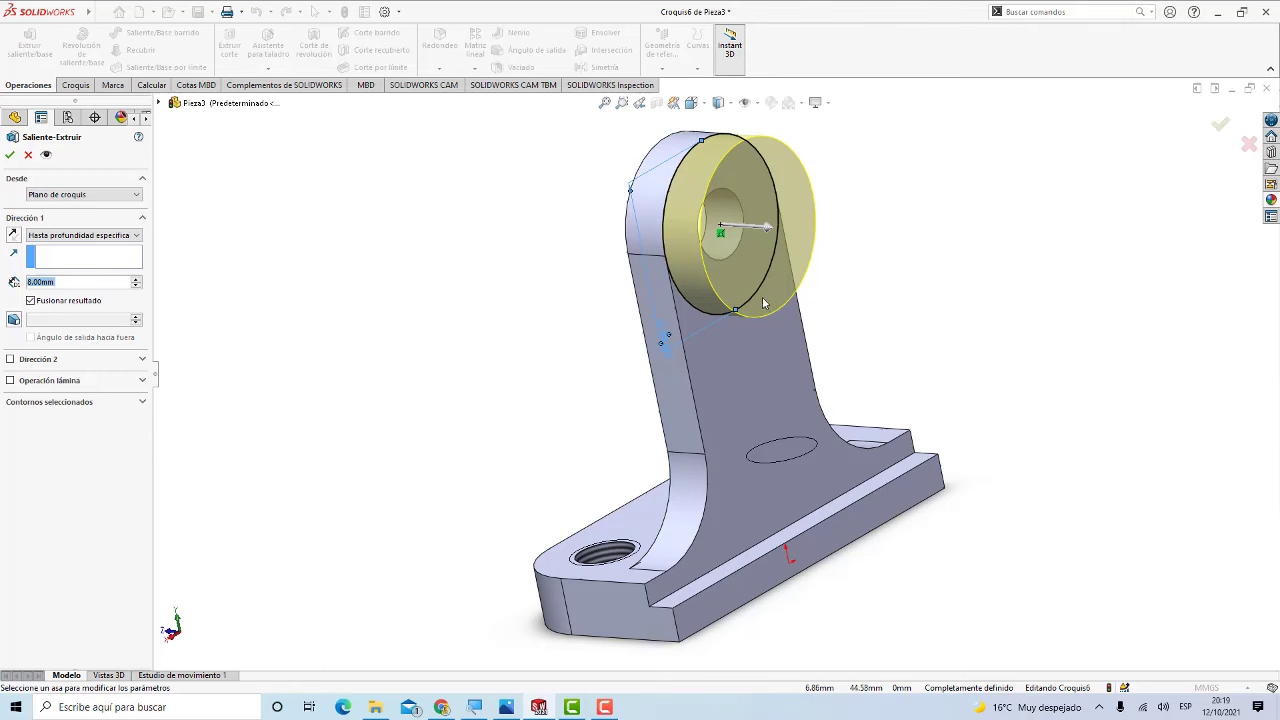
Step: Cancel the extrusion and convert the hole's circular edge into the sketch
left_click(28, 154)
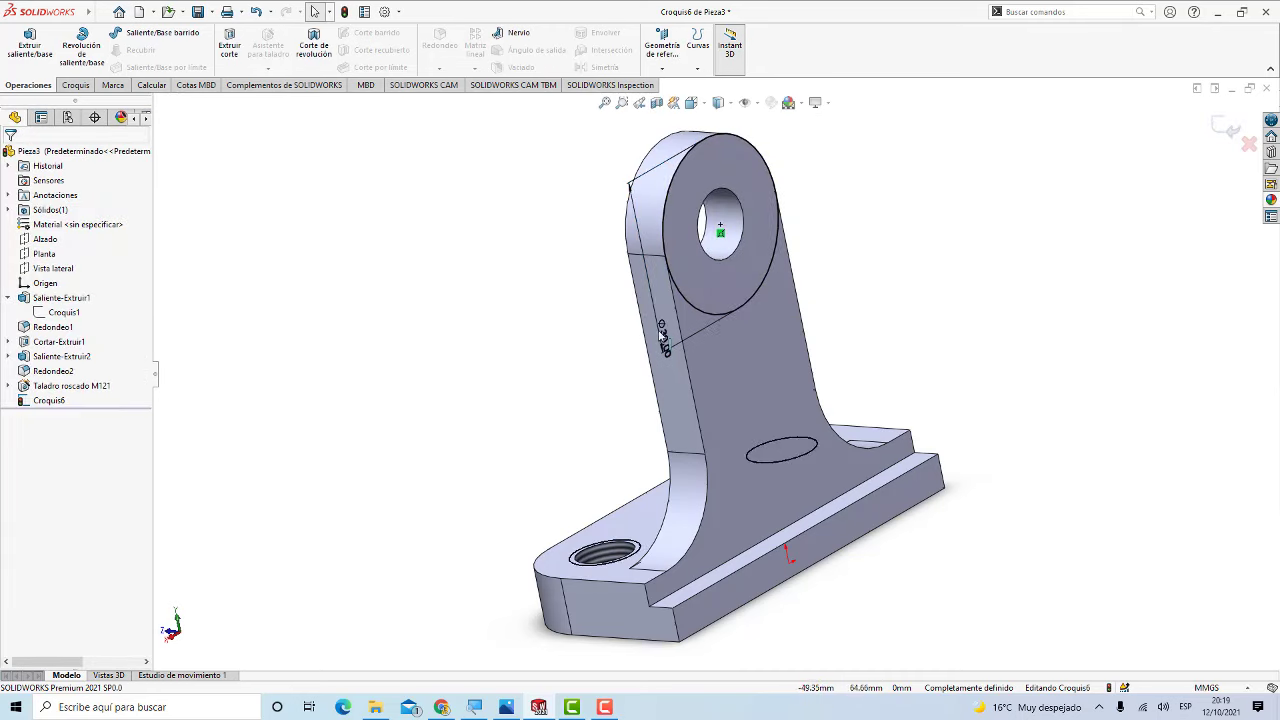
scroll(815, 252, "down", 2)
scroll(730, 250, "down", 3)
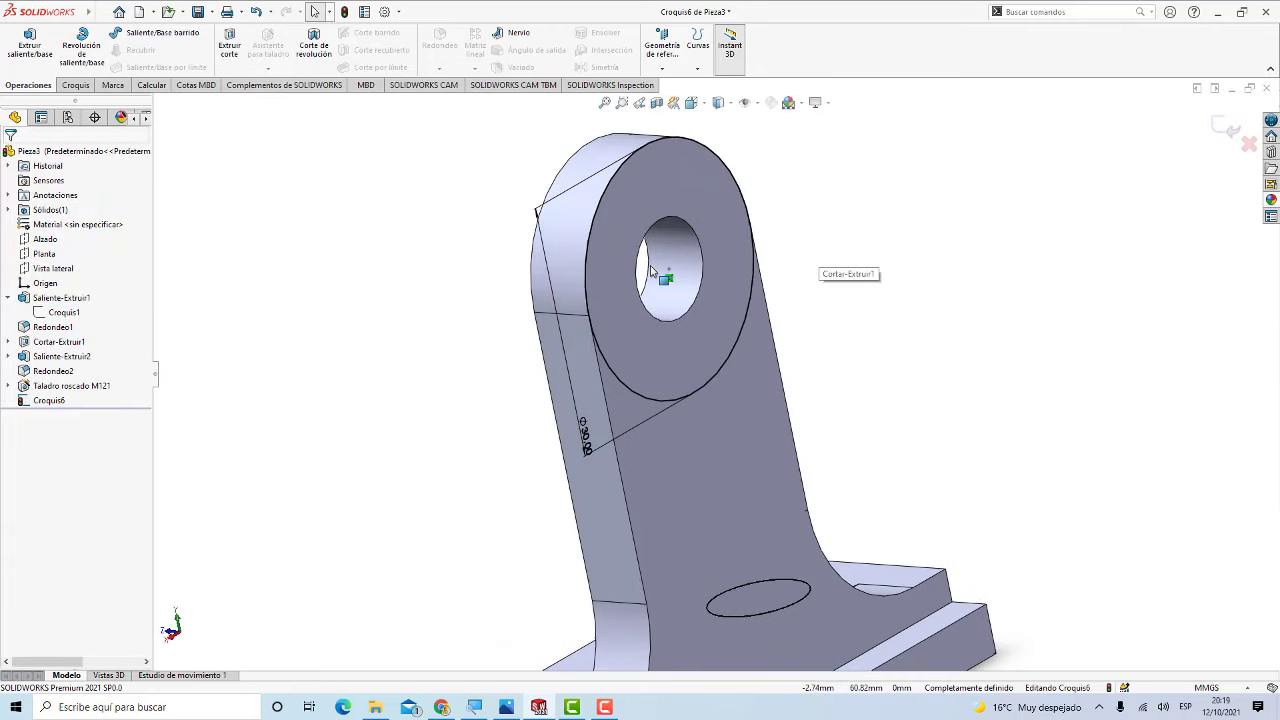
left_click(712, 220)
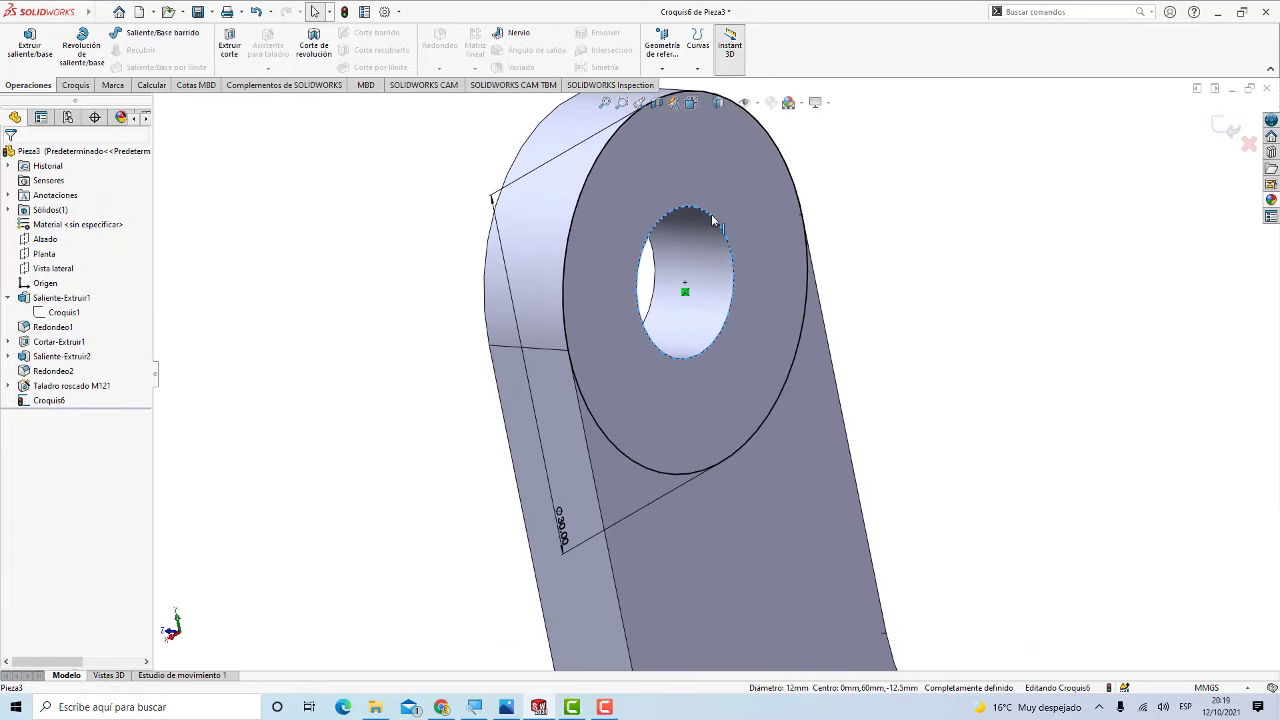
left_click(85, 88)
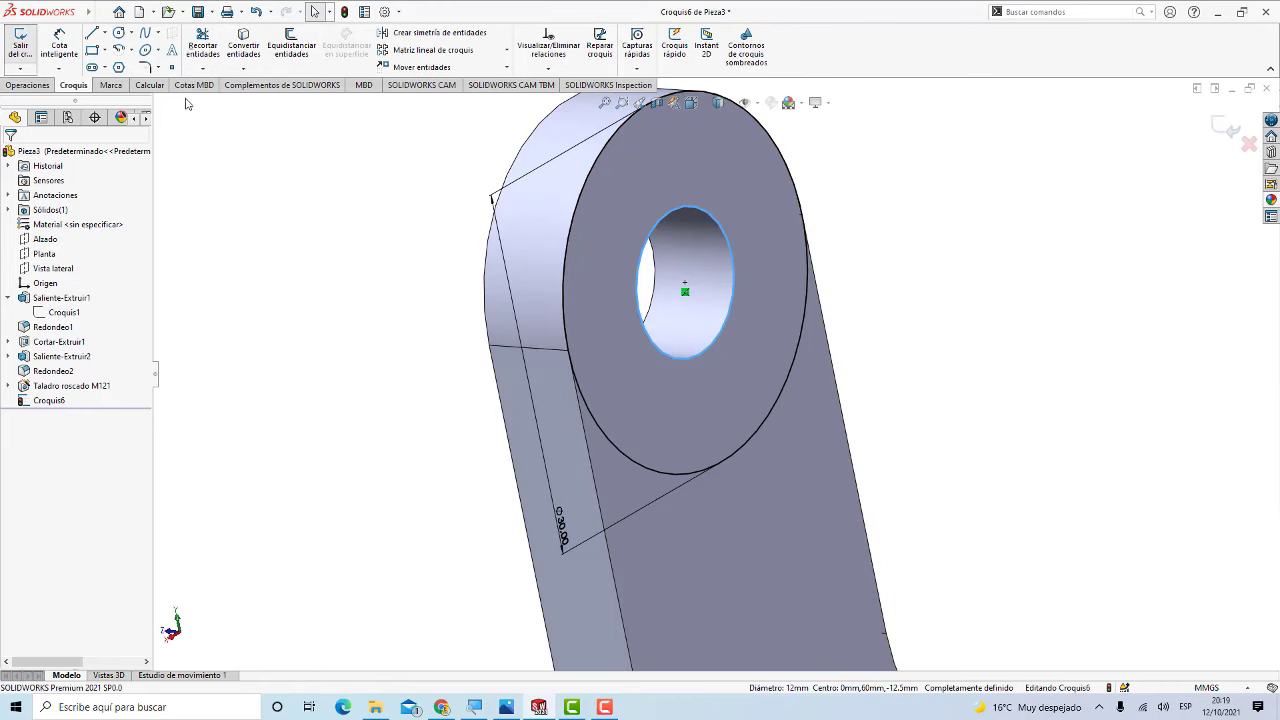
left_click(250, 56)
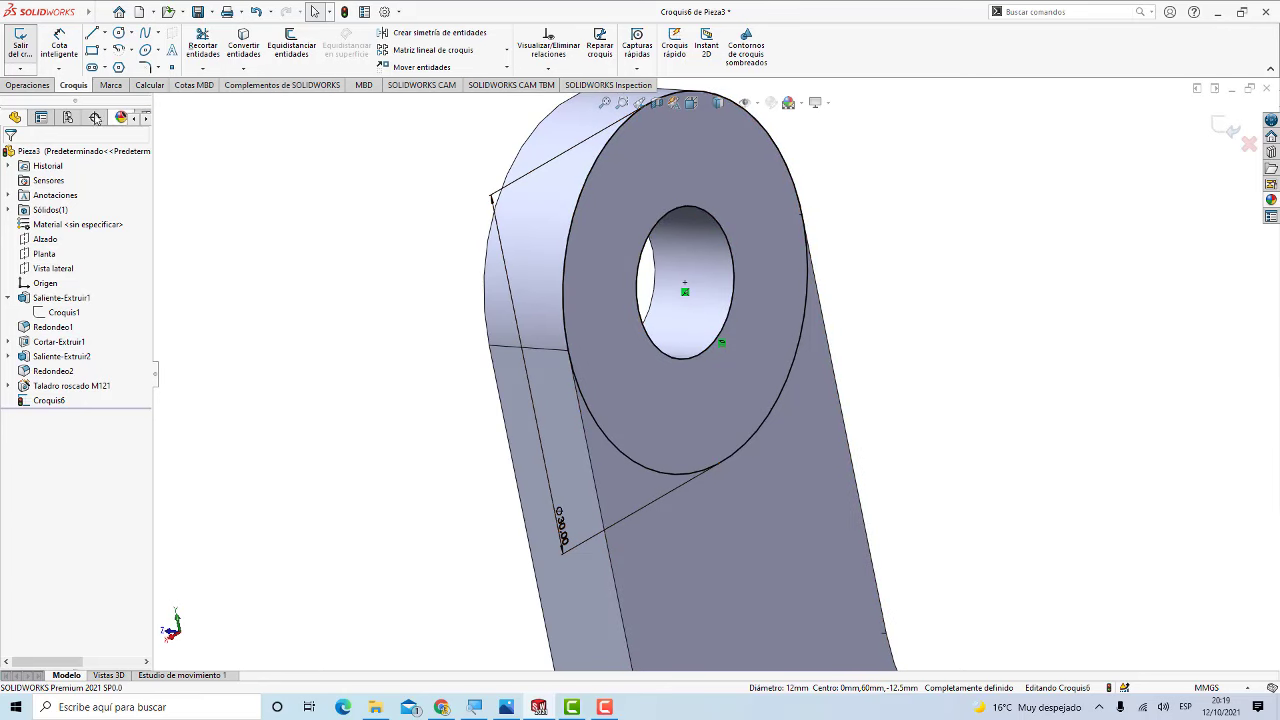
Step: Extrude the sketch as a 5 mm boss, Saliente-Extruir3, and zoom out to the whole bracket
left_click(28, 85)
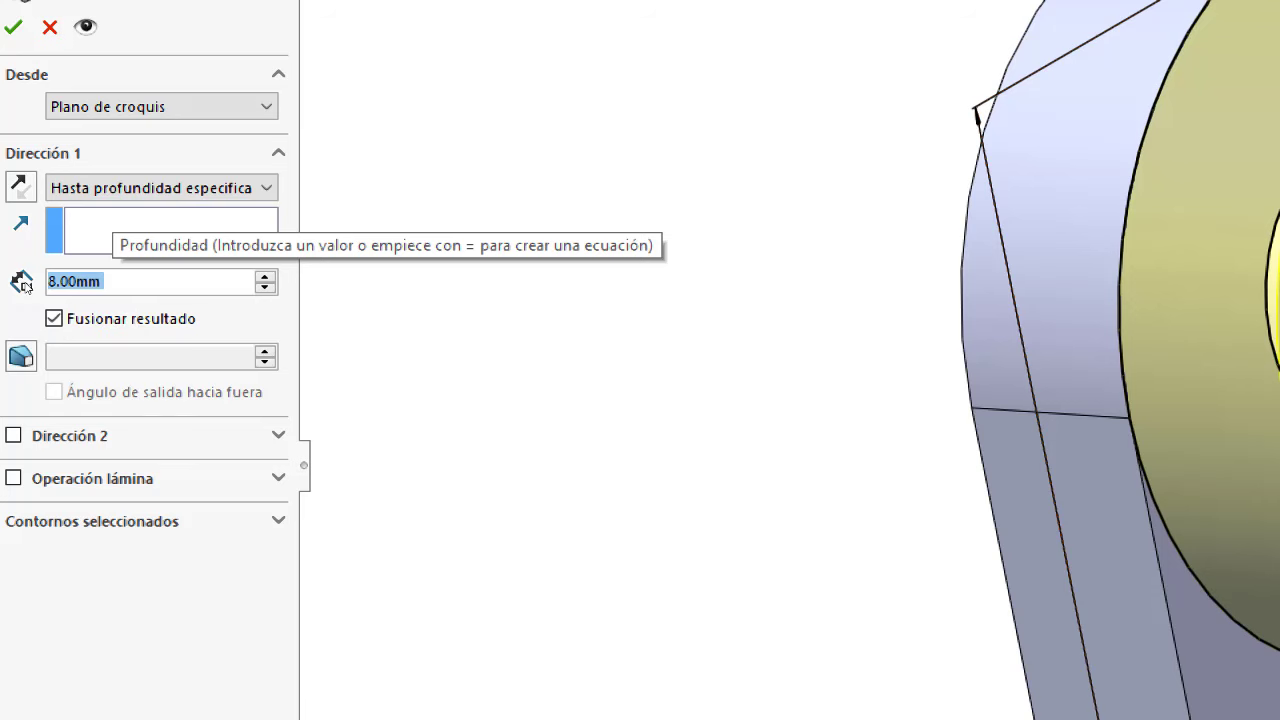
type("5")
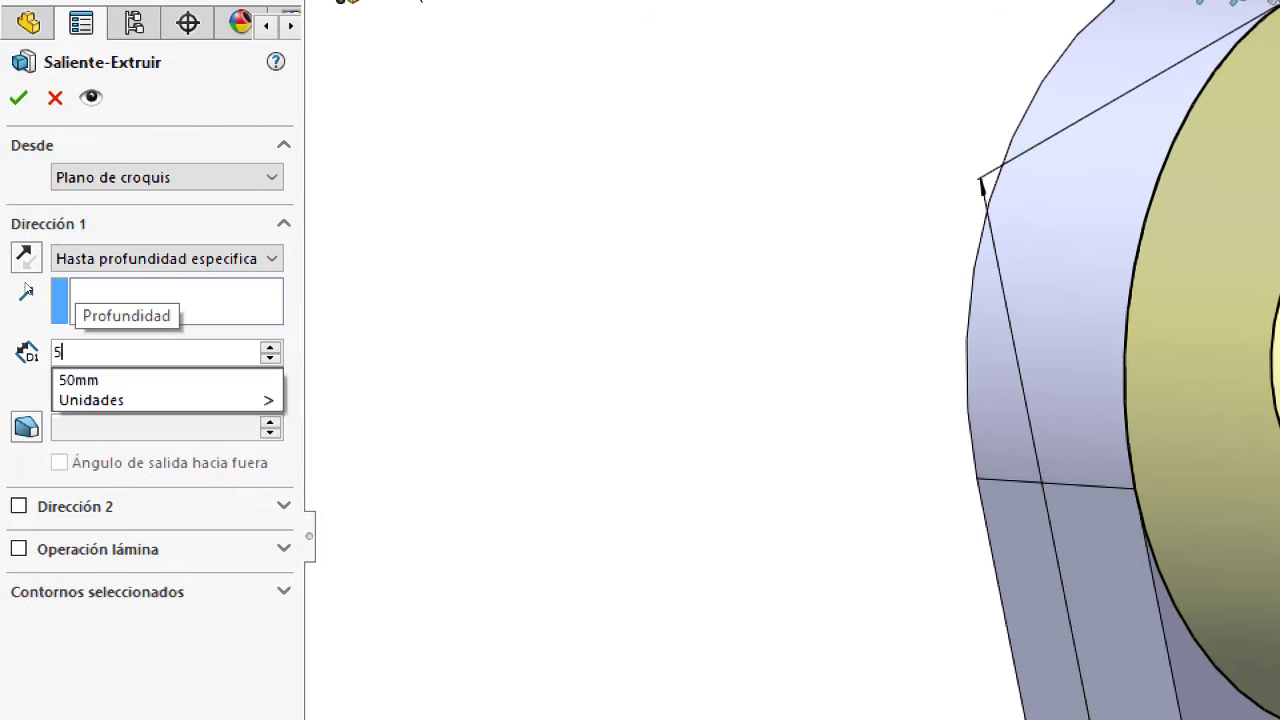
key("Return")
key("super")
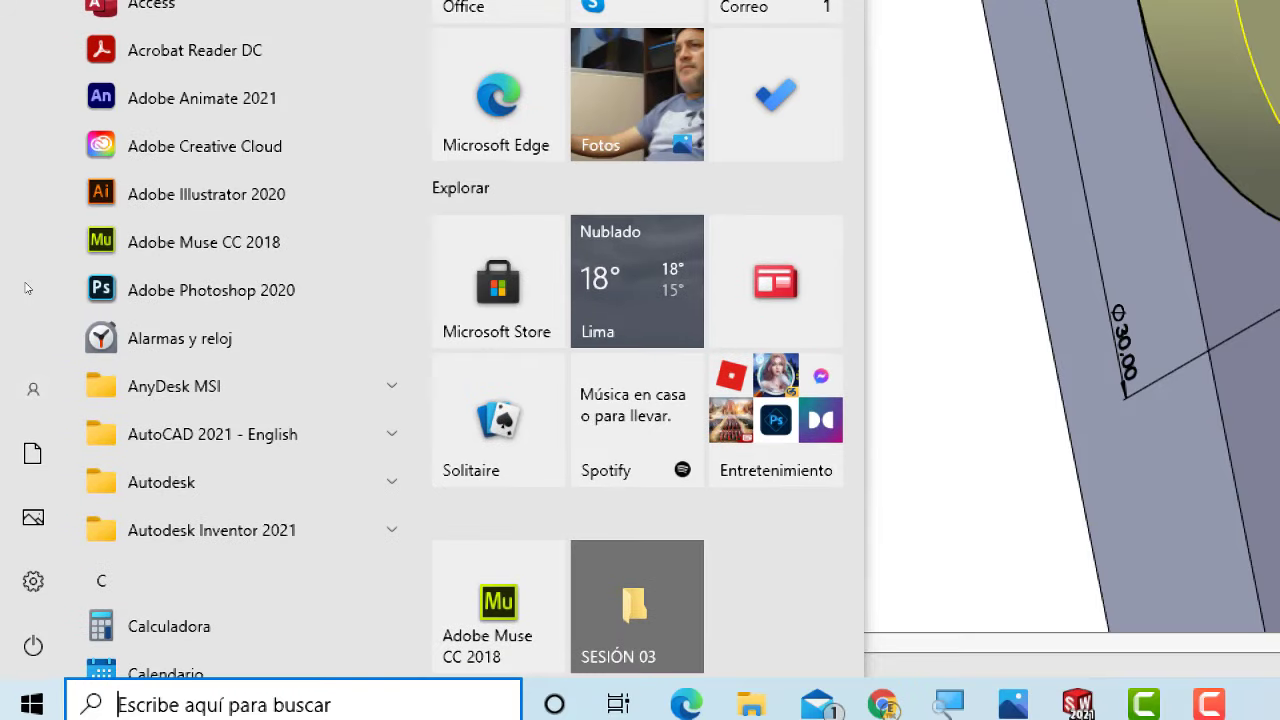
key("super")
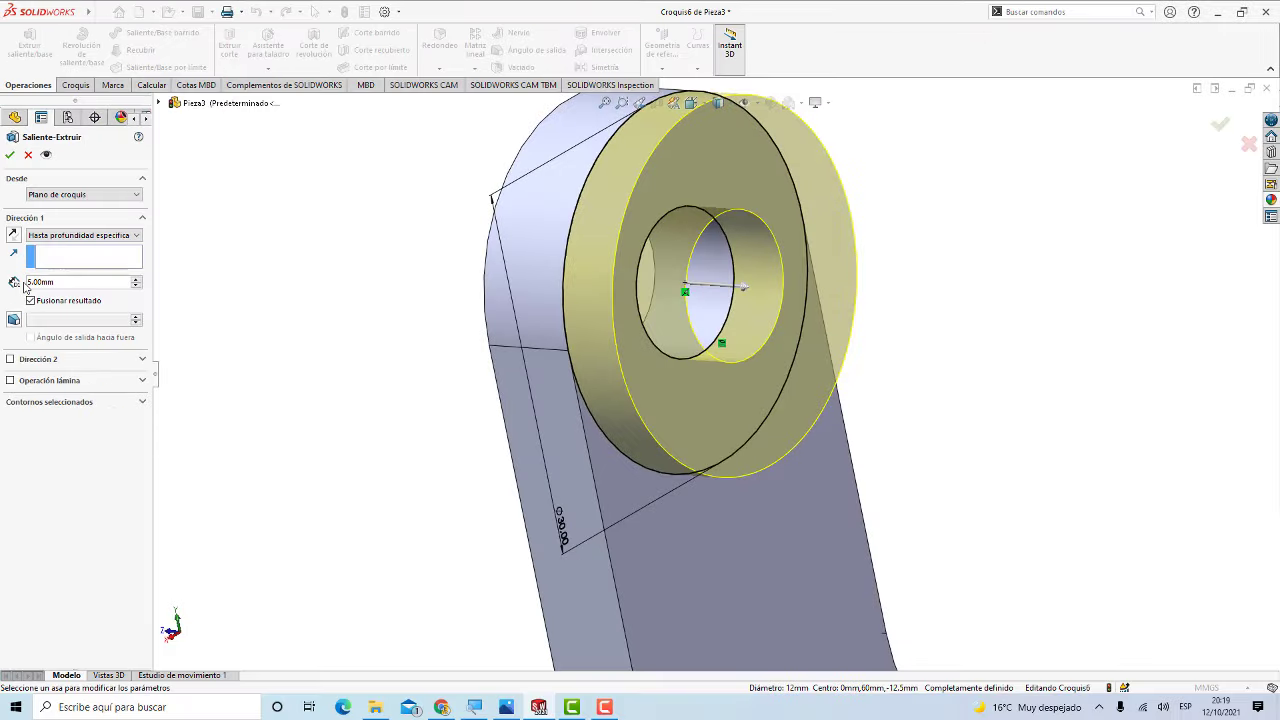
left_click(10, 156)
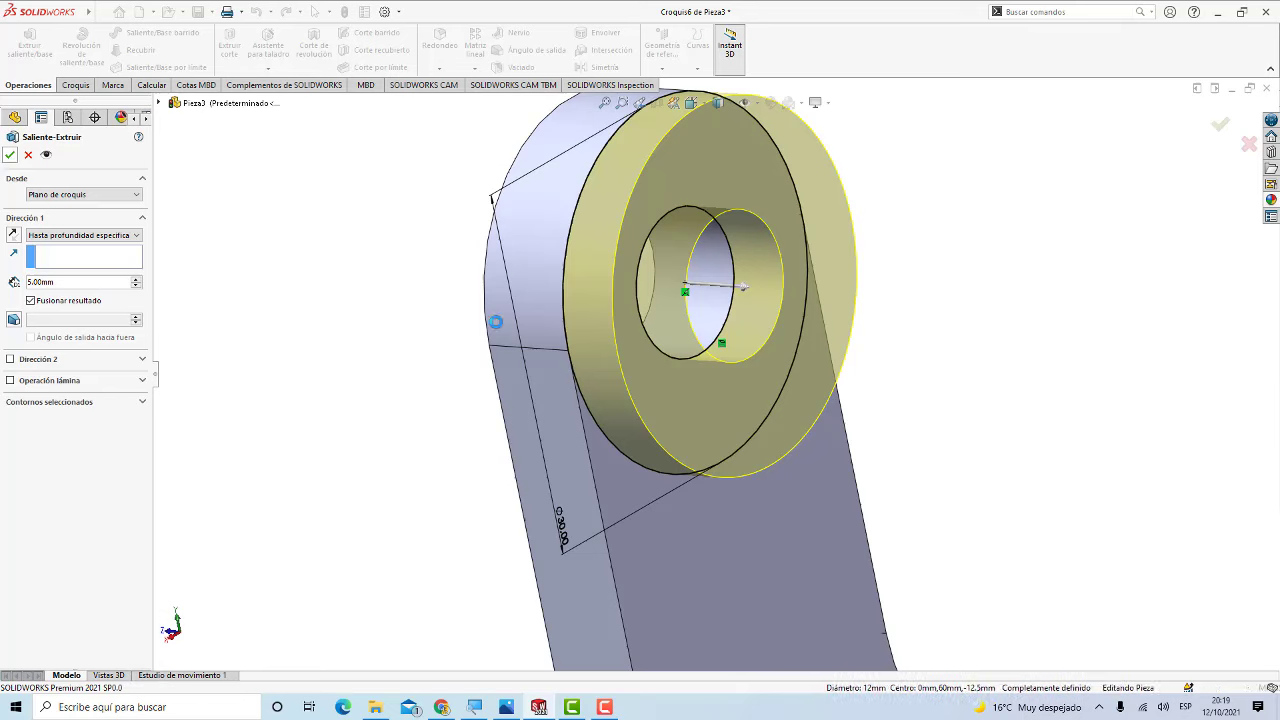
key("z")
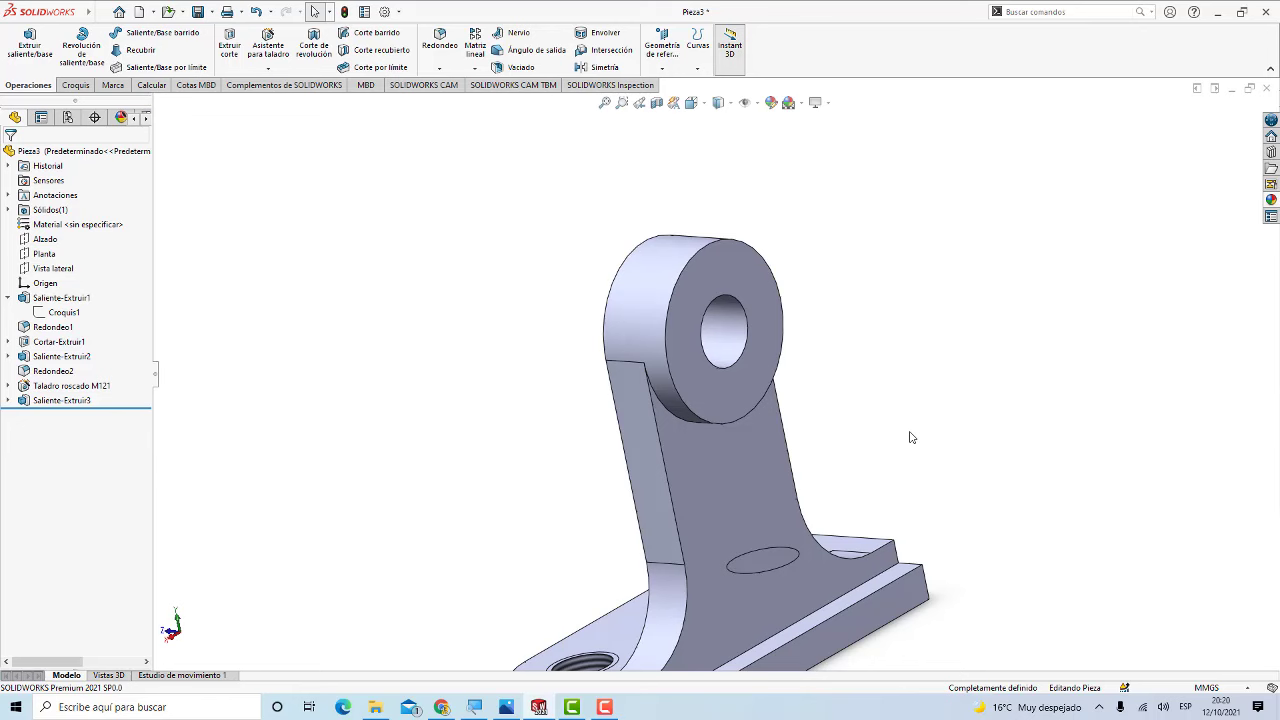
Step: Reorient and fit the bracket, then open new sketch Croquis7 on the Vista lateral plane
key("ctrl+7")
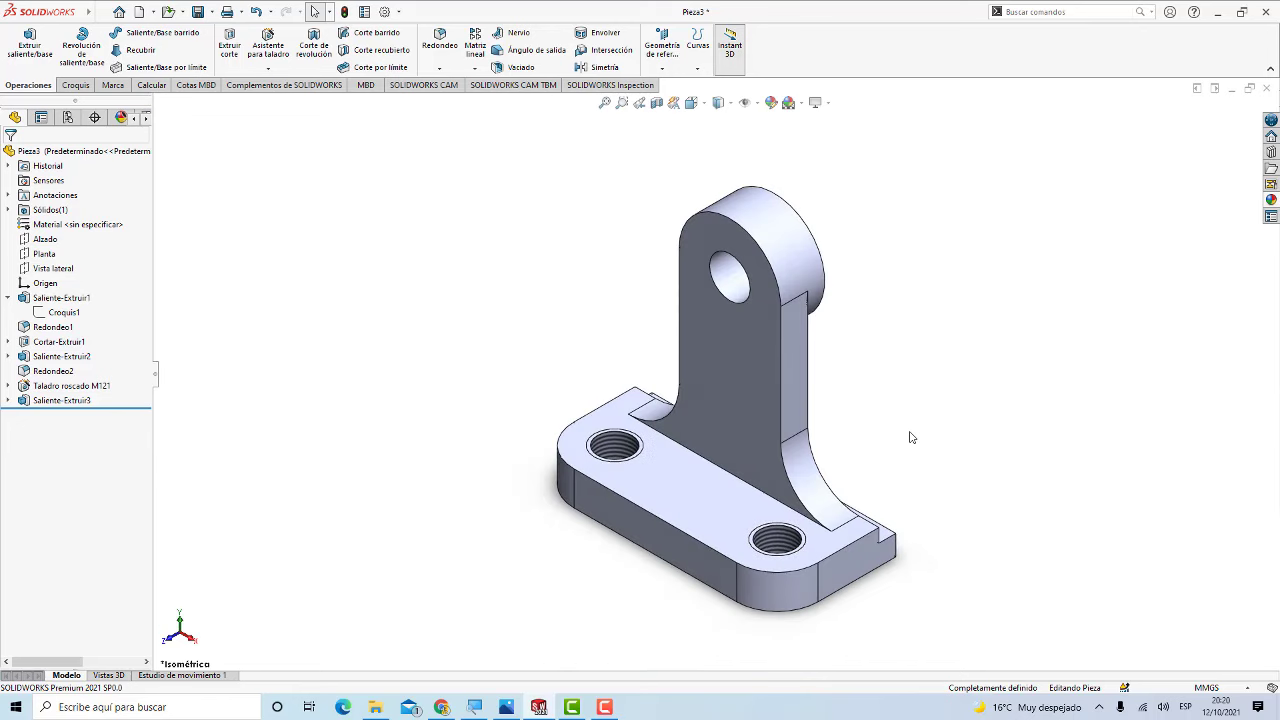
scroll(849, 323, "down", 1)
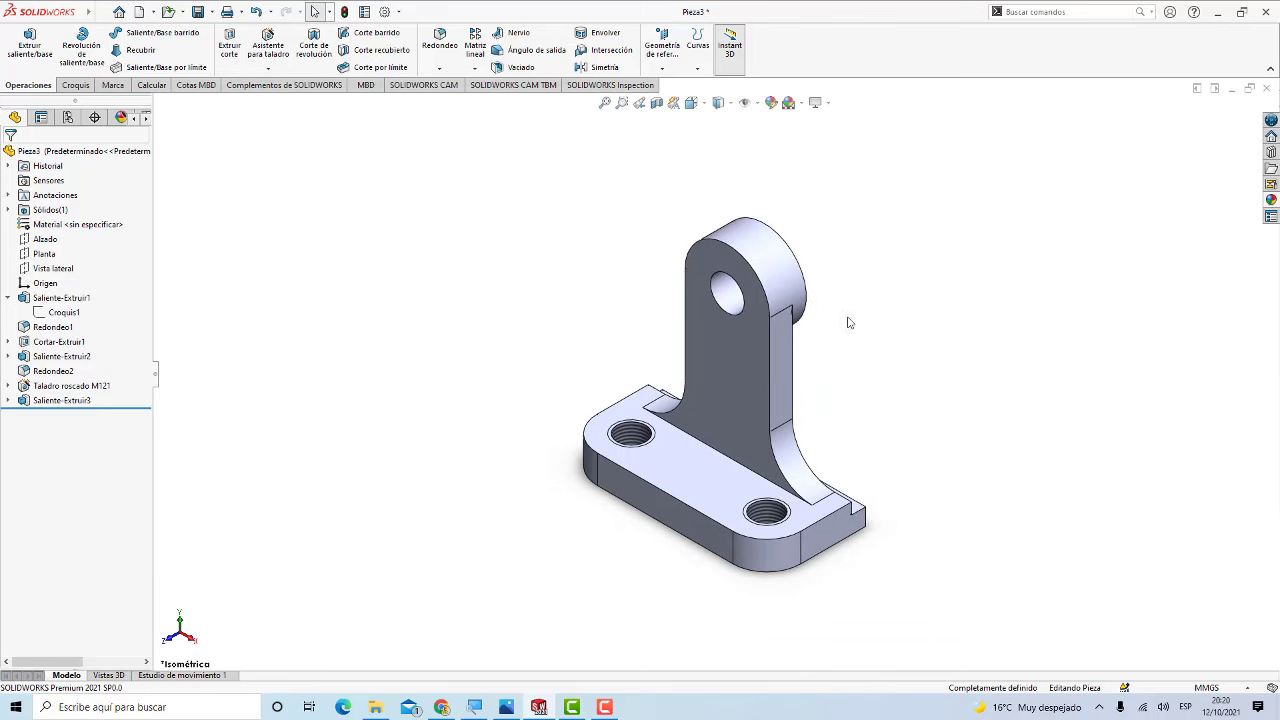
scroll(771, 274, "down", 2)
scroll(795, 308, "down", 2)
mouse_move(951, 415)
middle_mouse_down()
mouse_move(894, 389)
mouse_move(851, 414)
mouse_move(943, 357)
mouse_move(934, 391)
mouse_move(829, 487)
middle_mouse_up()
key("f")
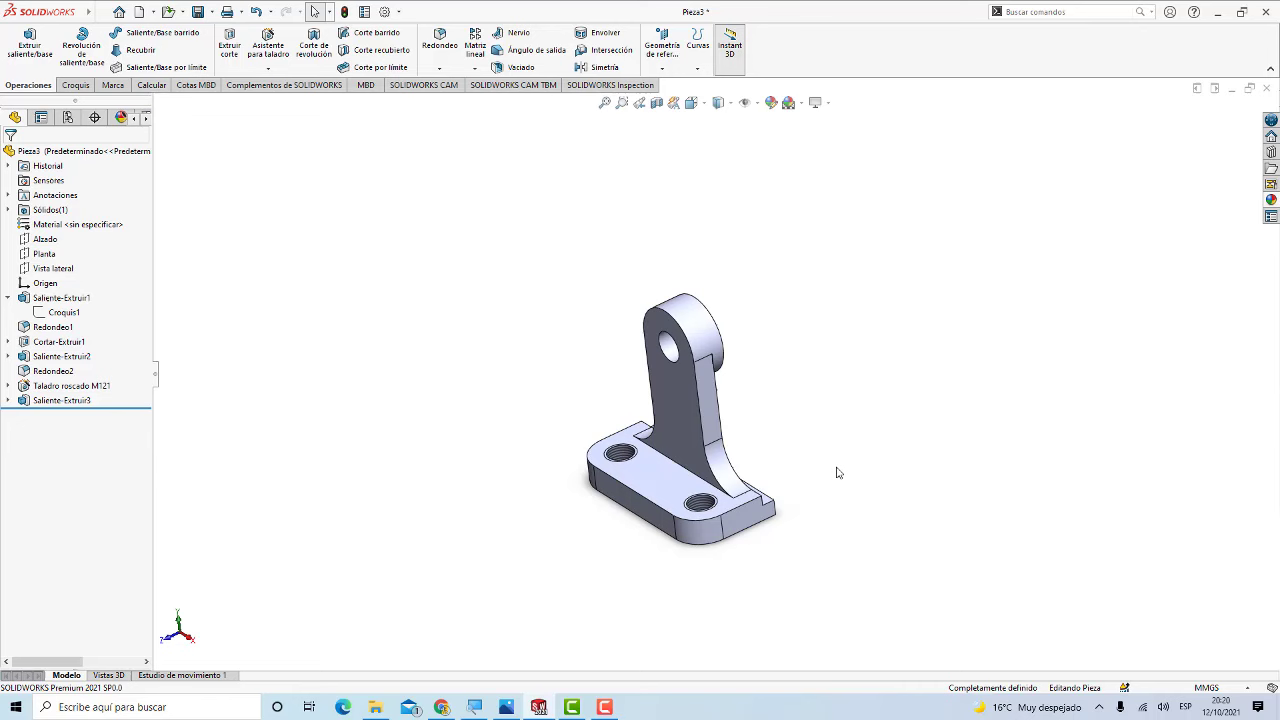
scroll(740, 447, "down", 1)
scroll(722, 425, "down", 1)
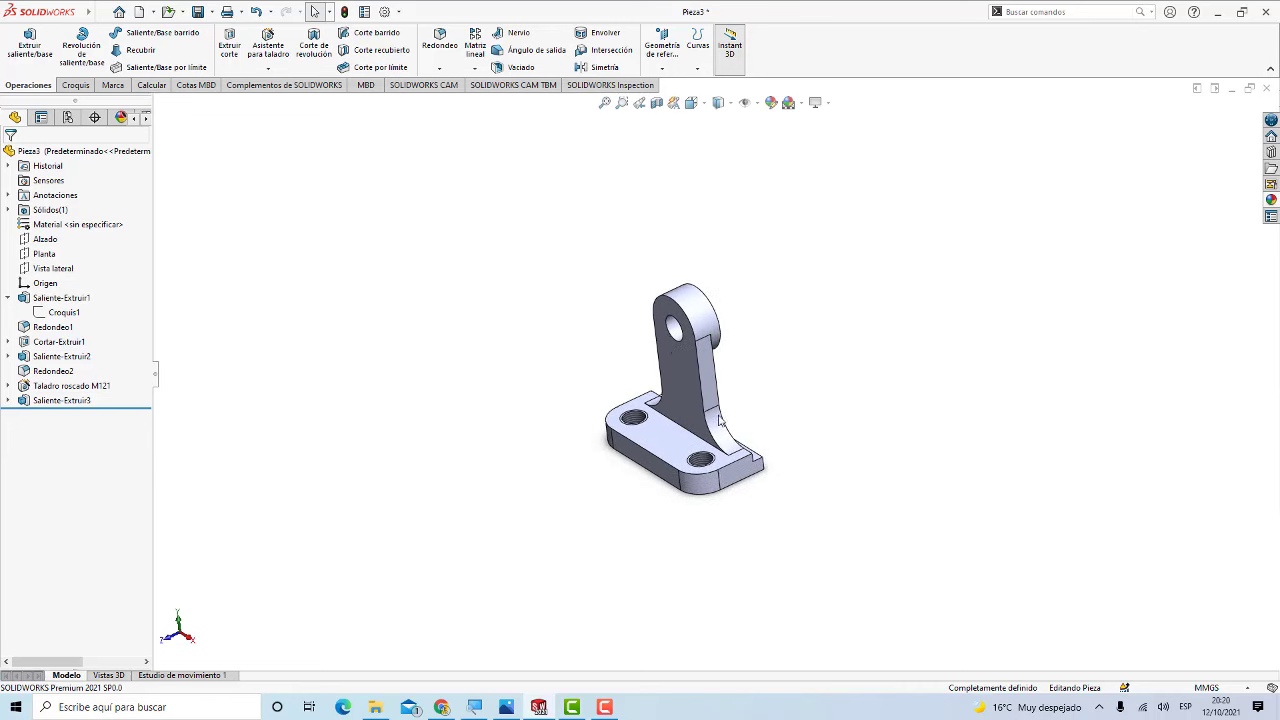
scroll(722, 450, "down", 1)
scroll(695, 450, "down", 1)
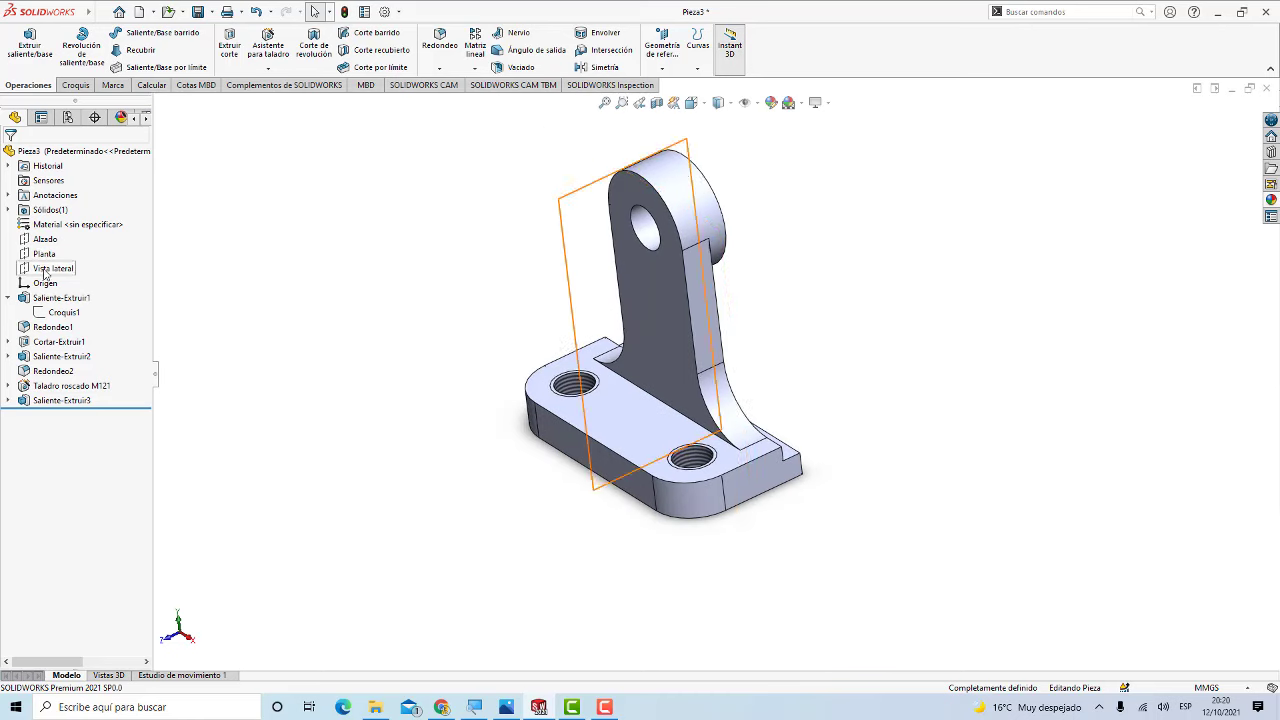
left_click(44, 269)
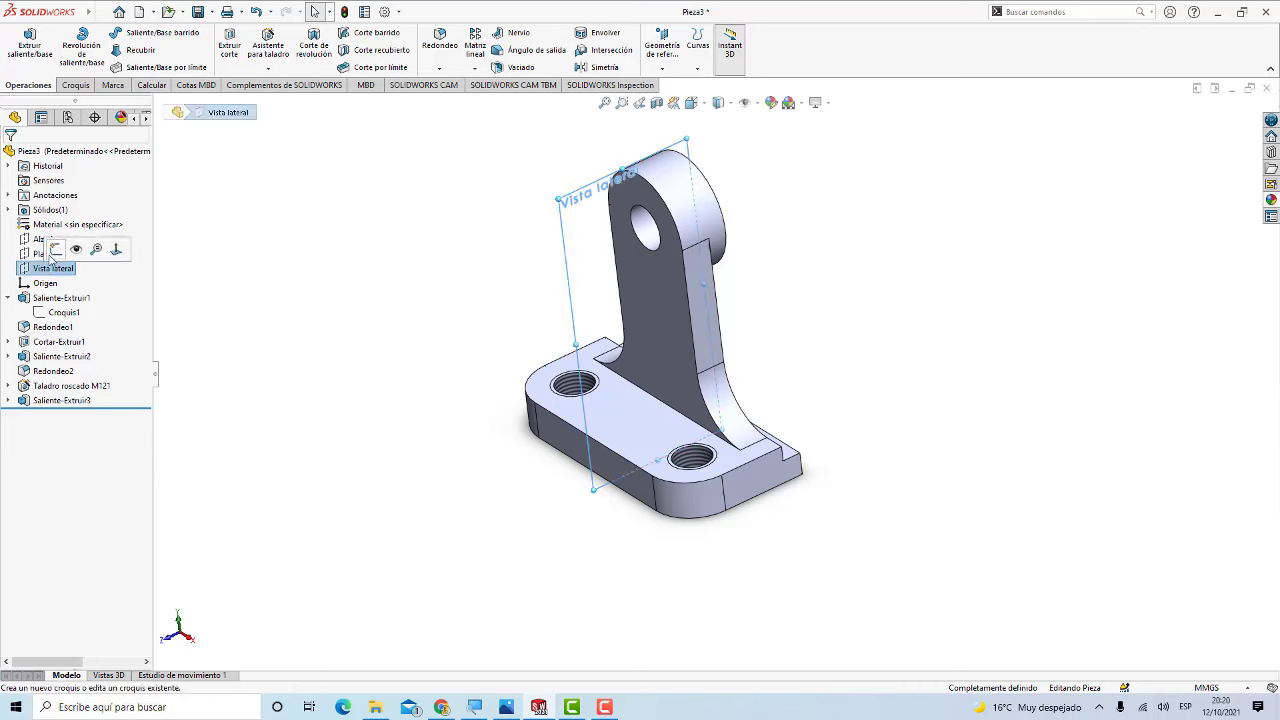
left_click(56, 251)
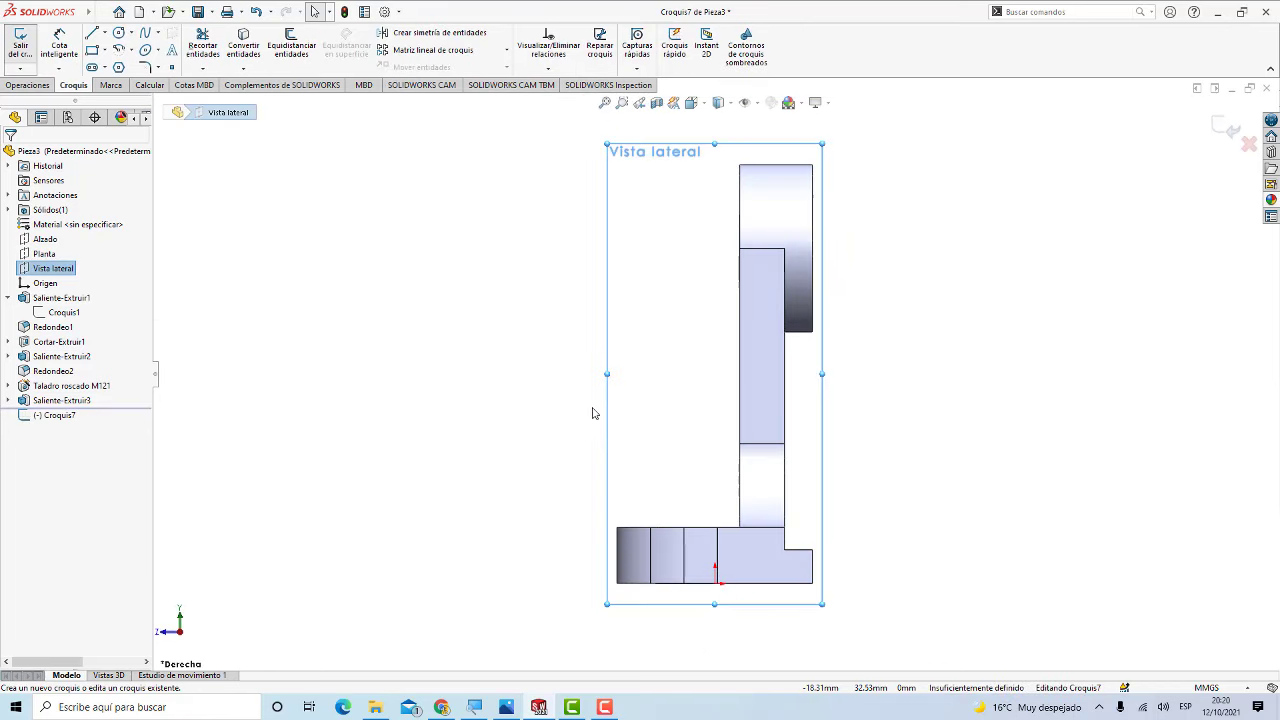
Step: Draw a diagonal line from the base's outer corner to the upright's front edge
left_click(94, 36)
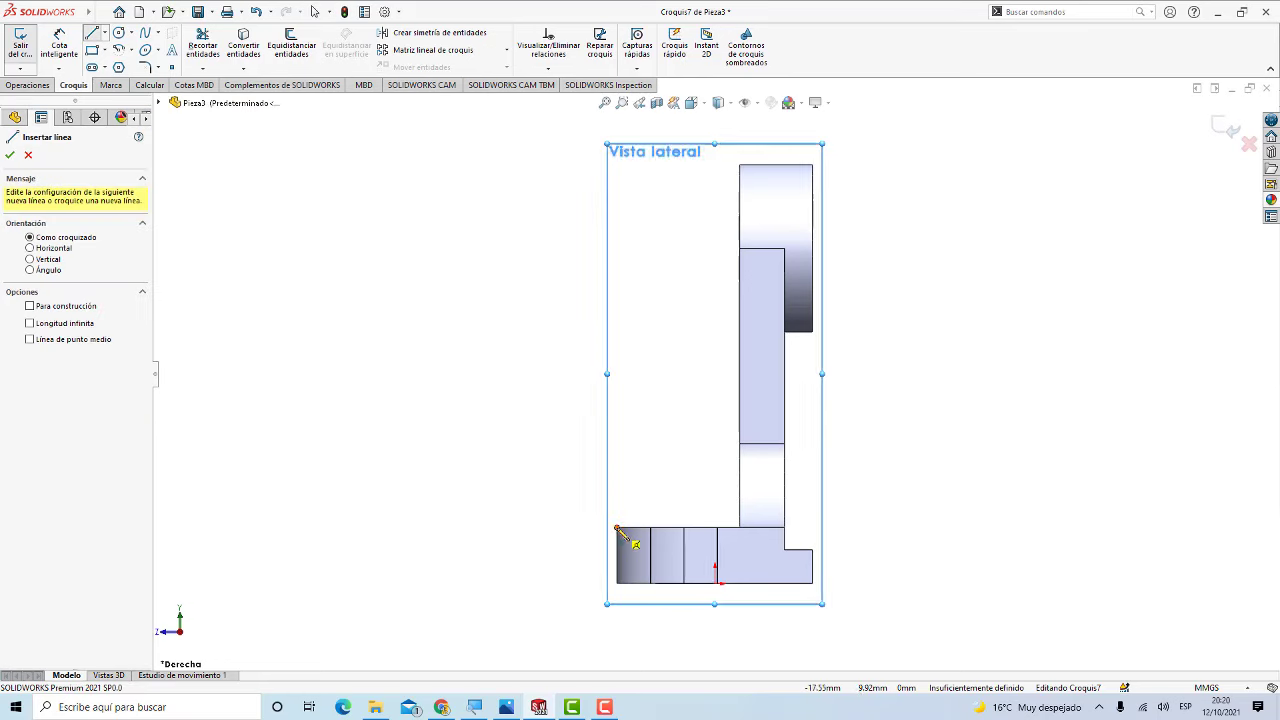
left_click(618, 528)
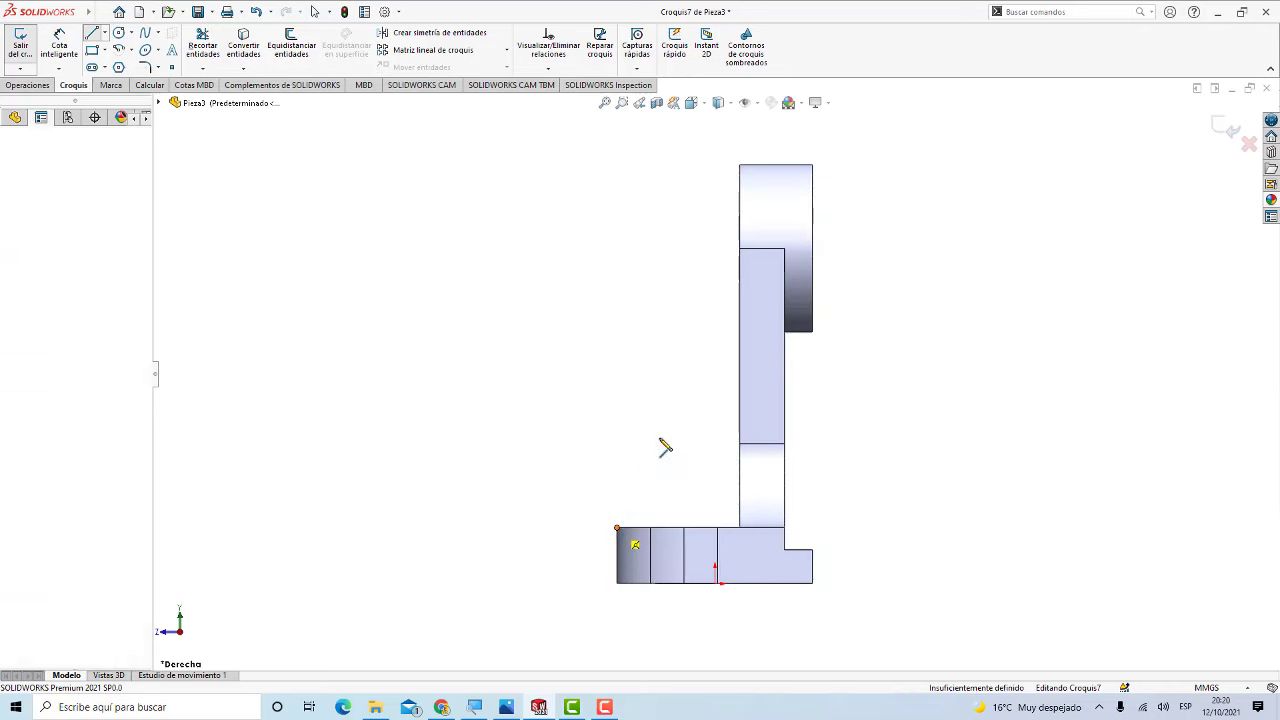
left_click(740, 351)
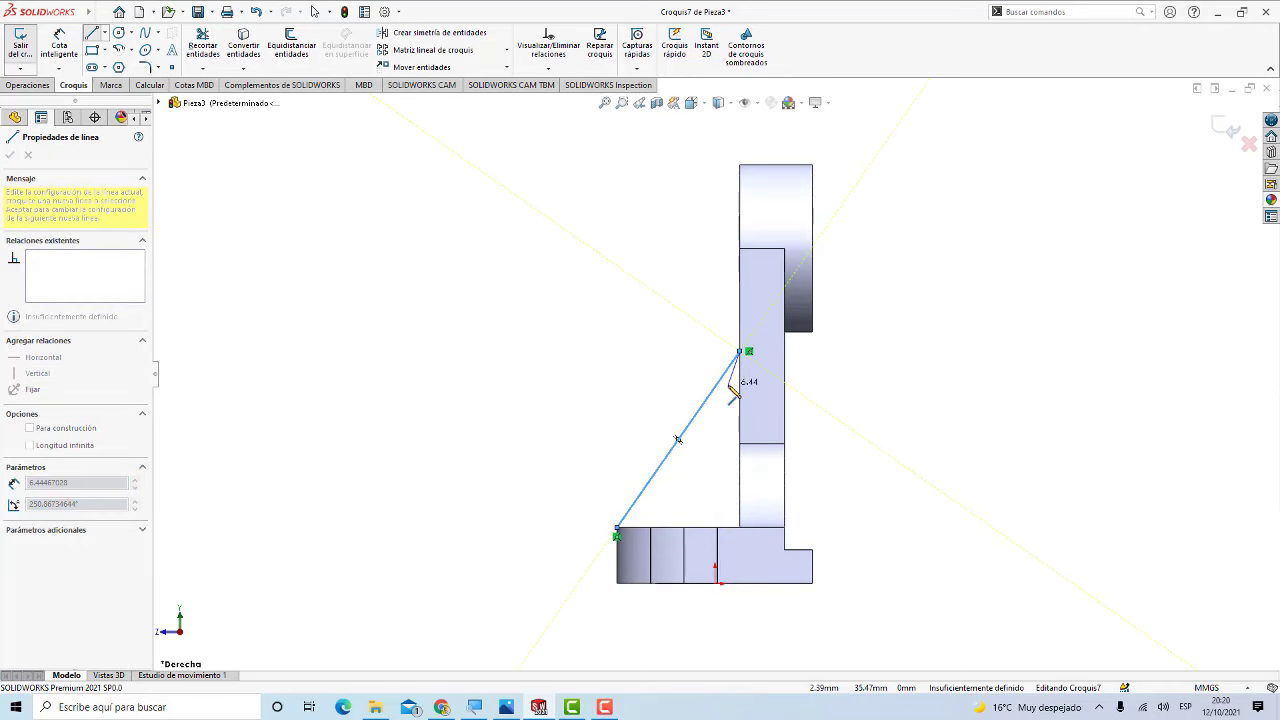
key("Escape")
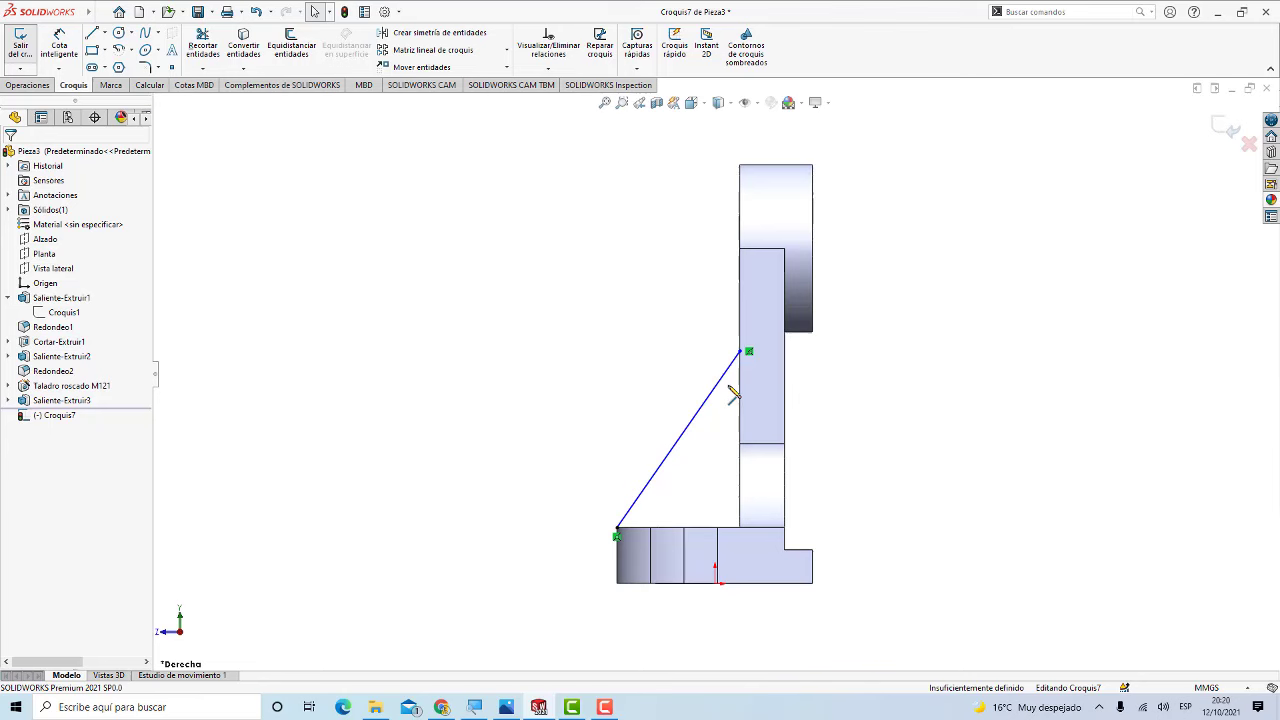
key("Escape")
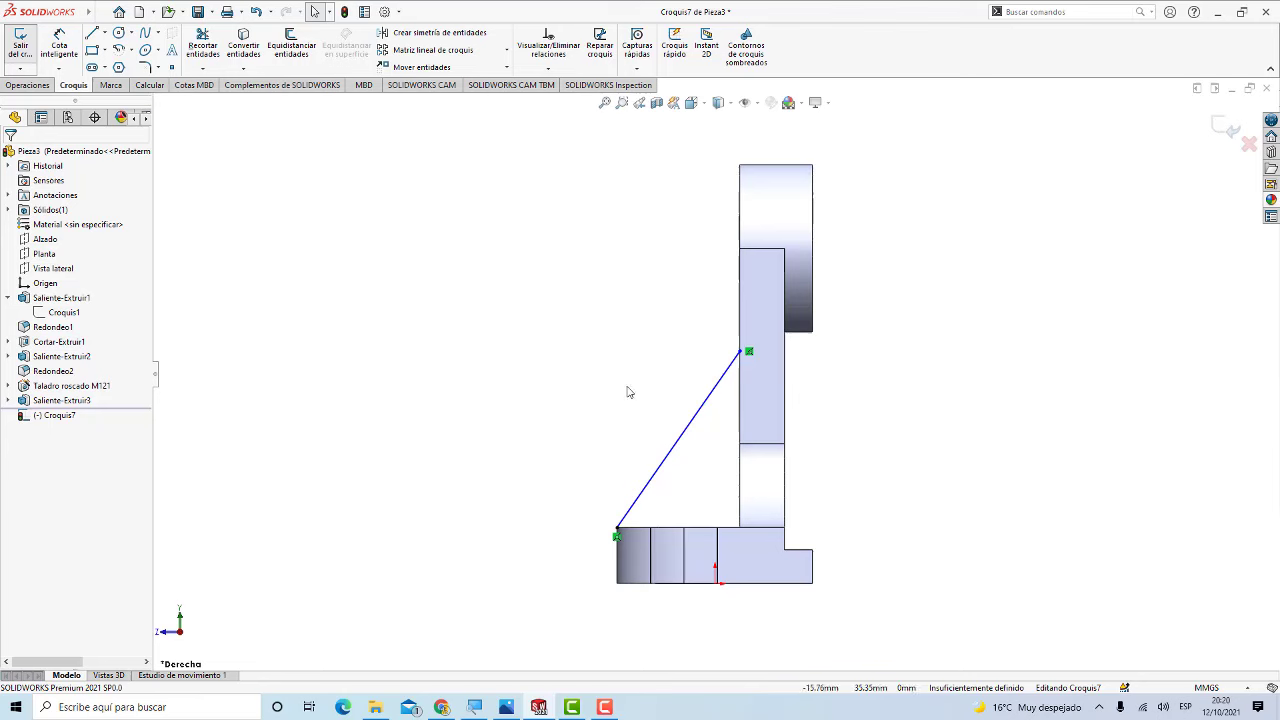
Step: Dimension the diagonal line's vertical height to 40 mm, exit the sketch, and view isometric
left_click(55, 45)
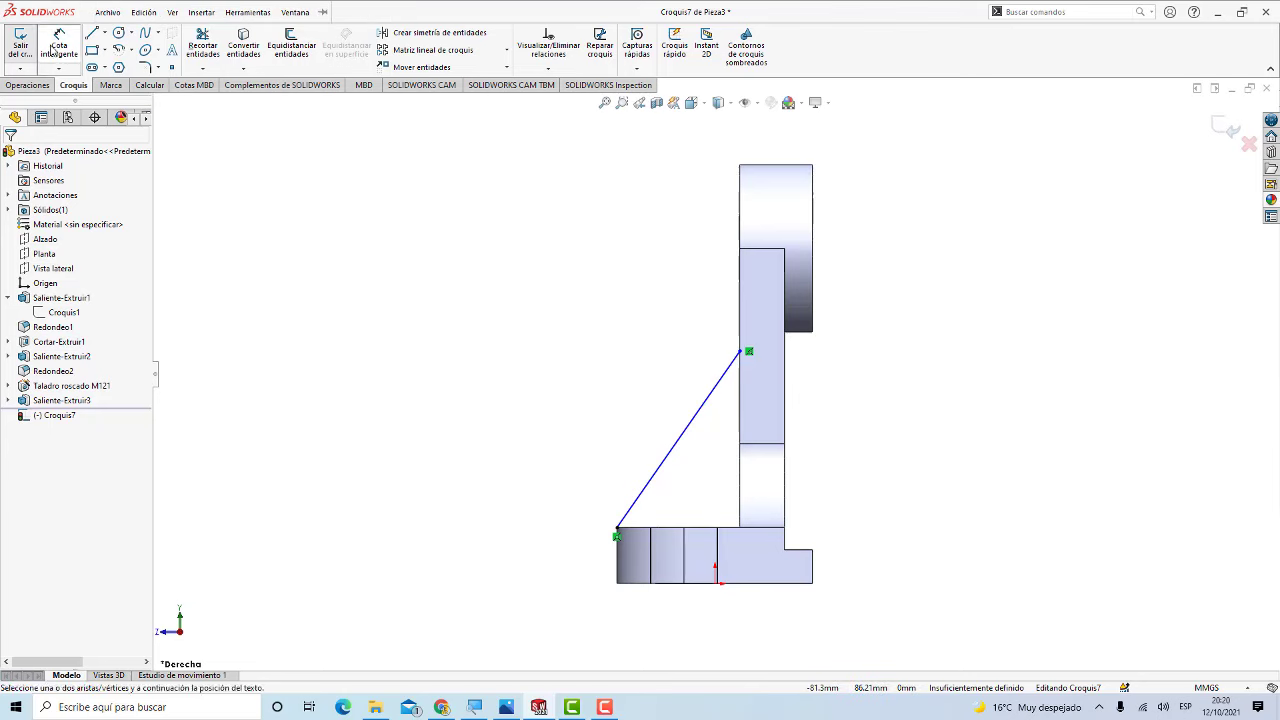
left_click(701, 416)
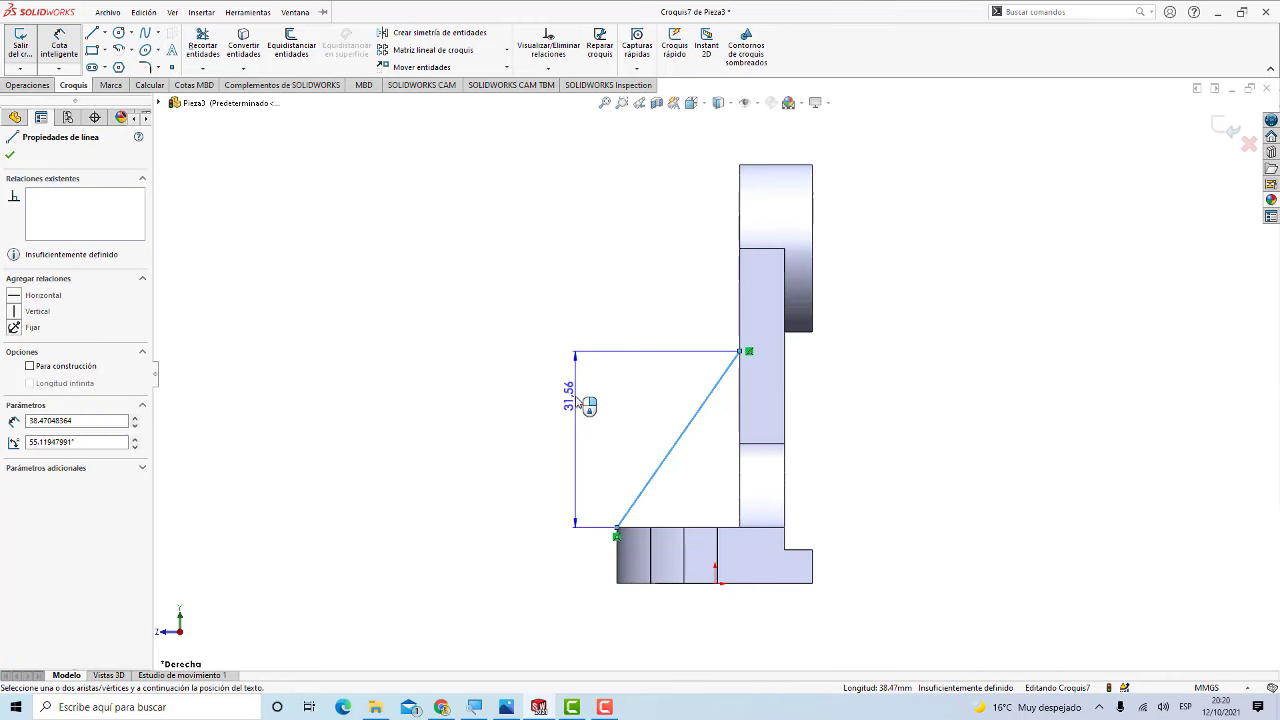
left_click(561, 402)
type("40")
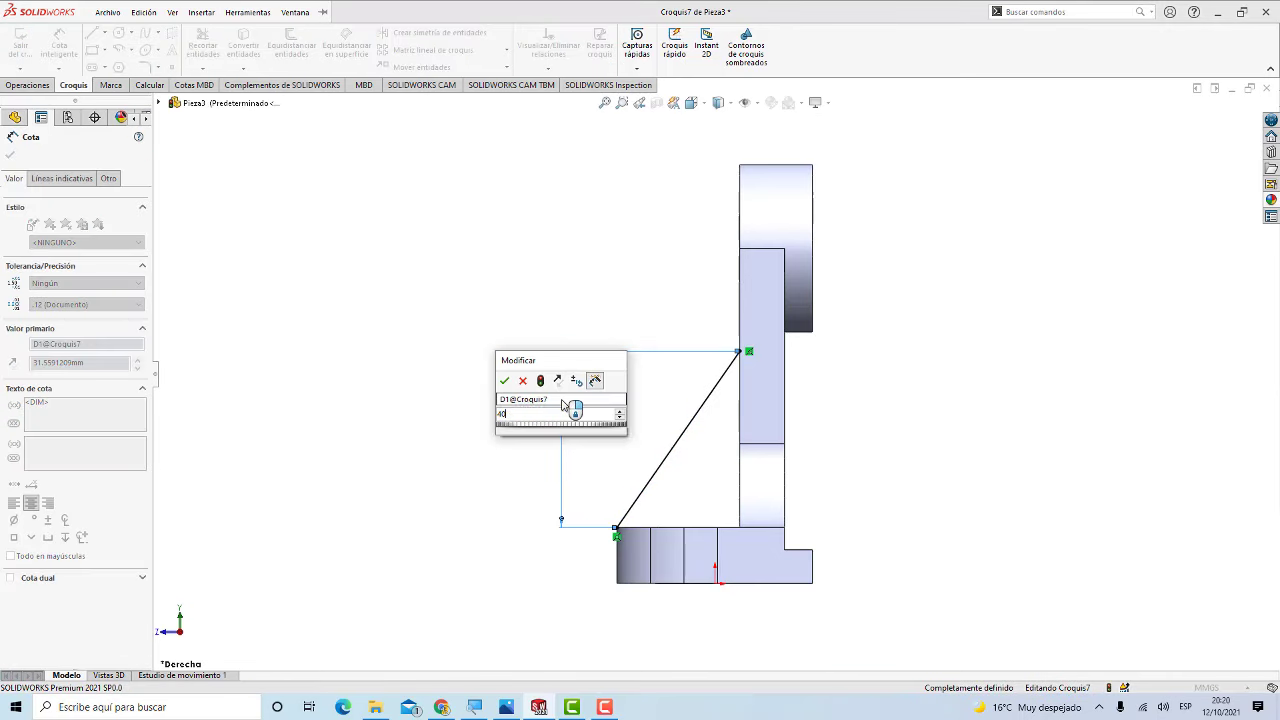
key("Return")
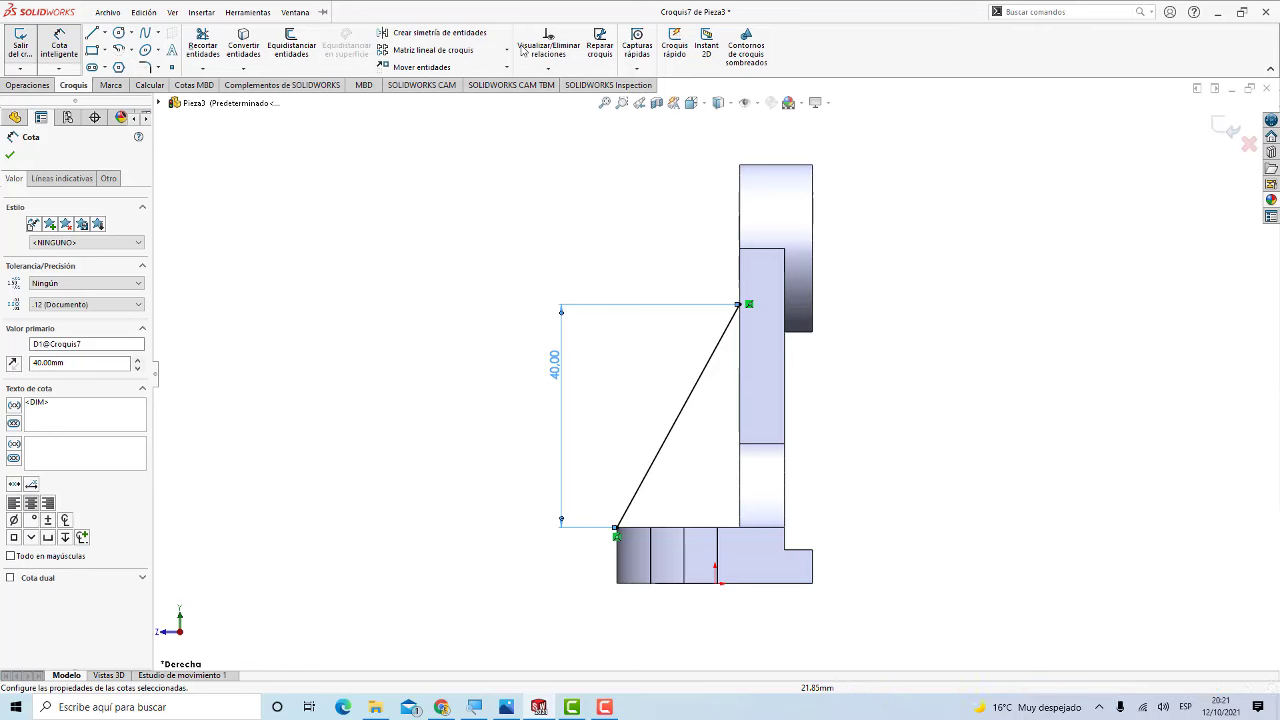
left_click(10, 153)
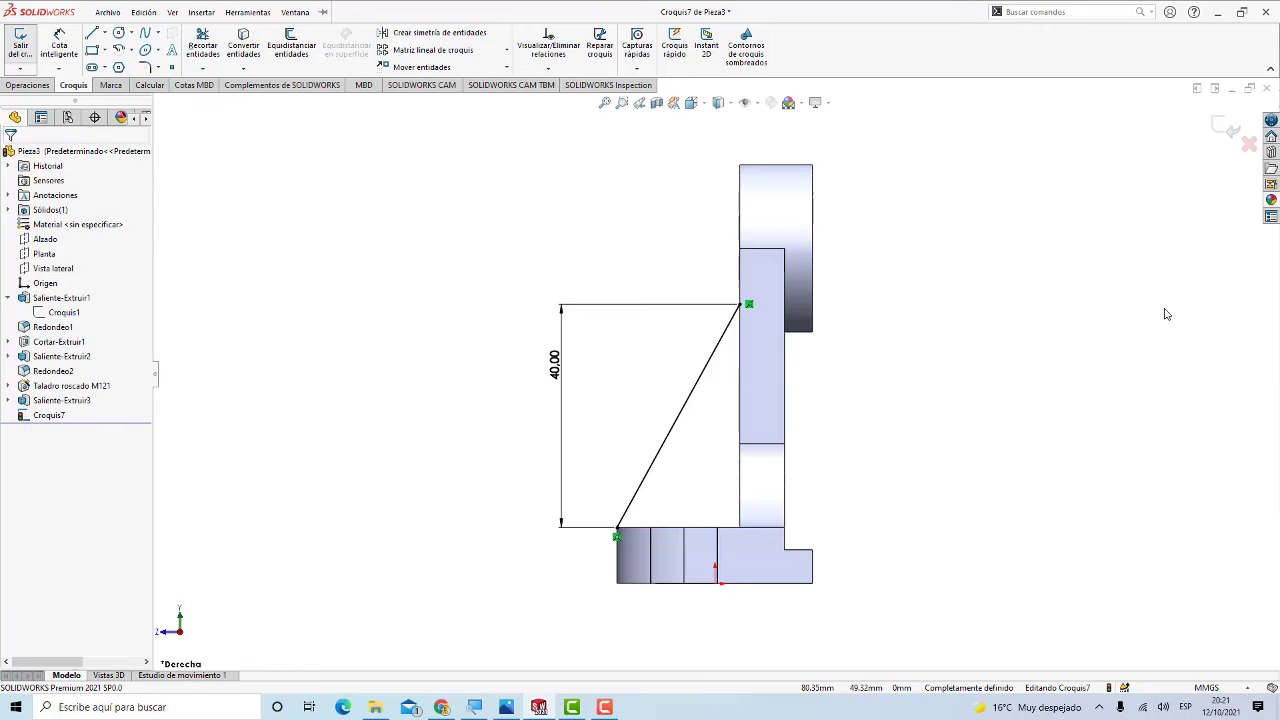
left_click(1229, 132)
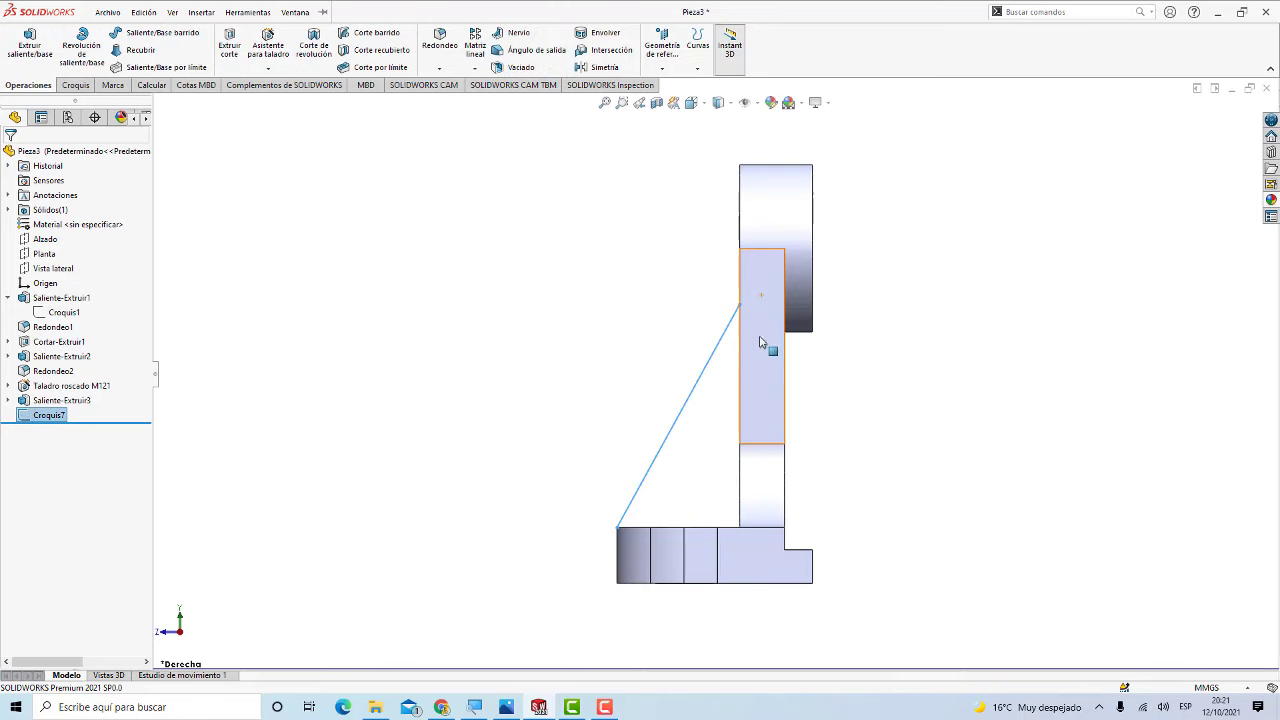
key("ctrl+7")
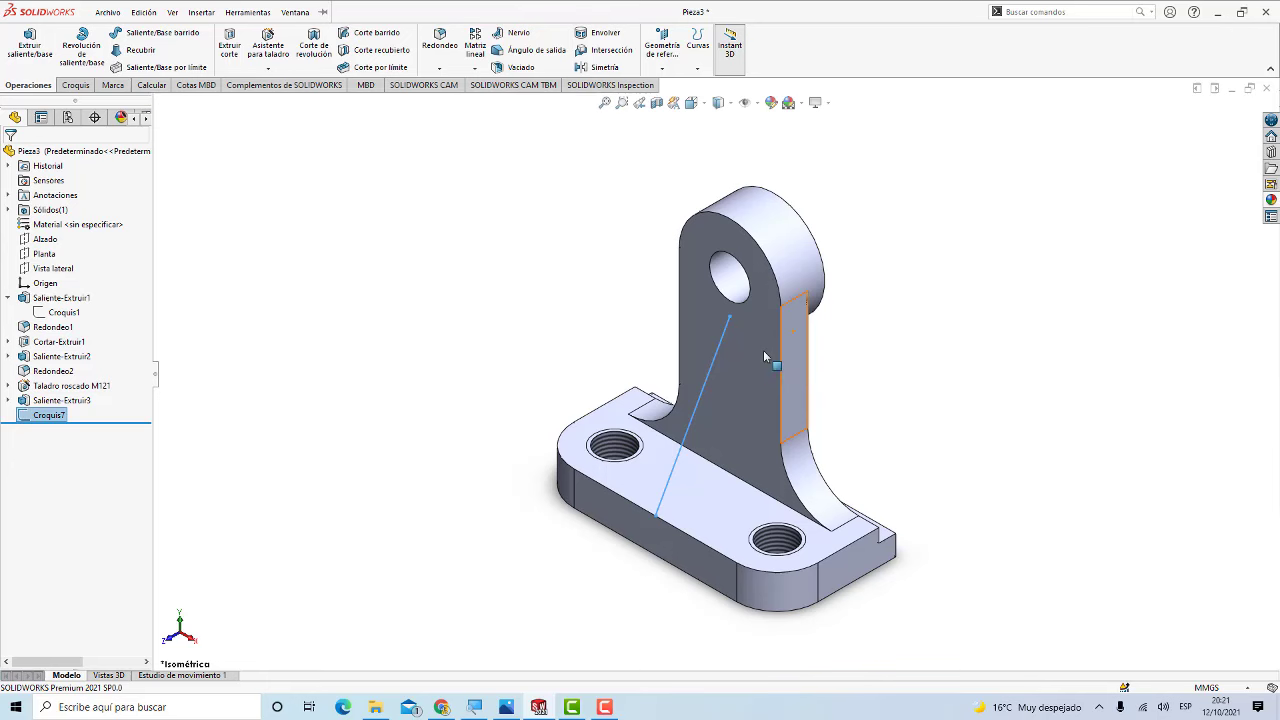
left_click(505, 710)
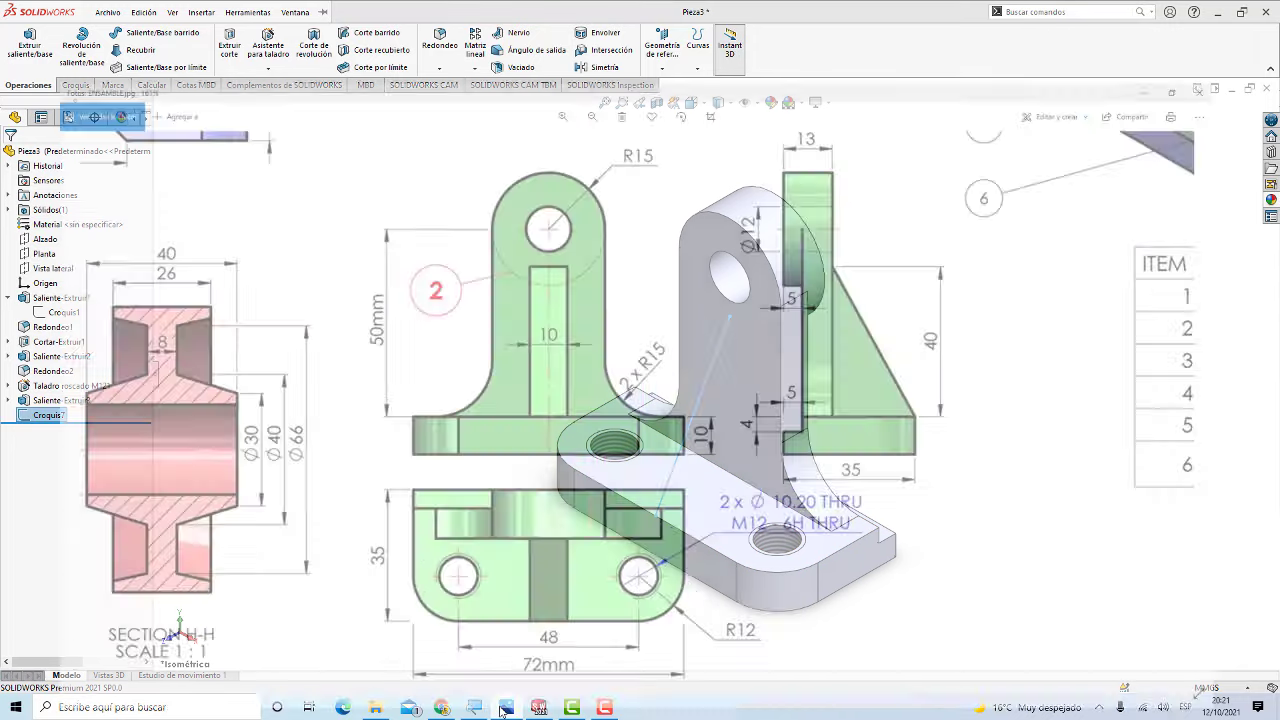
left_click(505, 710)
left_click(505, 710)
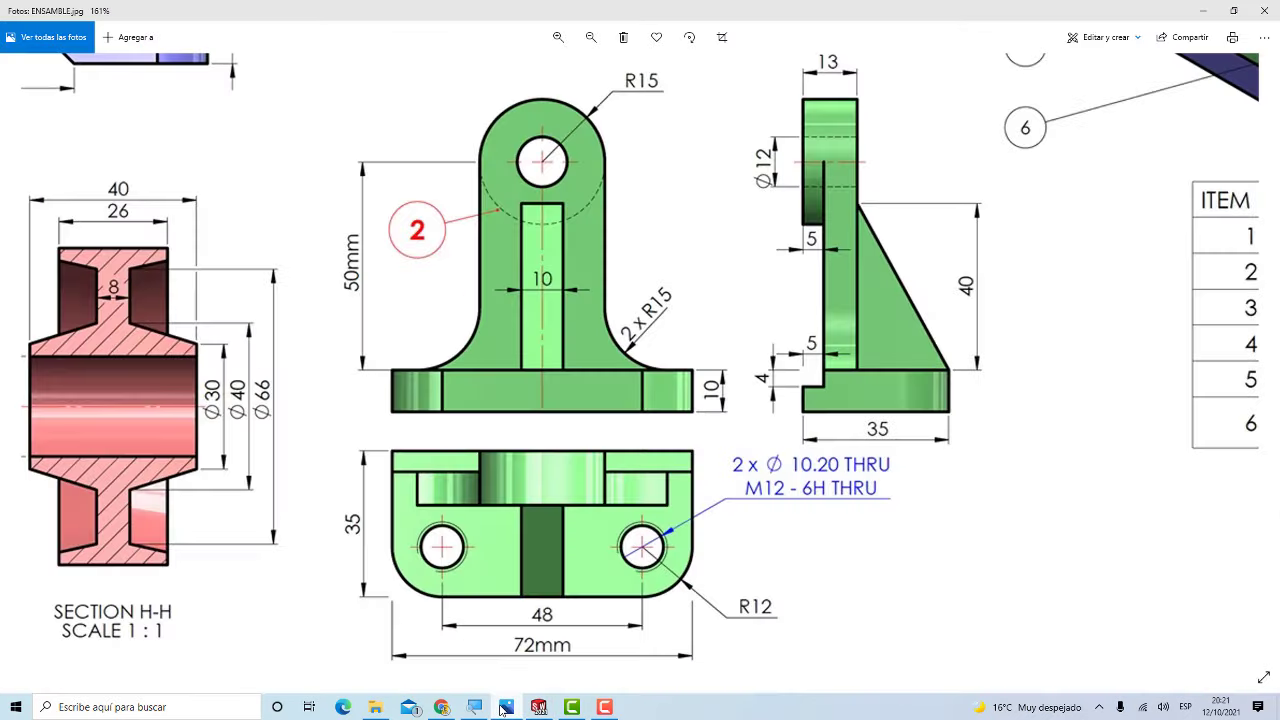
left_click(505, 710)
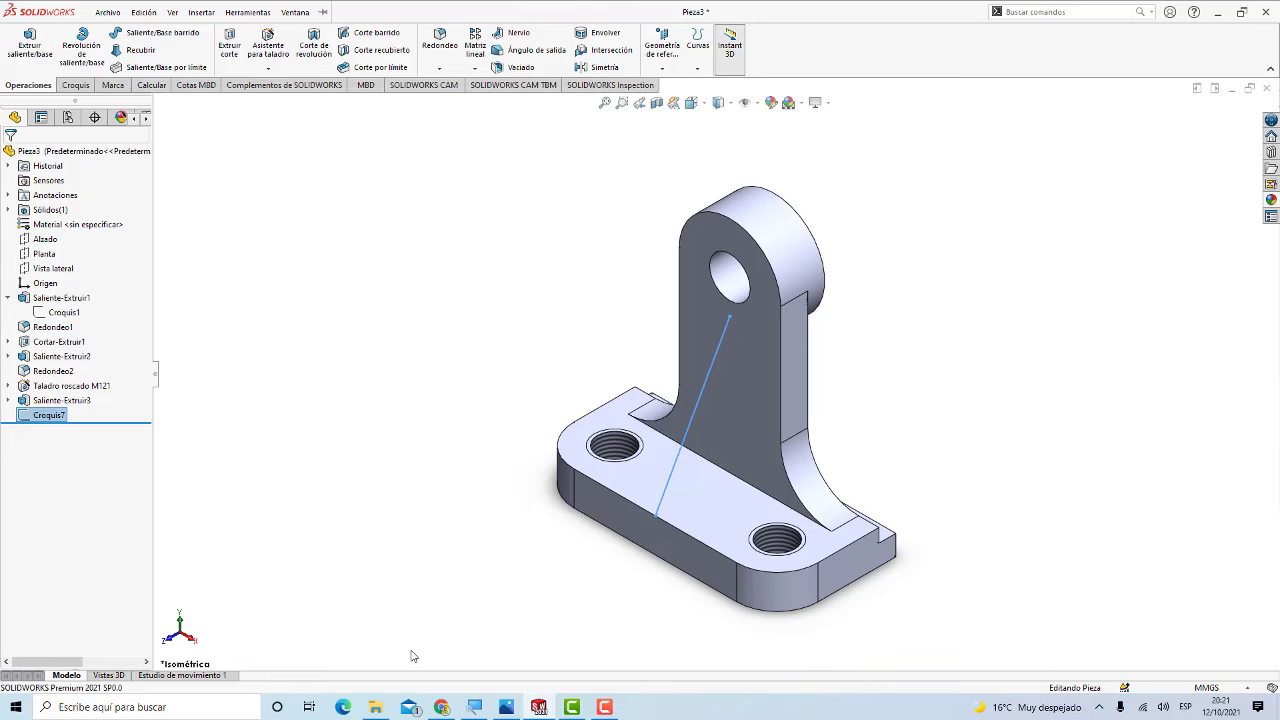
Step: Create the 10 mm rib Nervio1 from Croquis7's diagonal line and fit the part
left_click(515, 33)
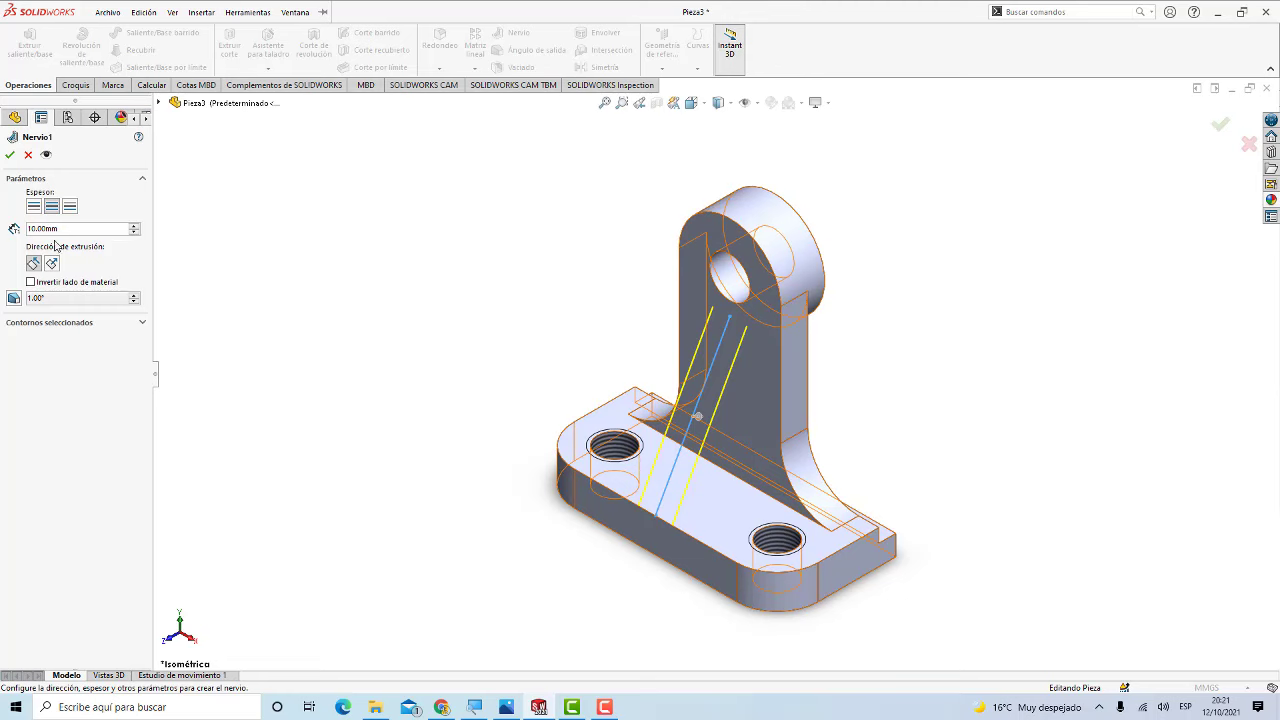
left_click(10, 154)
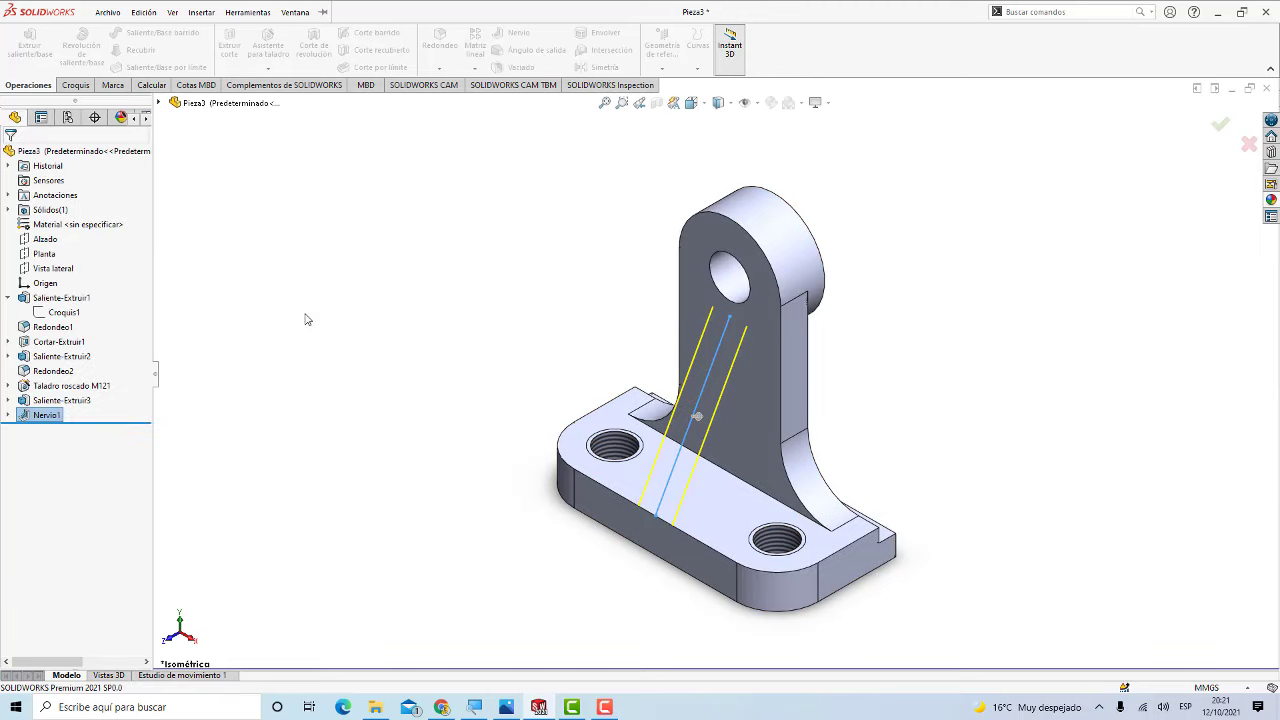
key("f")
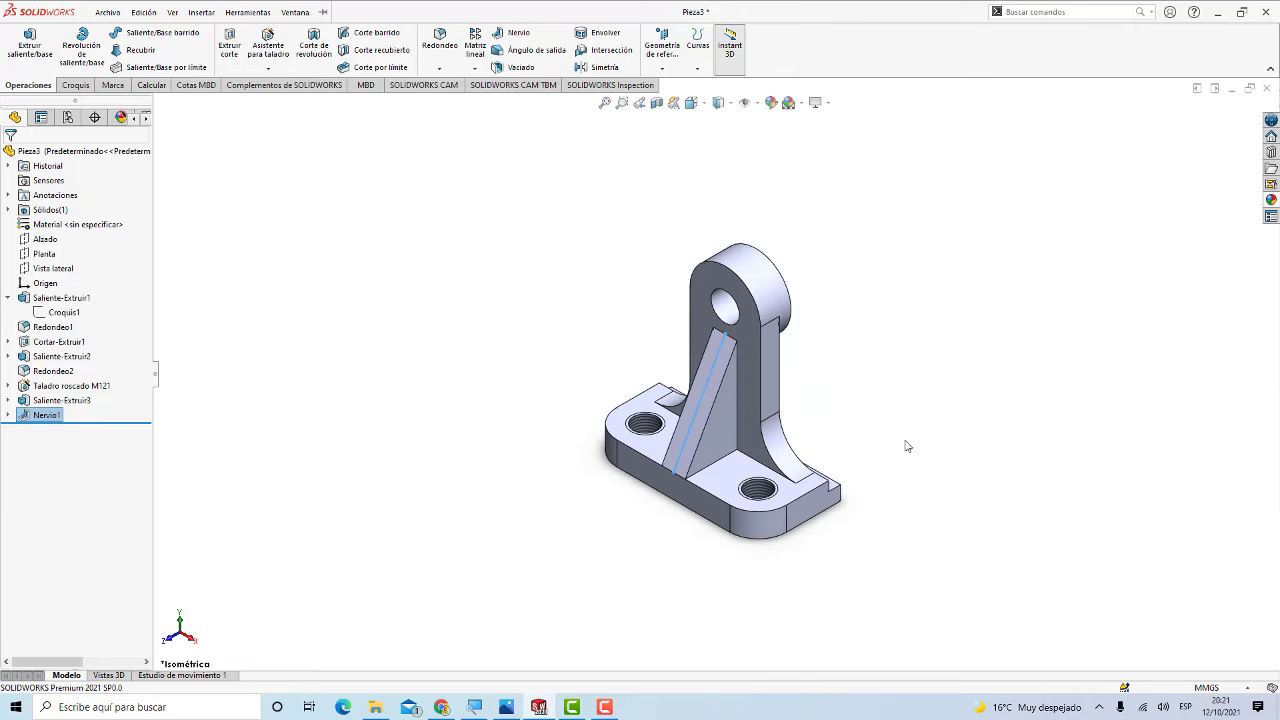
scroll(890, 442, "down", 3)
scroll(870, 437, "up", 3)
left_click(830, 416)
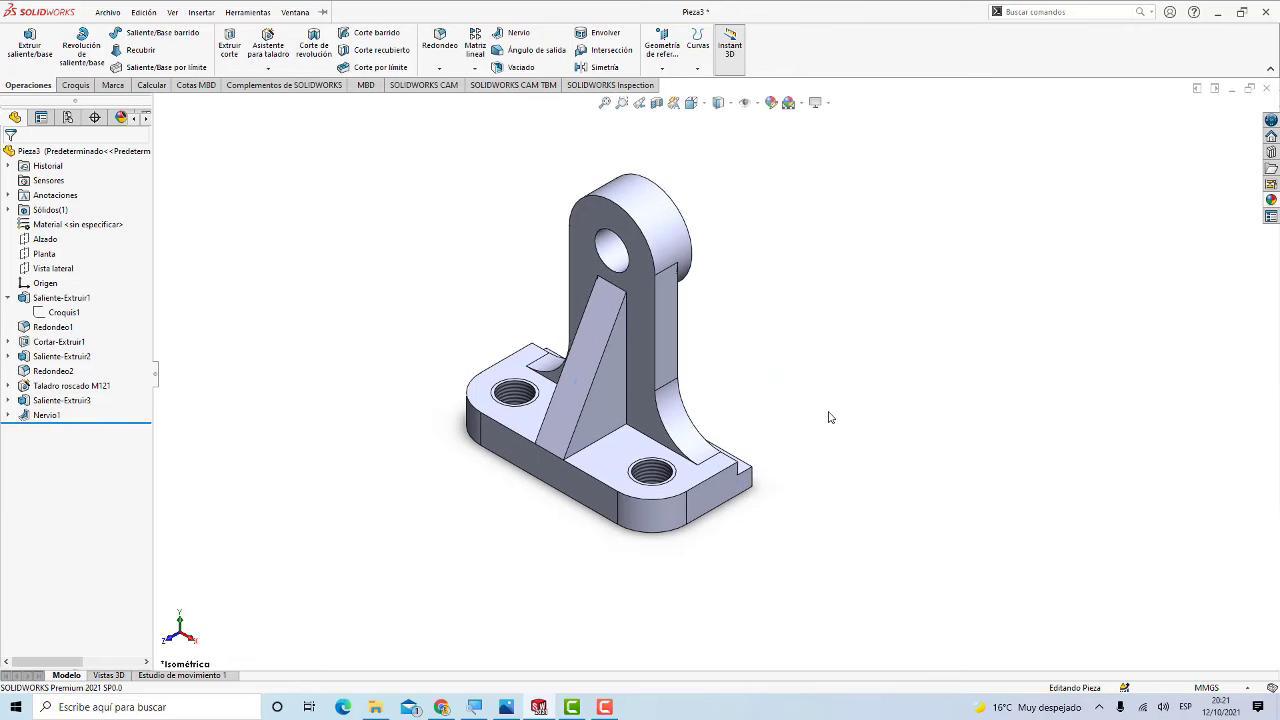
Step: Zoom in and out to inspect the new rib bracing the upright
scroll(750, 398, "up", 2)
scroll(727, 388, "down", 2)
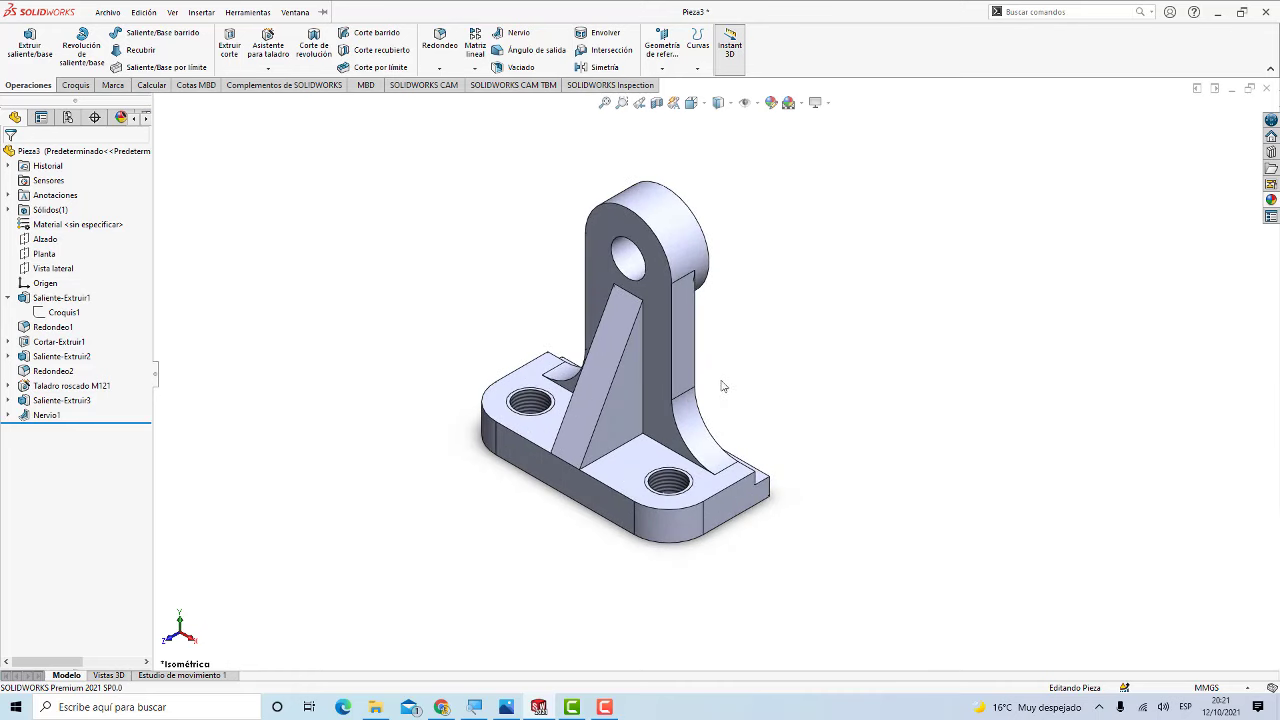
scroll(726, 389, "down", 1)
scroll(726, 389, "down", 1)
scroll(724, 387, "up", 1)
scroll(724, 387, "up", 1)
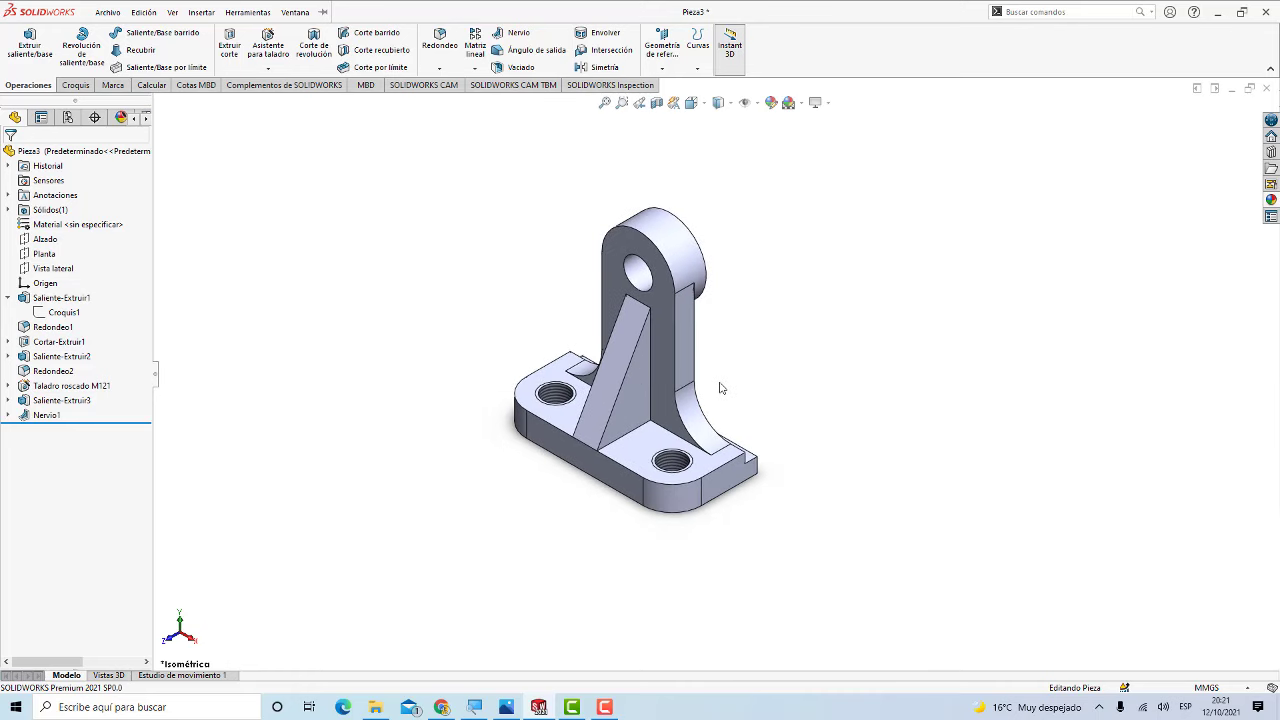
scroll(514, 371, "down", 2)
scroll(865, 453, "up", 1)
scroll(890, 398, "down", 1)
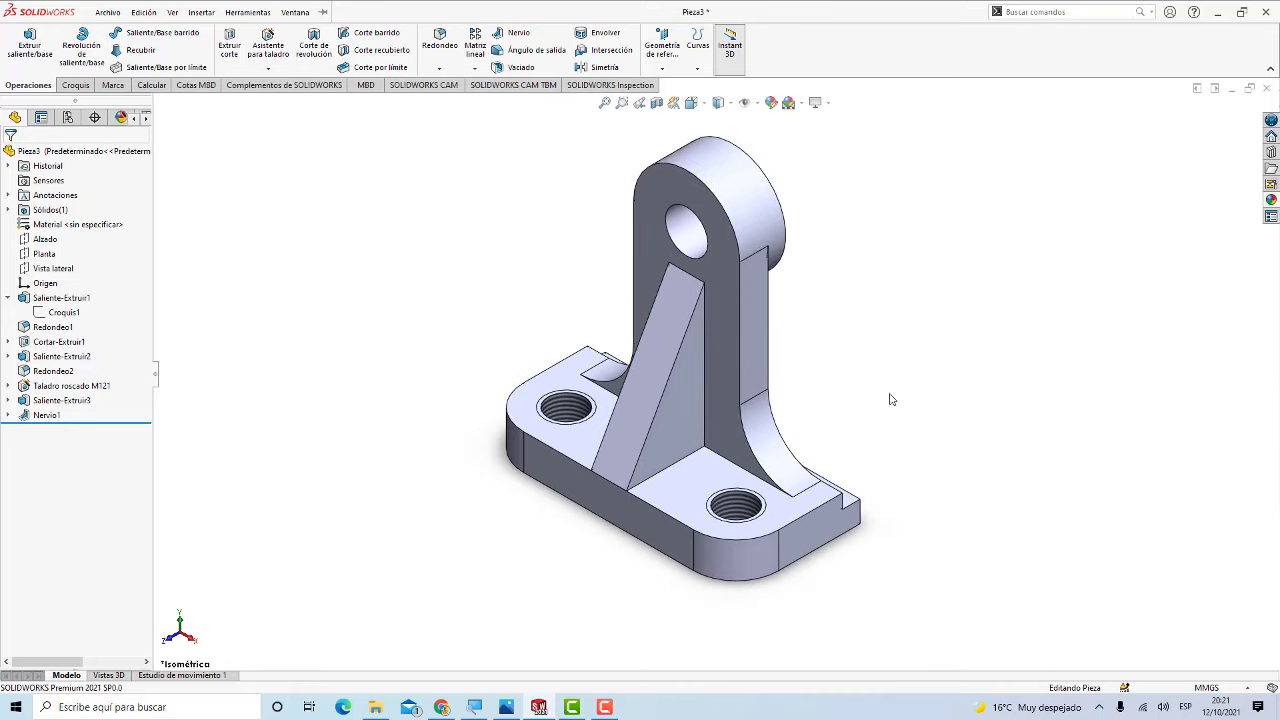
scroll(873, 376, "up", 1)
Step: Apply a light green appearance (RGB 119, 255, 124) to the whole bracket part
left_click(771, 104)
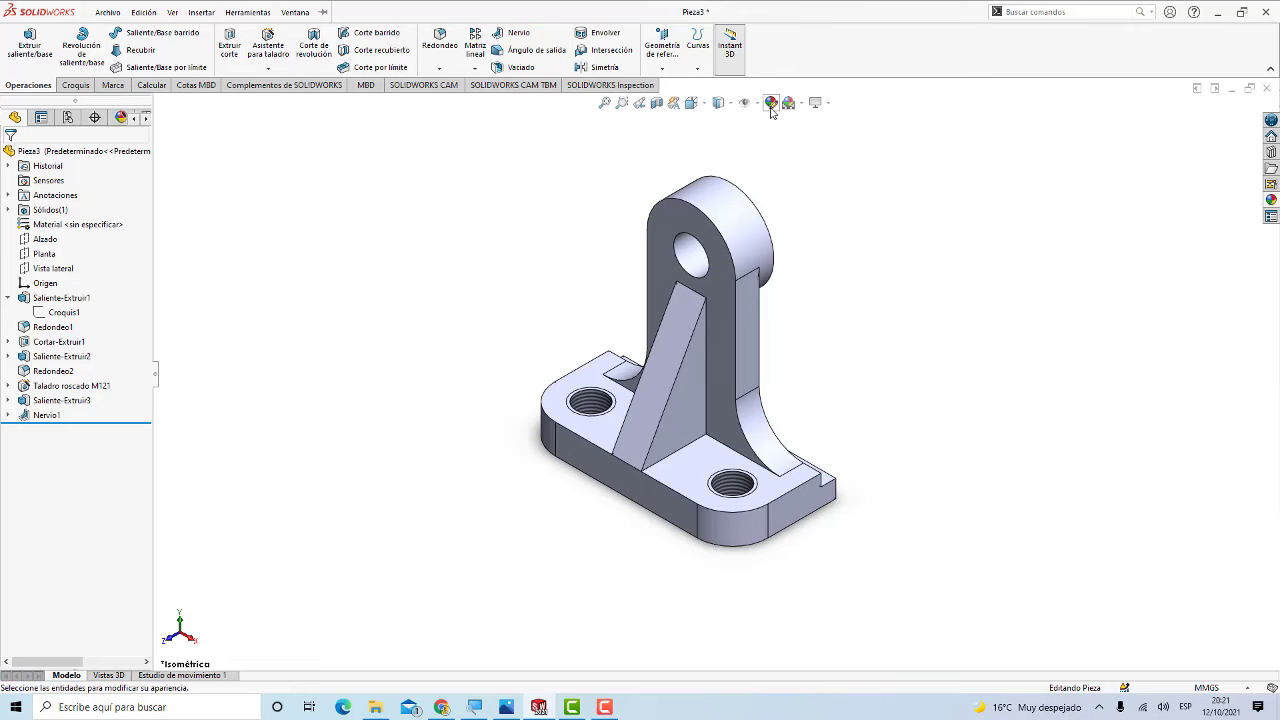
left_click(507, 707)
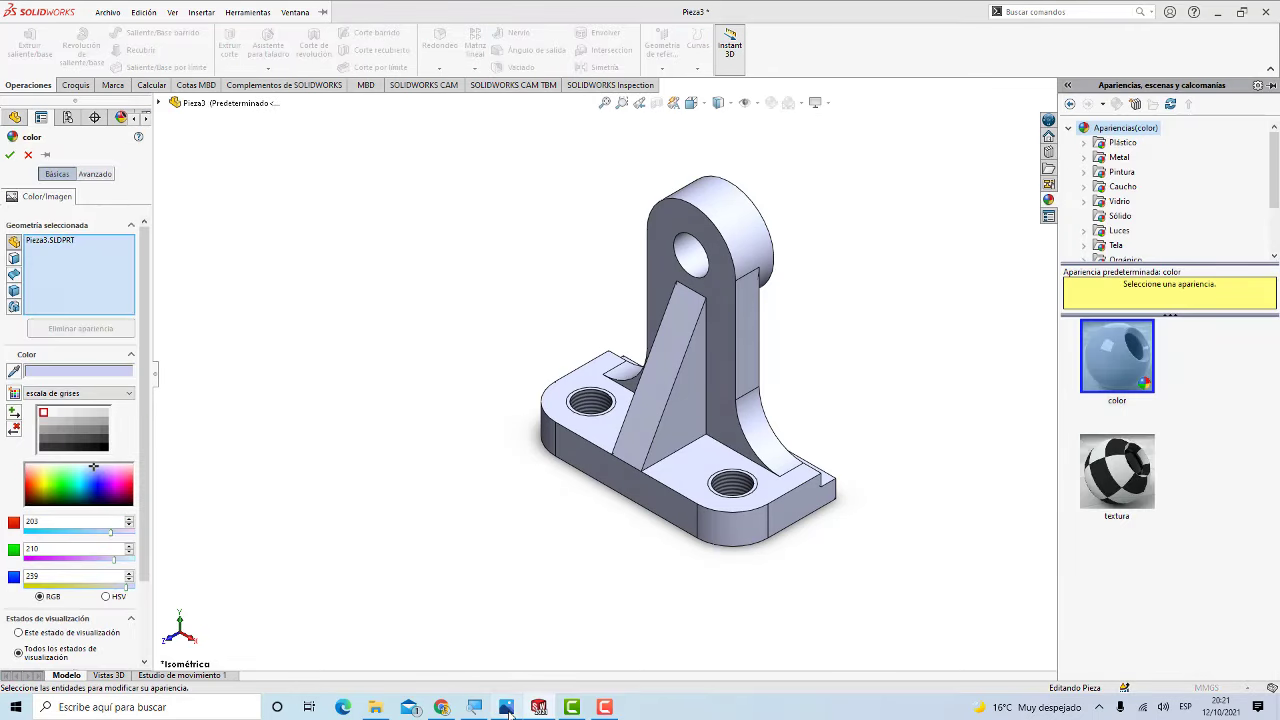
left_click(538, 707)
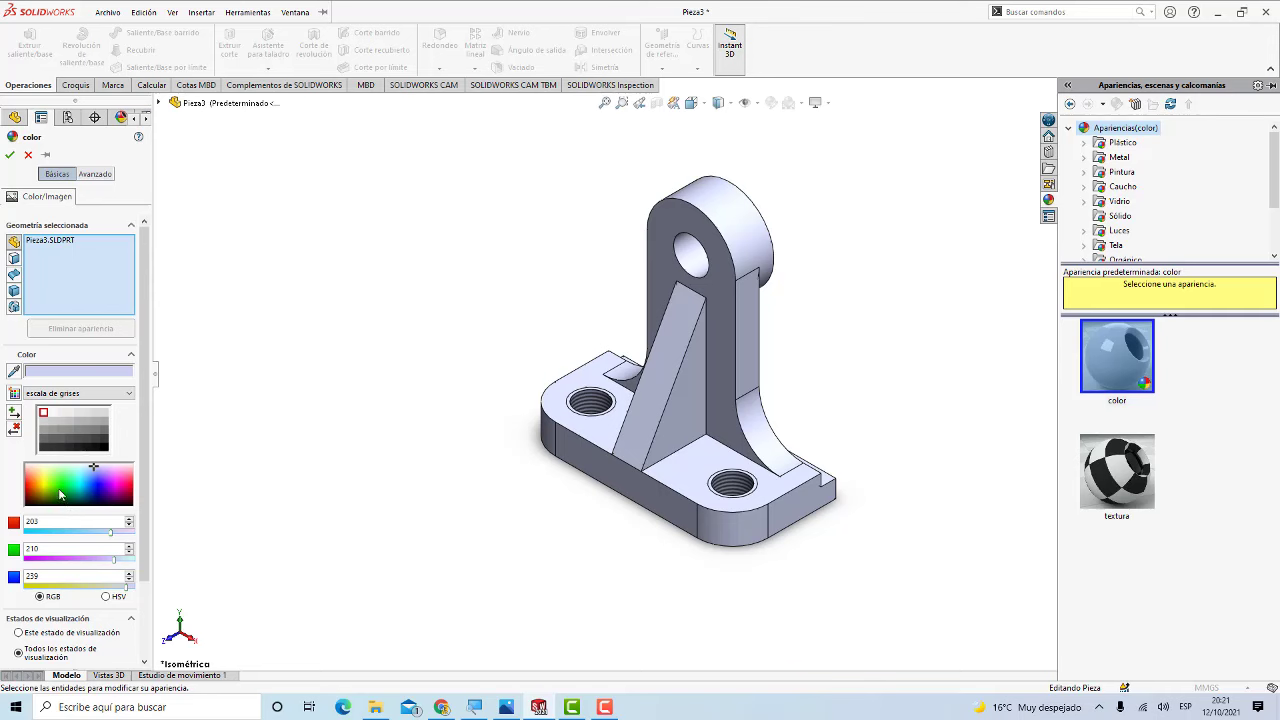
left_click(61, 486)
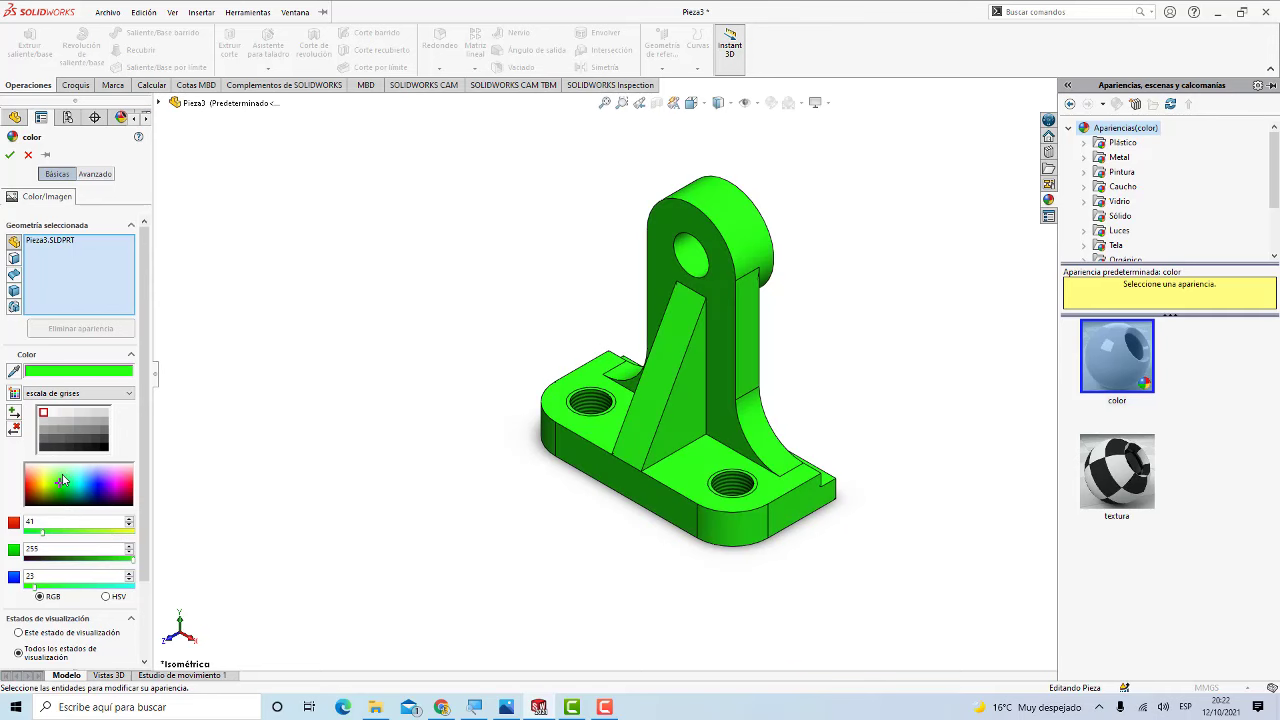
left_click(61, 476)
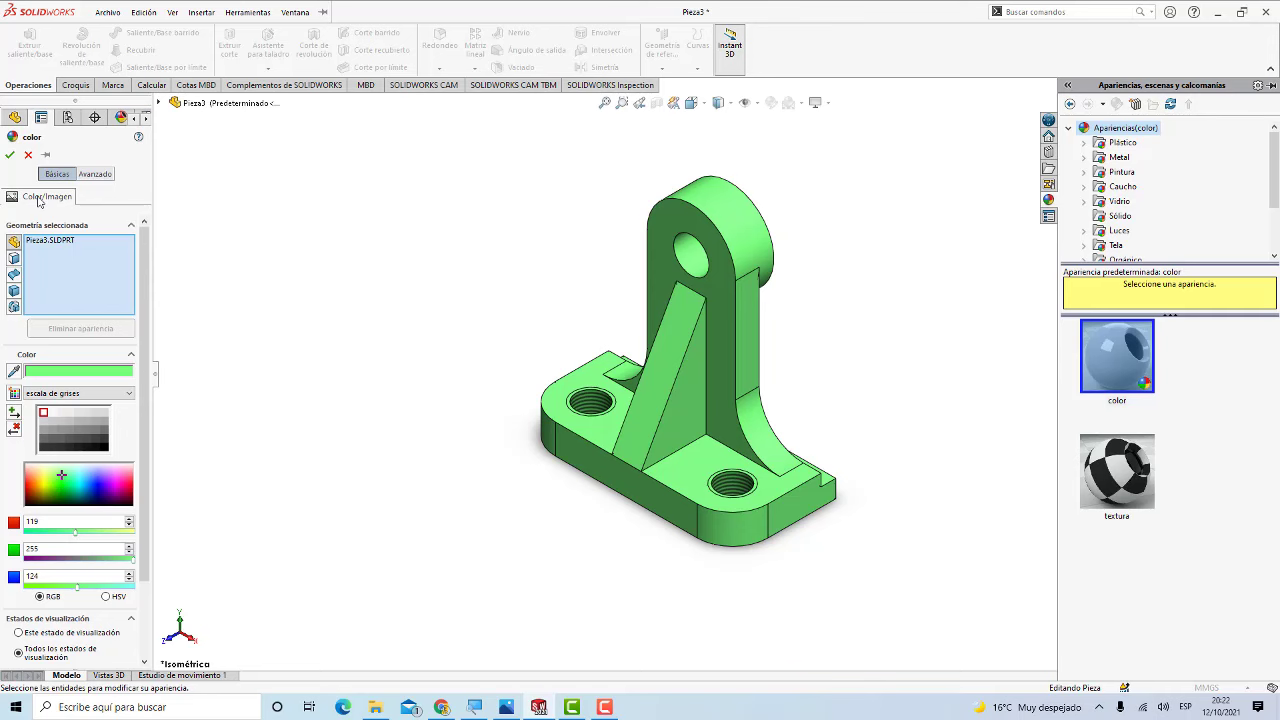
left_click(10, 155)
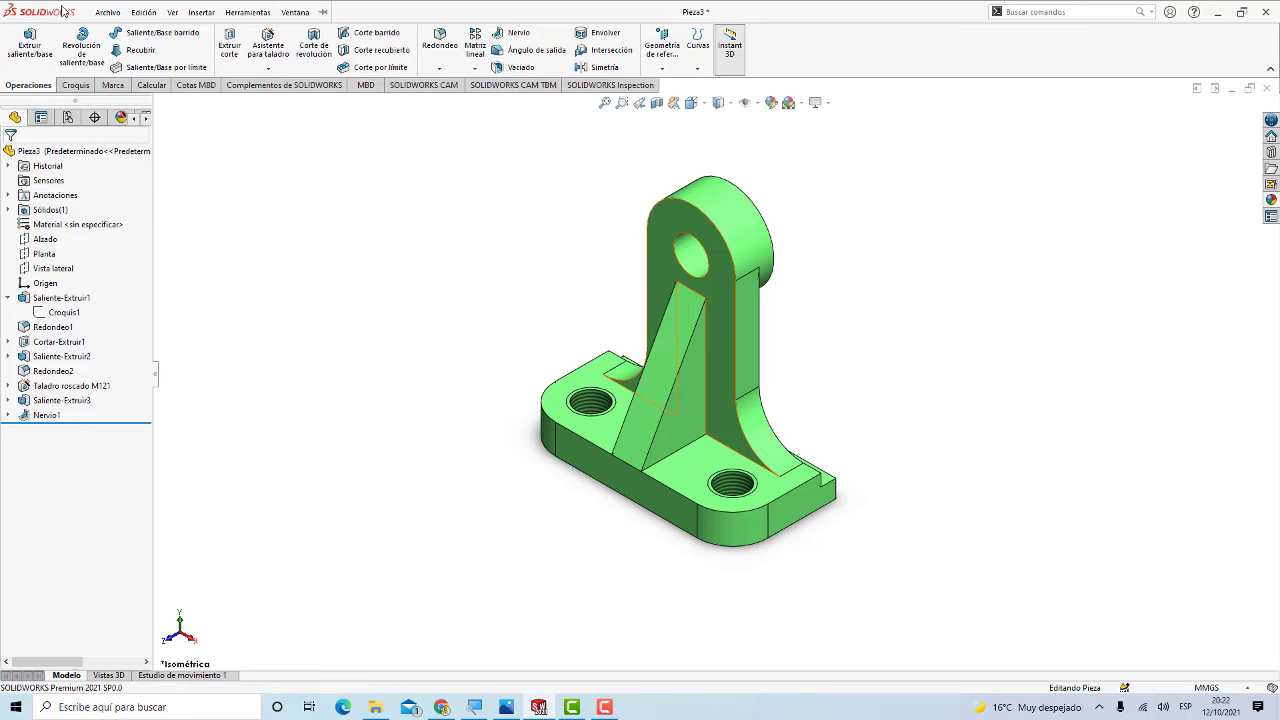
left_click(107, 12)
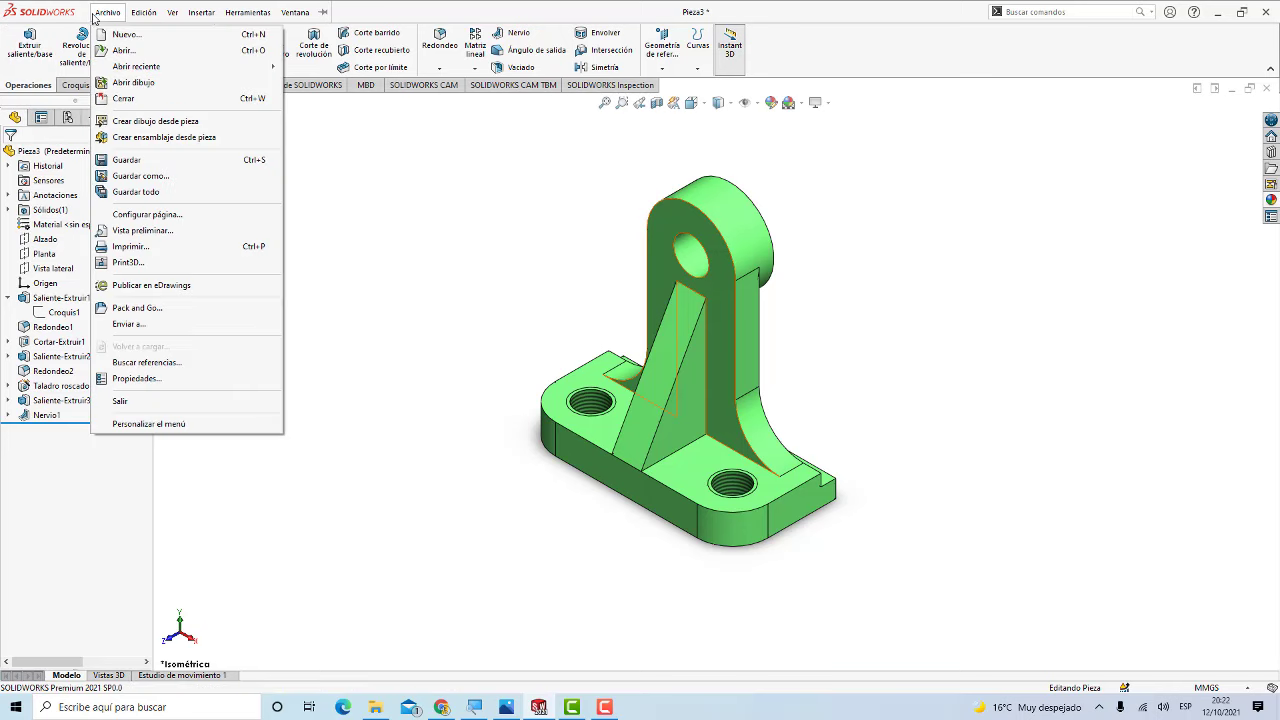
Step: Save the bracket part under the name Soporte
left_click(140, 175)
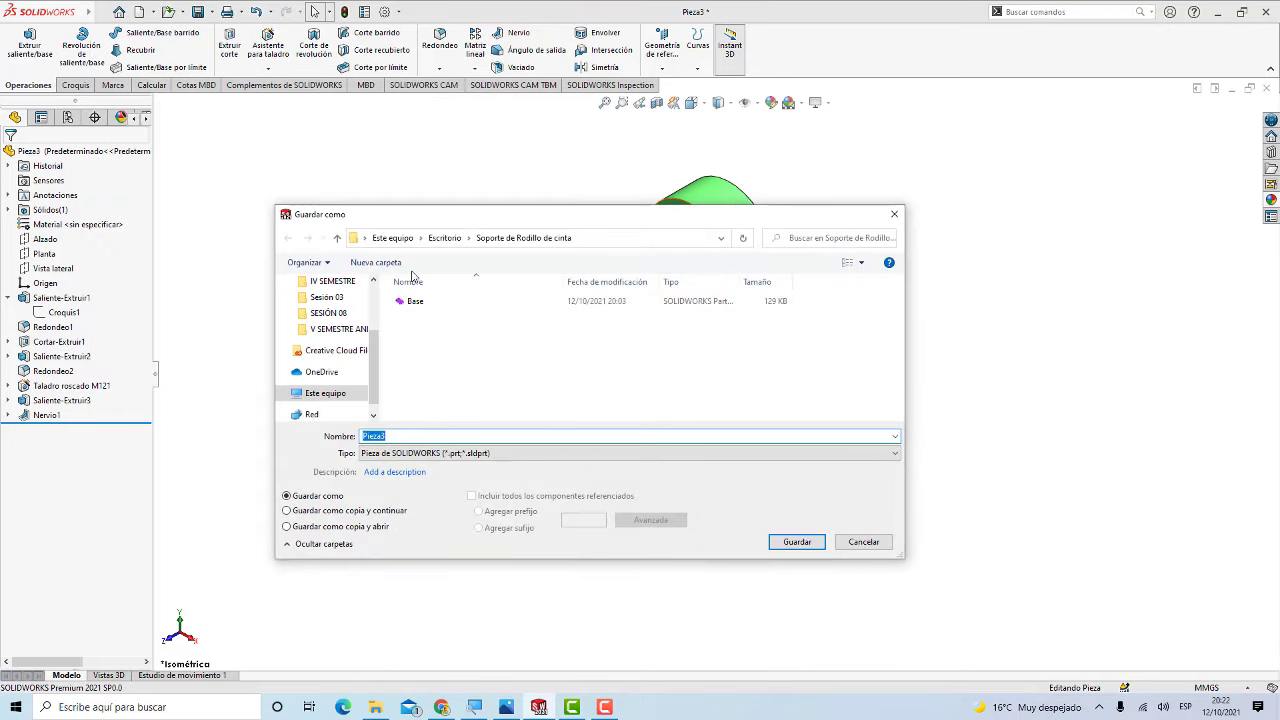
type("Soporte")
key("Return")
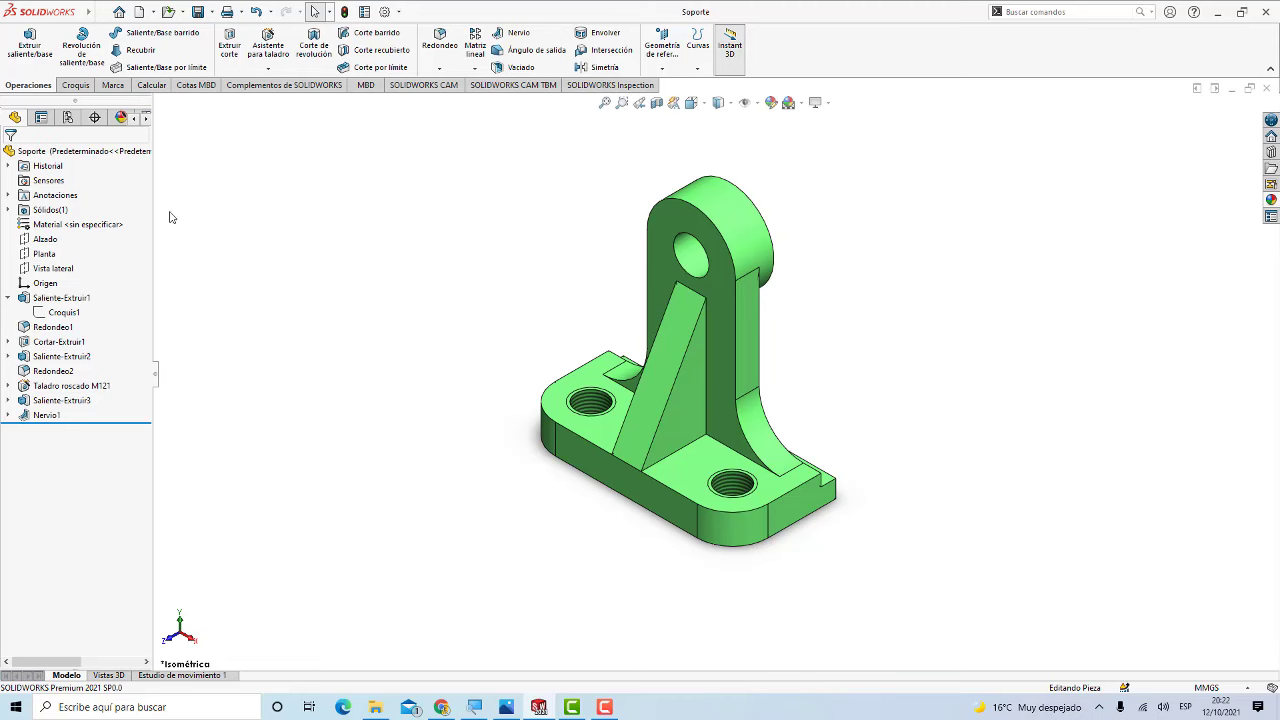
Step: Close Soporte and create a new blank part, Pieza4
left_click(108, 12)
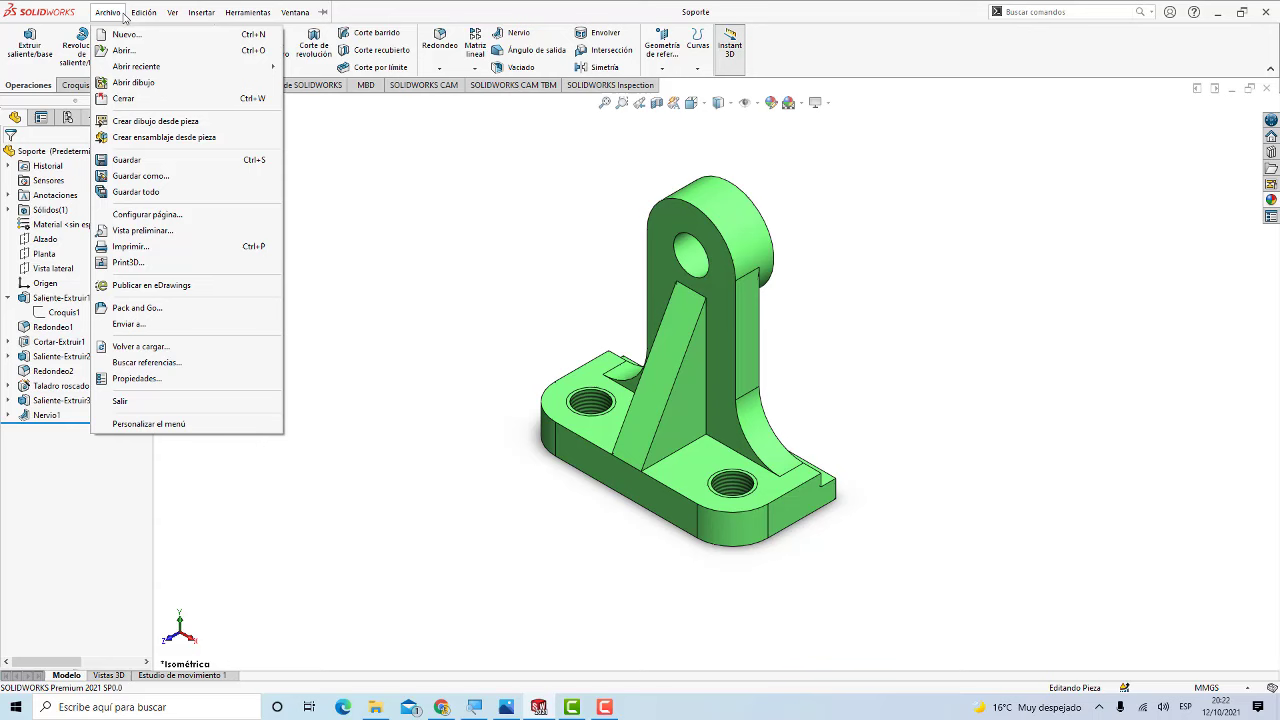
left_click(132, 98)
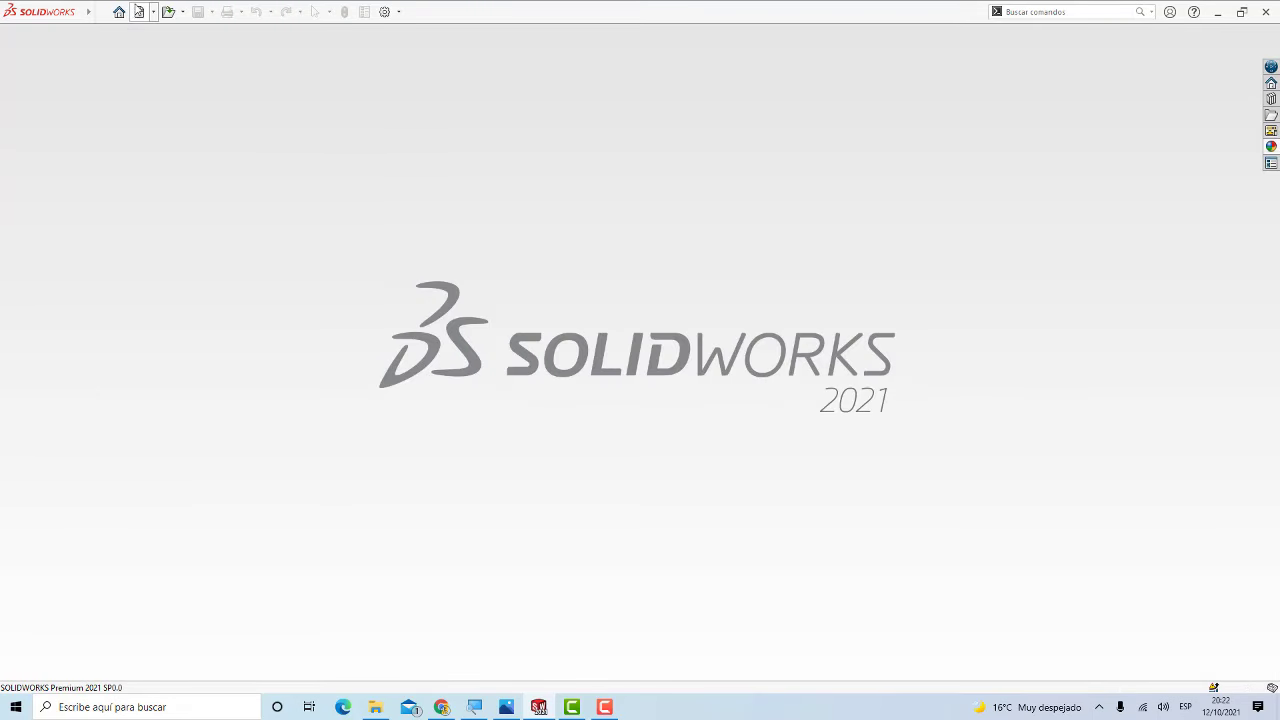
left_click(141, 12)
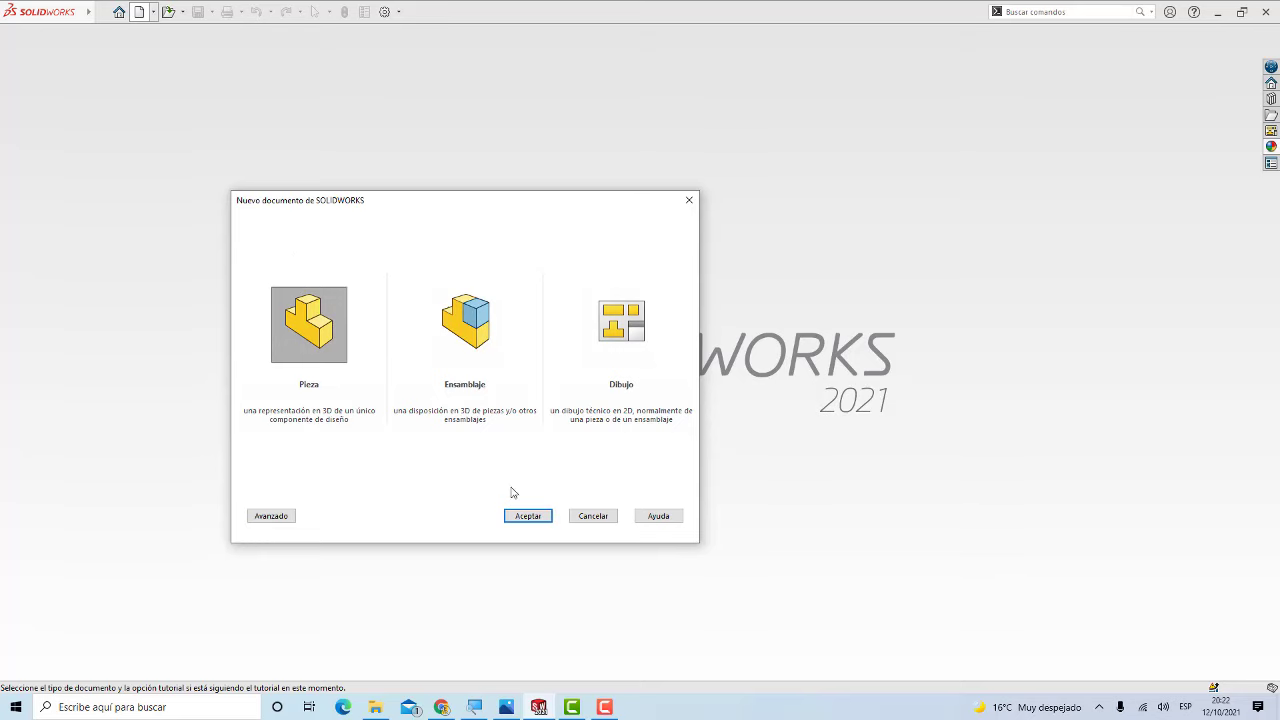
left_click(521, 516)
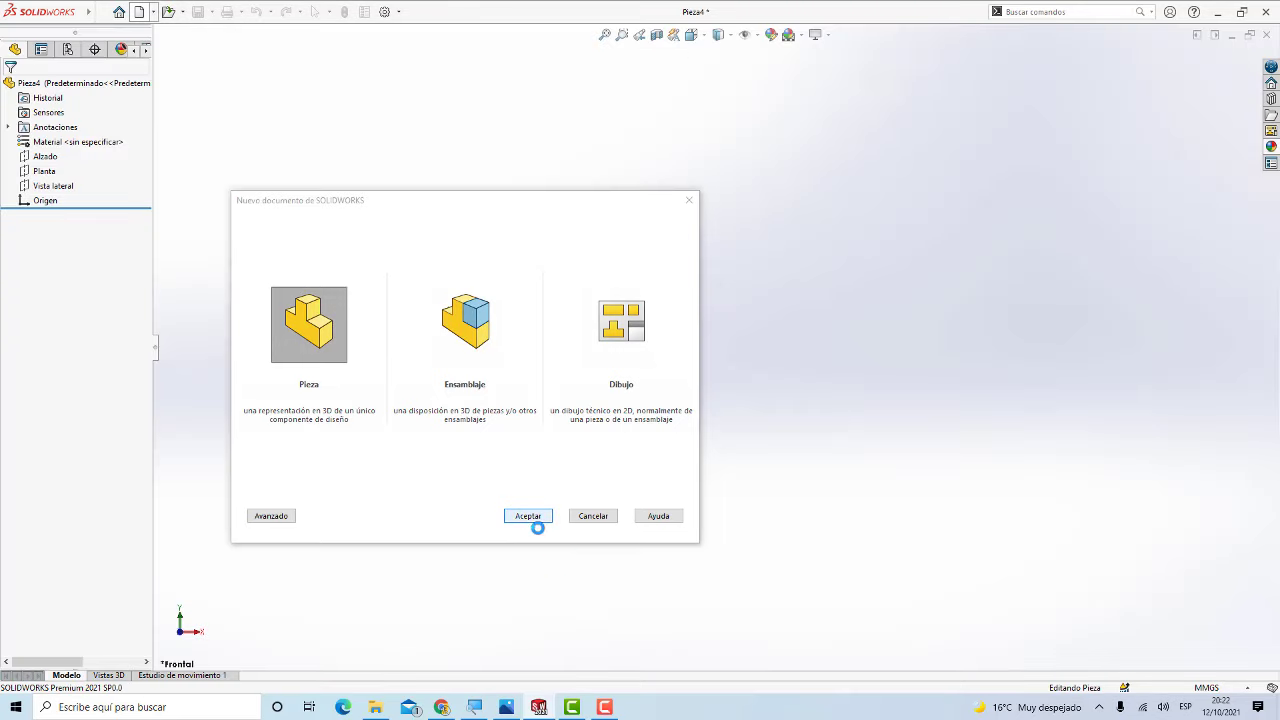
left_click(506, 707)
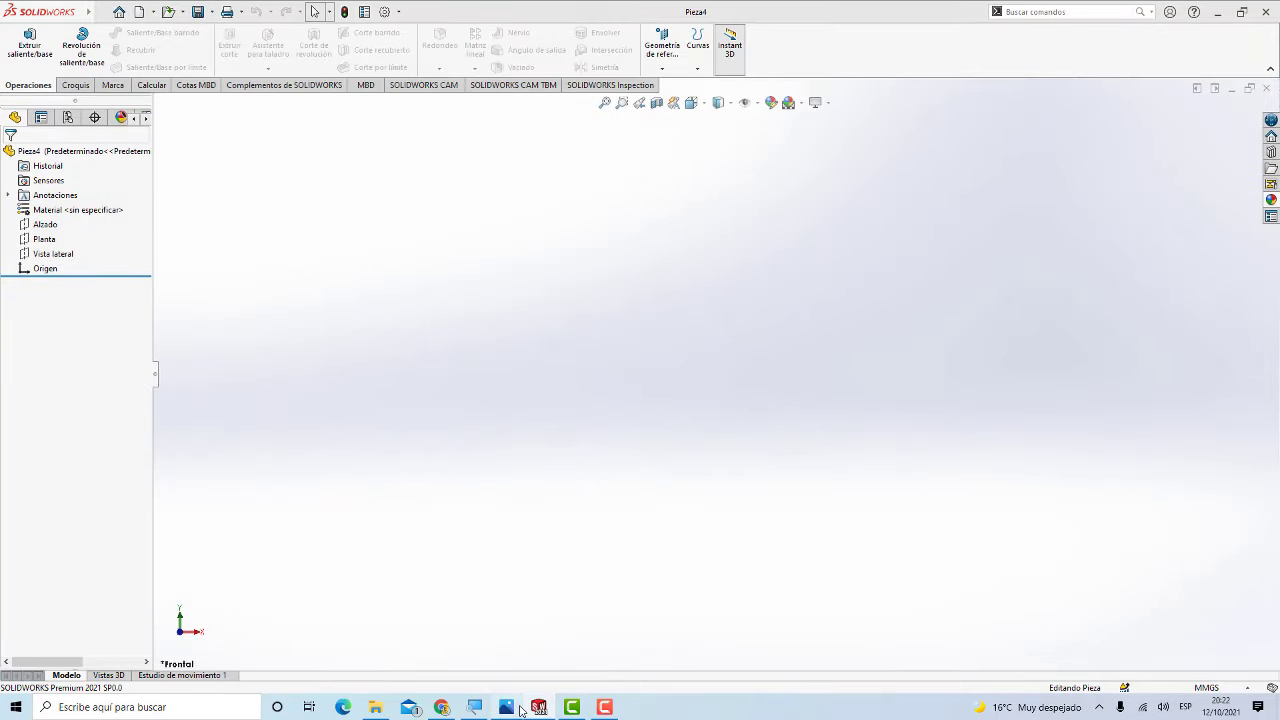
scroll(660, 490, "down", 1)
scroll(660, 490, "down", 1)
scroll(660, 490, "down", 2)
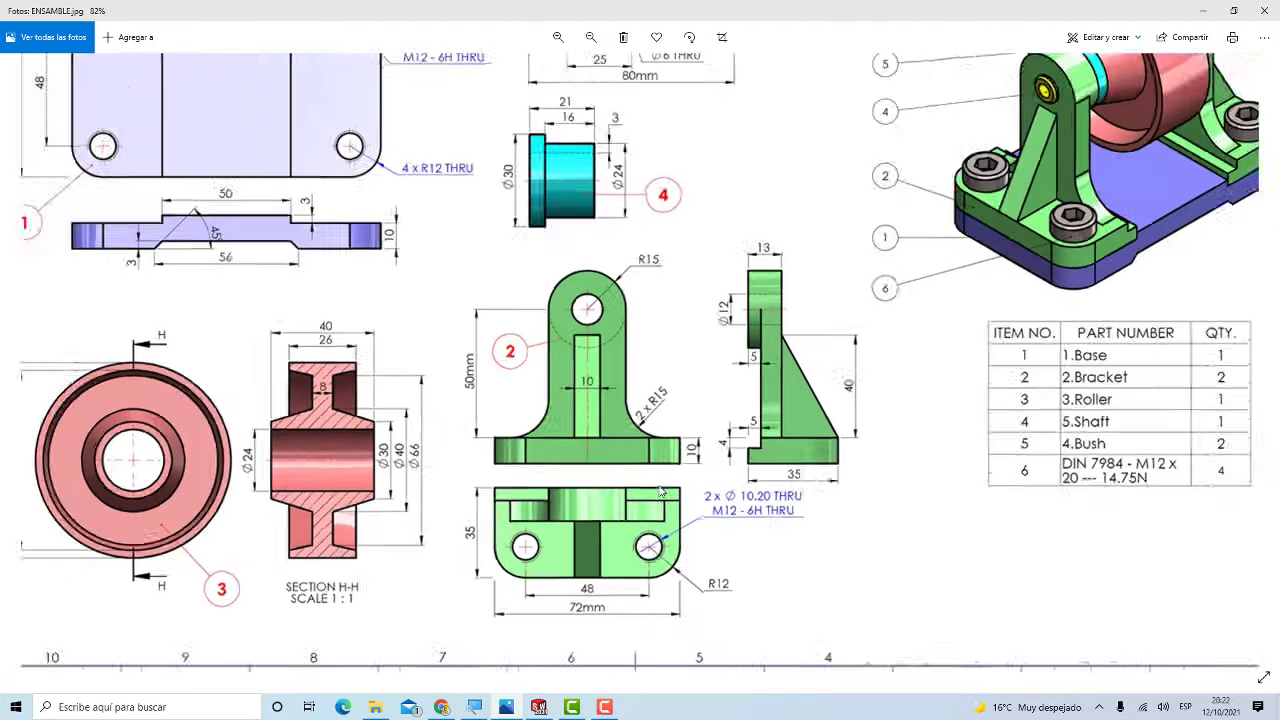
scroll(263, 599, "up", 2)
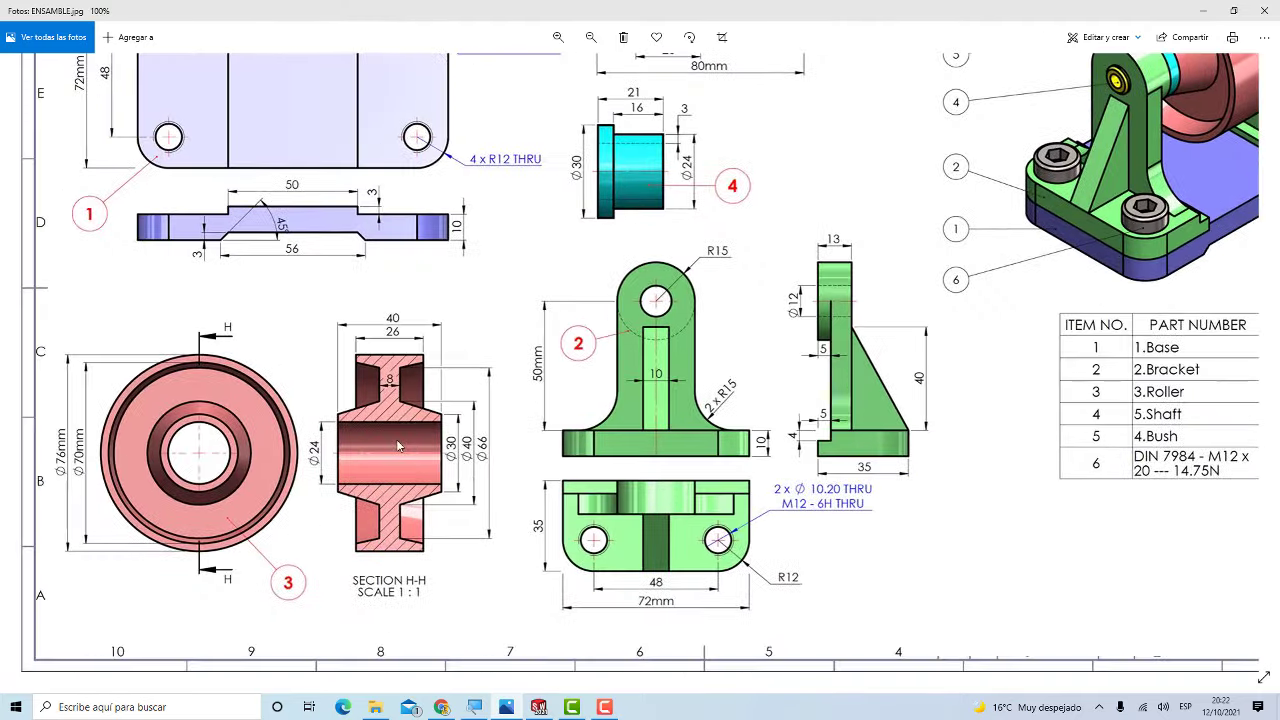
scroll(260, 470, "up", 1)
scroll(380, 440, "up", 1)
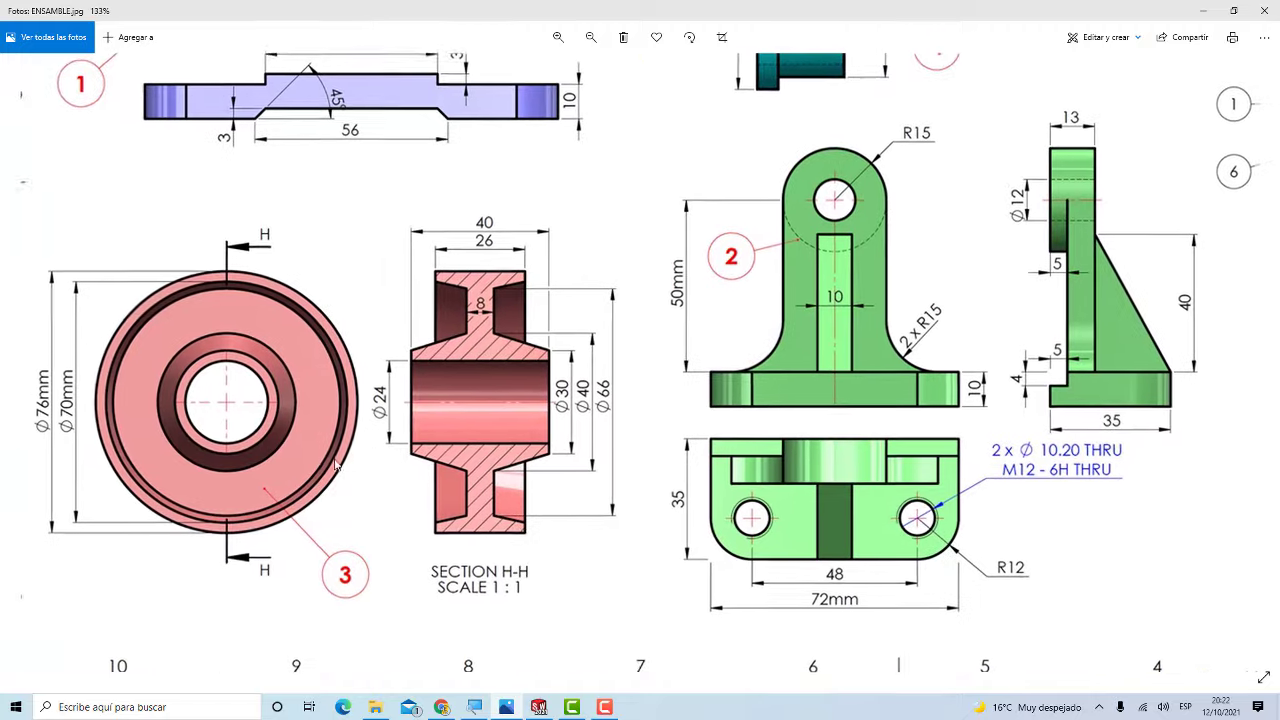
left_click_drag(399, 430, 405, 442)
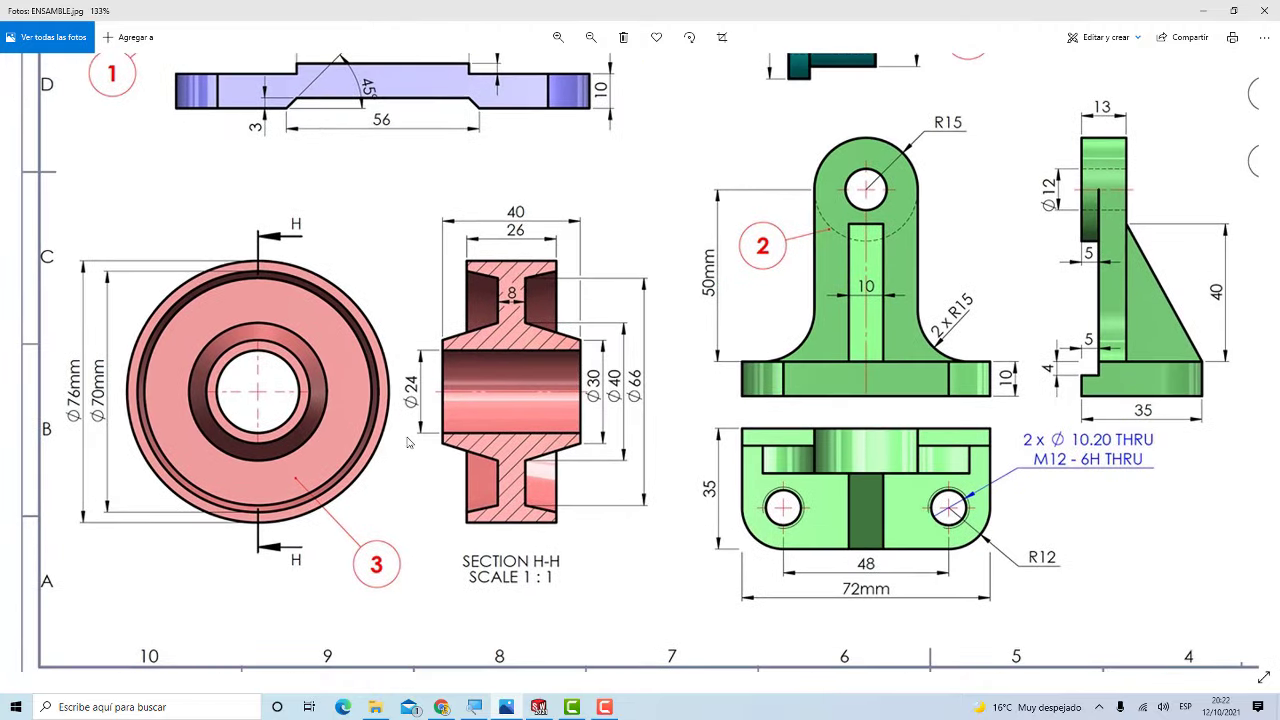
scroll(413, 441, "down", 1)
scroll(413, 441, "down", 1)
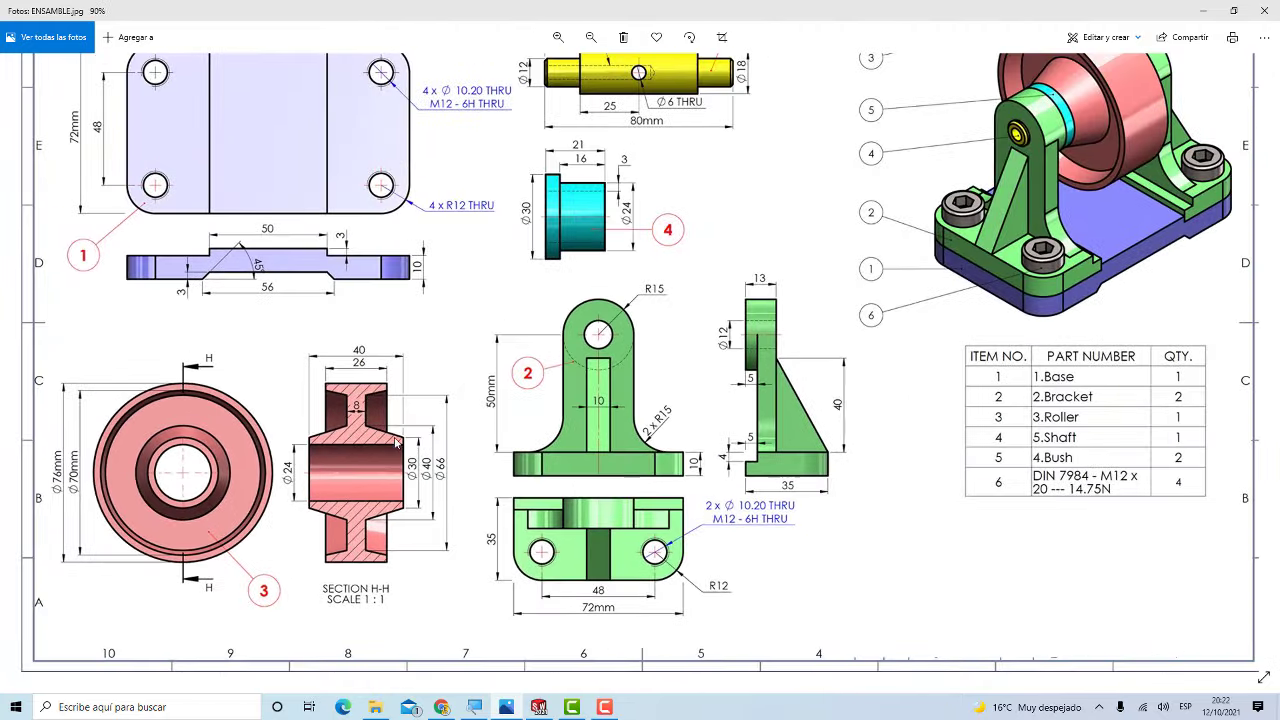
scroll(328, 446, "up", 2)
scroll(328, 446, "up", 1)
scroll(350, 445, "up", 1)
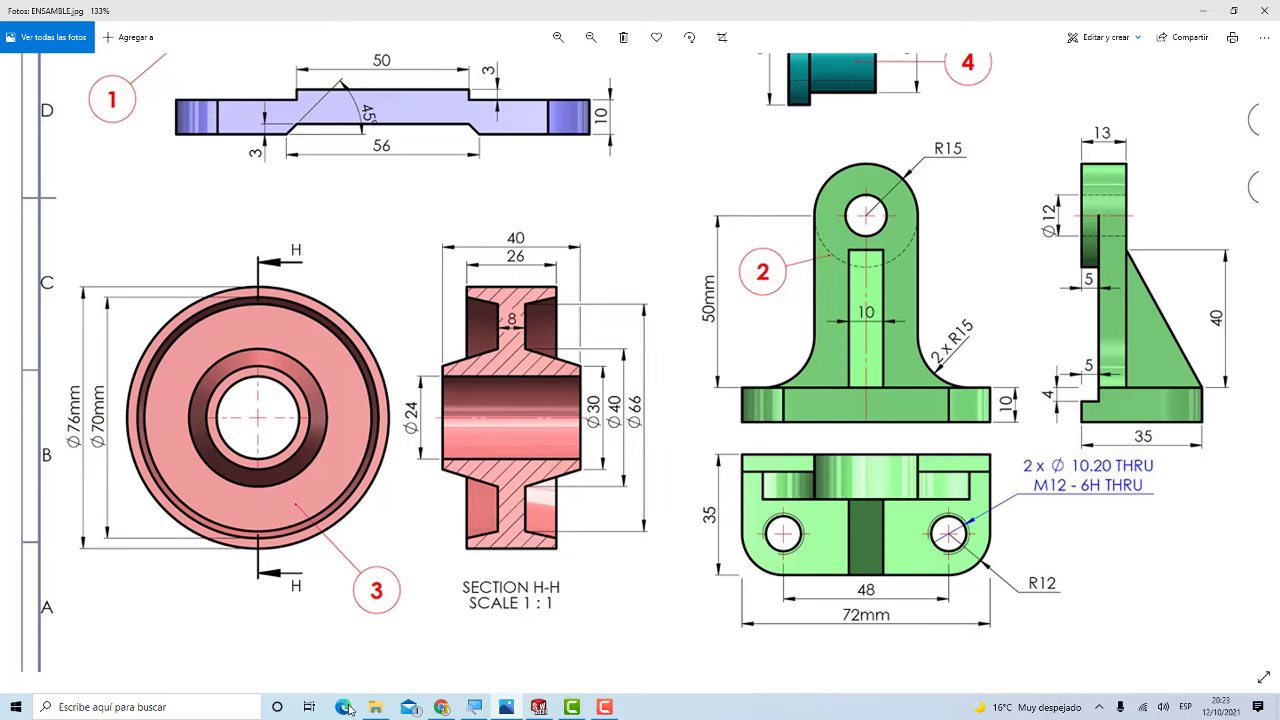
left_click(538, 708)
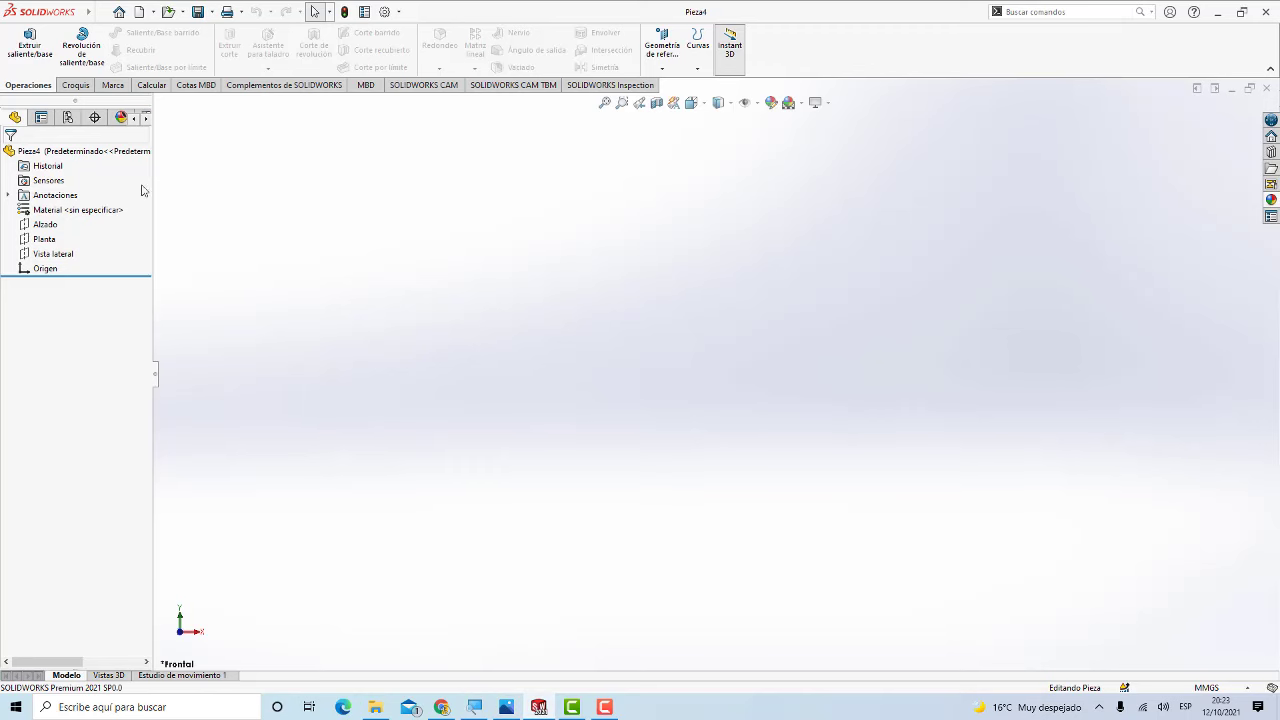
Step: Start a new sketch in the empty Pieza4 after checking the assembly drawing
left_click(78, 85)
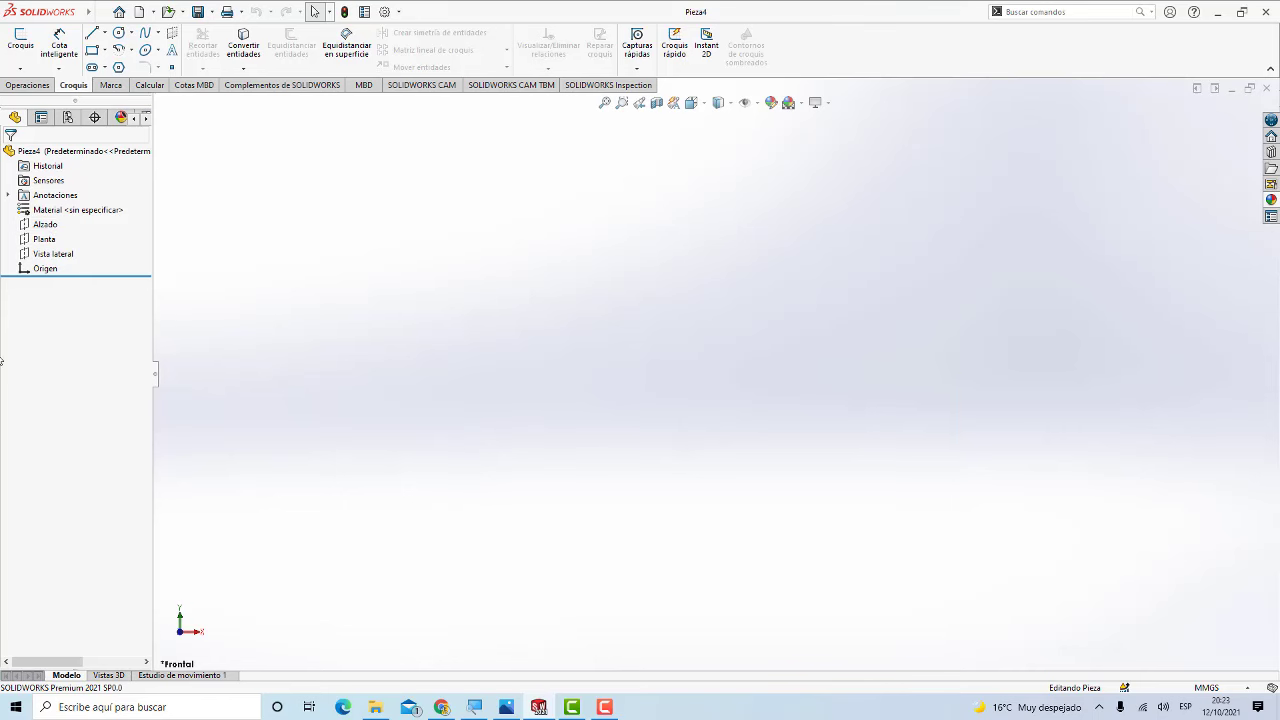
left_click(500, 709)
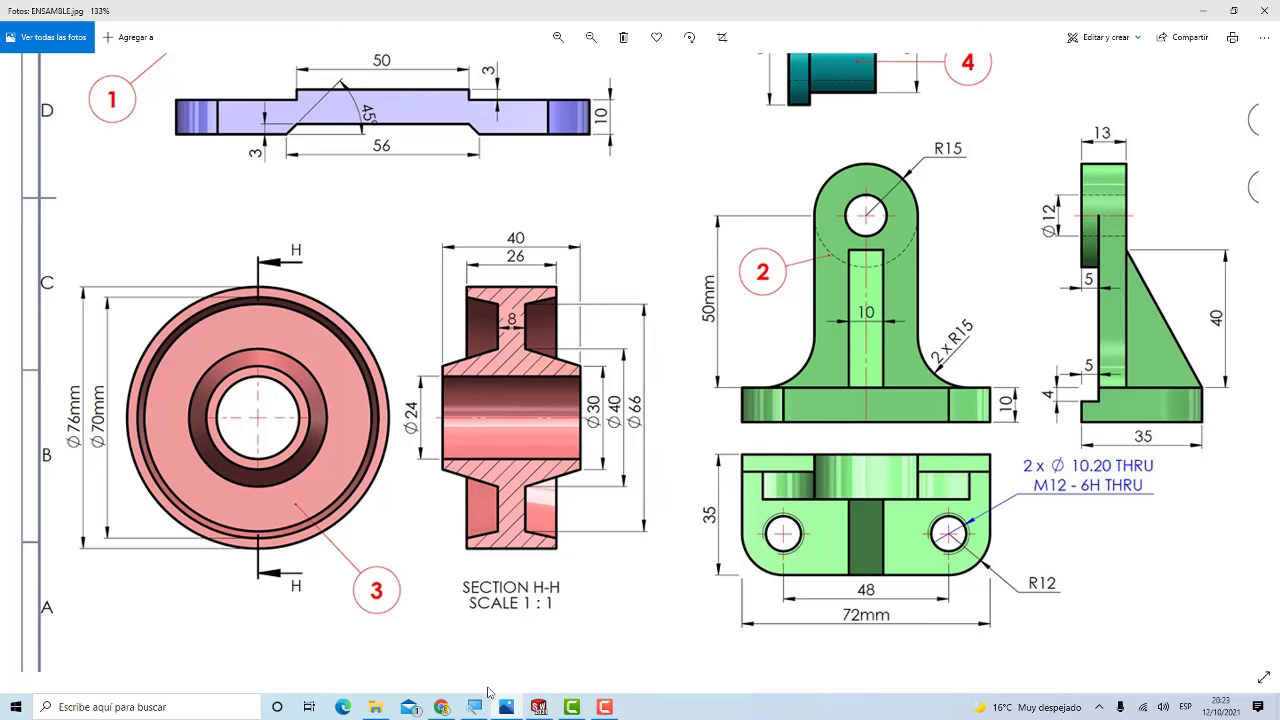
left_click(538, 707)
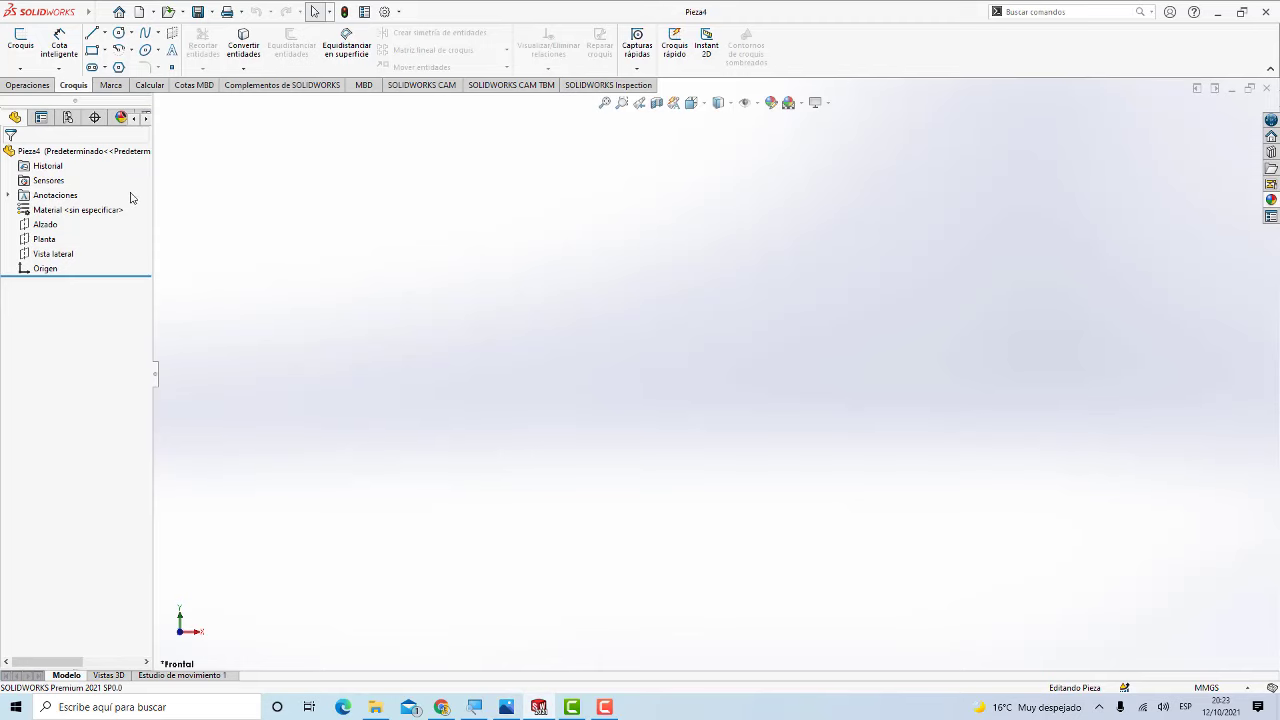
left_click(20, 42)
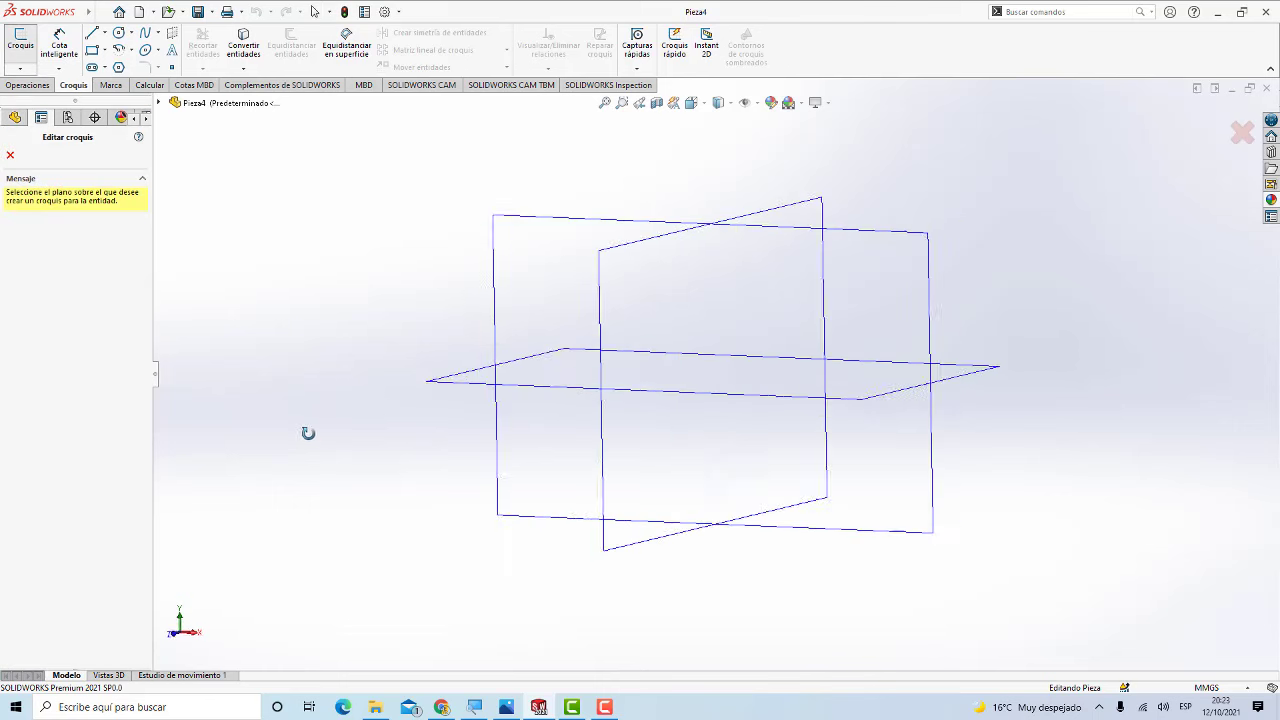
Step: On the Alzado plane, draw horizontal and vertical construction centerlines meeting at the origin
left_click(518, 228)
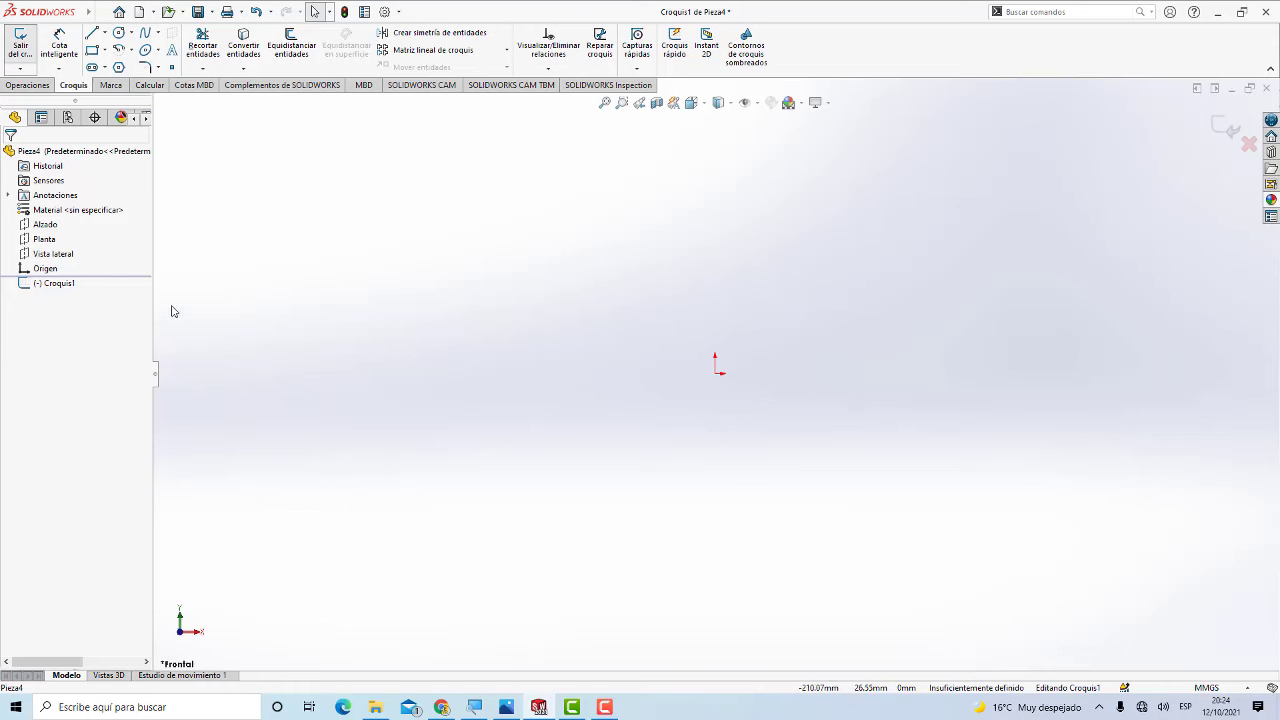
left_click(105, 35)
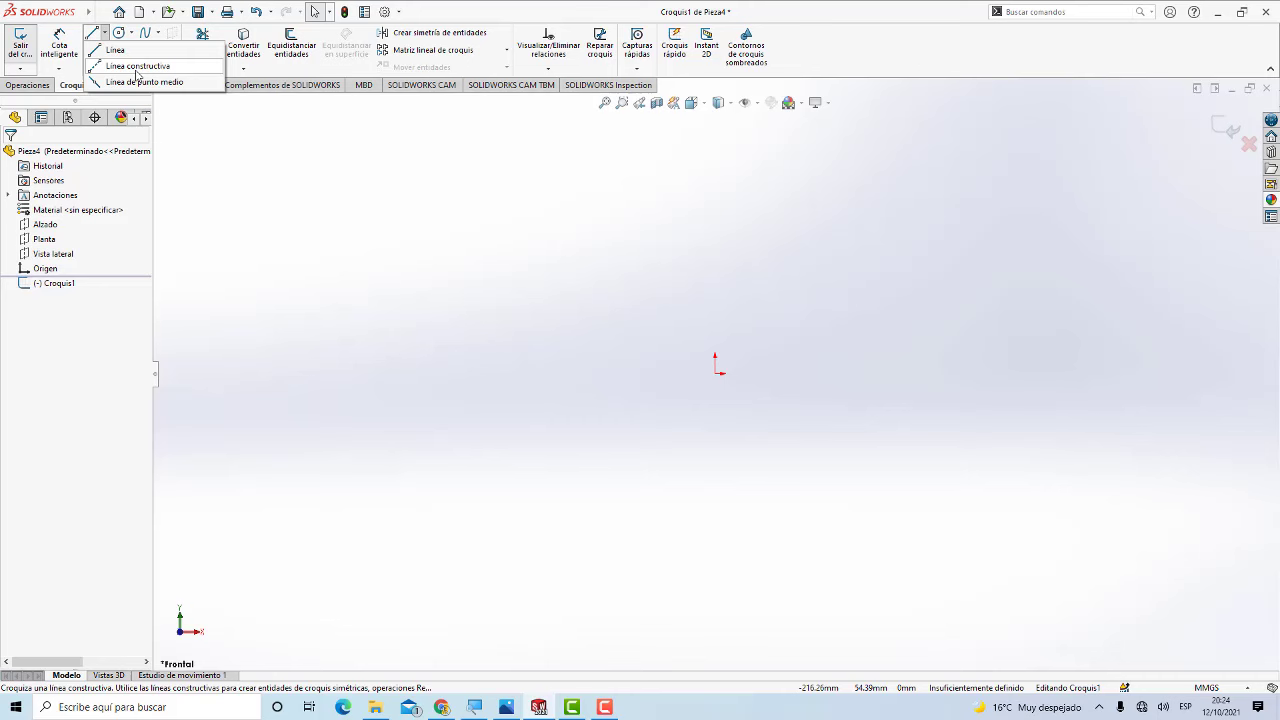
left_click(137, 66)
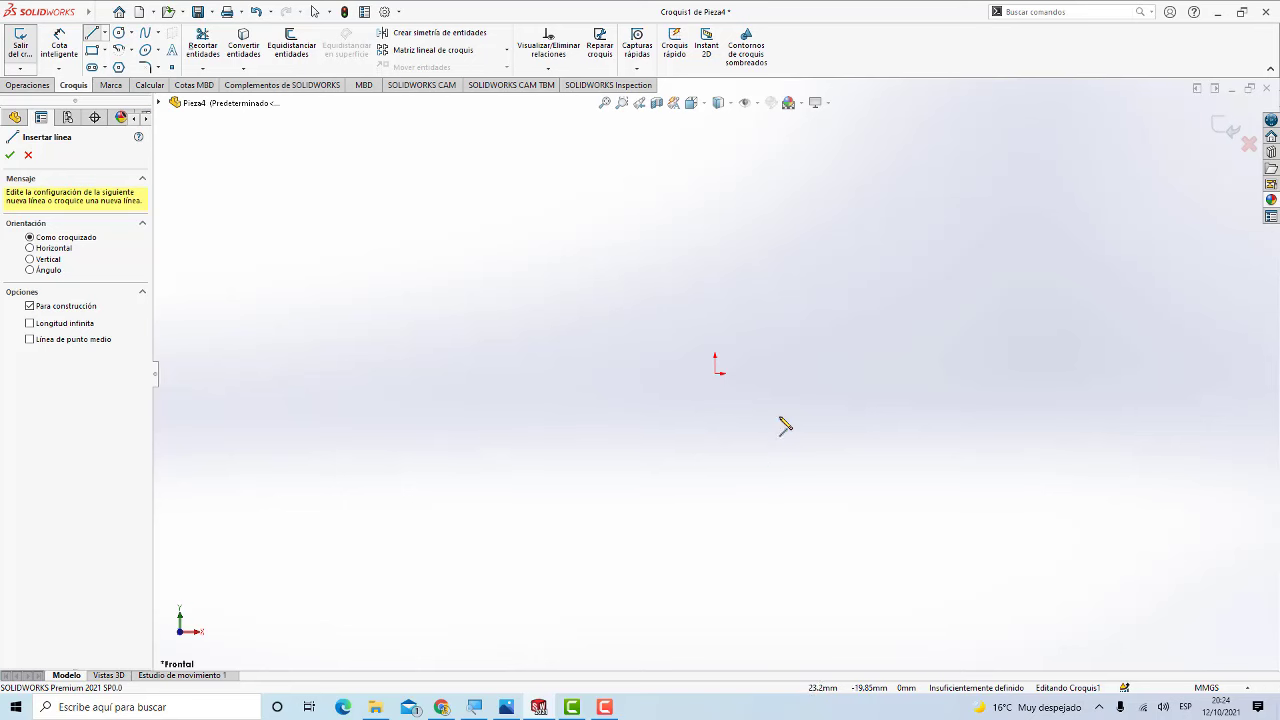
left_click(797, 373)
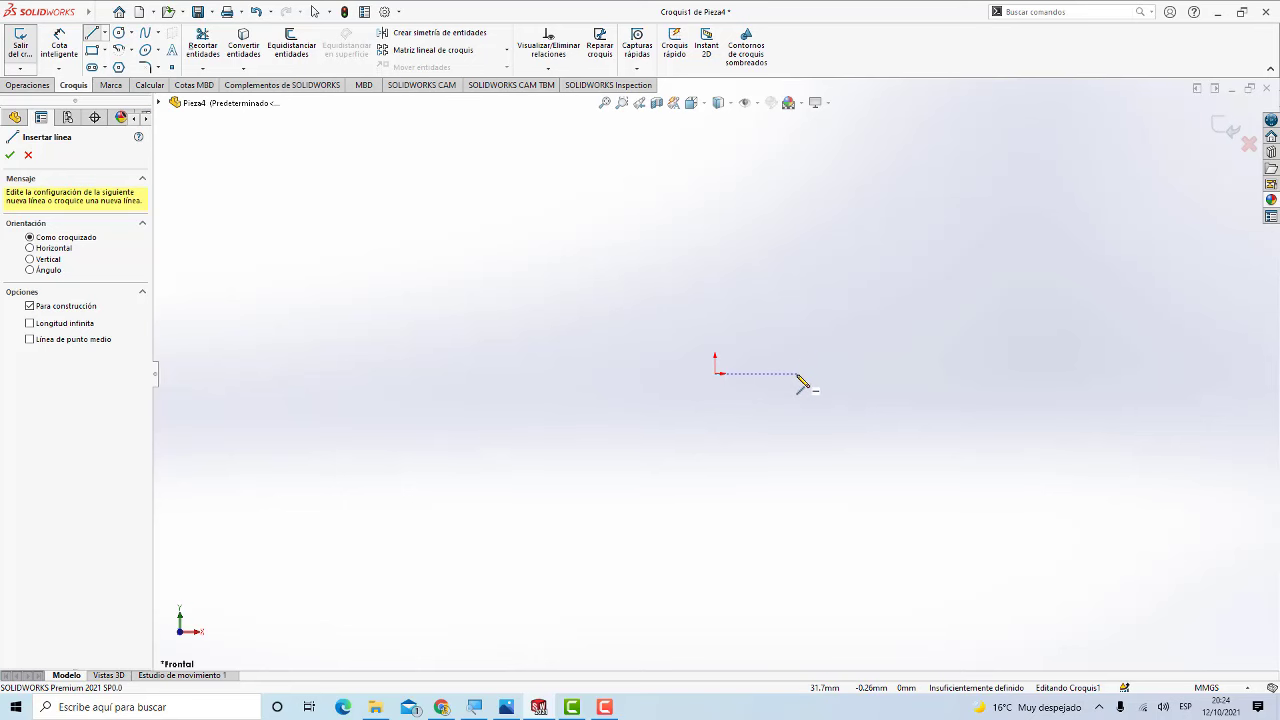
left_click(715, 373)
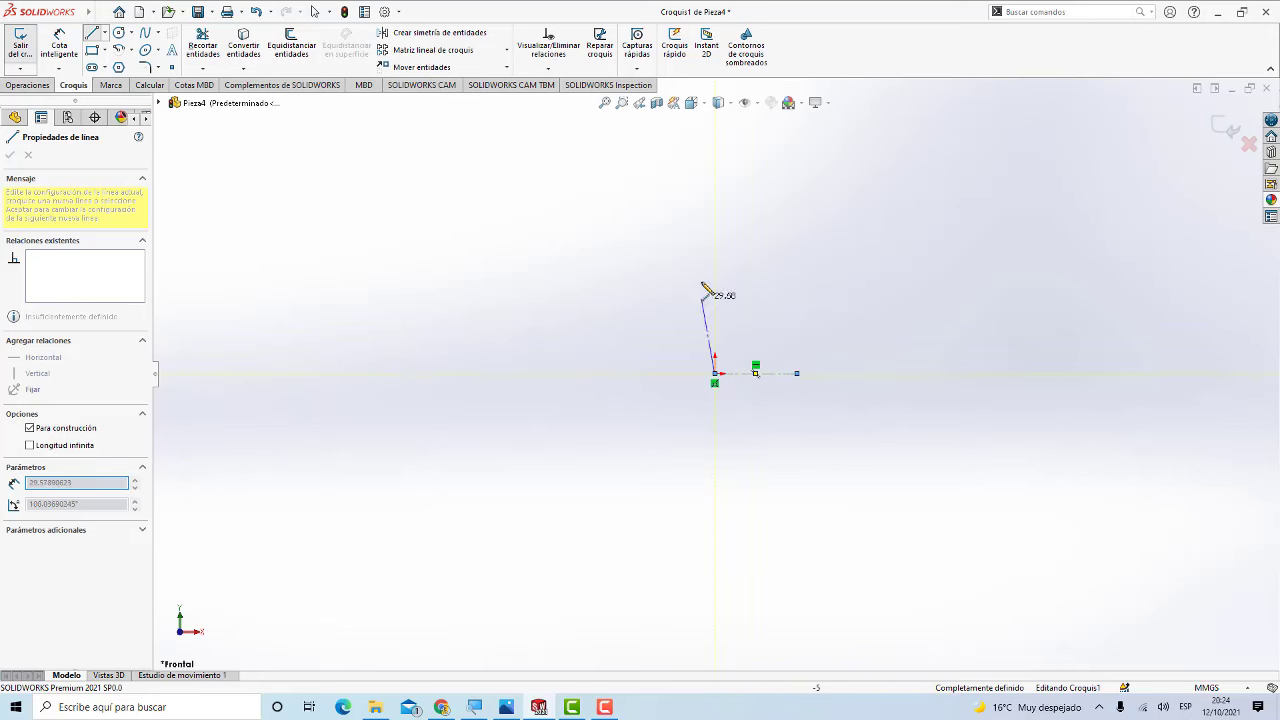
left_click(715, 195)
scroll(740, 215, "down", 1)
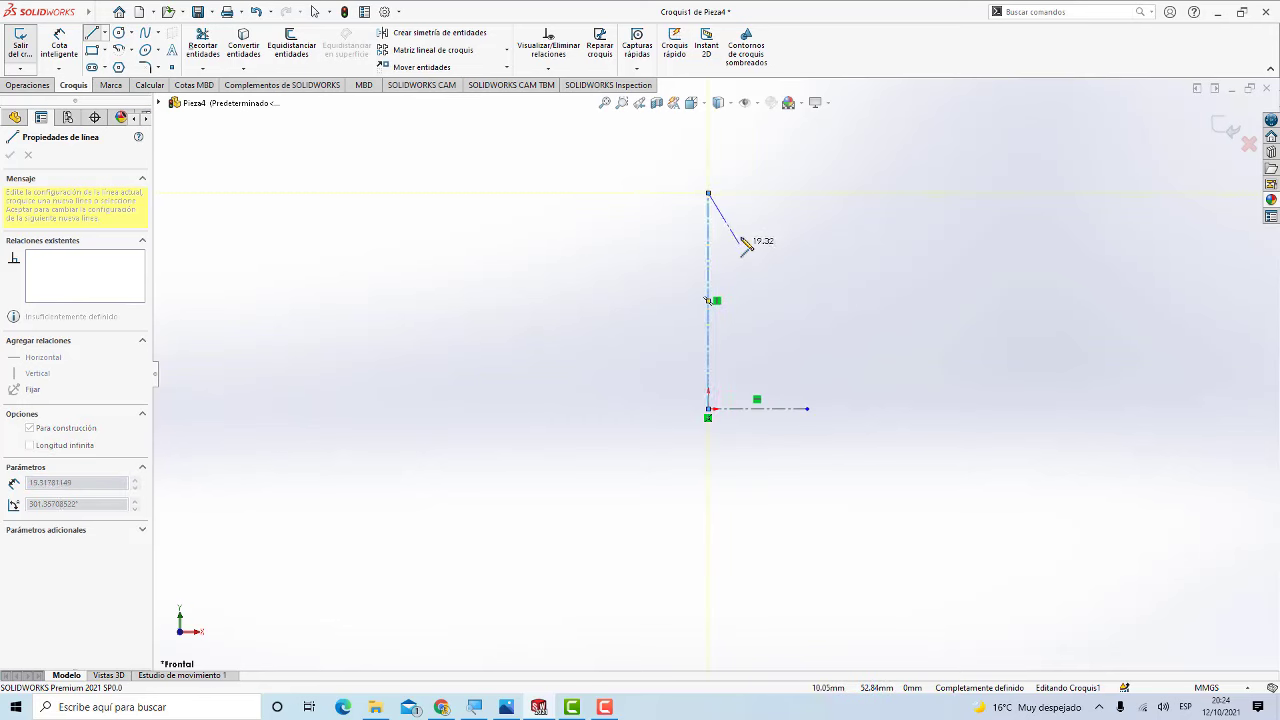
key("Escape")
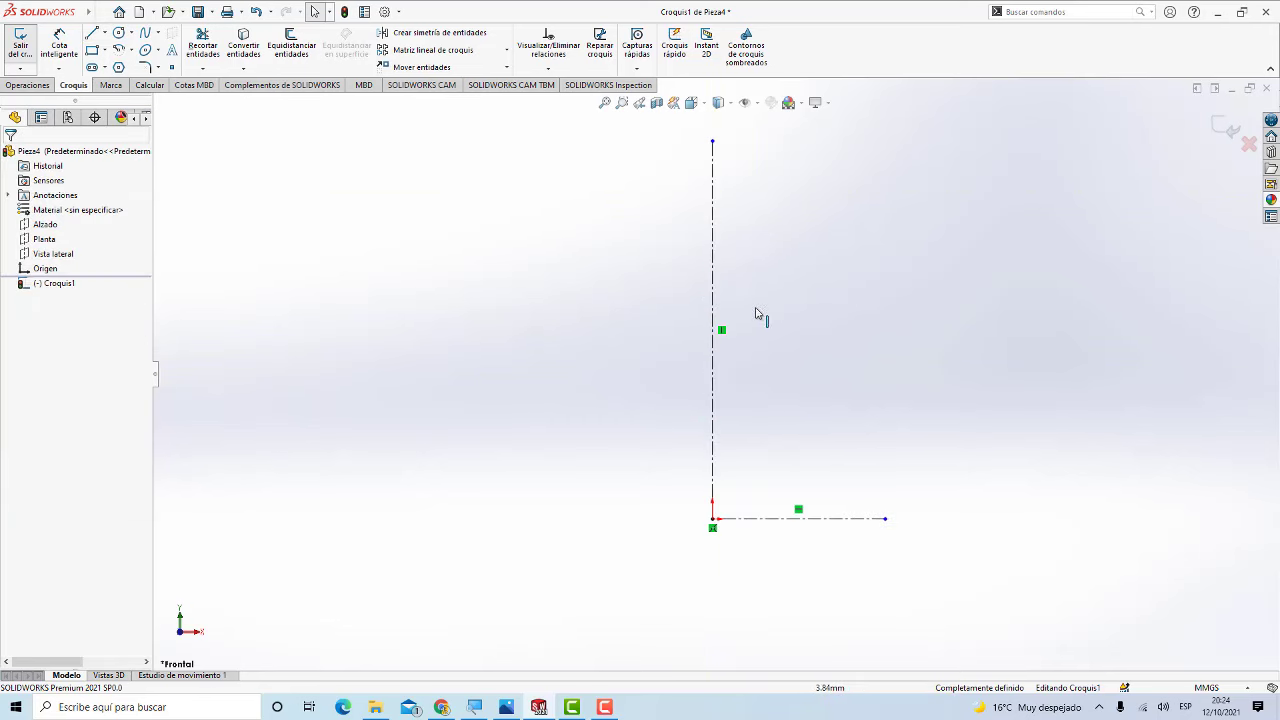
scroll(863, 319, "down", 2)
Step: Start and cancel the Simetría mirror command, then bring up the Archivo menu
scroll(863, 319, "down", 1)
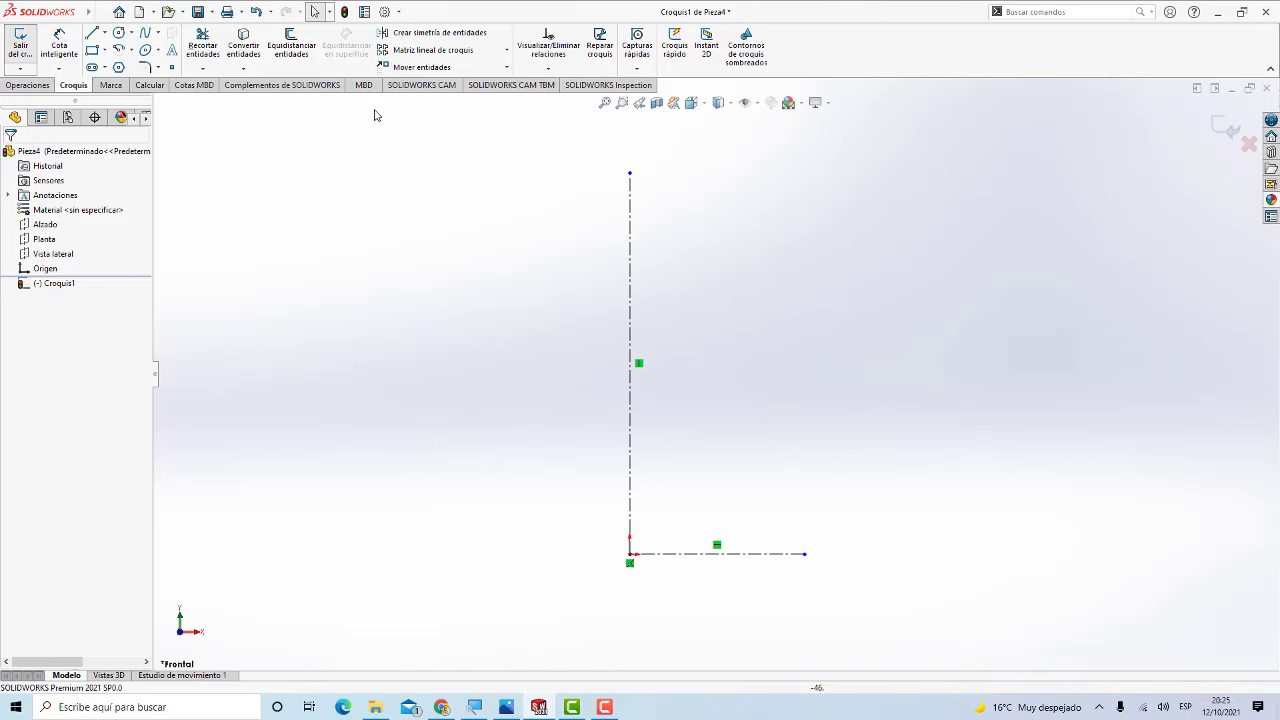
left_click(407, 35)
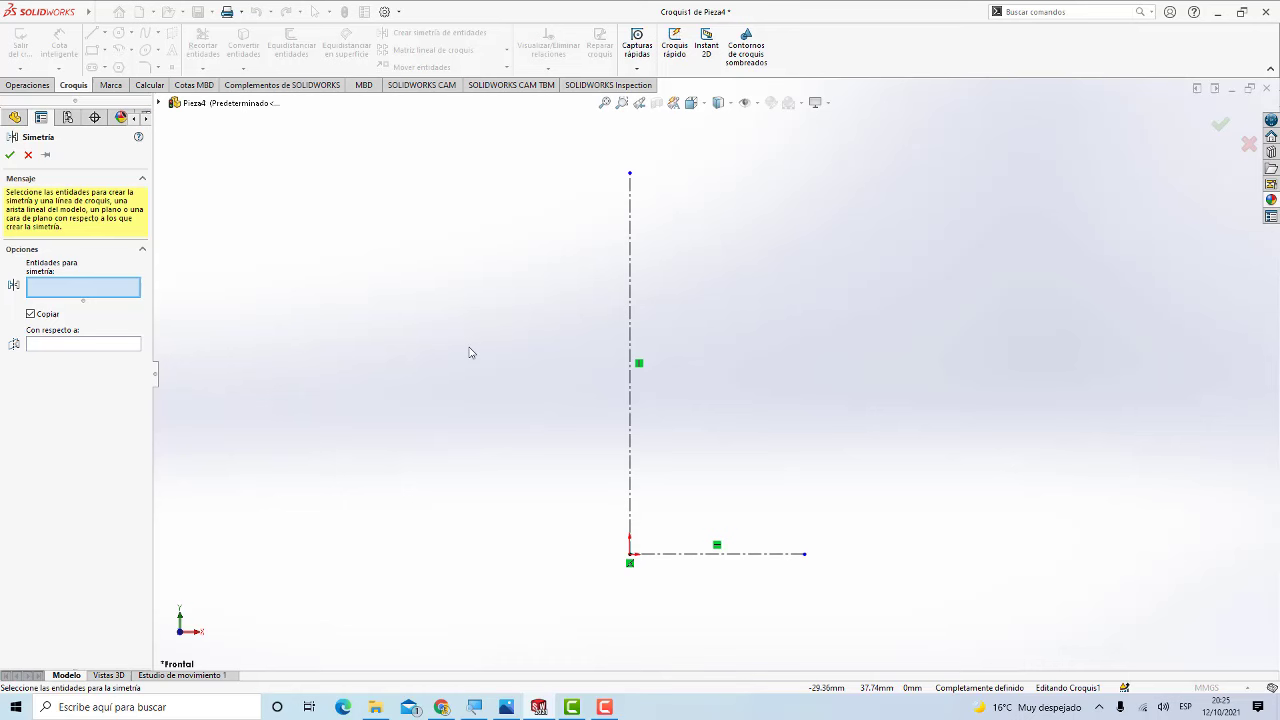
left_click(28, 154)
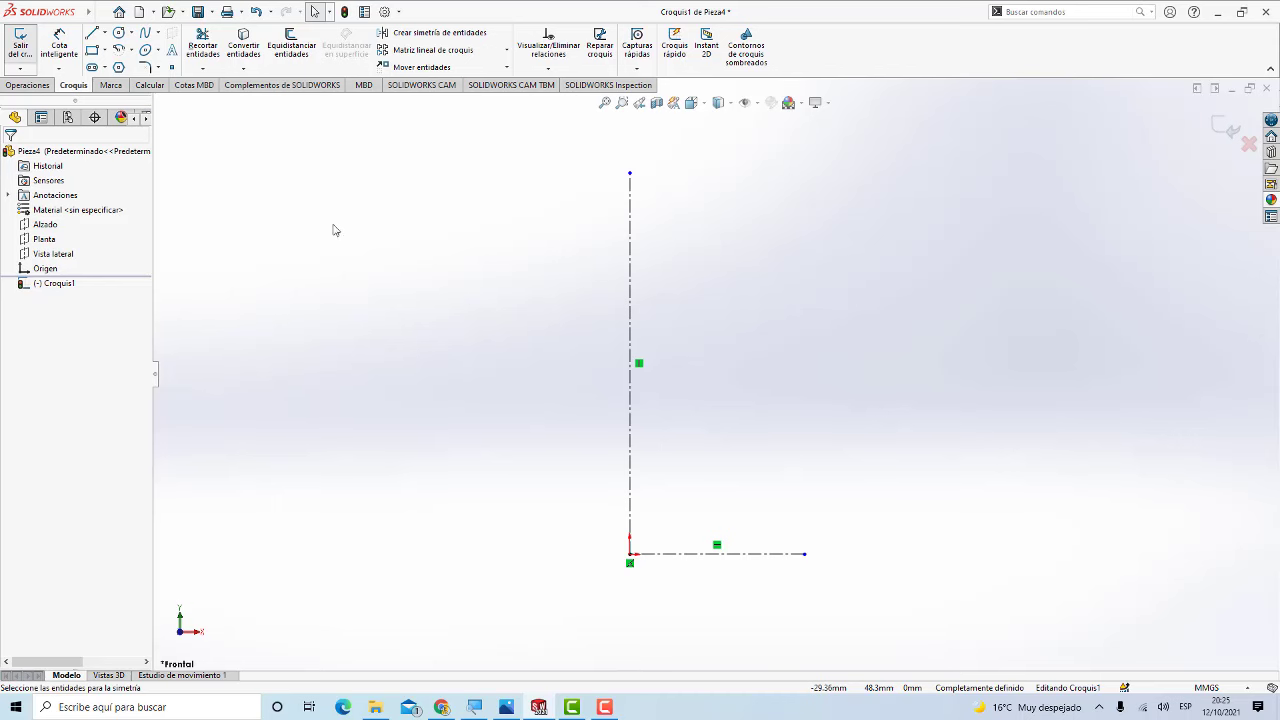
left_click(107, 12)
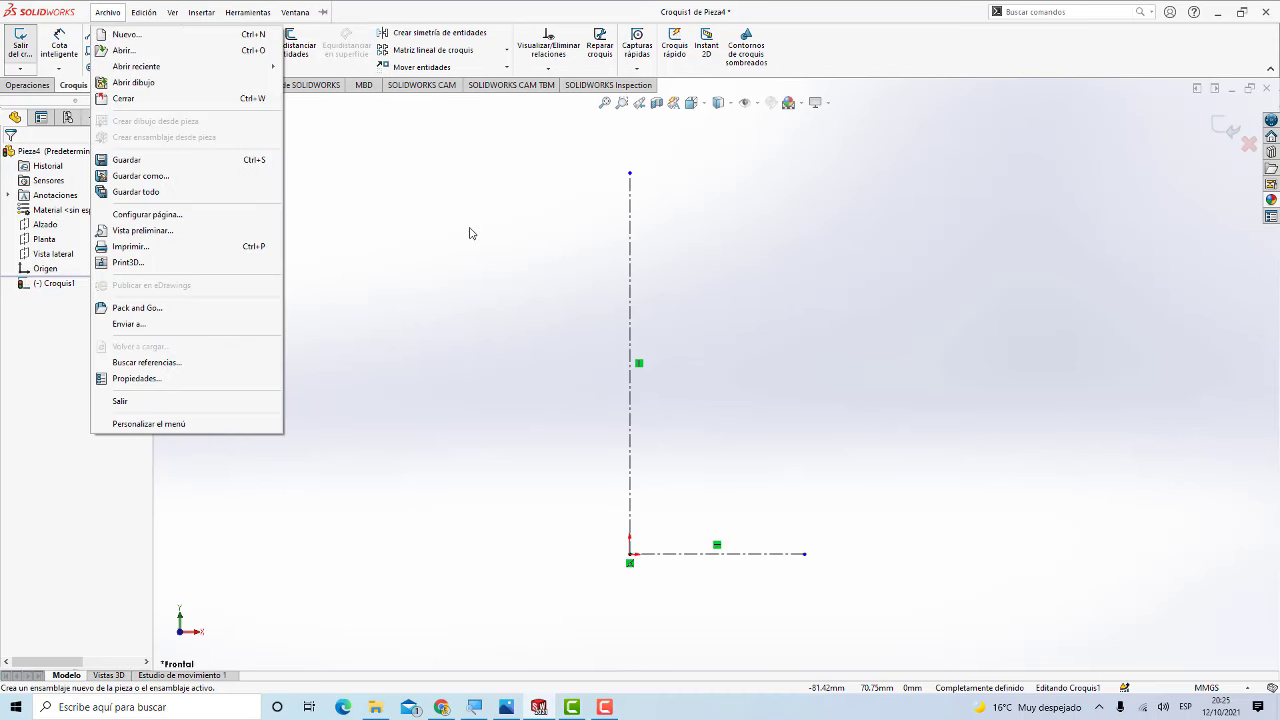
Step: Draw the lower vertical, lower slanted, inner vertical and upper slanted profile lines right of the centerline
left_click(351, 177)
left_click(92, 34)
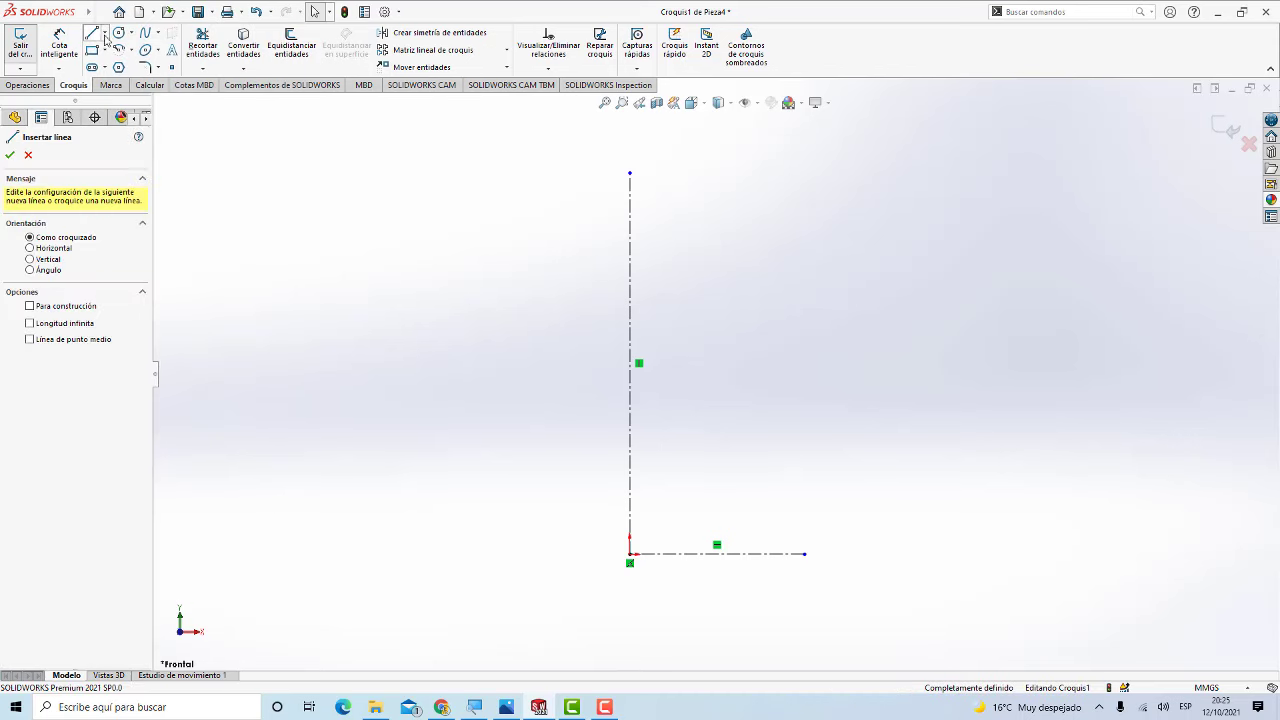
left_click(804, 466)
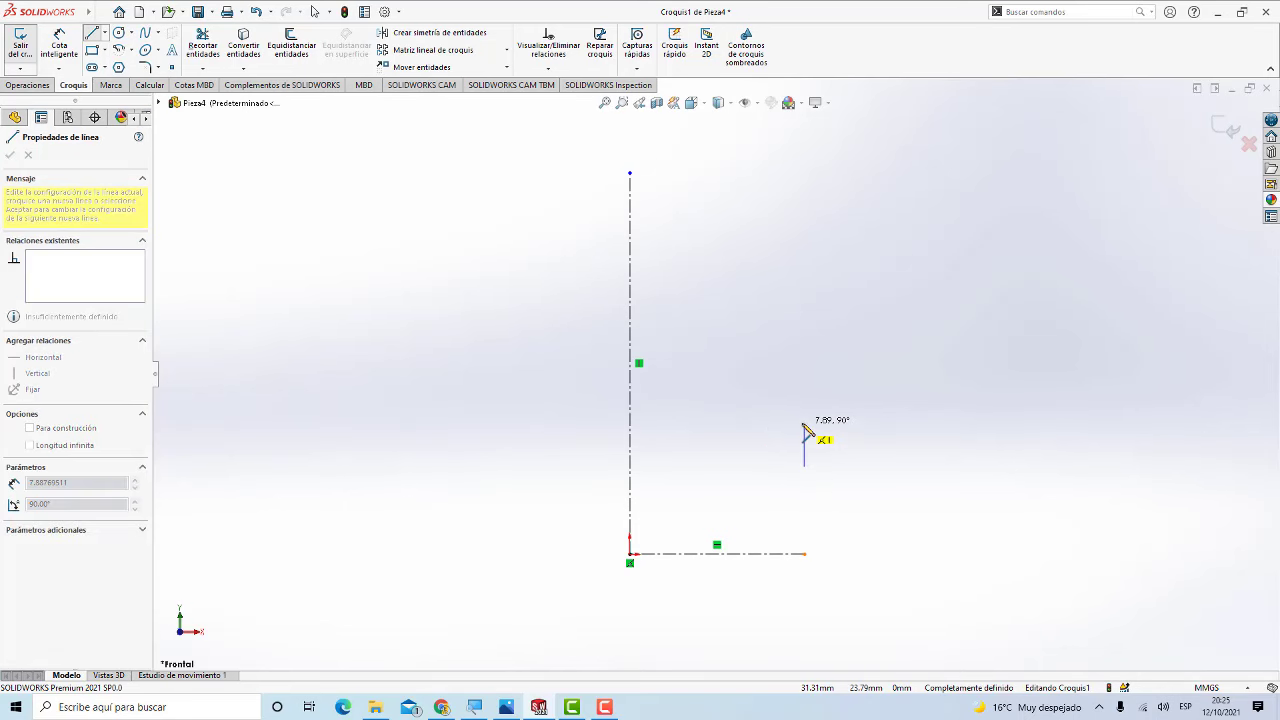
left_click(804, 424)
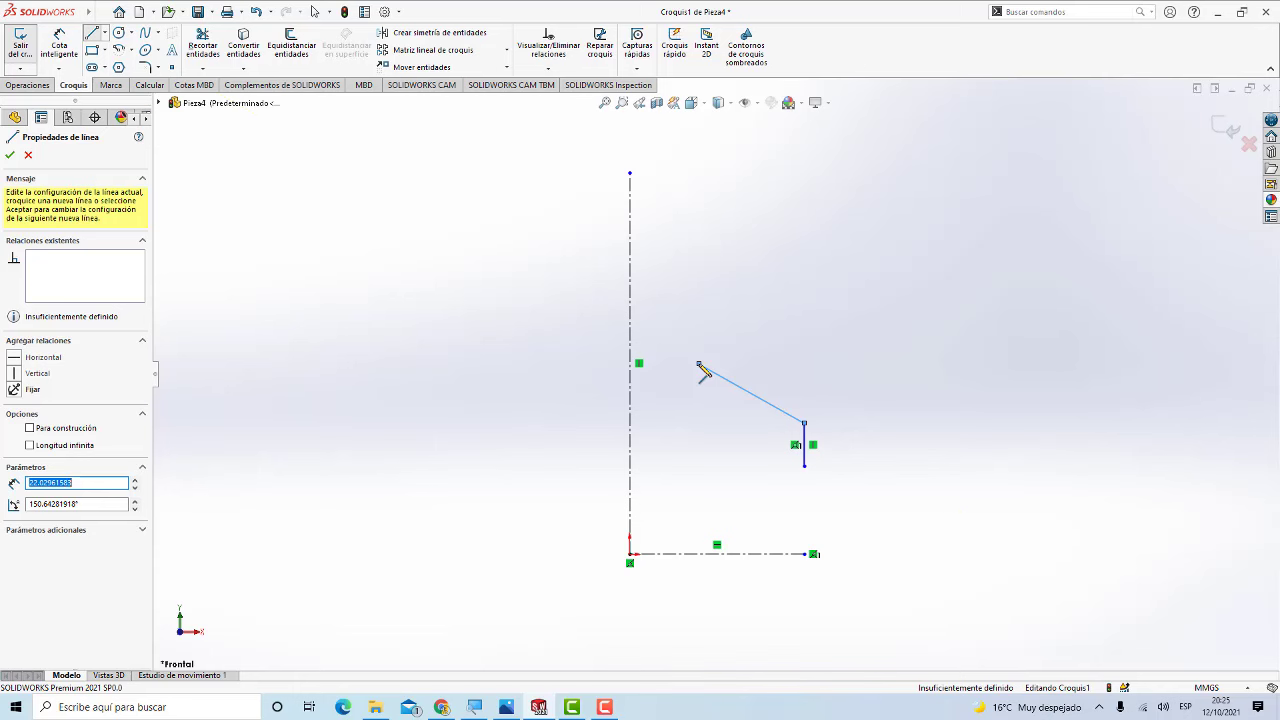
left_click(699, 364)
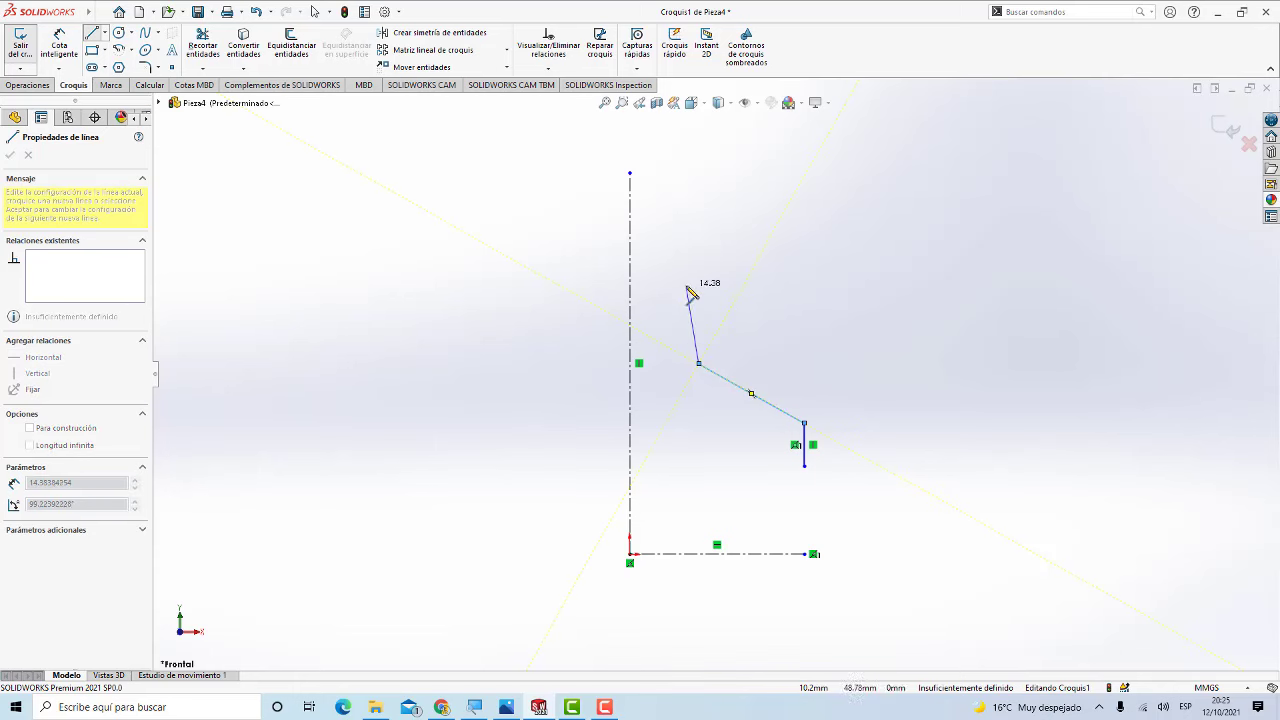
left_click(699, 241)
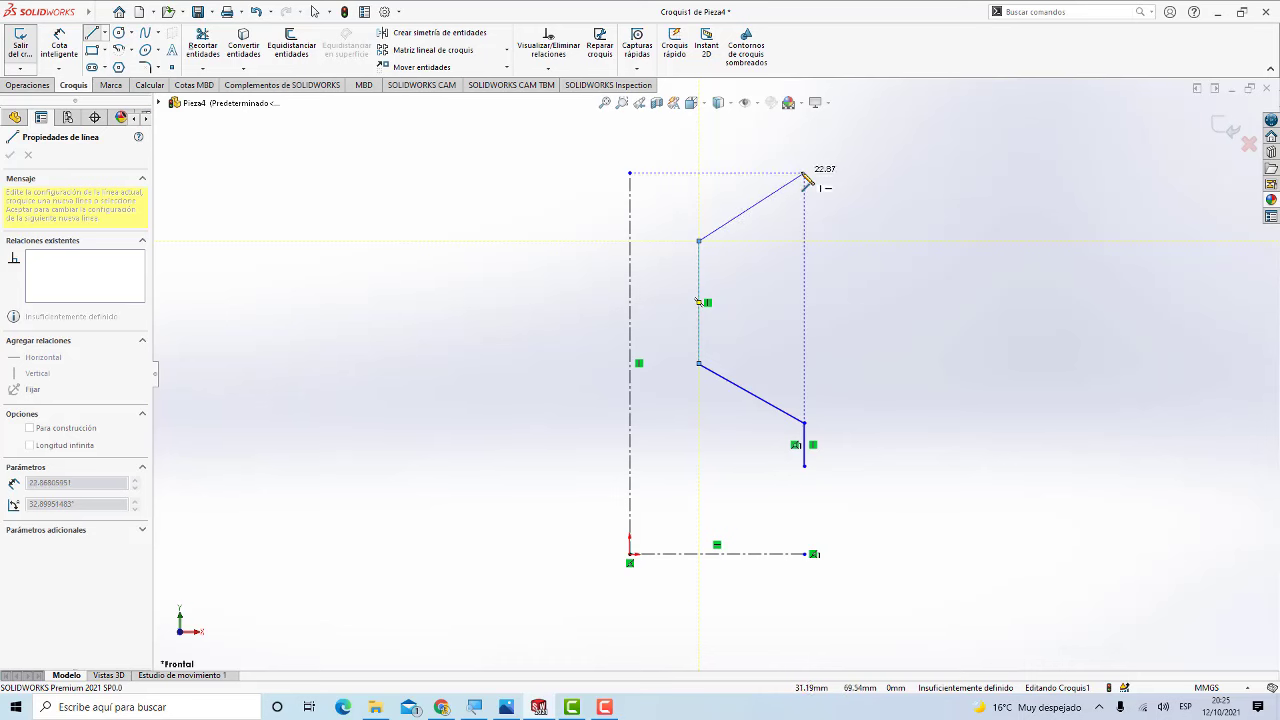
double_click(799, 179)
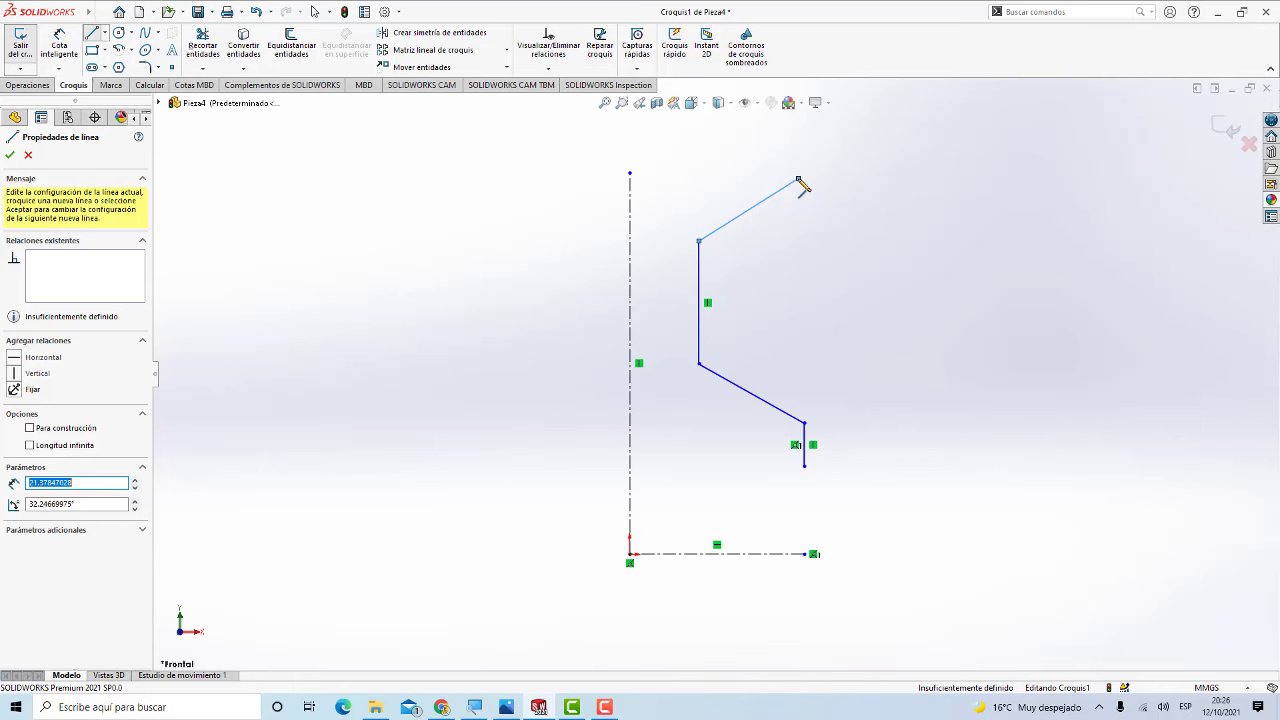
Step: Add a short top vertical line at the upper slanted line's end
left_click(798, 180)
scroll(800, 165, "down", 2)
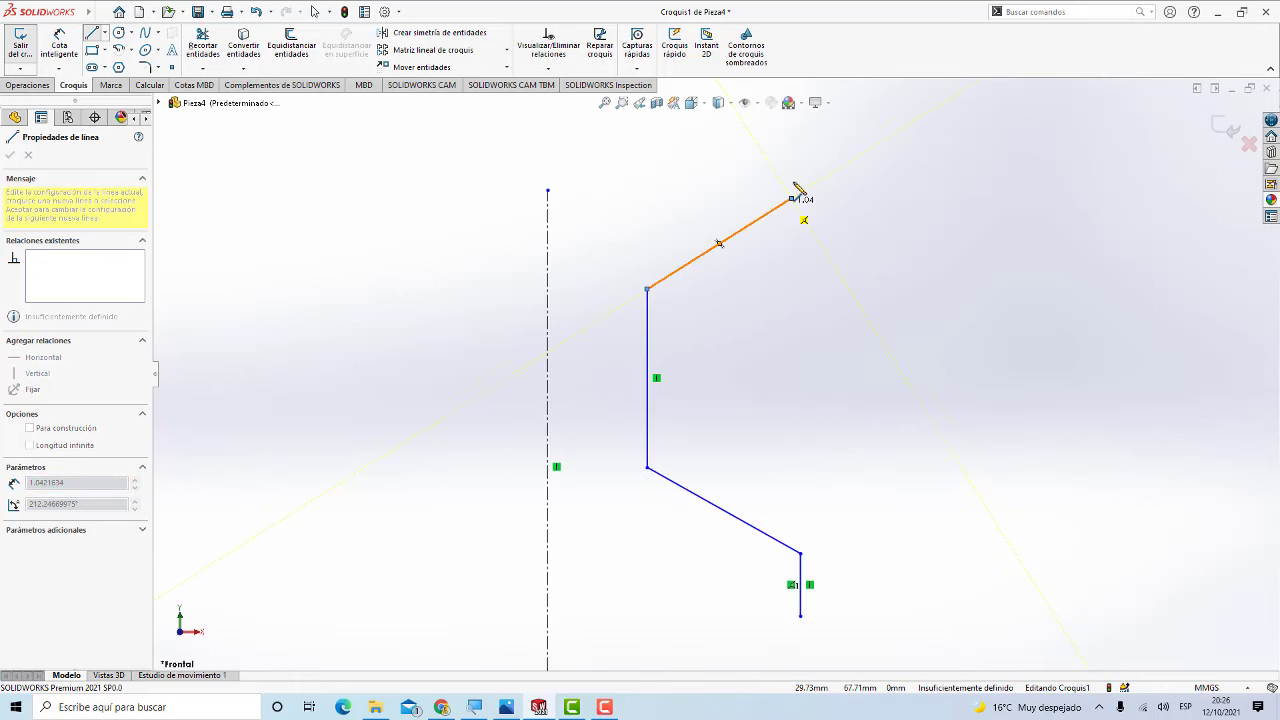
left_click(791, 140)
key("Escape")
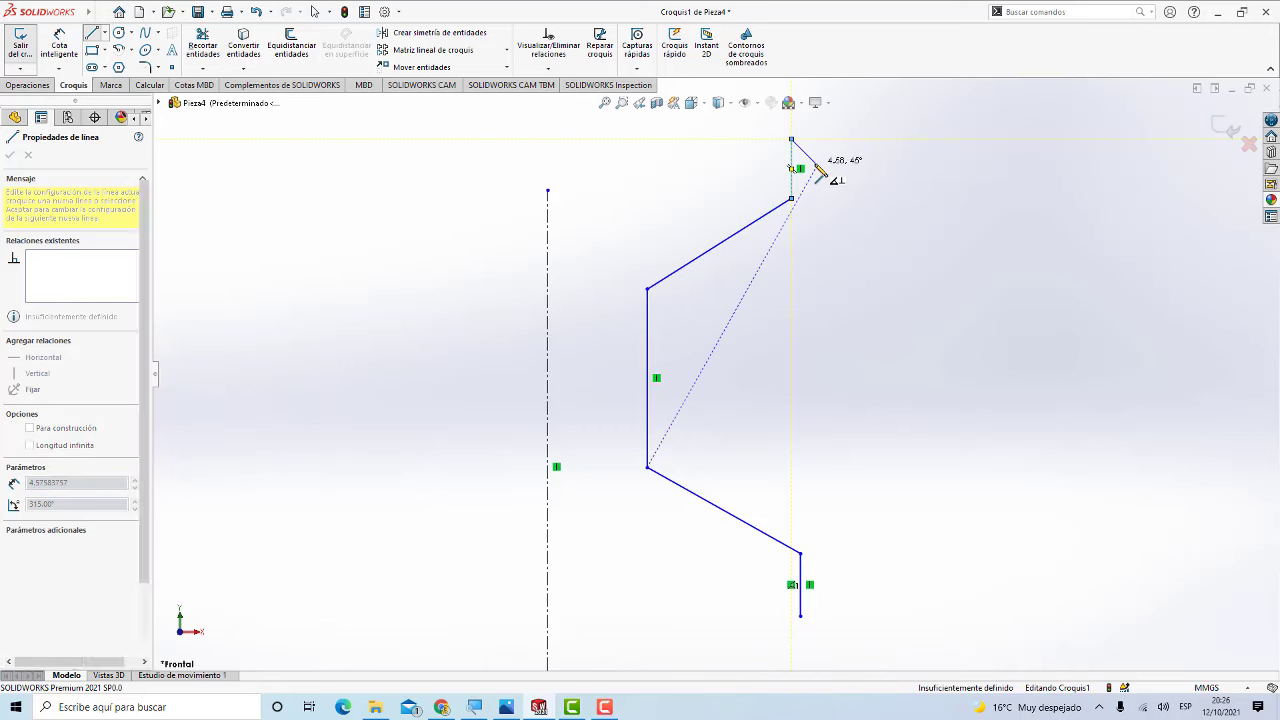
scroll(827, 270, "up", 1)
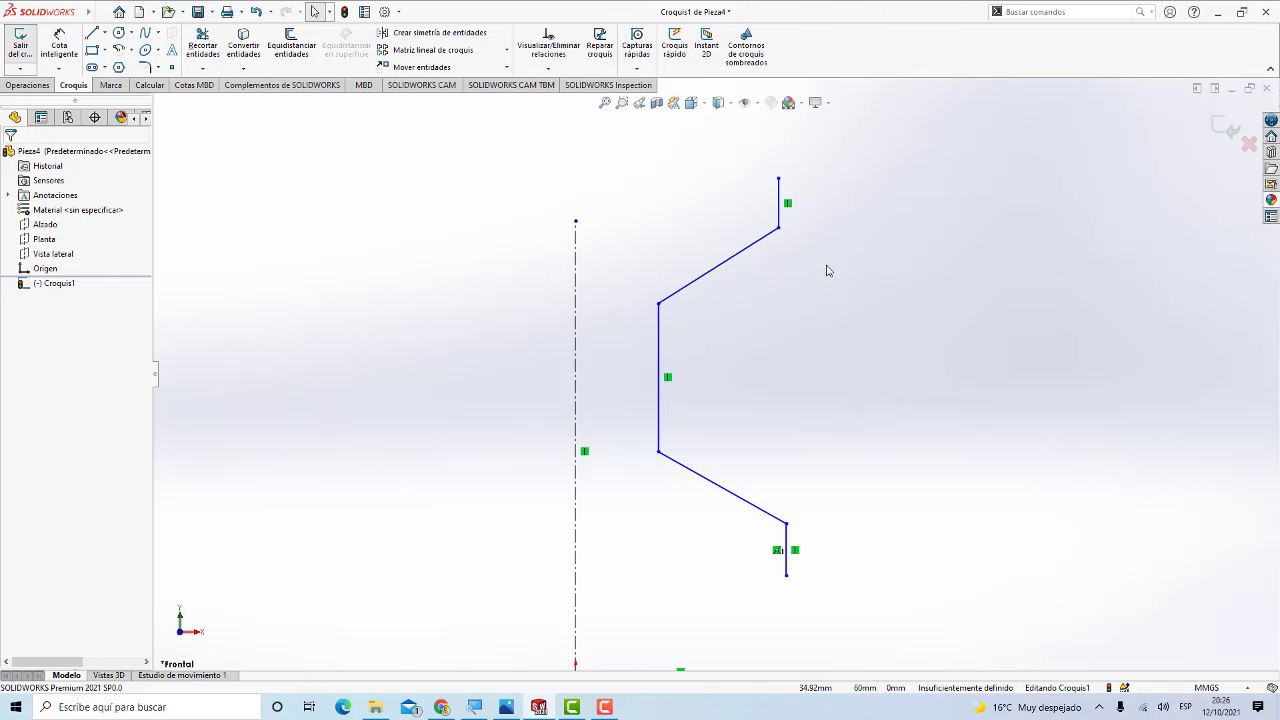
scroll(794, 306, "down", 1)
scroll(794, 308, "up", 2)
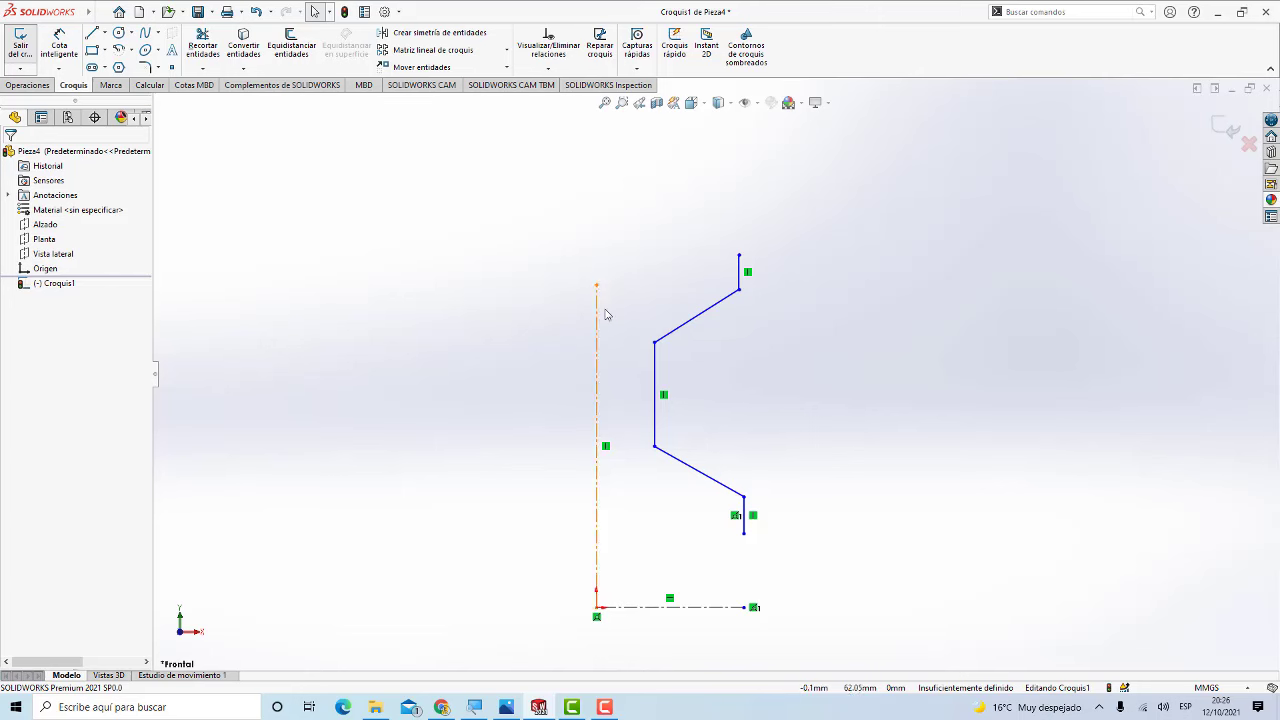
Step: Mirror the five profile lines about the vertical centerline Línea2 to form the left half
left_click(433, 36)
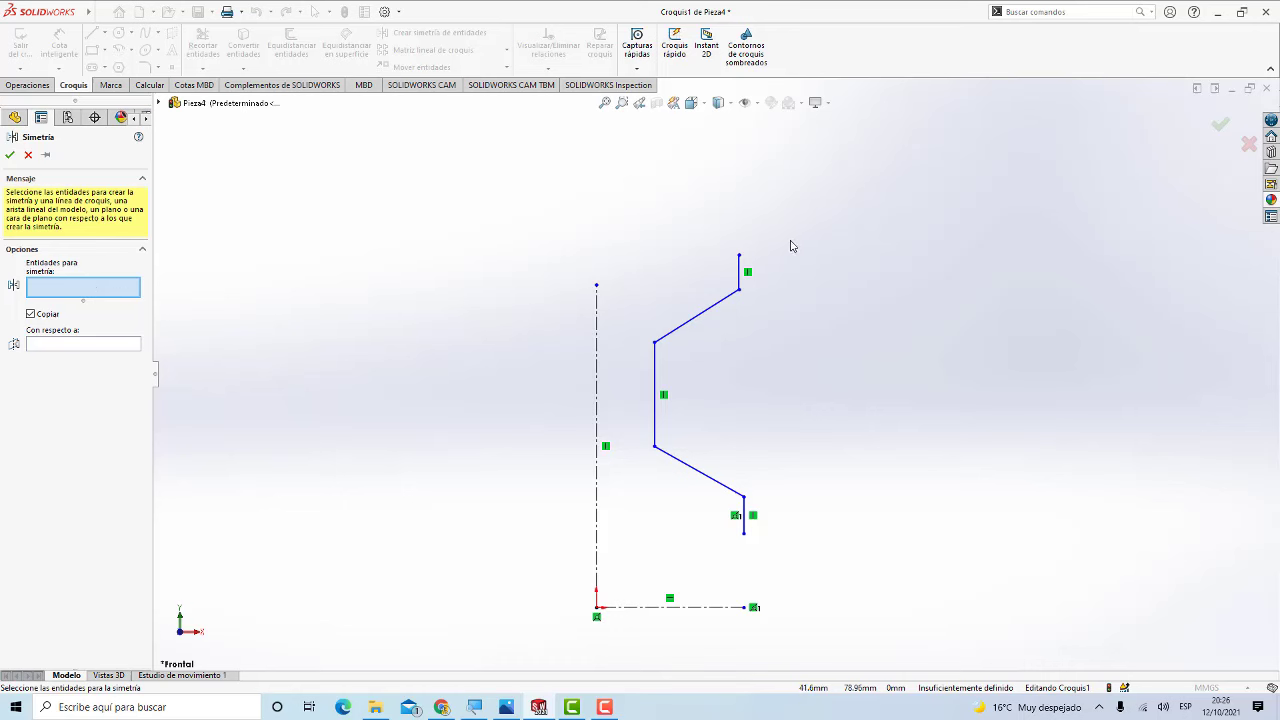
mouse_move(790, 241)
left_mouse_down()
mouse_move(723, 426)
mouse_move(649, 535)
left_mouse_up()
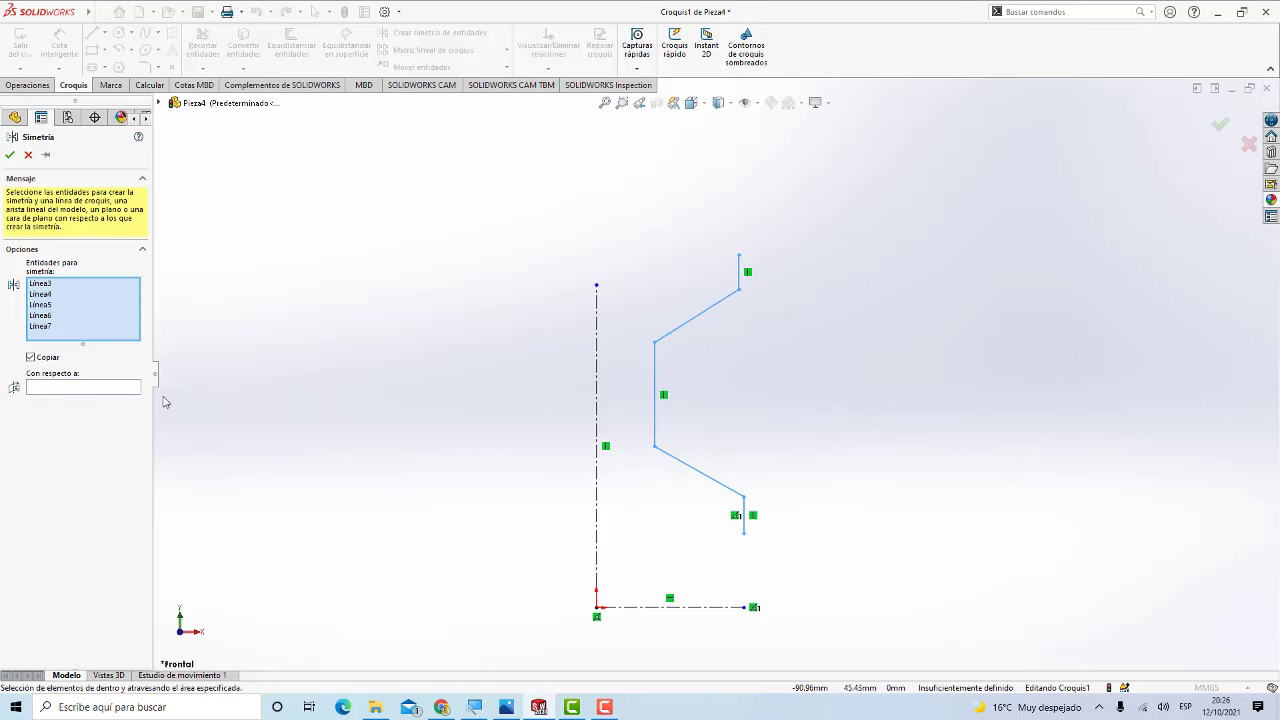
left_click(86, 393)
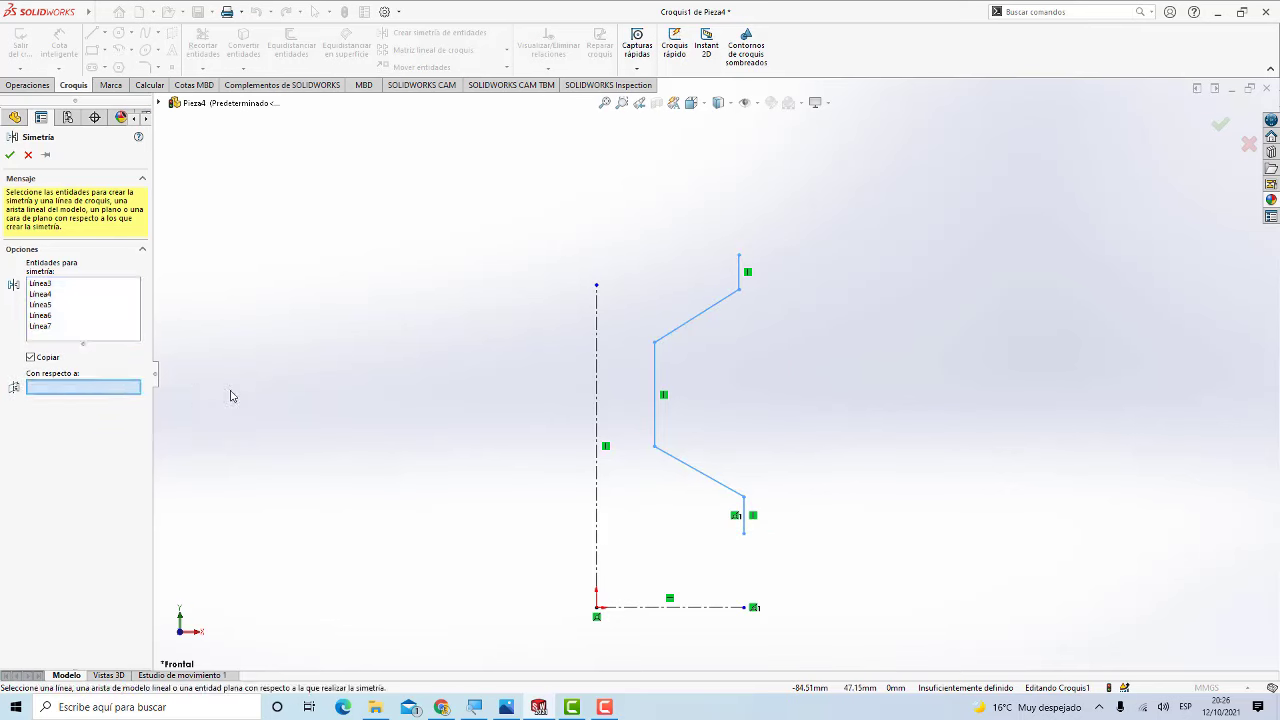
left_click(597, 403)
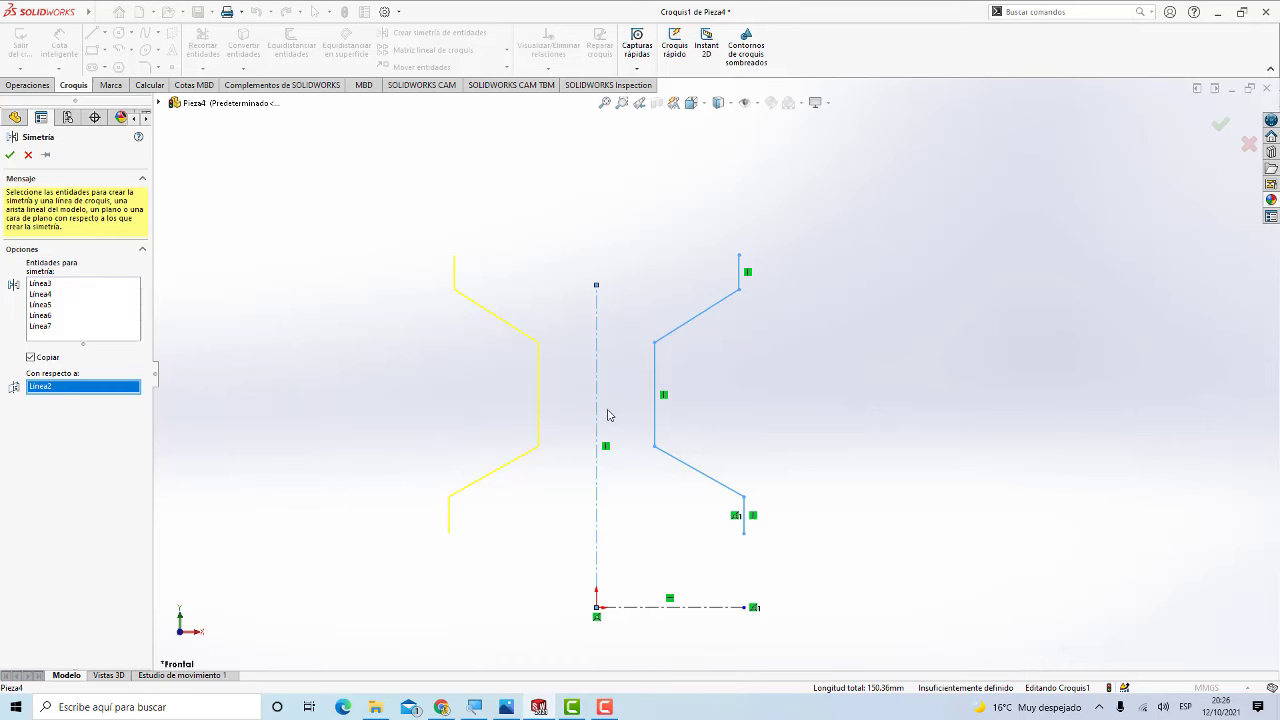
left_click(10, 154)
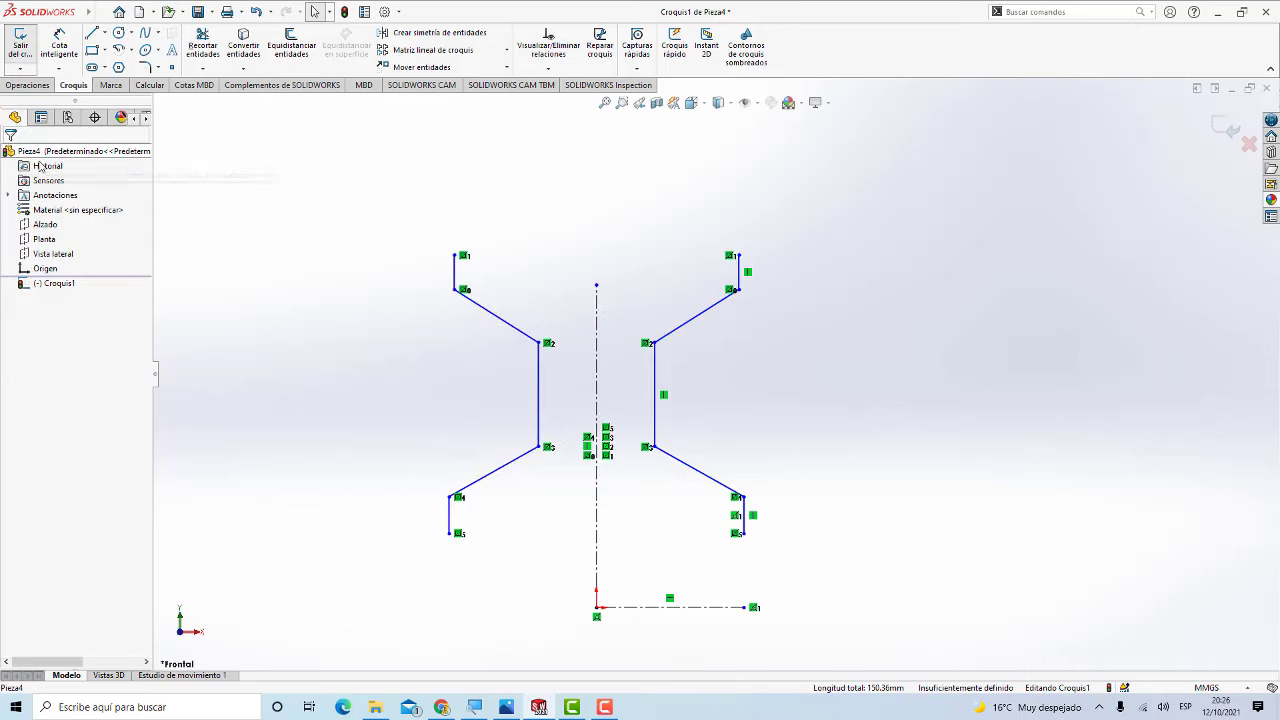
Step: Draw horizontal top and bottom lines joining the left and right profile halves
left_click(91, 33)
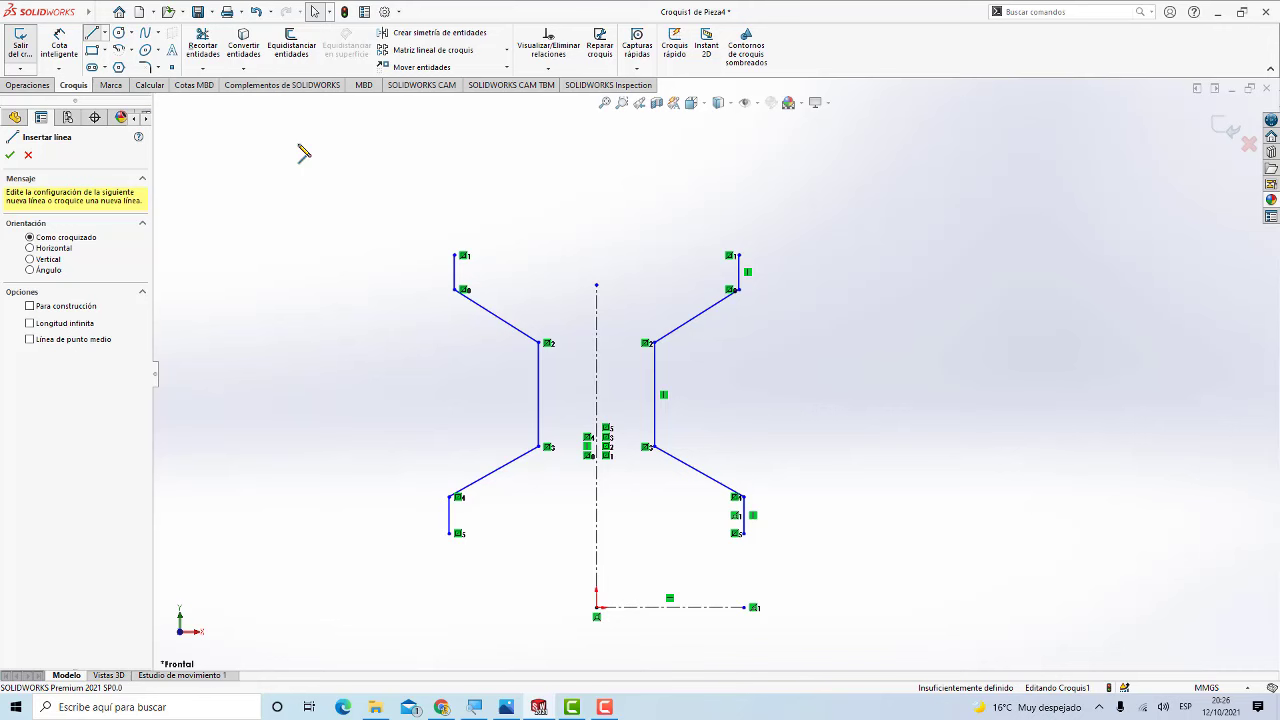
left_click(455, 257)
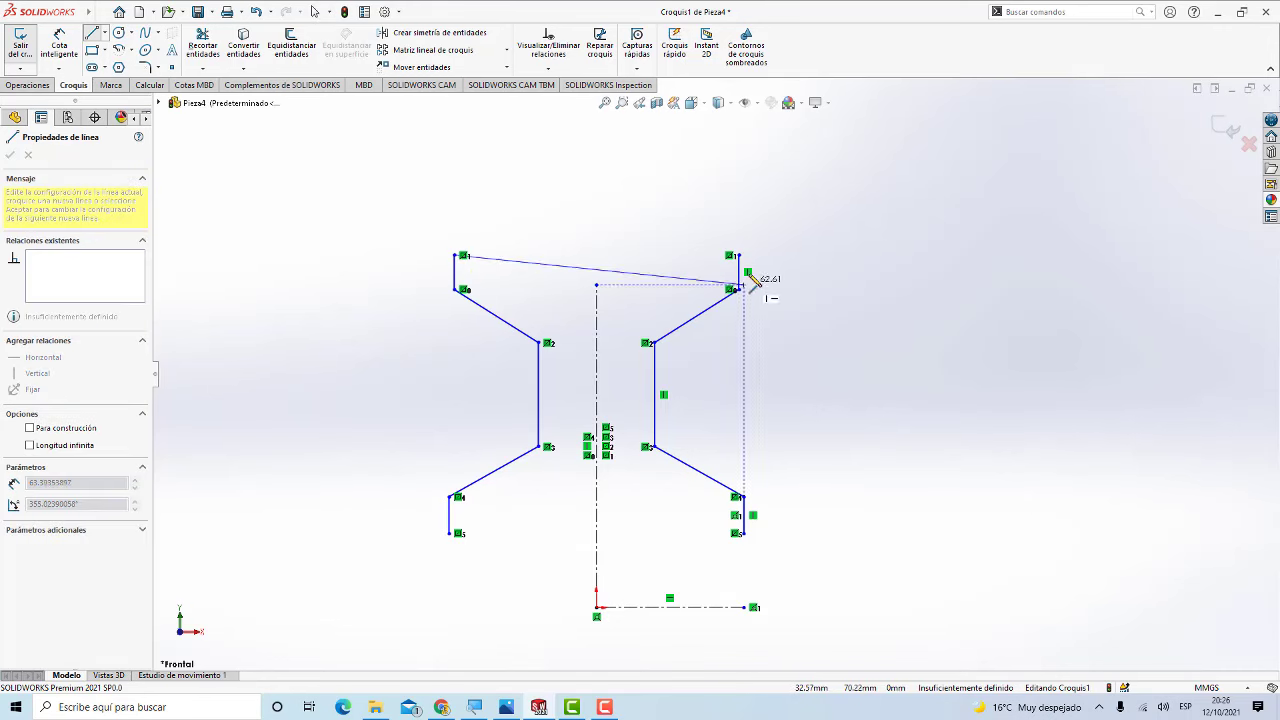
double_click(733, 257)
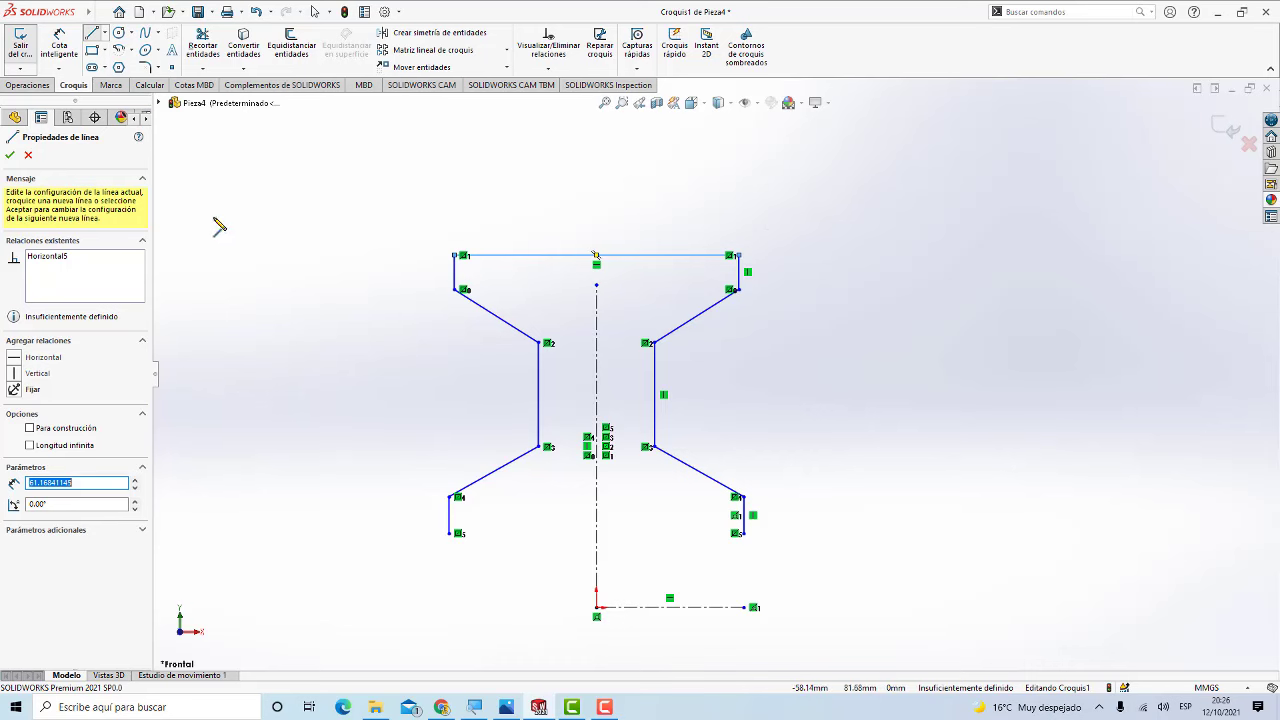
left_click(449, 533)
double_click(741, 533)
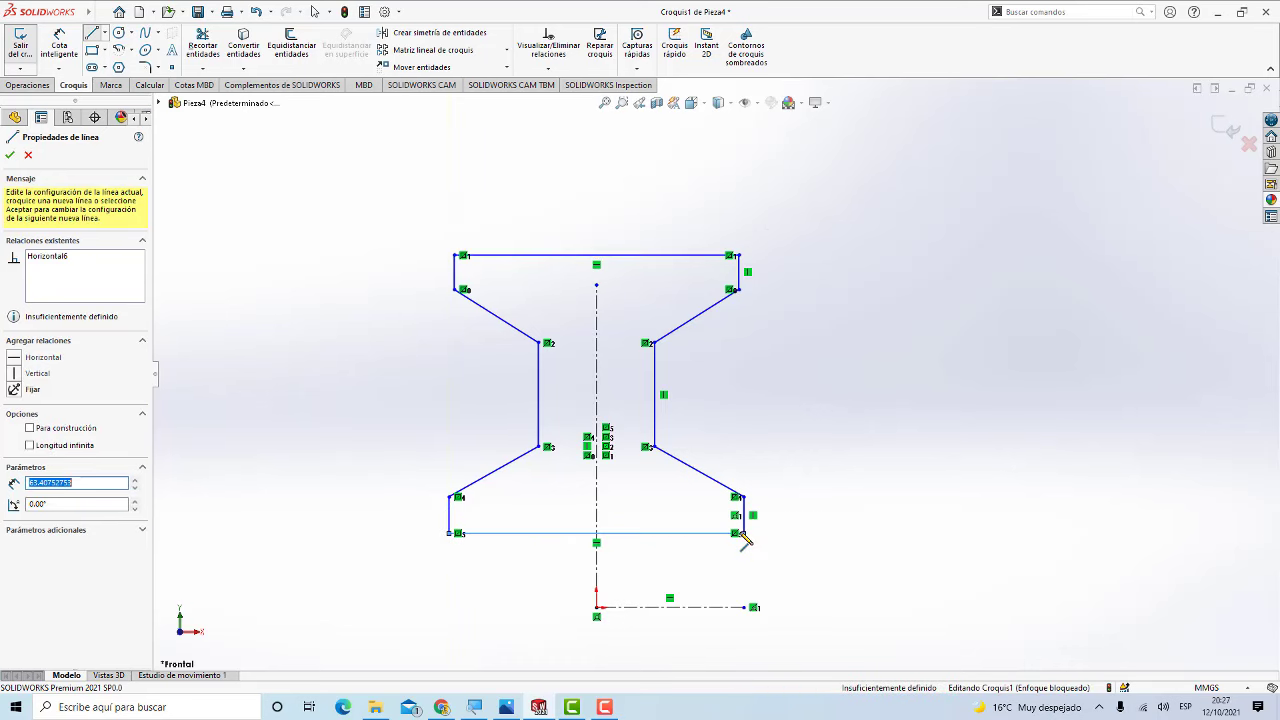
left_click(10, 155)
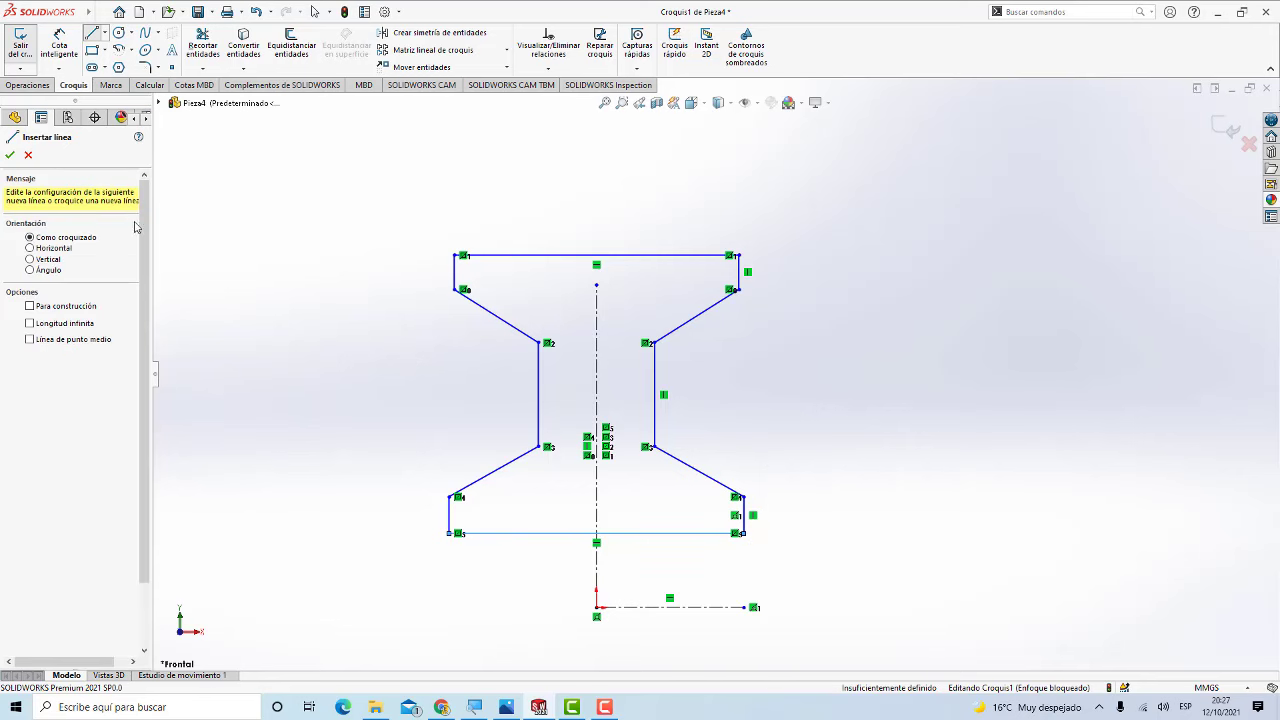
Step: Bring up the ENSAMBLE.jpg reference drawing in Photos
left_click(10, 155)
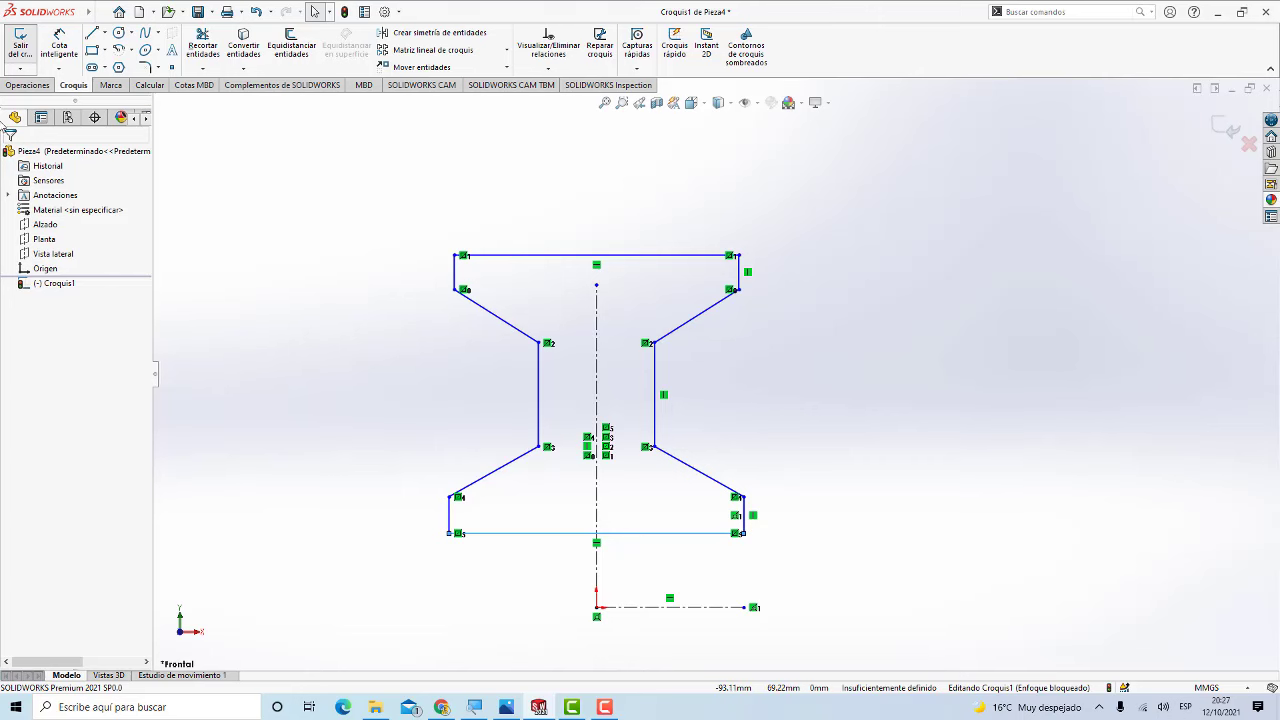
left_click(61, 47)
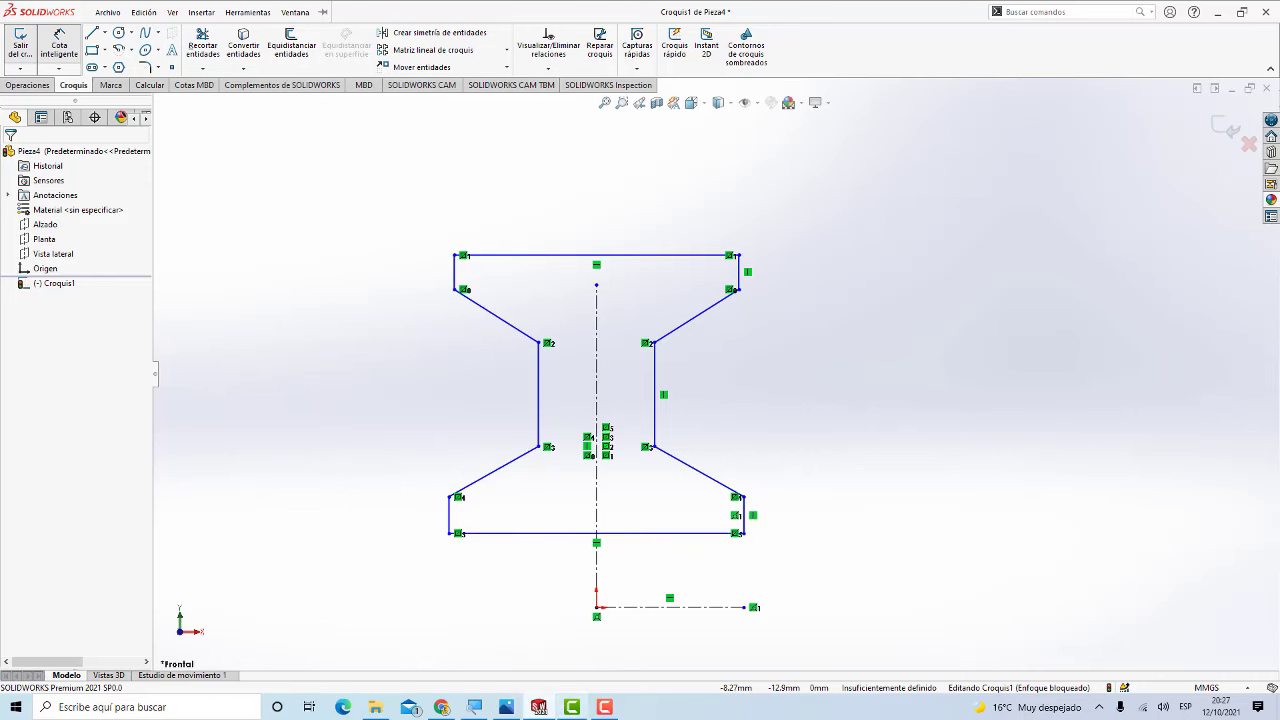
left_click(519, 713)
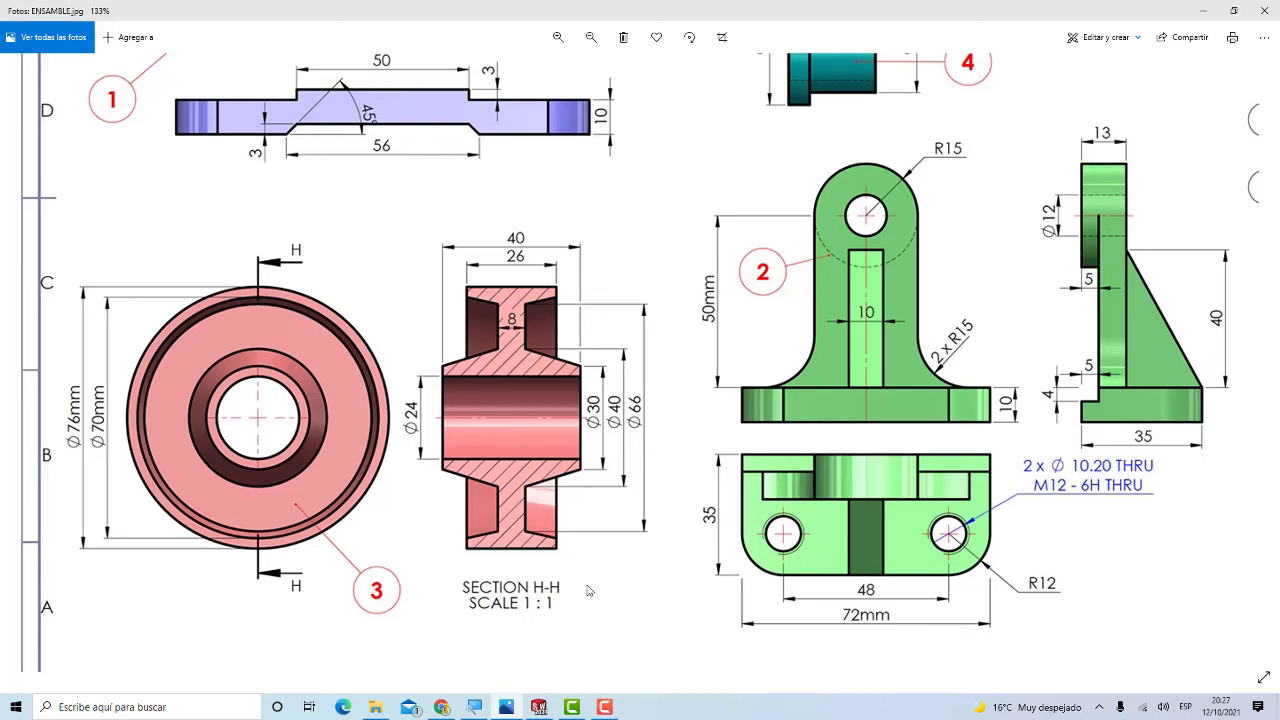
Step: Back in SOLIDWORKS, start a diameter dimension from the profile's bottom edge across the centerline (31.80)
left_click(538, 710)
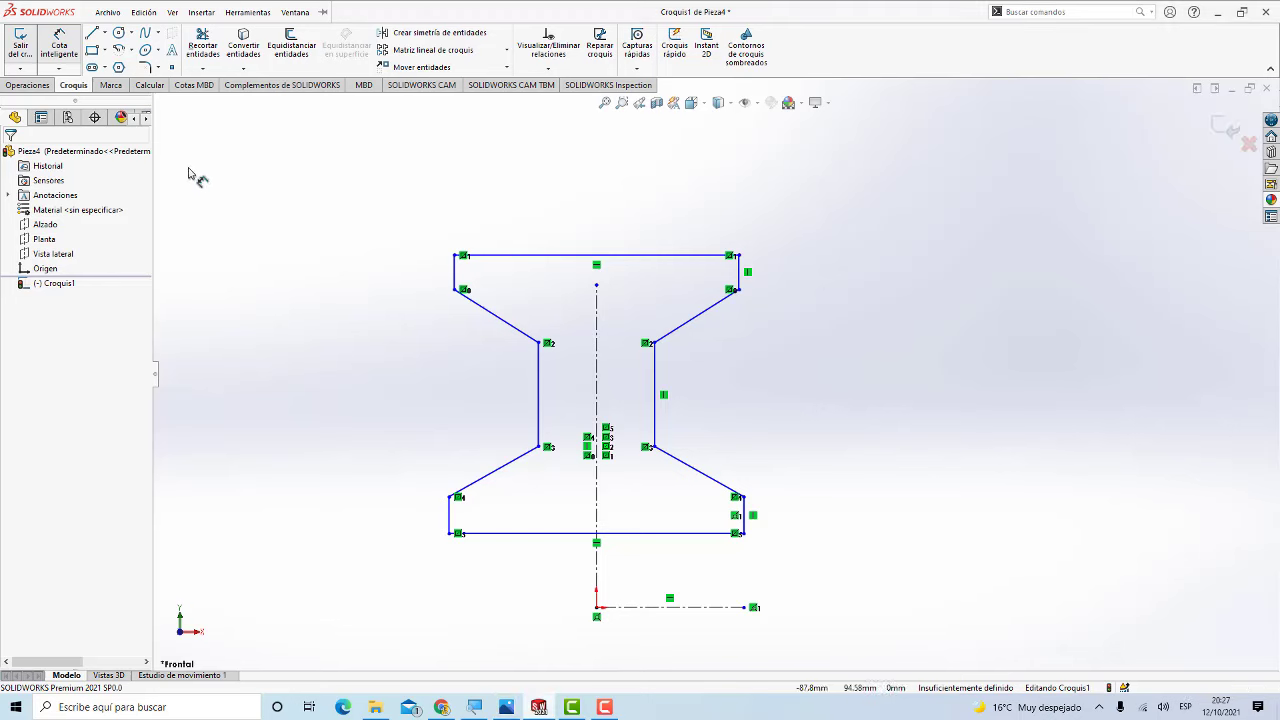
left_click(82, 54)
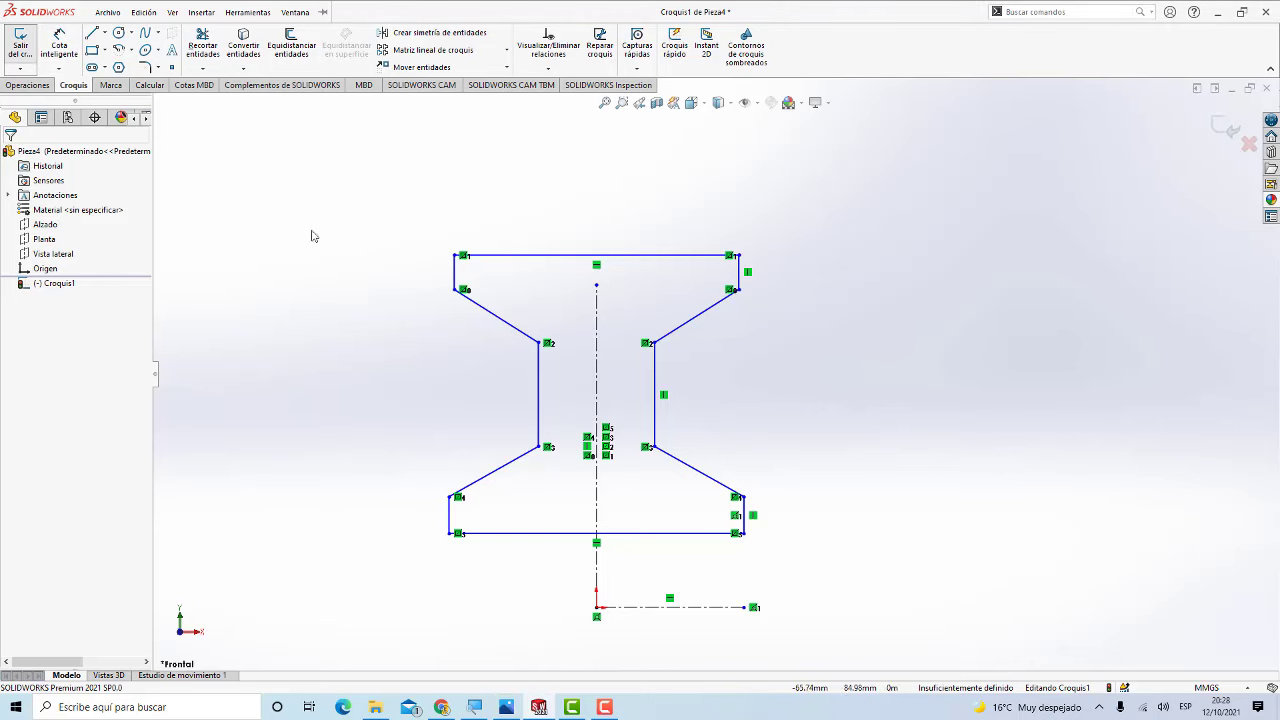
left_click(675, 535)
left_click(60, 45)
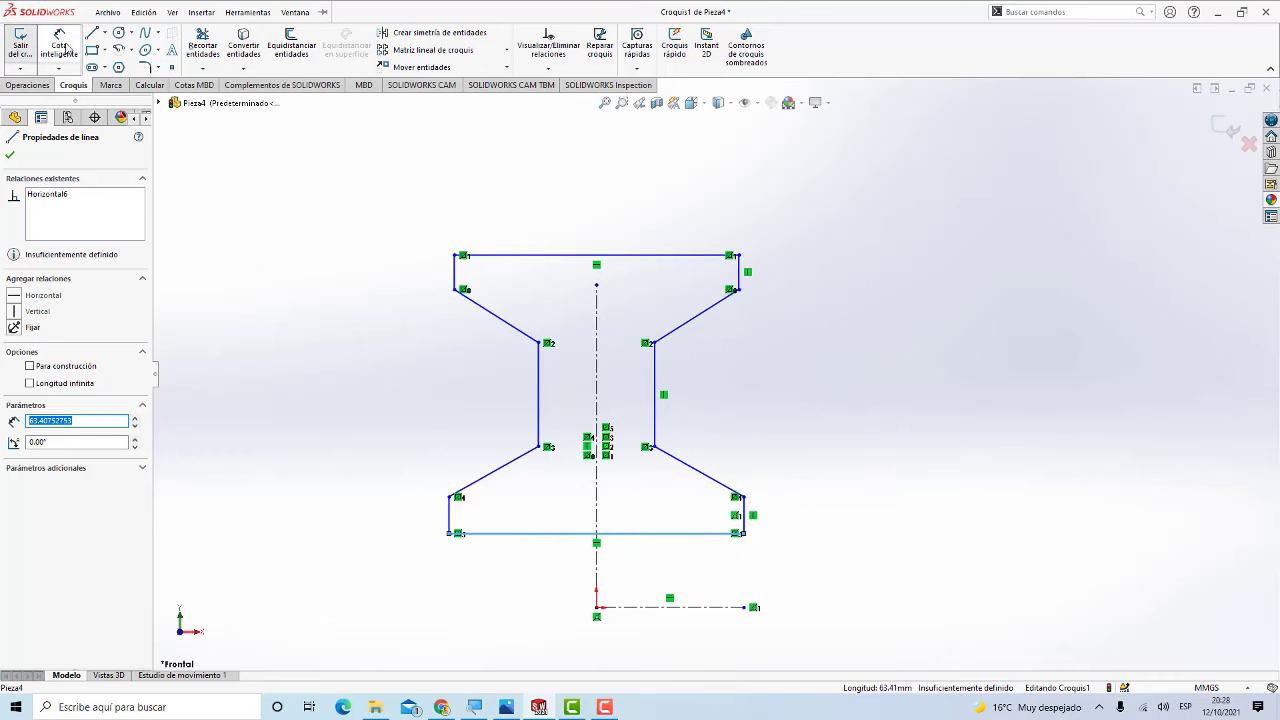
scroll(686, 532, "down", 1)
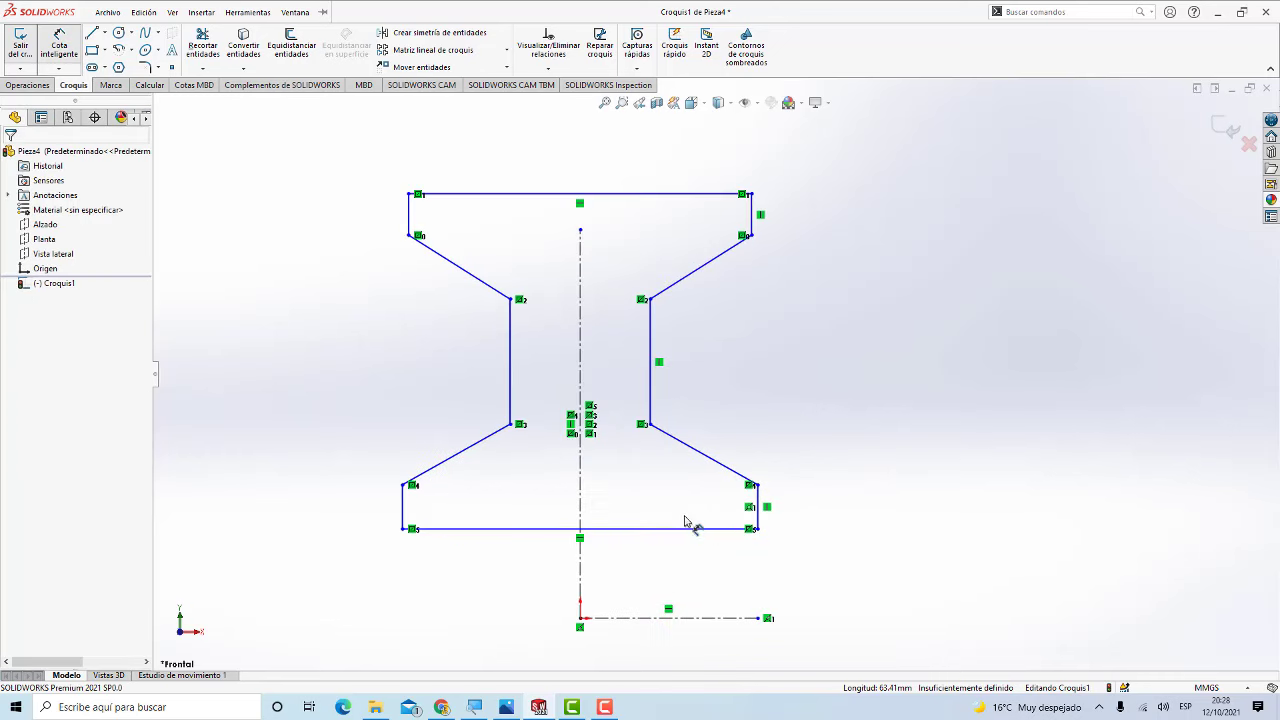
scroll(700, 545, "up", 3)
scroll(725, 525, "down", 2)
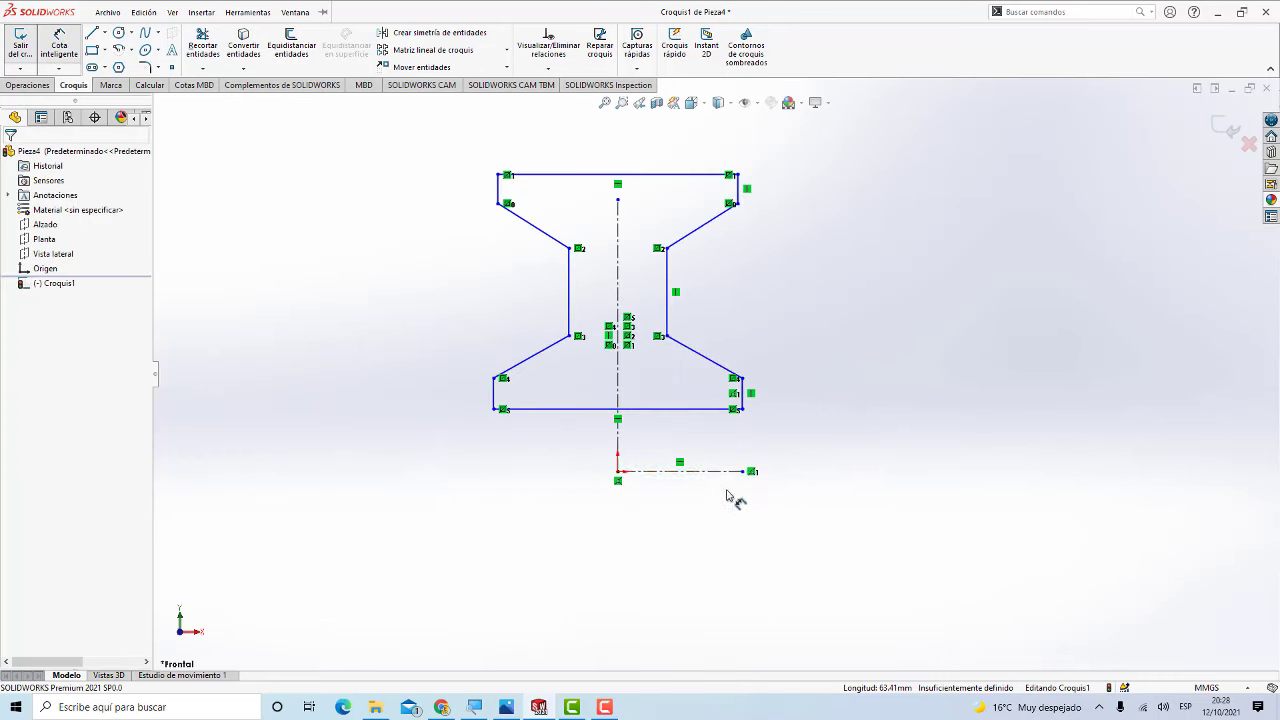
left_click(712, 410)
left_click(716, 472)
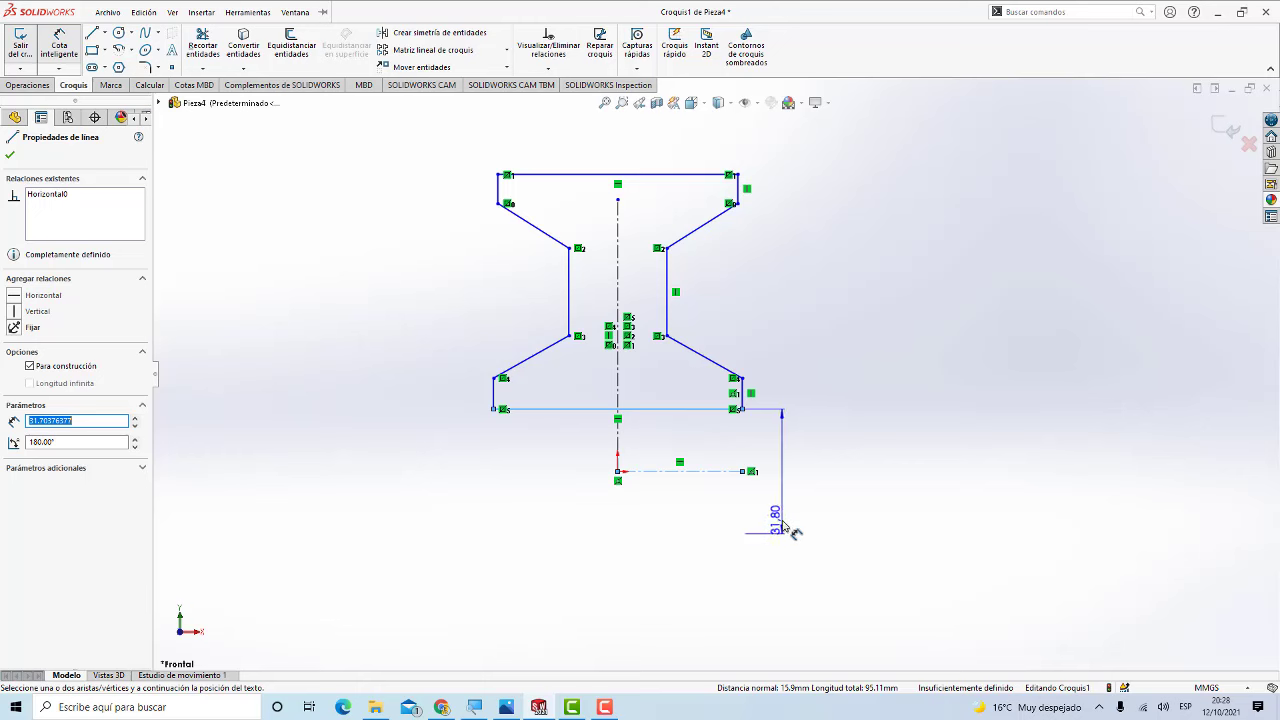
Step: Set the first two profile diameters to 24 mm and 30 mm
left_click(790, 497)
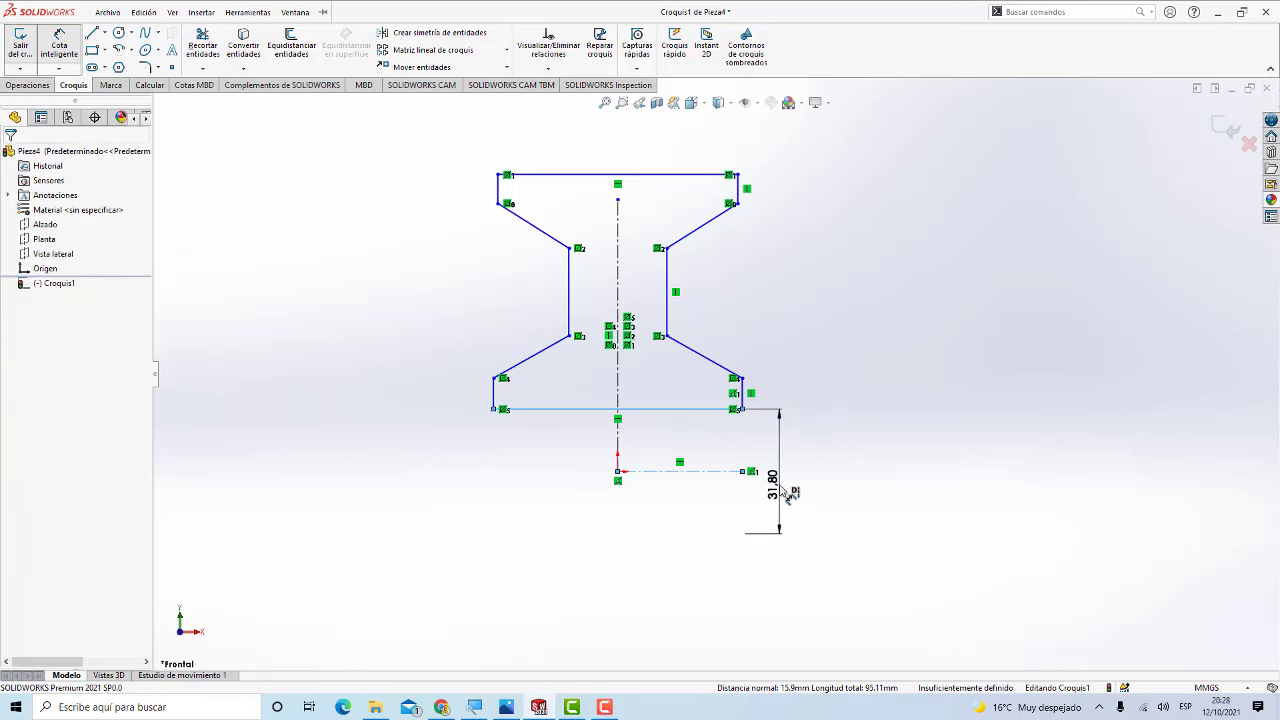
type("24")
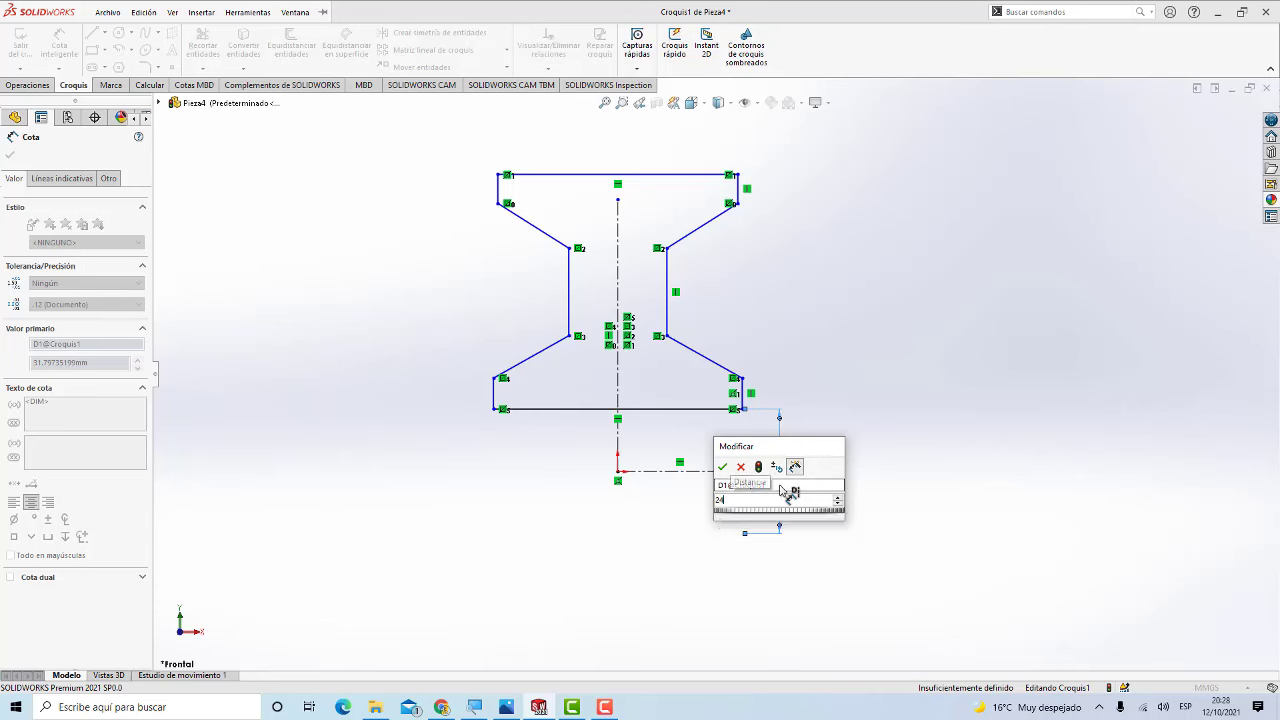
key("Return")
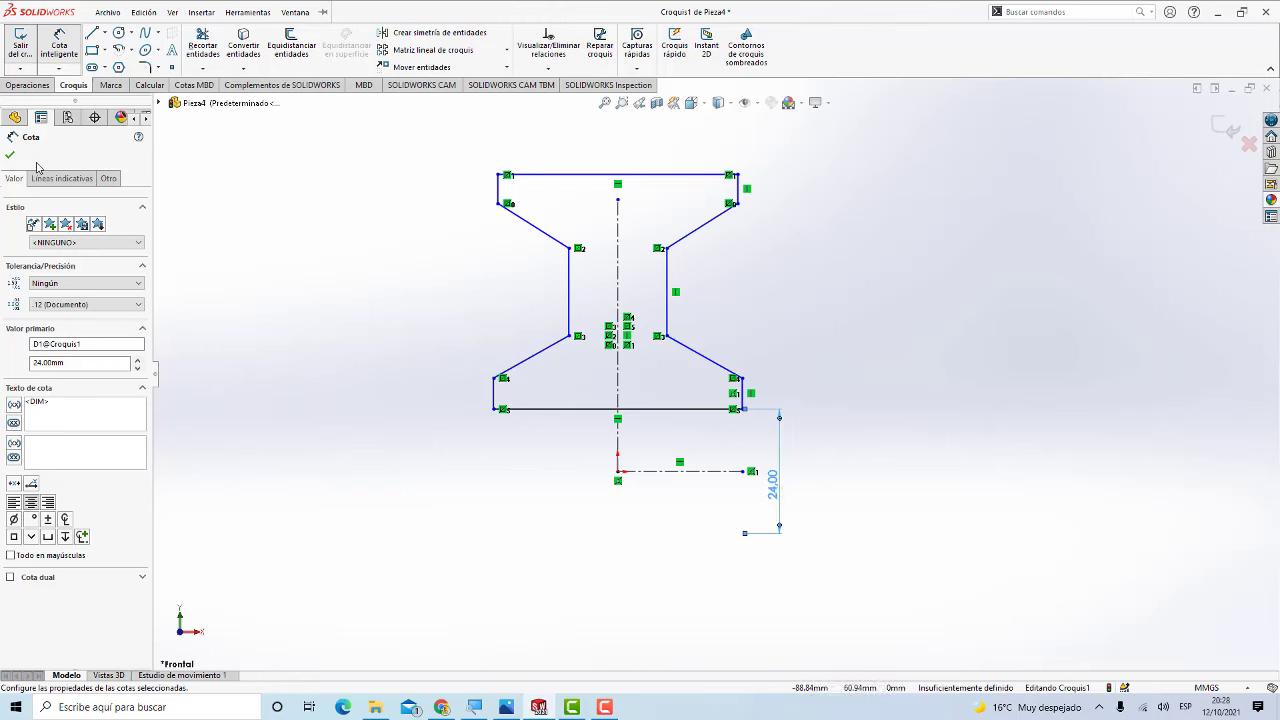
left_click(743, 379)
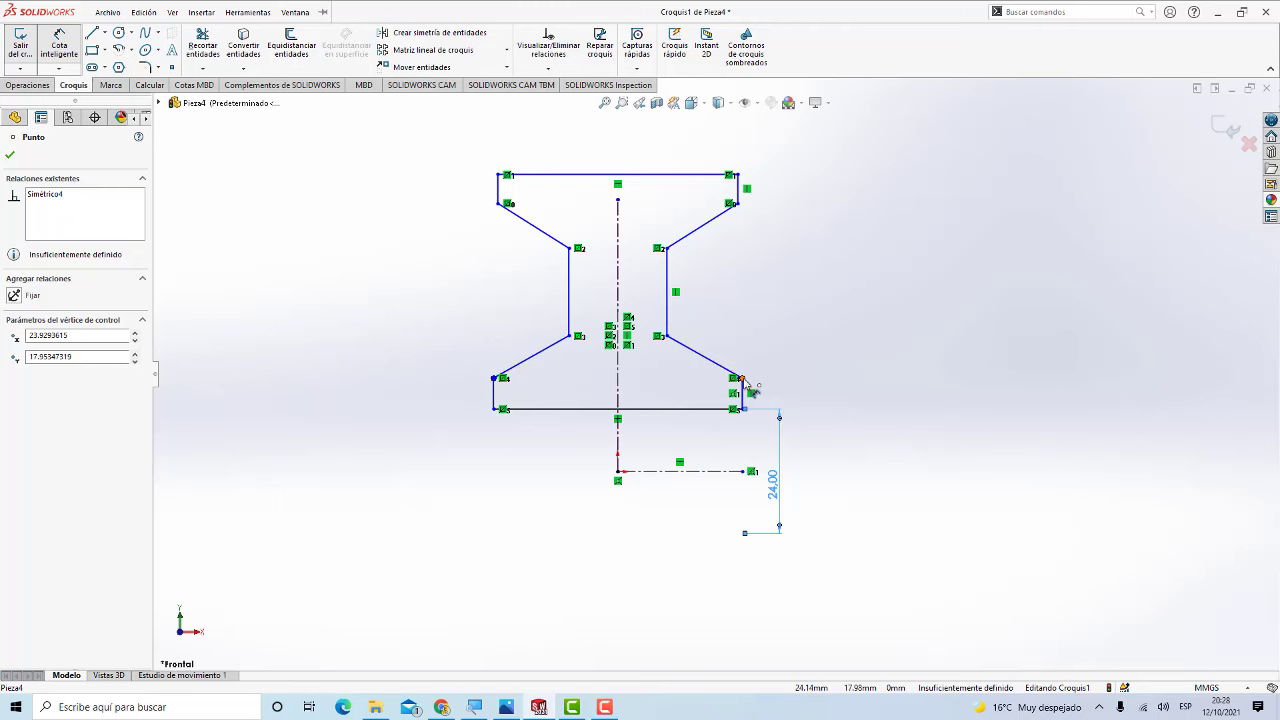
left_click(822, 488)
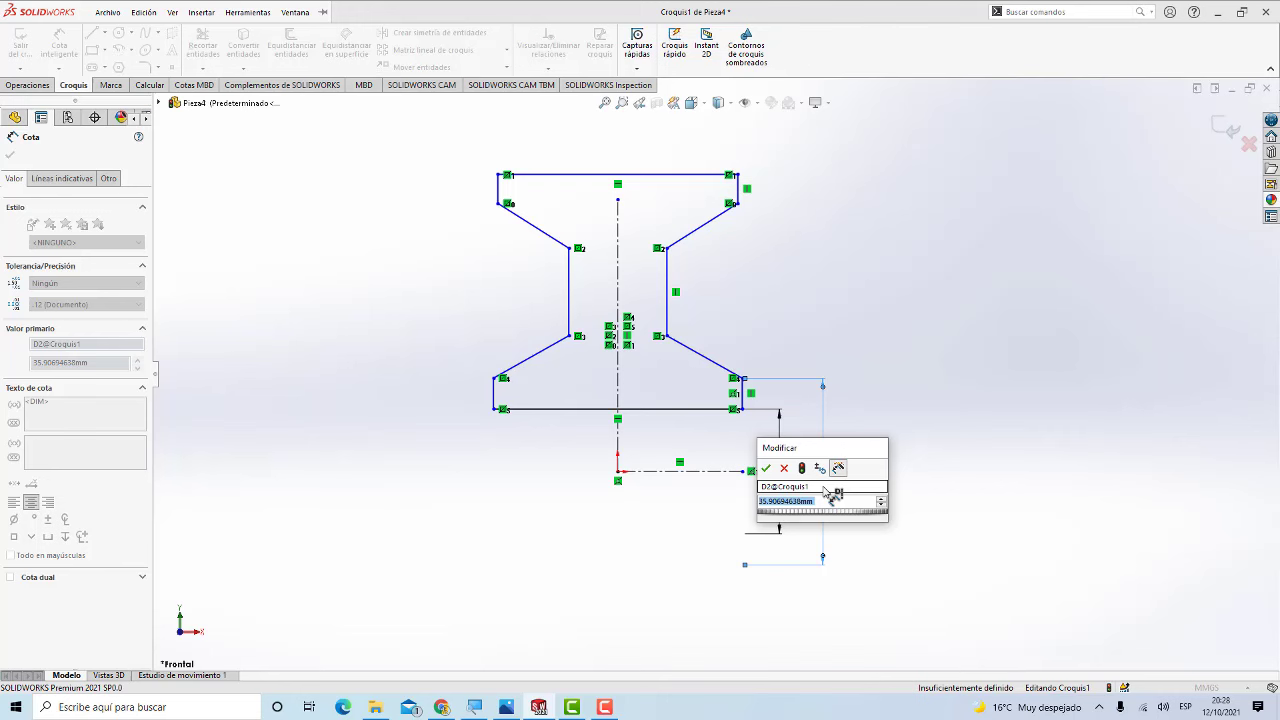
type("30")
key("Return")
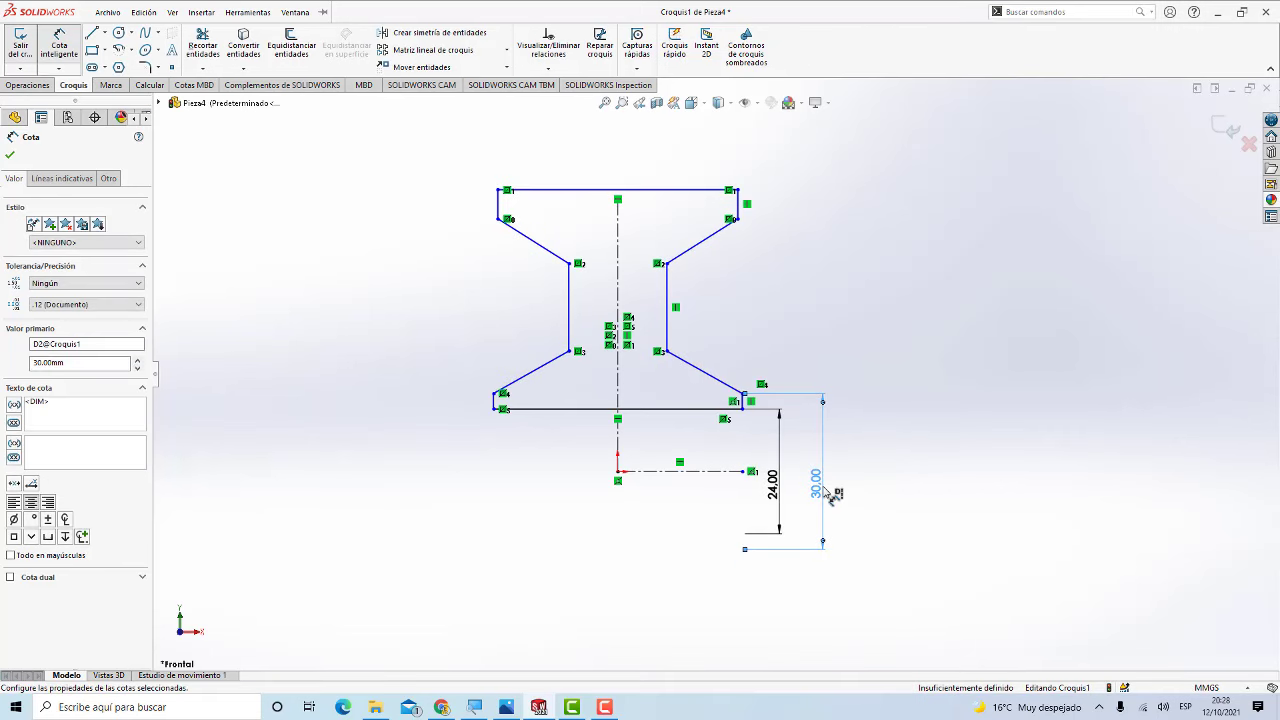
Step: Dimension the inner vertex across the axis as a 40 mm diameter, then view the reference drawing
left_click(676, 357)
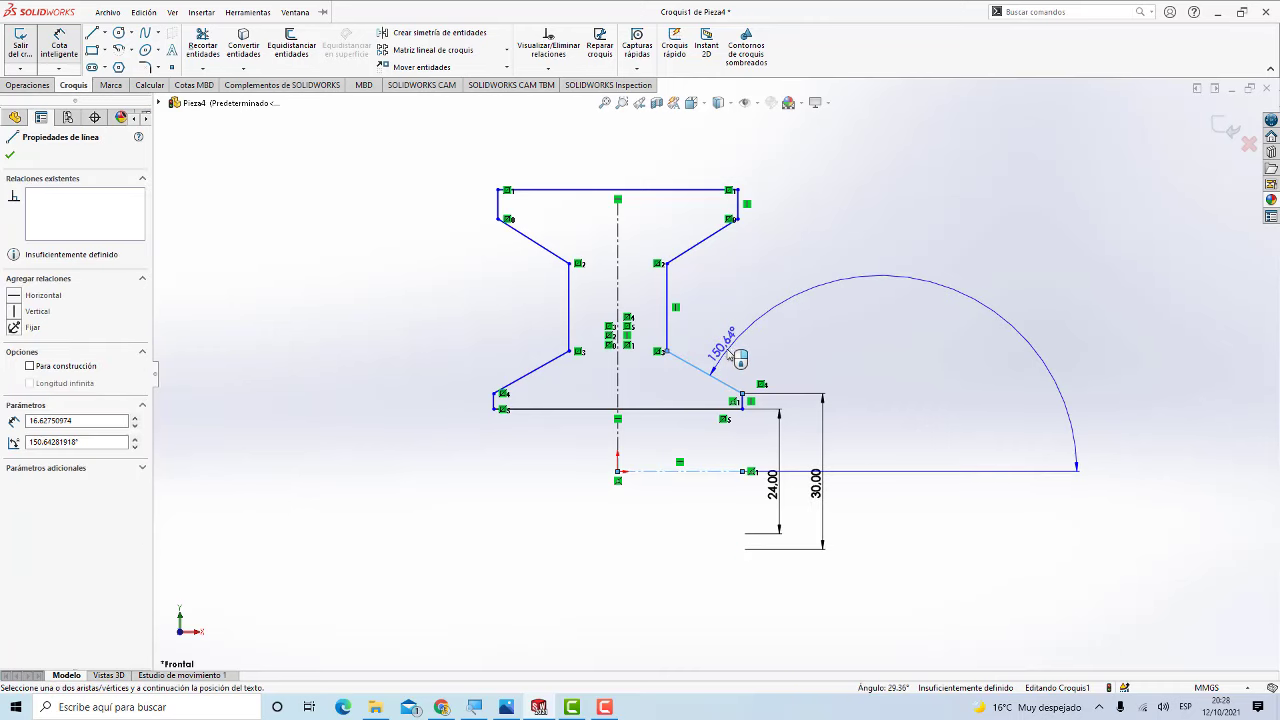
key("Escape")
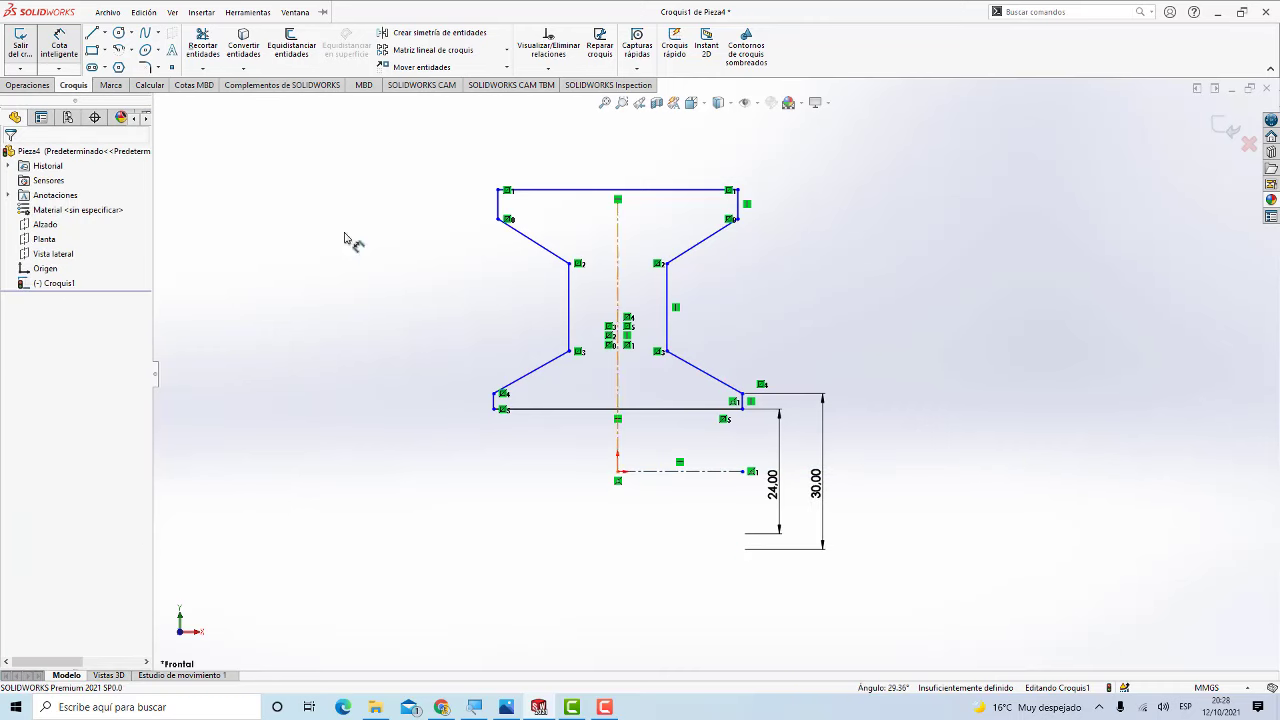
left_click(665, 351)
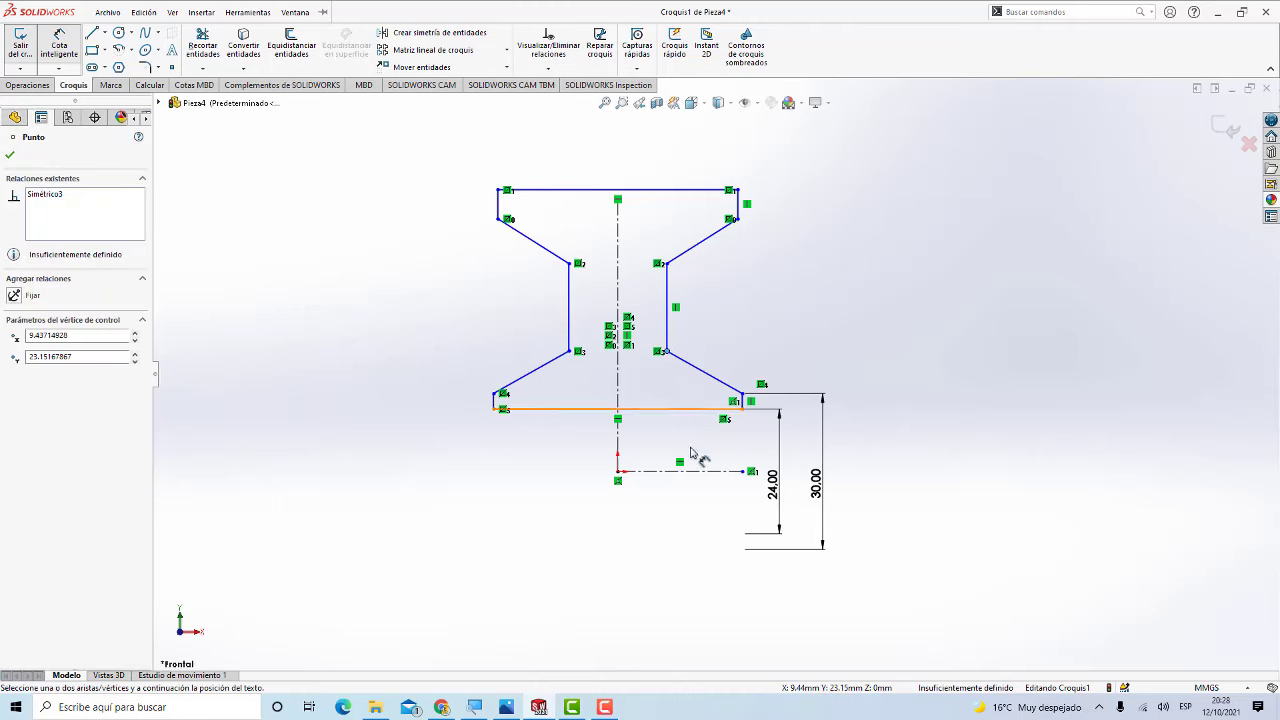
left_click(701, 472)
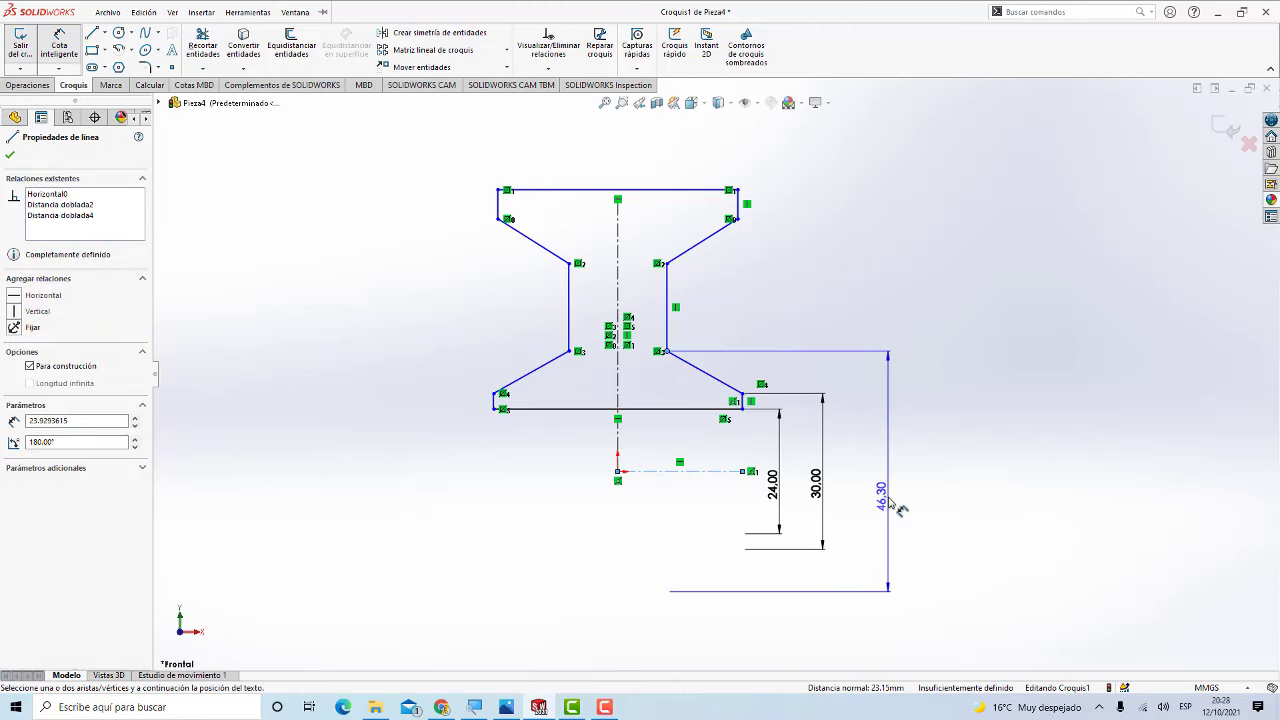
left_click(893, 487)
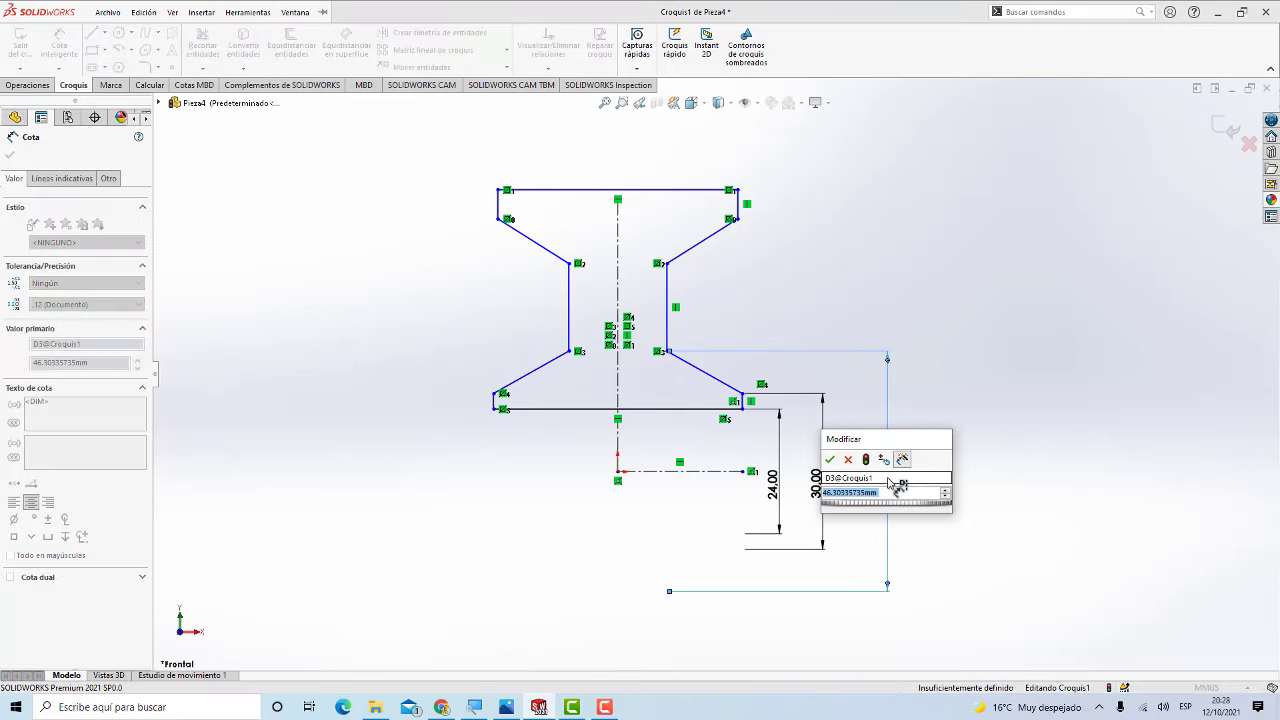
type("40")
key("Return")
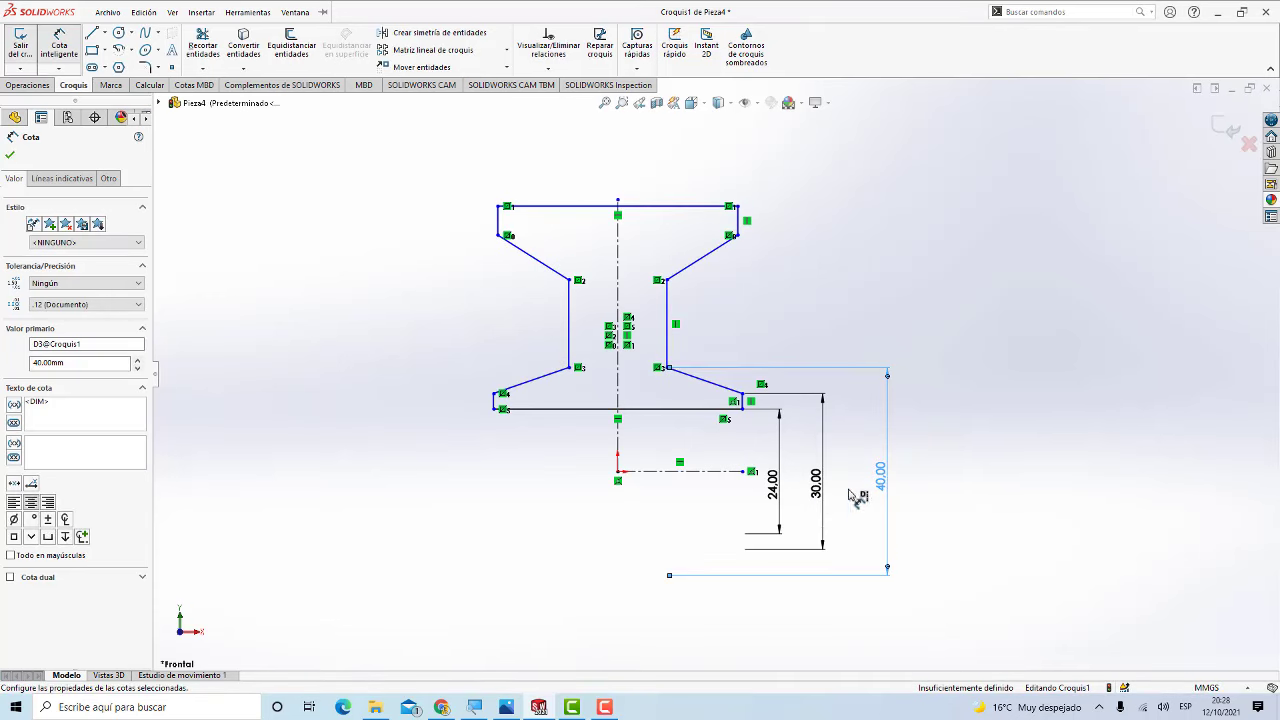
left_click(507, 707)
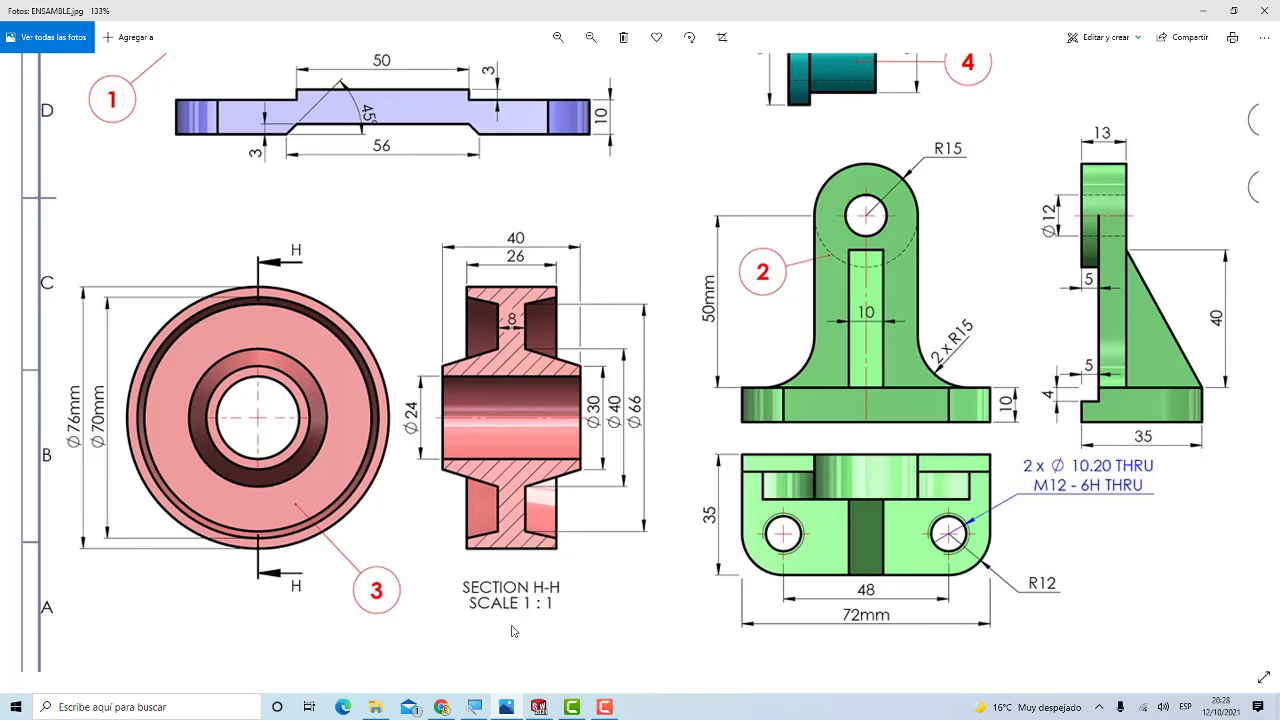
Step: After comparing with the reference drawing, dimension the left vertex as a 66 mm diameter
left_click(507, 707)
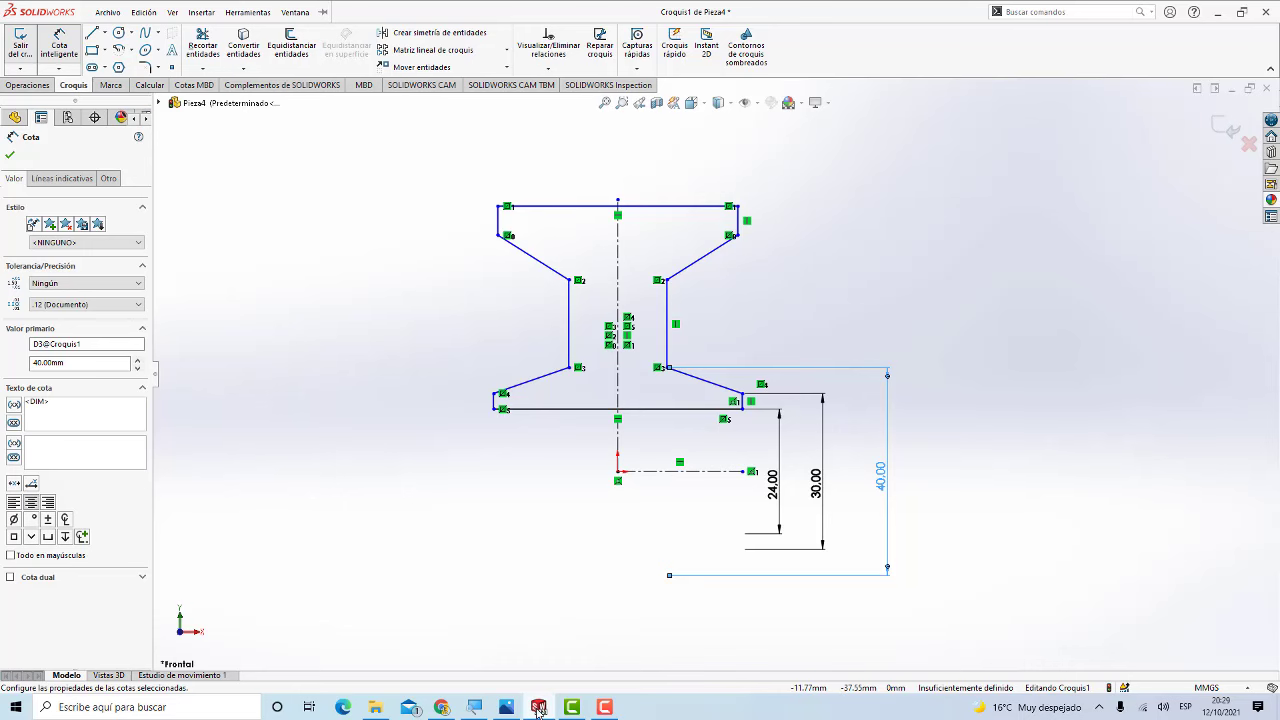
left_click(507, 707)
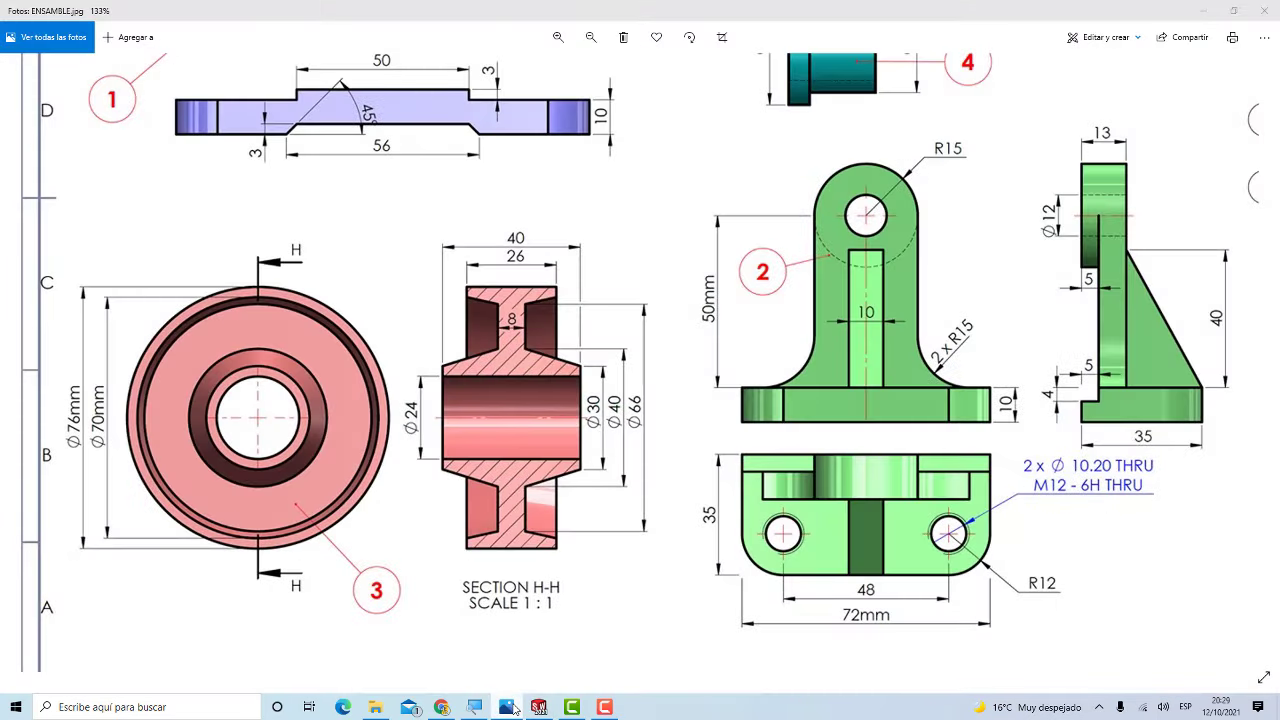
left_click(512, 707)
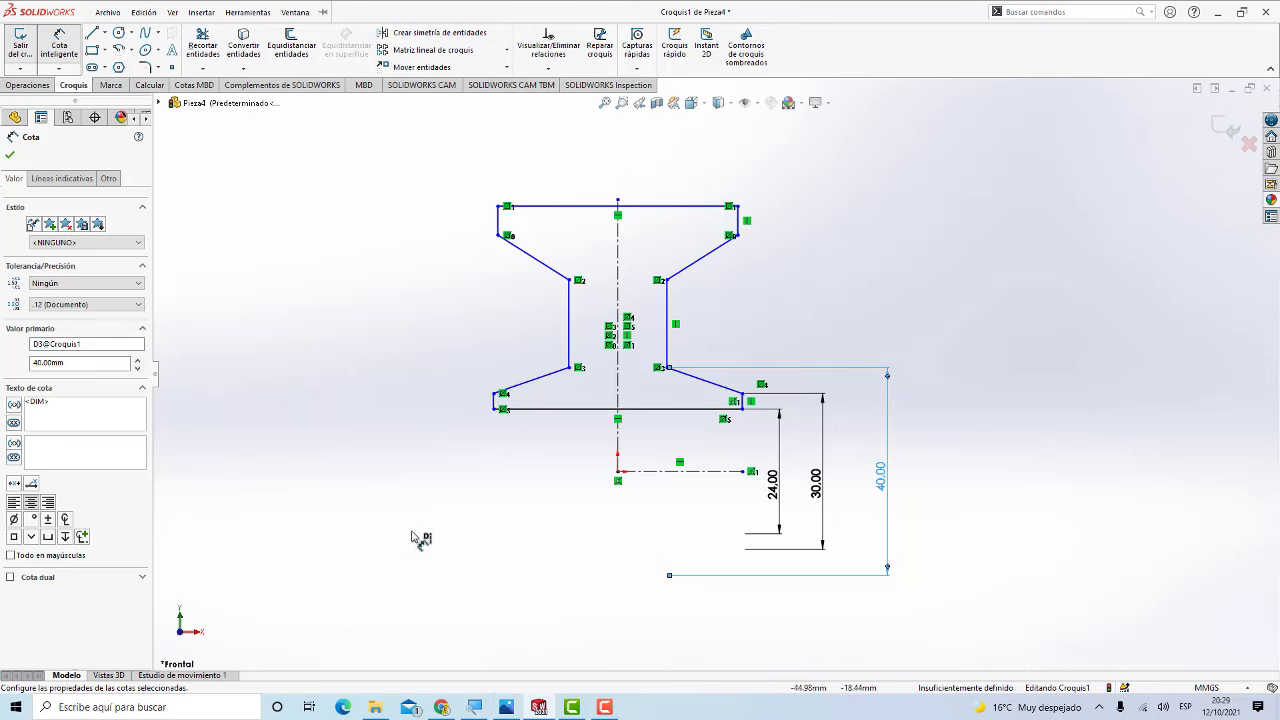
left_click(570, 281)
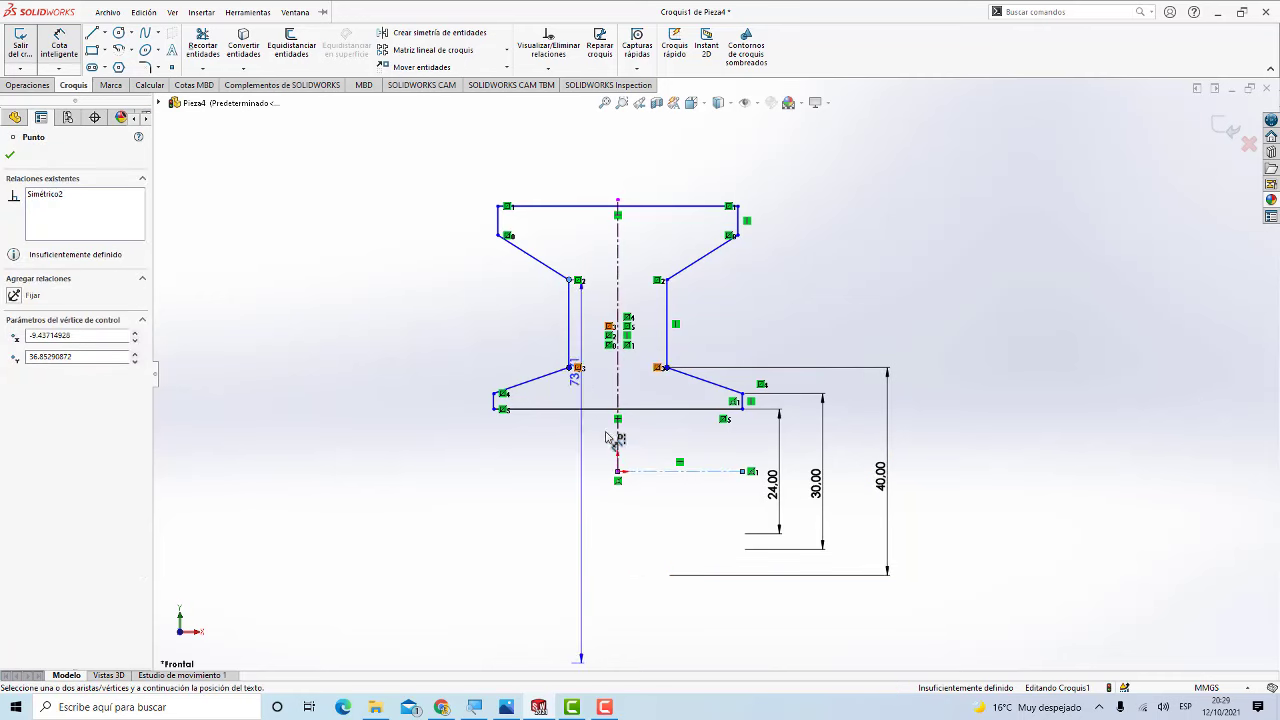
left_click(466, 470)
type("66")
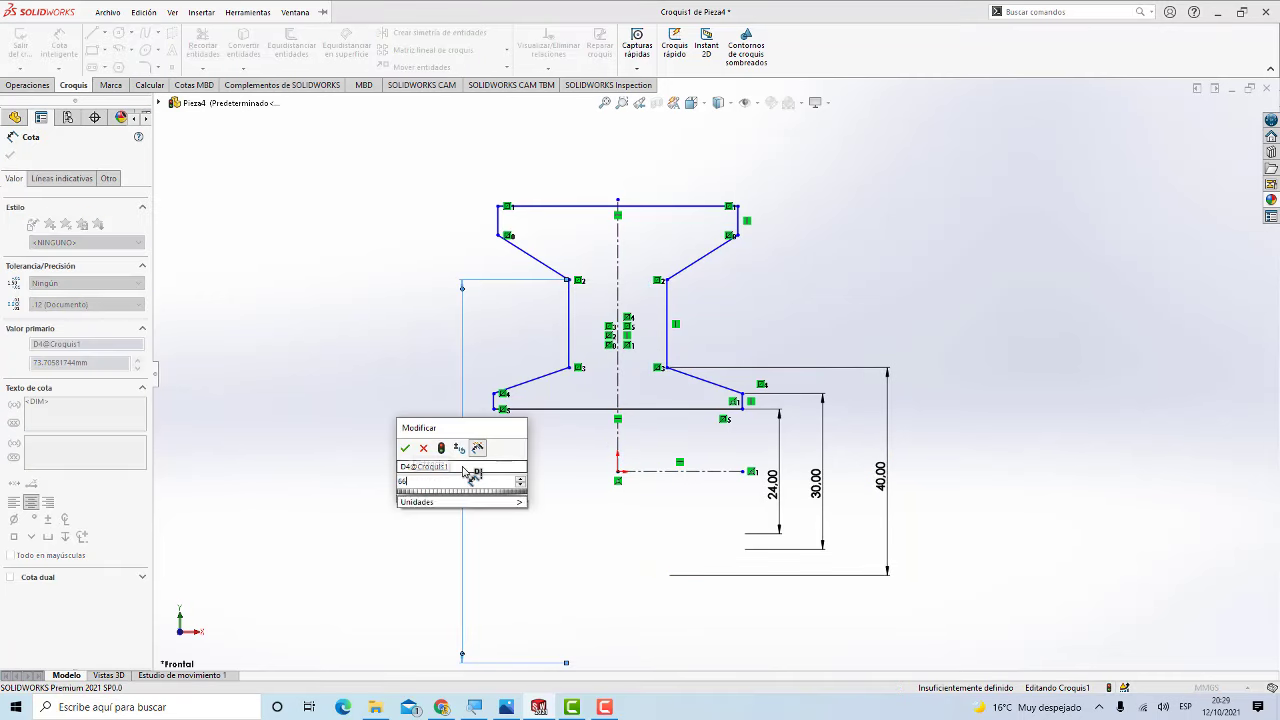
key("Return")
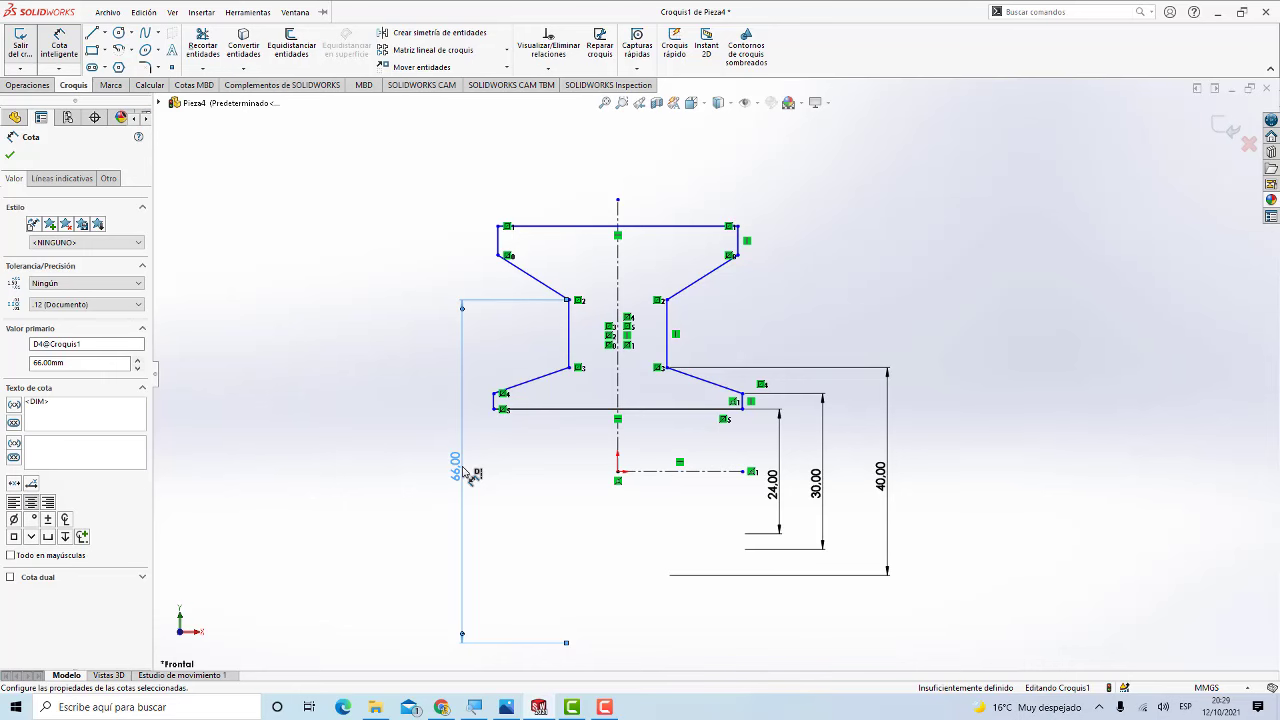
left_click(507, 707)
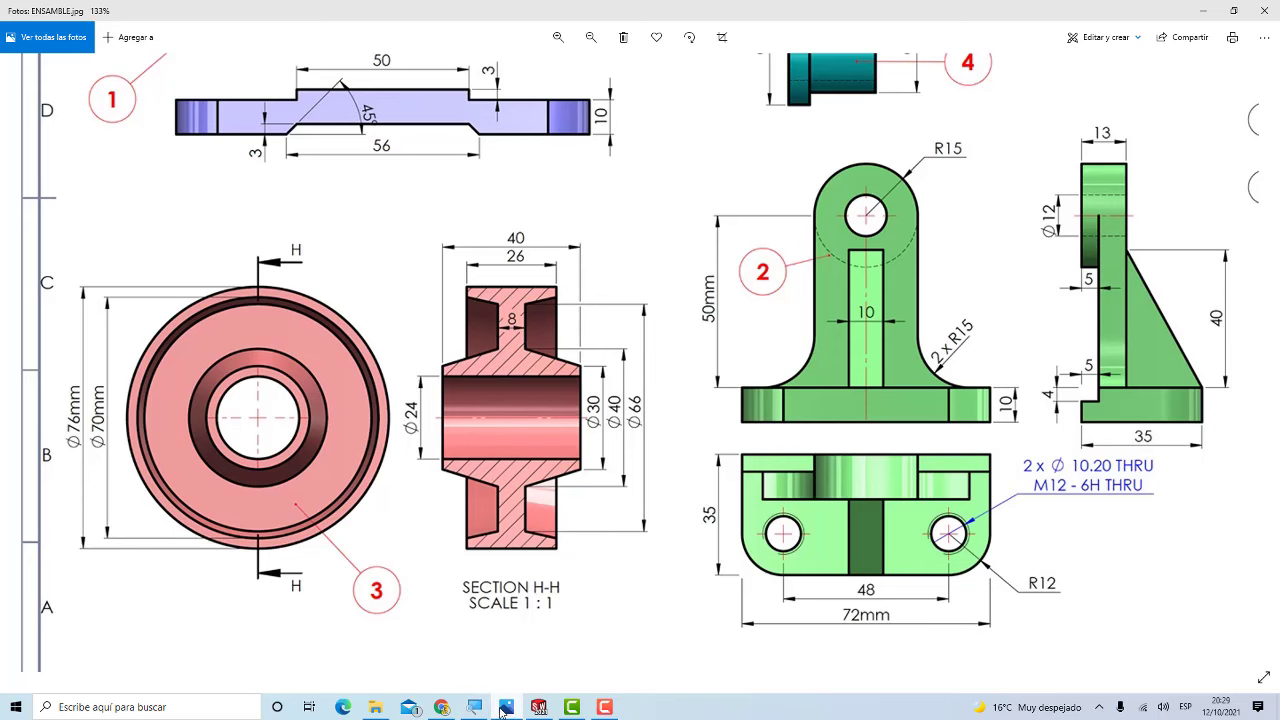
left_click(505, 707)
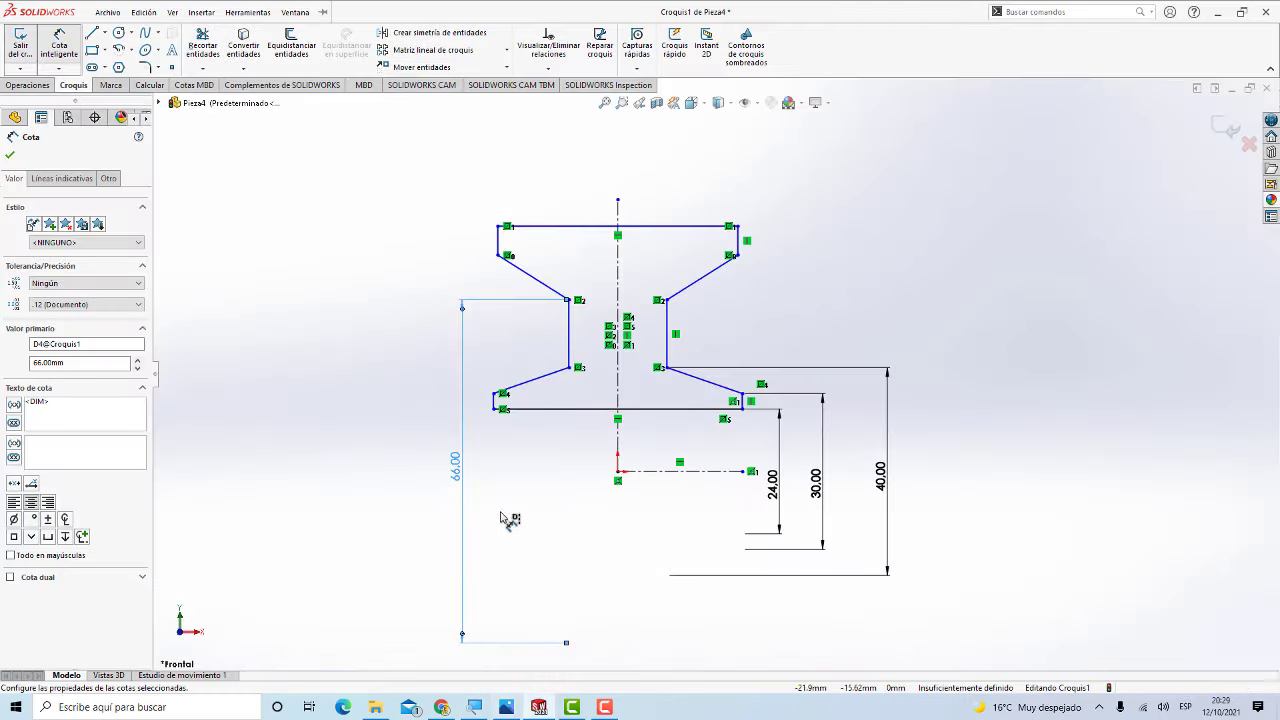
Step: Dimension the upper-left vertex to 70 mm on the left of the profile
left_click(506, 256)
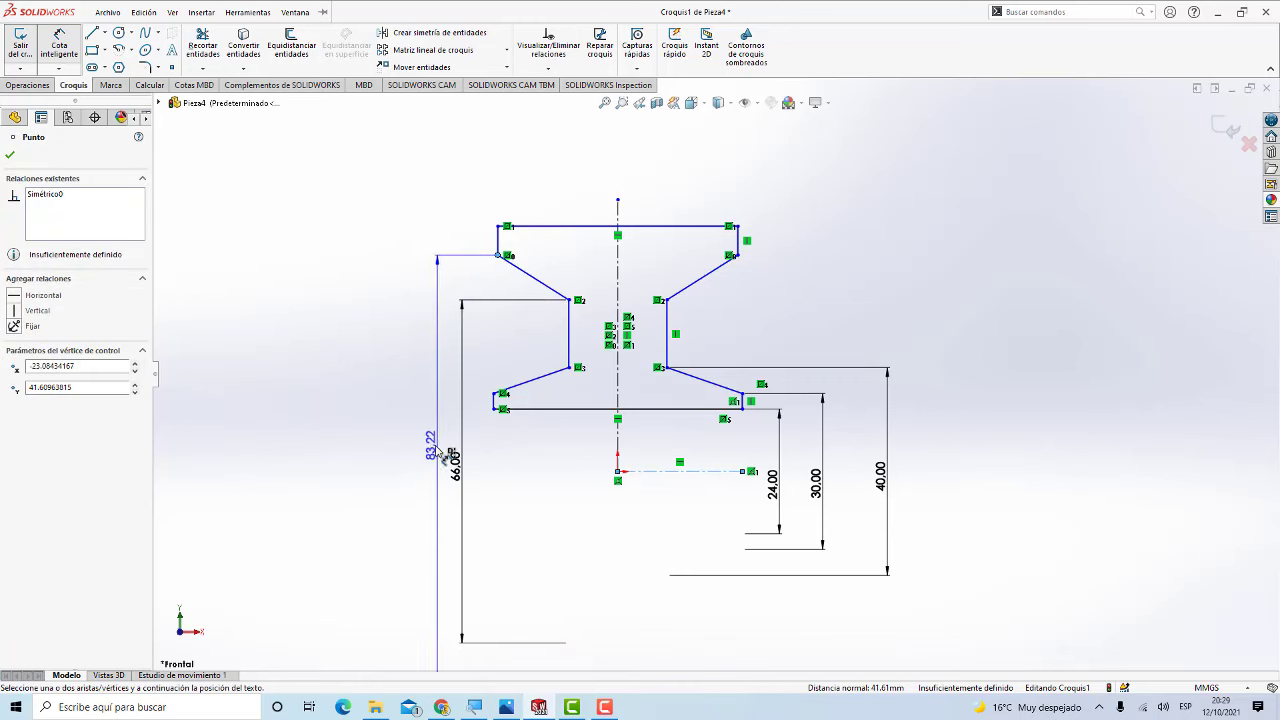
left_click(433, 452)
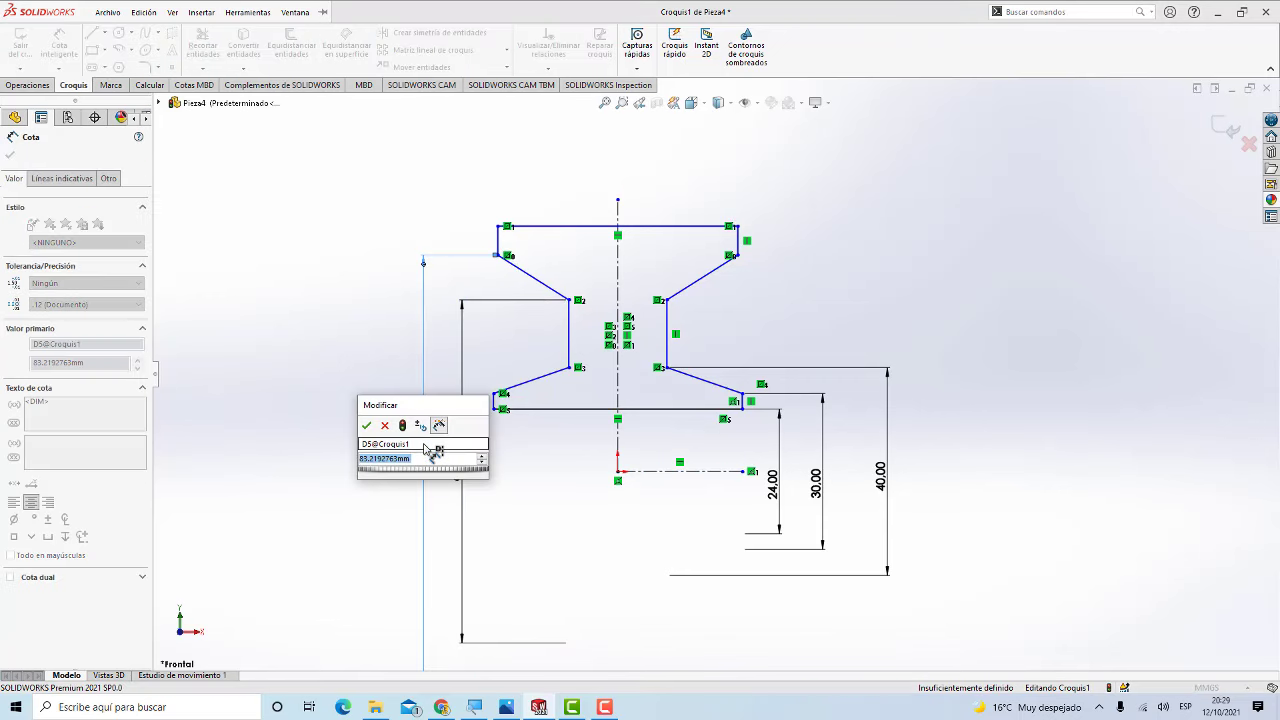
type("70")
key("Return")
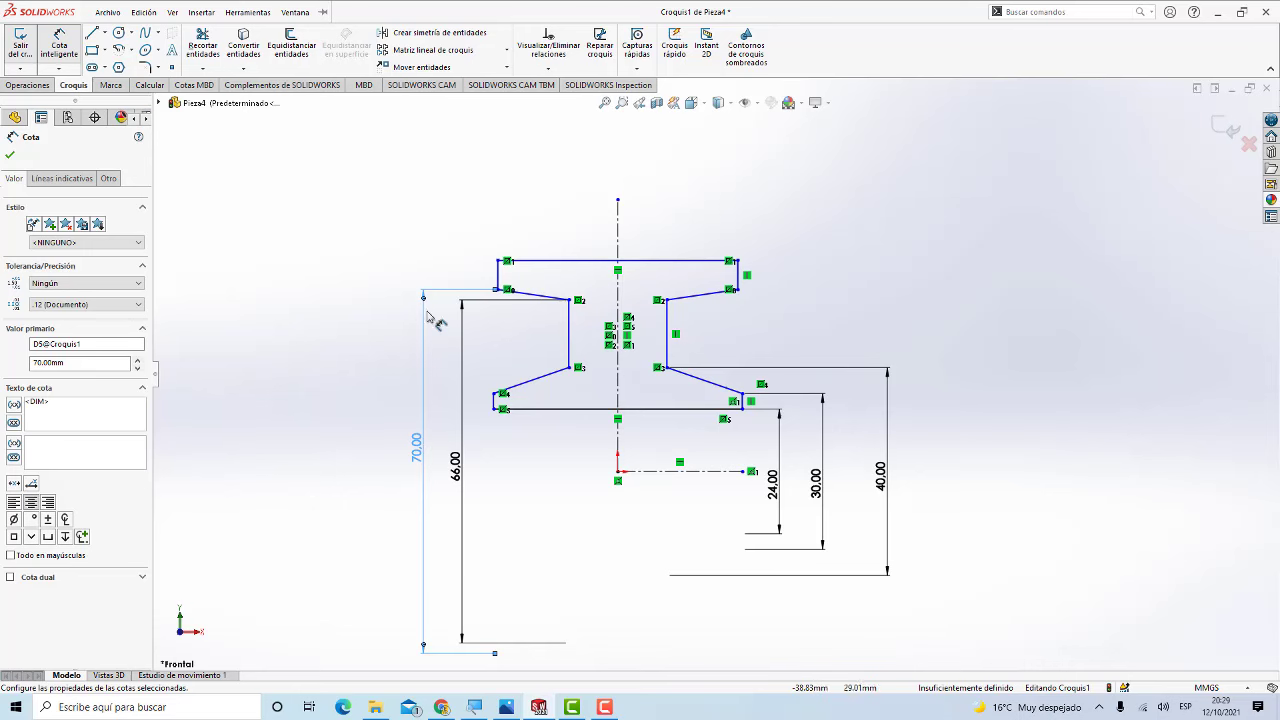
Step: Add a second 70 mm overall dimension from the top-left corner and check the reference
scroll(437, 322, "up", 2)
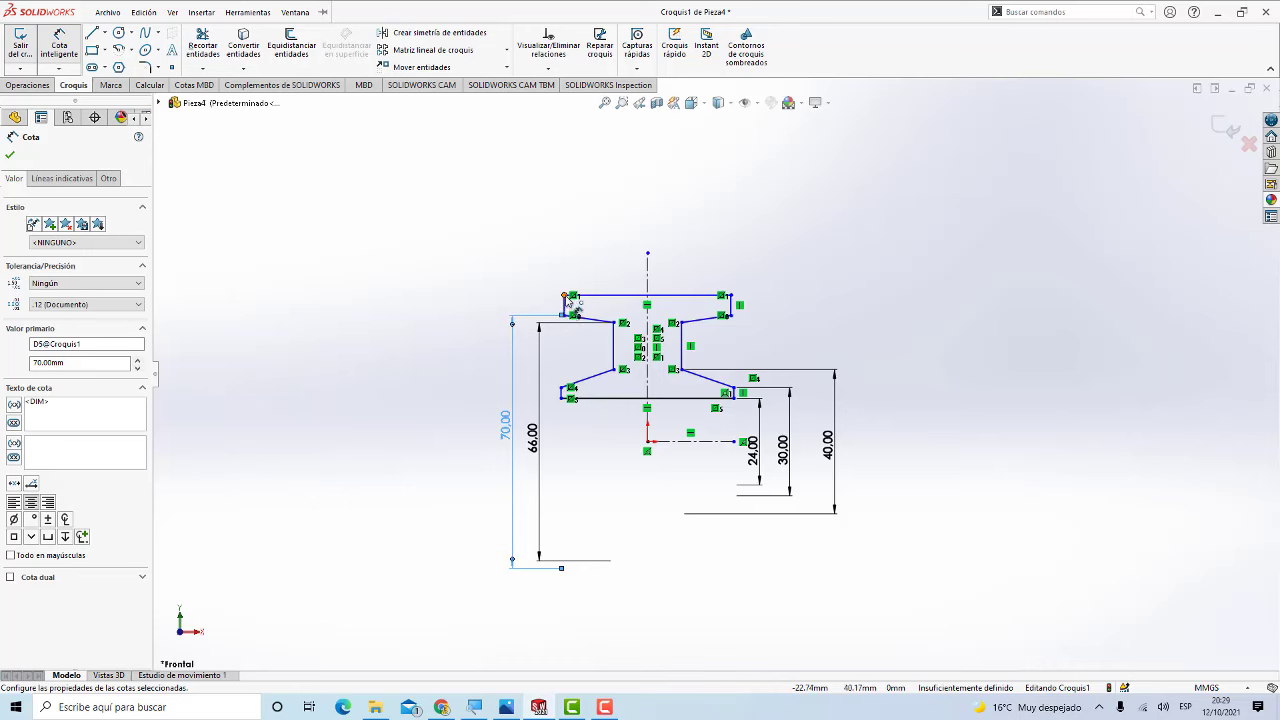
left_click(565, 296)
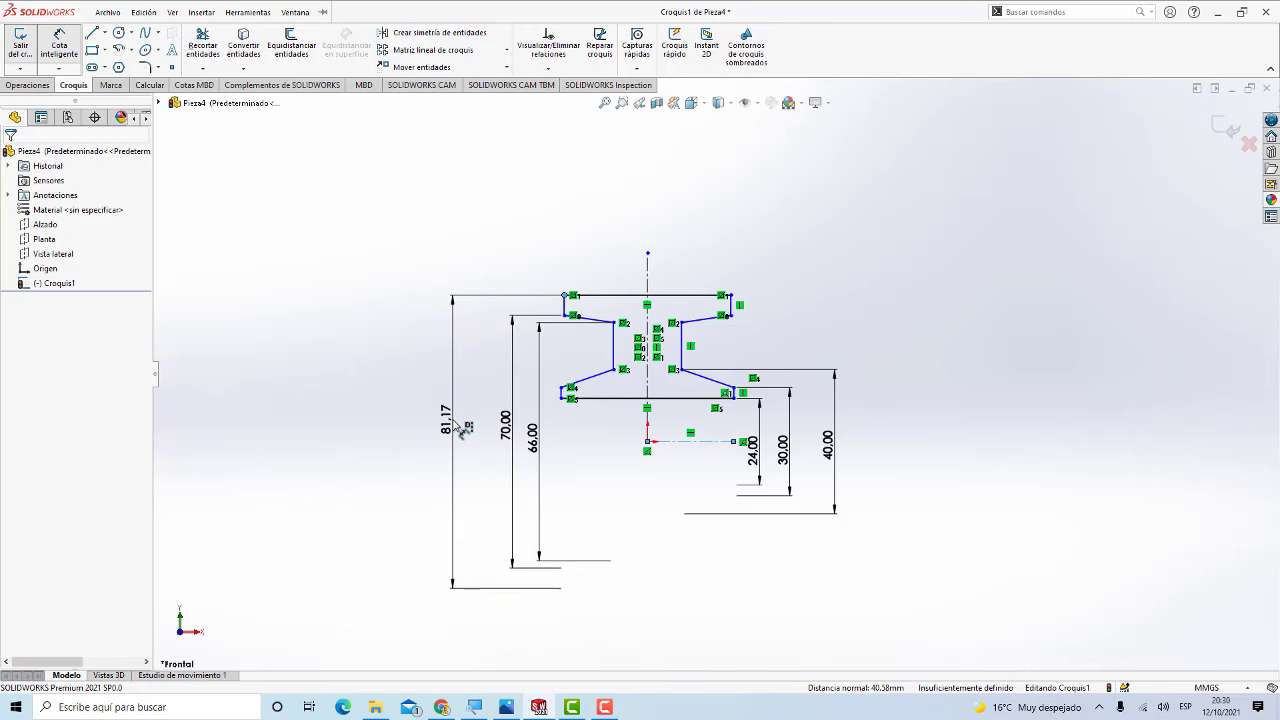
left_click(455, 424)
type("70")
key("Return")
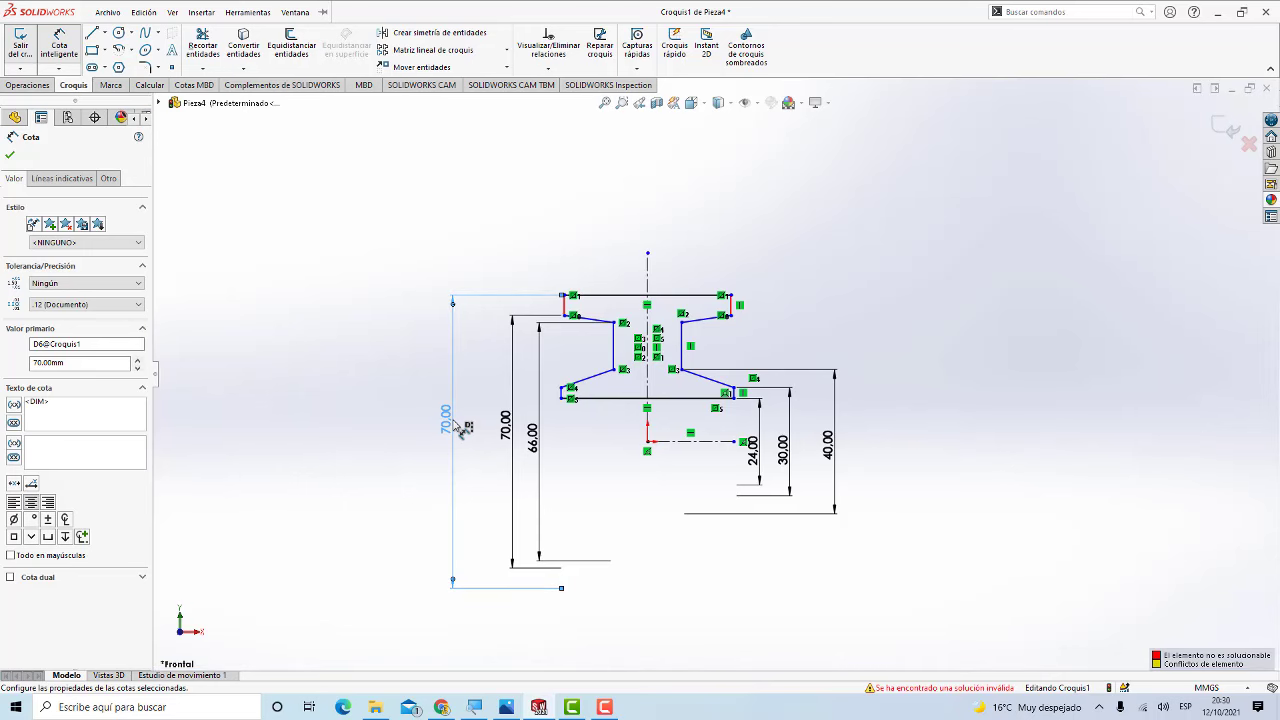
left_click(515, 710)
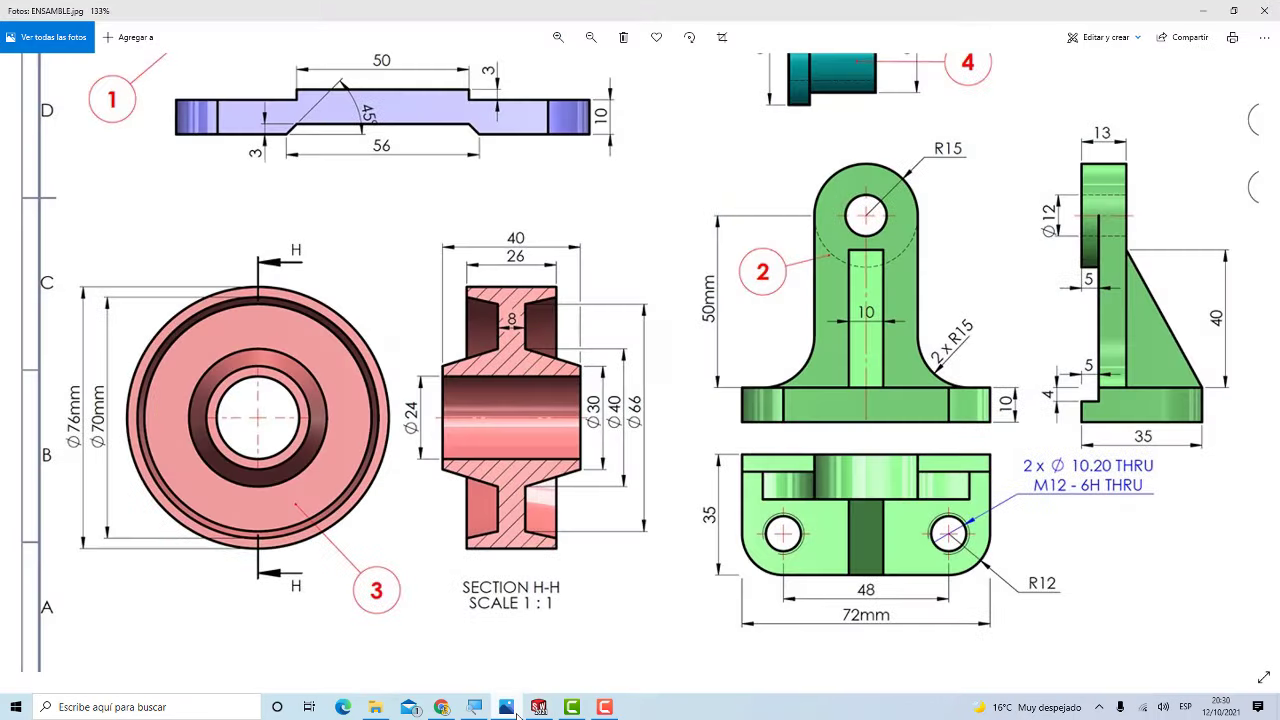
left_click(510, 709)
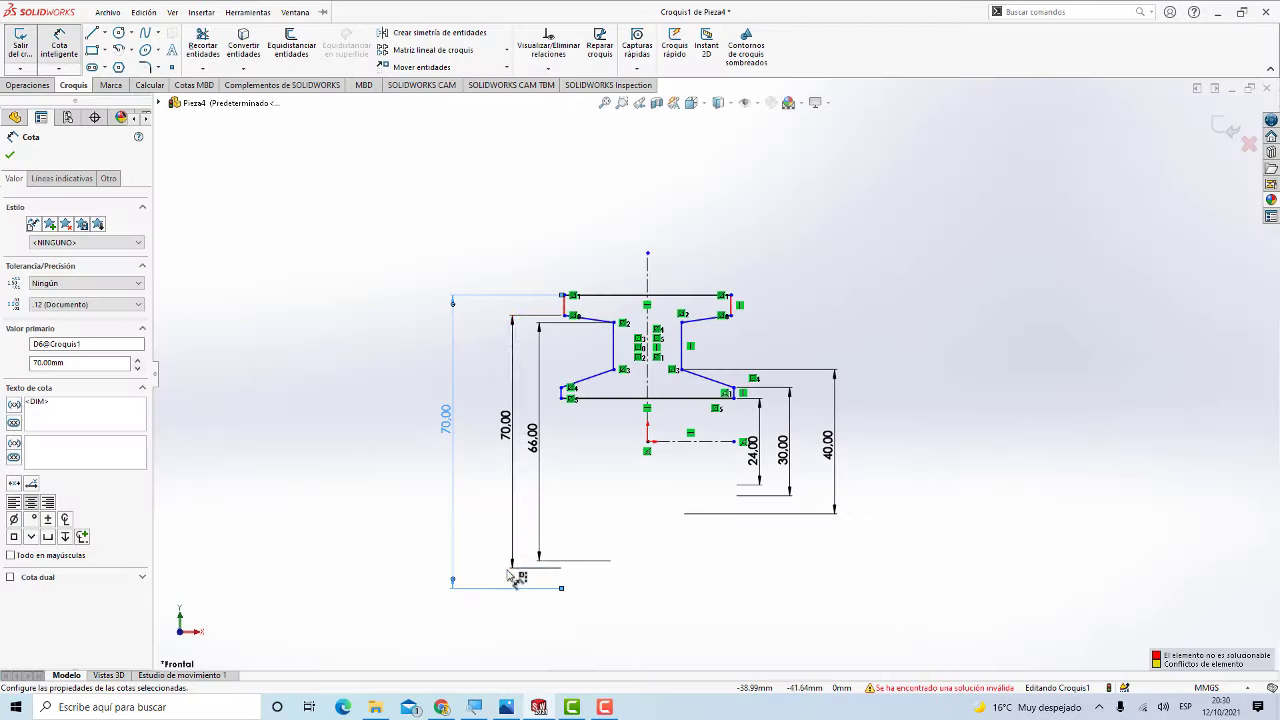
Step: Change the outermost overall dimension from 70 to 76 mm
double_click(447, 430)
type("76")
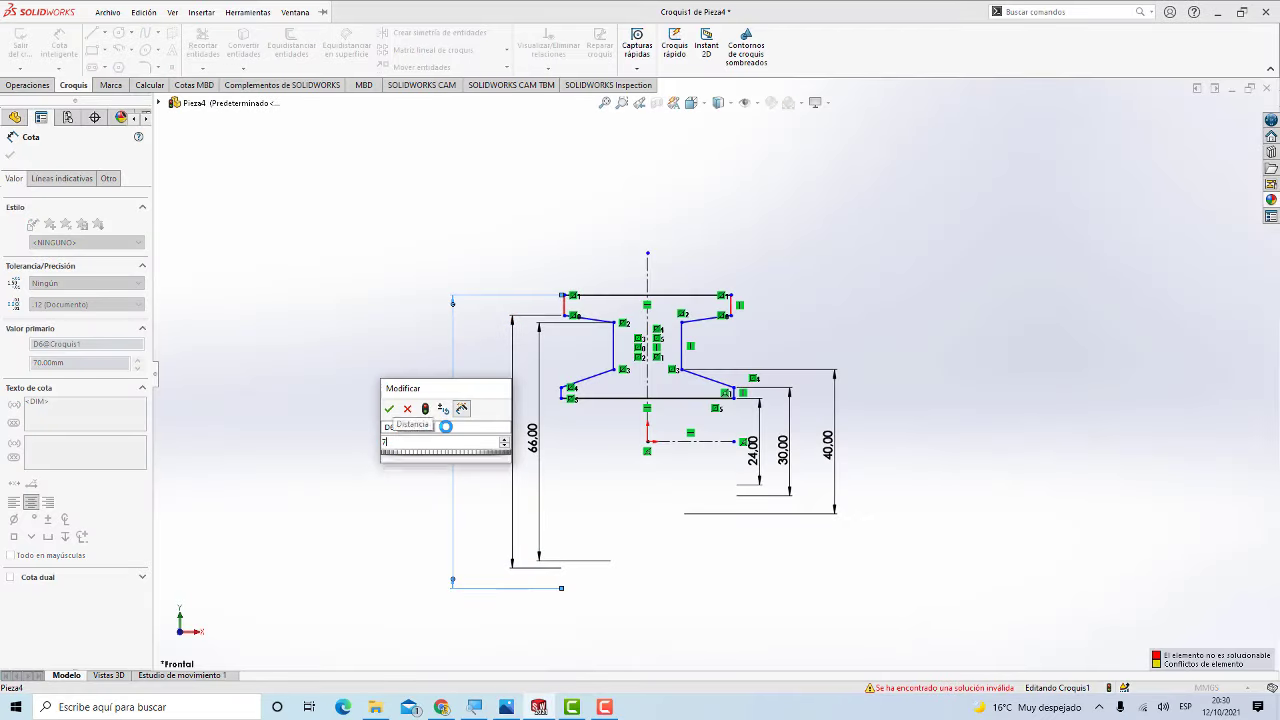
key("Return")
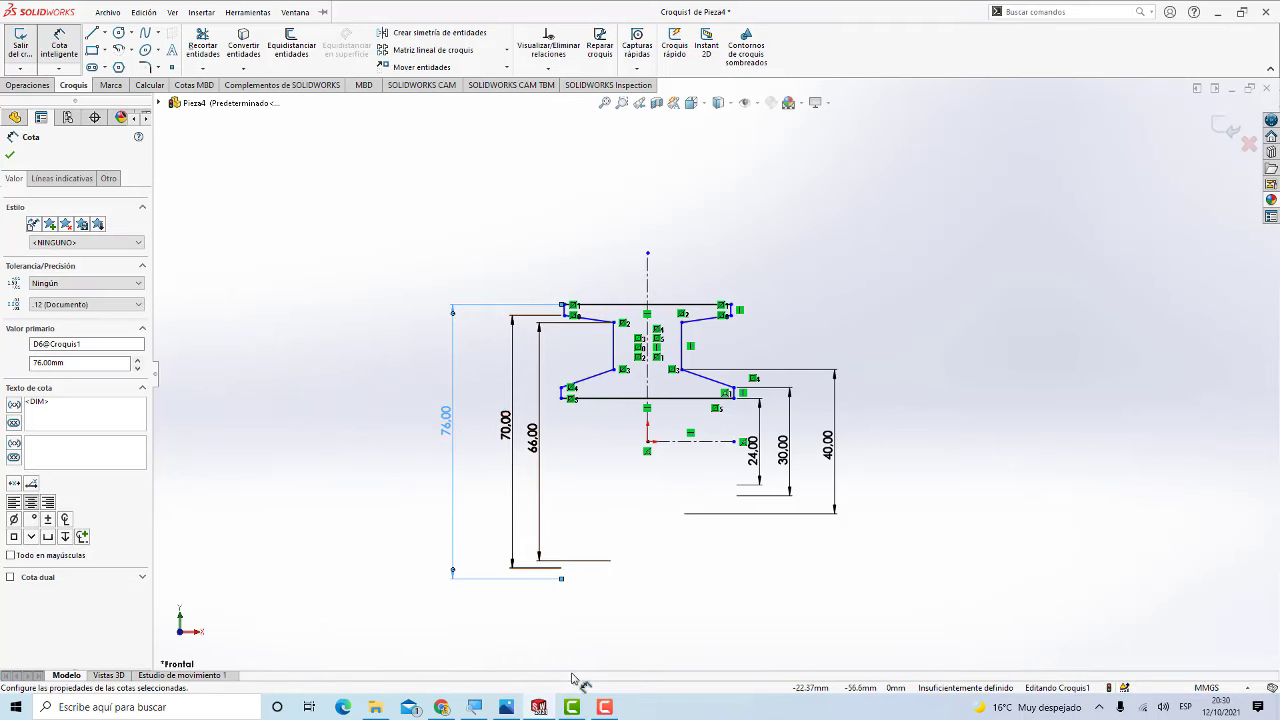
left_click(507, 707)
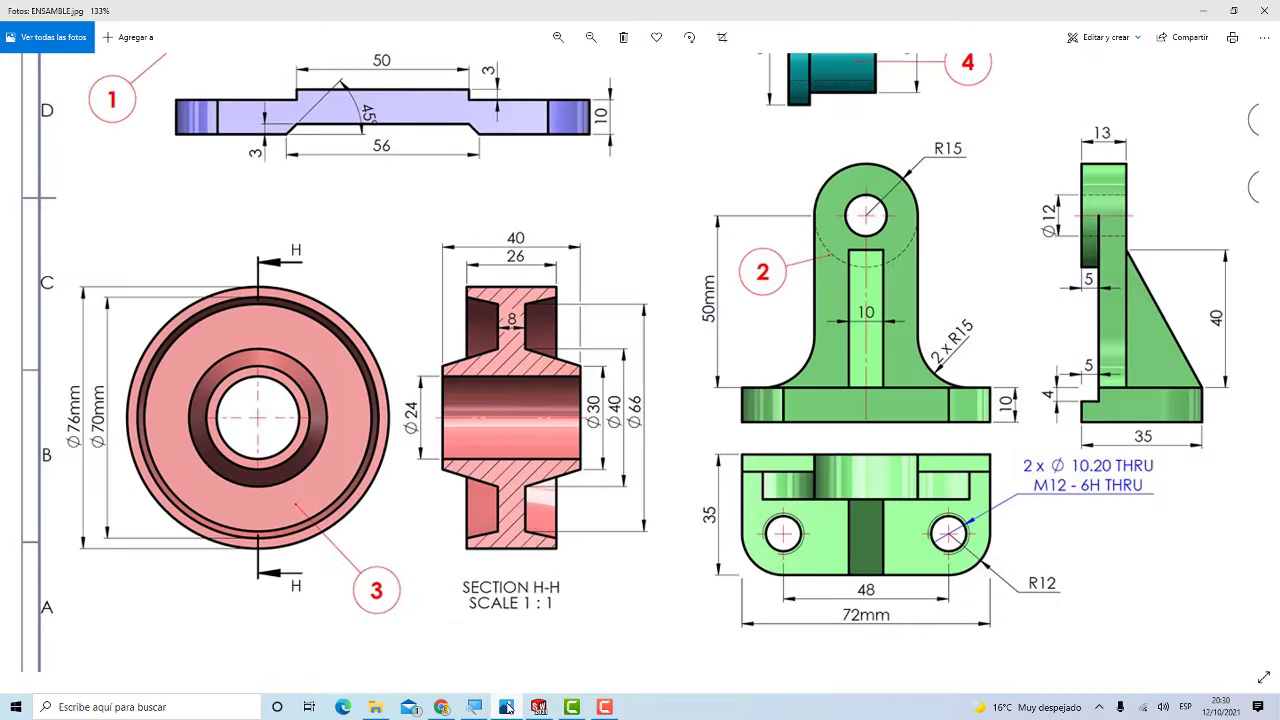
left_click(507, 707)
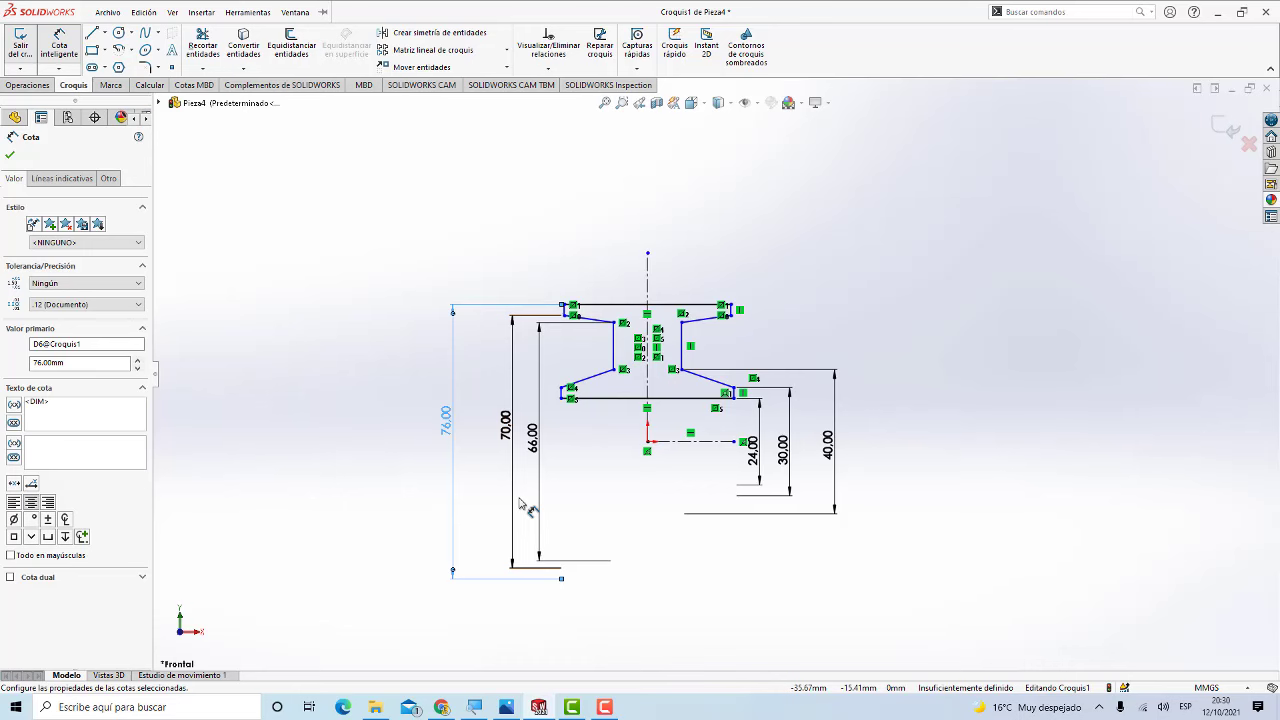
Step: Dimension the bottom horizontal line as the 40 mm base width
left_click(506, 707)
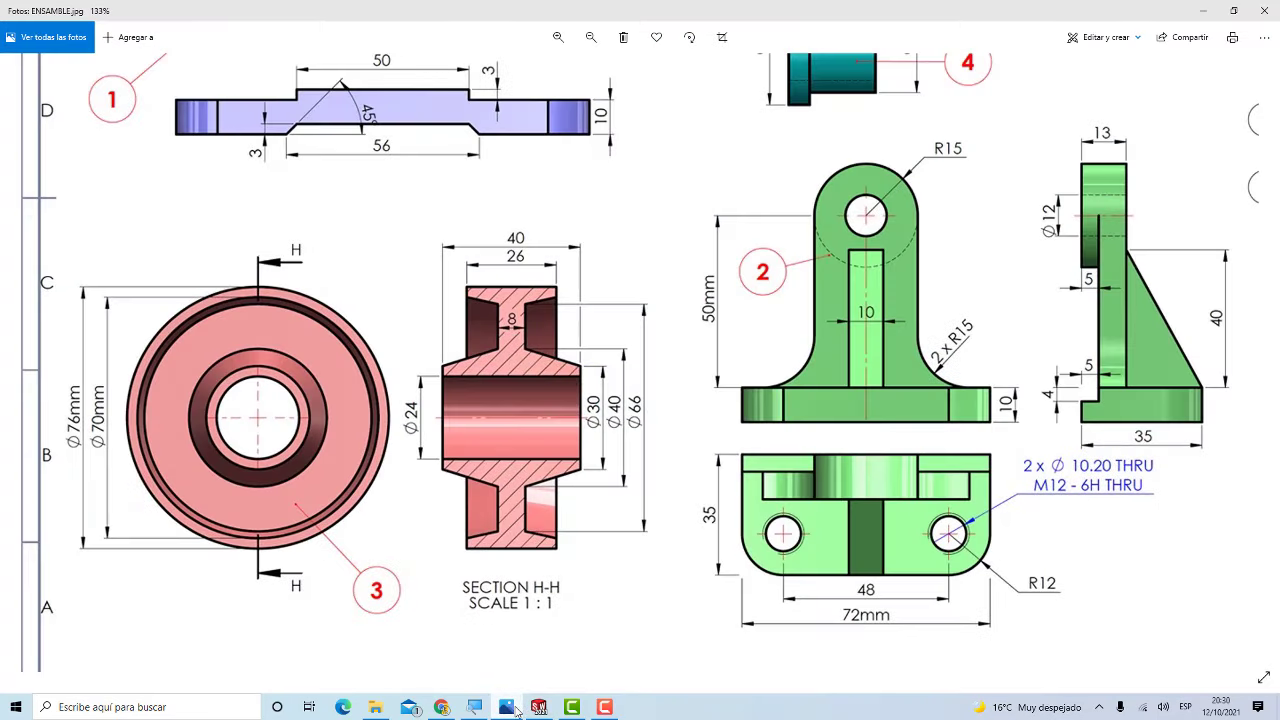
left_click(515, 708)
scroll(700, 428, "down", 3)
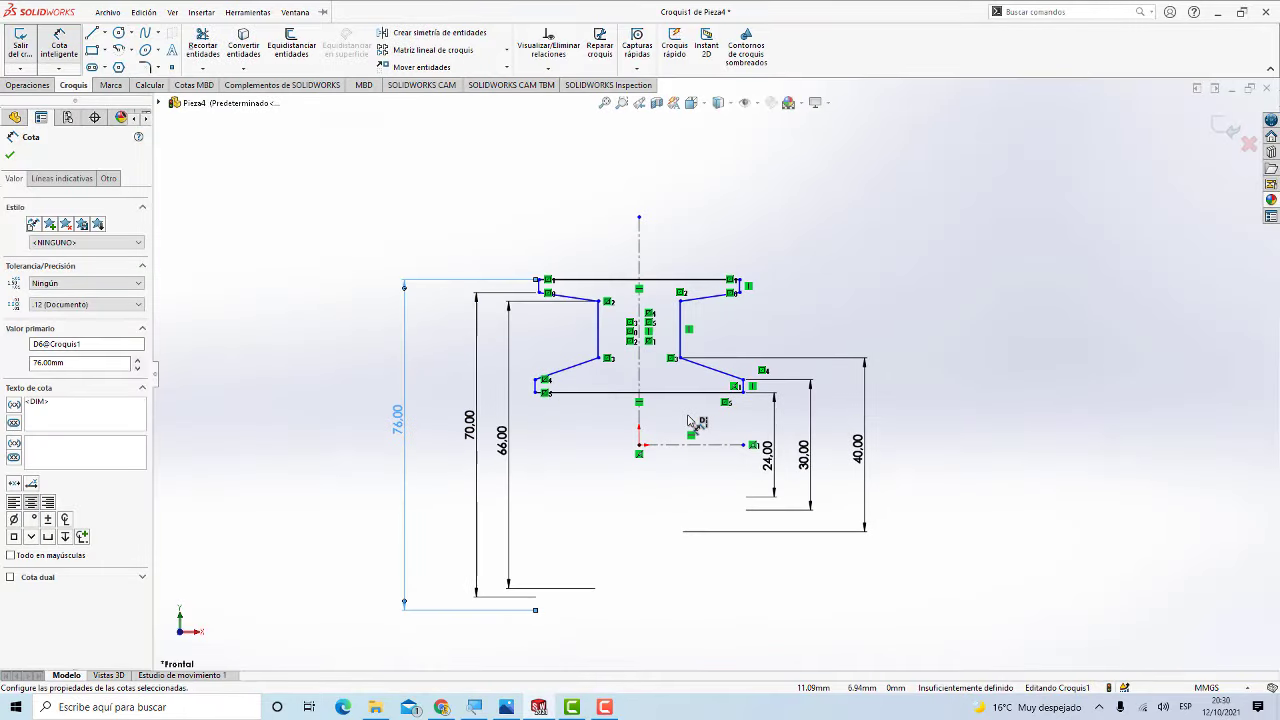
scroll(690, 420, "down", 3)
left_click(666, 369)
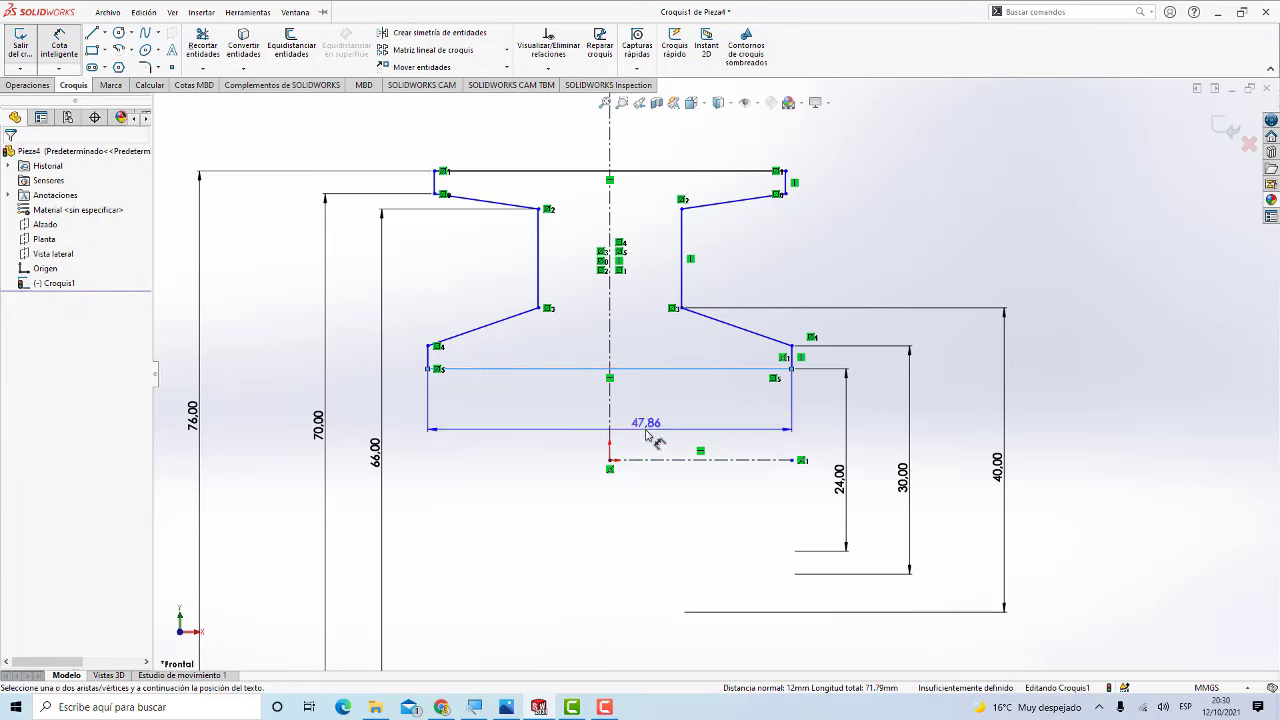
key("Escape")
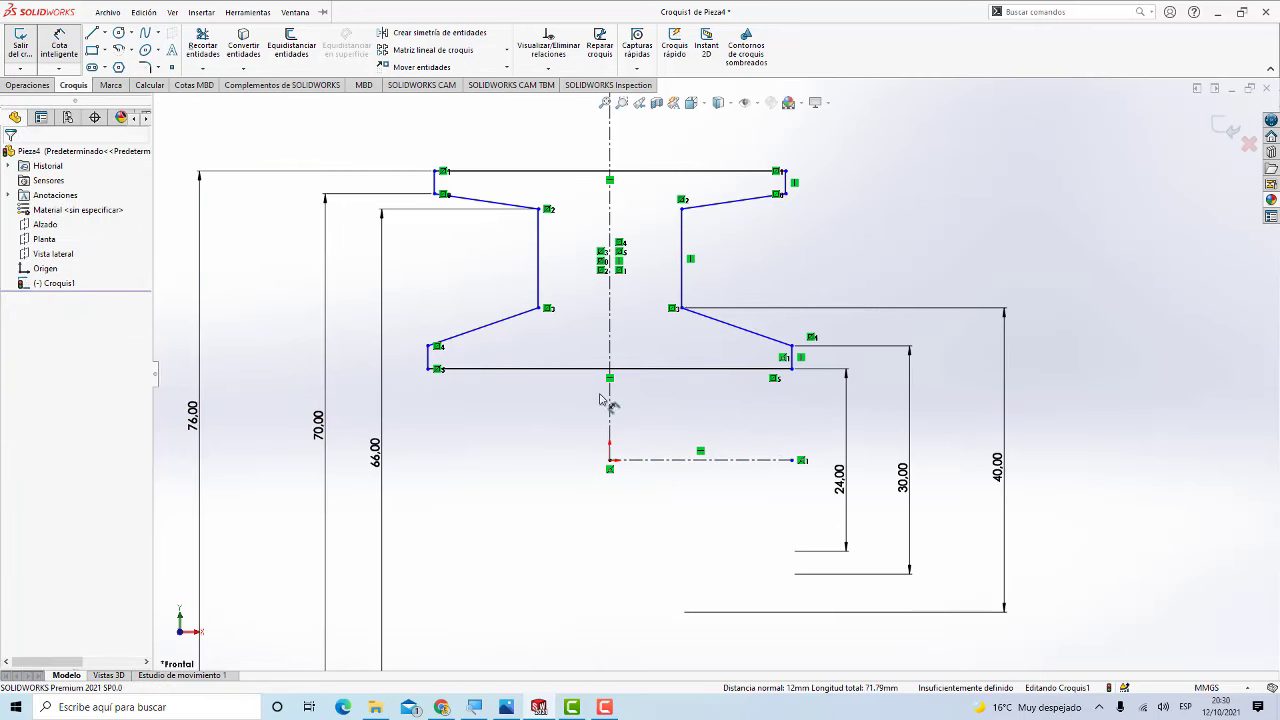
left_click(641, 369)
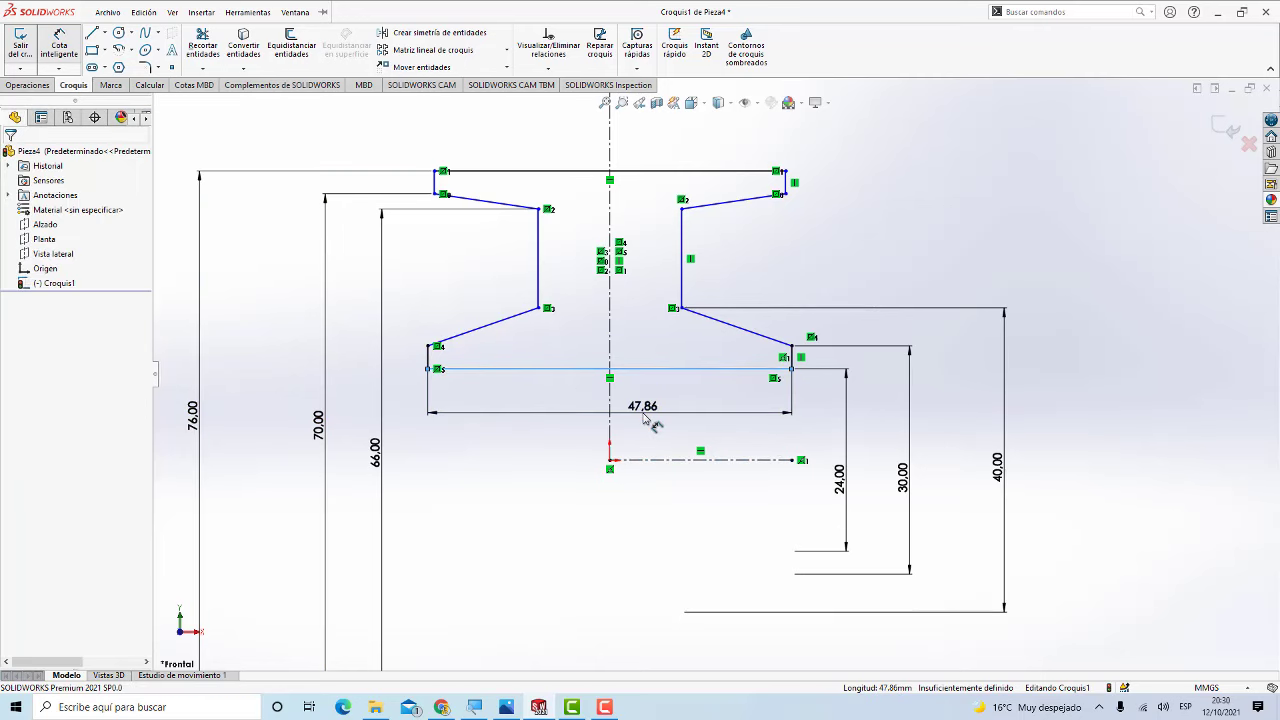
left_click(645, 418)
key("BackSpace")
type("40")
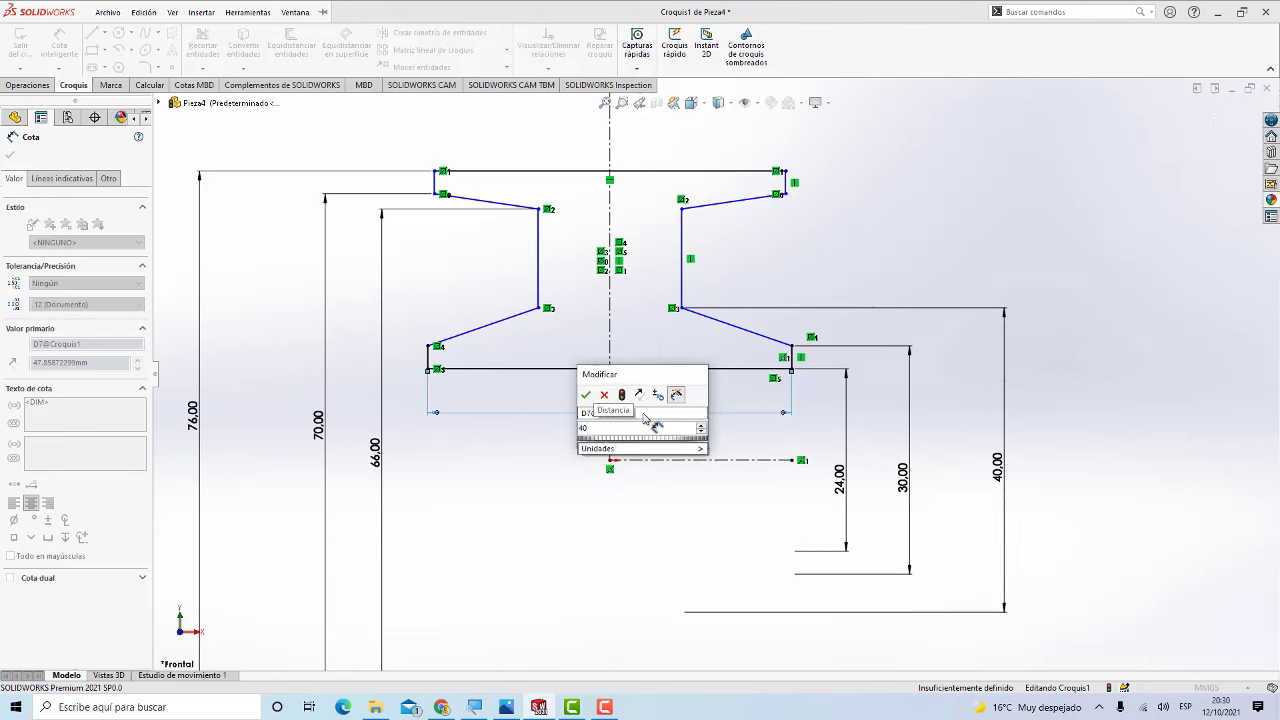
key("Escape")
key("Return")
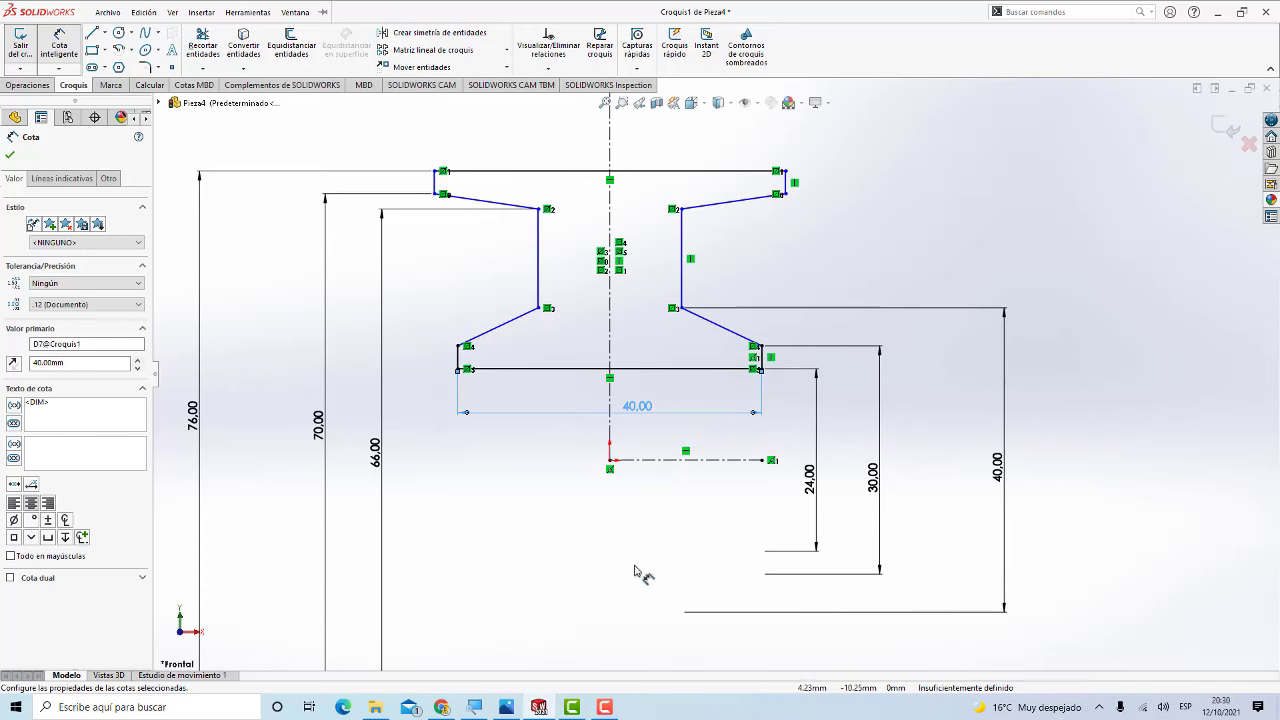
Step: Compare the sketch against the ENSAMBLE.jpg reference drawing in Photos
left_click(507, 707)
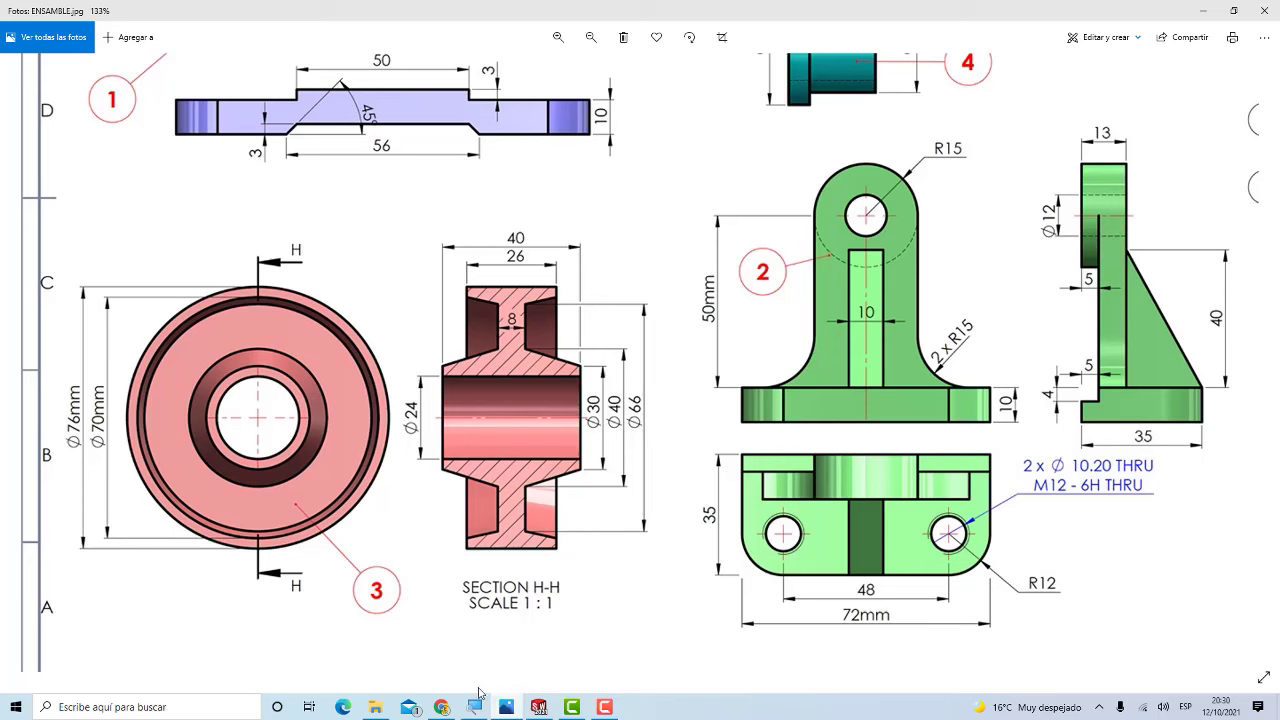
left_click(507, 707)
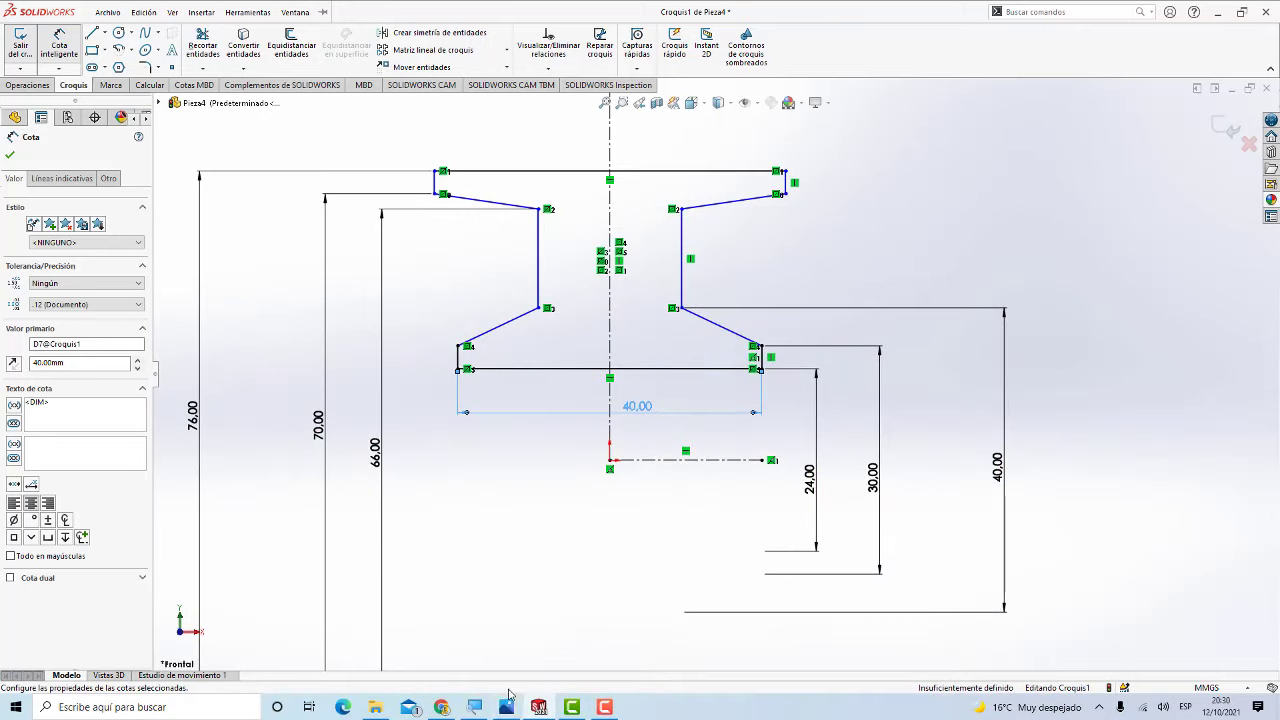
left_click(513, 710)
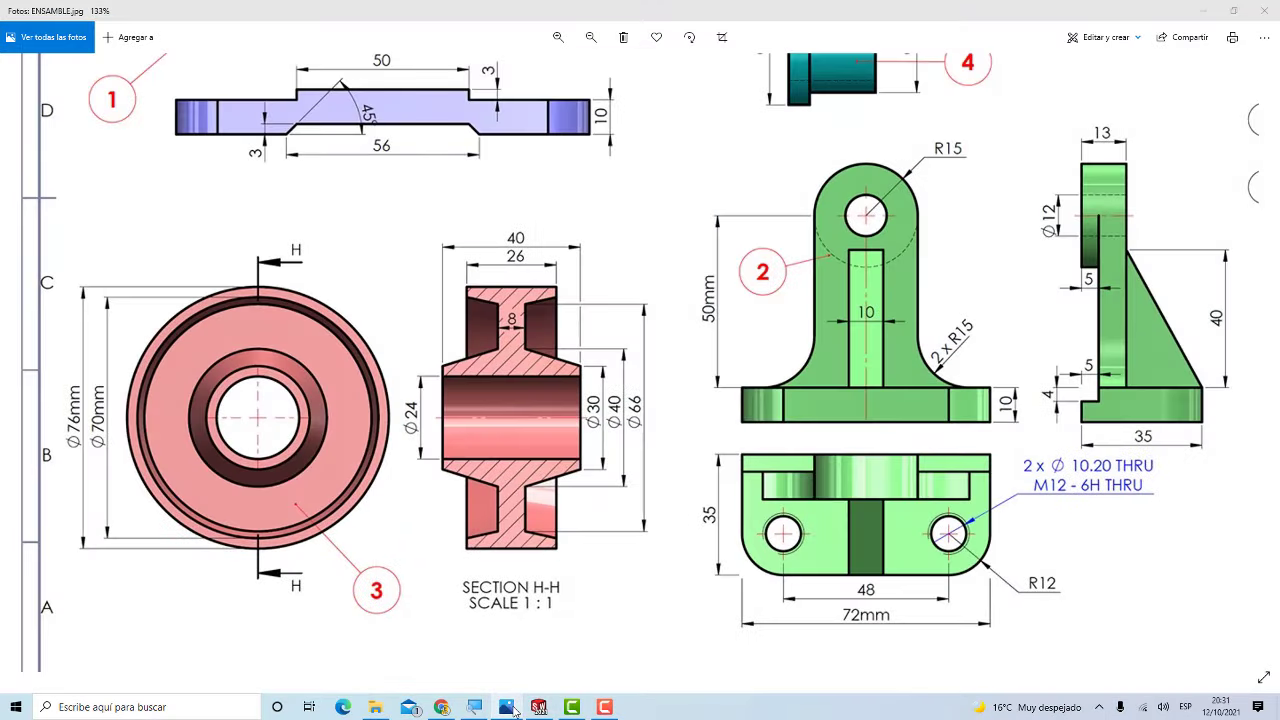
left_click(538, 707)
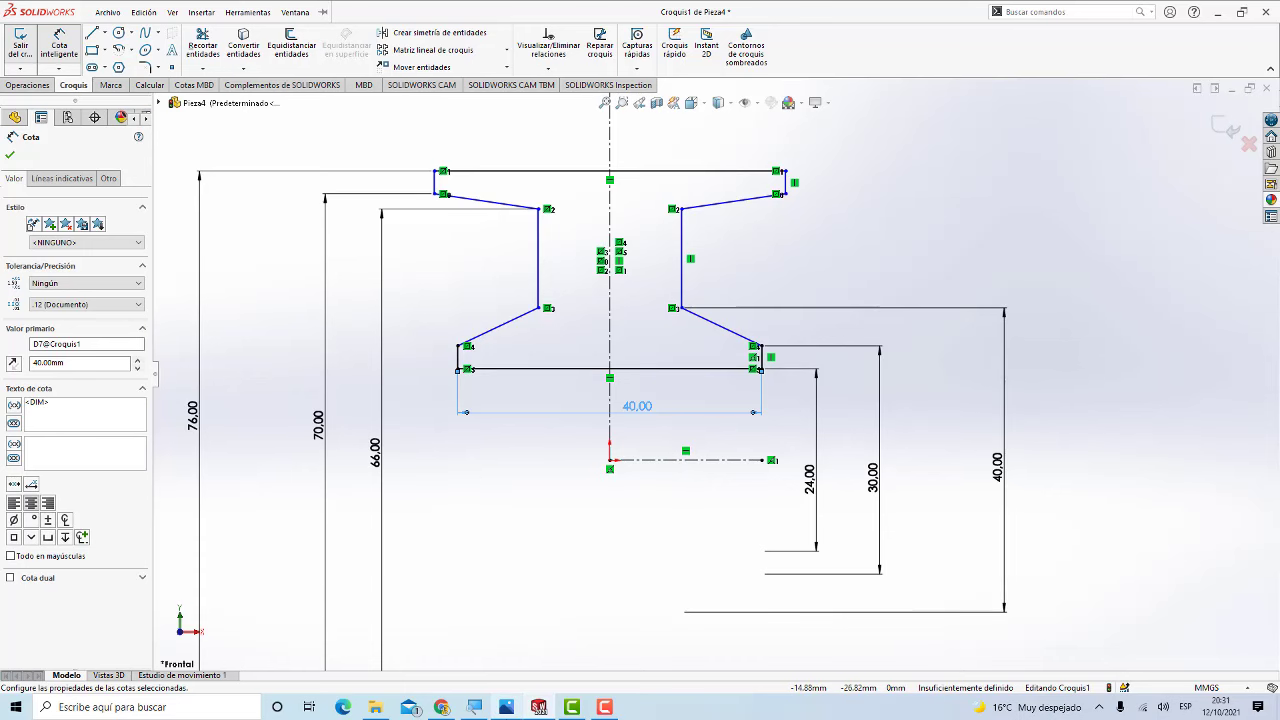
key("alt+Tab")
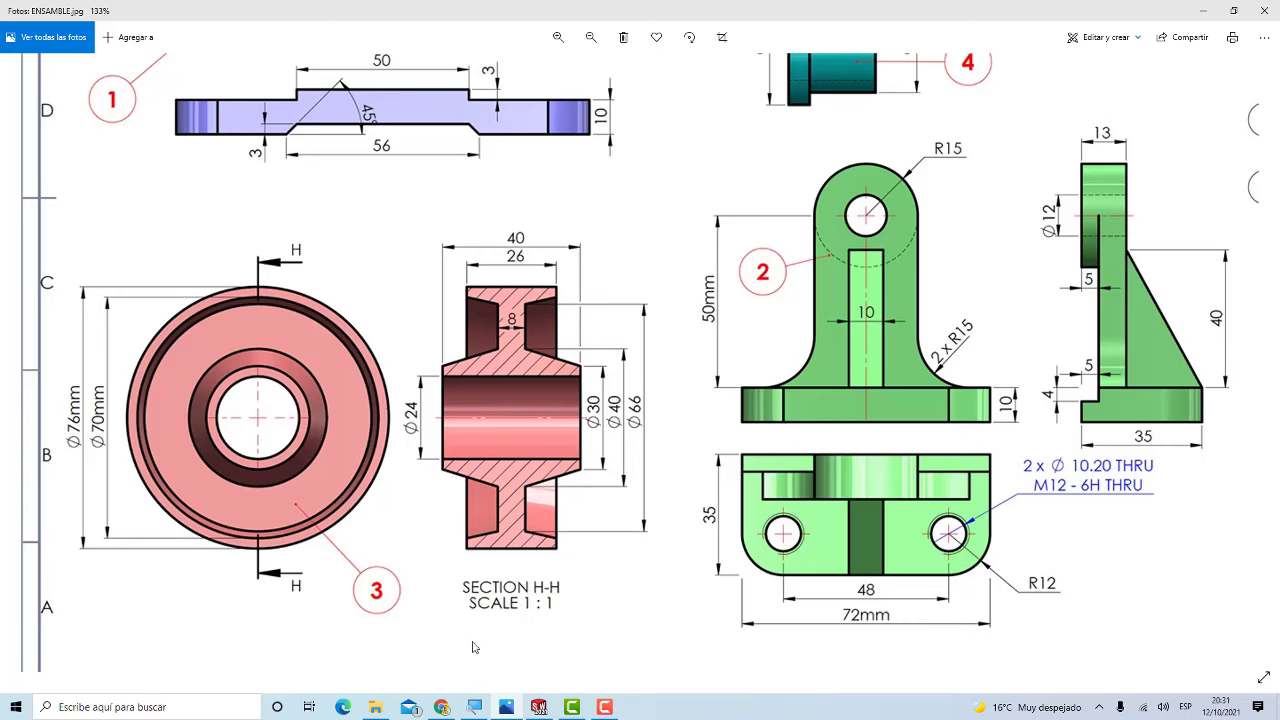
Step: Dimension the central web between its left and right edges as 8 mm wide
left_click(538, 707)
scroll(578, 450, "down", 1)
scroll(583, 400, "down", 1)
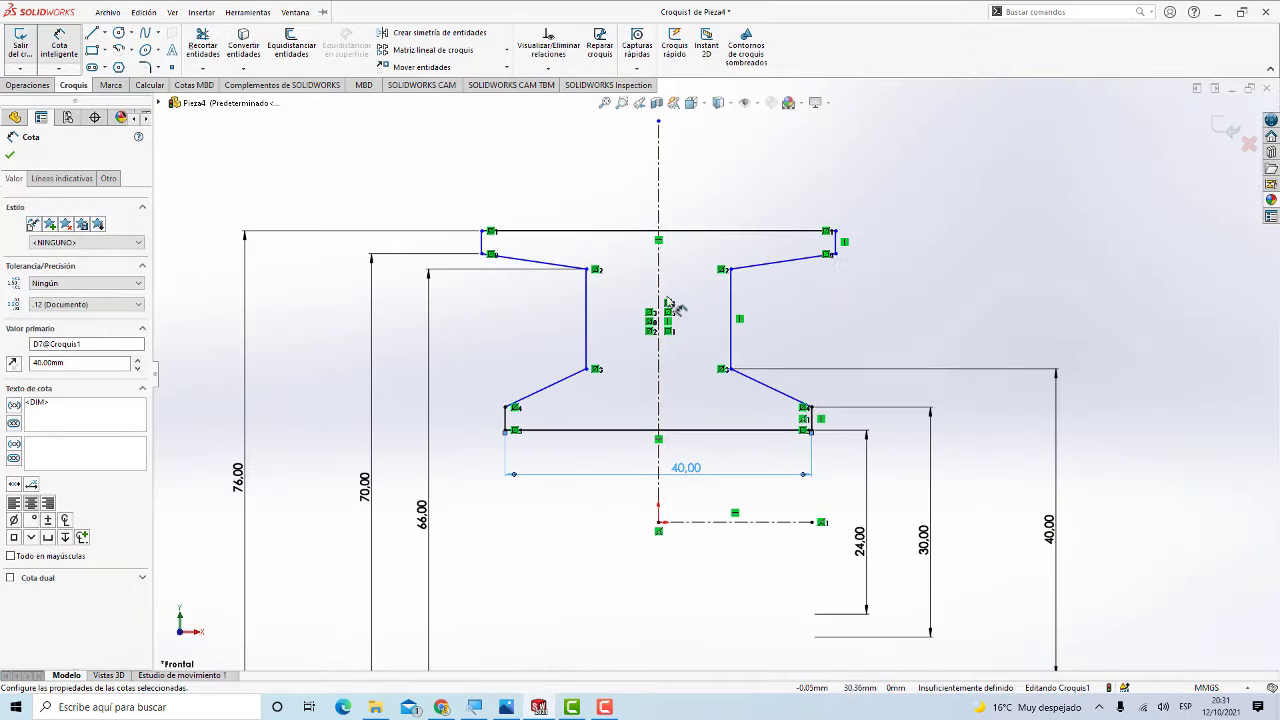
scroll(588, 350, "down", 1)
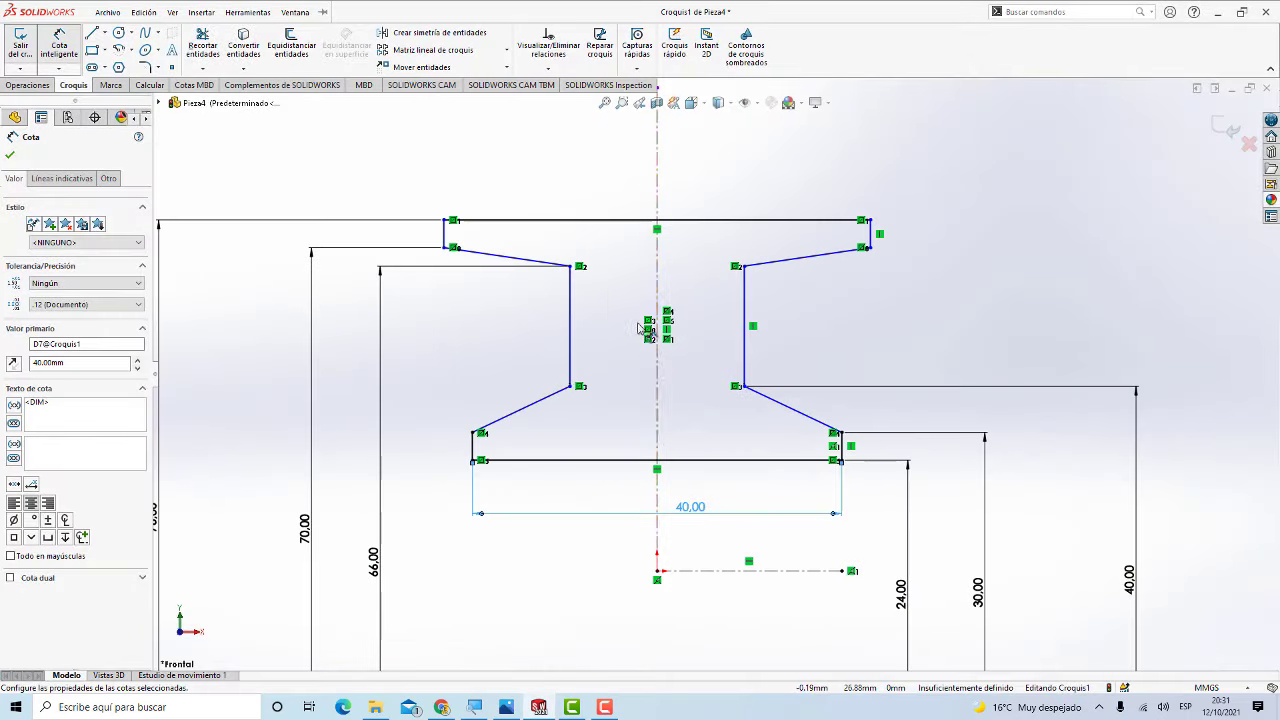
left_click(571, 328)
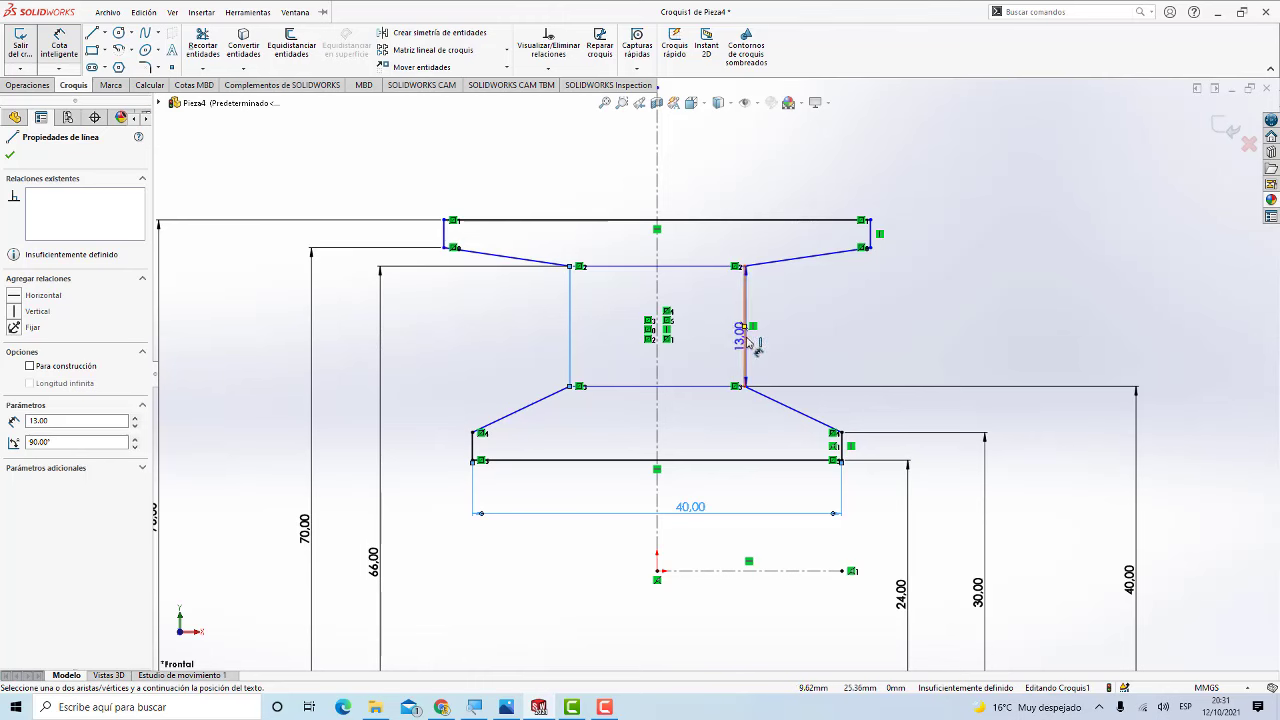
left_click(743, 338)
left_click(672, 290)
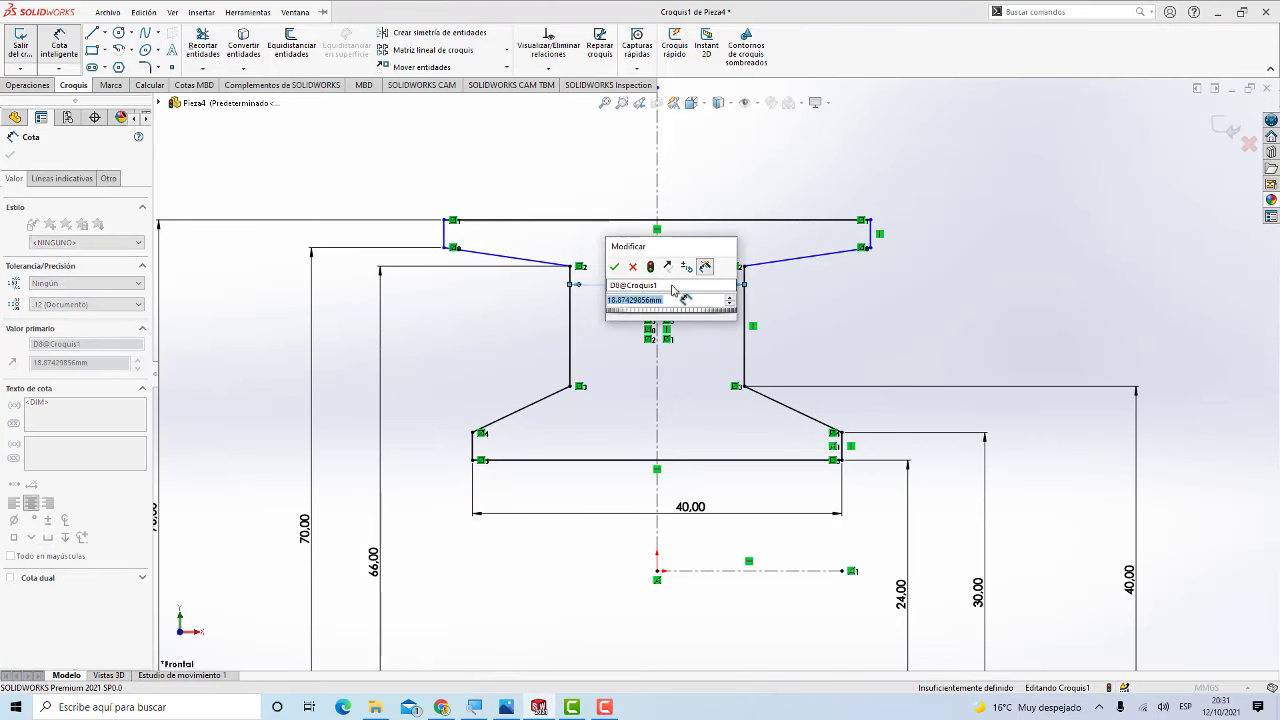
type("8")
key("Return")
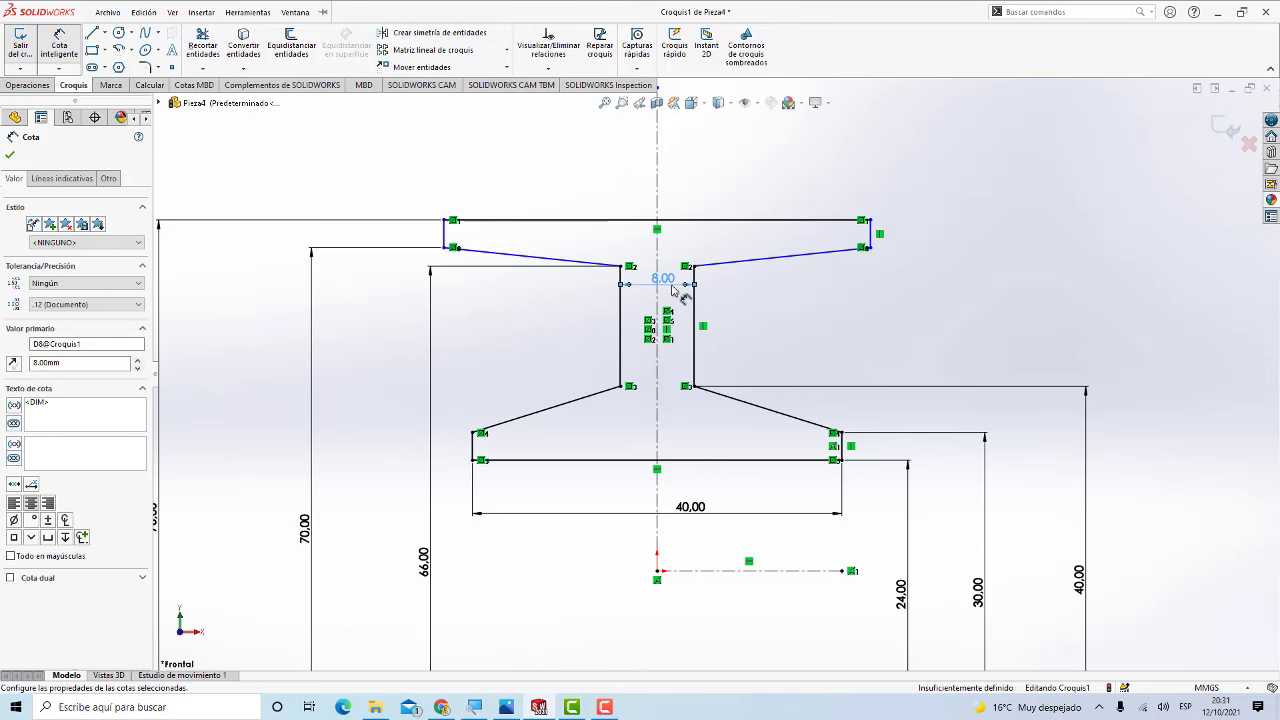
Step: Set the top flange width to 26 mm and verify it against the reference drawing
left_click(690, 219)
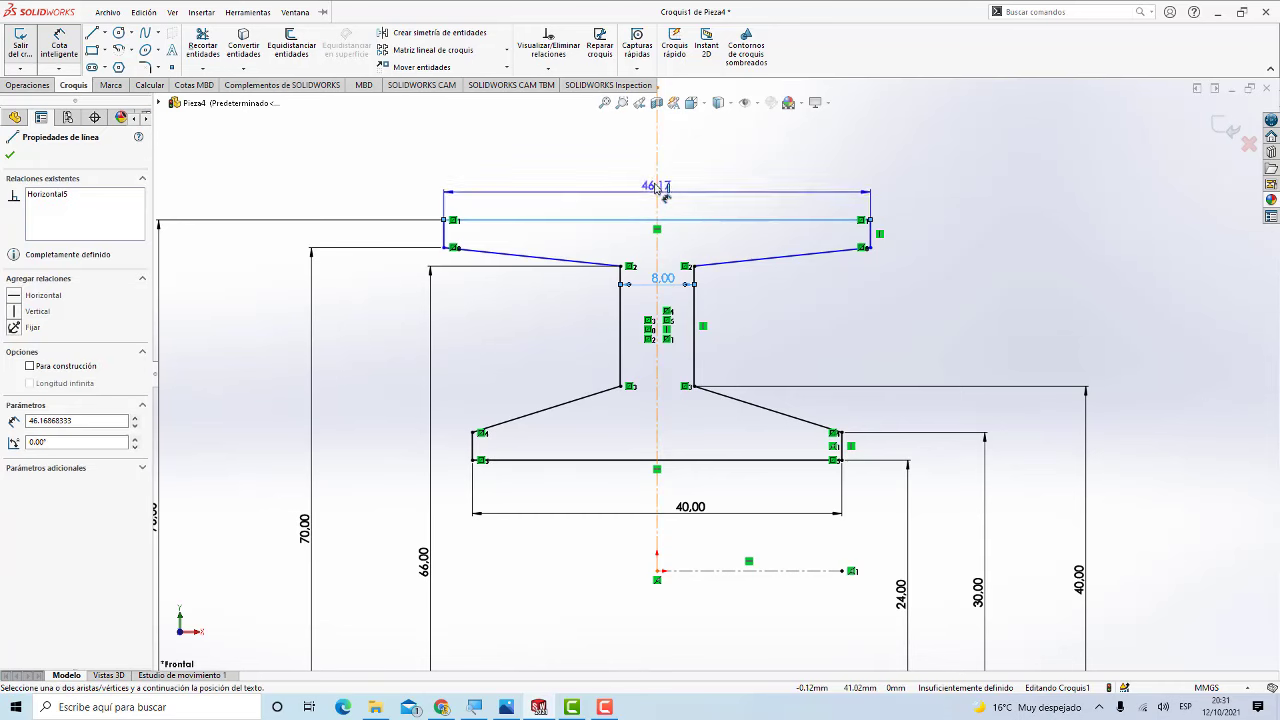
left_click(651, 187)
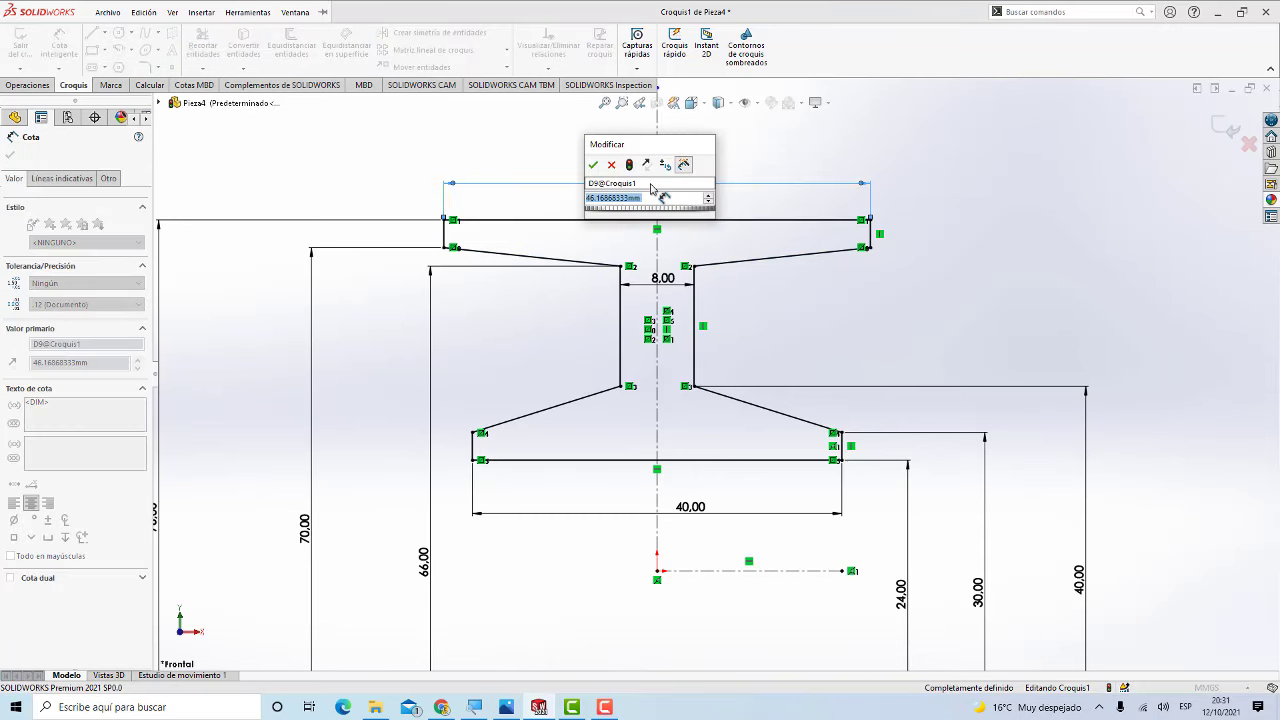
type("26")
key("Return")
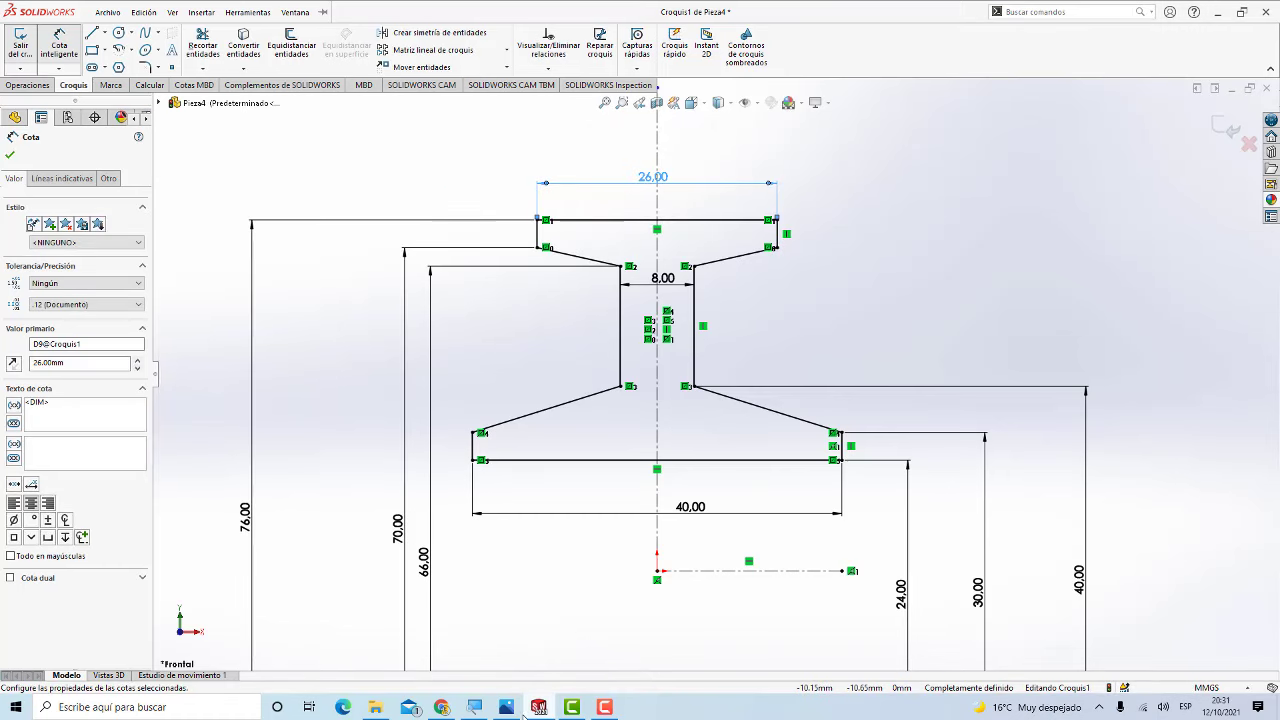
left_click(507, 707)
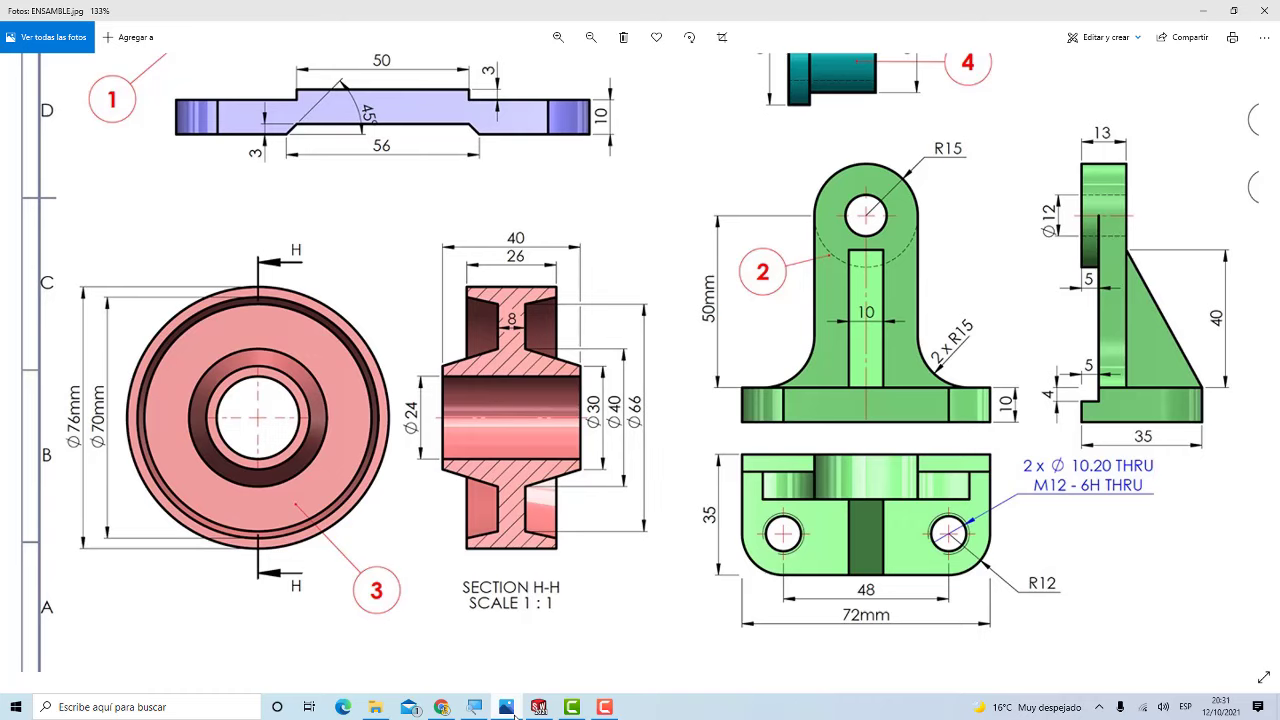
left_click(515, 714)
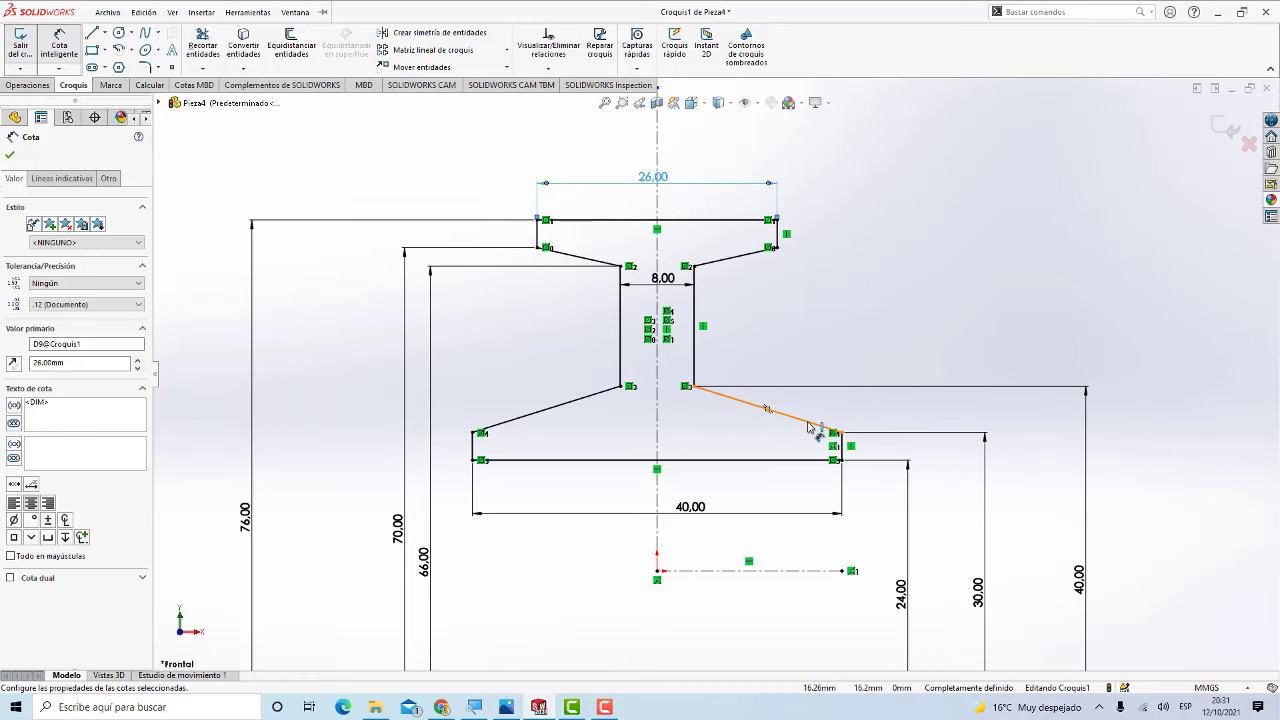
Step: Revolve the profile 360° about centerline Línea1 with Revolución de saliente/base to create Revolución1
left_click(10, 155)
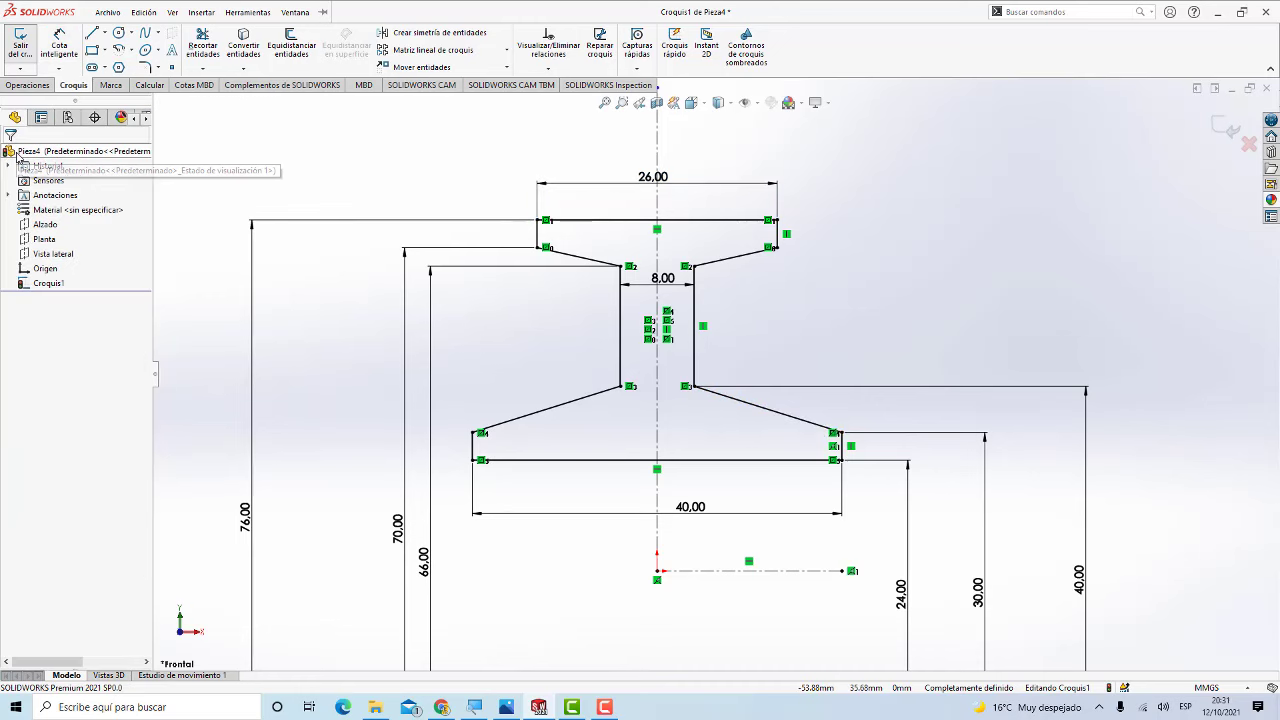
left_click(30, 90)
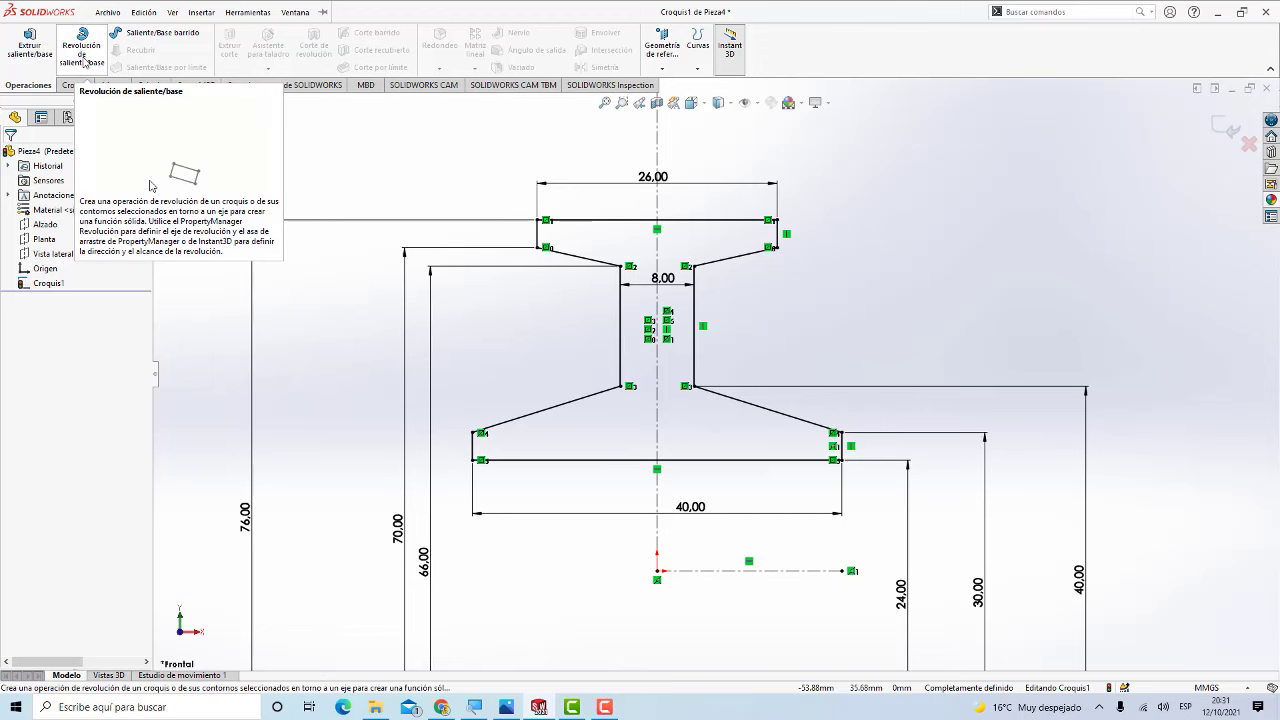
left_click(85, 62)
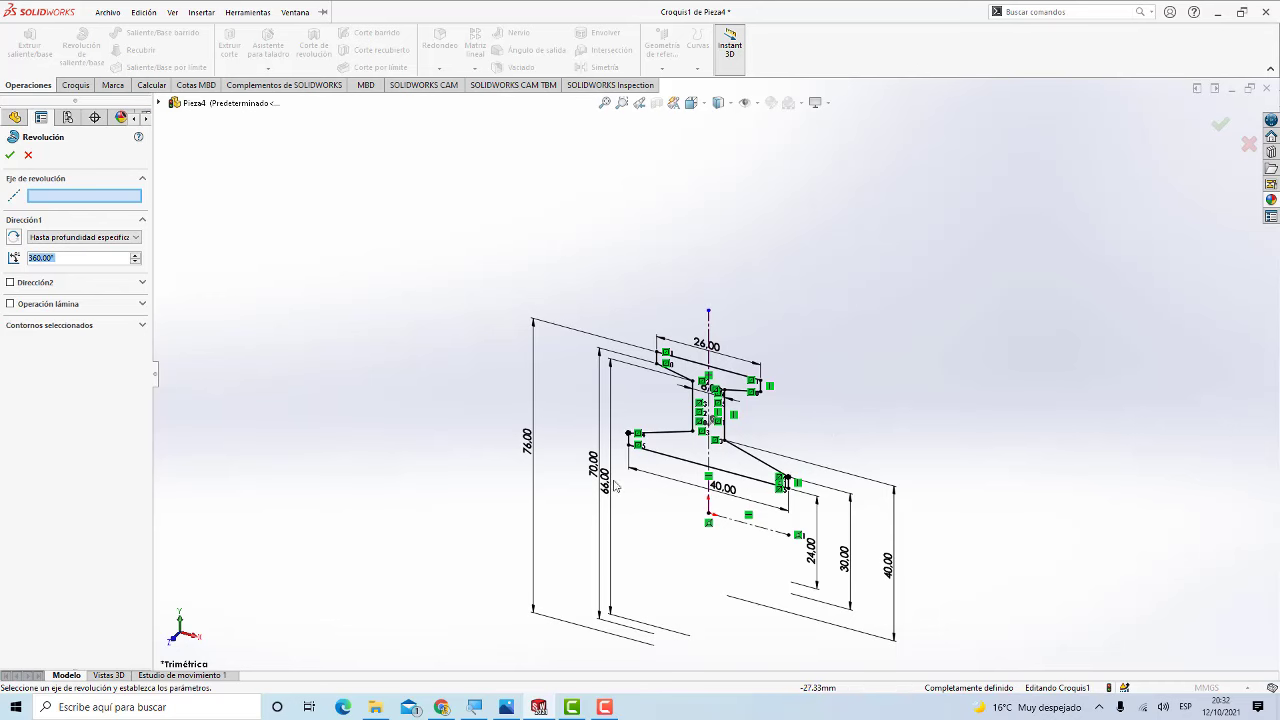
left_click(749, 524)
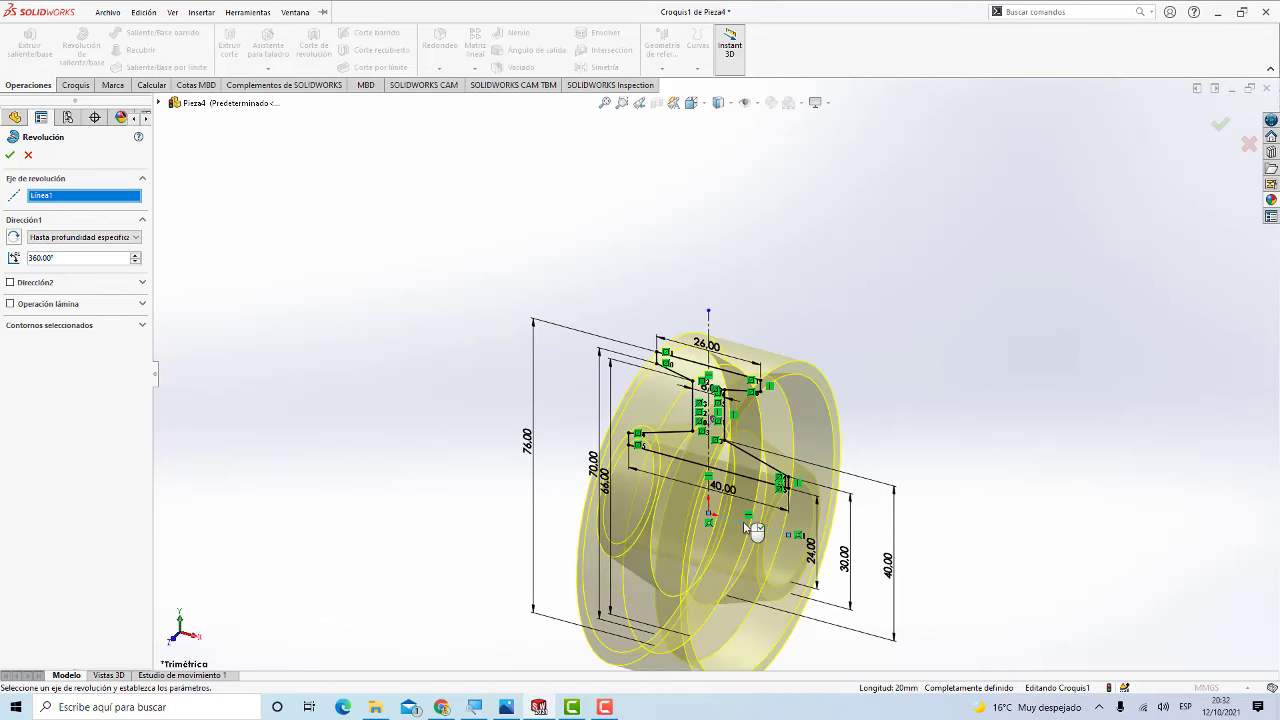
scroll(786, 549, "down", 1)
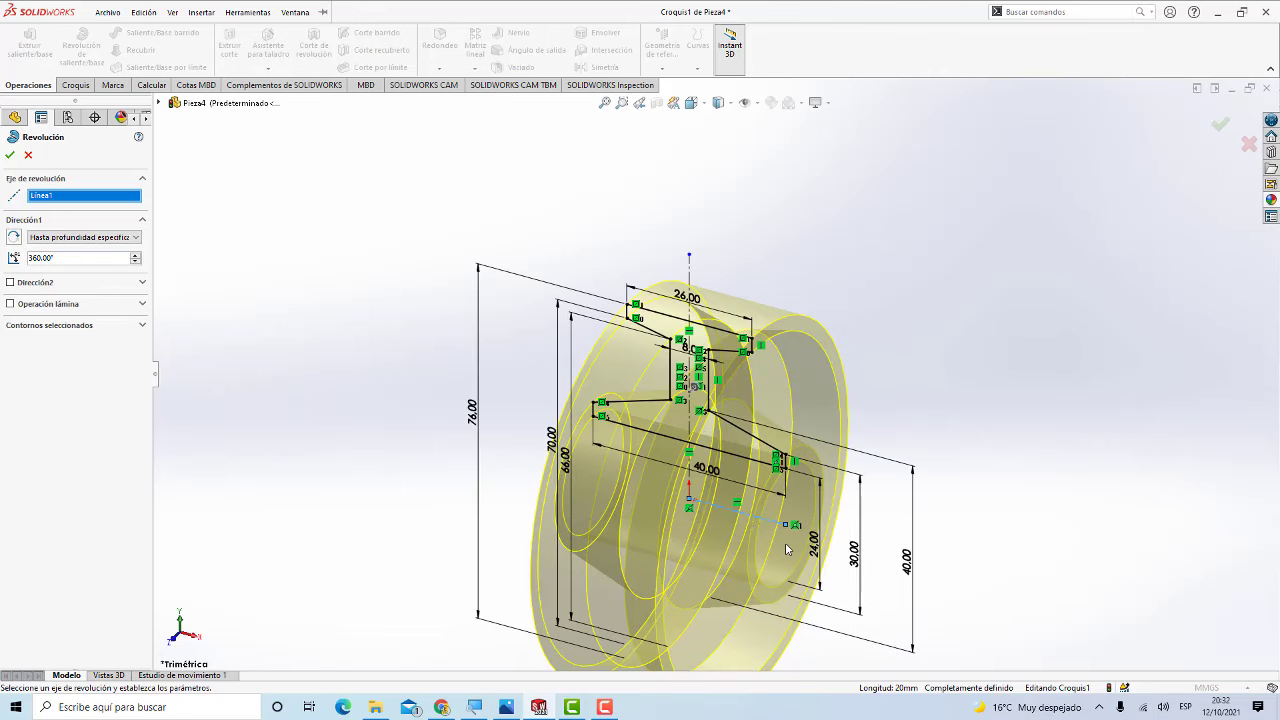
left_click(10, 155)
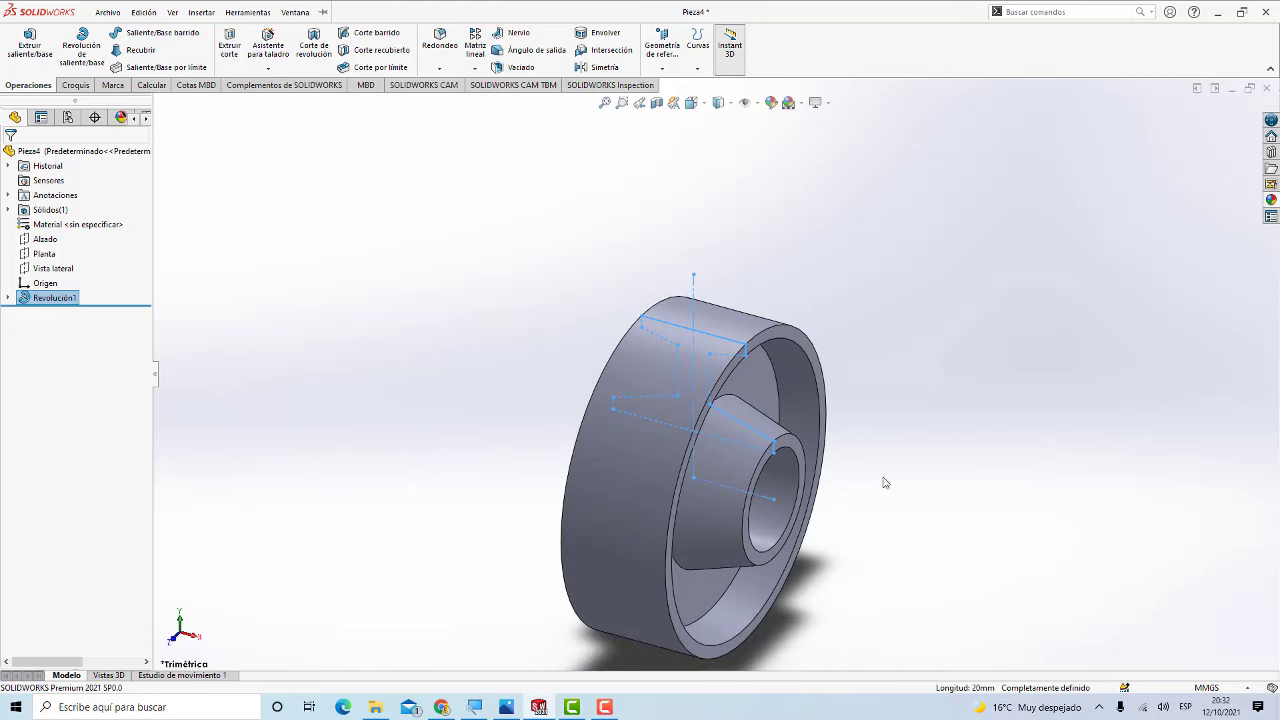
Step: Apply the Blanco simple scene, orbiting the pulley and comparing it with the reference drawing
left_click(920, 486)
mouse_move(873, 476)
middle_mouse_down()
mouse_move(820, 491)
mouse_move(931, 457)
mouse_move(737, 397)
mouse_move(749, 314)
mouse_move(817, 346)
mouse_move(829, 380)
mouse_move(781, 264)
middle_mouse_up()
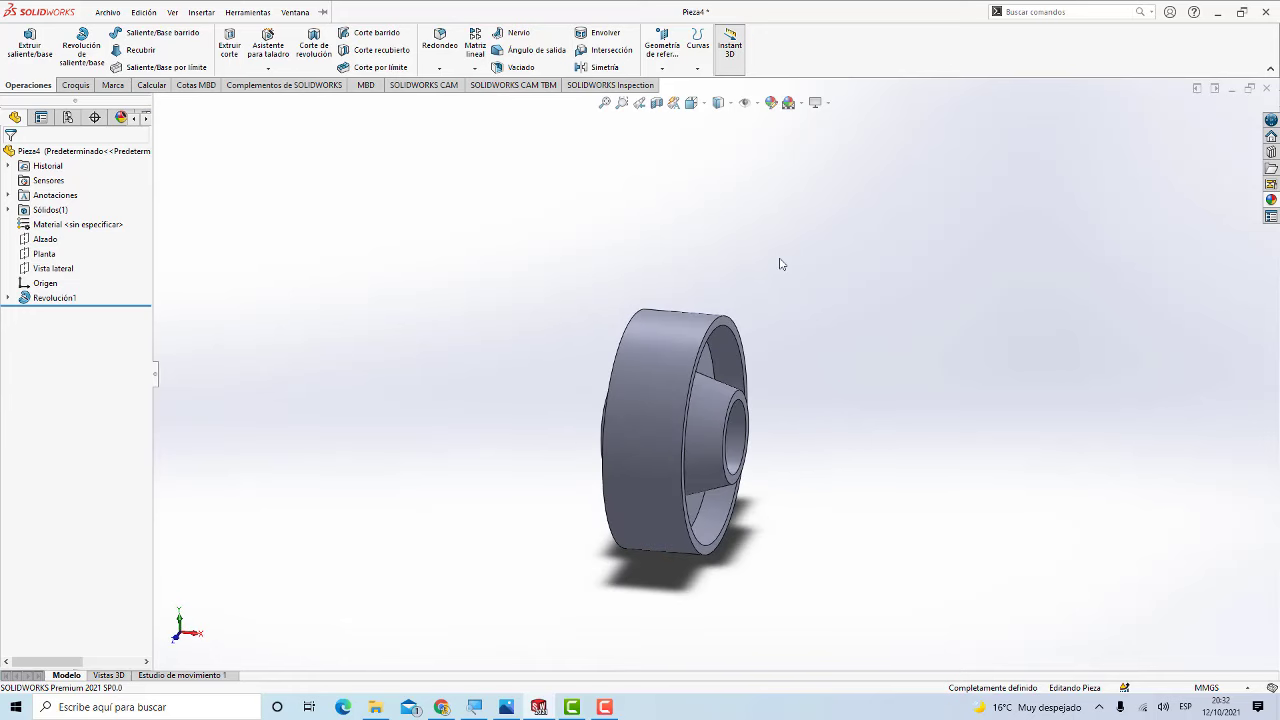
left_click(788, 102)
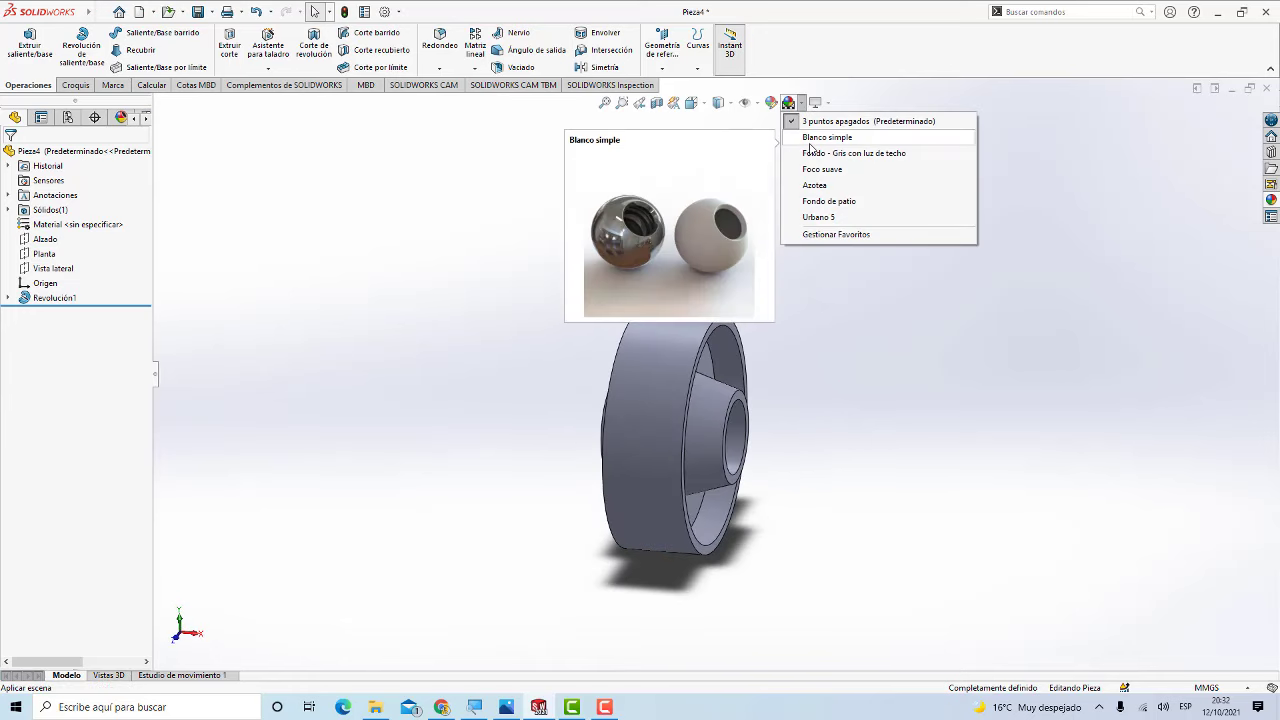
left_click(810, 137)
mouse_move(820, 433)
middle_mouse_down()
mouse_move(803, 451)
mouse_move(836, 440)
mouse_move(795, 432)
middle_mouse_up()
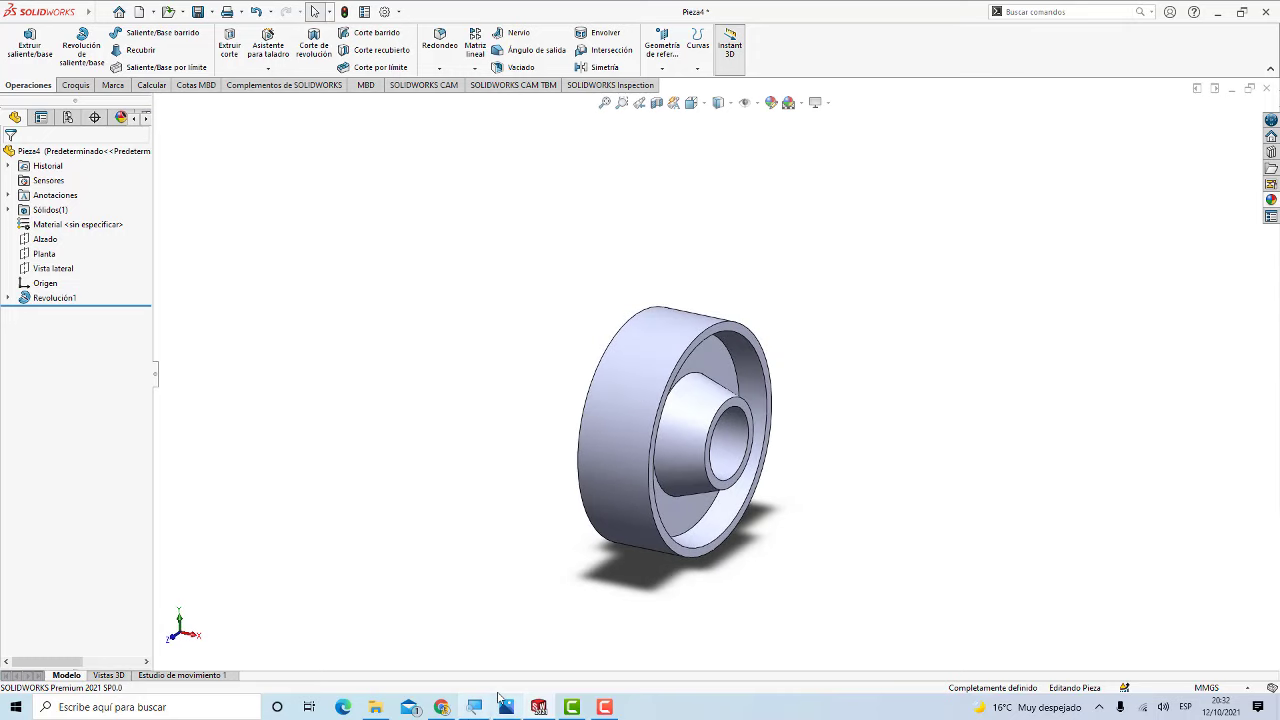
left_click(503, 708)
left_click(503, 708)
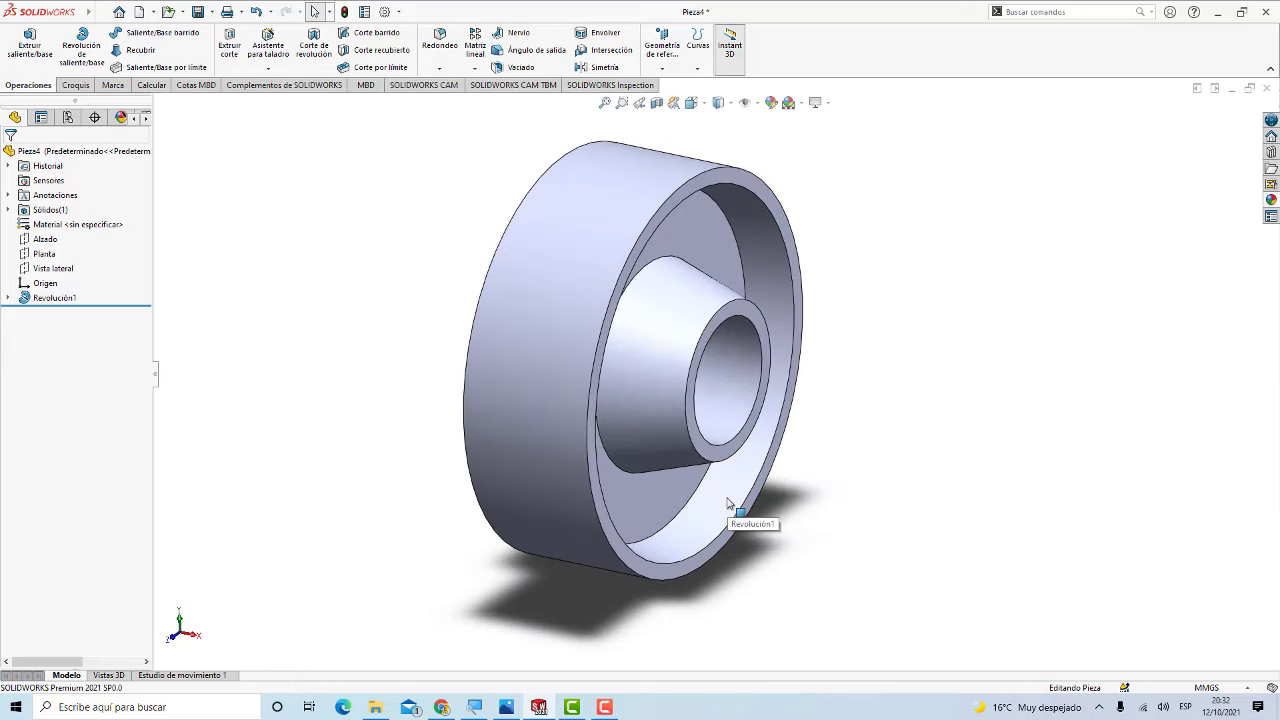
left_click(507, 705)
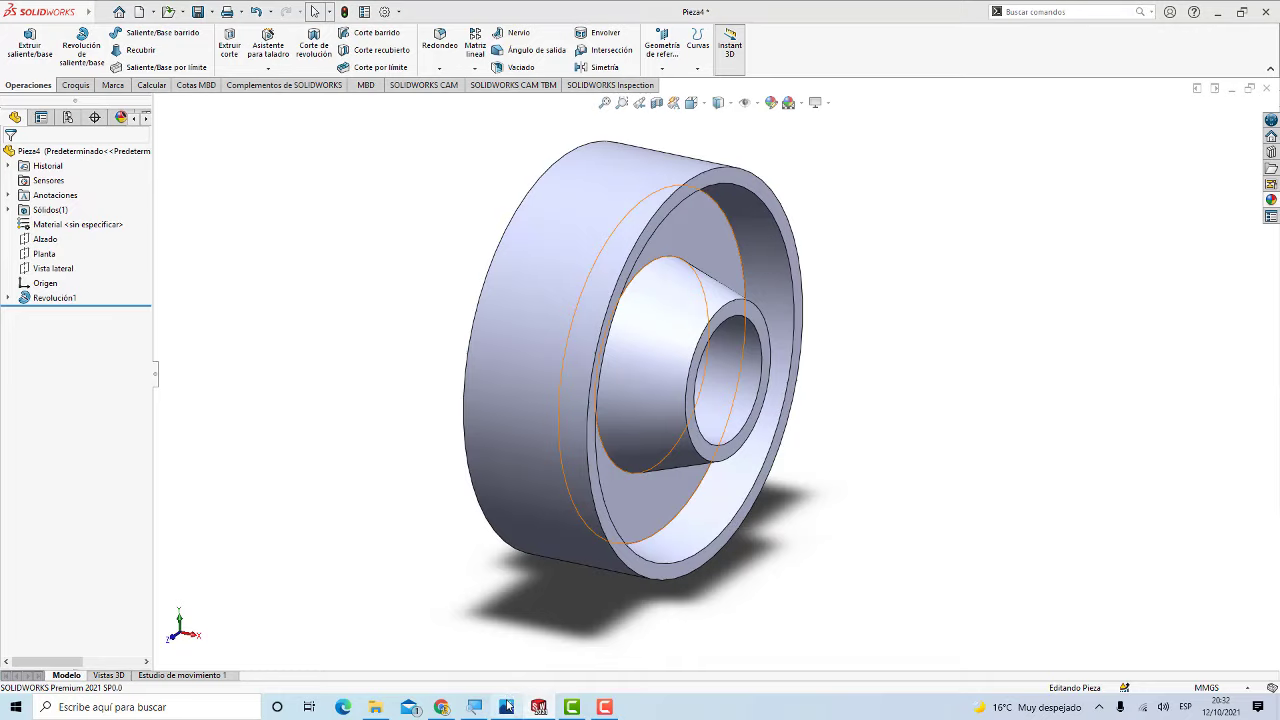
left_click(507, 705)
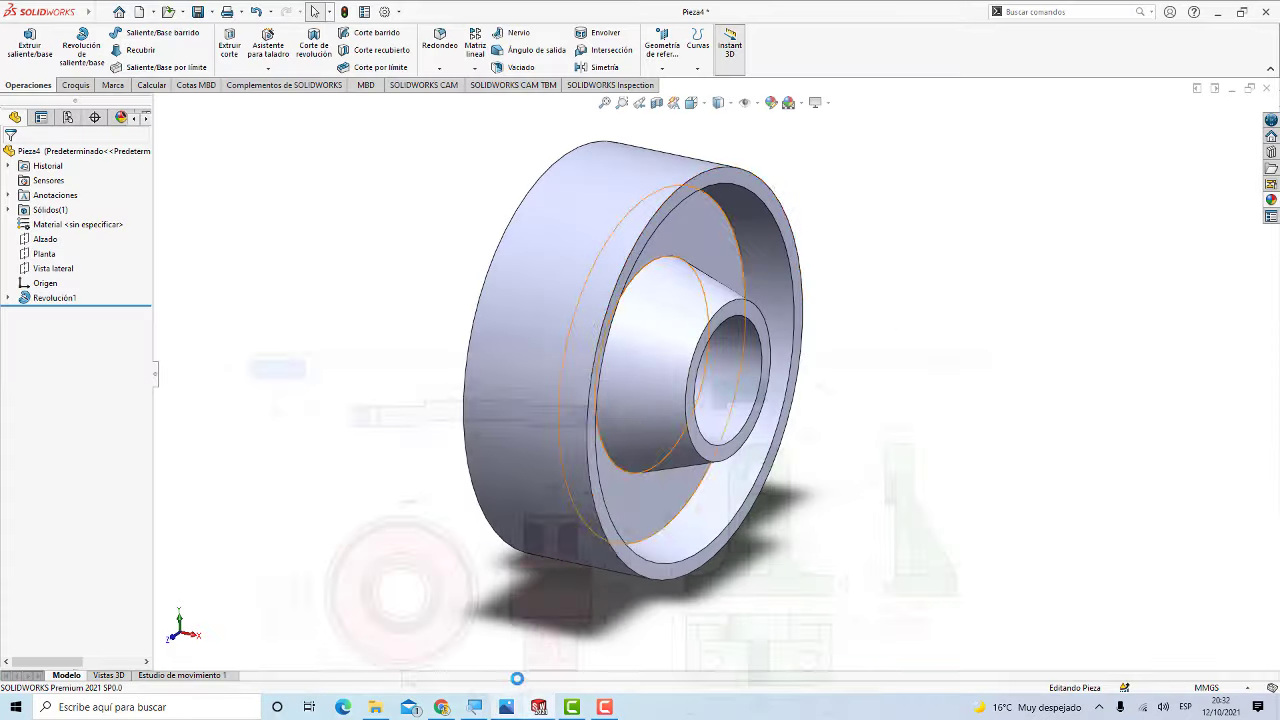
Step: Colour the whole part light peach (RGB 255, 191, 159) through Edit Appearance
left_click(771, 104)
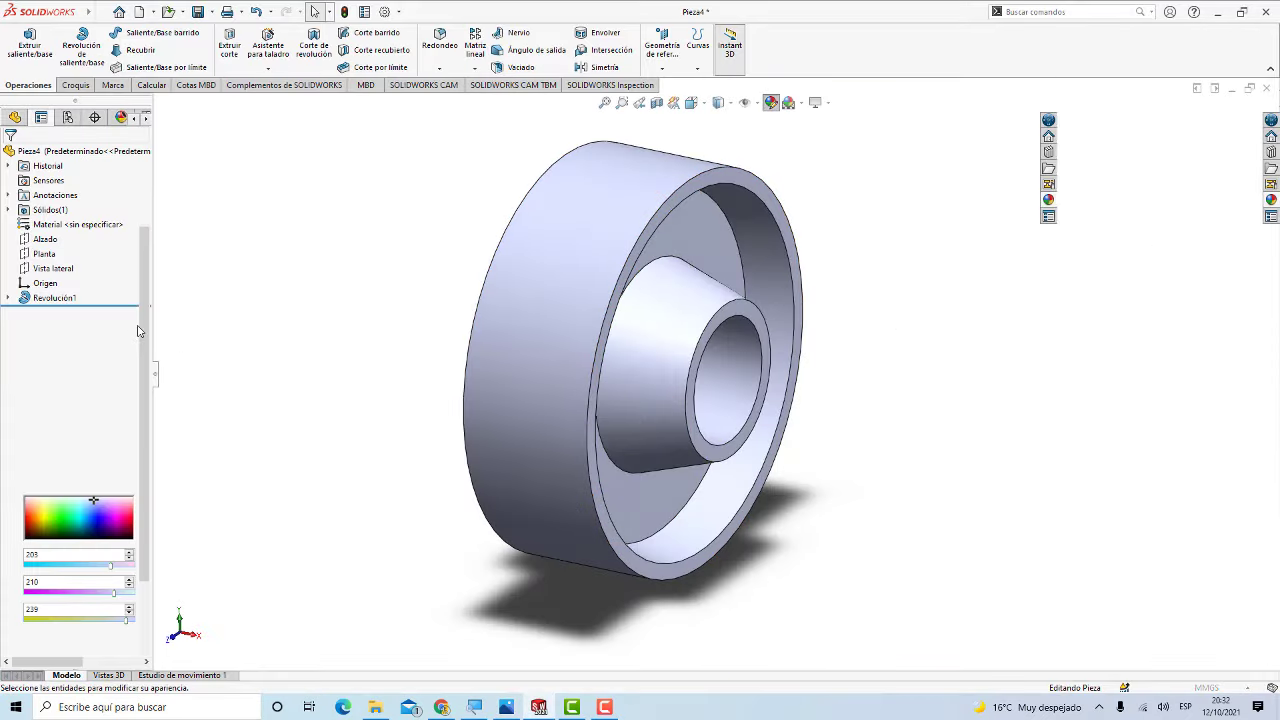
left_click(34, 488)
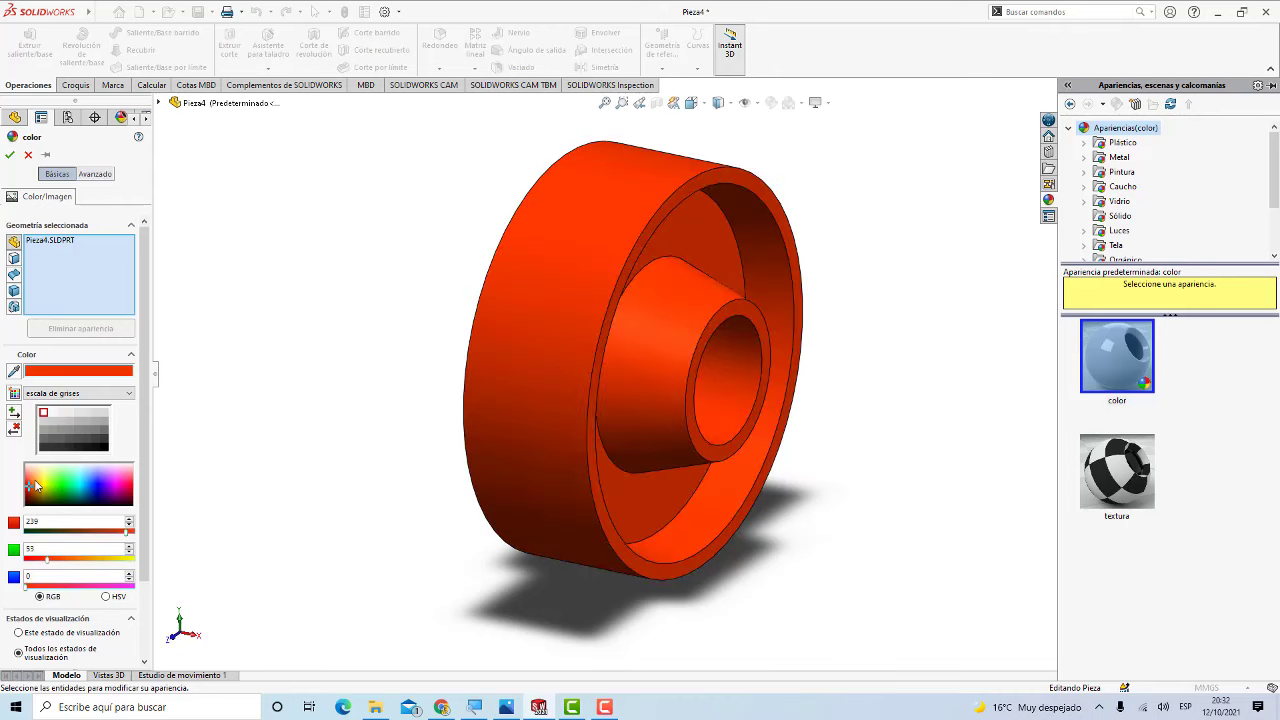
left_click(35, 481)
left_click(122, 477)
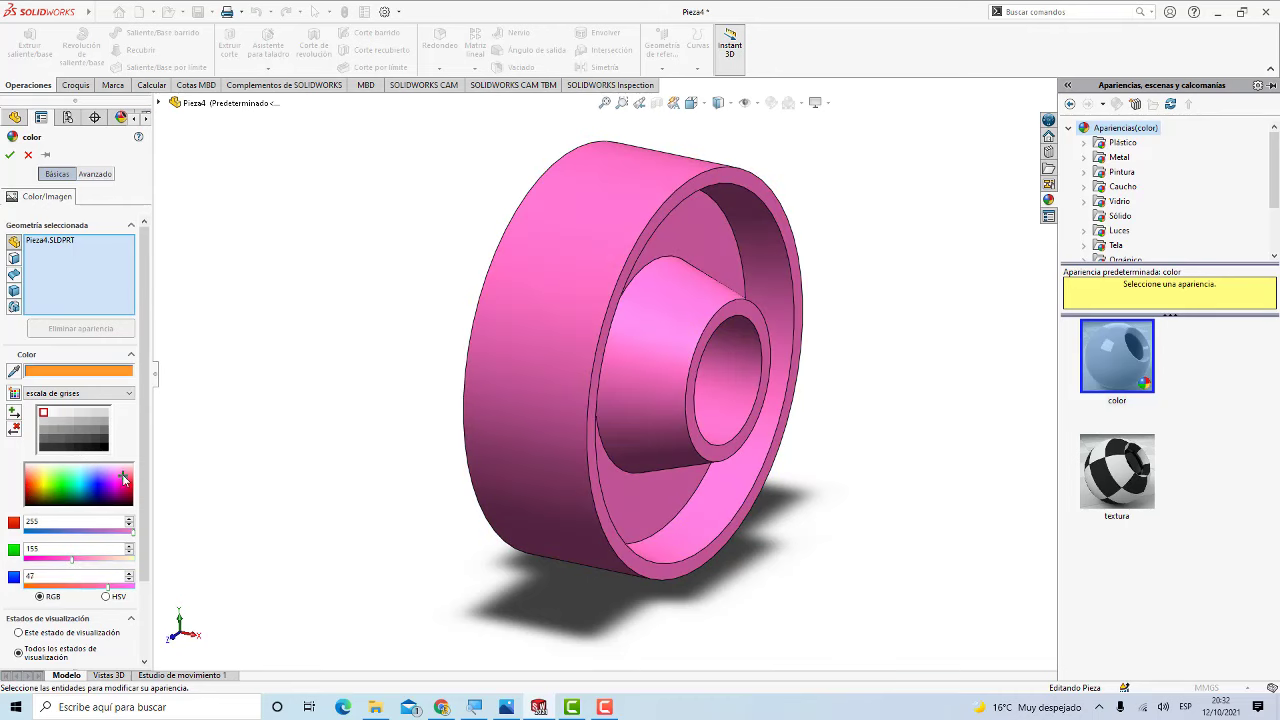
left_click(125, 489)
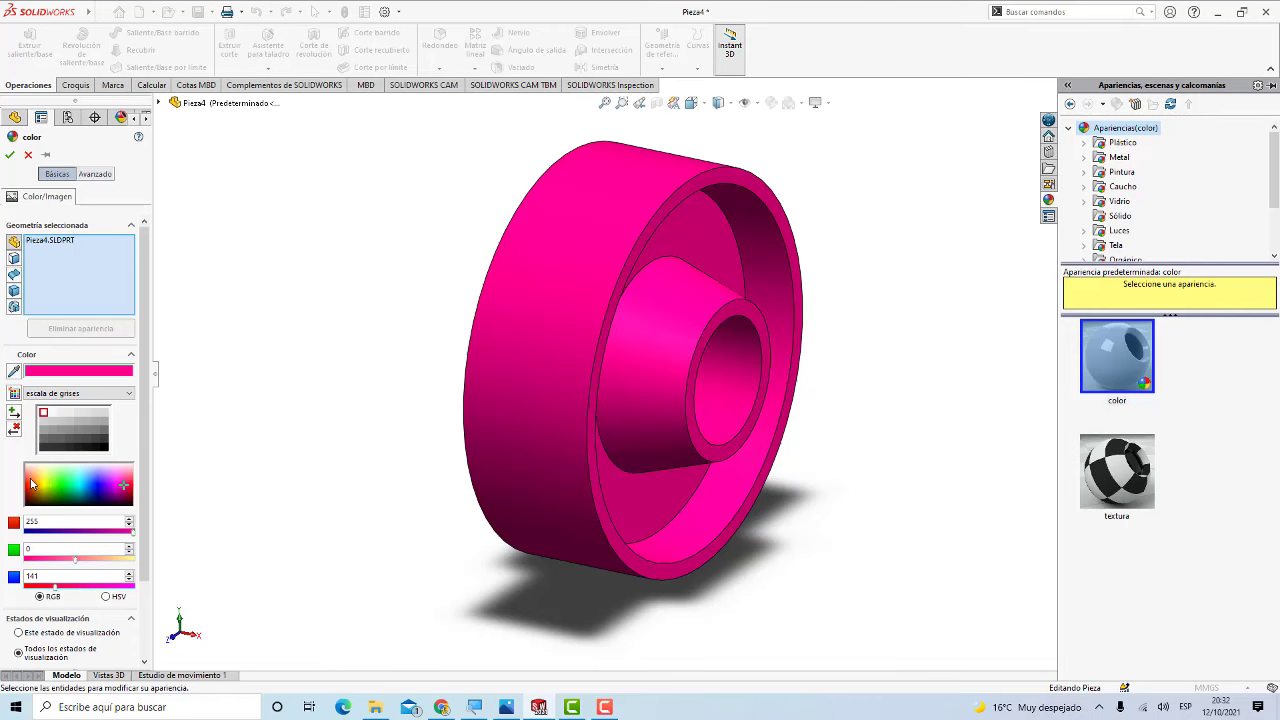
left_click(32, 484)
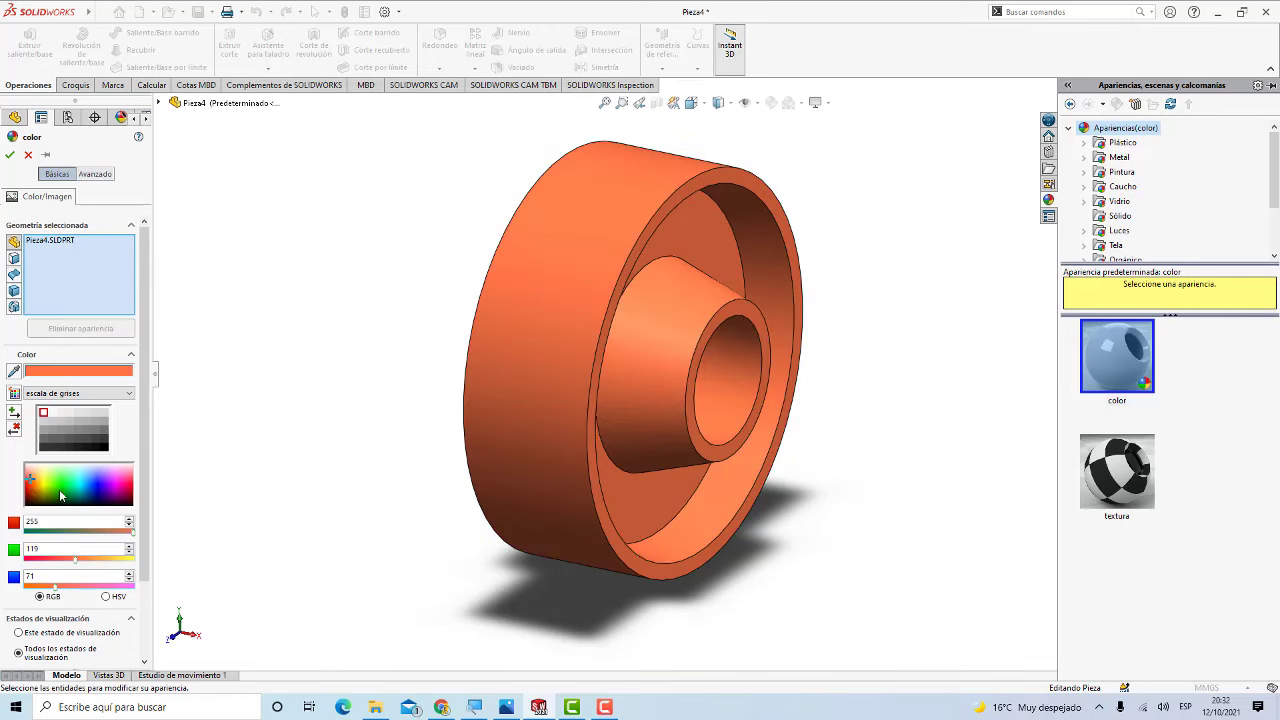
left_click(32, 475)
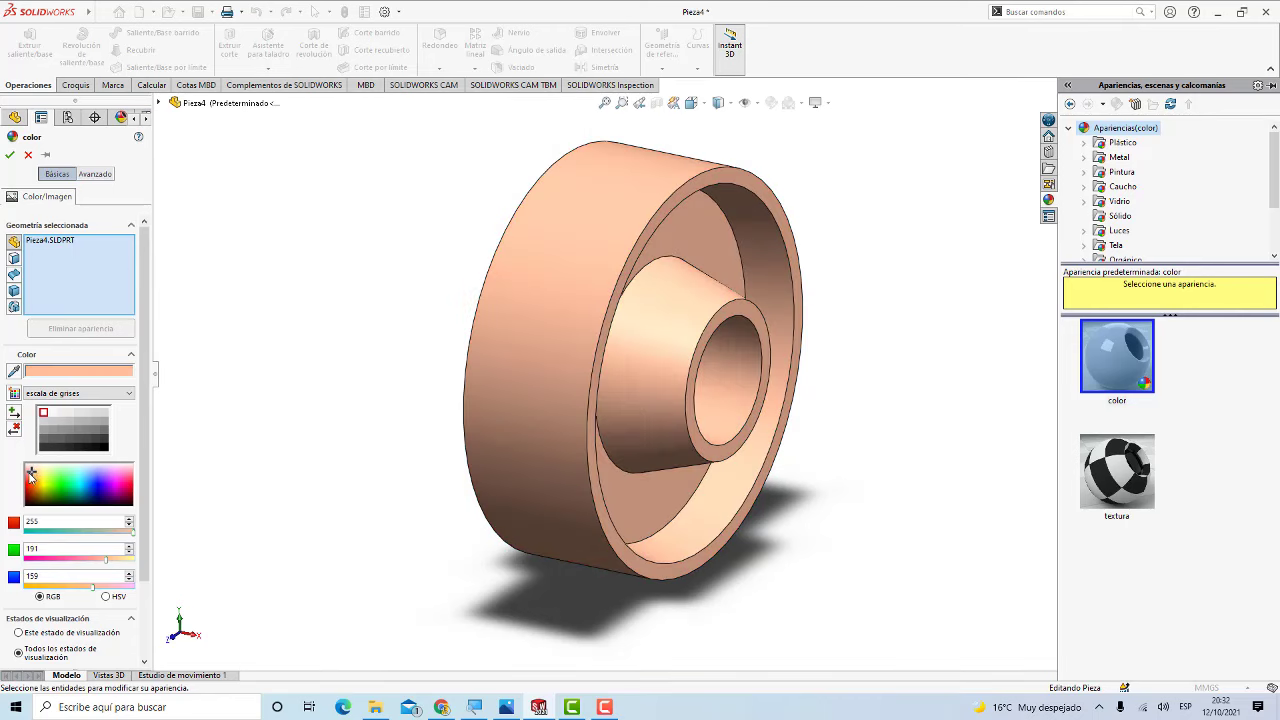
left_click(9, 156)
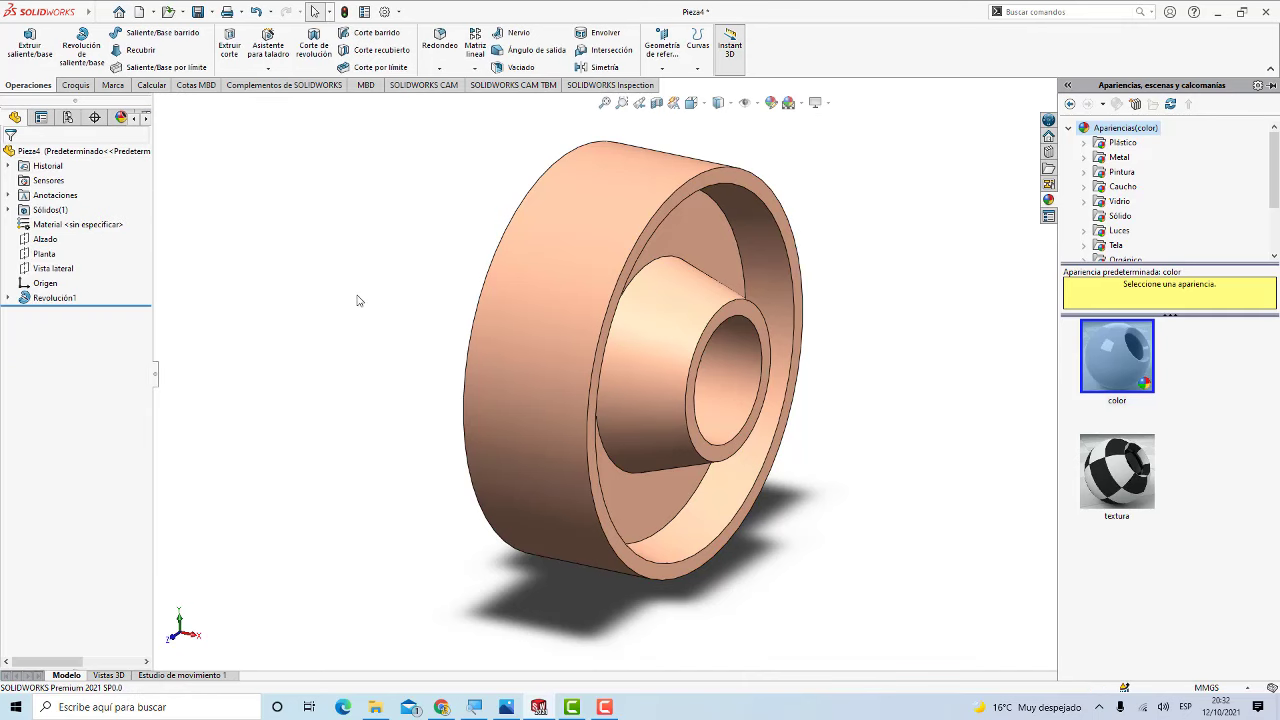
key("ctrl+7")
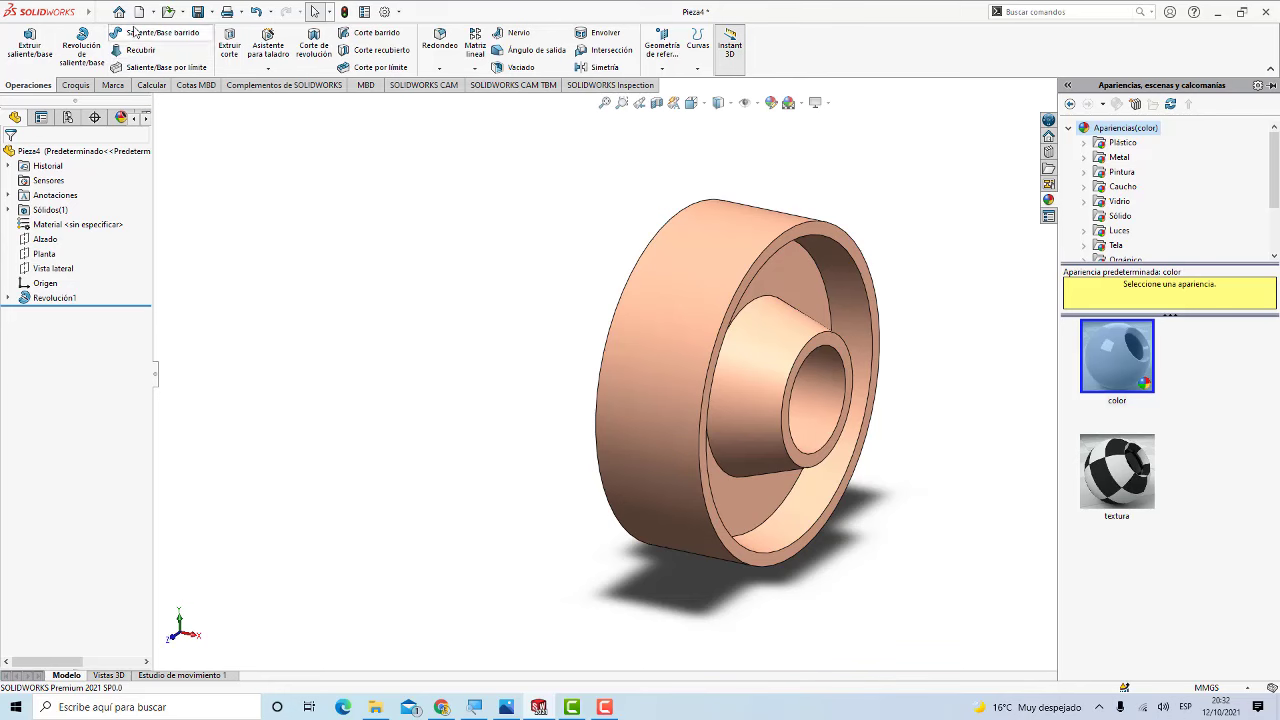
Step: Save the part as Rodillo
left_click(197, 12)
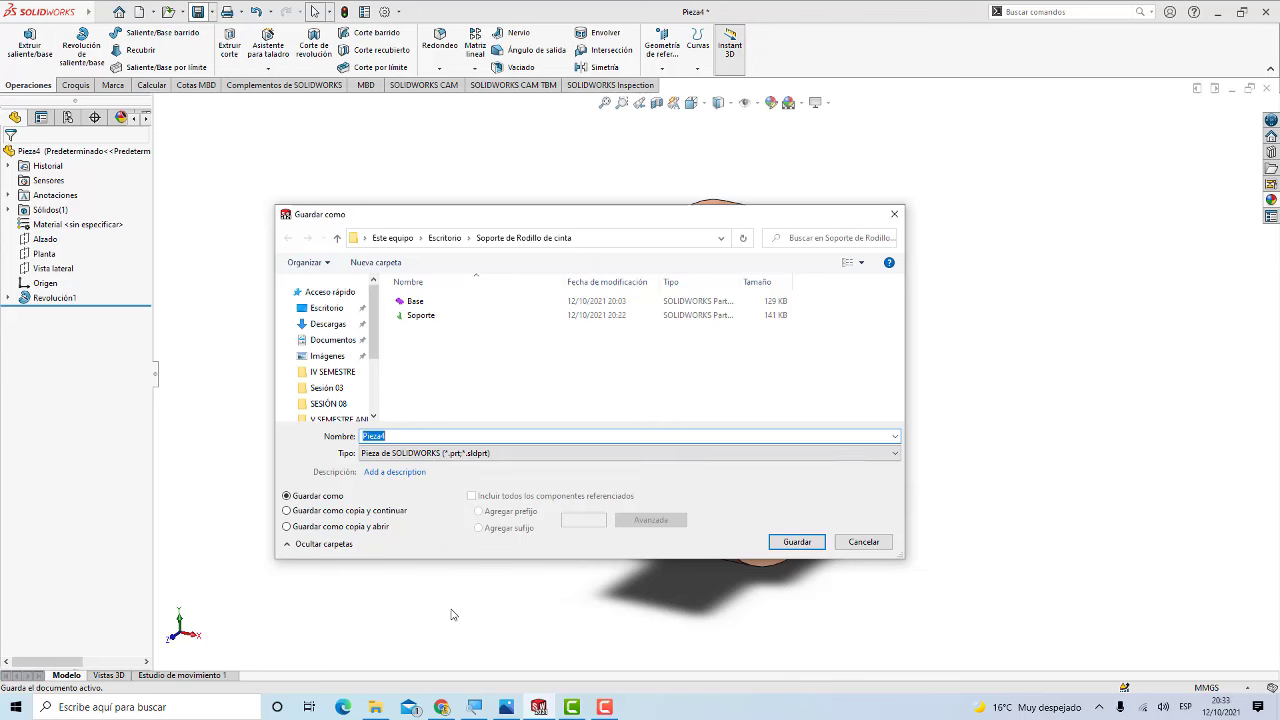
type("Rodillo")
key("Return")
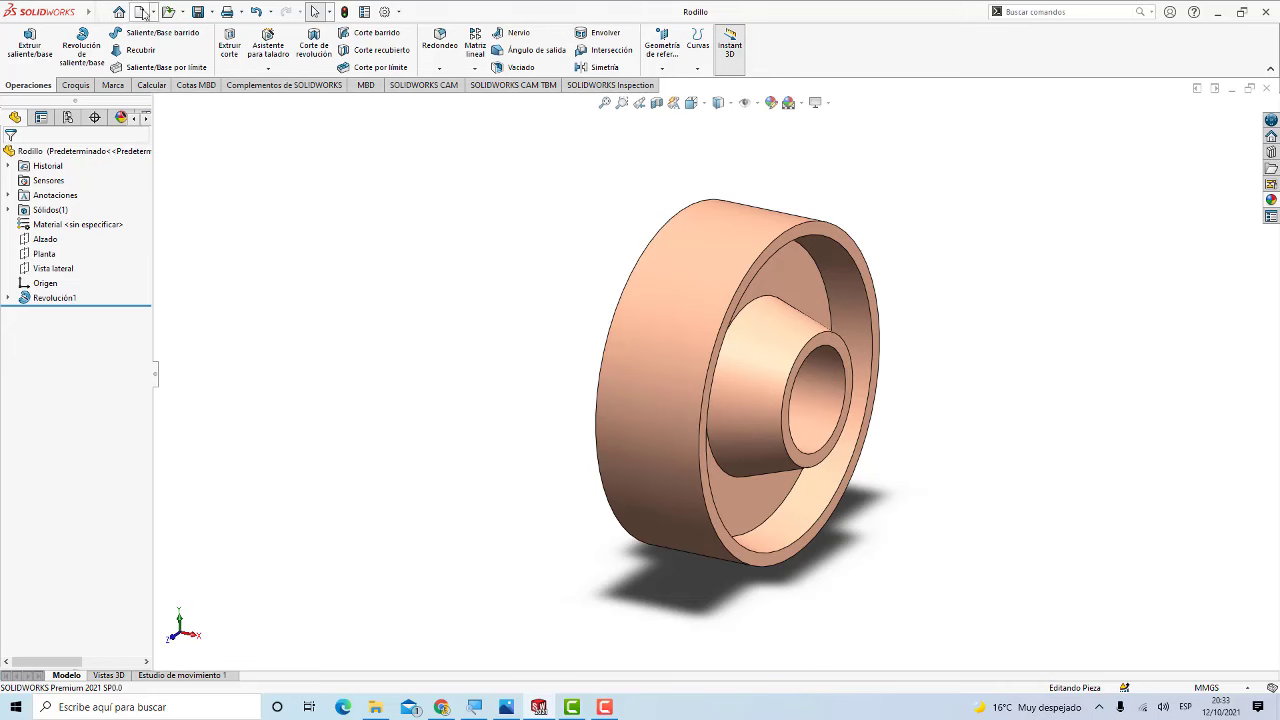
Step: Close the Rodillo part via Archivo > Cerrar and bring up the Nuevo documento dialog
mouse_move(45, 12)
left_click(106, 13)
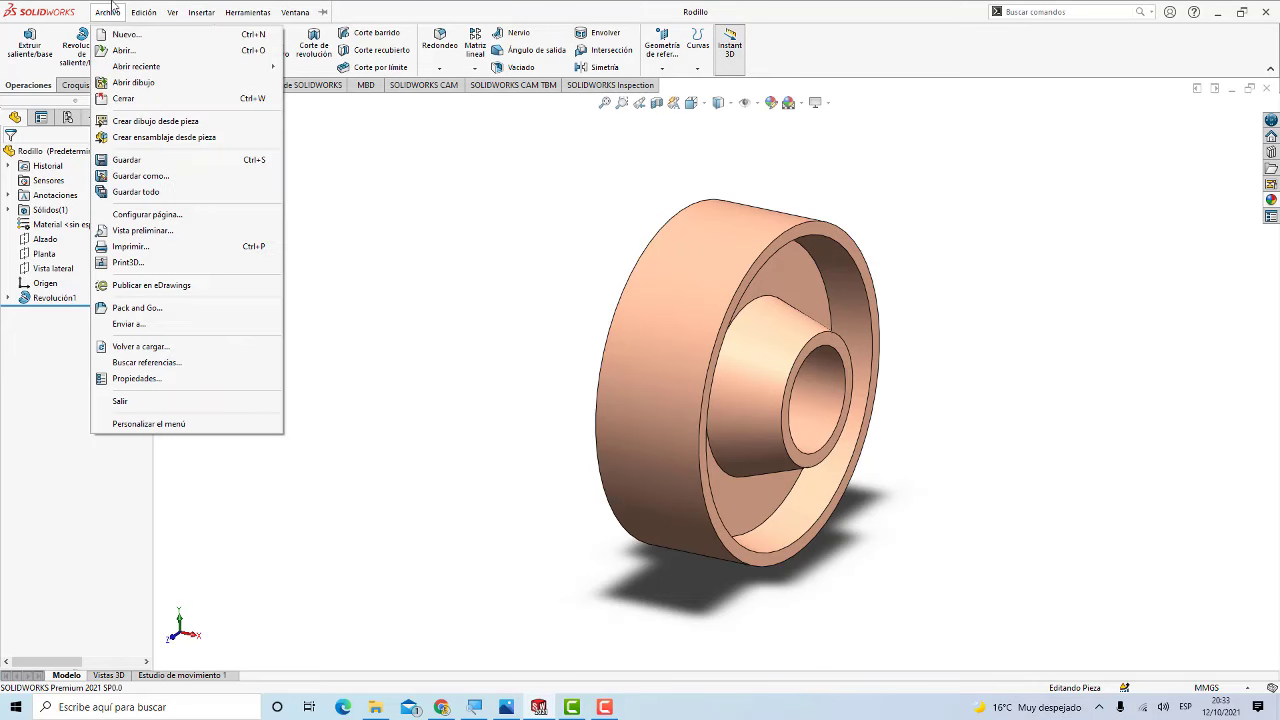
left_click(124, 99)
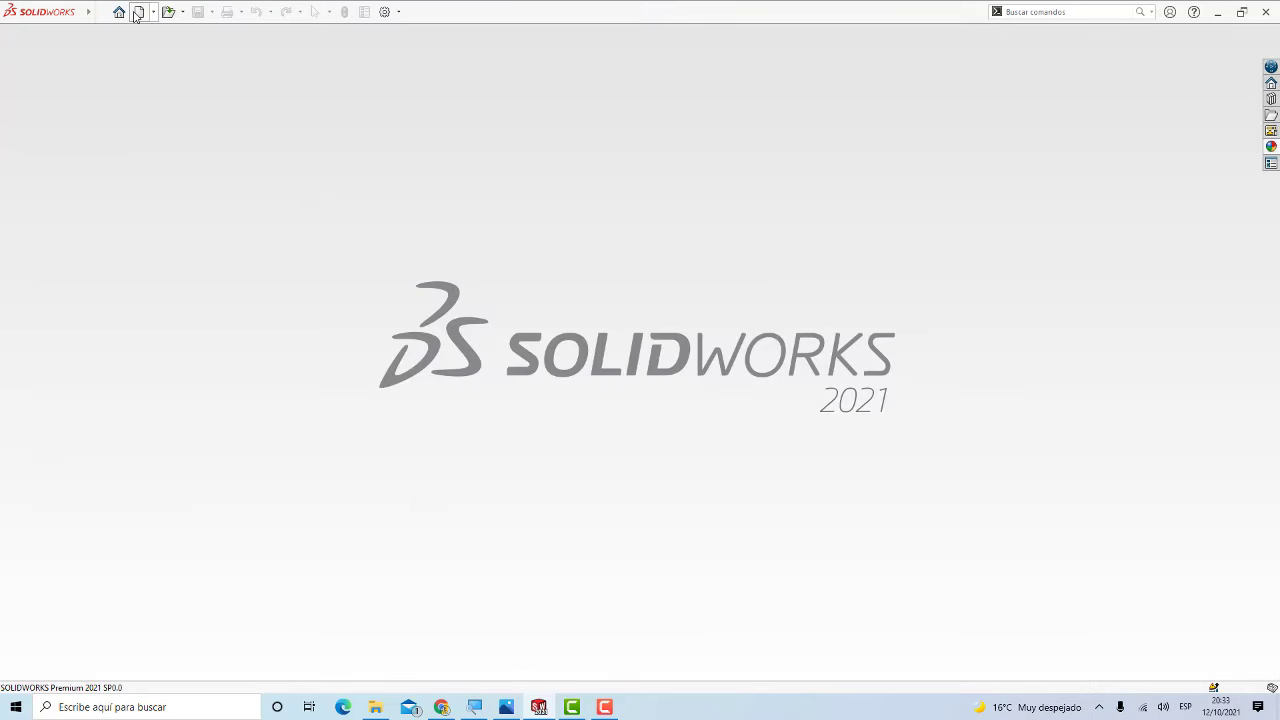
left_click(139, 11)
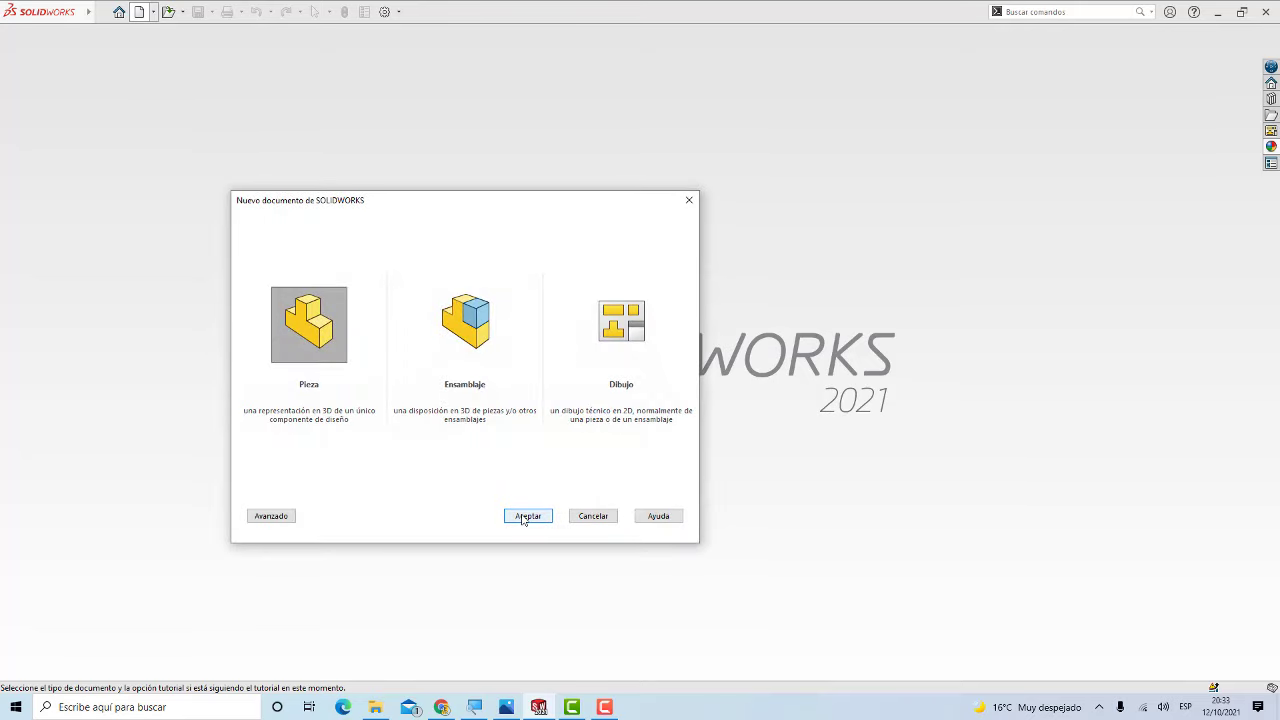
Step: Create new part Pieza5 and begin sketch Croquis1 on the Alzado plane
left_click(526, 516)
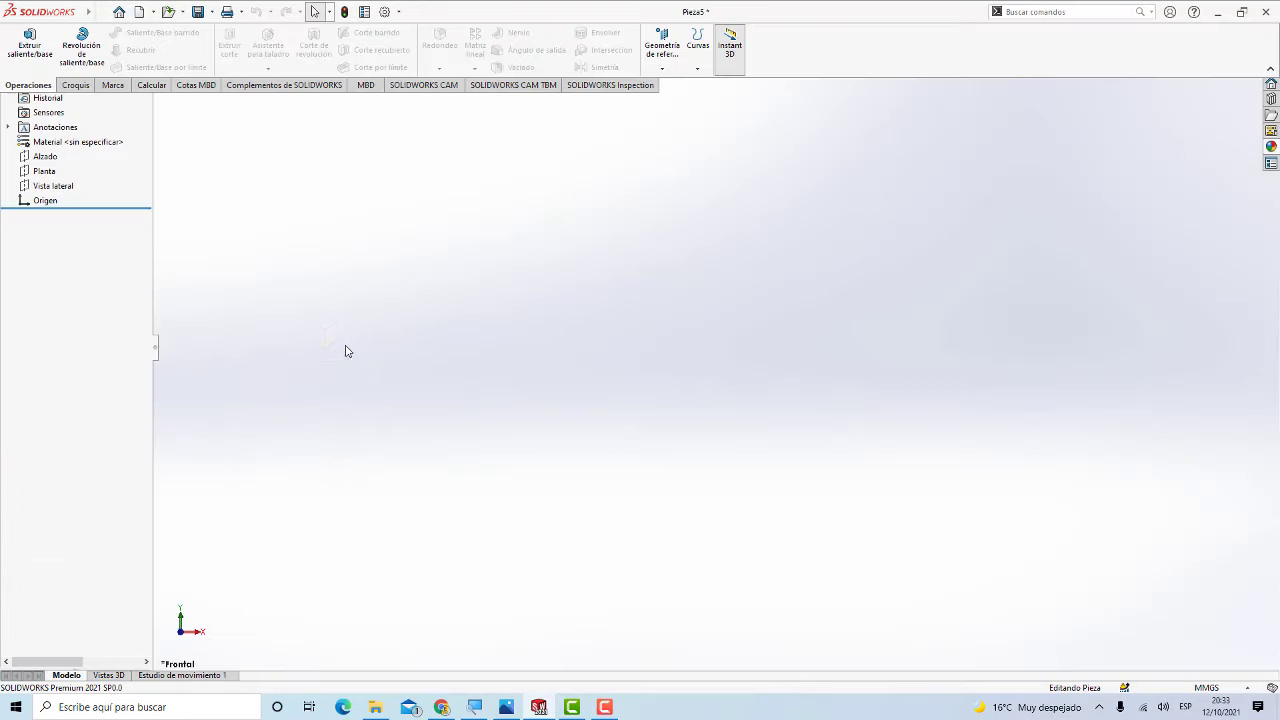
left_click(76, 86)
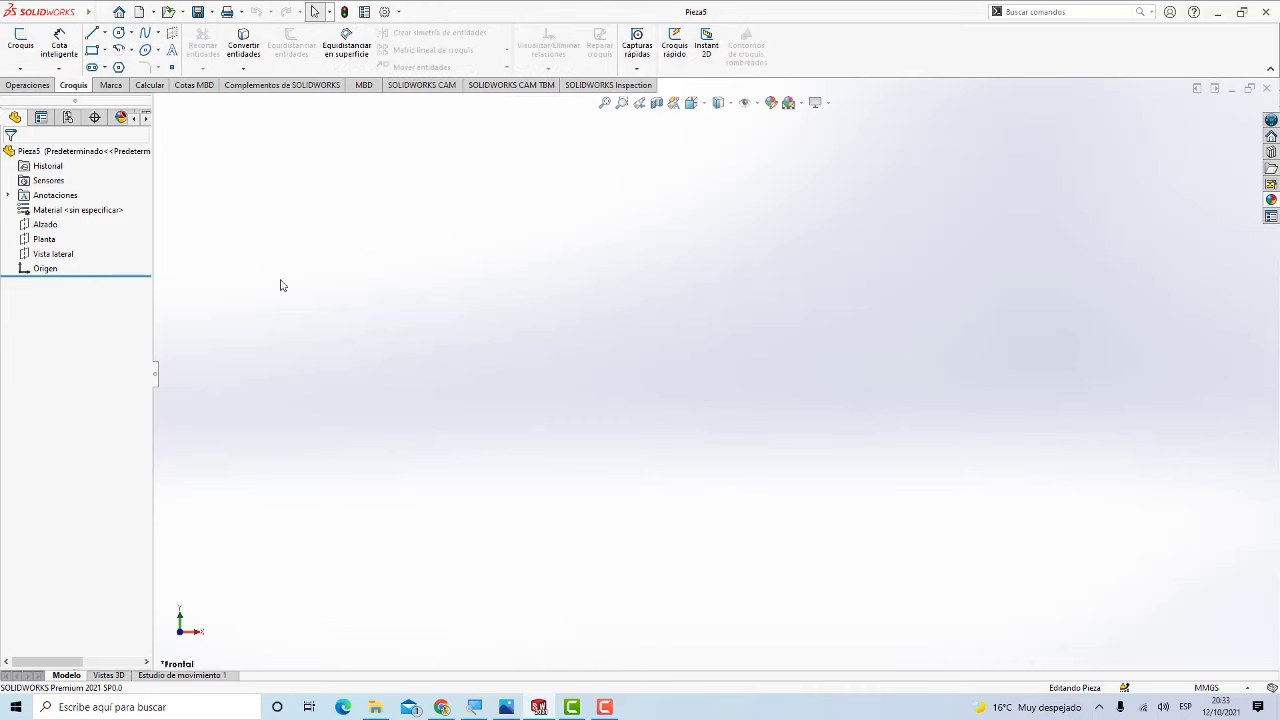
left_click(20, 40)
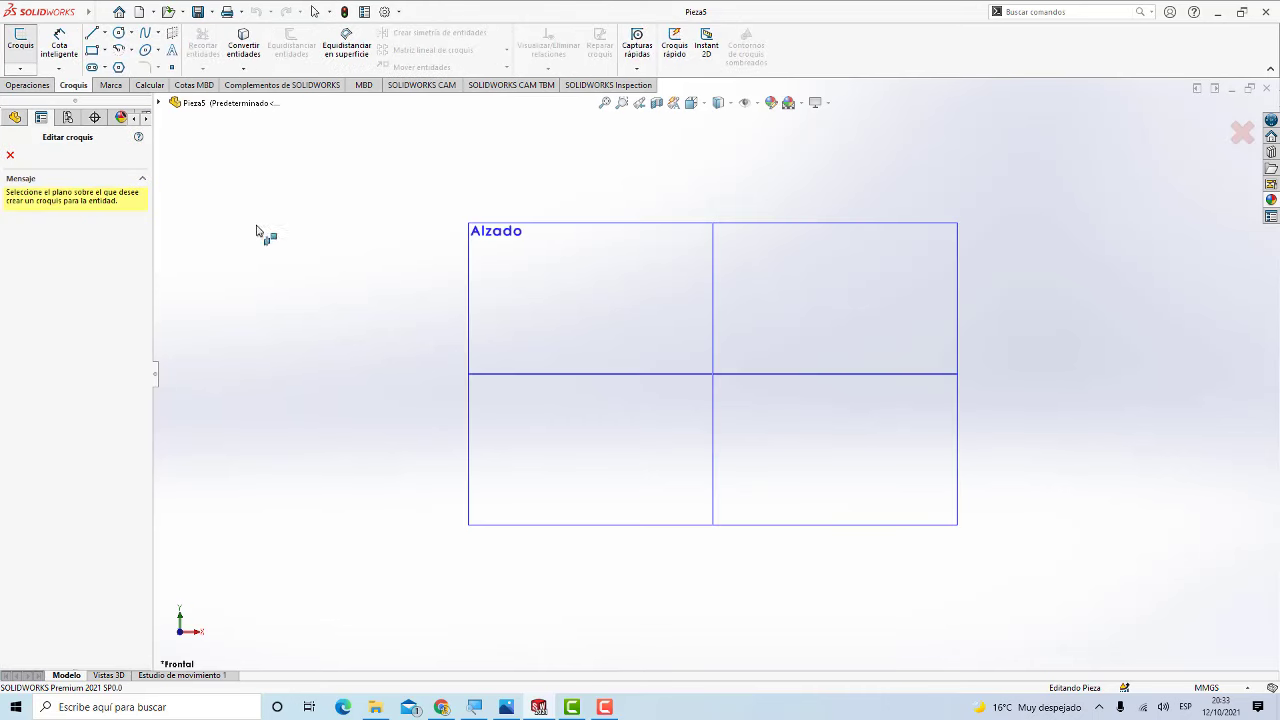
left_click(515, 255)
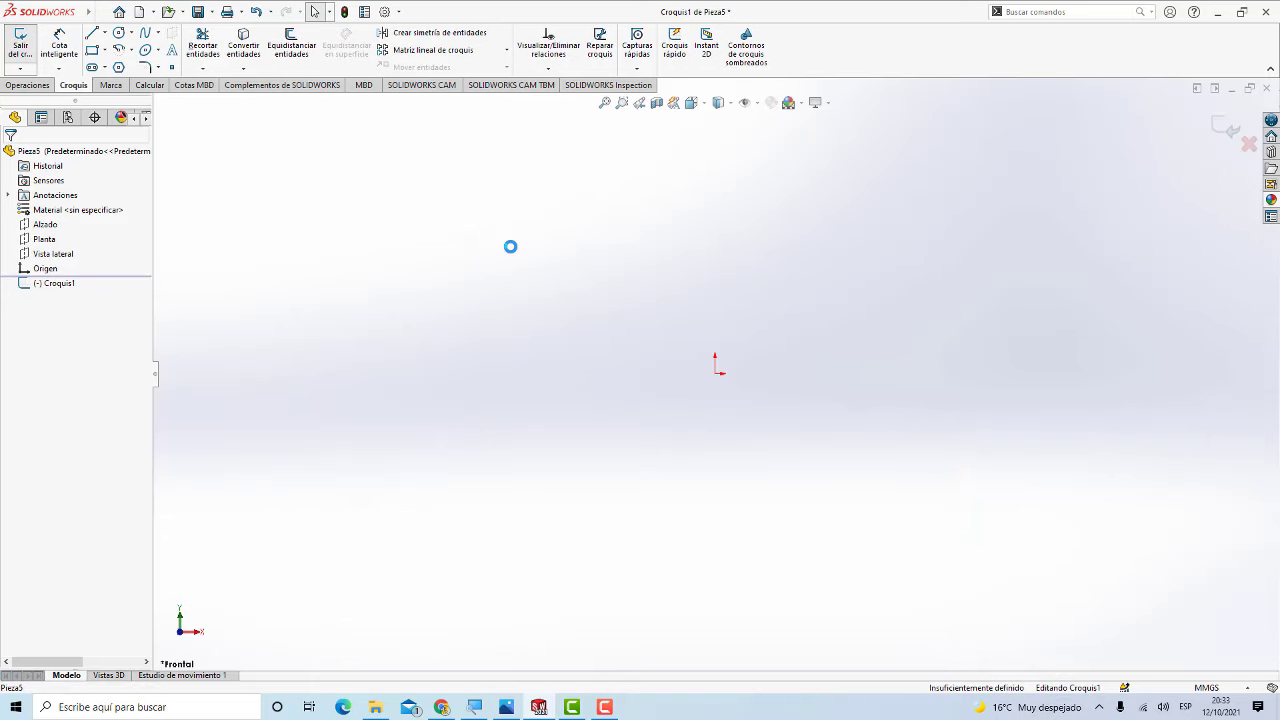
Step: Zoom the ENSAMBLE.jpg drawing in on the shaft to read its dimensions, then return to SOLIDWORKS
left_click(506, 707)
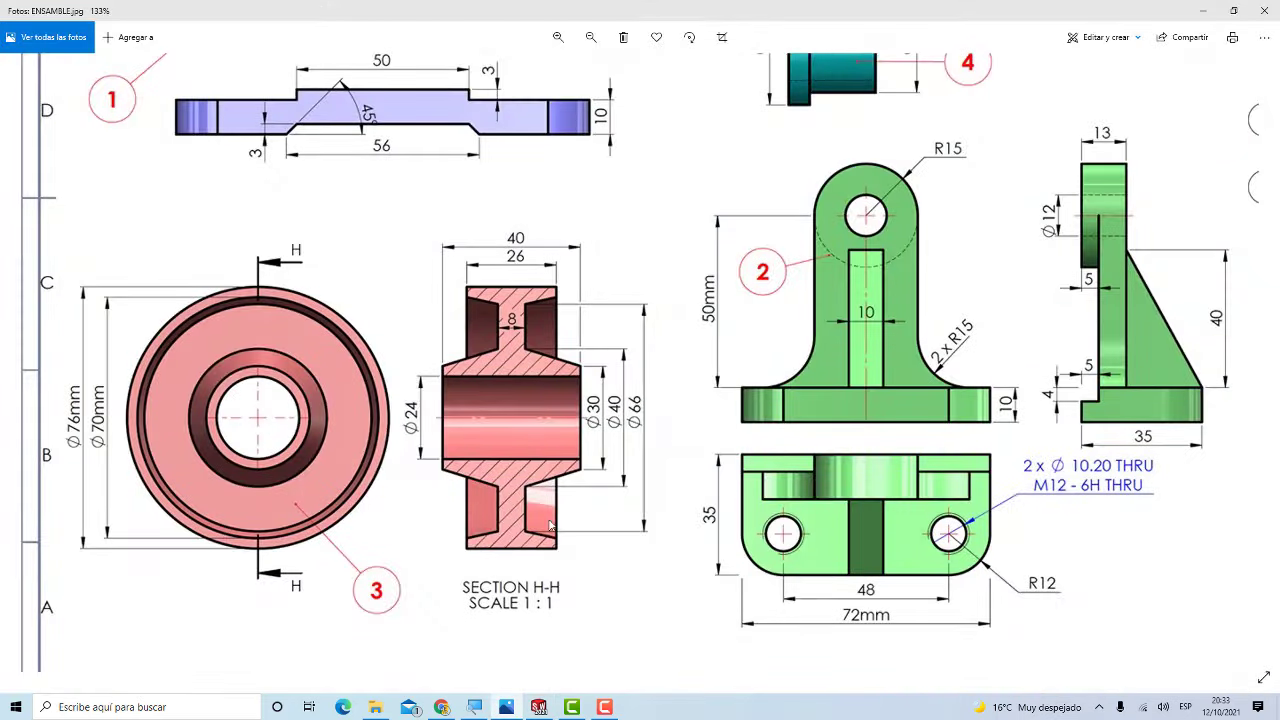
scroll(550, 525, "up", 2)
scroll(550, 525, "right", 2)
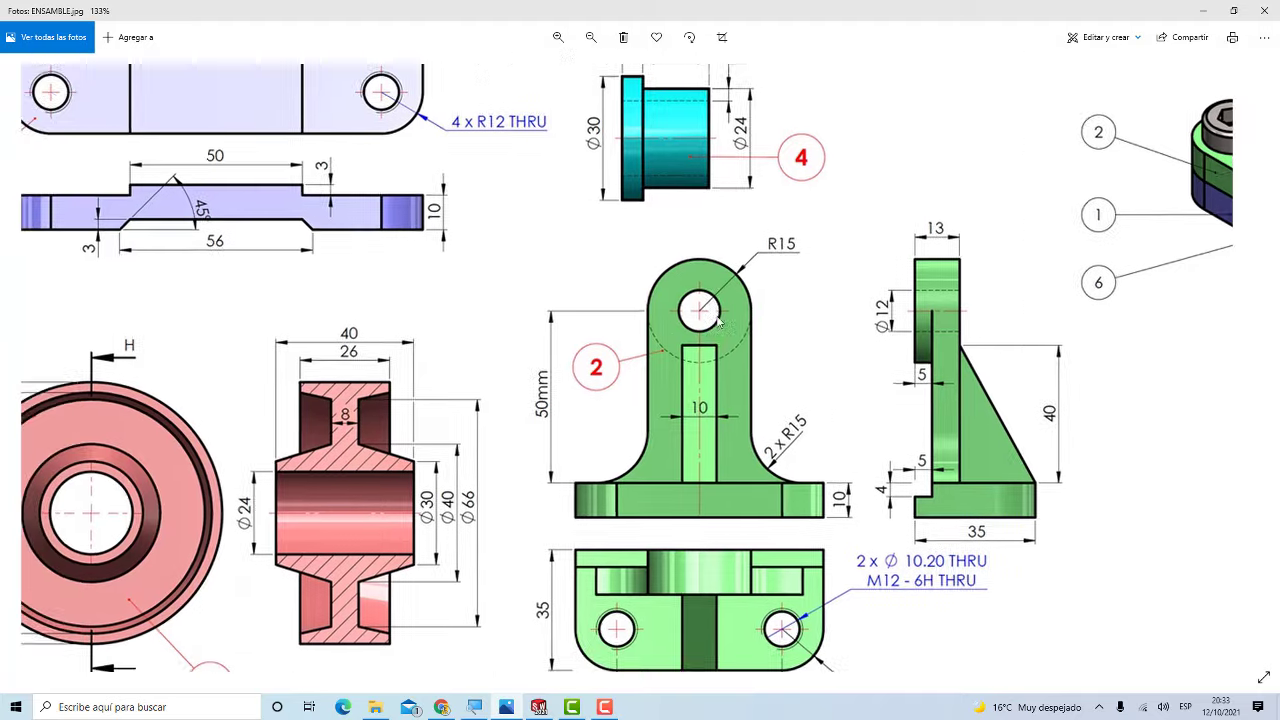
scroll(717, 320, "up", 2)
scroll(740, 280, "right", 2)
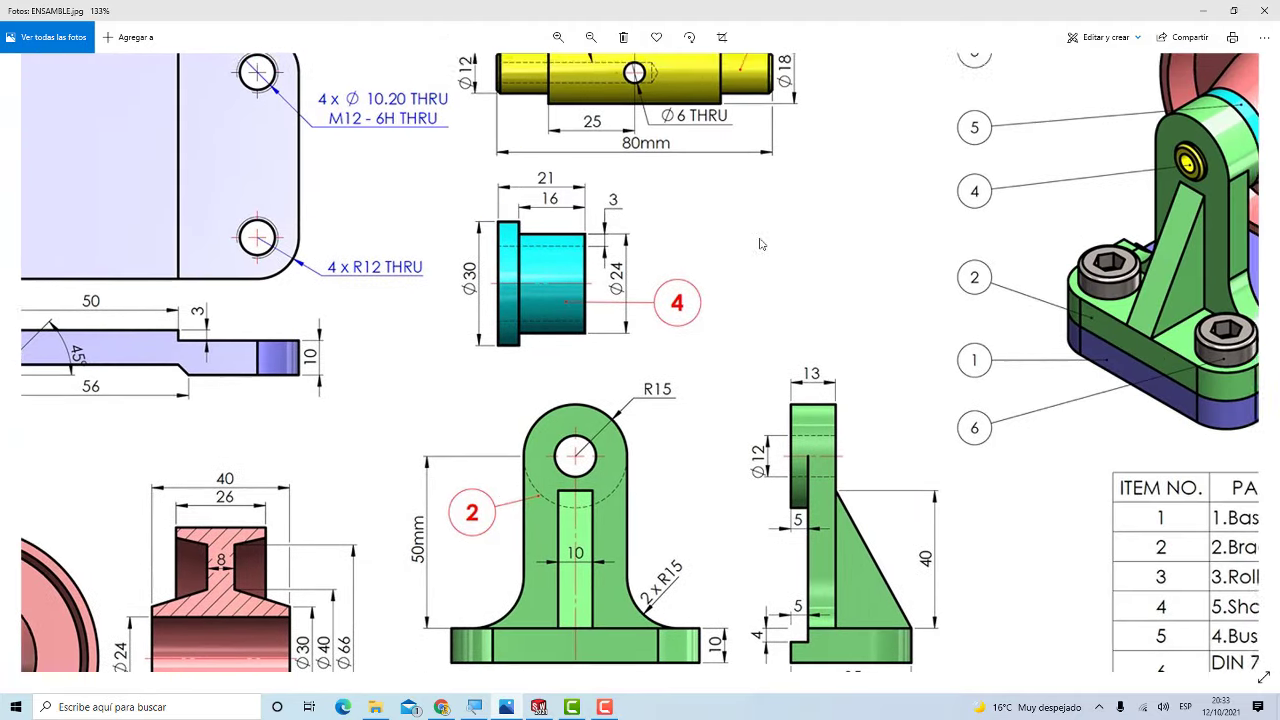
scroll(730, 290, "up", 2)
scroll(700, 330, "right", 1)
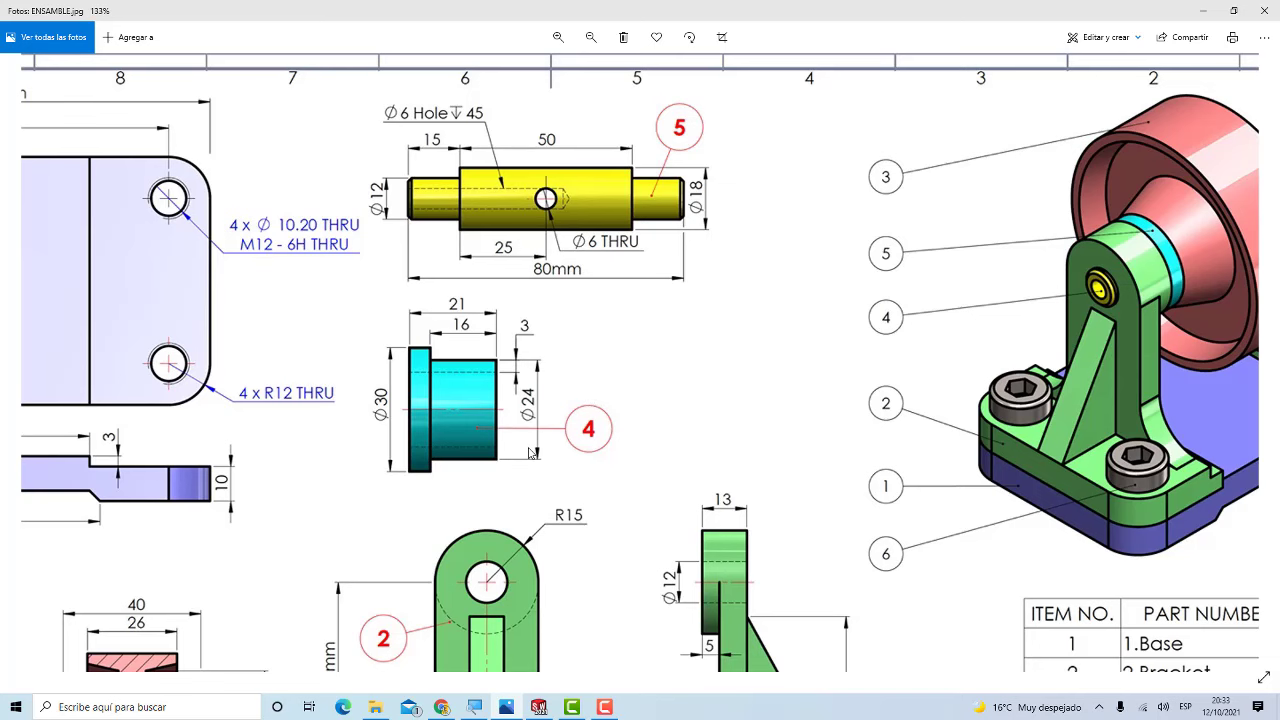
scroll(518, 450, "up", 1, "ctrl")
scroll(518, 450, "up", 1, "ctrl")
scroll(487, 485, "up", 1, "ctrl")
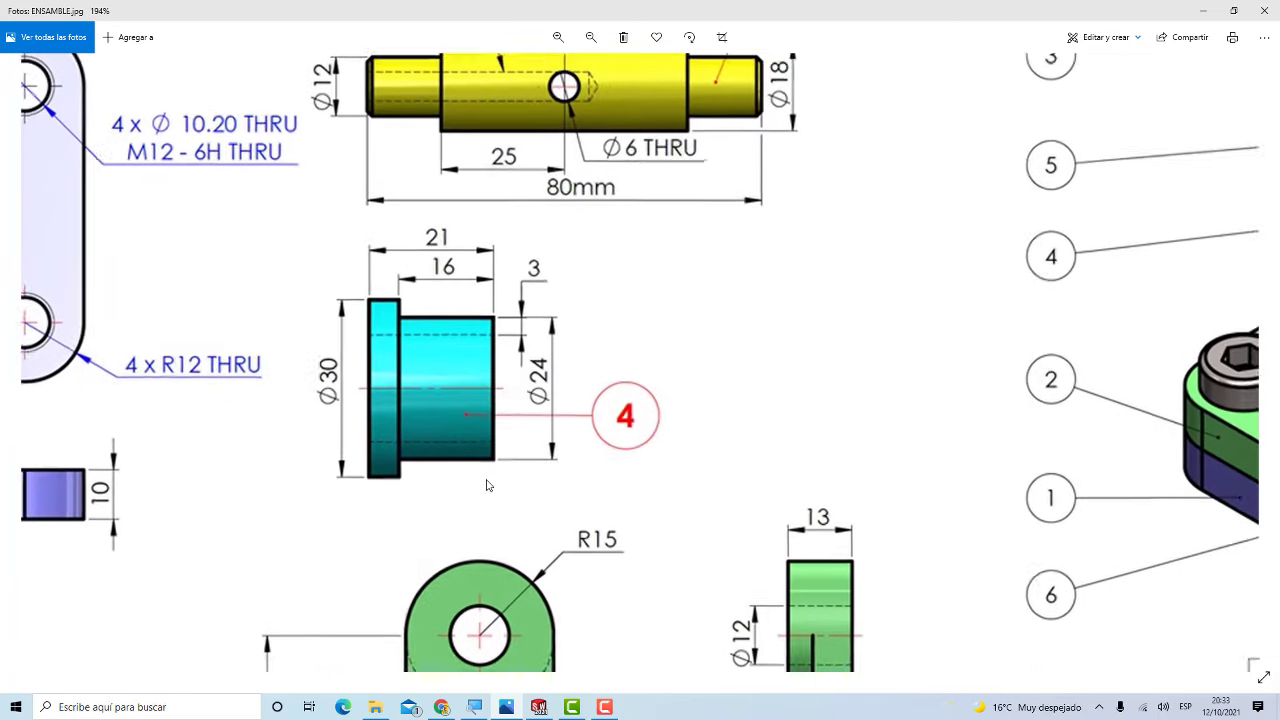
scroll(487, 485, "up", 1, "ctrl")
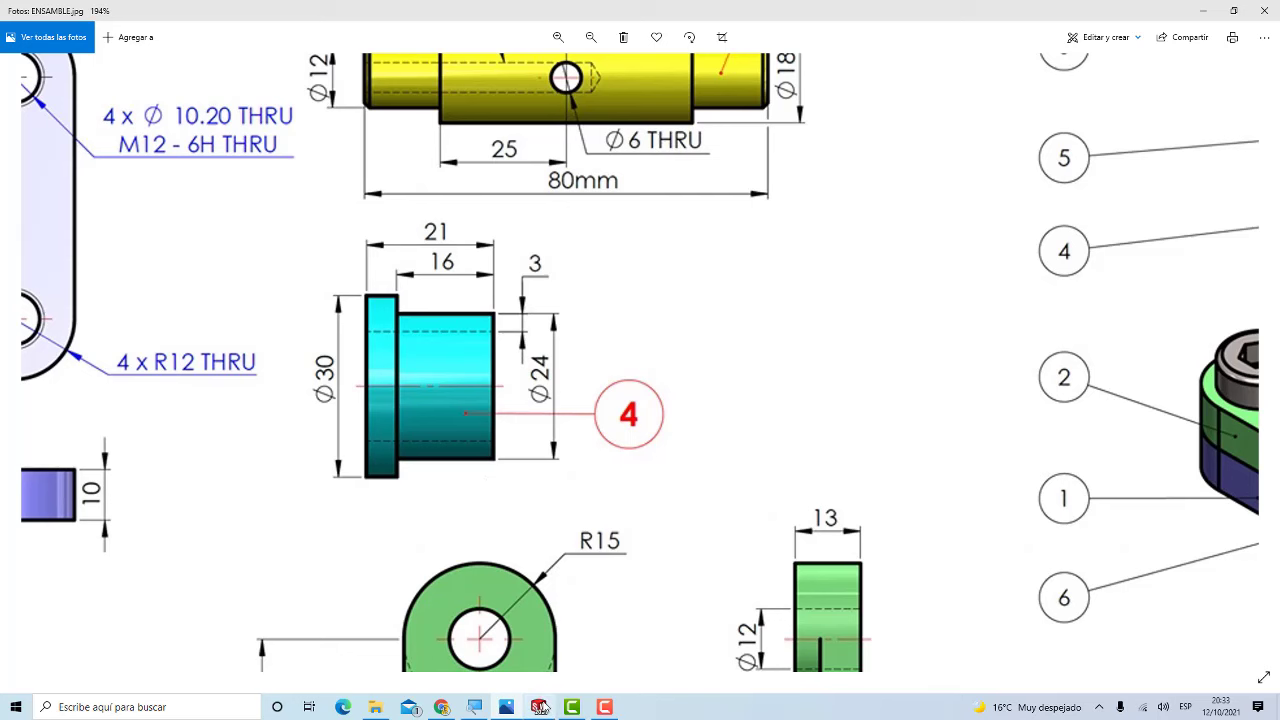
left_click(530, 710)
Step: Draw the closed six-line stepped L-shaped half-profile of the shaft
scroll(808, 372, "down", 2)
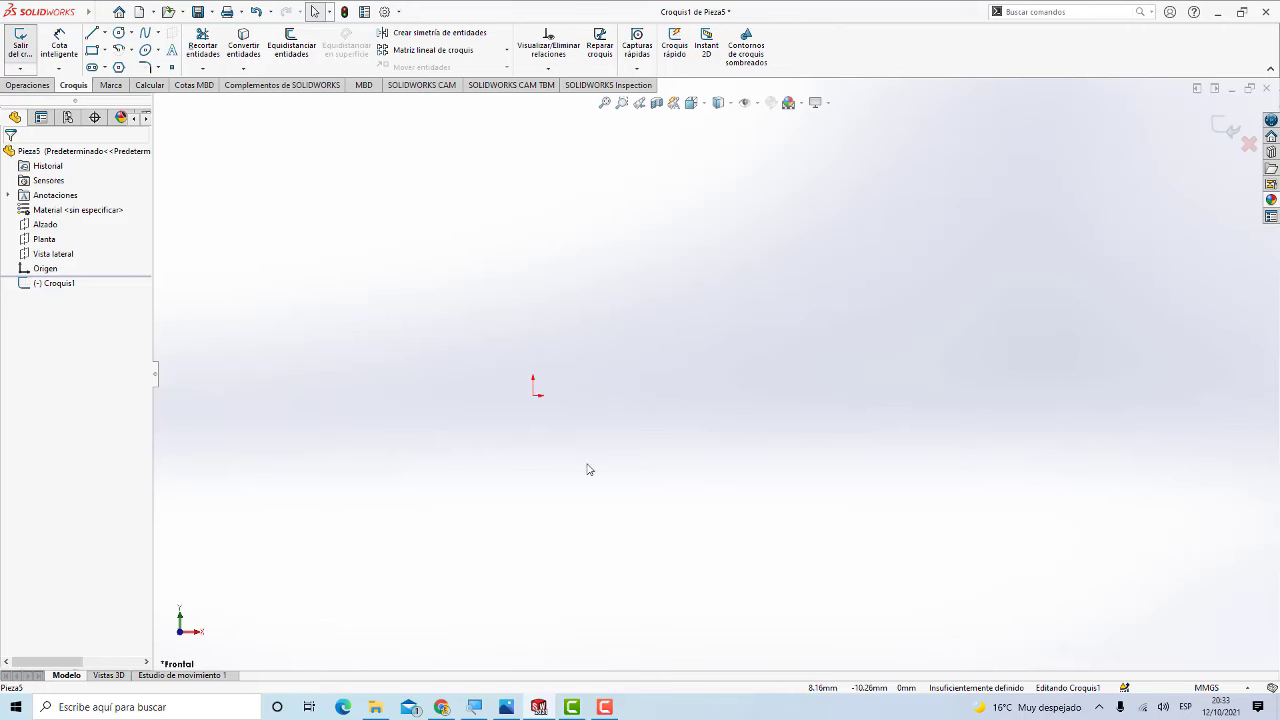
scroll(589, 469, "down", 1)
left_click(92, 33)
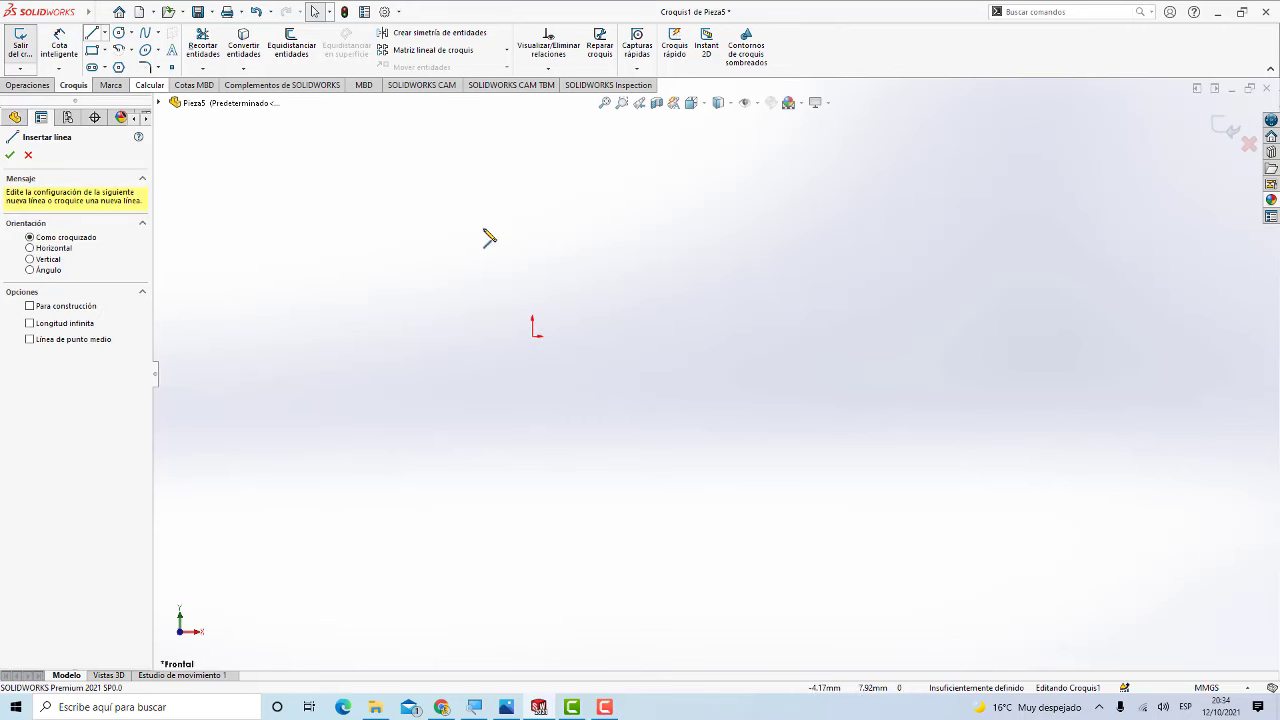
left_click(639, 306)
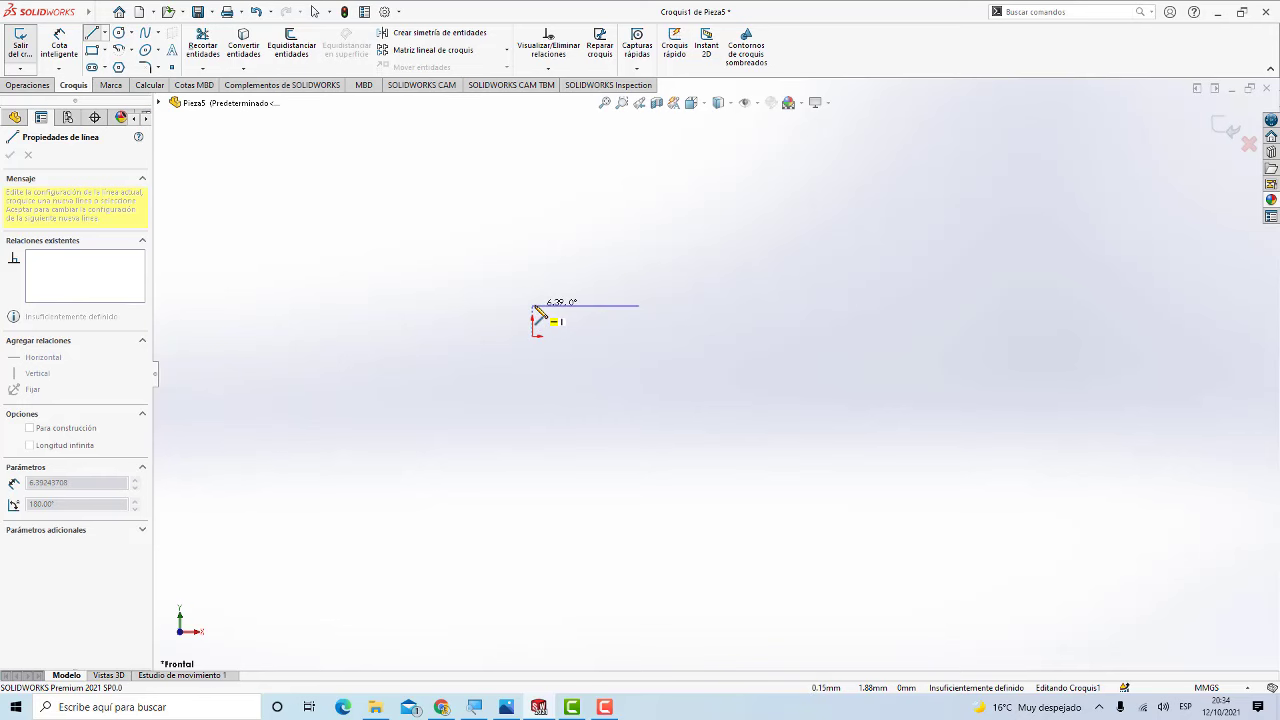
left_click(533, 306)
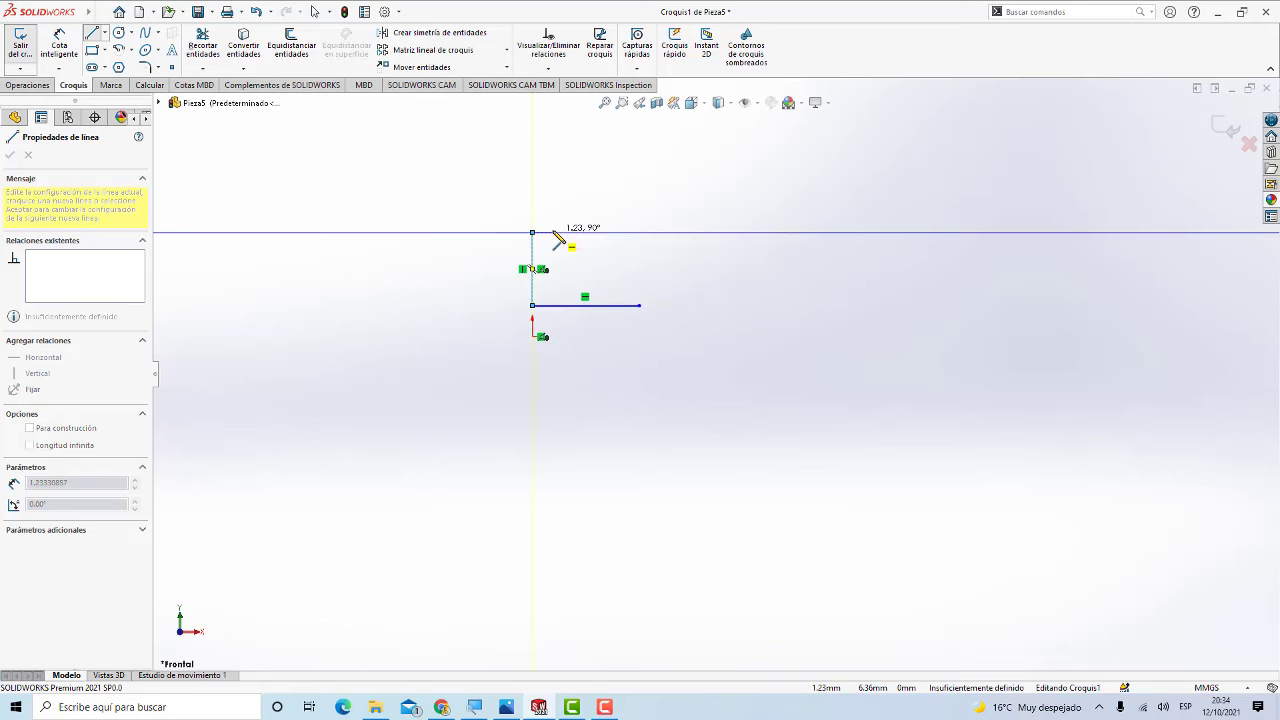
left_click(533, 232)
left_click(553, 232)
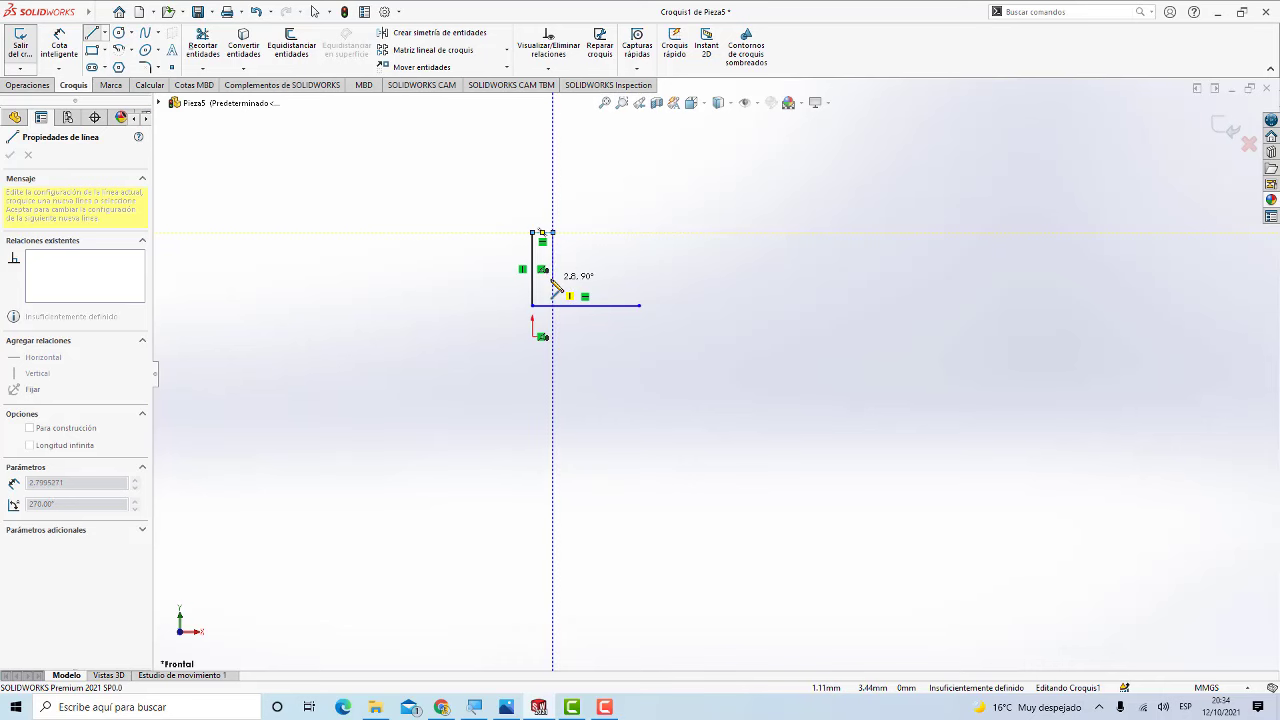
left_click(553, 279)
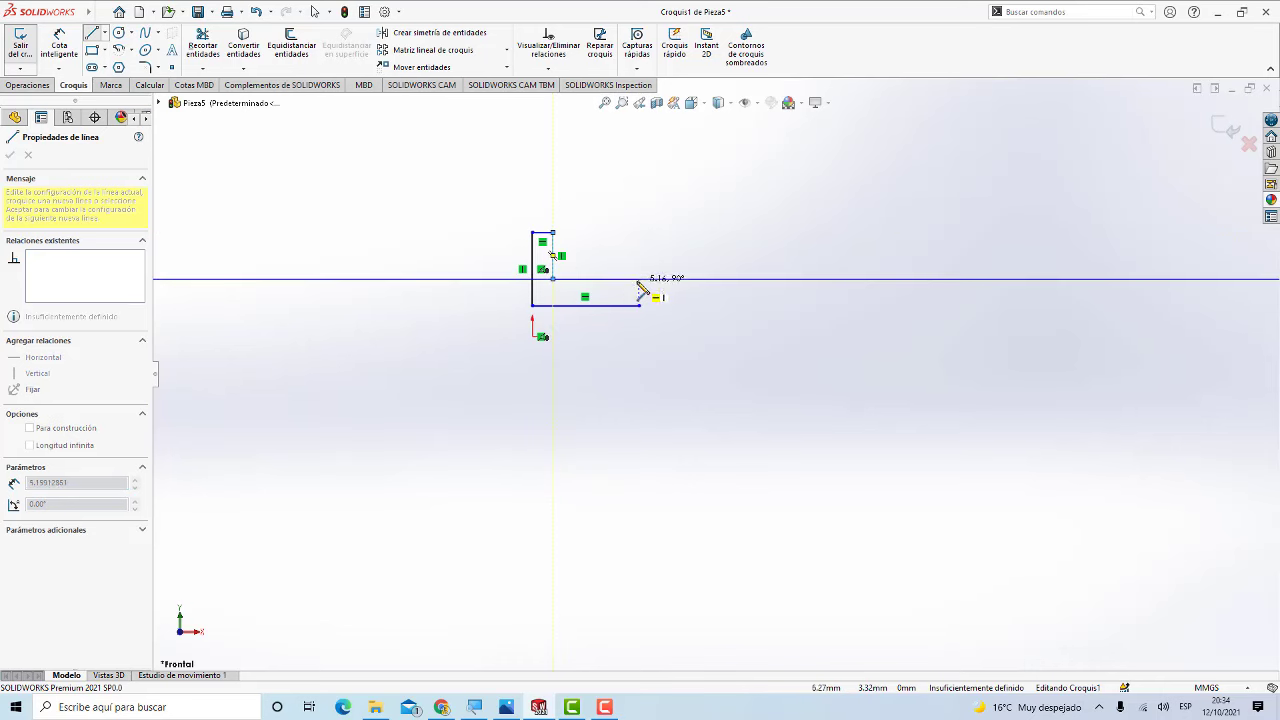
left_click(639, 279)
left_click(639, 305)
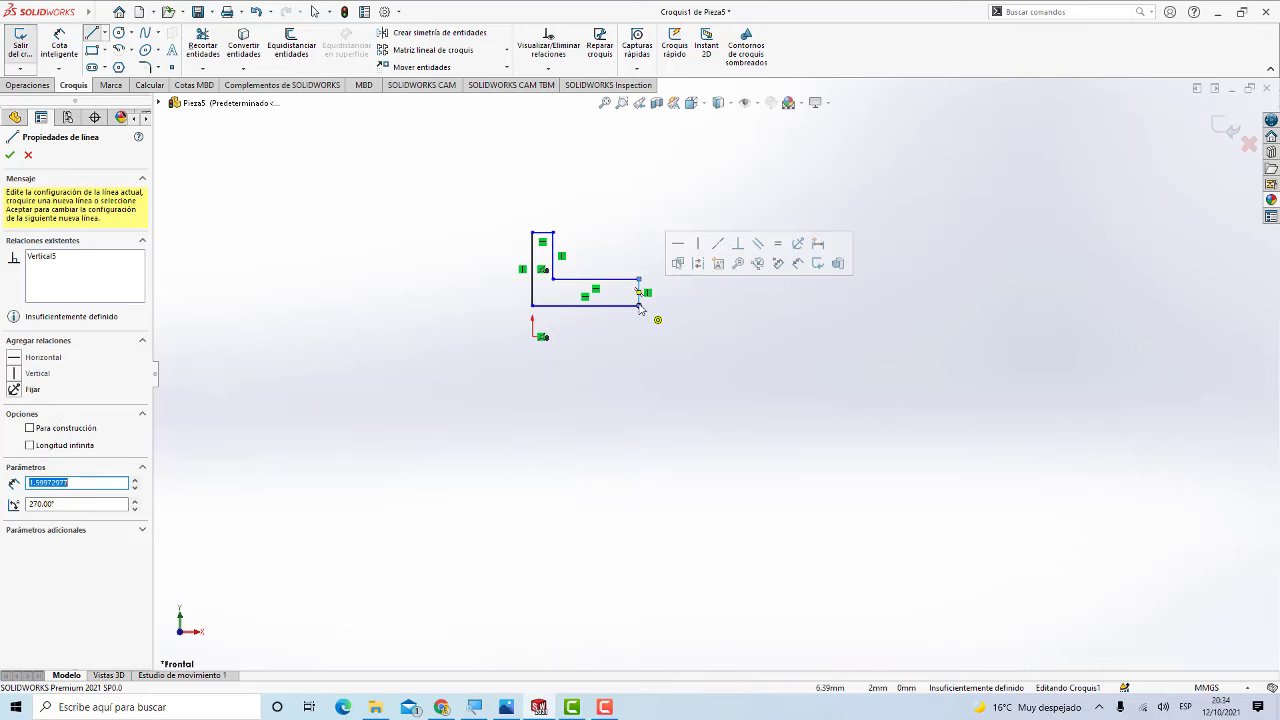
Step: Add a horizontal construction centreline from the origin running right beneath the profile
scroll(600, 337, "up", 2)
scroll(808, 391, "down", 3)
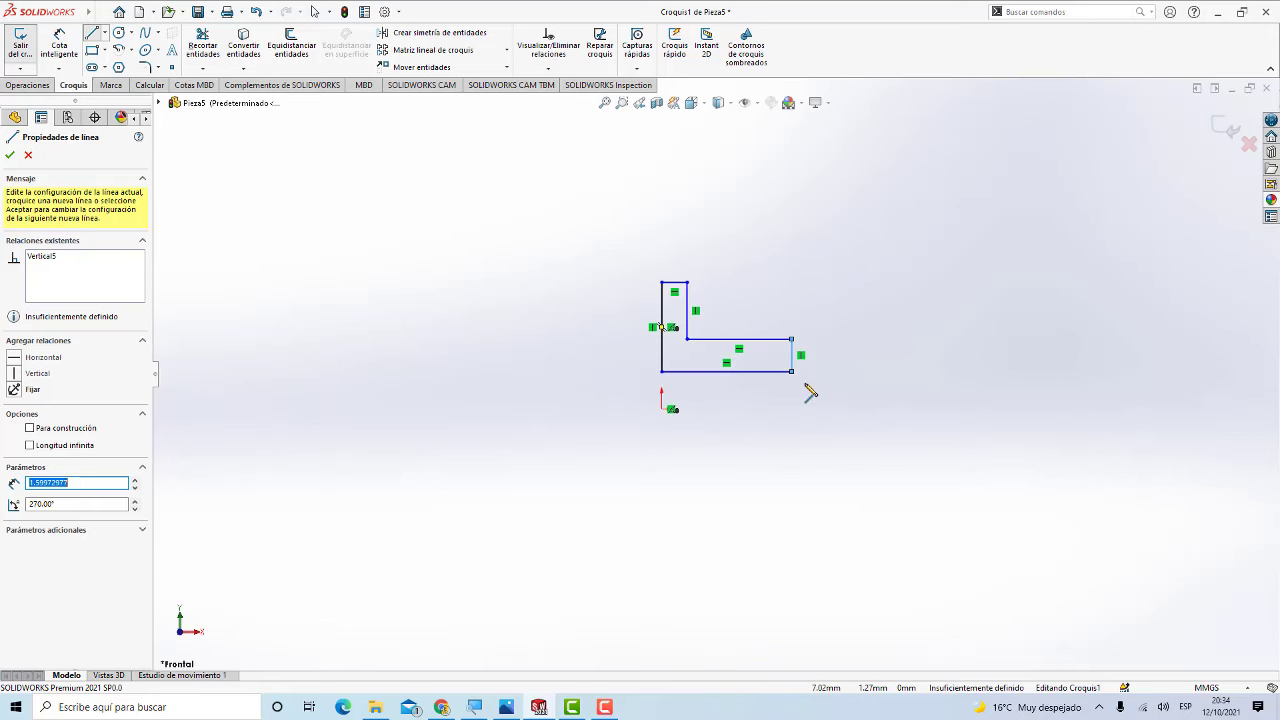
scroll(810, 388, "down", 2)
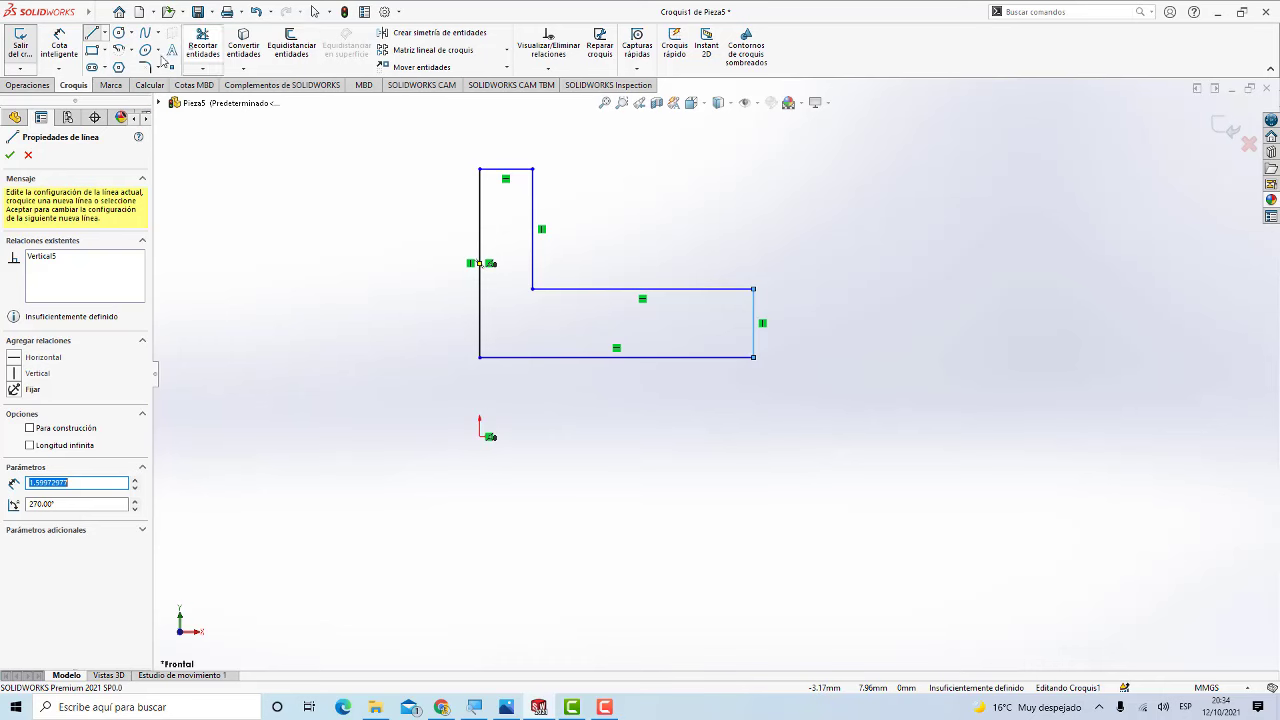
left_click(108, 33)
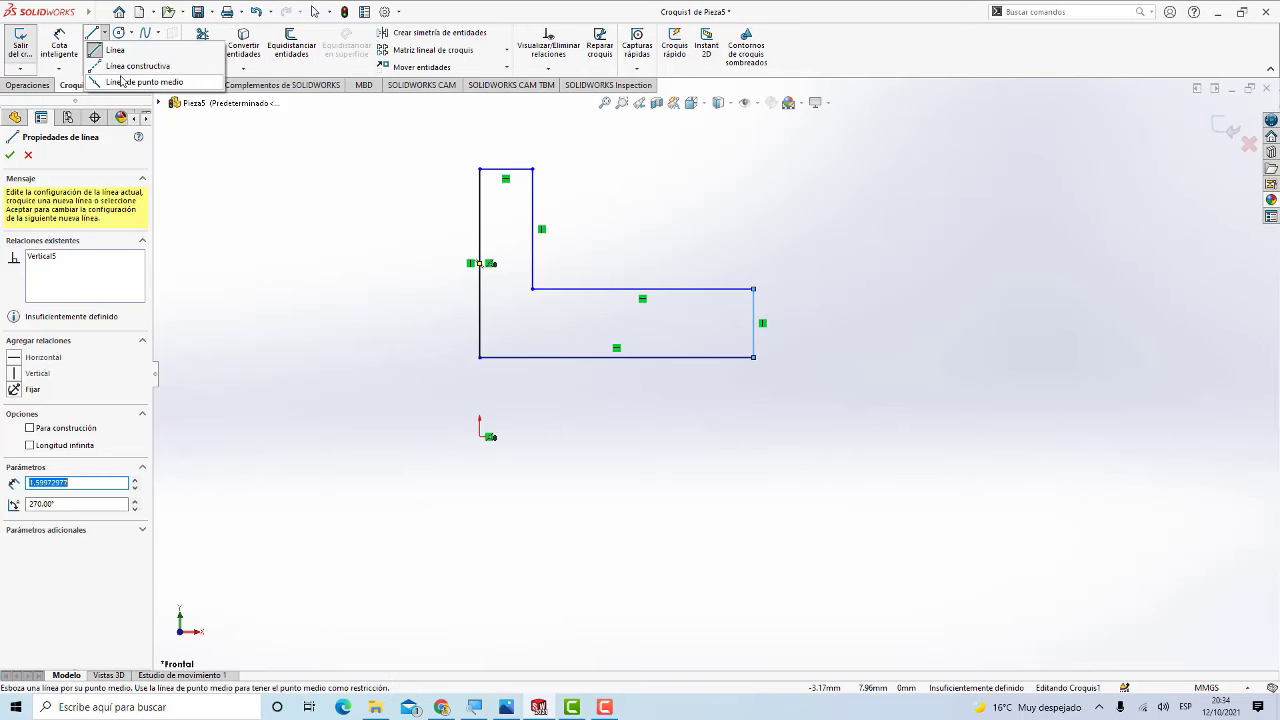
left_click(136, 72)
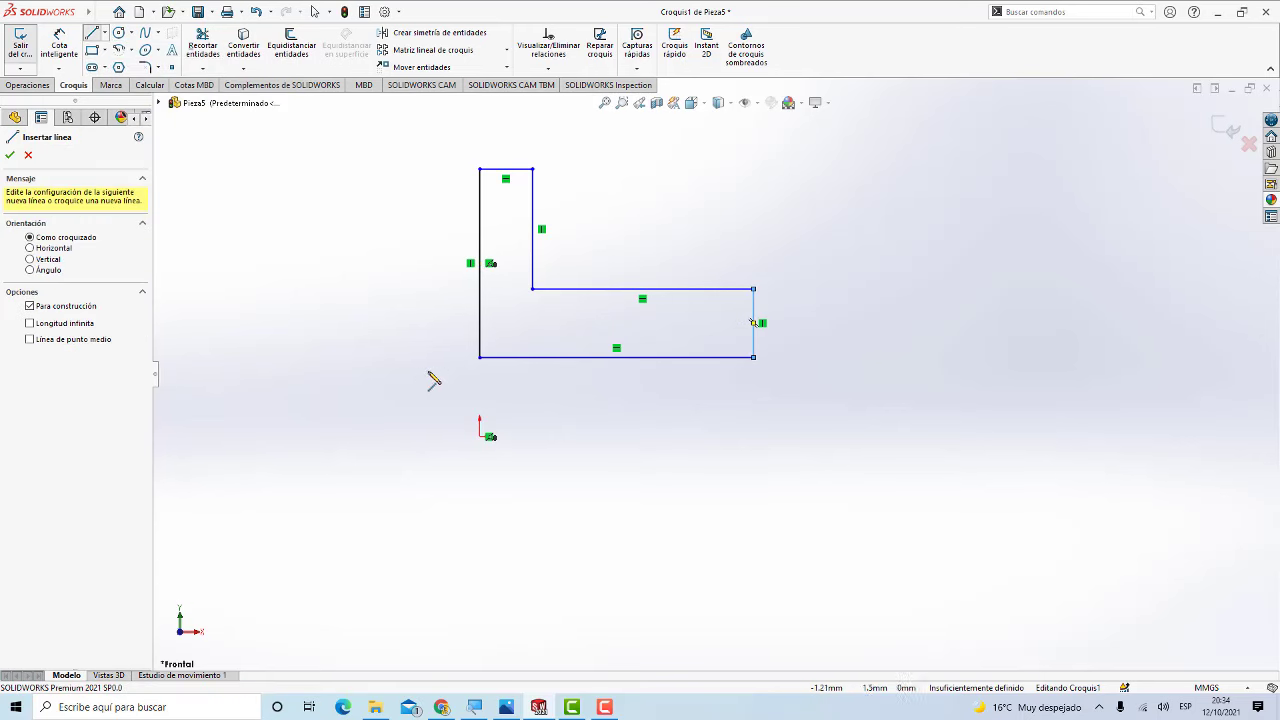
left_click(487, 438)
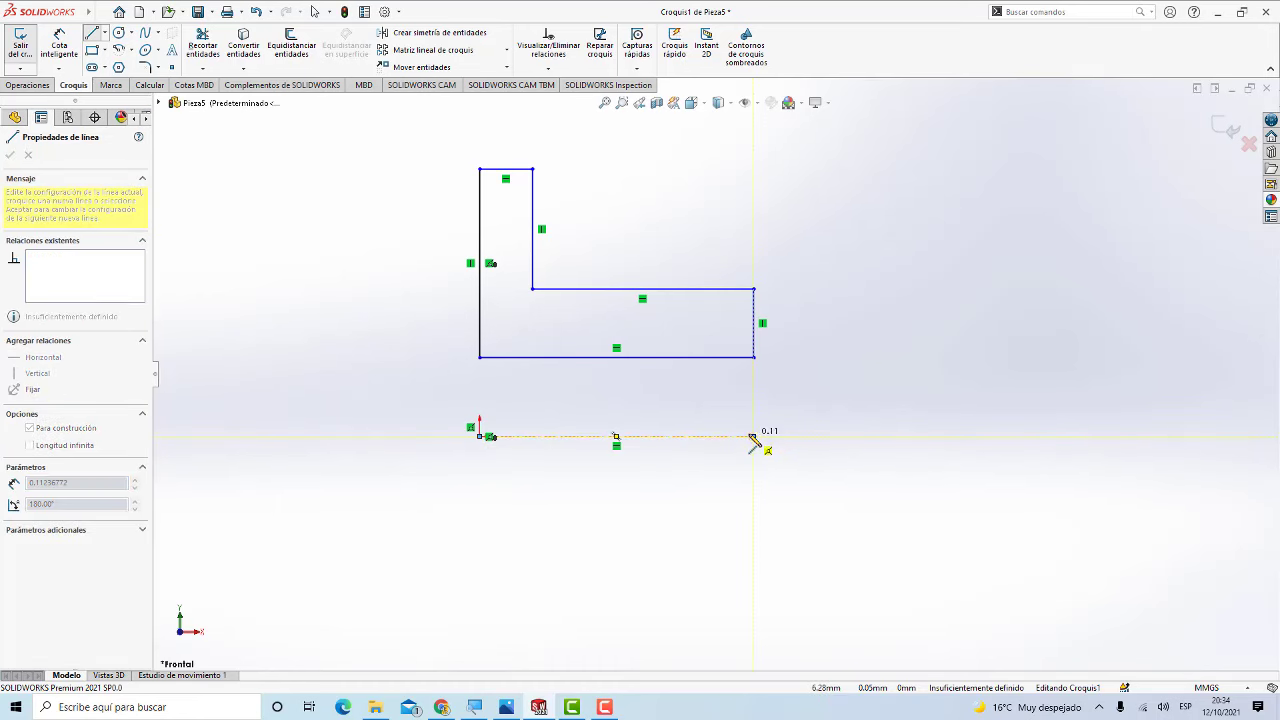
left_click(753, 437)
key("Escape")
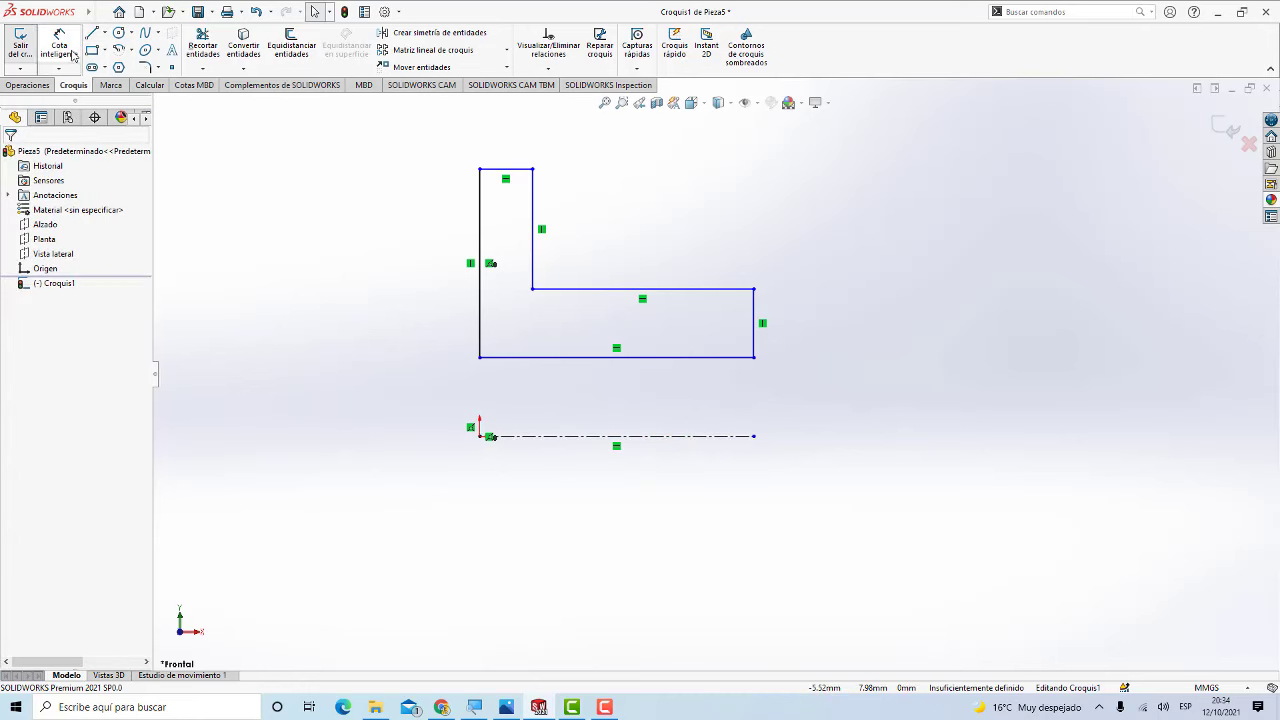
Step: Dimension the profile's overall diameter to 30 mm about the centreline
left_click(80, 52)
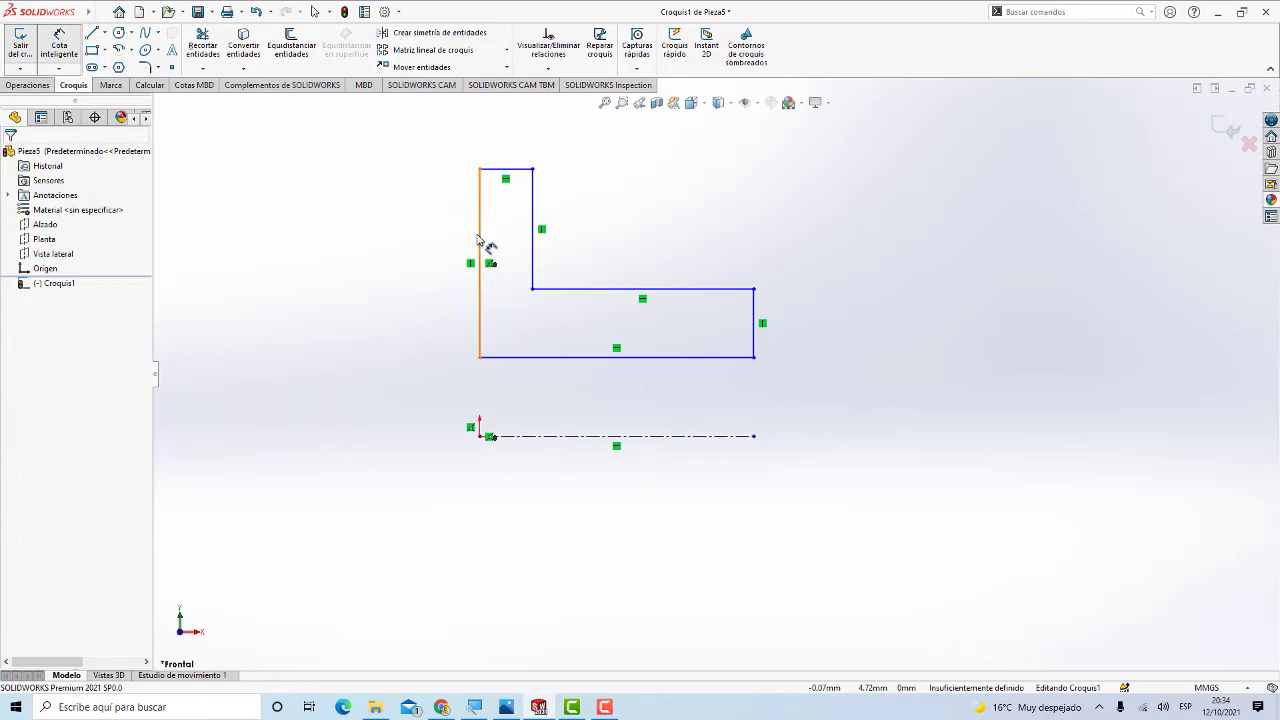
left_click(479, 240)
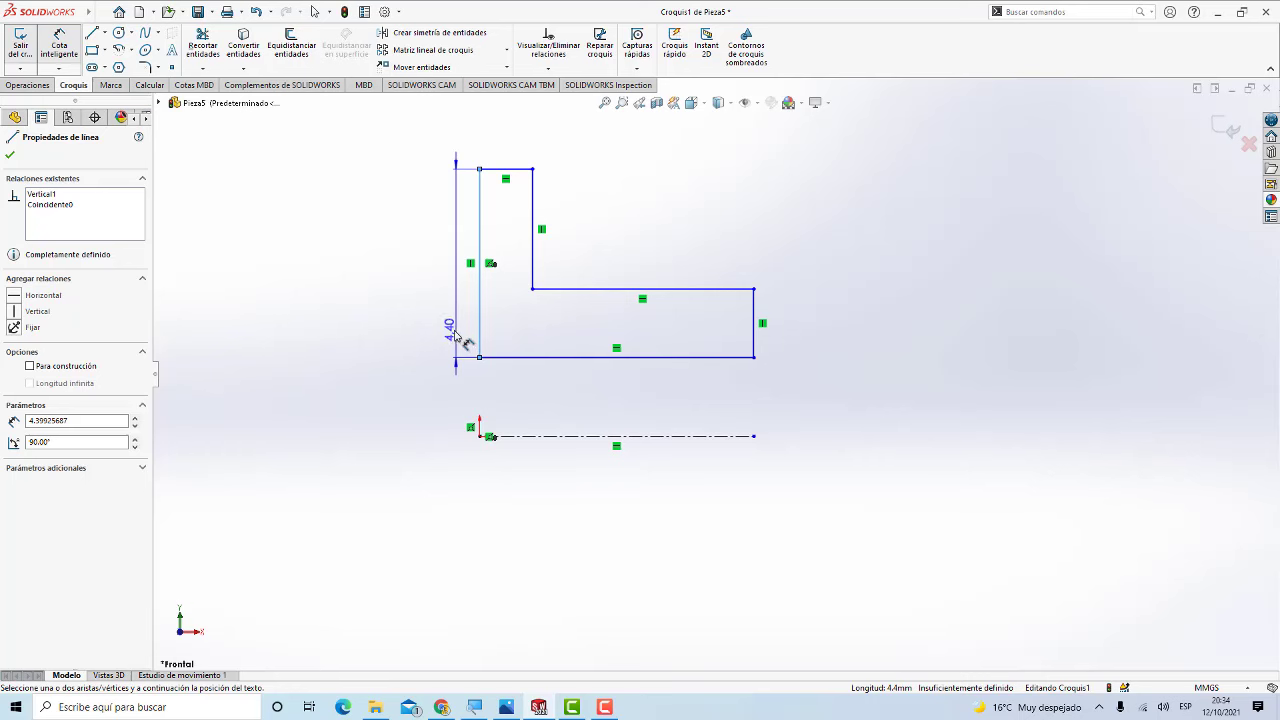
key("Escape")
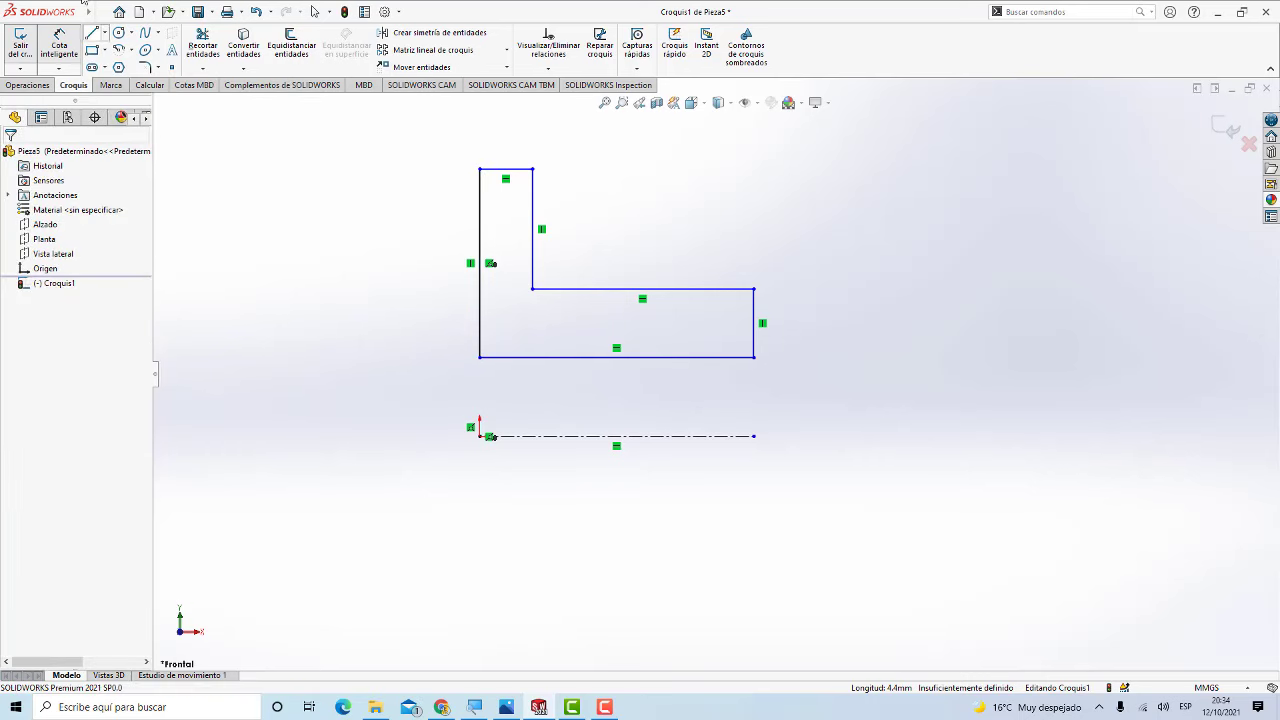
mouse_move(88, 12)
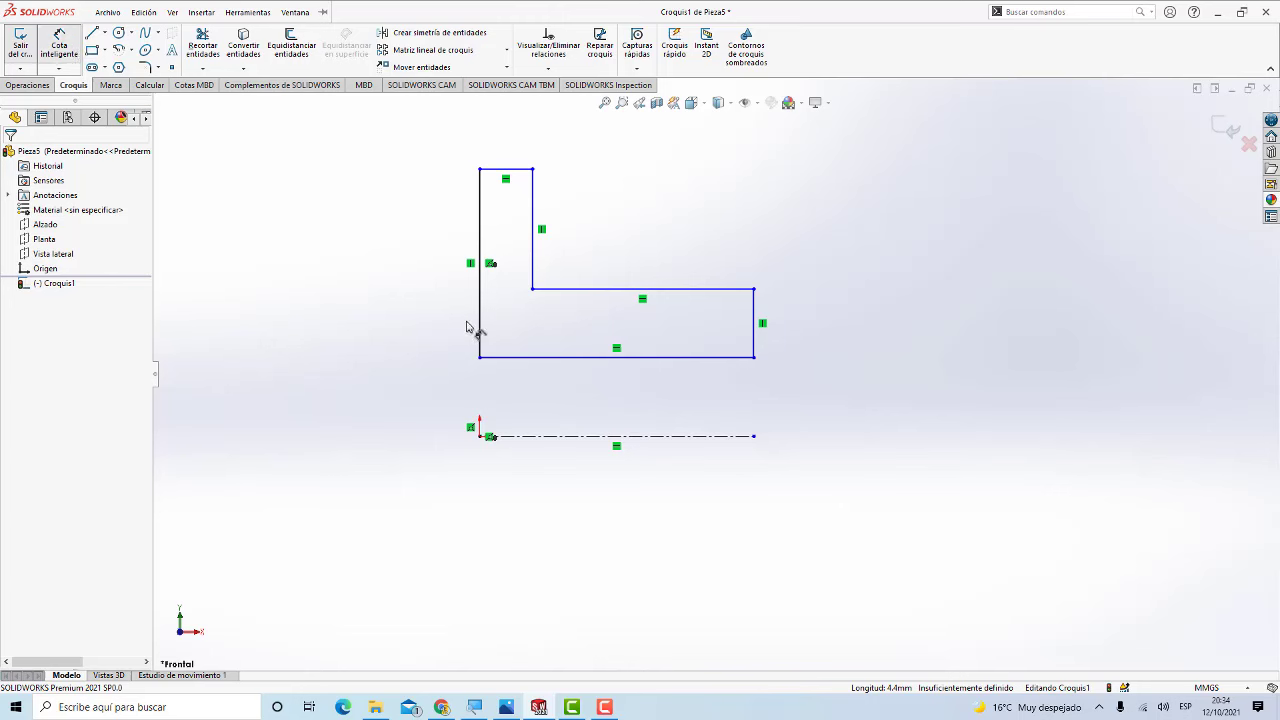
left_click(504, 708)
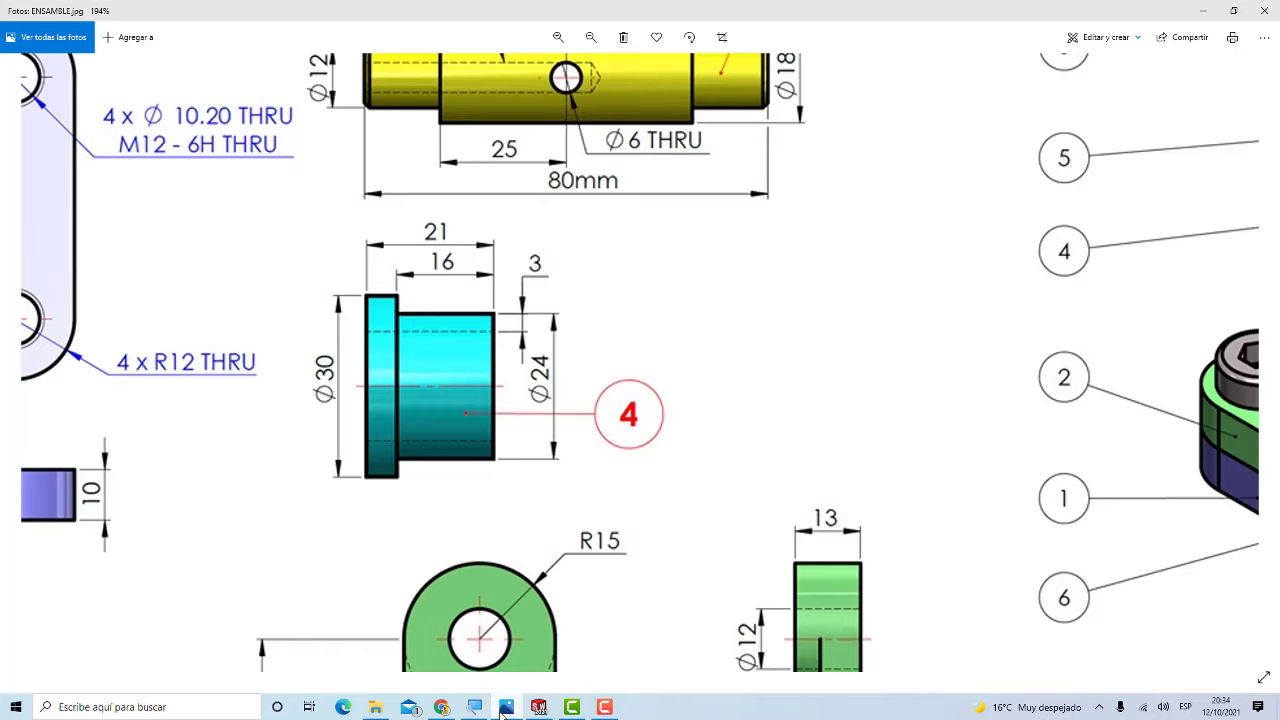
left_click(504, 708)
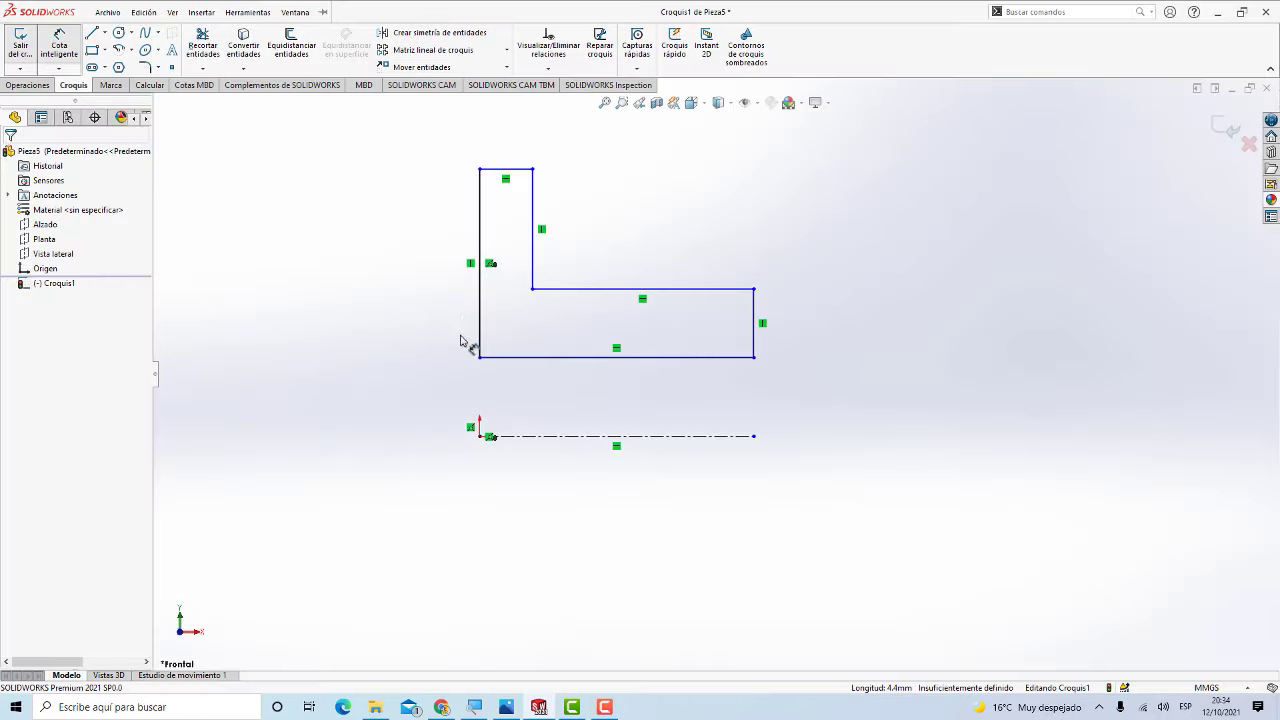
left_click(481, 171)
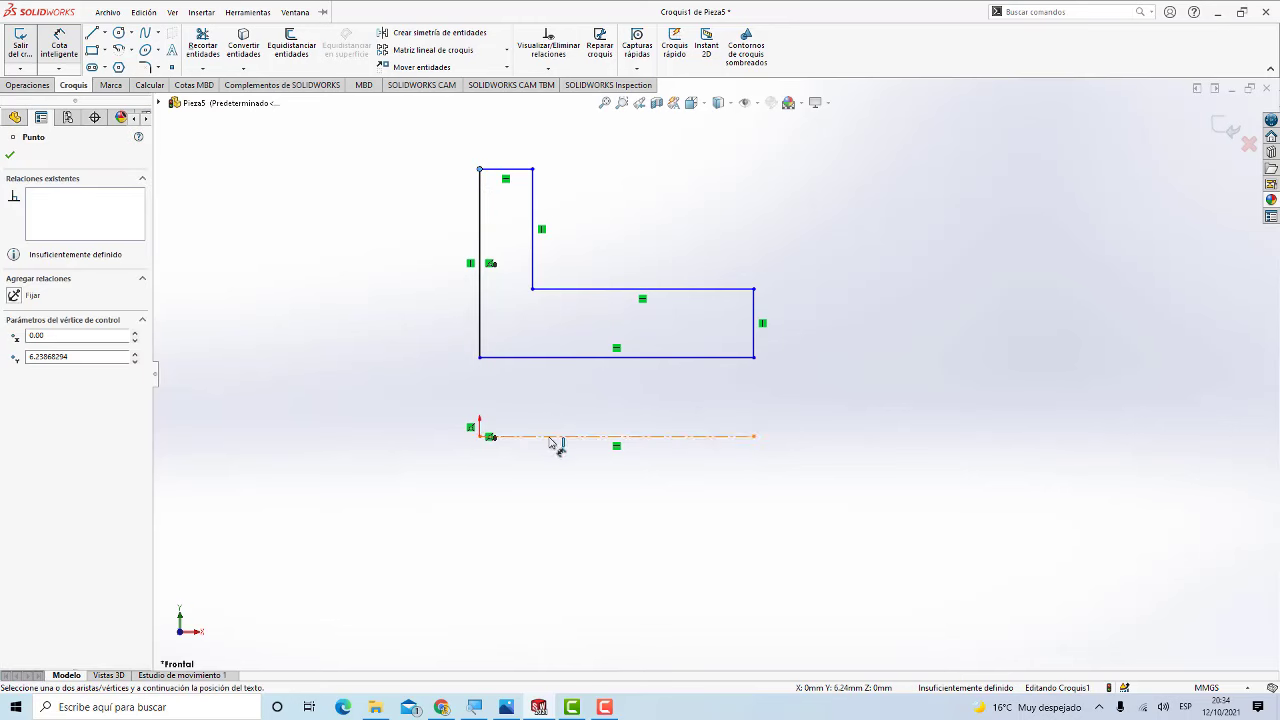
left_click(510, 438)
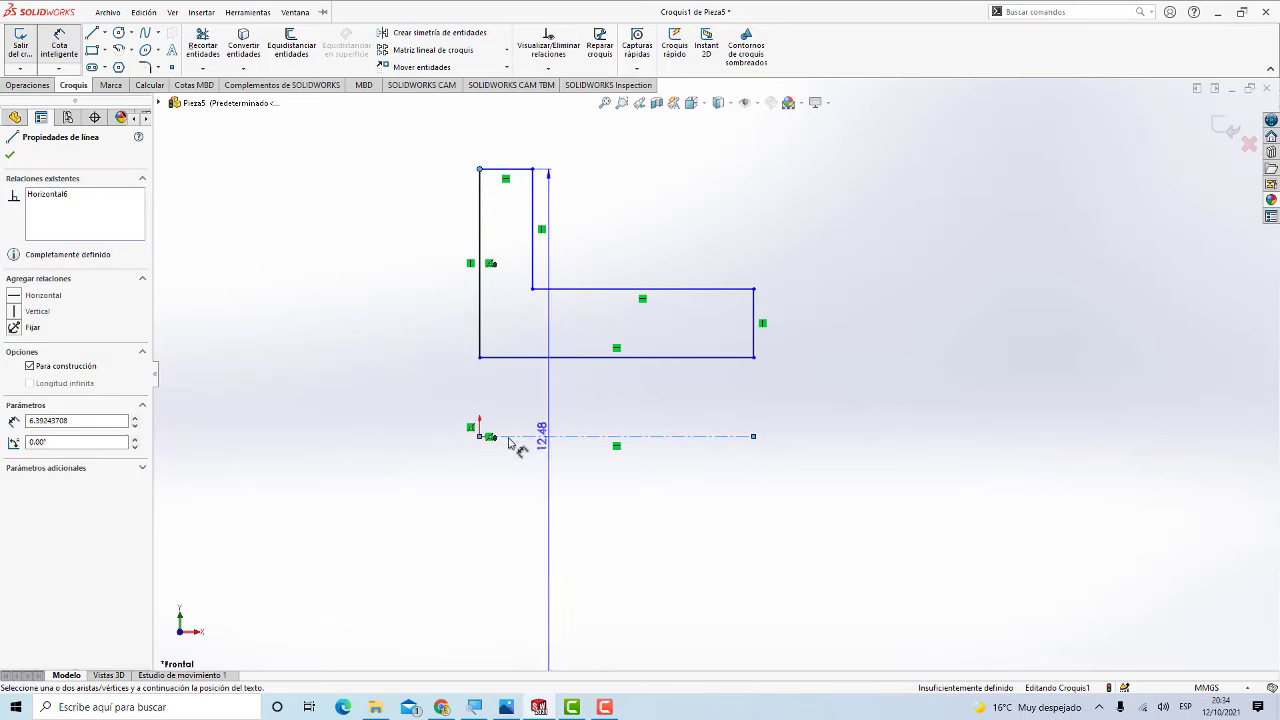
left_click(405, 470)
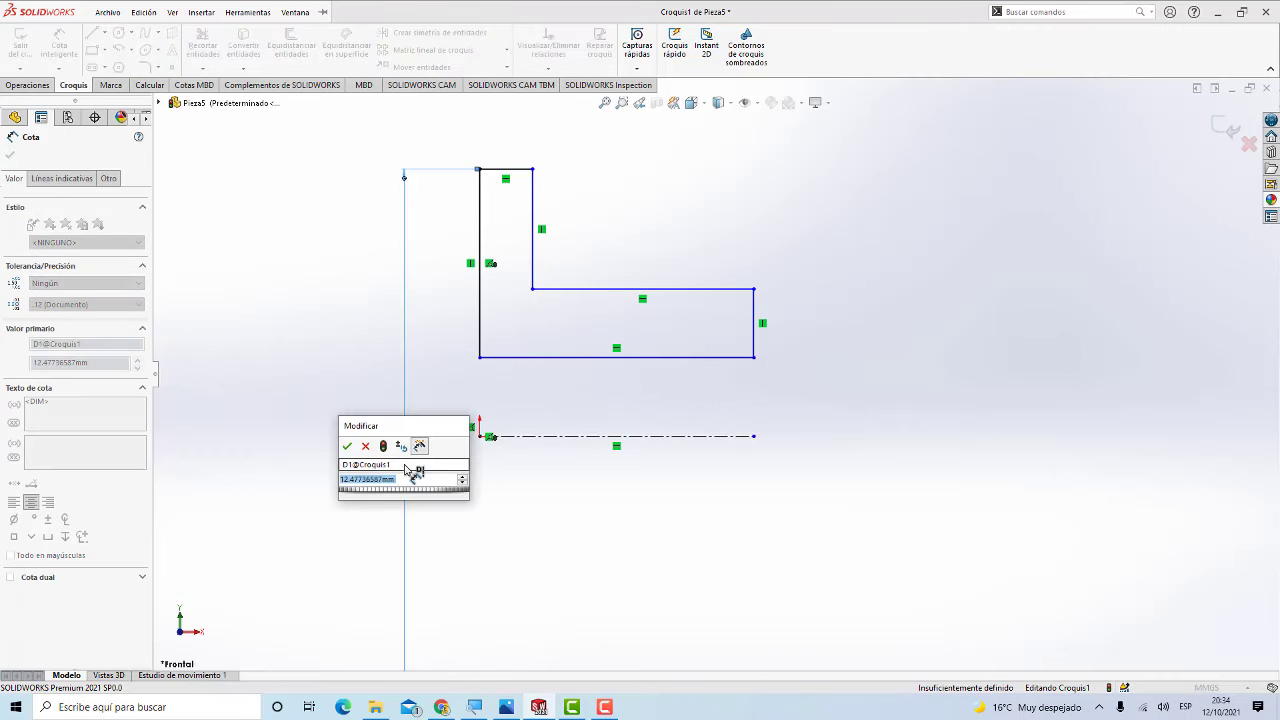
type("30")
key("Return")
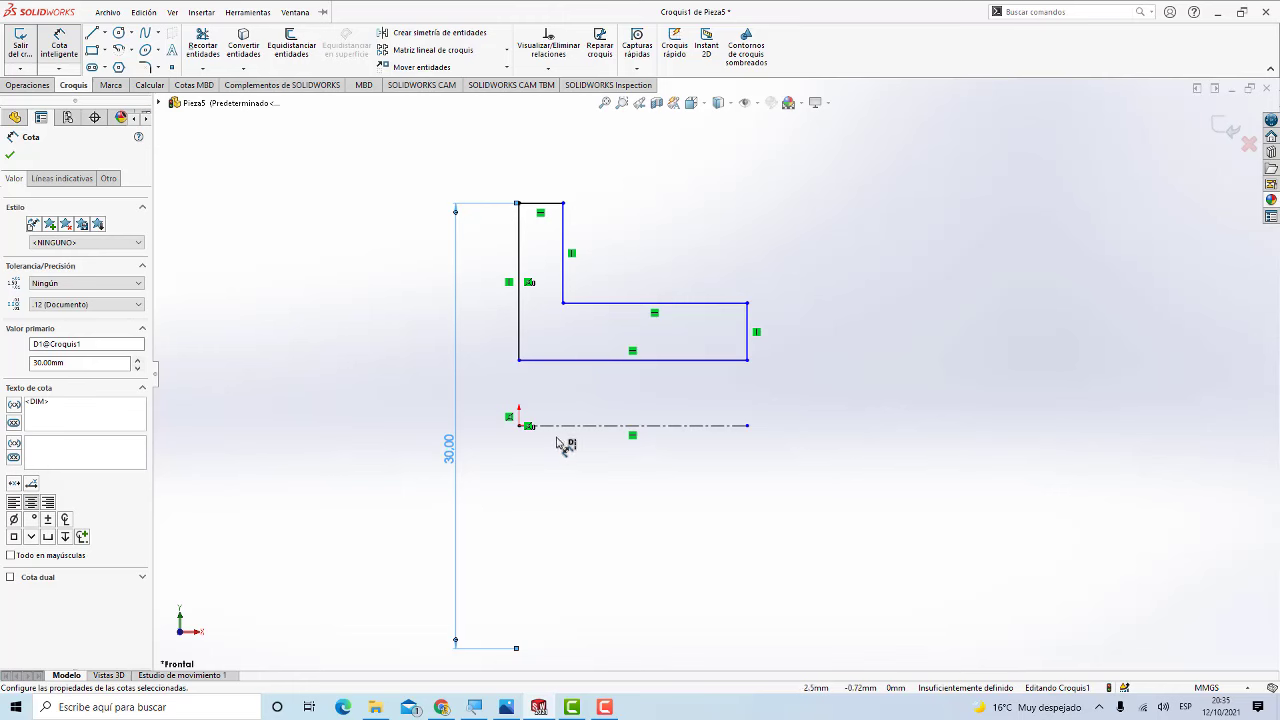
Step: Add a 24 mm diameter and a 3 mm step height at the profile's right end
left_click(746, 304)
left_click(748, 426)
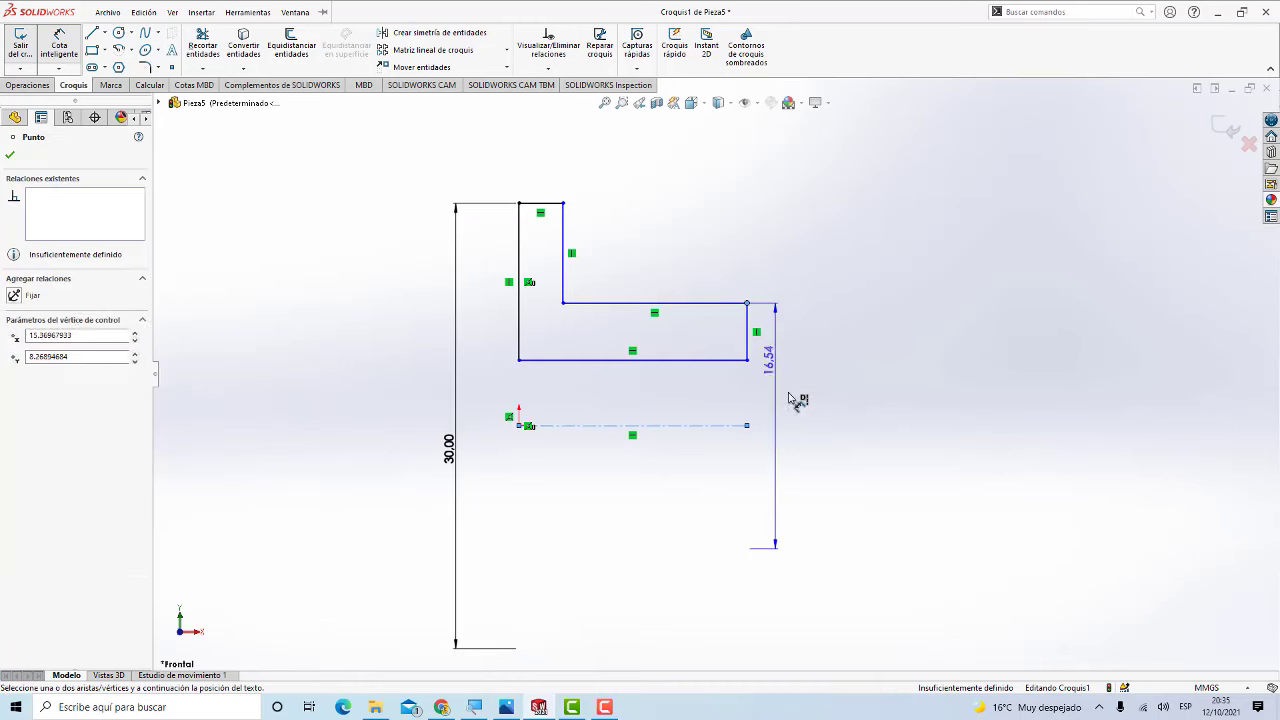
left_click(816, 426)
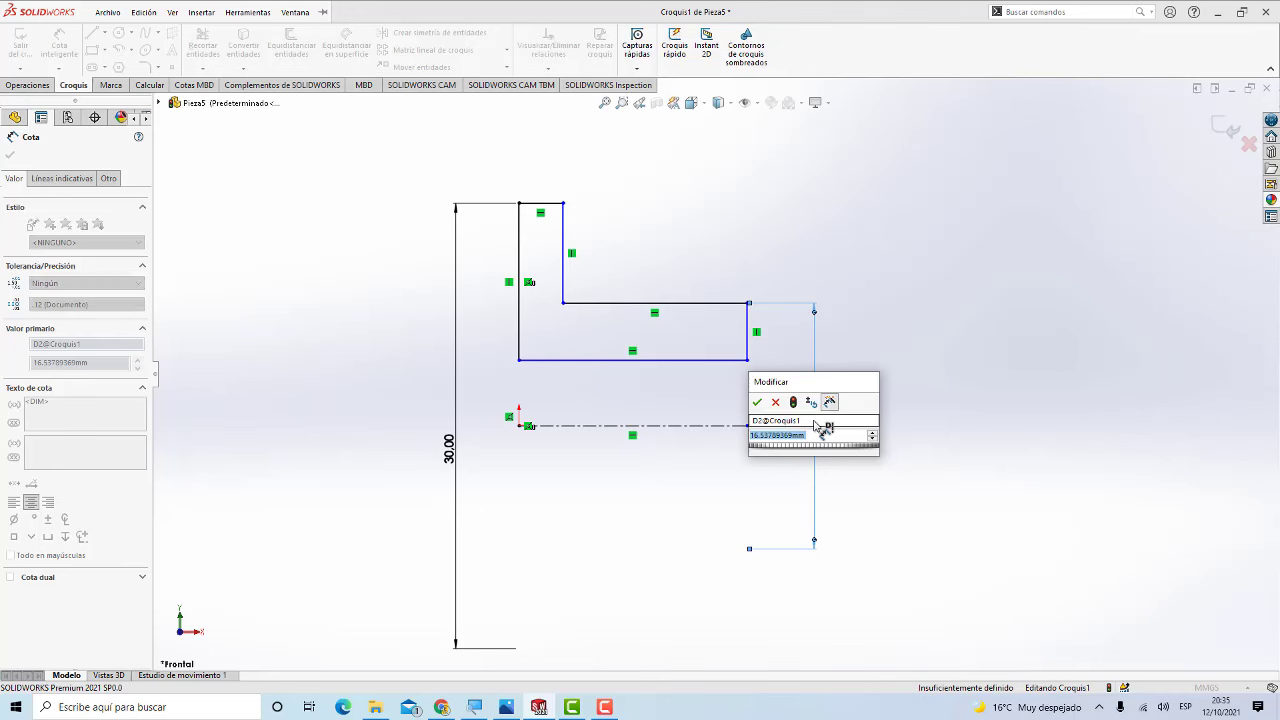
type("24")
key("Return")
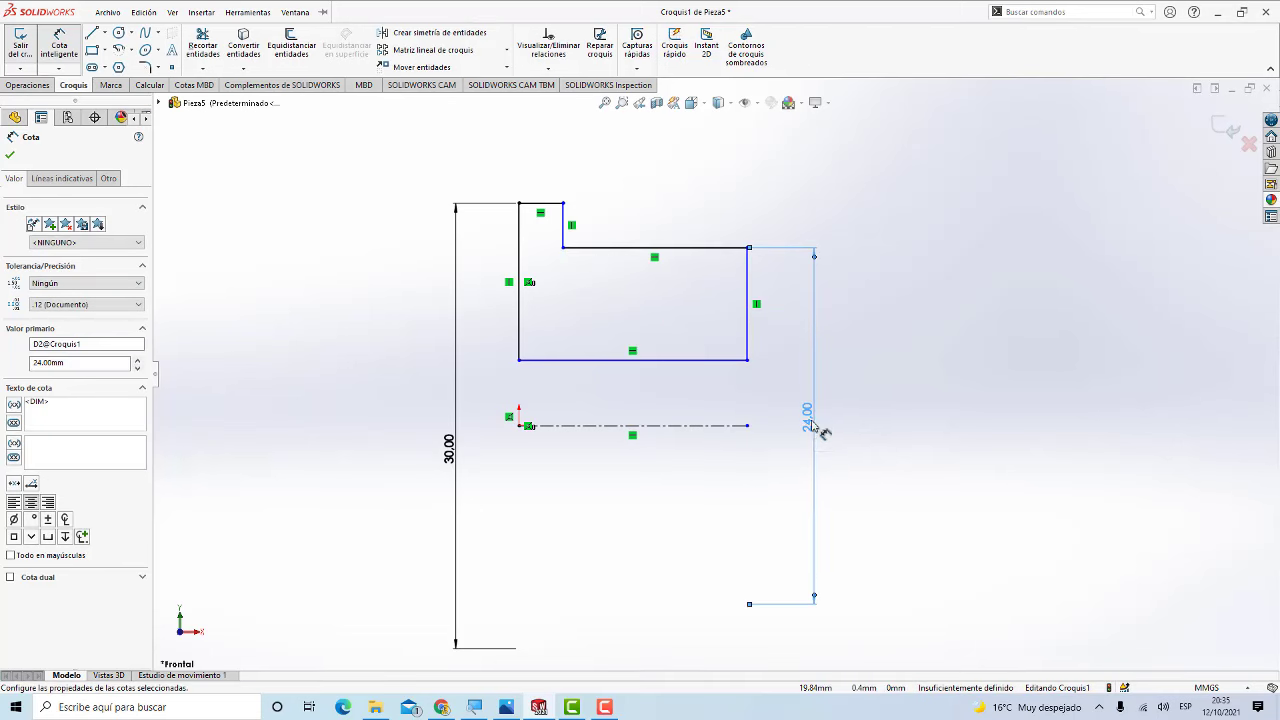
left_click(750, 318)
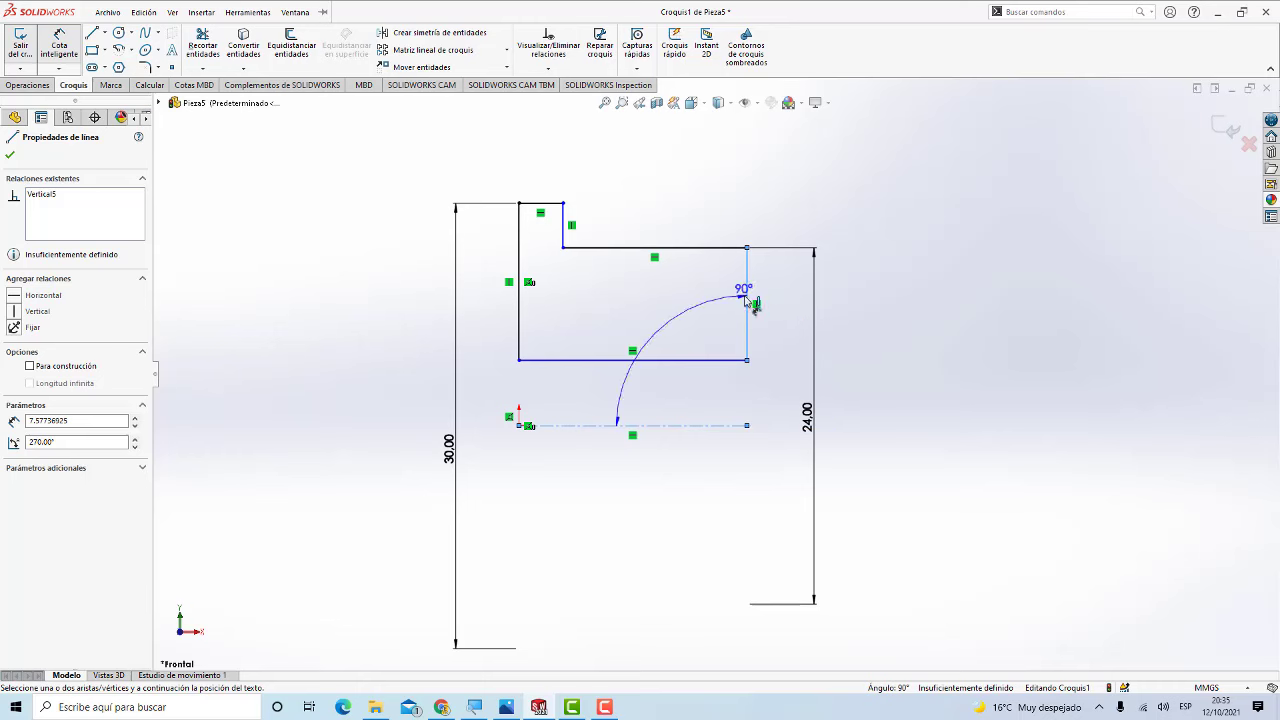
left_click(622, 306)
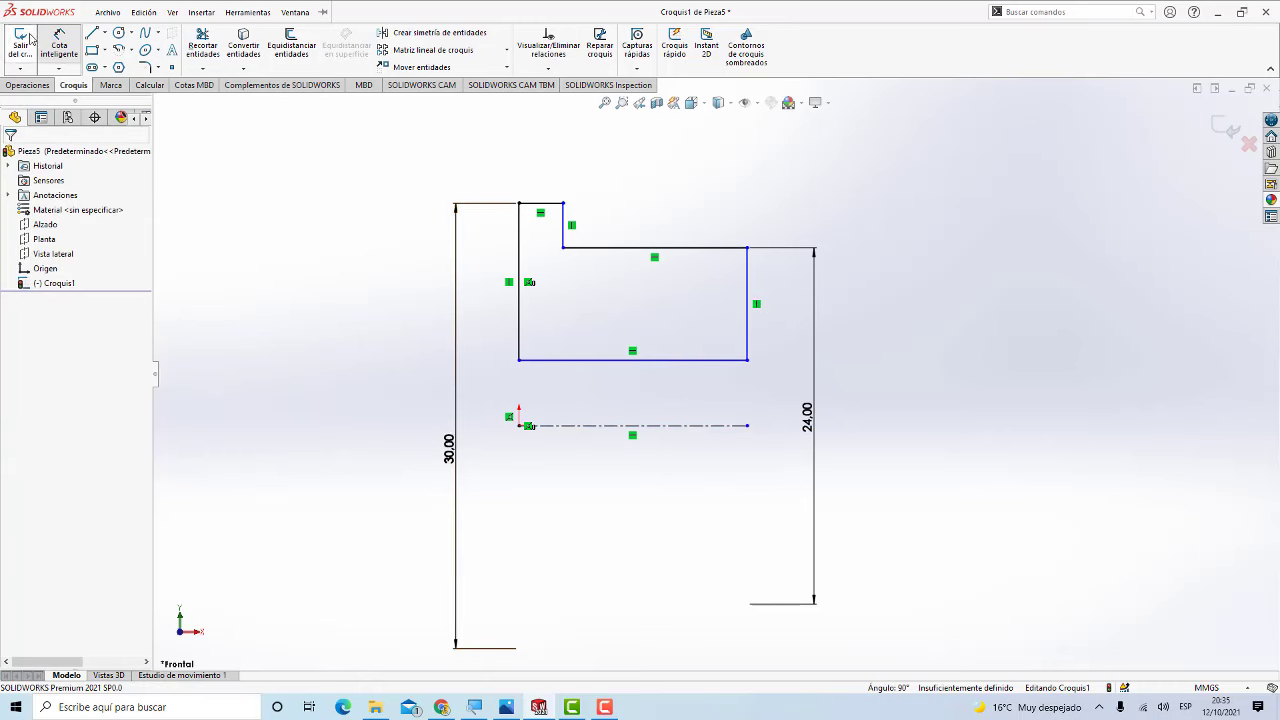
left_click(750, 320)
left_click(786, 320)
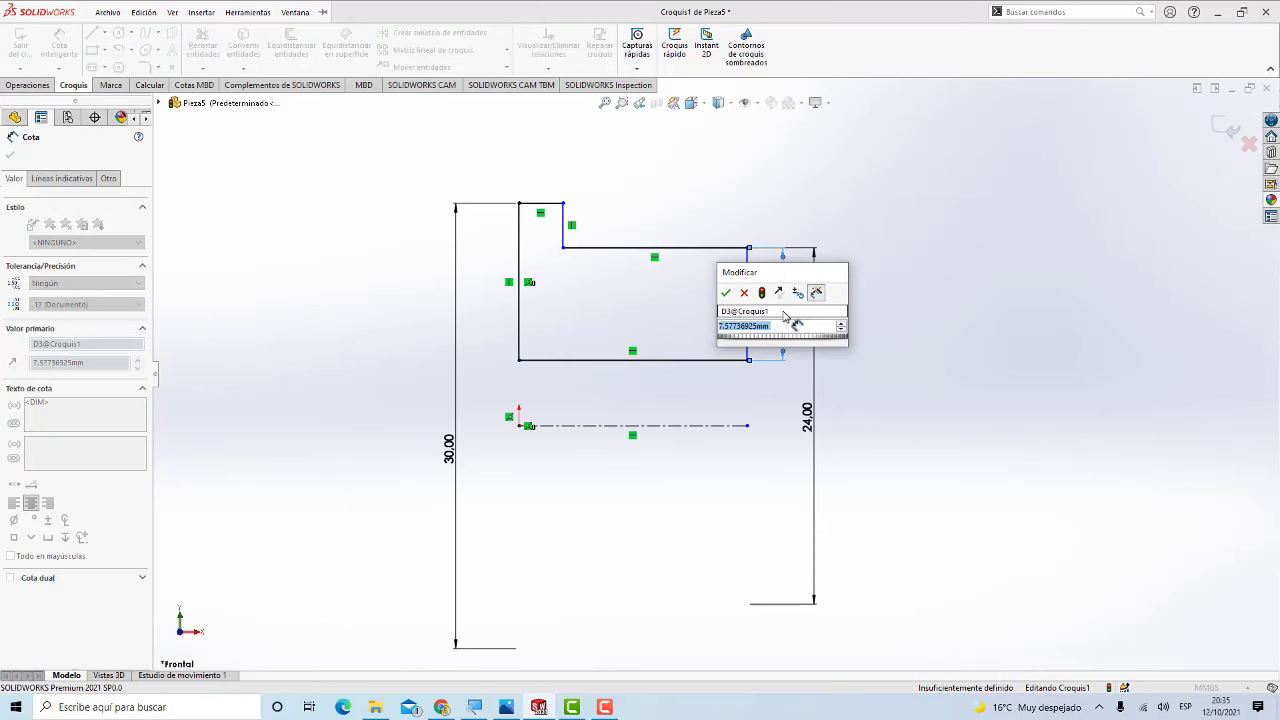
type("3")
key("Return")
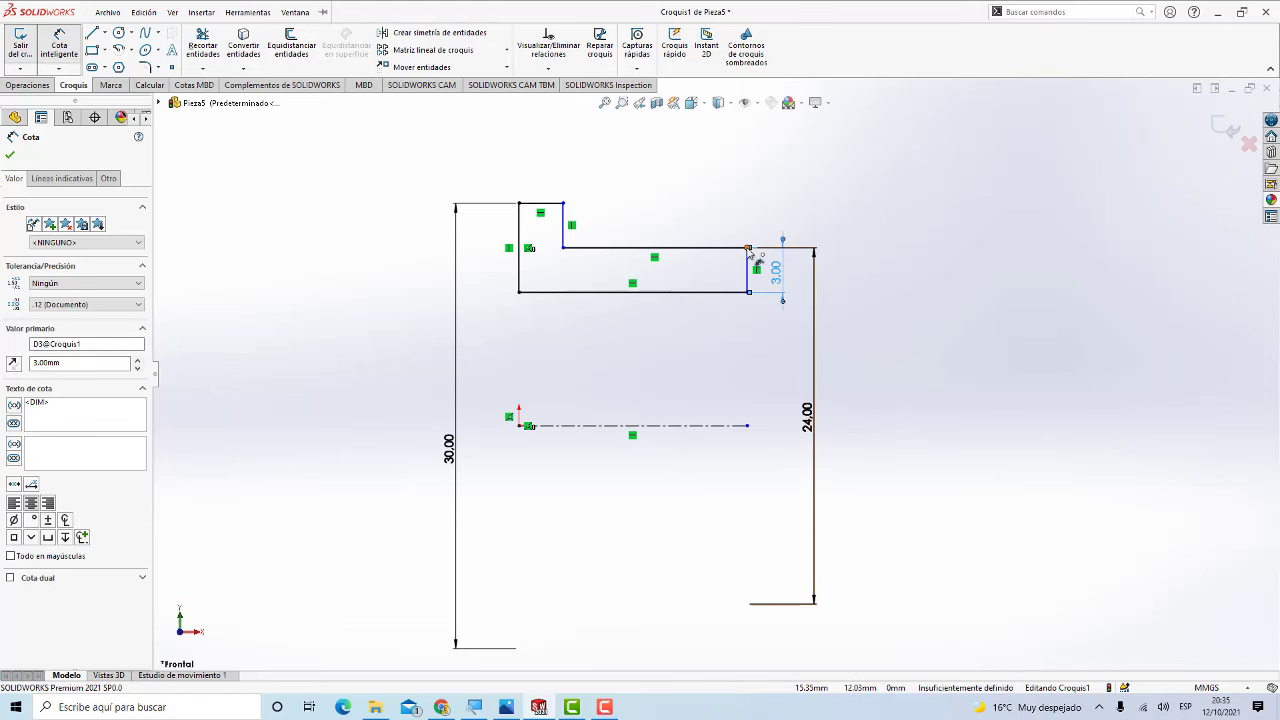
Step: Dimension the 21 mm overall length and the 16 mm step length
left_click(748, 248)
left_click(519, 204)
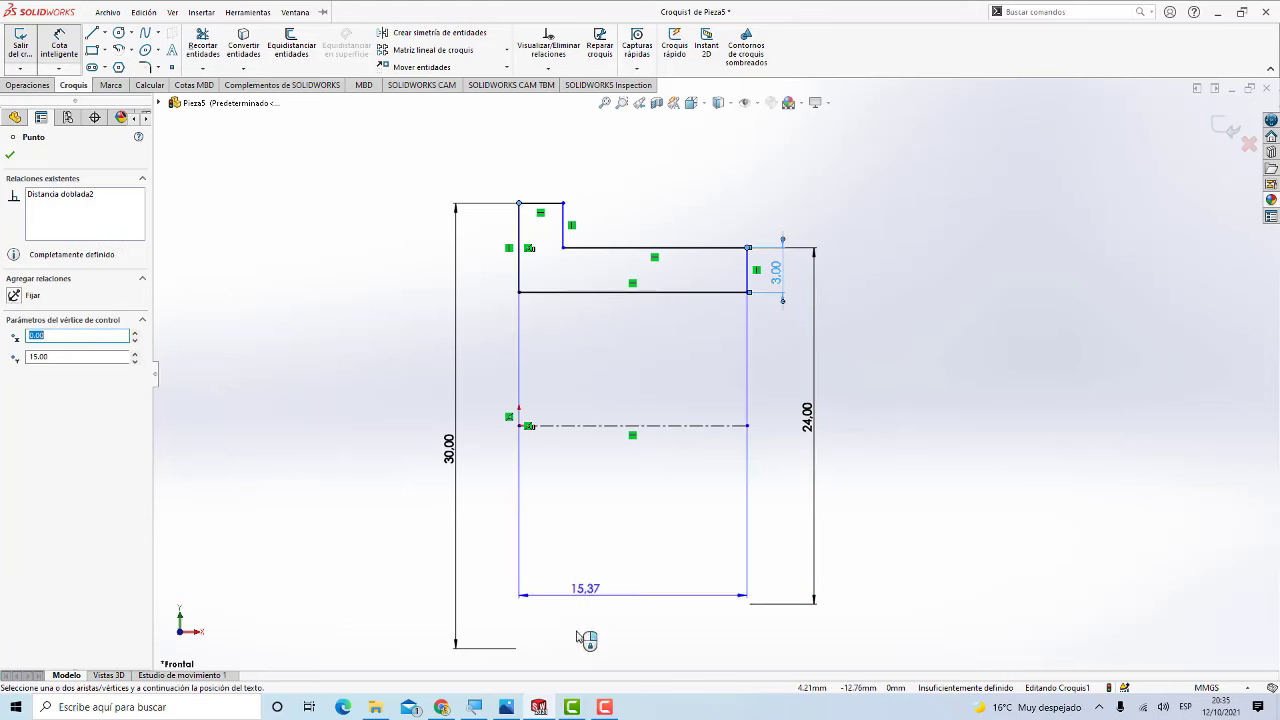
left_click(507, 709)
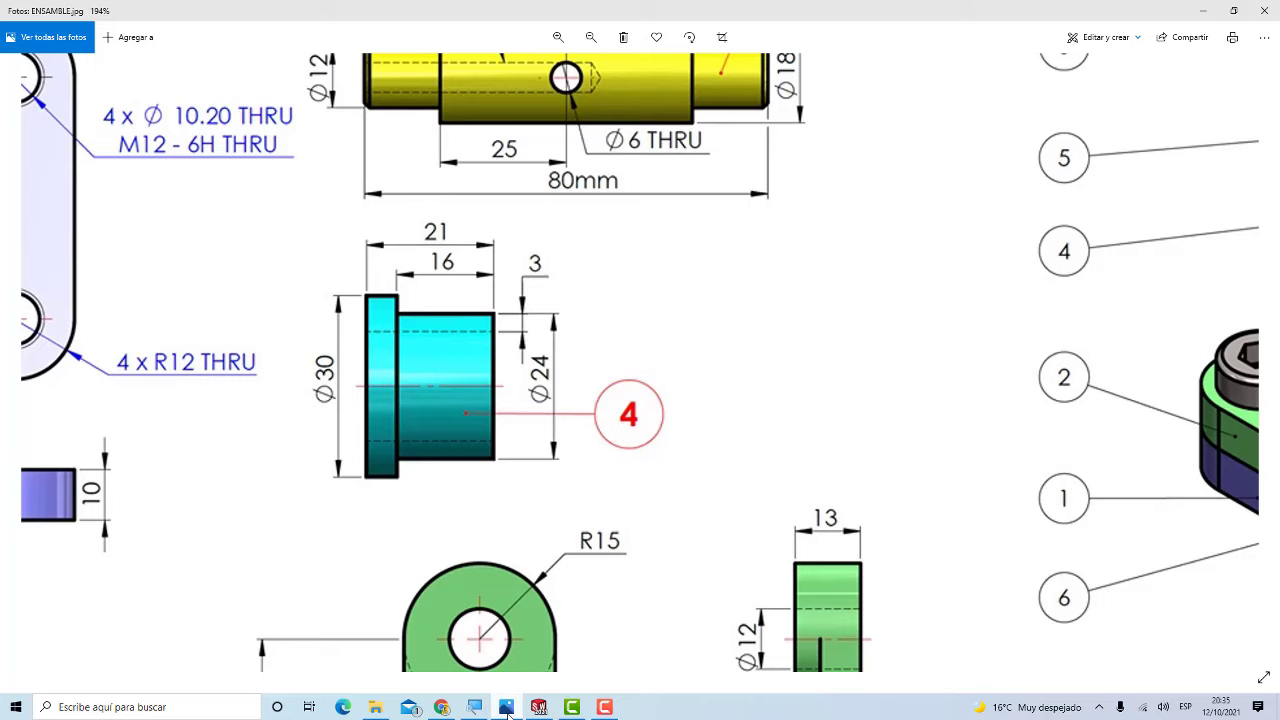
left_click(507, 709)
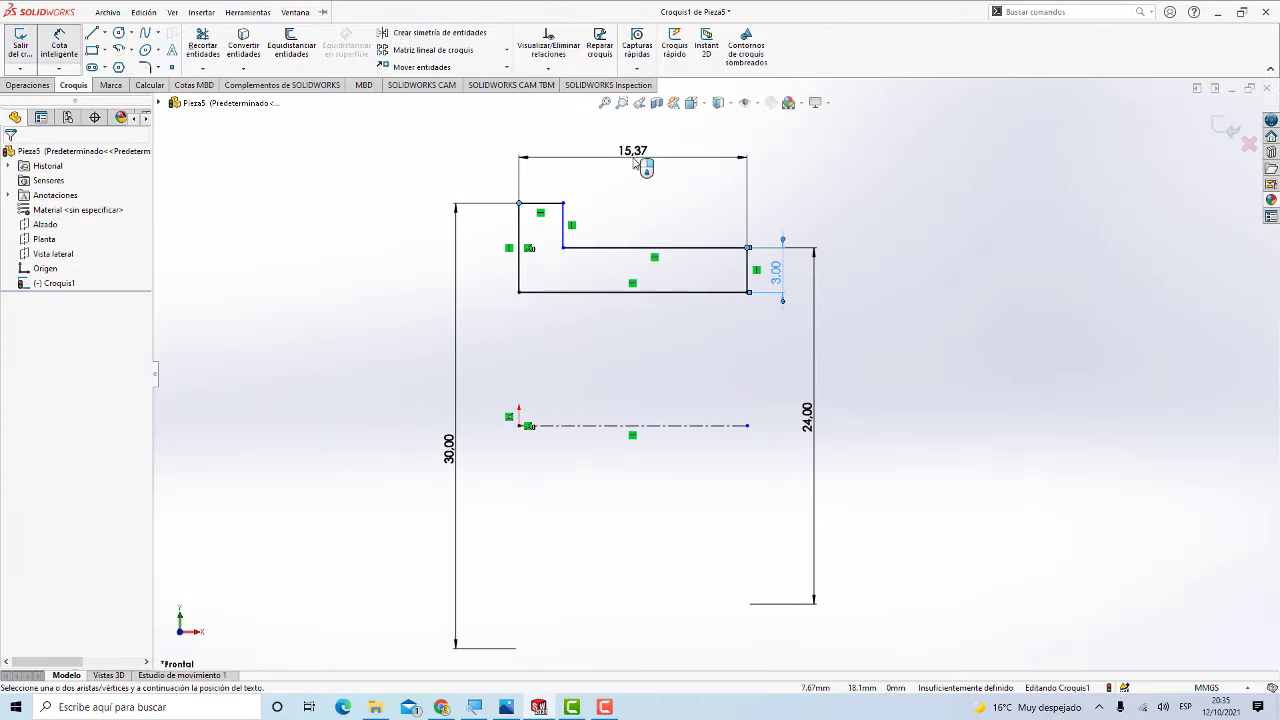
left_click(634, 161)
type("21")
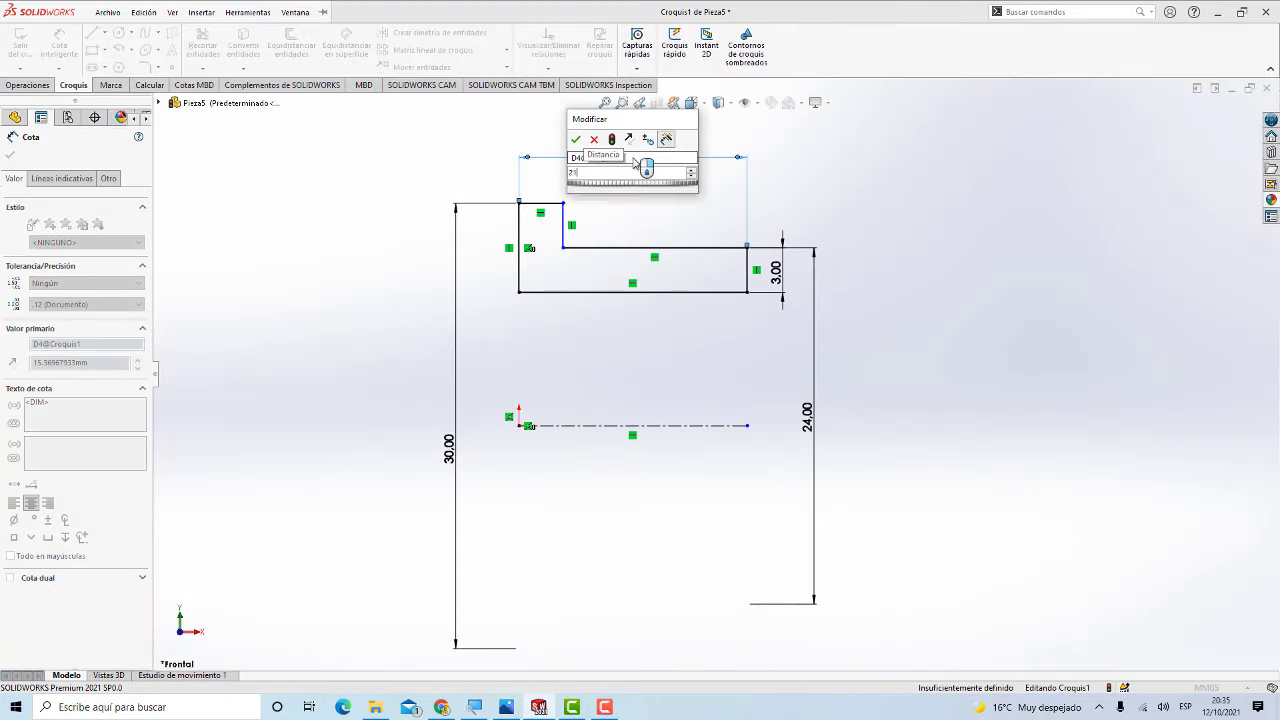
key("Return")
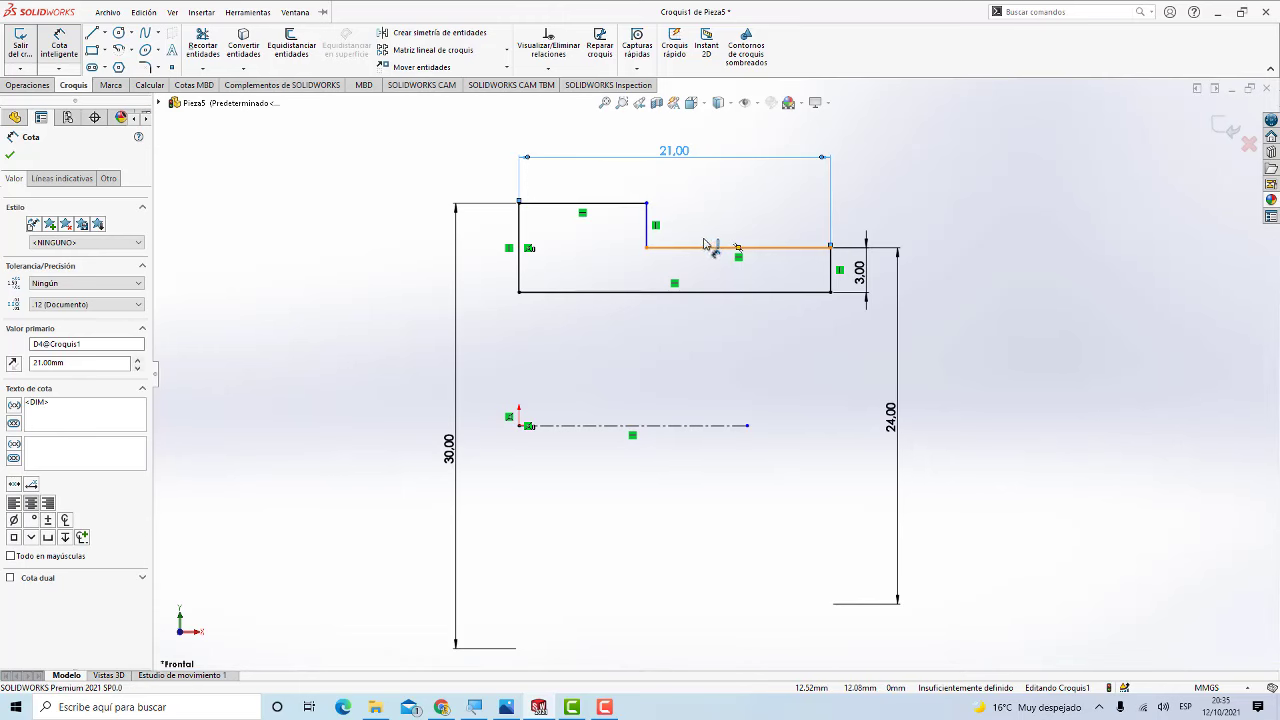
left_click(705, 245)
left_click(716, 206)
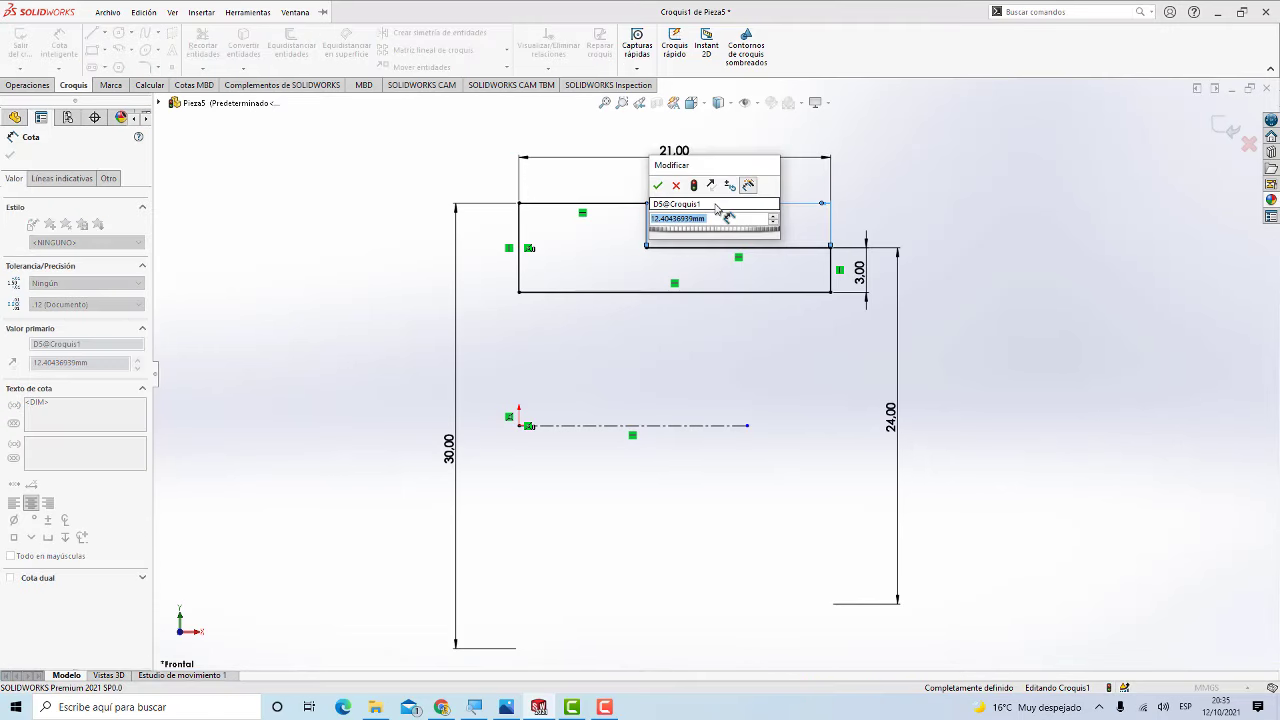
type("16")
key("Return")
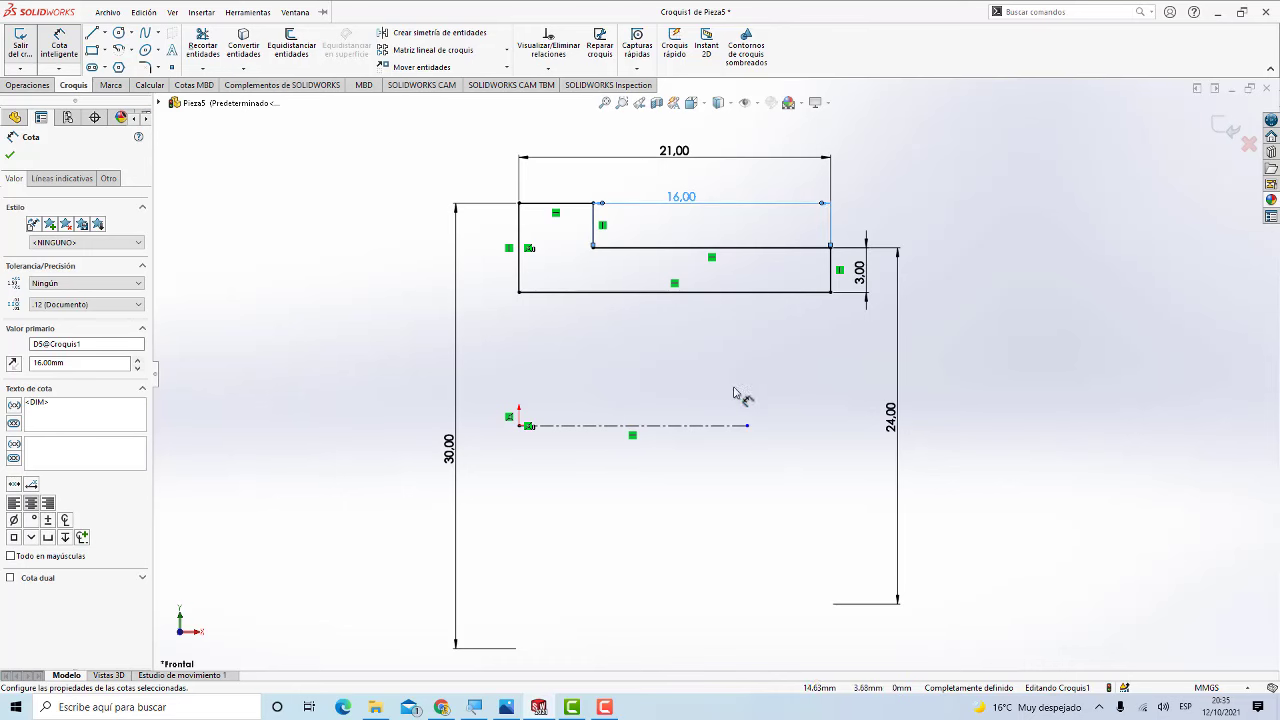
key("Escape")
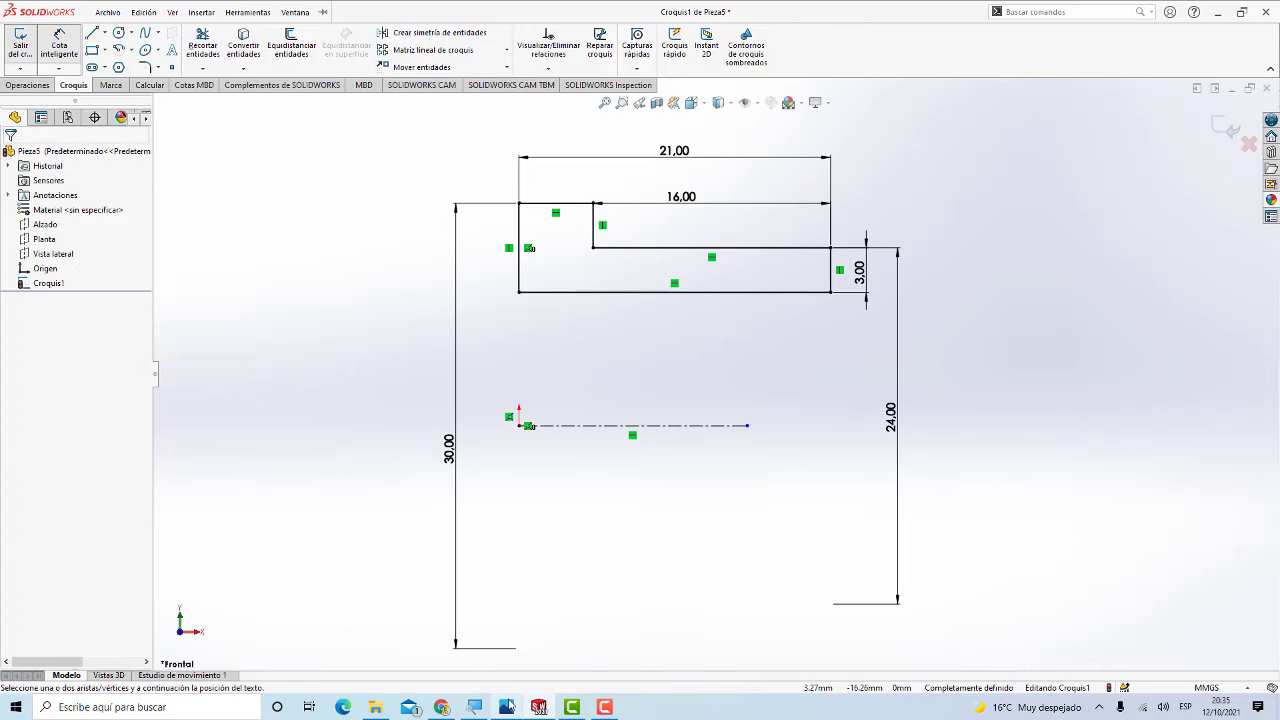
left_click(508, 706)
left_click(508, 706)
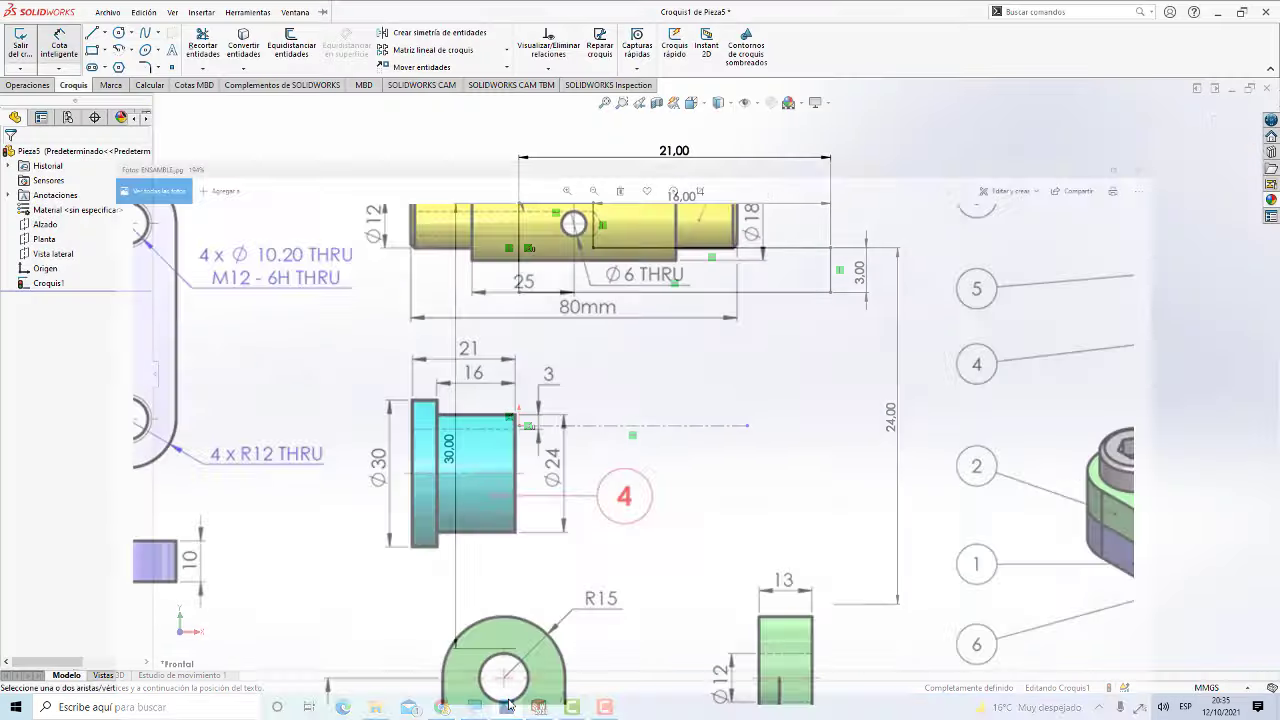
left_click(508, 706)
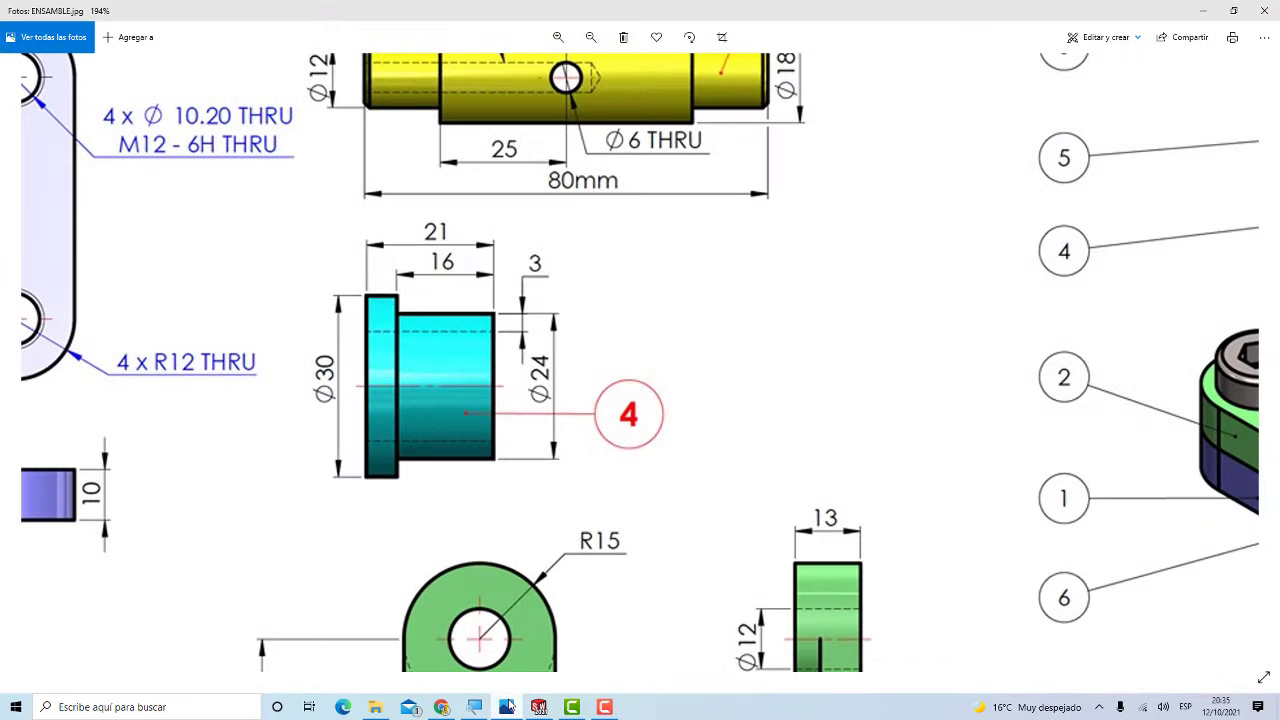
left_click(508, 706)
left_click(508, 706)
left_click(518, 711)
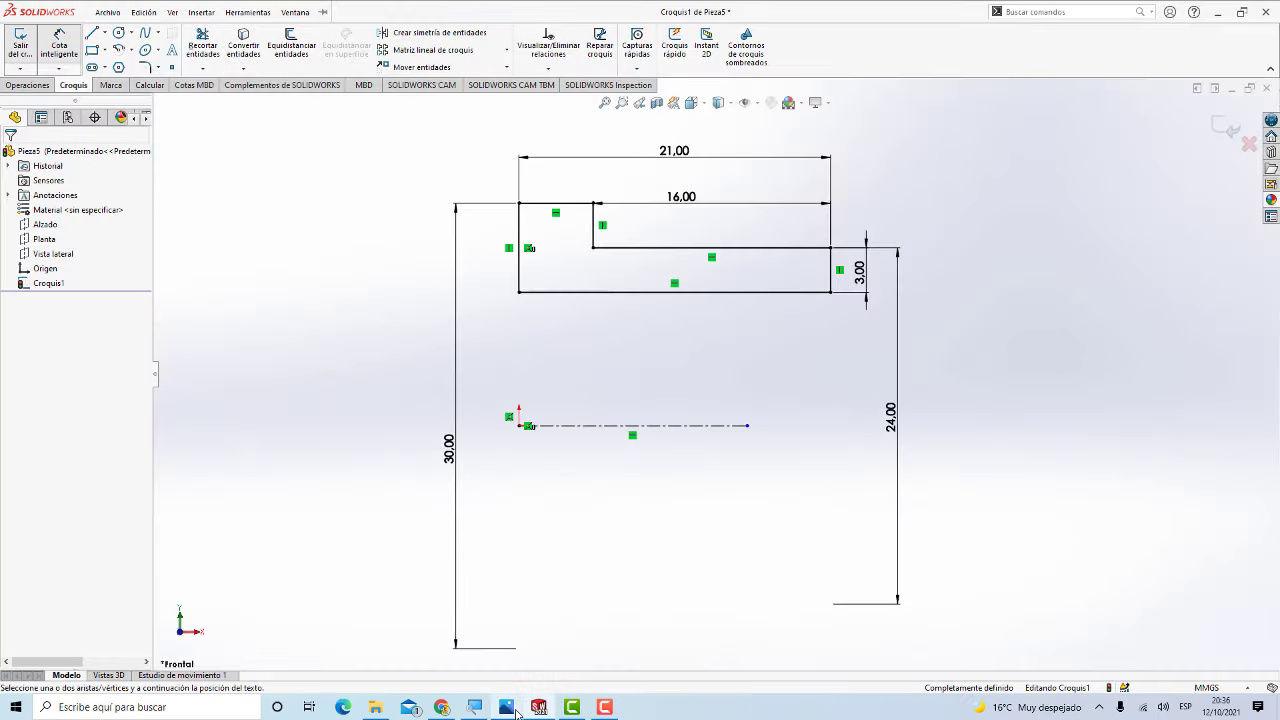
left_click(506, 707)
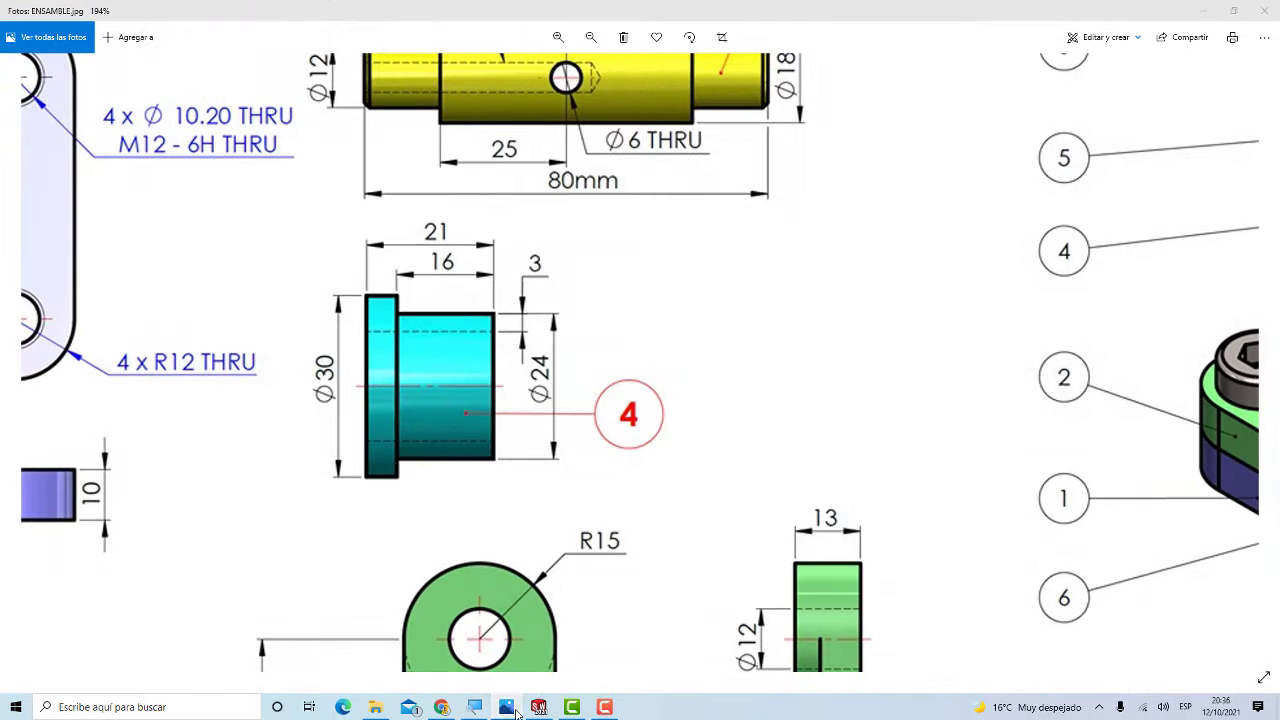
left_click(506, 707)
Step: Revolve Croquis1 a full 360° about the centreline into the solid Revolución1
left_click(29, 85)
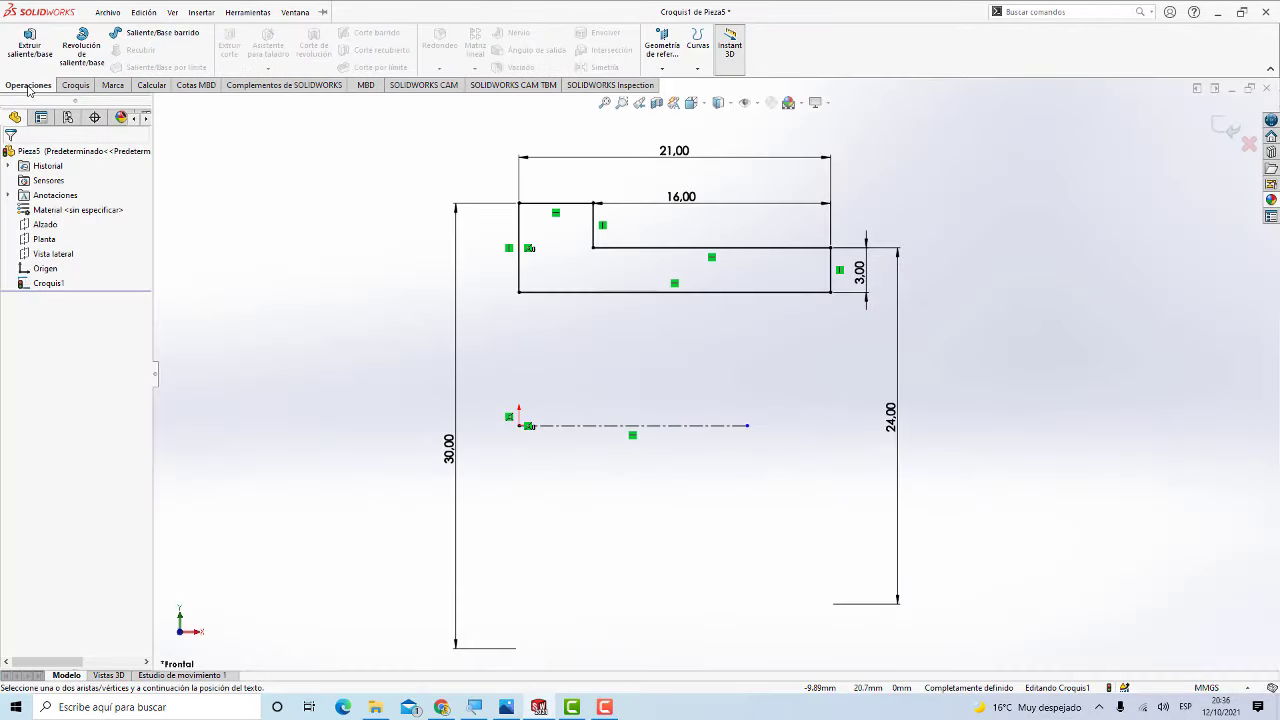
left_click(71, 59)
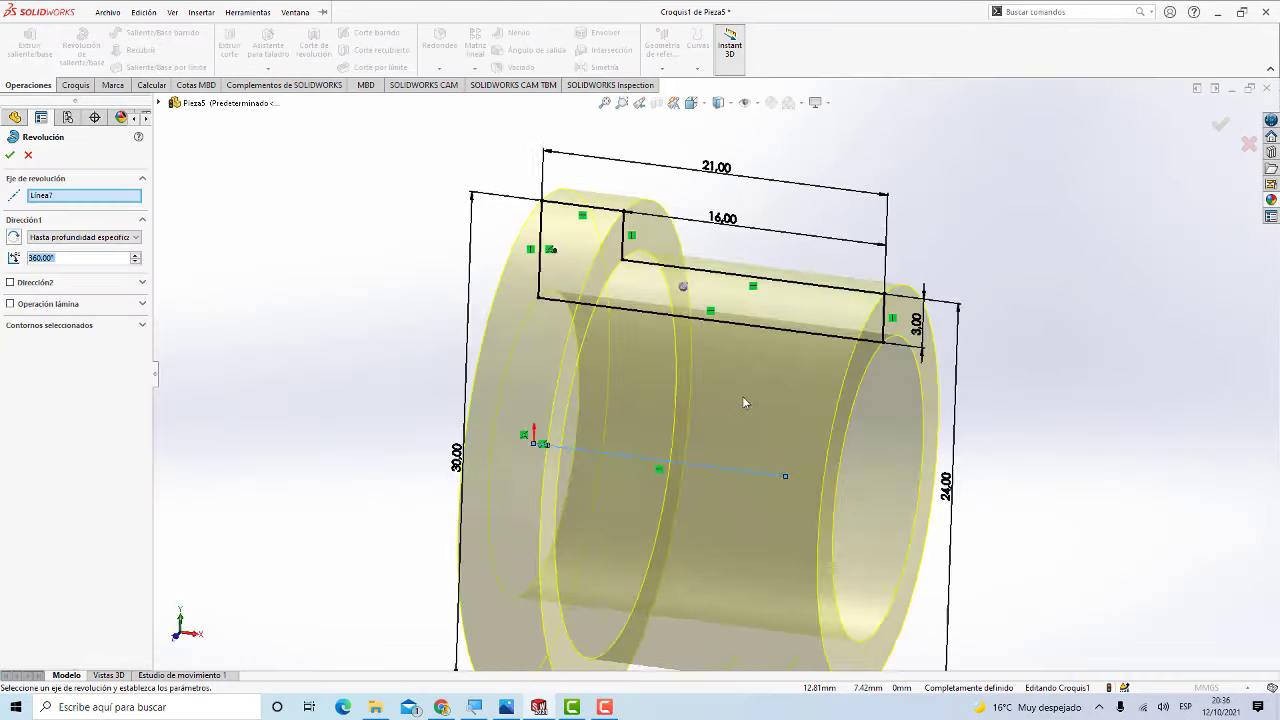
scroll(736, 401, "down", 2)
scroll(736, 401, "down", 3)
scroll(736, 401, "up", 2)
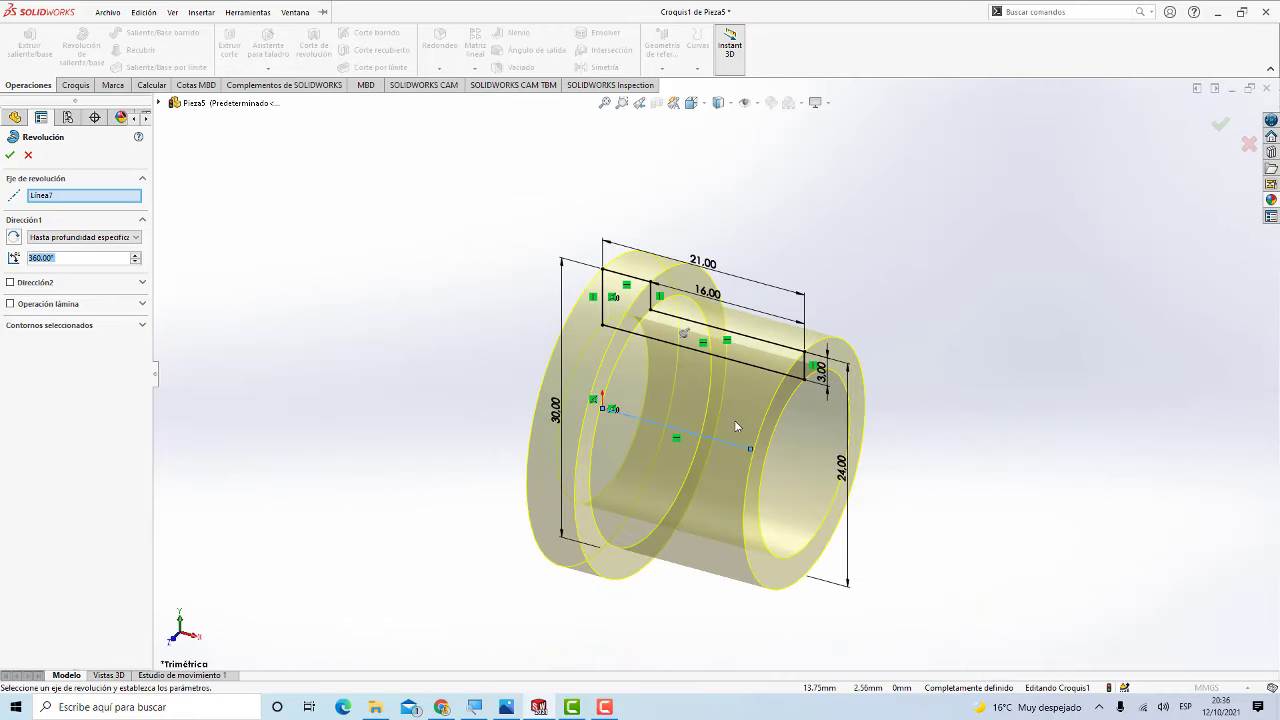
scroll(740, 445, "down", 1)
scroll(740, 445, "up", 2)
scroll(732, 430, "up", 1)
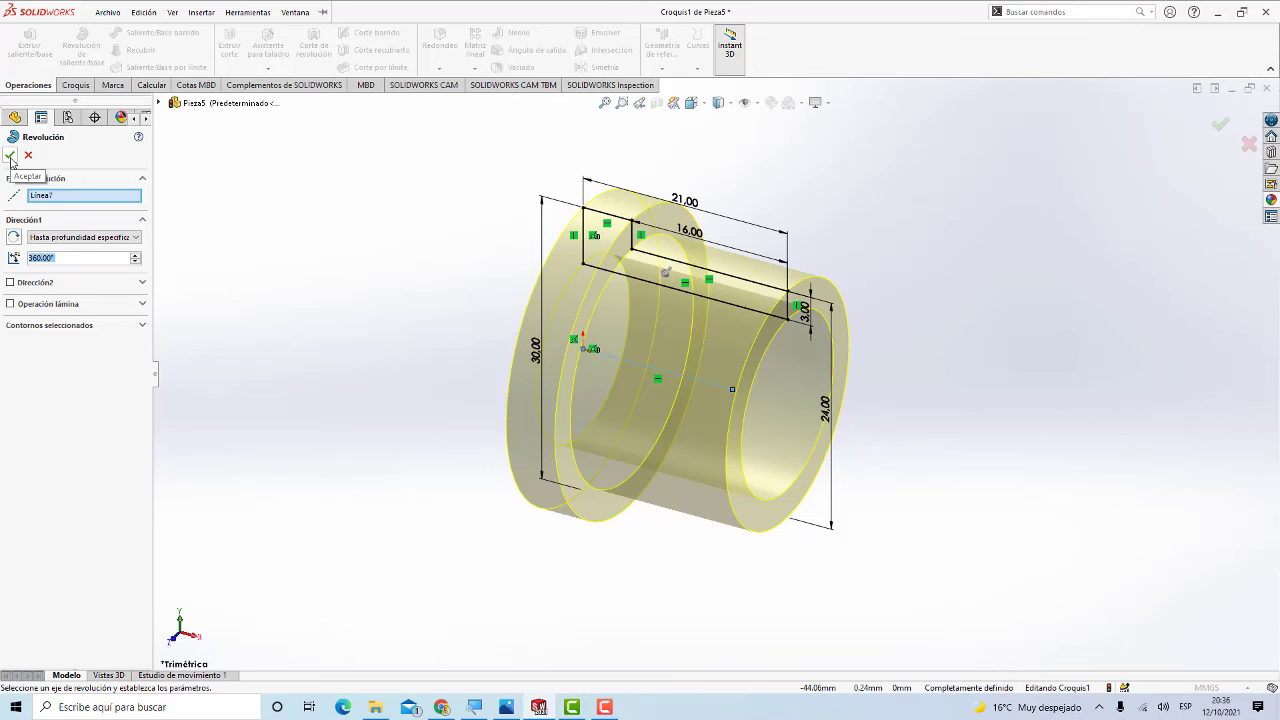
left_click(11, 158)
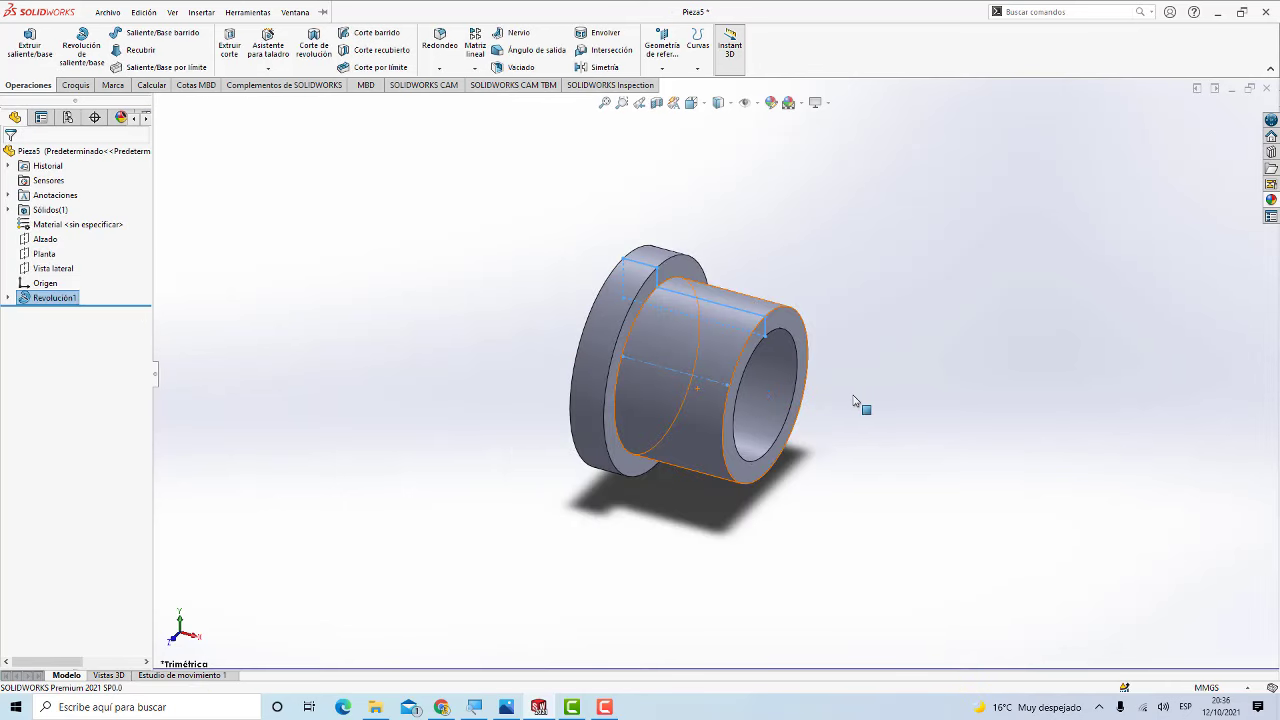
scroll(853, 397, "up", 1)
scroll(822, 391, "up", 2)
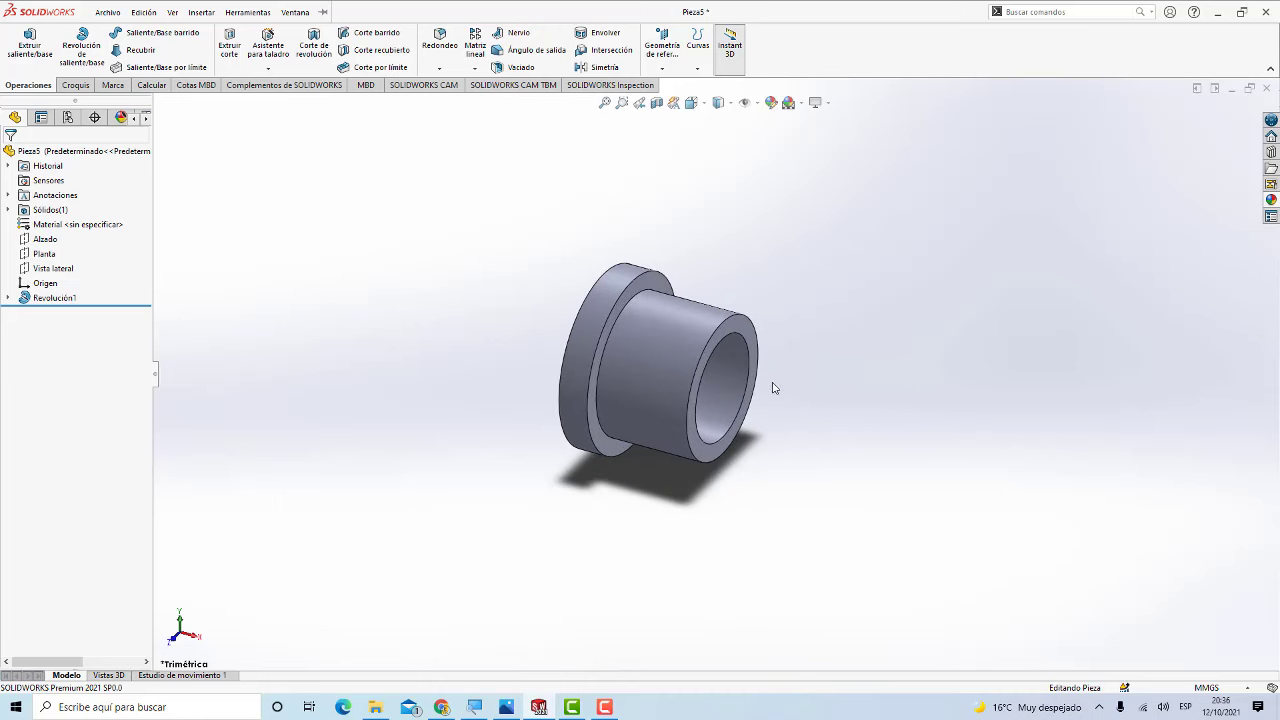
scroll(740, 385, "down", 2)
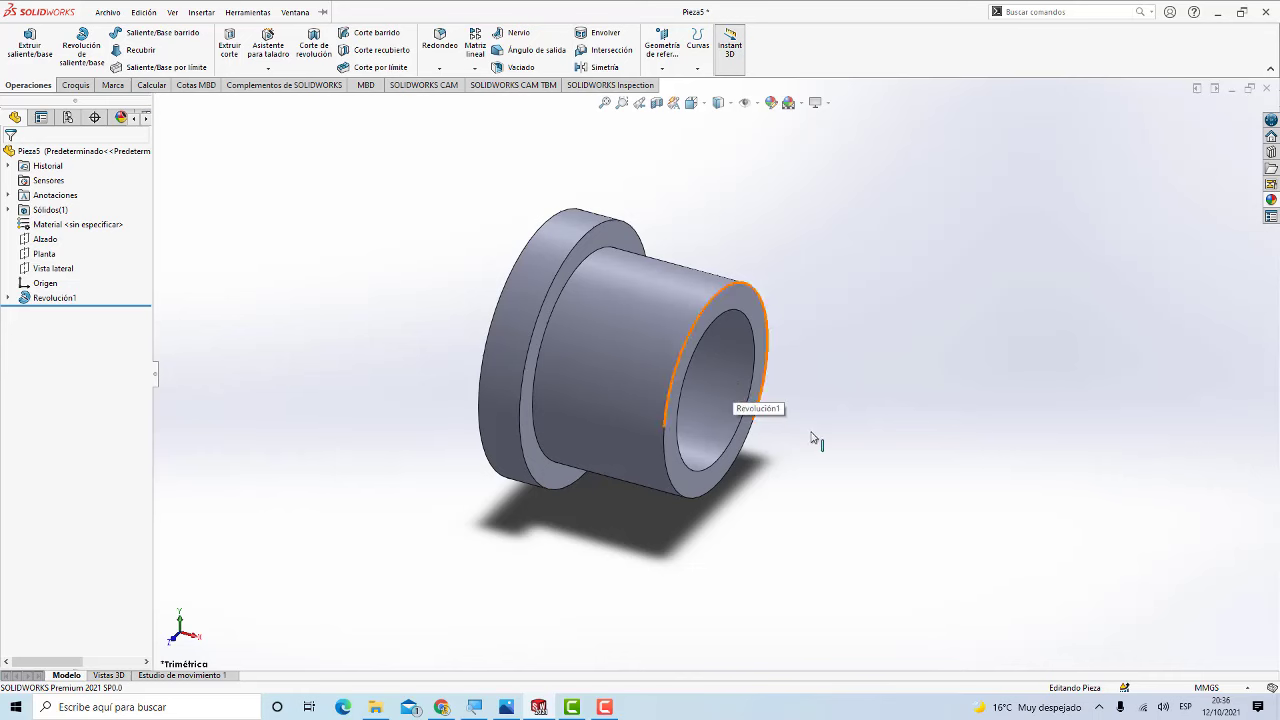
mouse_move(814, 443)
middle_mouse_down()
mouse_move(891, 354)
mouse_move(689, 238)
middle_mouse_up()
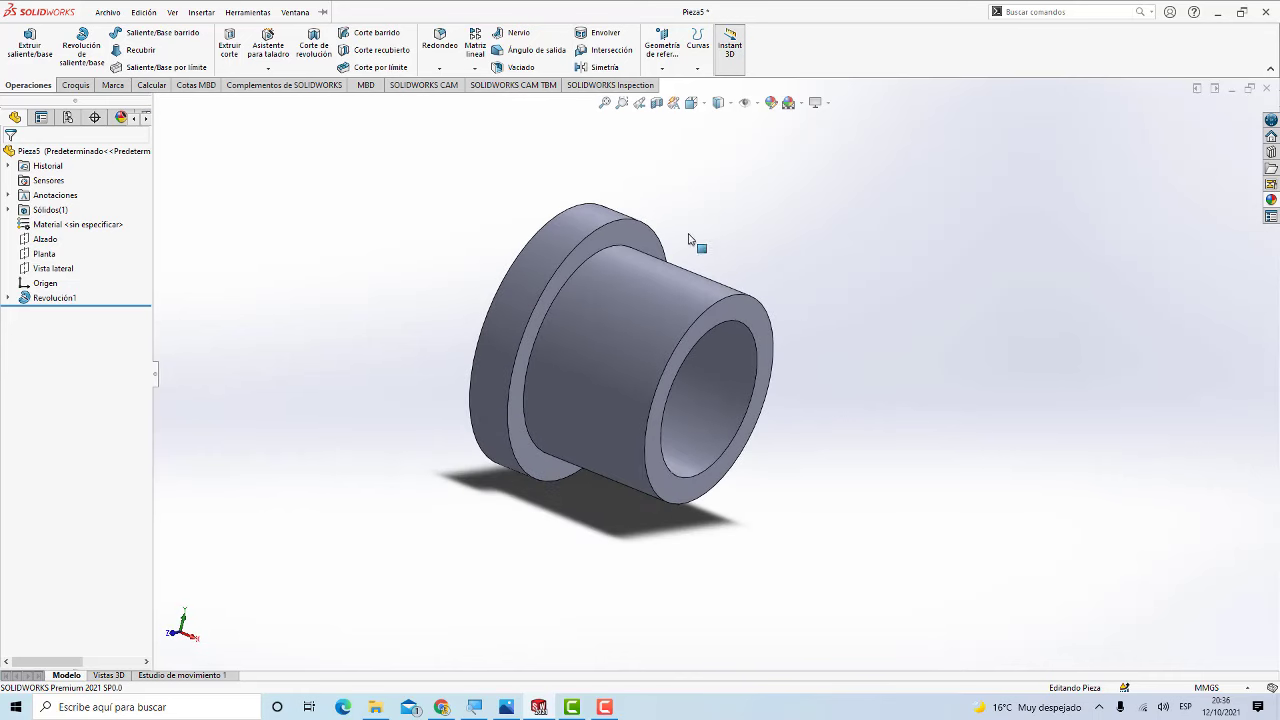
Step: Give the whole part a cyan appearance colour (about RGB 103/255/255)
left_click(771, 102)
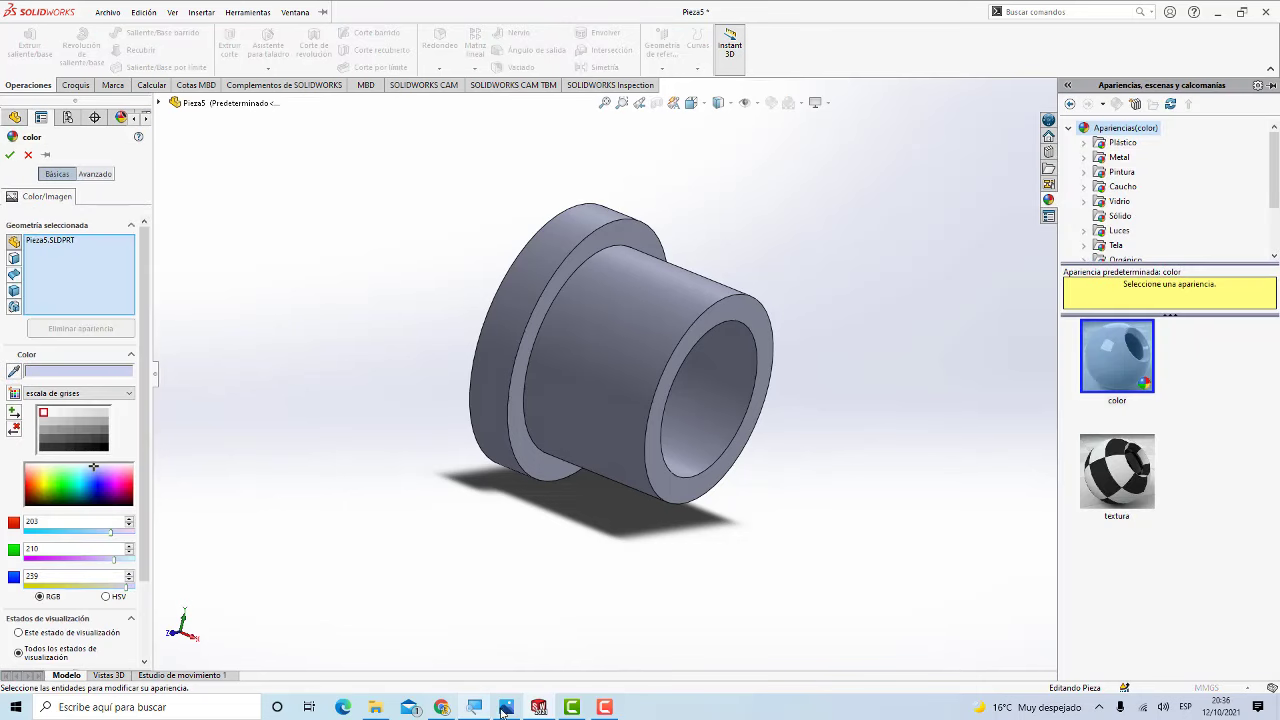
left_click(506, 708)
left_click(506, 708)
left_click(80, 479)
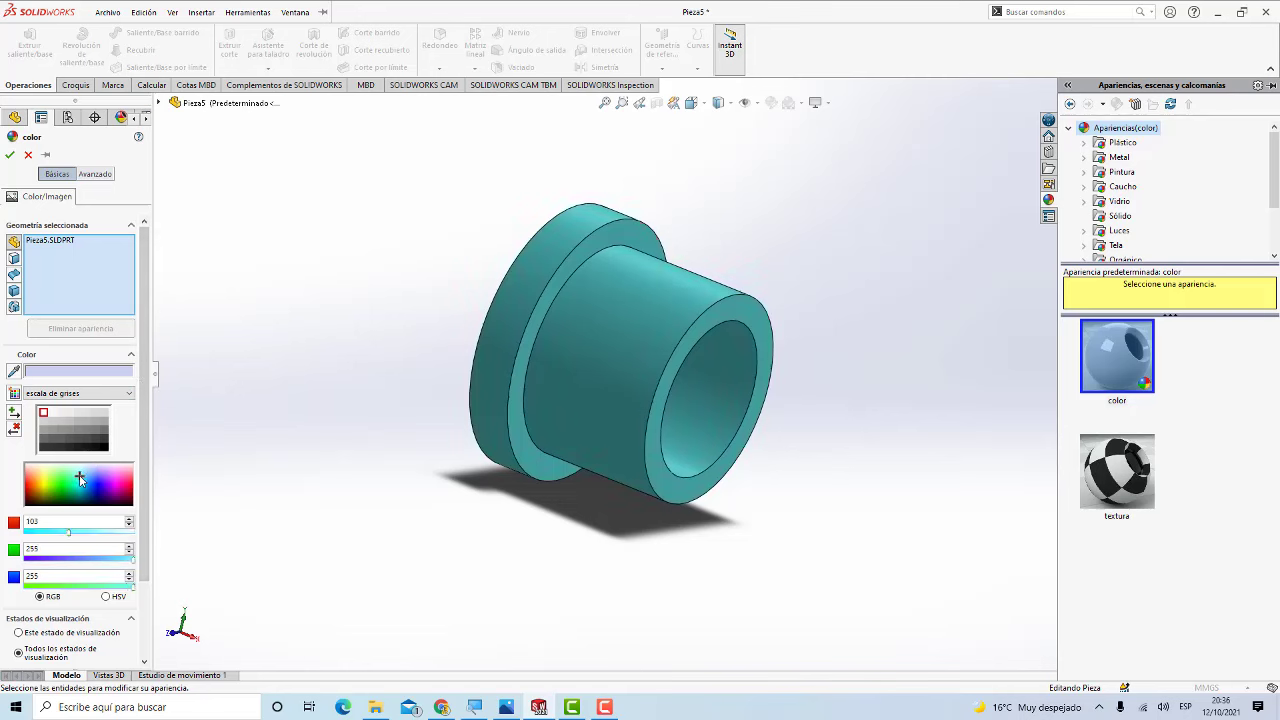
left_click(9, 156)
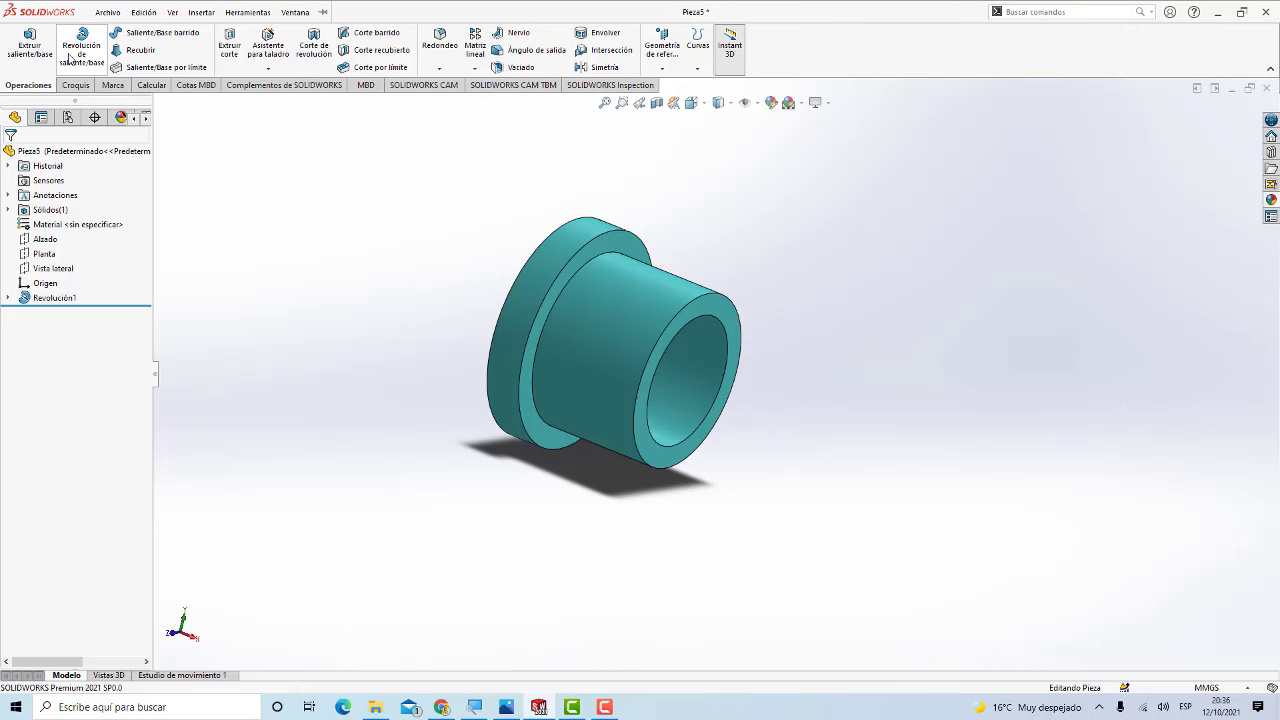
Step: Save the part as soporte2
left_click(104, 13)
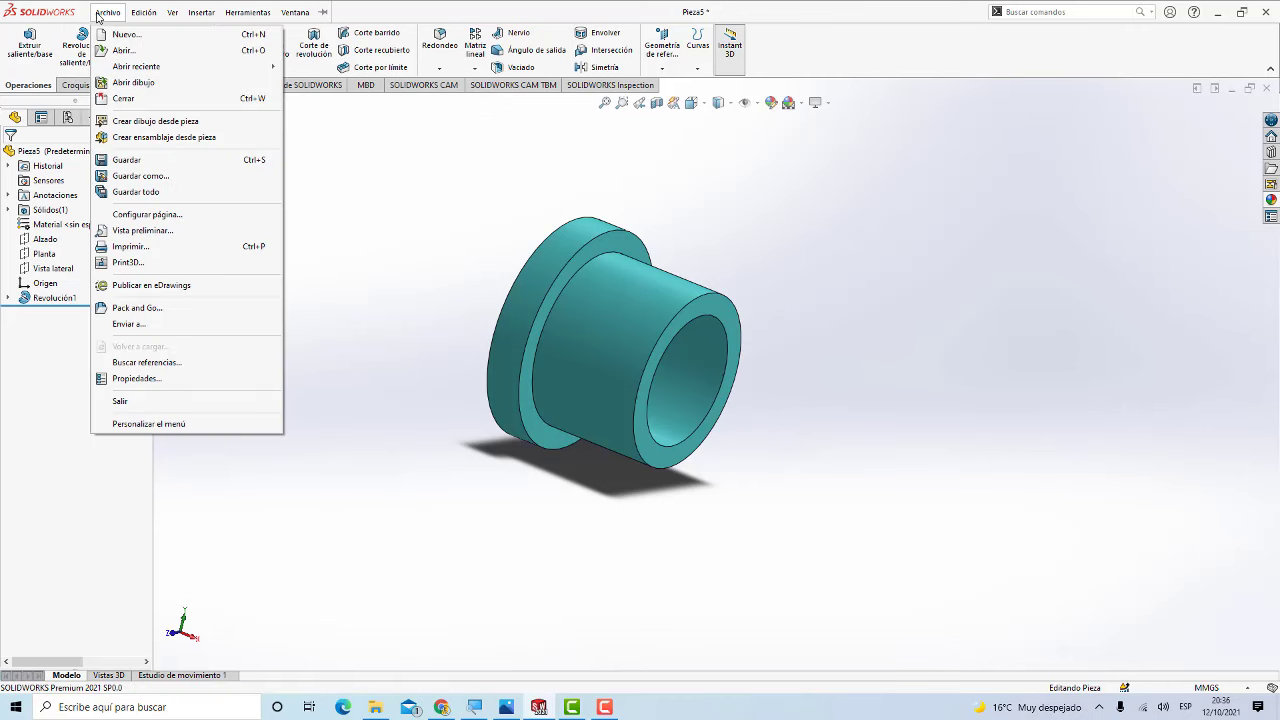
left_click(127, 160)
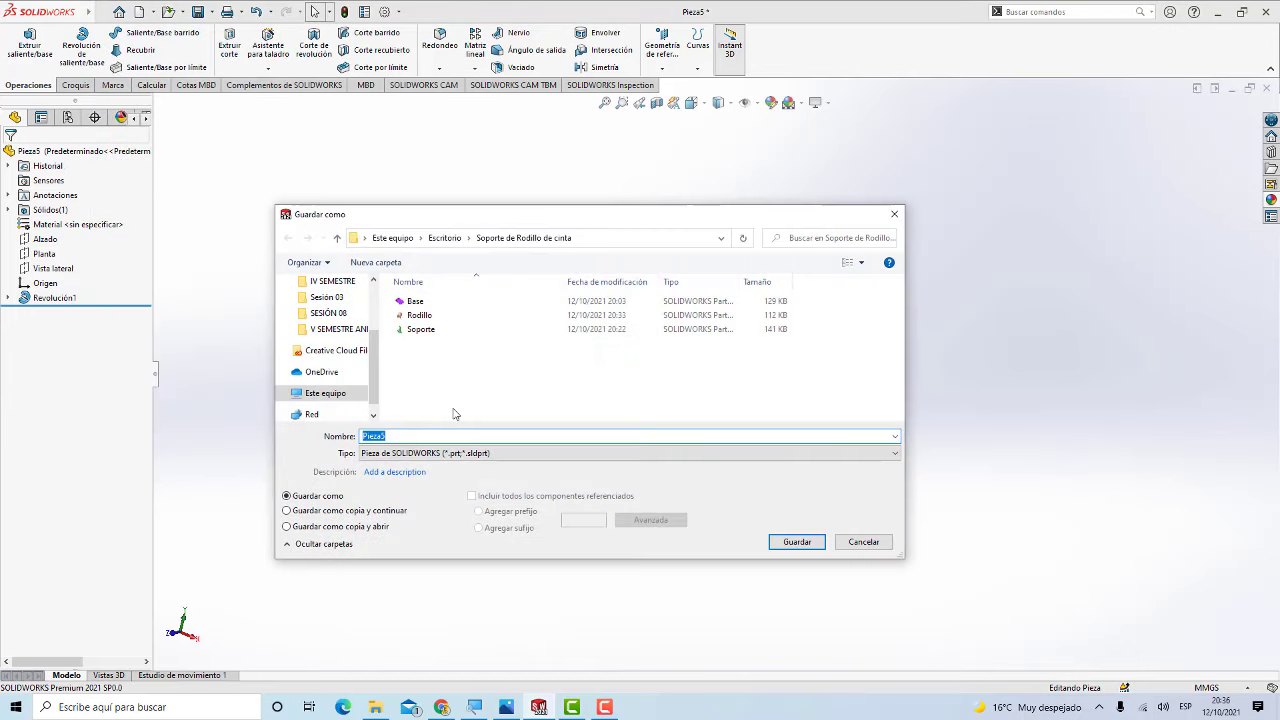
type("soporte")
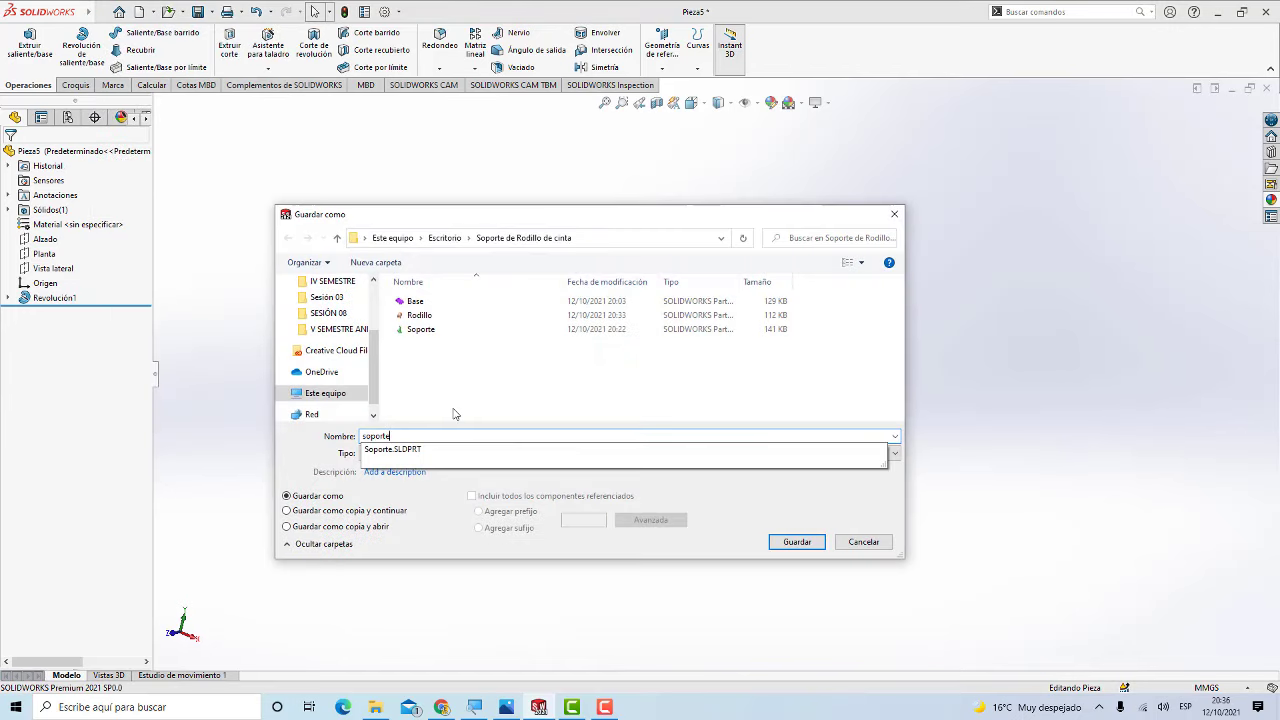
type("2")
key("Return")
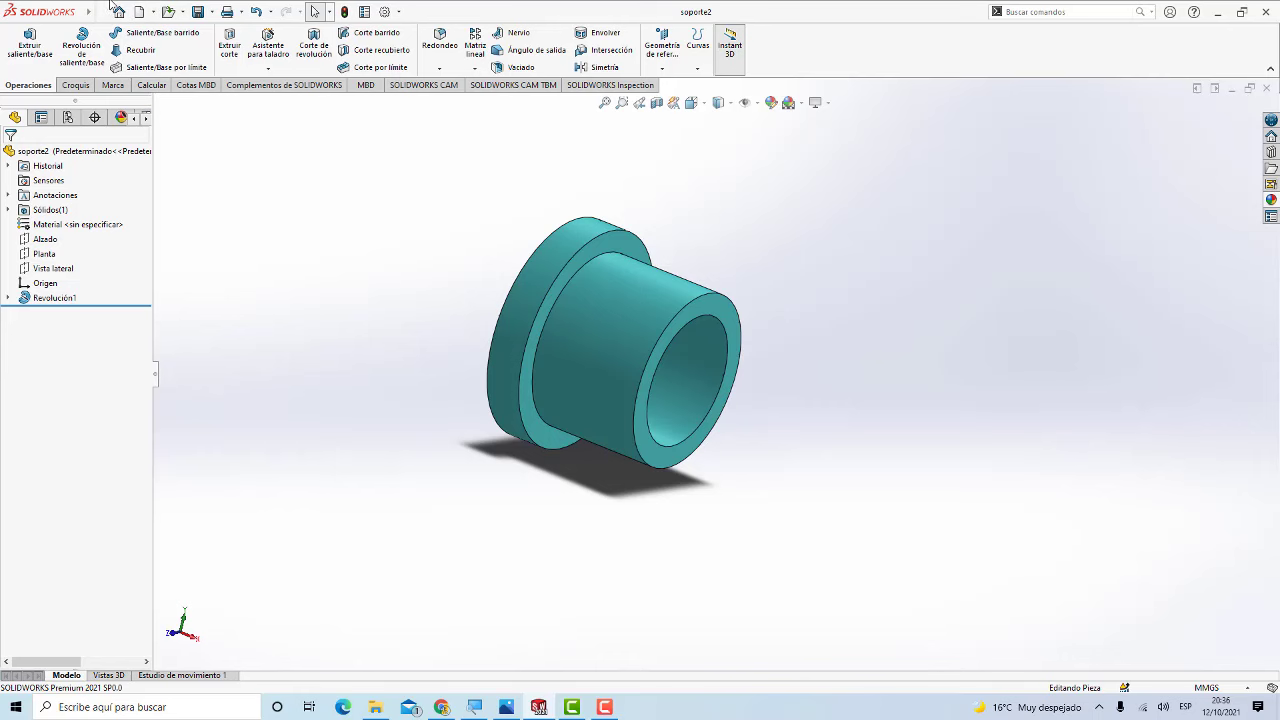
Step: Close the part and create a new blank part document
left_click(107, 11)
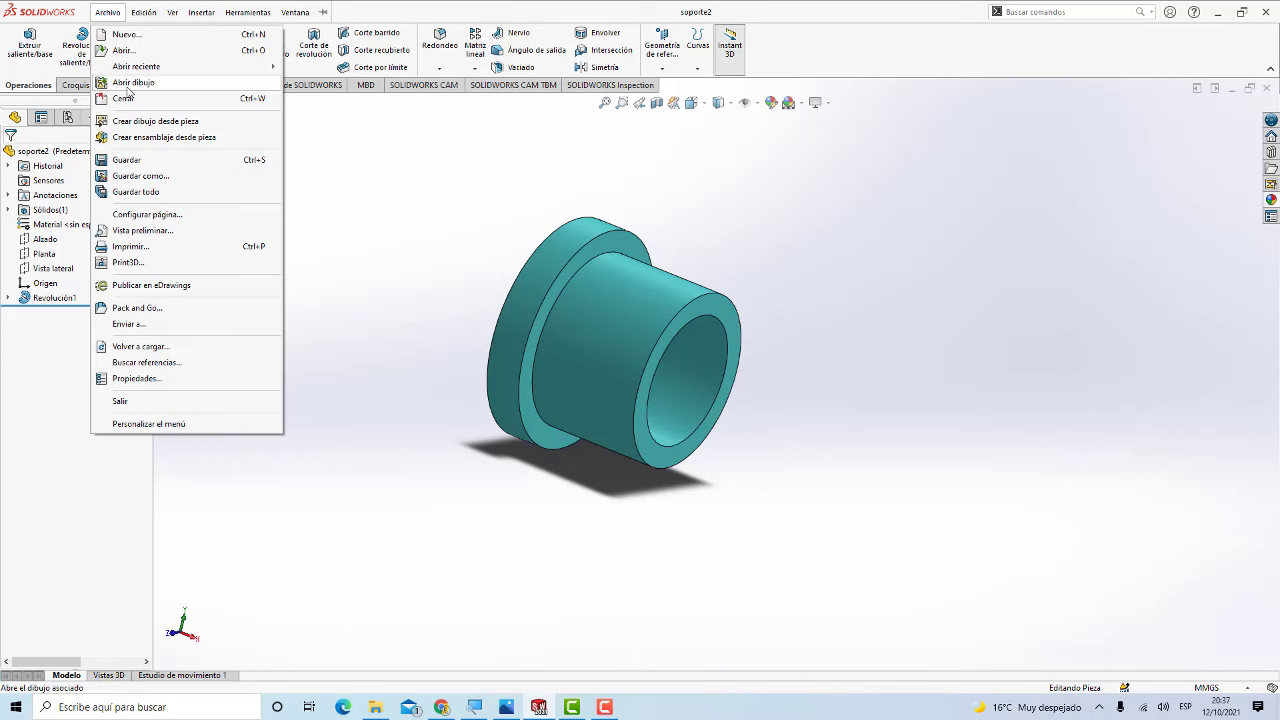
left_click(130, 98)
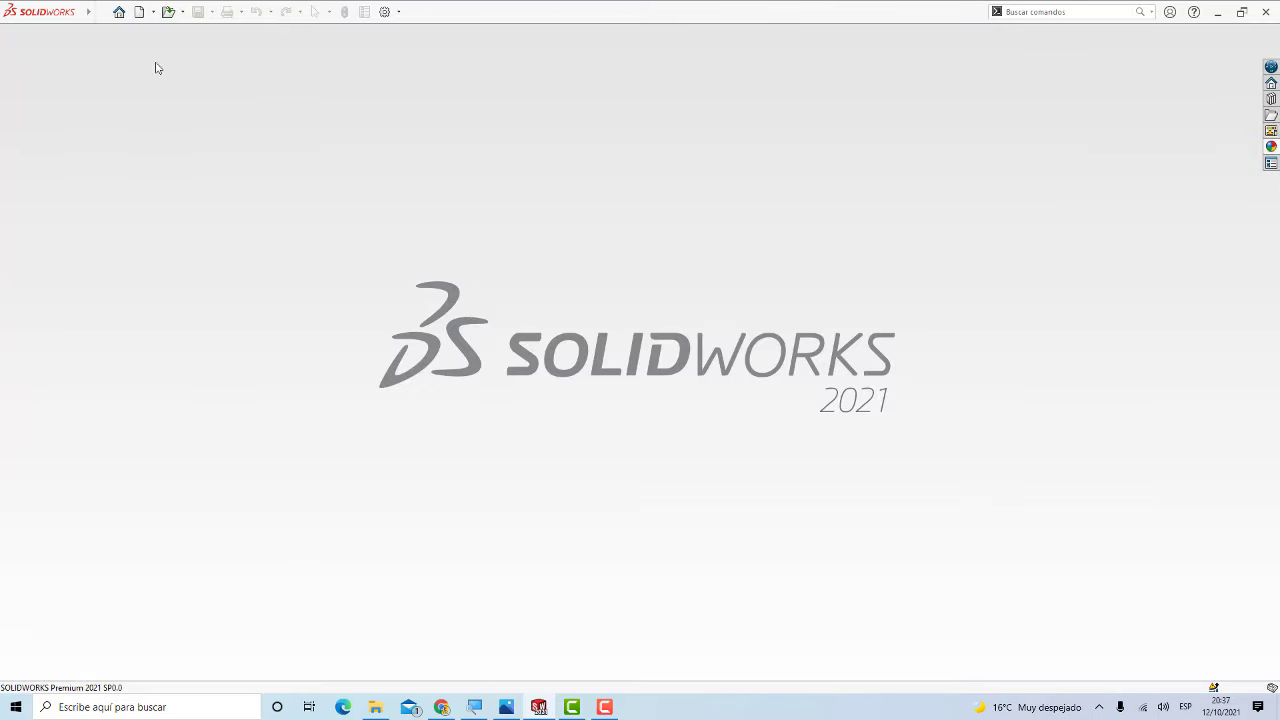
left_click(146, 15)
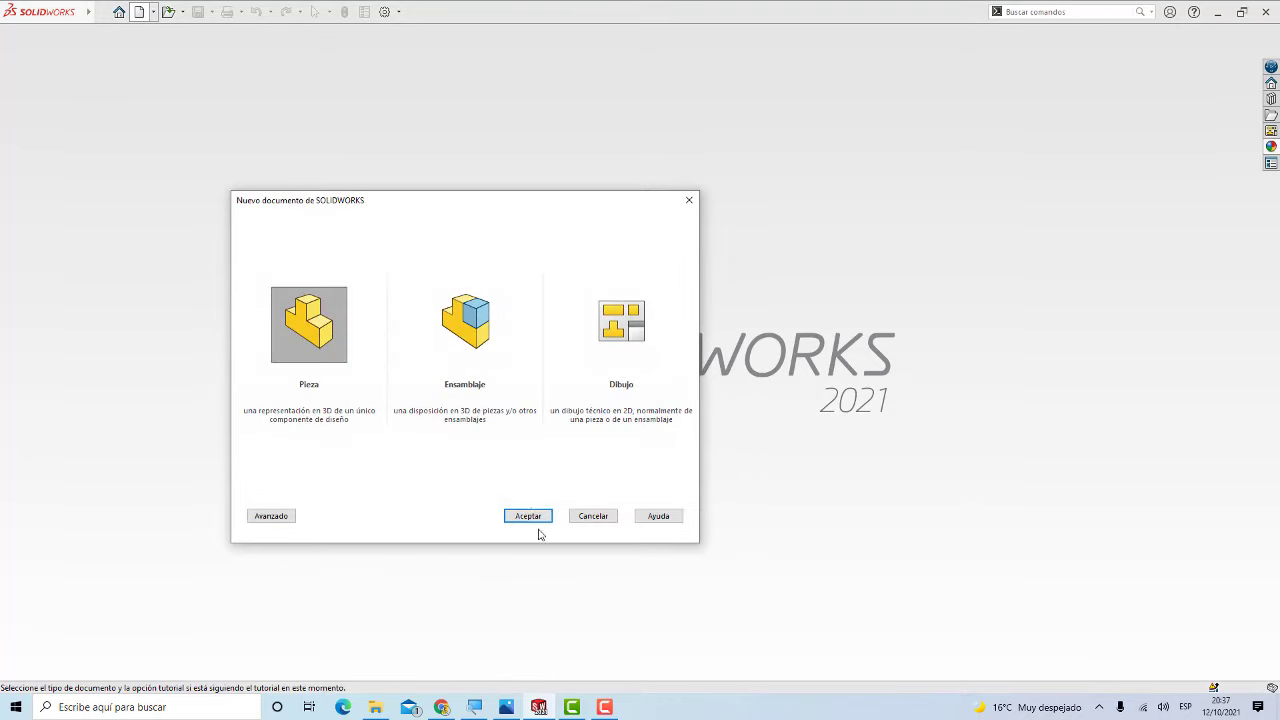
left_click(528, 517)
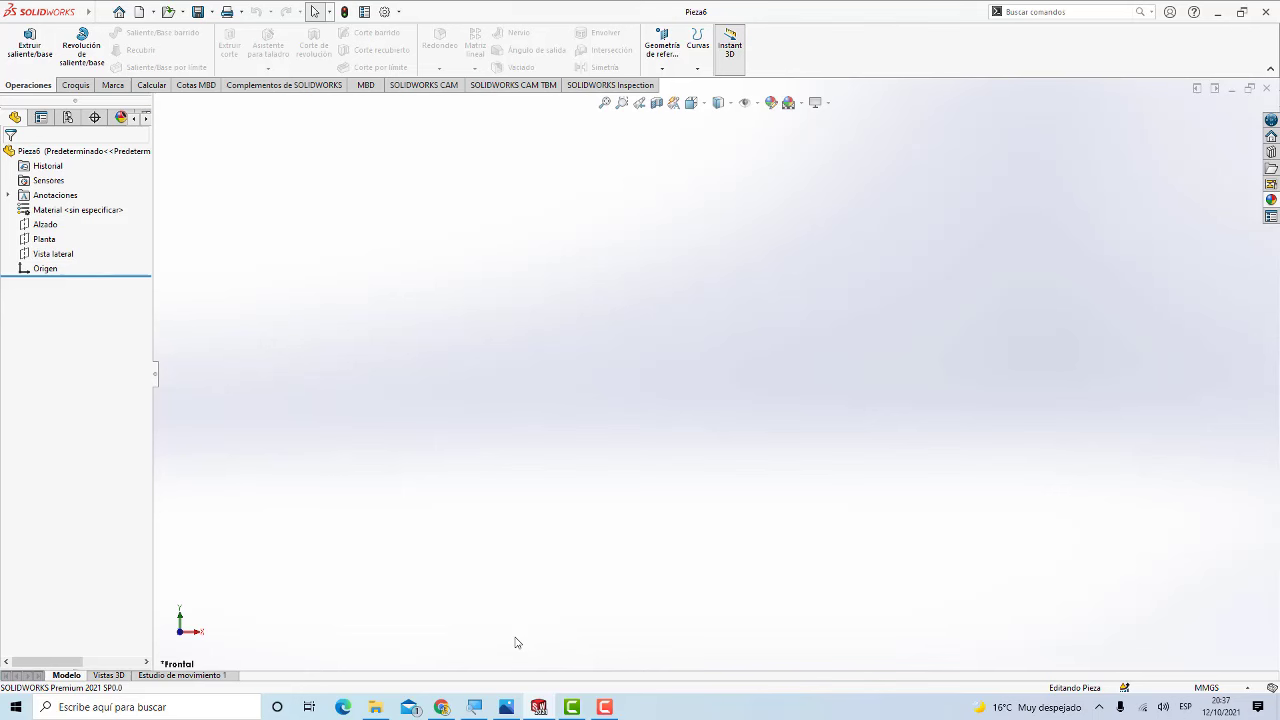
left_click(506, 707)
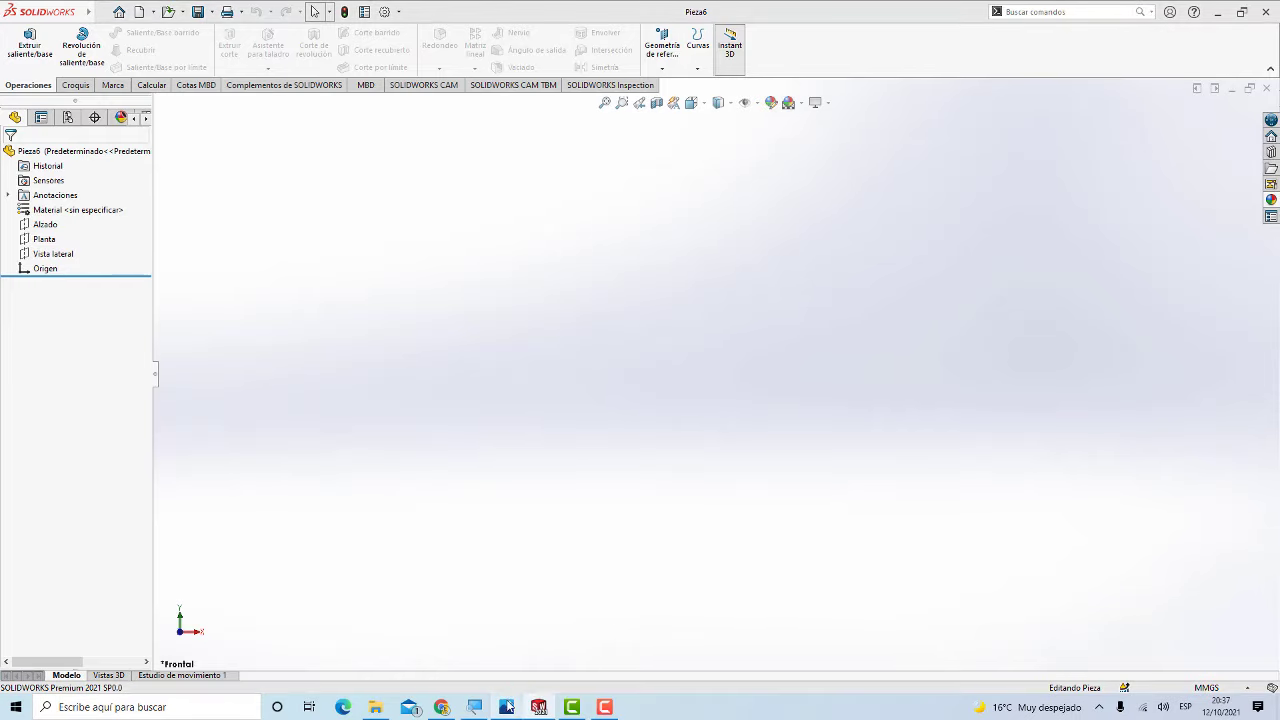
scroll(716, 340, "down", 3)
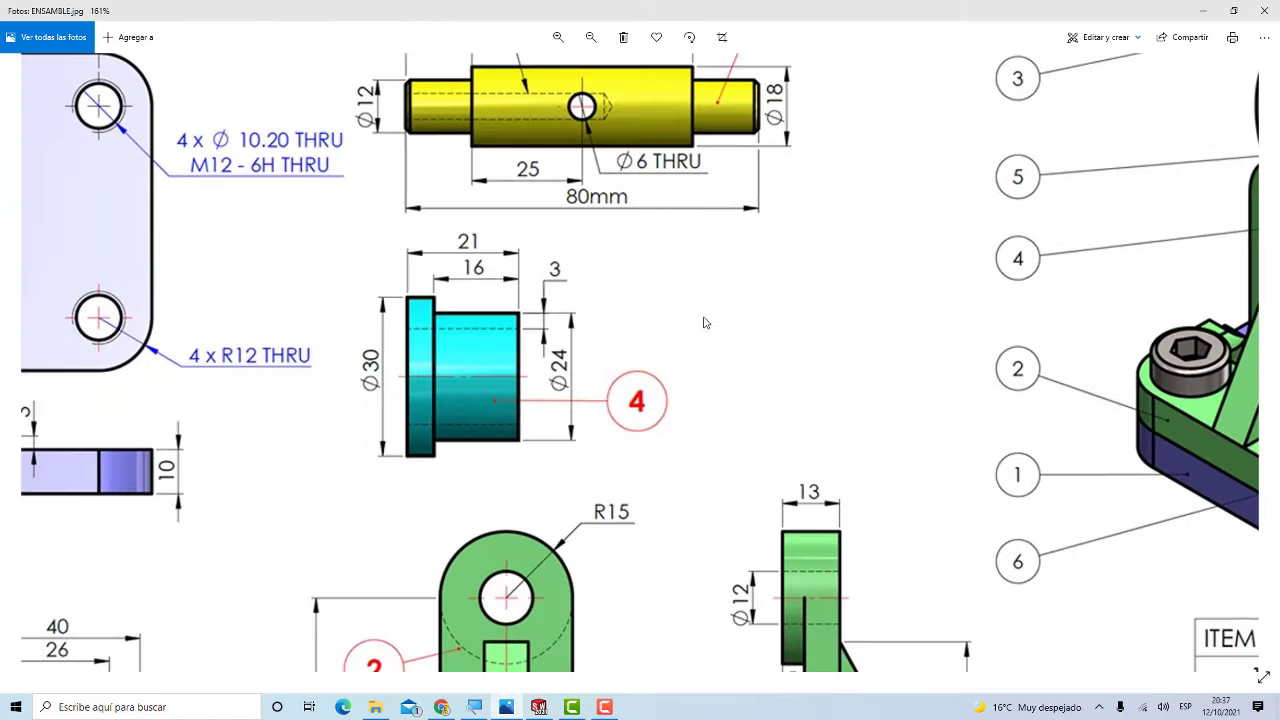
scroll(689, 343, "down", 3)
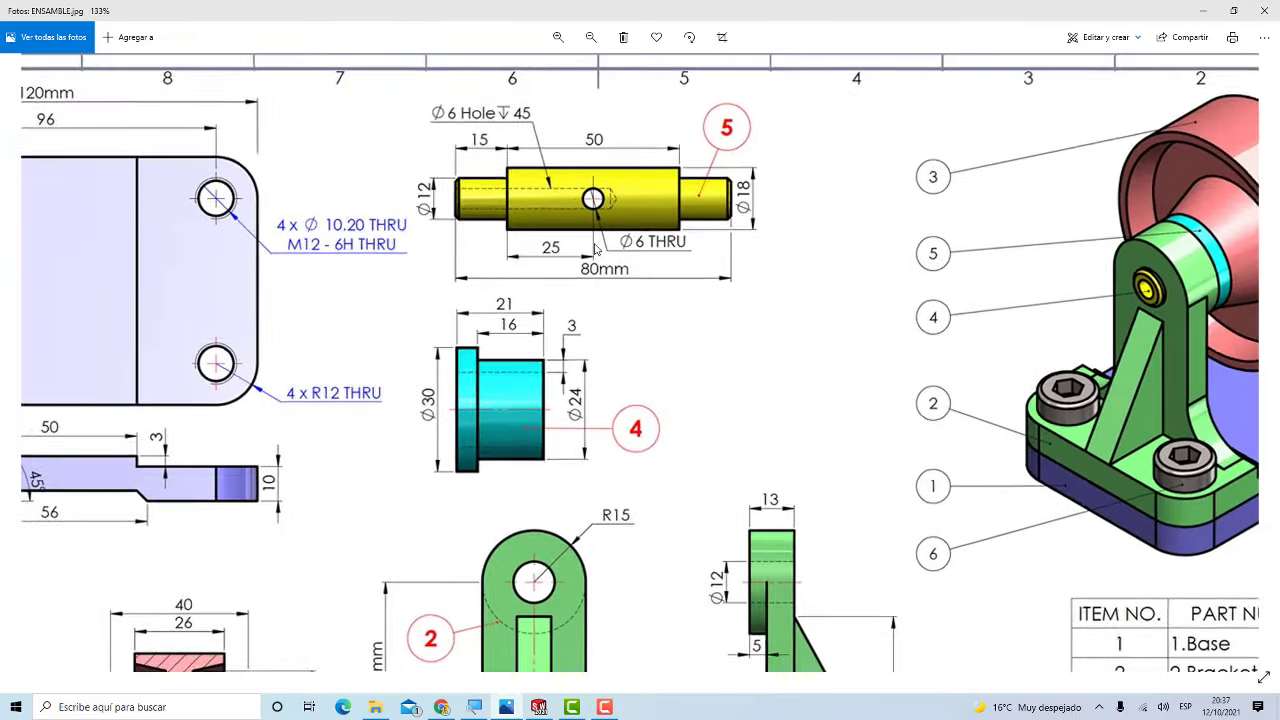
scroll(595, 249, "up", 3)
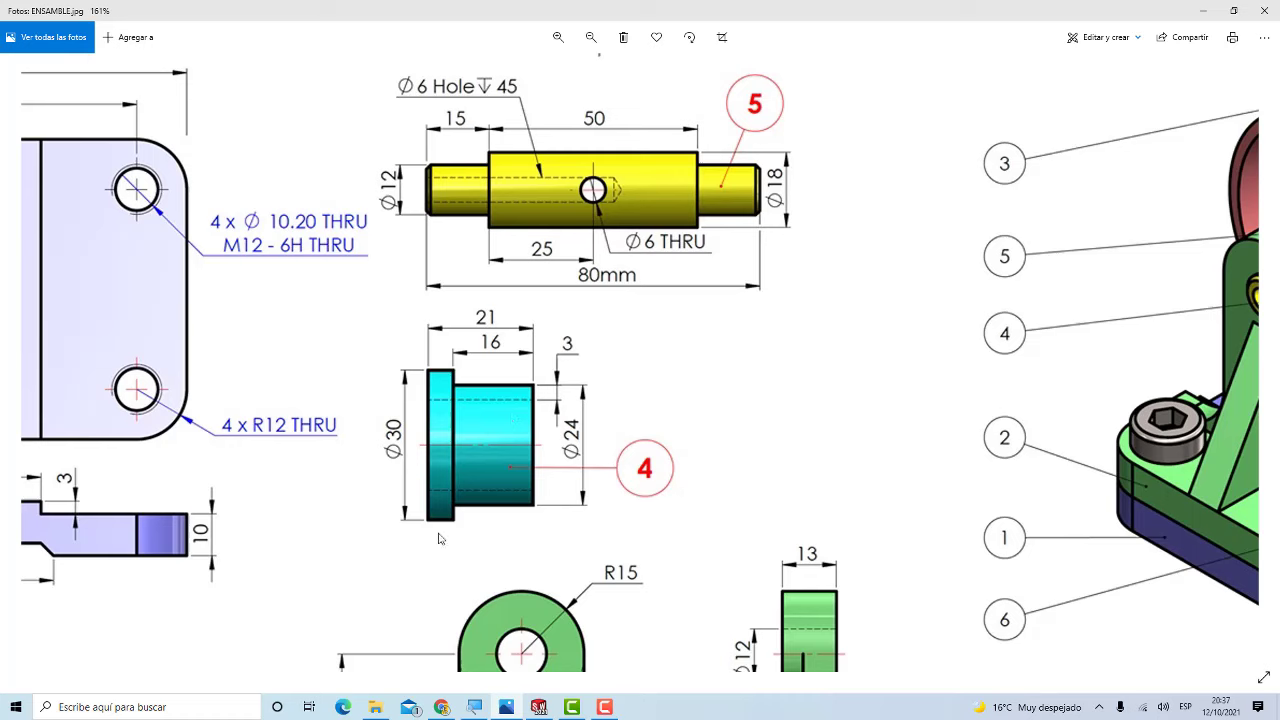
left_click(537, 708)
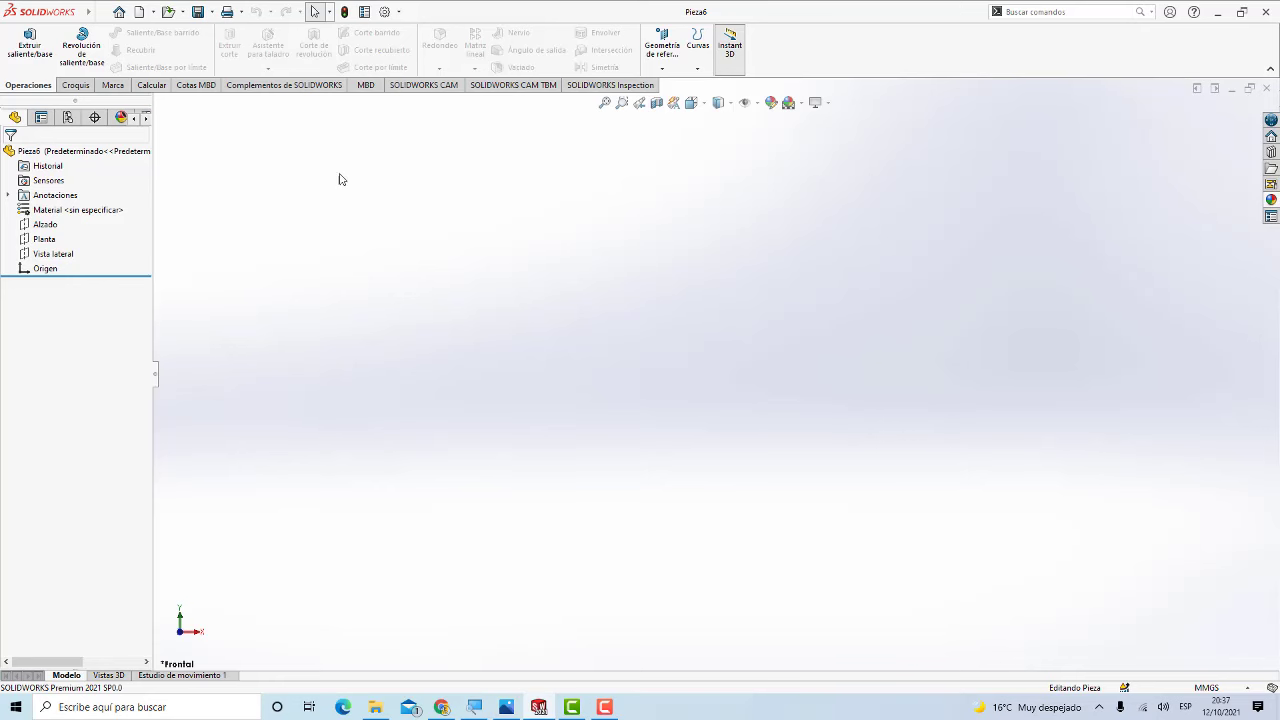
Step: Start a new sketch on the Alzado plane
left_click(76, 86)
left_click(21, 42)
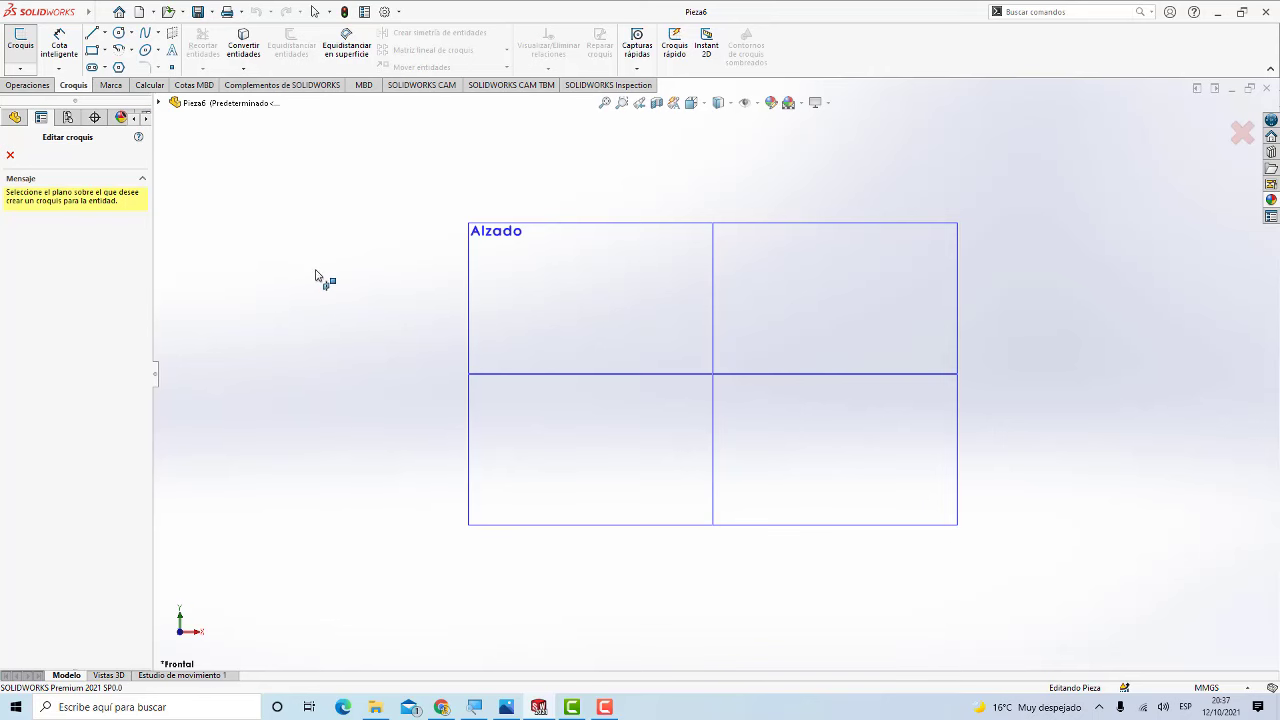
left_click(514, 216)
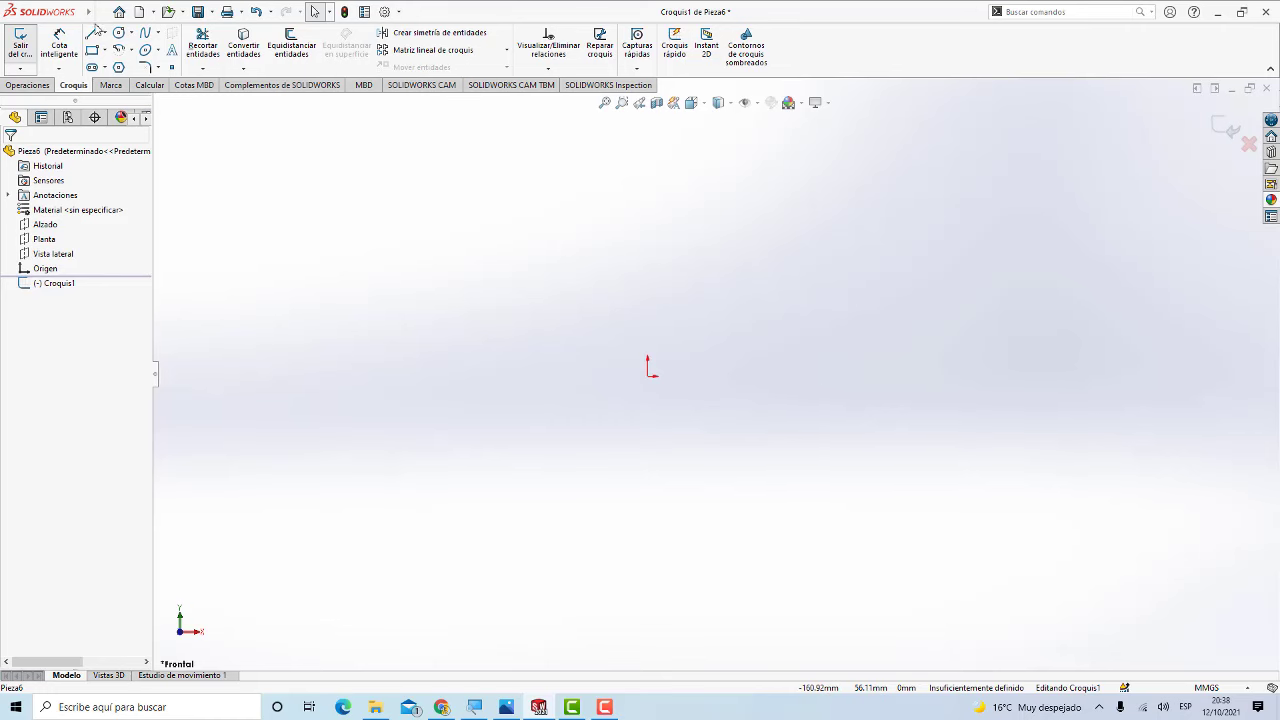
key("alt+a")
Step: Draw the closed eight-line stepped shaft profile with a raised central section from the origin
left_click(87, 38)
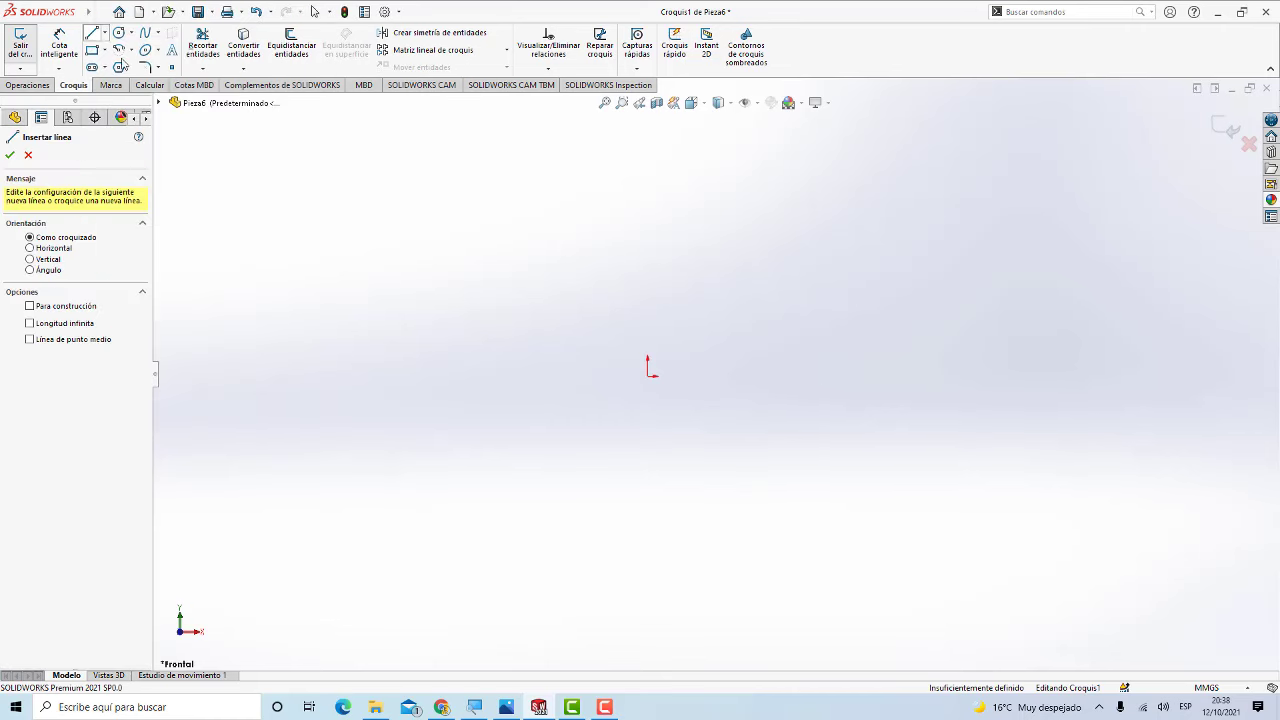
left_click(649, 376)
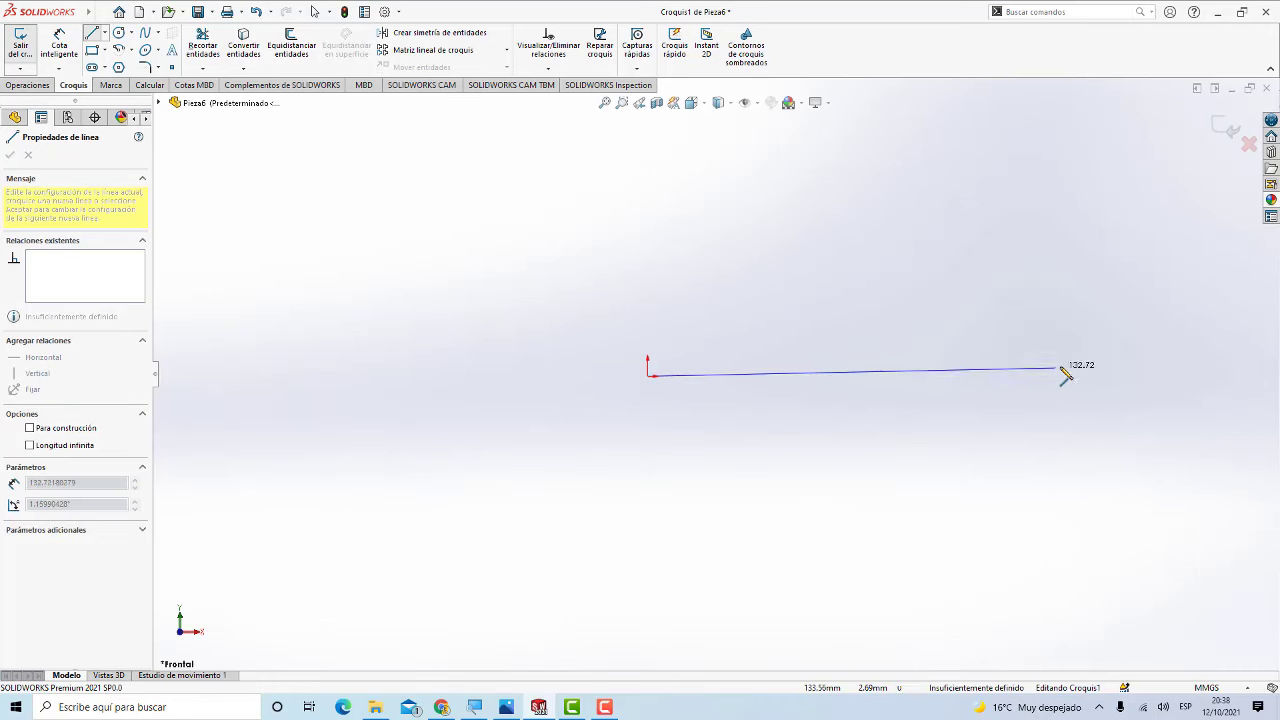
left_click(910, 385)
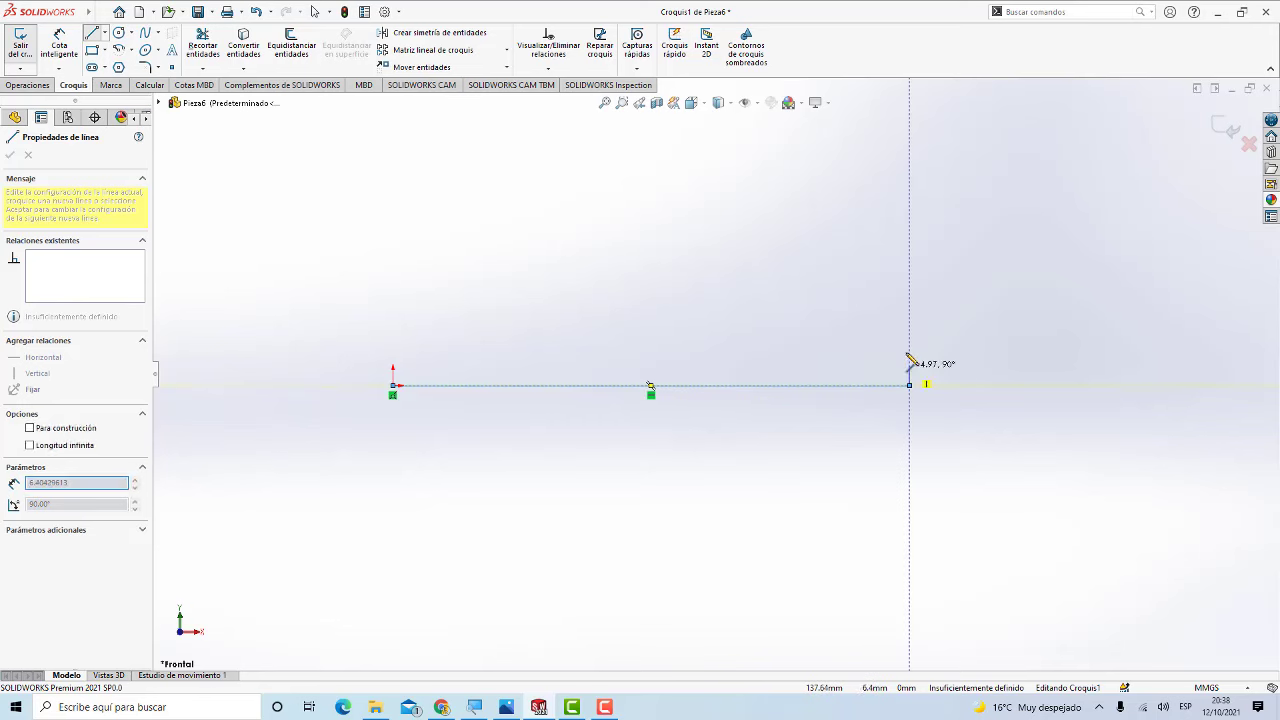
left_click(909, 340)
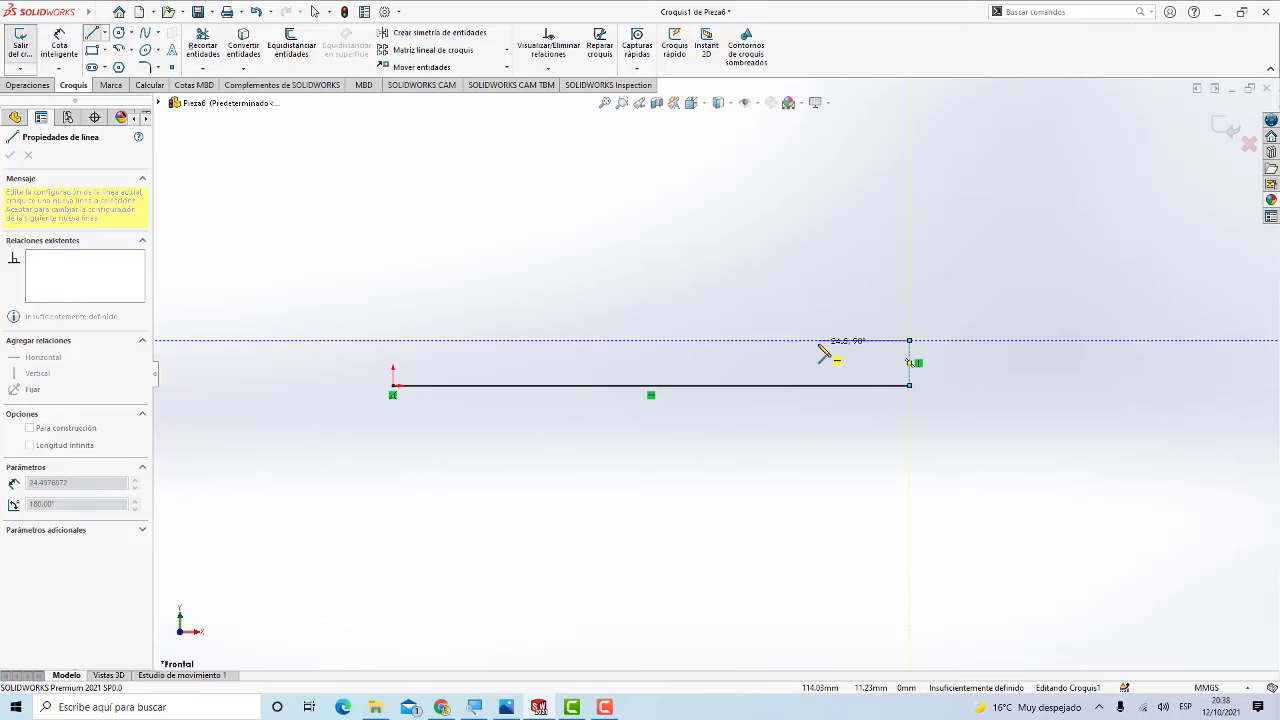
left_click(833, 340)
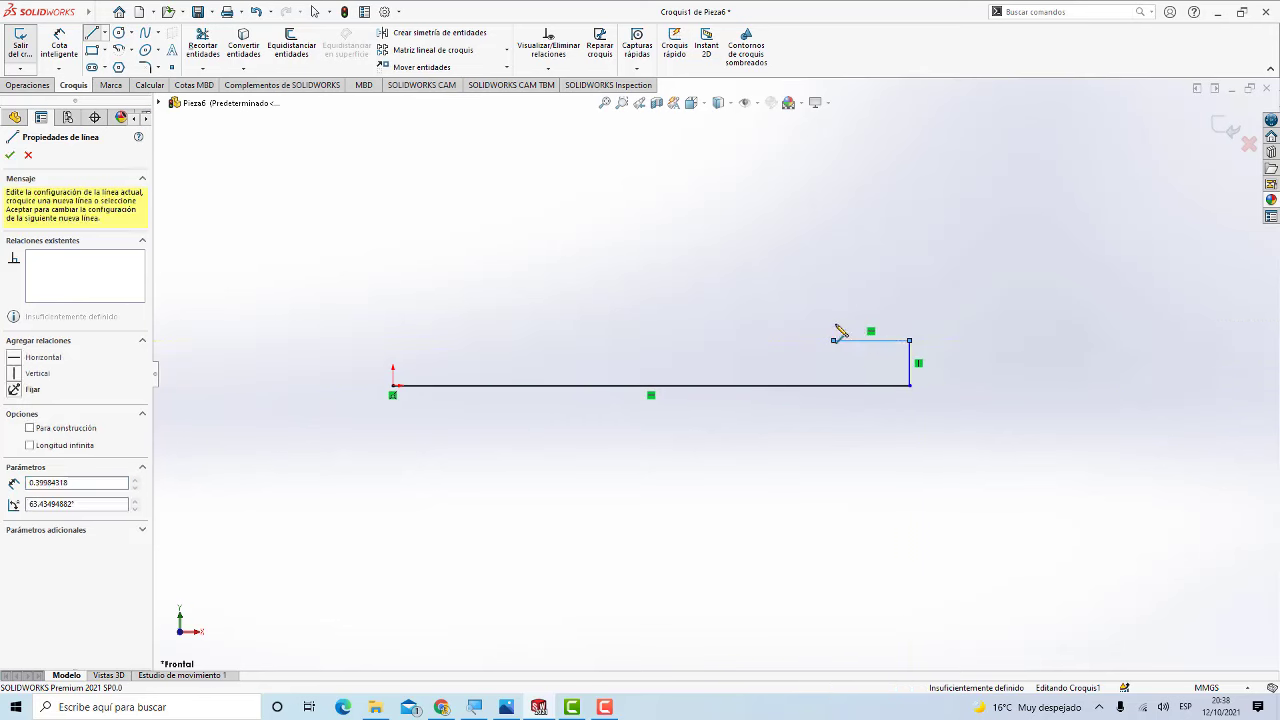
left_click(833, 285)
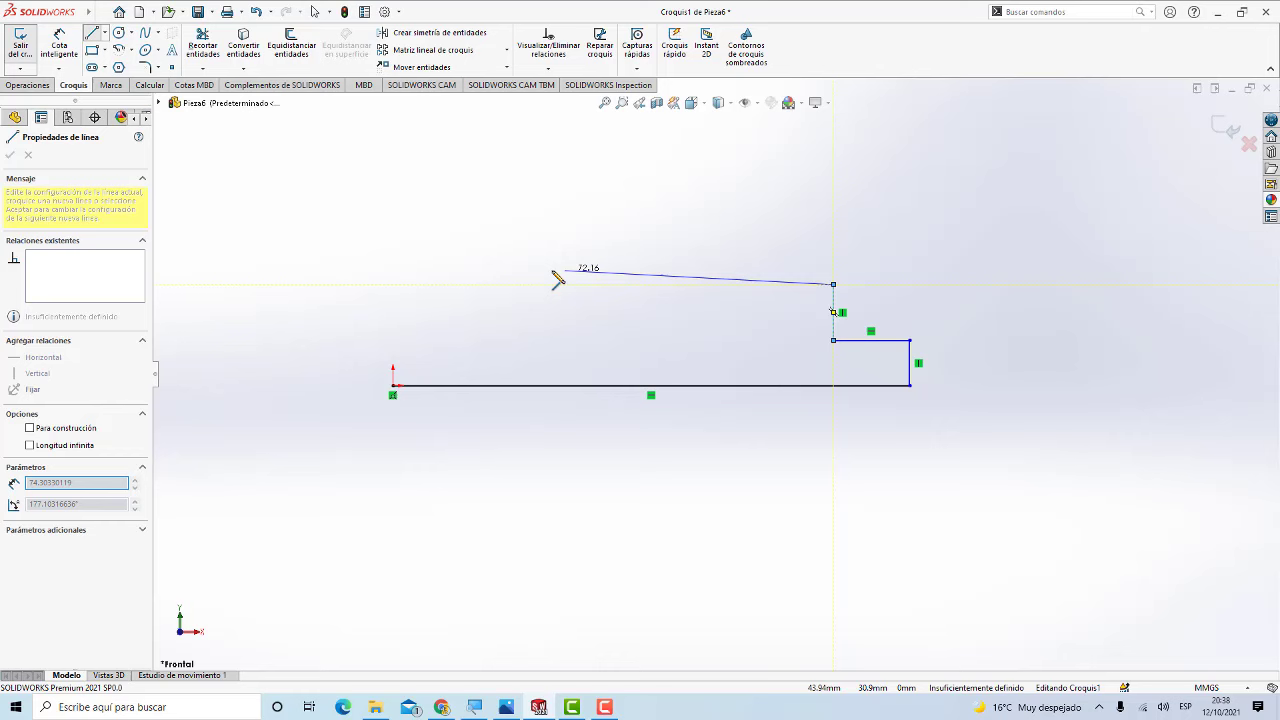
left_click(473, 285)
left_click(474, 341)
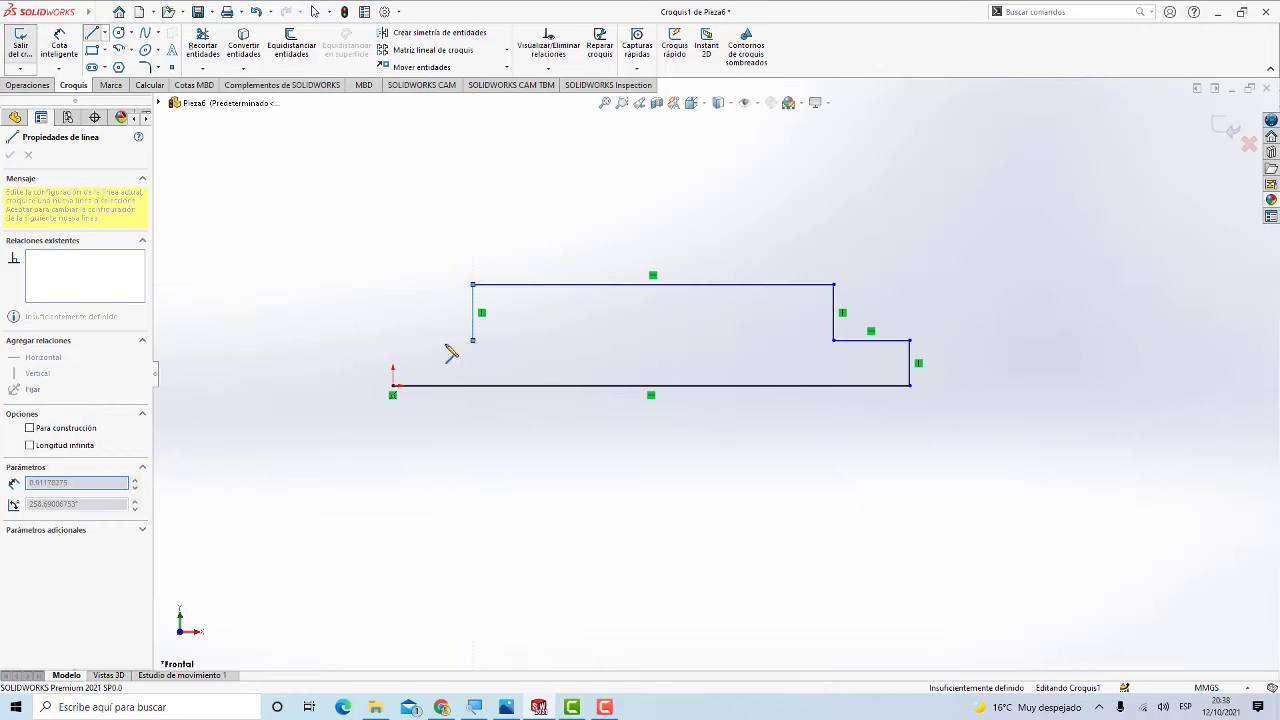
left_click(393, 341)
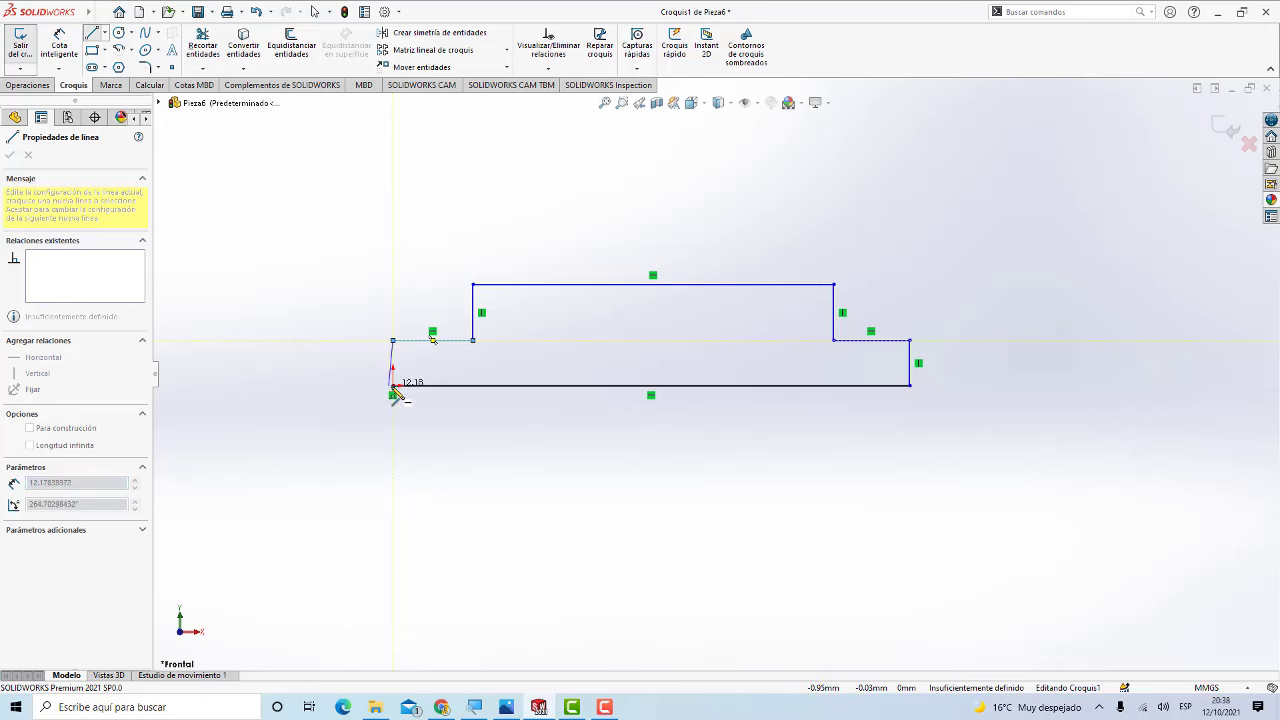
left_click(392, 385)
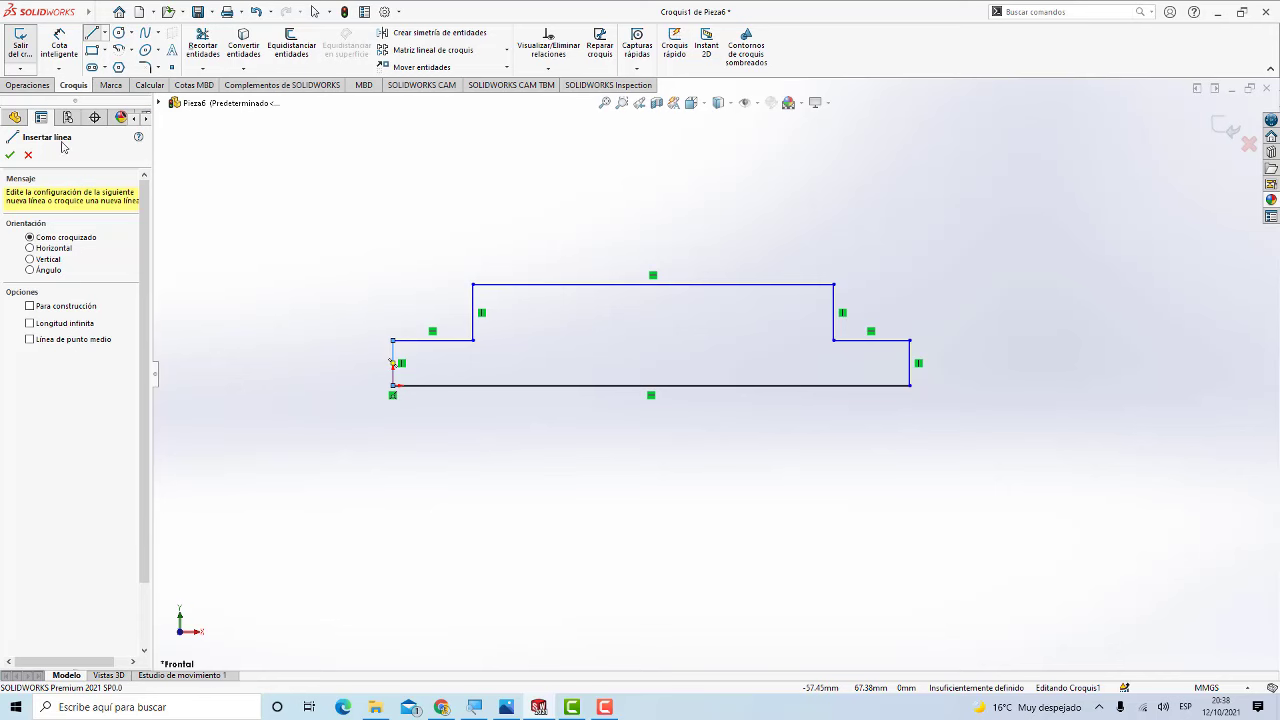
left_click(12, 156)
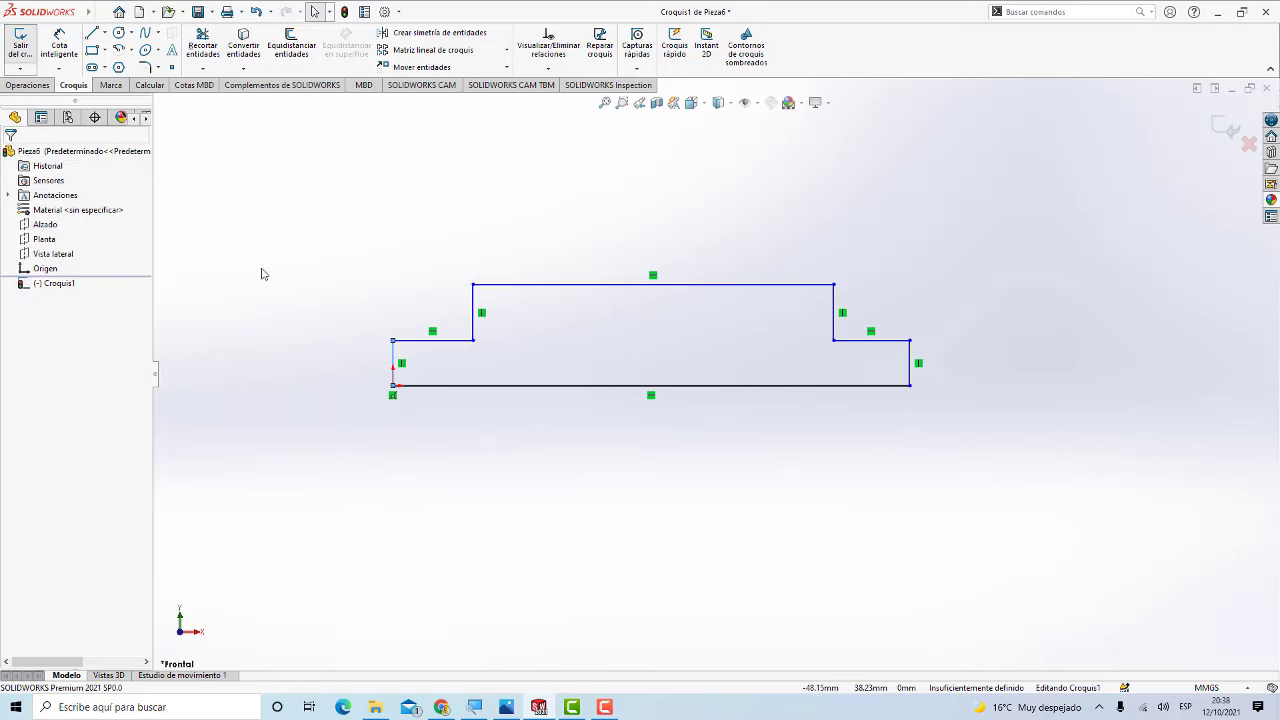
Step: Select the two short horizontal shoulder lines of the profile
left_click(448, 342)
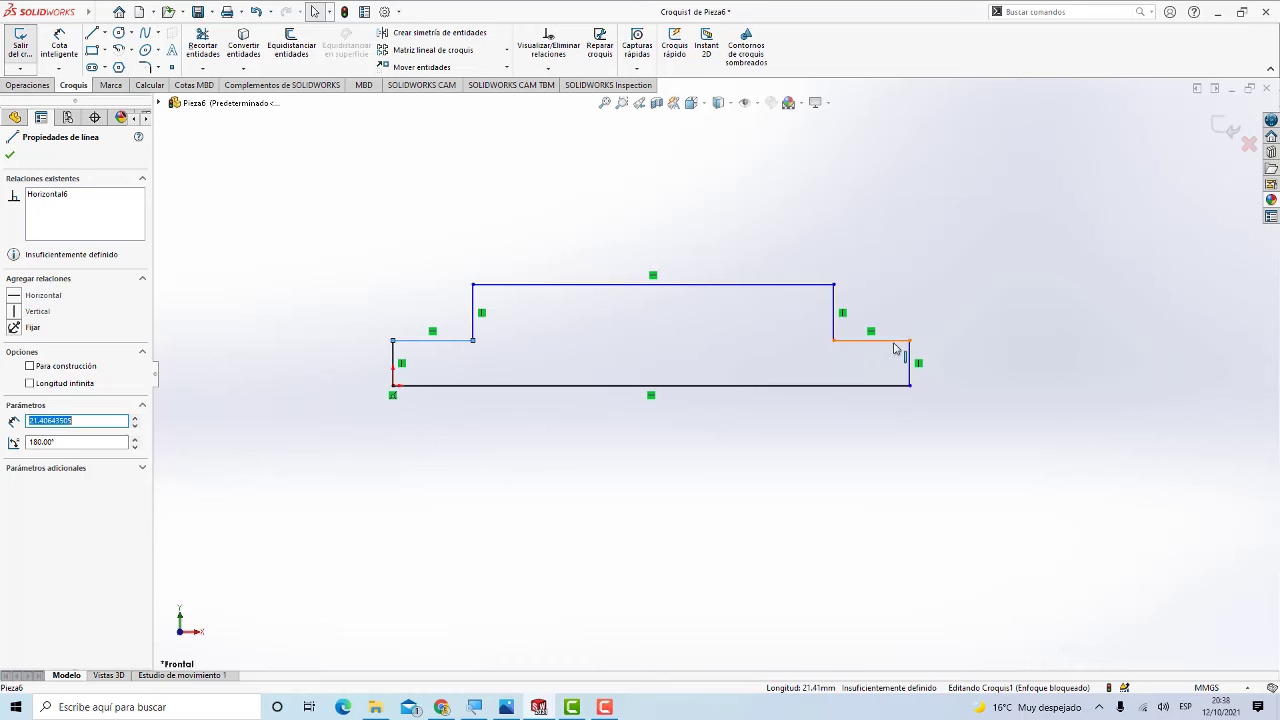
left_click(893, 342)
left_click(892, 342, "ctrl")
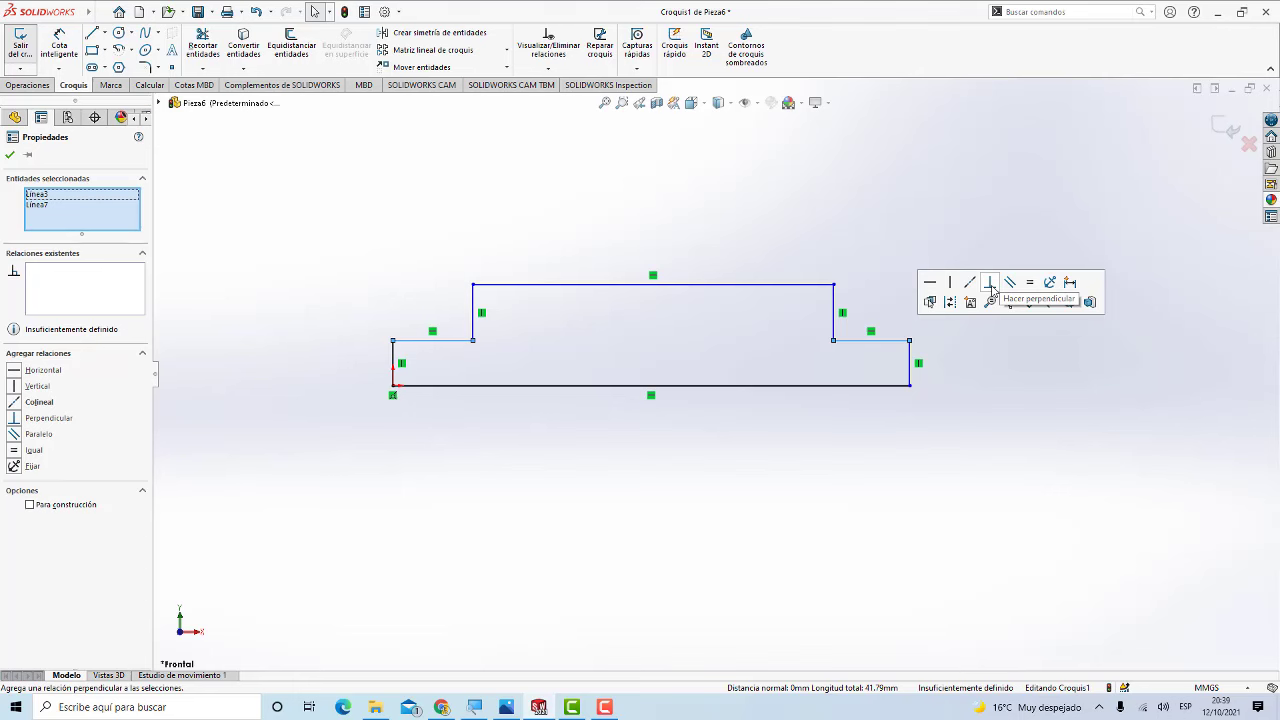
left_click(990, 283)
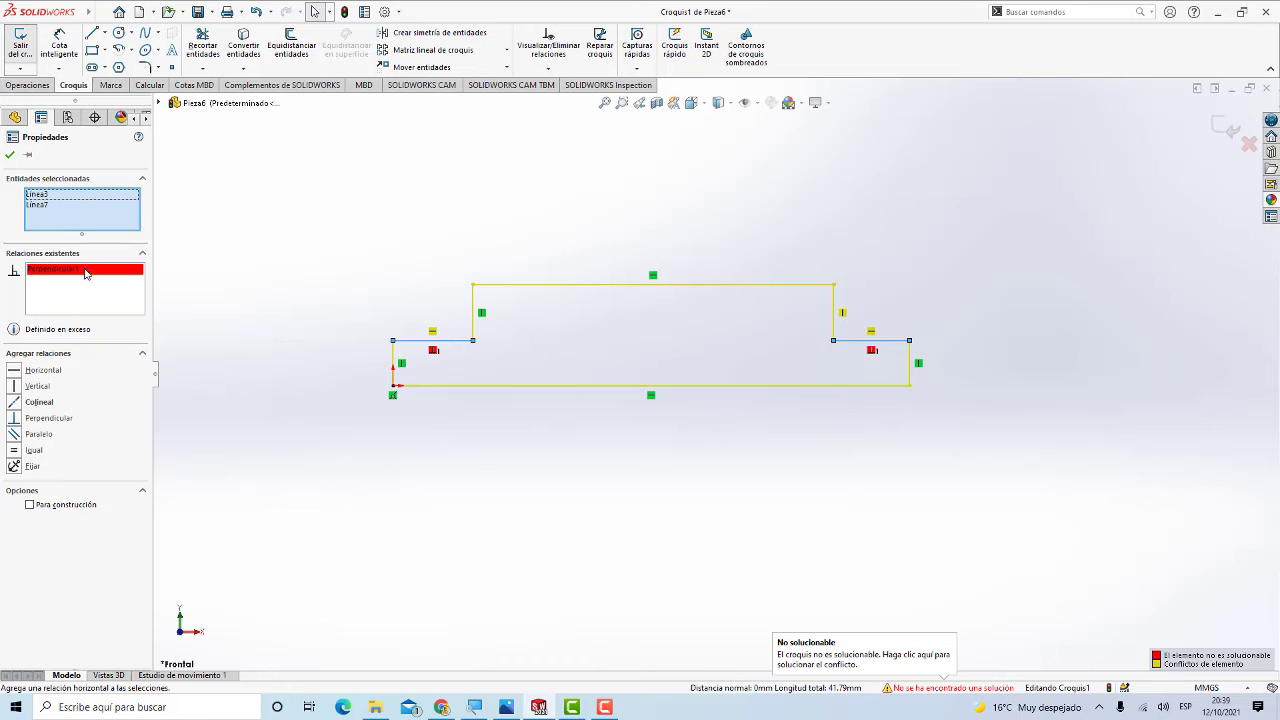
key("Delete")
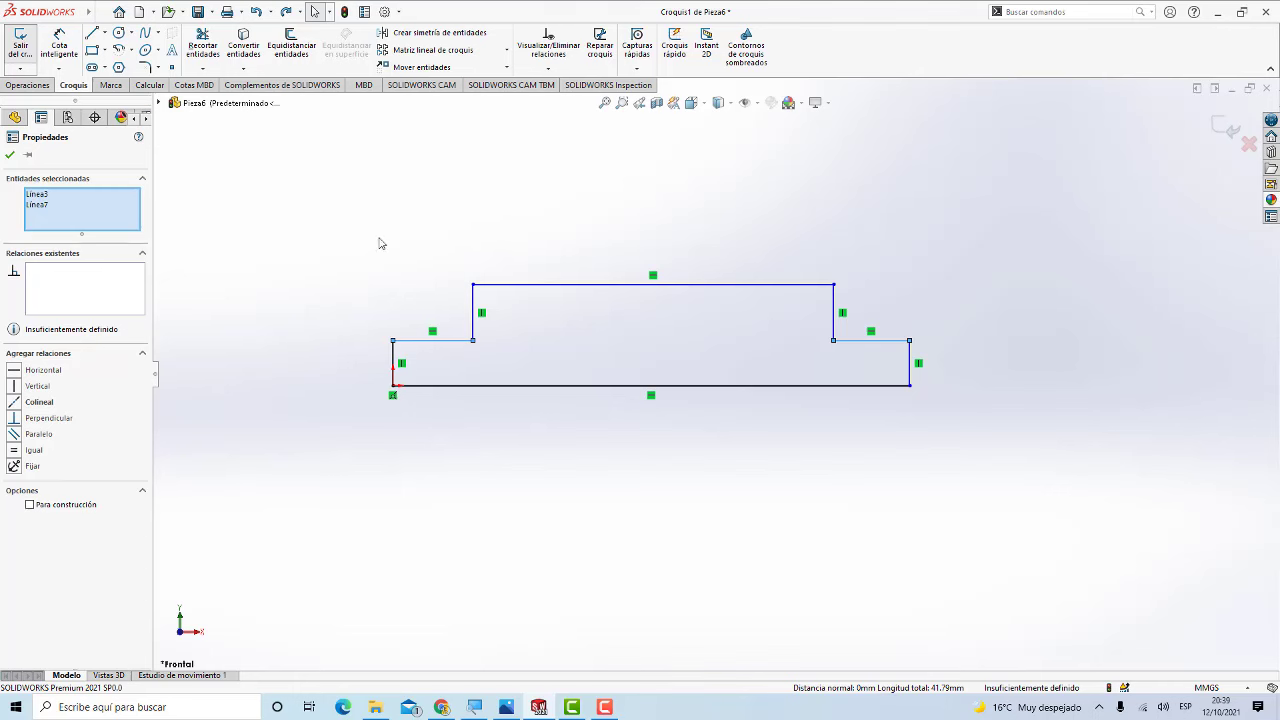
left_click(10, 156)
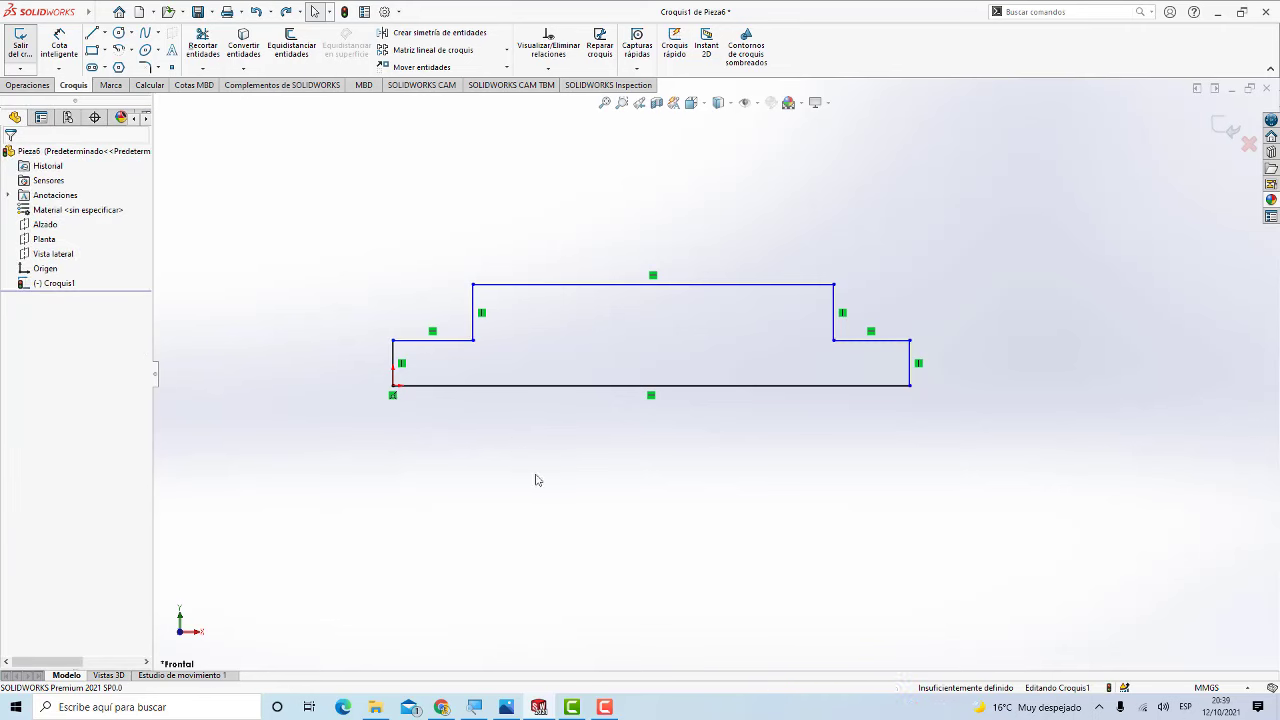
left_click(447, 341)
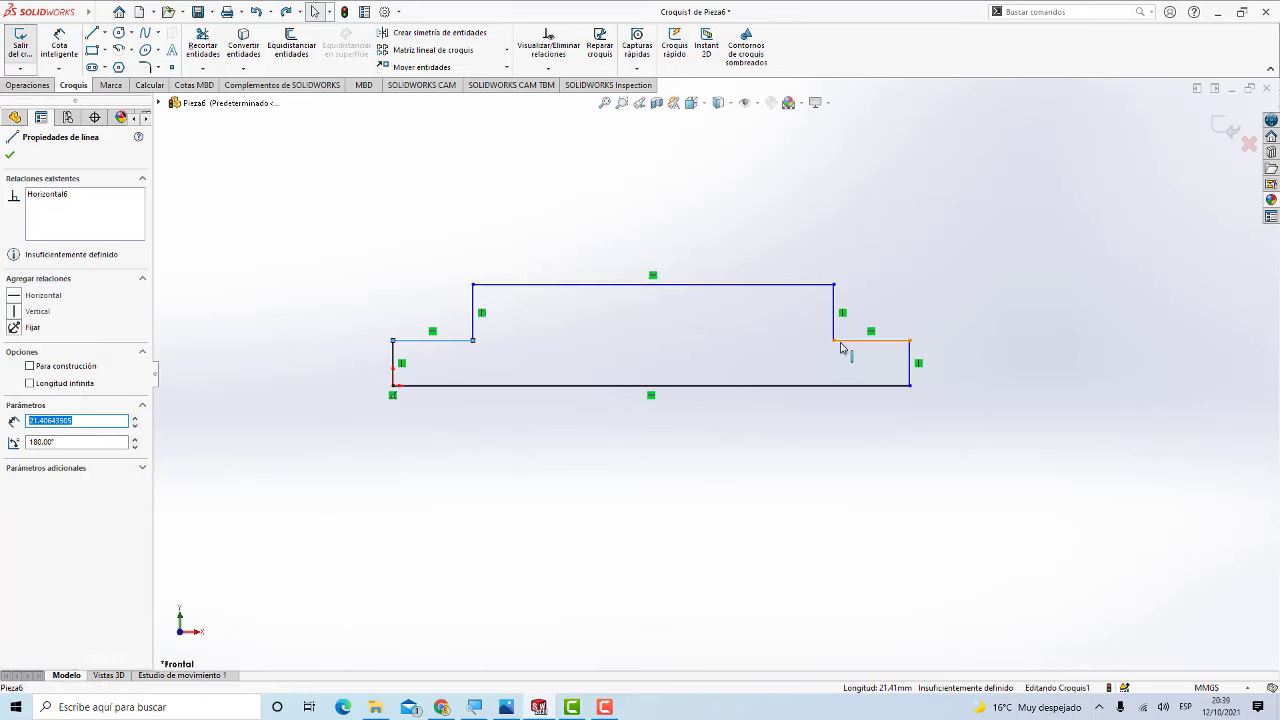
left_click(855, 343, "ctrl")
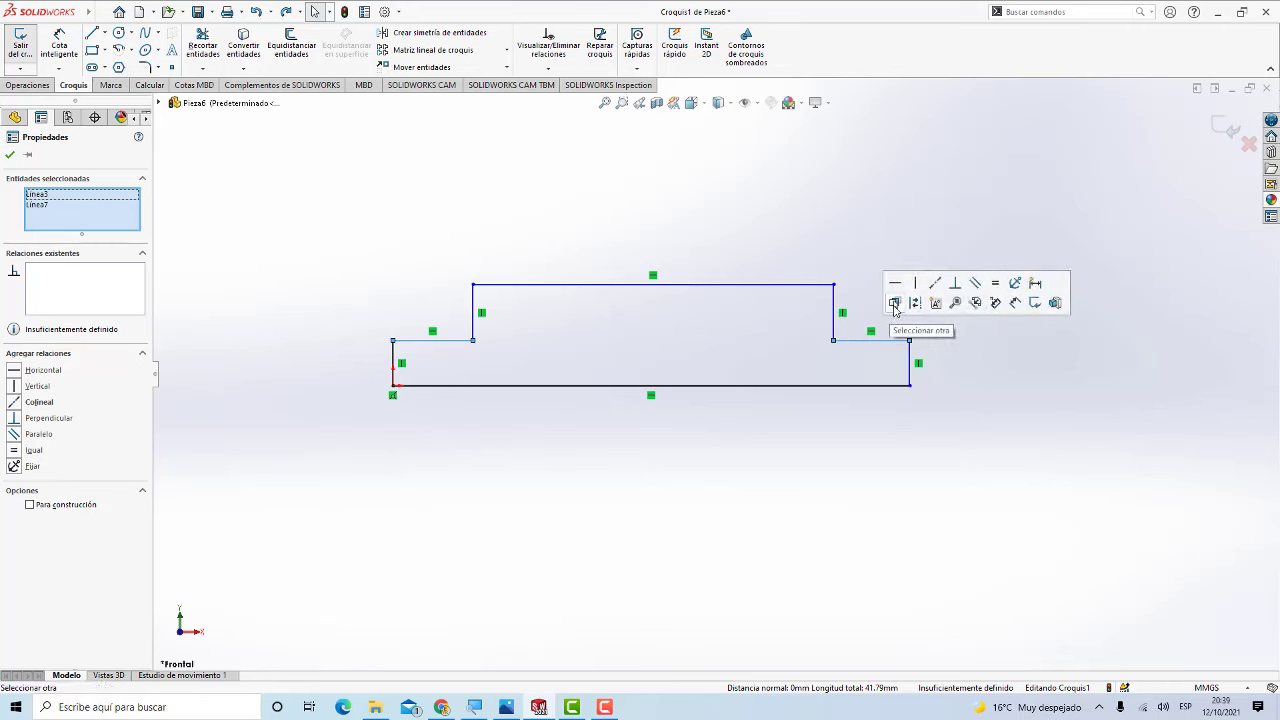
left_click(894, 303)
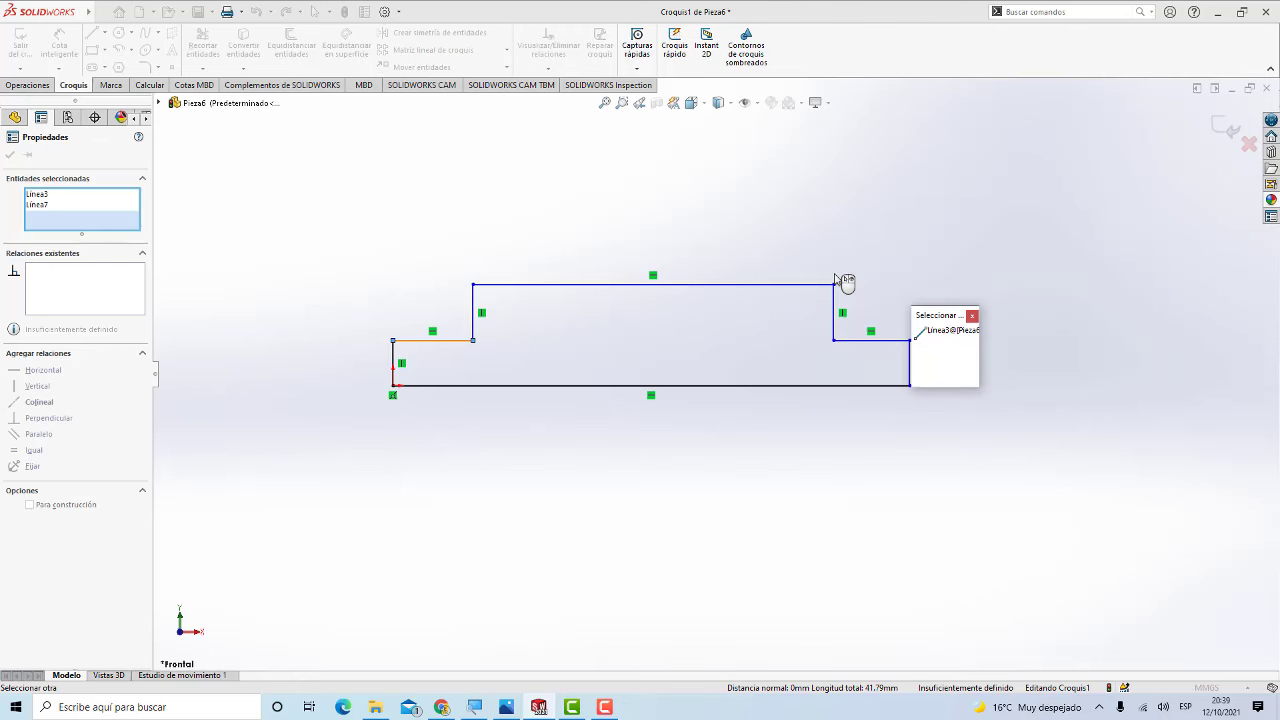
left_click(777, 286)
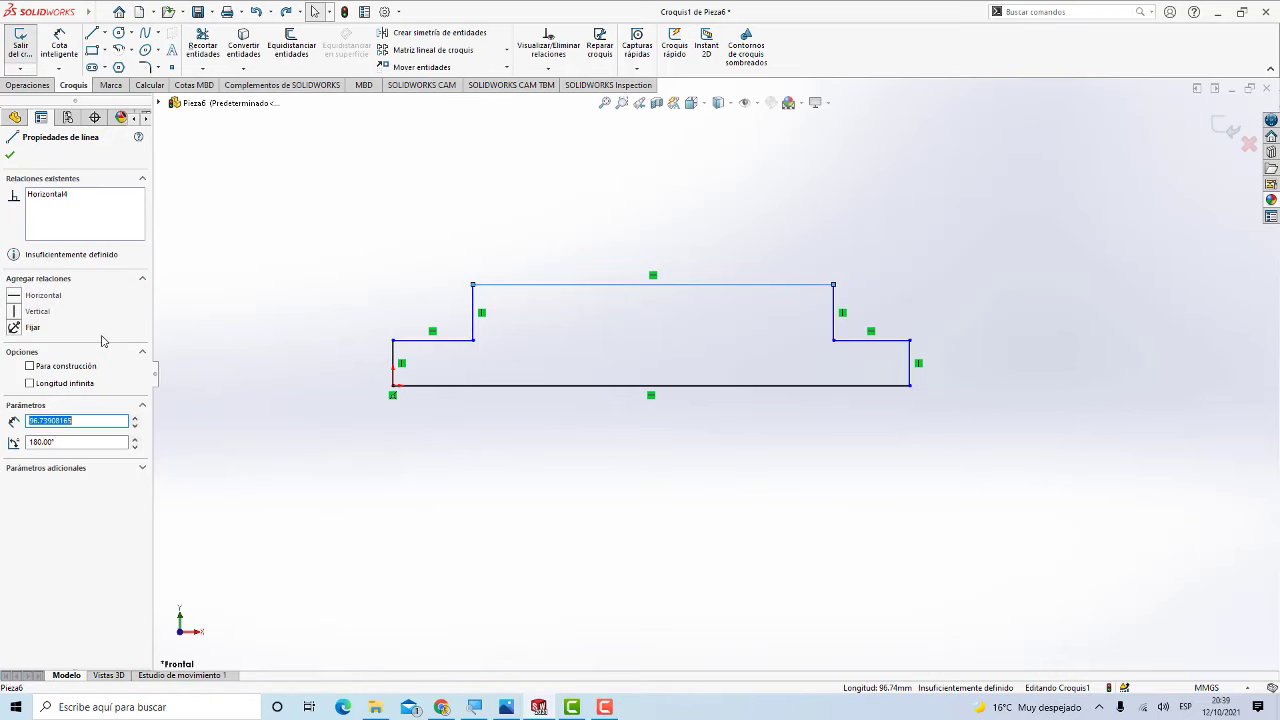
left_click(10, 155)
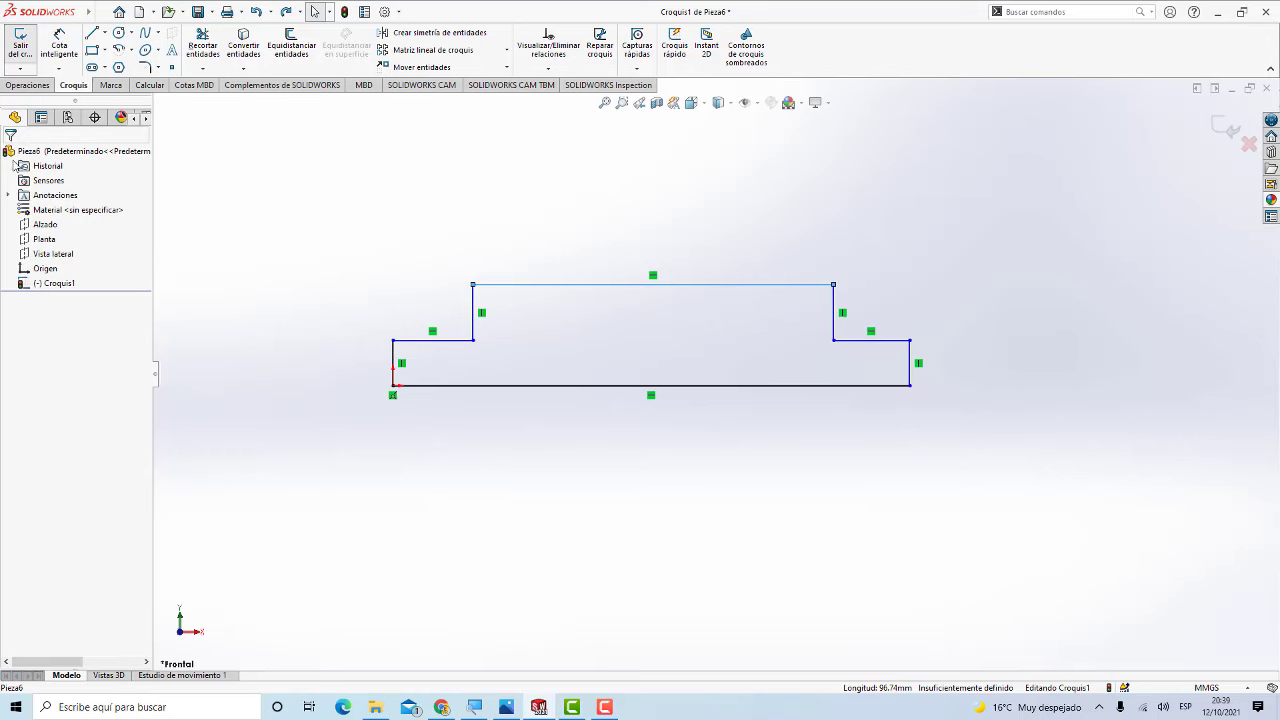
left_click(545, 452)
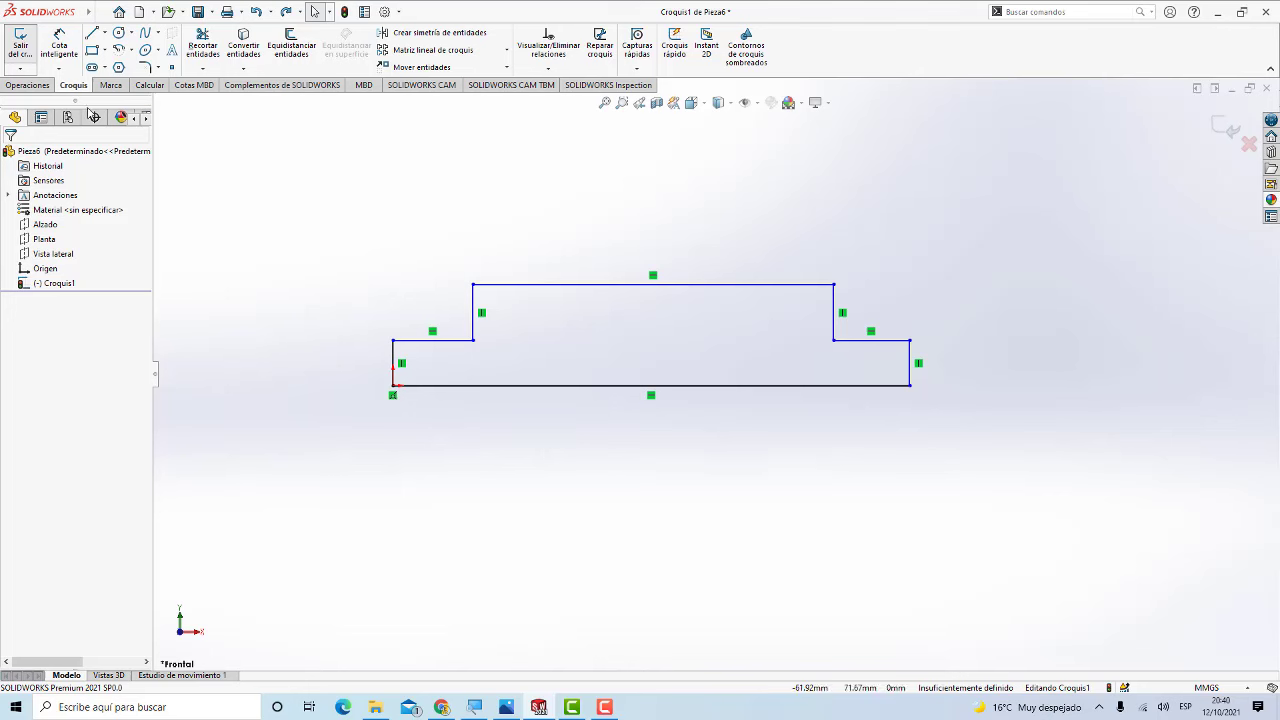
Step: Dimension the bottom line to an 80 mm overall length
key("d")
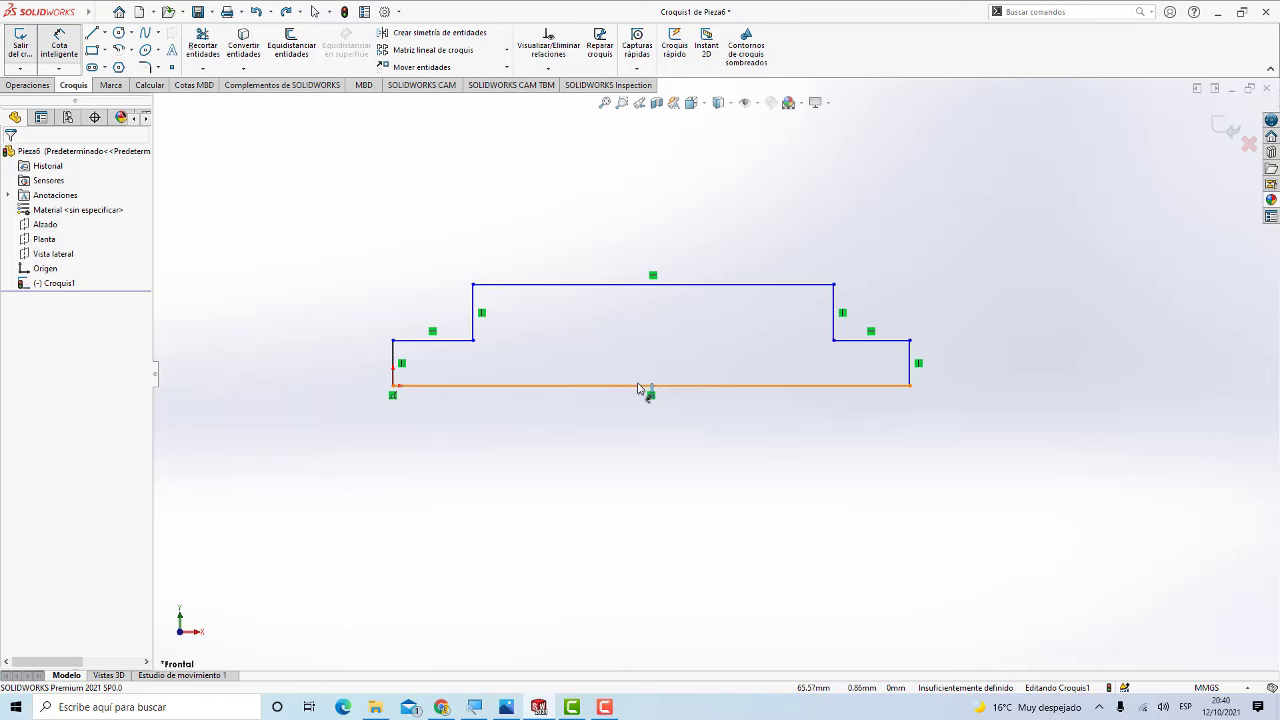
left_click(646, 386)
left_click(640, 422)
type("8")
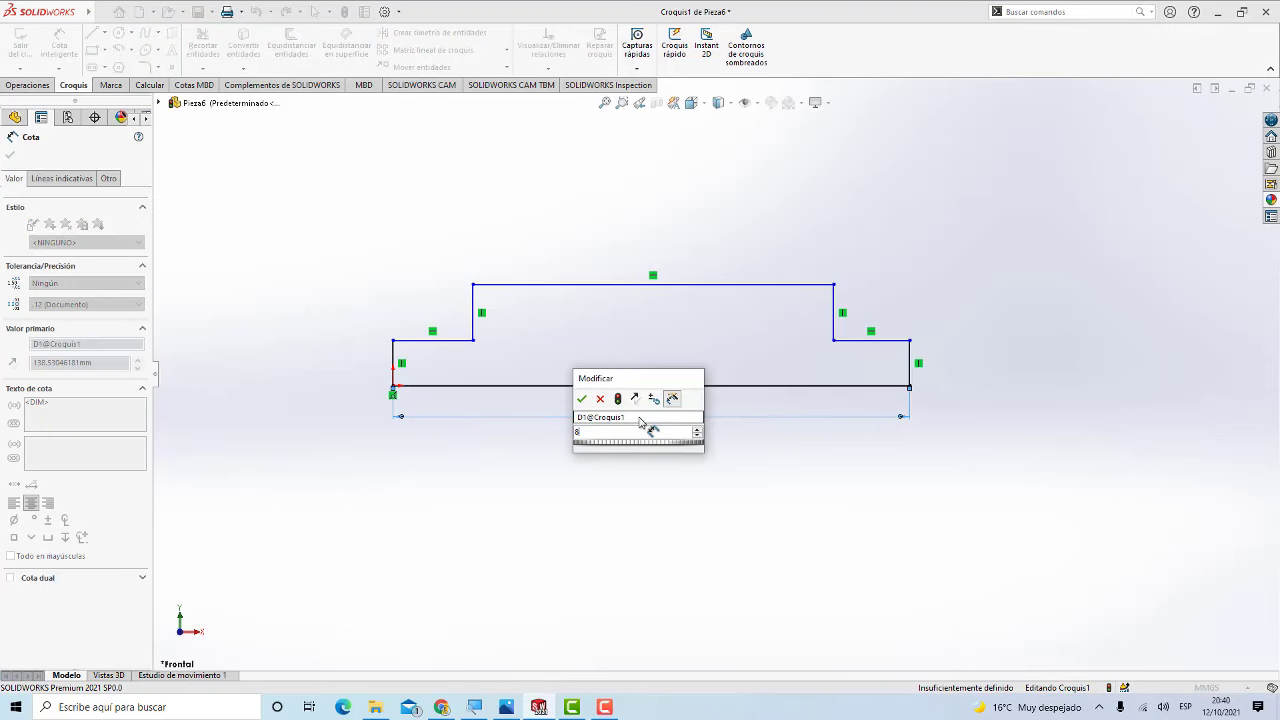
type("0")
key("Return")
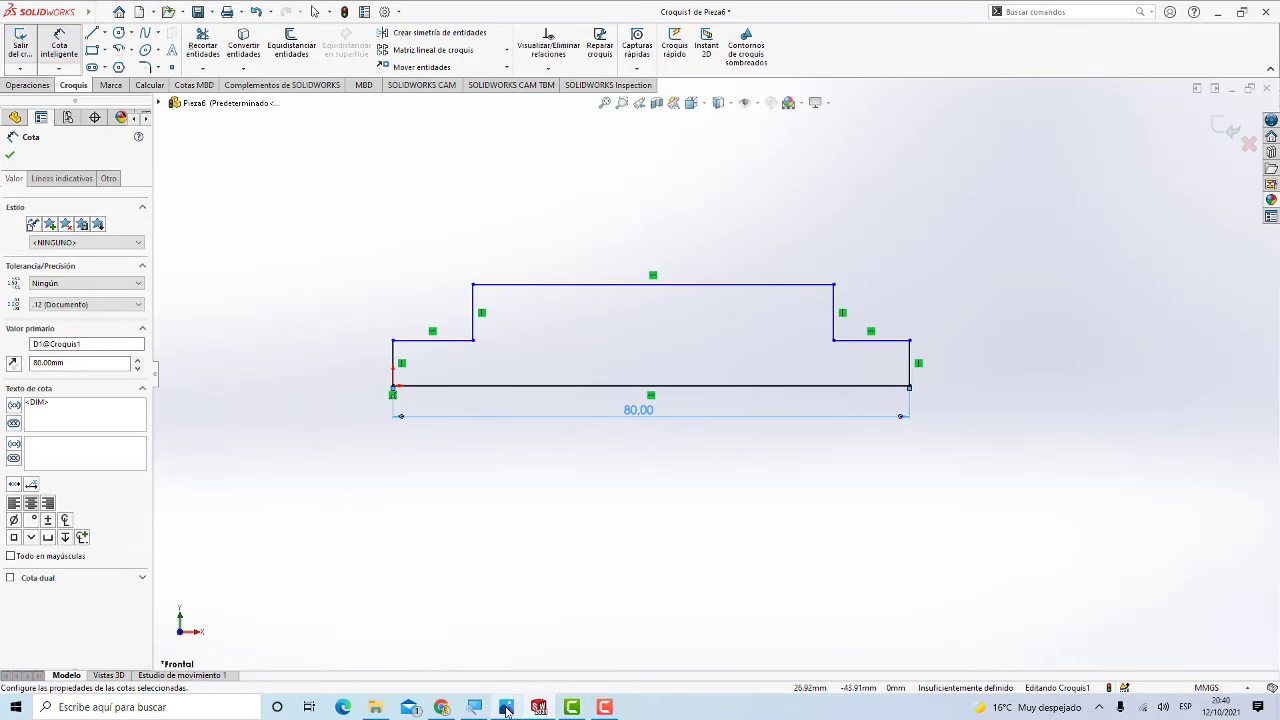
left_click(506, 707)
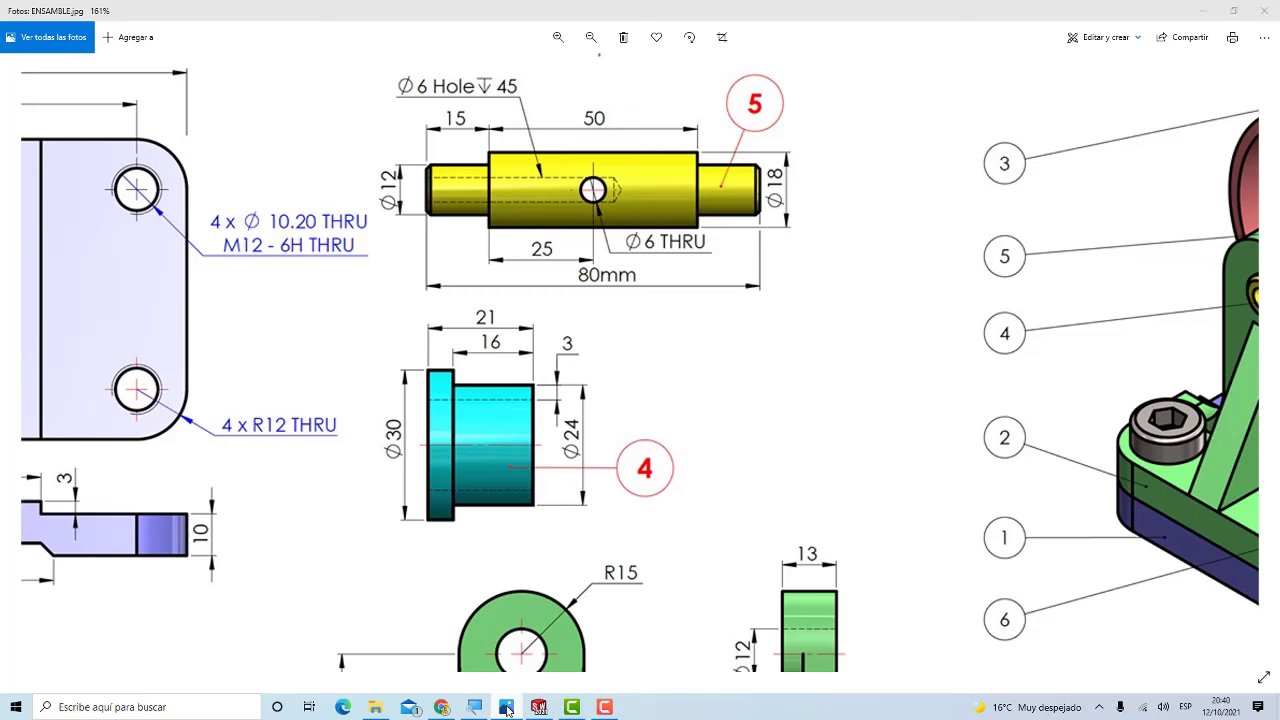
left_click(506, 707)
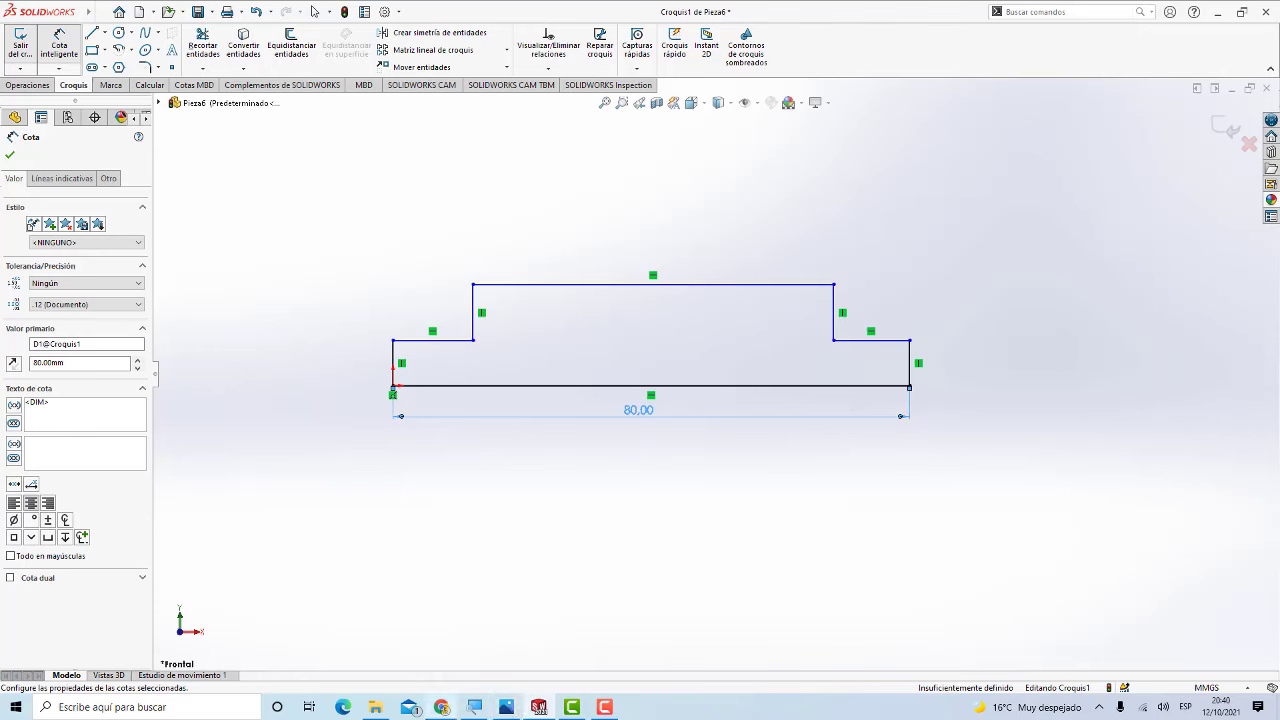
Step: Dimension the left step to 15 mm and the raised middle section to 50 mm
left_click(510, 708)
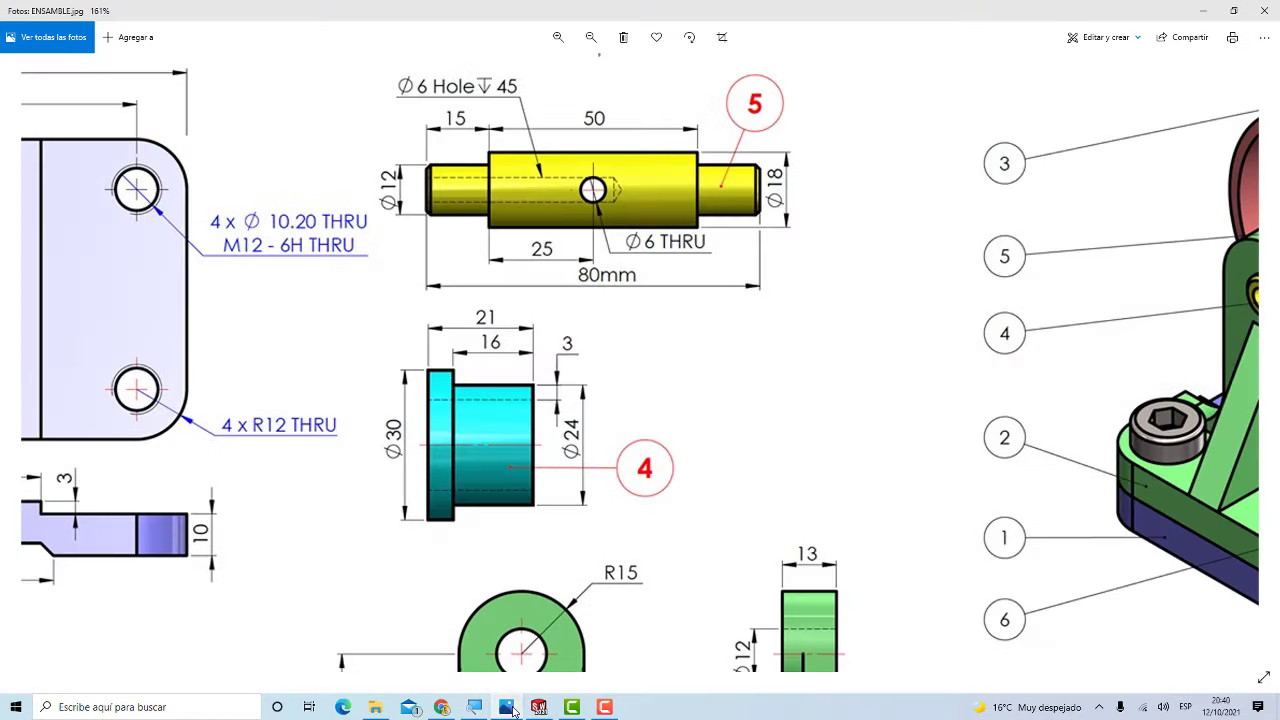
left_click(510, 708)
left_click(450, 349)
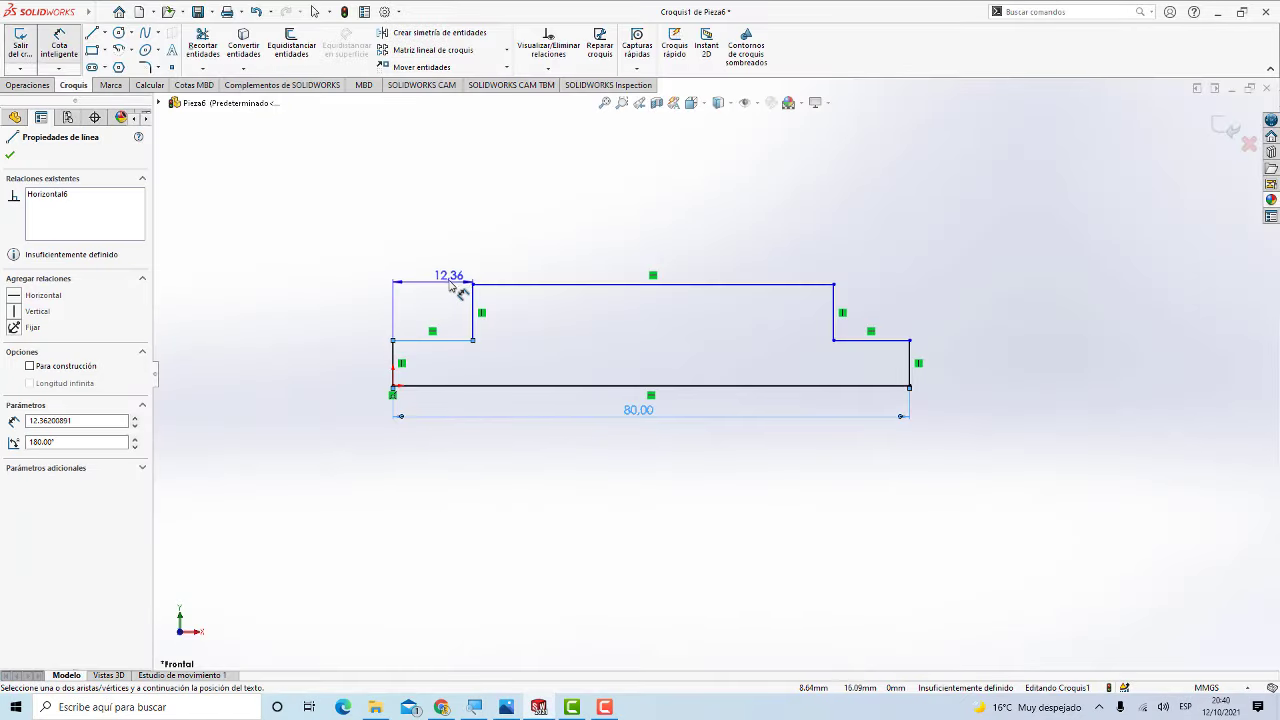
left_click(450, 285)
type("15")
key("Return")
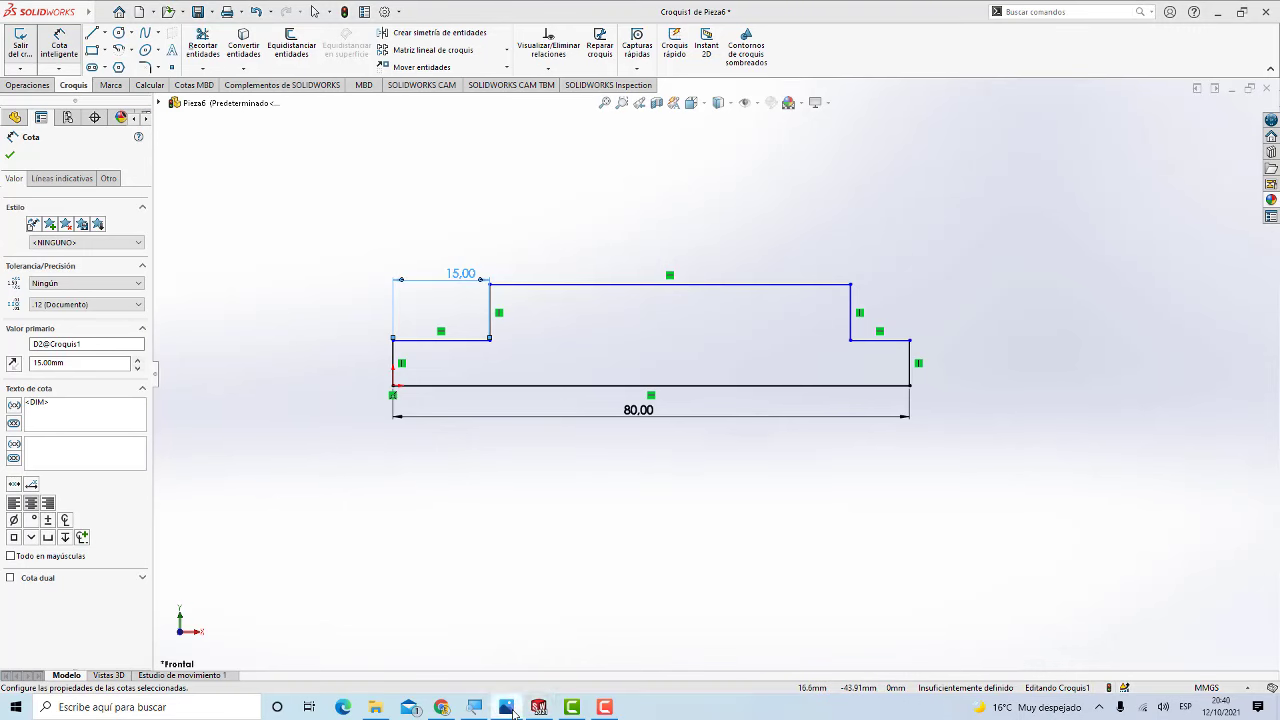
left_click(507, 710)
left_click(507, 710)
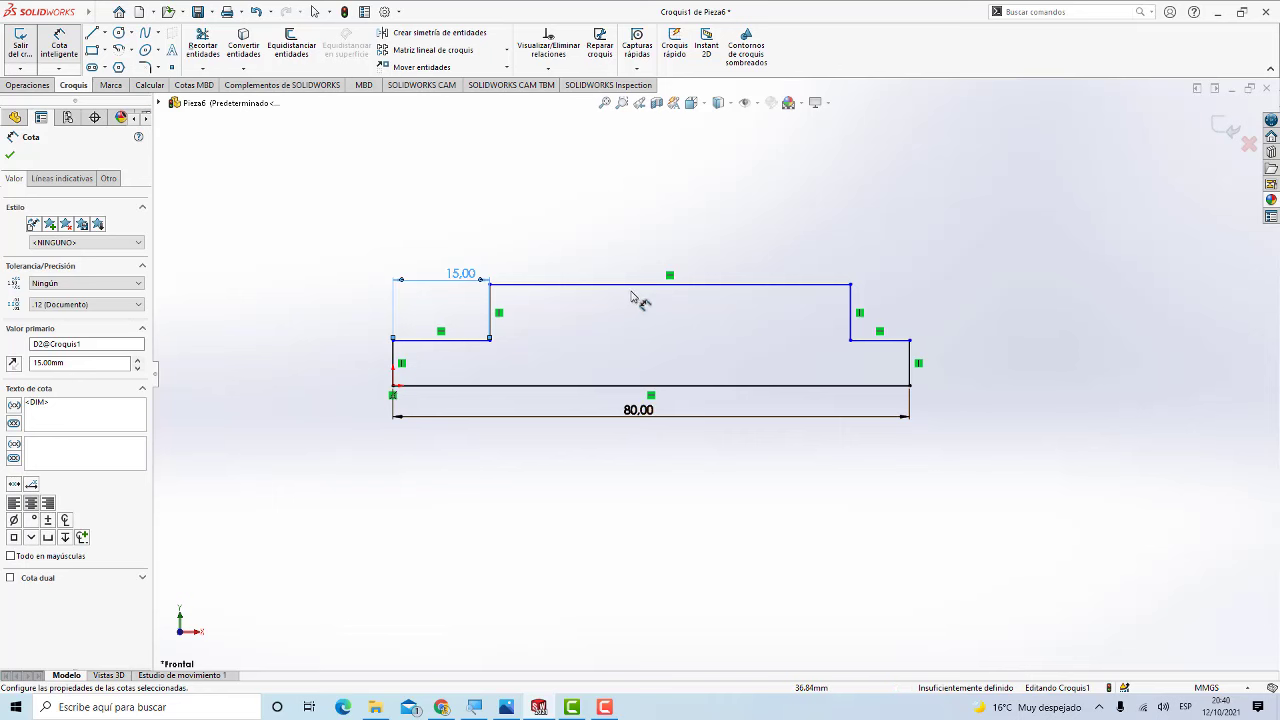
left_click(637, 285)
left_click(648, 252)
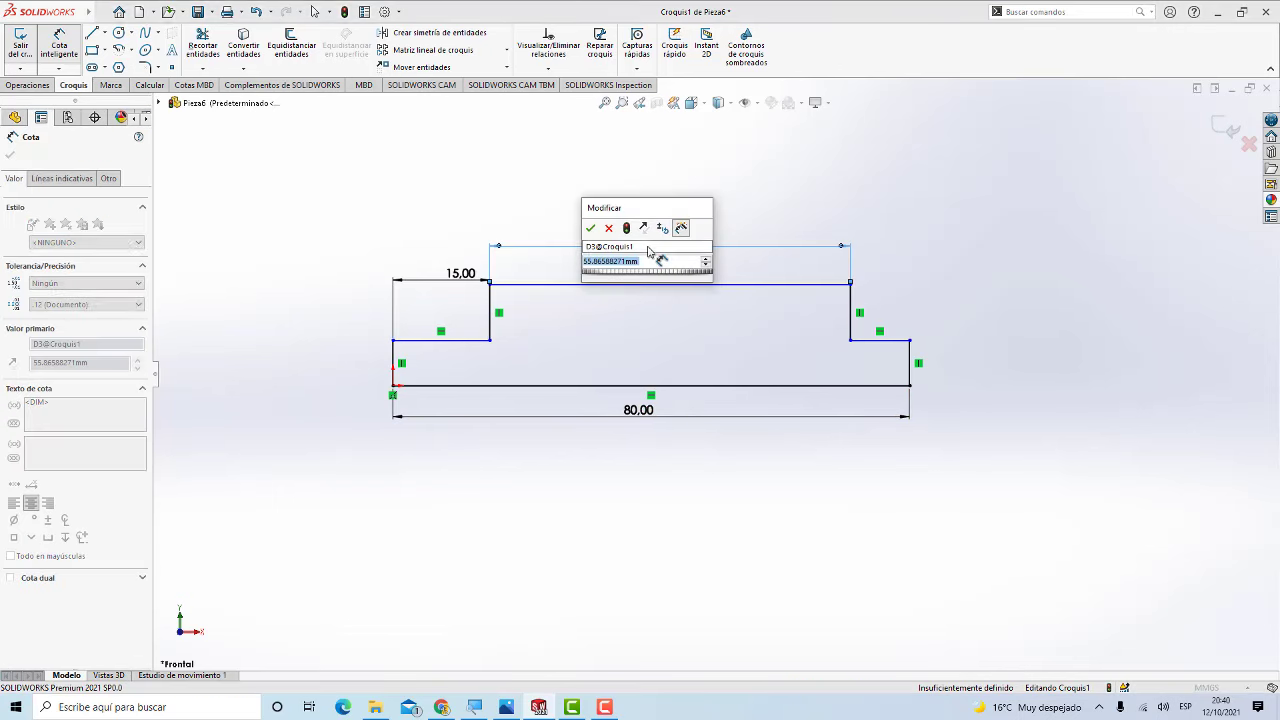
type("50")
key("Return")
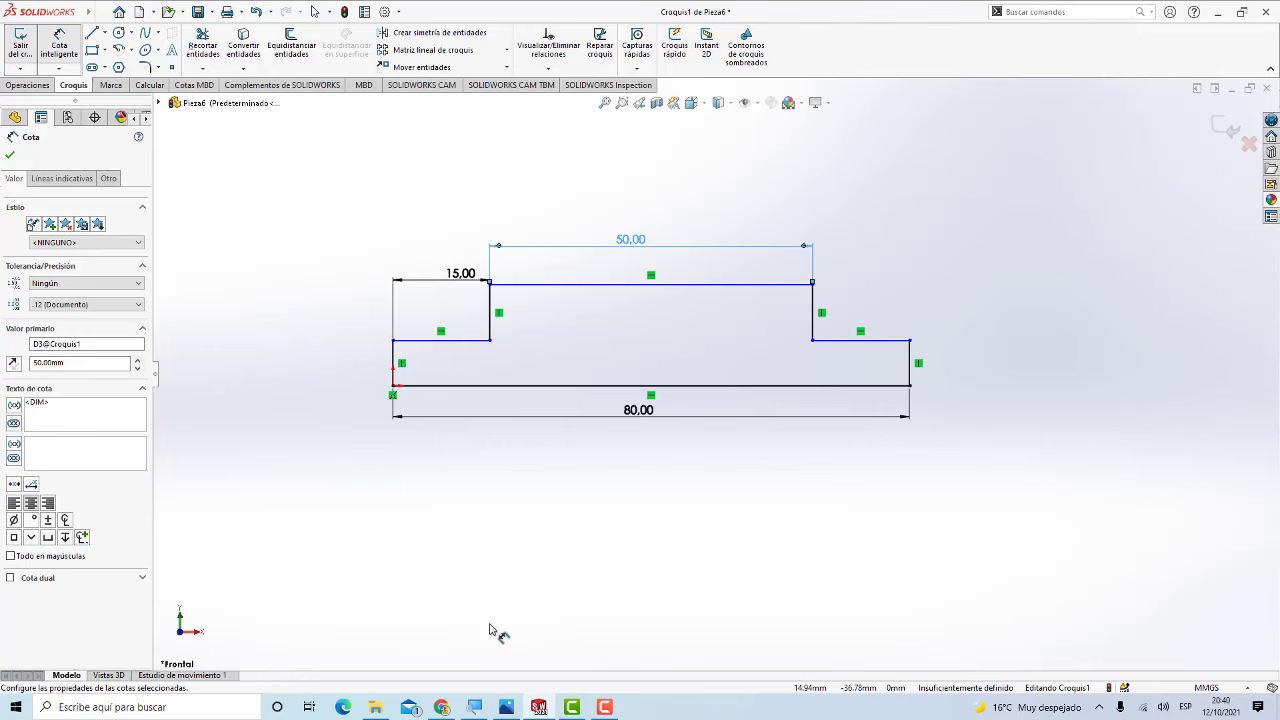
left_click(508, 707)
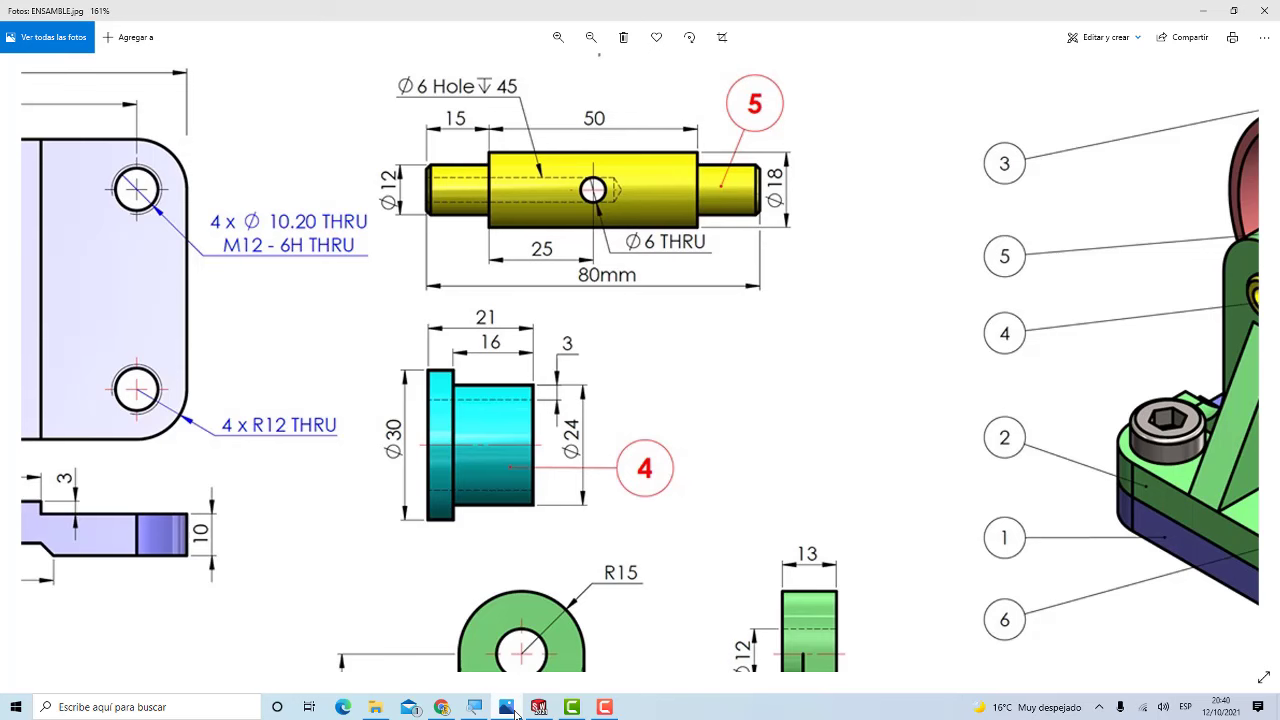
left_click(514, 707)
left_click(514, 707)
left_click(514, 707)
left_click(514, 707)
left_click(514, 707)
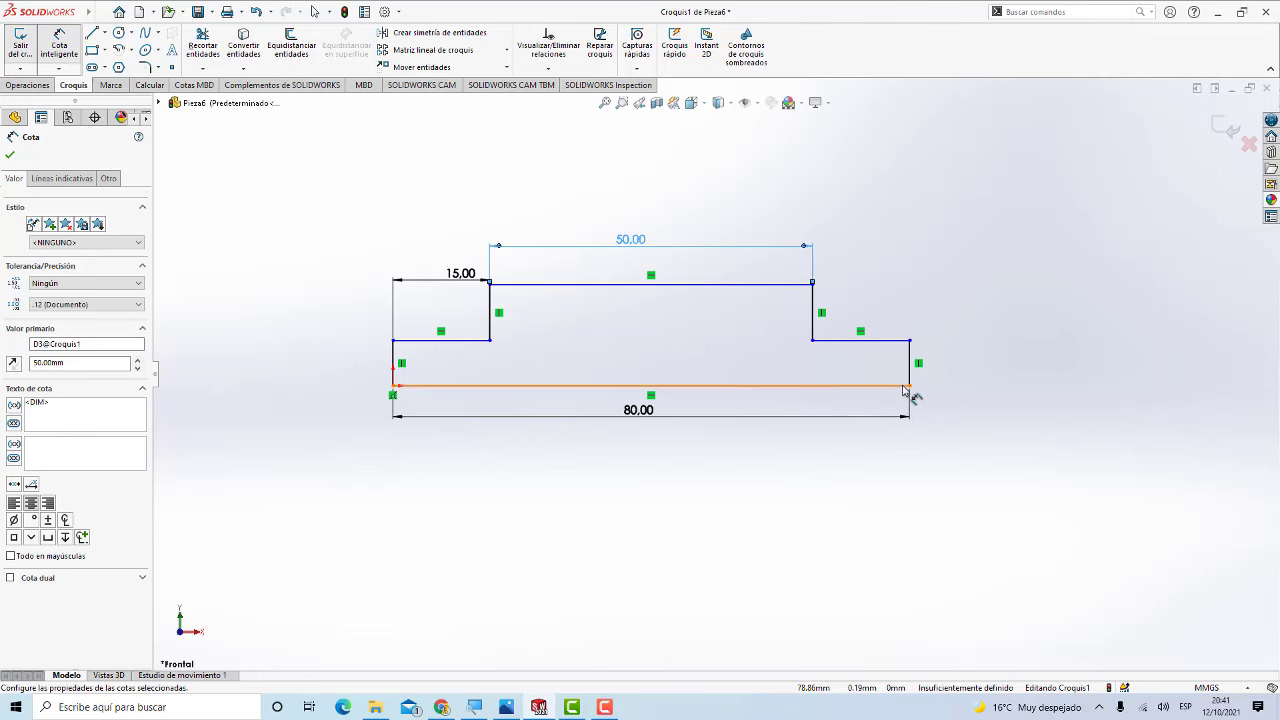
Step: Dimension the right end height at 6 mm and the shoulder height at 9 mm
left_click(868, 340)
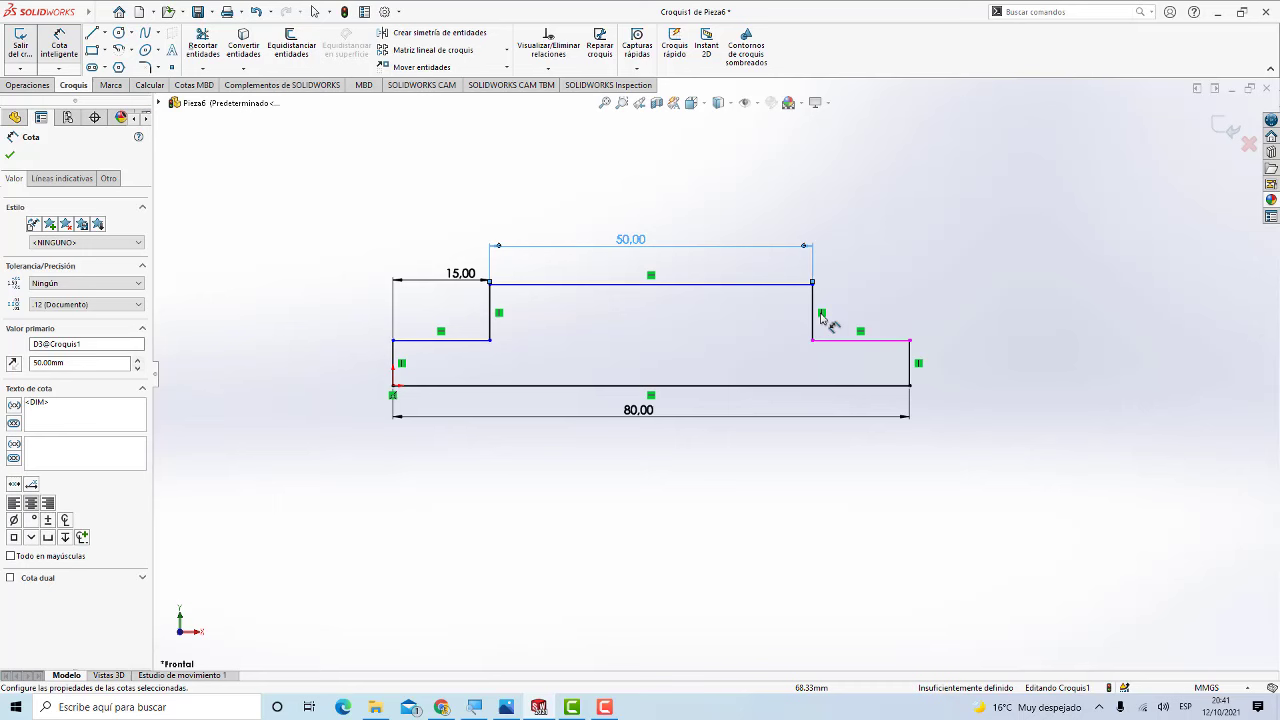
left_click(910, 362)
left_click(995, 378)
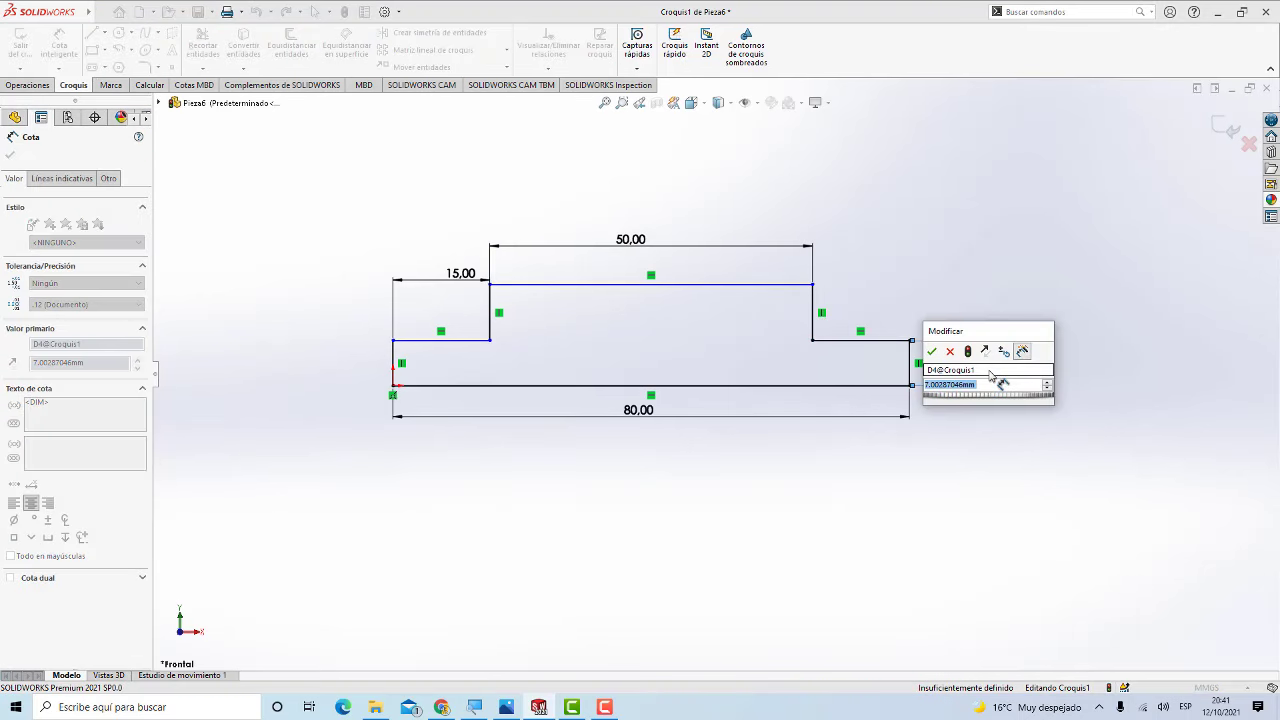
type("6")
key("Return")
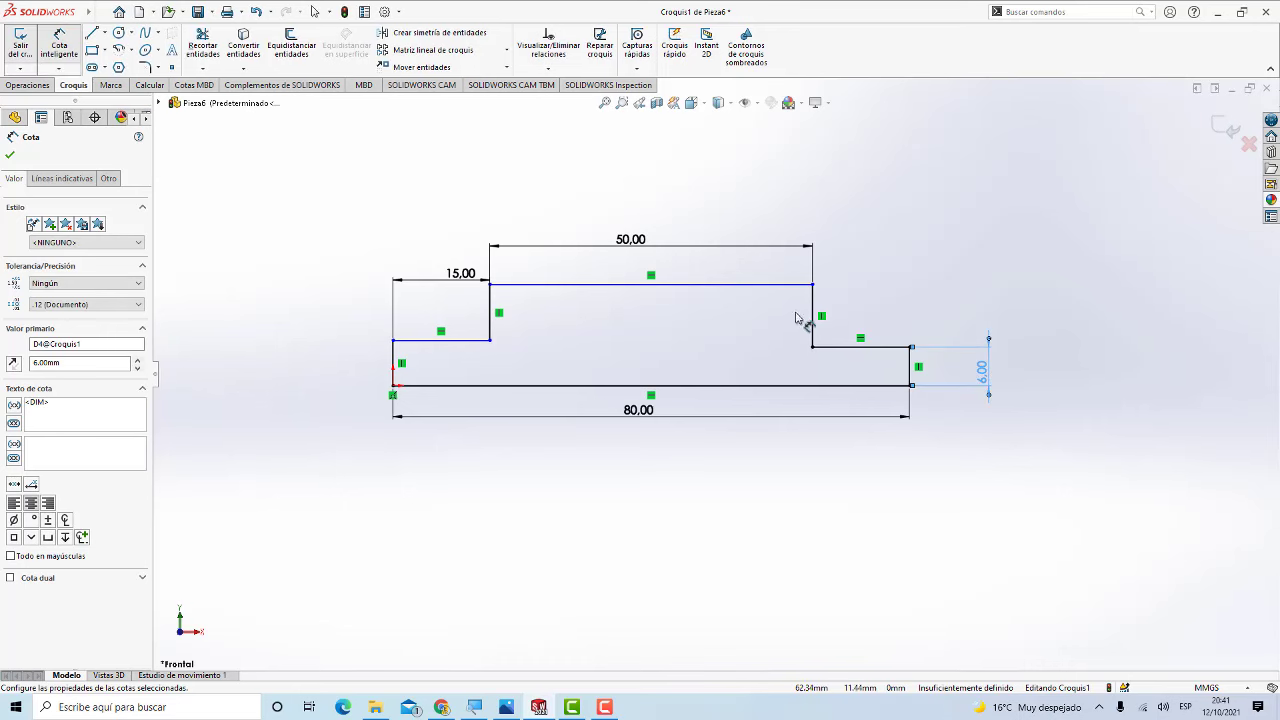
left_click(812, 286)
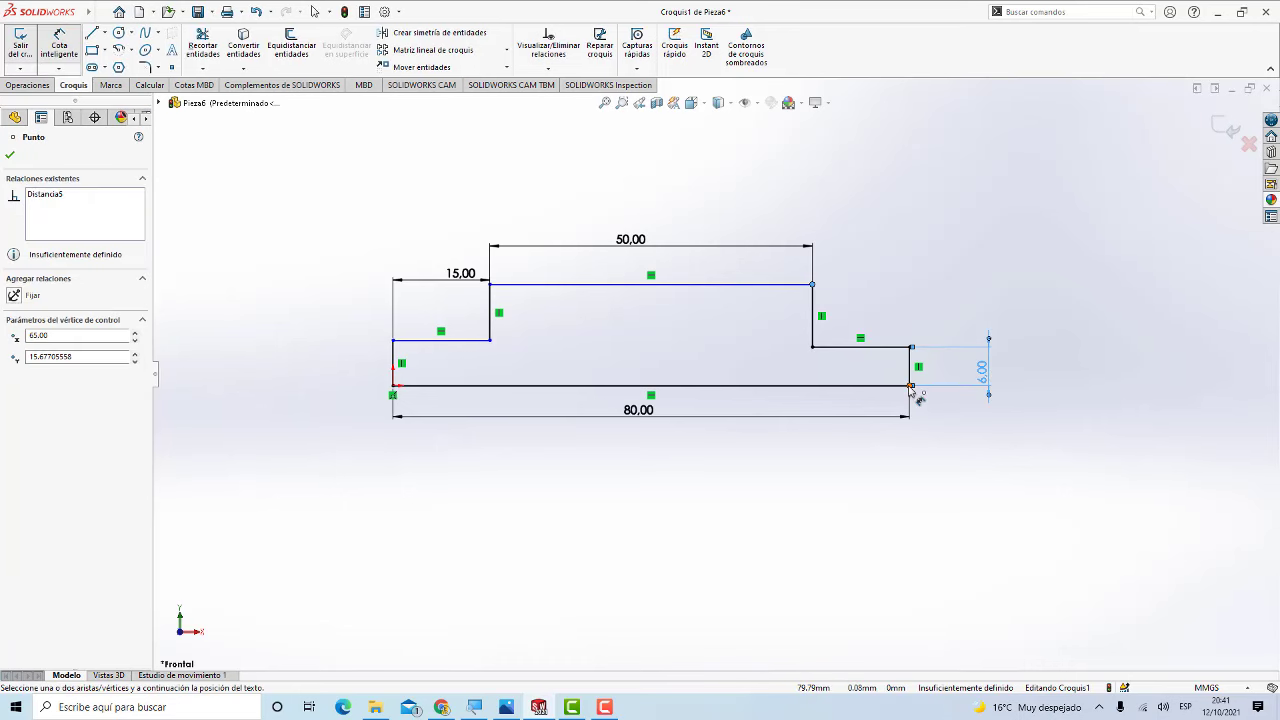
left_click(910, 386)
left_click(1049, 377)
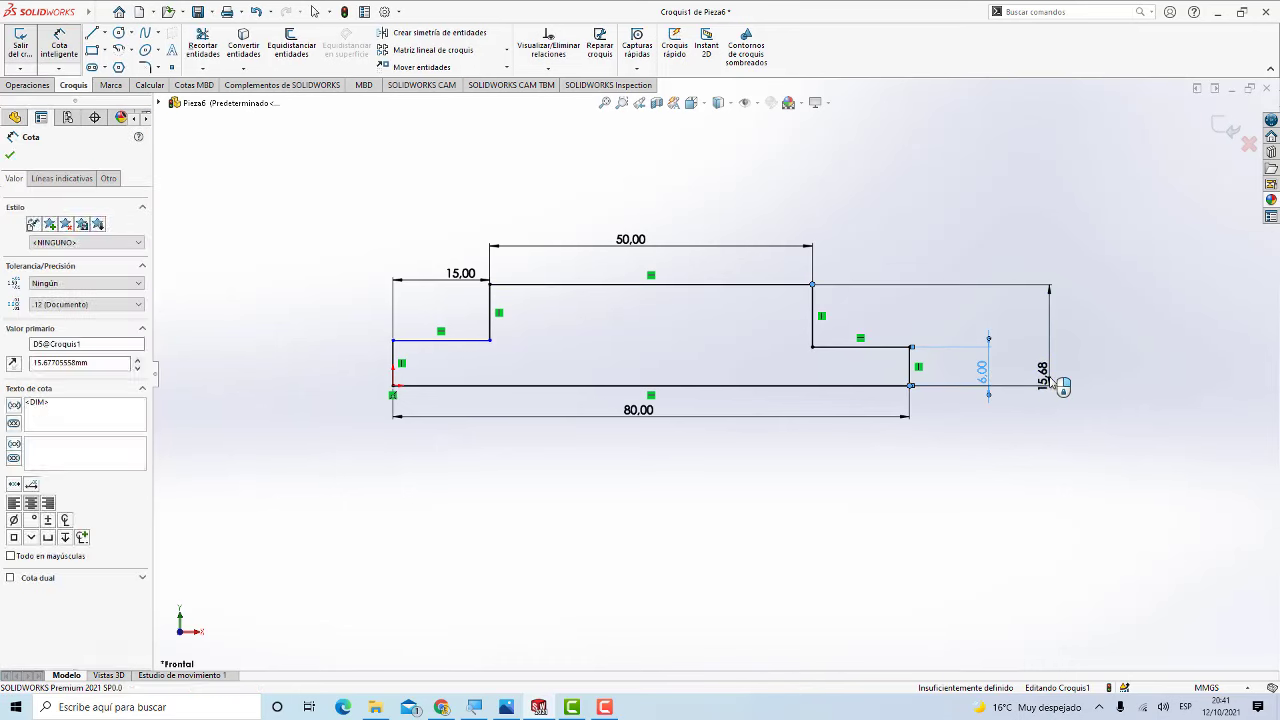
type("9")
key("Return")
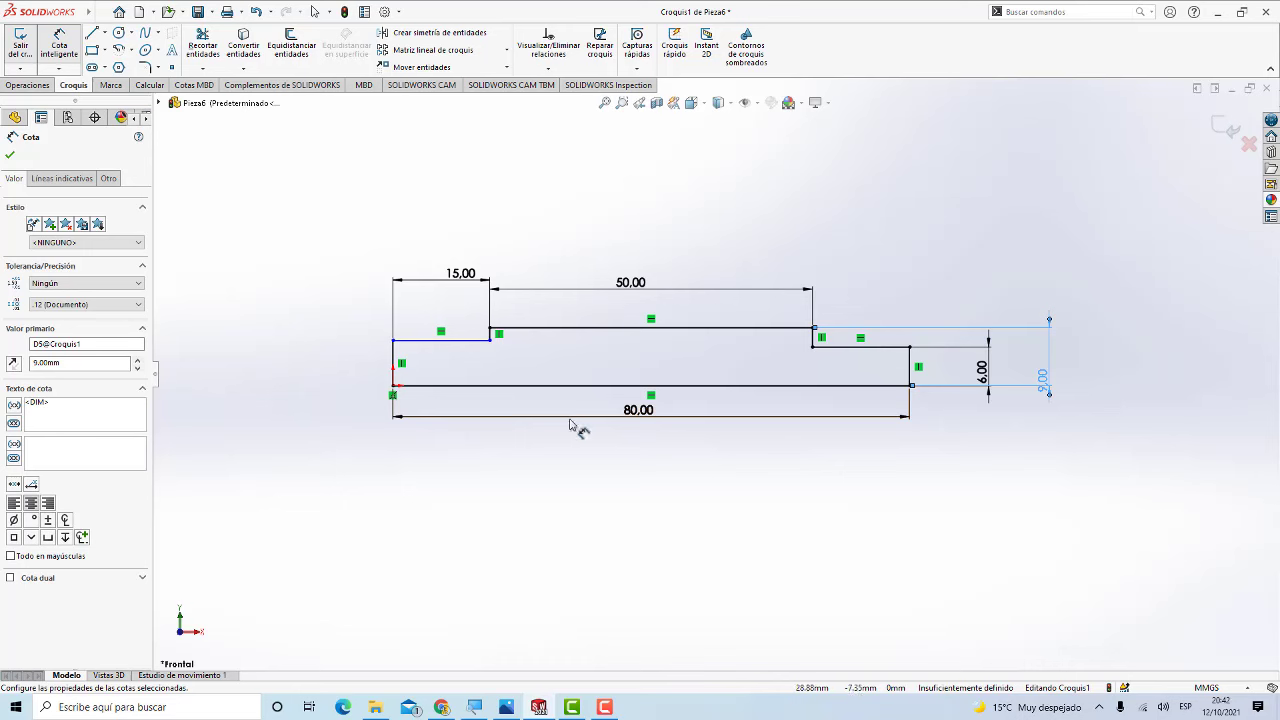
Step: Dimension the left step height at 7 mm between the left top line and bottom line
left_click(440, 341)
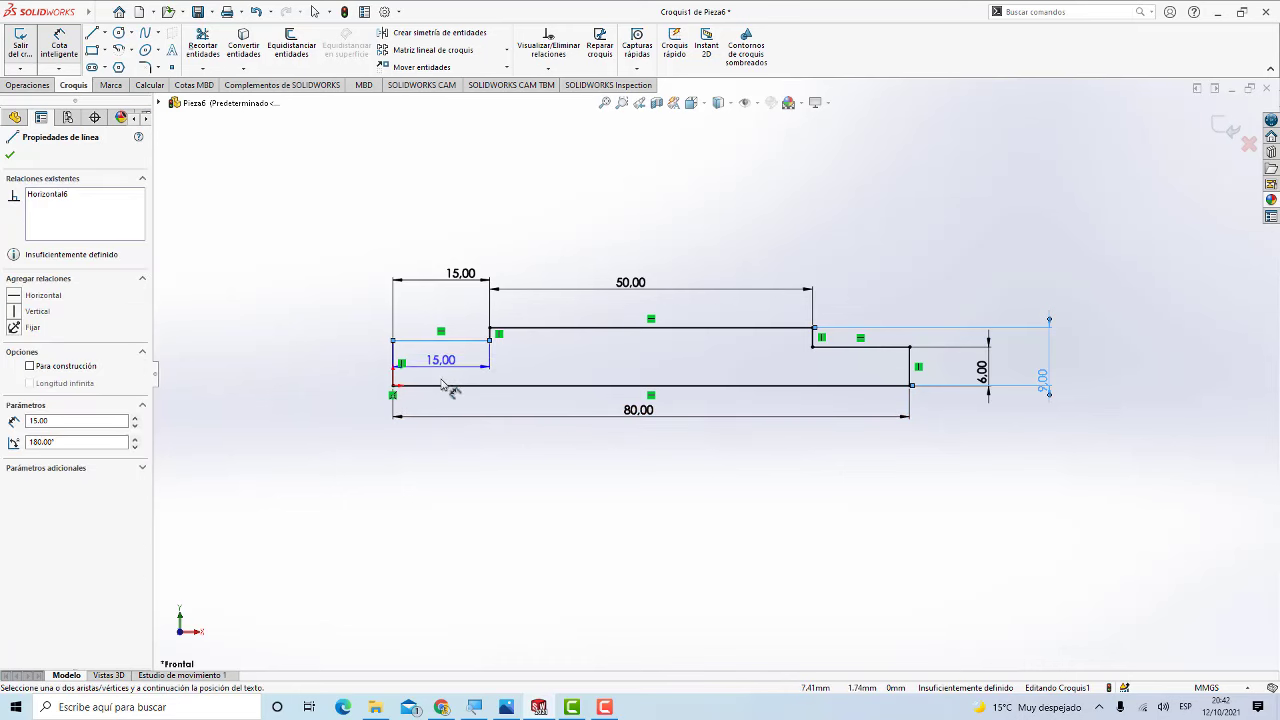
left_click(443, 385)
left_click(372, 374)
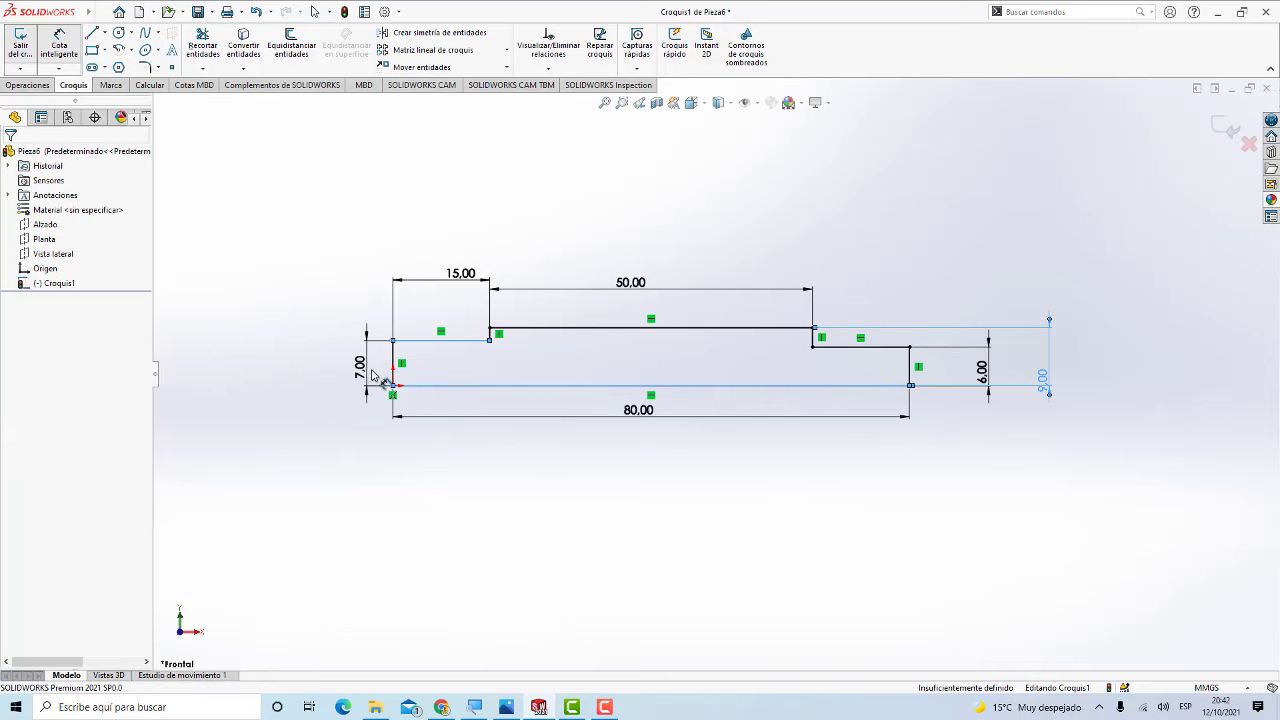
key("Return")
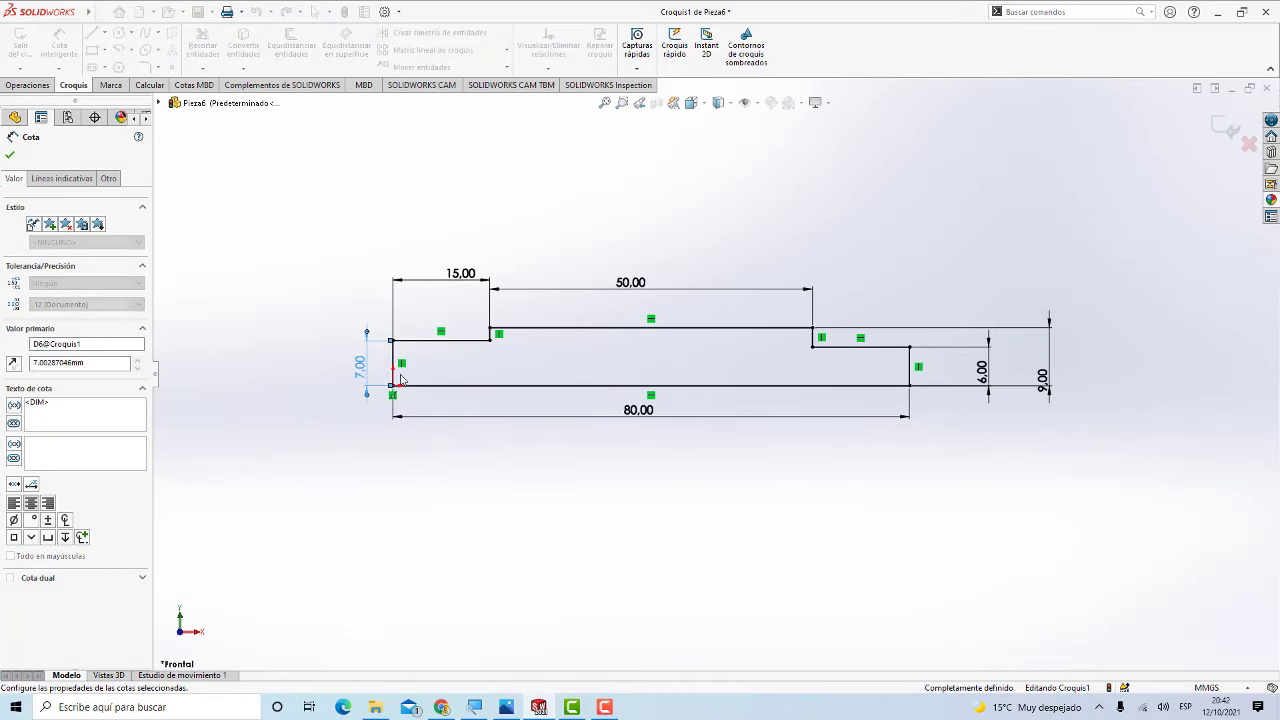
left_click(697, 490)
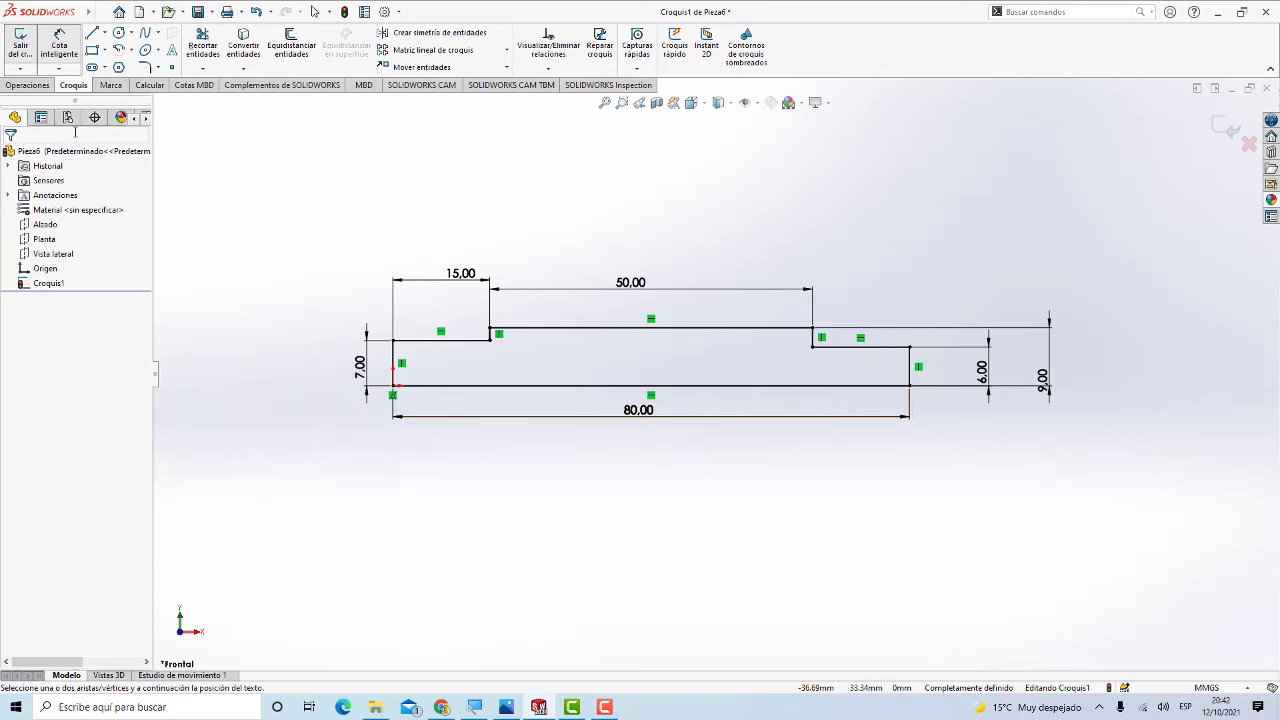
Step: Revolve the profile about the bottom 80 mm line into a solid shaft
left_click(45, 88)
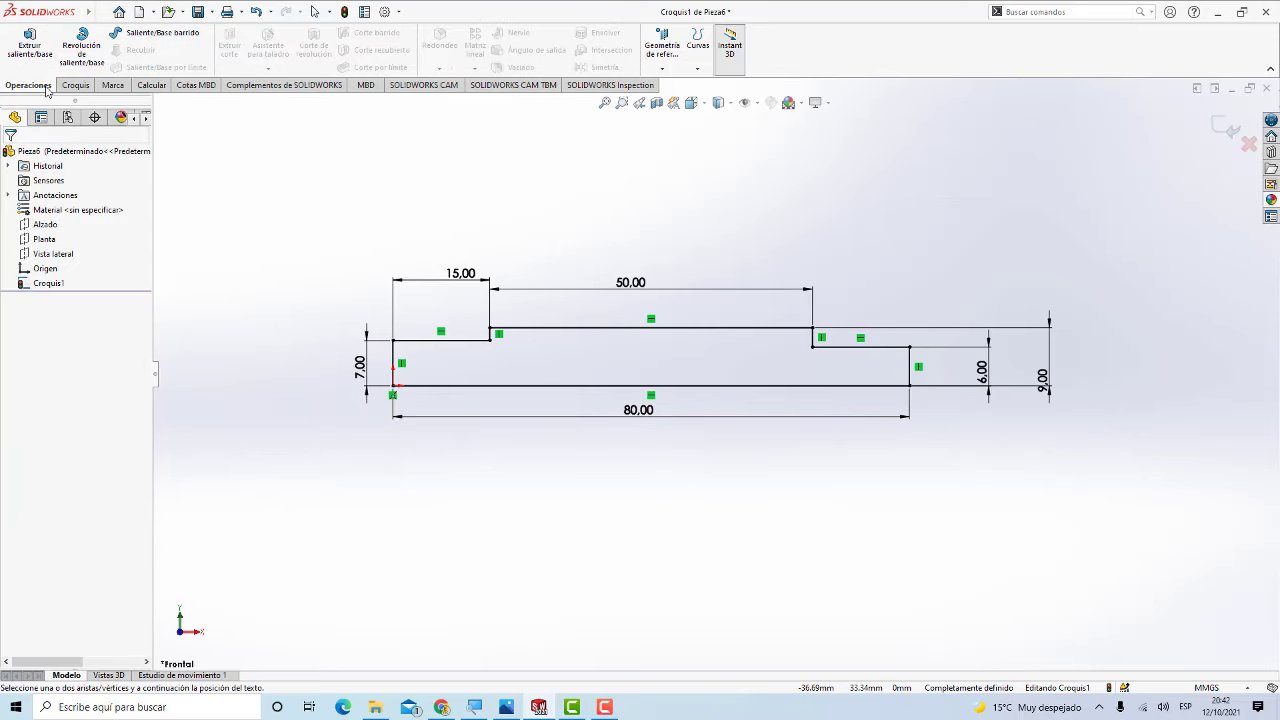
left_click(82, 48)
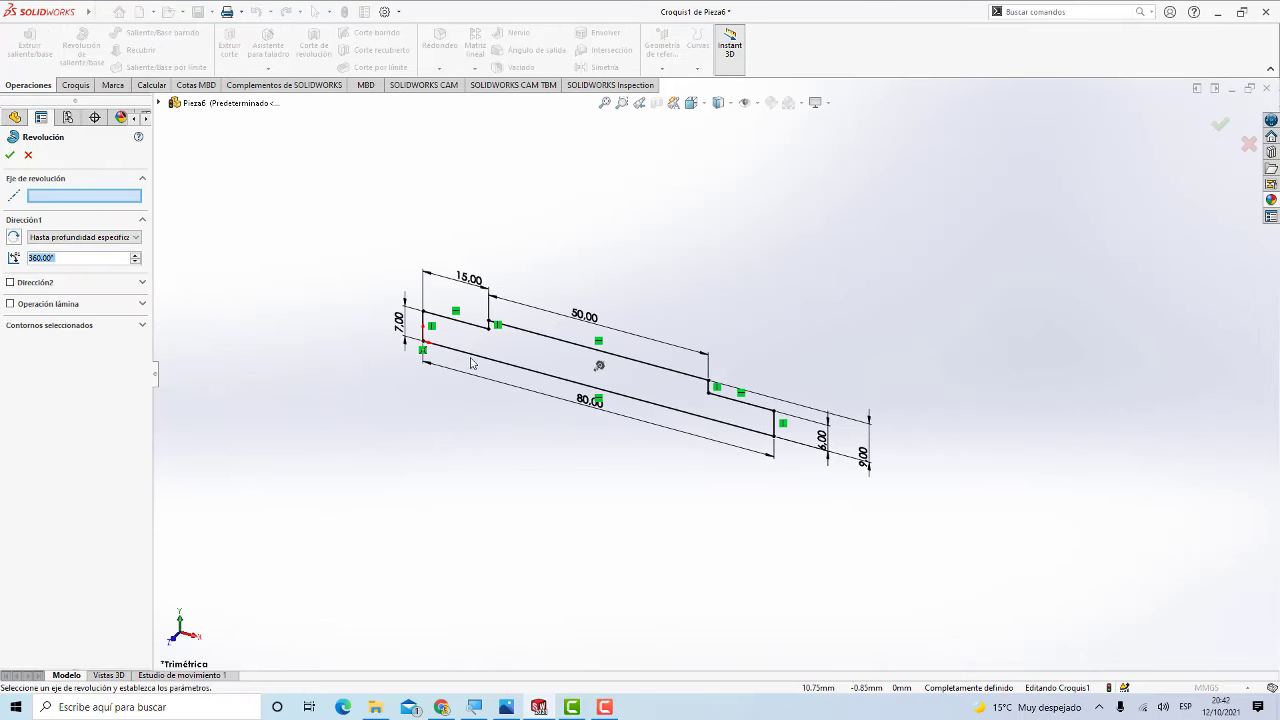
left_click(472, 361)
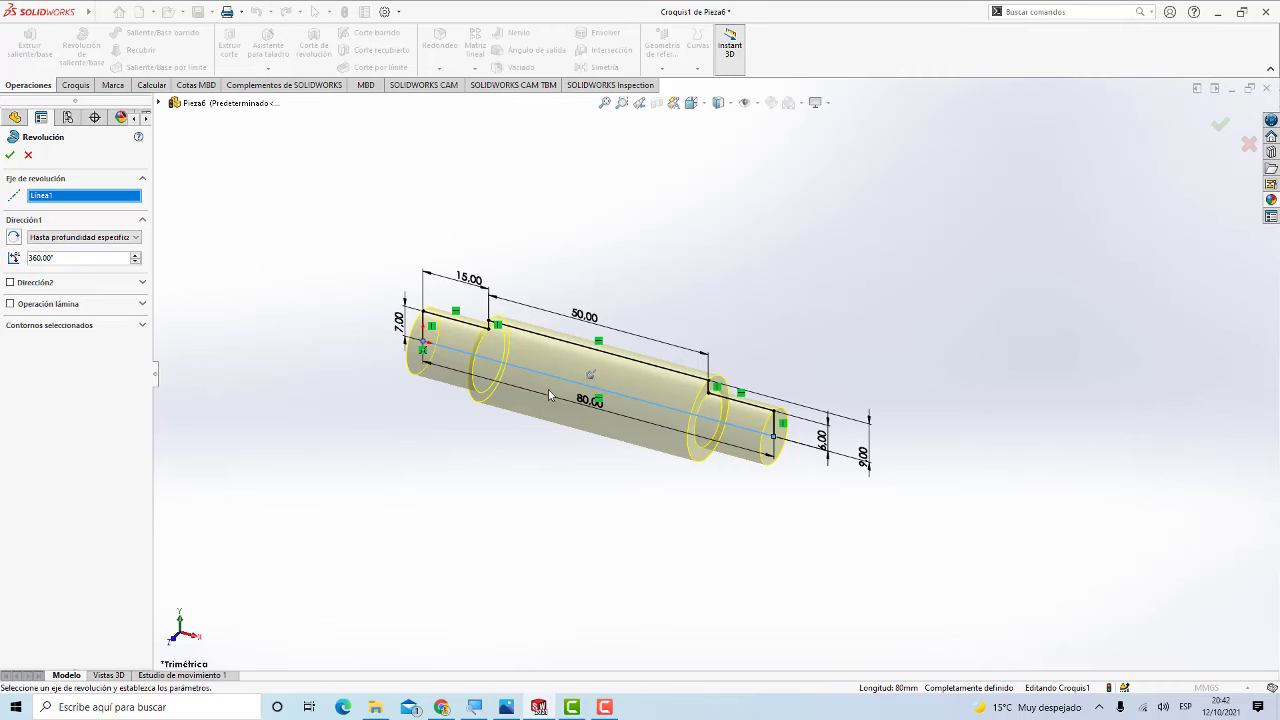
left_click(10, 155)
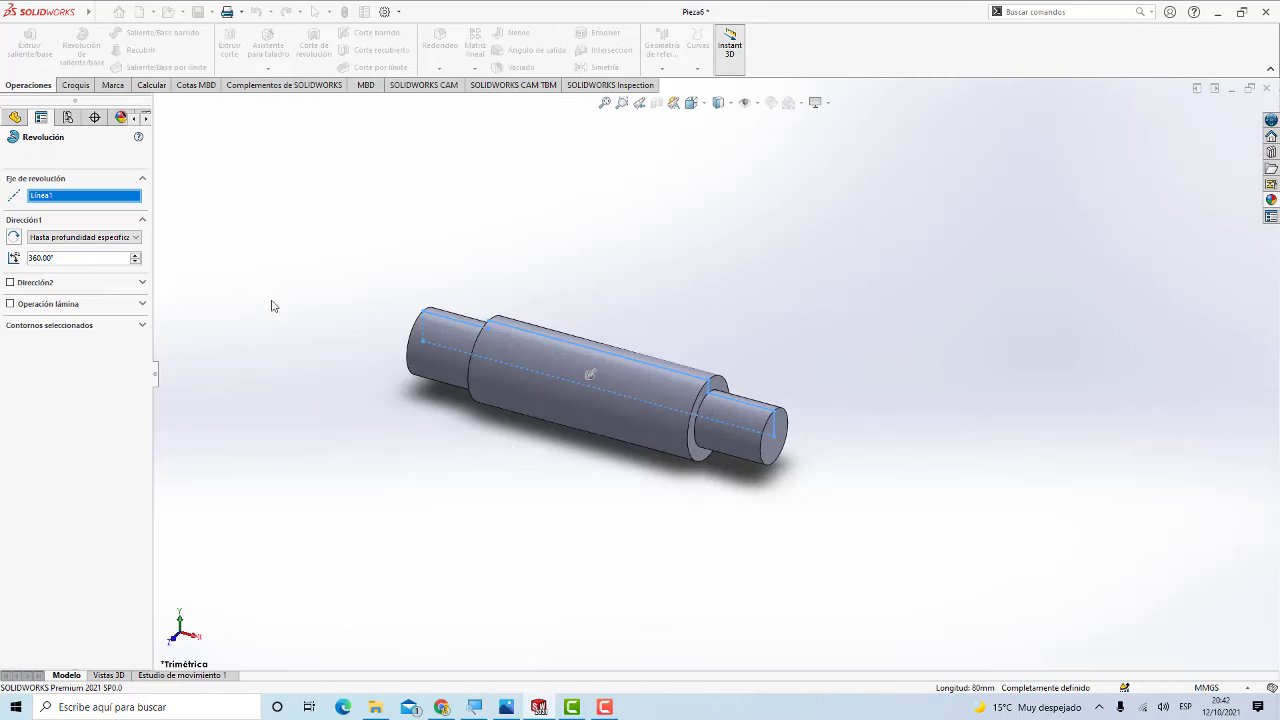
scroll(596, 466, "up", 2)
scroll(606, 466, "down", 2)
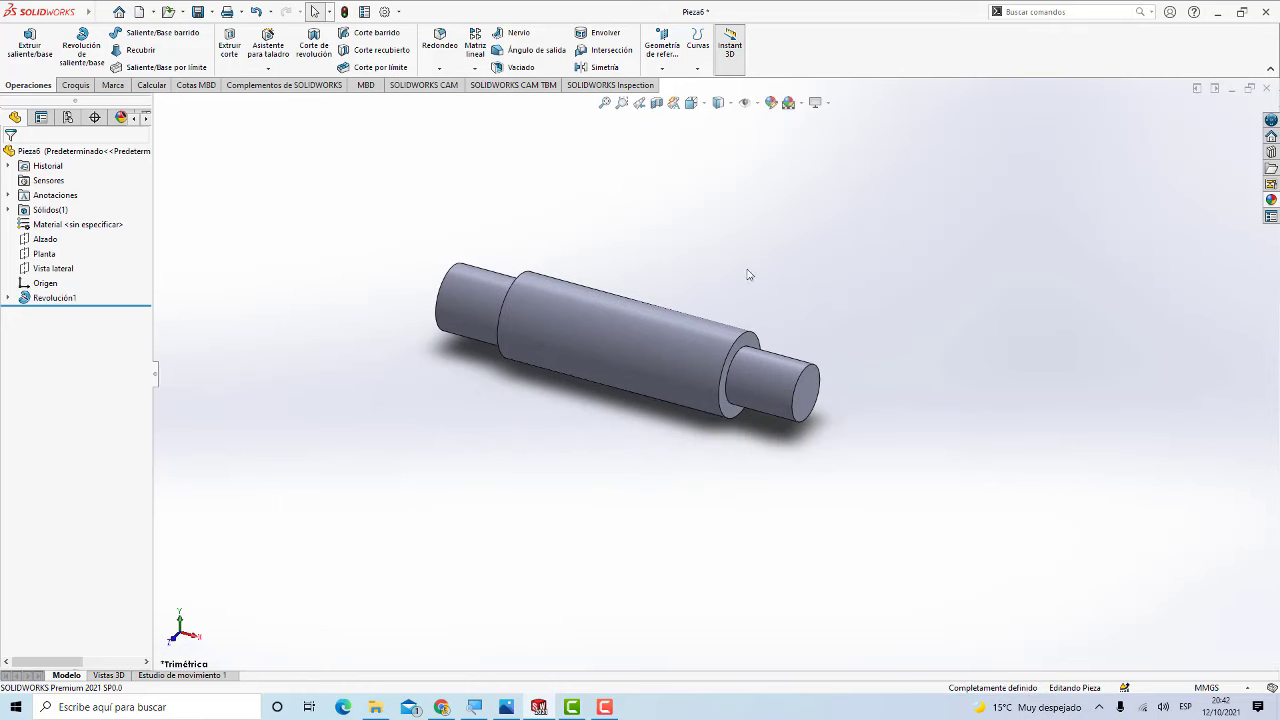
scroll(750, 268, "down", 2)
scroll(737, 280, "up", 1)
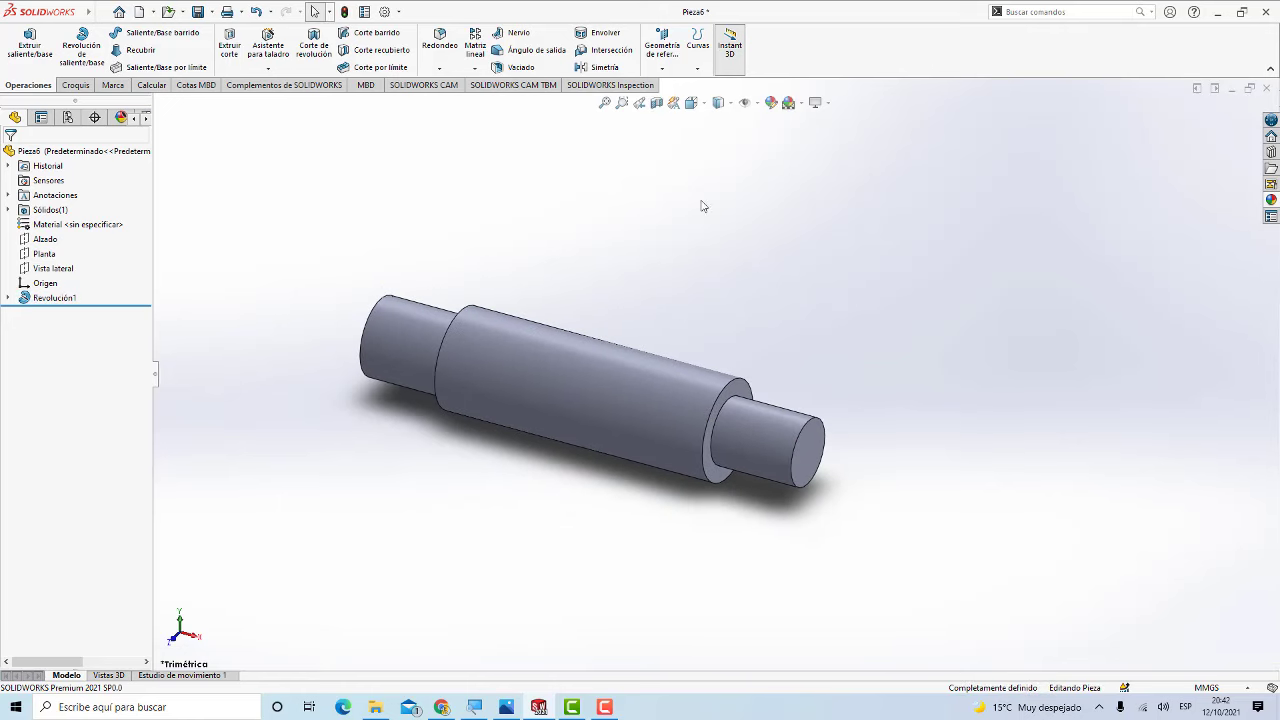
Step: Apply the Blanco simple scene to the viewport
left_click(801, 103)
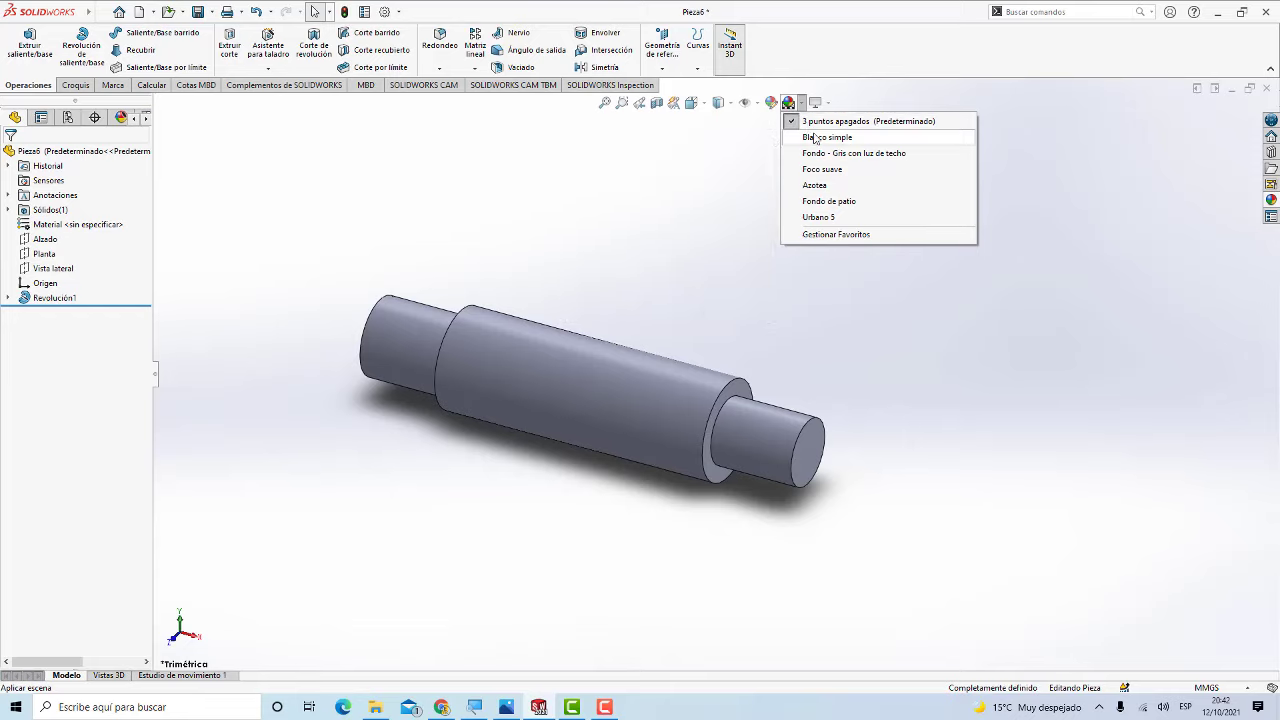
left_click(815, 138)
scroll(654, 371, "down", 2)
scroll(480, 420, "up", 3)
scroll(460, 422, "down", 1)
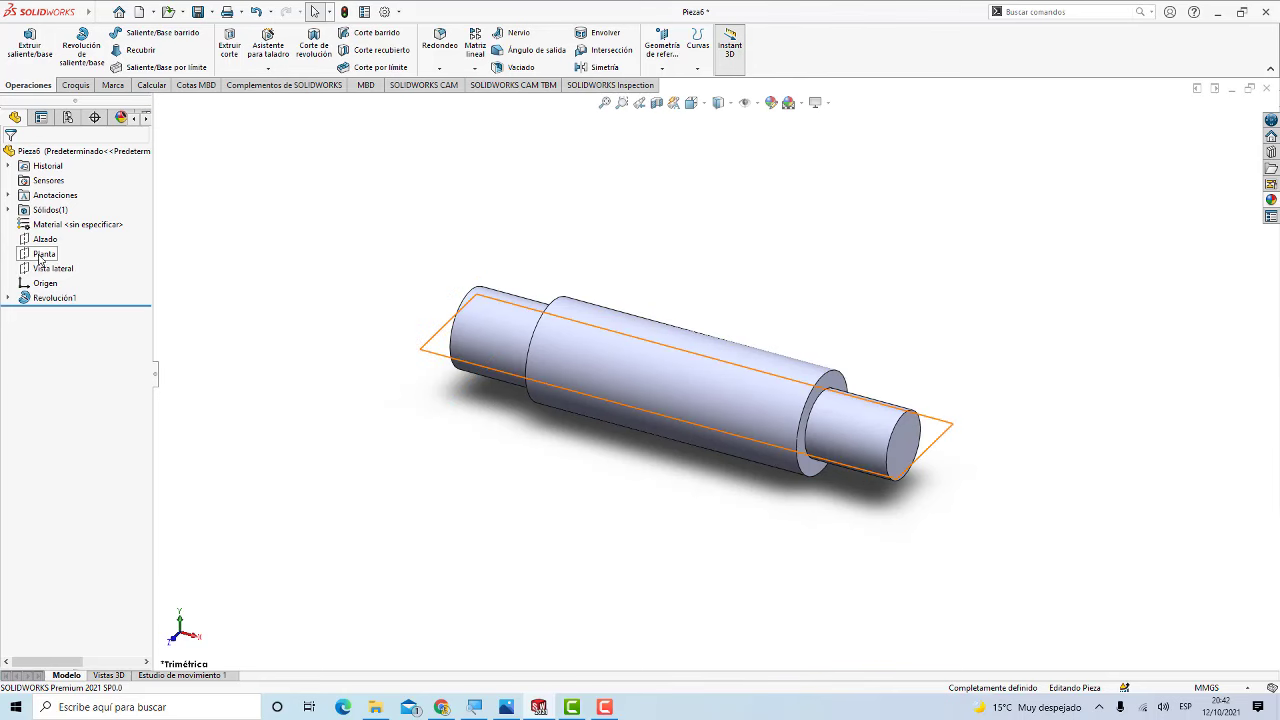
Step: On the Alzado plane, sketch a small circle centred on the shaft axis at the wide section
left_click(44, 241)
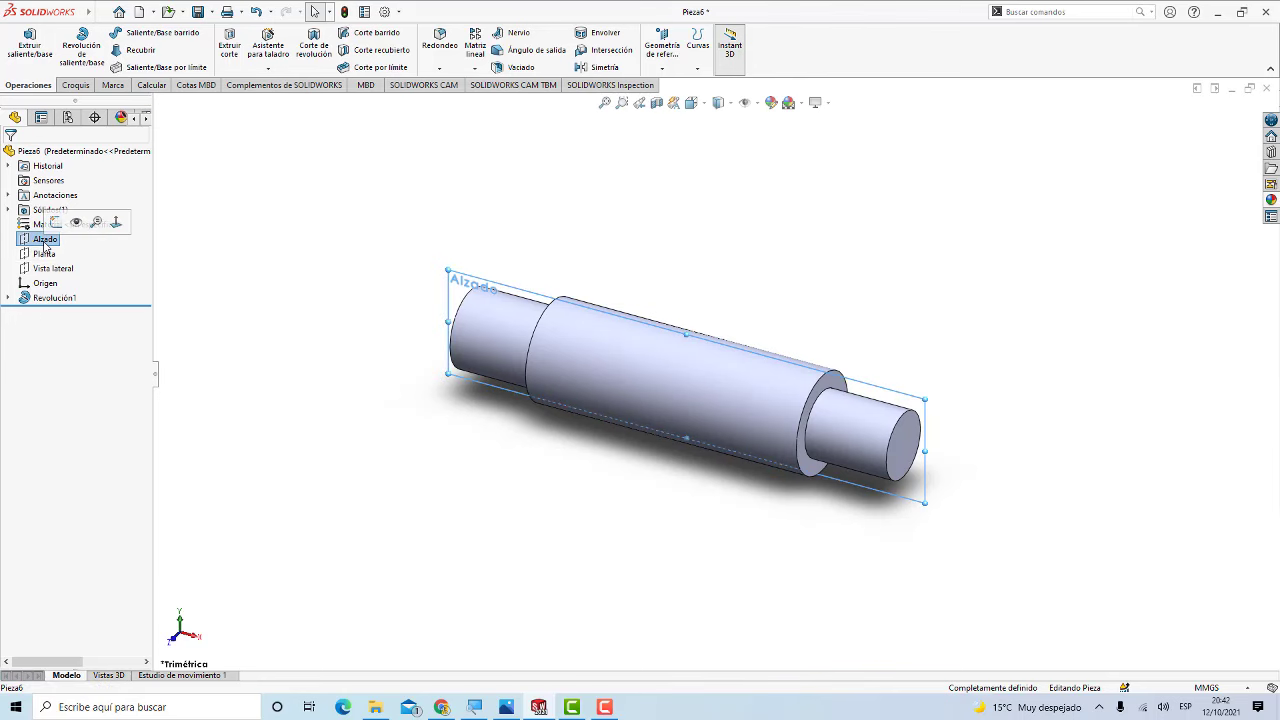
left_click(56, 222)
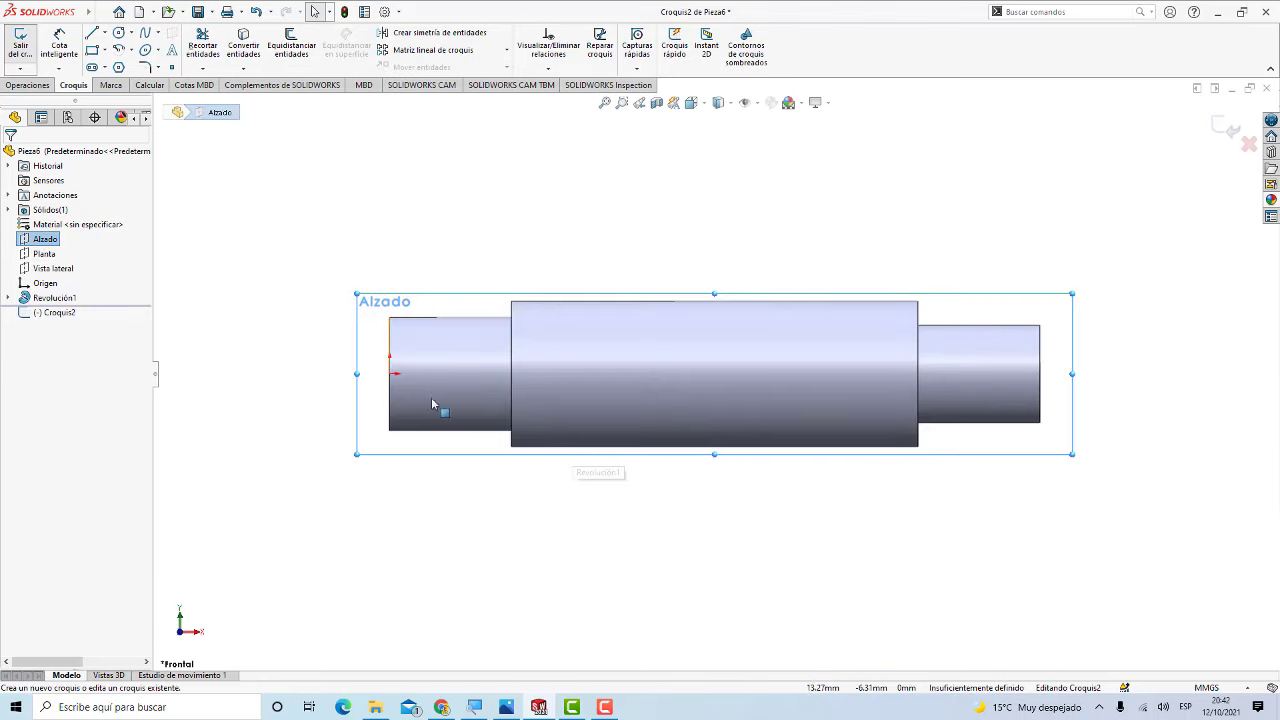
left_click(118, 33)
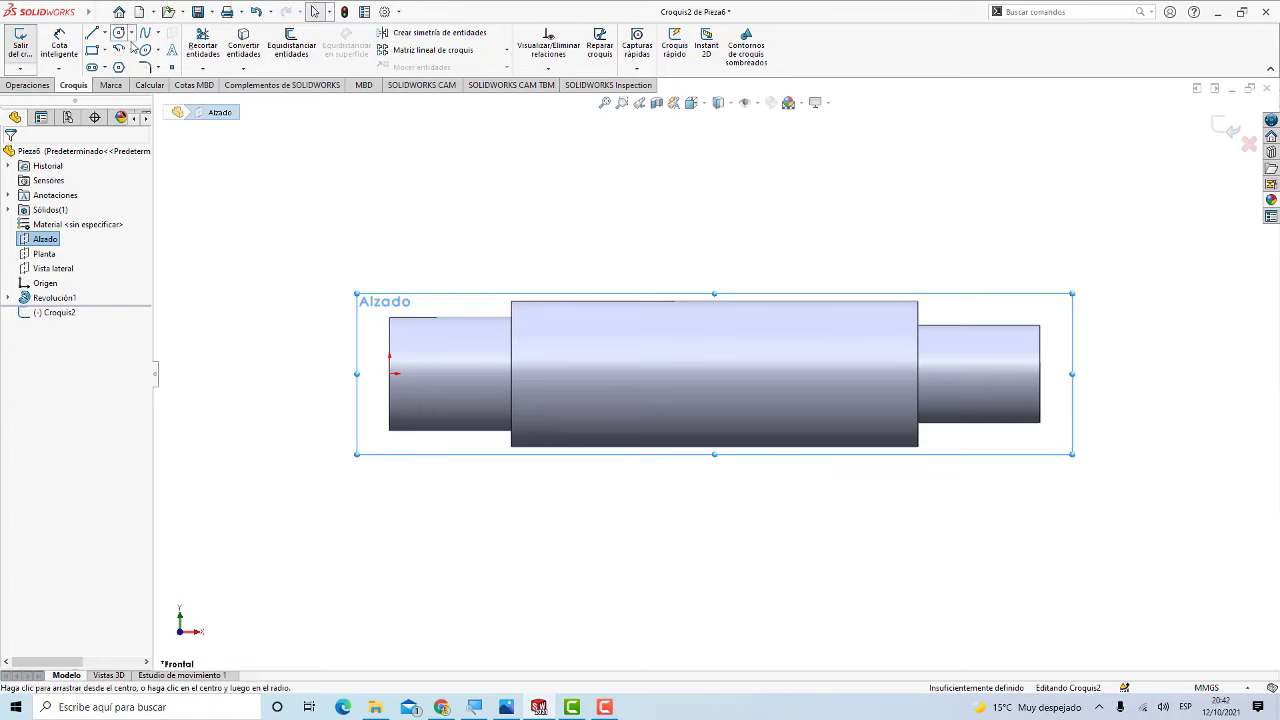
left_click(507, 706)
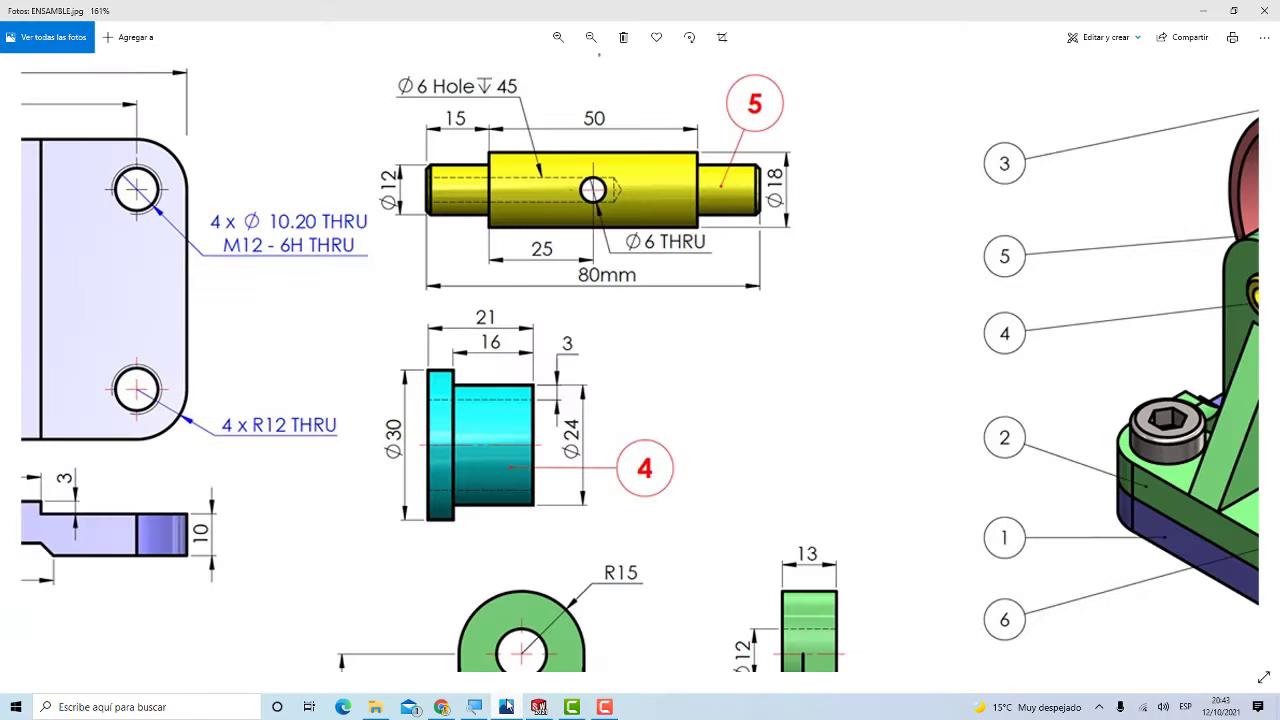
left_click(507, 706)
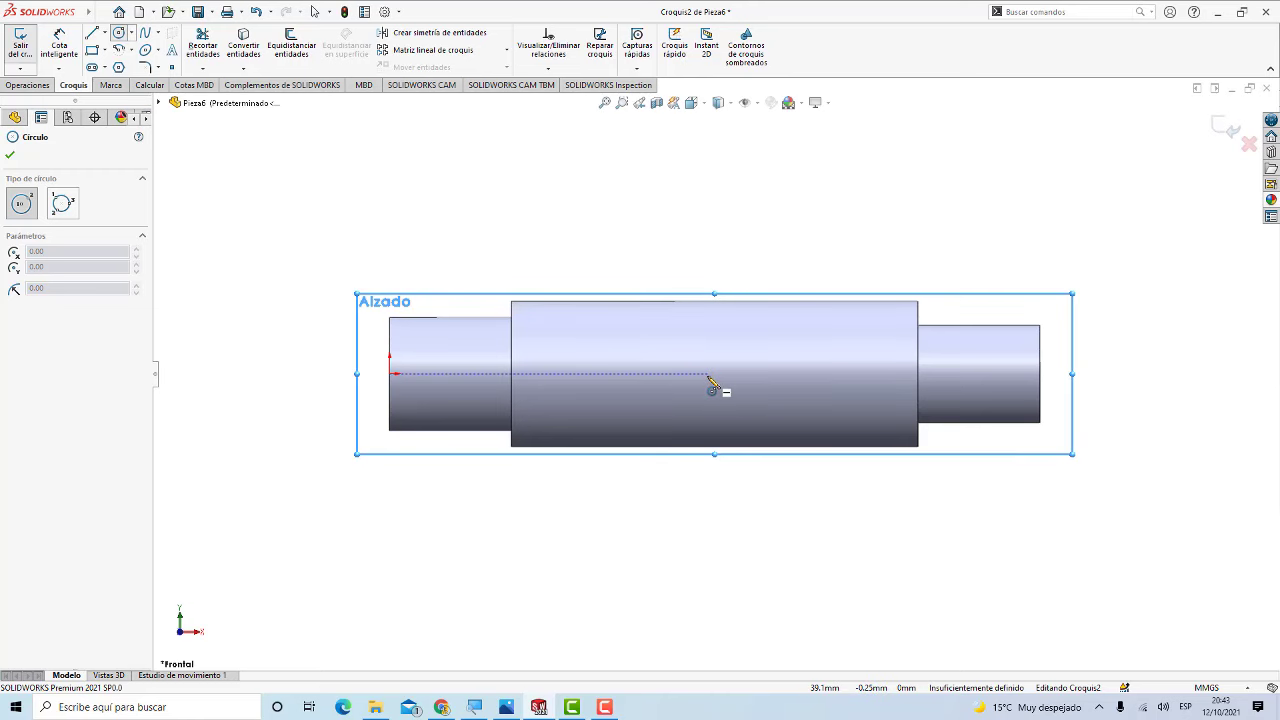
left_click(708, 374)
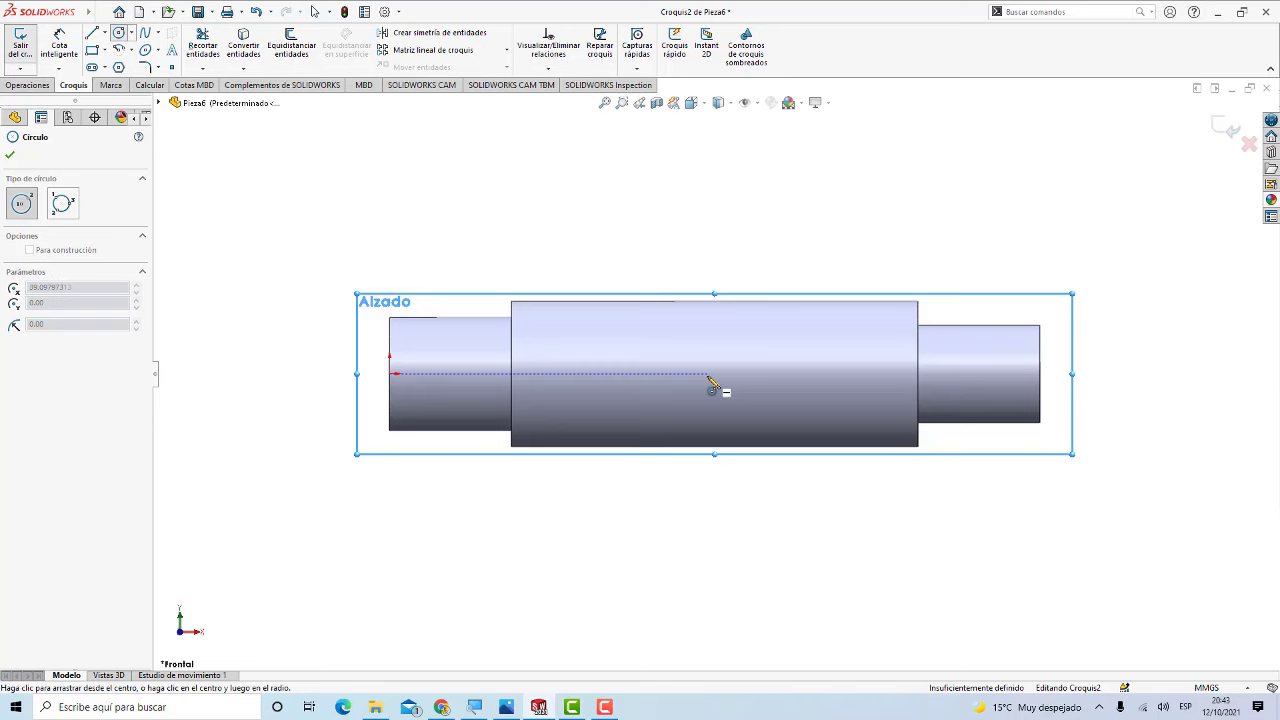
left_click(720, 357)
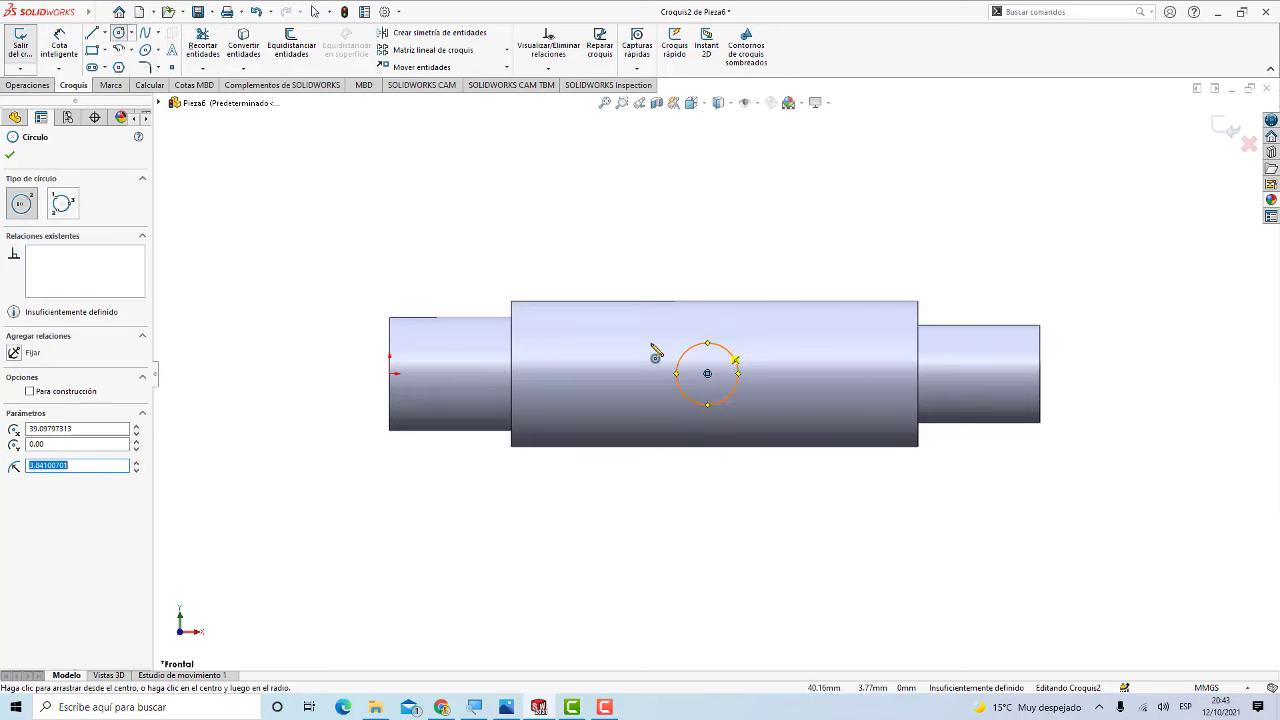
key("Escape")
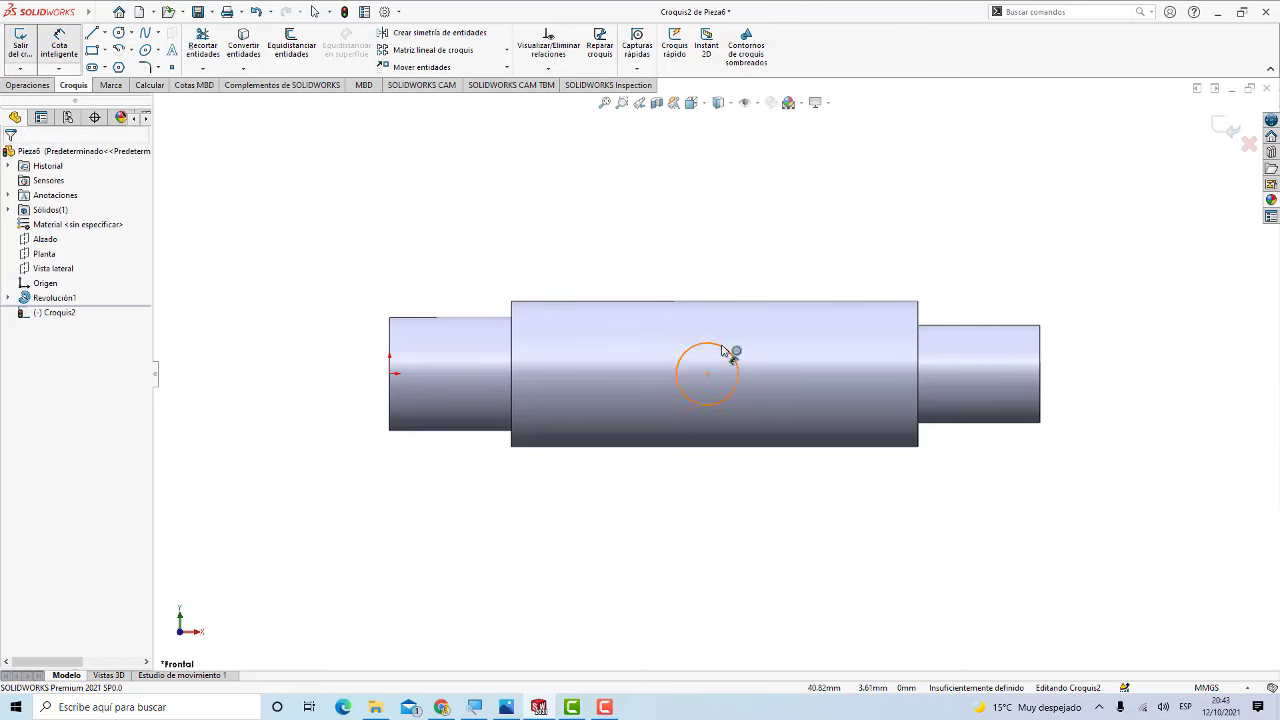
Step: Give the circle a 6 mm diameter dimension
left_click(730, 354)
left_click(795, 262)
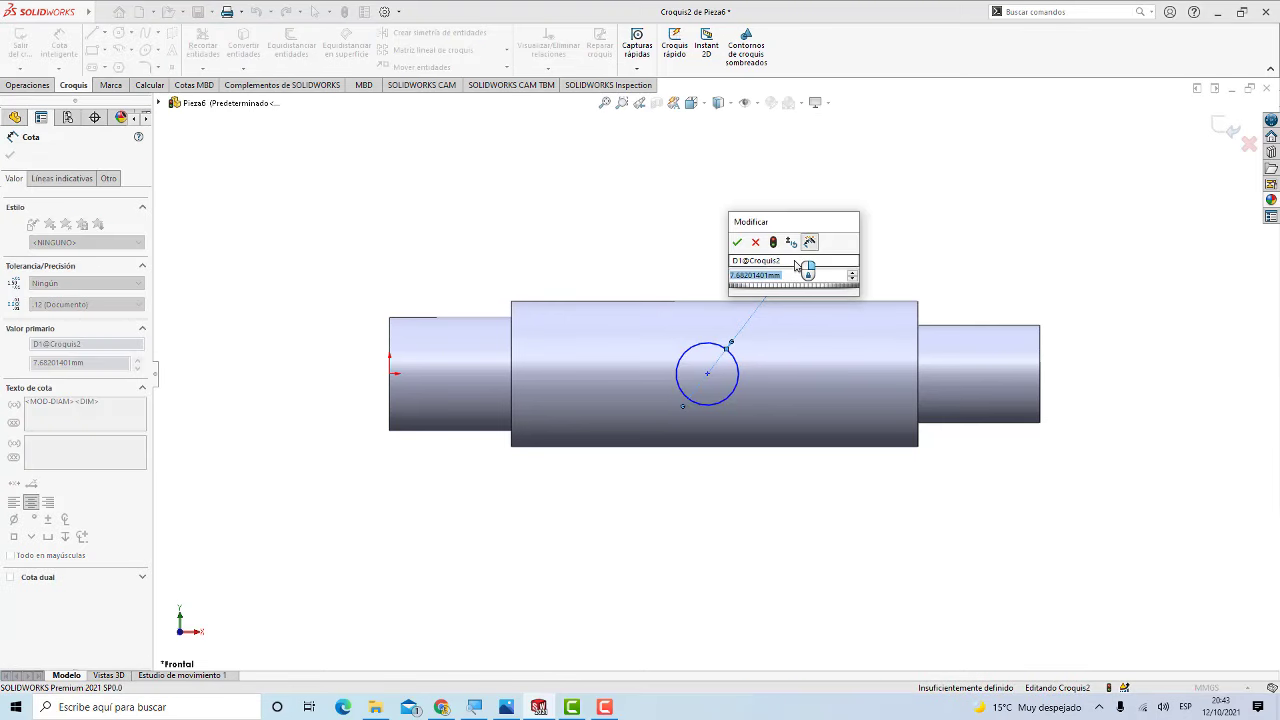
type("6")
key("Return")
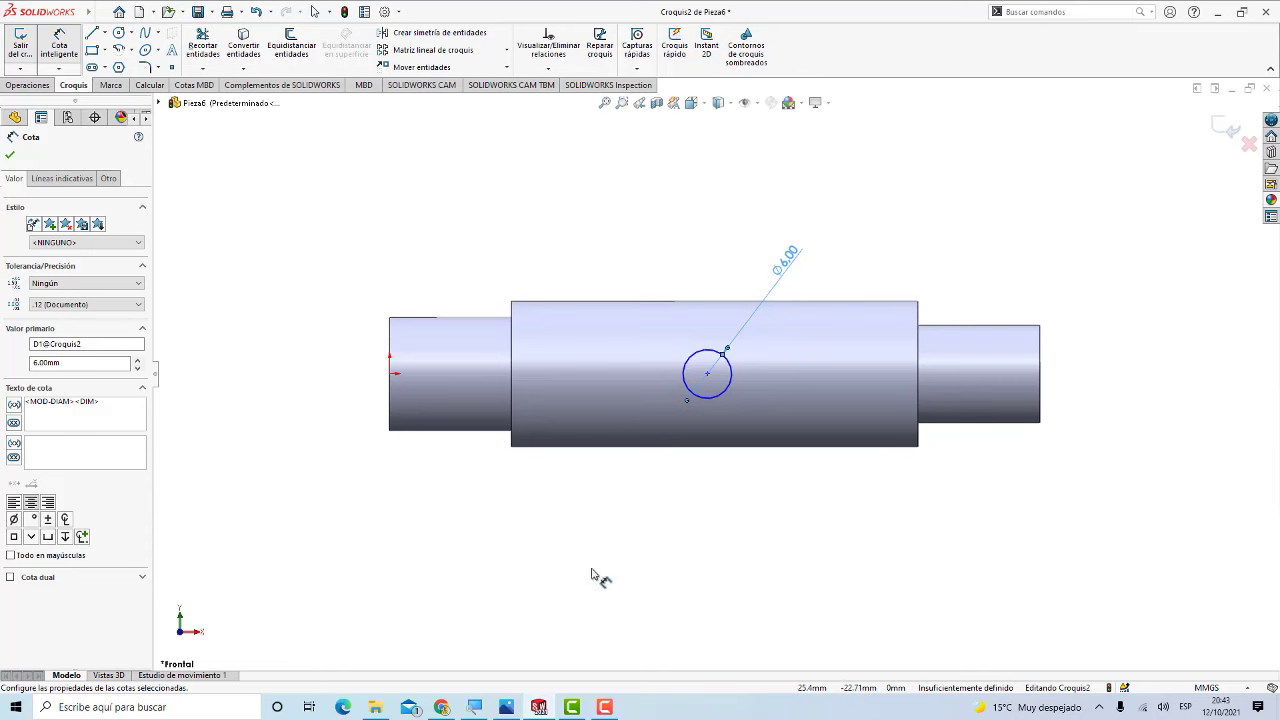
Step: Place the circle centre 25 mm from the wide section's left shoulder
left_click(508, 707)
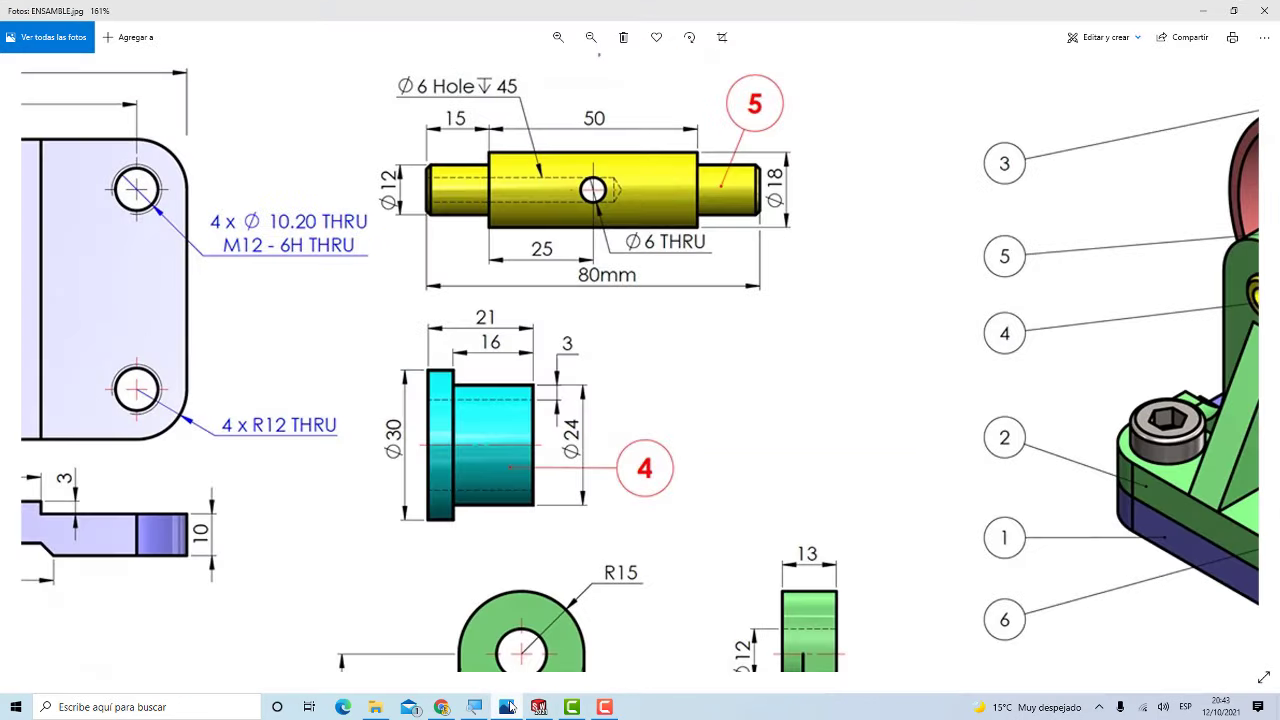
left_click(508, 707)
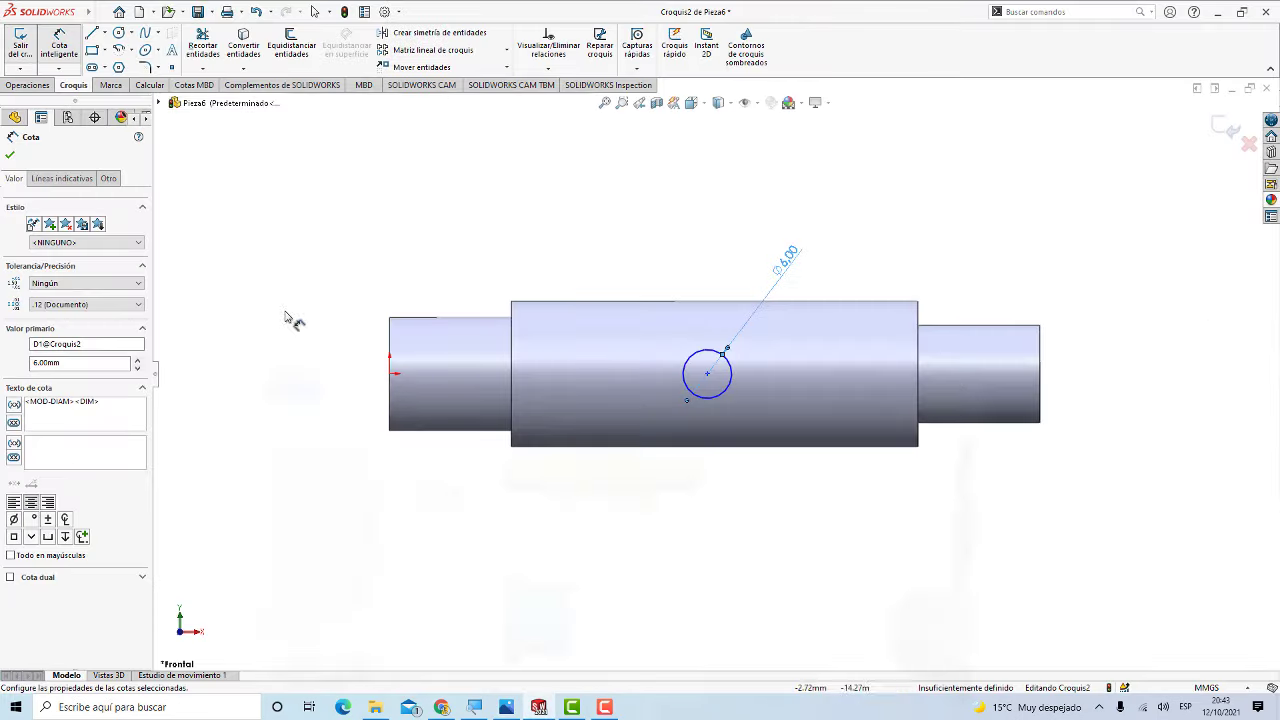
left_click(513, 366)
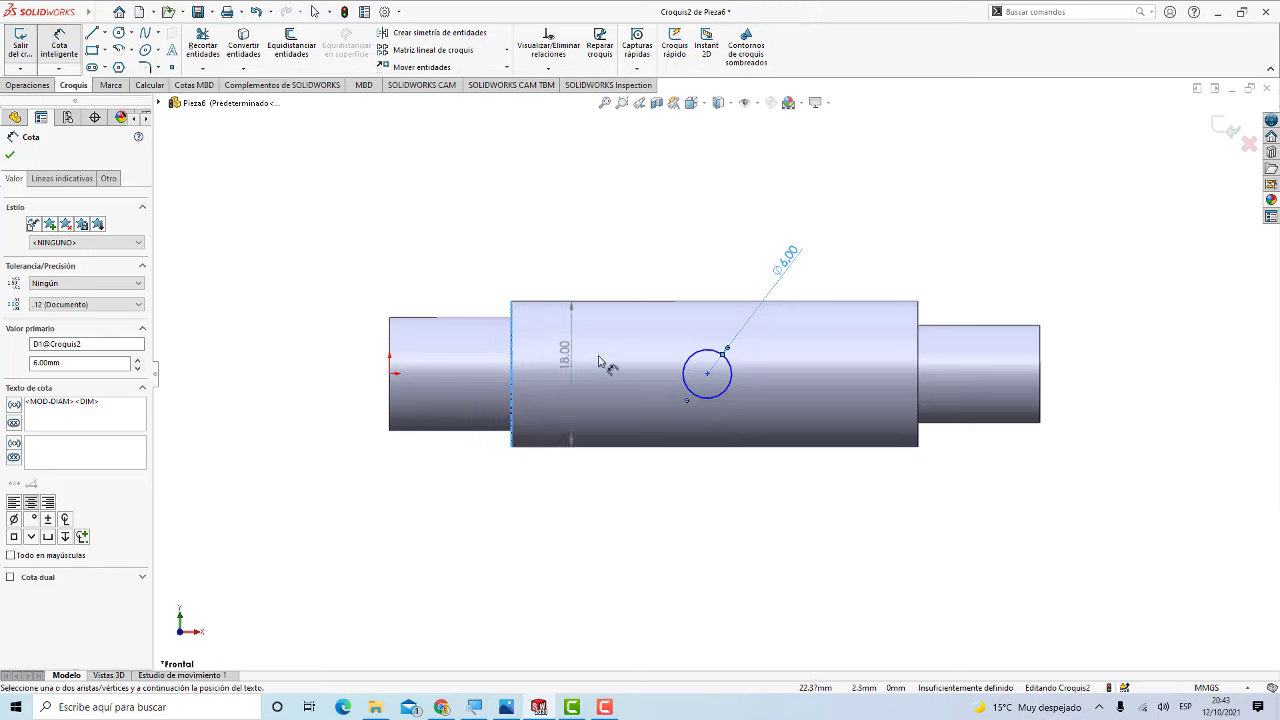
left_click(707, 372)
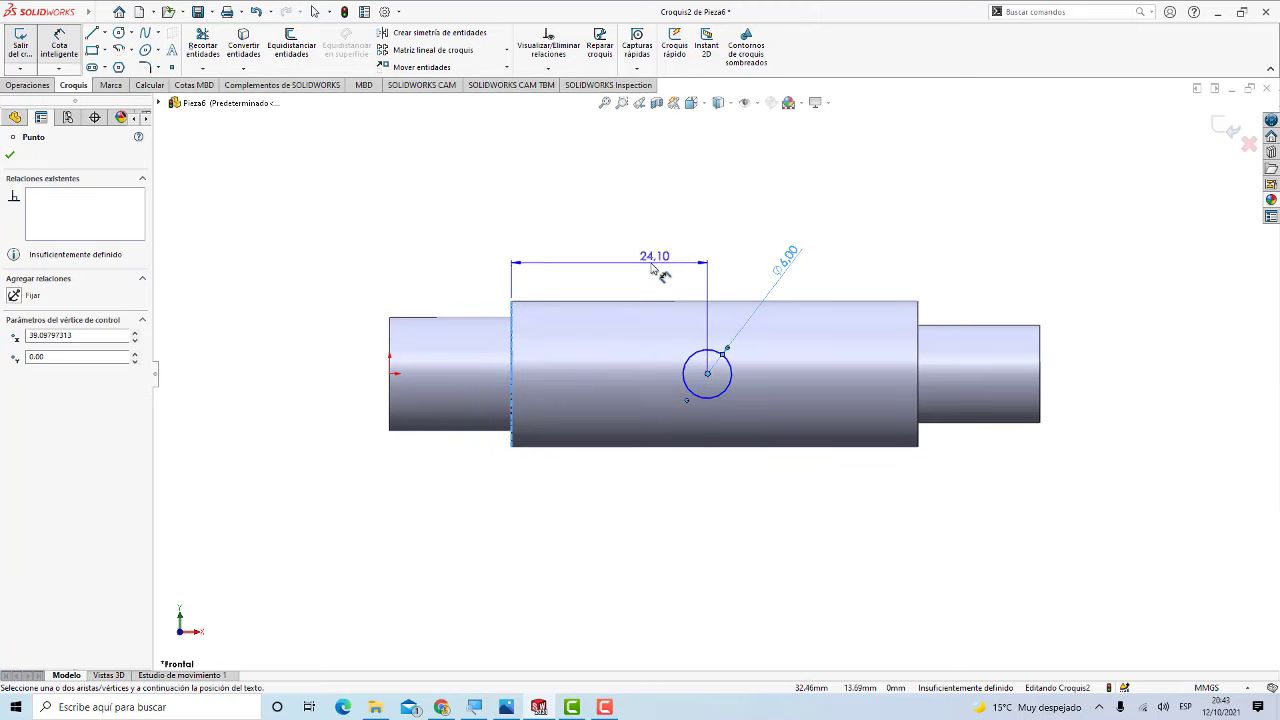
left_click(657, 272)
type("25")
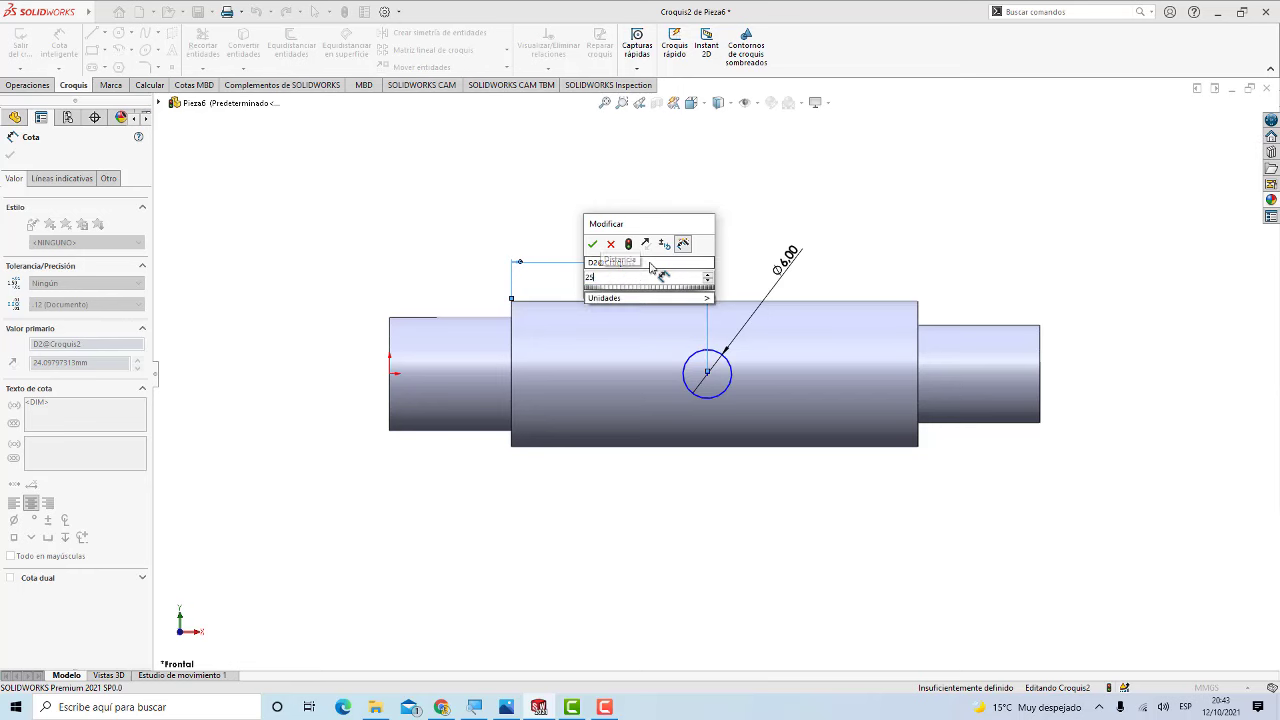
key("Return")
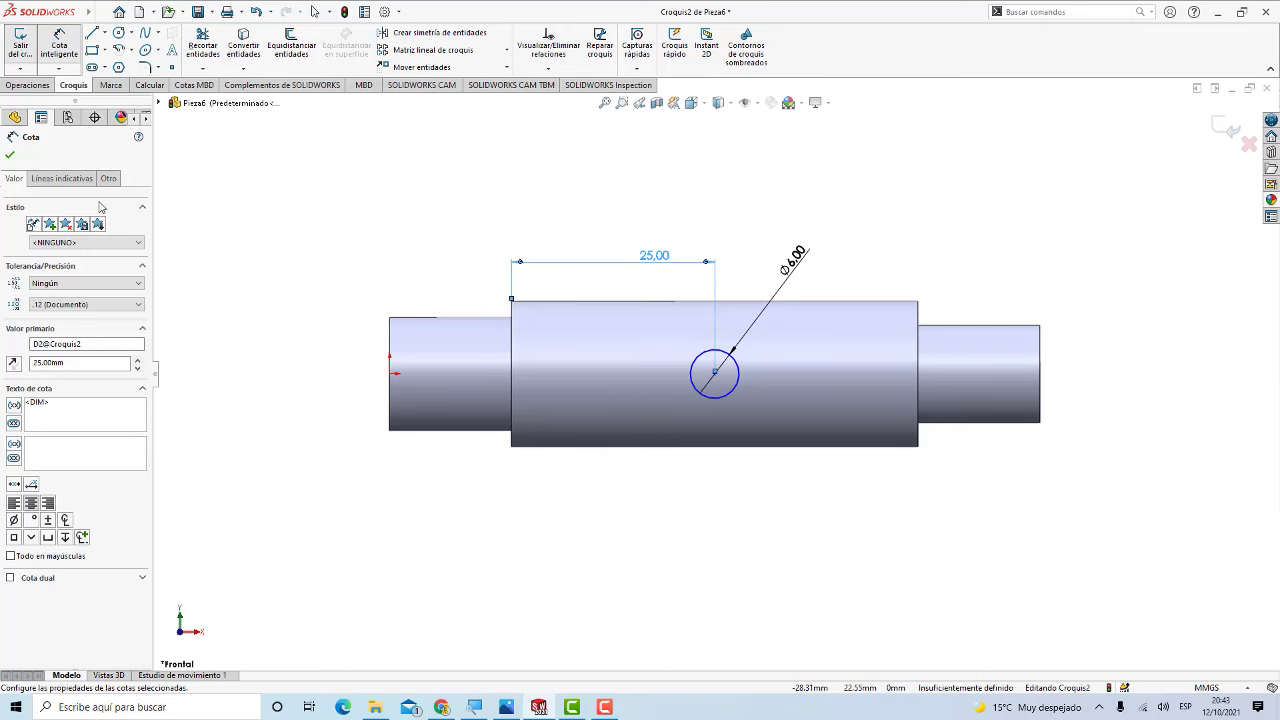
Step: Add a Horizontal relation between the origin and the circle centre, fully defining Croquis2
left_click(10, 155)
scroll(620, 465, "down", 1)
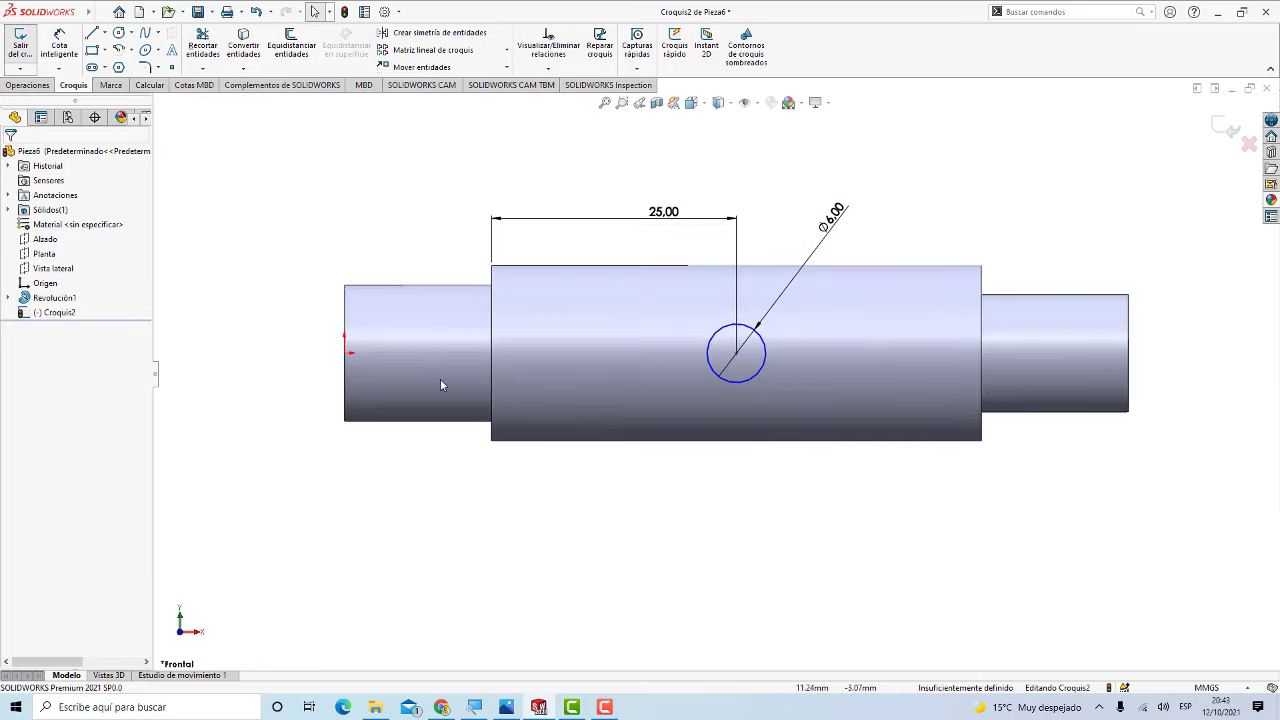
left_click(355, 356)
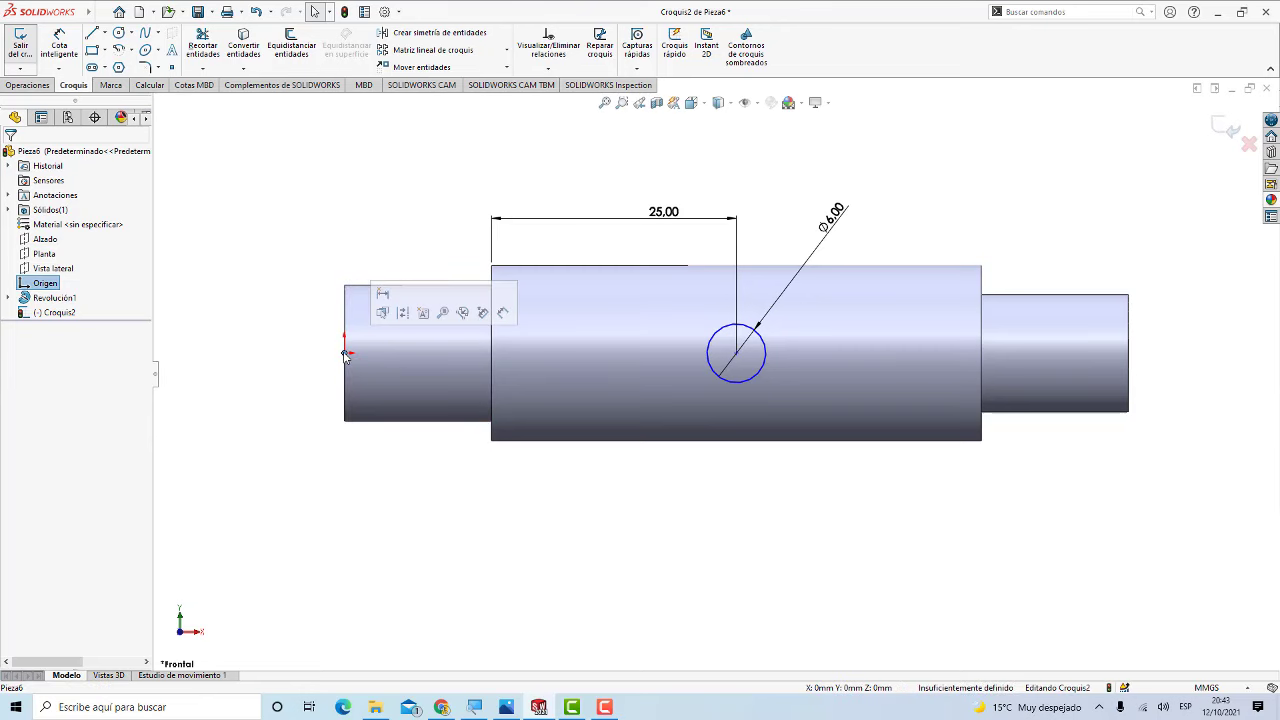
left_click(736, 354)
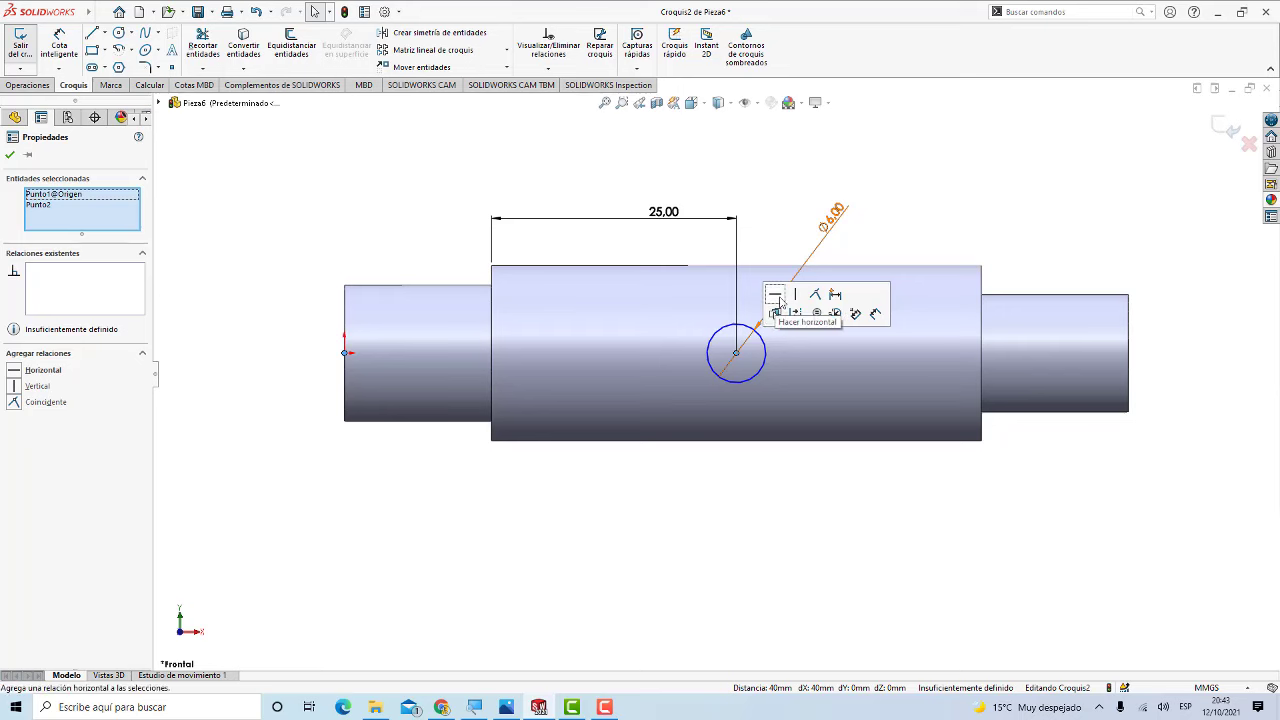
left_click(777, 297)
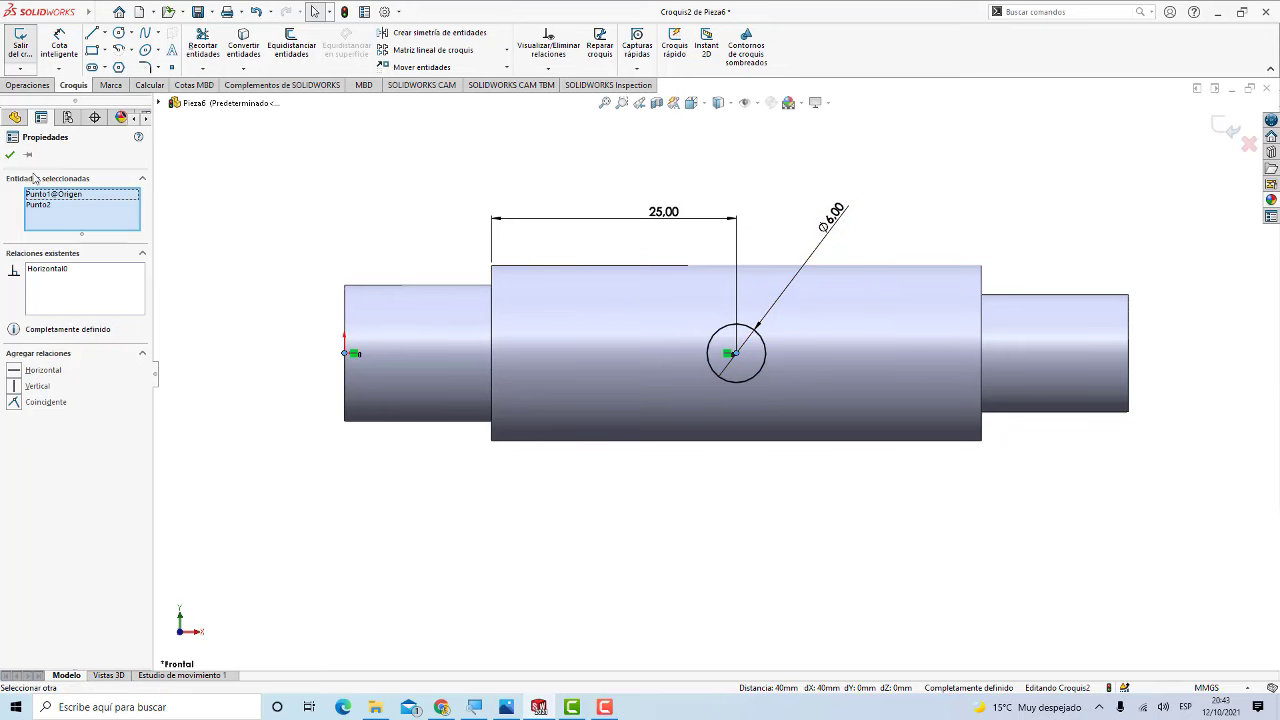
left_click(11, 156)
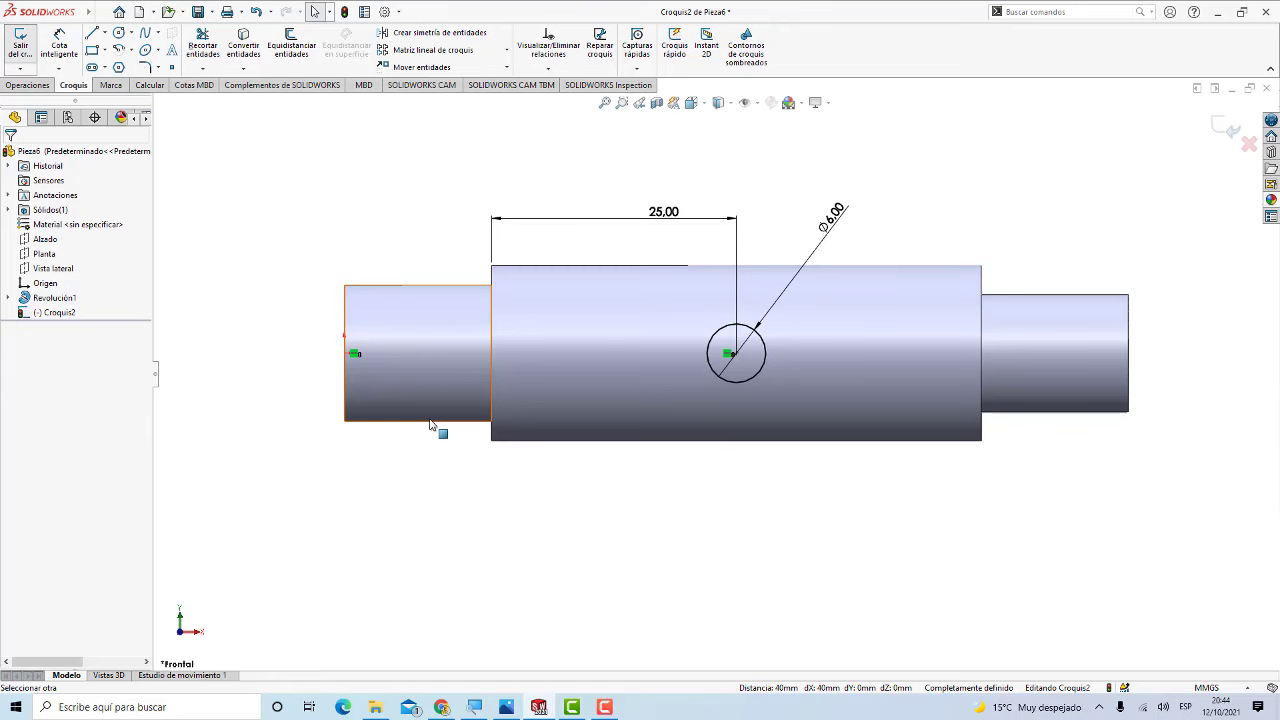
left_click(506, 707)
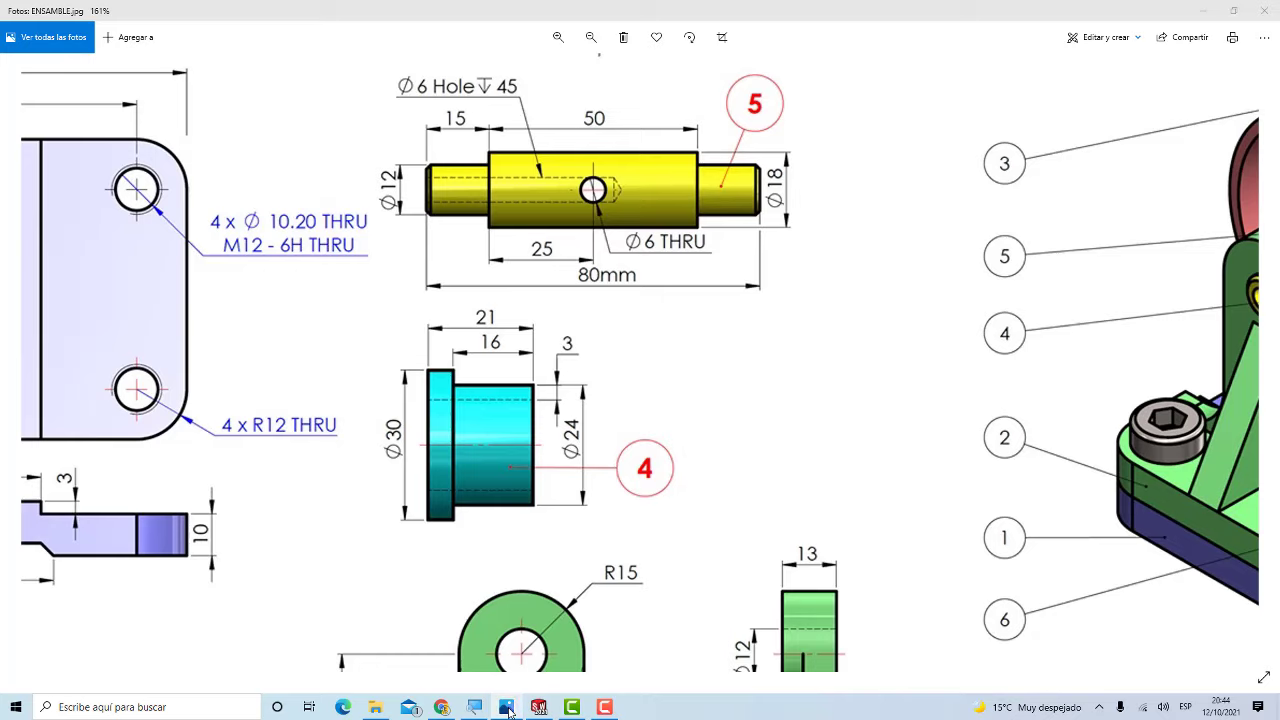
left_click(538, 706)
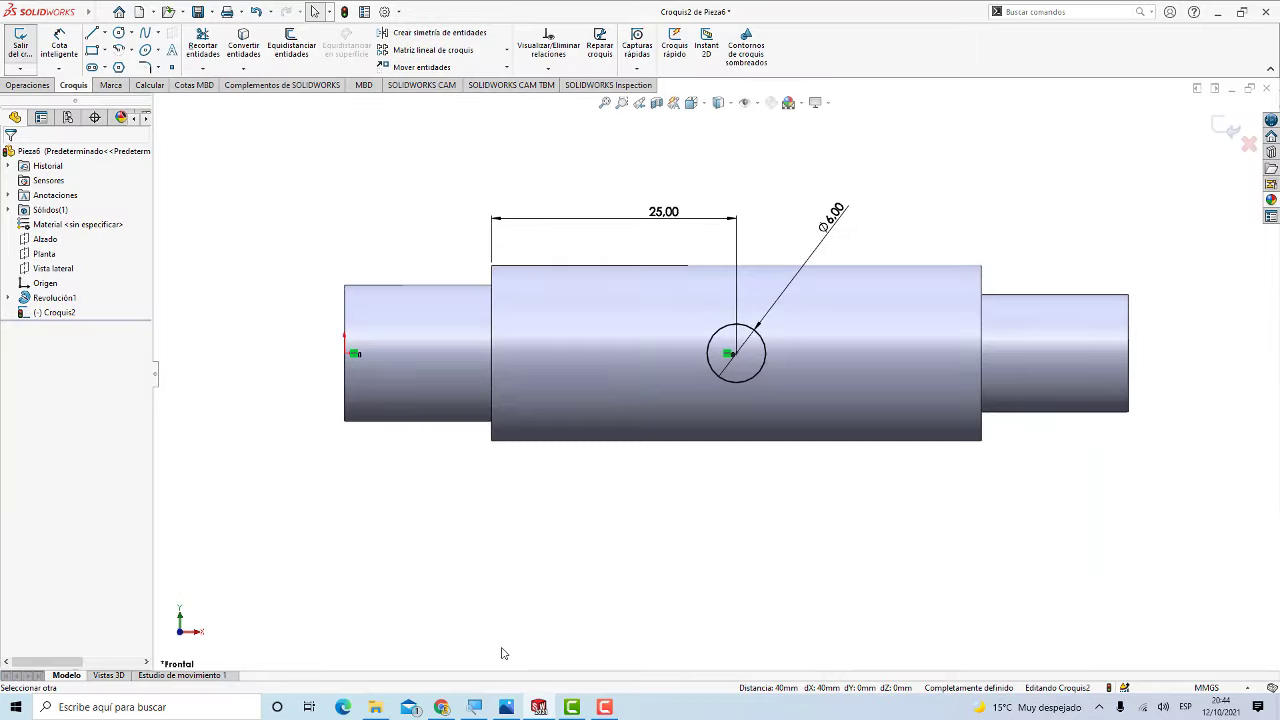
left_click(27, 85)
Step: Extrude-cut the 6 mm circle Through All – Both, then view ENSAMBLE.jpg
left_click(241, 52)
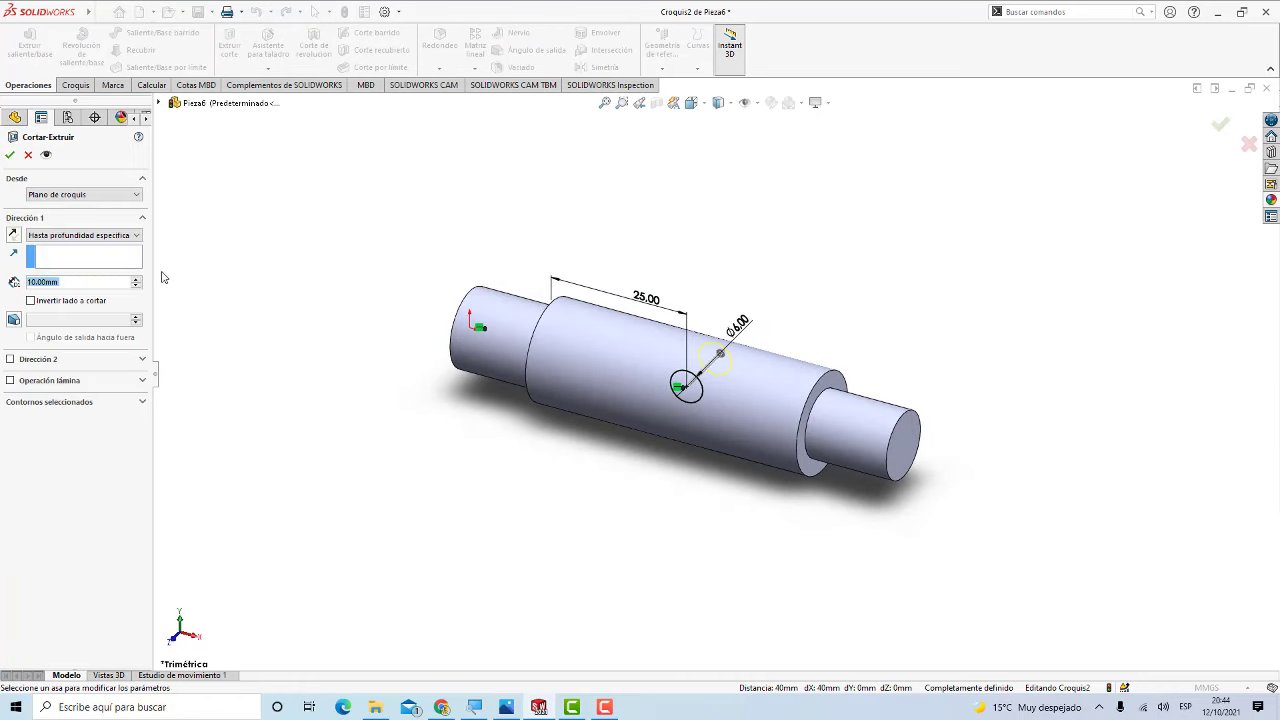
left_click(128, 238)
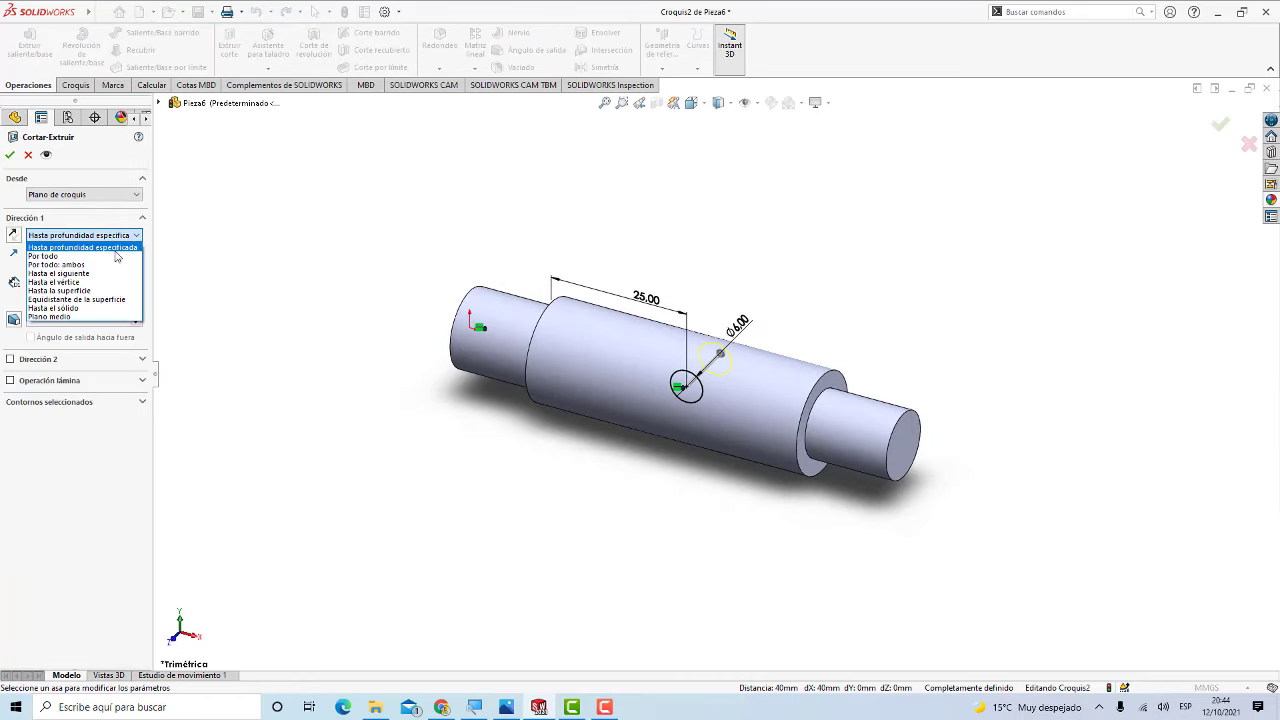
left_click(117, 265)
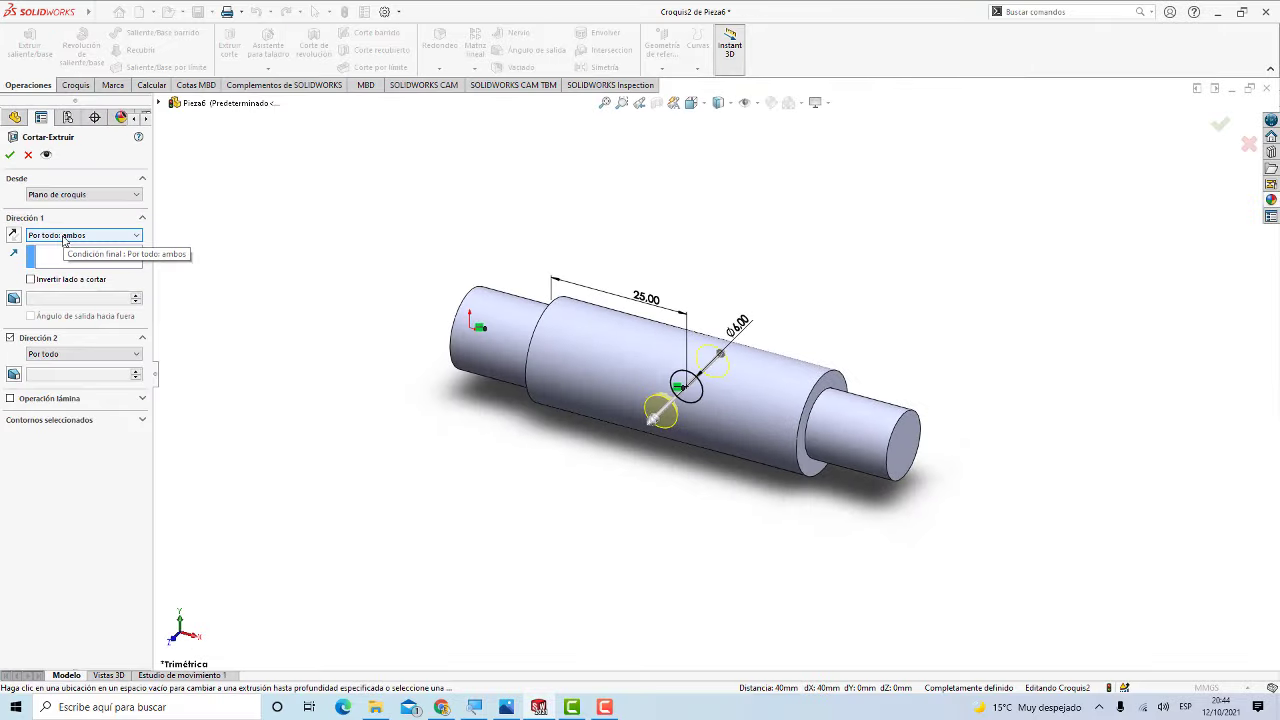
key("Return")
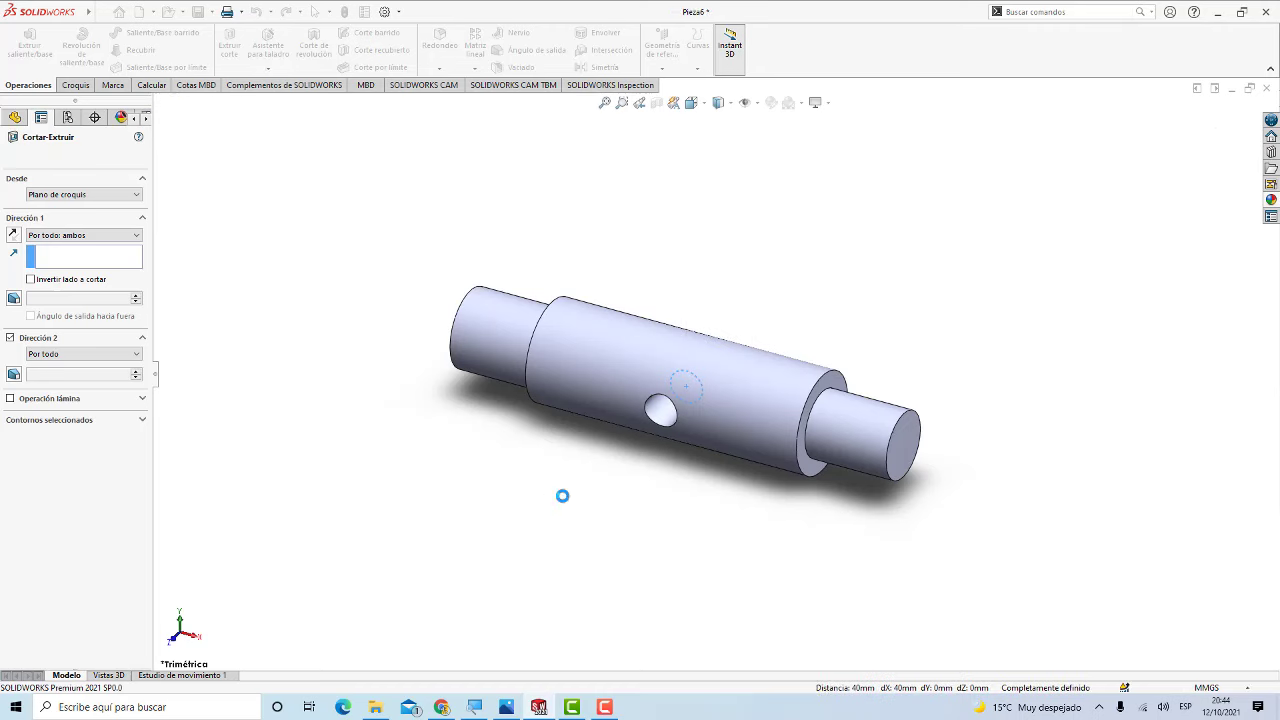
scroll(690, 472, "up", 2)
scroll(690, 472, "down", 2)
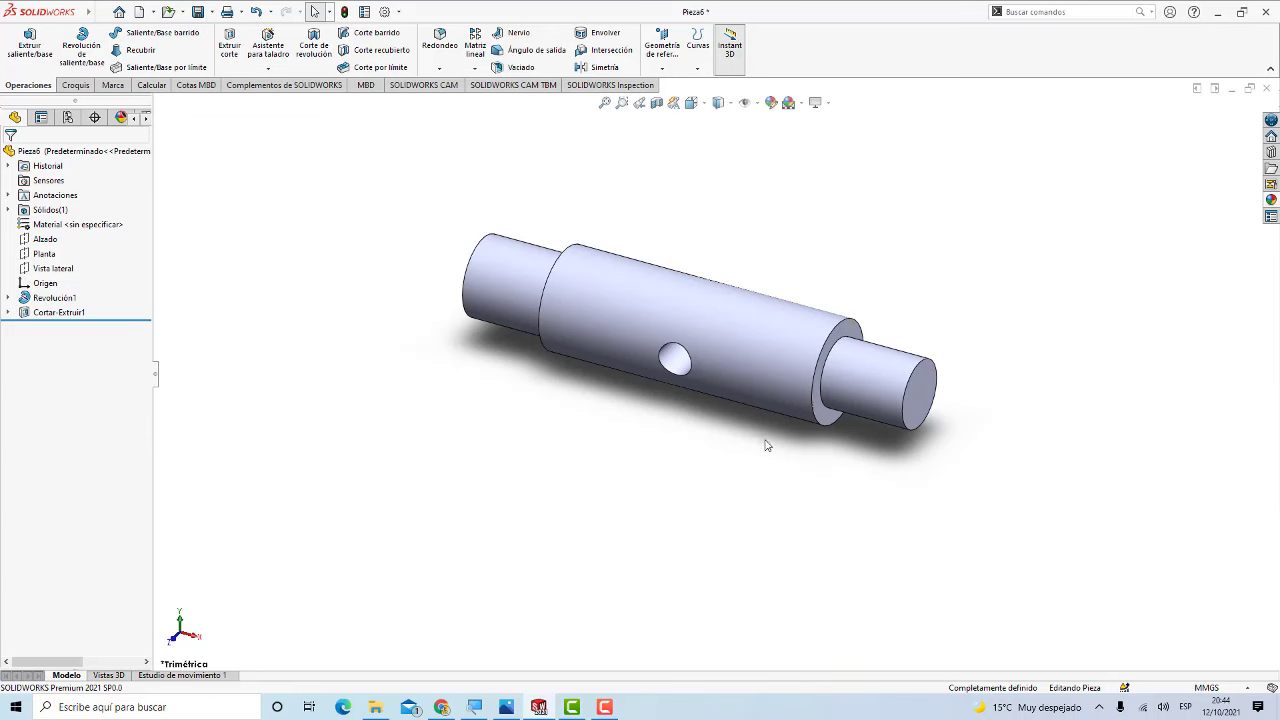
scroll(766, 445, "down", 1)
scroll(792, 328, "up", 1)
scroll(793, 279, "down", 1)
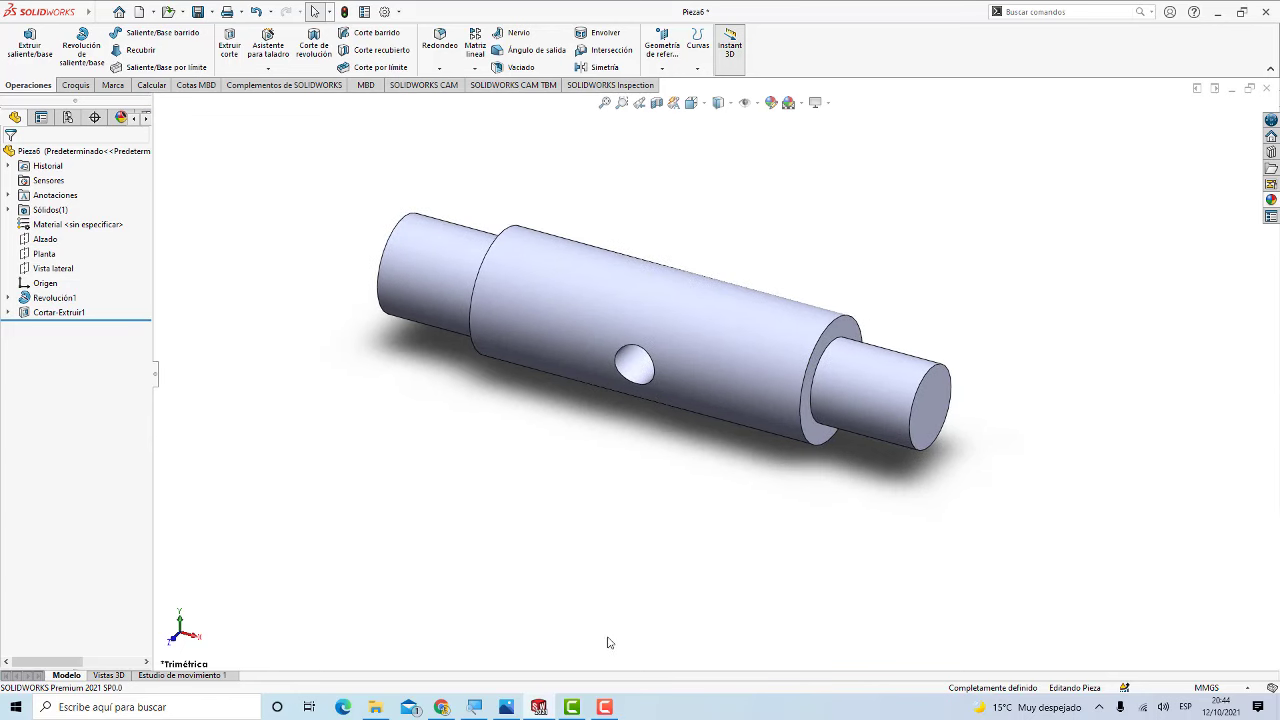
left_click(513, 707)
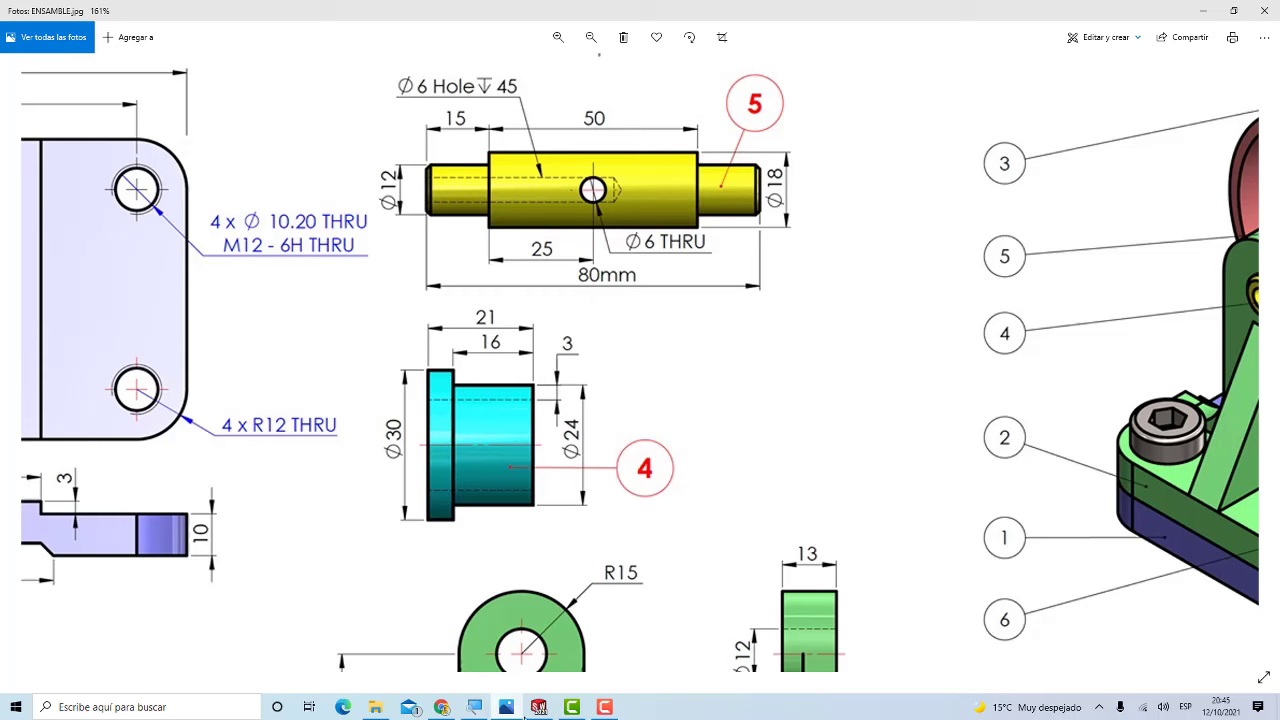
Step: Select the shaft's right and left end edges for a chamfer
left_click(538, 707)
middle_click_drag(657, 506, 902, 420)
scroll(900, 410, "up", 3)
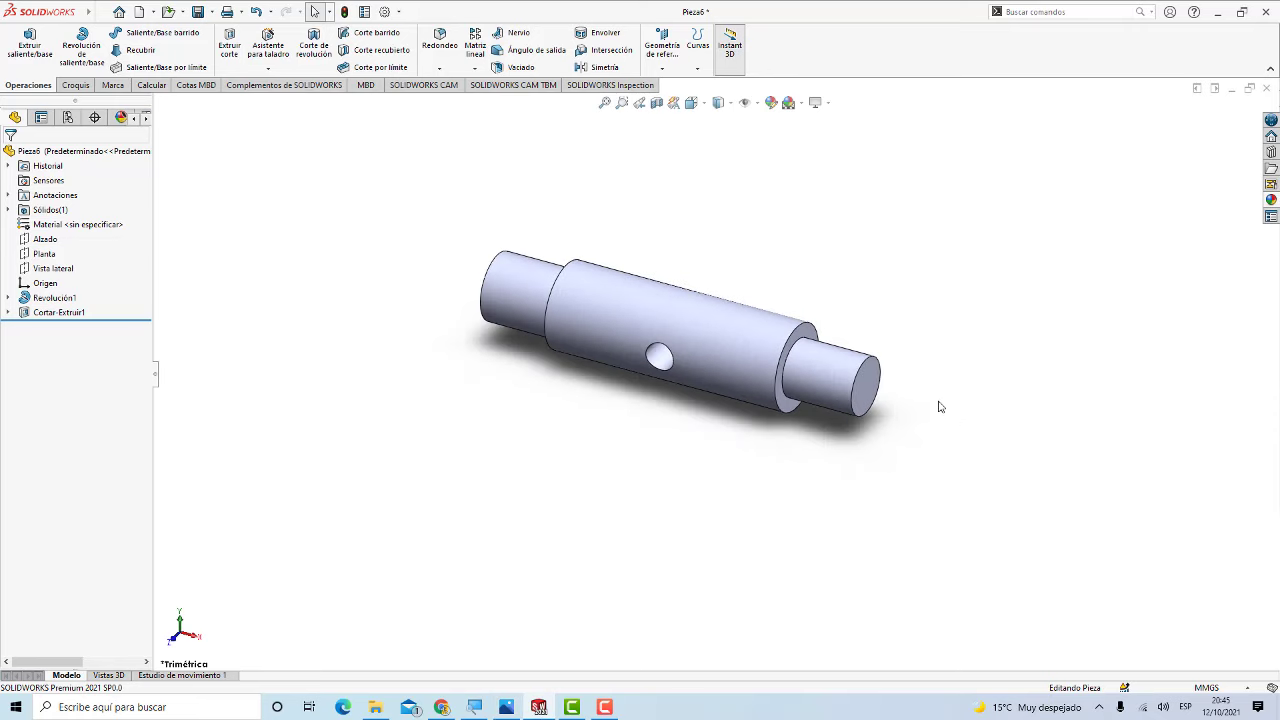
scroll(889, 377, "down", 2)
left_click(439, 68)
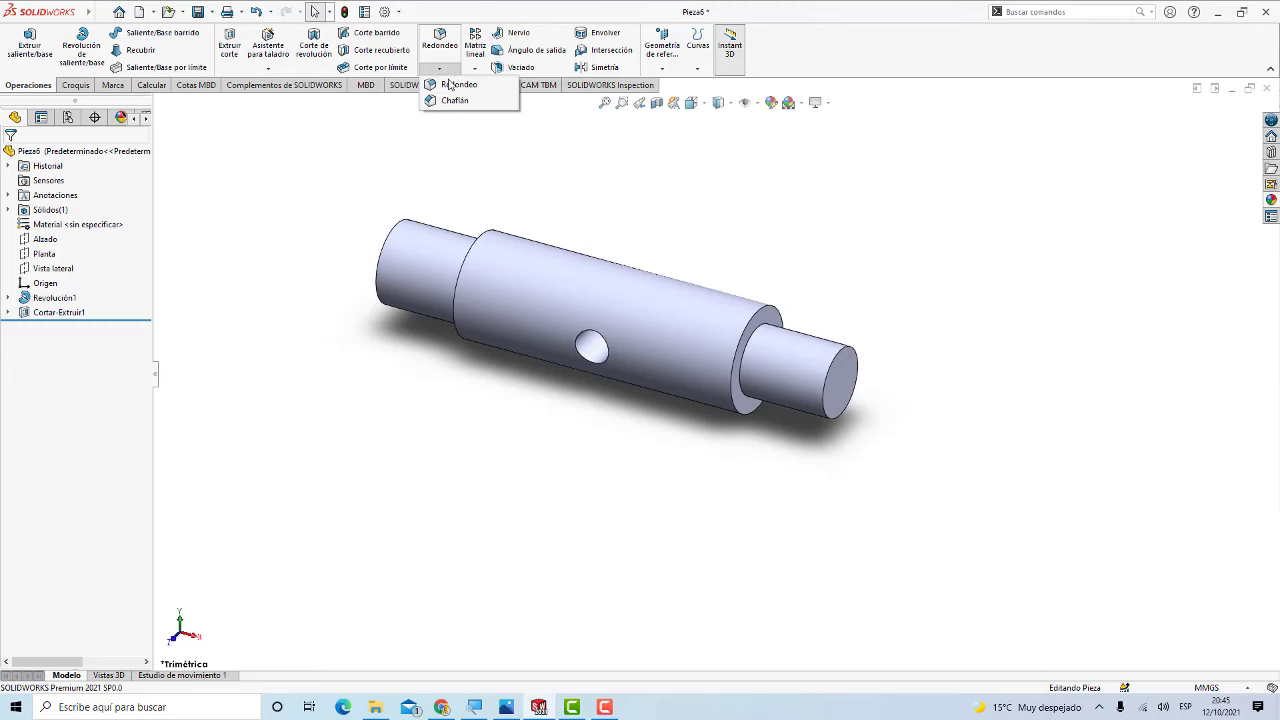
left_click(454, 101)
scroll(845, 400, "down", 3)
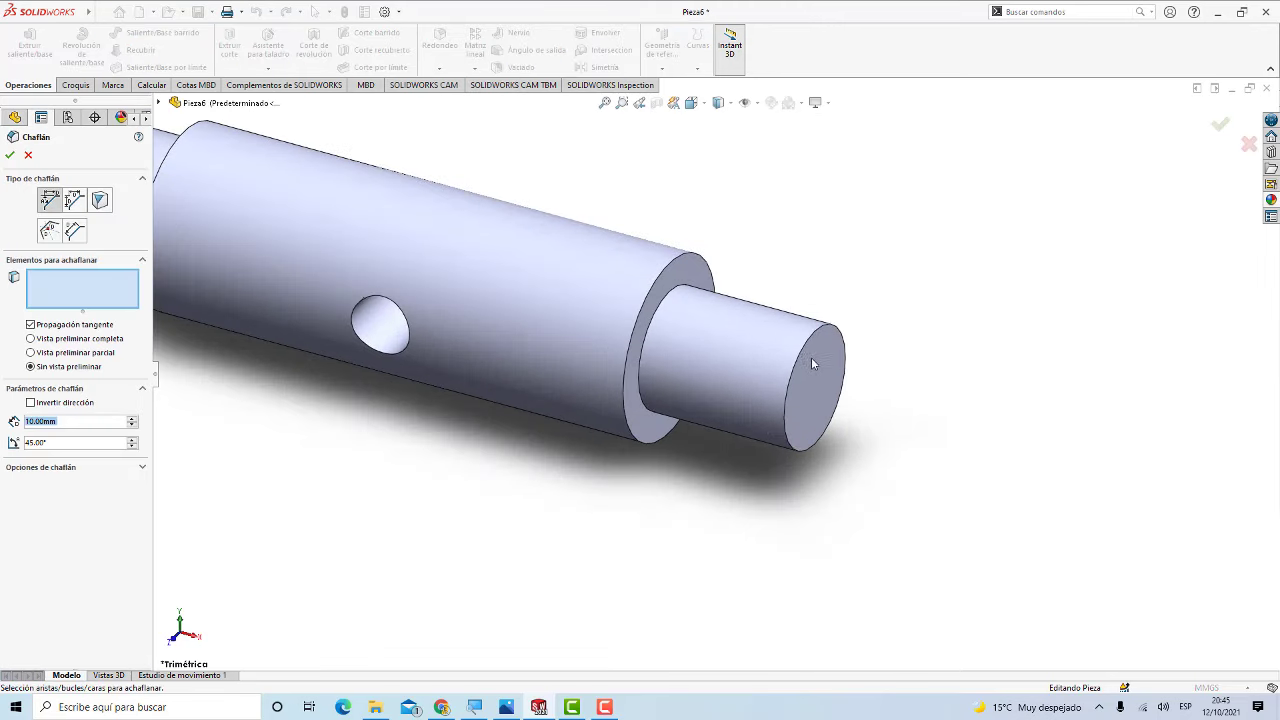
left_click(808, 368)
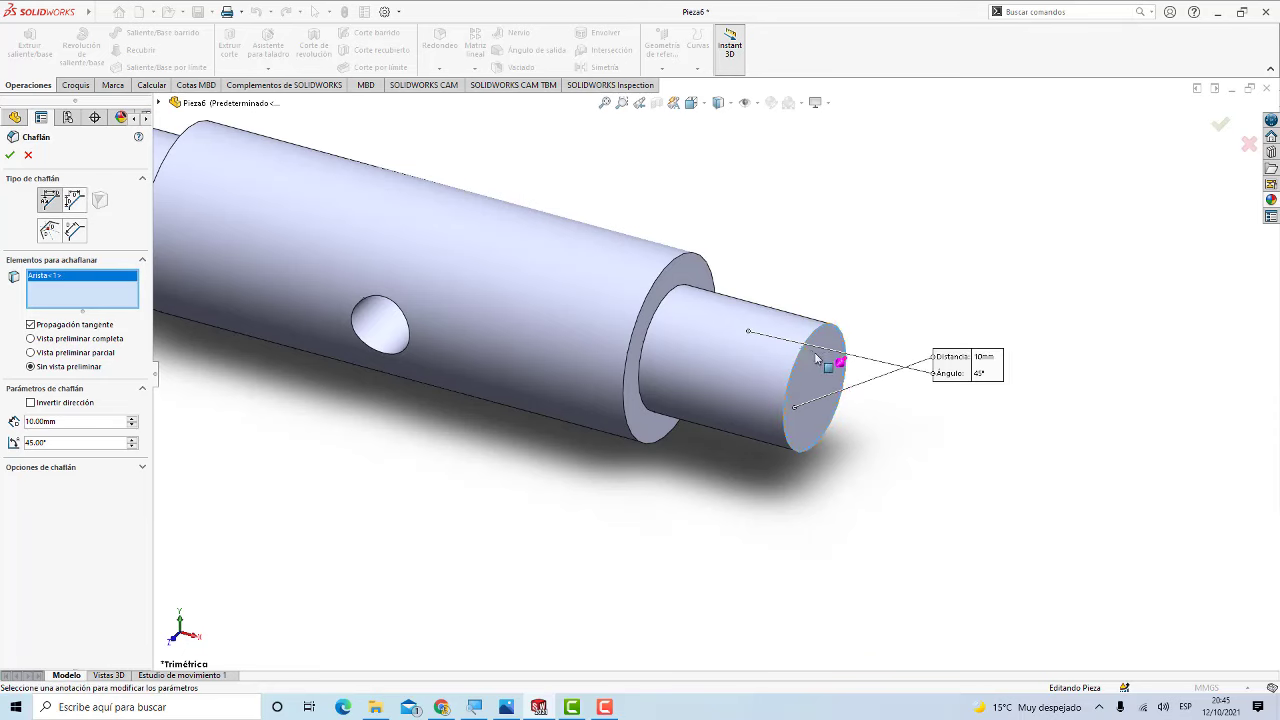
scroll(848, 377, "up", 2)
scroll(848, 377, "up", 2)
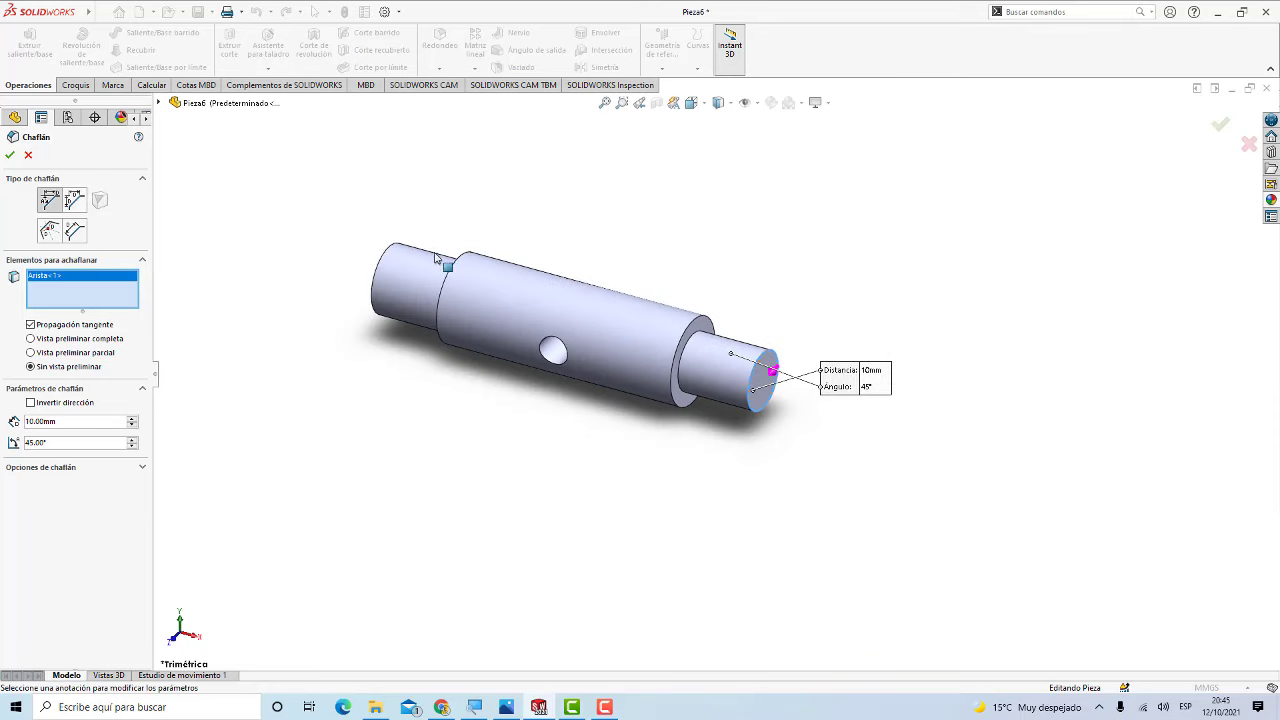
left_click(379, 262)
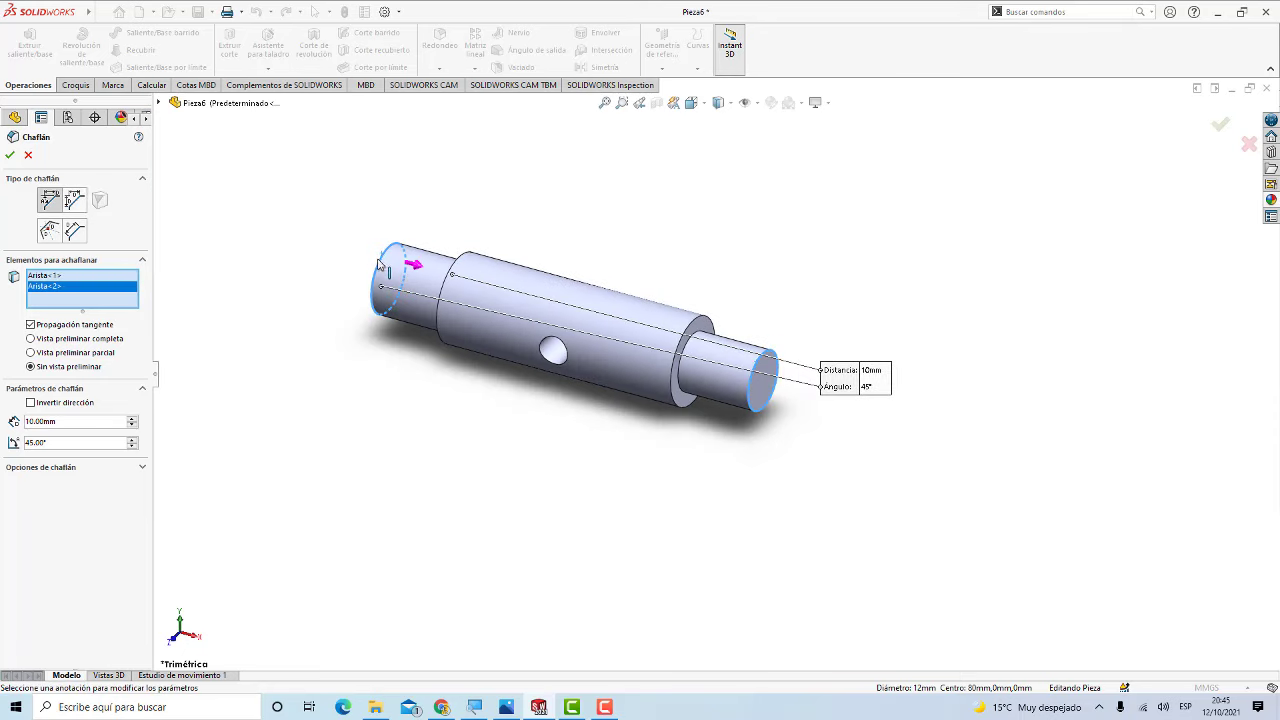
Step: Set the chamfer distance to 1 mm at 45° and apply it
double_click(65, 422)
type("1")
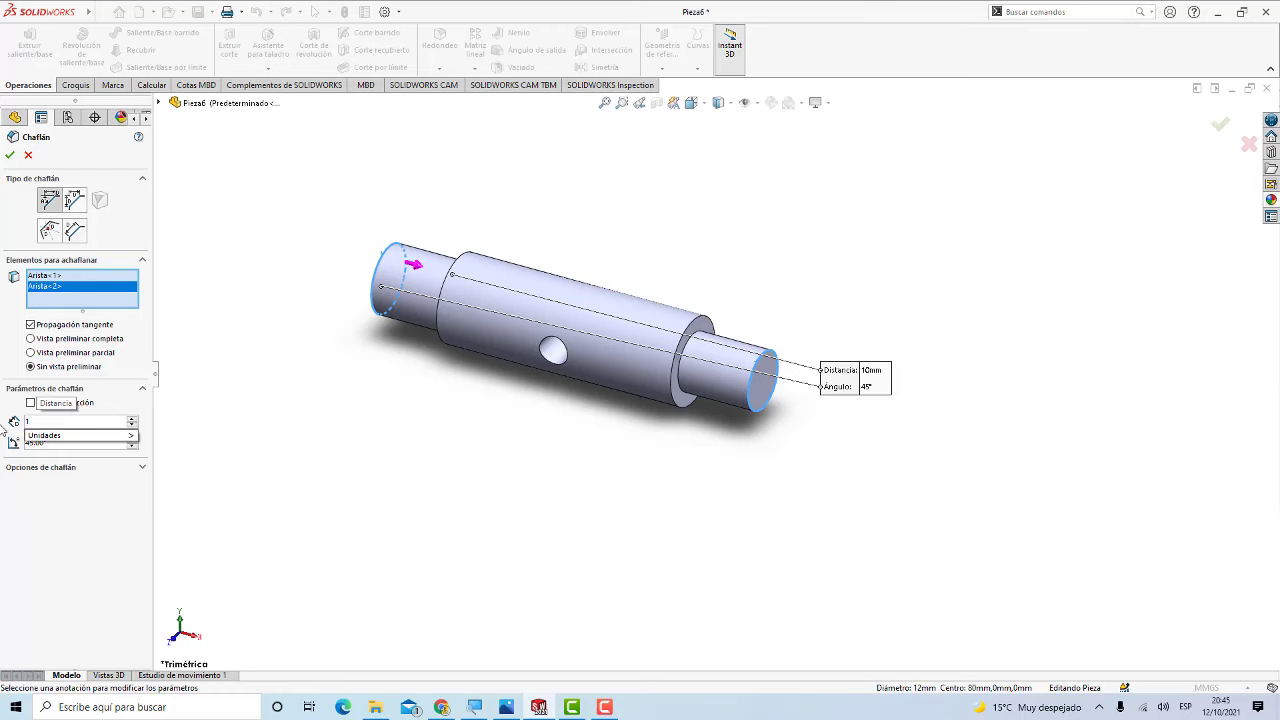
key("Return")
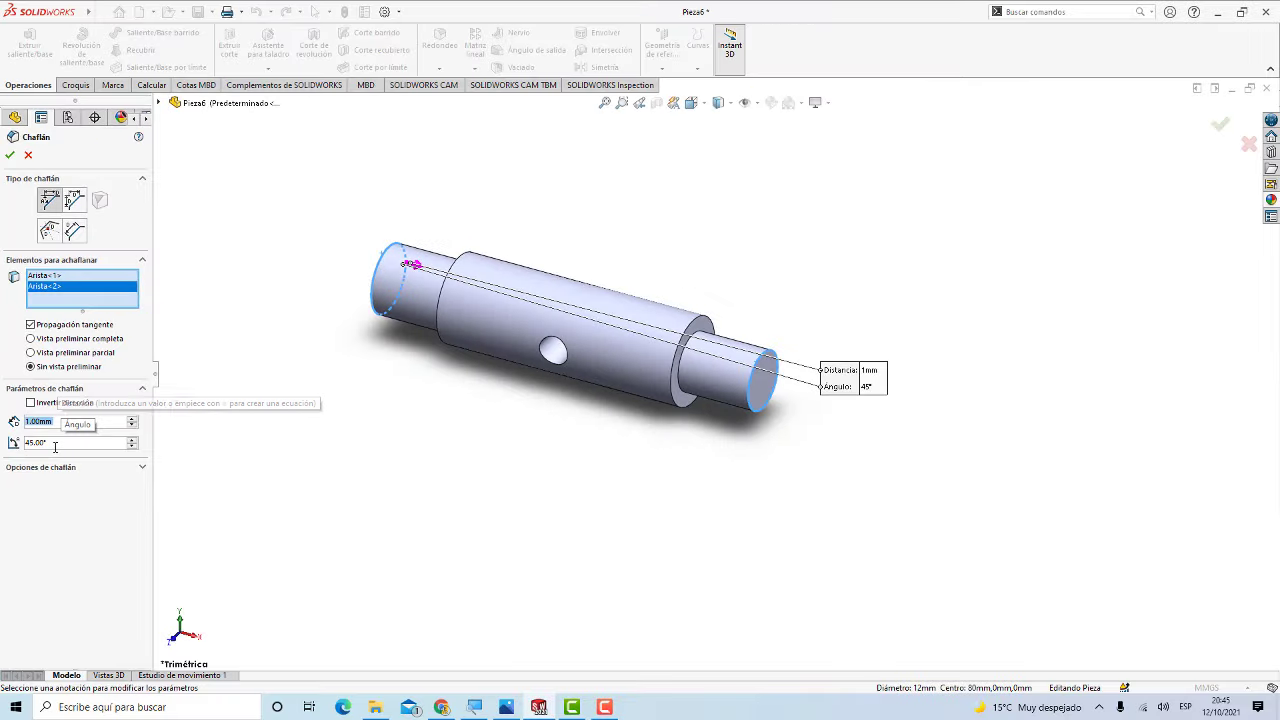
left_click(10, 155)
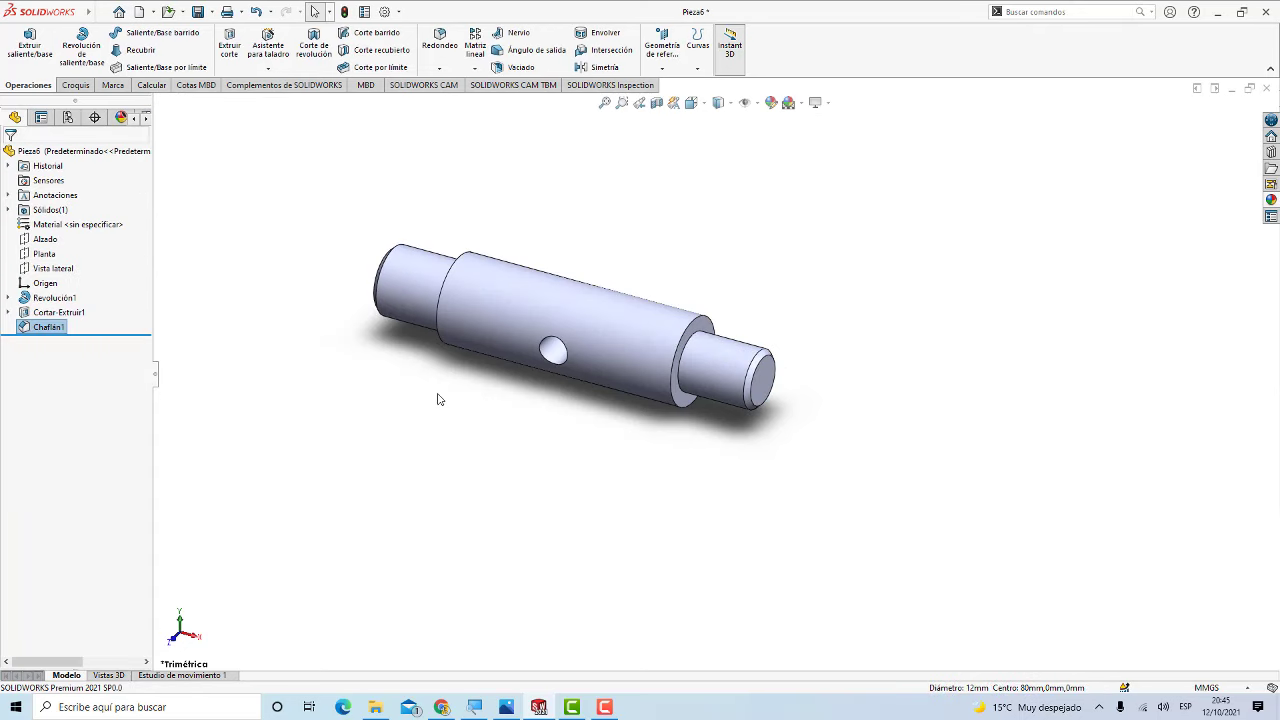
scroll(560, 368, "down", 2)
Step: Zoom around the finished shaft and compare it with the ENSAMBLE.jpg drawing
scroll(571, 336, "down", 2)
scroll(555, 300, "down", 3)
scroll(550, 297, "up", 2)
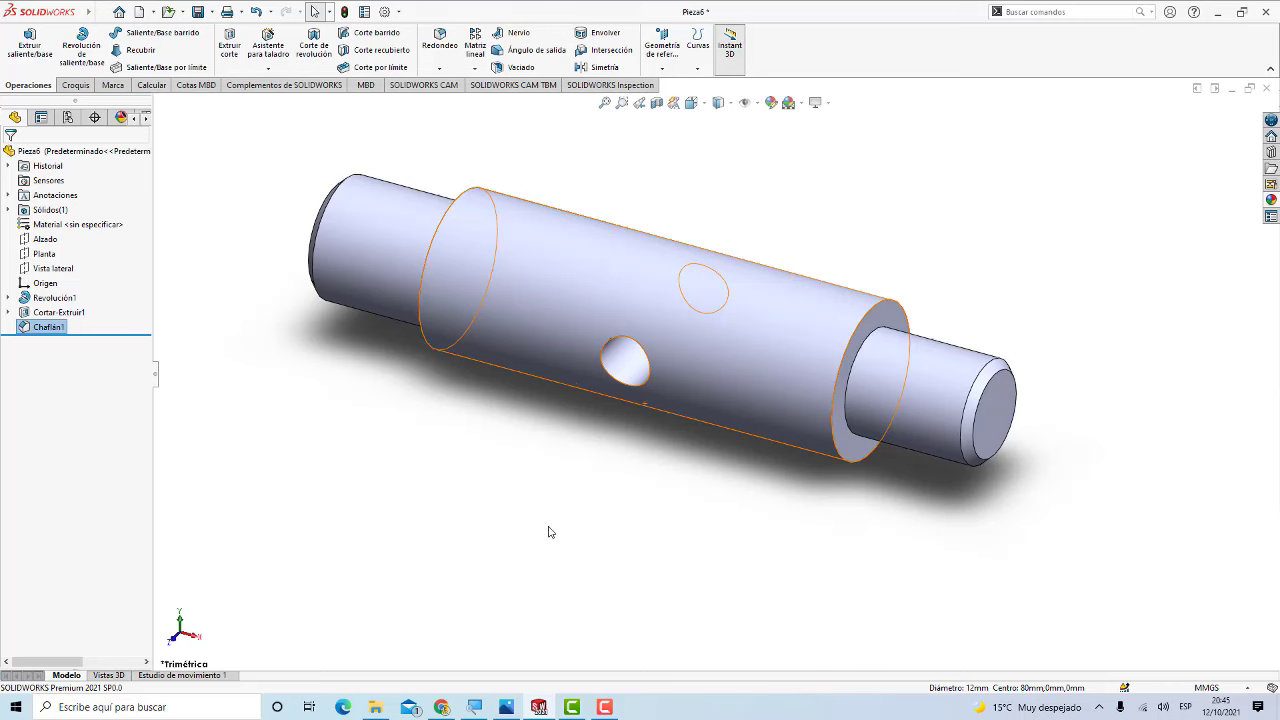
left_click(510, 707)
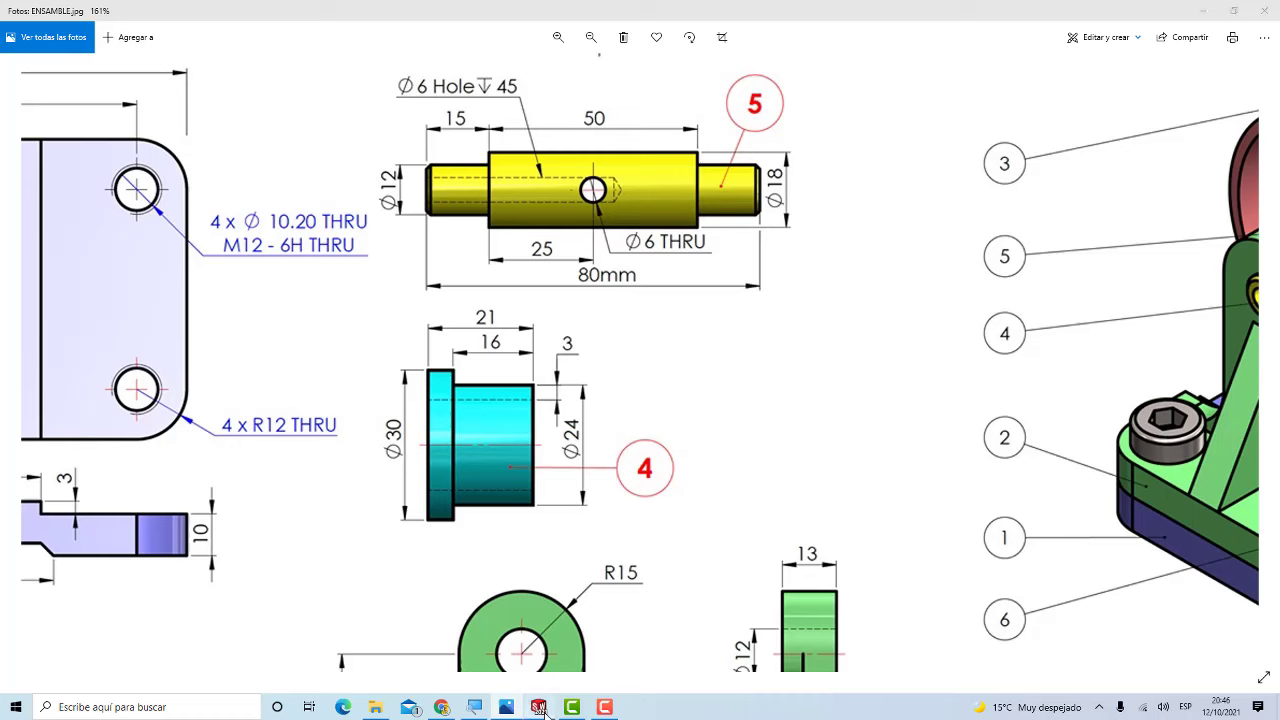
Step: Start a plain Hole Wizard hole on the shaft with Tipo set to Tamaños de perforadores
left_click(545, 700)
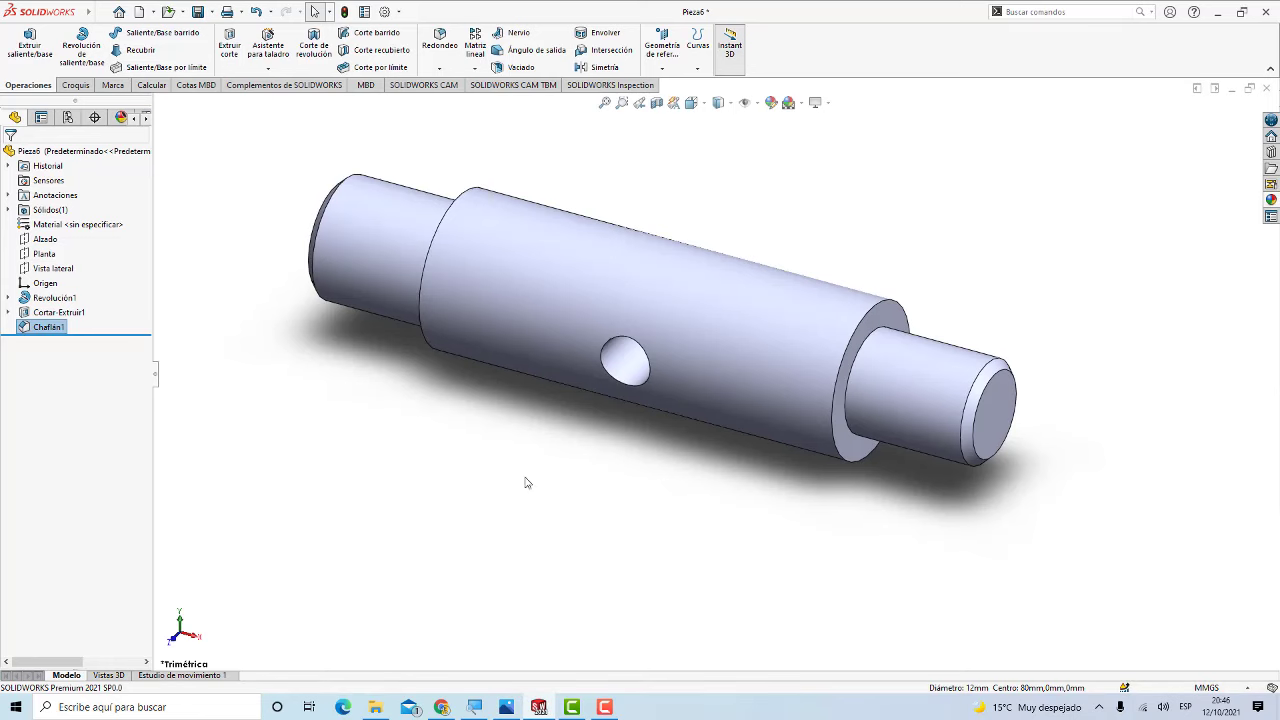
left_click(280, 50)
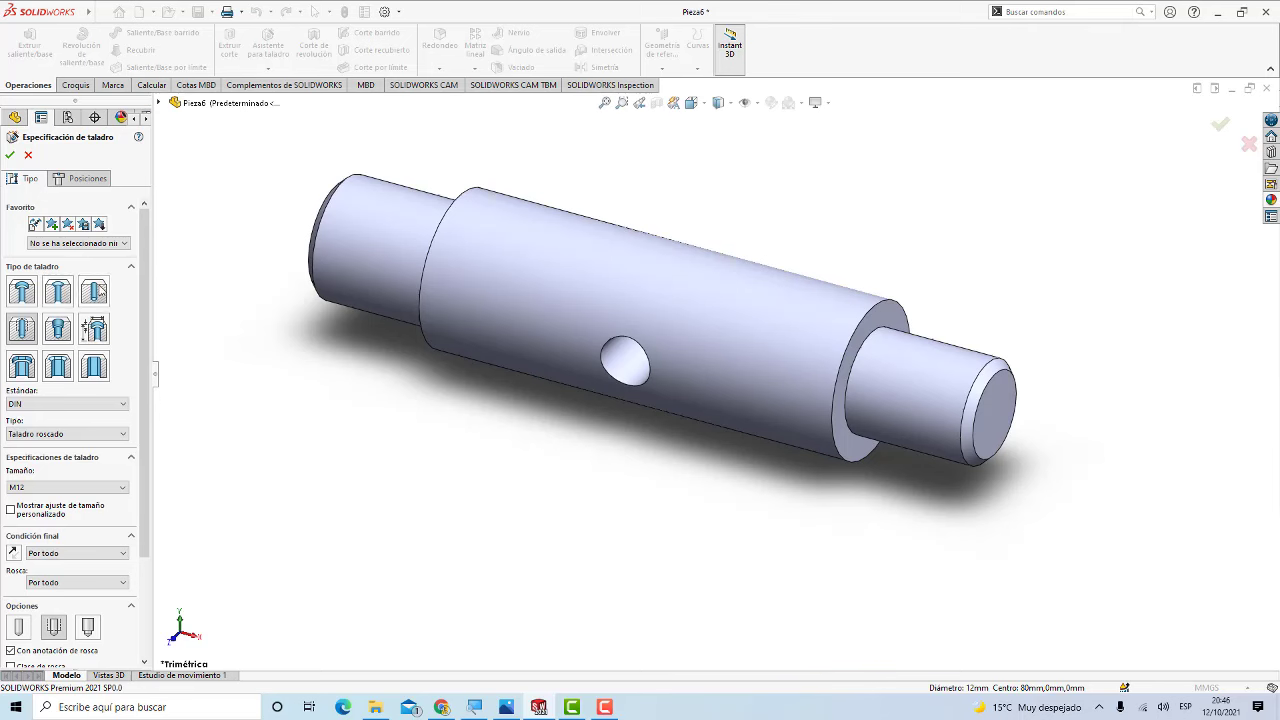
left_click(98, 290)
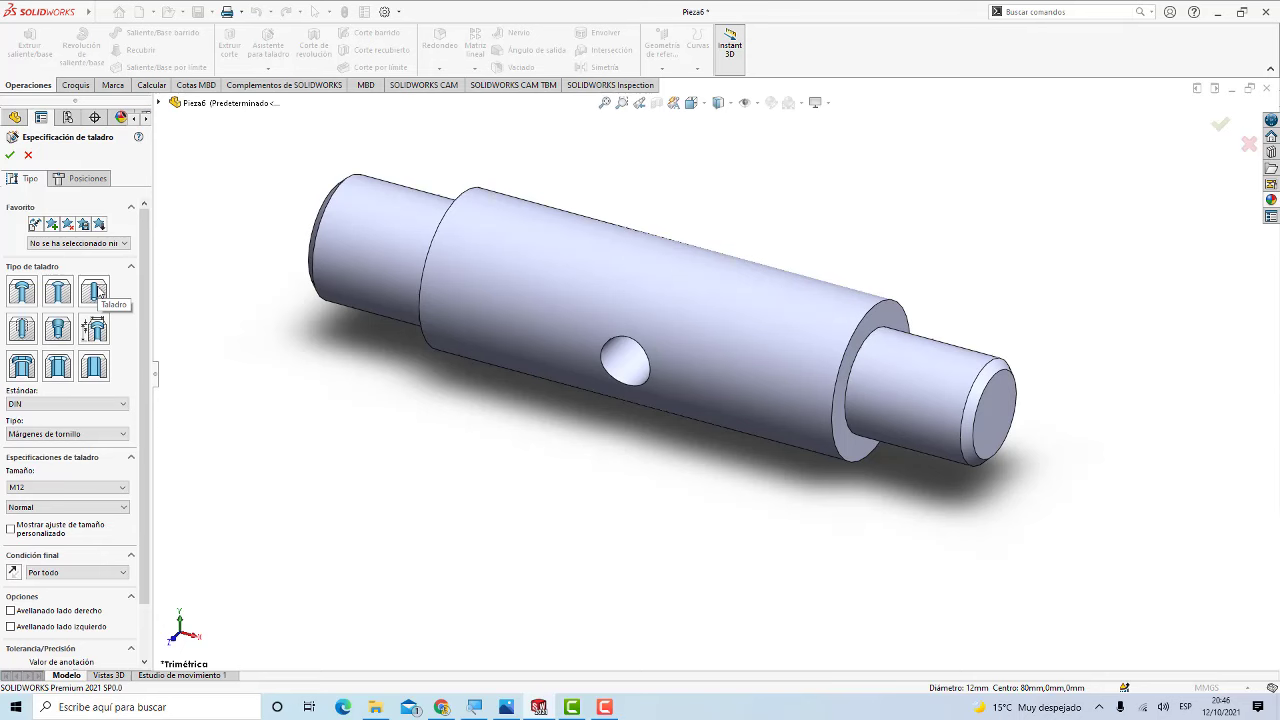
scroll(62, 374, "down", 2)
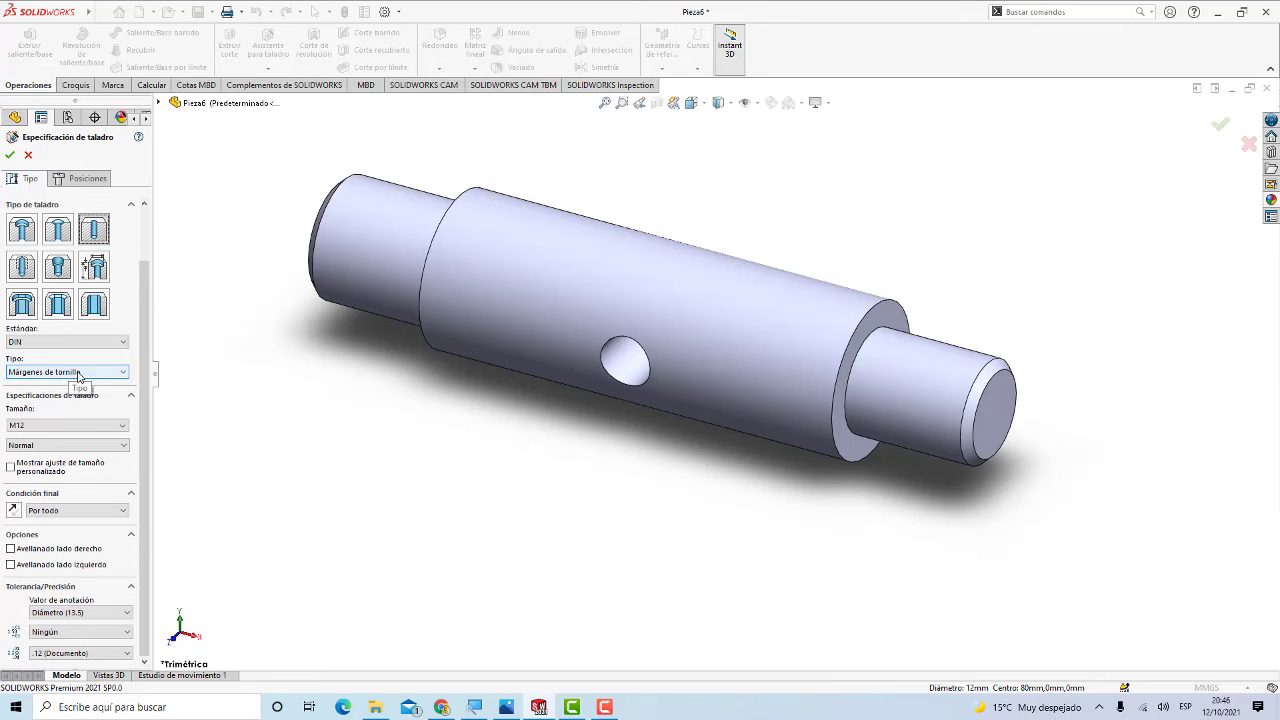
left_click(86, 372)
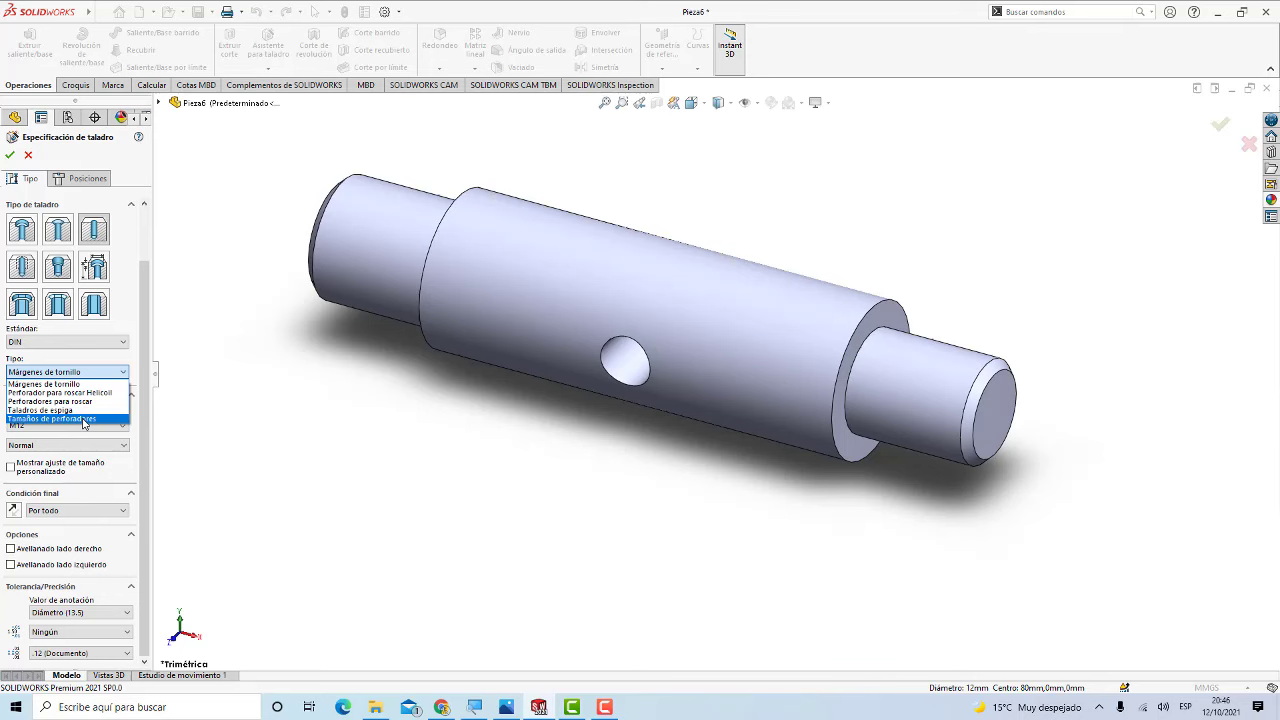
left_click(84, 419)
left_click(100, 392)
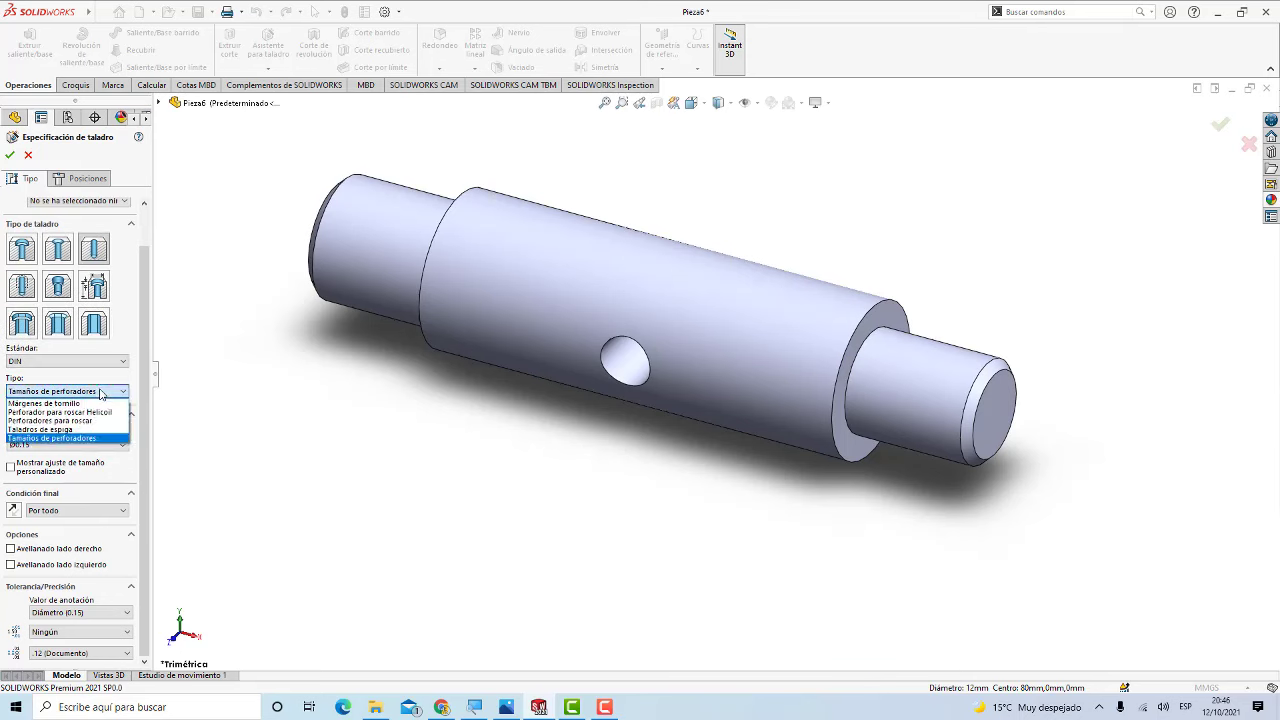
left_click(85, 440)
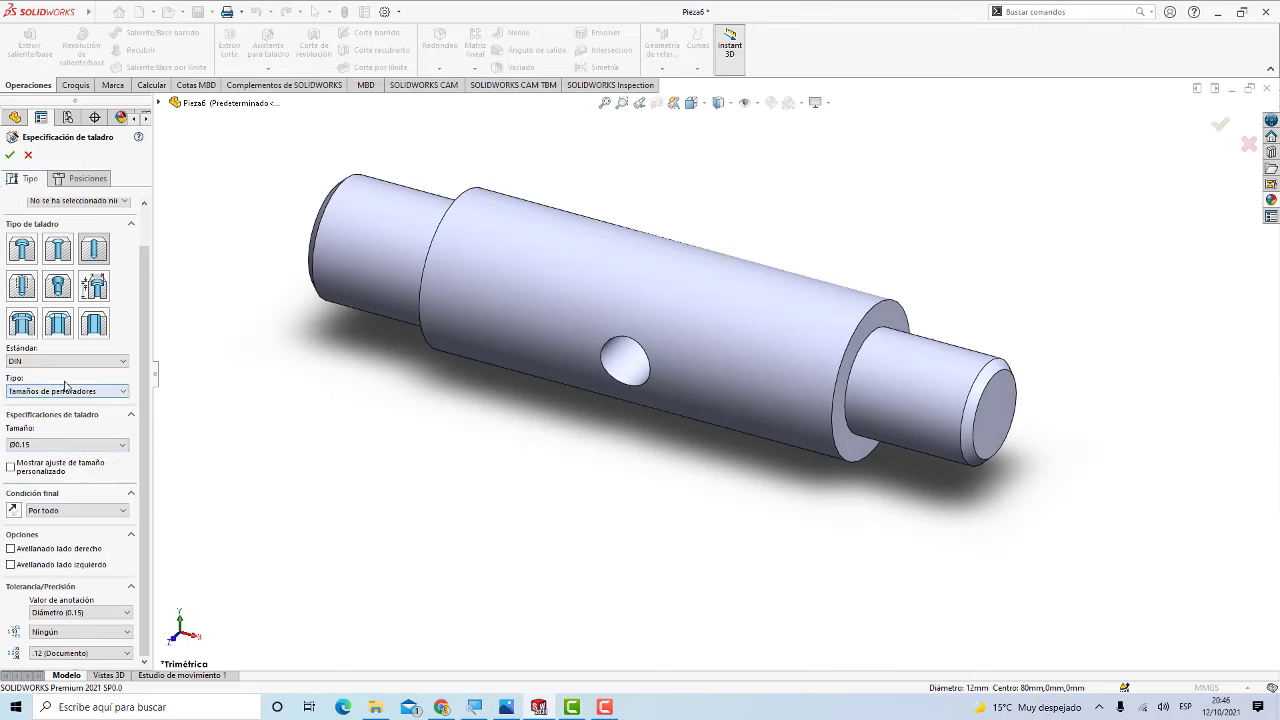
Step: Pick Ø6.0 from the Tamaño drill-size list, replacing Ø0.15
left_click(120, 446)
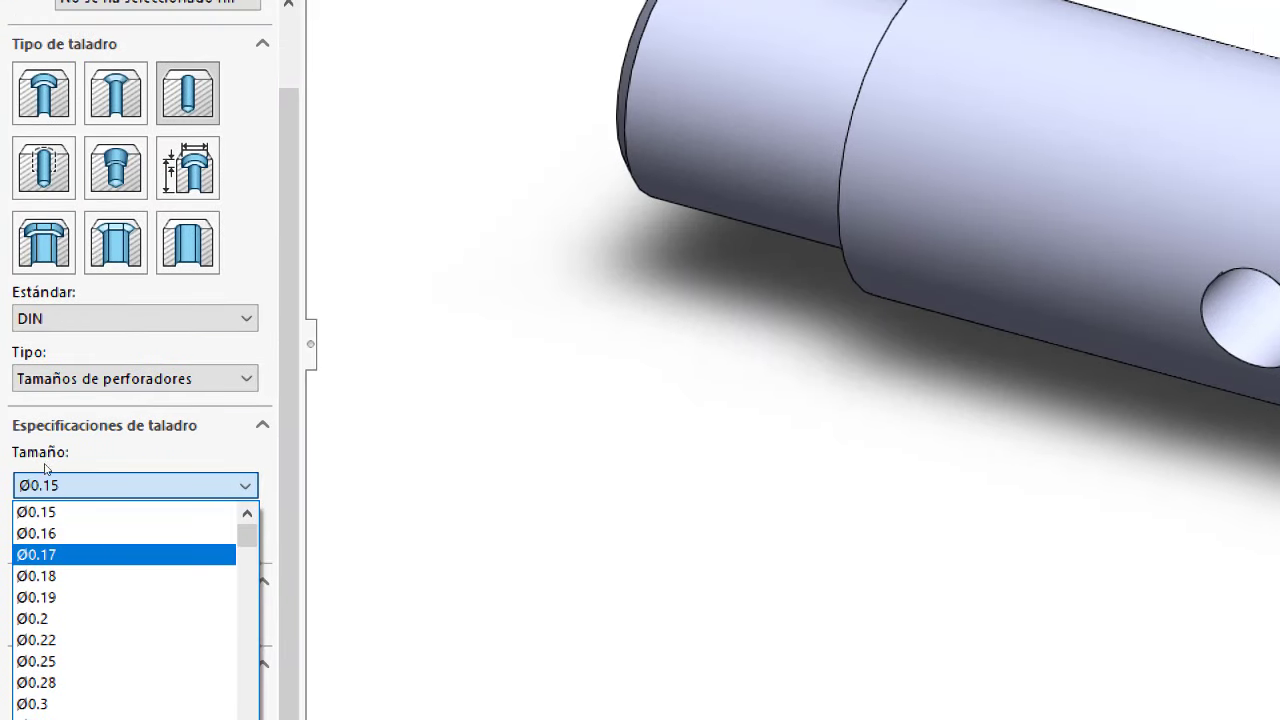
scroll(108, 527, "down", 2)
scroll(106, 522, "down", 2)
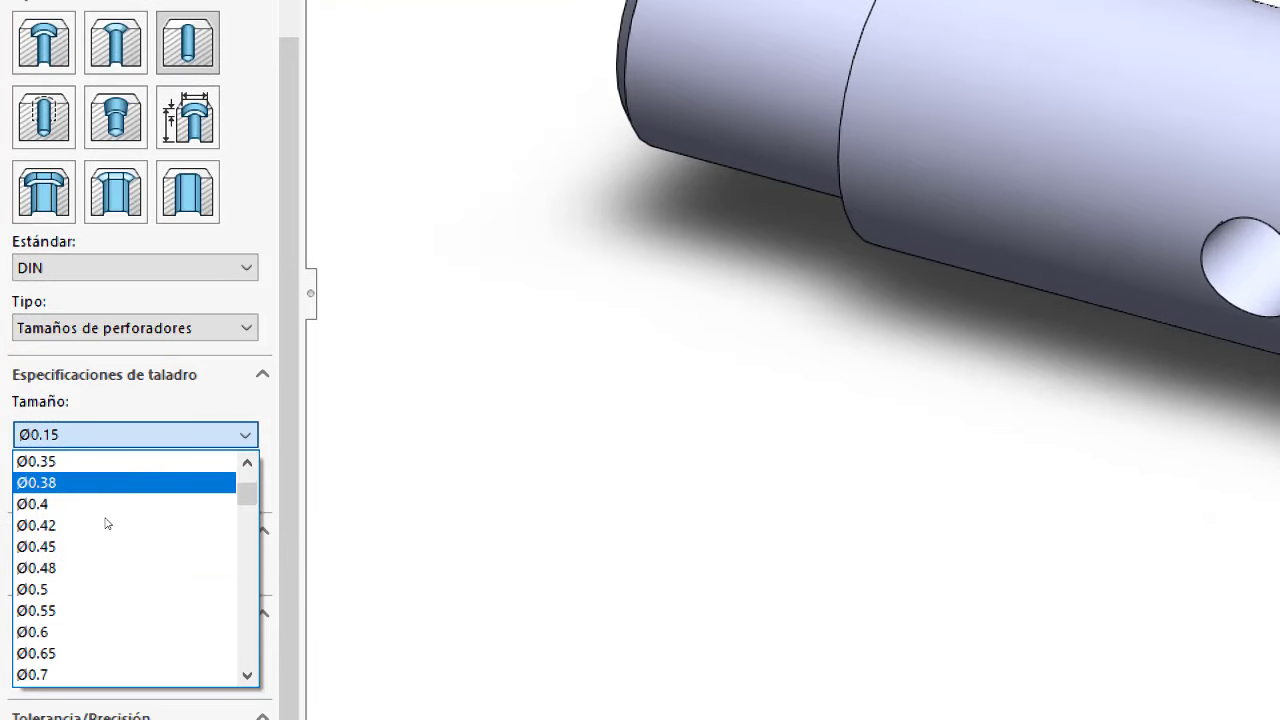
scroll(103, 518, "down", 5)
scroll(103, 517, "down", 1)
scroll(110, 512, "down", 4)
scroll(125, 503, "down", 5)
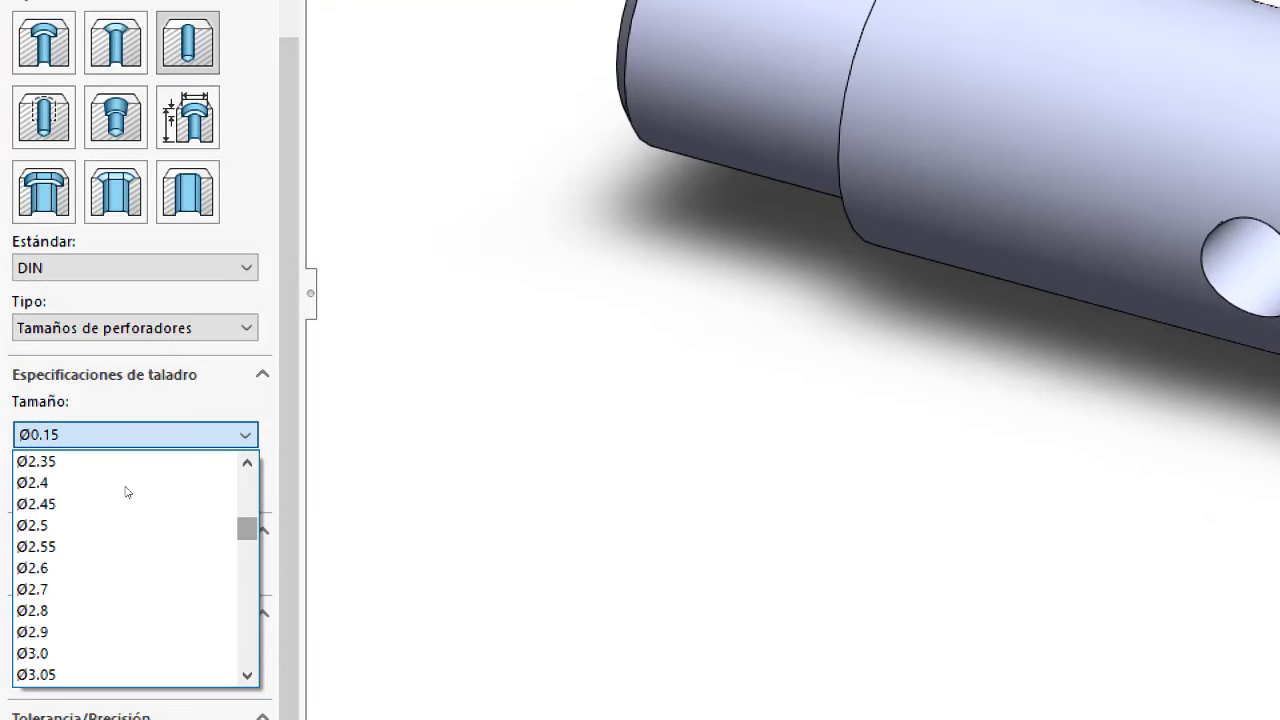
scroll(127, 495, "down", 5)
scroll(126, 515, "down", 5)
scroll(126, 523, "down", 1)
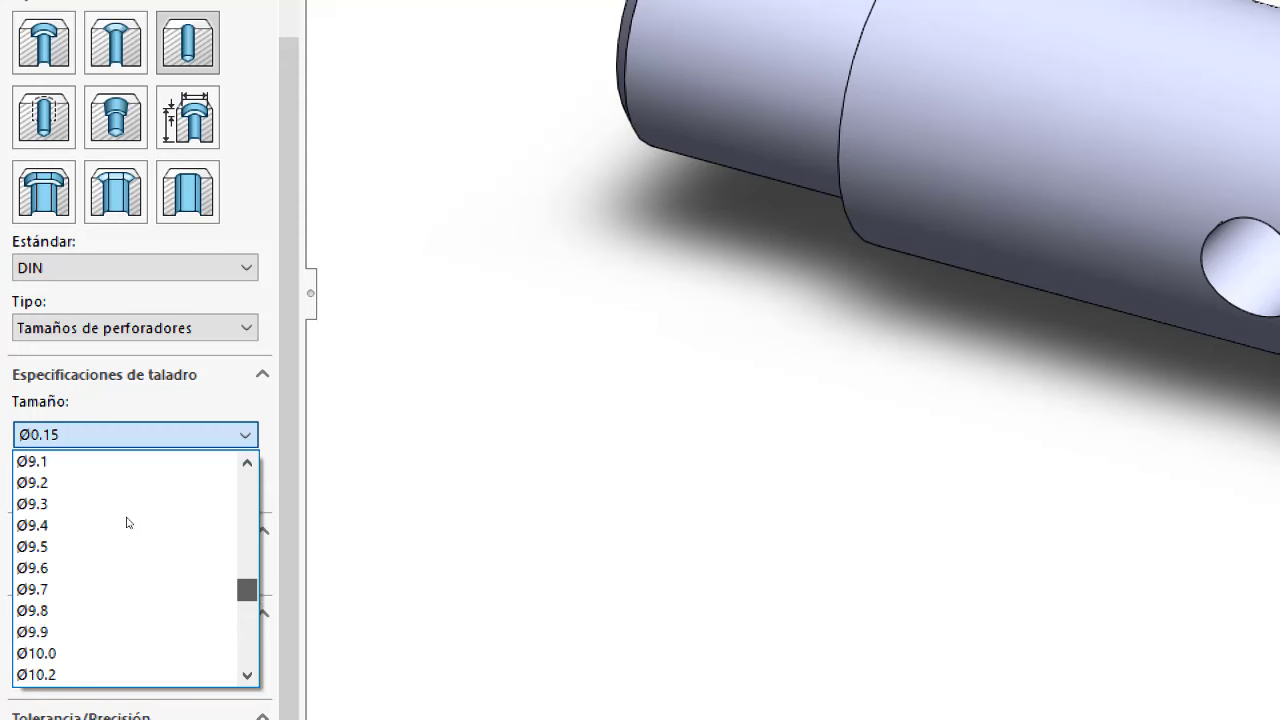
scroll(127, 520, "up", 3)
scroll(128, 516, "up", 1)
scroll(129, 512, "up", 3)
scroll(129, 511, "up", 2)
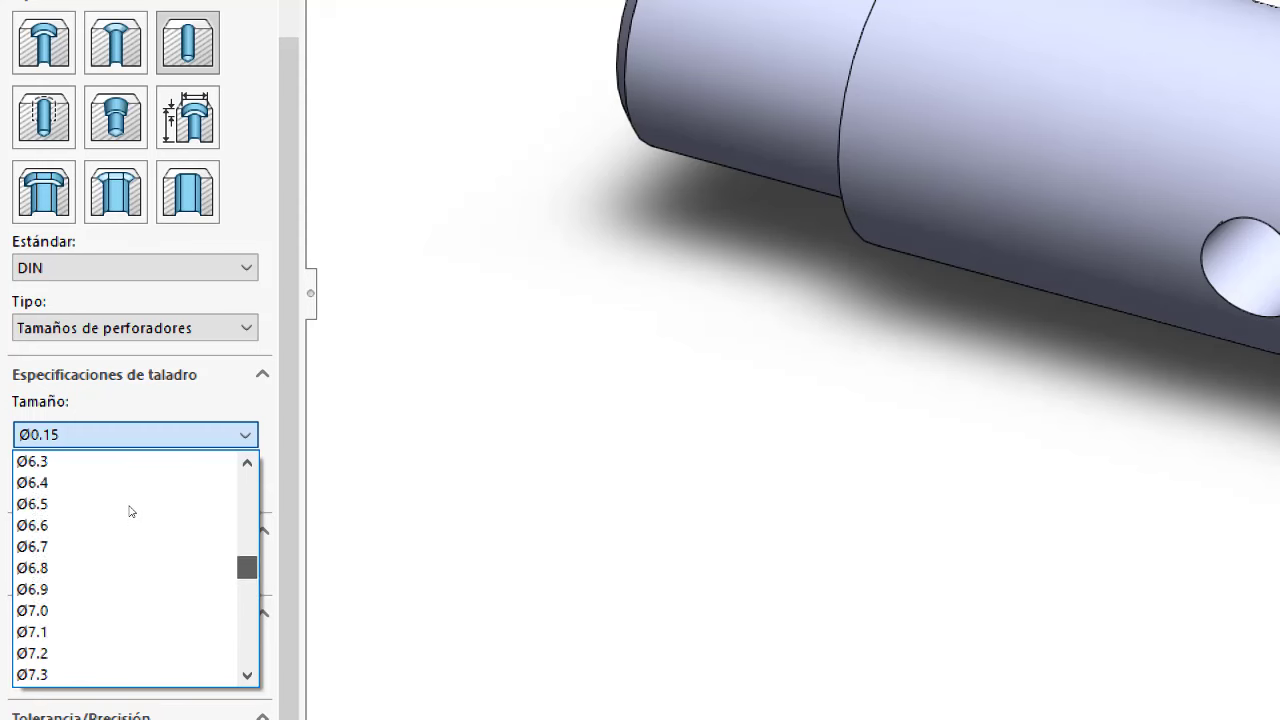
scroll(130, 510, "up", 1)
scroll(130, 509, "up", 2)
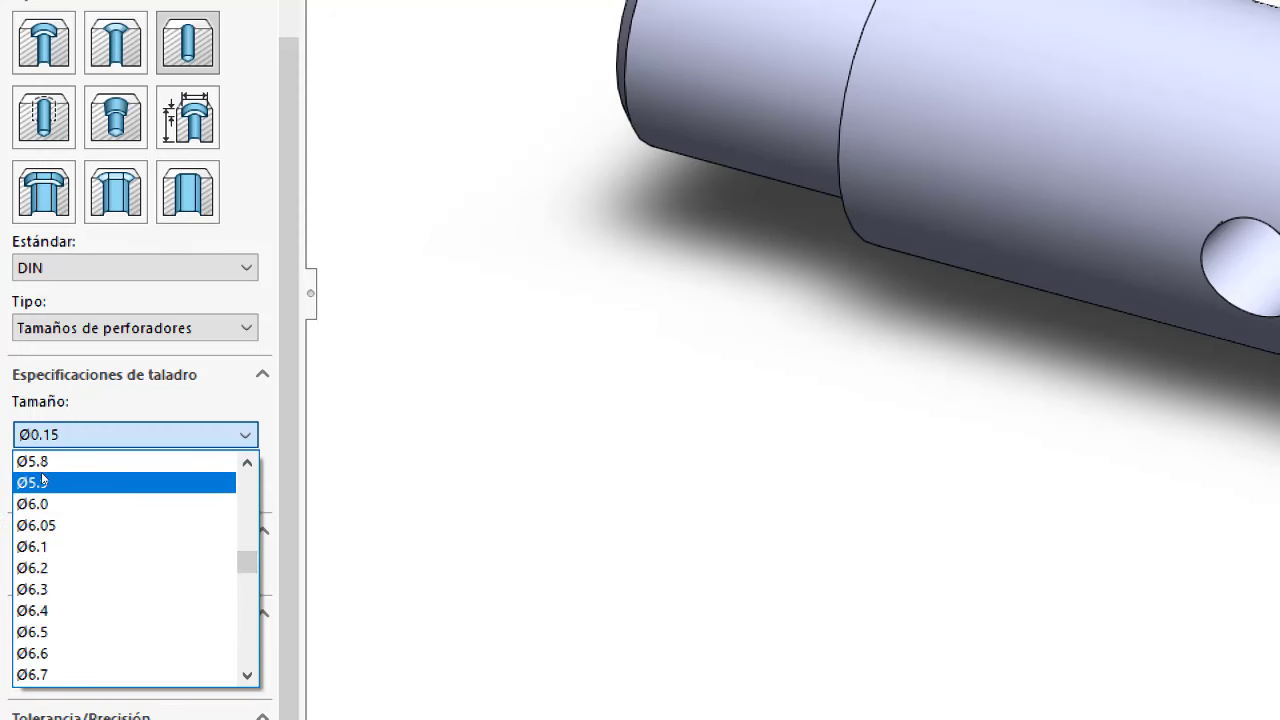
key("Return")
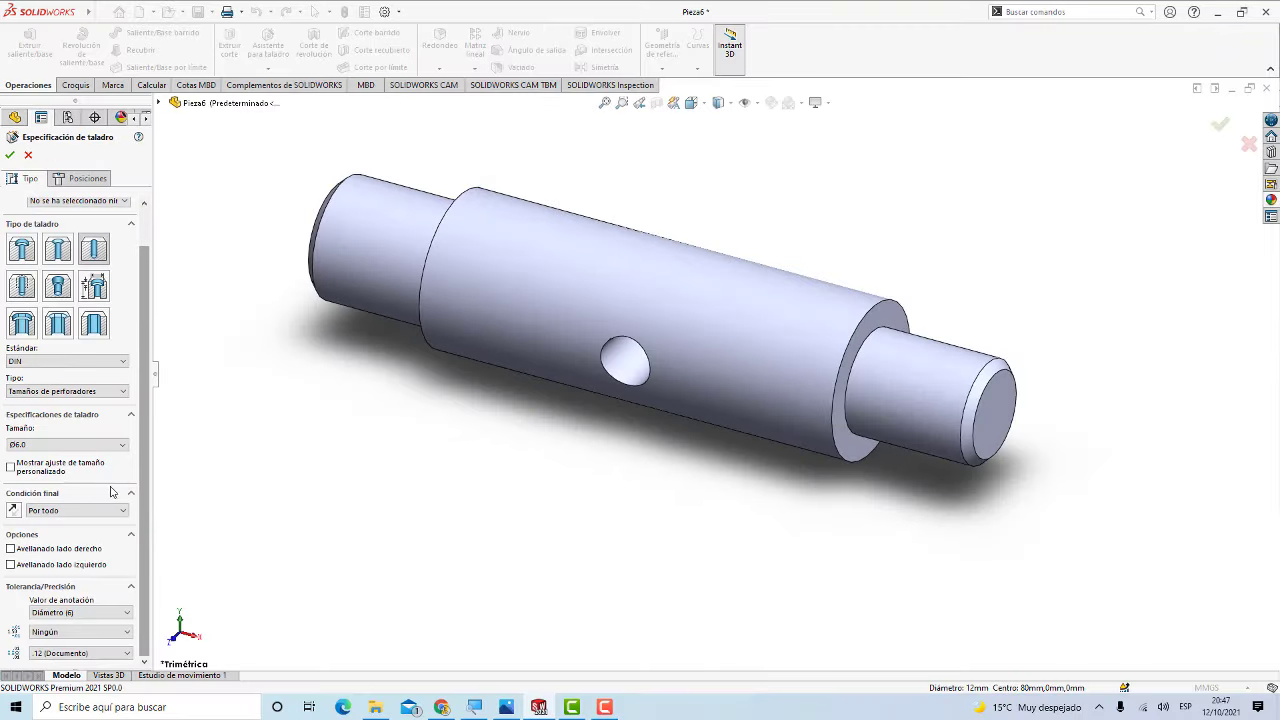
Step: Set the end condition to Hasta profundidad específica and change the 10.00 mm depth to 45 mm
left_click(104, 511)
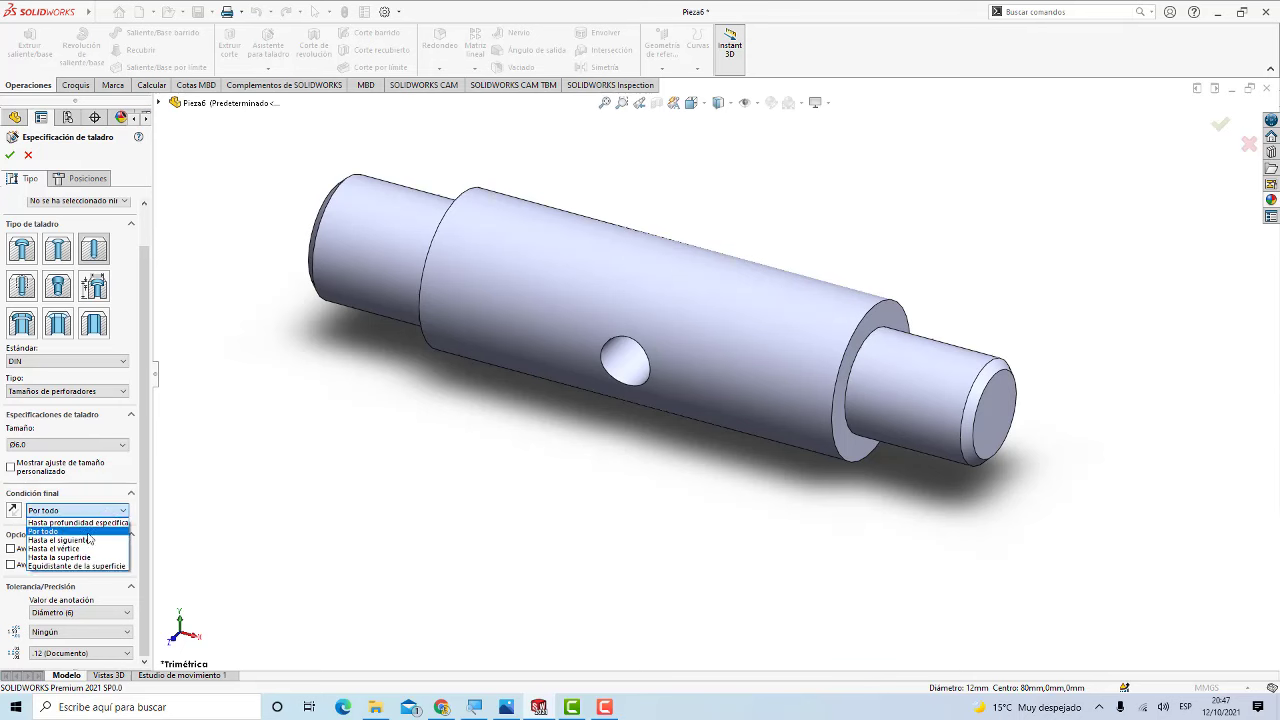
left_click(90, 524)
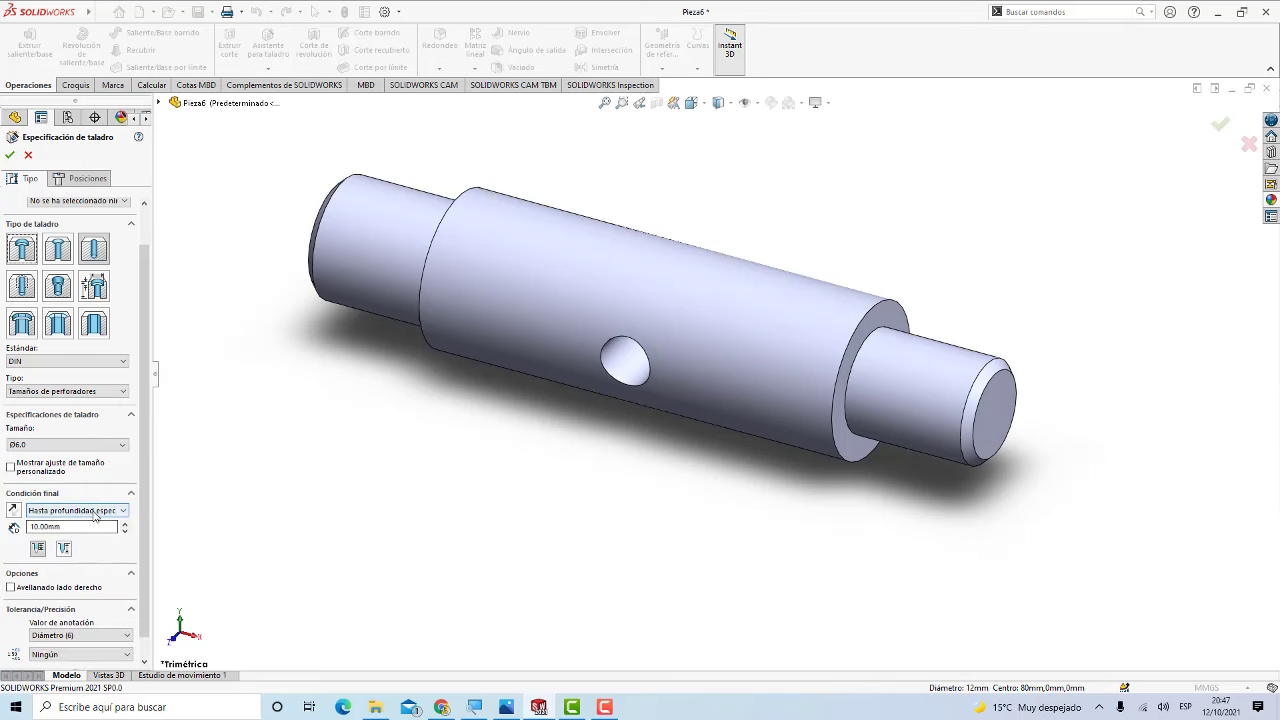
left_click(71, 526)
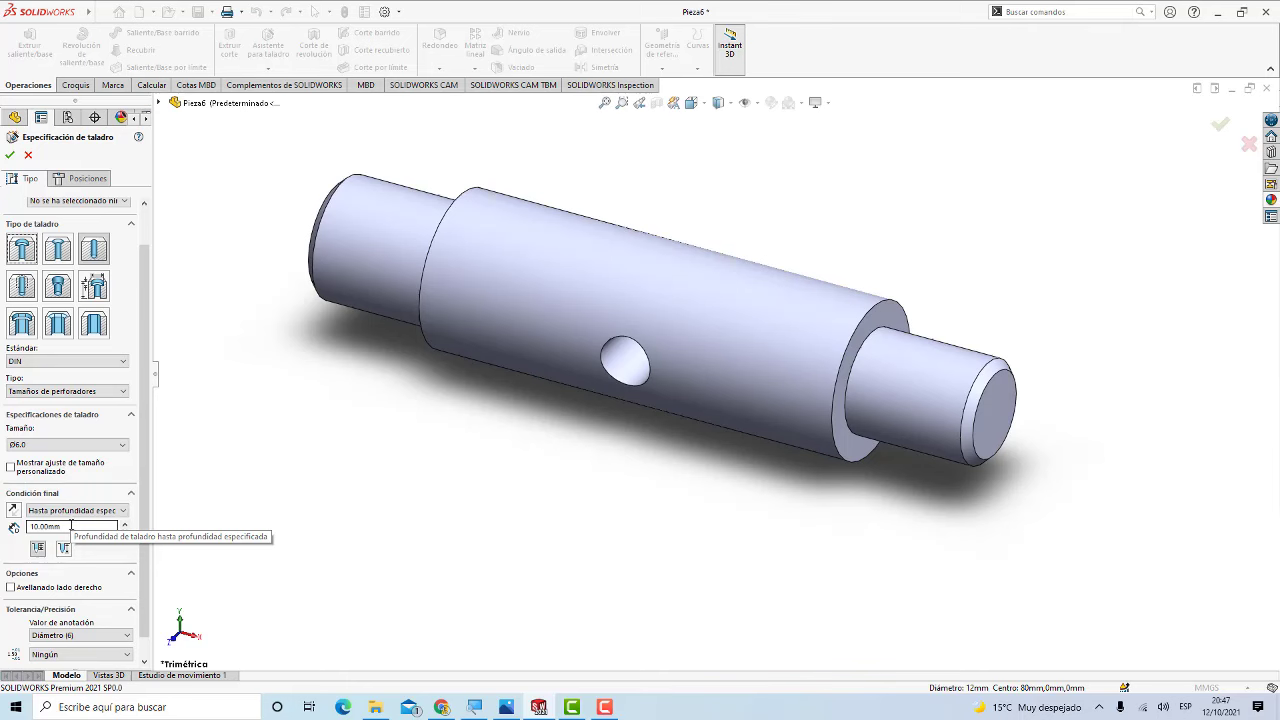
left_click_drag(71, 525, 26, 517)
type("4")
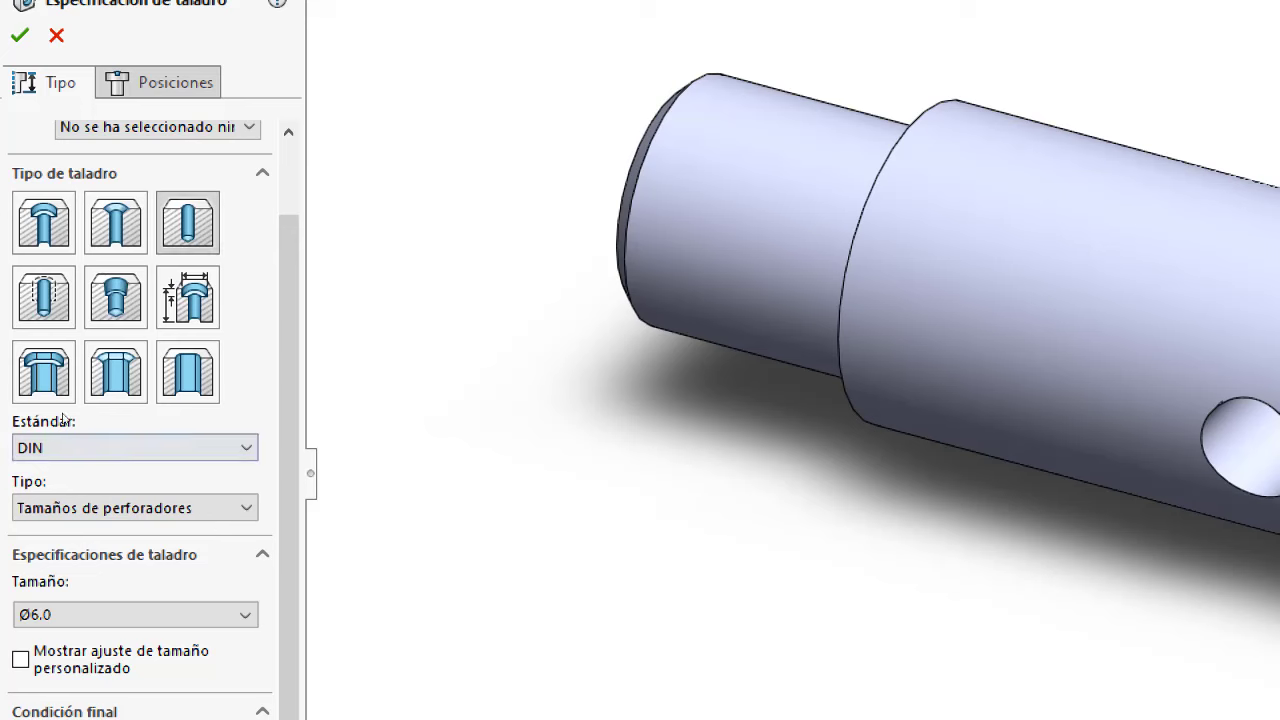
scroll(61, 428, "down", 1)
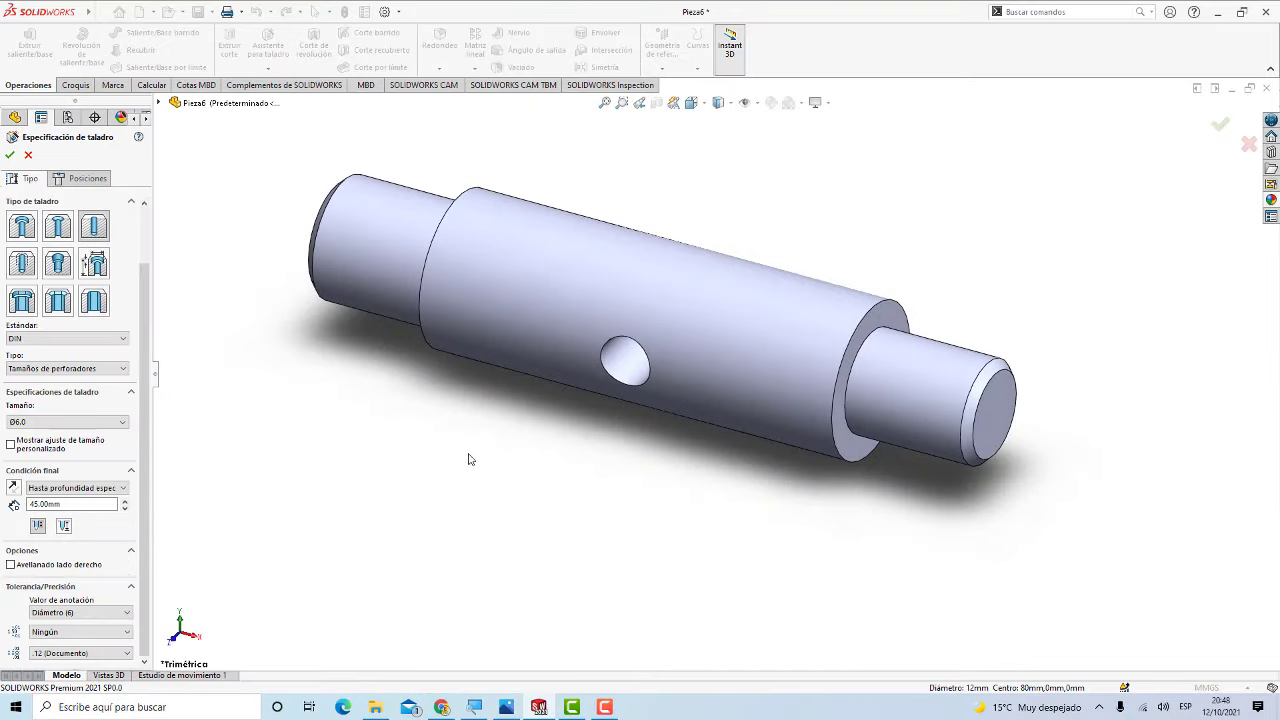
Step: Place the hole at the centre point of the shaft's end face and accept the feature
left_click(88, 179)
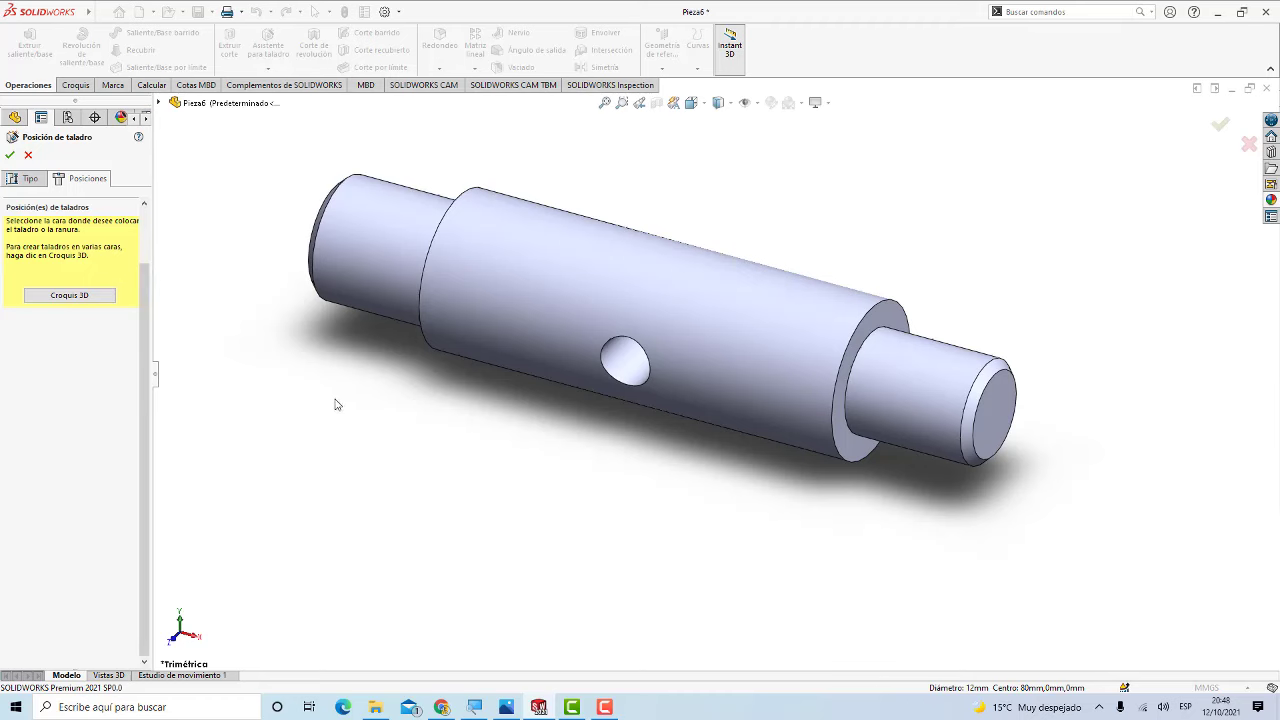
mouse_move(337, 403)
middle_mouse_down()
mouse_move(458, 516)
mouse_move(457, 463)
middle_mouse_up()
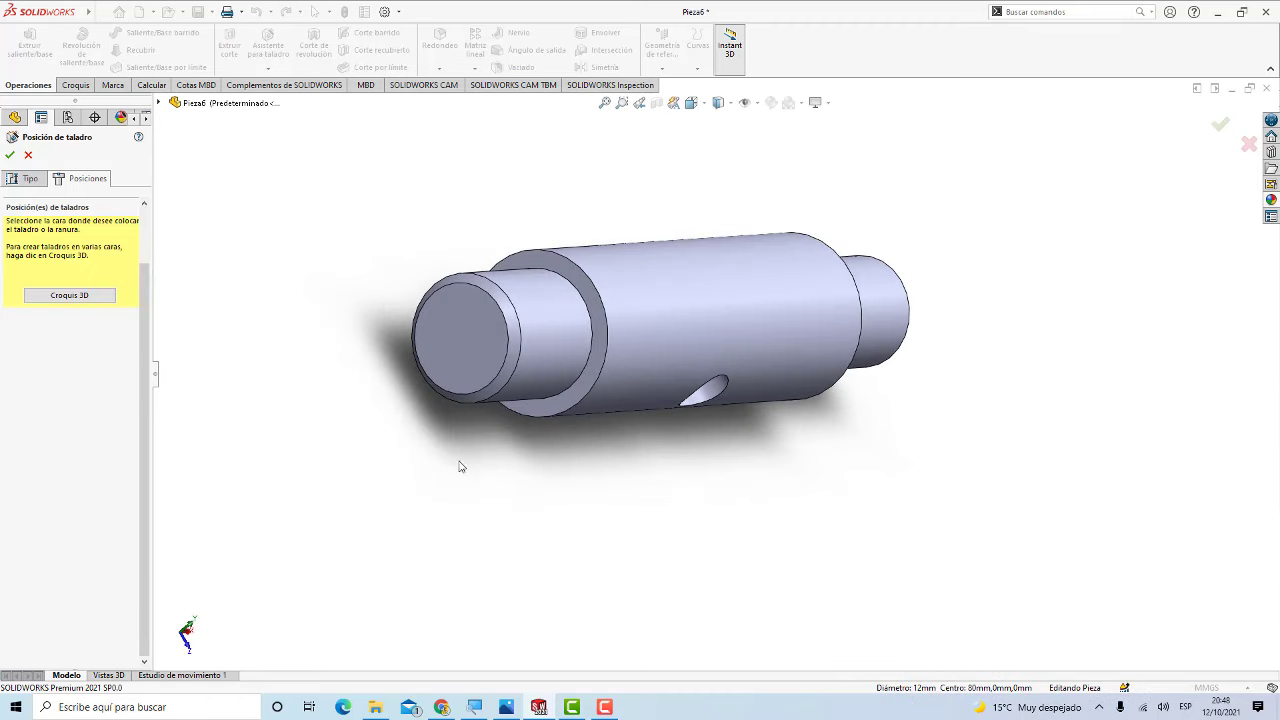
left_click(474, 328)
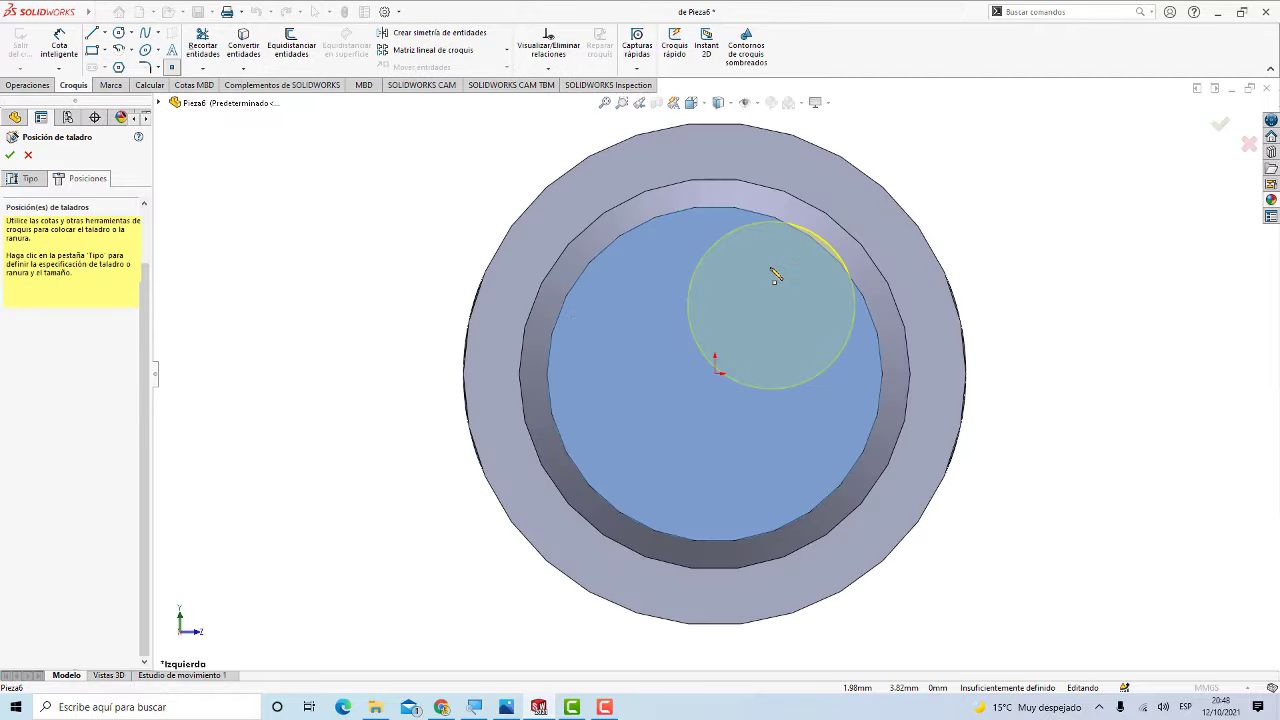
left_click(716, 375)
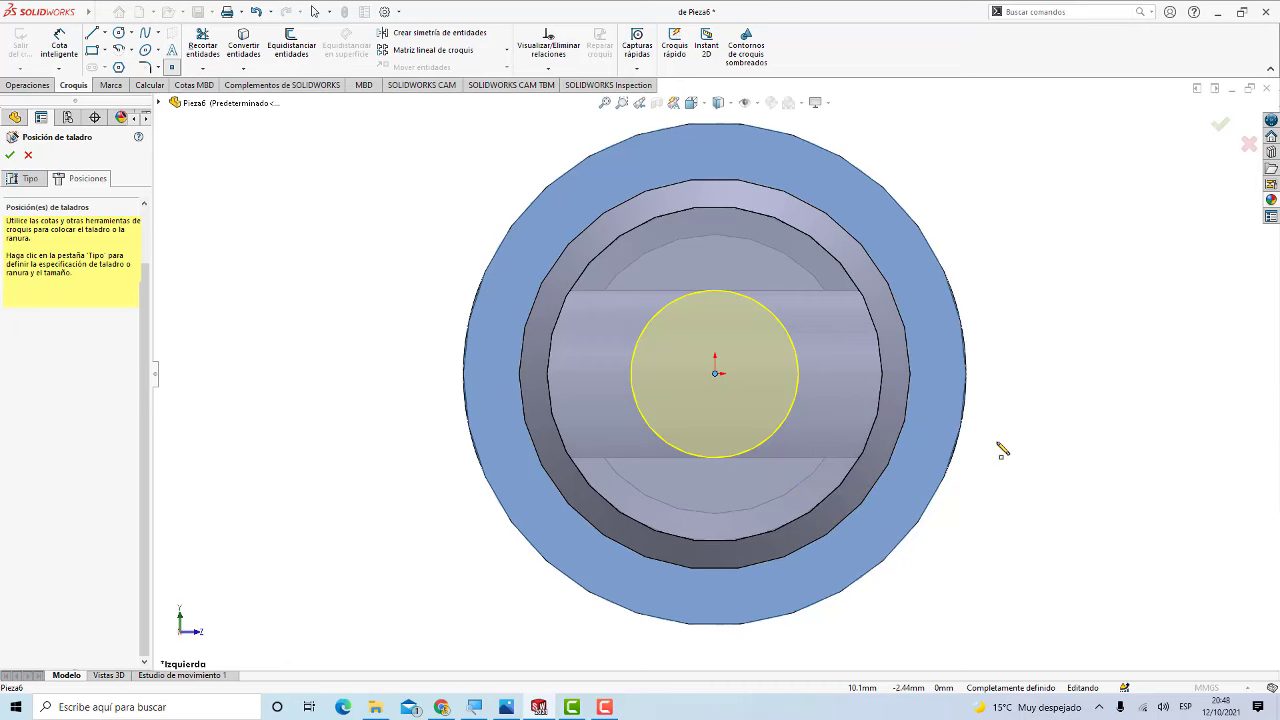
middle_click_drag(1000, 449, 885, 505)
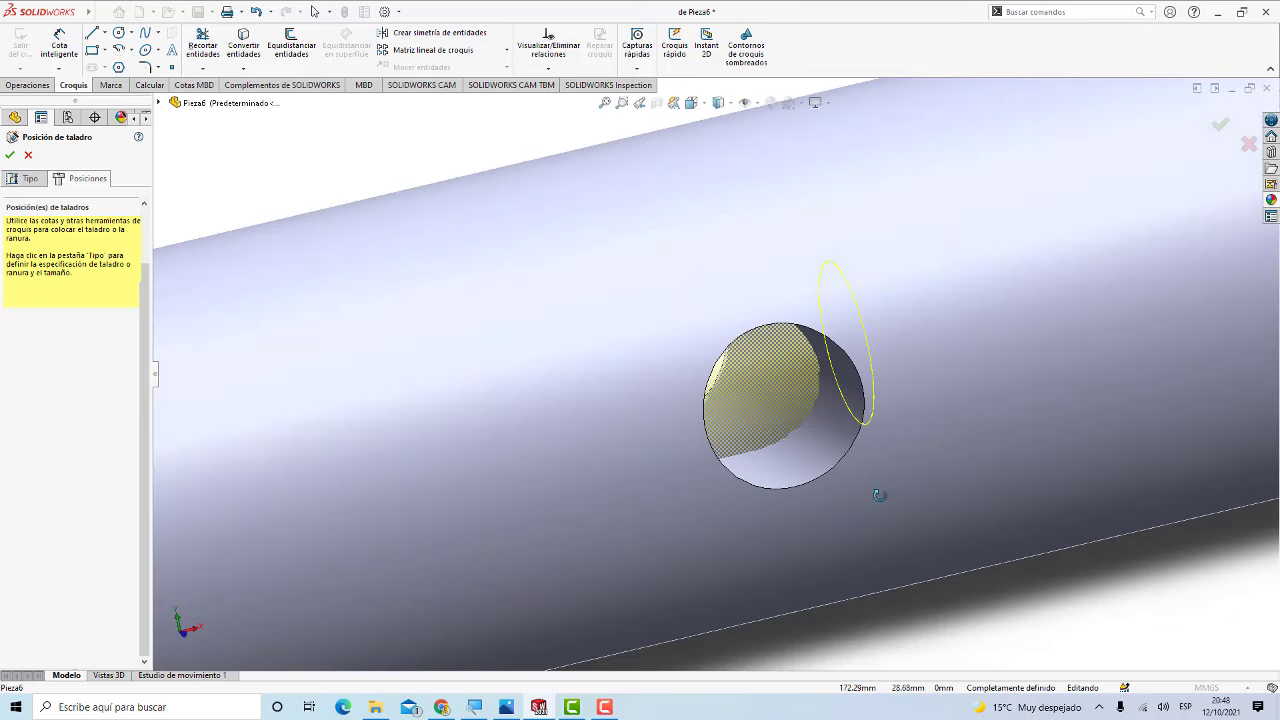
key("f")
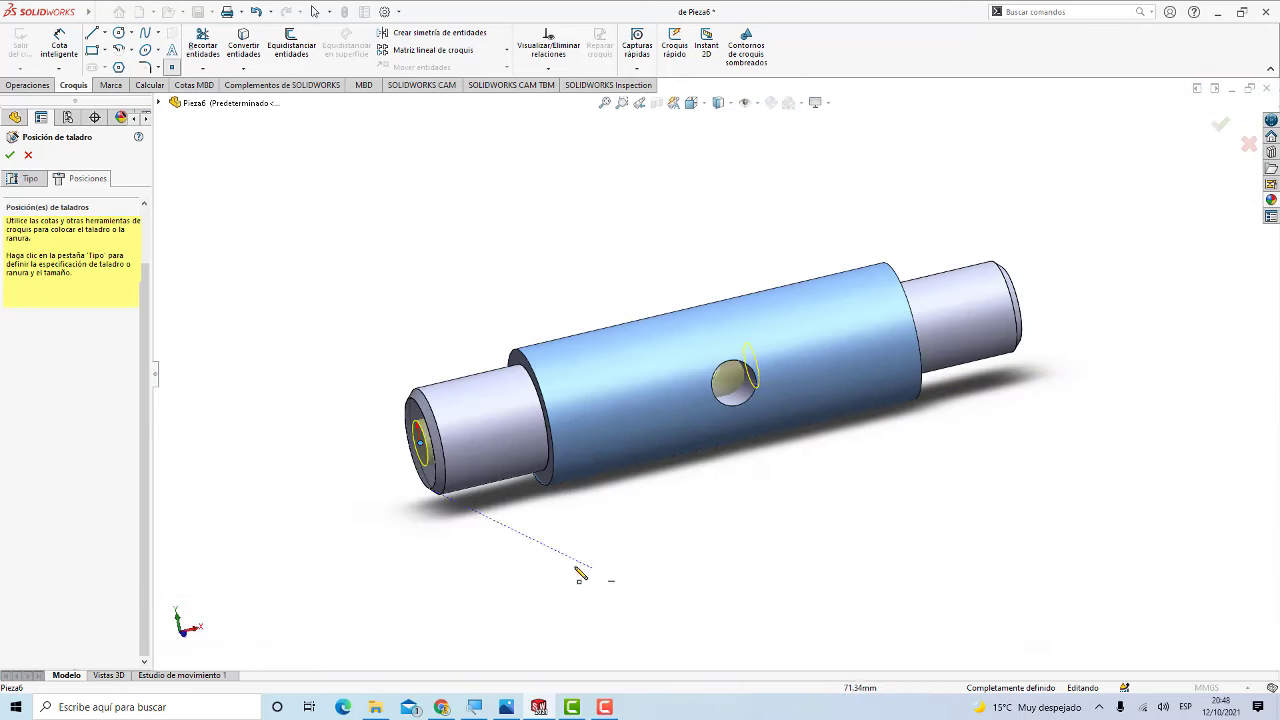
left_click(9, 156)
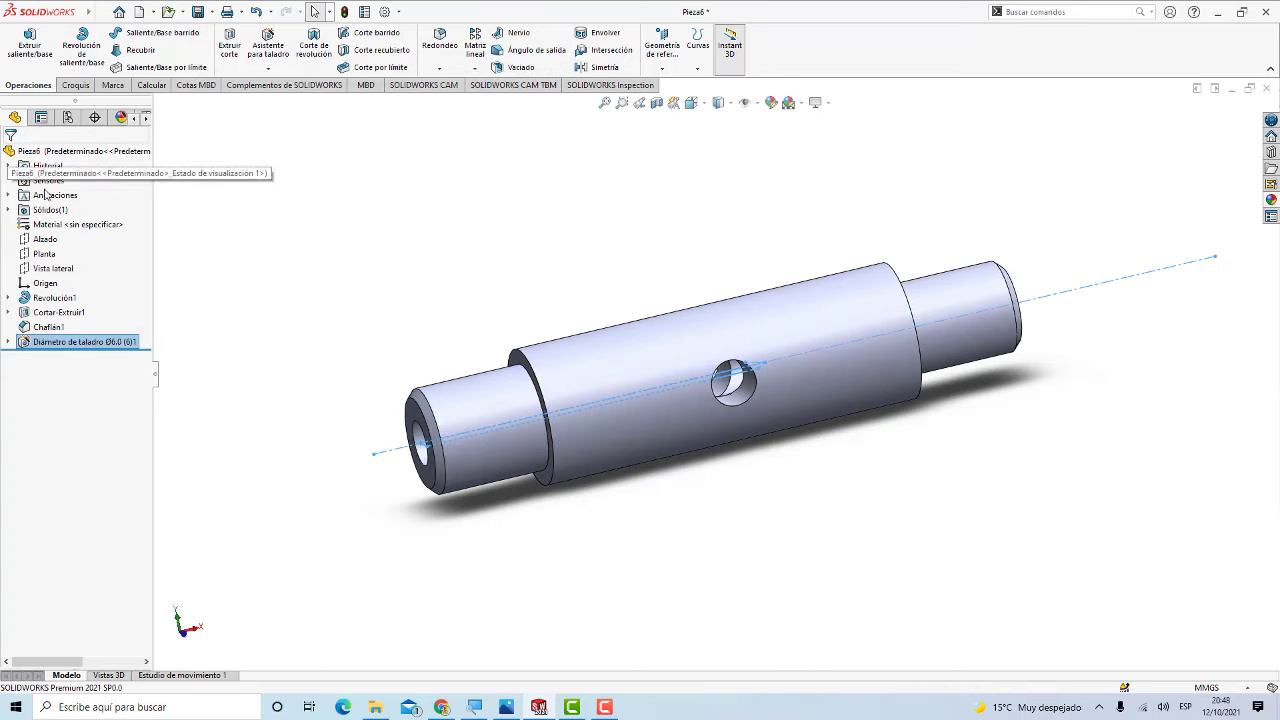
Step: Deselect the new hole and switch the shaft to the fitted isometric view with Ctrl+7
left_click(790, 572)
mouse_move(757, 563)
middle_mouse_down()
mouse_move(891, 480)
mouse_move(749, 509)
mouse_move(817, 540)
mouse_move(747, 590)
middle_mouse_up()
scroll(777, 543, "up", 2)
scroll(777, 517, "up", 2)
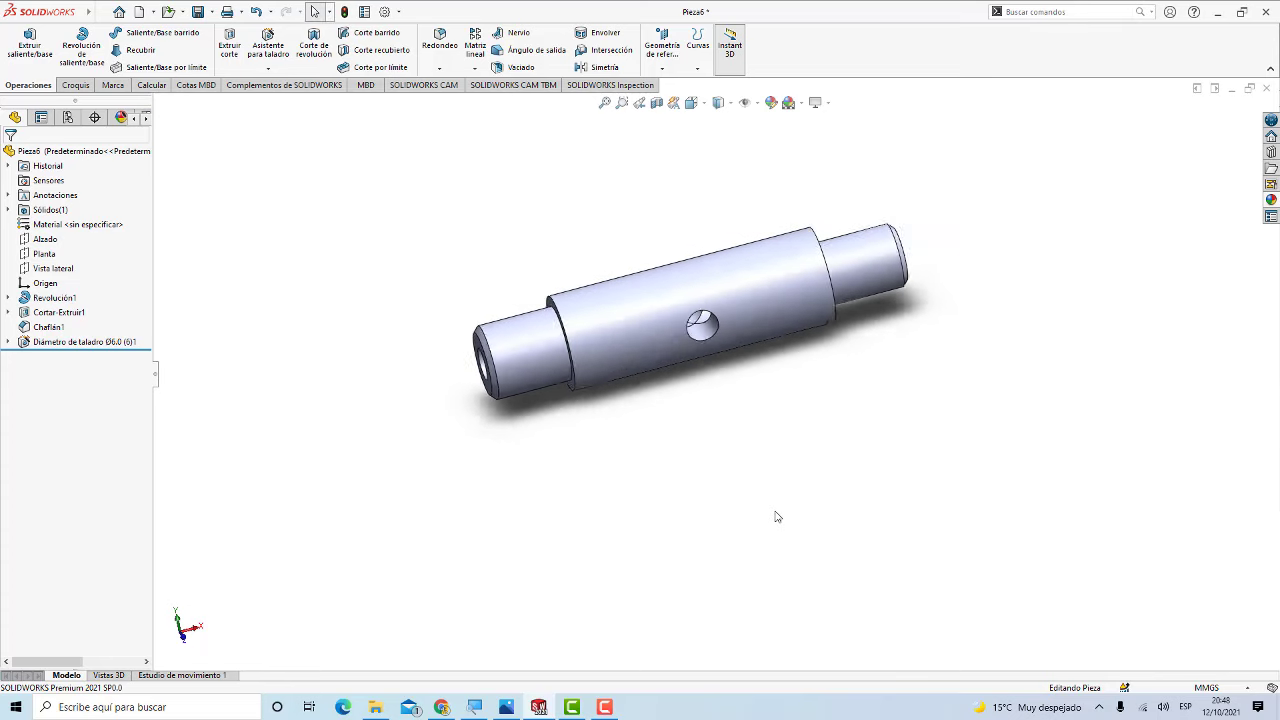
scroll(778, 516, "up", 1)
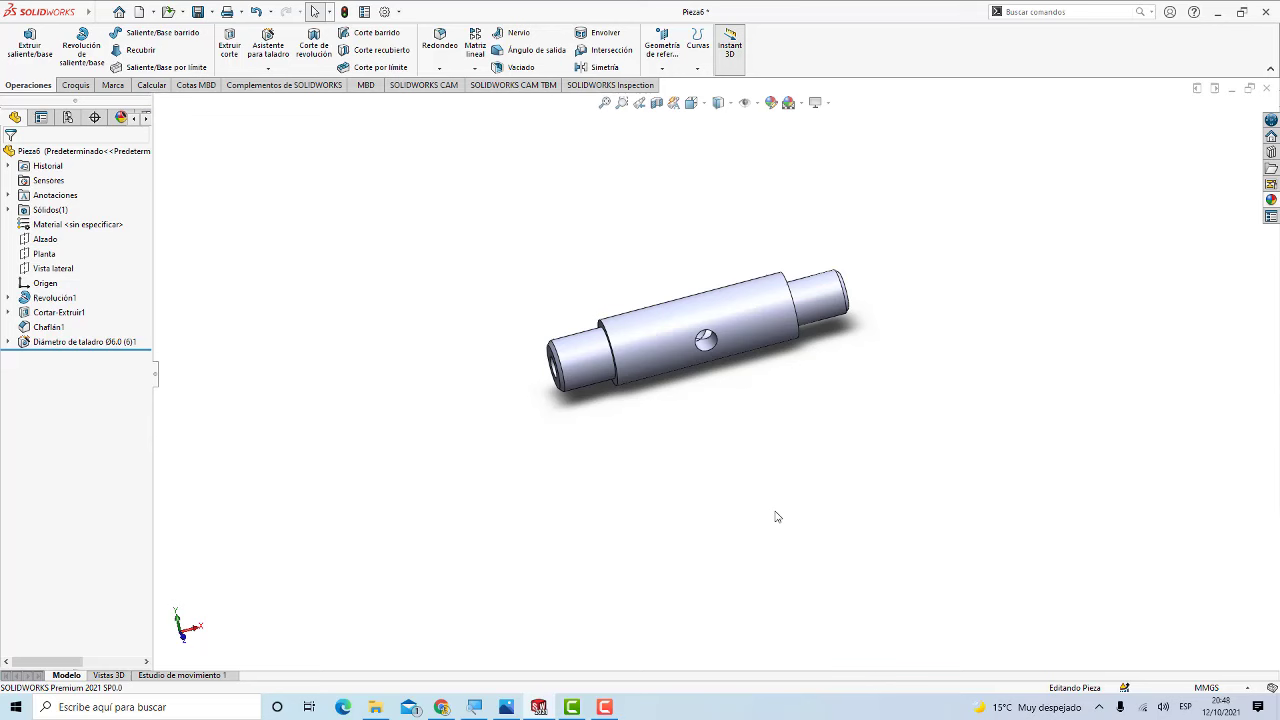
scroll(771, 408, "up", 1)
scroll(783, 391, "up", 2)
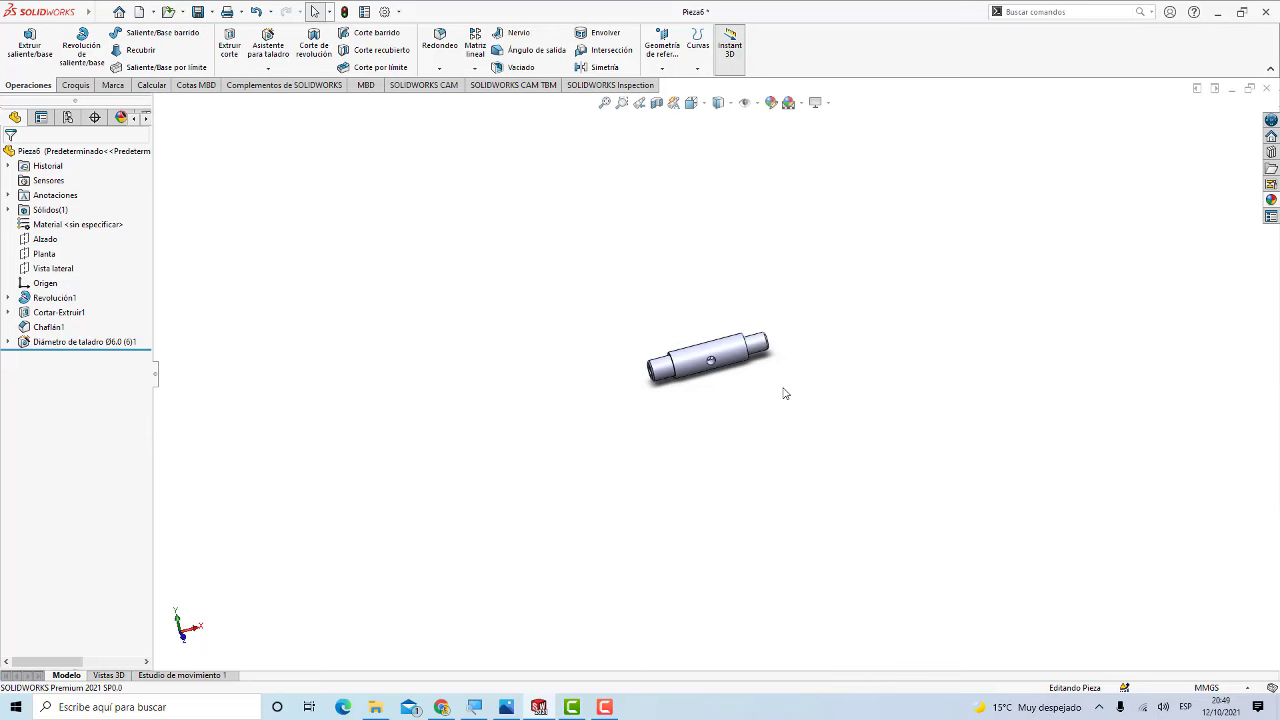
scroll(785, 393, "down", 2)
key("ctrl+7")
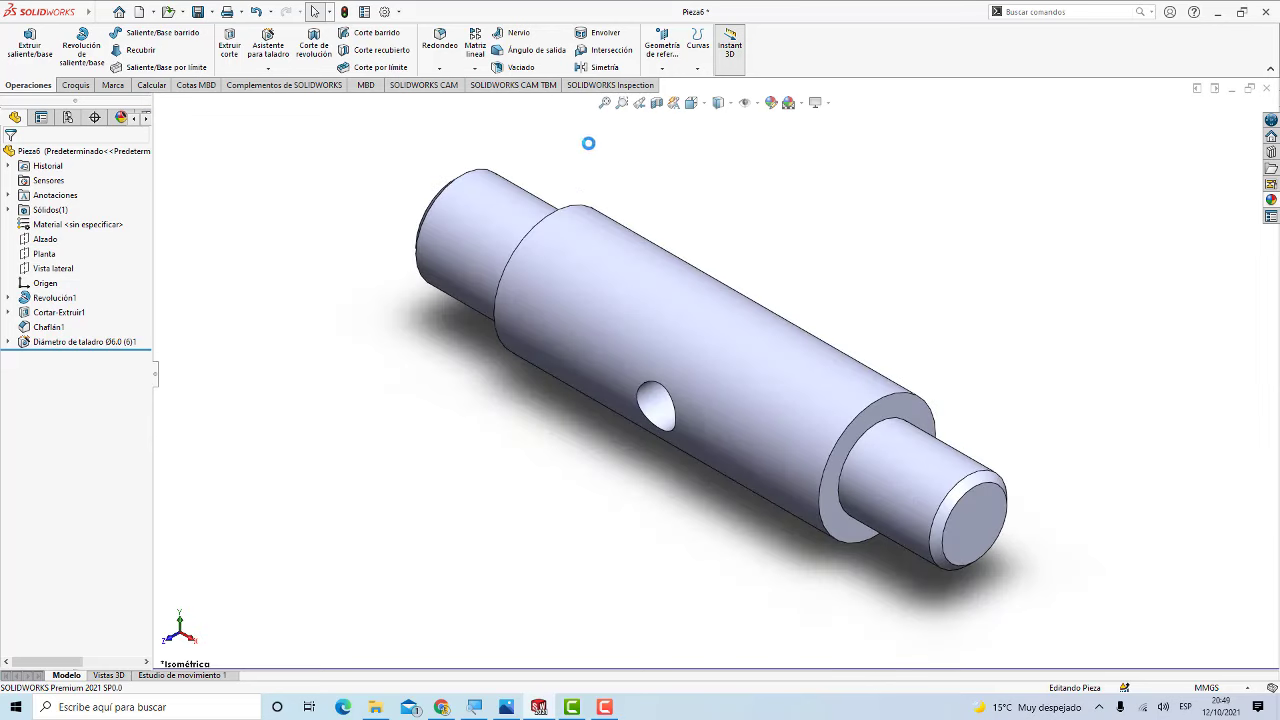
Step: Colour the shaft light yellow (255,255,167) through Edit Appearance
left_click(771, 102)
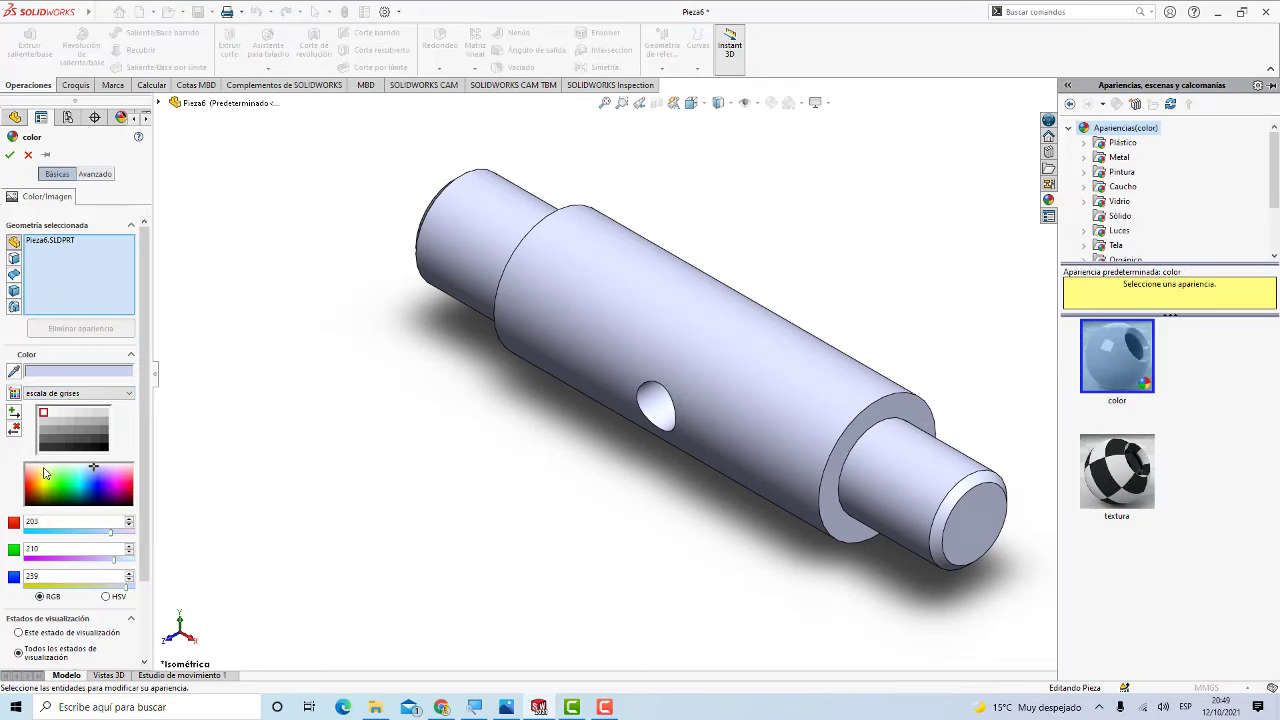
left_click(43, 470)
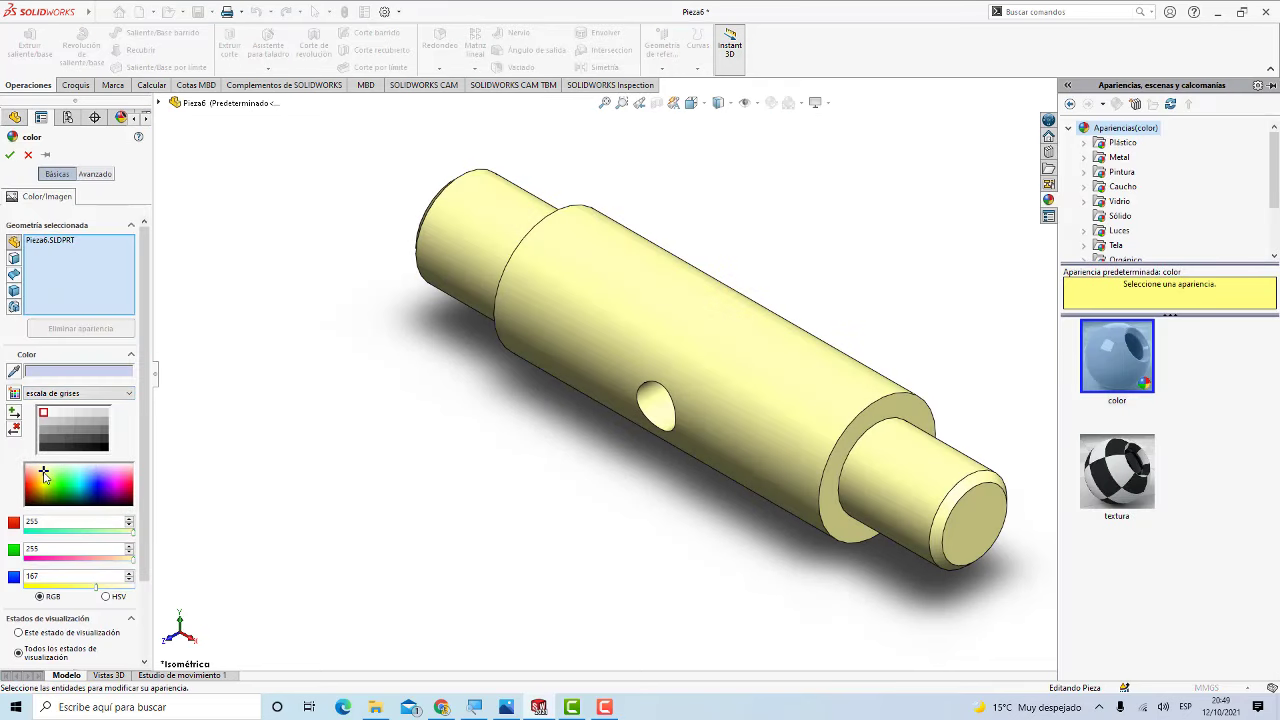
left_click(9, 154)
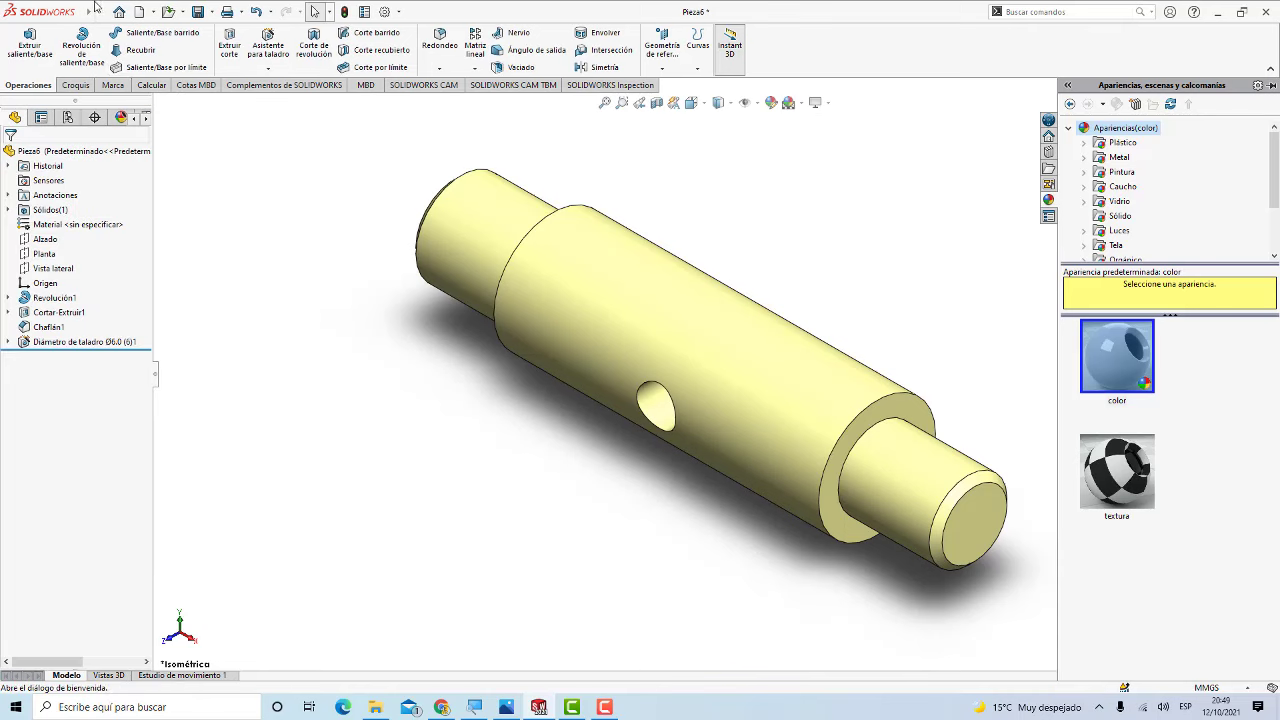
Step: Save the part as 'Eje' with Guardar como and close it
left_click(108, 12)
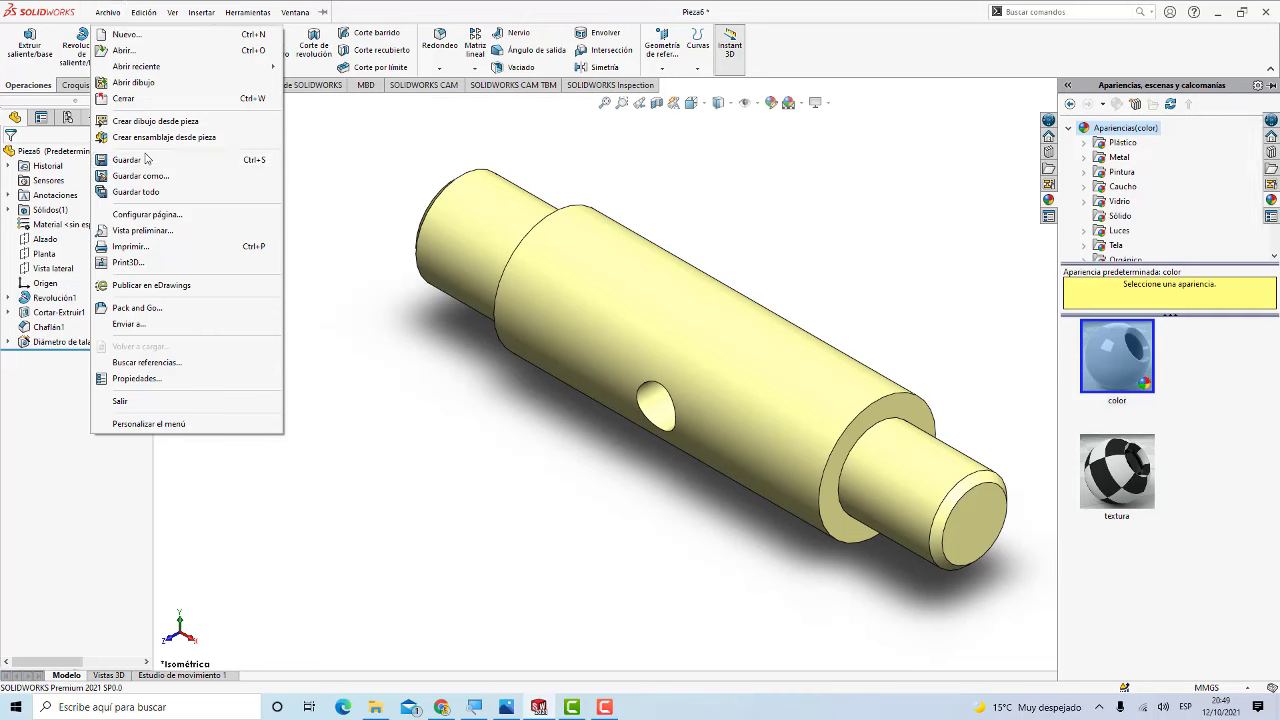
left_click(140, 175)
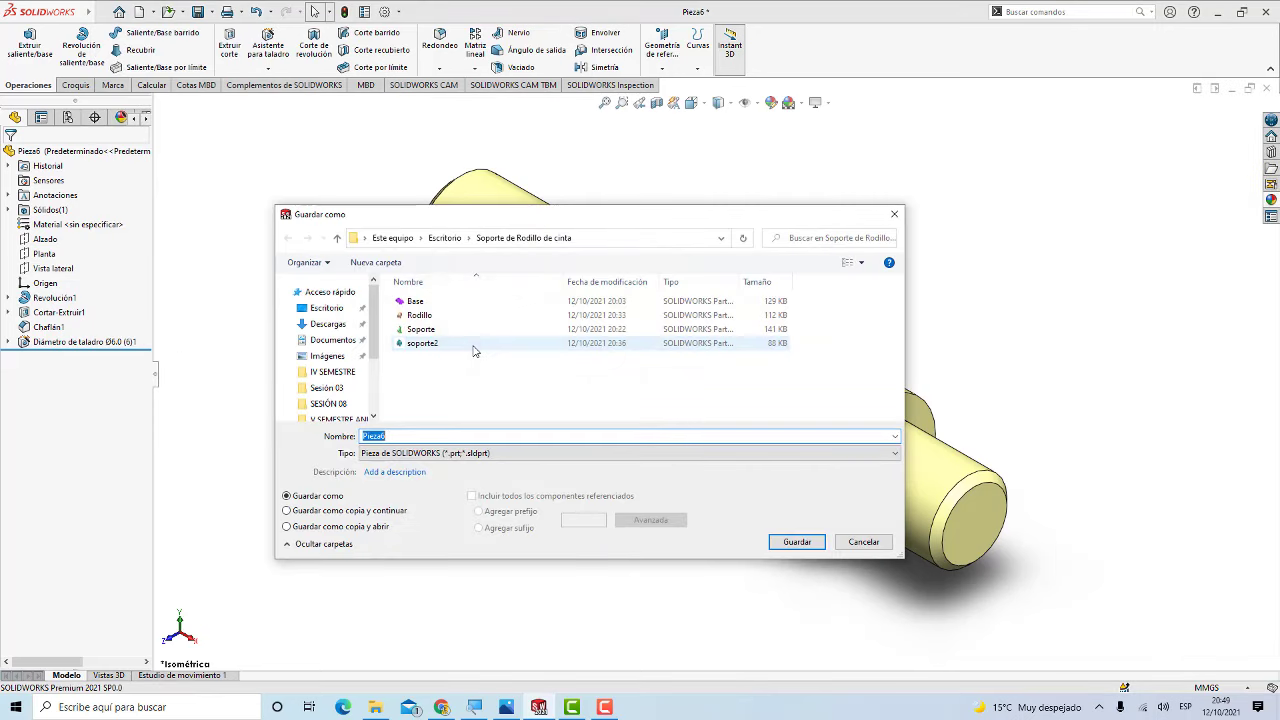
mouse_move(422, 343)
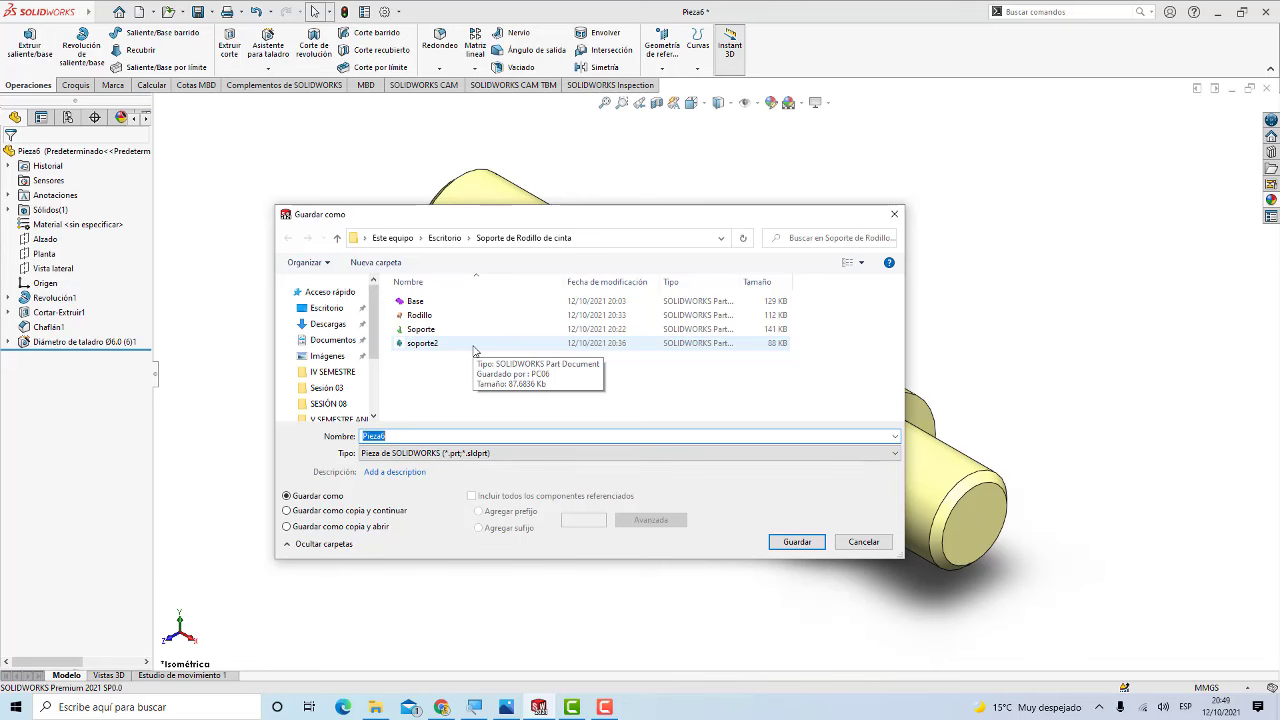
type("Eje")
key("Return")
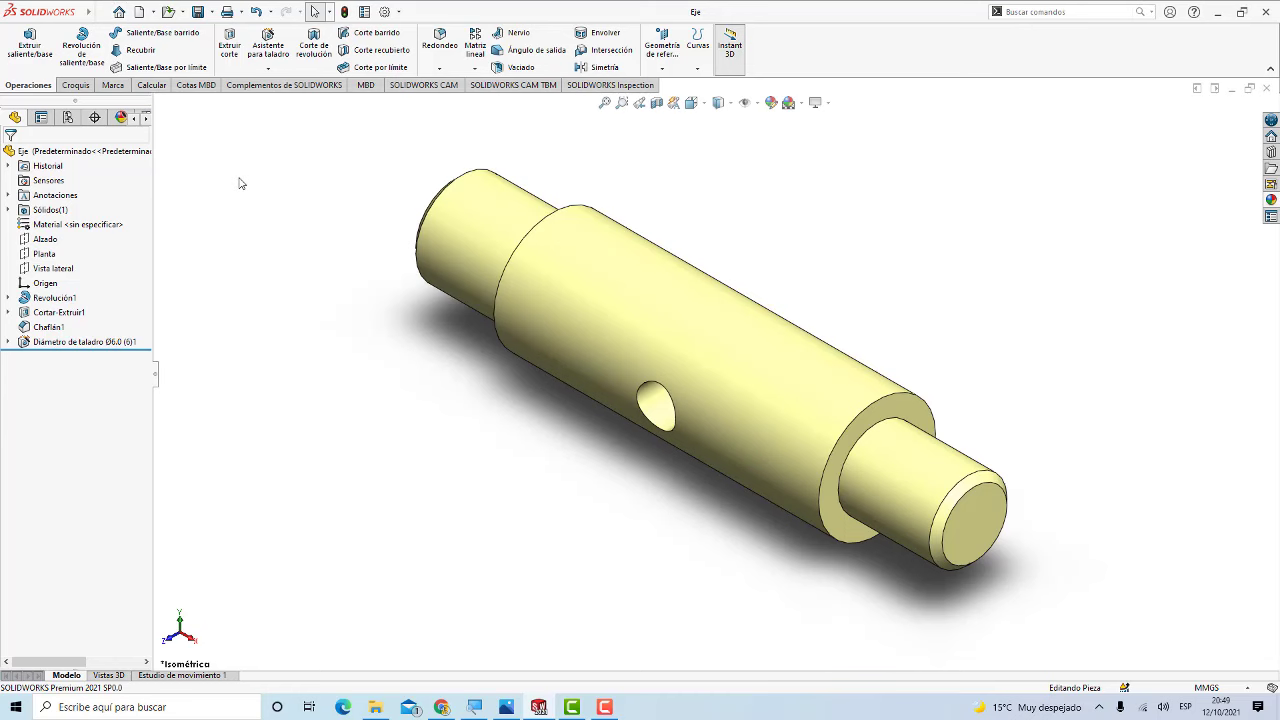
key("ctrl+w")
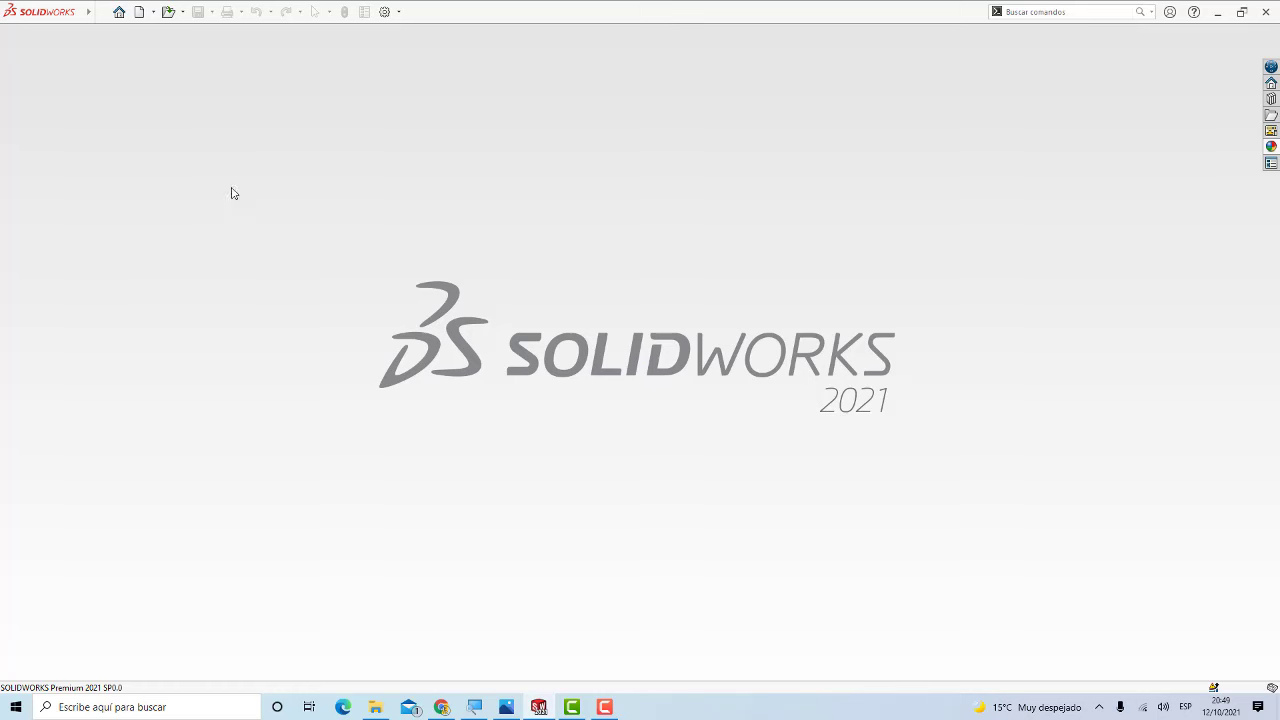
left_click(506, 707)
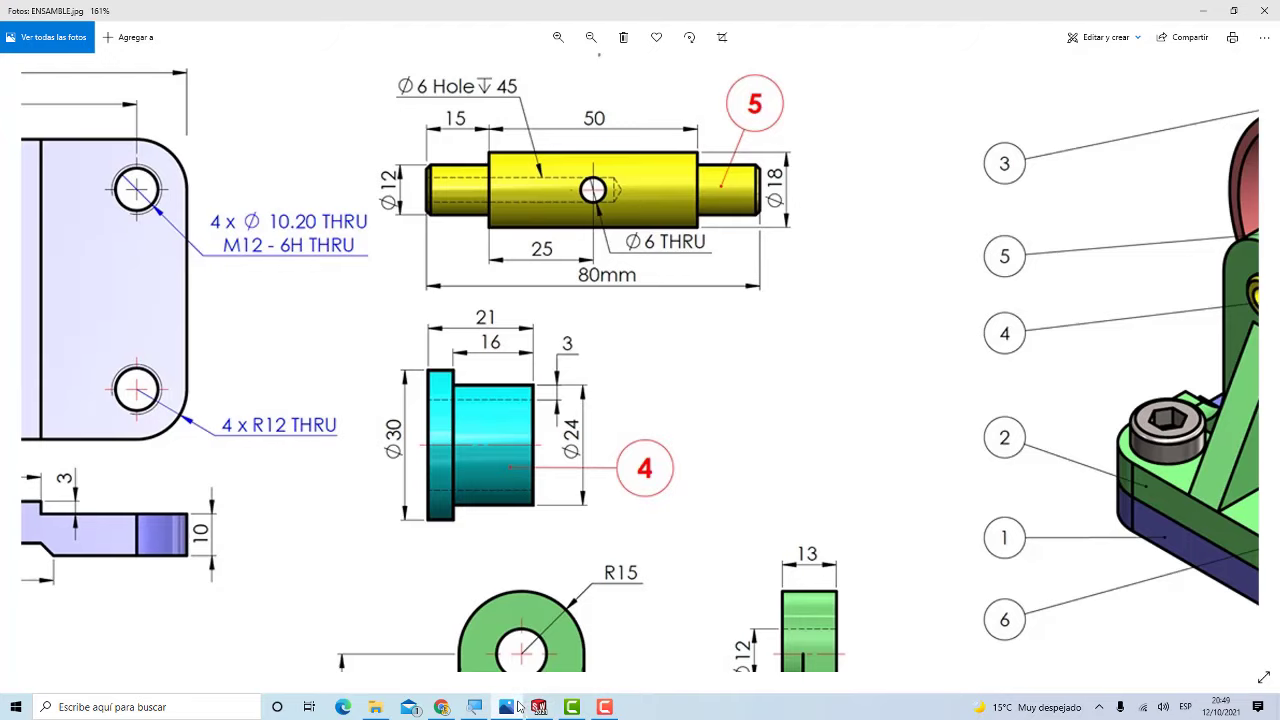
mouse_move(957, 364)
left_mouse_down()
mouse_move(535, 315)
mouse_move(457, 403)
left_mouse_up()
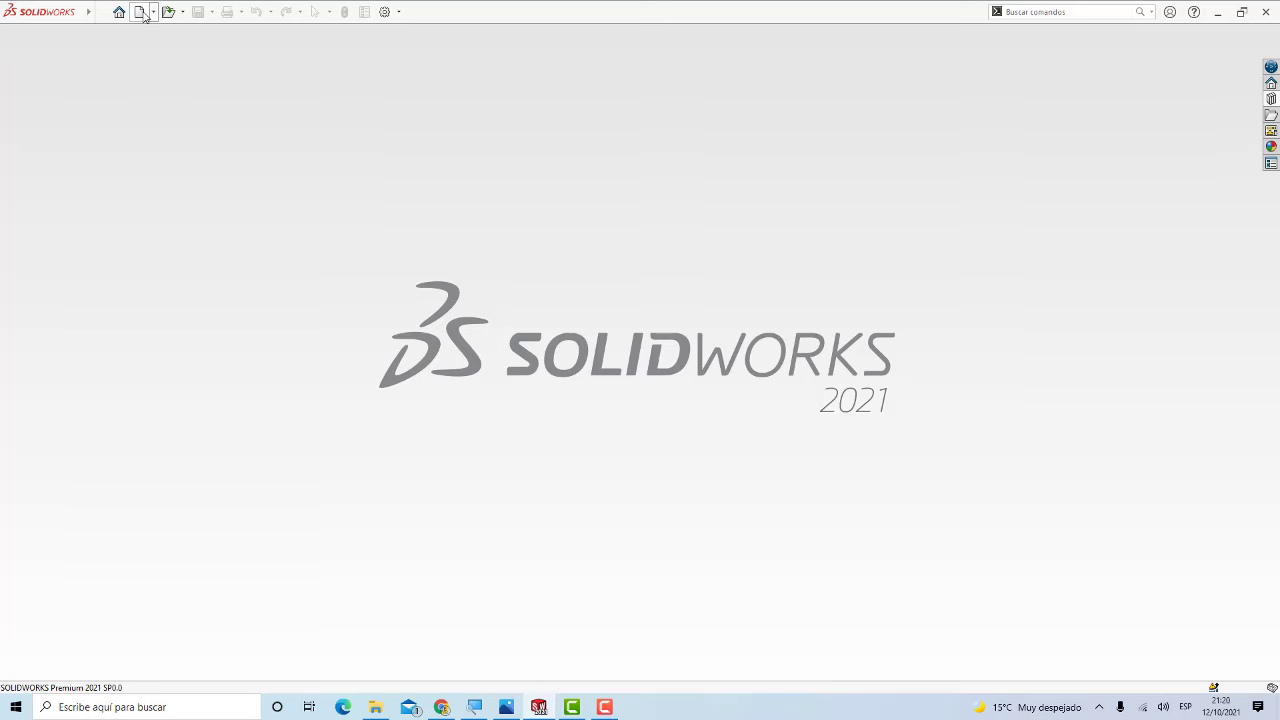
Step: Create a new Ensamblaje document, insert the Base part, and view it isometrically
left_click(139, 12)
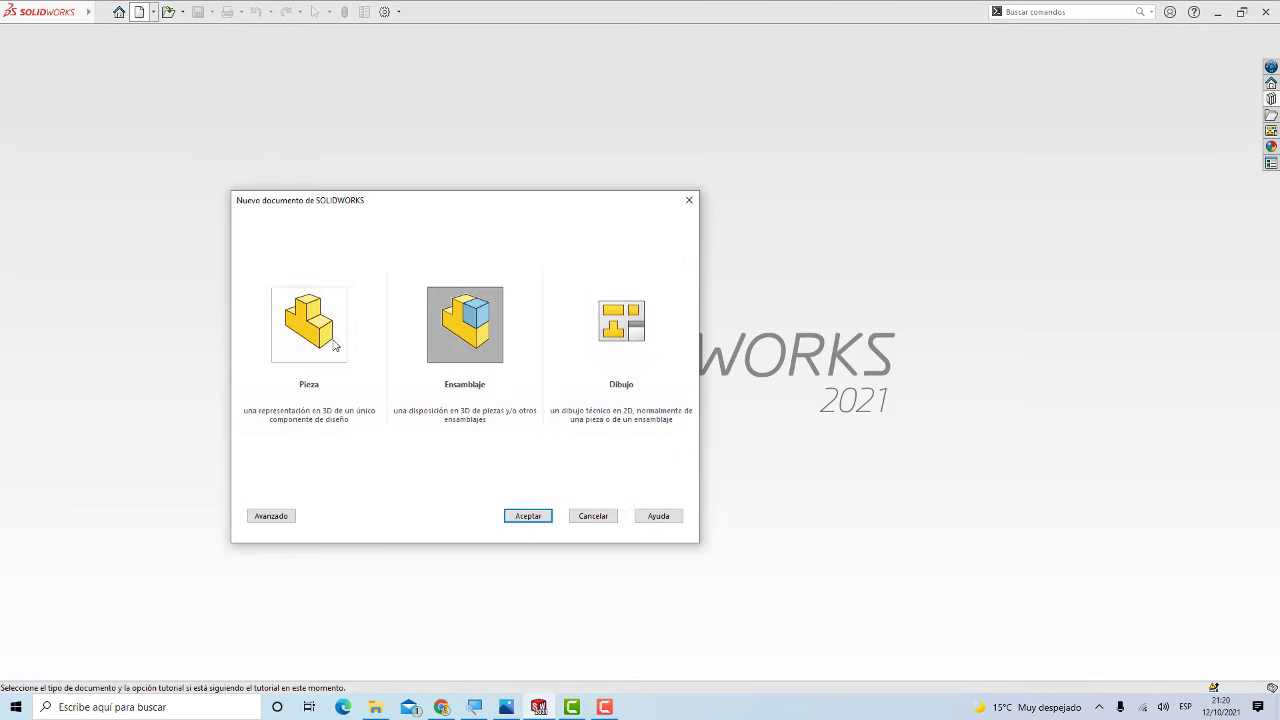
left_click(527, 515)
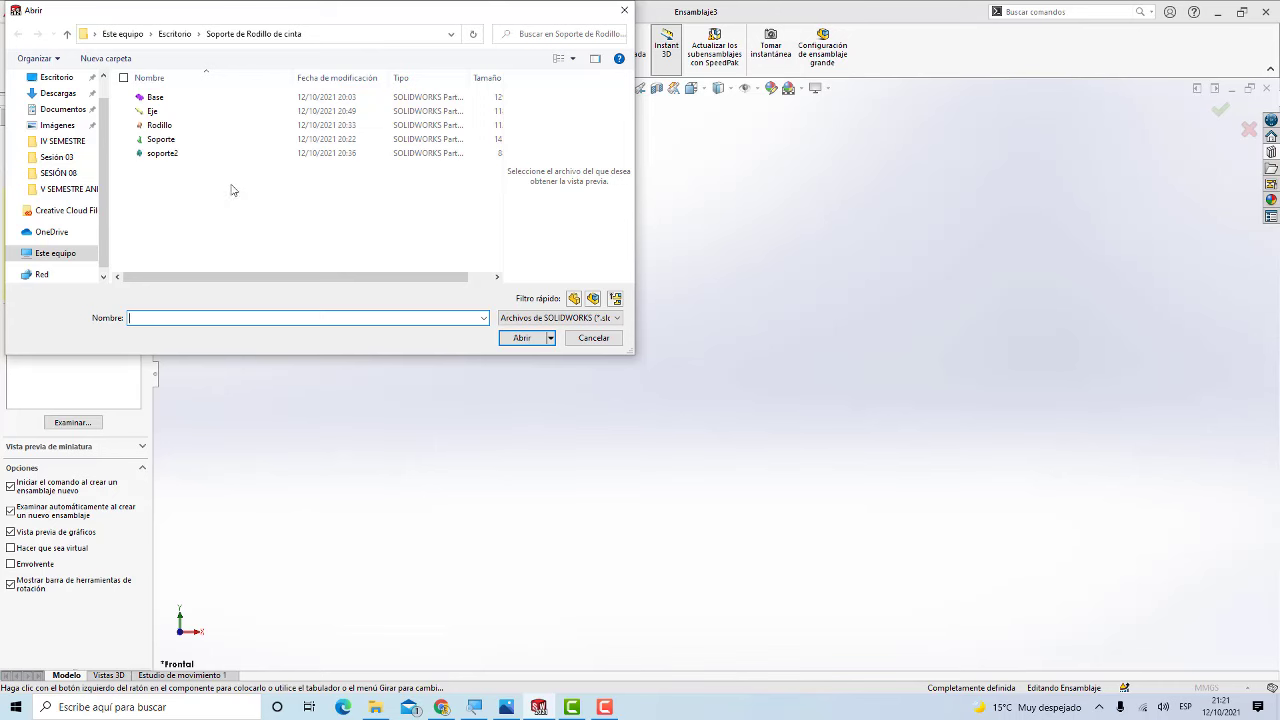
left_click(155, 97)
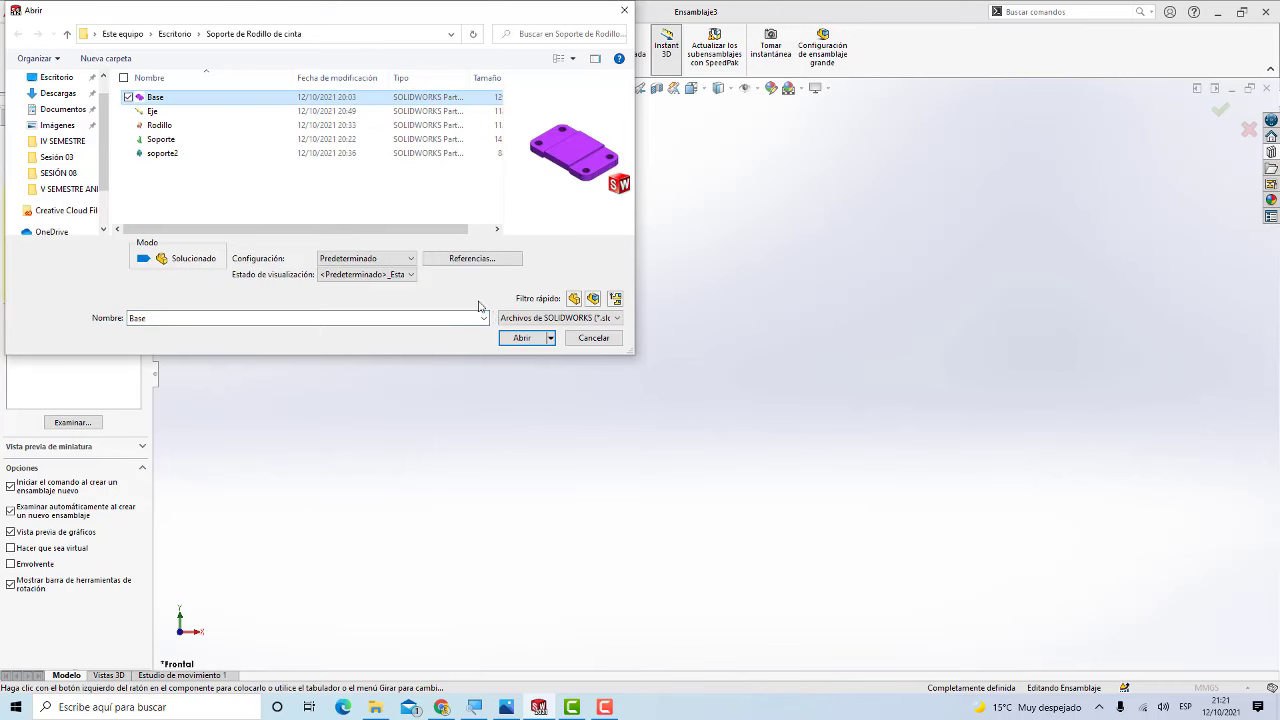
left_click(522, 338)
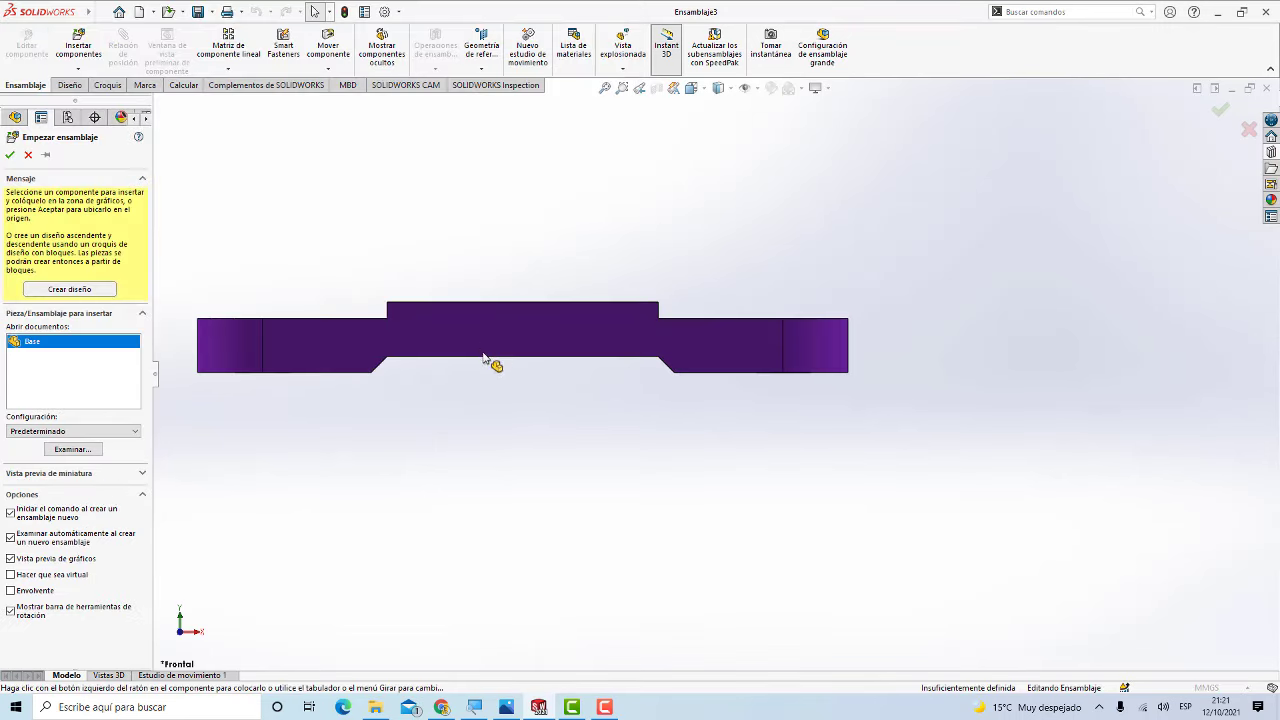
left_click(670, 404)
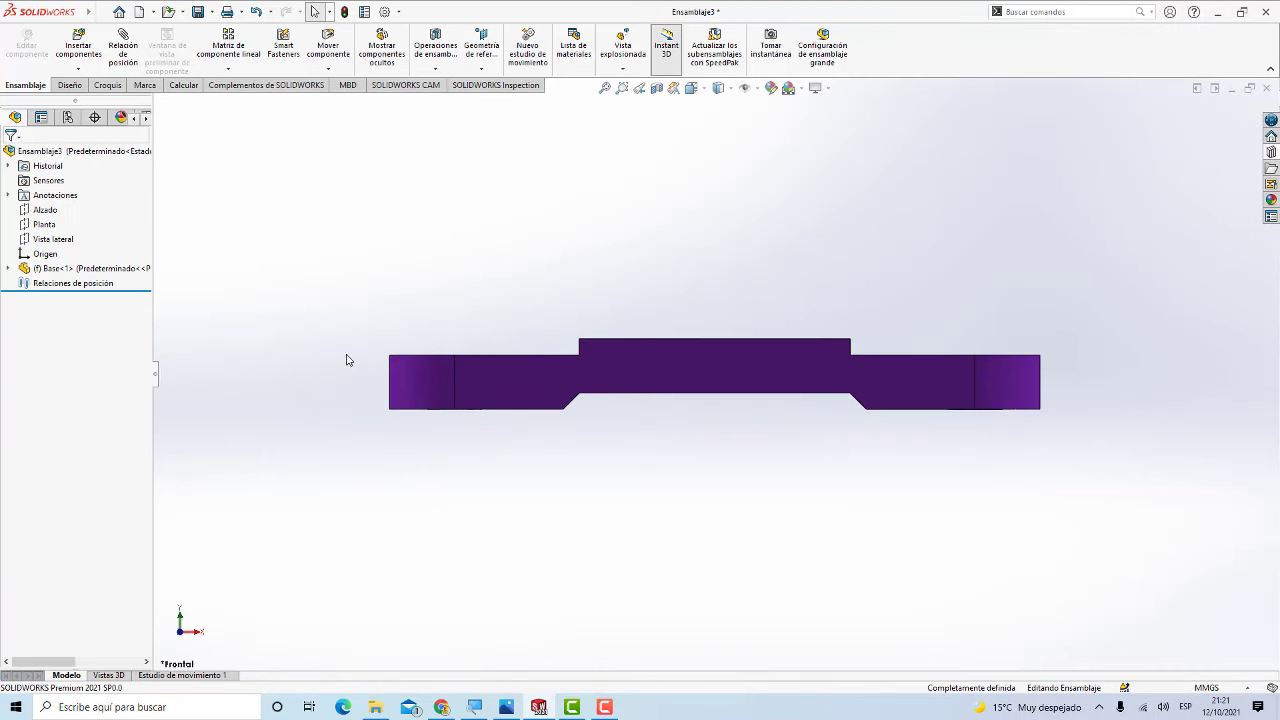
key("ctrl+7")
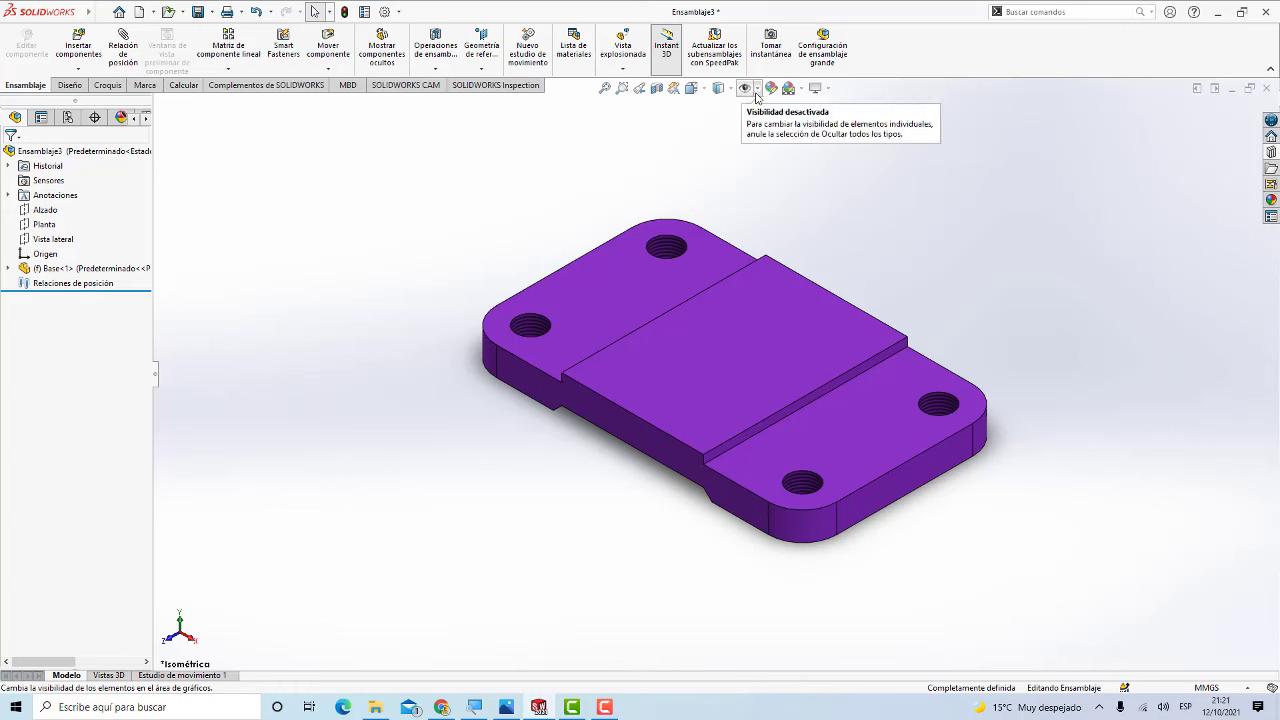
left_click(756, 88)
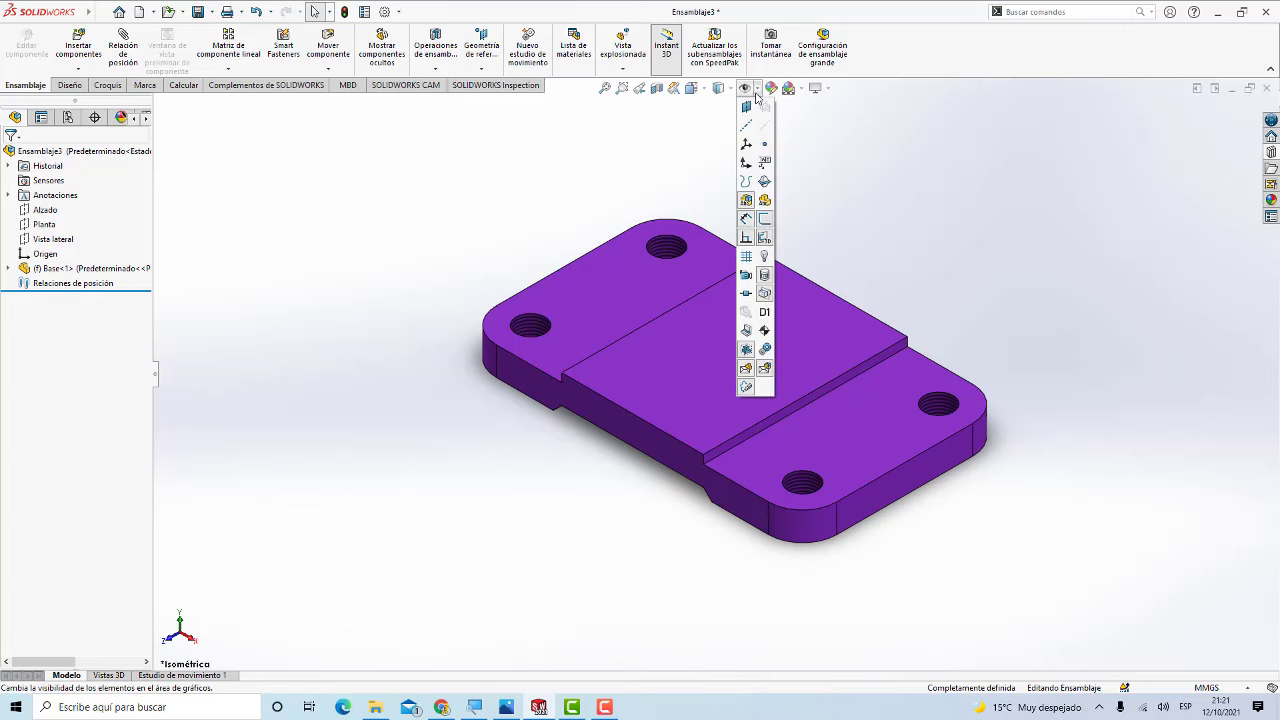
Step: Show origins, then float the Base component and drag it off the assembly origin
left_click(746, 163)
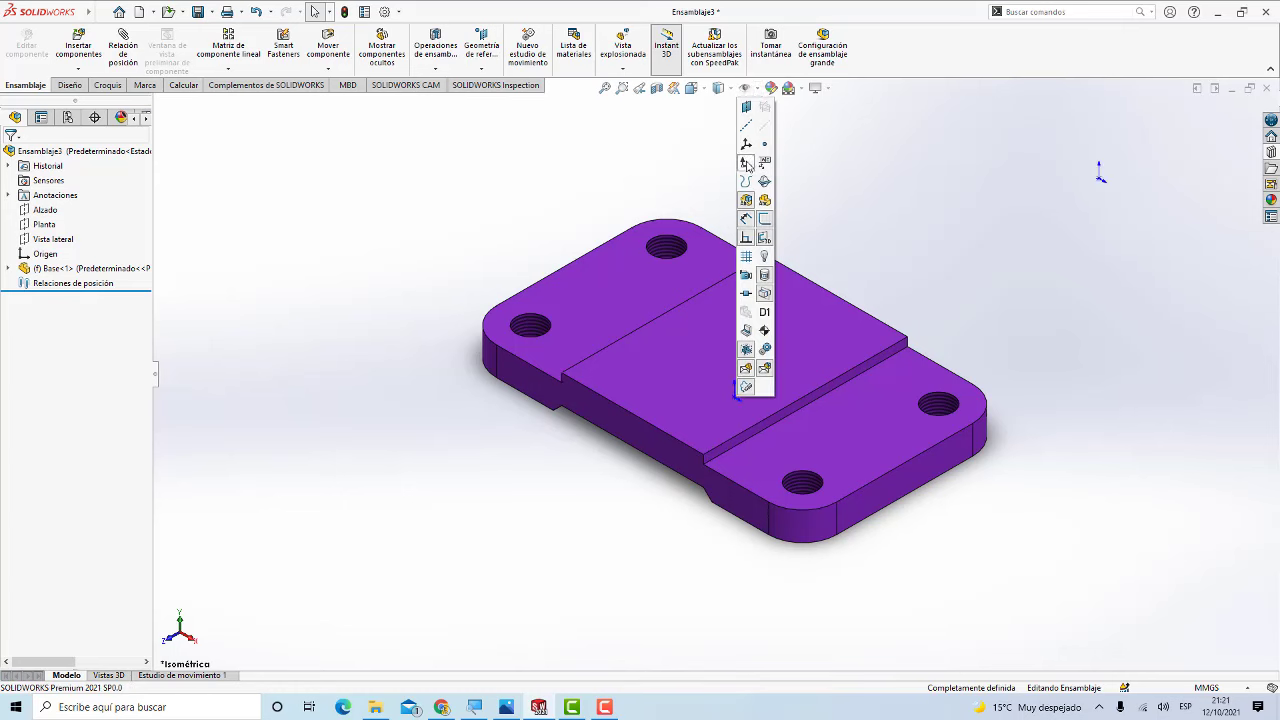
left_click(935, 228)
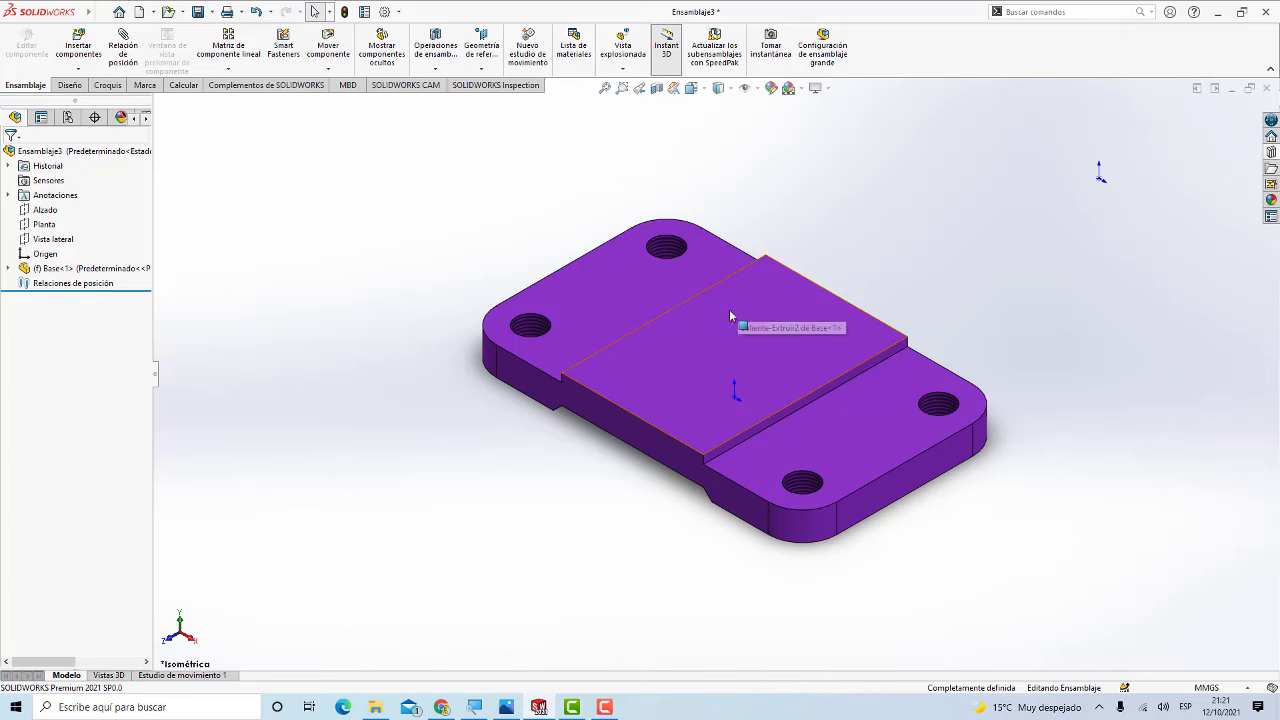
right_click(693, 368)
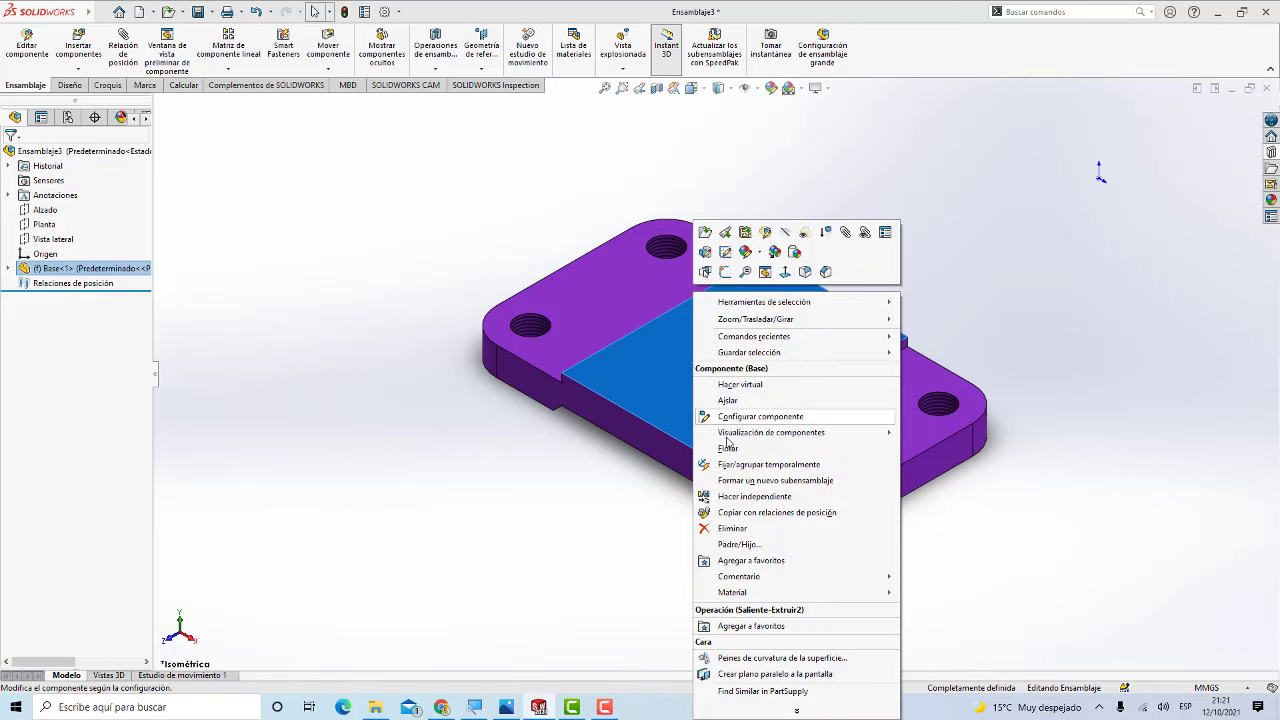
left_click(728, 449)
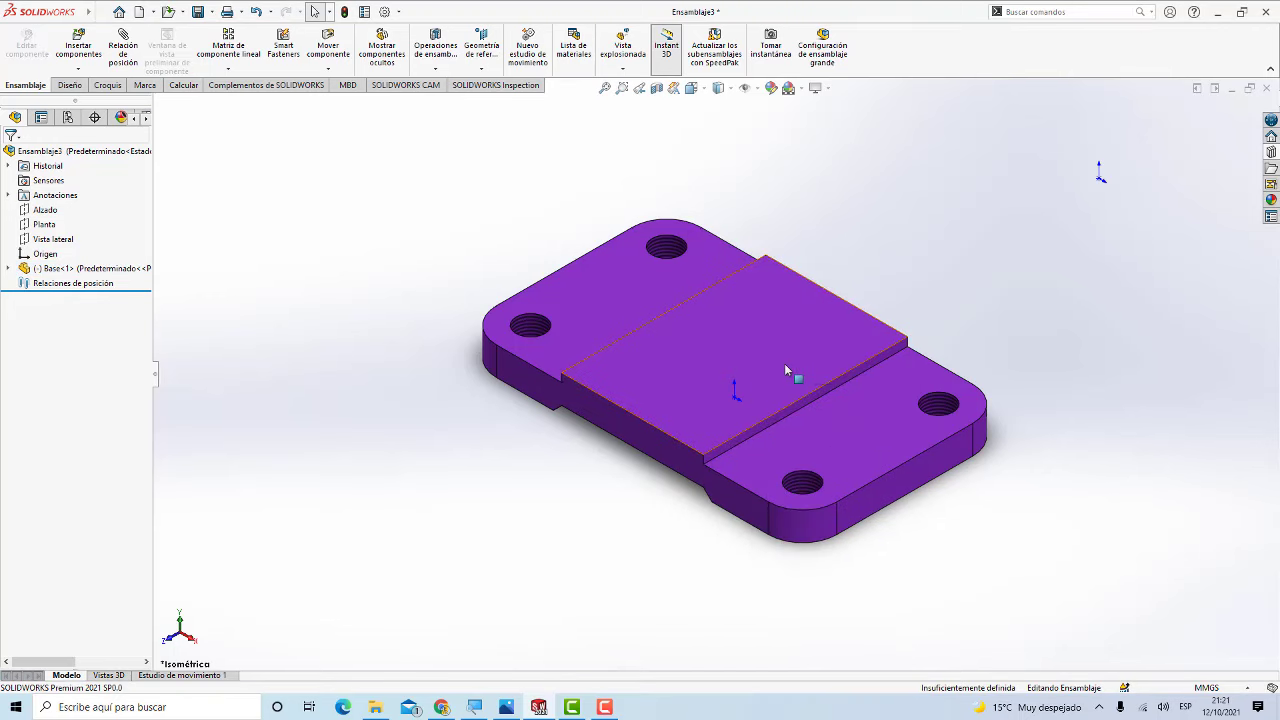
mouse_move(779, 326)
left_mouse_down()
mouse_move(645, 325)
mouse_move(693, 347)
left_mouse_up()
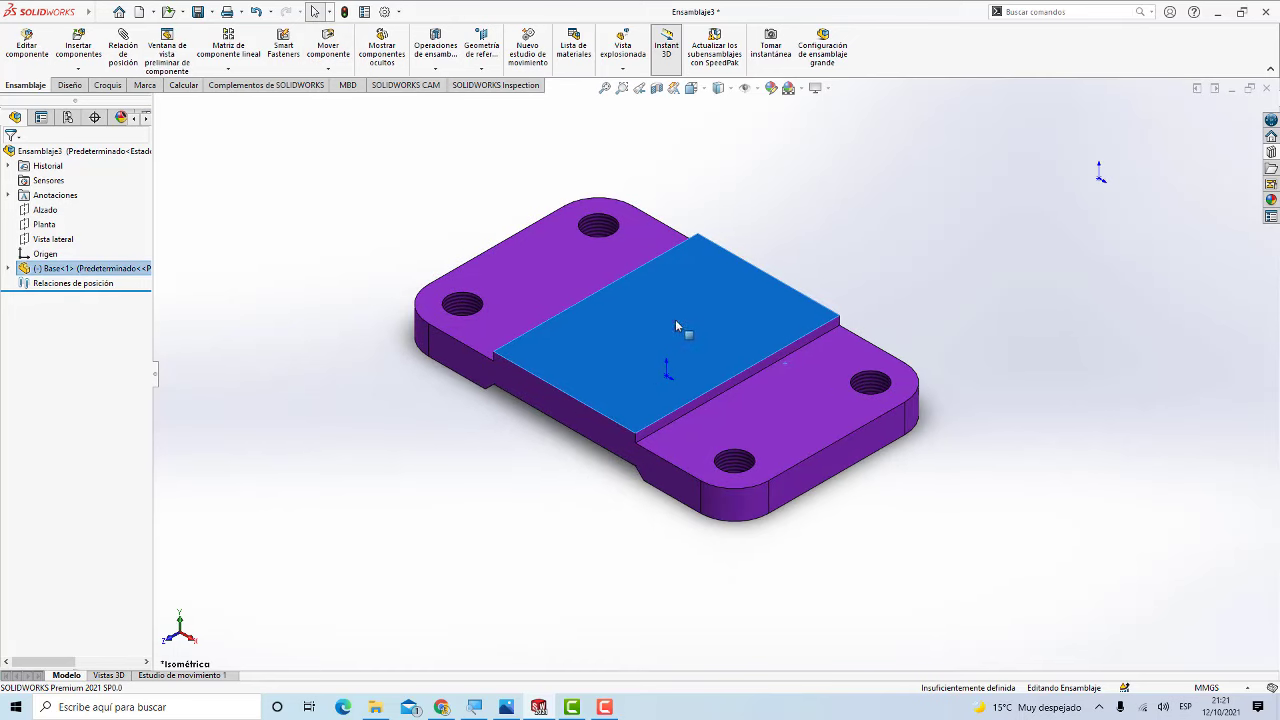
Step: Mate the Base origin coincident to the assembly origin, creating Coincidente1
left_click(230, 142)
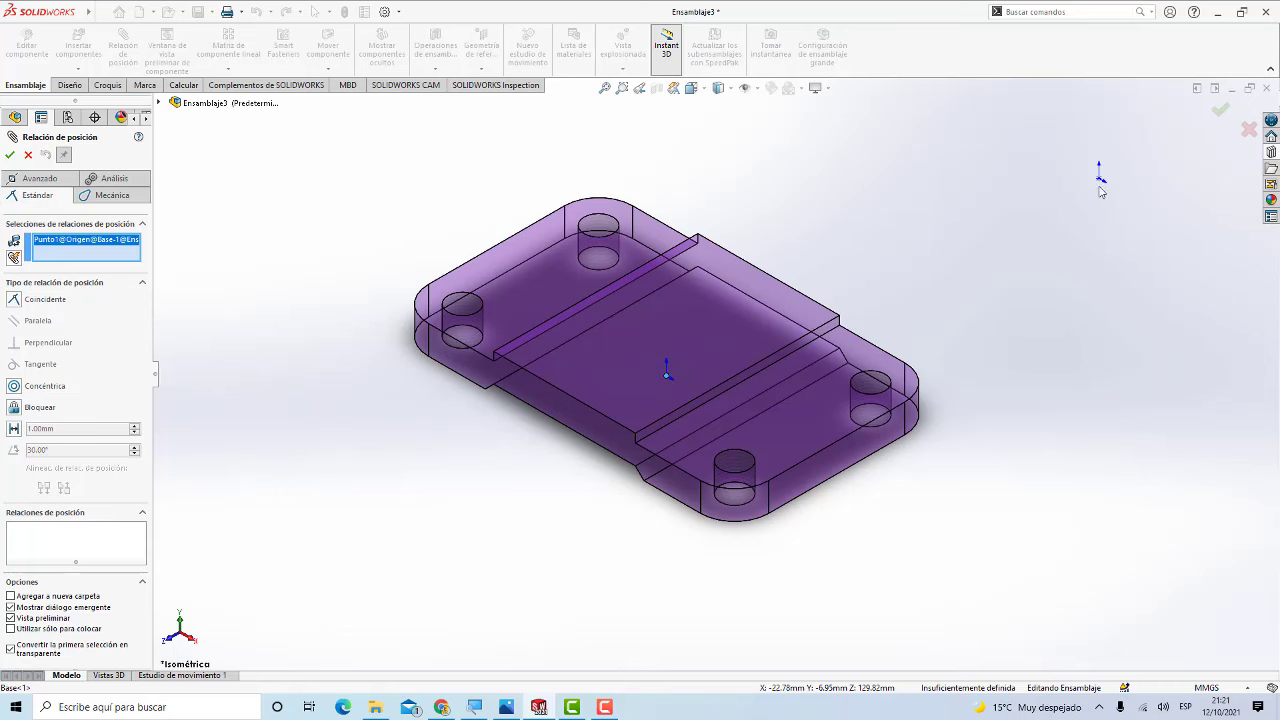
left_click(1100, 179)
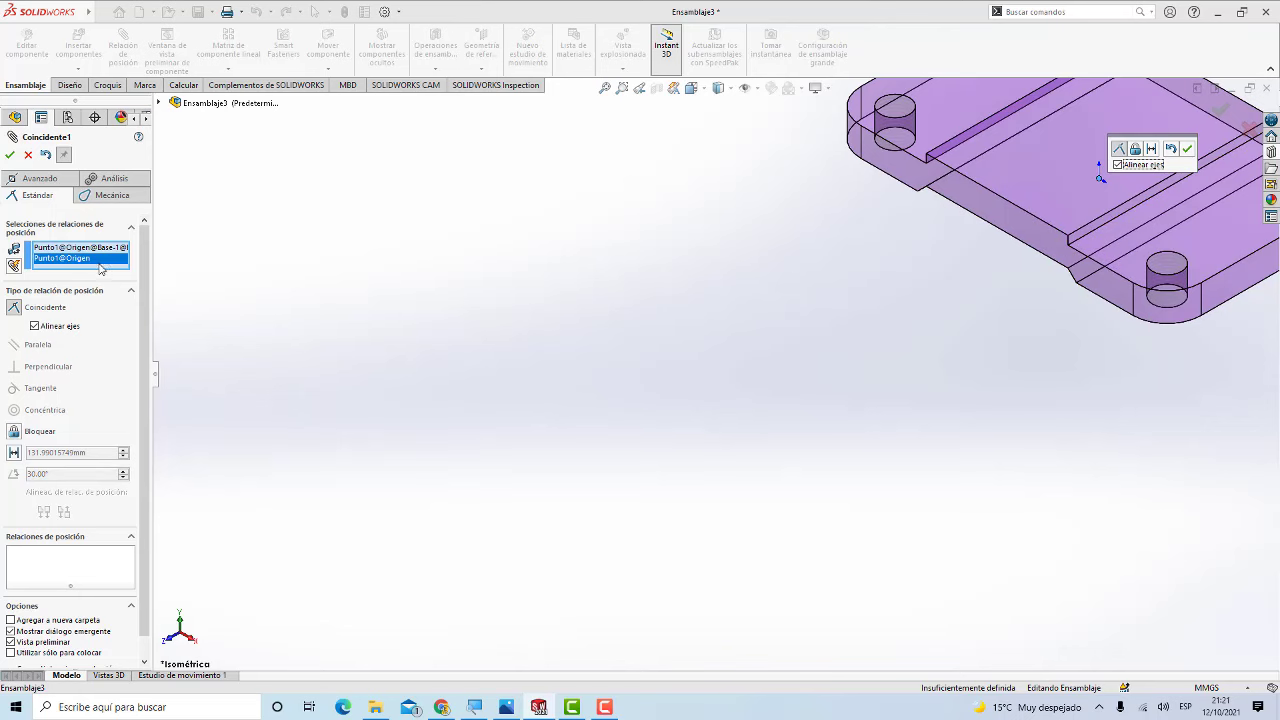
scroll(620, 421, "up", 3)
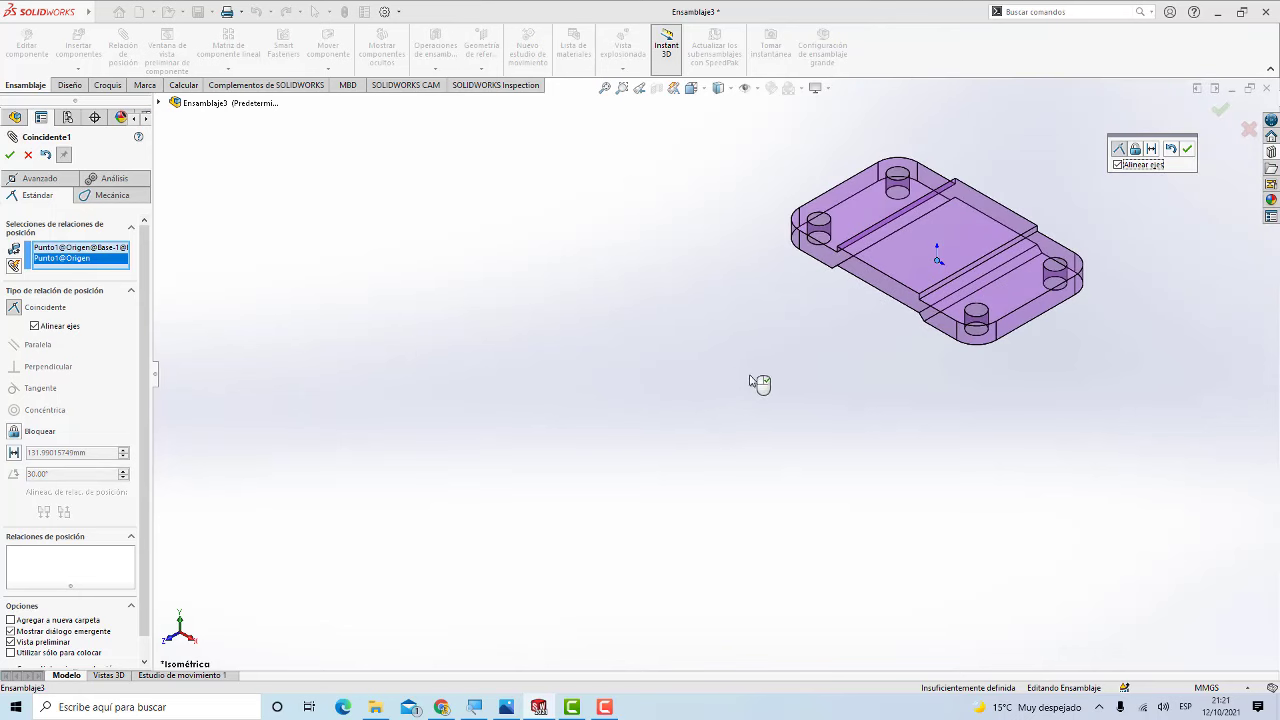
scroll(760, 385, "up", 2)
scroll(757, 286, "down", 2)
scroll(757, 289, "down", 3)
scroll(757, 289, "down", 2)
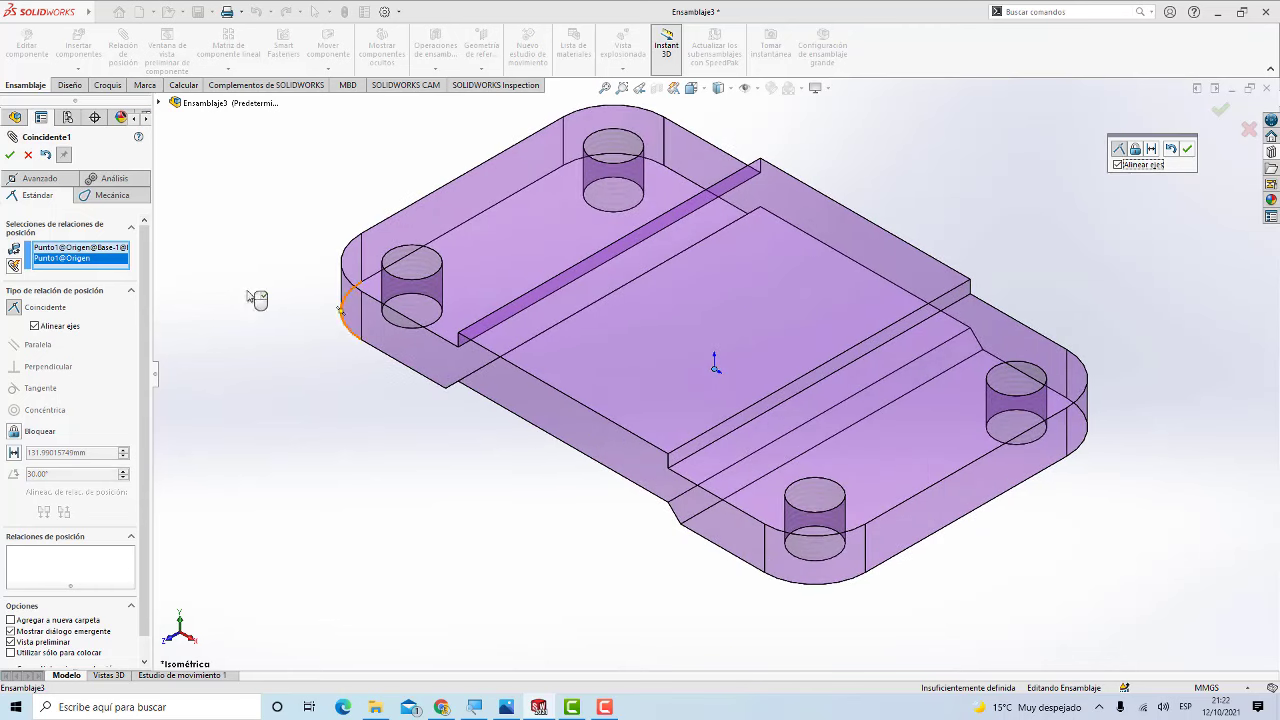
left_click(9, 155)
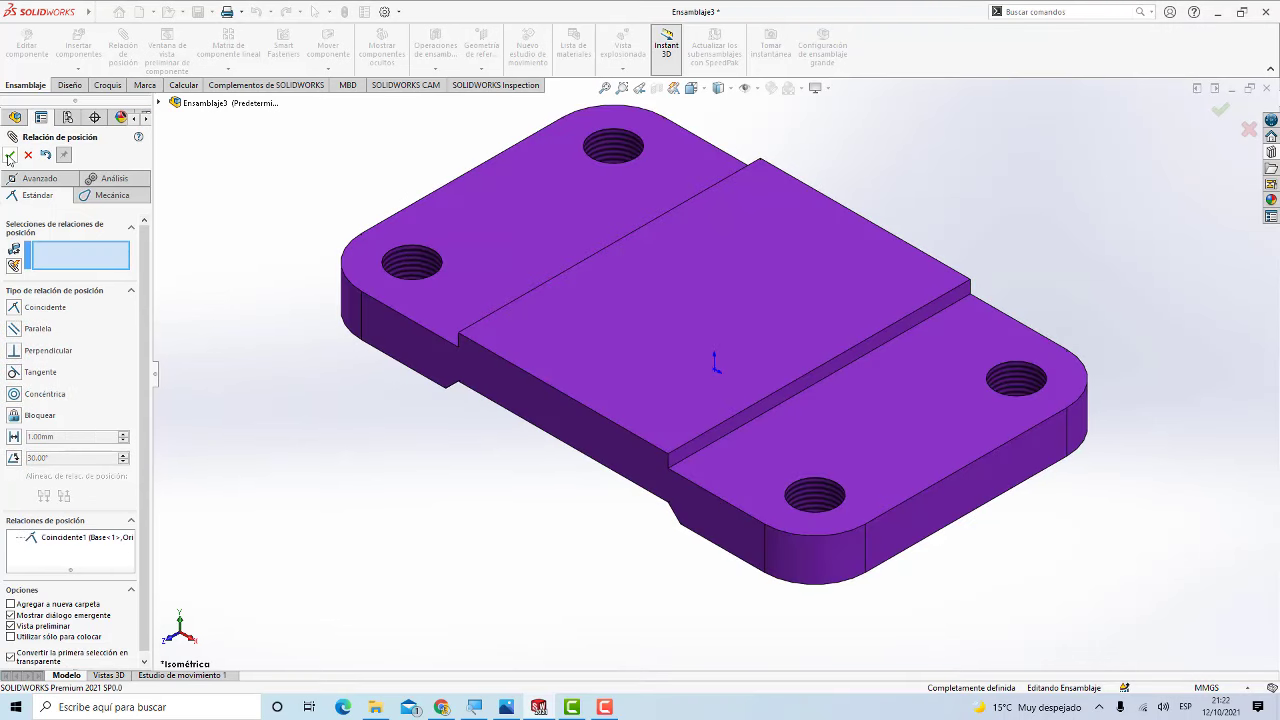
scroll(466, 511, "up", 1)
scroll(528, 480, "up", 1)
scroll(560, 466, "up", 1)
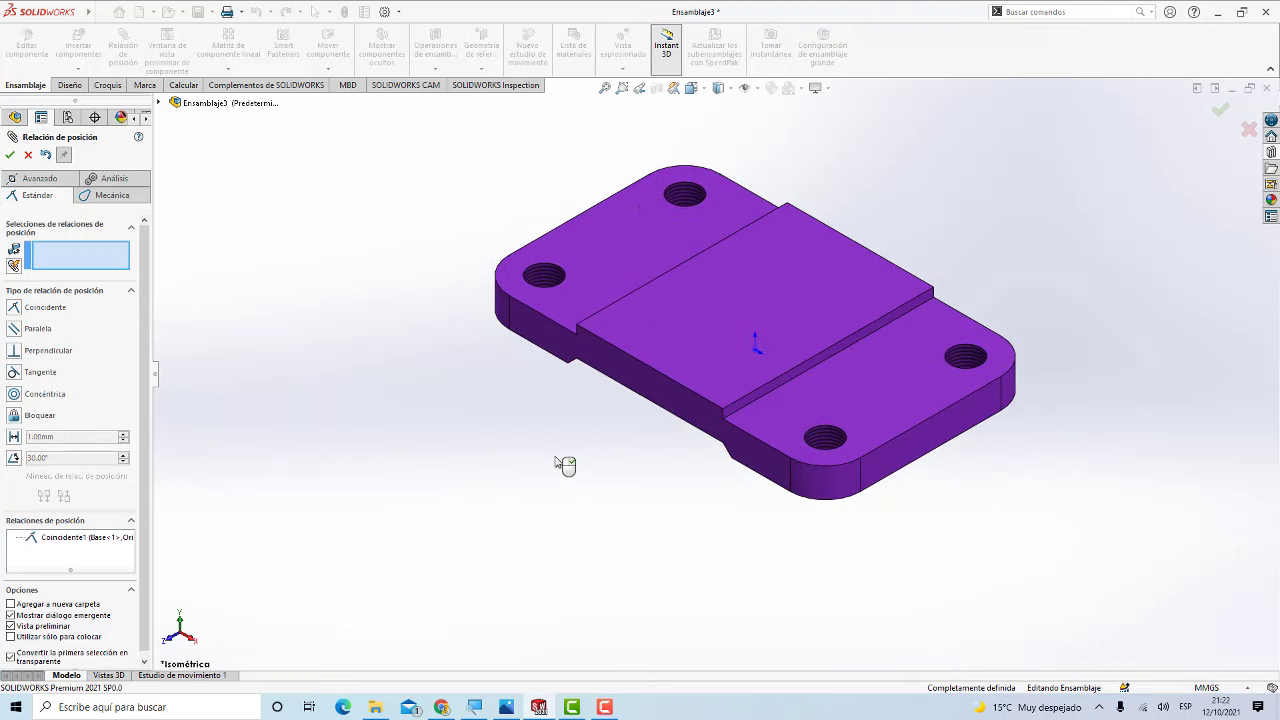
left_click(27, 155)
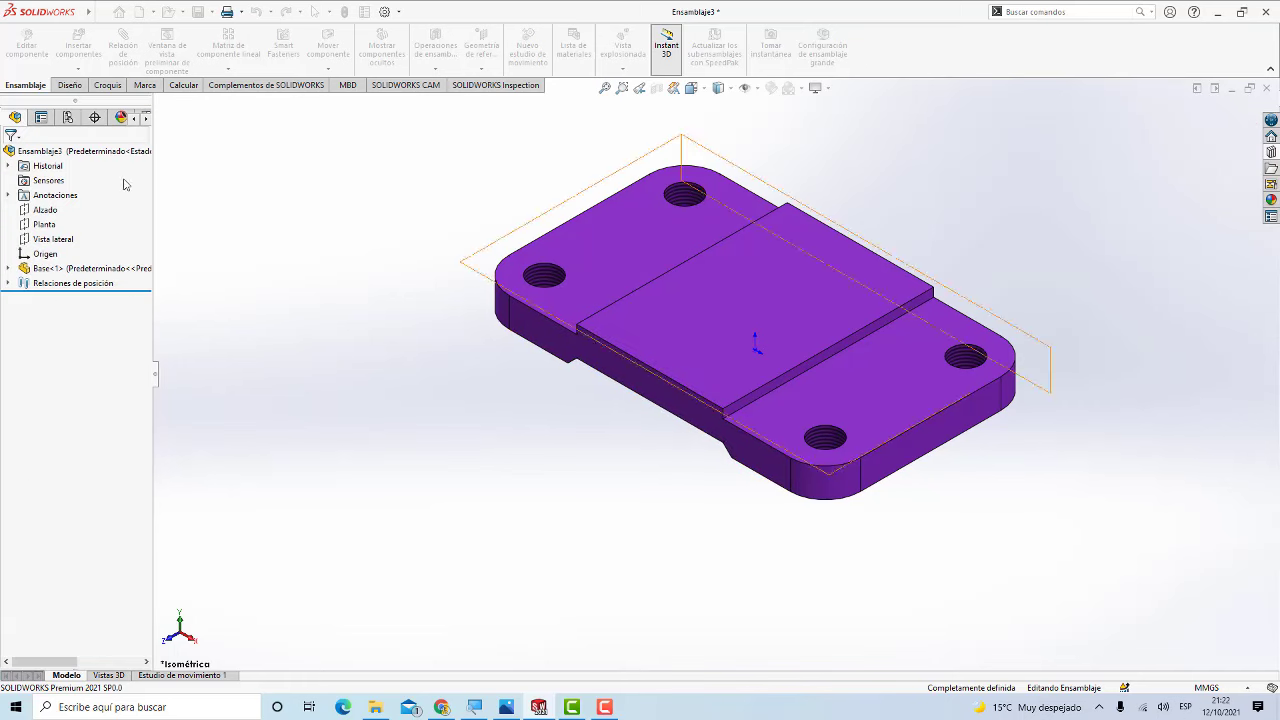
Step: Insert the Soporte part from file and place the green bracket beside the base plate
left_click(759, 89)
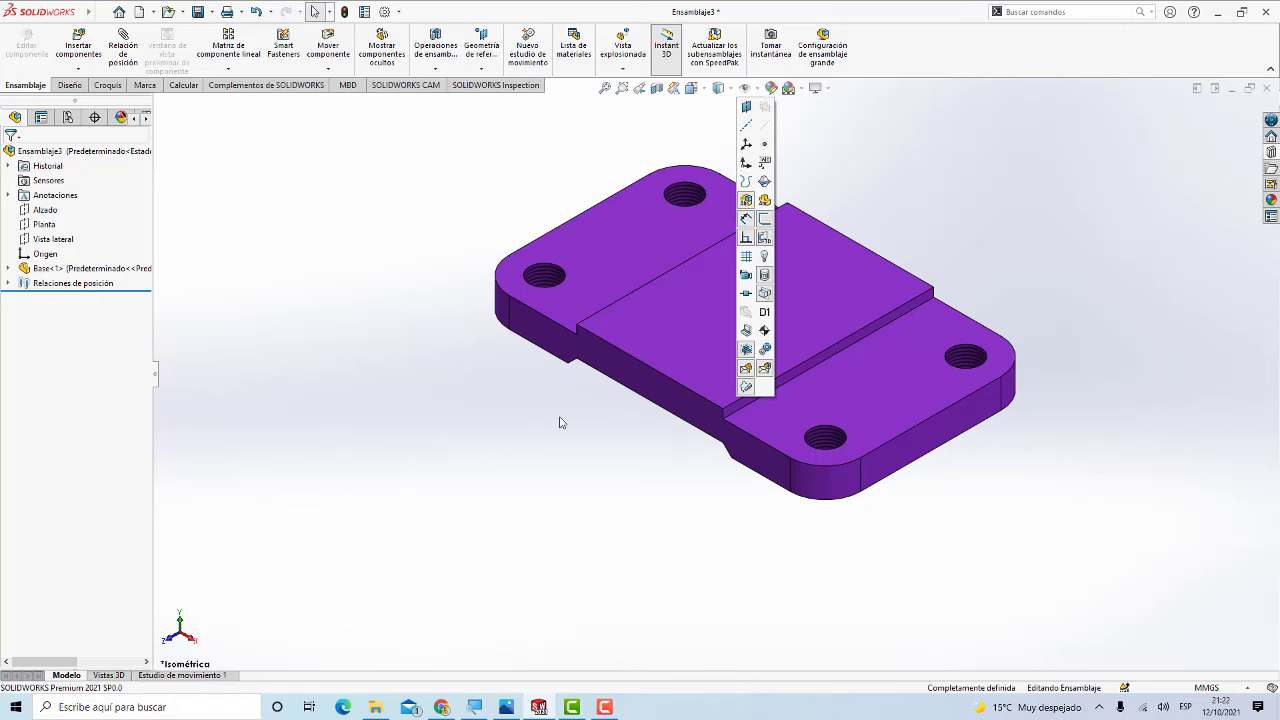
left_click(554, 453)
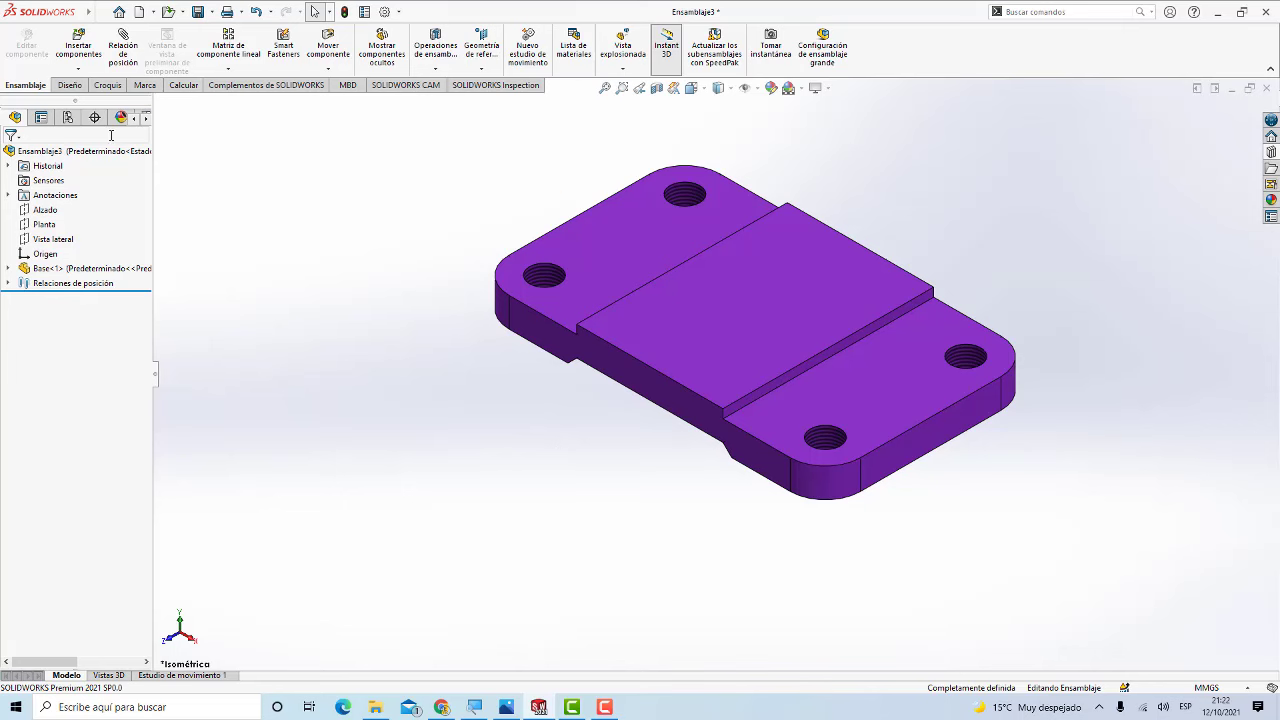
left_click(75, 70)
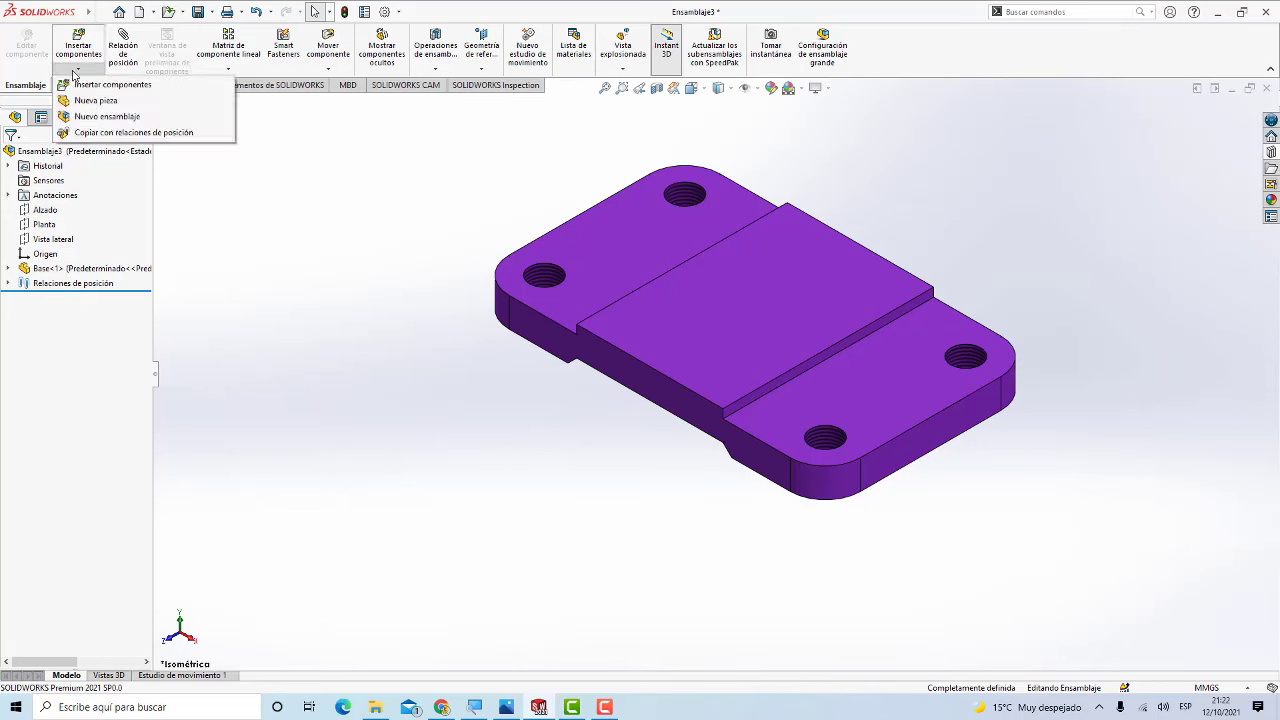
left_click(85, 84)
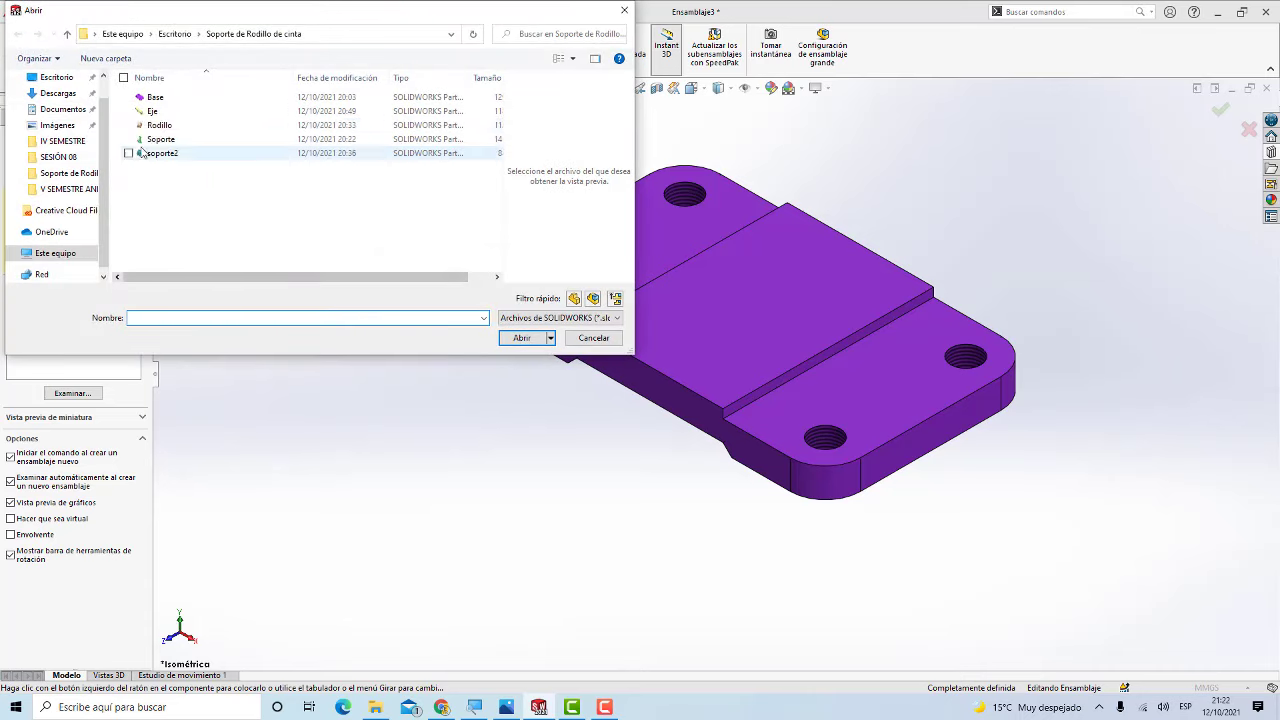
left_click(160, 139)
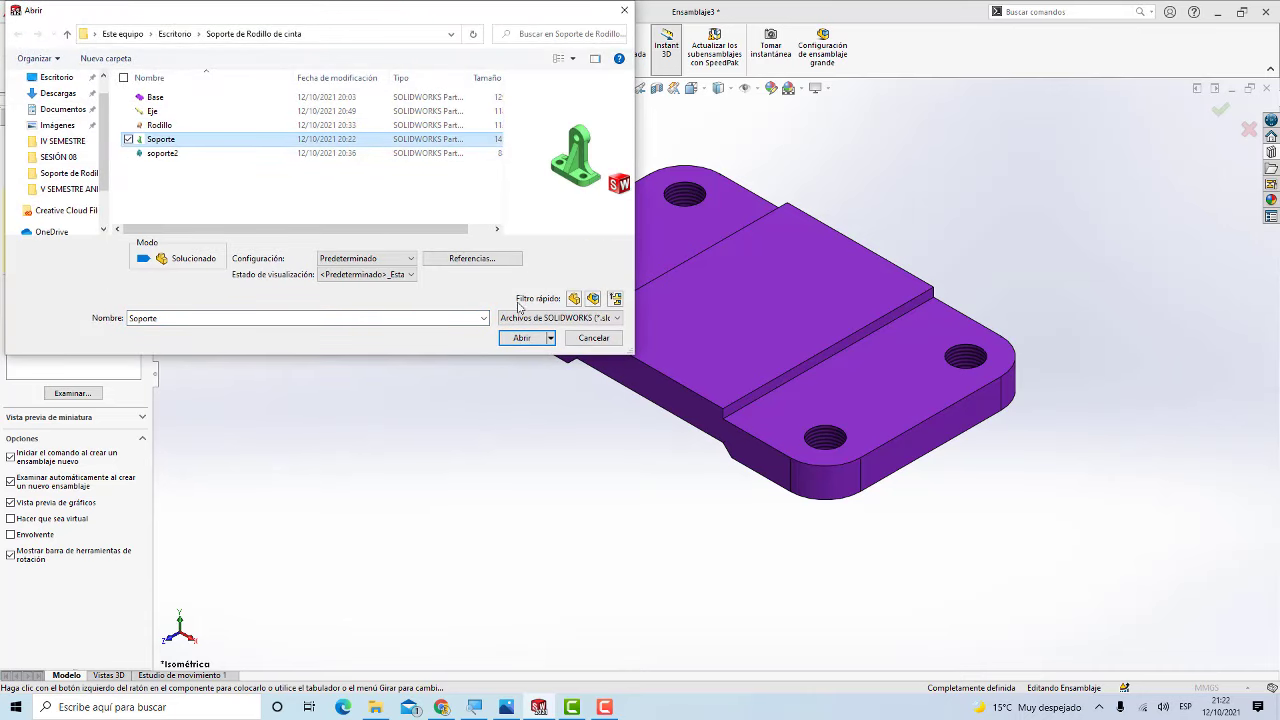
left_click(524, 337)
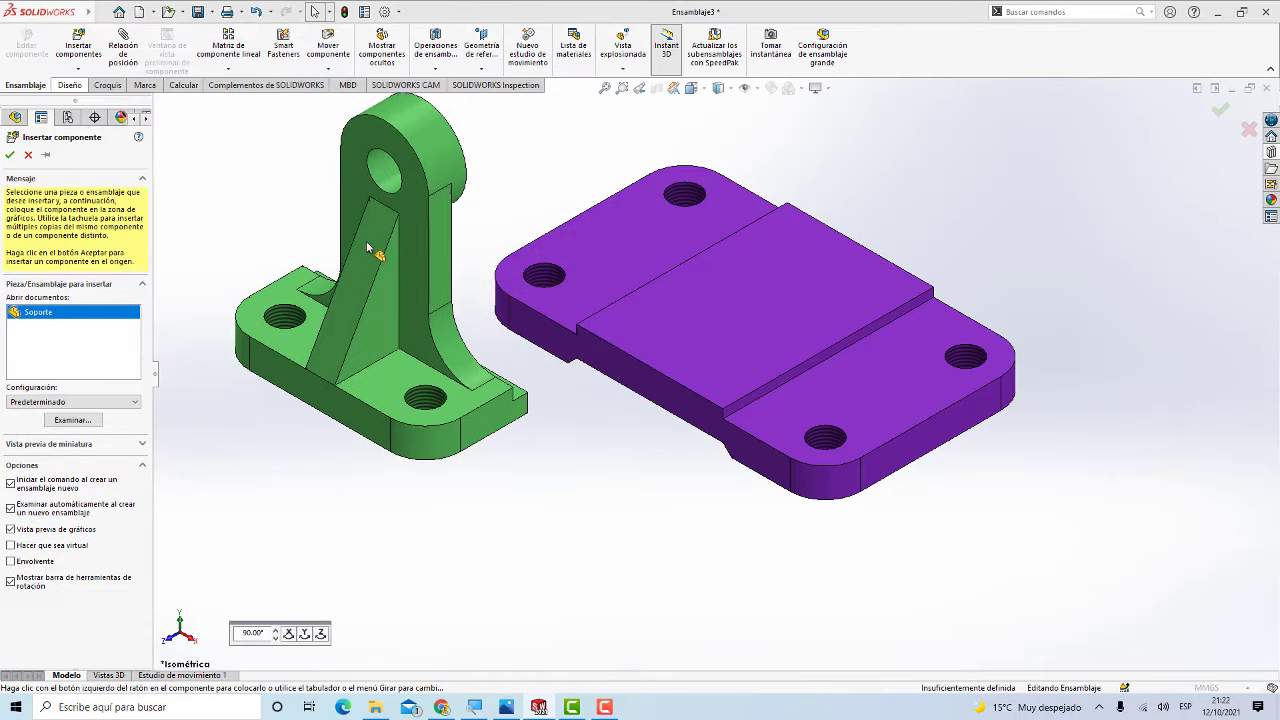
left_click(383, 278)
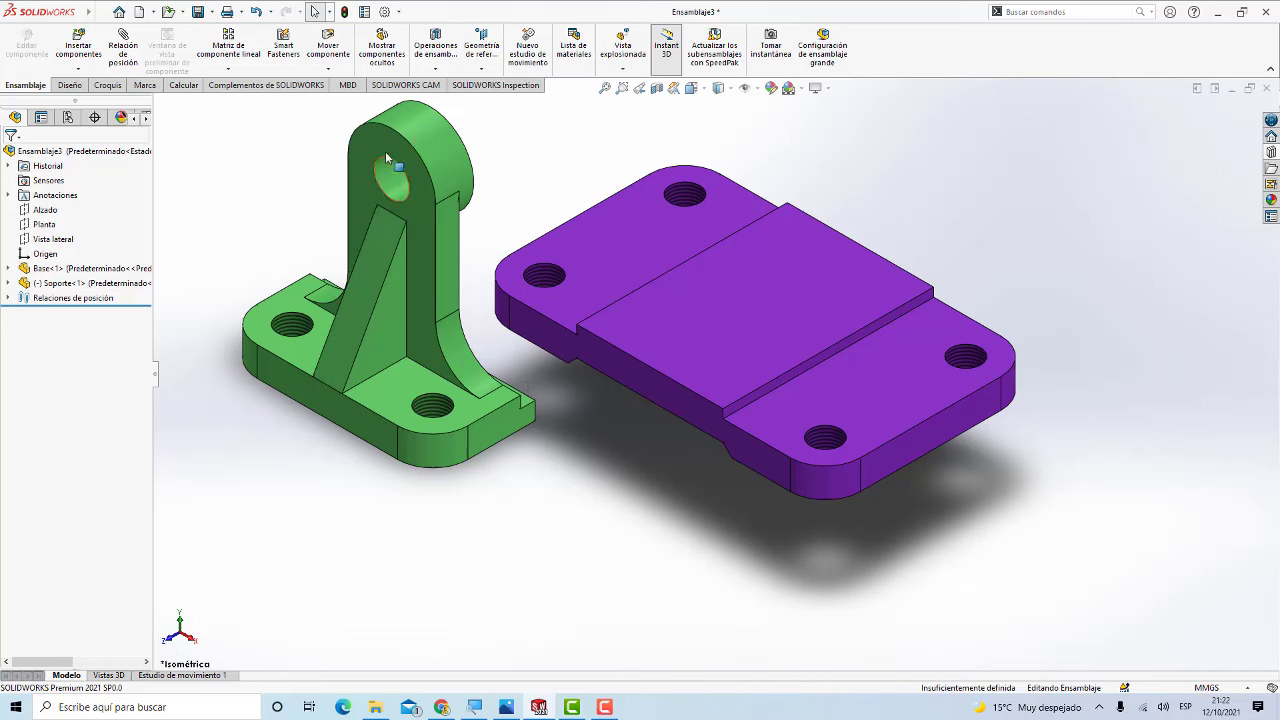
Step: Rotate the green Soporte bracket to a new orientation with Girar componente
left_click(328, 68)
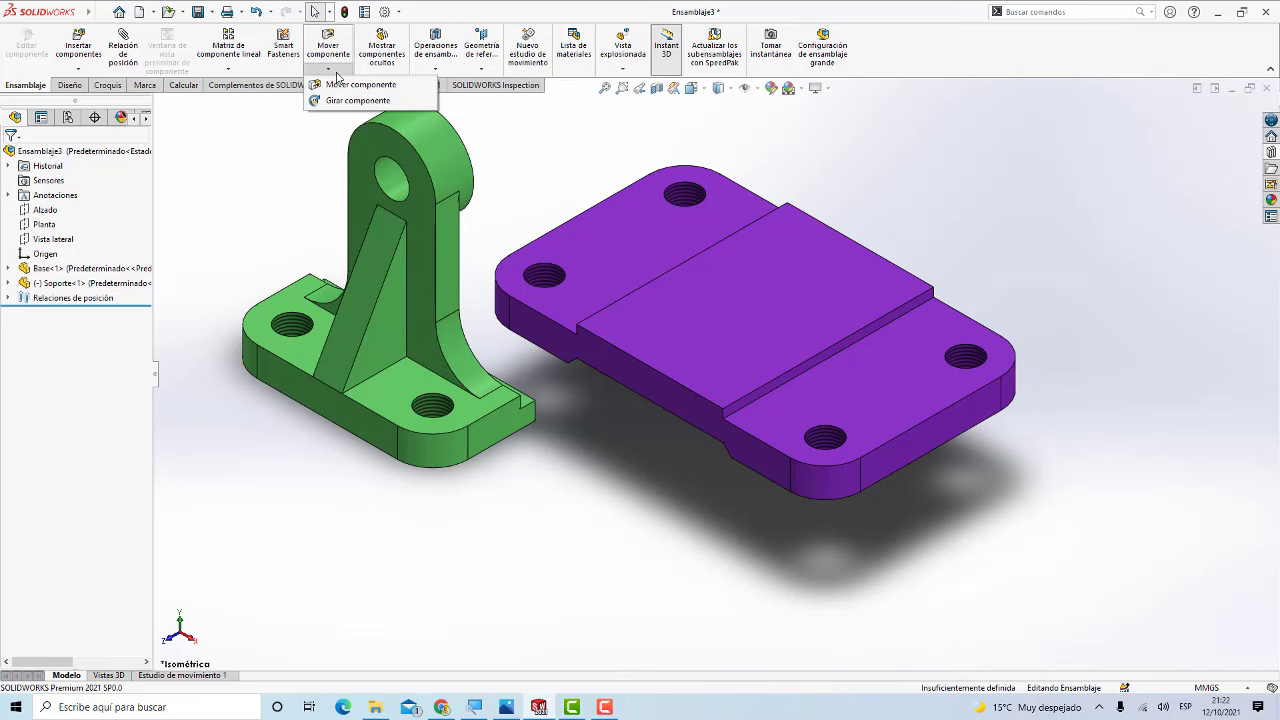
left_click(343, 101)
scroll(586, 288, "up", 3)
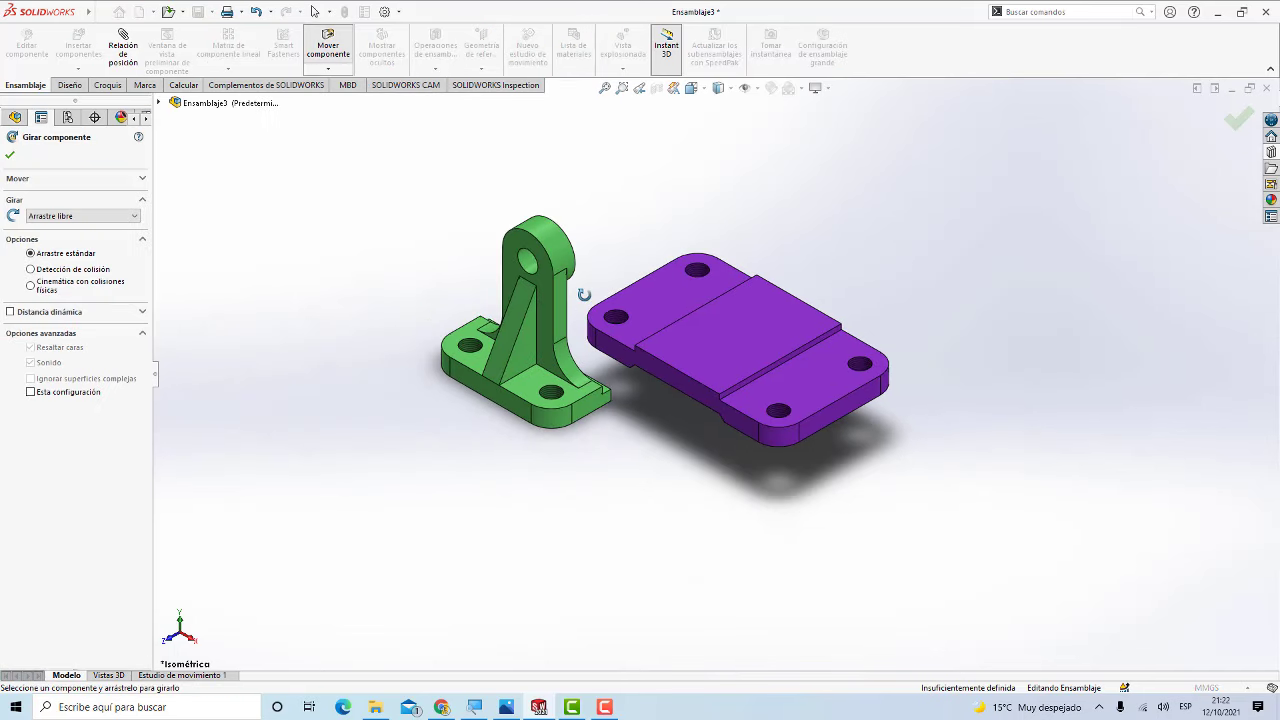
scroll(594, 347, "down", 2)
scroll(594, 347, "down", 2)
mouse_move(594, 347)
left_mouse_down()
mouse_move(428, 367)
mouse_move(466, 390)
mouse_move(455, 530)
left_mouse_up()
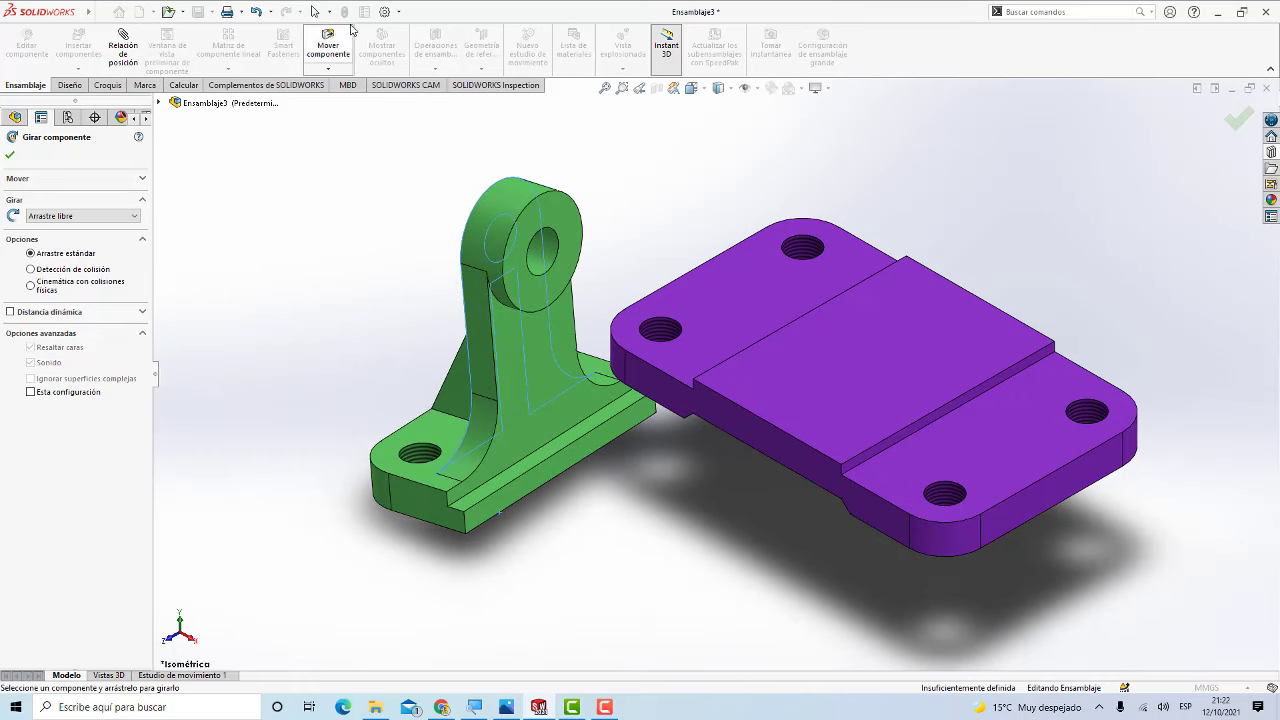
left_click(10, 155)
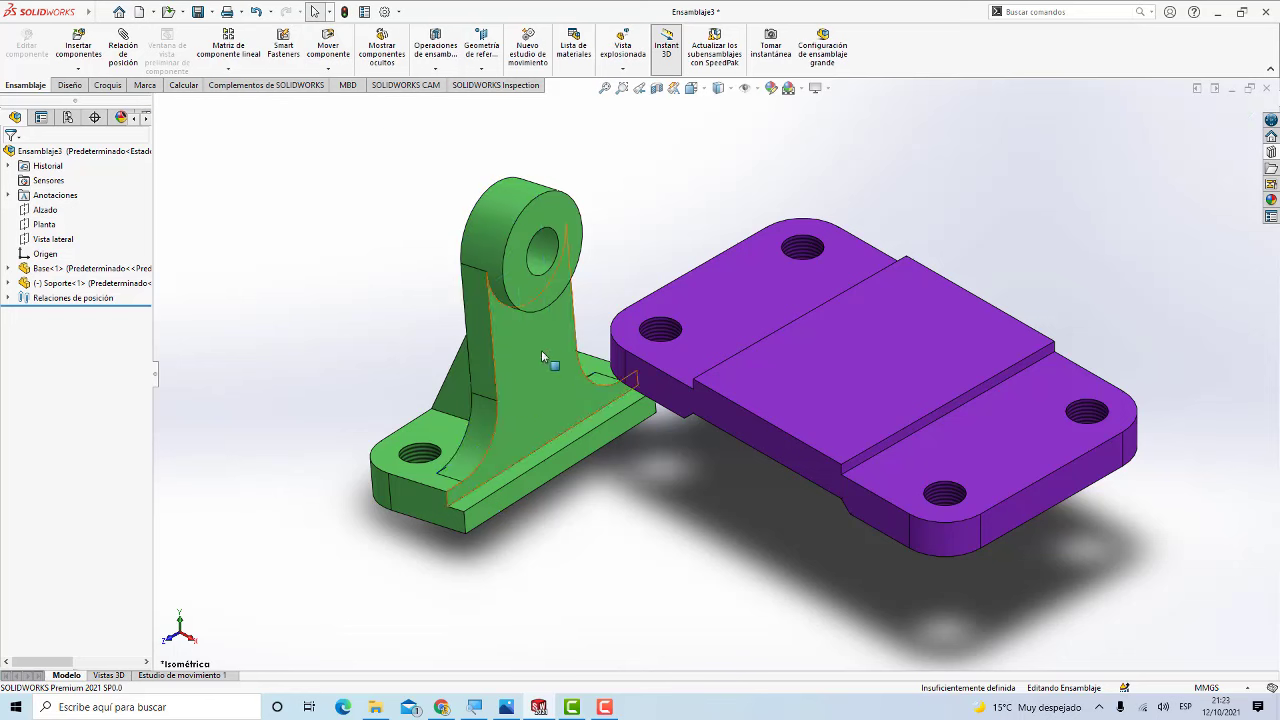
Step: Lift the bracket upward beside the base with Mover componente
left_click(328, 68)
left_click(345, 84)
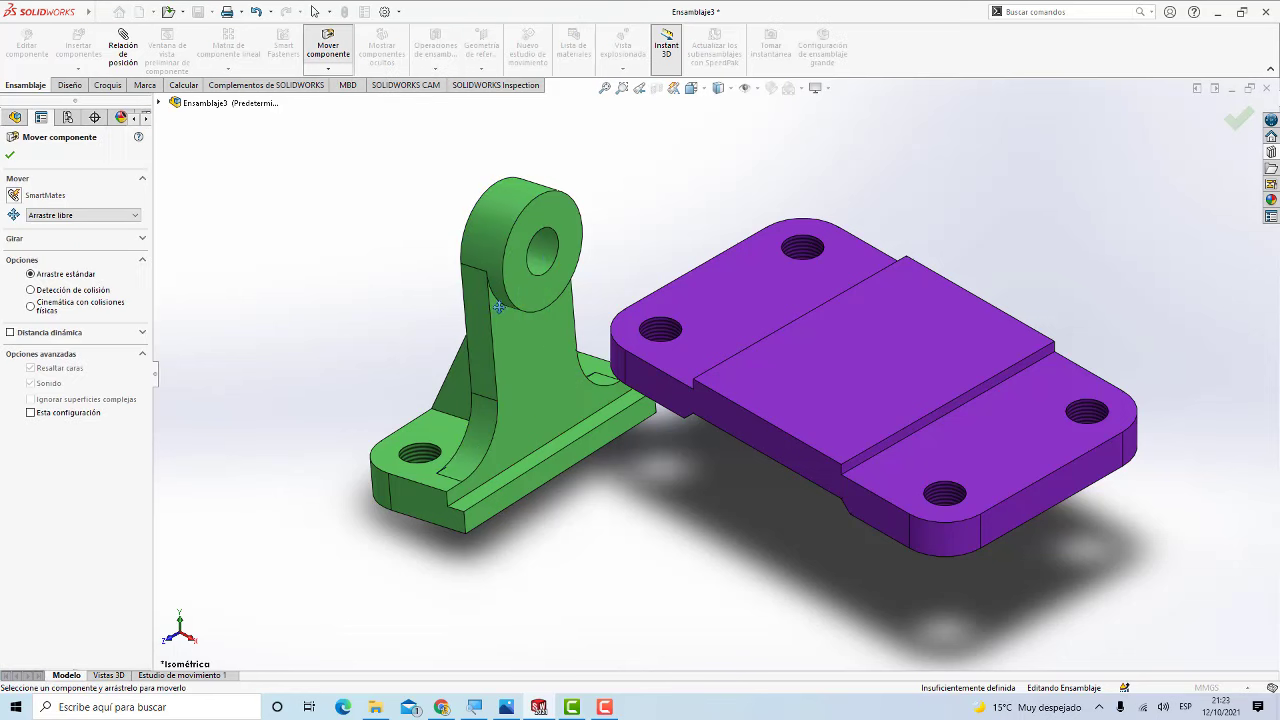
left_click_drag(505, 311, 505, 163)
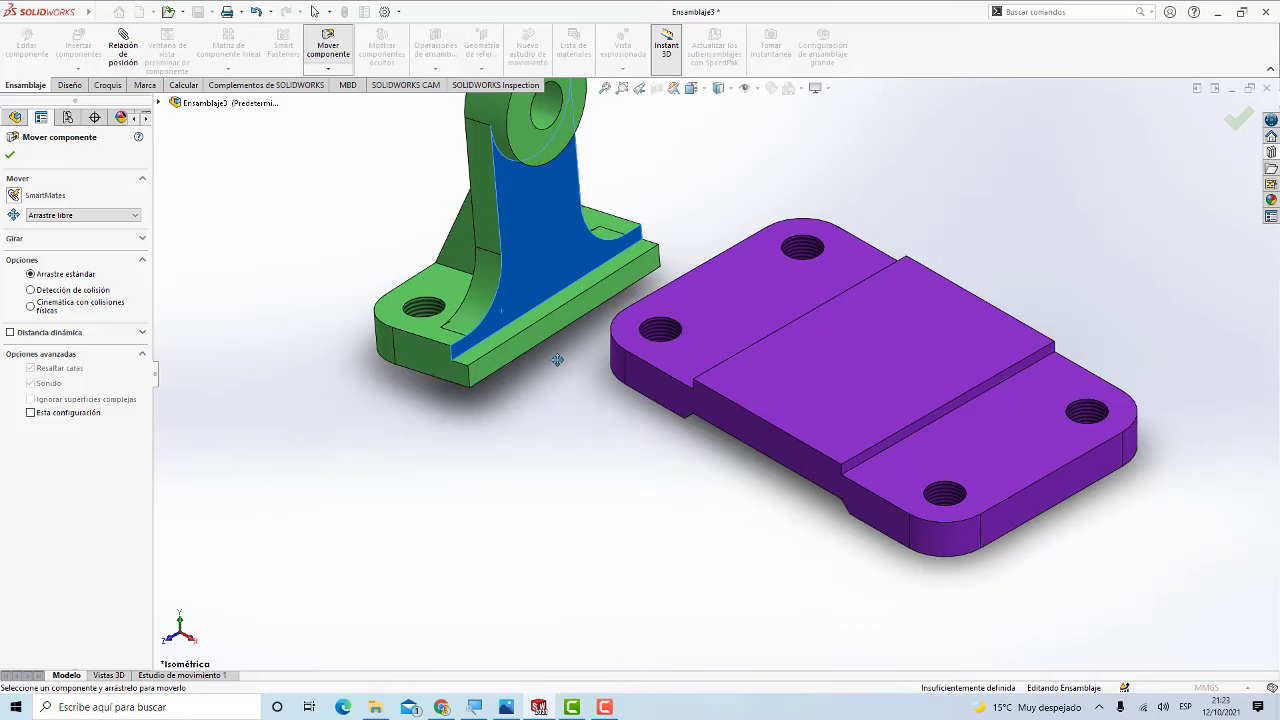
key("ctrl+Right")
key("ctrl+Right")
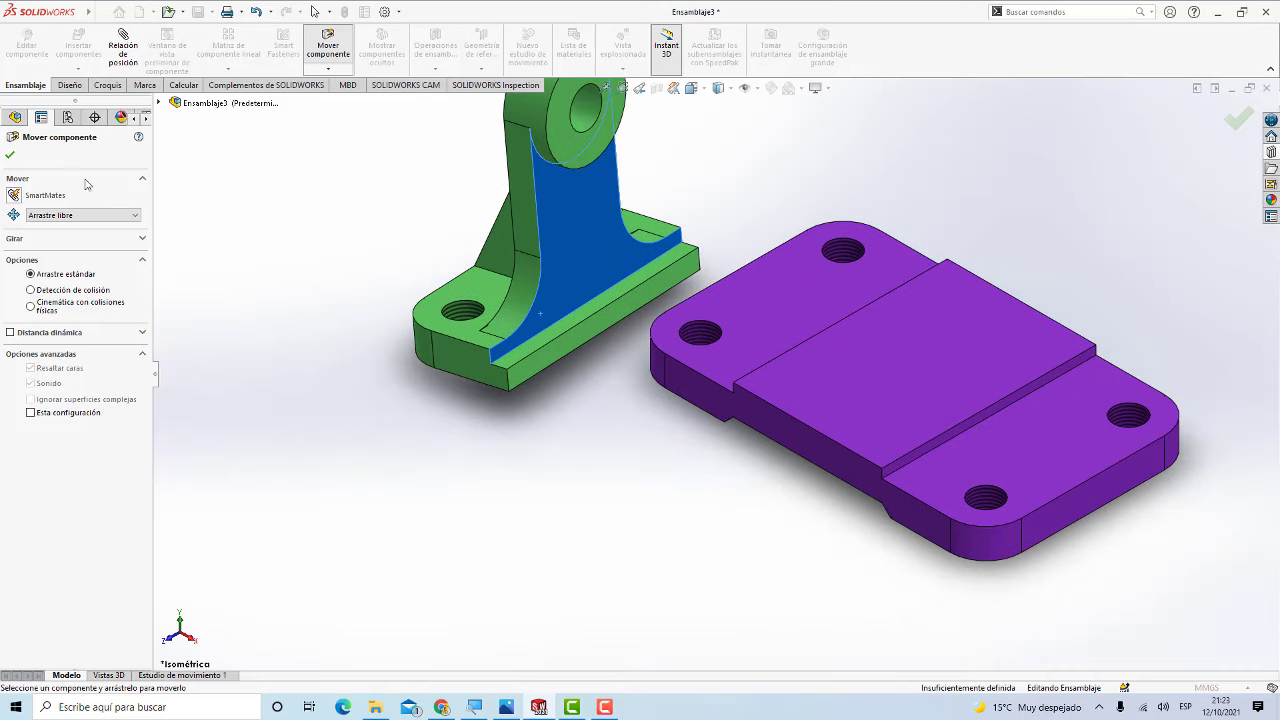
left_click(10, 157)
key("z")
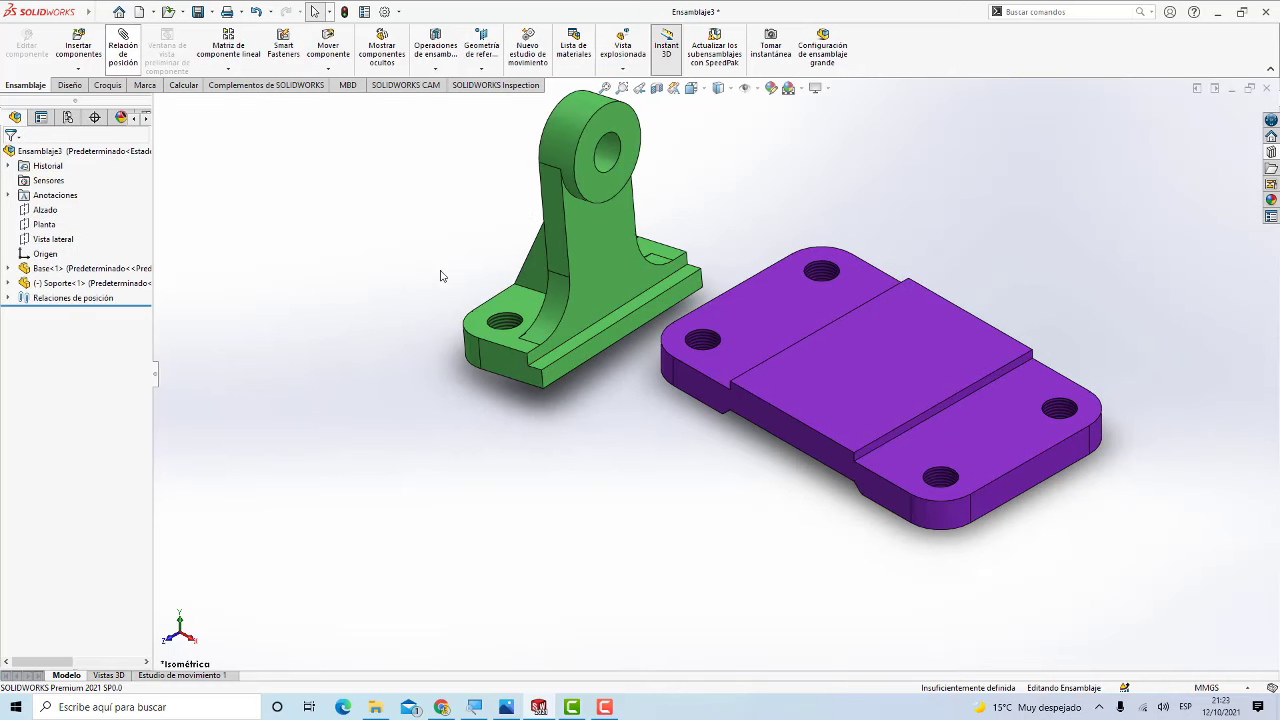
Step: Make the bracket's foot hole concentric with the base's corner hole
left_click(504, 325)
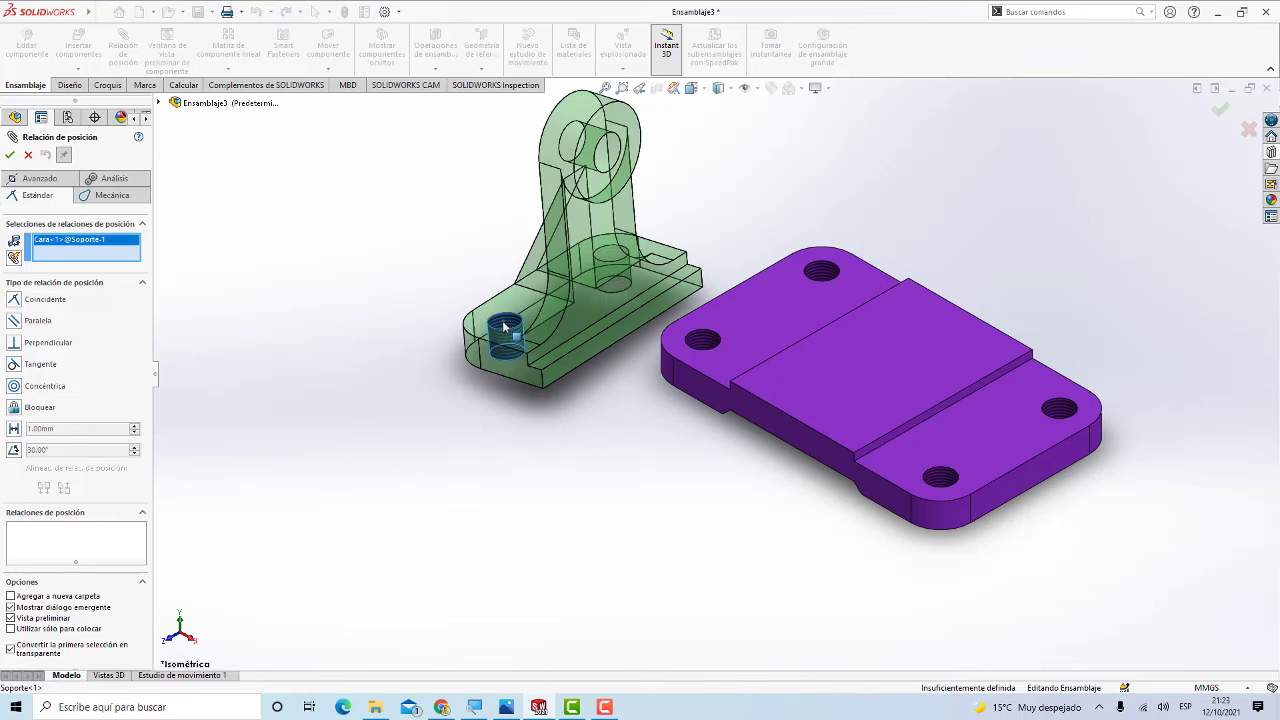
left_click(711, 344)
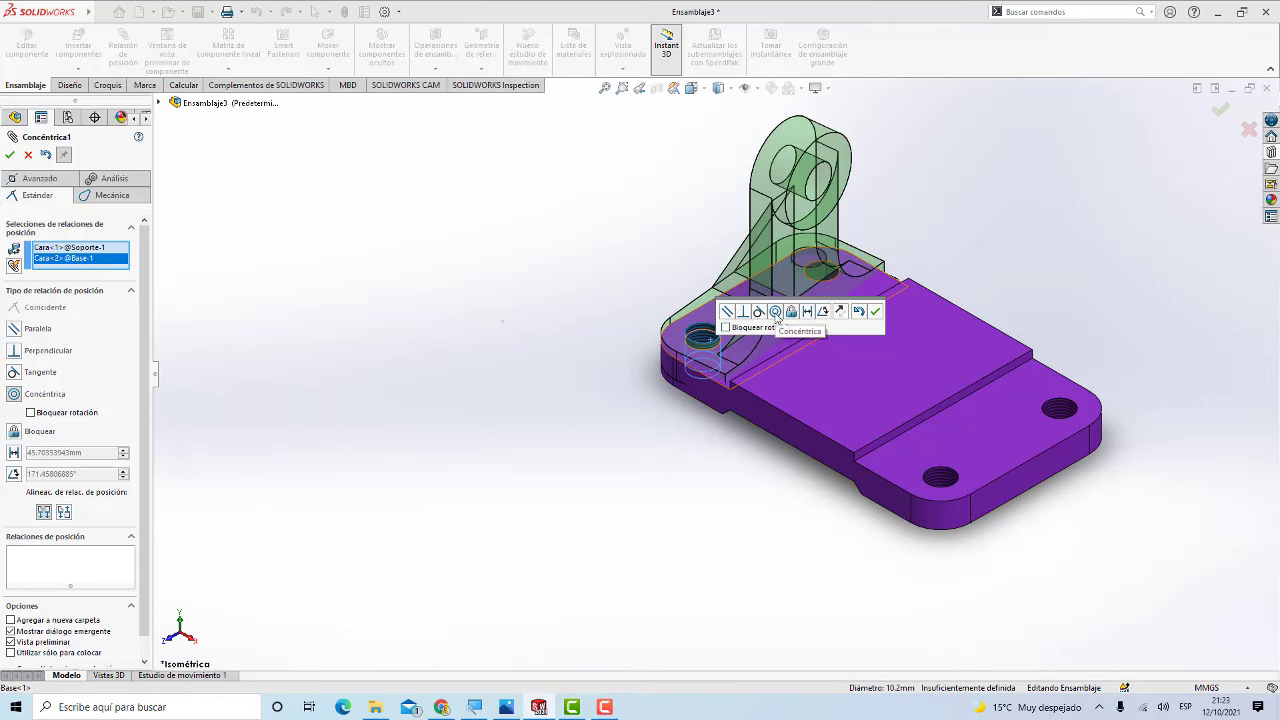
left_click(875, 316)
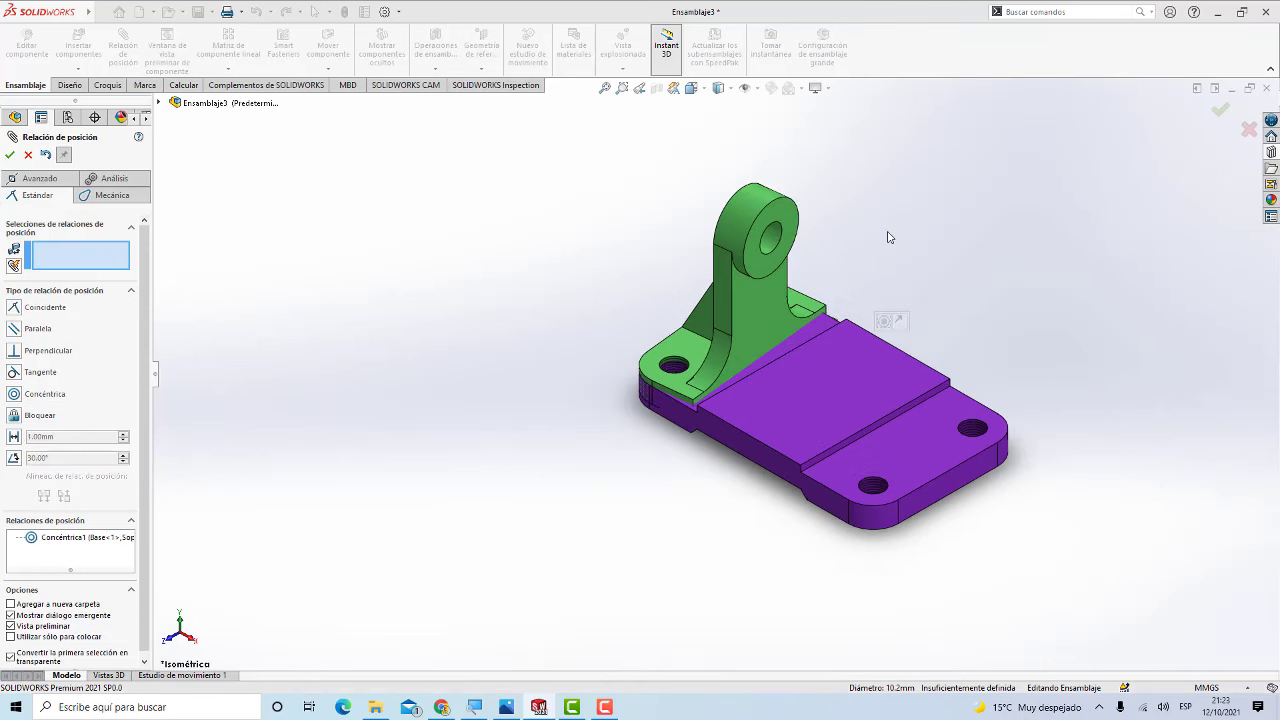
scroll(888, 237, "down", 3)
scroll(862, 250, "up", 1)
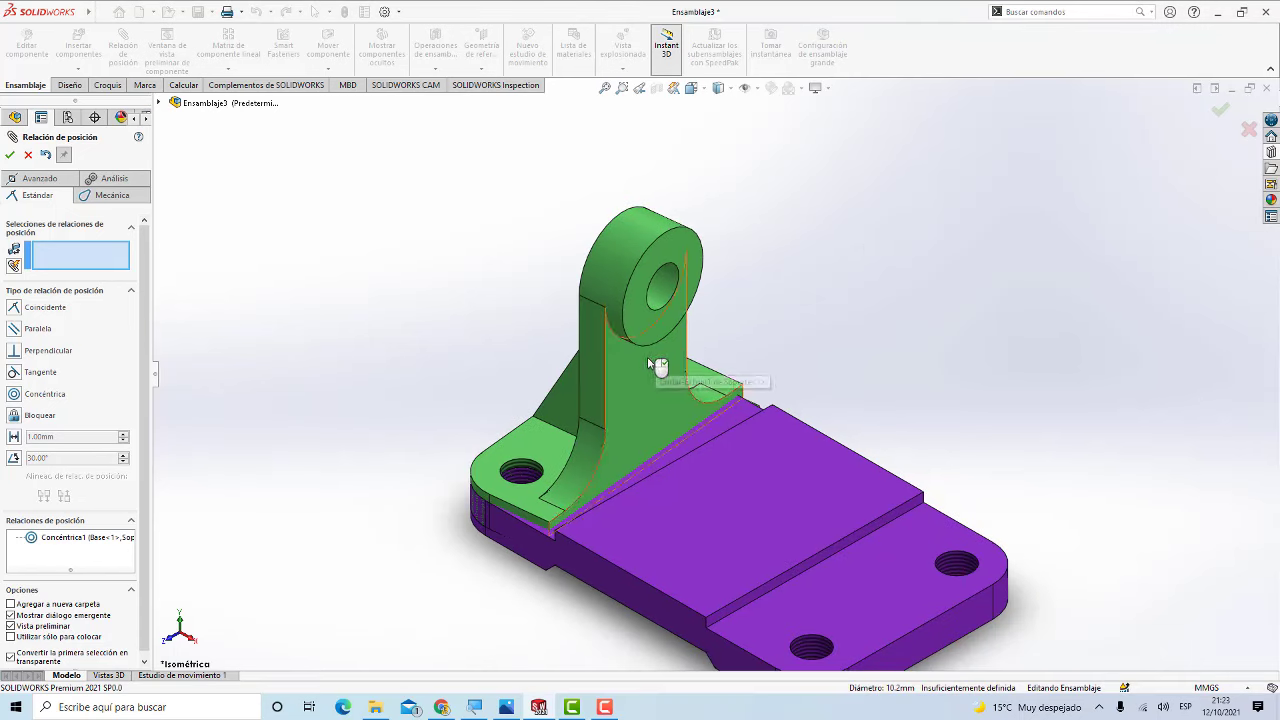
left_click(9, 154)
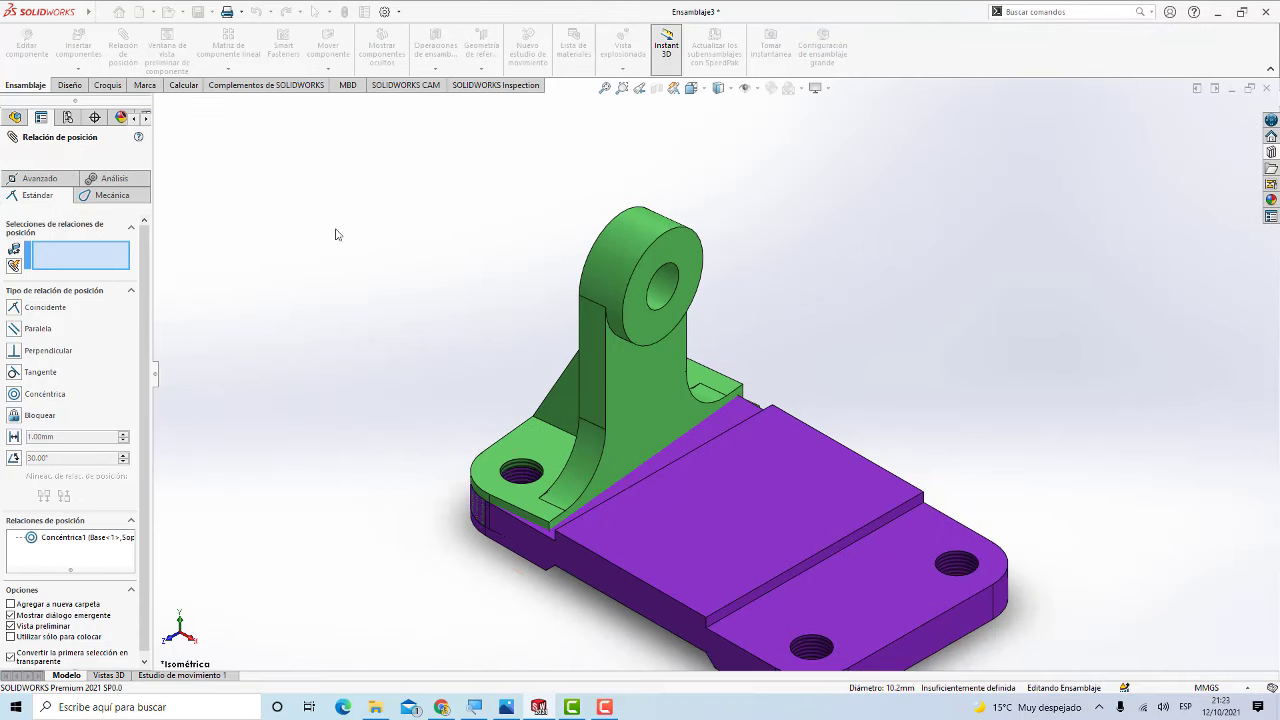
Step: Swing the green bracket up over the base's right end and reframe the view
left_click_drag(634, 355, 726, 271)
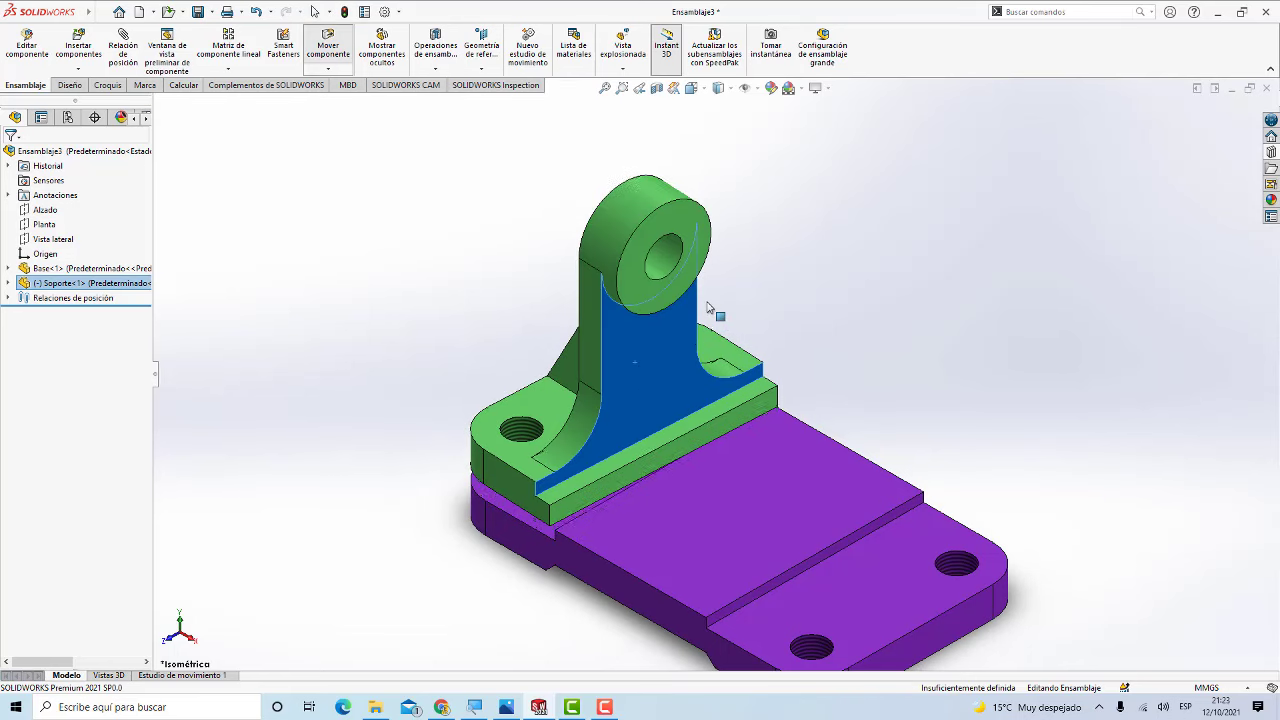
left_click(820, 313)
key("f")
scroll(802, 332, "down", 2)
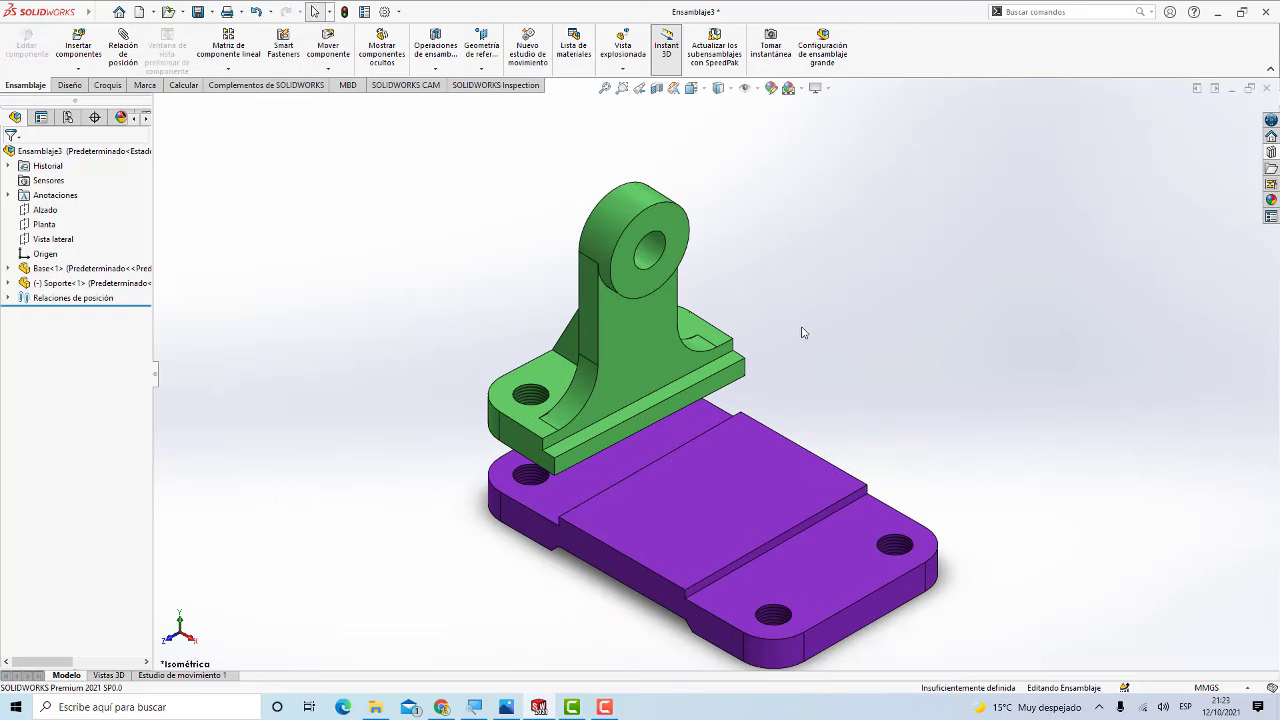
mouse_move(811, 388)
middle_mouse_down()
mouse_move(780, 334)
mouse_move(720, 371)
mouse_move(821, 501)
mouse_move(911, 363)
mouse_move(706, 431)
mouse_move(945, 513)
mouse_move(991, 560)
mouse_move(946, 589)
middle_mouse_up()
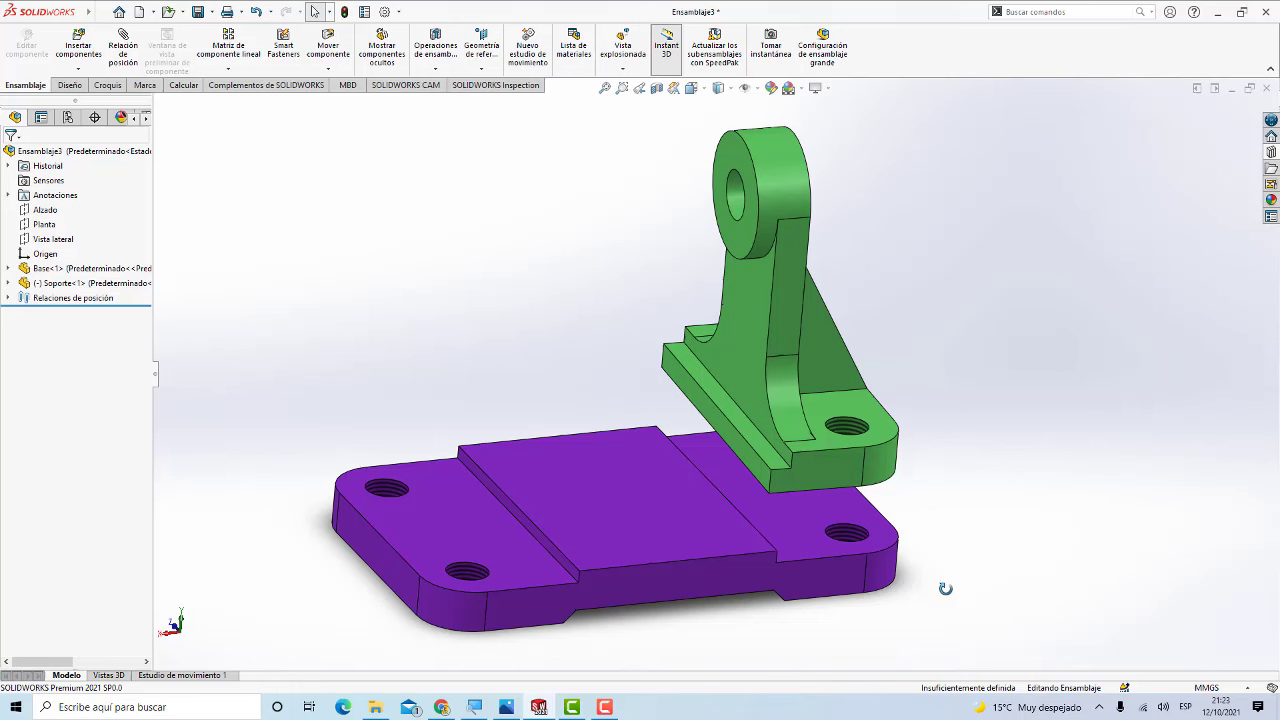
scroll(1100, 505, "down", 2)
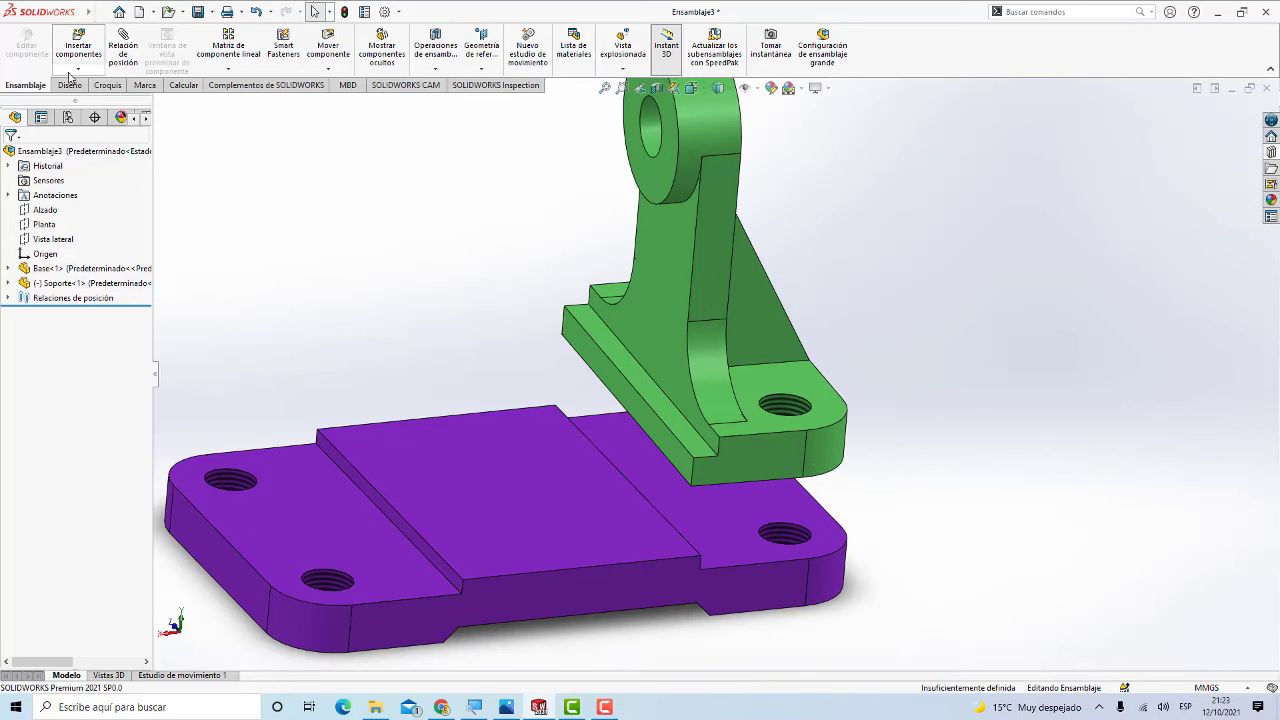
Step: Make the bracket's other foot hole concentric with the base corner hole beneath it
left_click(123, 65)
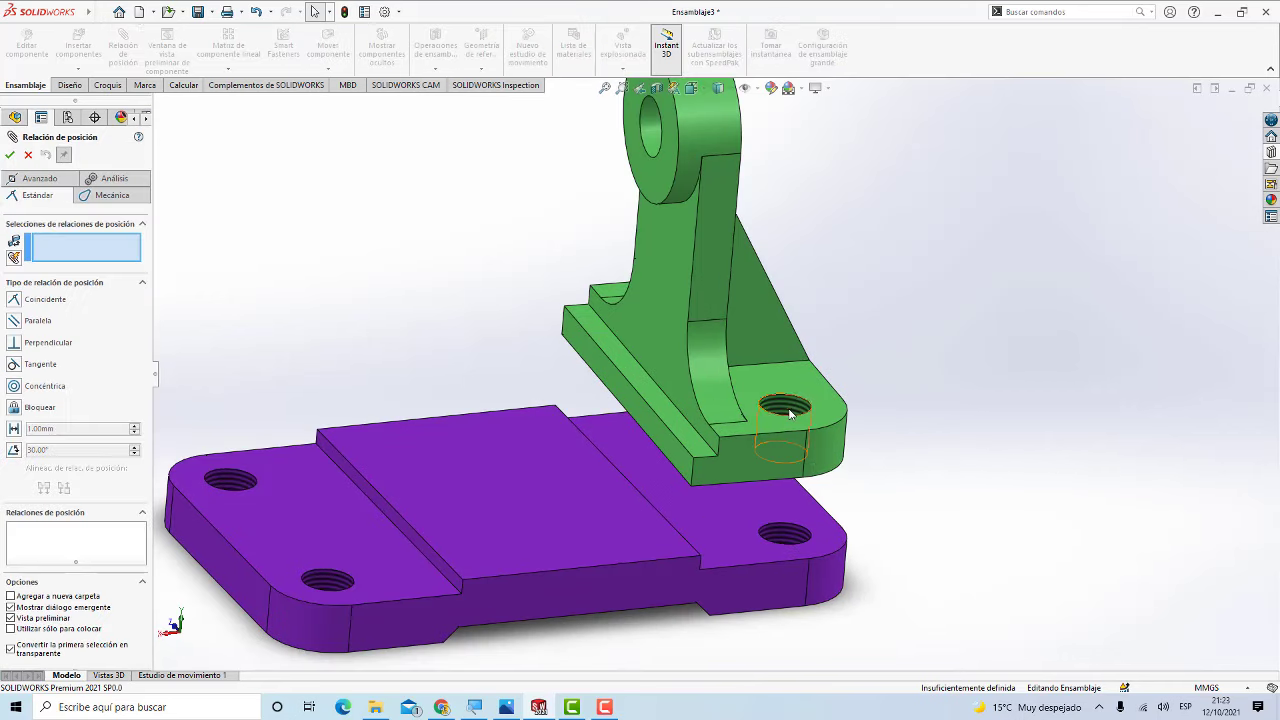
left_click(776, 452)
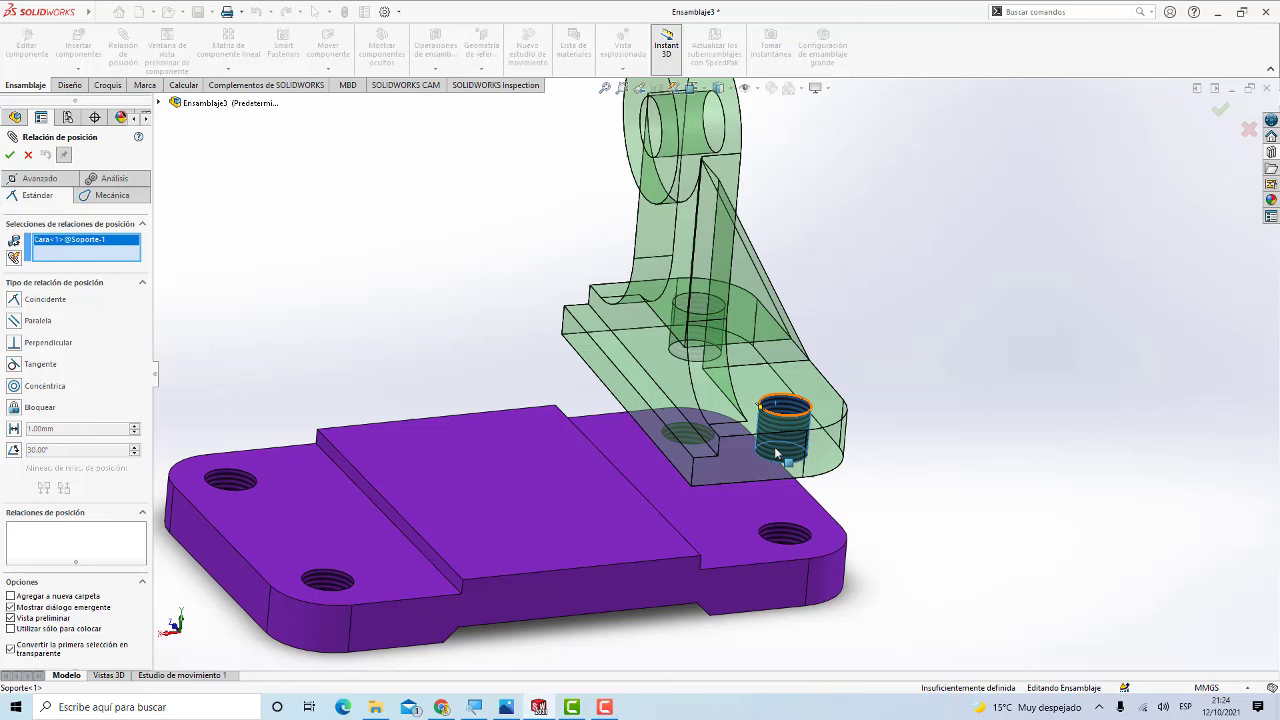
left_click(785, 533)
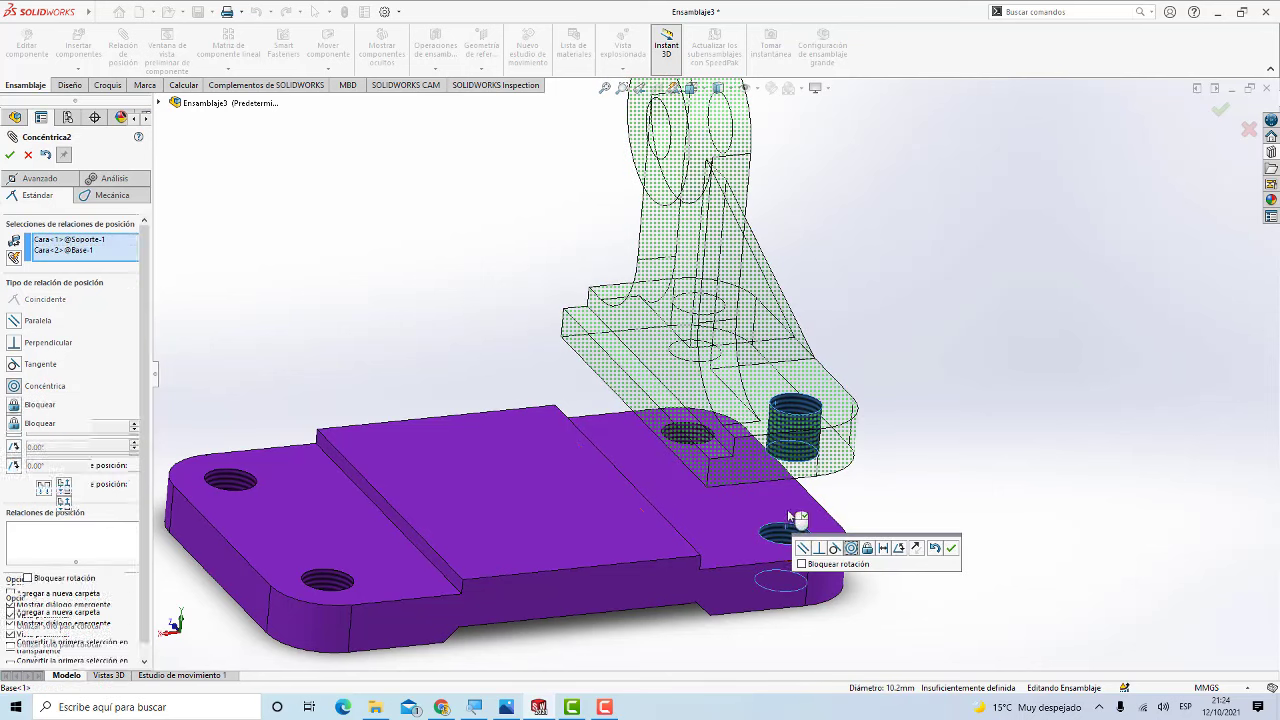
left_click(952, 548)
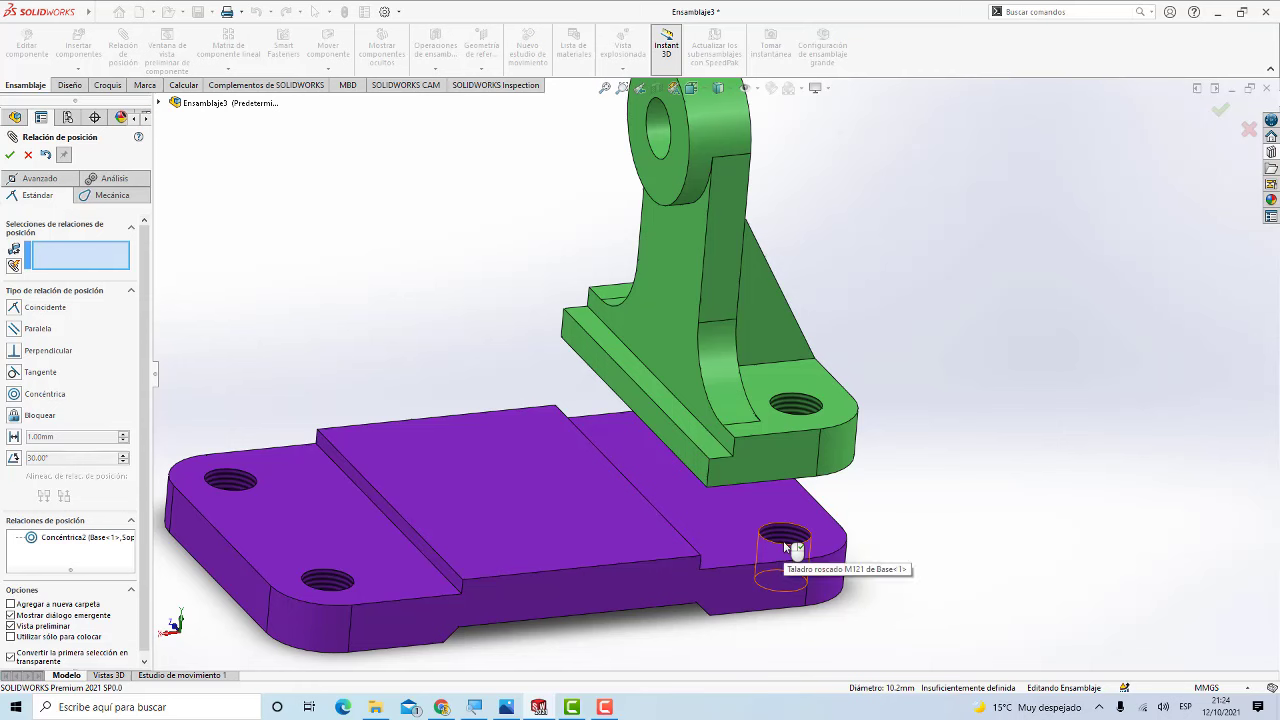
Step: Add a Coincident mate between the support's bottom face and the base's raised top face
mouse_move(949, 523)
middle_mouse_down()
mouse_move(898, 418)
mouse_move(897, 371)
middle_mouse_up()
scroll(840, 570, "down", 3)
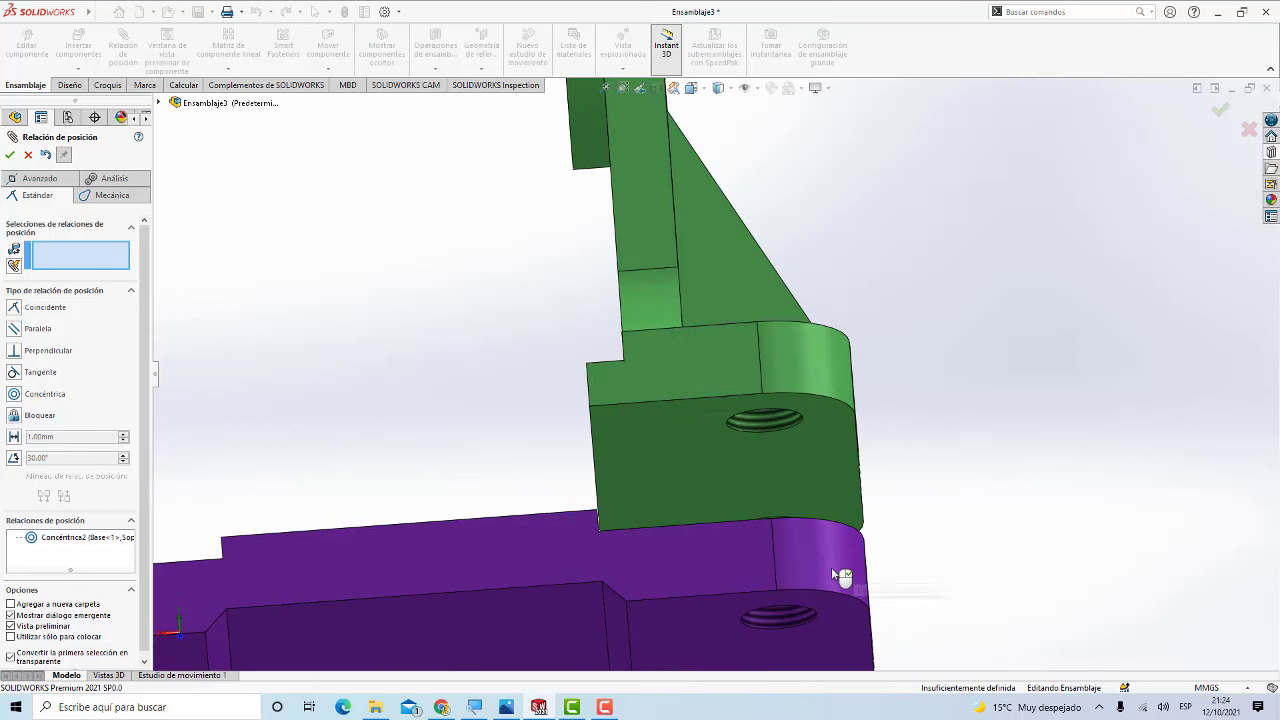
left_click(730, 465)
middle_click_drag(929, 480, 943, 563)
scroll(943, 563, "down", 2)
scroll(943, 560, "up", 5)
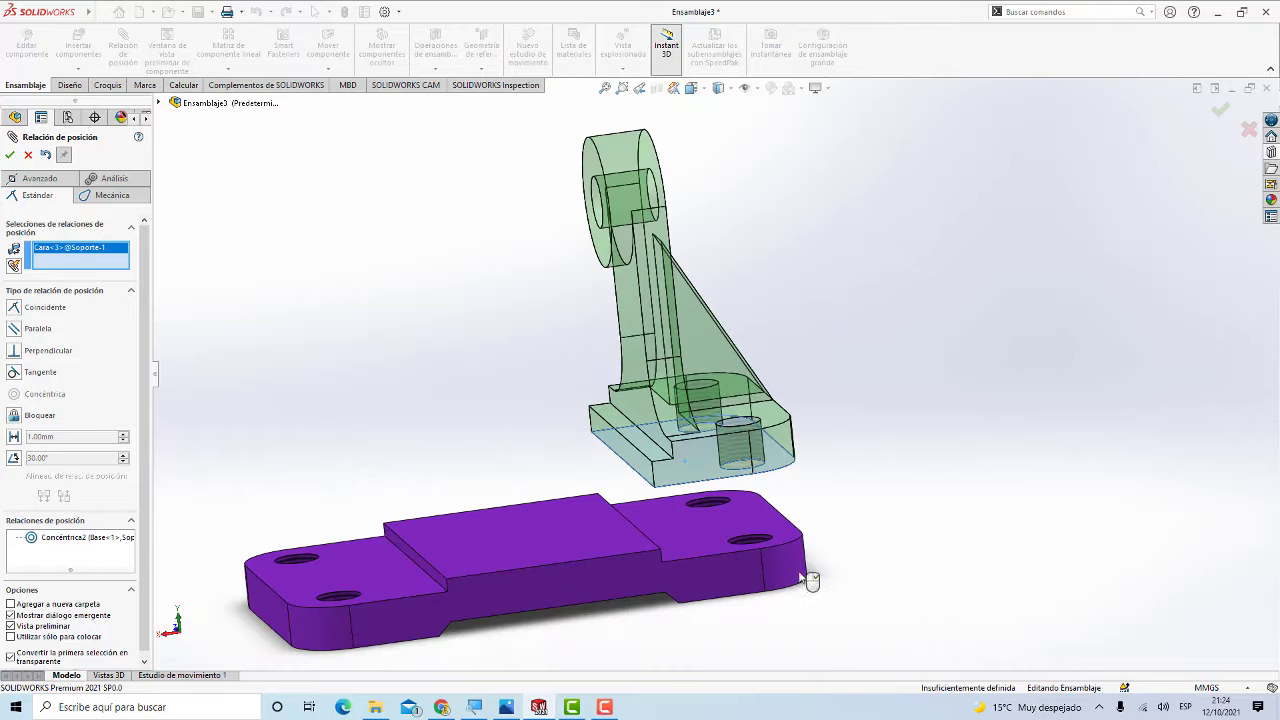
middle_click_drag(810, 580, 730, 556)
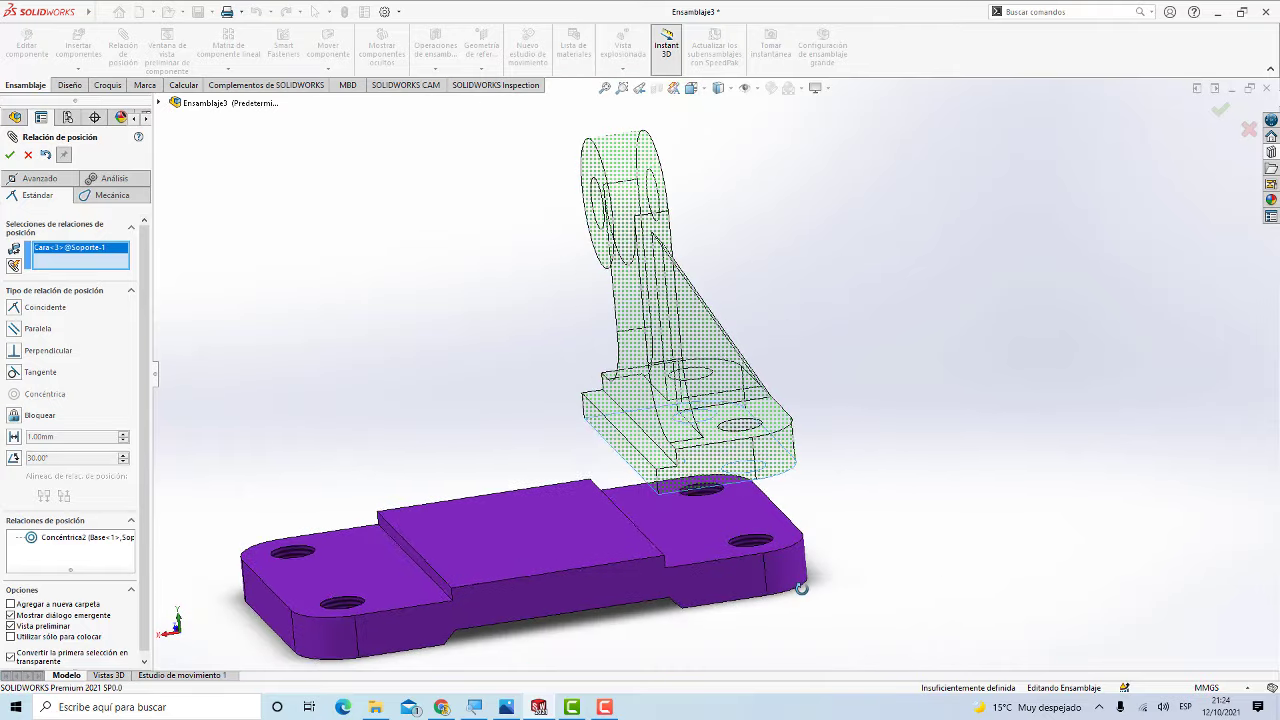
left_click(712, 540)
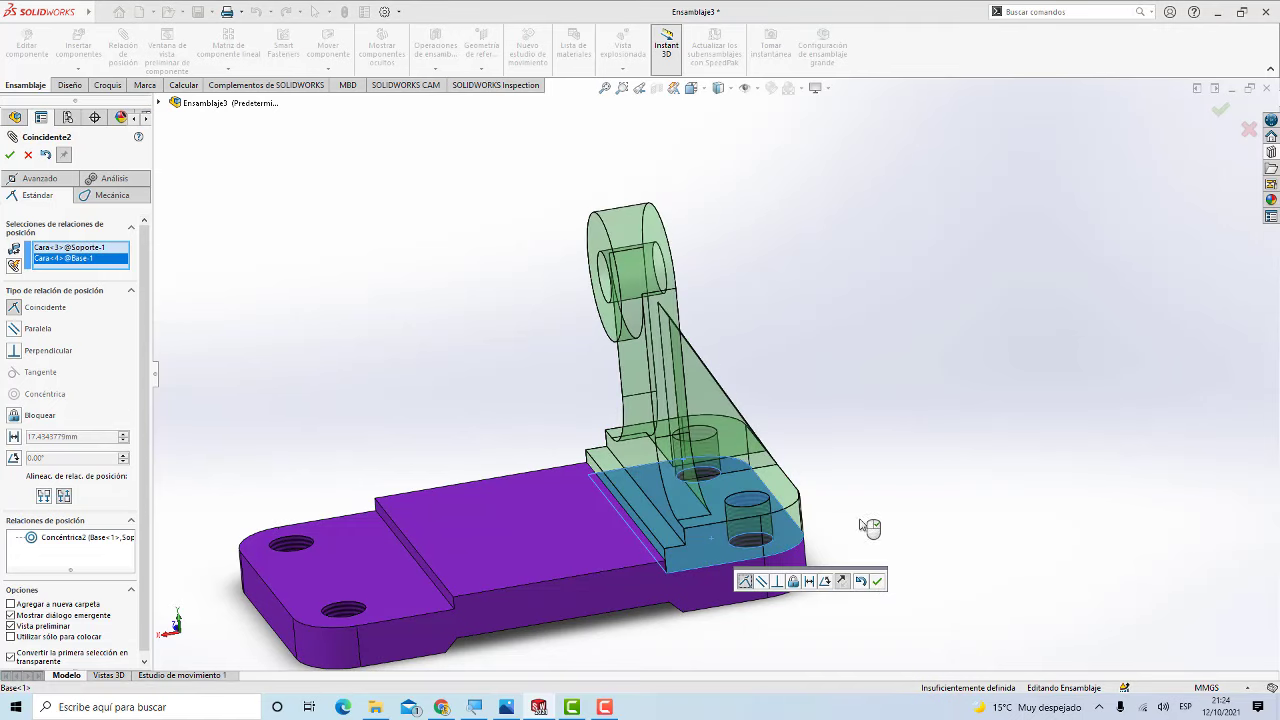
left_click(877, 581)
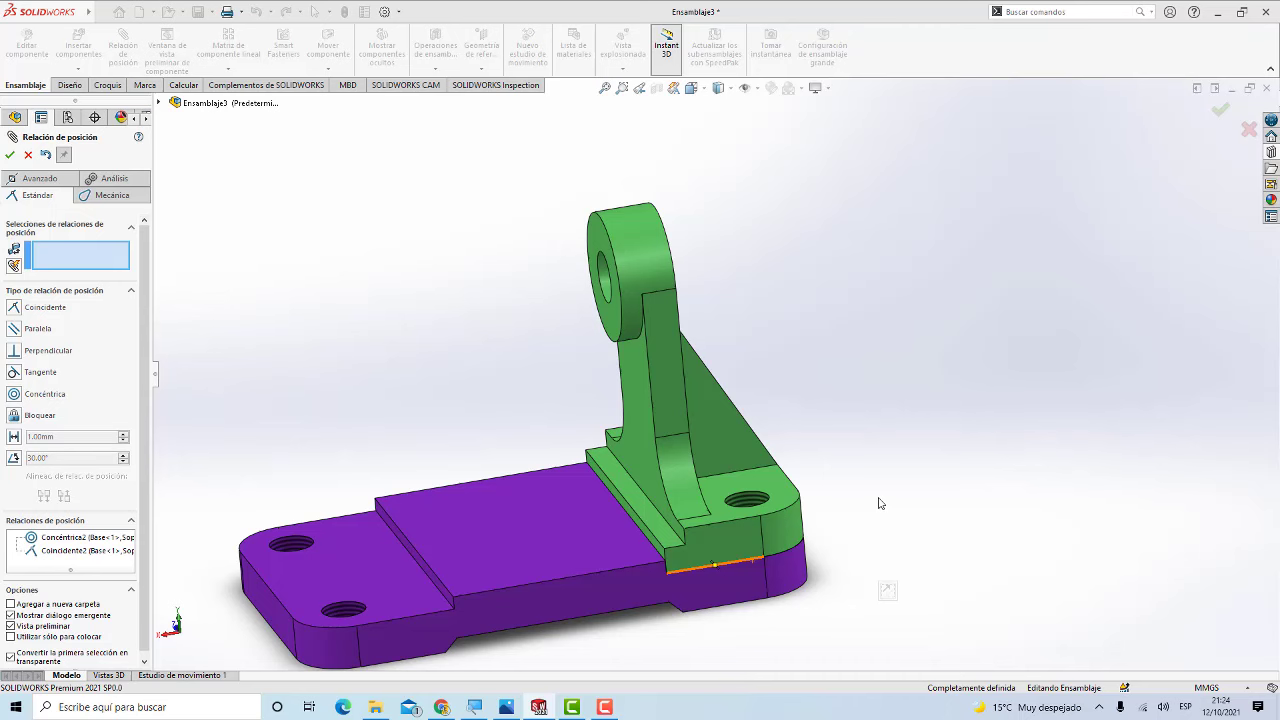
Step: Return to the isometric view and finish adding mates
key("ctrl+7")
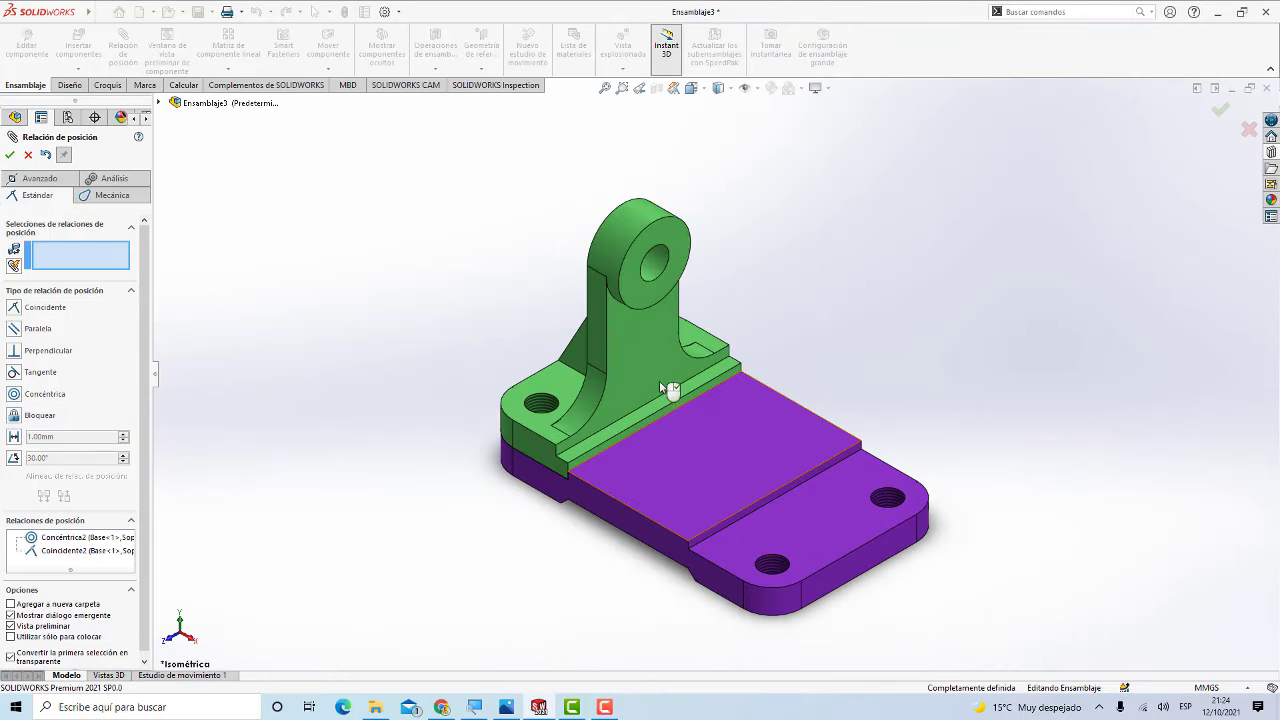
scroll(661, 370, "down", 1)
scroll(657, 380, "down", 1)
scroll(646, 395, "down", 1)
scroll(646, 395, "up", 2)
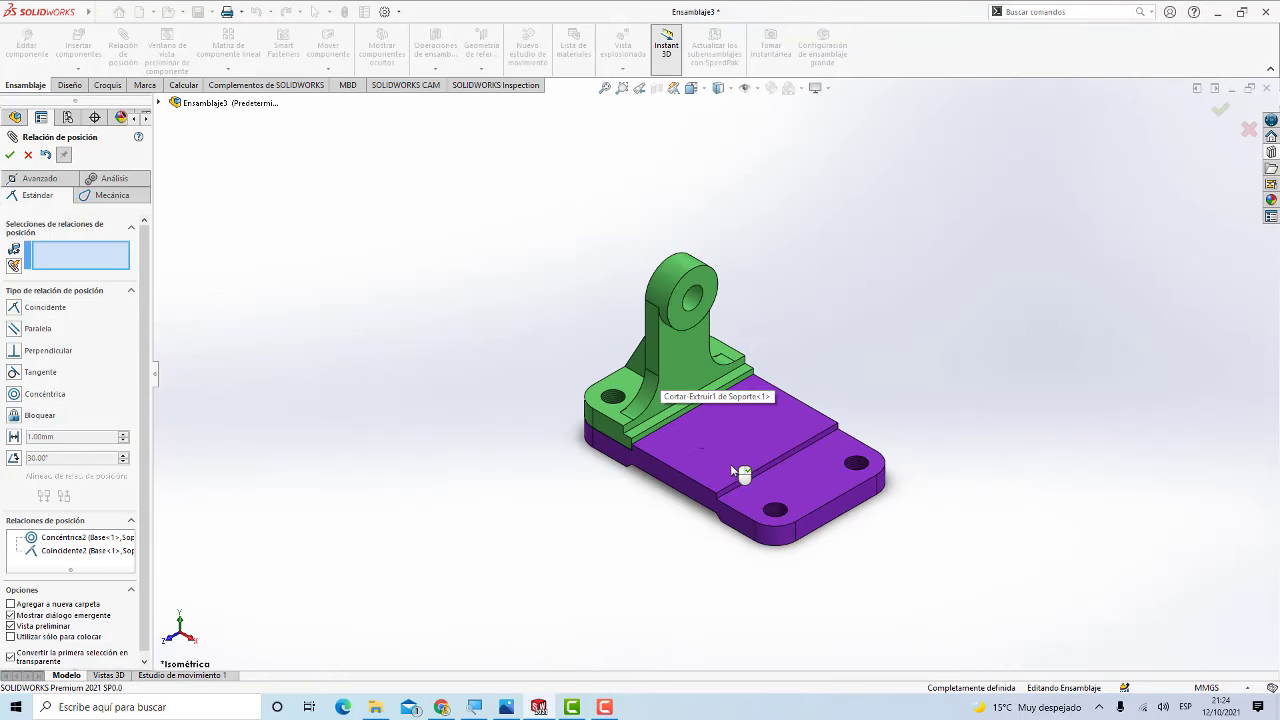
scroll(730, 464, "down", 1)
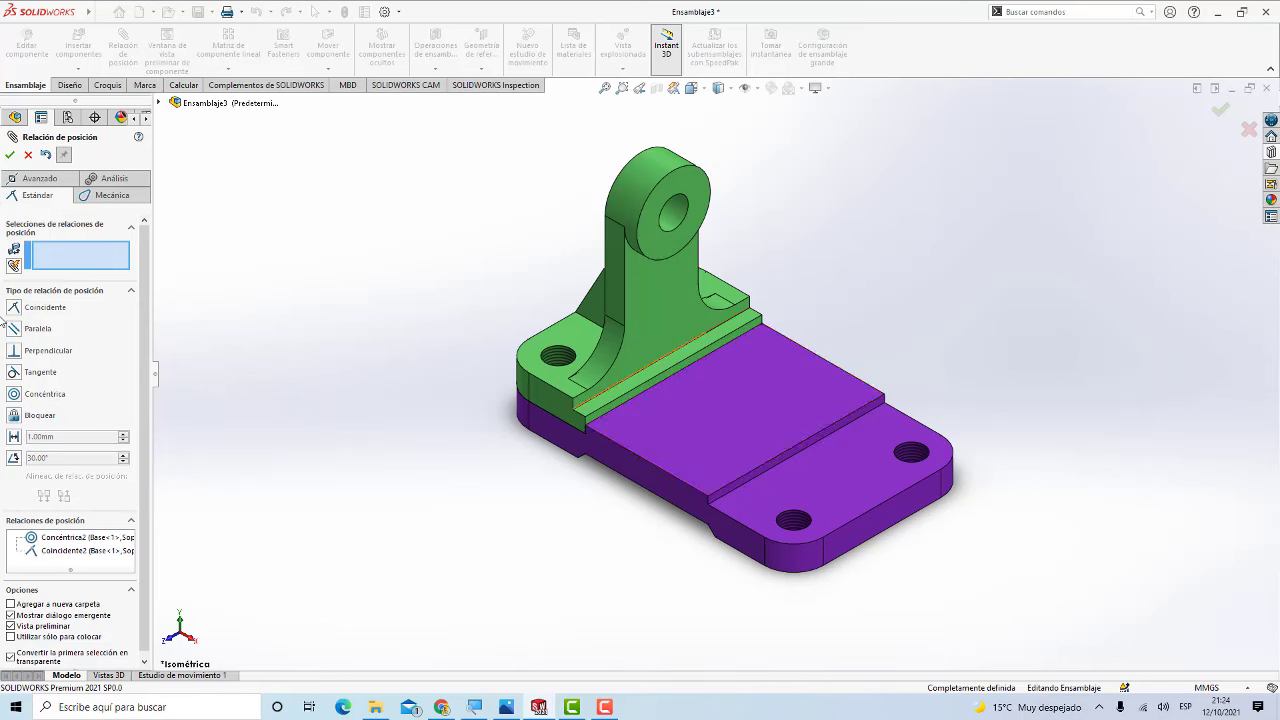
left_click(28, 155)
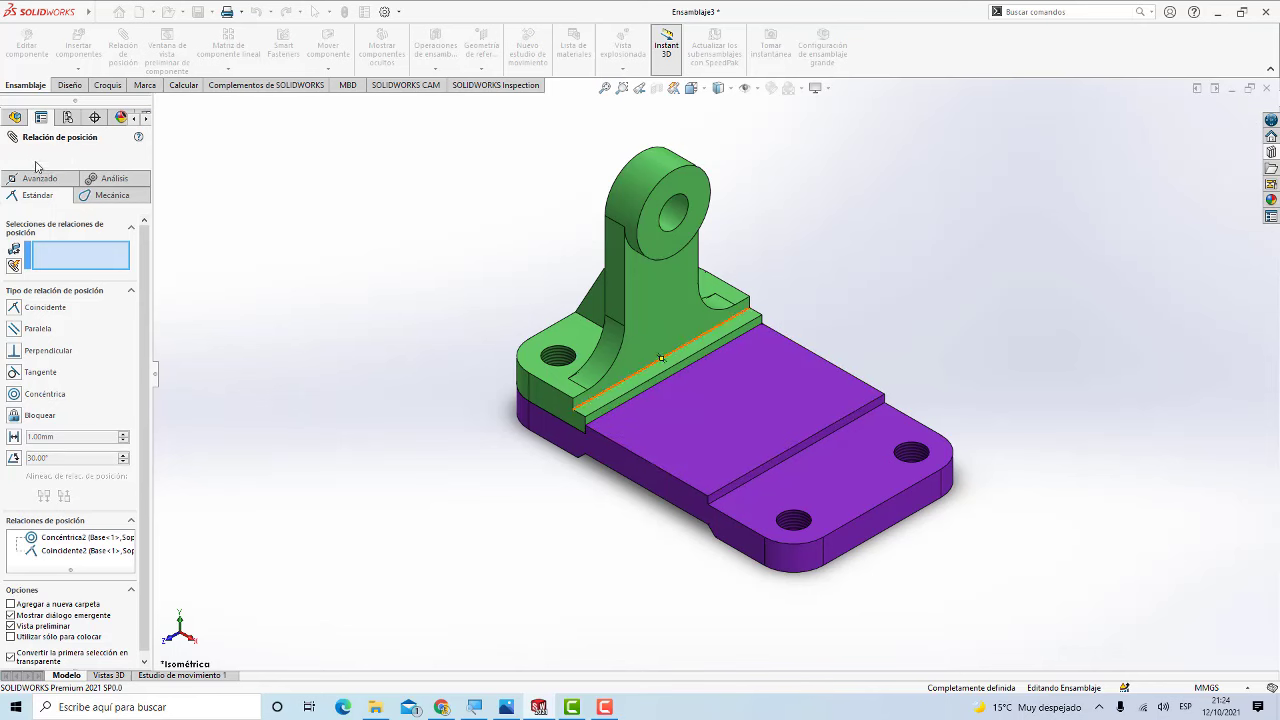
left_click(232, 70)
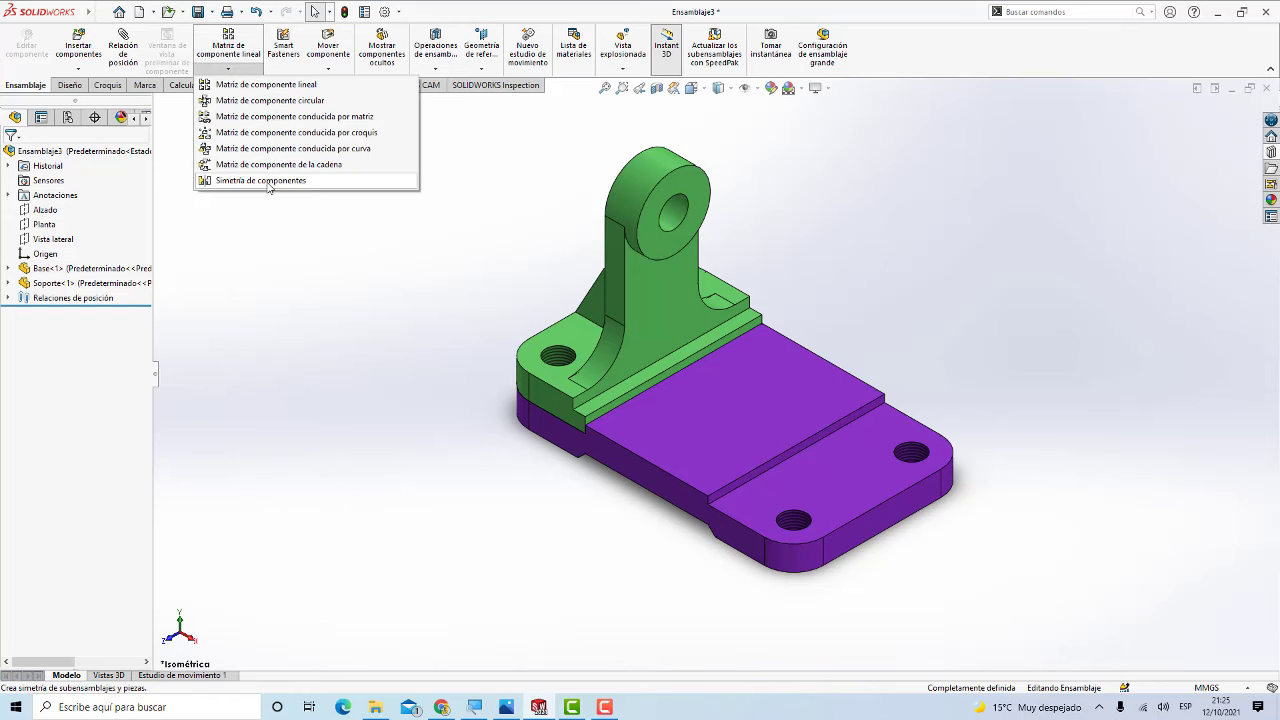
Step: Mirror Soporte-1 about the Base's Vista lateral plane, creating Componente de simetría1
left_click(268, 182)
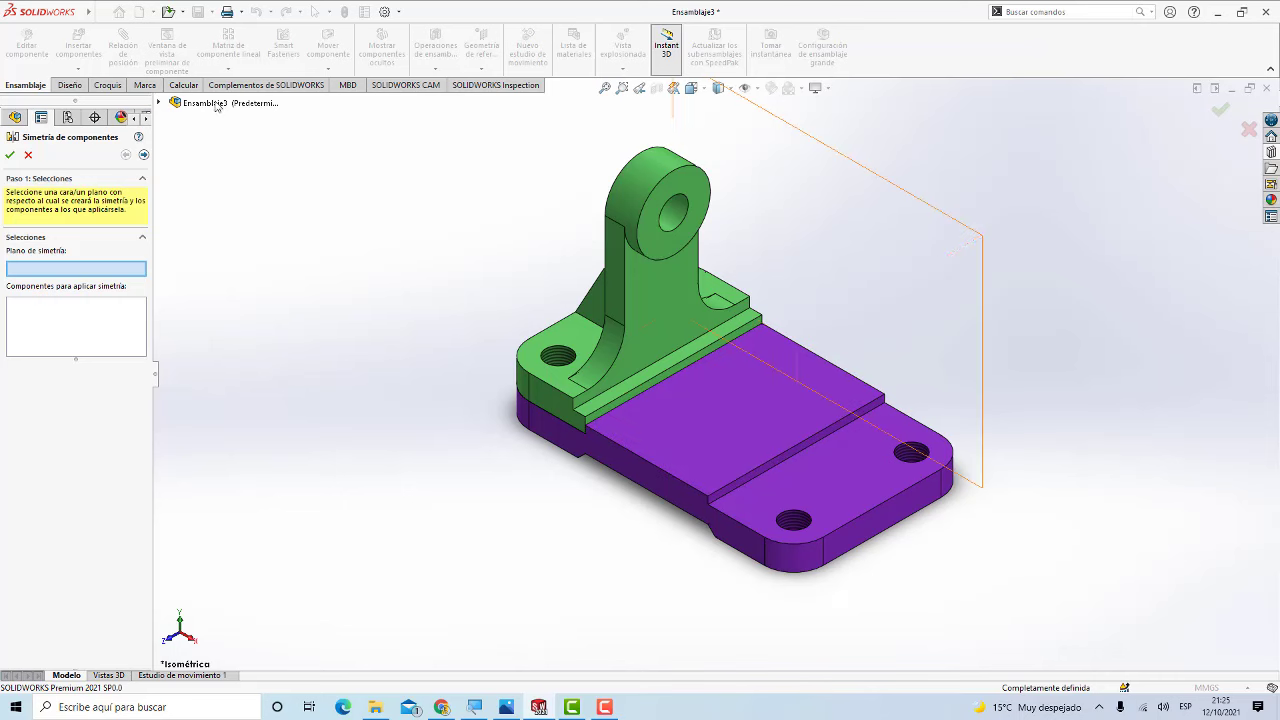
left_click(160, 103)
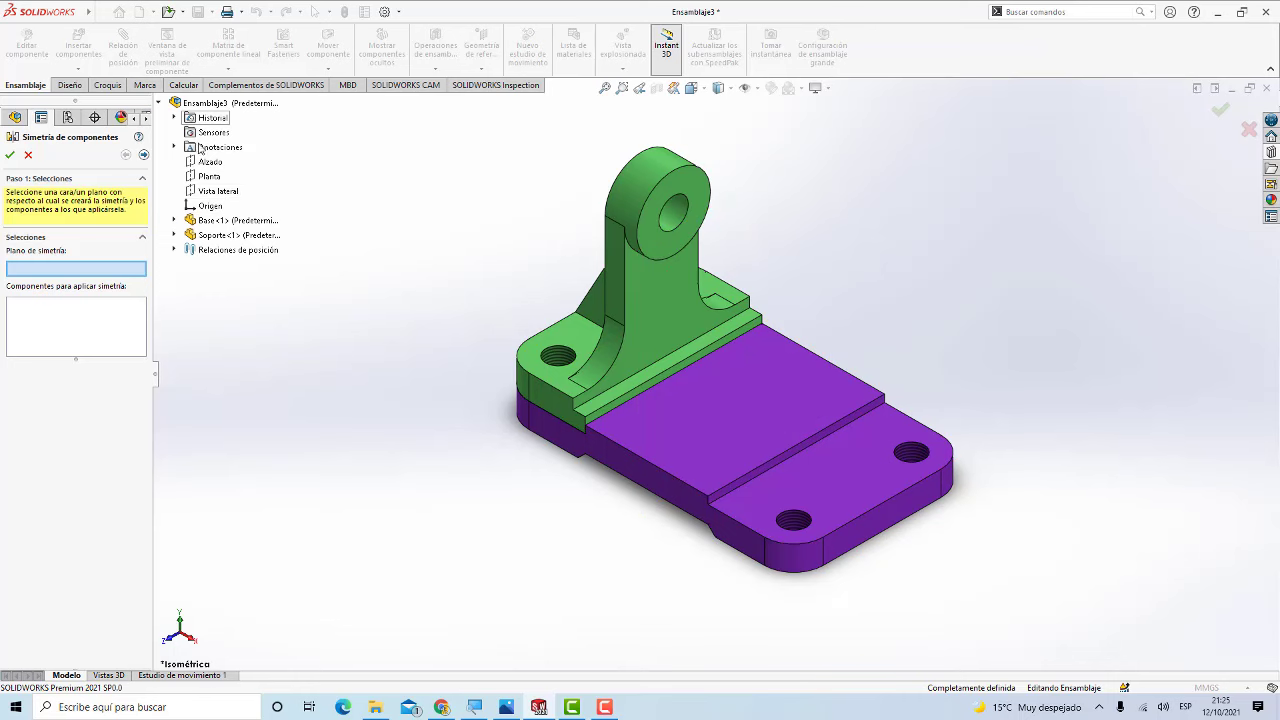
left_click(174, 221)
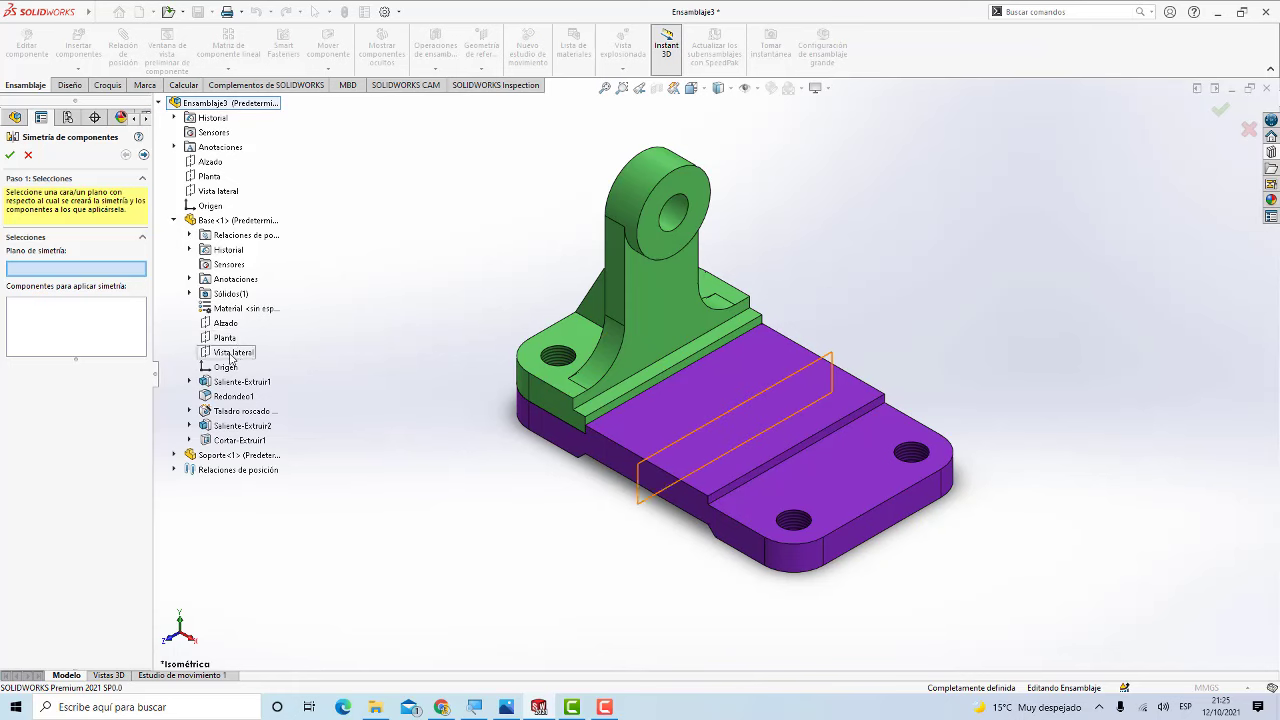
left_click(230, 358)
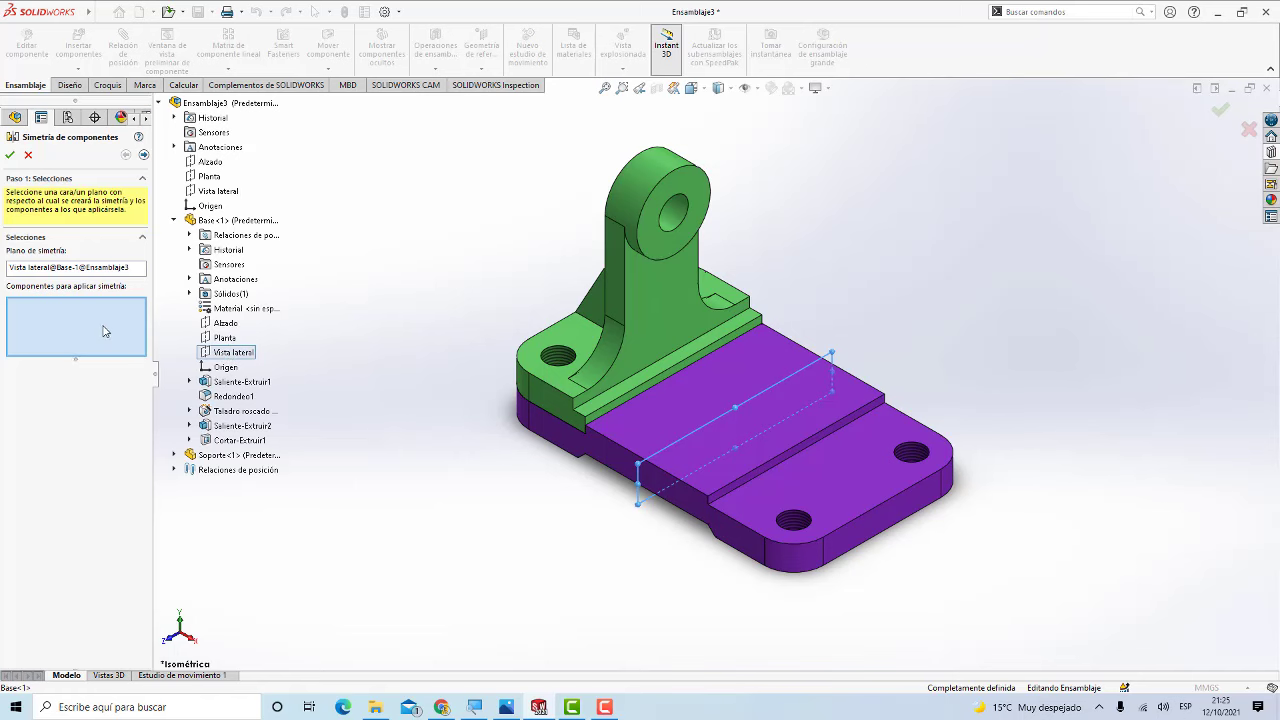
left_click(630, 295)
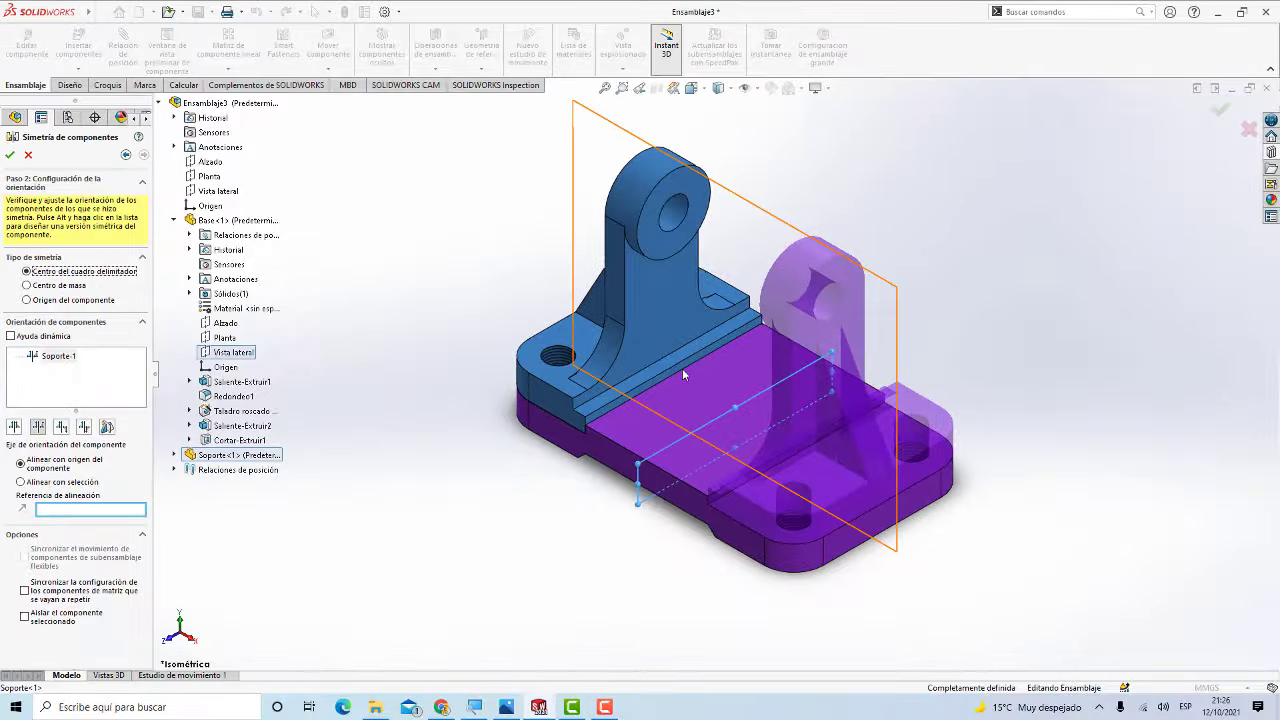
left_click(9, 155)
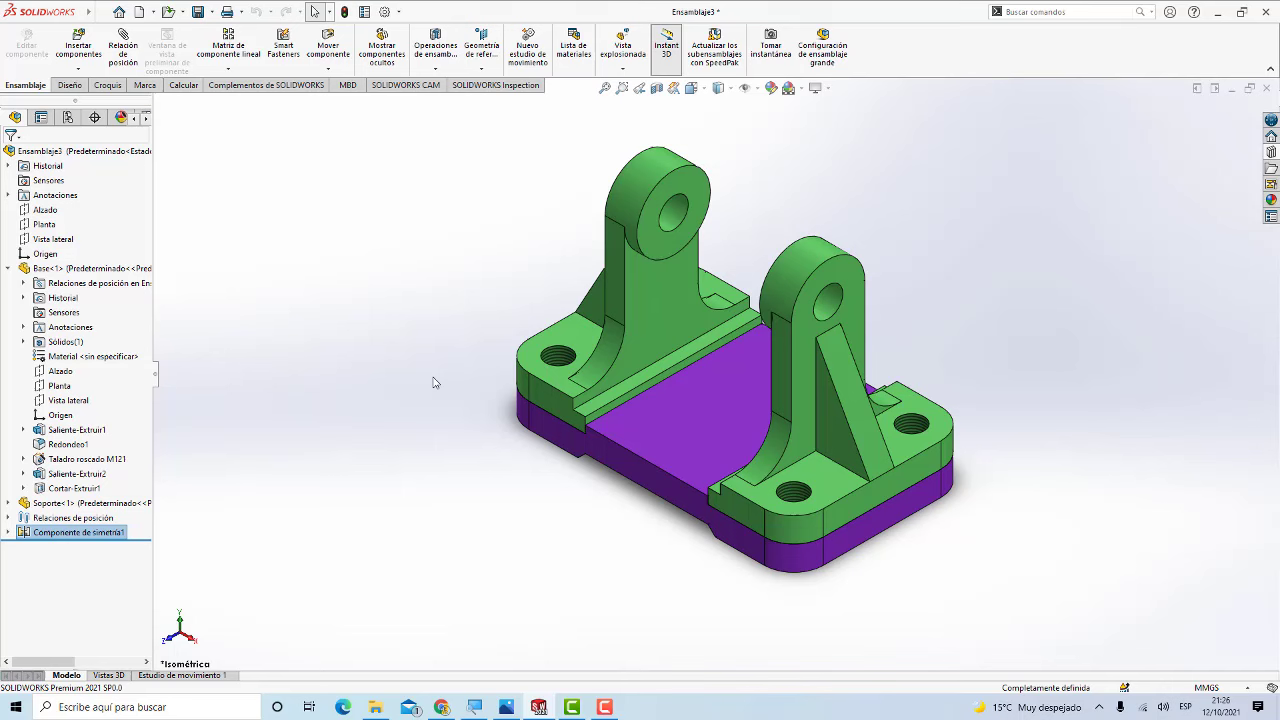
Step: Insert the Eje and Rodillo part files and place both beside the base
left_click(78, 68)
left_click(98, 84)
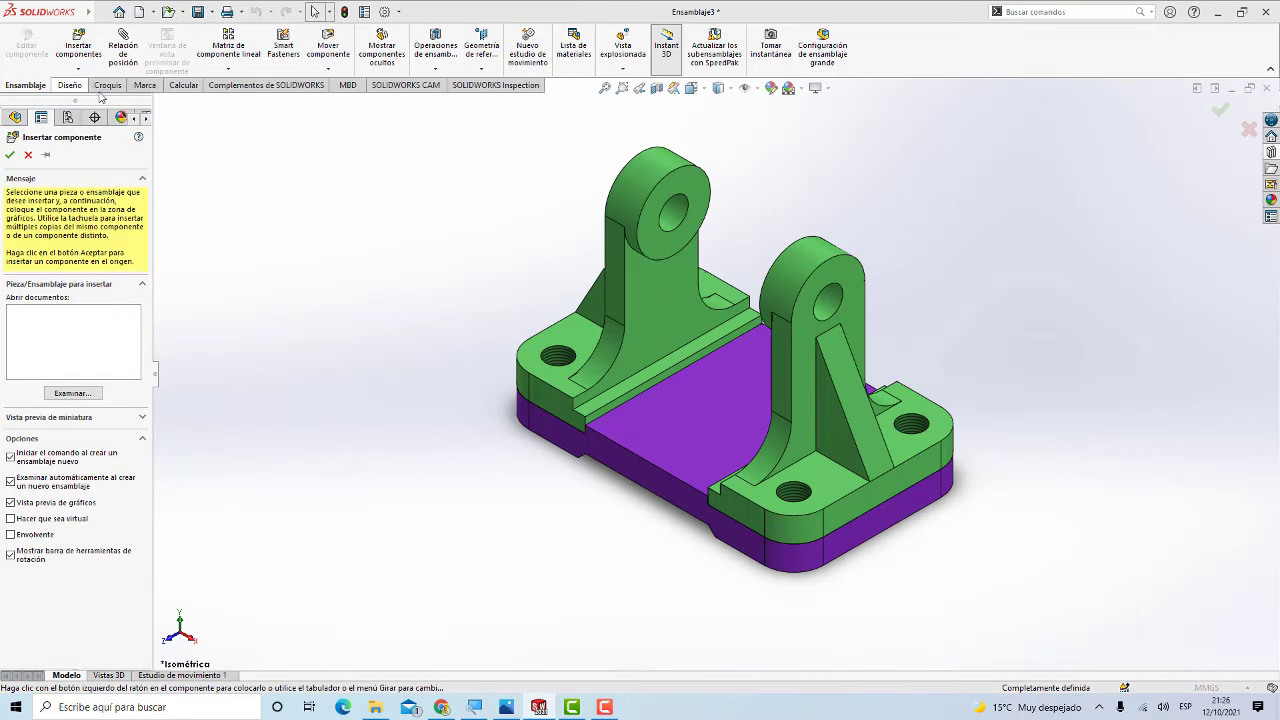
left_click(168, 126)
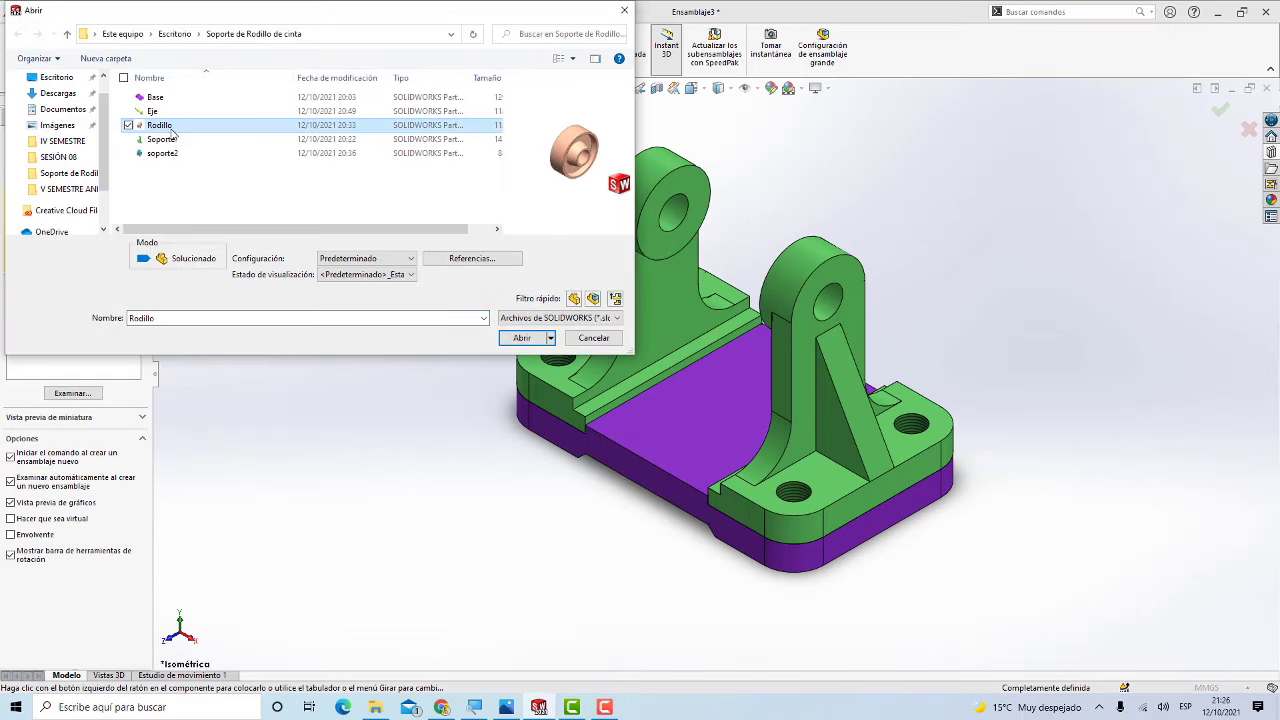
left_click(160, 111, "ctrl")
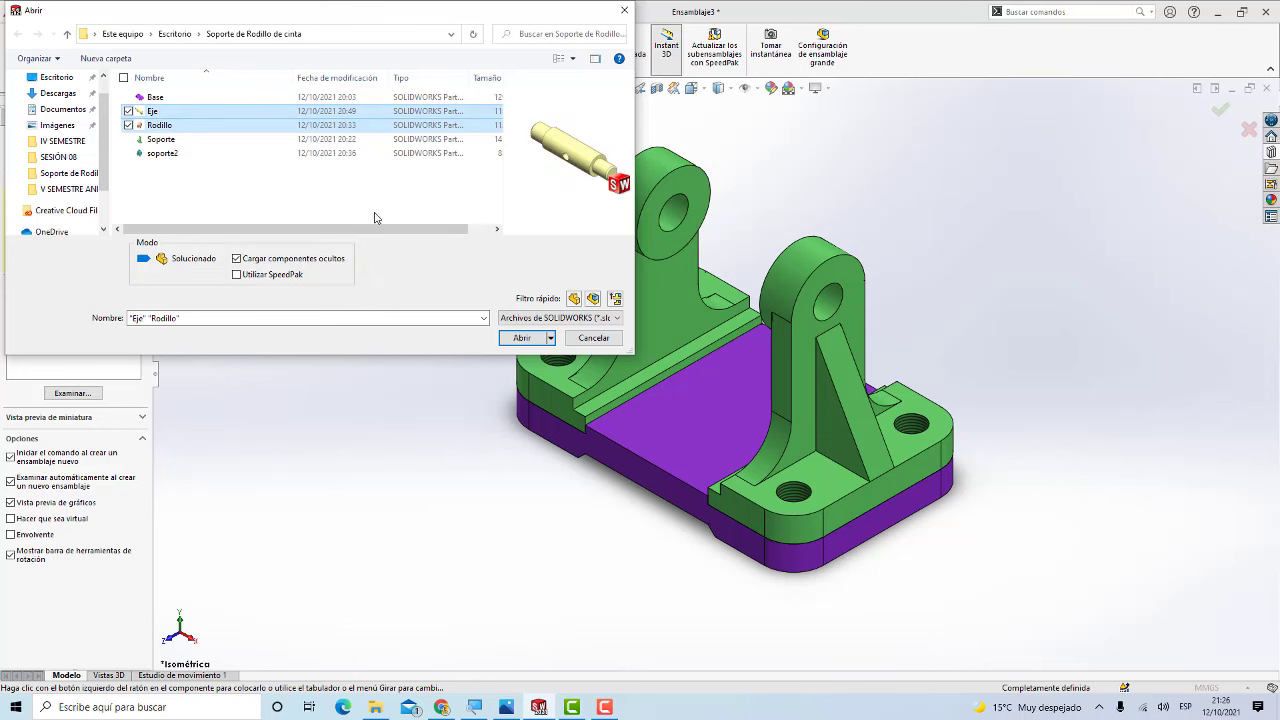
left_click(516, 338)
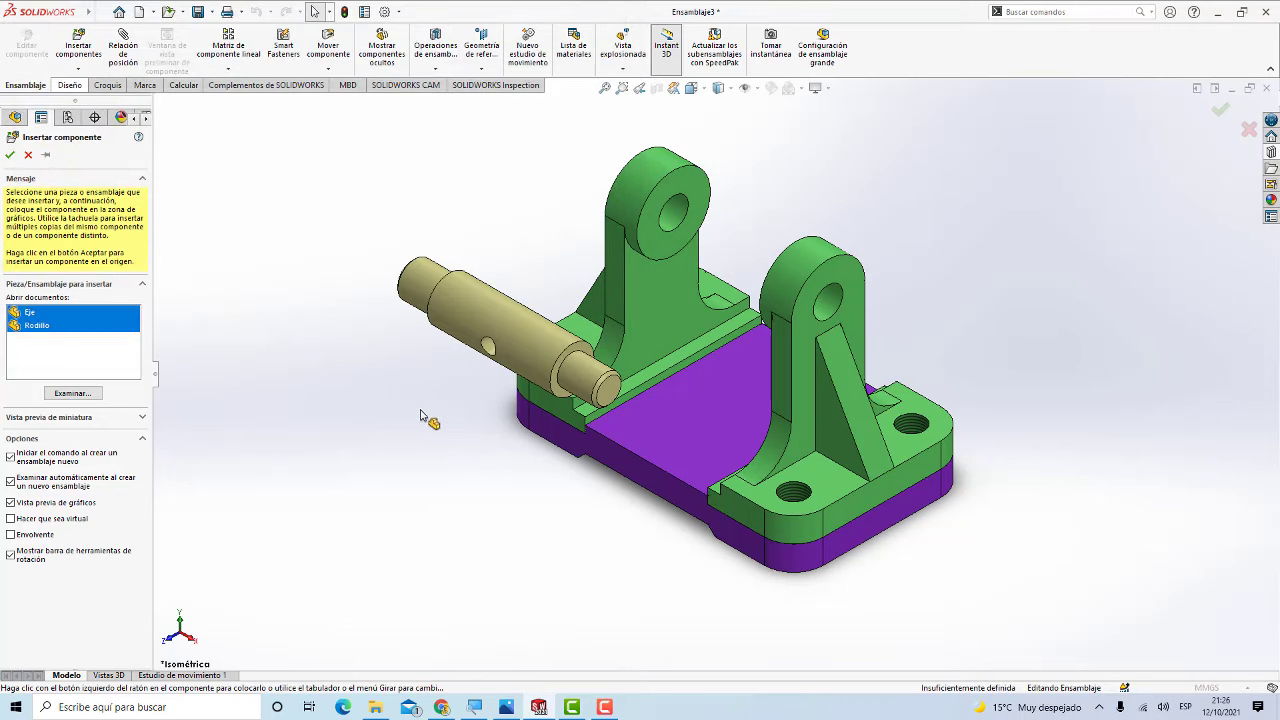
left_click(388, 416)
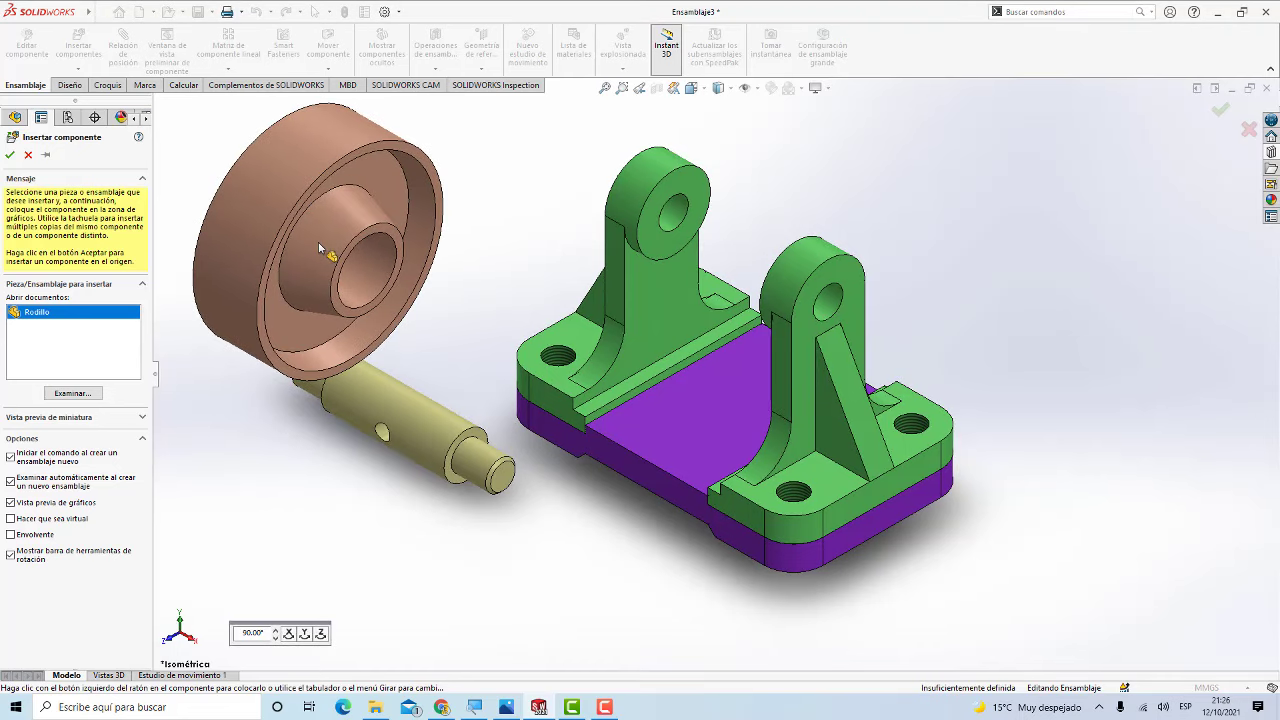
left_click(320, 247)
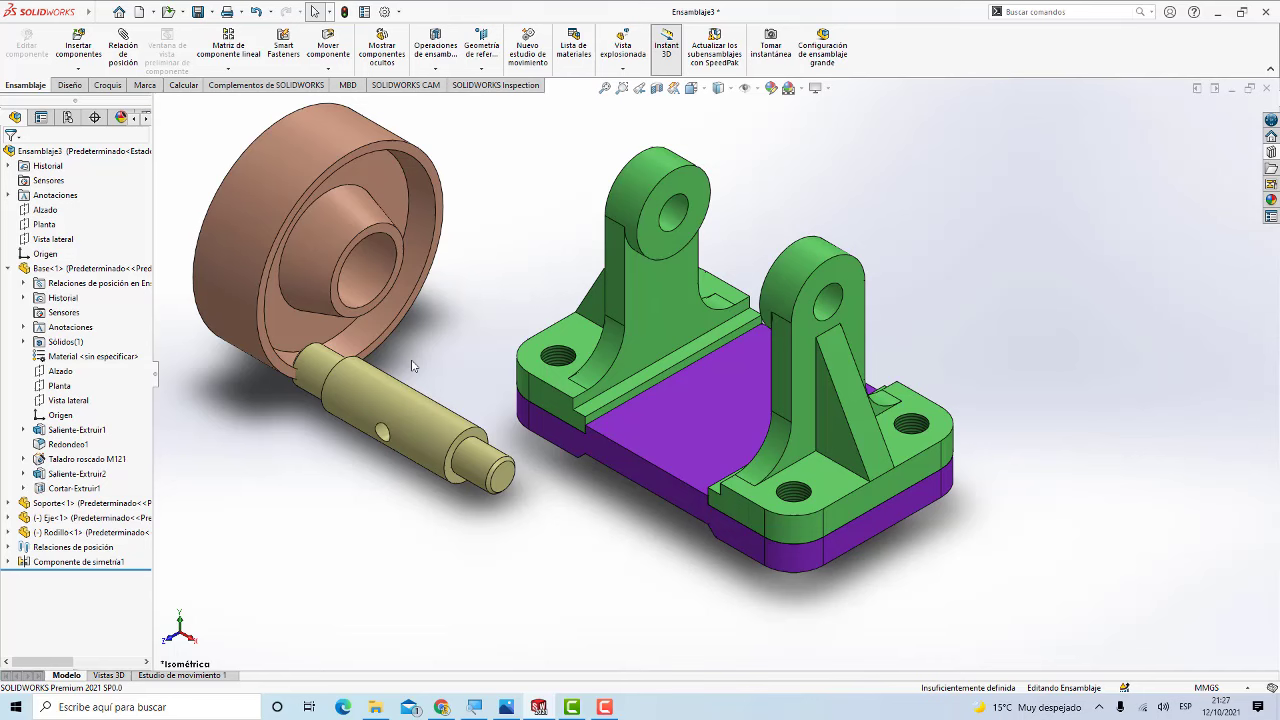
Step: Mate the Eje shaft's cylindrical face concentric with the Rodillo roller's bore
left_click(123, 50)
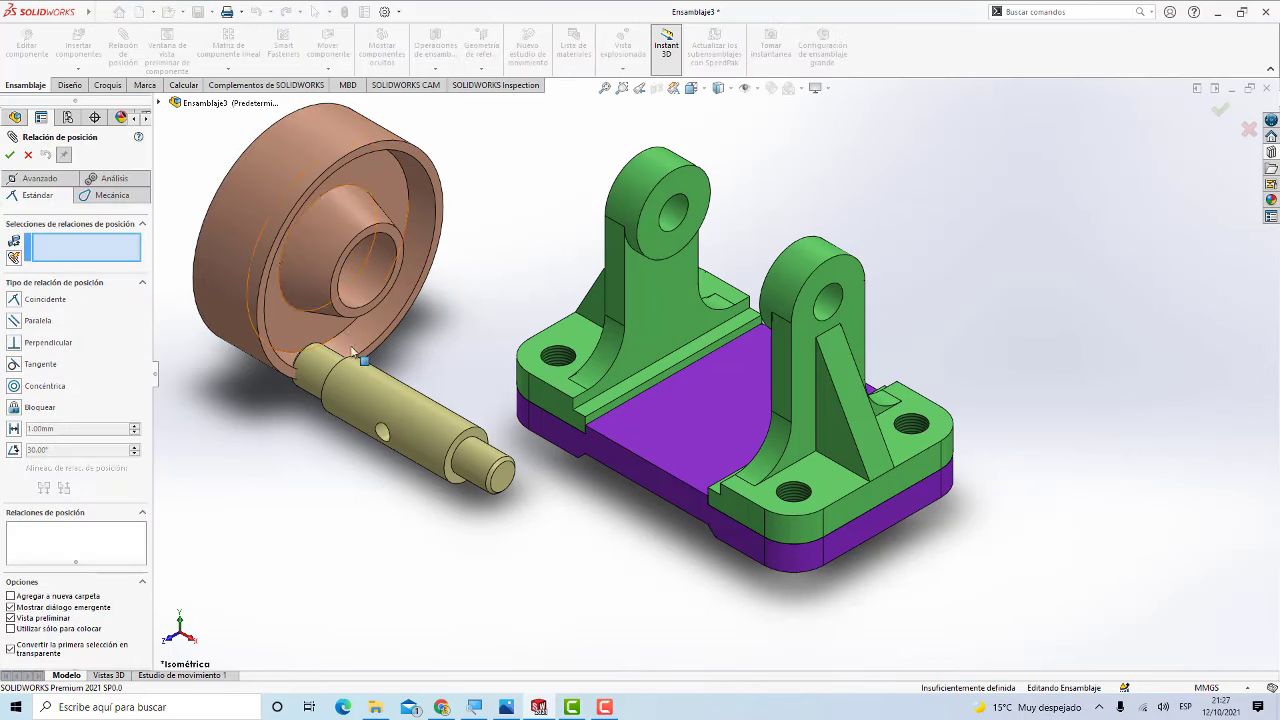
left_click(384, 398)
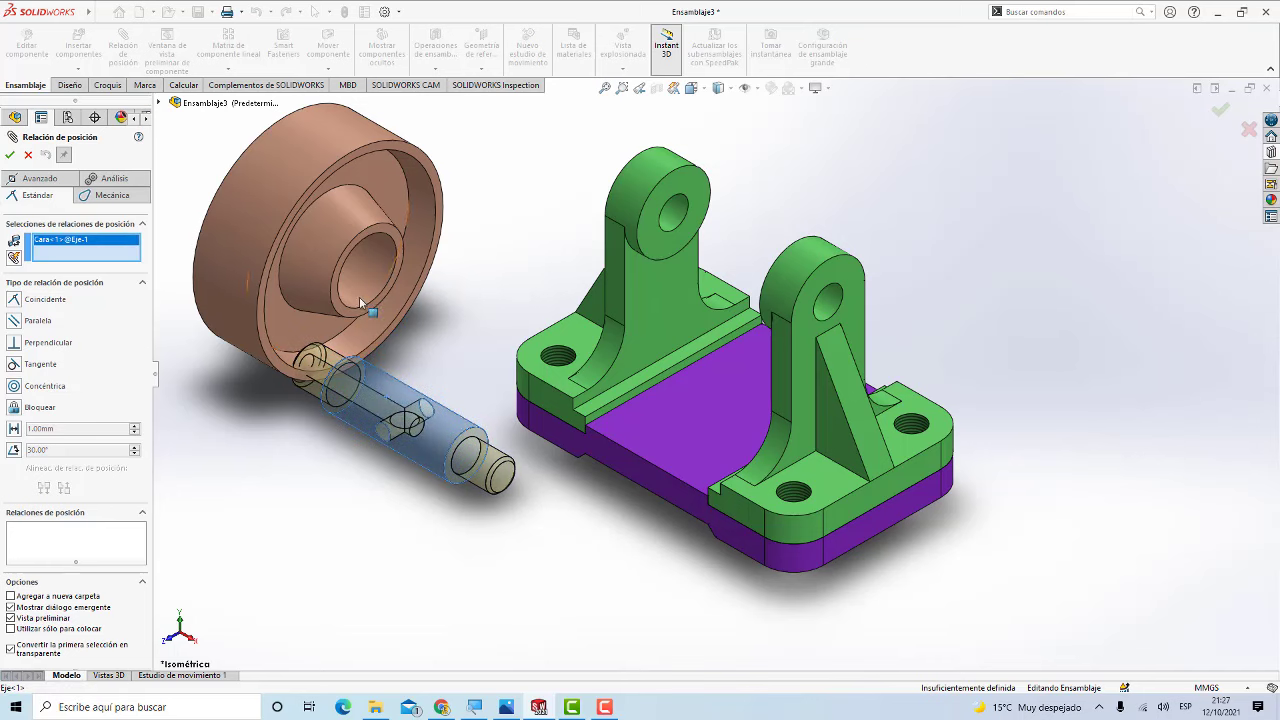
left_click(359, 264)
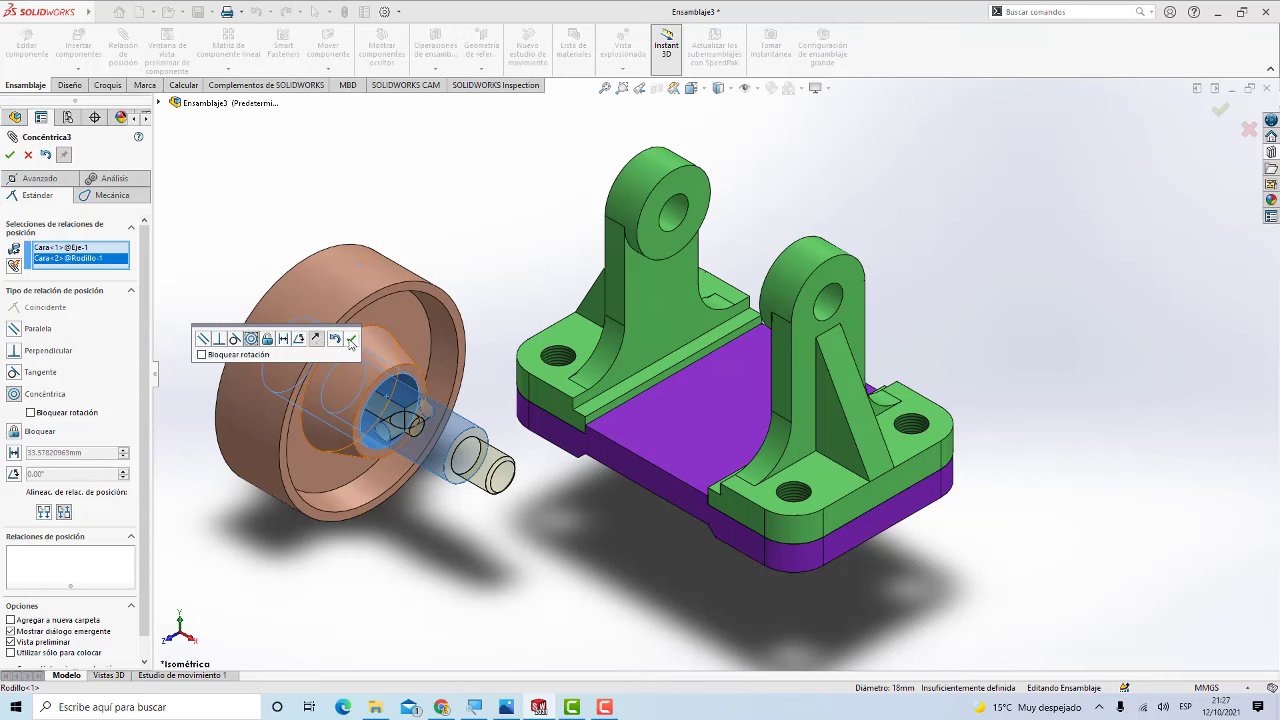
left_click(351, 345)
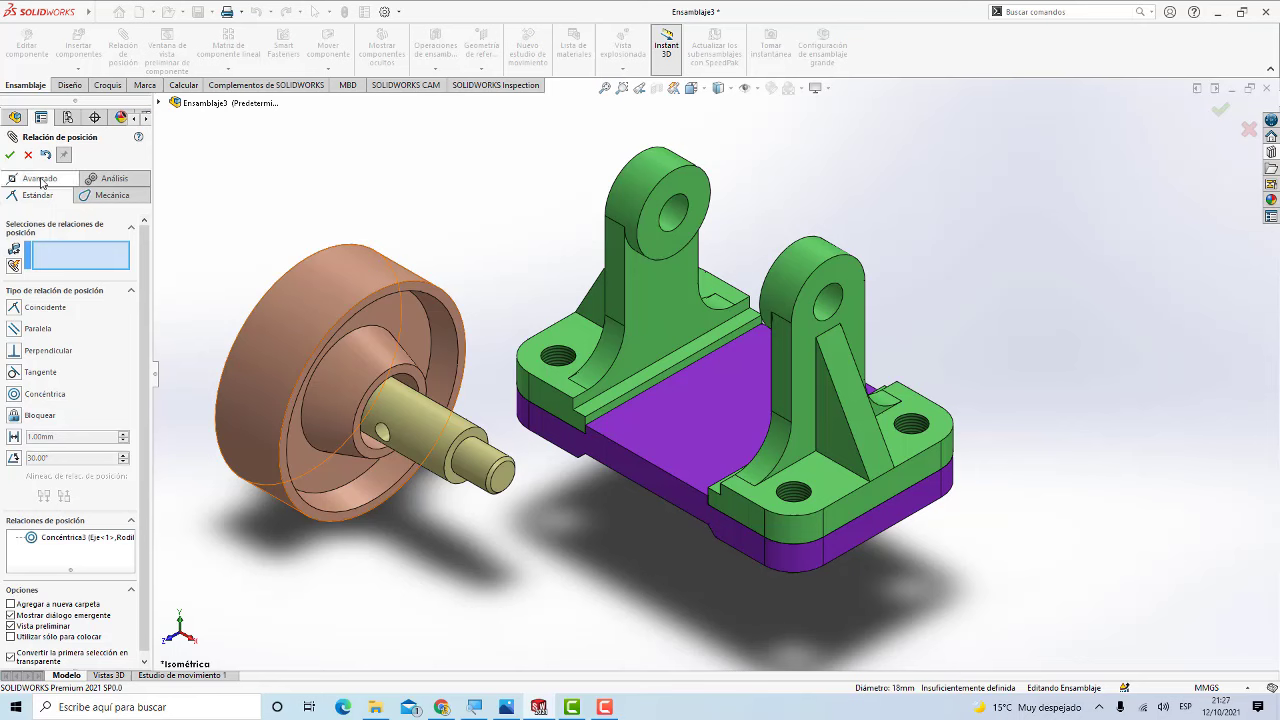
Step: Start a Width mate and select both roller rim faces as width references
left_click(41, 180)
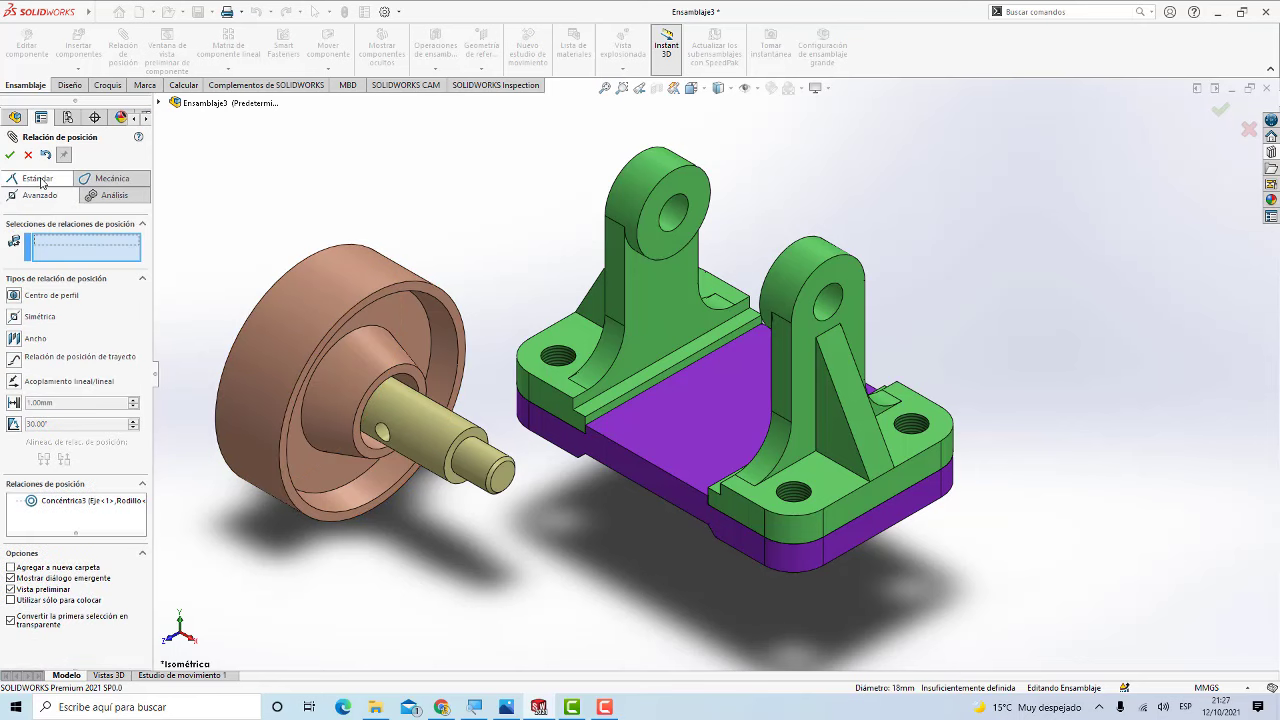
left_click(17, 342)
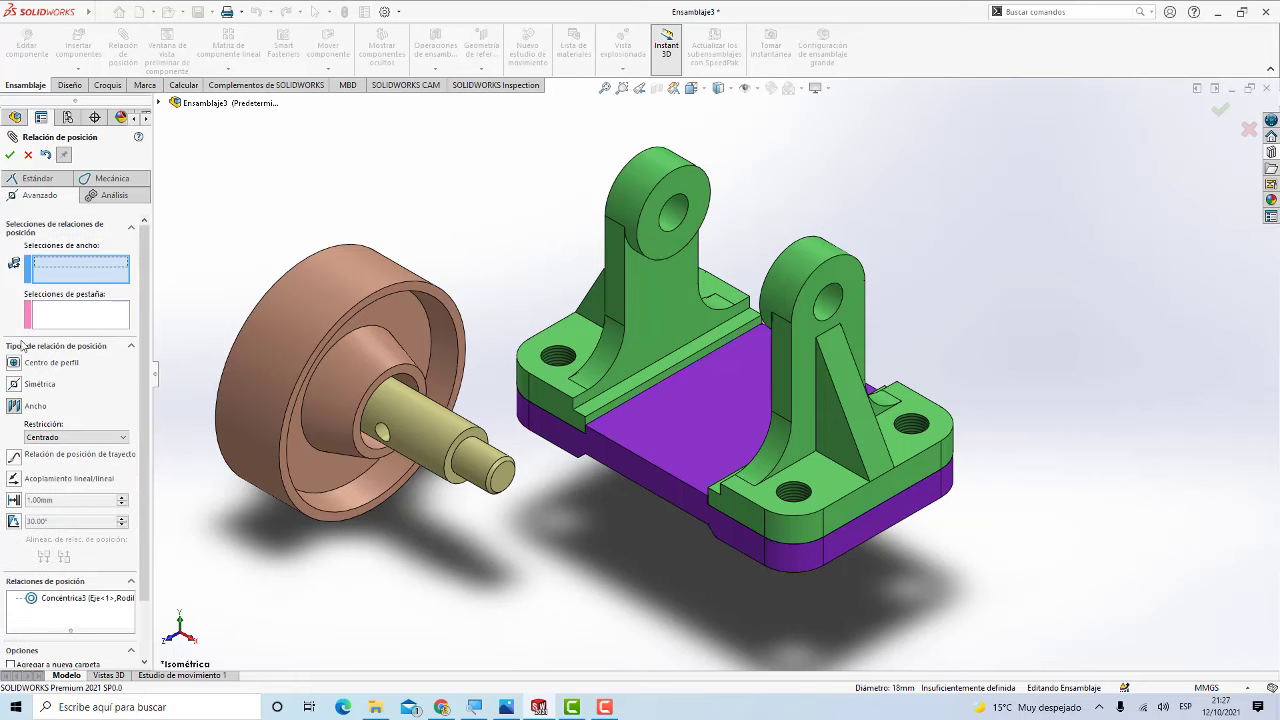
scroll(534, 535, "down", 1)
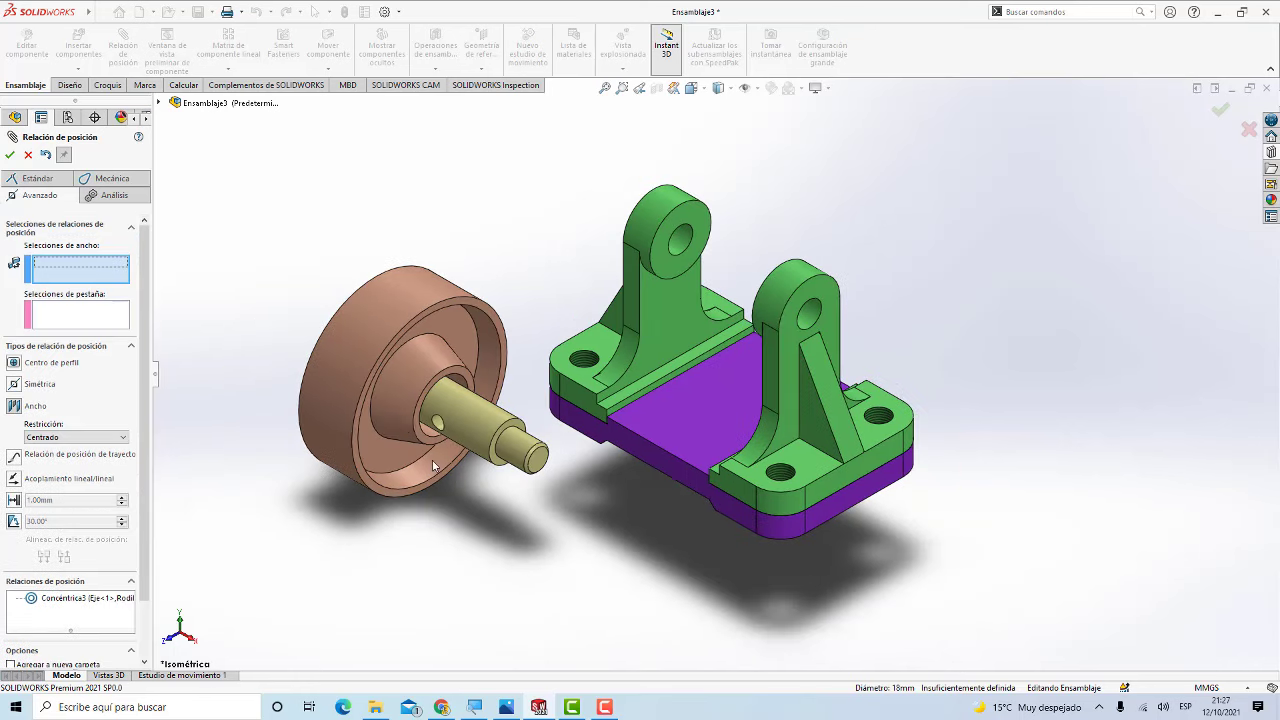
scroll(405, 387, "down", 1)
scroll(457, 296, "down", 1)
scroll(457, 296, "down", 1)
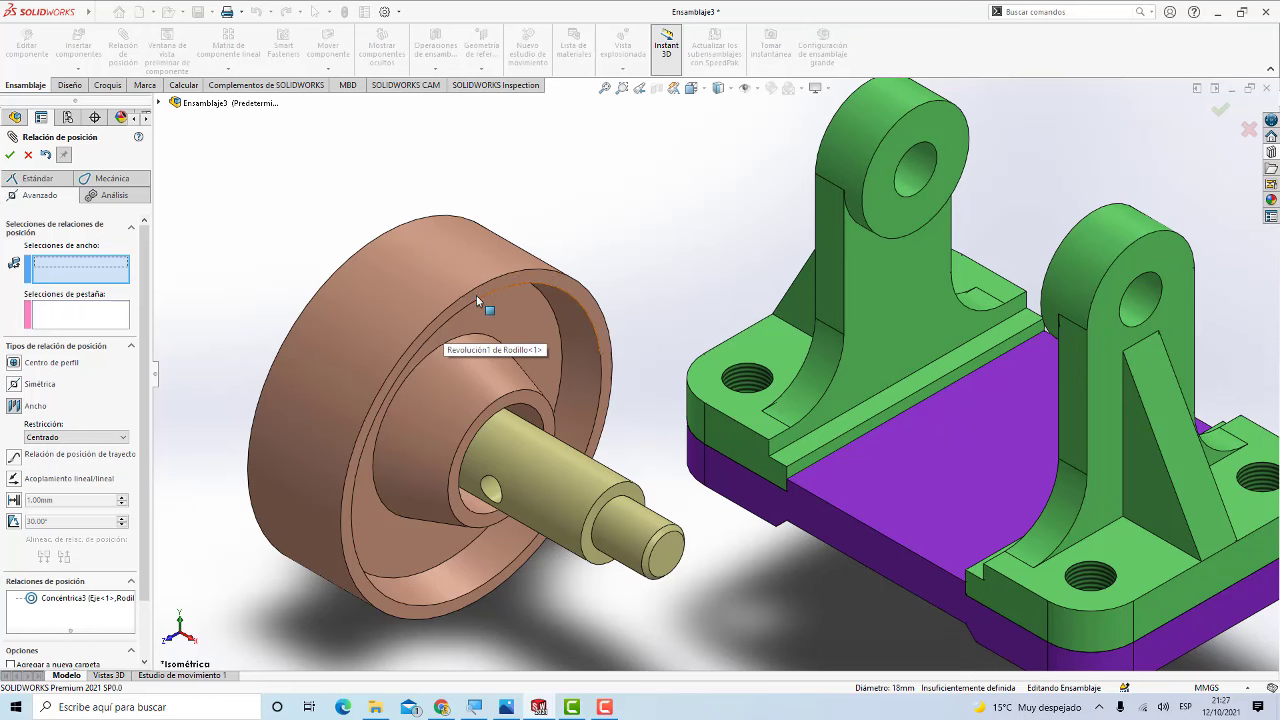
left_click(476, 295)
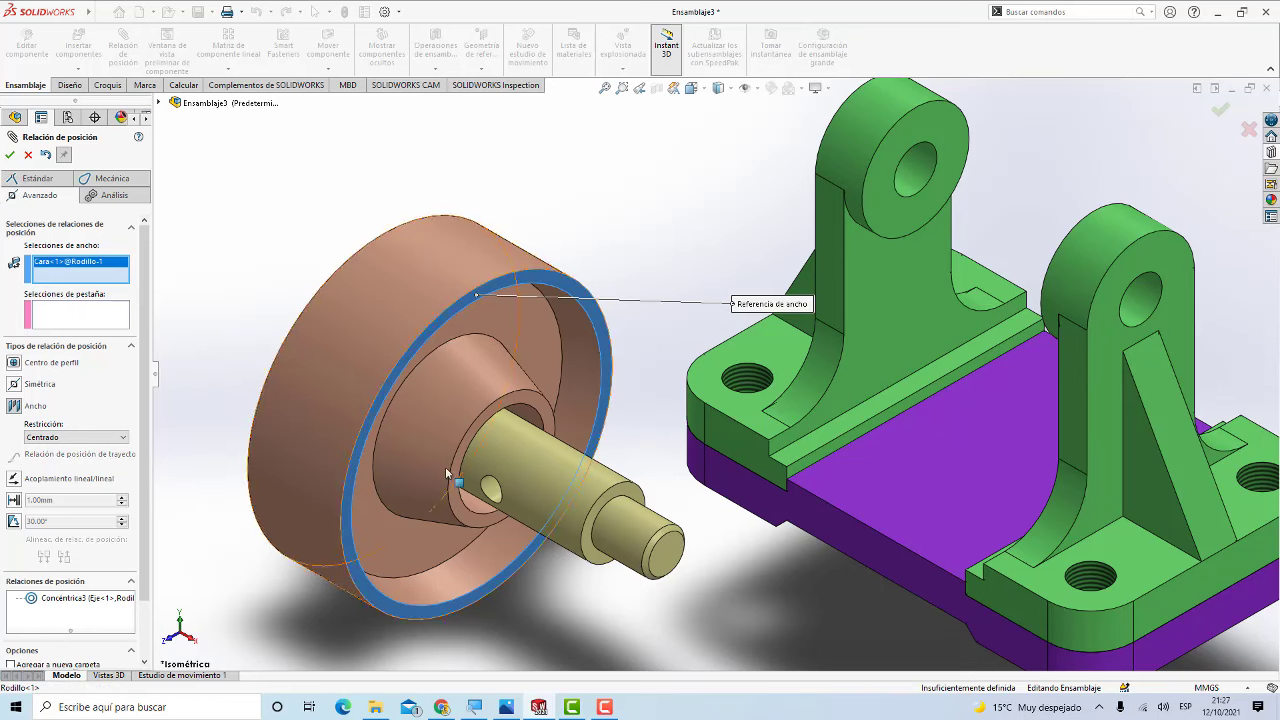
scroll(457, 463, "up", 2)
scroll(530, 490, "up", 1)
middle_click_drag(600, 523, 720, 577)
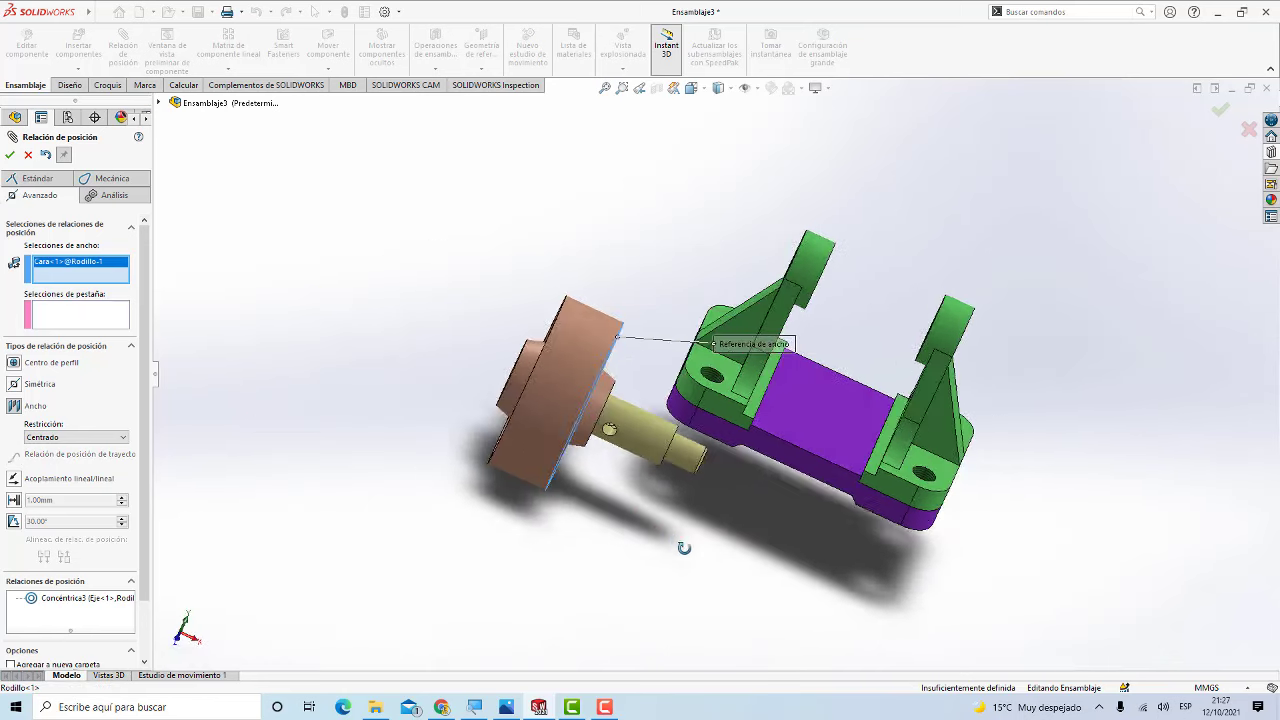
scroll(705, 395, "down", 1)
scroll(645, 335, "down", 1)
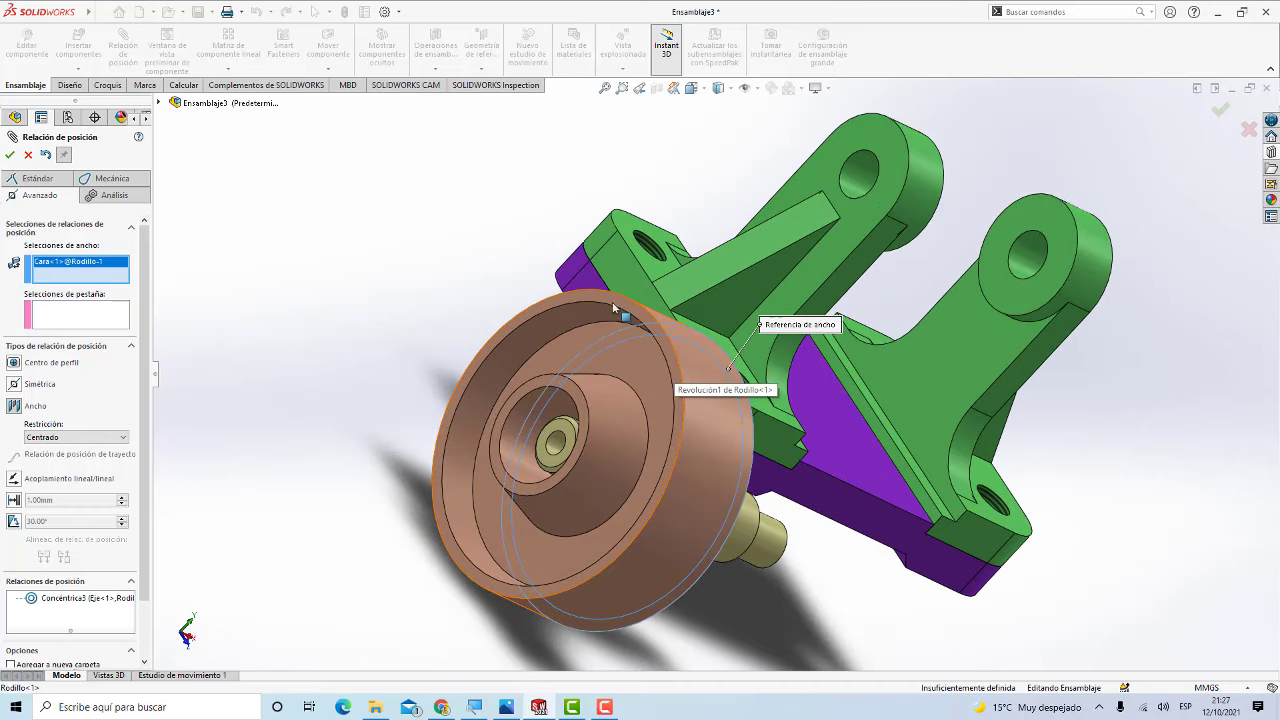
left_click(609, 297)
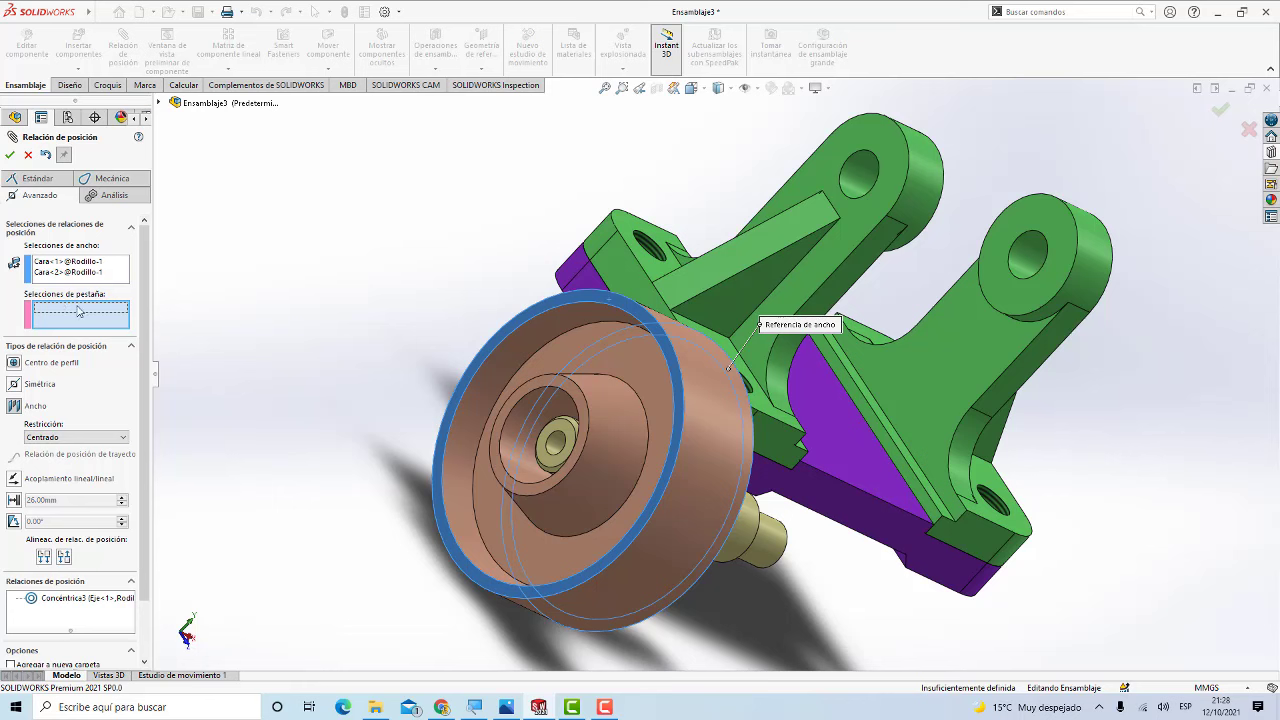
Step: Select both shaft end faces as tab references and accept the Ancho1 width mate
left_click(552, 433)
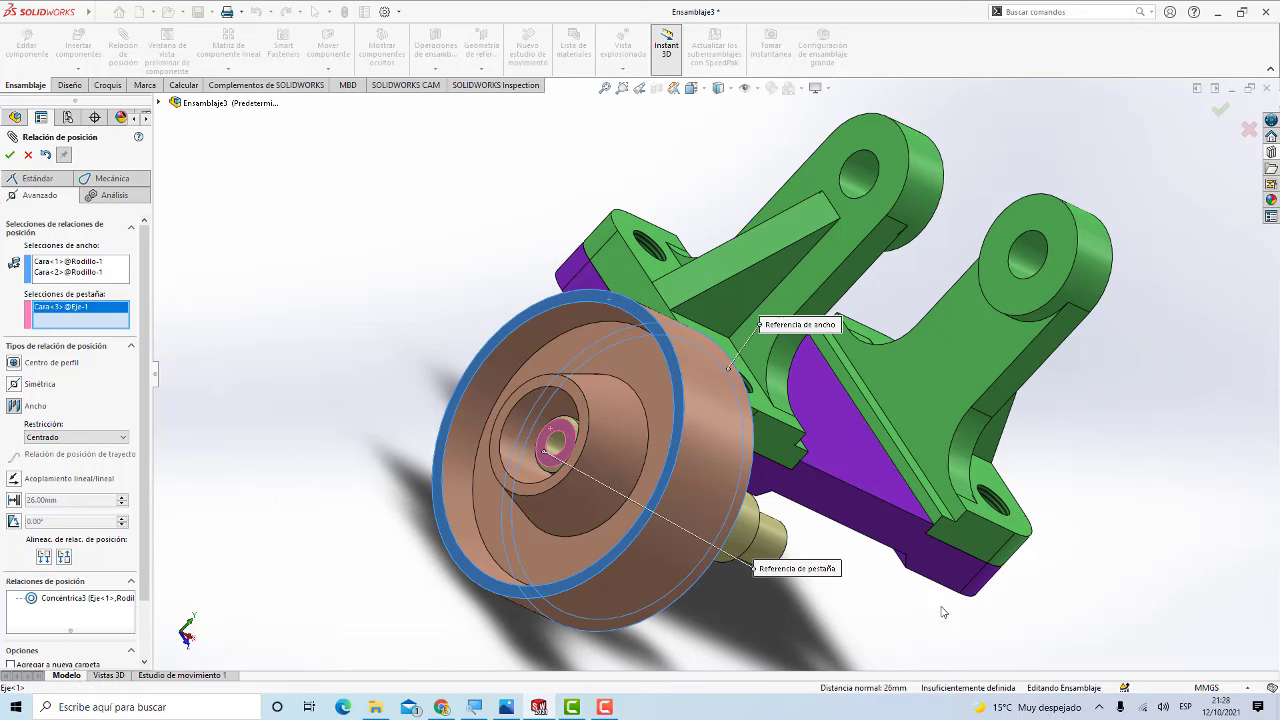
mouse_move(943, 605)
middle_mouse_down()
mouse_move(690, 560)
mouse_move(793, 609)
mouse_move(861, 601)
mouse_move(850, 650)
middle_mouse_up()
left_click(689, 557)
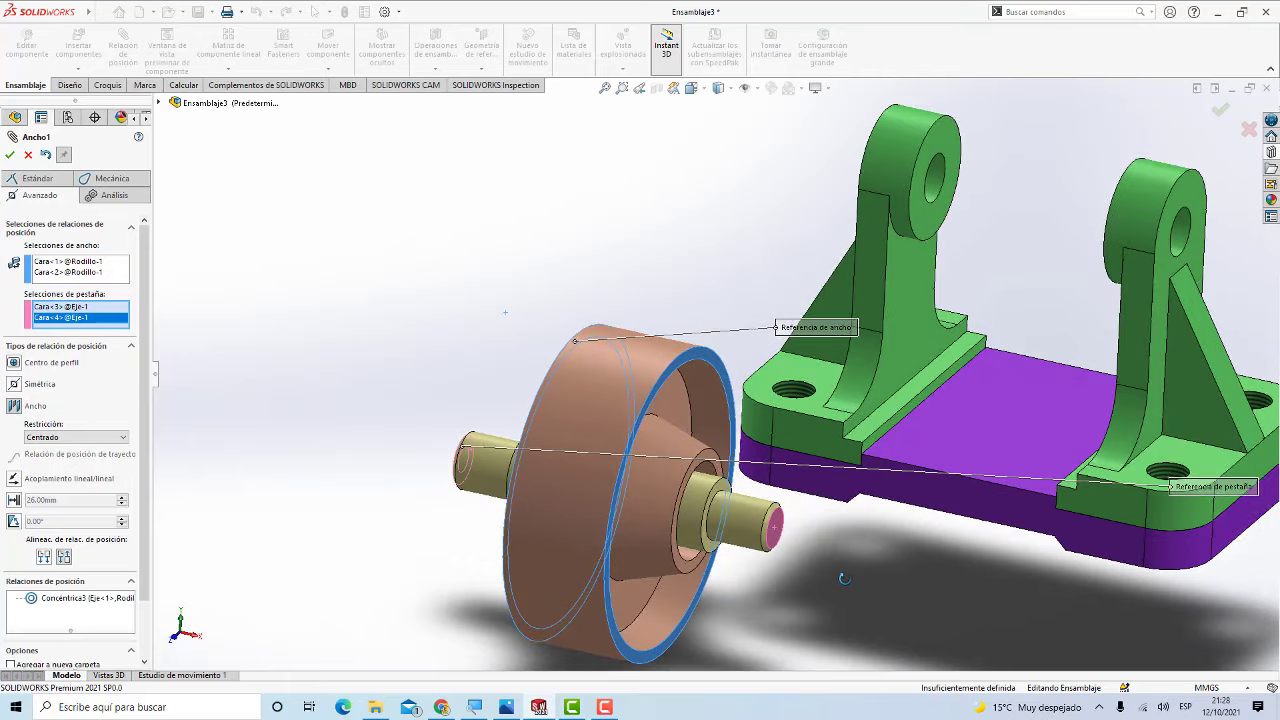
scroll(823, 580, "up", 3)
middle_click_drag(816, 570, 786, 528, "ctrl")
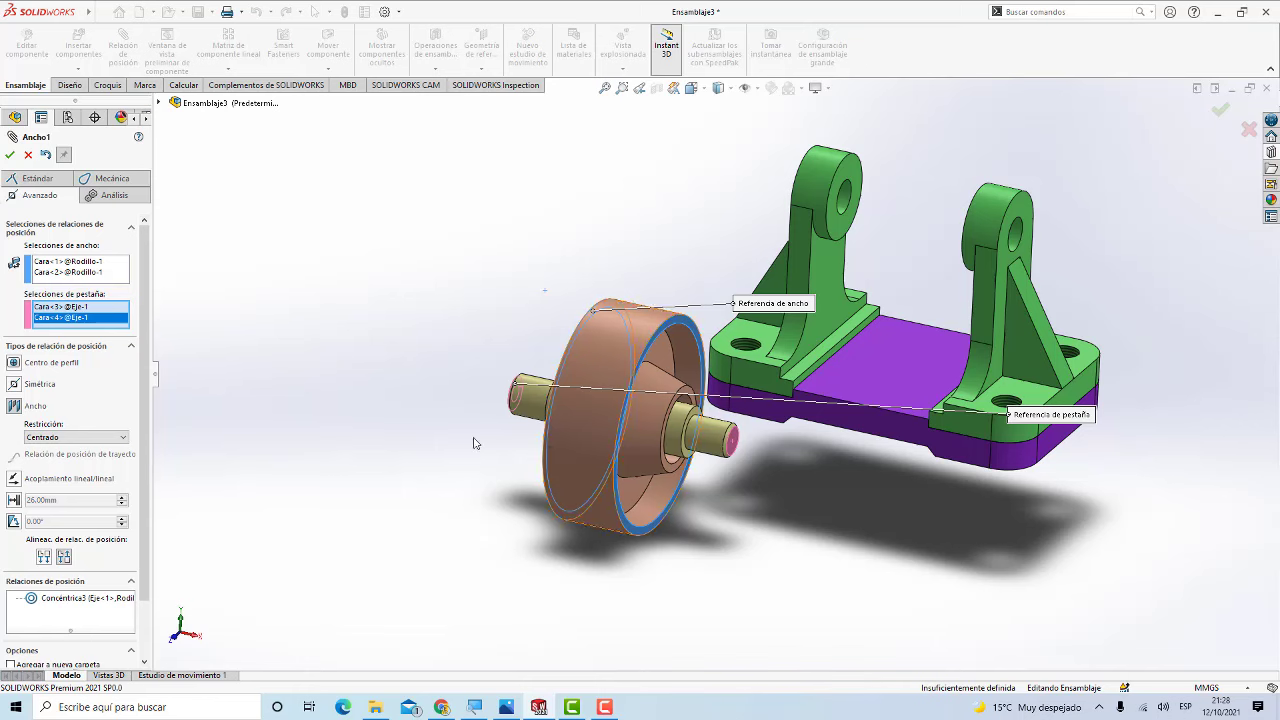
left_click(10, 155)
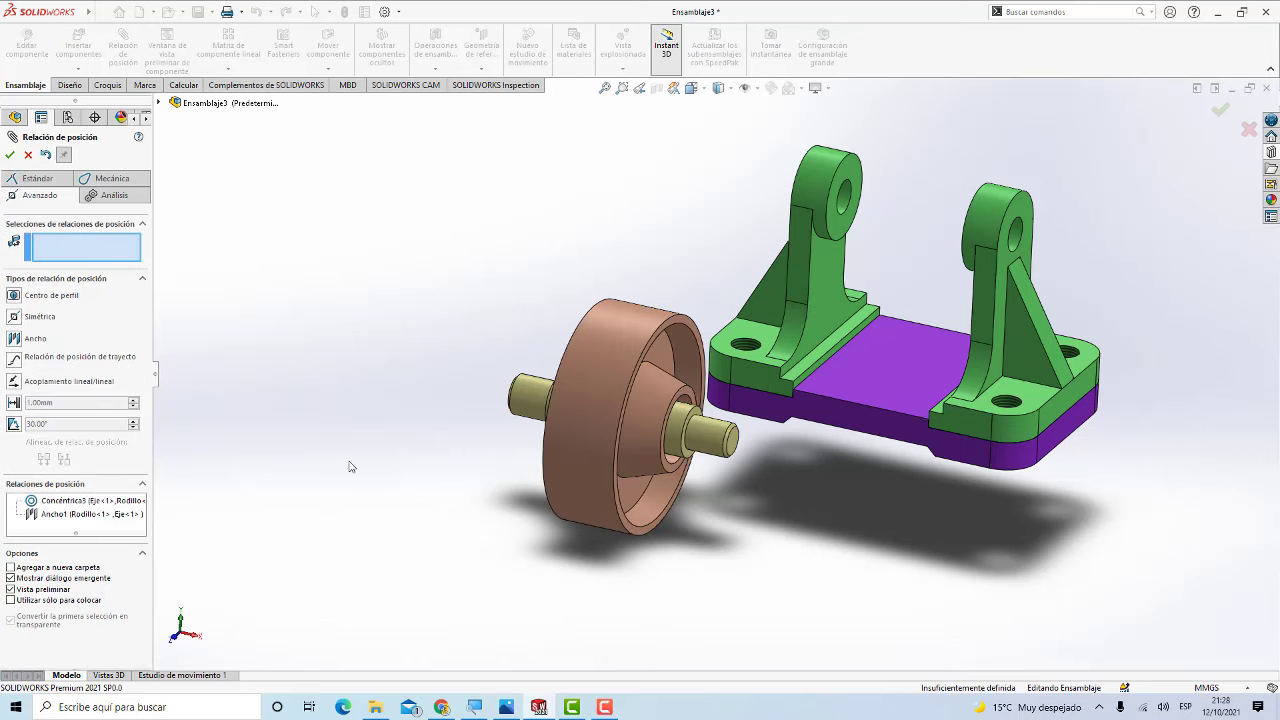
Step: Make the Eje shaft concentric with the left Soporte bracket's hole (Concéntrica4)
scroll(878, 395, "up", 2)
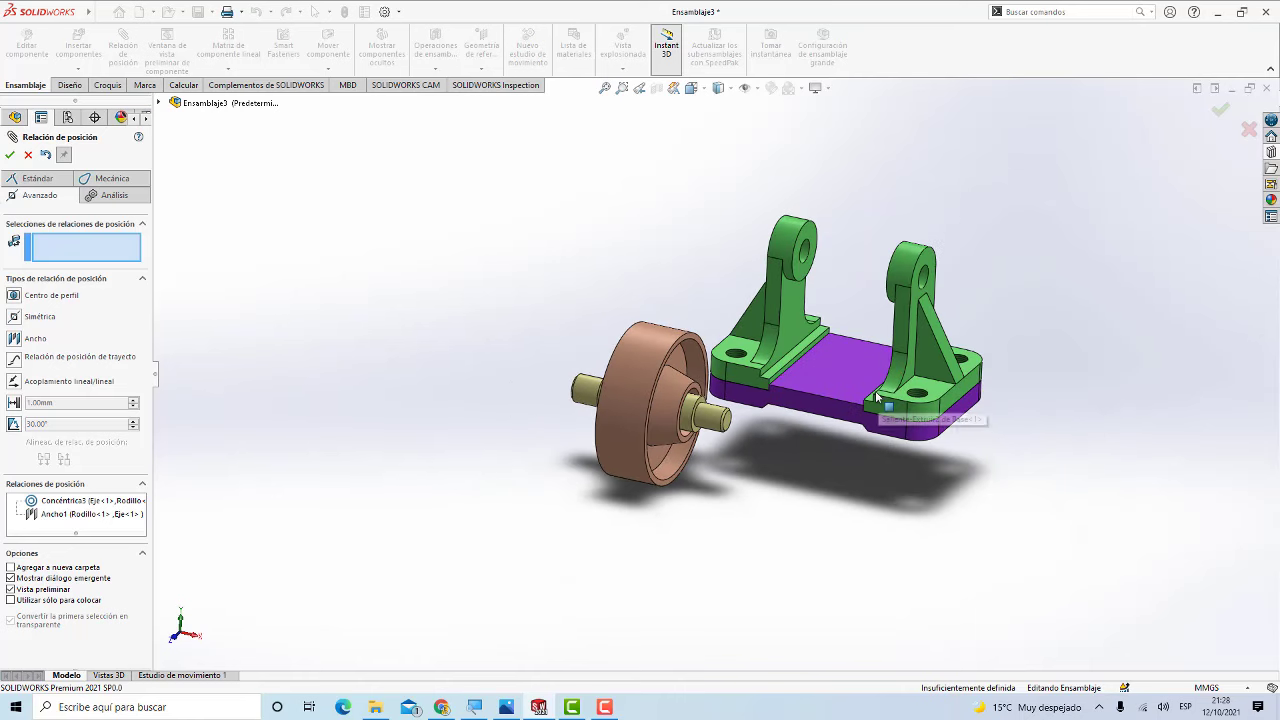
scroll(870, 395, "down", 1)
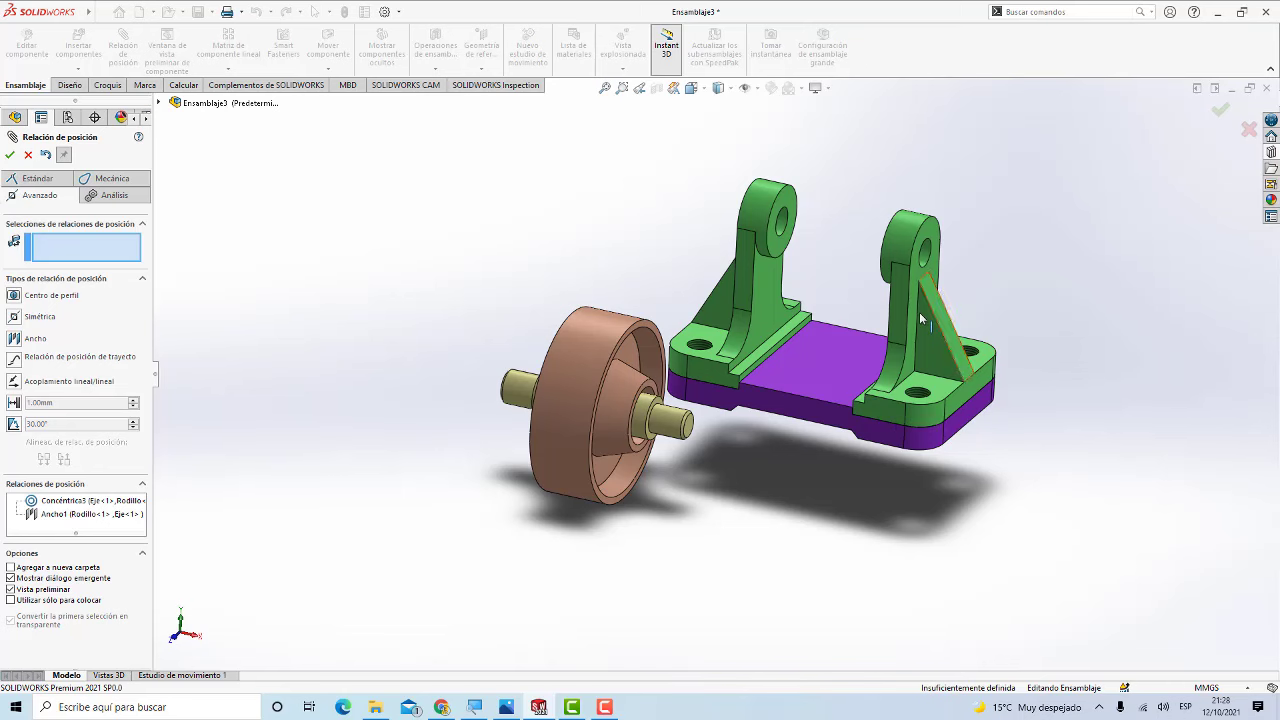
key("z")
scroll(1044, 251, "down", 3)
scroll(430, 300, "down", 2)
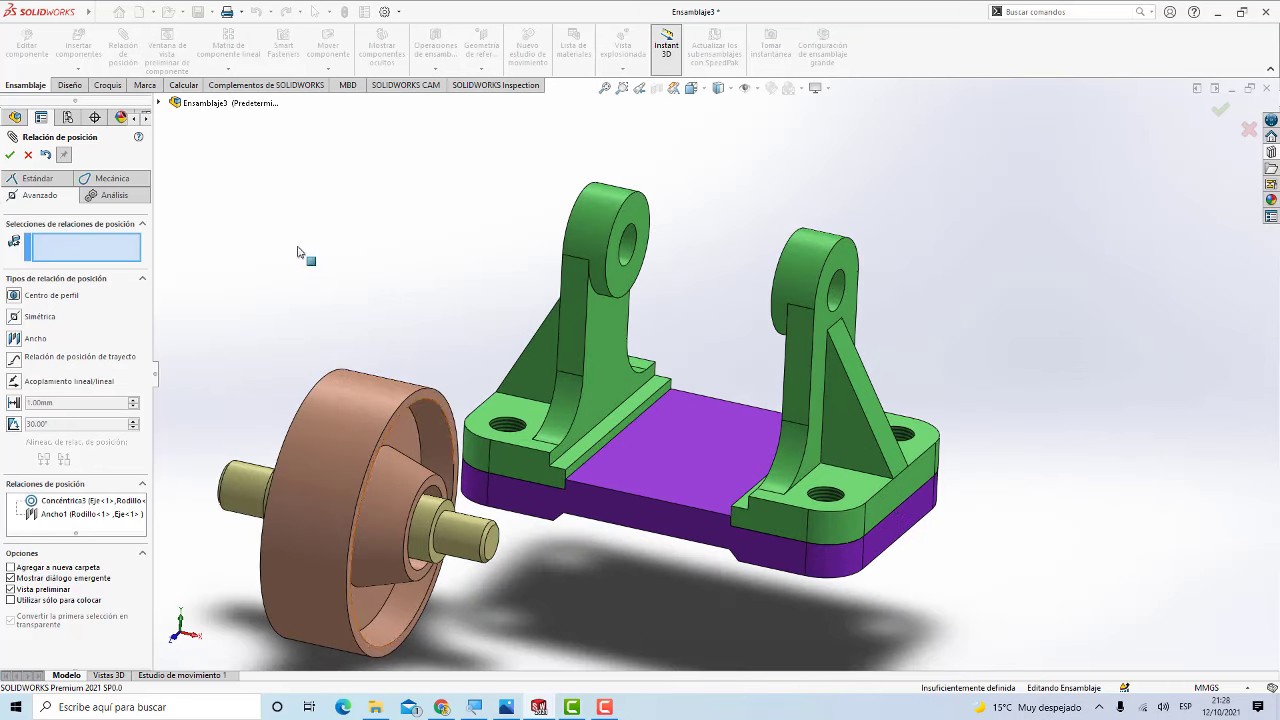
left_click(470, 535)
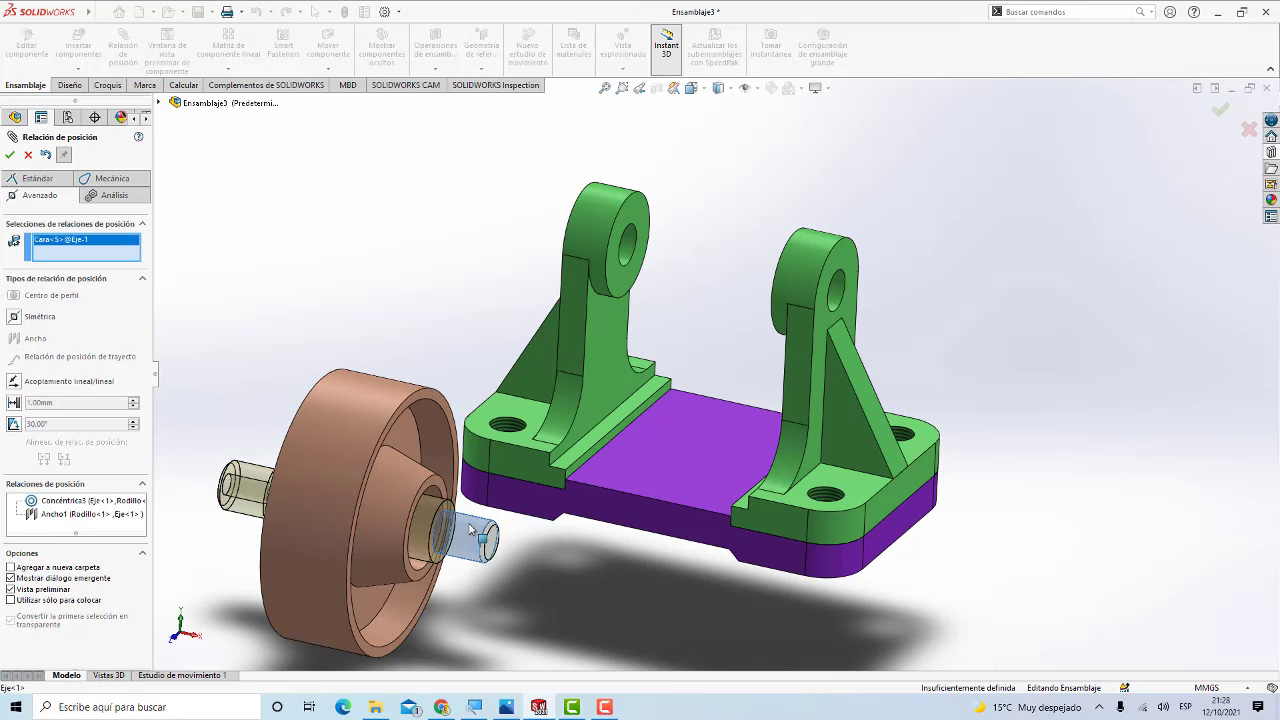
left_click(628, 248)
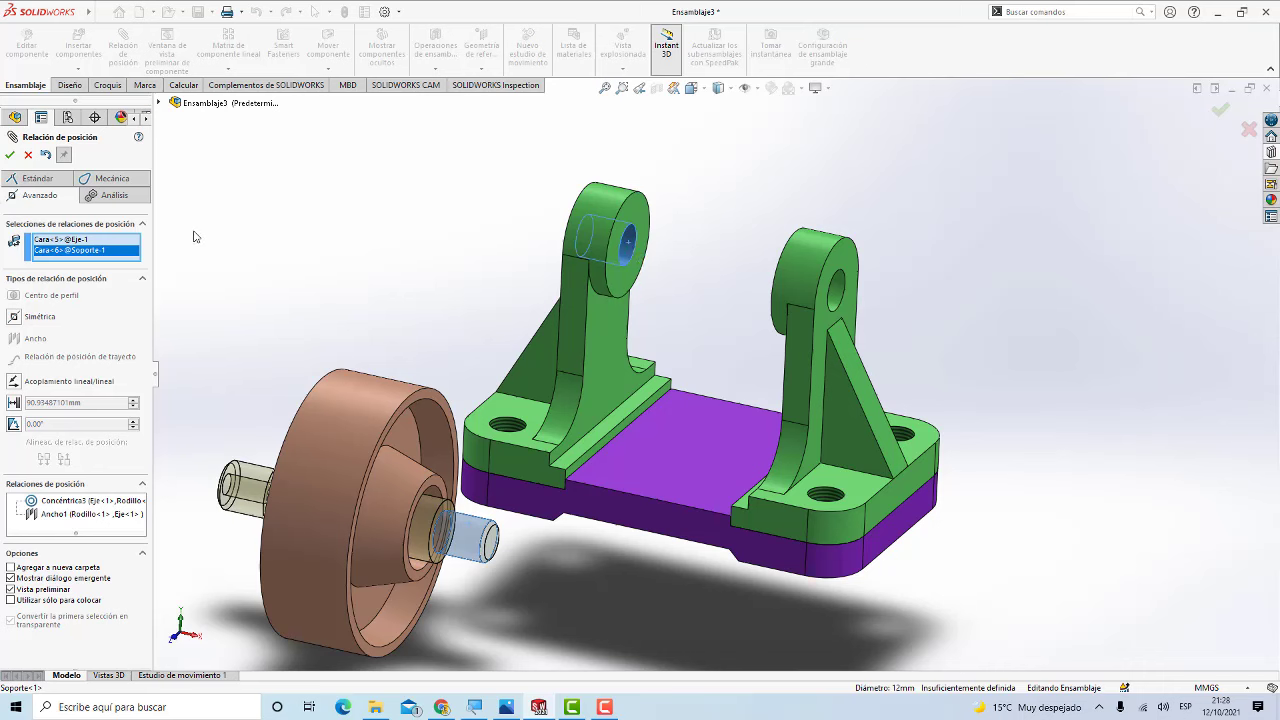
left_click(36, 179)
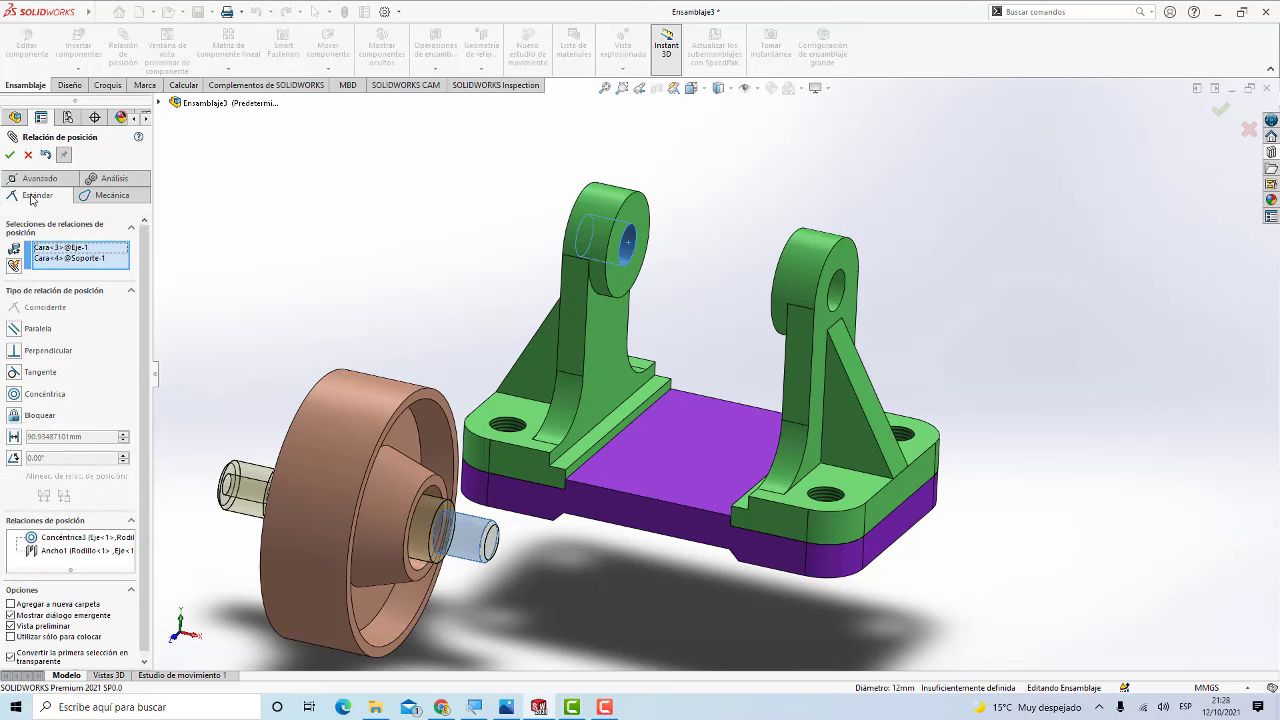
left_click(20, 394)
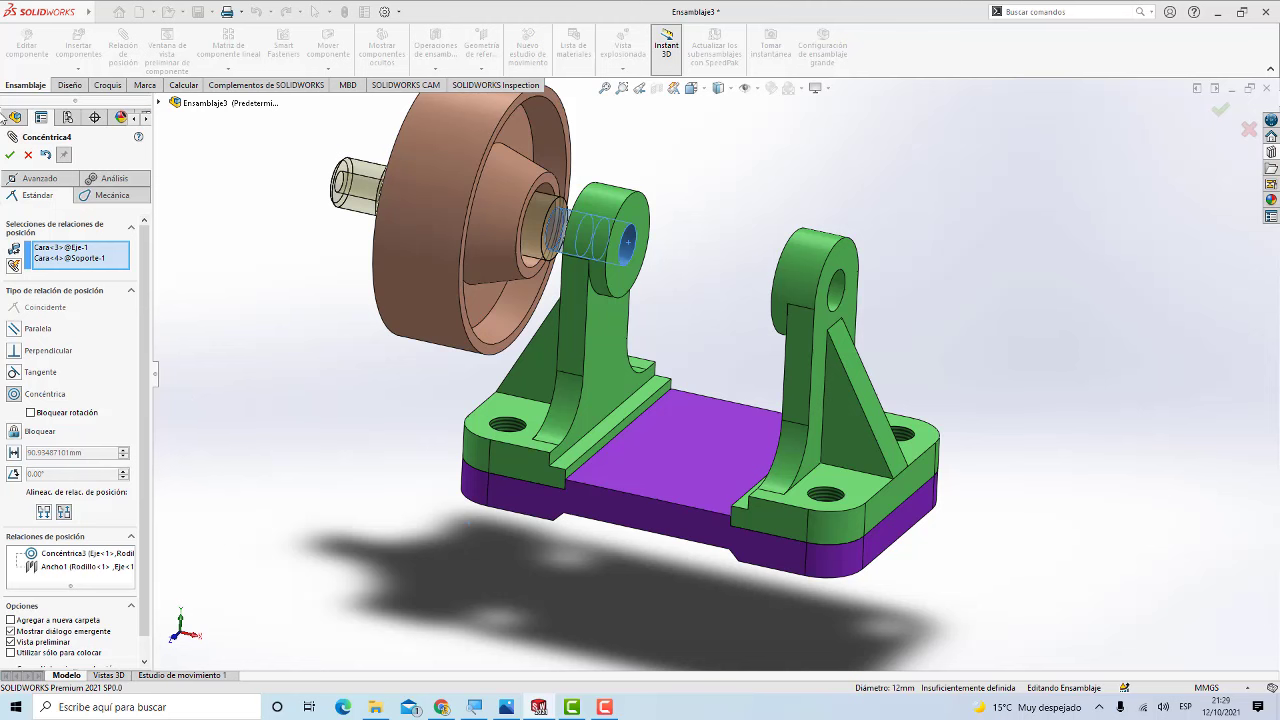
left_click(9, 154)
scroll(893, 345, "up", 2)
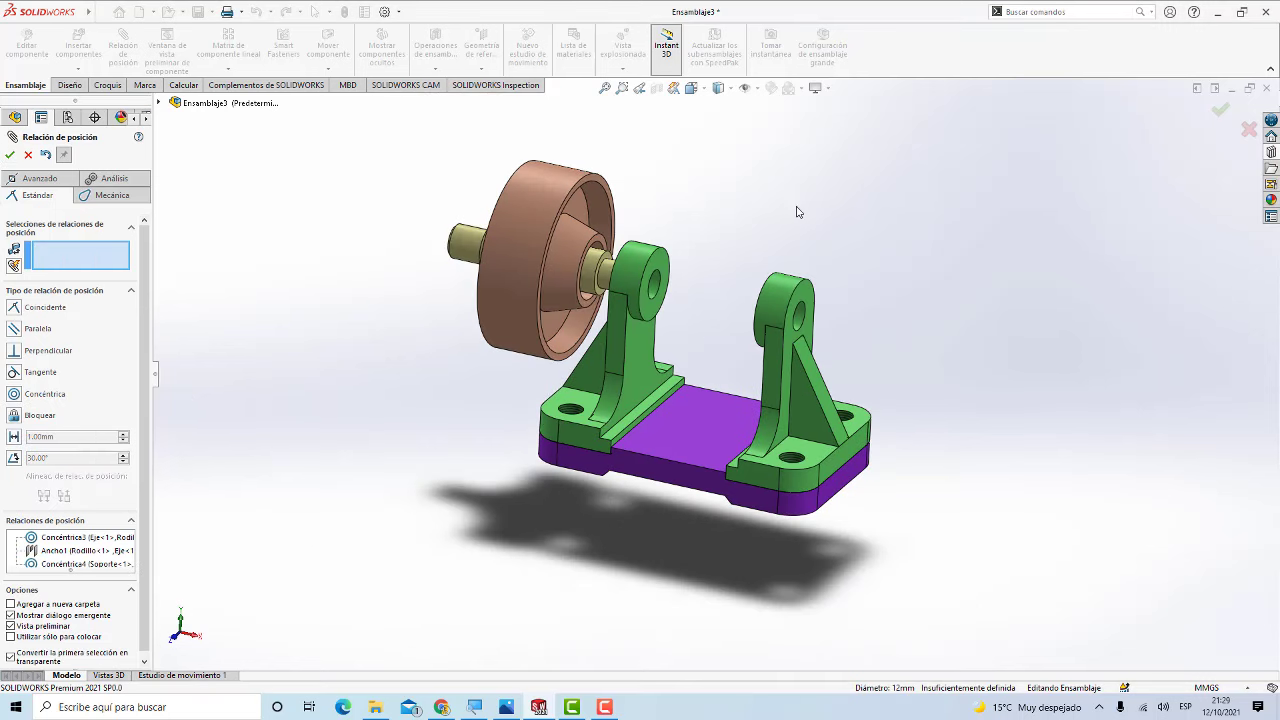
Step: Slide the roller along the shaft between the supports and inspect the assembly
scroll(650, 211, "down", 3)
left_click_drag(491, 244, 697, 311)
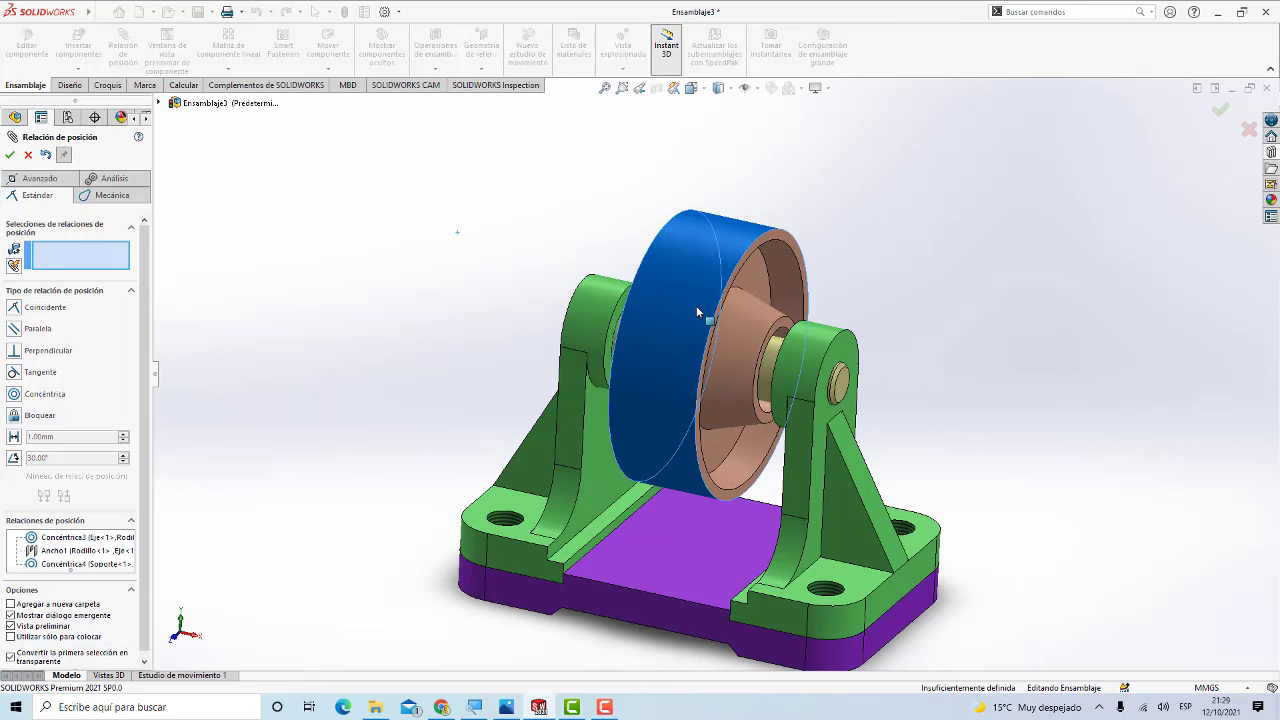
middle_click_drag(897, 369, 942, 378)
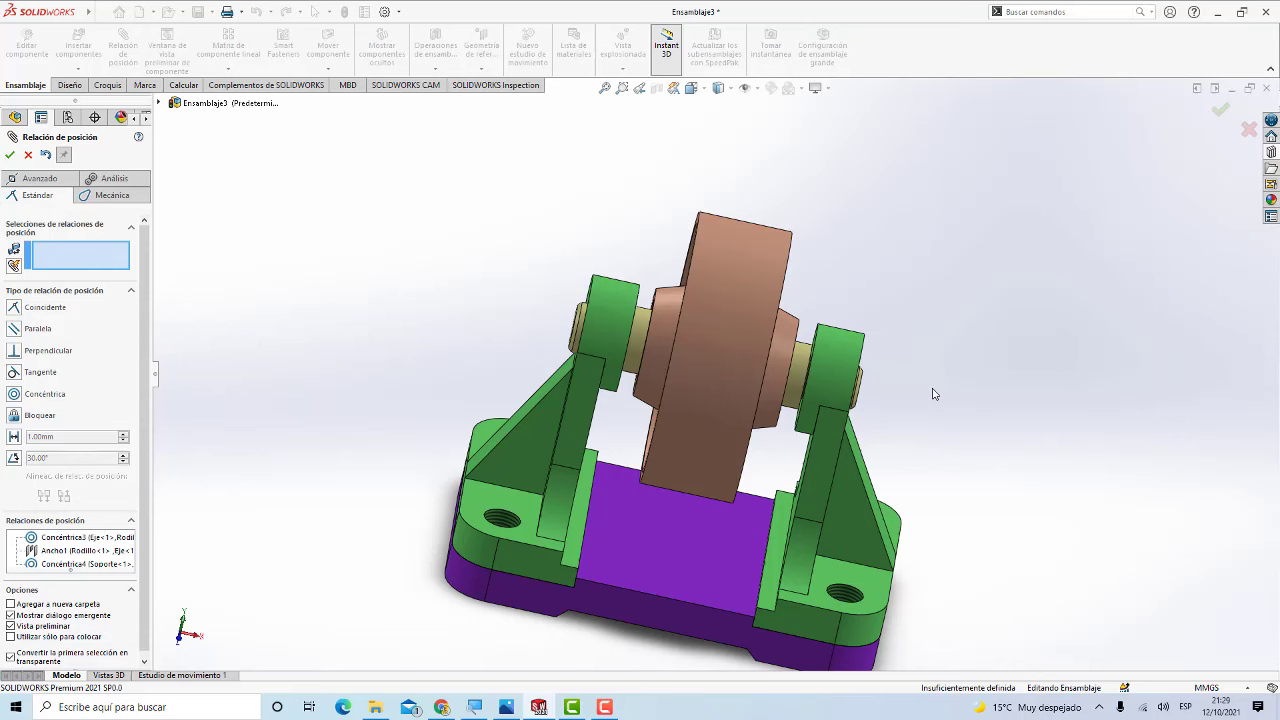
middle_click_drag(1051, 323, 974, 324)
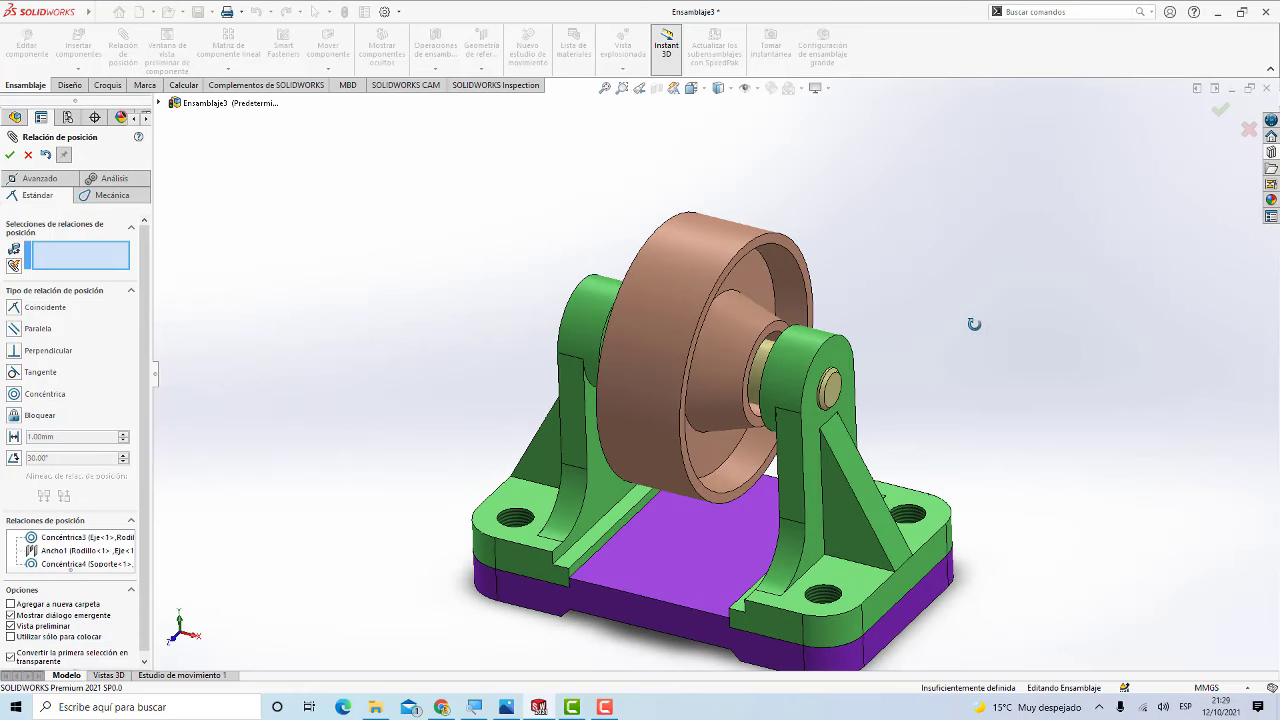
Step: Start a Width mate using both shaft end faces as width references
left_click(33, 178)
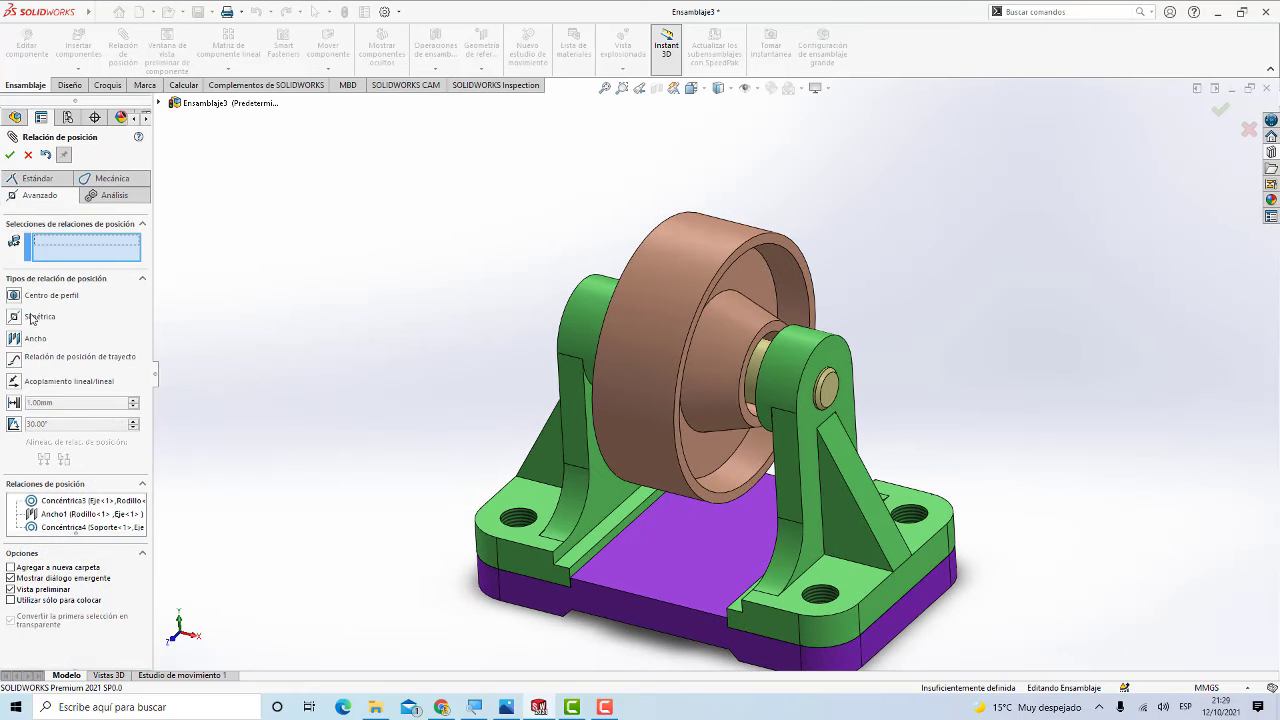
left_click(14, 339)
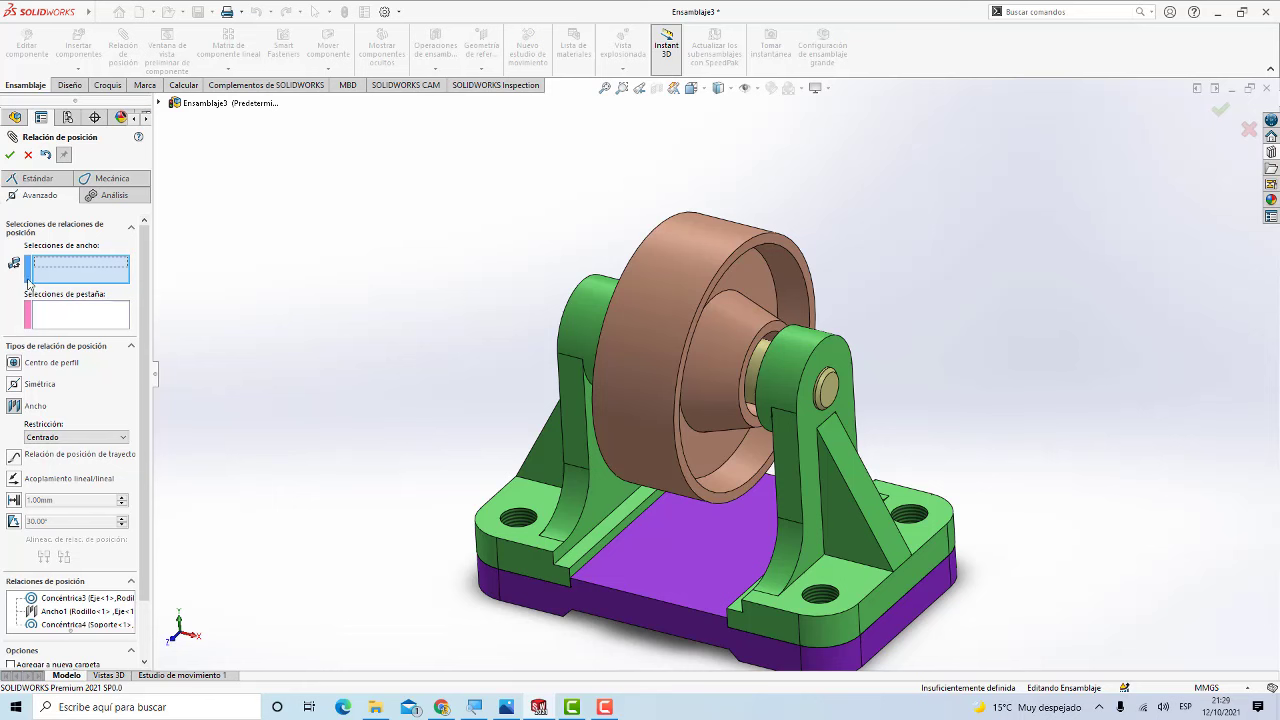
scroll(858, 405, "down", 3)
scroll(852, 406, "down", 2)
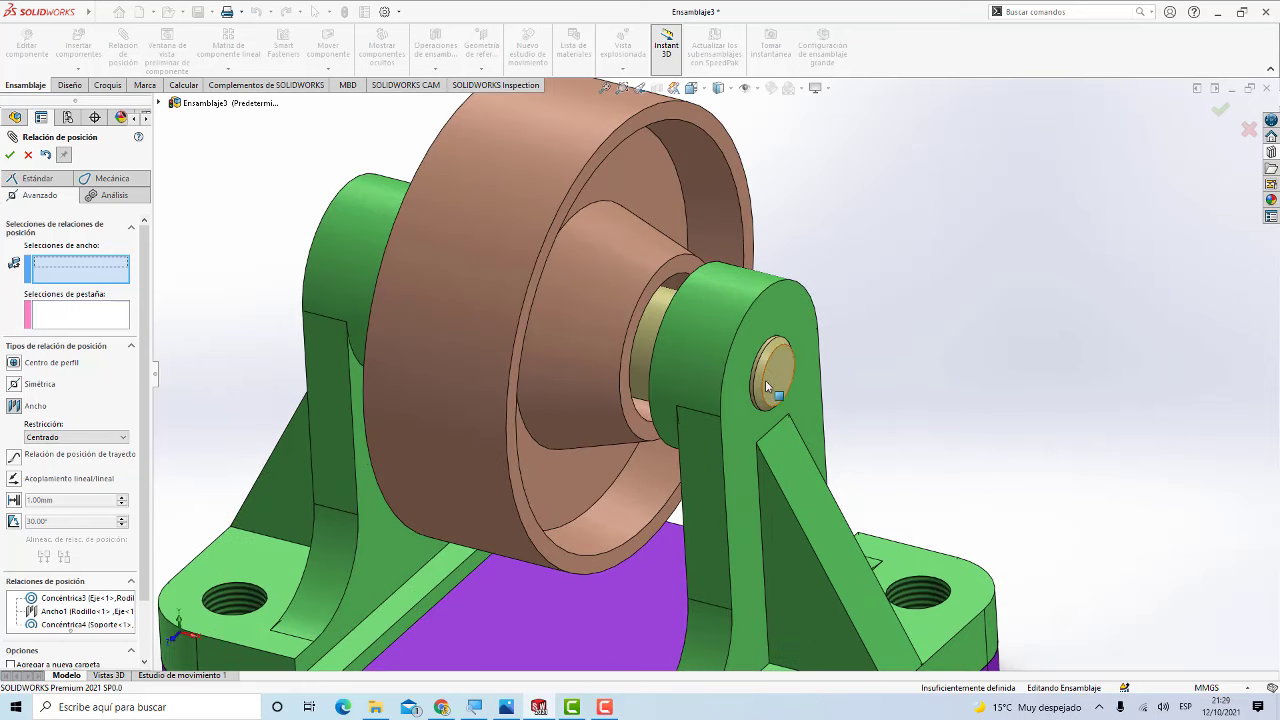
left_click(771, 374)
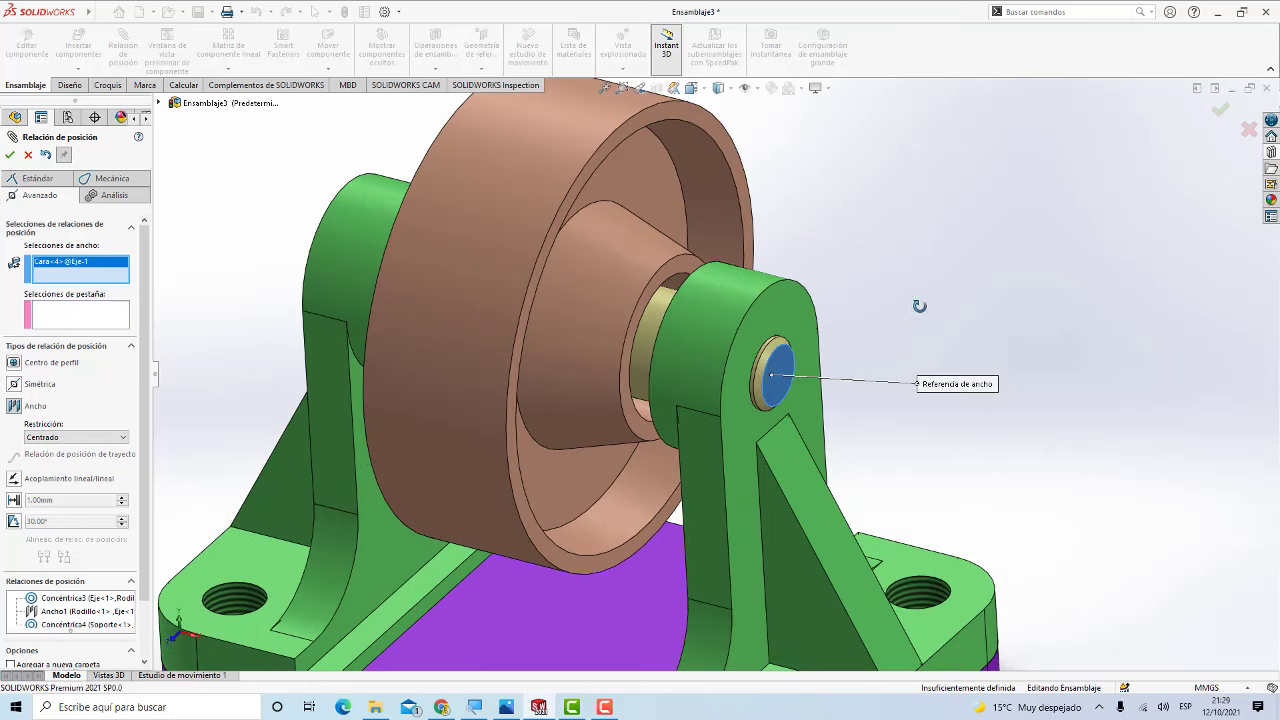
middle_click_drag(919, 306, 986, 314)
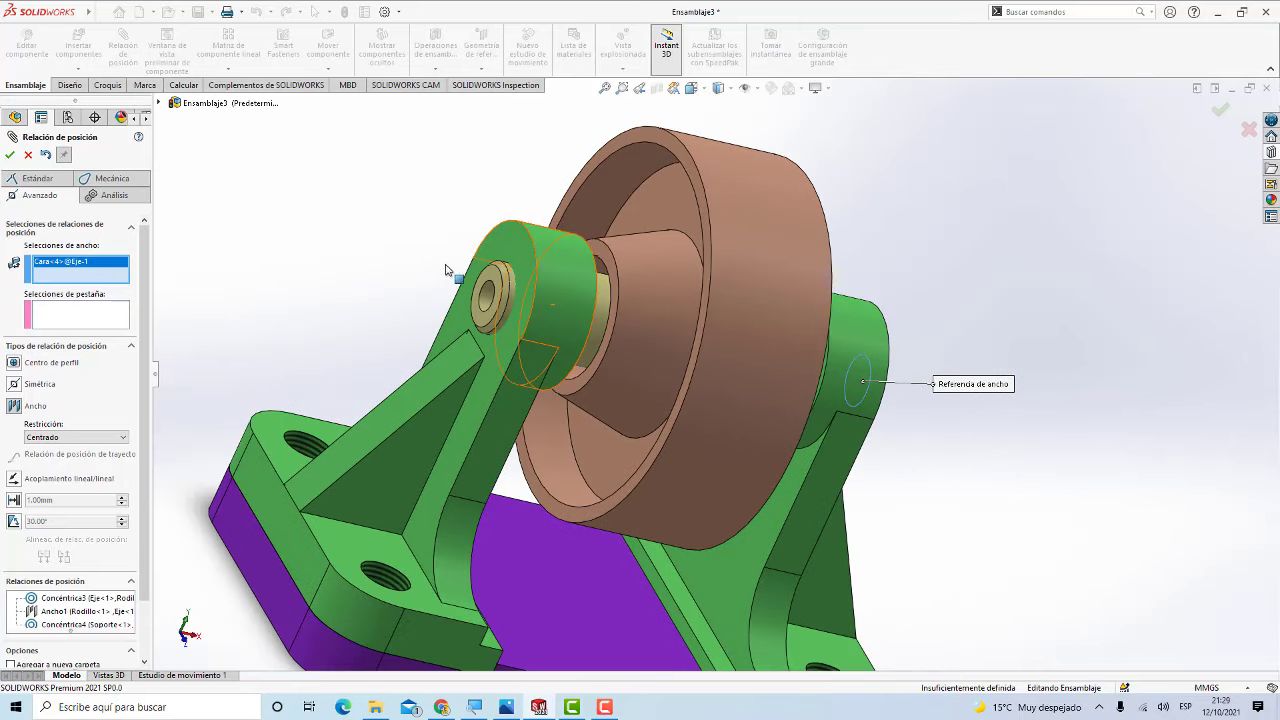
scroll(500, 284, "down", 2)
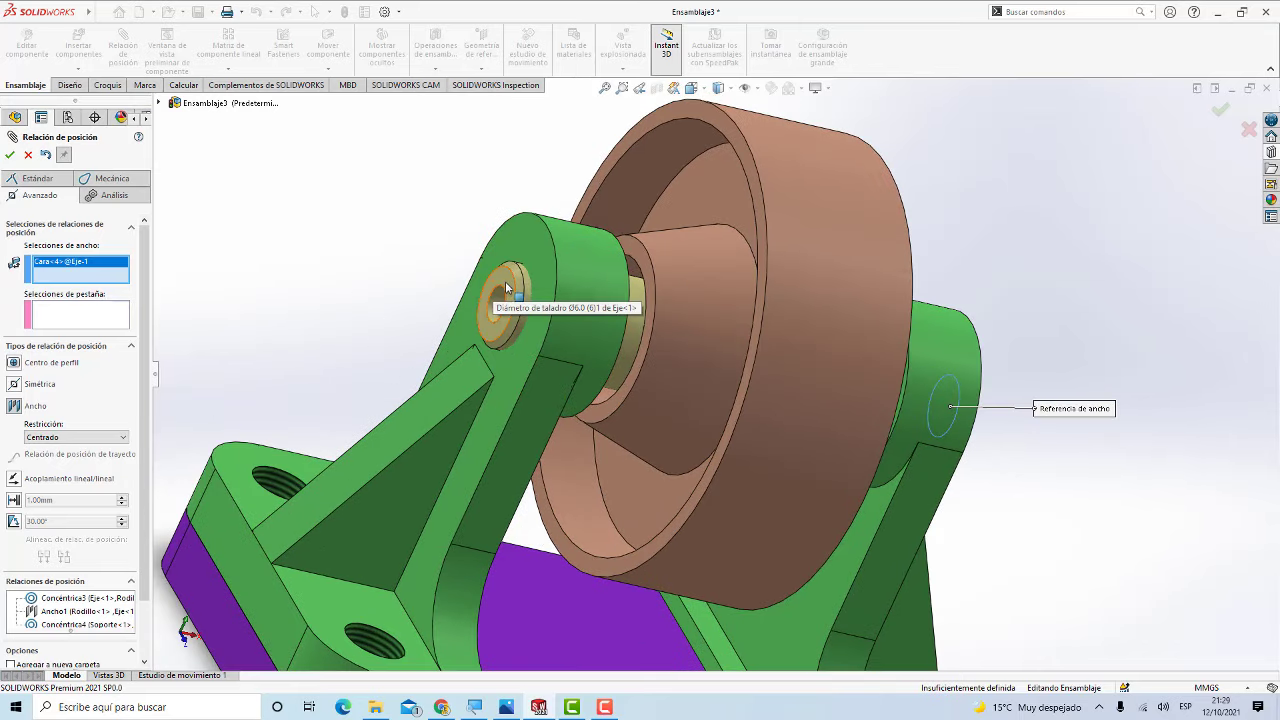
left_click(506, 288)
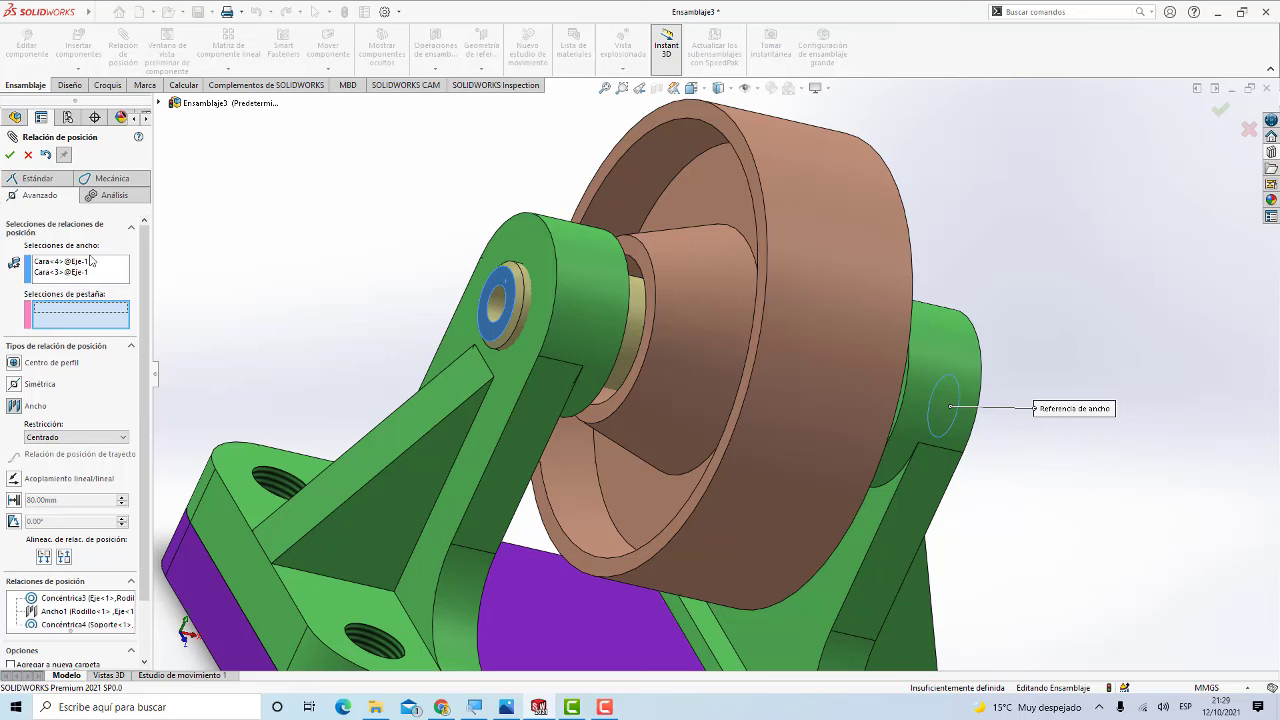
Step: Use both supports' outer faces as tab references and accept the Ancho2 width mate
left_click(530, 247)
mouse_move(1102, 327)
middle_mouse_down()
mouse_move(1046, 320)
mouse_move(1020, 336)
middle_mouse_up()
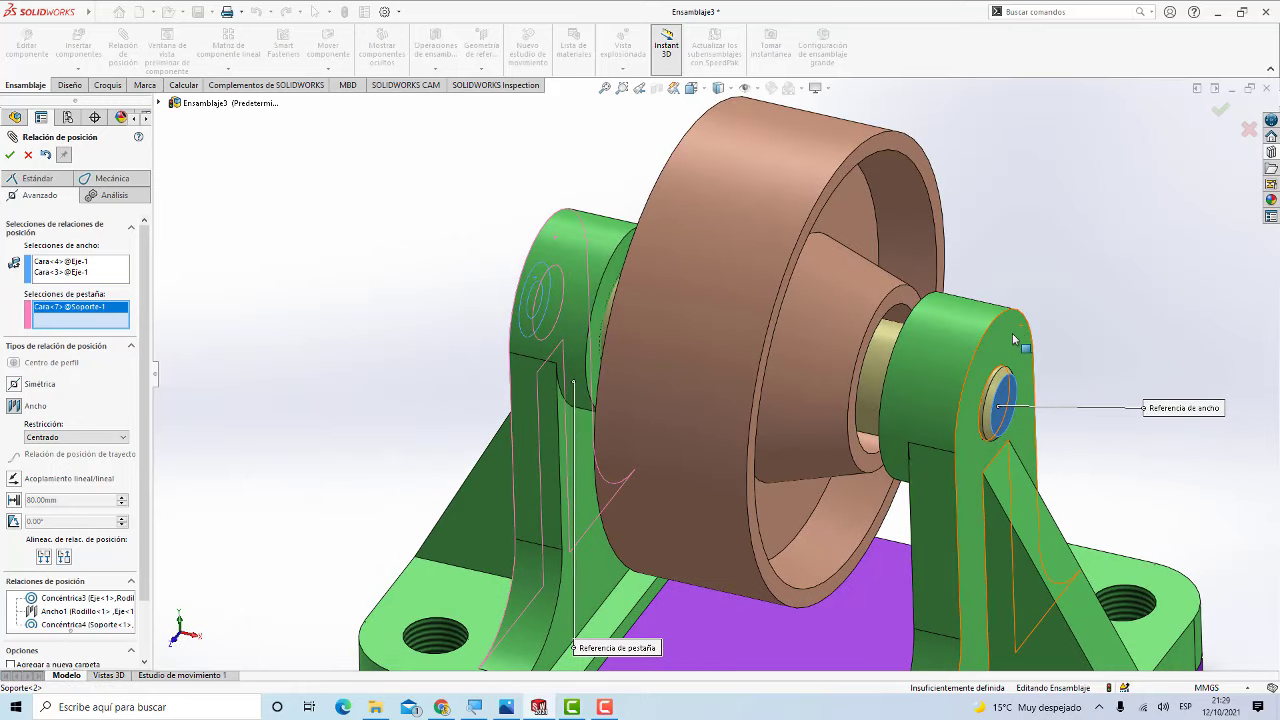
left_click(1013, 340)
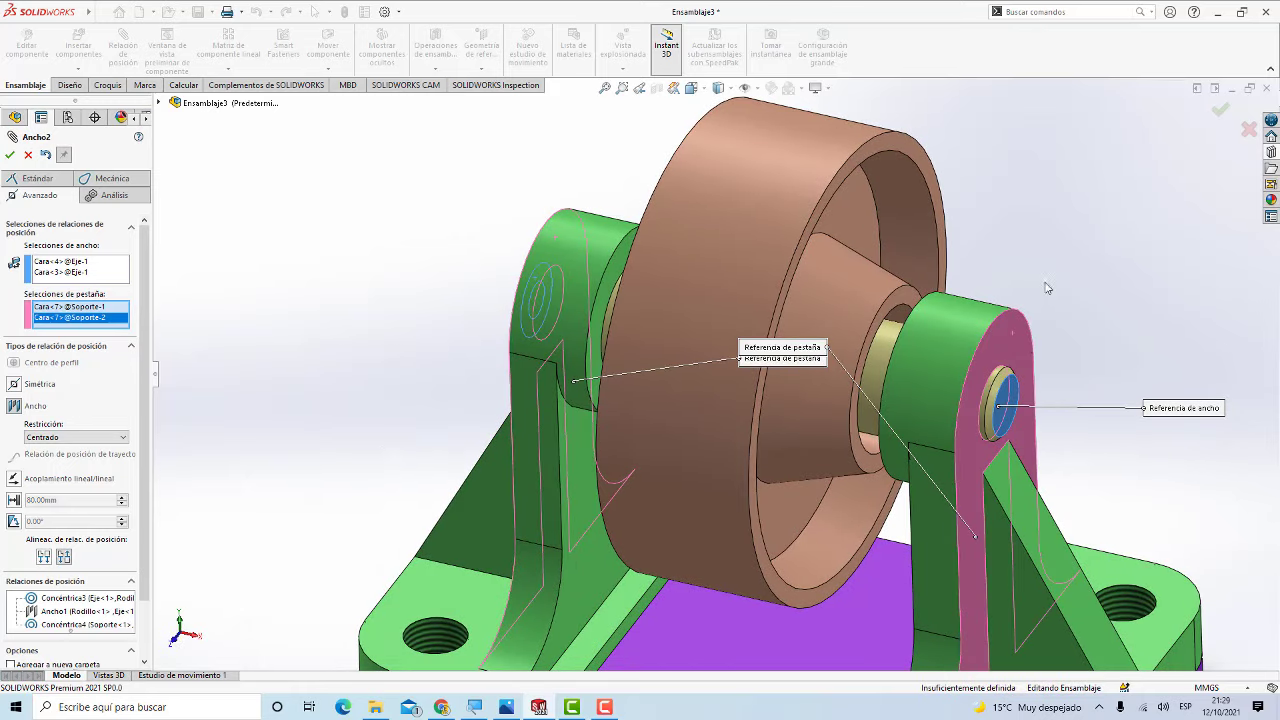
mouse_move(1049, 287)
middle_mouse_down()
mouse_move(1071, 291)
mouse_move(1045, 287)
middle_mouse_up()
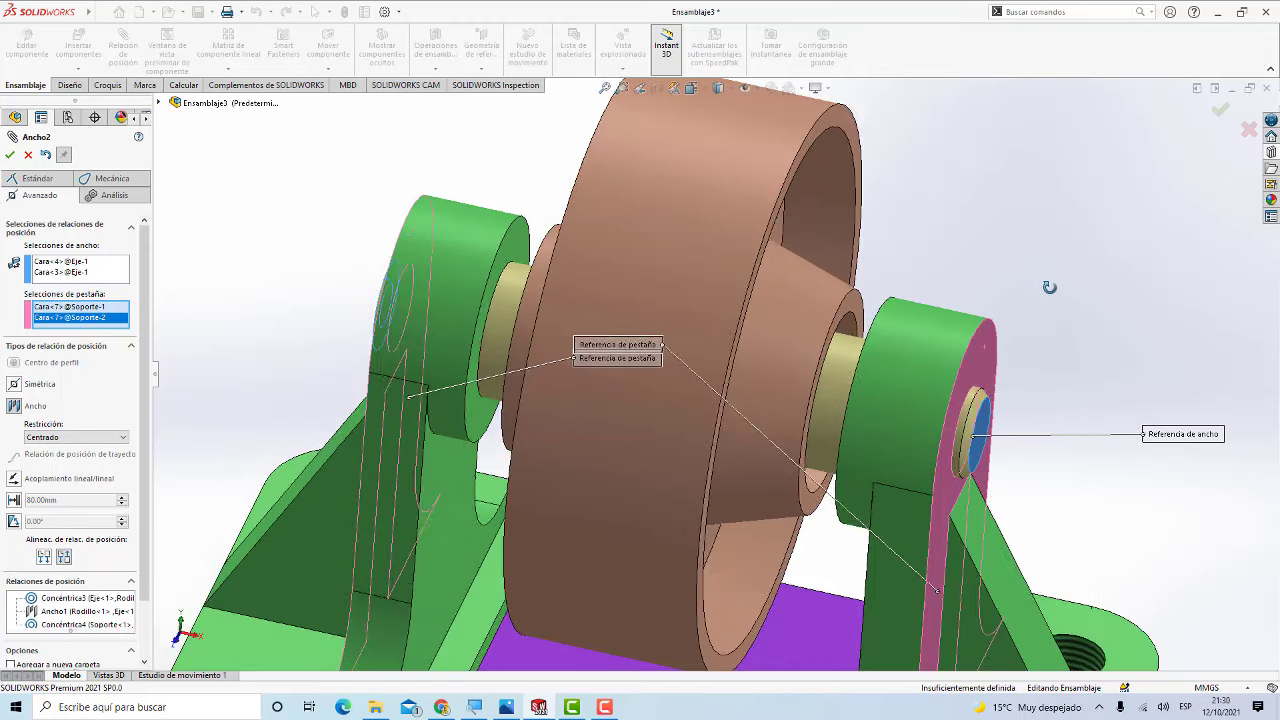
left_click(11, 156)
scroll(371, 423, "up", 3)
Step: Close the mate manager and insert soporte2, placing the teal bushing beside the left support
scroll(371, 423, "up", 2)
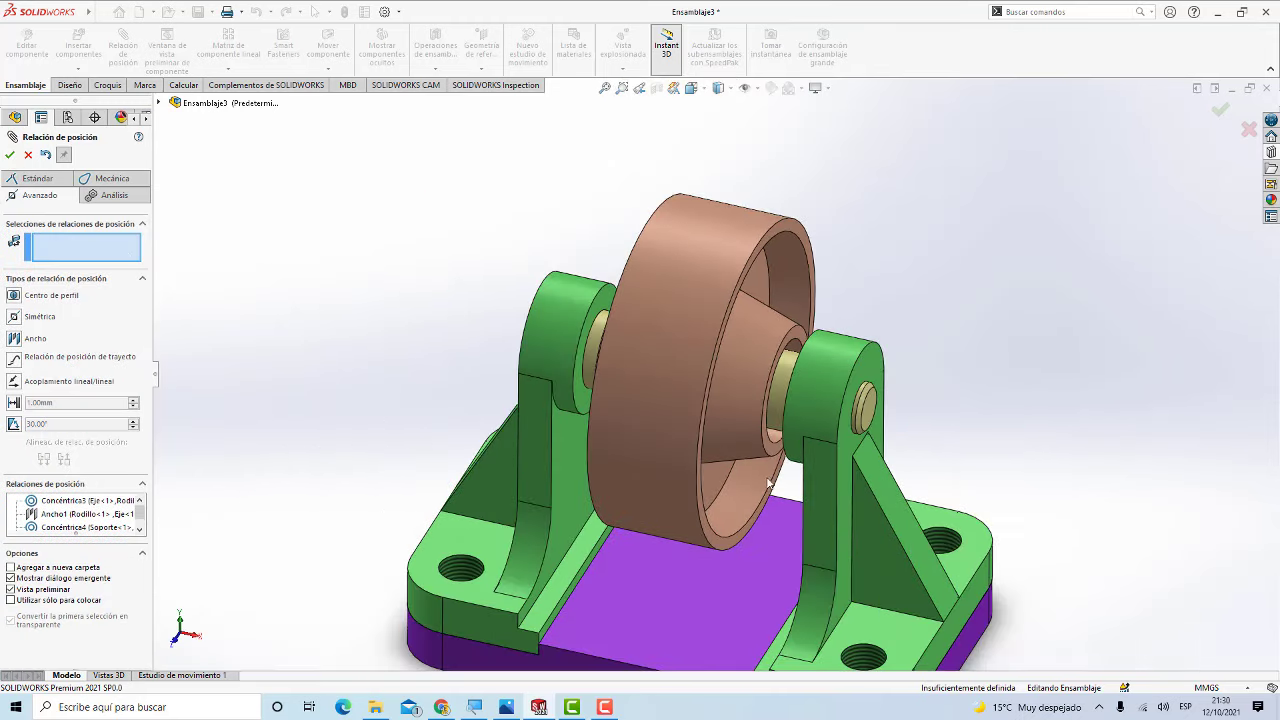
scroll(809, 481, "down", 2)
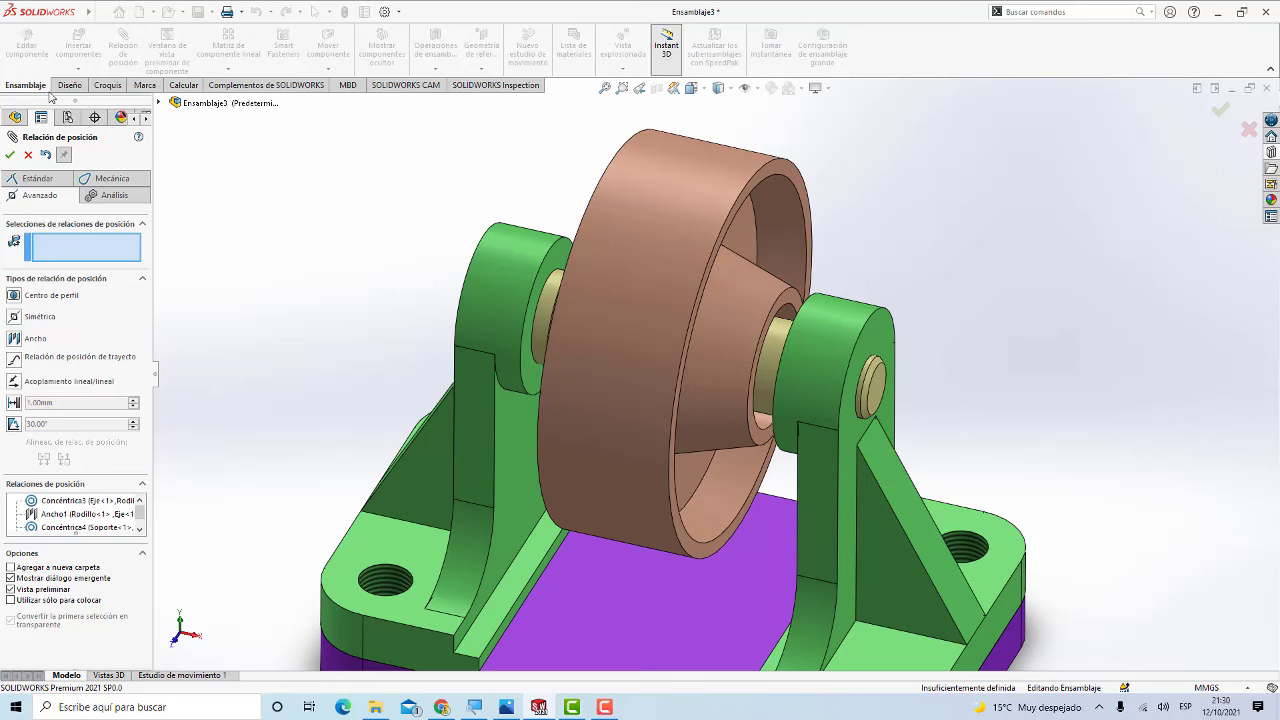
left_click(28, 154)
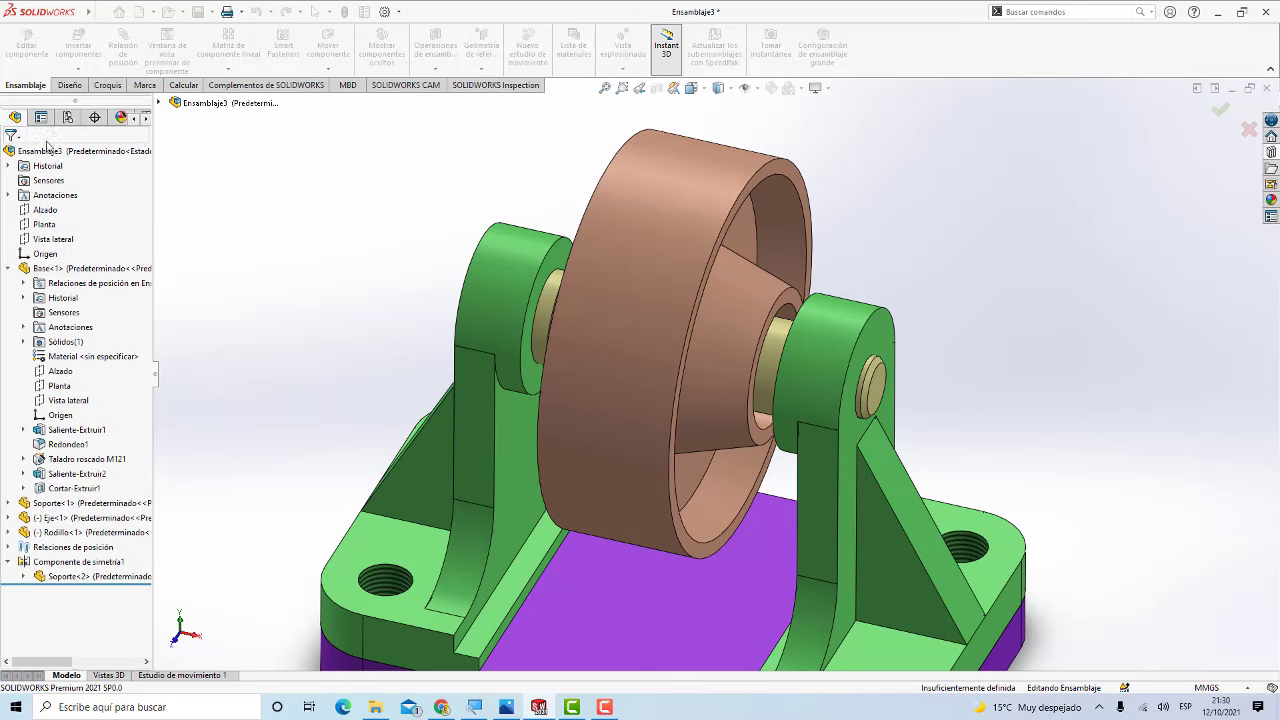
left_click(86, 68)
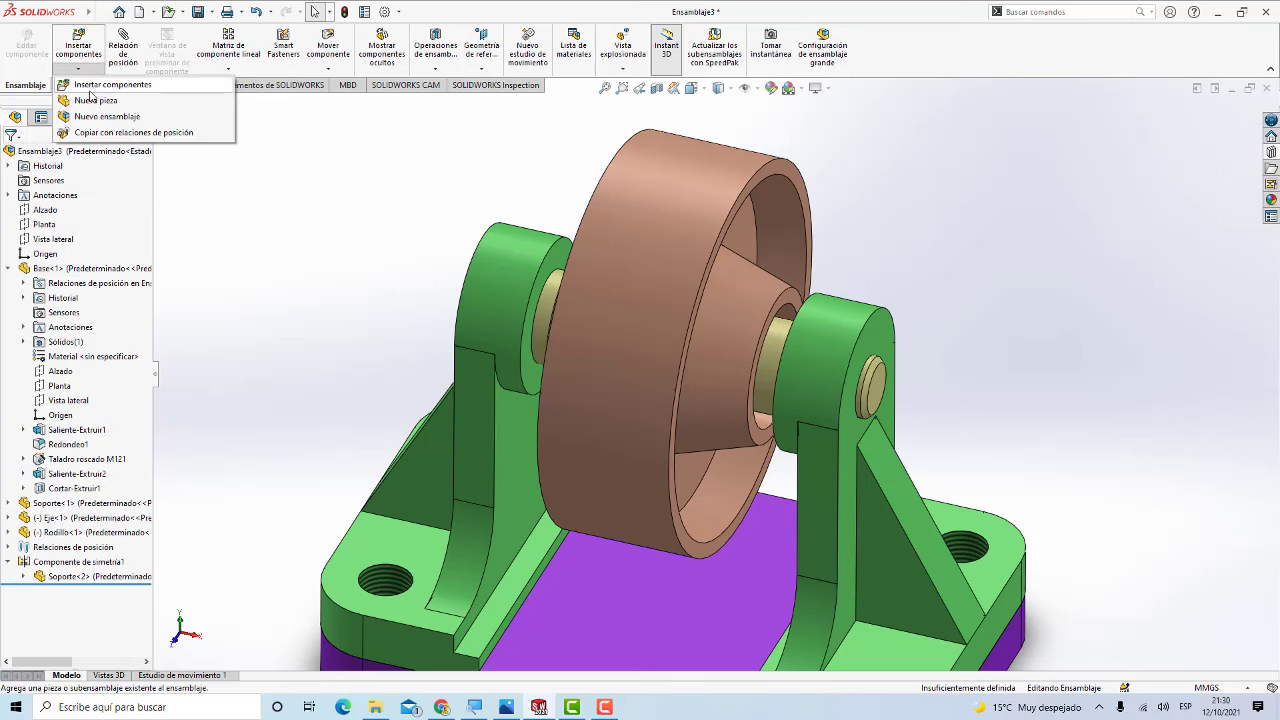
left_click(104, 86)
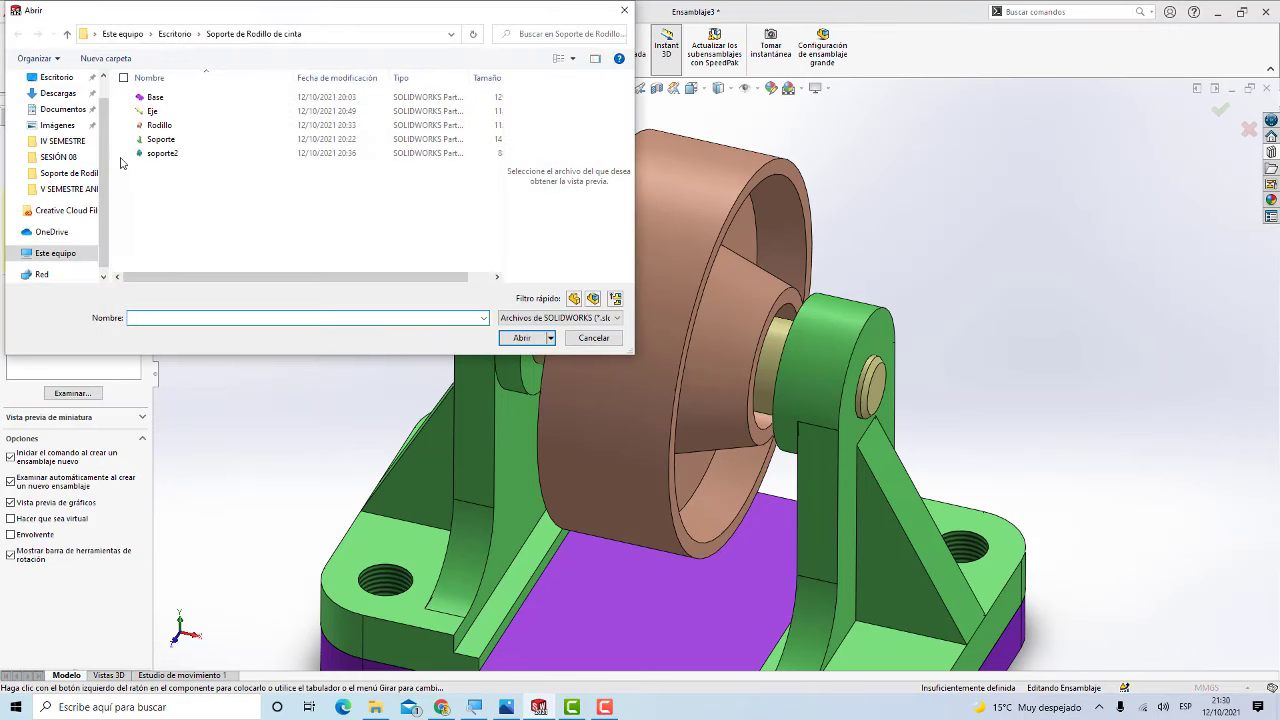
left_click(140, 153)
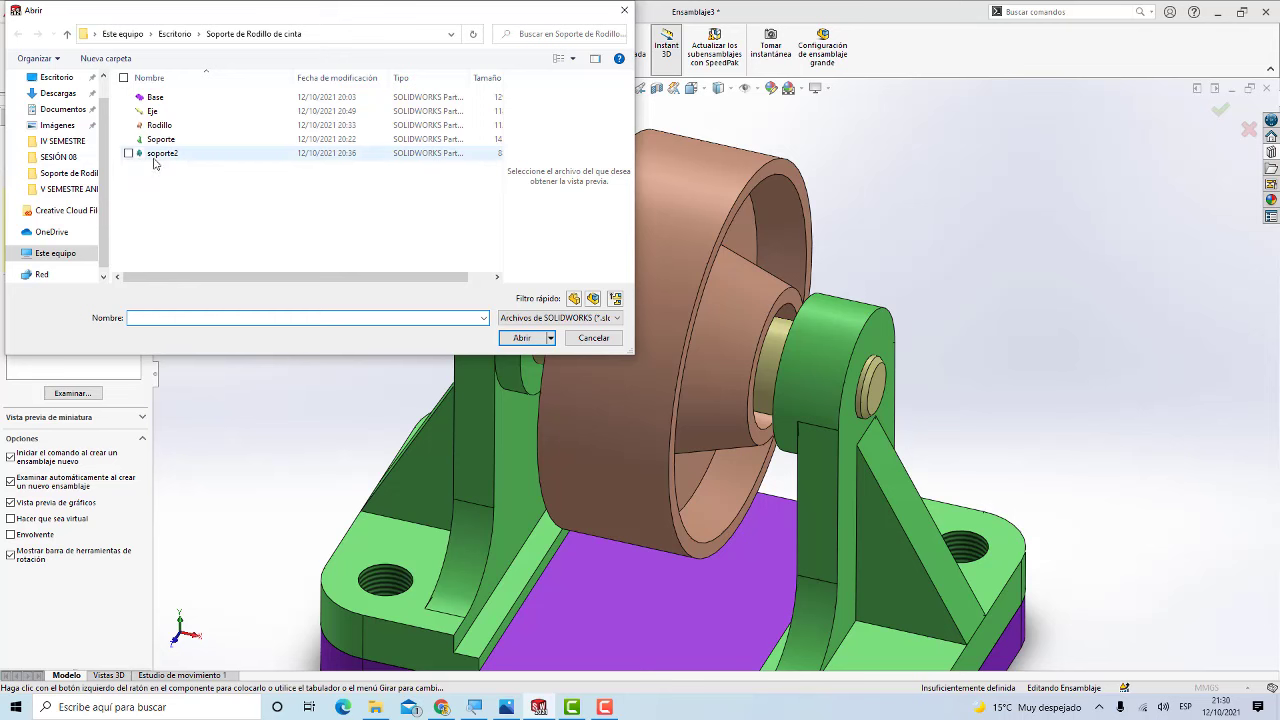
left_click(519, 339)
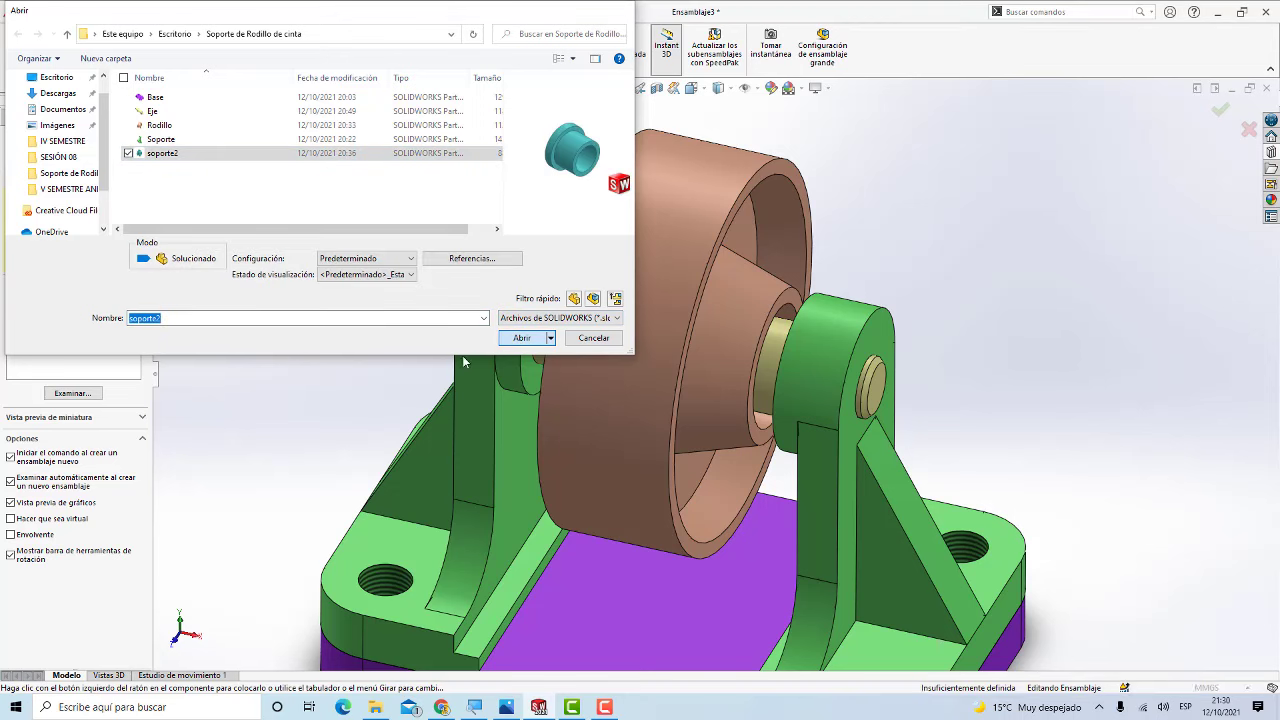
left_click(293, 328)
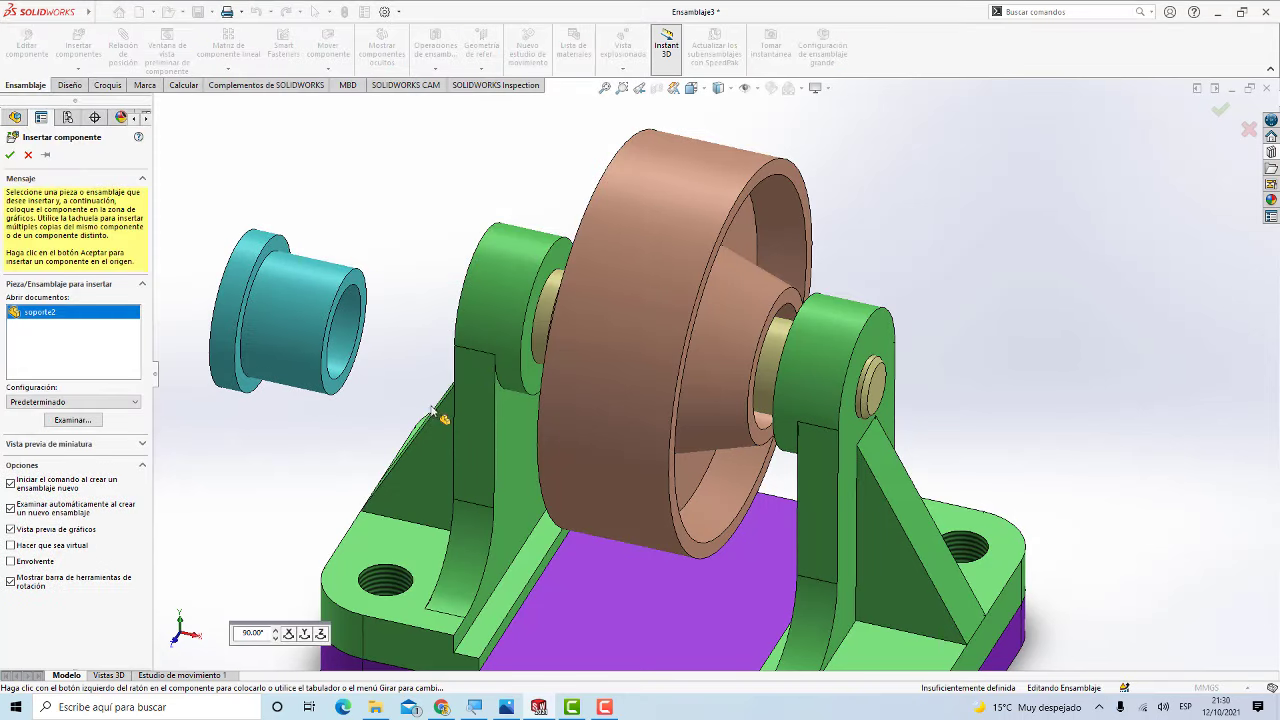
Step: Orbit the assembly to view the bushing and left support obliquely
scroll(800, 400, "up", 3)
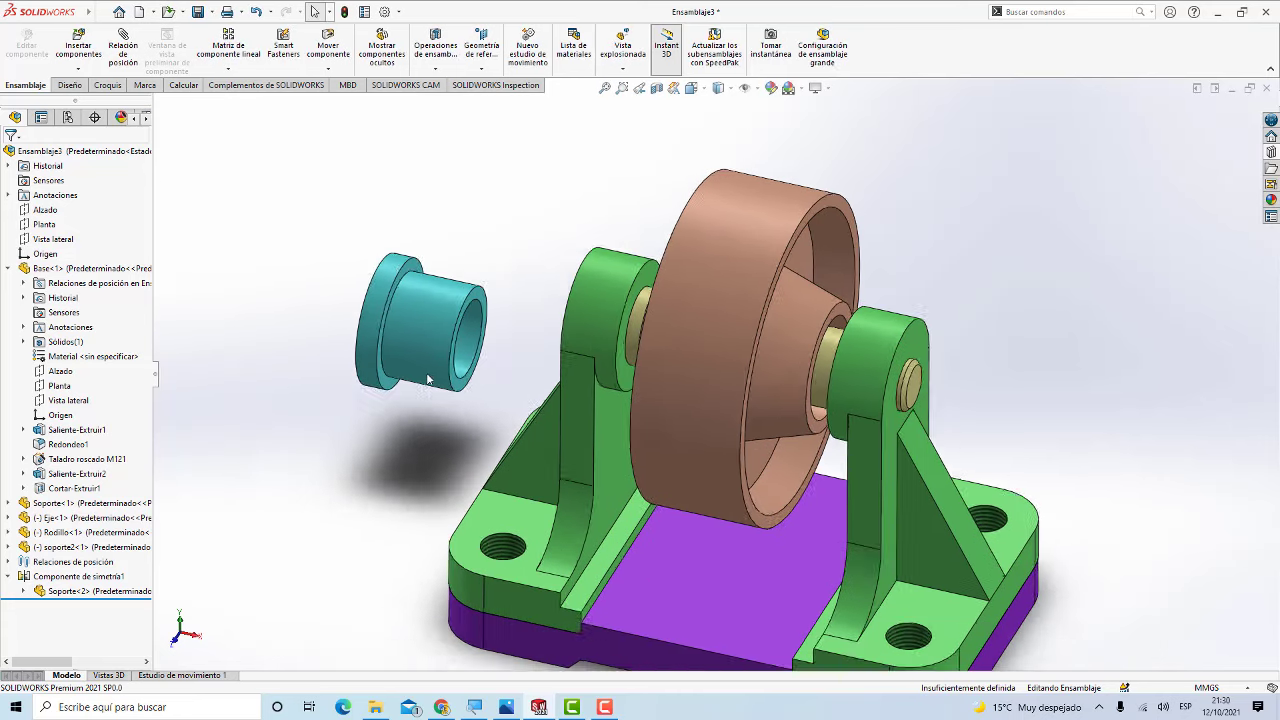
mouse_move(1045, 429)
middle_mouse_down()
mouse_move(1082, 423)
mouse_move(650, 385)
middle_mouse_up()
scroll(645, 395, "down", 2)
scroll(645, 395, "down", 2)
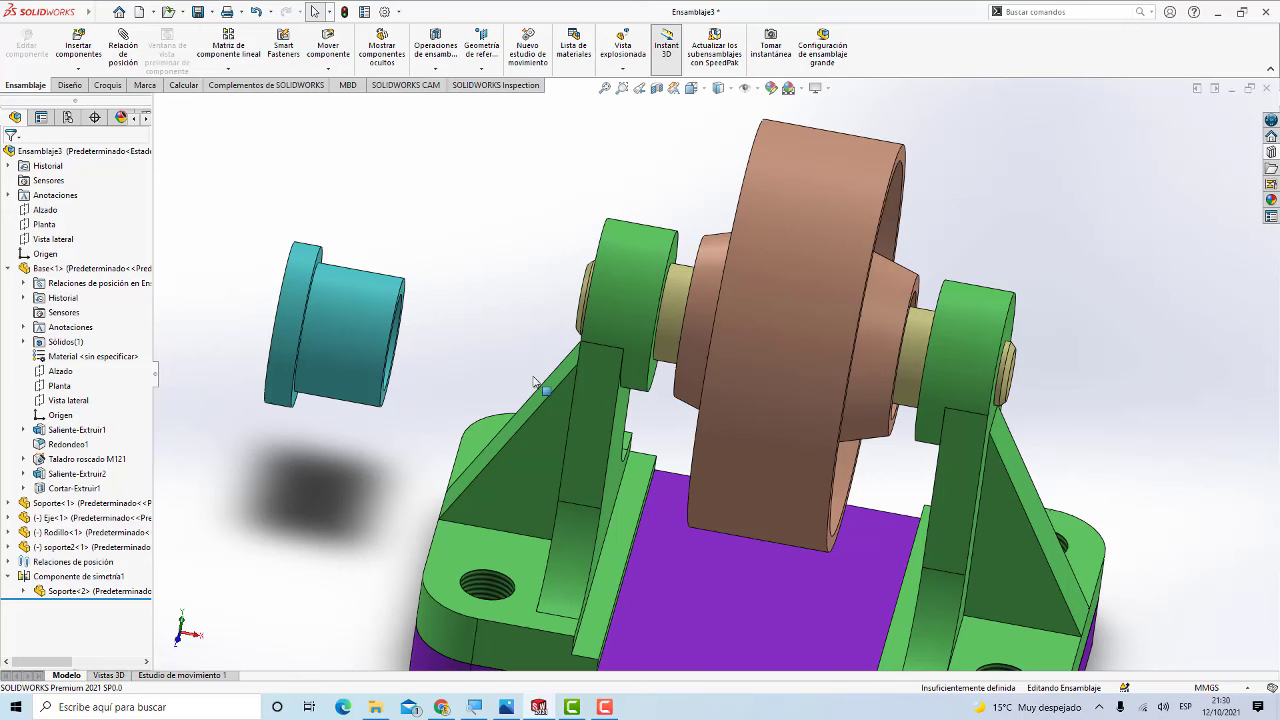
scroll(440, 350, "down", 2)
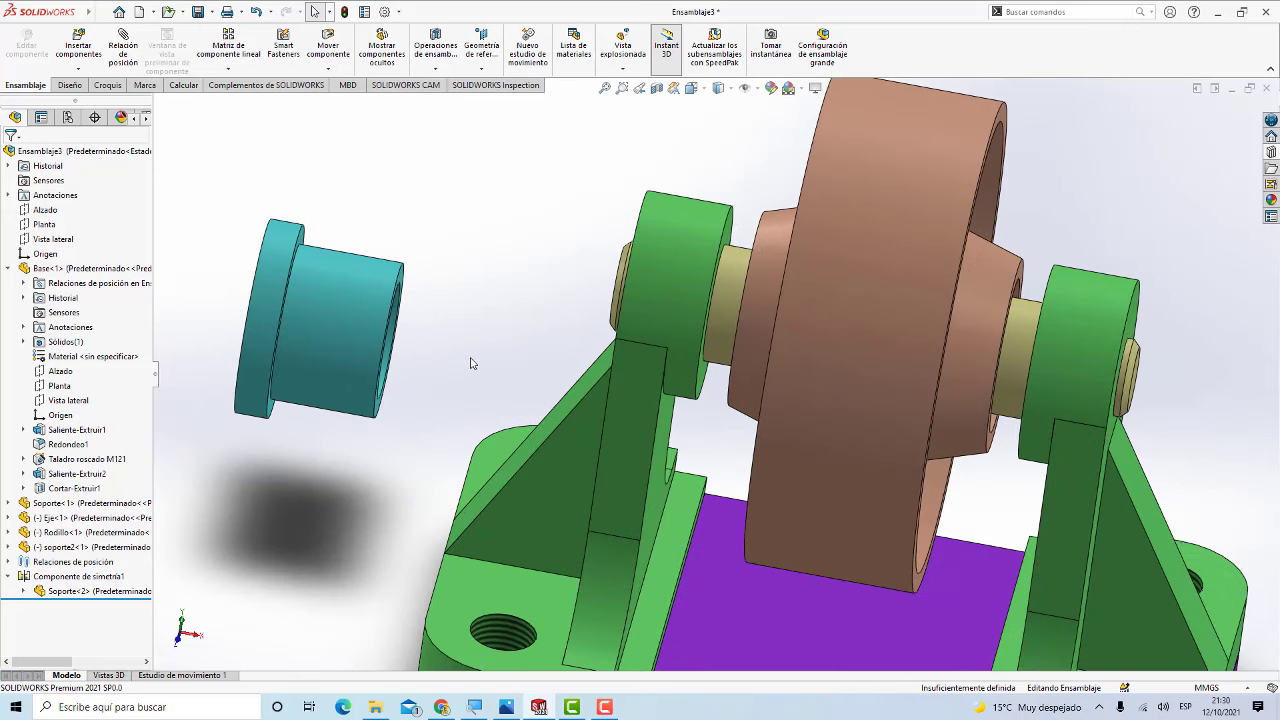
scroll(447, 348, "down", 3)
scroll(450, 350, "up", 1)
middle_click_drag(463, 357, 500, 371)
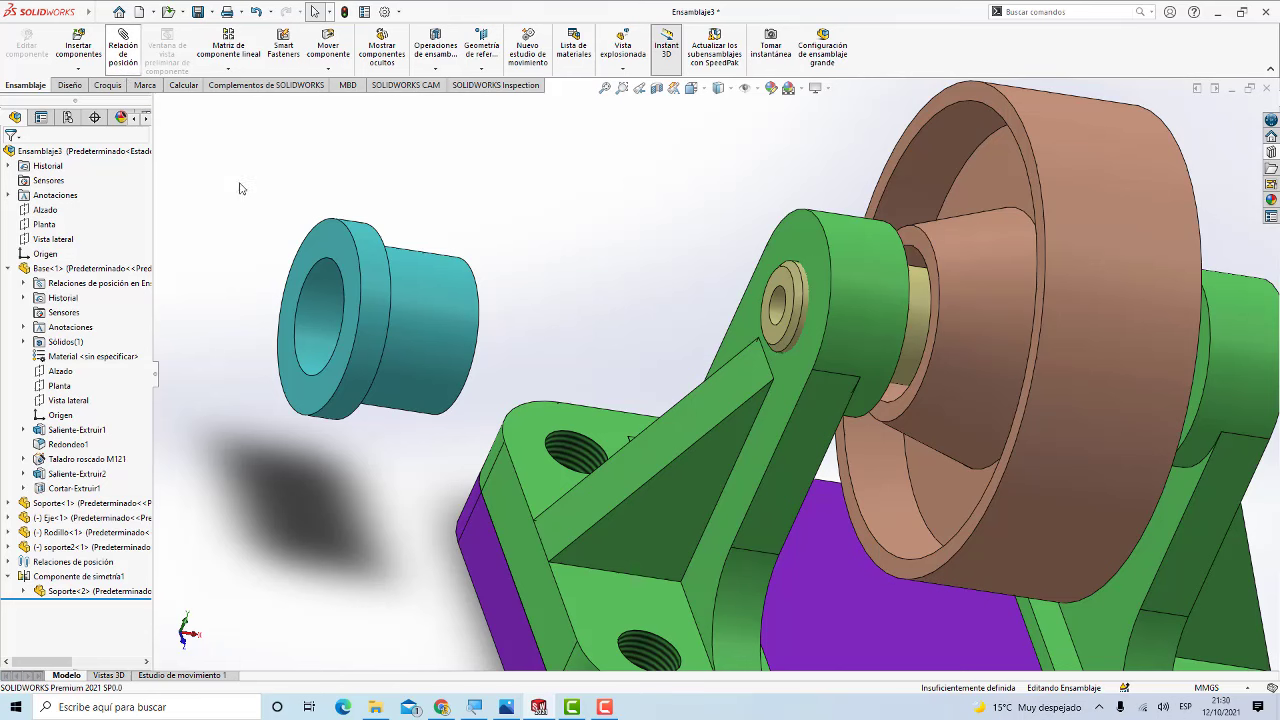
Step: Mate the teal soporte2 bushing concentric with the Eje shaft (Concéntrica5)
left_click(428, 316)
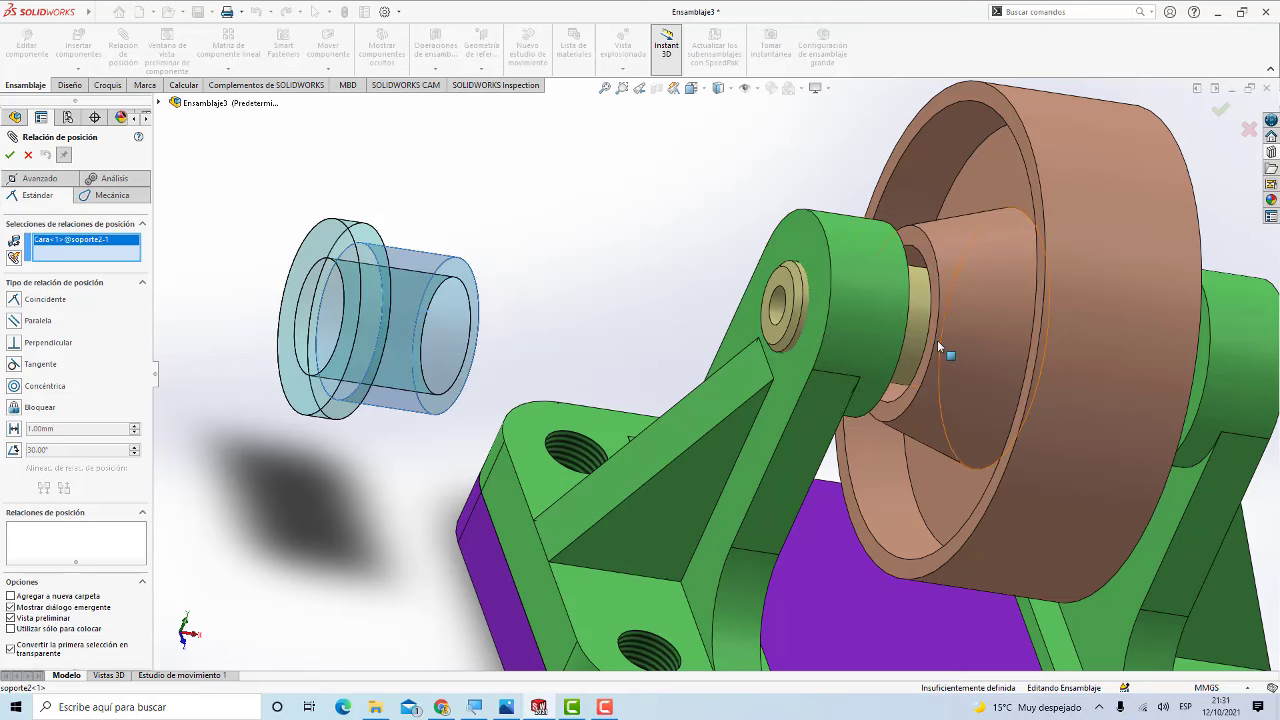
scroll(937, 340, "down", 2)
scroll(936, 340, "down", 2)
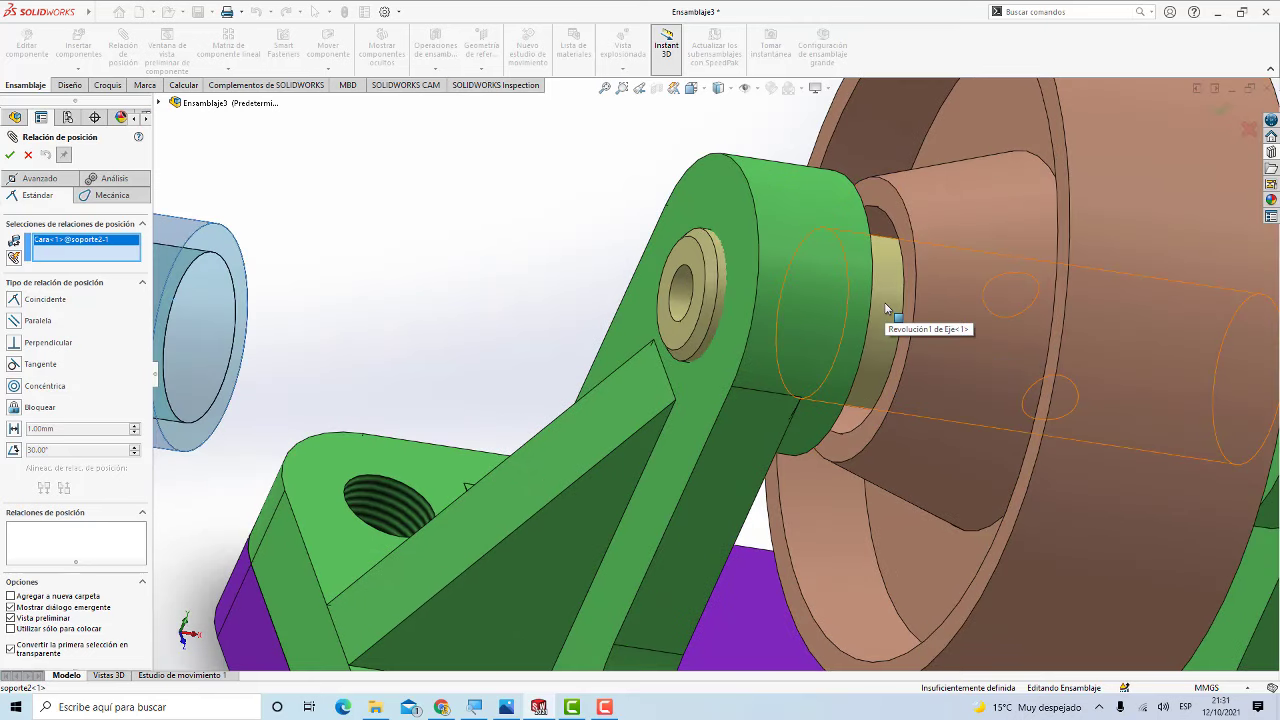
left_click(886, 308)
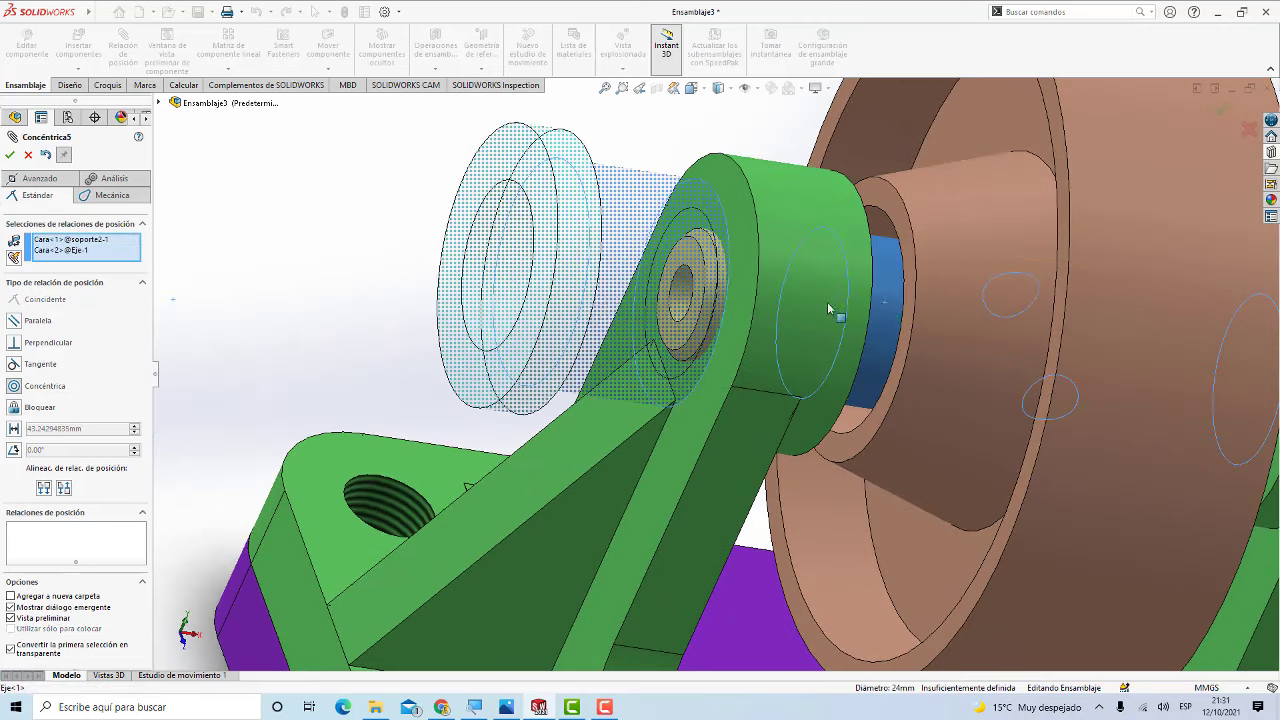
scroll(337, 334, "up", 3)
scroll(337, 334, "up", 3)
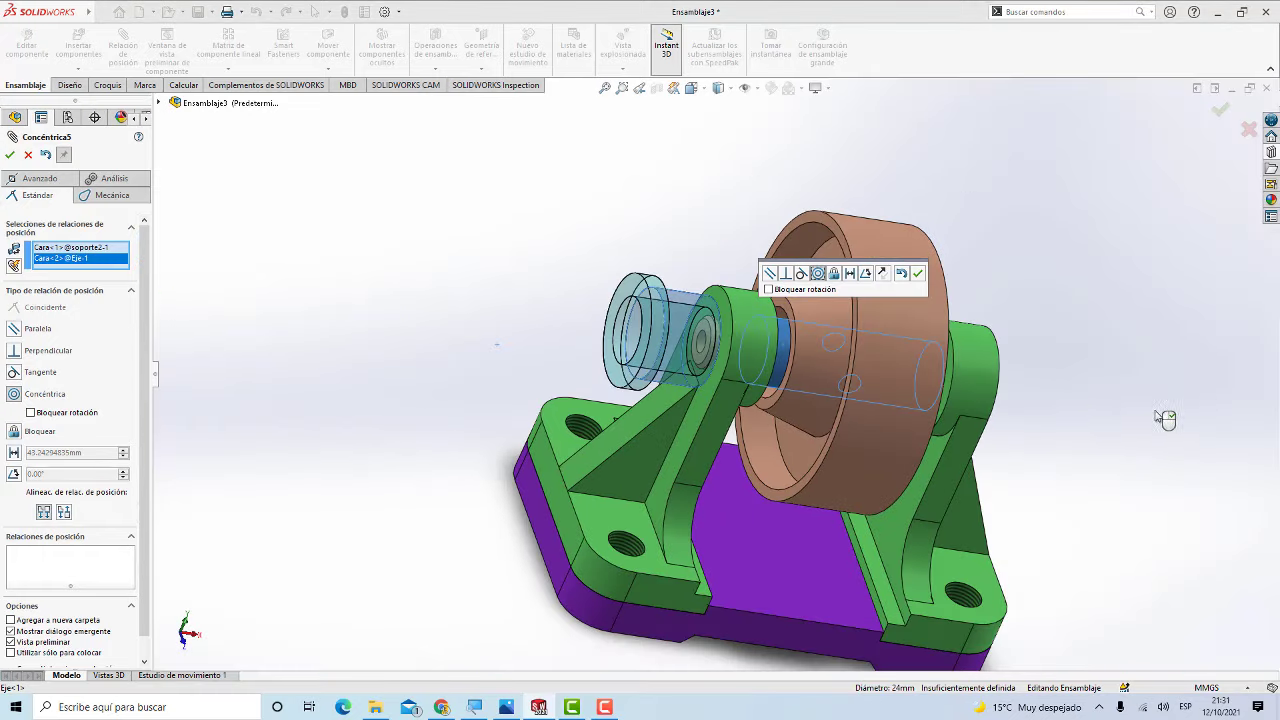
middle_click_drag(1166, 420, 1015, 363)
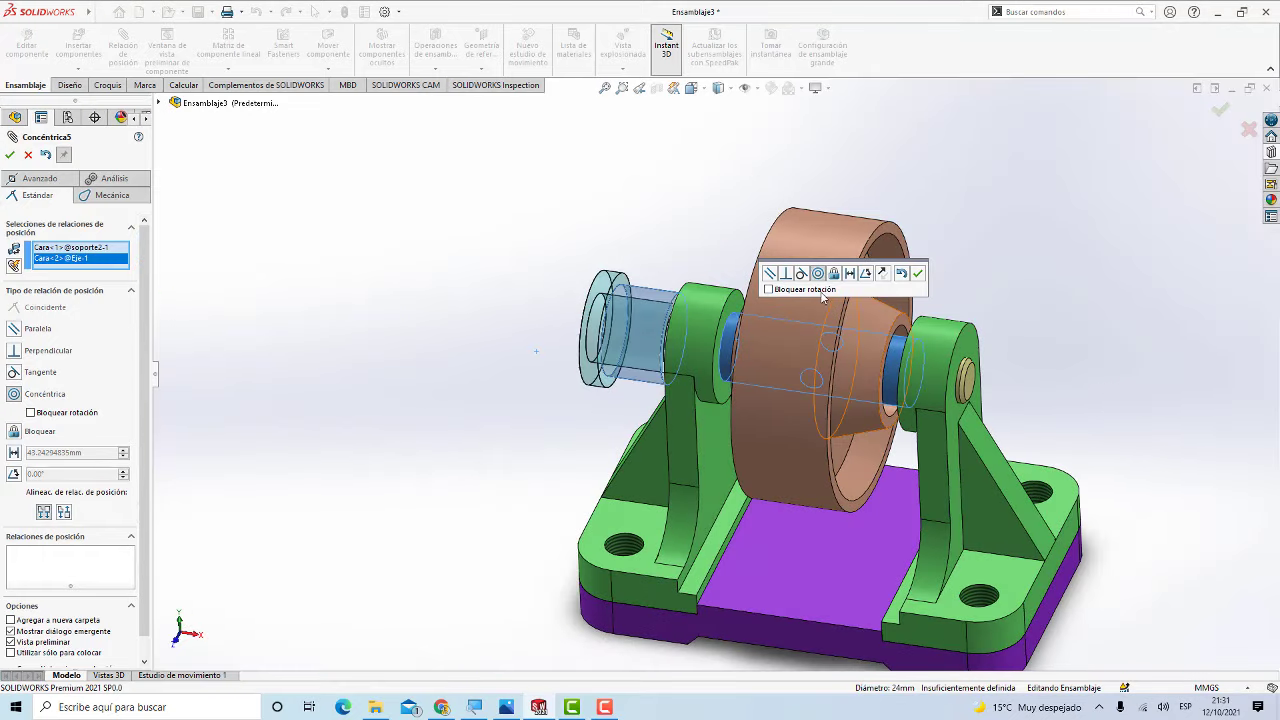
left_click(918, 275)
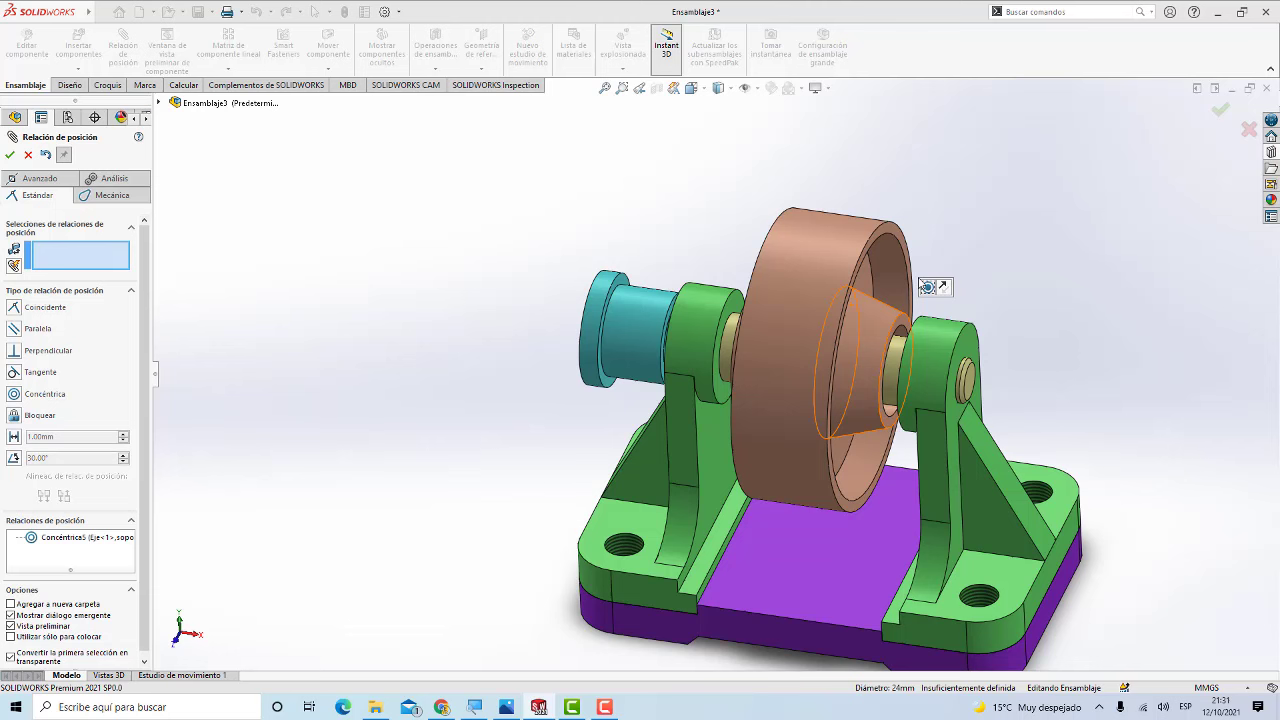
Step: Add a coincident mate seating the teal bushing's face against the Rodillo roller's side face
scroll(720, 300, "down", 3)
scroll(700, 298, "down", 3)
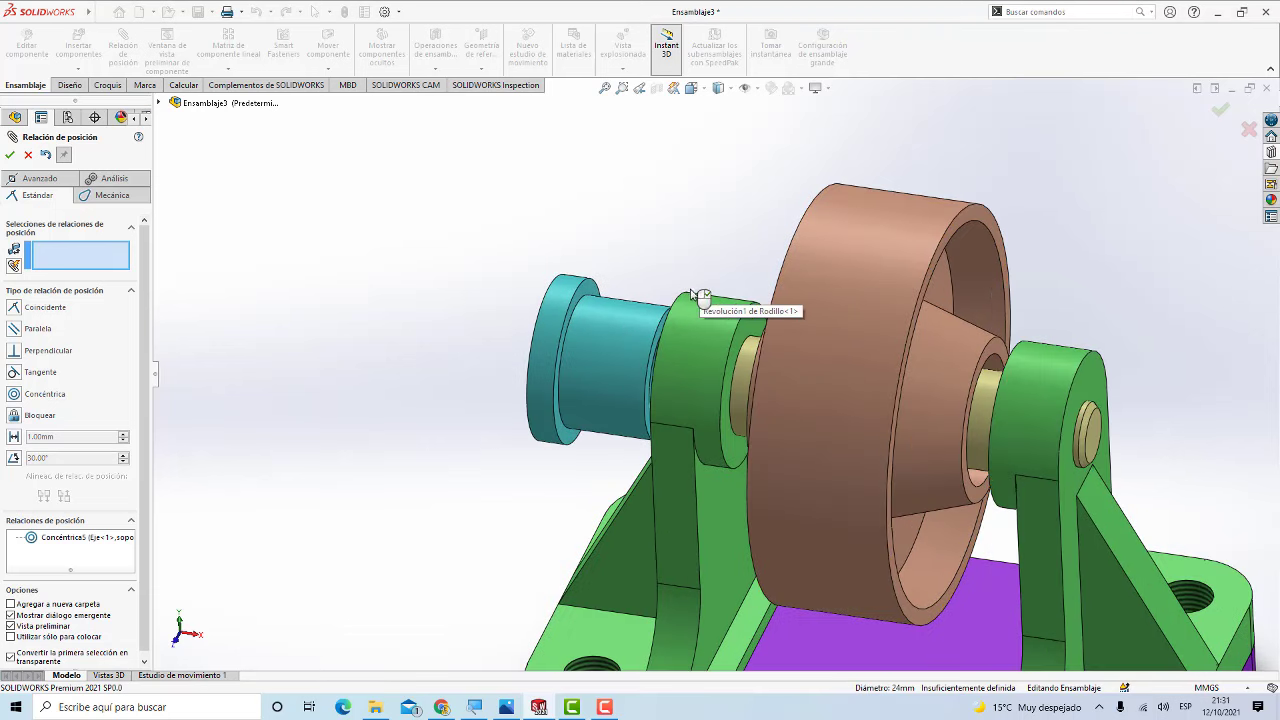
middle_click_drag(683, 289, 657, 314)
scroll(623, 298, "down", 2)
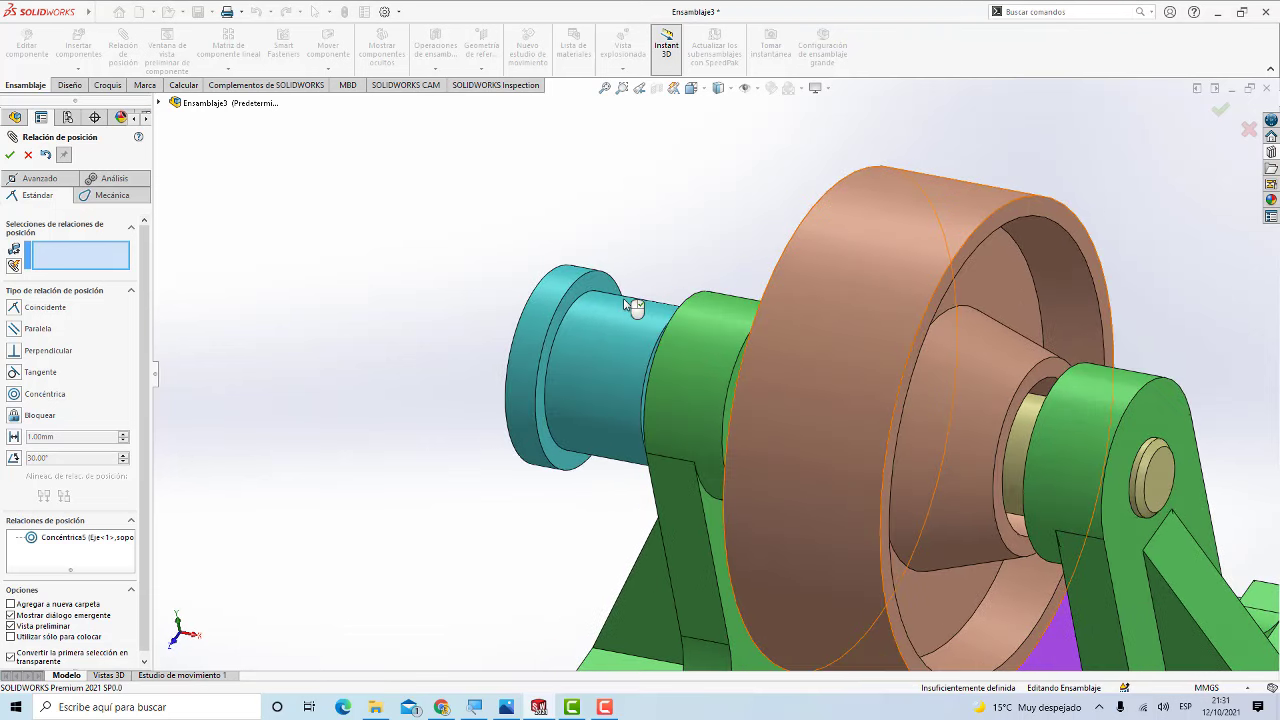
scroll(600, 296, "down", 2)
left_click(601, 292)
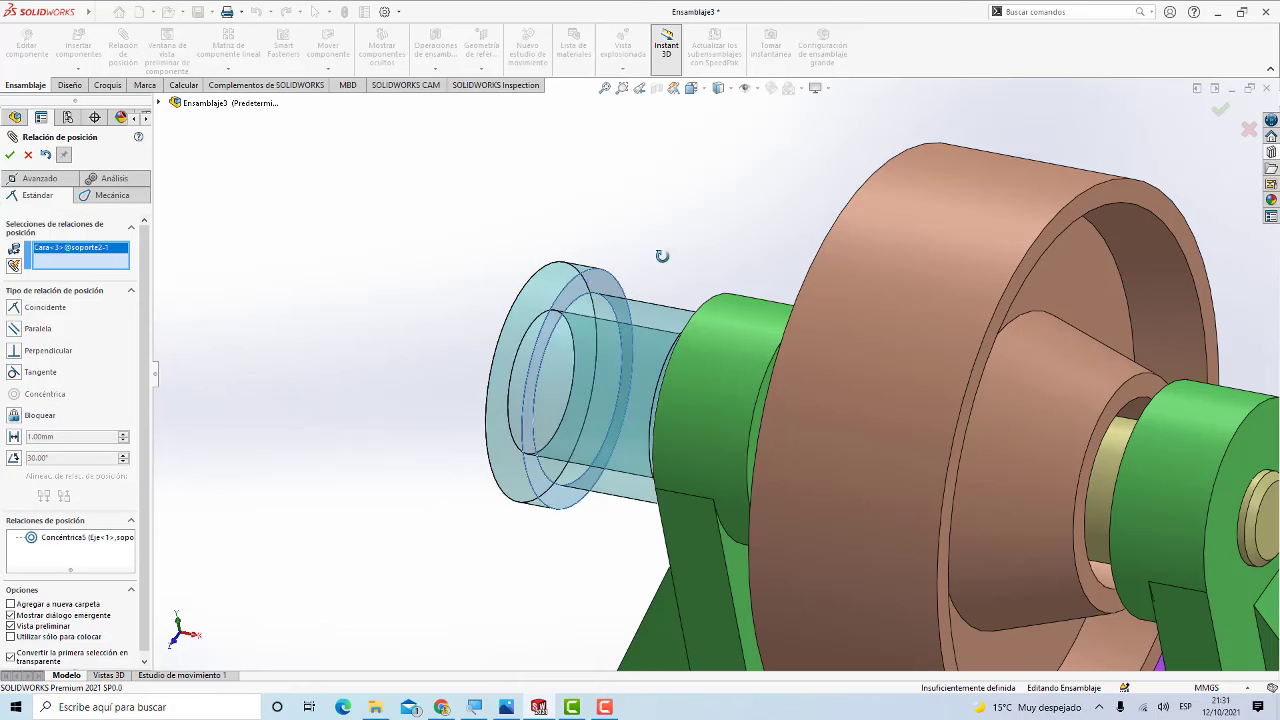
middle_click_drag(663, 254, 810, 322)
scroll(812, 330, "down", 3)
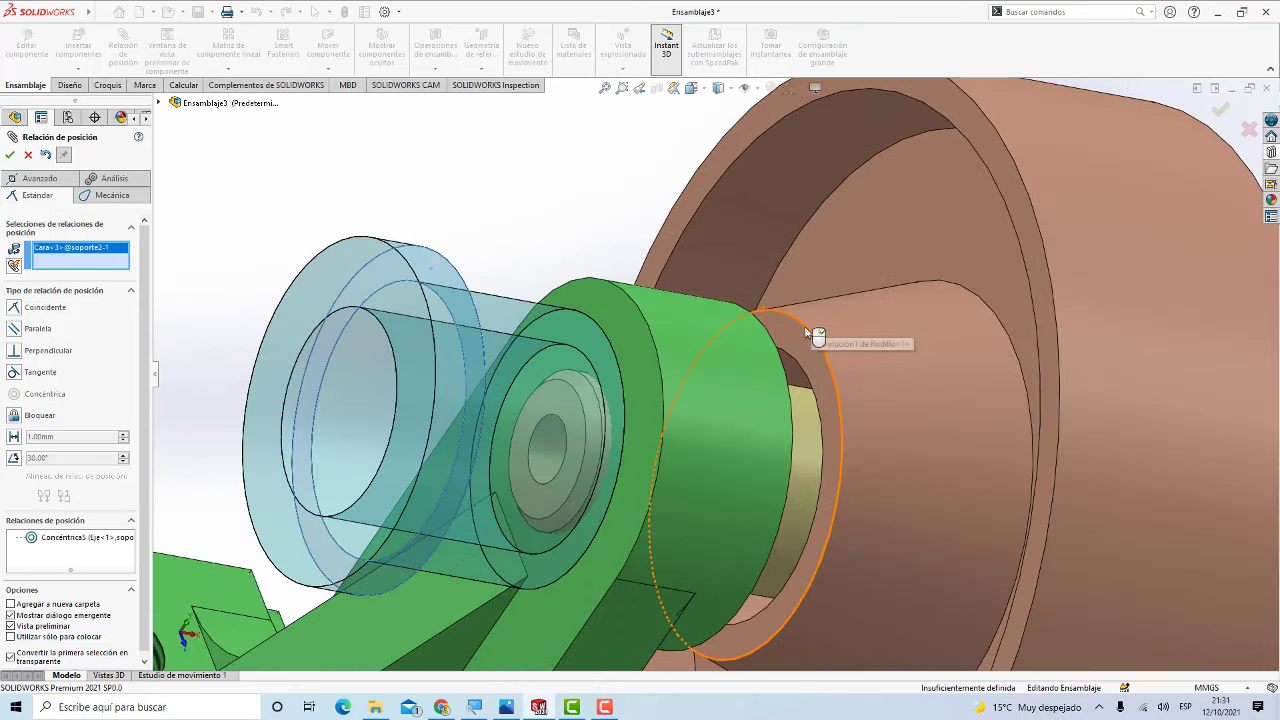
left_click(812, 346)
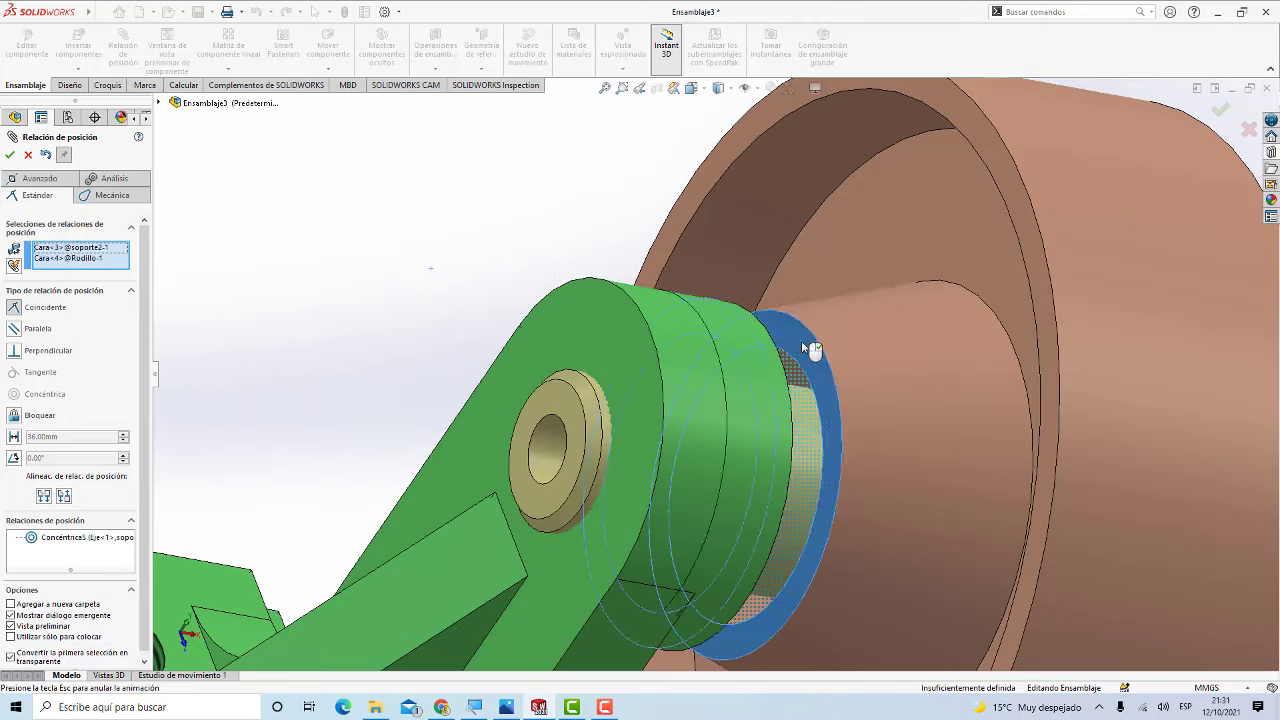
middle_click_drag(560, 229, 480, 226)
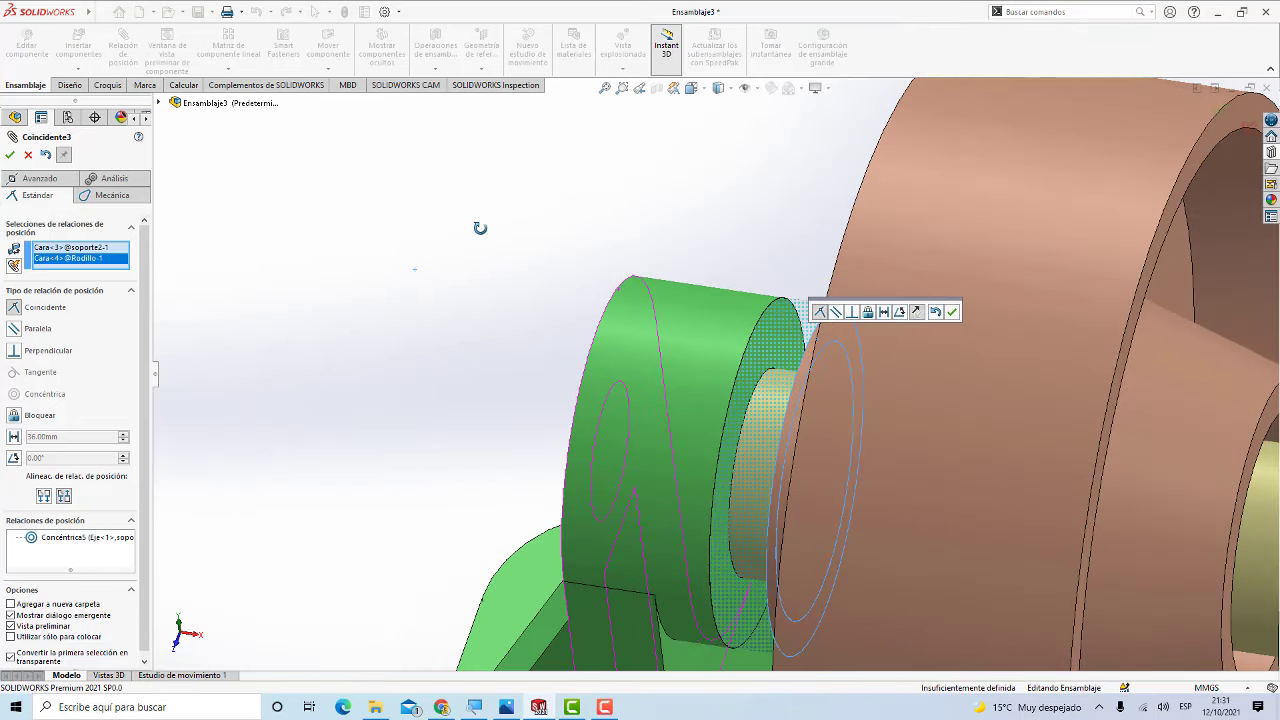
left_click(952, 313)
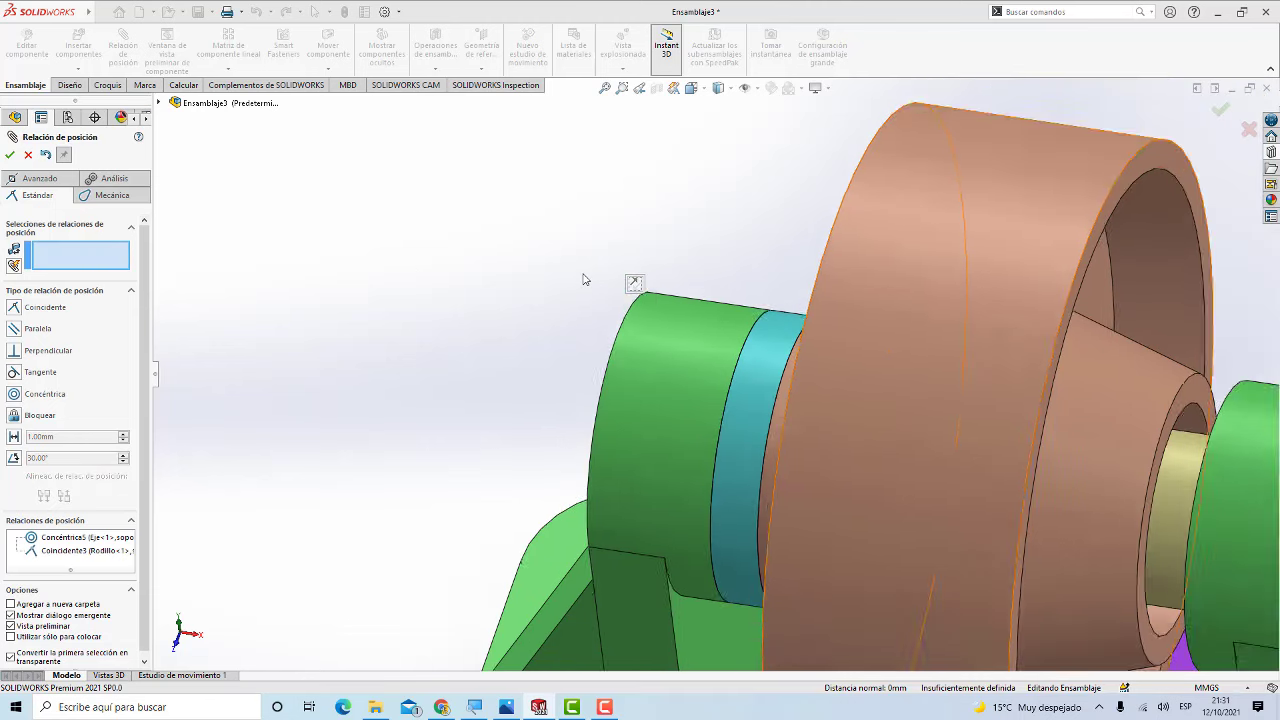
Step: Orbit and zoom the assembly, including the isometric view, to check the seated bushing
scroll(980, 389, "up", 3)
scroll(1000, 440, "down", 1)
scroll(1000, 440, "down", 2)
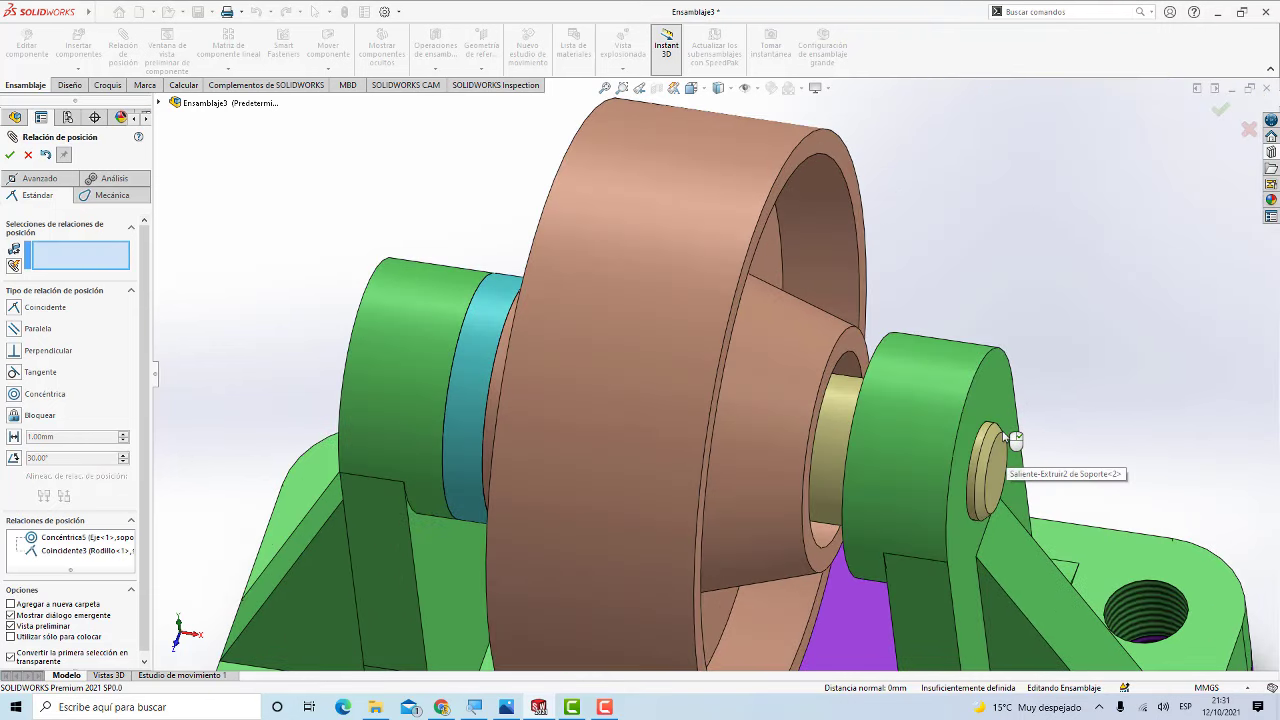
scroll(1012, 437, "up", 2)
scroll(1012, 437, "up", 2)
mouse_move(983, 417)
middle_mouse_down()
mouse_move(968, 408)
mouse_move(975, 365)
middle_mouse_up()
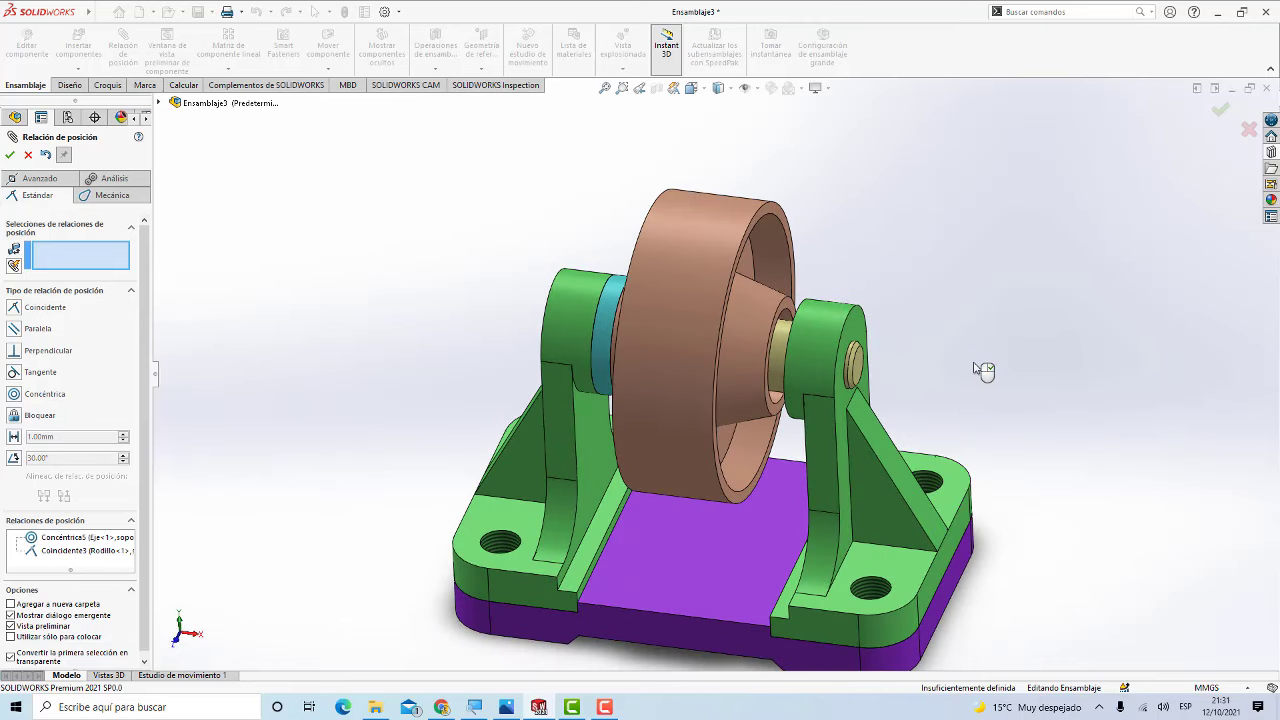
key("ctrl+7")
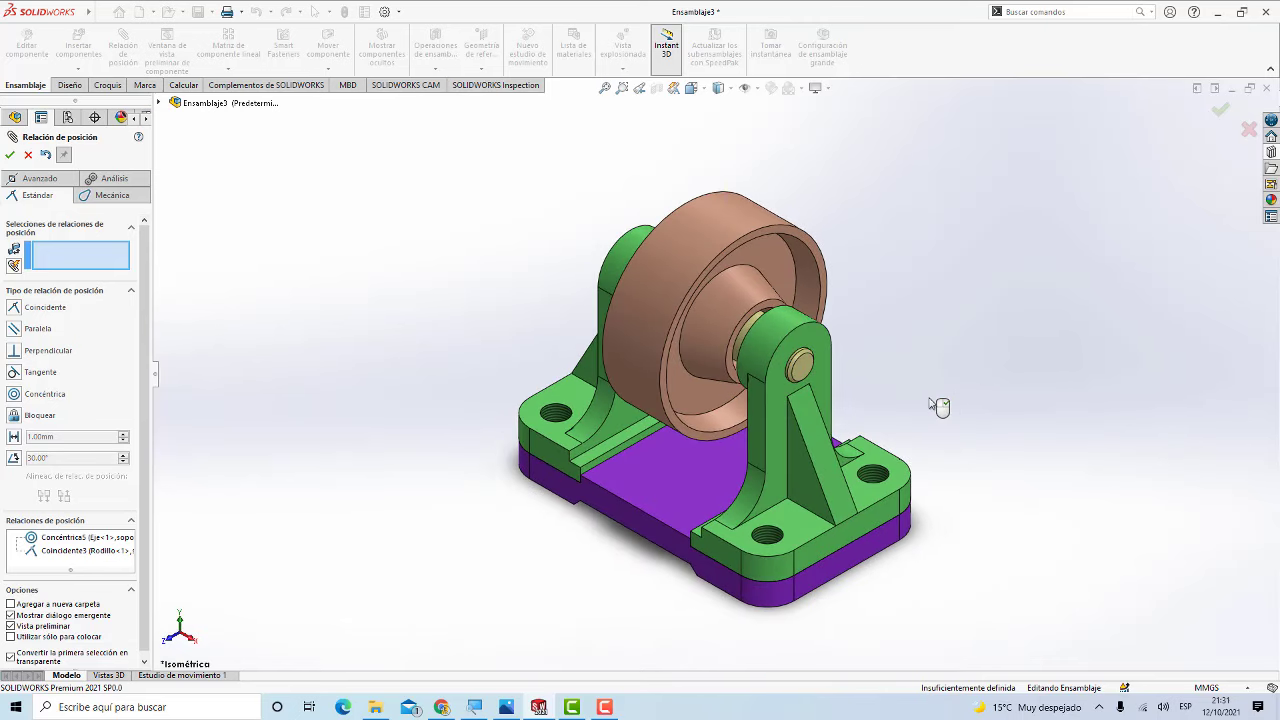
mouse_move(940, 406)
middle_mouse_down()
mouse_move(994, 349)
mouse_move(991, 386)
mouse_move(868, 332)
mouse_move(891, 300)
mouse_move(891, 374)
mouse_move(722, 264)
middle_mouse_up()
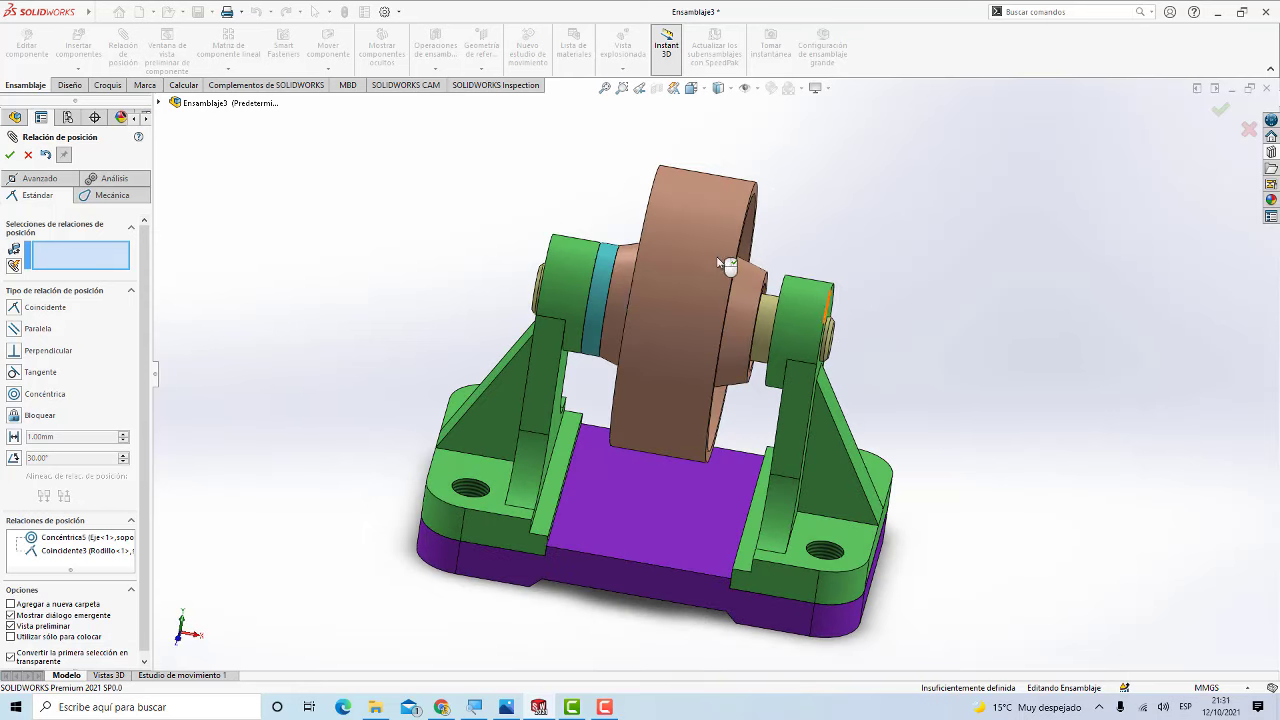
scroll(727, 265, "down", 2)
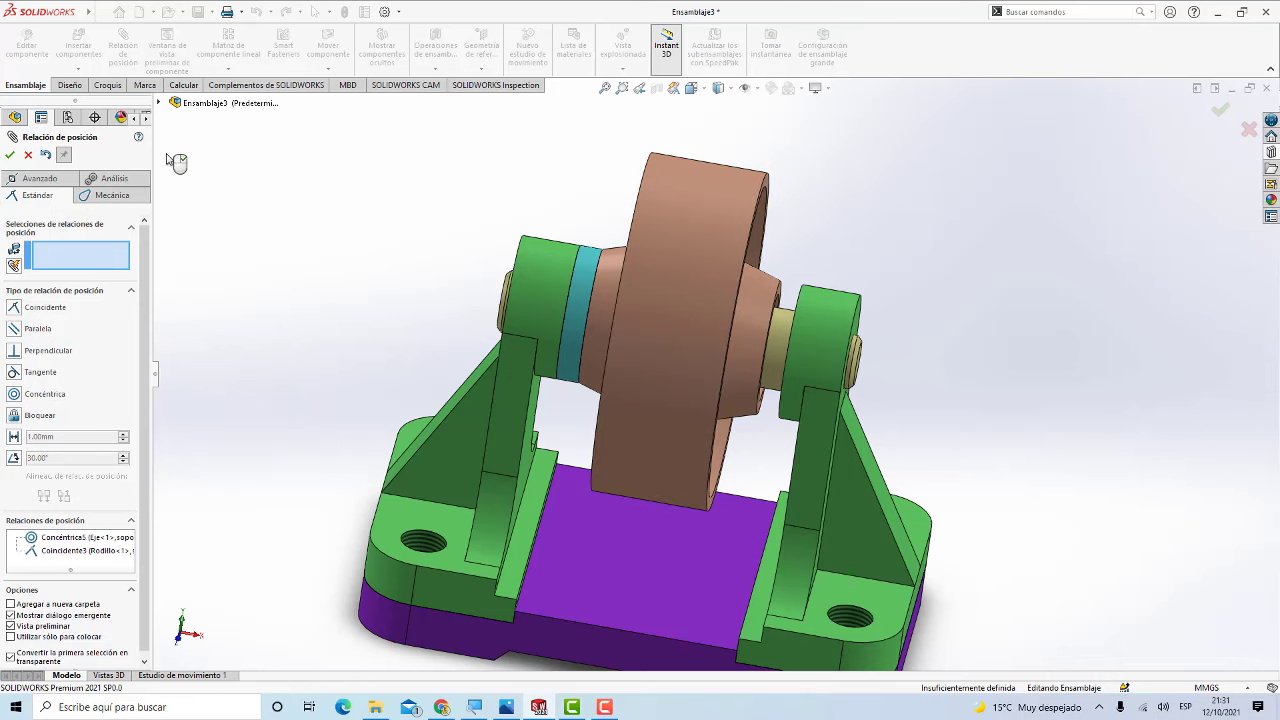
Step: Finish the bushing mates and start Mirror Components from the Linear Component Pattern menu
left_click(28, 157)
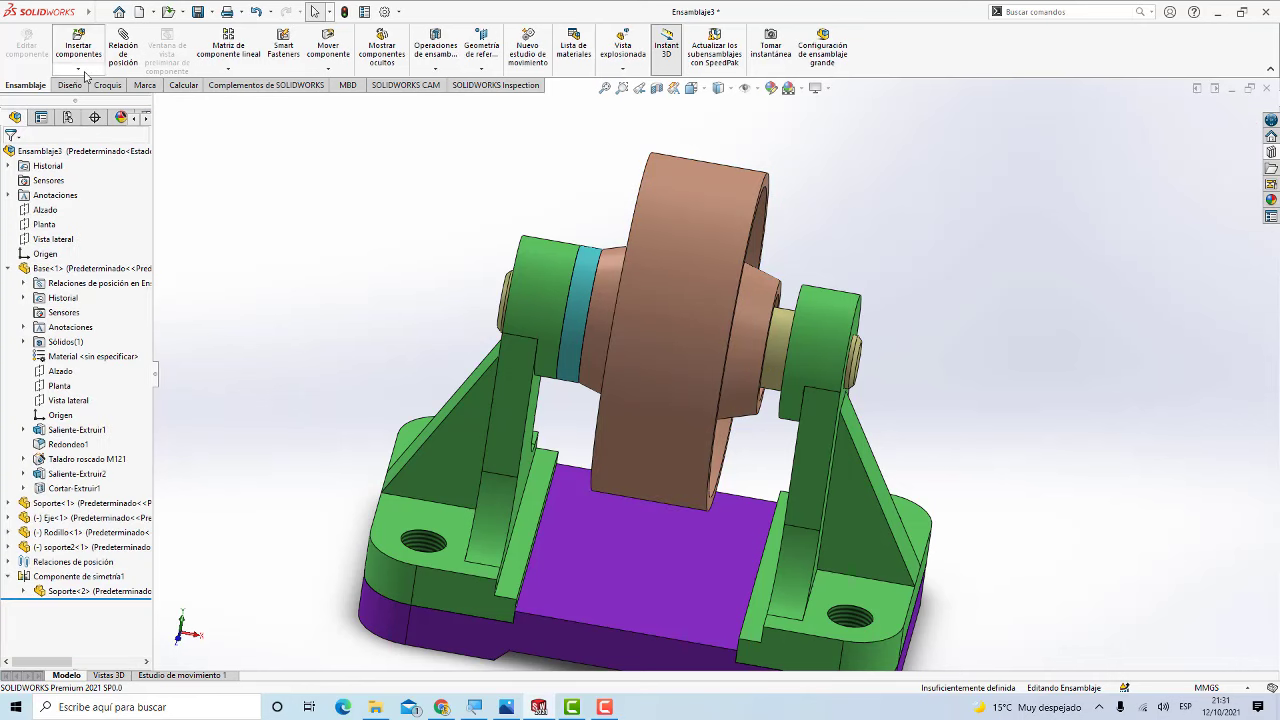
left_click(79, 68)
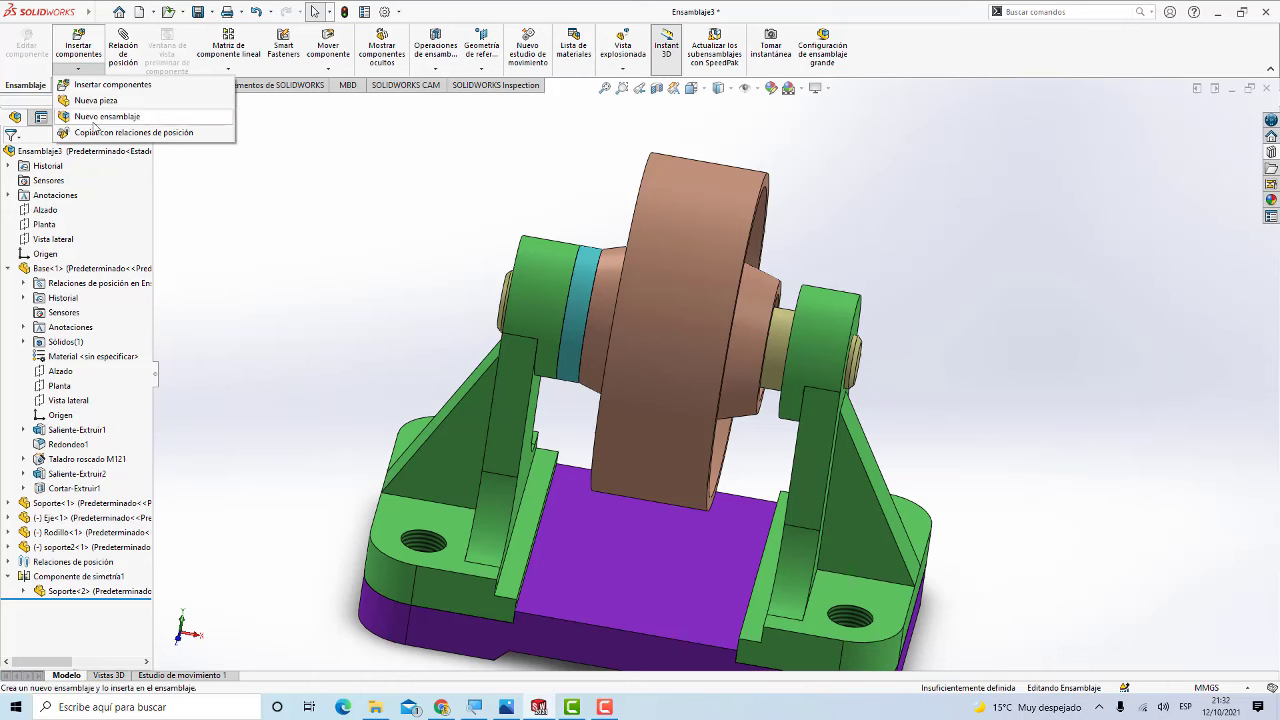
left_click(229, 68)
left_click(233, 70)
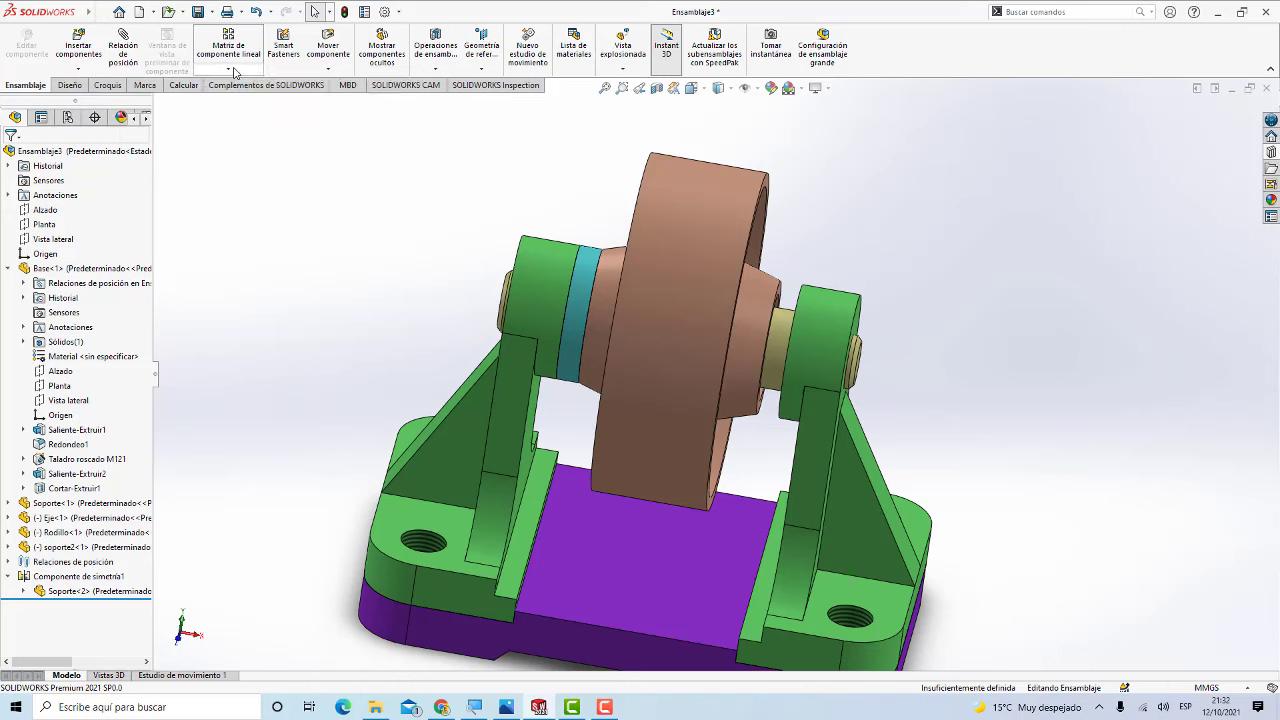
left_click(233, 70)
left_click(245, 181)
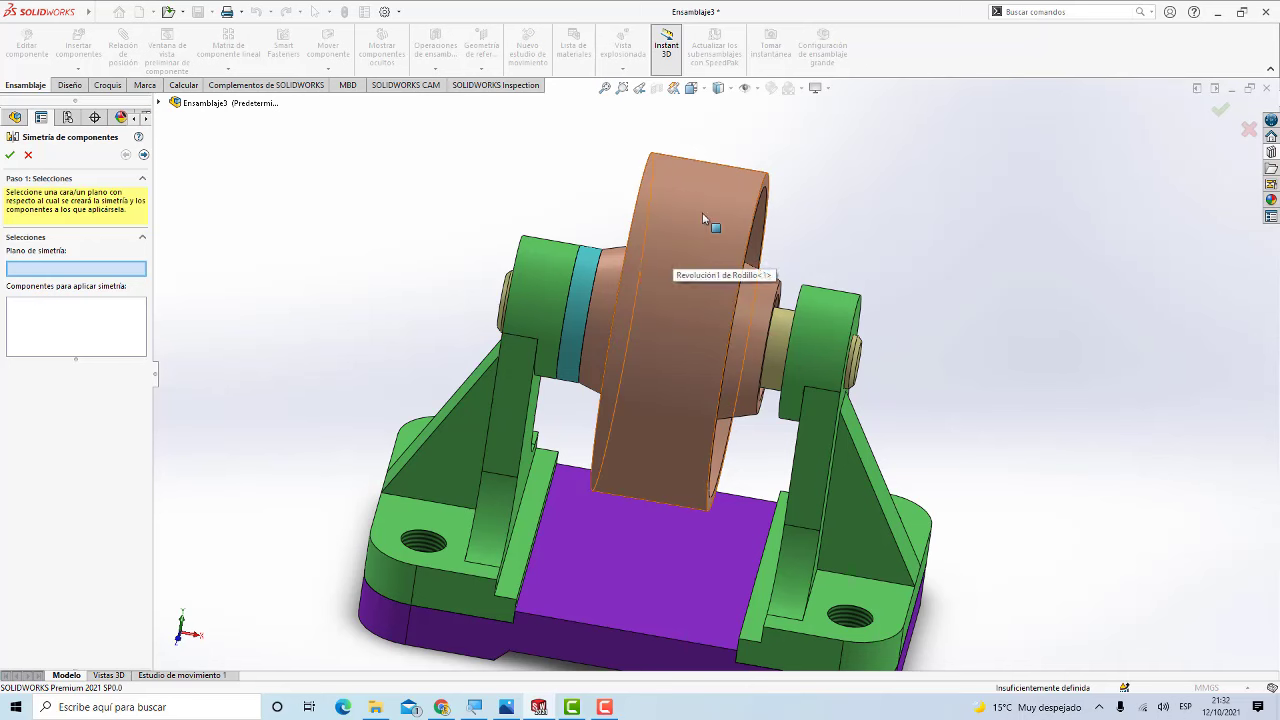
Step: Mirror soporte2-1 across Rodillo's Vista lateral plane, then view the assembly isometrically
left_click(159, 103)
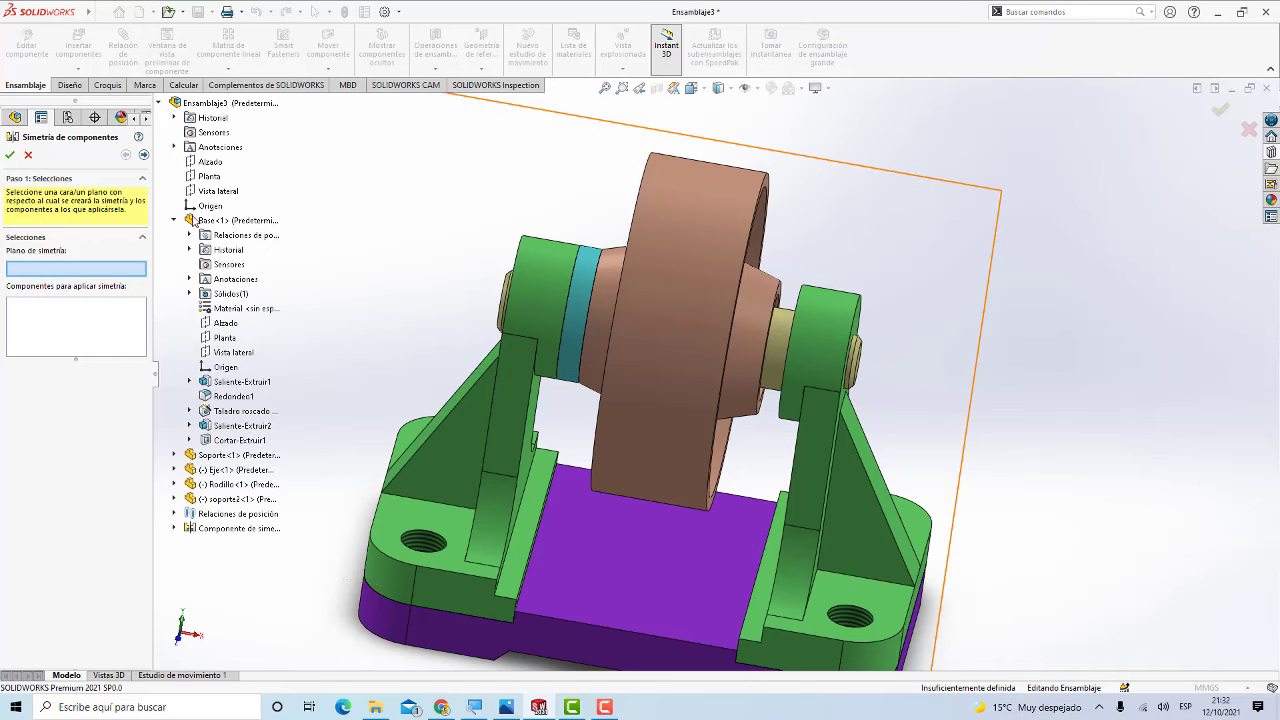
left_click(175, 484)
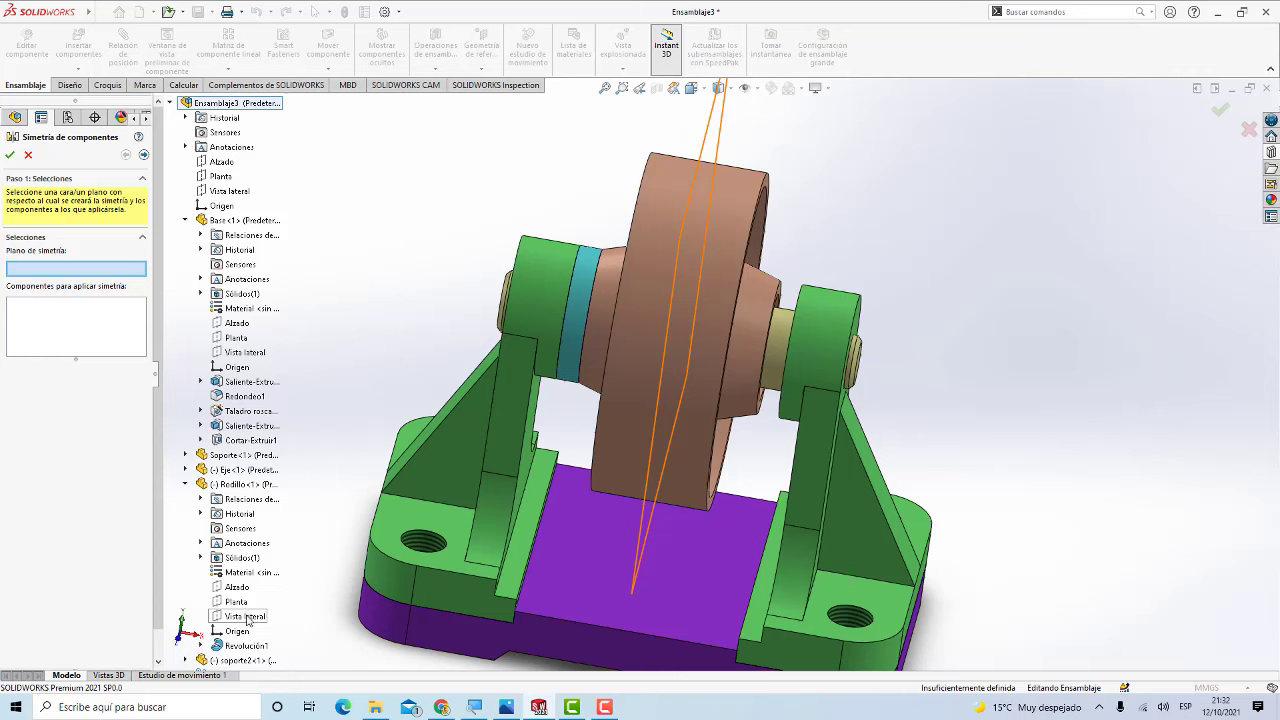
left_click(246, 617)
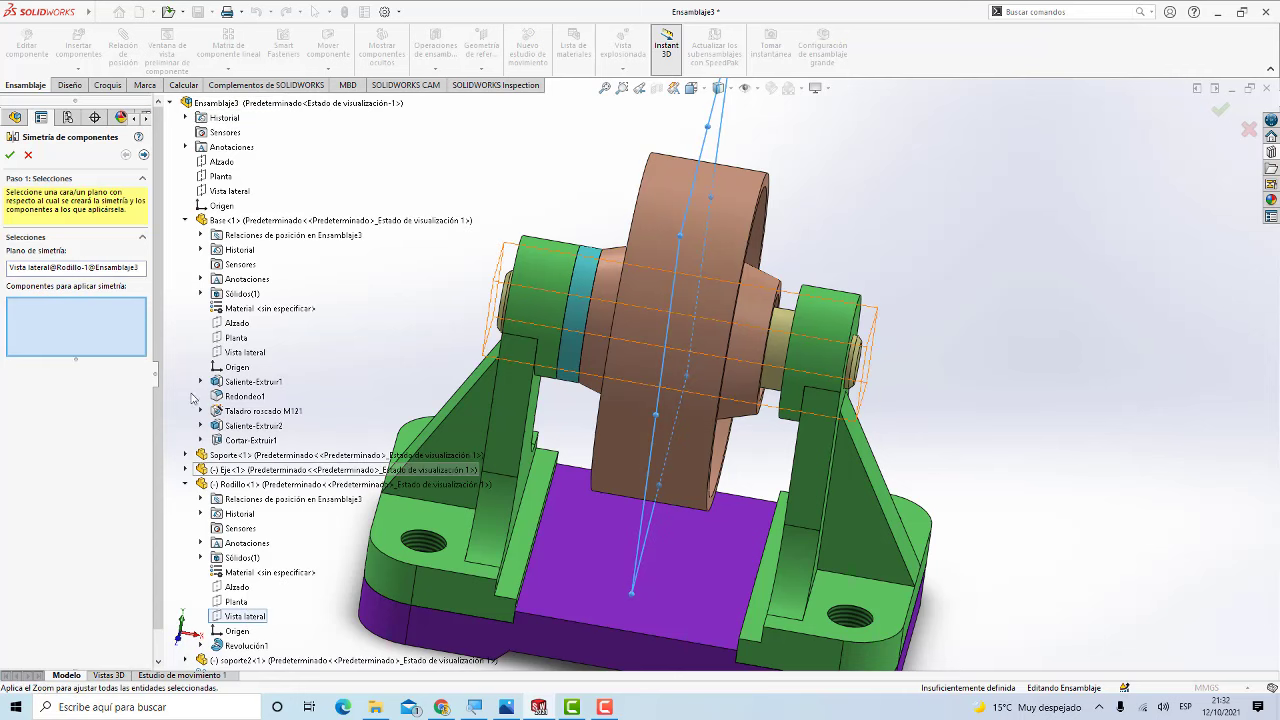
left_click(585, 296)
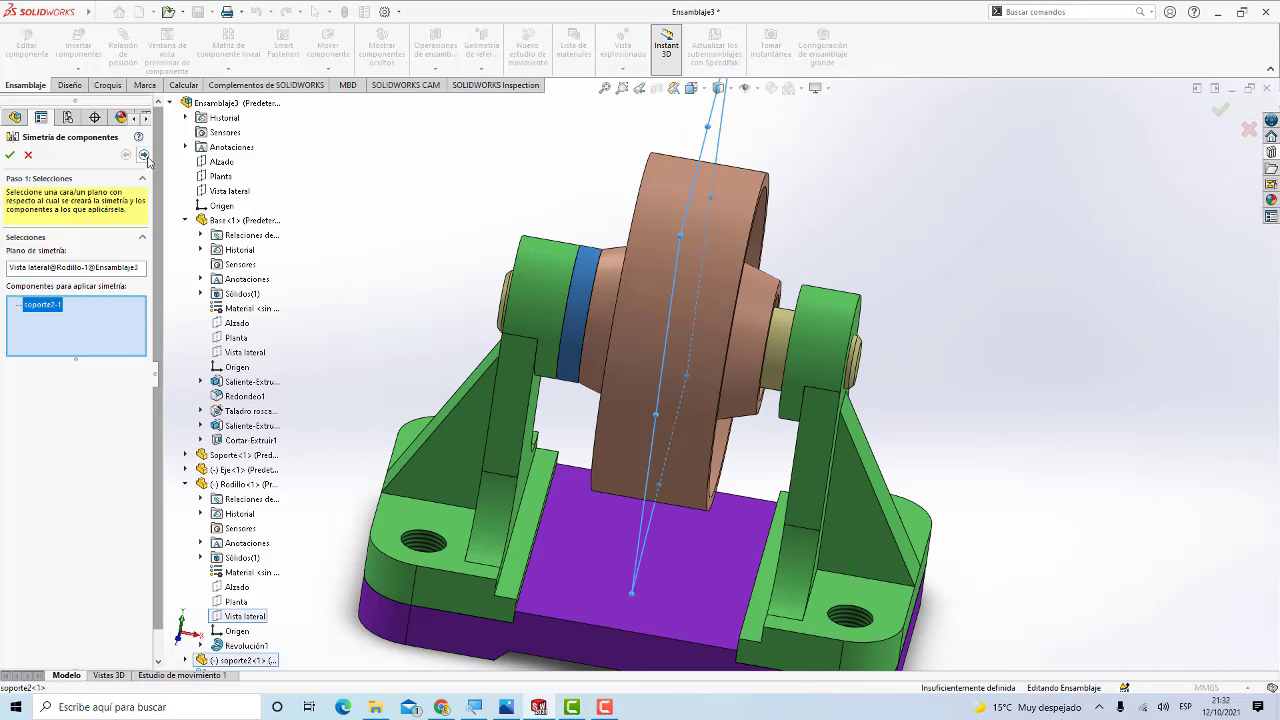
left_click(144, 156)
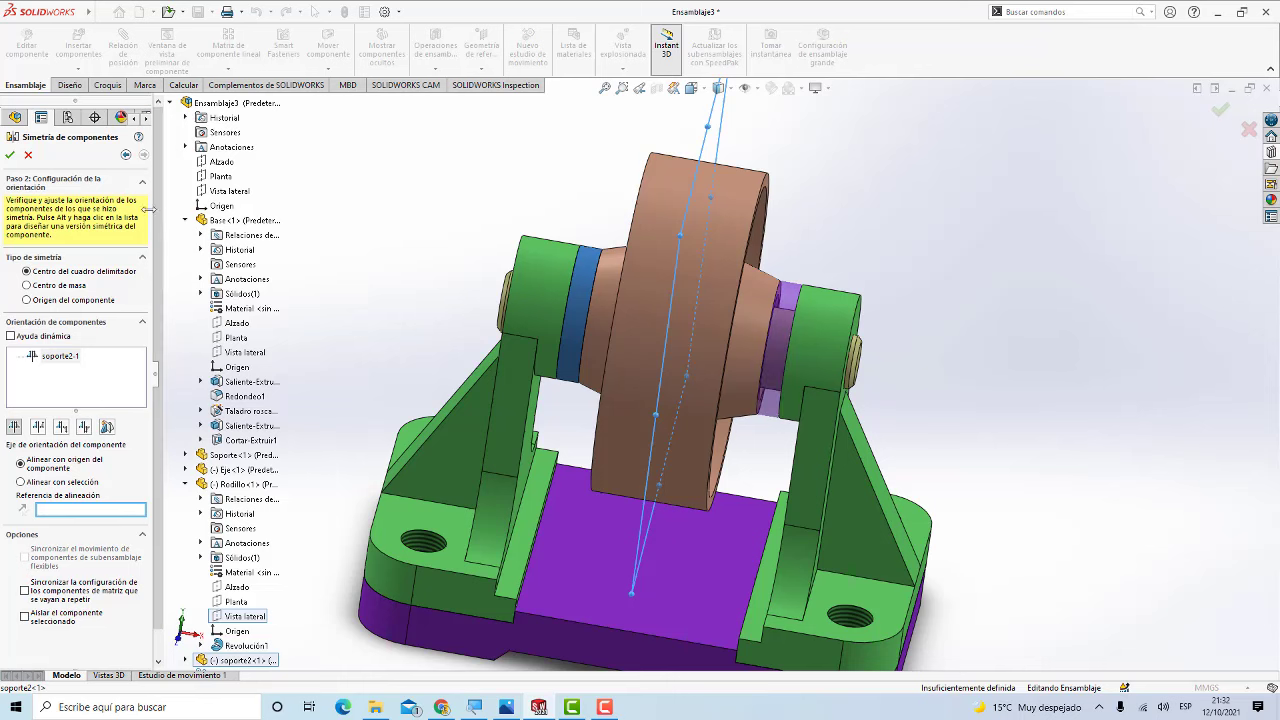
left_click(10, 155)
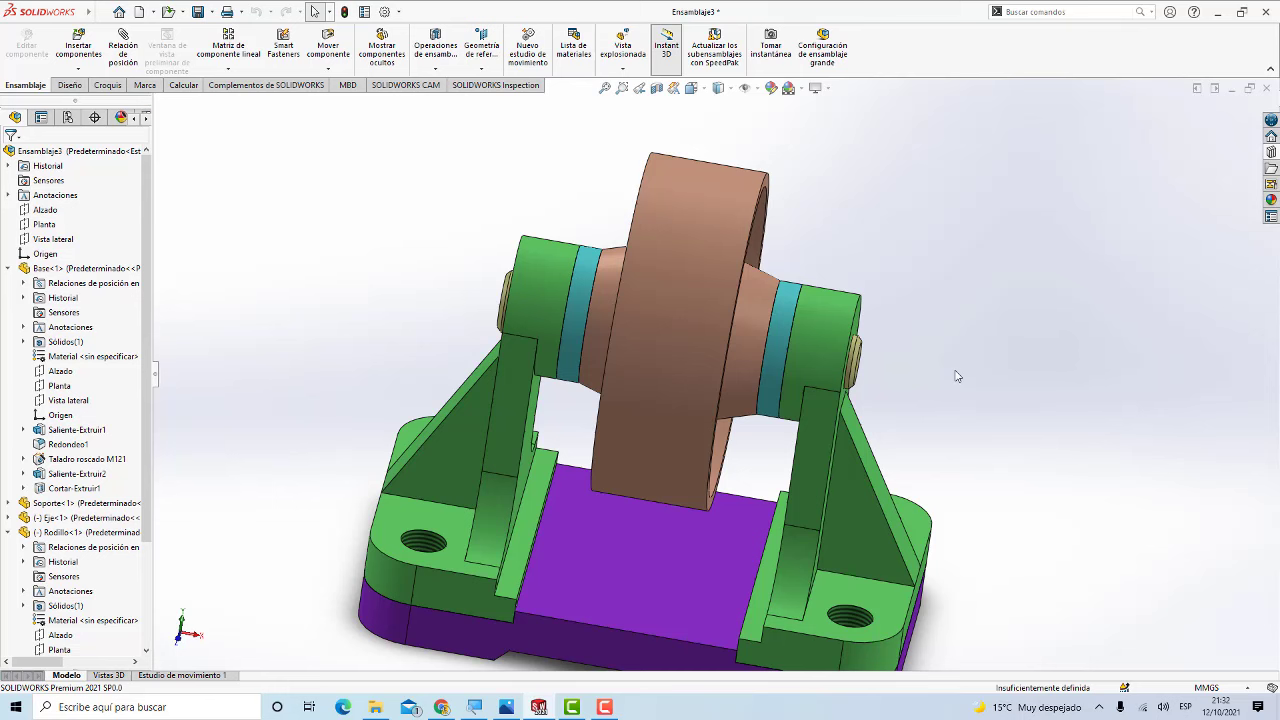
key("ctrl+7")
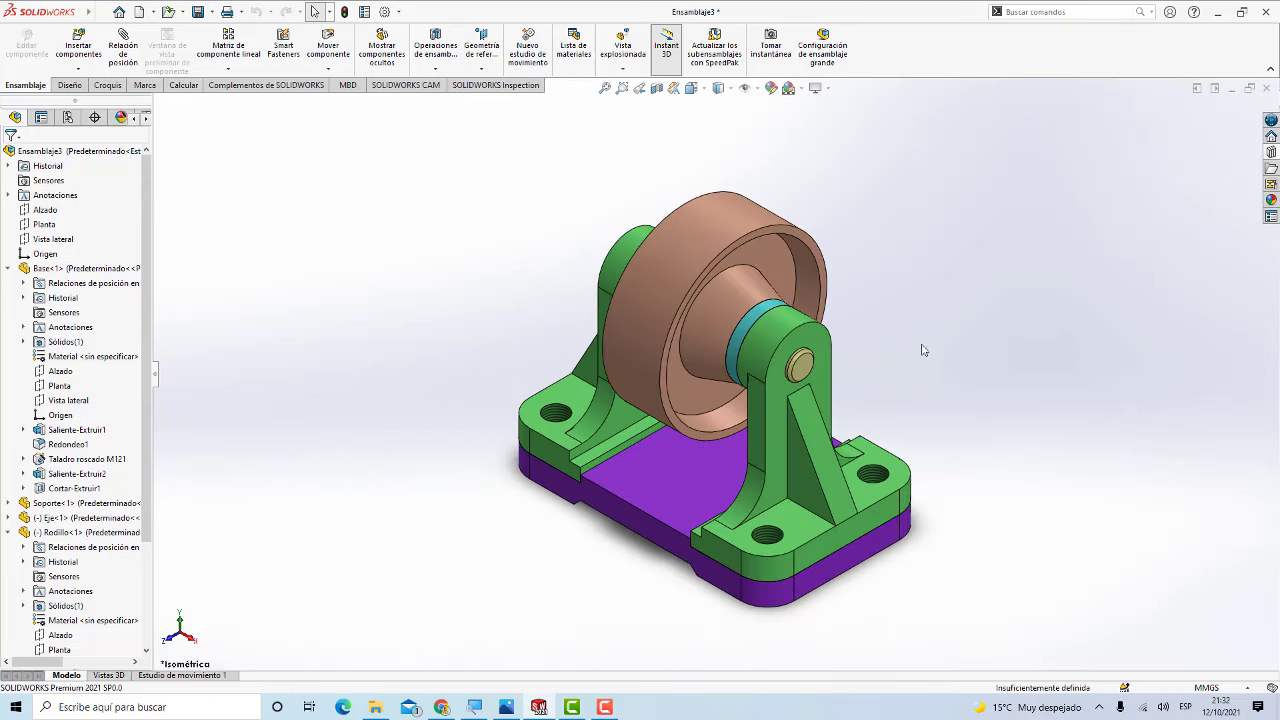
middle_click_drag(923, 349, 807, 370, "ctrl")
scroll(625, 397, "down", 2)
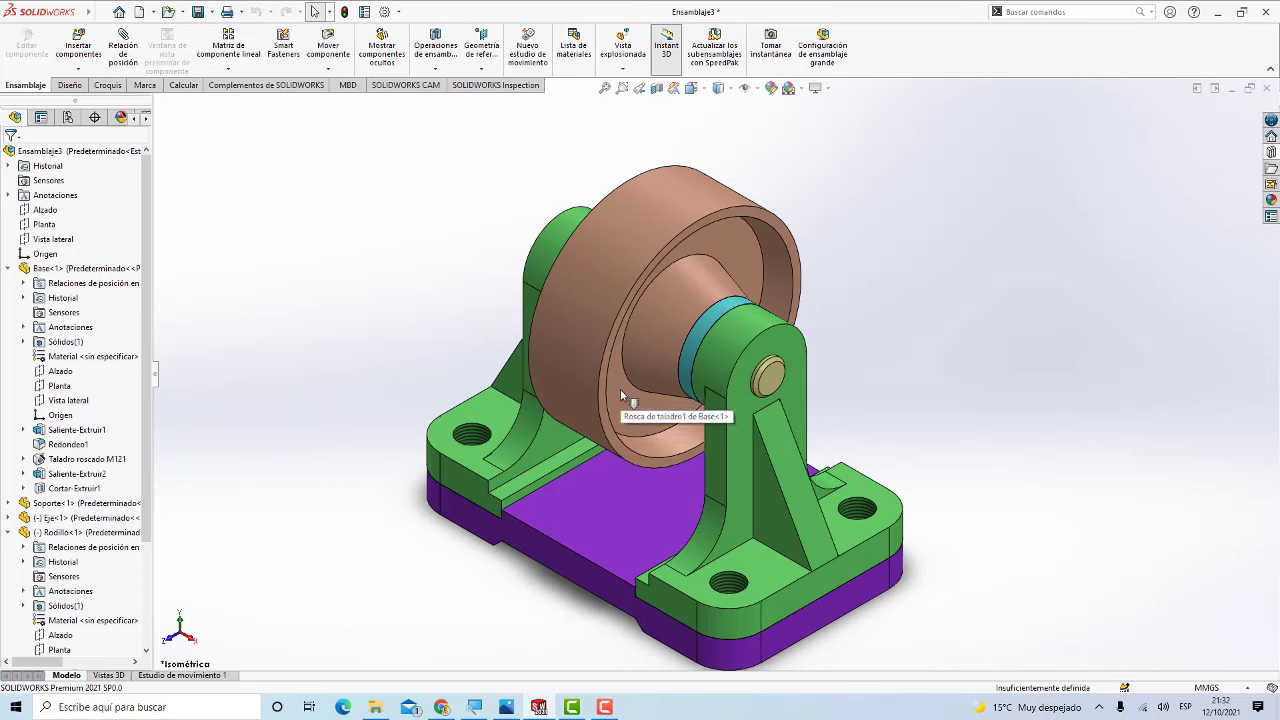
scroll(849, 343, "up", 2)
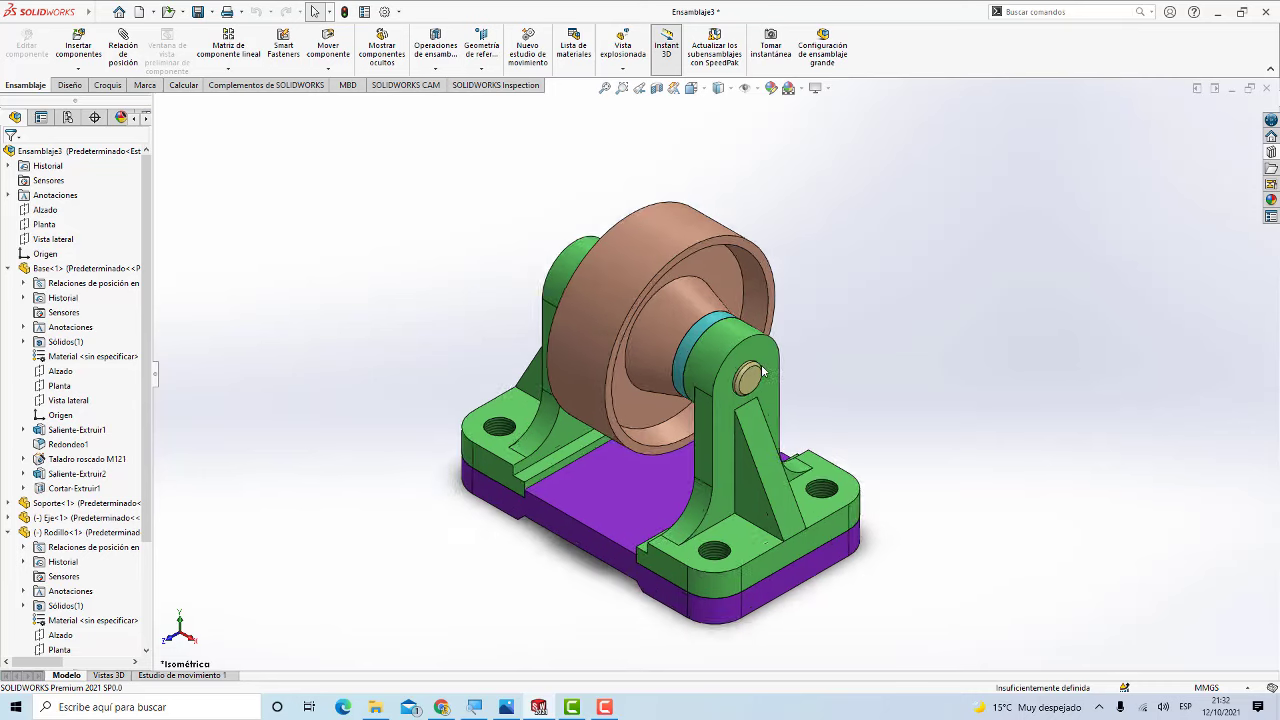
scroll(762, 371, "down", 4)
scroll(762, 371, "up", 2)
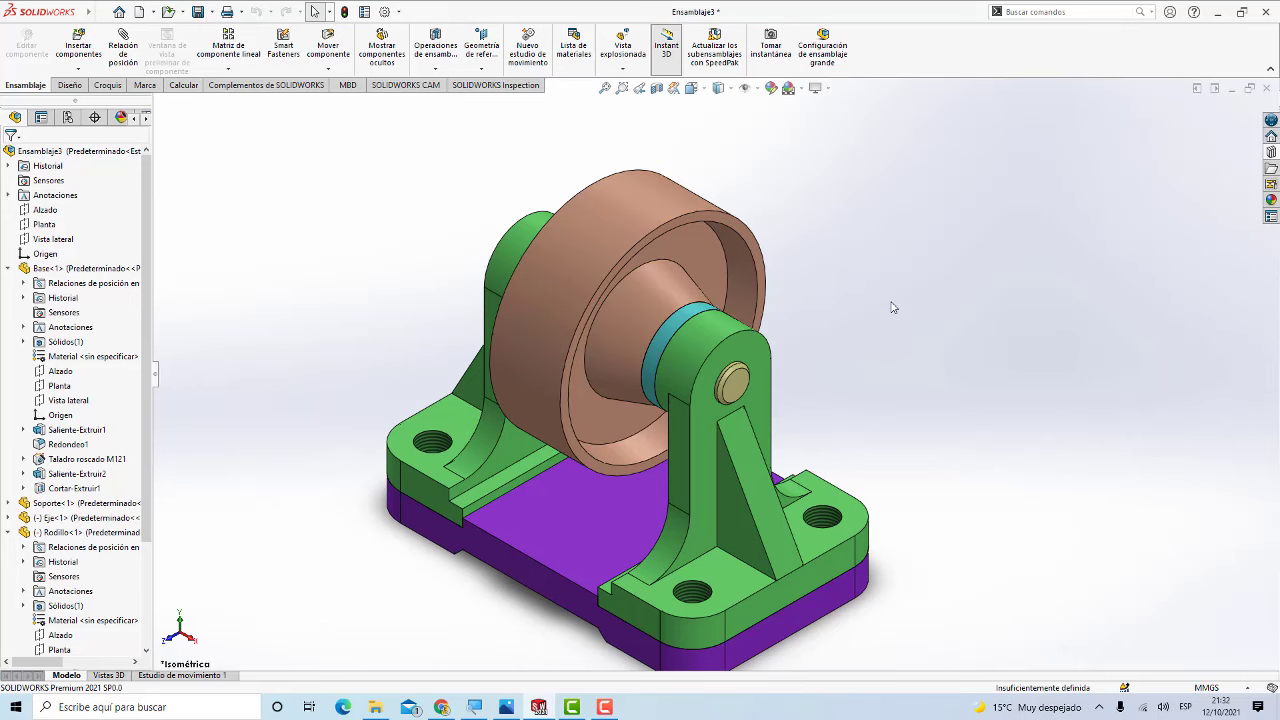
Step: Open the Design Library and expand Toolbox > DIN > Pernos y tornillos
left_click(1271, 152)
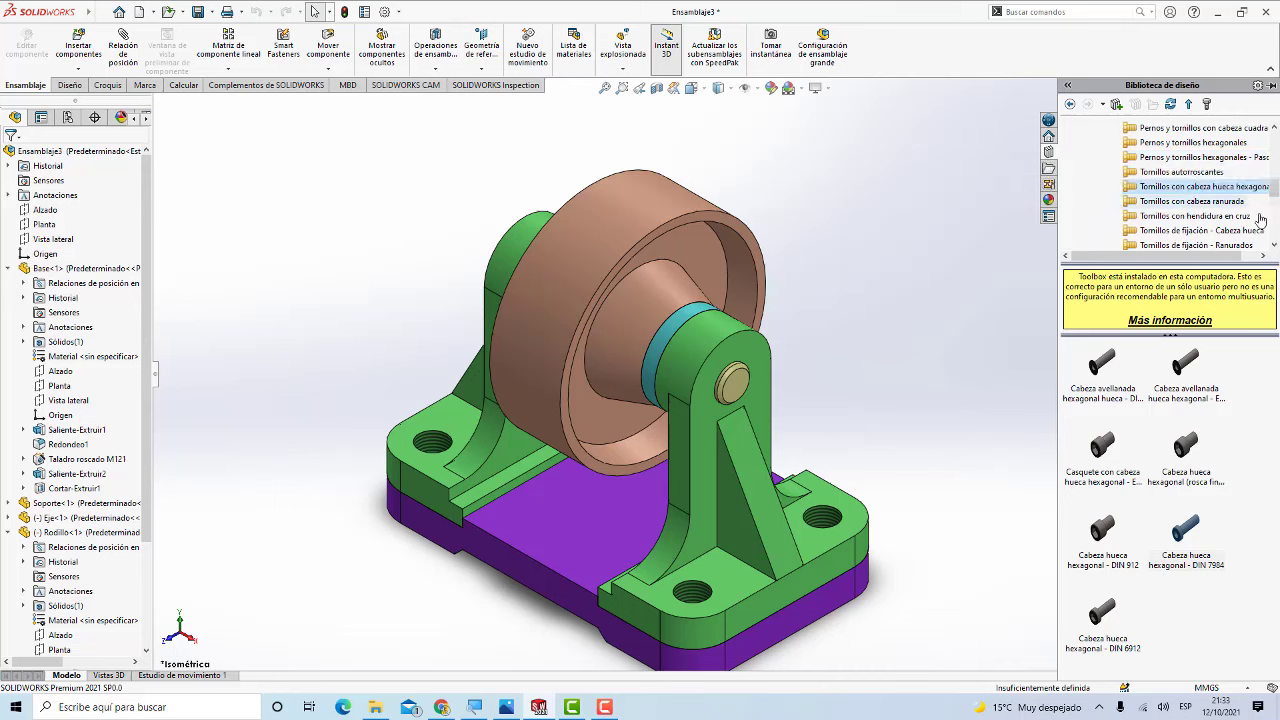
left_click_drag(1275, 192, 1276, 146)
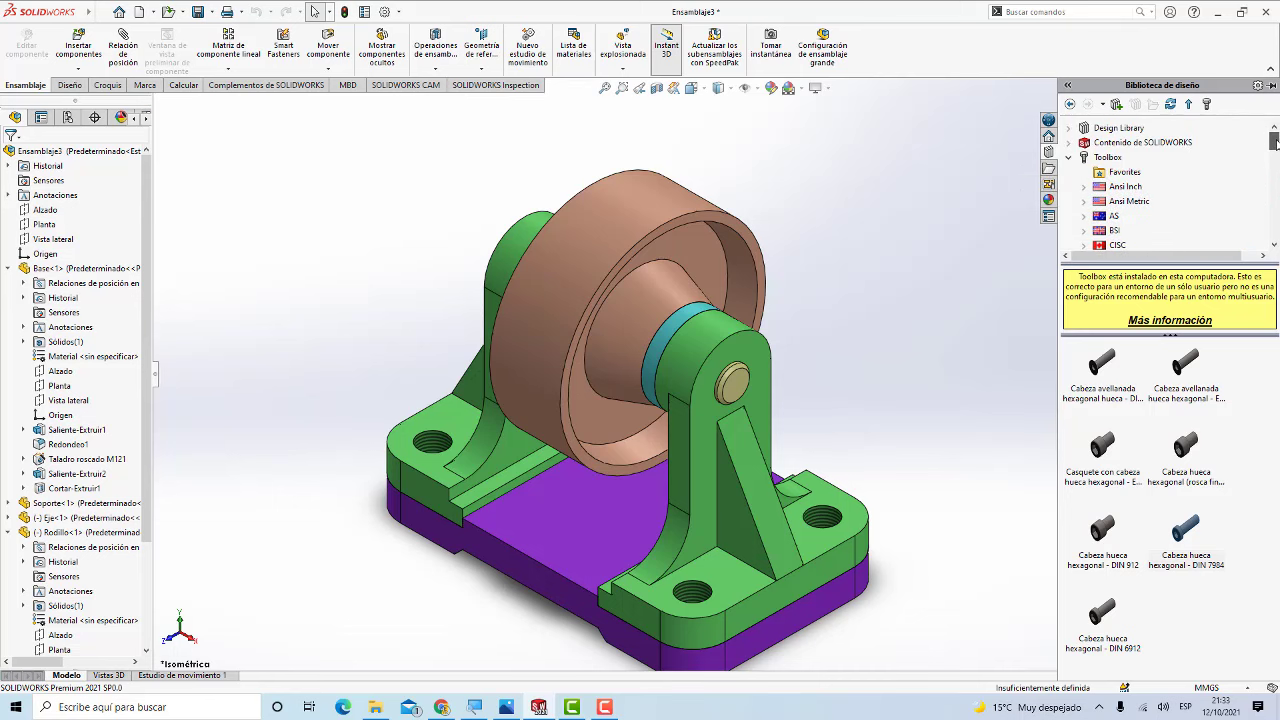
scroll(1151, 210, "down", 1)
left_click(1151, 210)
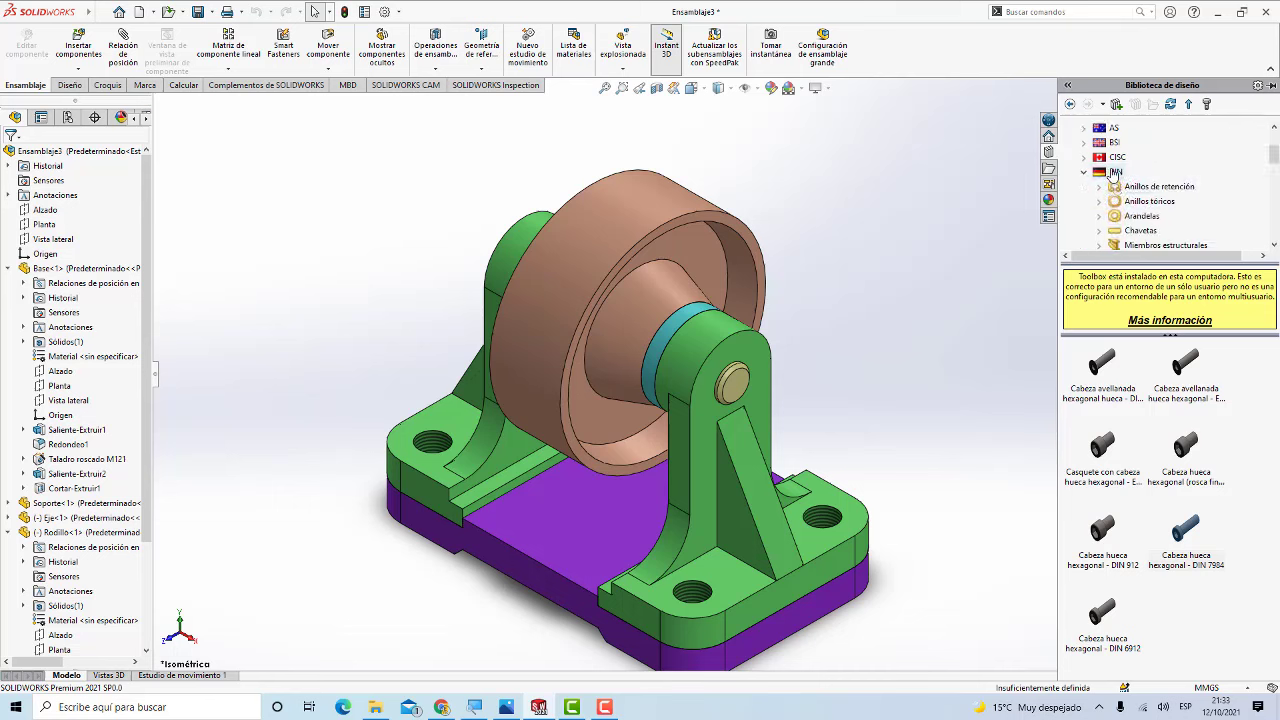
scroll(1114, 175, "down", 2)
double_click(1155, 186)
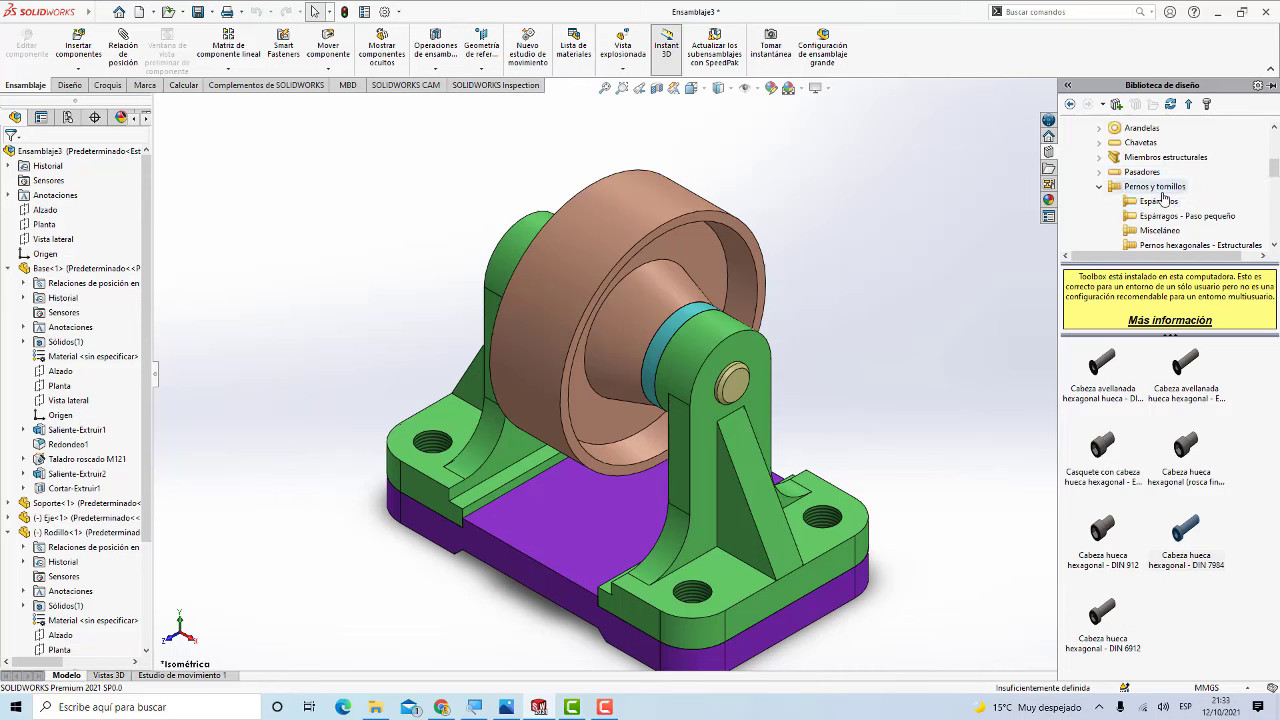
Step: Browse to the hexagon socket head screws folder listing DIN 7984
scroll(1163, 200, "down", 1)
scroll(1163, 203, "down", 1)
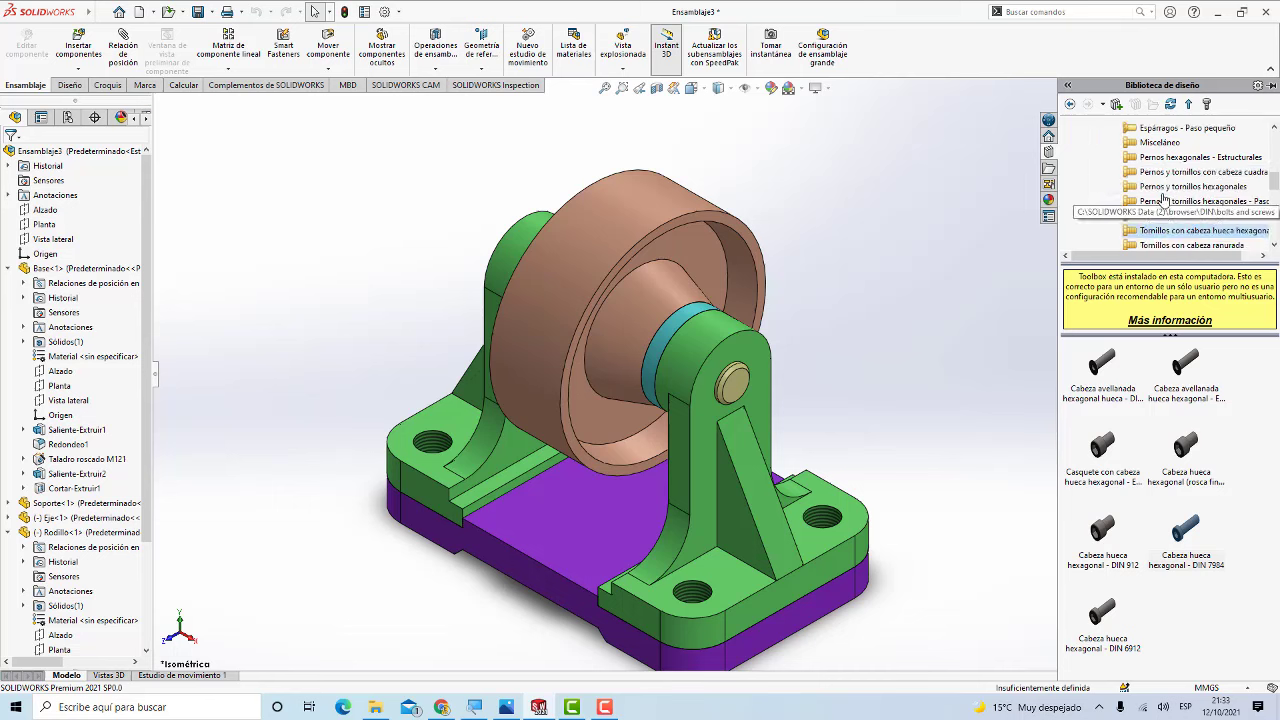
scroll(1164, 207, "down", 2)
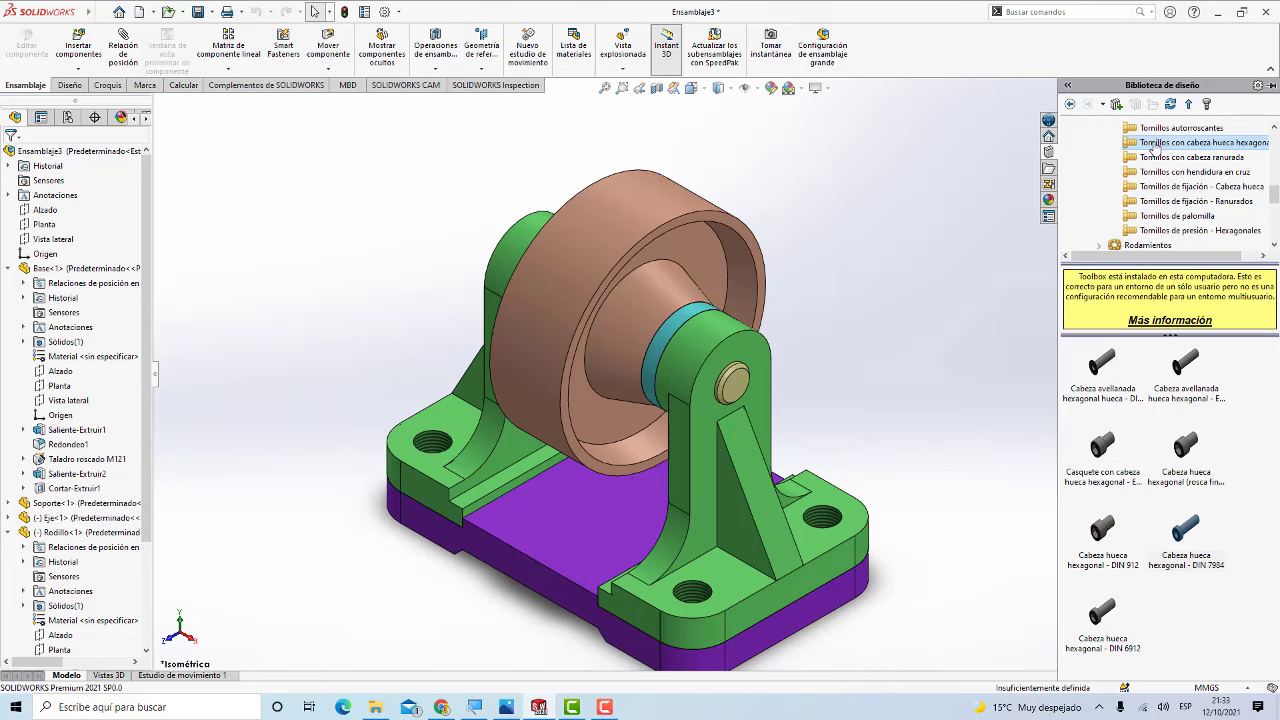
scroll(1155, 150, "up", 2)
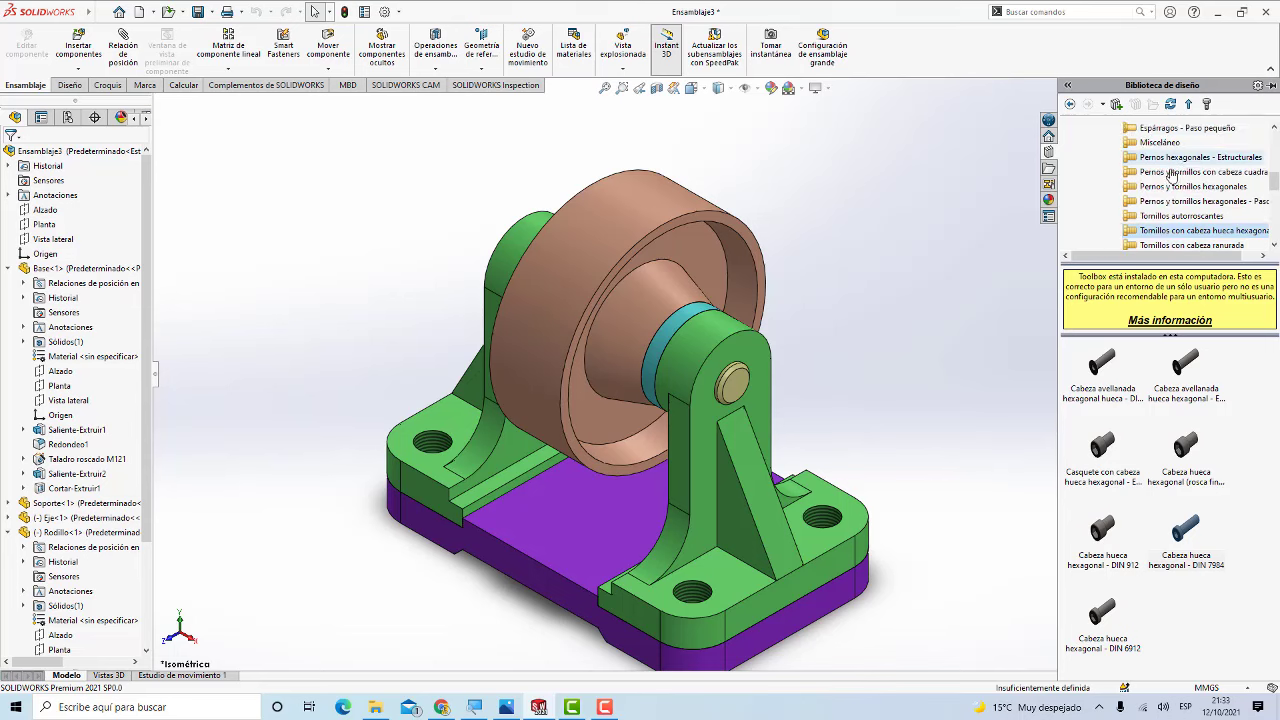
scroll(1160, 160, "up", 3)
scroll(1170, 175, "up", 2)
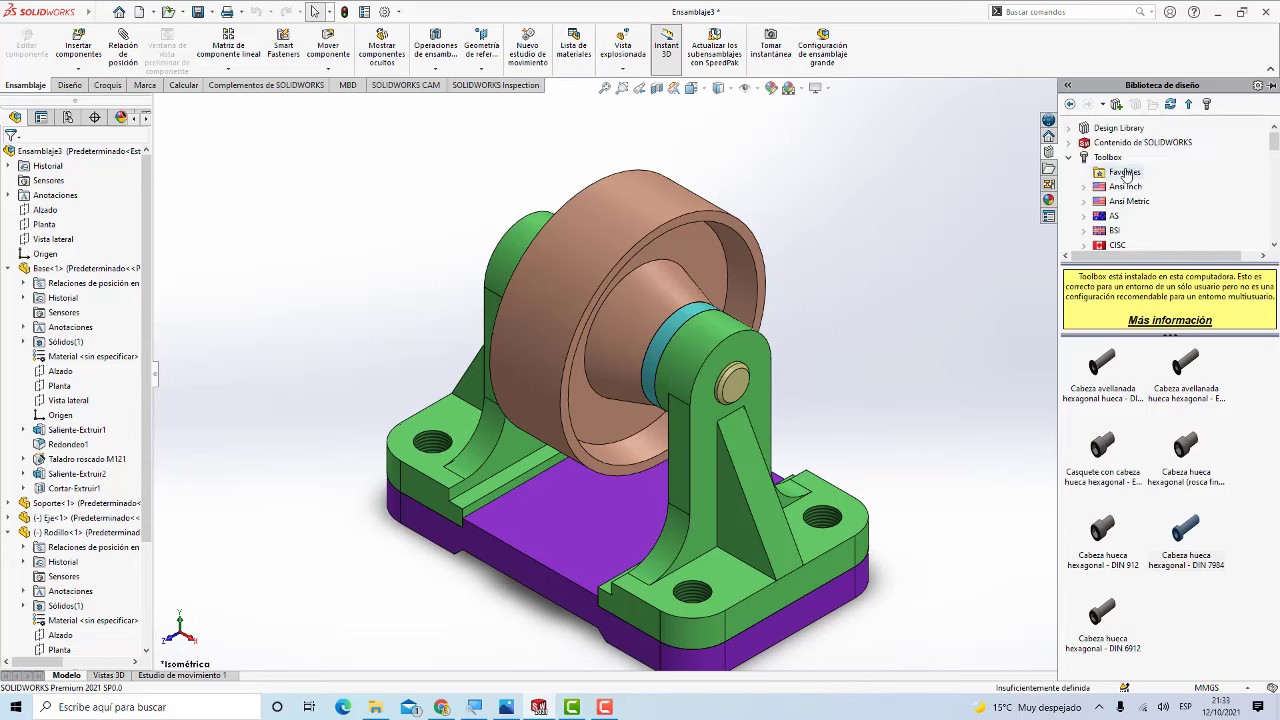
scroll(1125, 178, "down", 1)
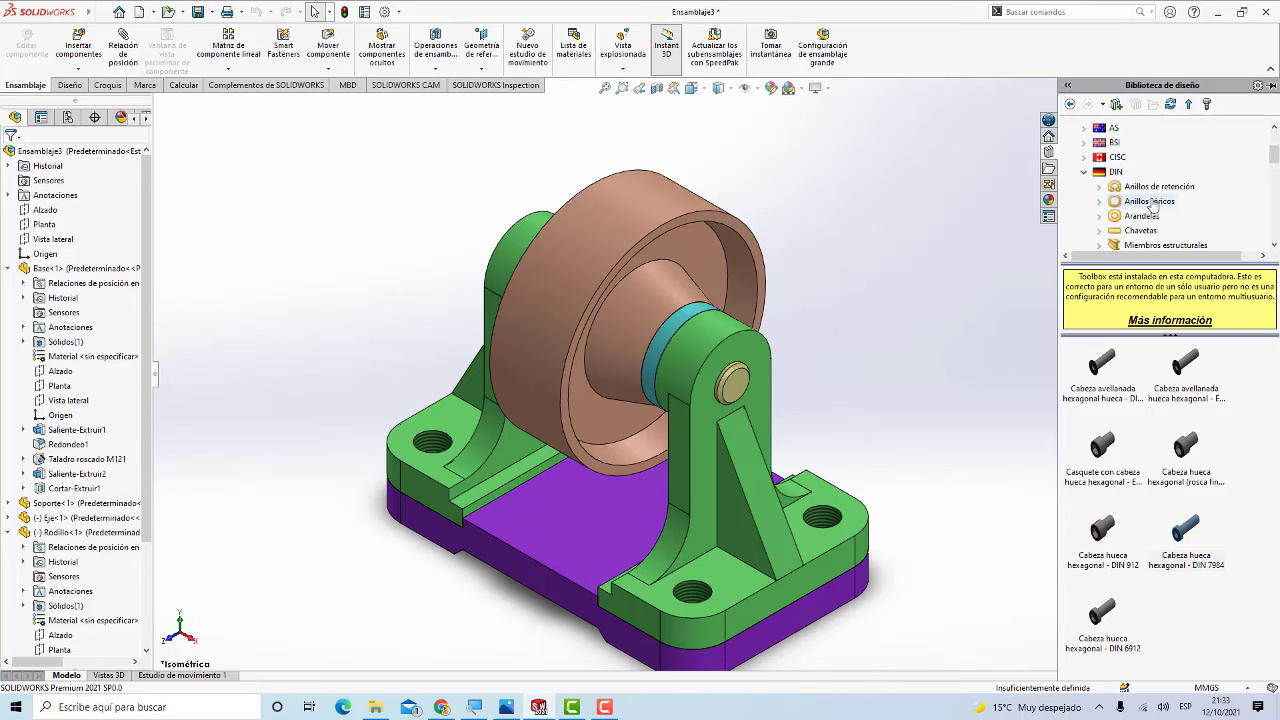
scroll(1140, 200, "down", 1)
left_click(1160, 231)
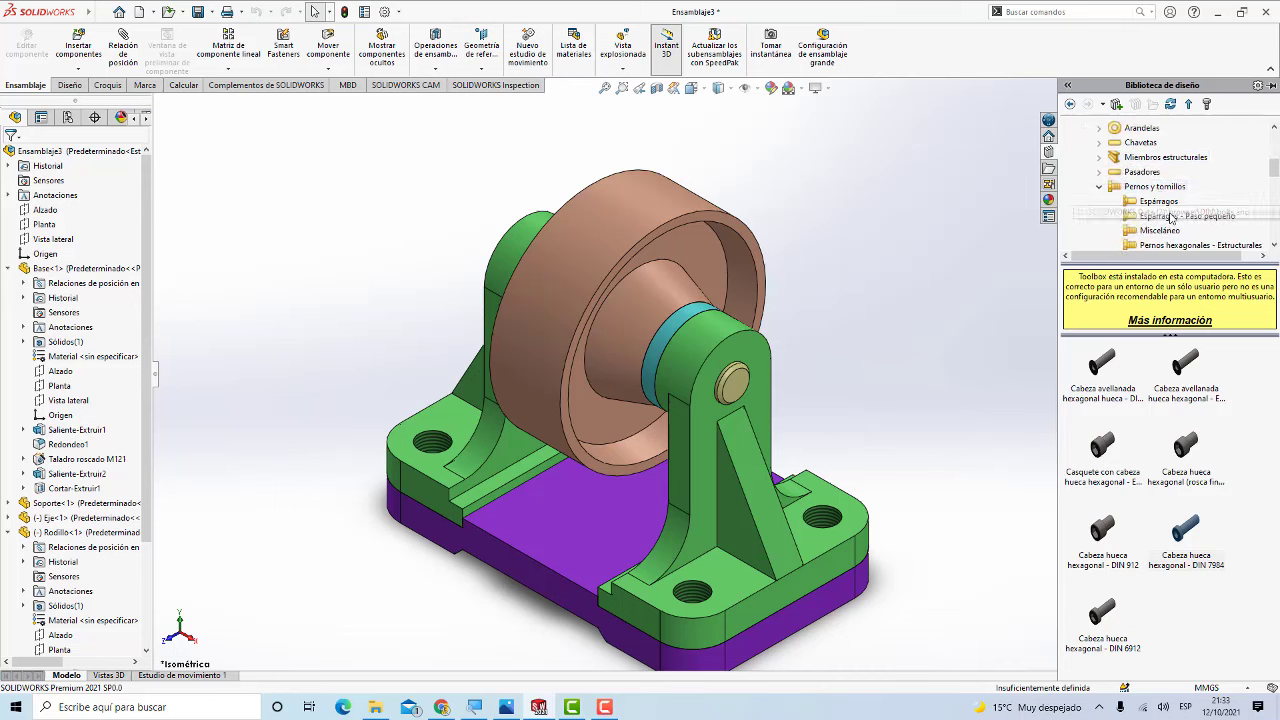
scroll(1168, 235, "down", 2)
scroll(1173, 222, "down", 2)
scroll(1173, 222, "down", 1)
scroll(1172, 232, "down", 1)
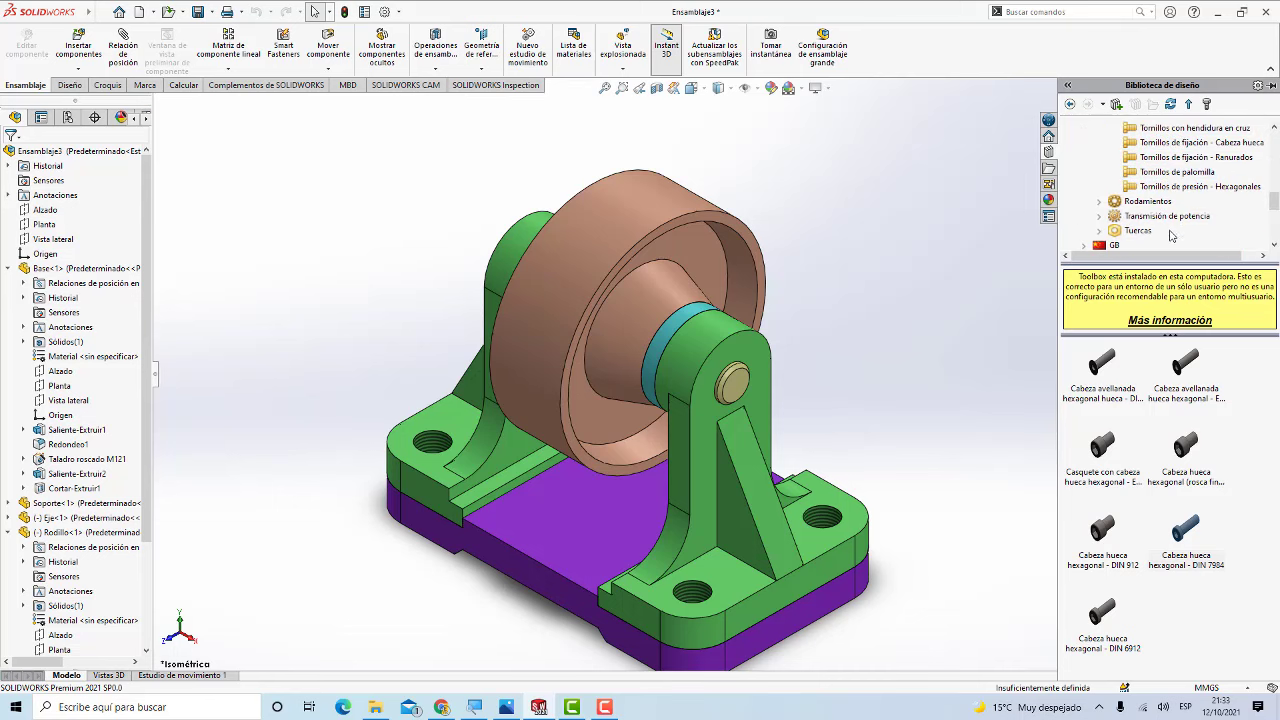
scroll(1170, 200, "up", 2)
scroll(1170, 165, "up", 1)
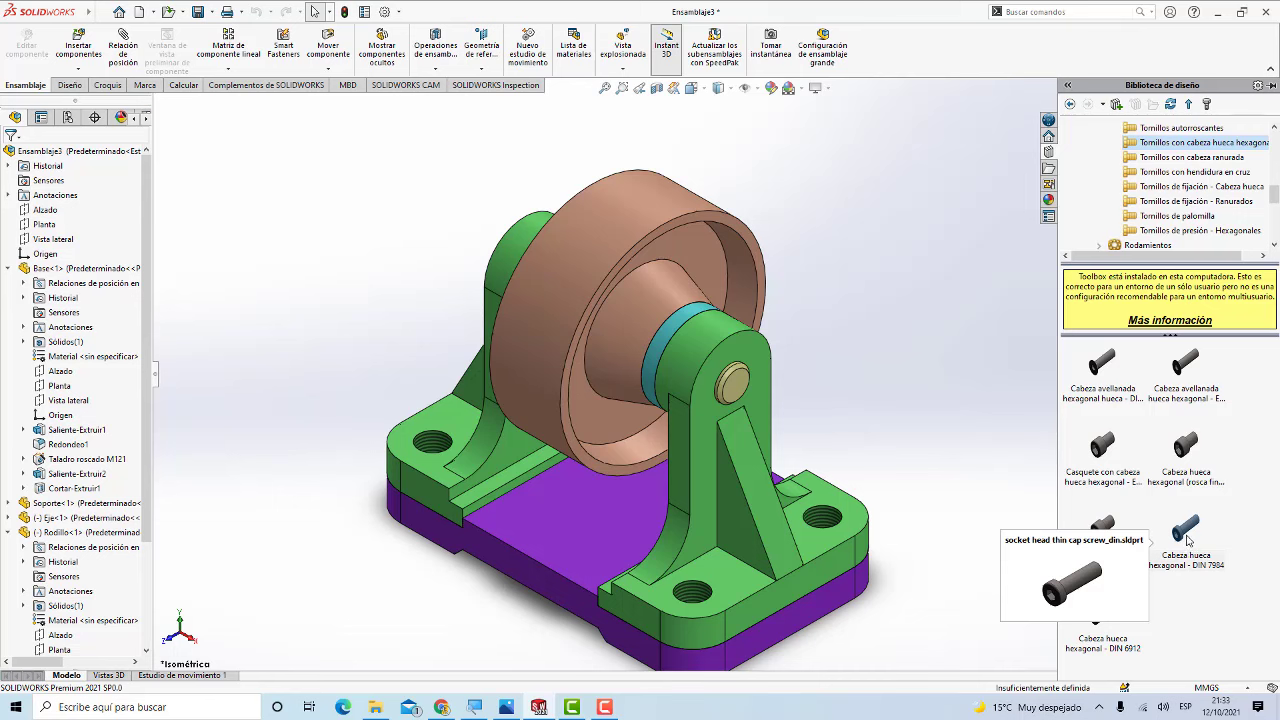
Step: Drag the DIN 7984 socket-head cap screw from Toolbox into the front support's corner hole
mouse_move(1186, 532)
left_mouse_down()
mouse_move(699, 583)
mouse_move(703, 610)
left_mouse_up()
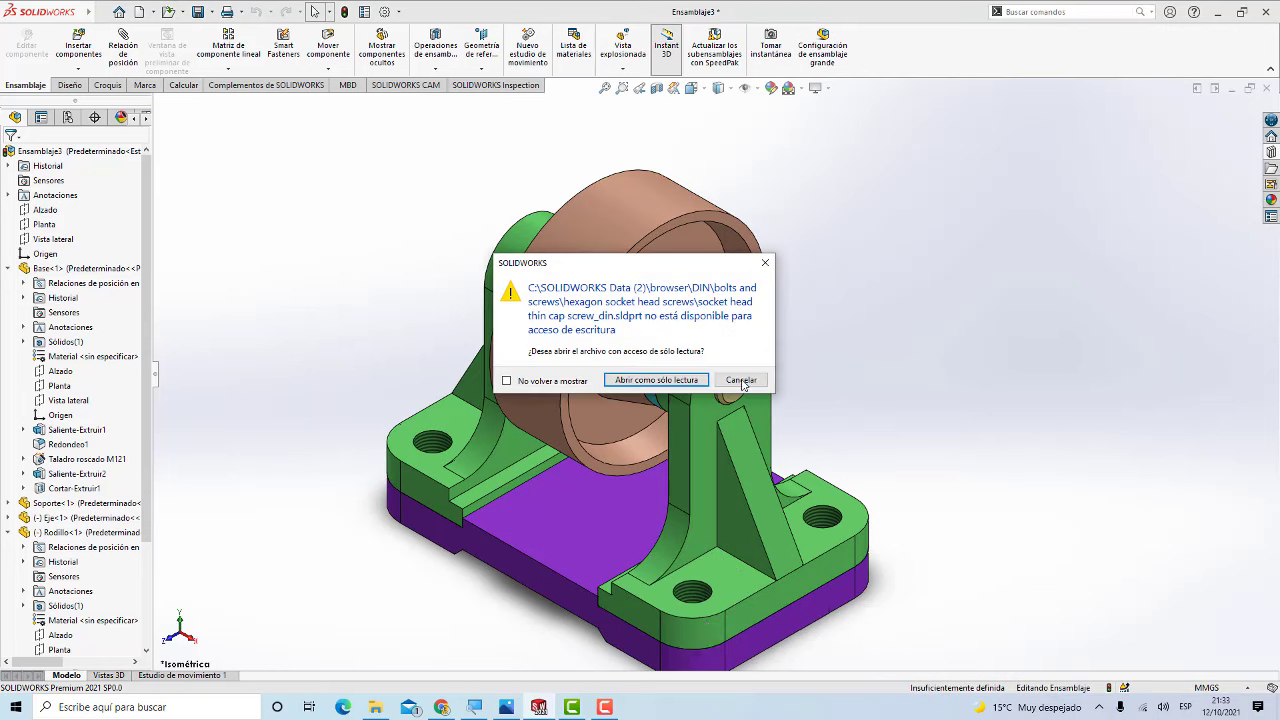
left_click(742, 381)
scroll(778, 397, "up", 2)
scroll(805, 390, "up", 2)
scroll(815, 387, "up", 2)
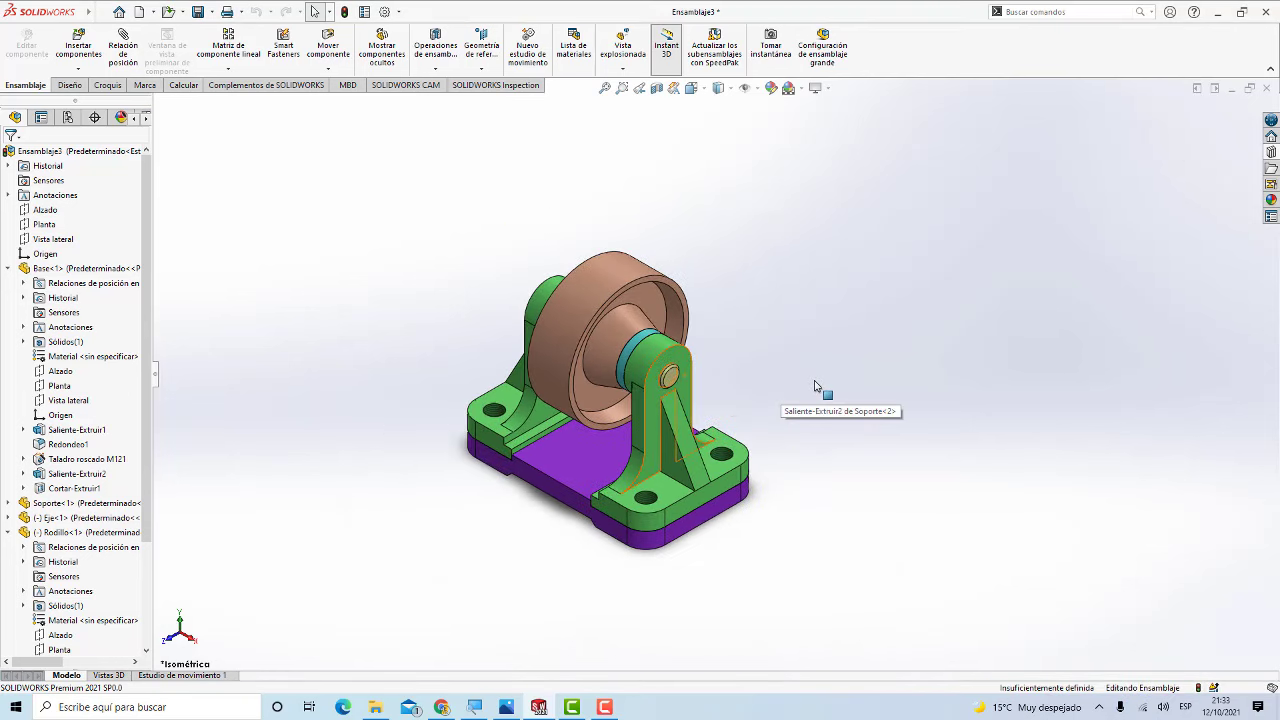
left_click(1272, 153)
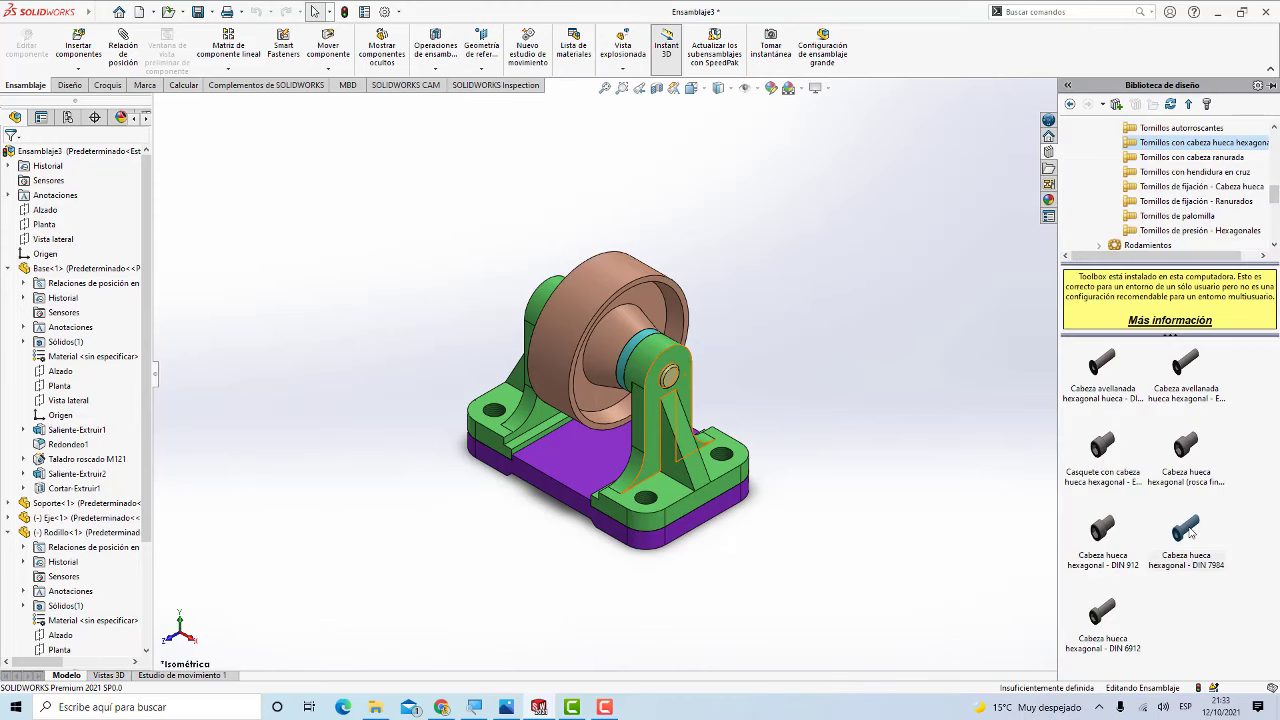
mouse_move(1189, 532)
left_mouse_down()
mouse_move(772, 490)
mouse_move(645, 498)
left_mouse_up()
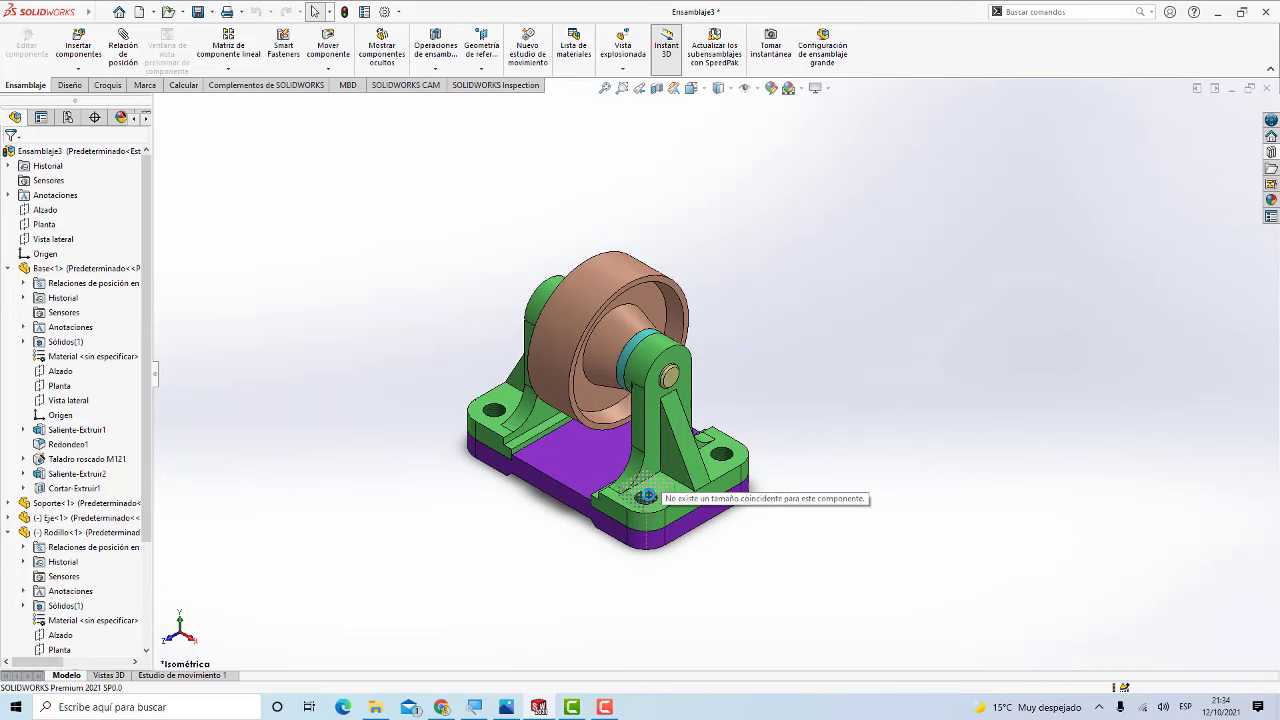
left_click_drag(645, 498, 652, 497)
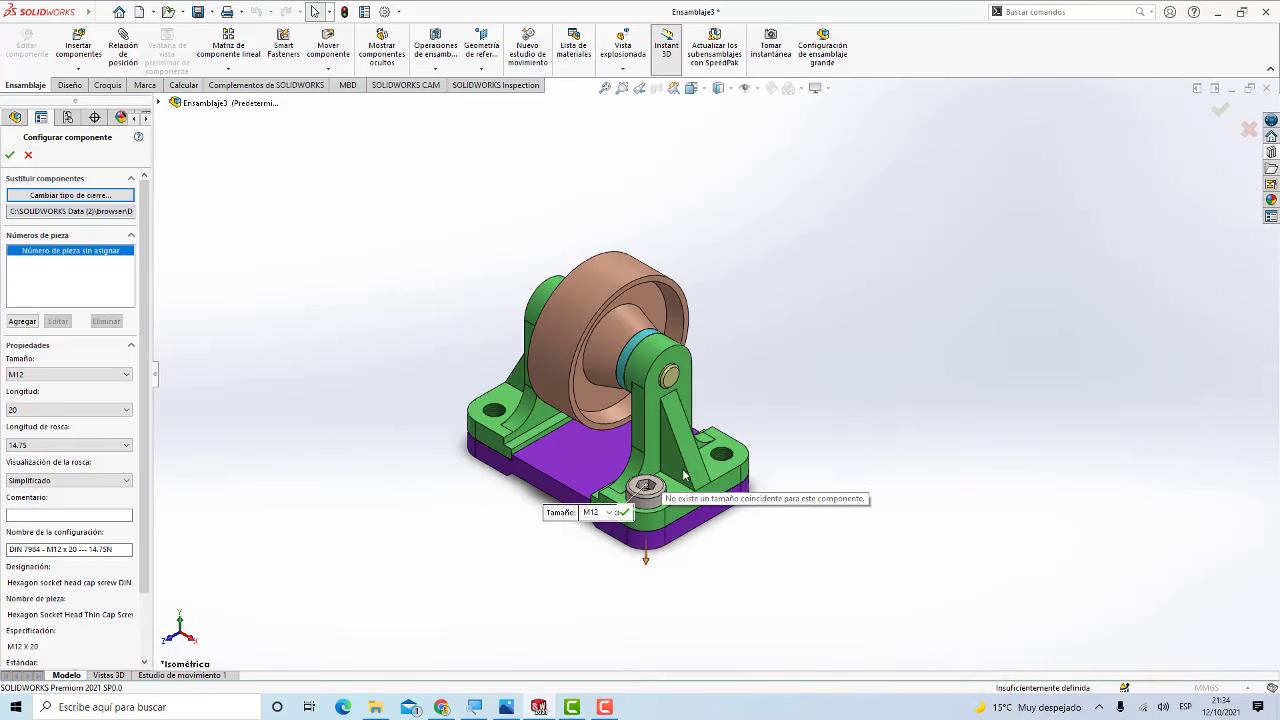
Step: Keep the screw at size M12 and length 20, with thread display set to Cosmético
scroll(703, 570, "down", 3)
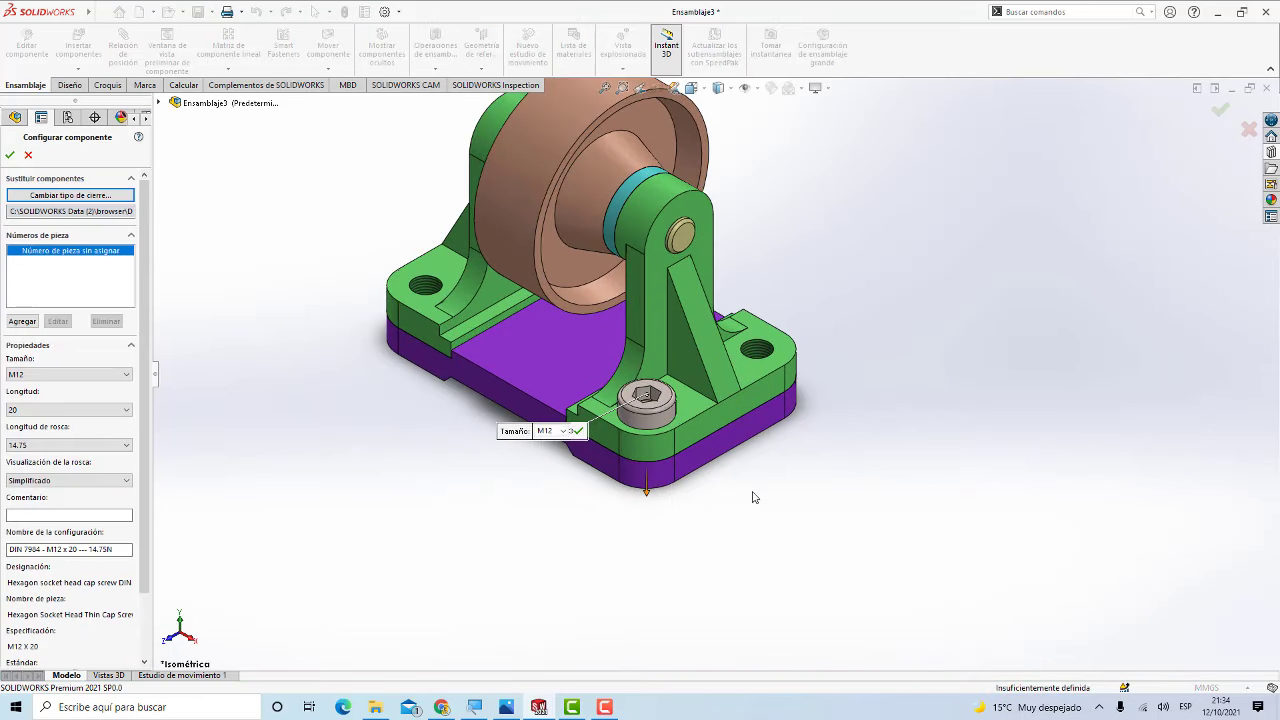
mouse_move(748, 458)
middle_mouse_down()
mouse_move(748, 318)
mouse_move(550, 457)
middle_mouse_up()
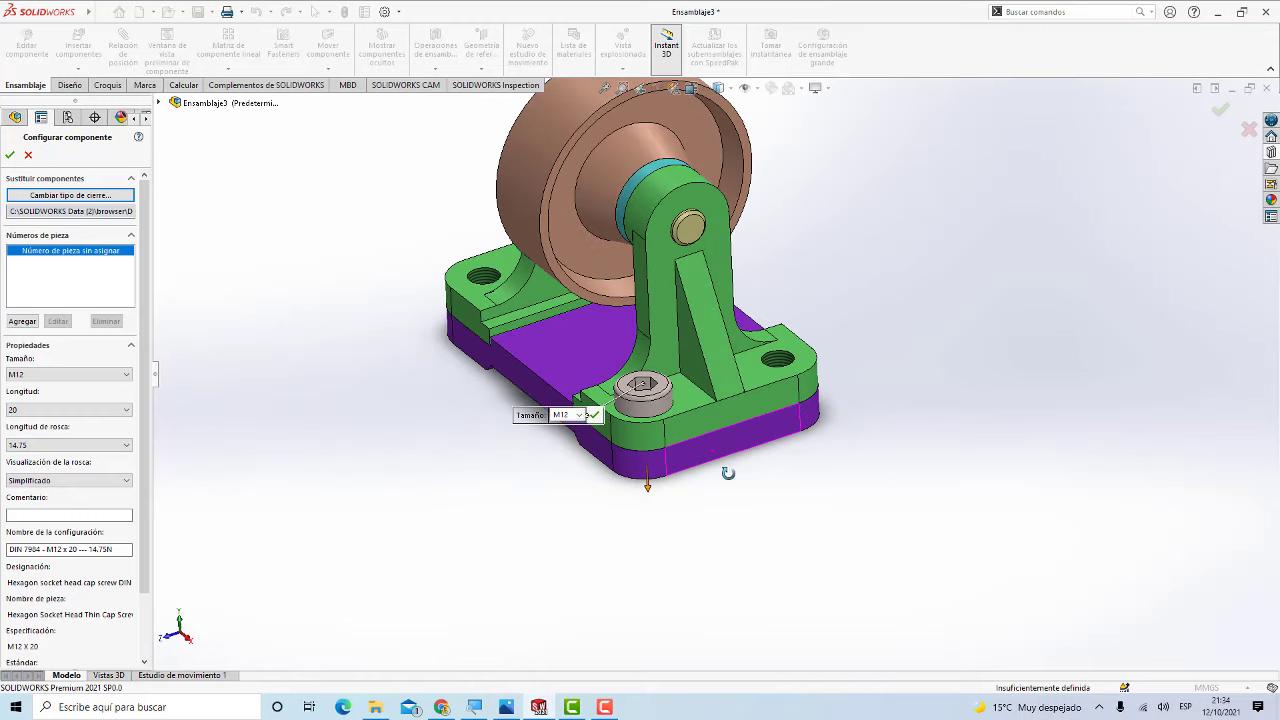
left_click(28, 376)
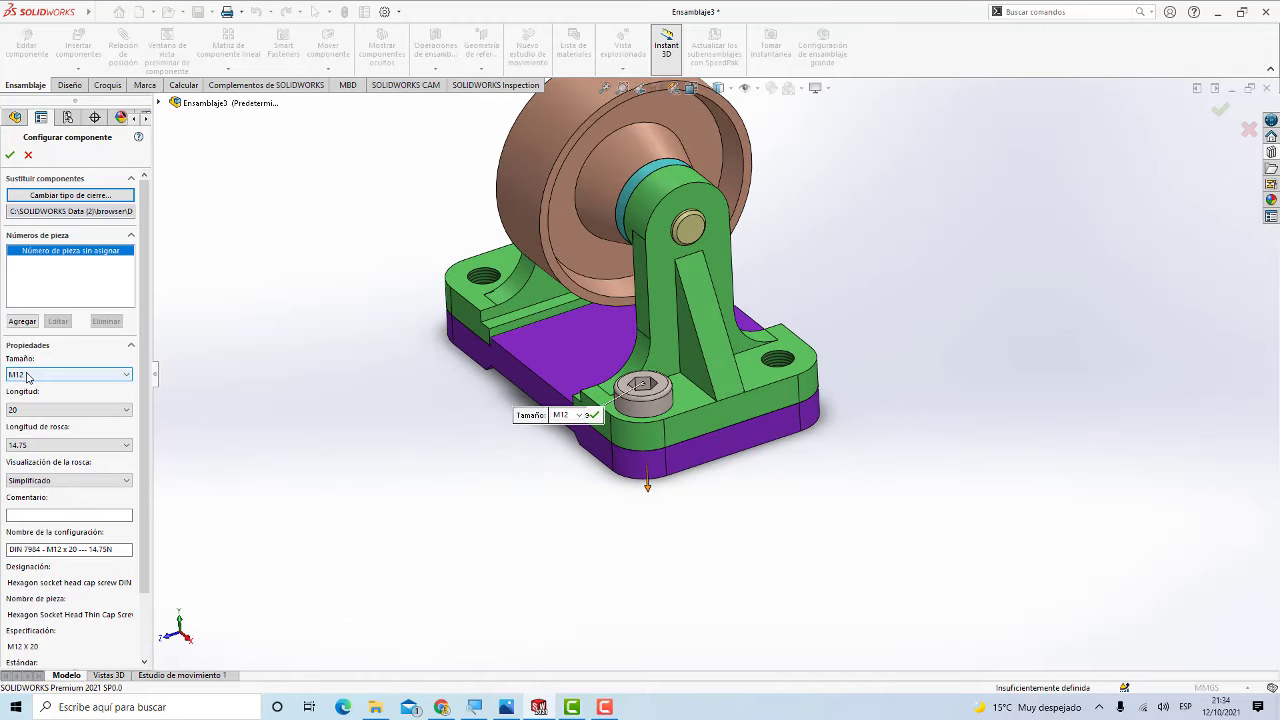
left_click(41, 410)
left_click(41, 410)
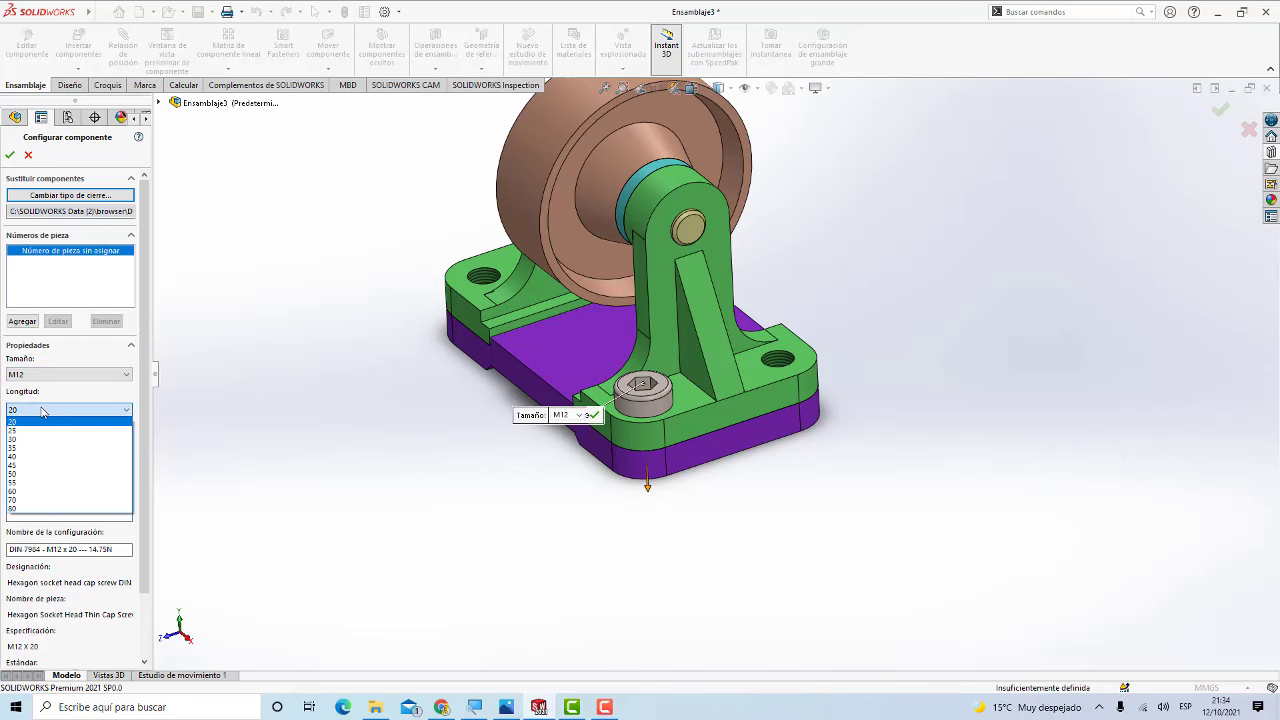
left_click(41, 410)
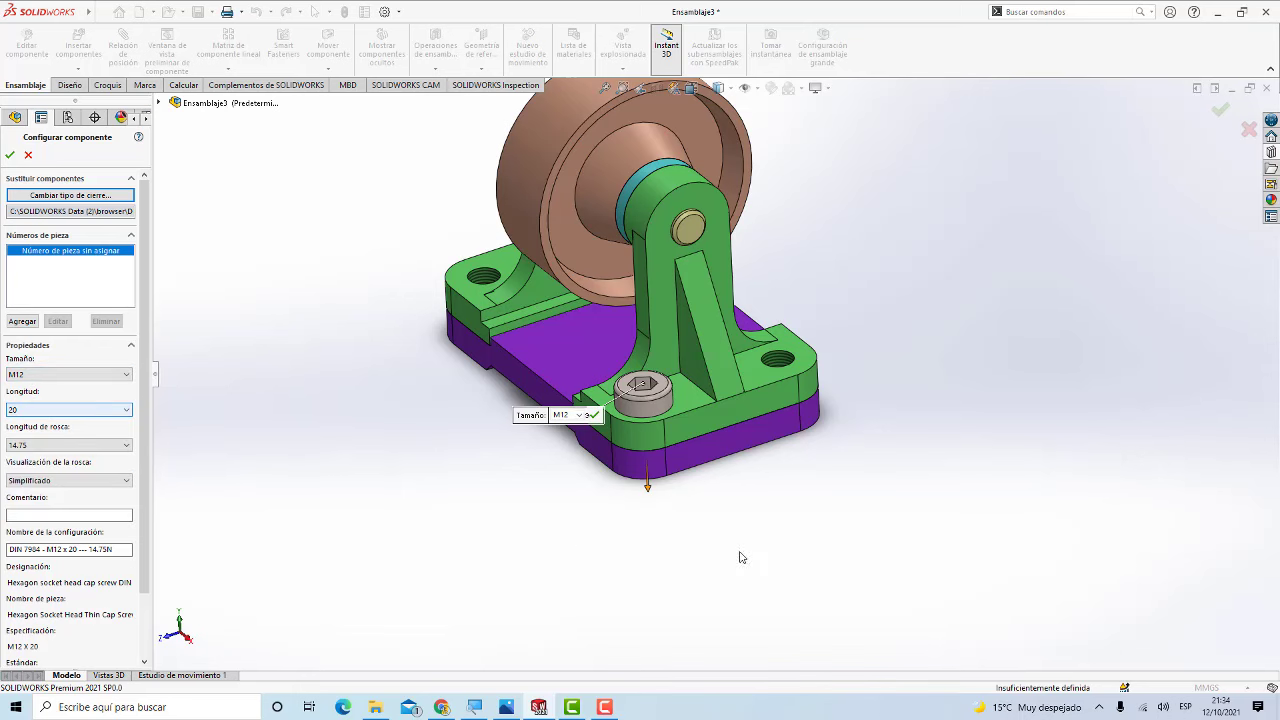
mouse_move(764, 479)
middle_mouse_down()
mouse_move(762, 378)
mouse_move(737, 500)
middle_mouse_up()
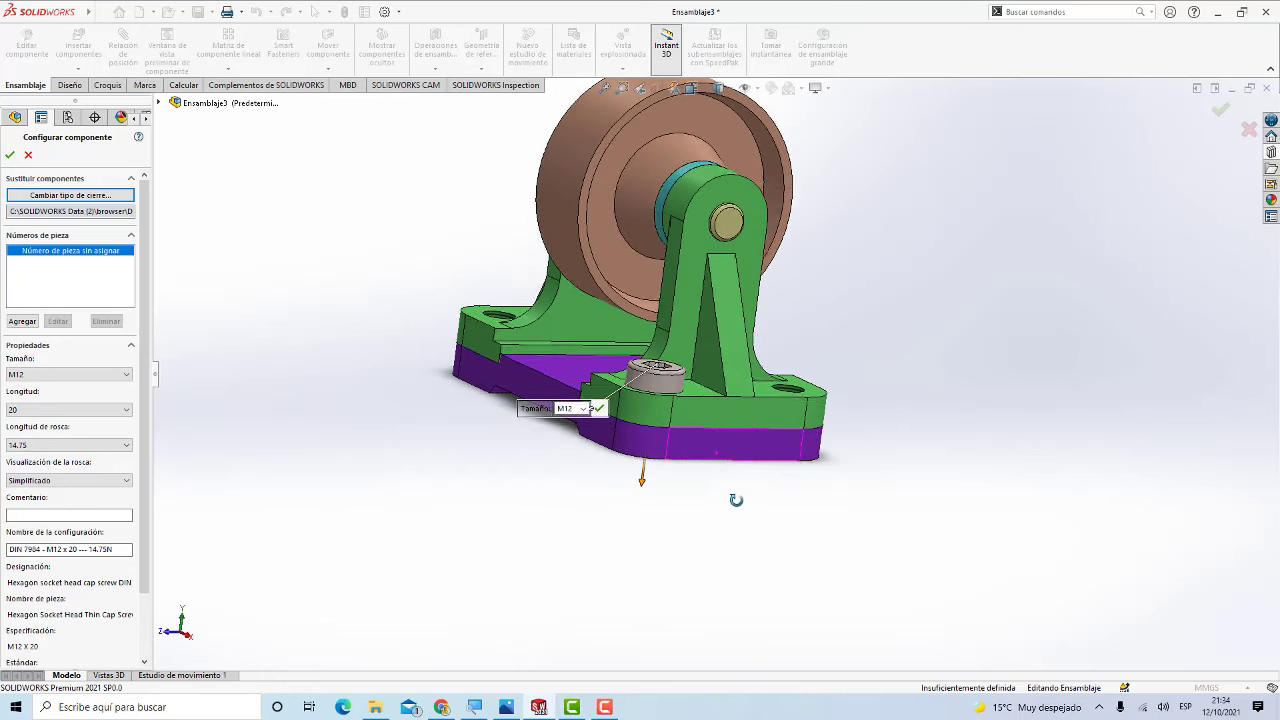
left_click(94, 481)
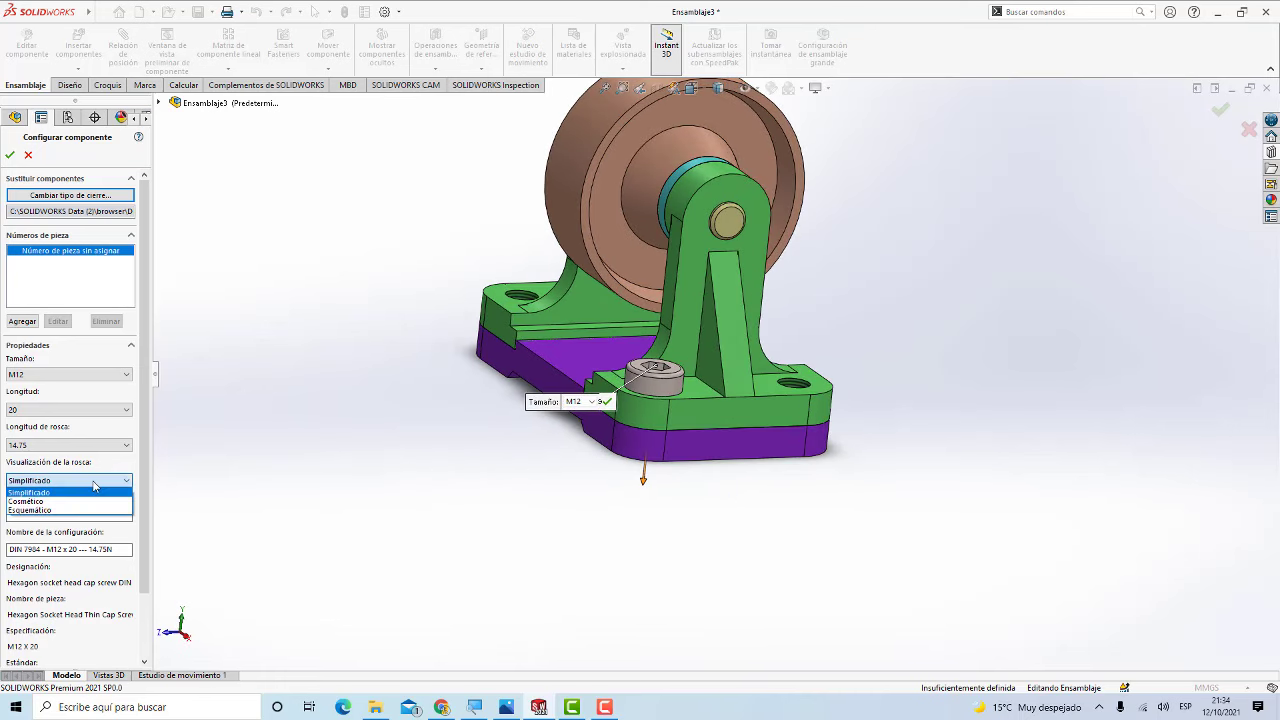
left_click(78, 502)
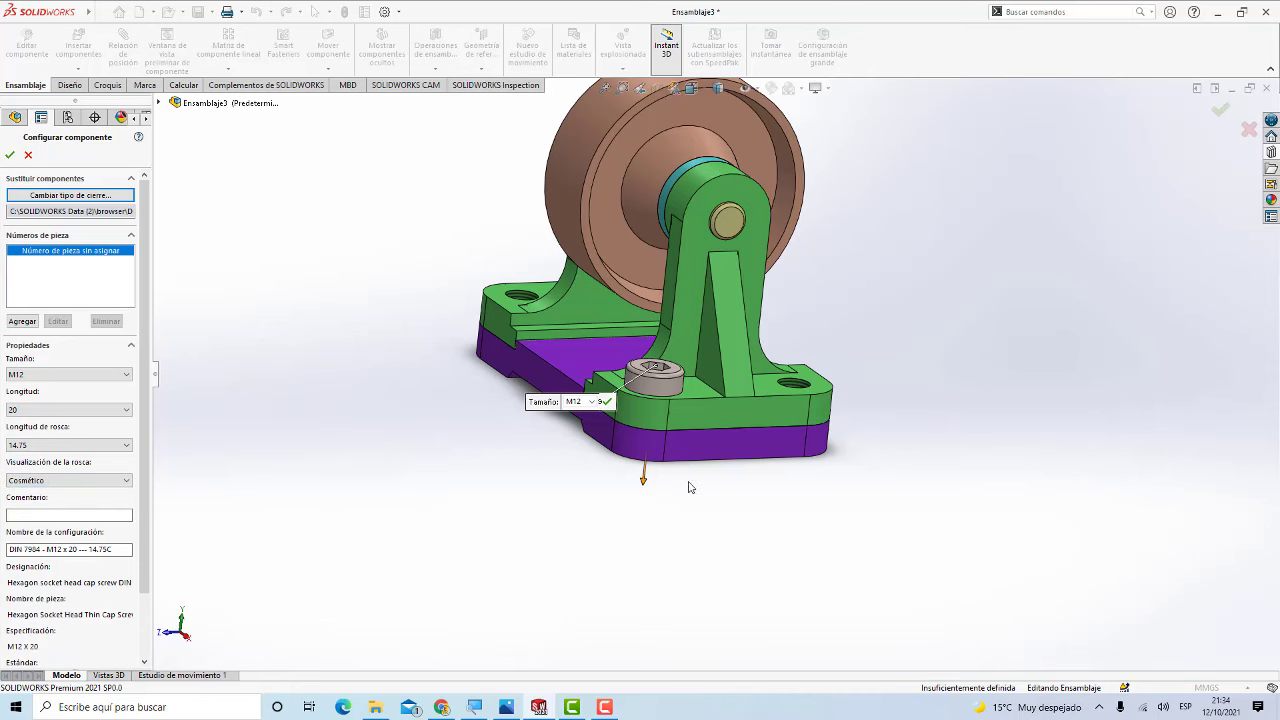
mouse_move(688, 487)
middle_mouse_down()
mouse_move(674, 523)
mouse_move(646, 523)
mouse_move(643, 506)
mouse_move(675, 483)
mouse_move(703, 483)
mouse_move(654, 500)
mouse_move(615, 470)
middle_mouse_up()
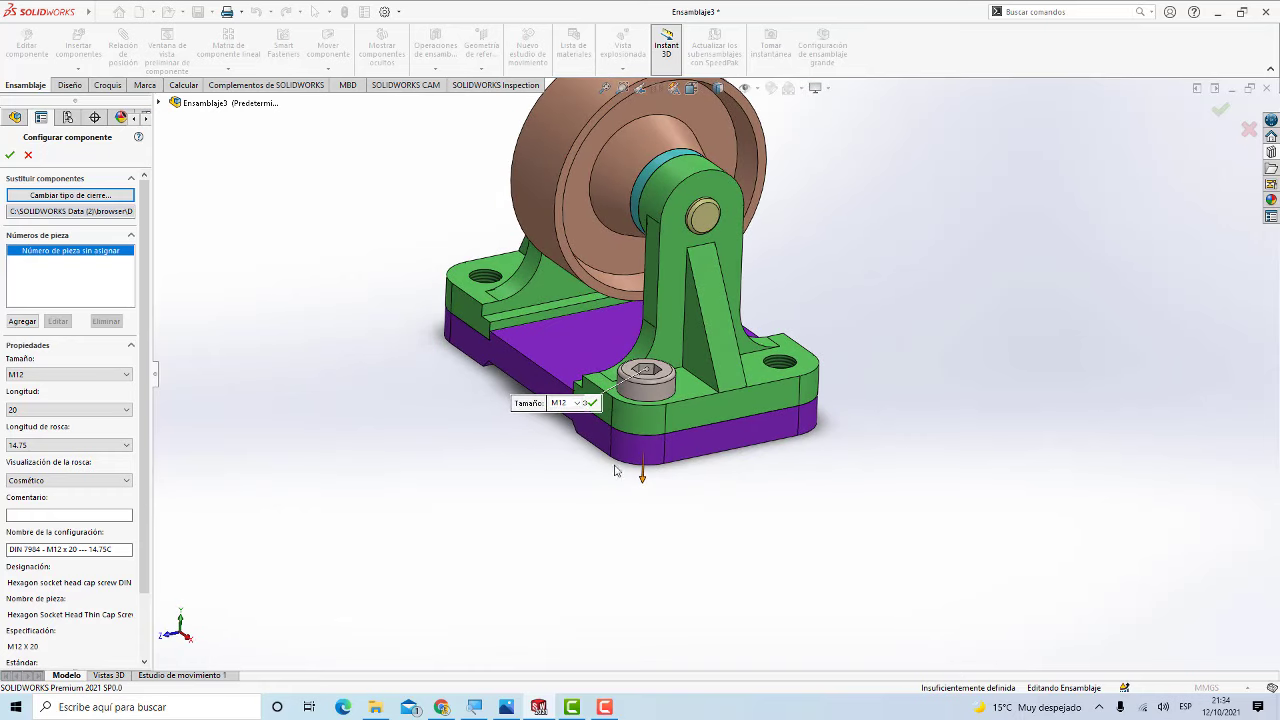
Step: Insert the M12 × 20 screw, place copies in the remaining corner holes, then show isometric
left_click(9, 155)
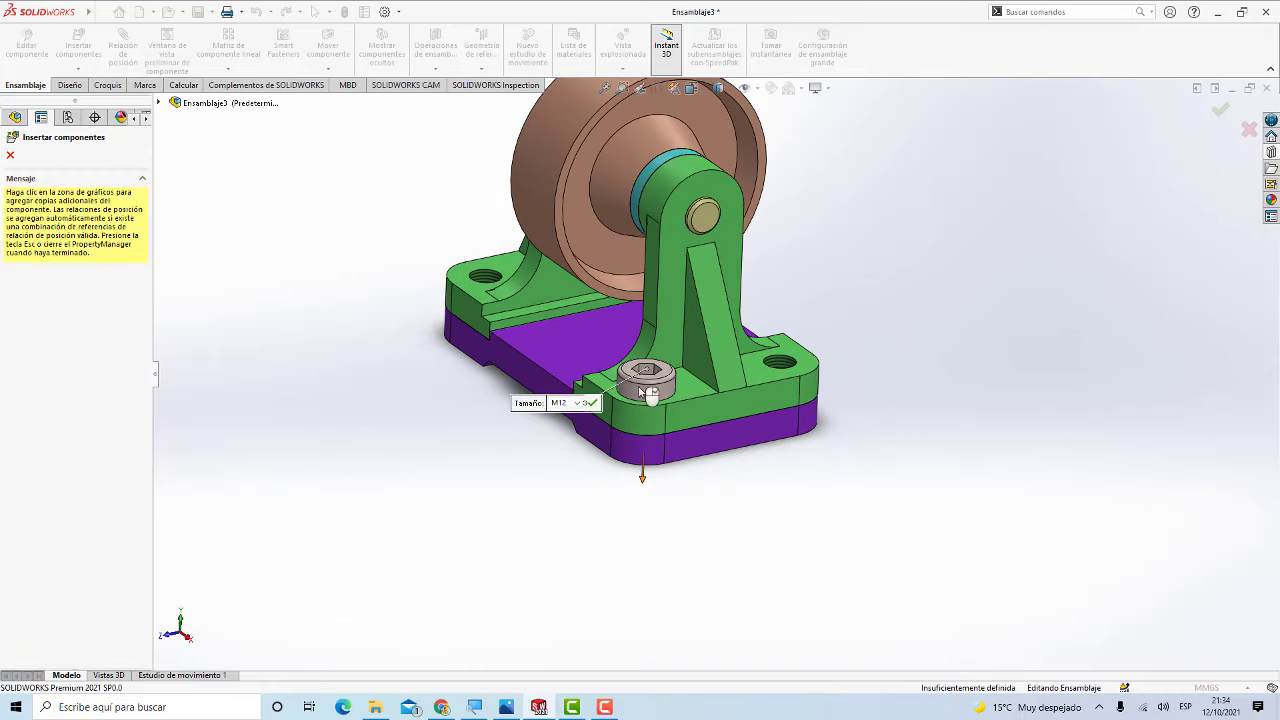
left_click(782, 368)
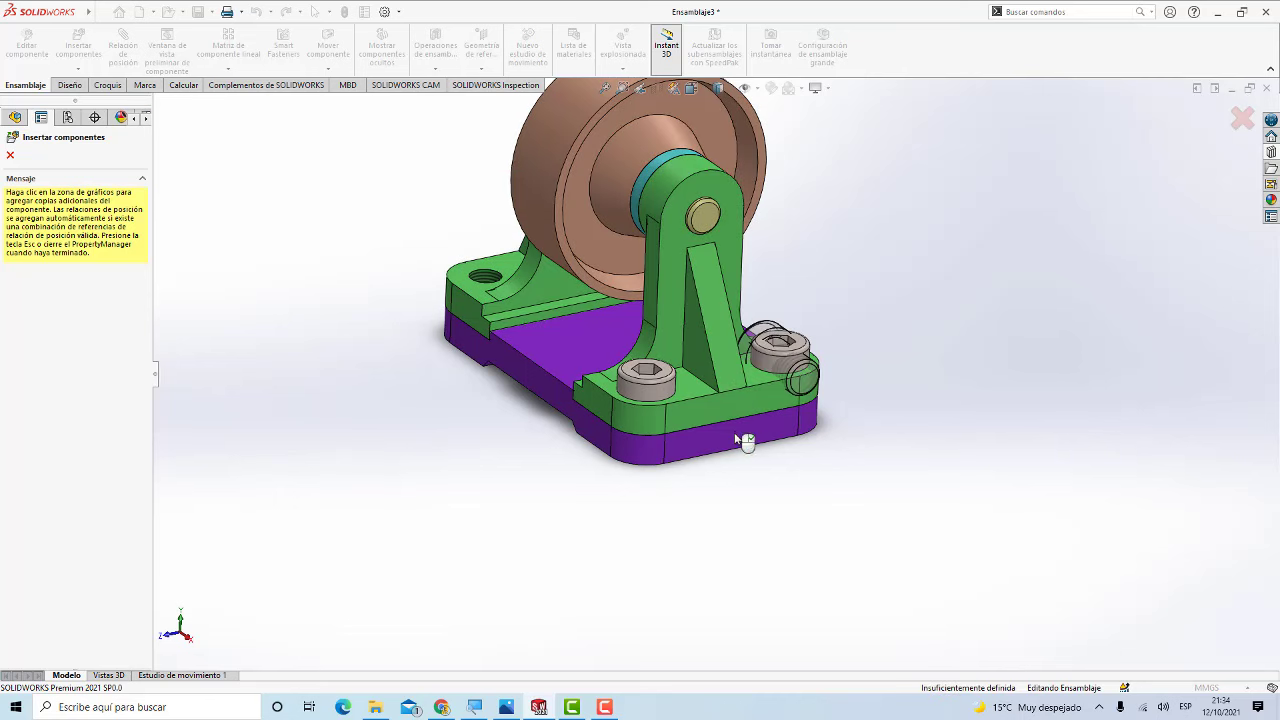
mouse_move(572, 392)
middle_mouse_down()
mouse_move(578, 413)
mouse_move(478, 374)
middle_mouse_up()
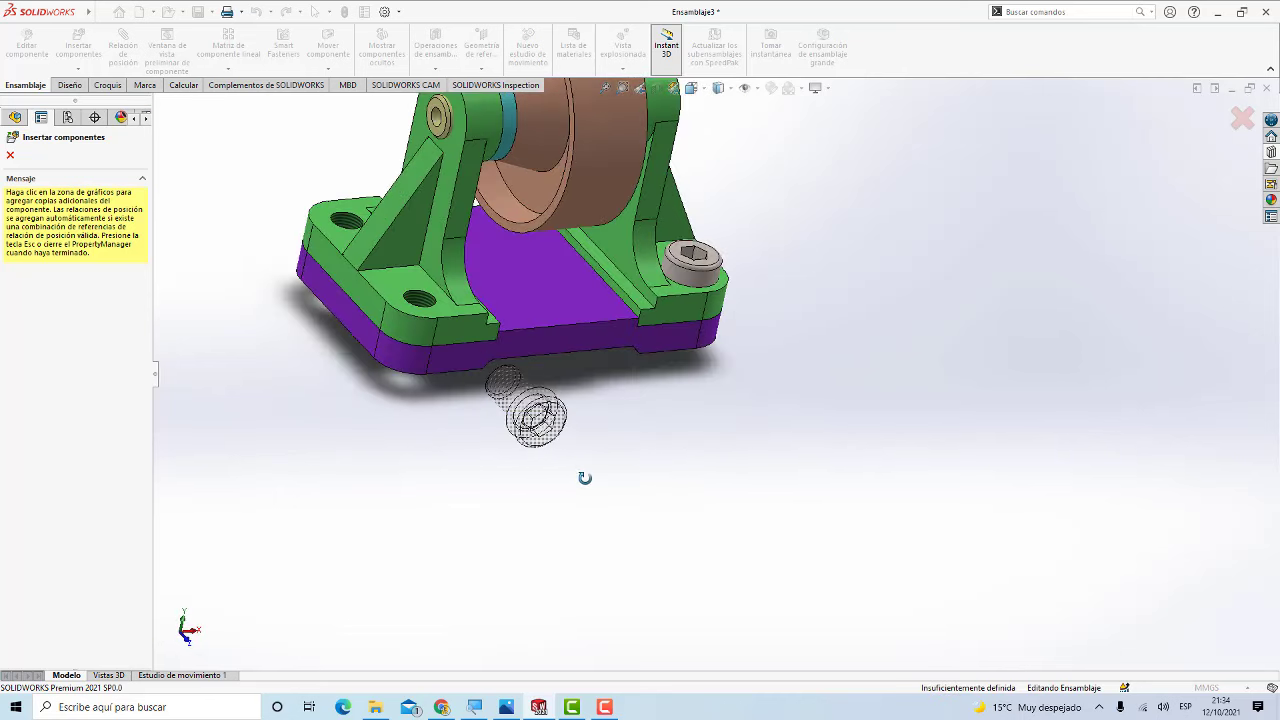
left_click(417, 300)
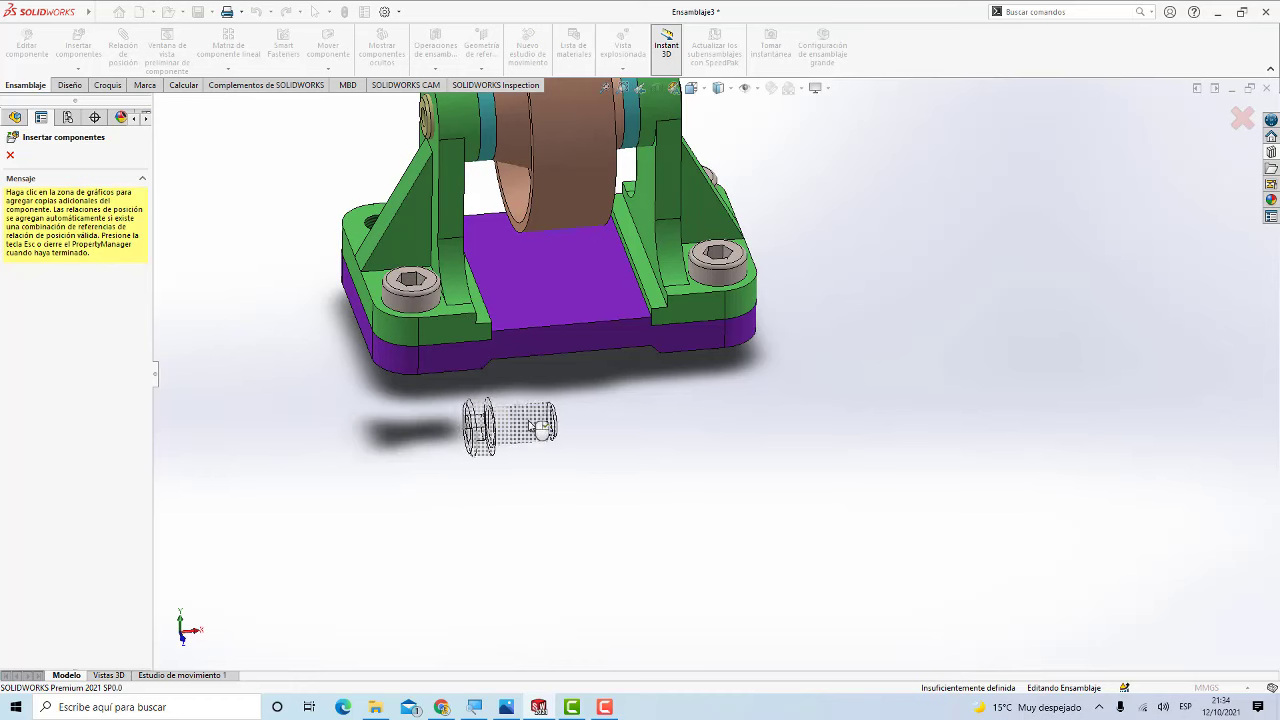
mouse_move(500, 425)
middle_mouse_down()
mouse_move(673, 364)
mouse_move(522, 443)
middle_mouse_up()
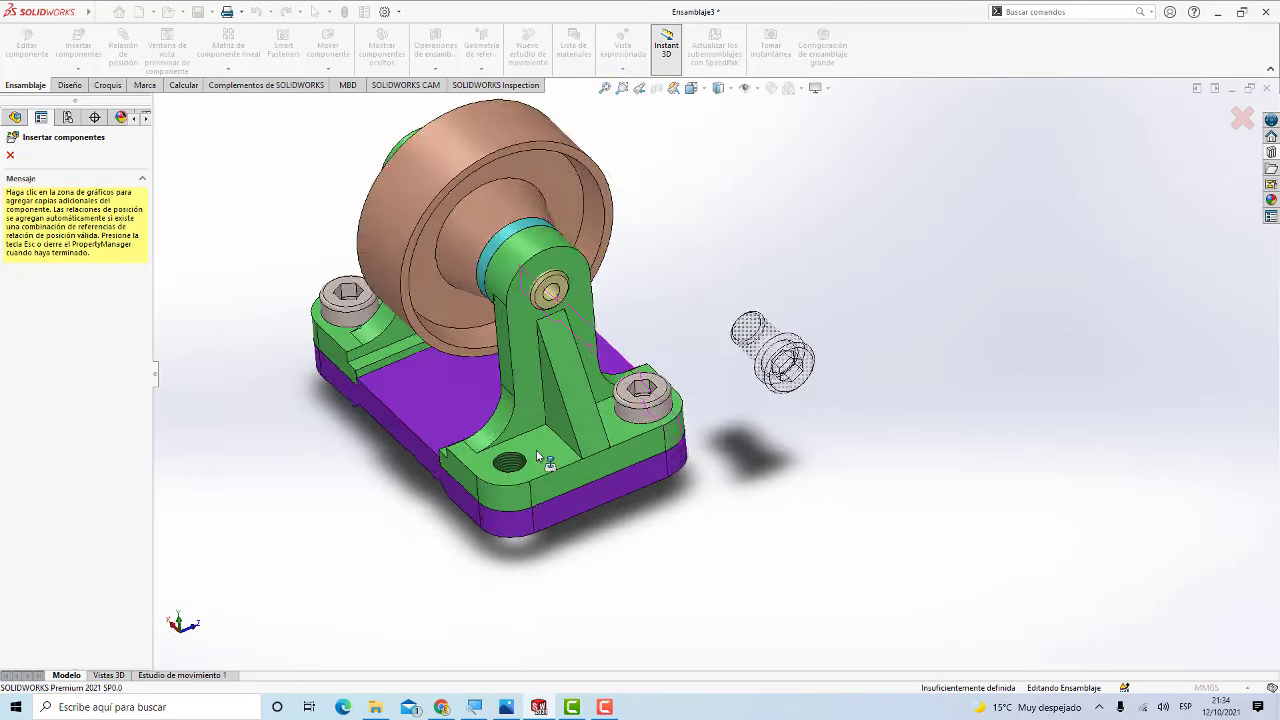
scroll(522, 443, "down", 1)
scroll(540, 430, "down", 3)
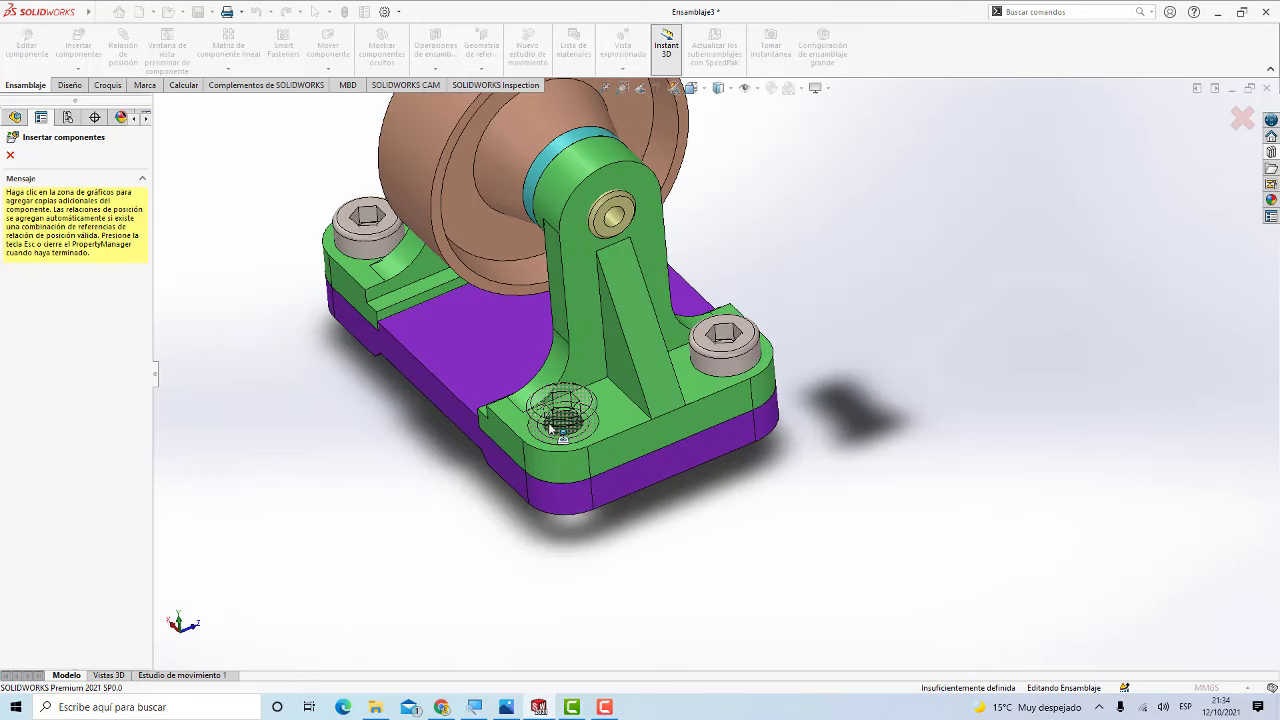
left_click(549, 423)
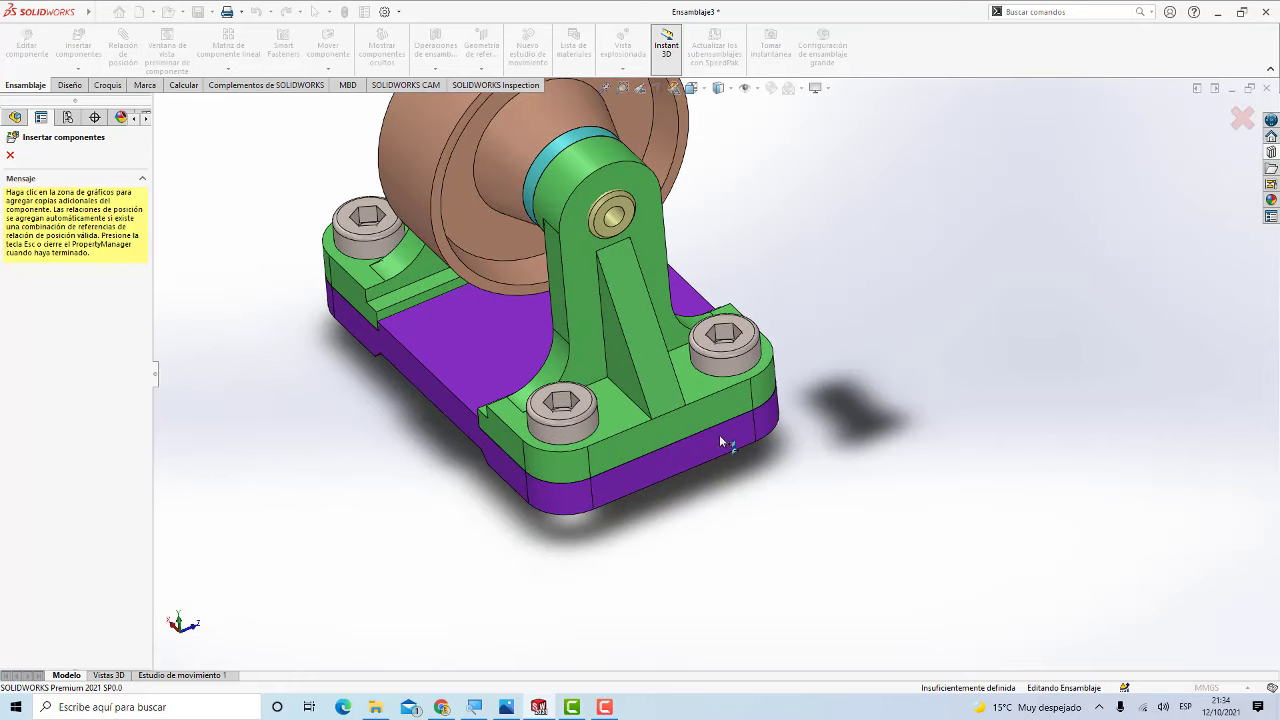
left_click(10, 157)
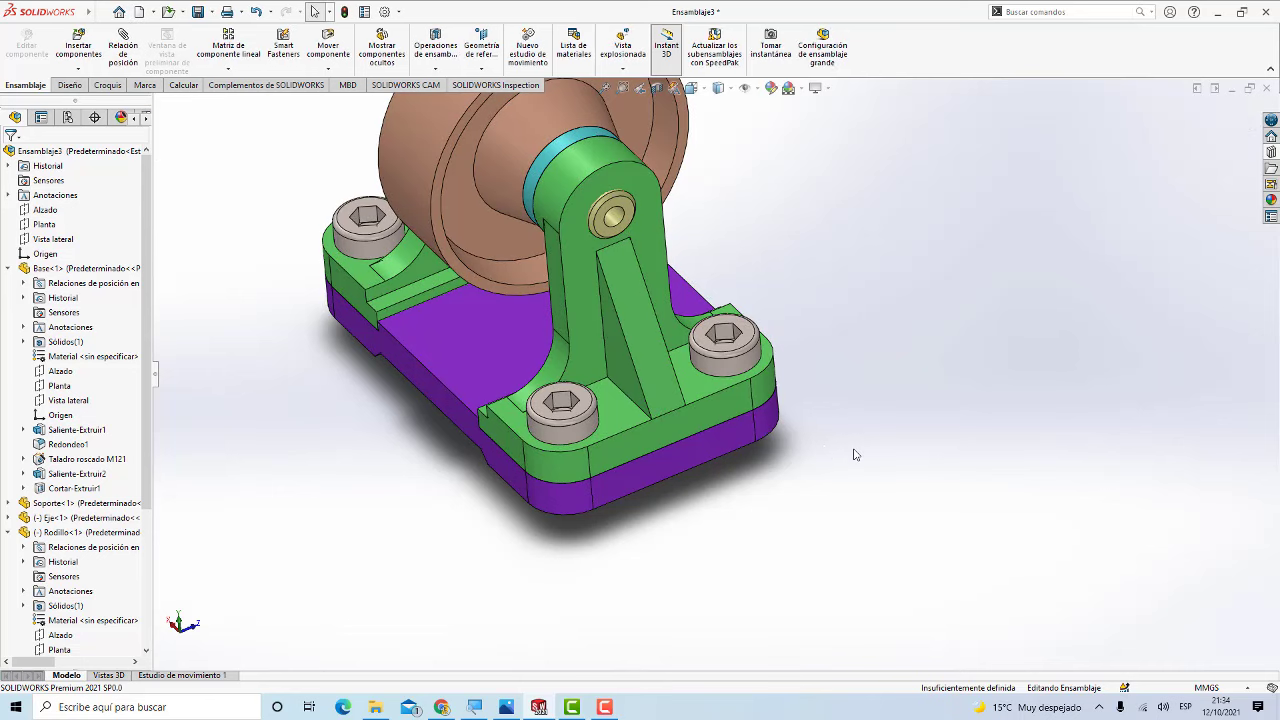
key("ctrl+7")
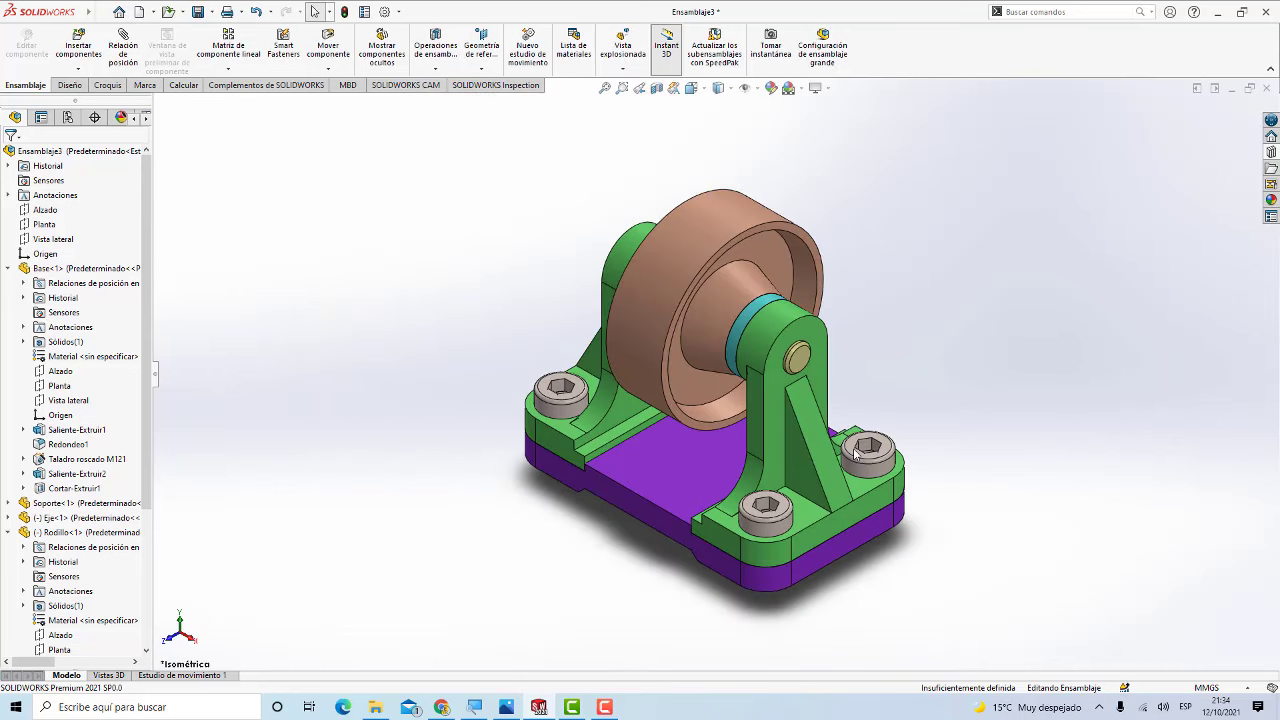
scroll(962, 472, "up", 2)
scroll(875, 490, "down", 2)
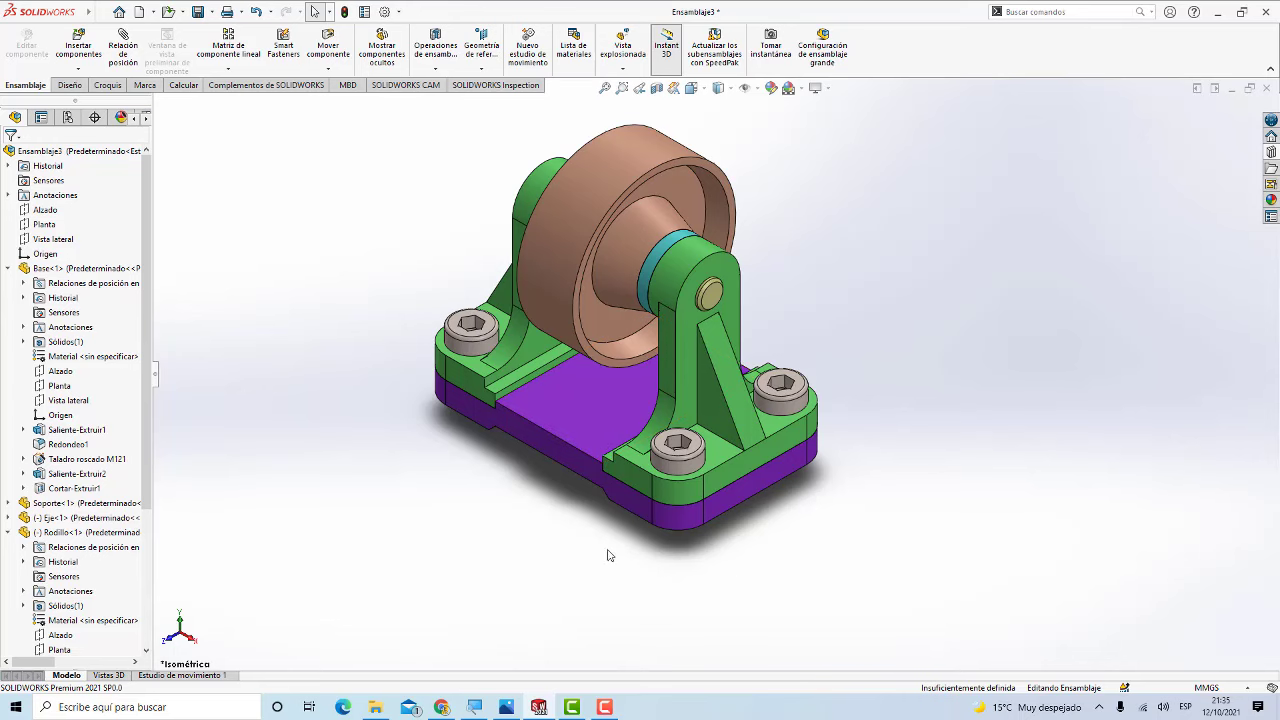
left_click(604, 707)
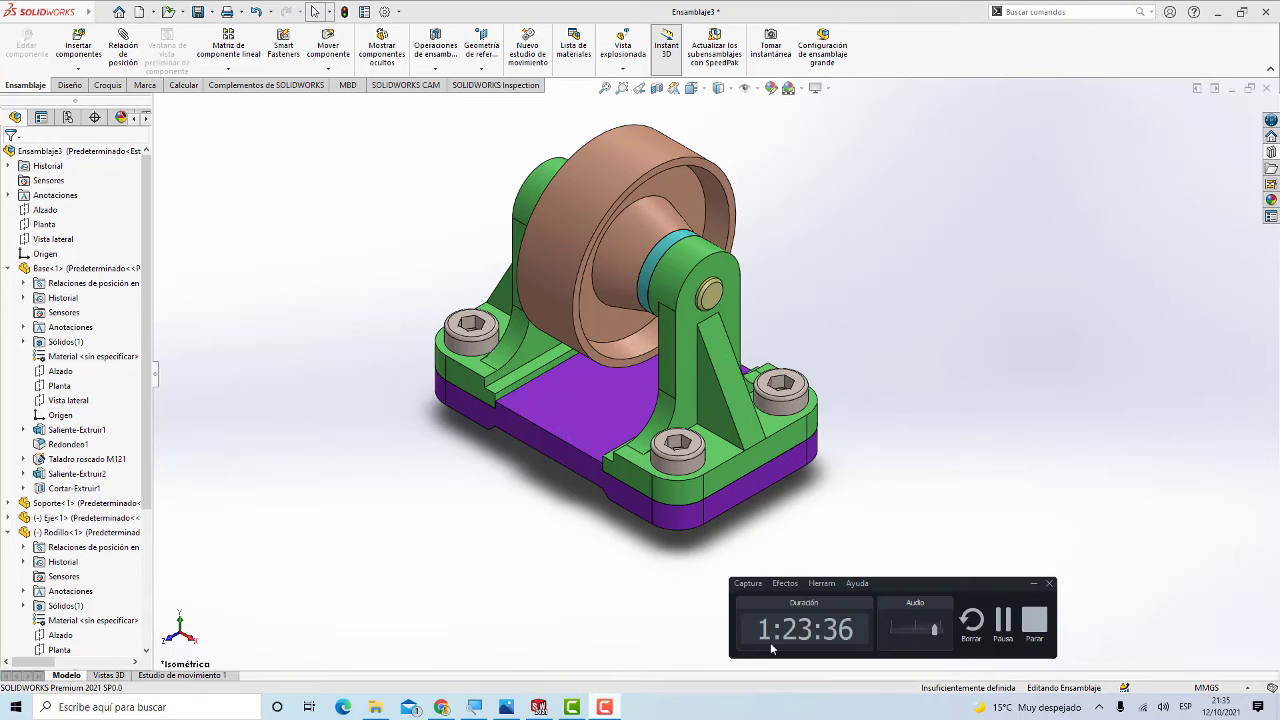